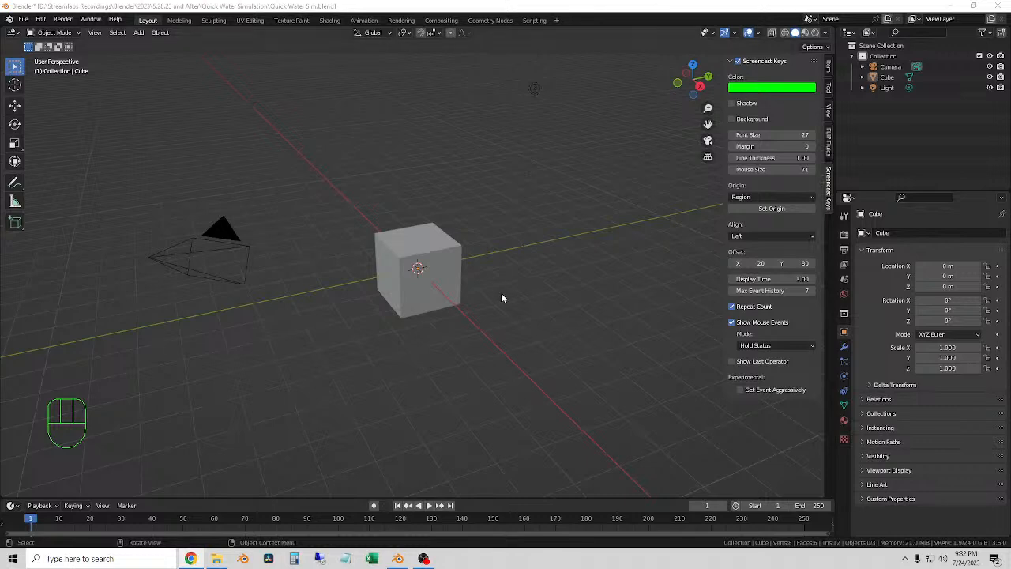
Hide the 3D viewport's sidebar with the Screencast Keys settings.
{"action": "scroll", "coordinate": [503, 286], "scroll_direction": "down", "scroll_amount": 1}
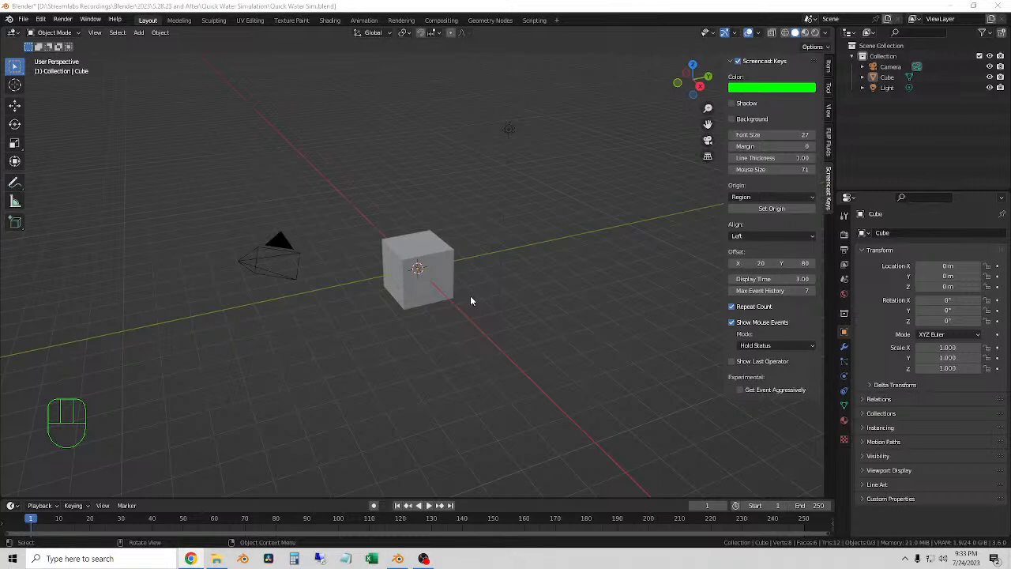
{"action": "left_click", "coordinate": [628, 237]}
{"action": "key", "text": "n"}
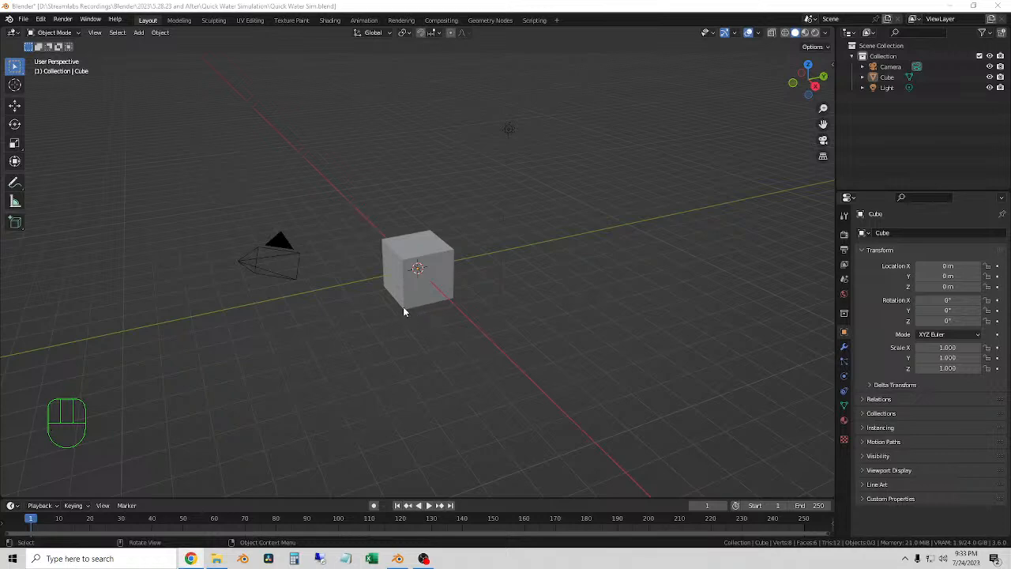
{"action": "middle_click_drag", "start_coordinate": [433, 324], "coordinate": [401, 316]}
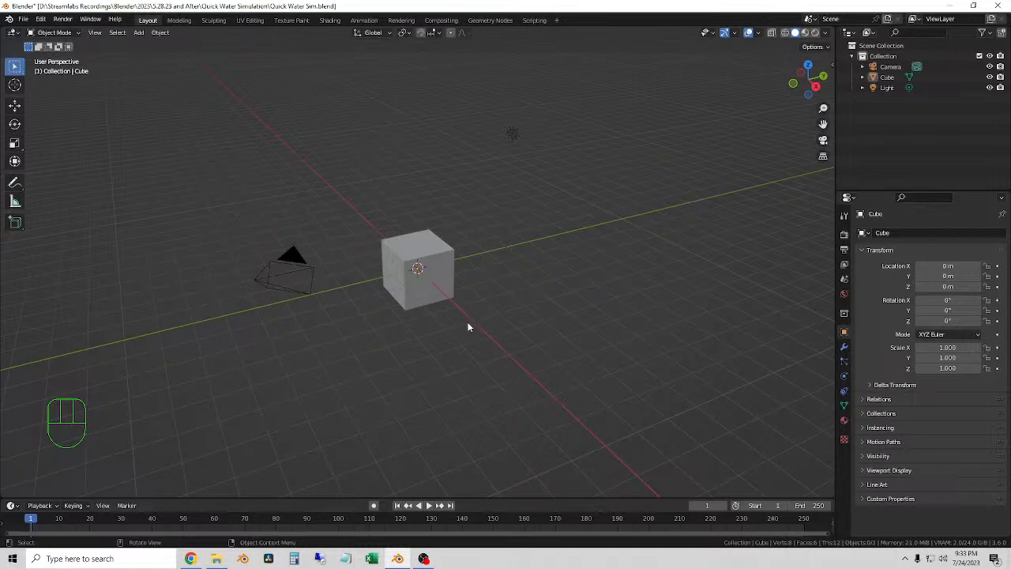
{"action": "middle_click_drag", "start_coordinate": [501, 261], "coordinate": [516, 251]}
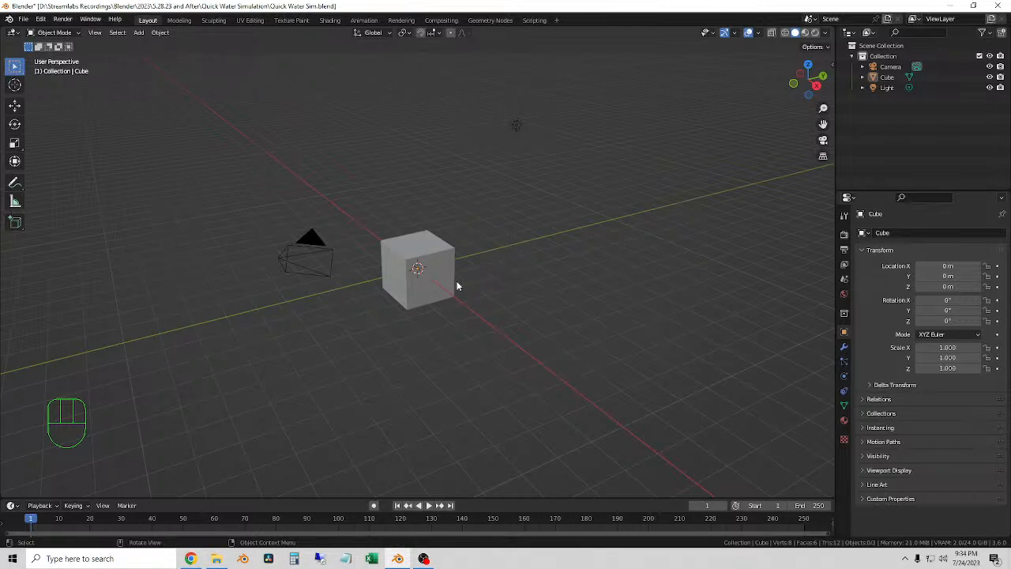
{"action": "scroll", "coordinate": [420, 292], "scroll_direction": "up", "scroll_amount": 1}
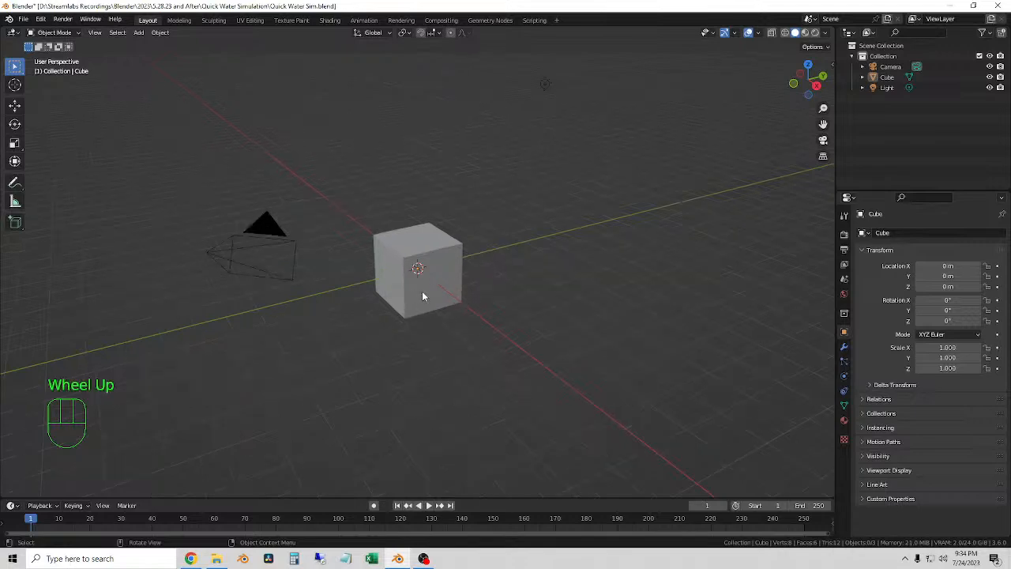
{"action": "scroll", "coordinate": [430, 292], "scroll_direction": "down", "scroll_amount": 1}
{"action": "mouse_move", "coordinate": [431, 295]}
{"action": "middle_mouse_down"}
{"action": "mouse_move", "coordinate": [453, 287]}
{"action": "mouse_move", "coordinate": [435, 290]}
{"action": "middle_mouse_up"}
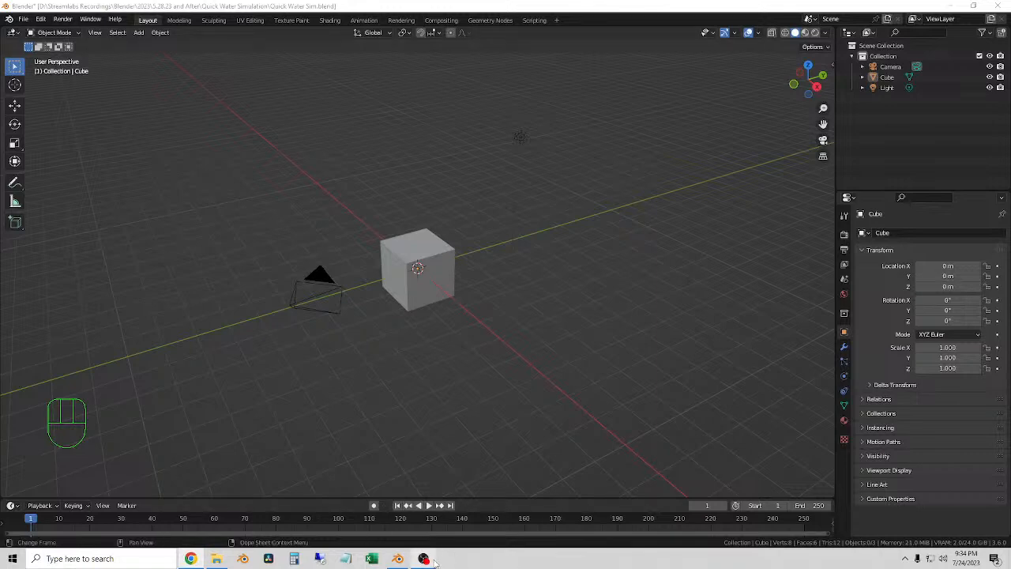
{"action": "mouse_move", "coordinate": [432, 562]}
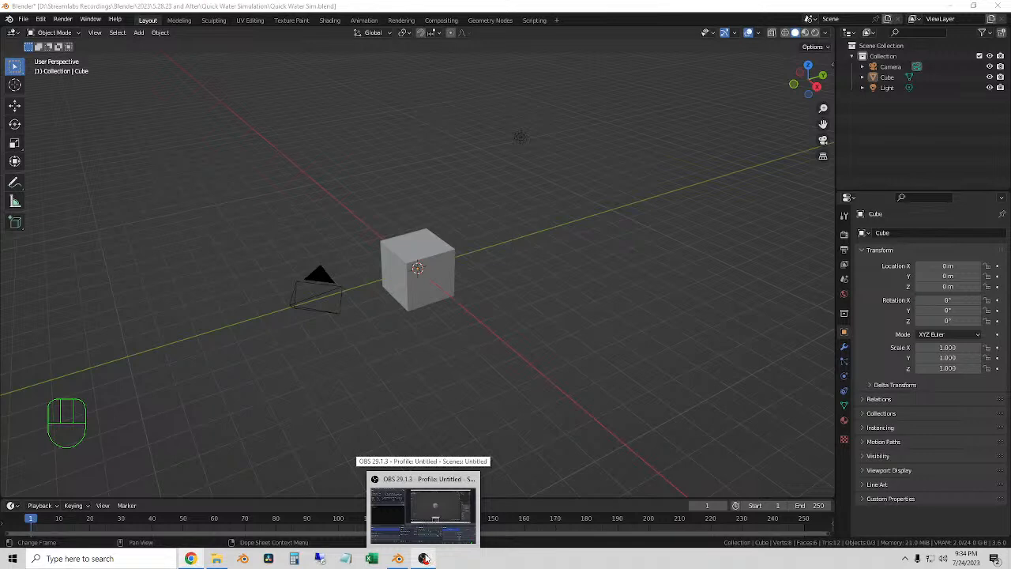
{"action": "left_click", "coordinate": [361, 376]}
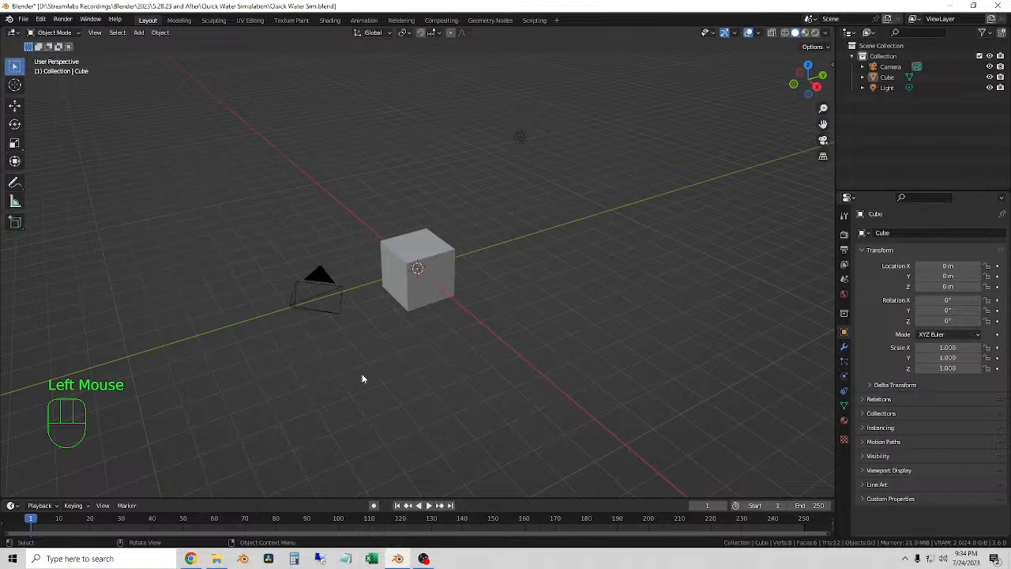
{"action": "middle_click_drag", "start_coordinate": [425, 330], "coordinate": [445, 324]}
{"action": "scroll", "coordinate": [458, 321], "scroll_direction": "up", "scroll_amount": 1}
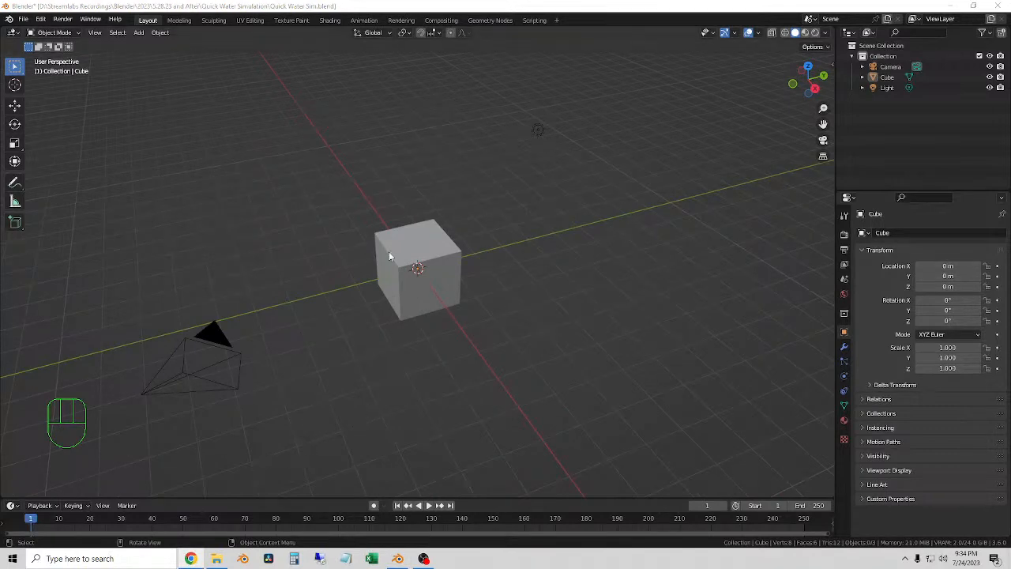
{"action": "scroll", "coordinate": [388, 255], "scroll_direction": "down", "scroll_amount": 2}
{"action": "middle_click_drag", "start_coordinate": [399, 249], "coordinate": [467, 257]}
{"action": "middle_click_drag", "start_coordinate": [615, 298], "coordinate": [574, 289], "text": "shift"}
{"action": "scroll", "coordinate": [624, 280], "scroll_direction": "up", "scroll_amount": 1}
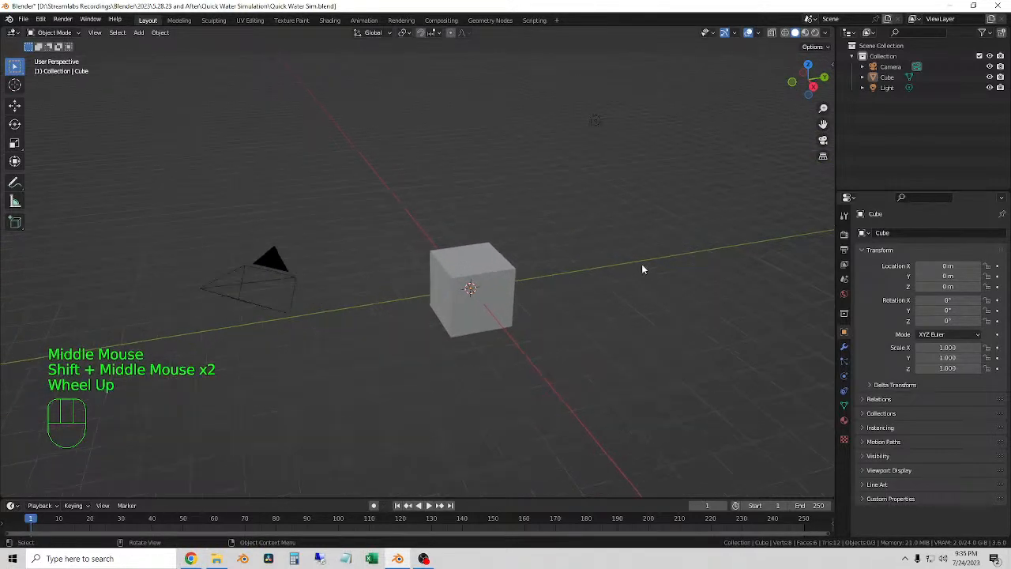
Select the default cube and delete it from the scene.
{"action": "left_click", "coordinate": [457, 303]}
{"action": "middle_click_drag", "start_coordinate": [458, 303], "coordinate": [466, 326]}
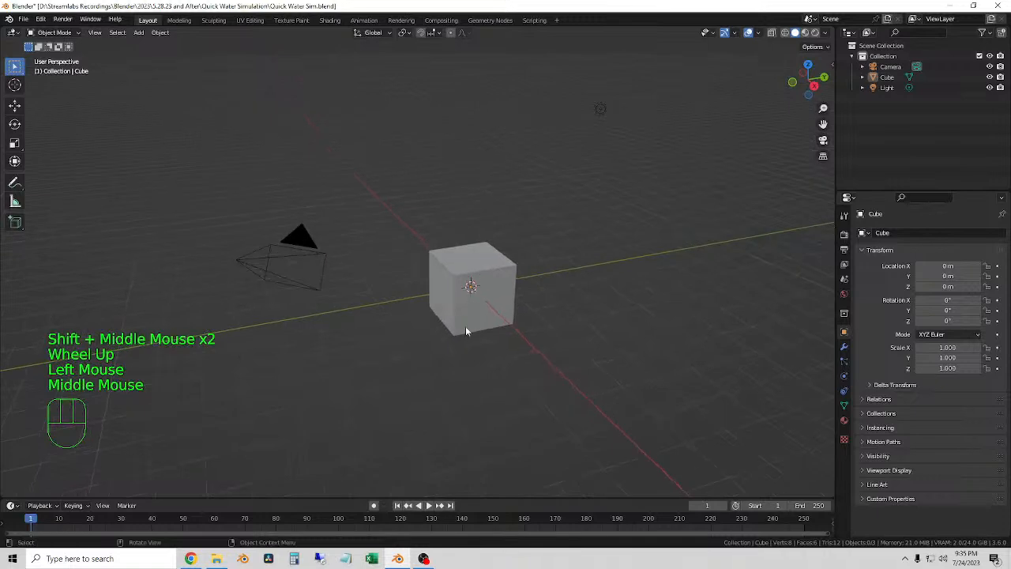
{"action": "left_click", "coordinate": [429, 346]}
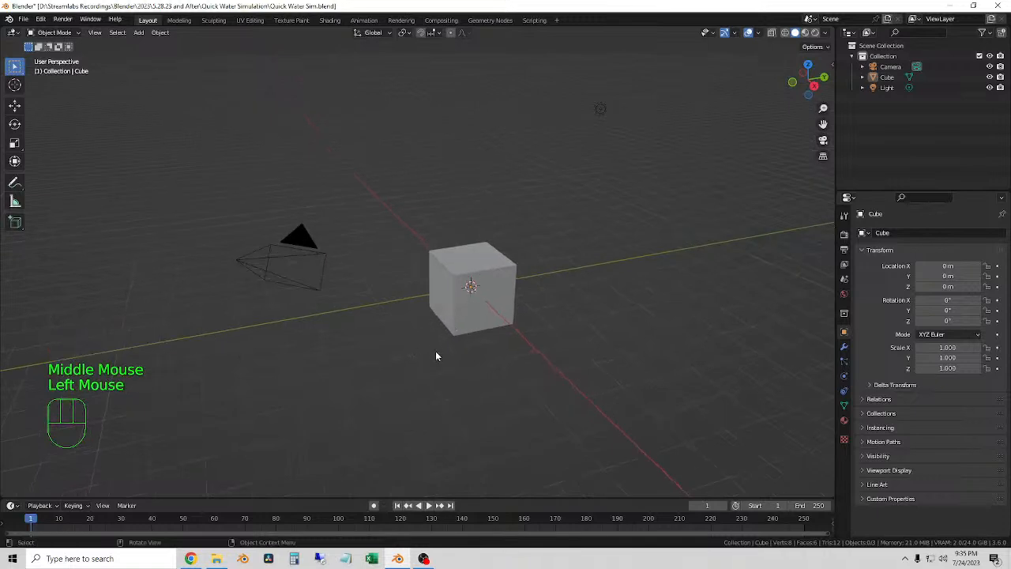
{"action": "left_click", "coordinate": [494, 254]}
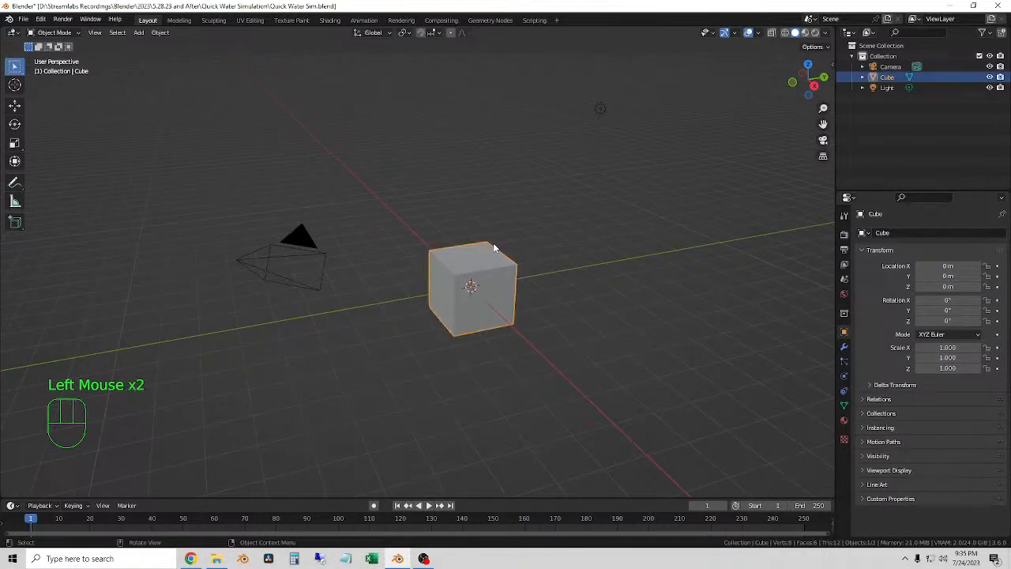
{"action": "key", "text": "x"}
{"action": "left_click", "coordinate": [491, 244]}
Add a plane mesh at the world origin and scale it up uniformly to about 15.76.
{"action": "middle_click_drag", "start_coordinate": [487, 245], "coordinate": [325, 250]}
{"action": "key", "text": "shift+a"}
{"action": "mouse_move", "coordinate": [327, 245]}
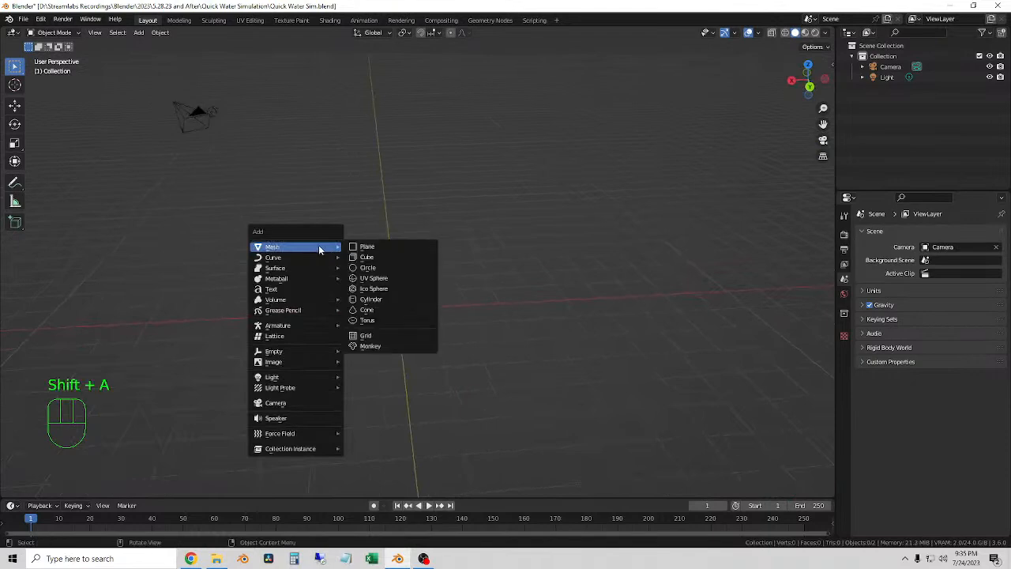
{"action": "left_click", "coordinate": [370, 246]}
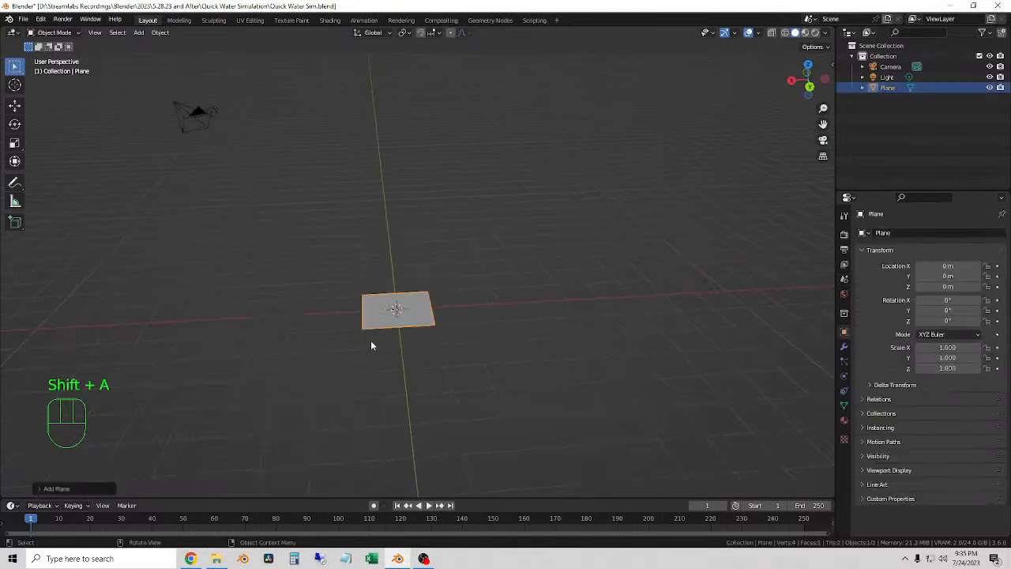
{"action": "key", "text": "s"}
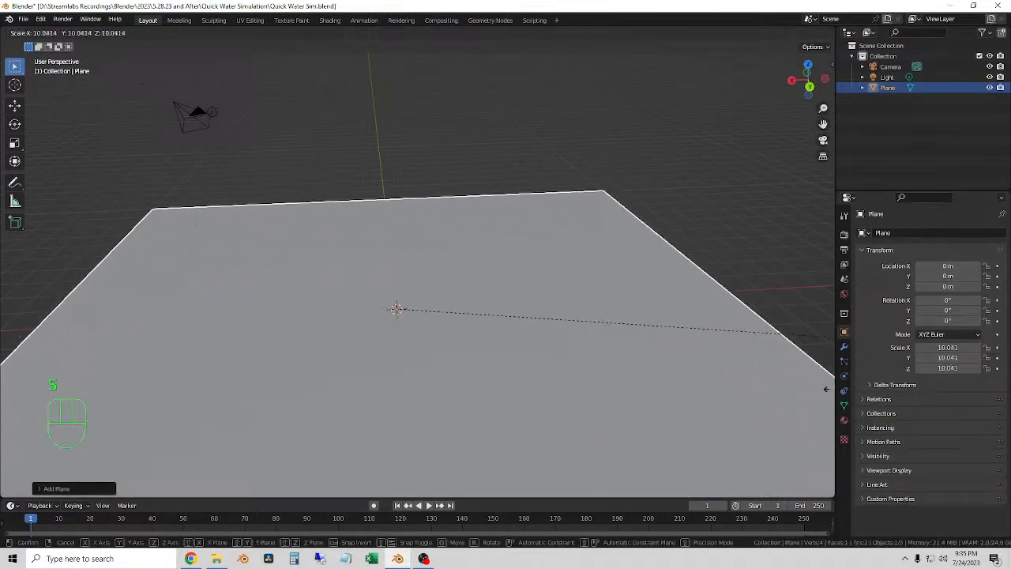
{"action": "left_click", "coordinate": [694, 410]}
{"action": "scroll", "coordinate": [351, 272], "scroll_direction": "down", "scroll_amount": 3}
Move the plane along the X axis to a location of about X 2.86 m.
{"action": "middle_click_drag", "start_coordinate": [351, 273], "coordinate": [478, 147]}
{"action": "key", "text": "g"}
{"action": "left_click", "coordinate": [380, 285]}
{"action": "scroll", "coordinate": [439, 286], "scroll_direction": "down", "scroll_amount": 2}
{"action": "left_click_drag", "start_coordinate": [479, 147], "coordinate": [608, 290]}
{"action": "mouse_move", "coordinate": [472, 313]}
{"action": "middle_mouse_down"}
{"action": "mouse_move", "coordinate": [585, 376]}
{"action": "mouse_move", "coordinate": [474, 337]}
{"action": "mouse_move", "coordinate": [530, 323]}
{"action": "mouse_move", "coordinate": [491, 309]}
{"action": "middle_mouse_up"}
{"action": "left_click", "coordinate": [584, 371]}
{"action": "left_click", "coordinate": [474, 336]}
{"action": "key", "text": "g"}
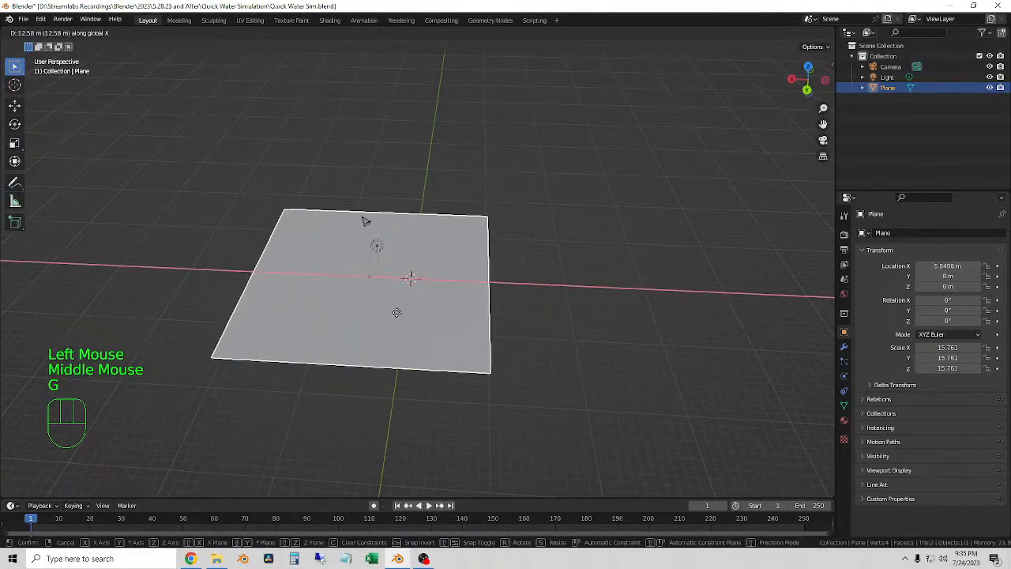
{"action": "left_click", "coordinate": [417, 320]}
Subdivide the whole plane five times in Edit Mode and return to Object Mode.
{"action": "middle_click_drag", "start_coordinate": [417, 320], "coordinate": [560, 321]}
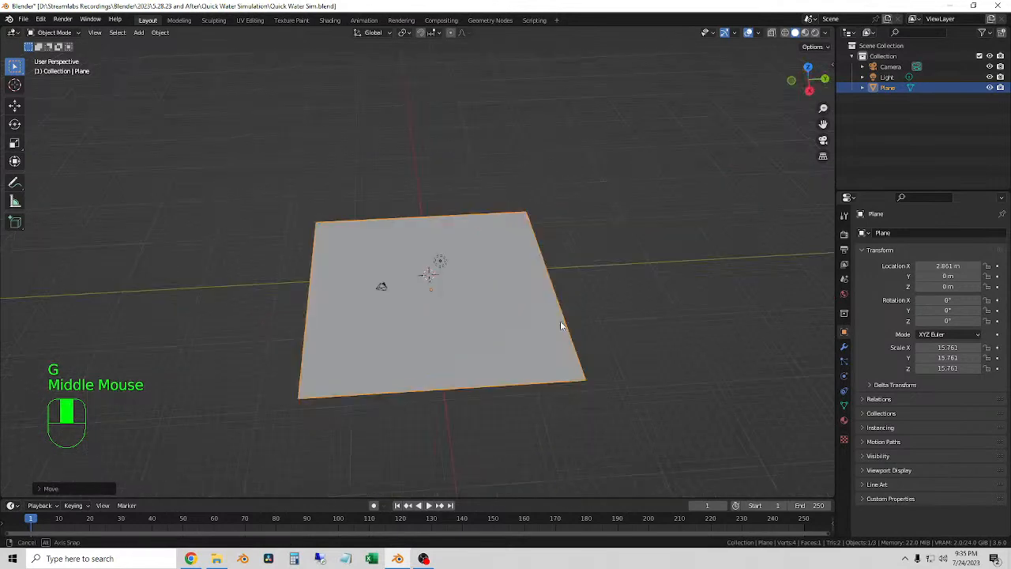
{"action": "key", "text": "Tab"}
{"action": "right_click", "coordinate": [560, 321]}
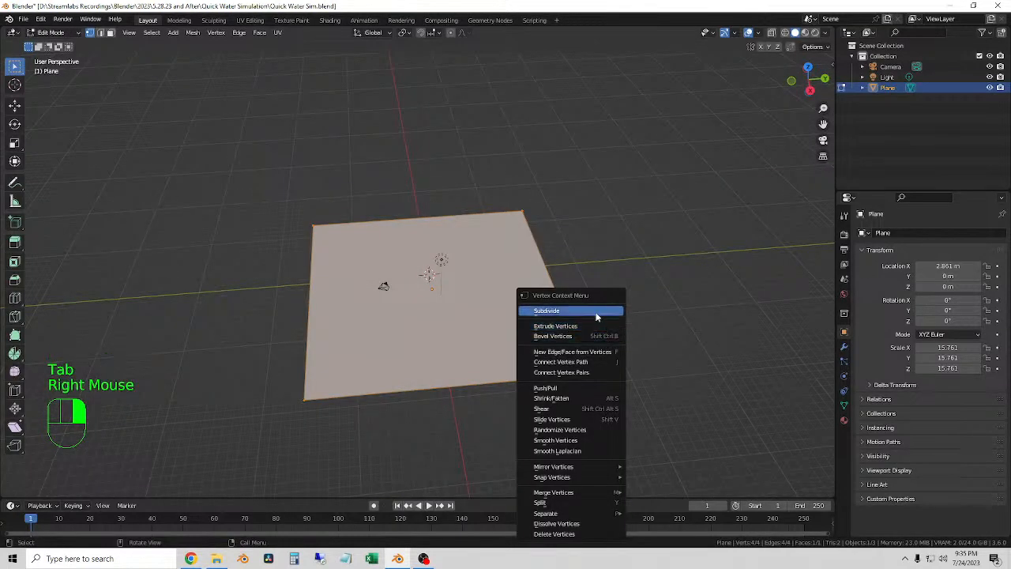
{"action": "right_click", "coordinate": [595, 313]}
{"action": "left_click", "coordinate": [595, 311]}
{"action": "right_click", "coordinate": [595, 313]}
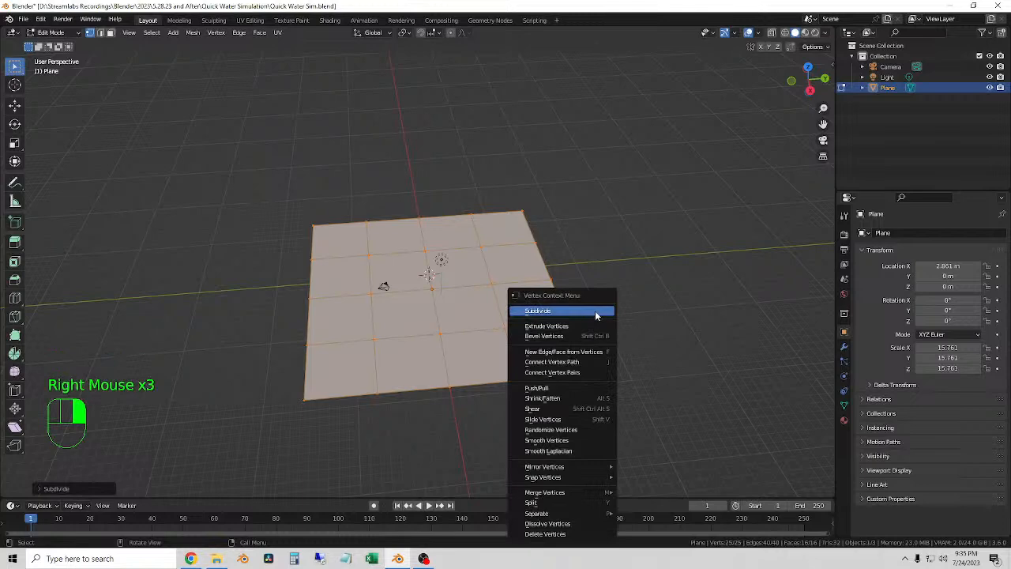
{"action": "left_click", "coordinate": [596, 312]}
{"action": "middle_click_drag", "start_coordinate": [596, 315], "coordinate": [556, 291]}
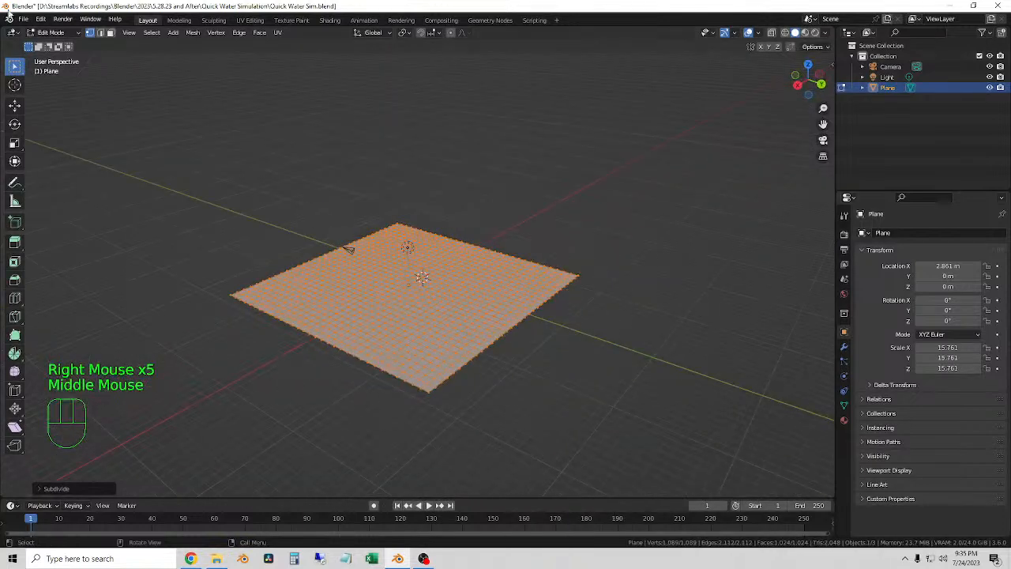
{"action": "left_click", "coordinate": [71, 34]}
{"action": "left_click", "coordinate": [75, 46]}
{"action": "scroll", "coordinate": [652, 322], "scroll_direction": "up", "scroll_amount": 1}
{"action": "middle_click_drag", "start_coordinate": [653, 323], "coordinate": [489, 287]}
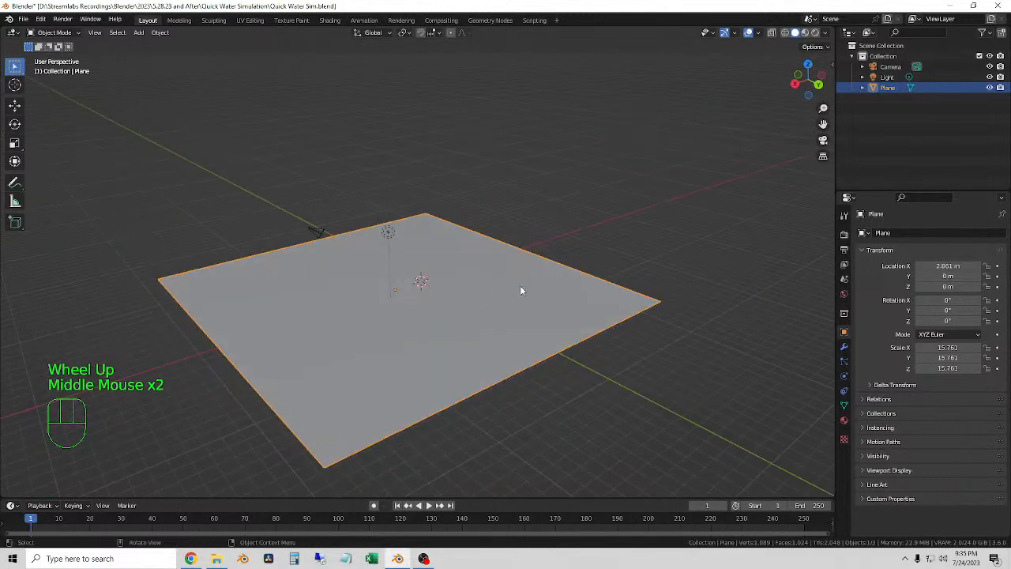
{"action": "scroll", "coordinate": [519, 288], "scroll_direction": "down", "scroll_amount": 2}
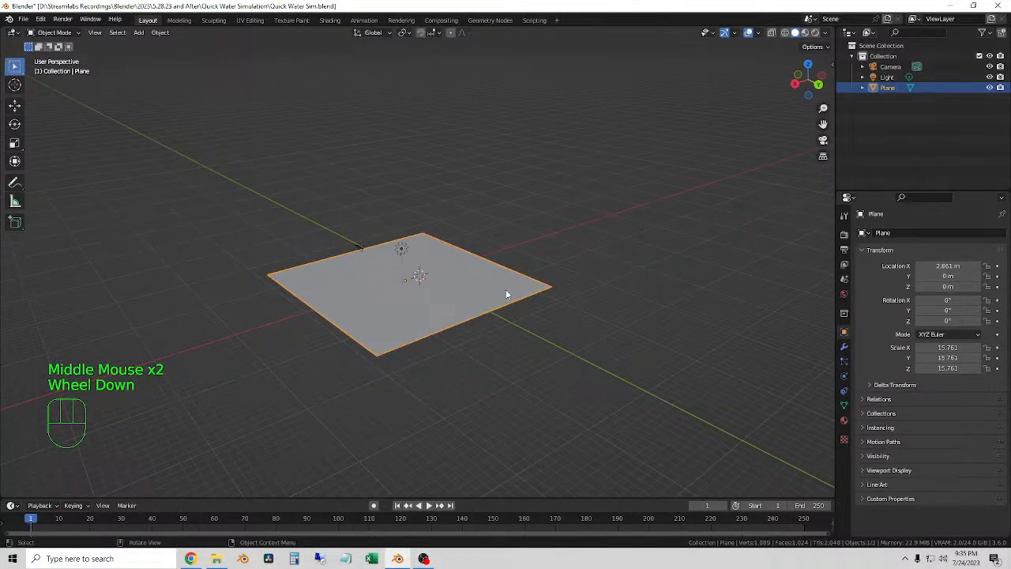
In Edit Mode, enable X-ray and box-select the row of vertices at the plane's negative X end from the back orthographic view.
{"action": "key", "text": "Tab"}
{"action": "mouse_move", "coordinate": [532, 293]}
{"action": "middle_mouse_down"}
{"action": "mouse_move", "coordinate": [549, 293]}
{"action": "mouse_move", "coordinate": [521, 286]}
{"action": "middle_mouse_up"}
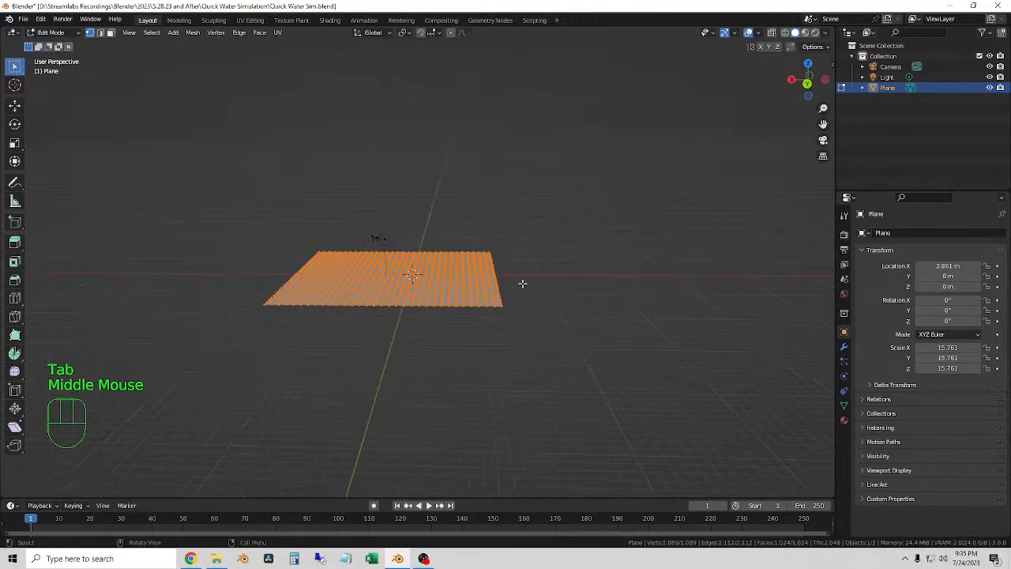
{"action": "left_click", "coordinate": [806, 82]}
{"action": "scroll", "coordinate": [671, 167], "scroll_direction": "up", "scroll_amount": 2}
{"action": "left_click", "coordinate": [772, 32]}
{"action": "left_click_drag", "start_coordinate": [566, 300], "coordinate": [521, 240]}
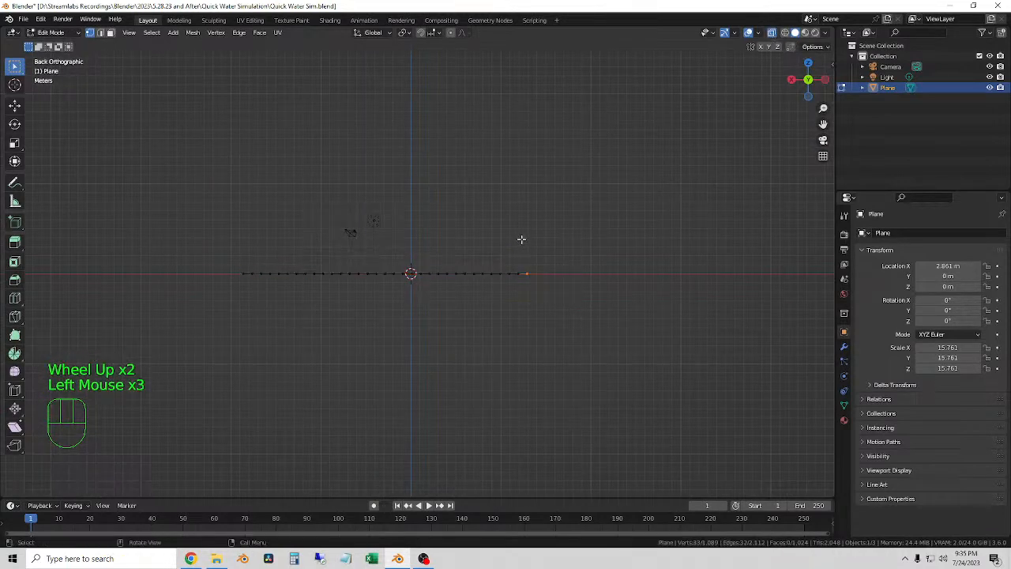
Enable proportional editing and move the selected edge about 5.8 m in X and 17.1 m up, using a smooth influence of about 11.92 m.
{"action": "key", "text": "g"}
{"action": "right_click", "coordinate": [592, 245]}
{"action": "left_click", "coordinate": [452, 33]}
{"action": "key", "text": "g"}
{"action": "scroll", "coordinate": [711, 269], "scroll_direction": "down", "scroll_amount": 13}
{"action": "scroll", "coordinate": [648, 213], "scroll_direction": "up", "scroll_amount": 10}
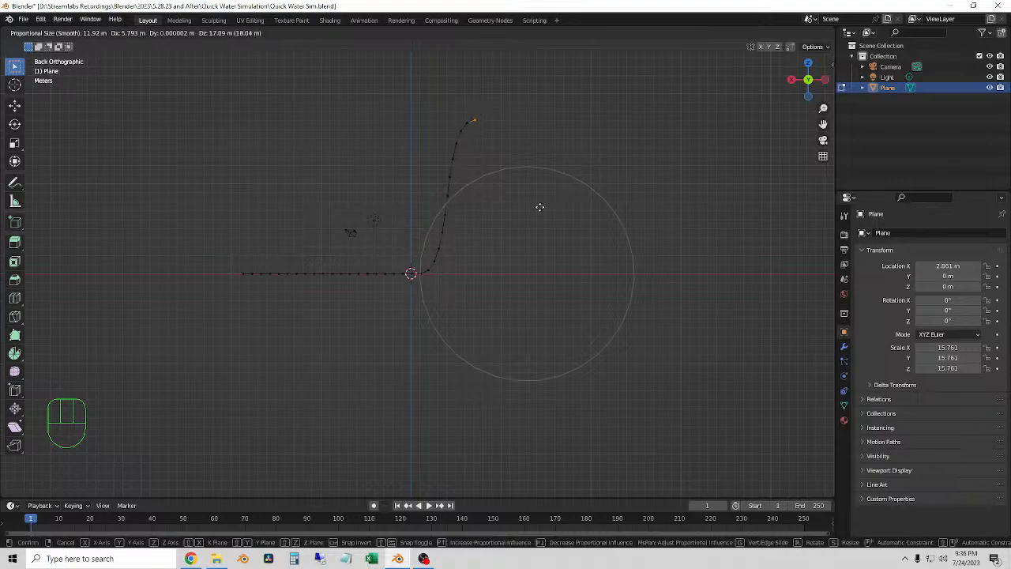
{"action": "left_click", "coordinate": [539, 207]}
From the back view, extrude the raised edge about 24 m along negative X to form a flat upper ledge.
{"action": "middle_click_drag", "start_coordinate": [538, 199], "coordinate": [826, 93]}
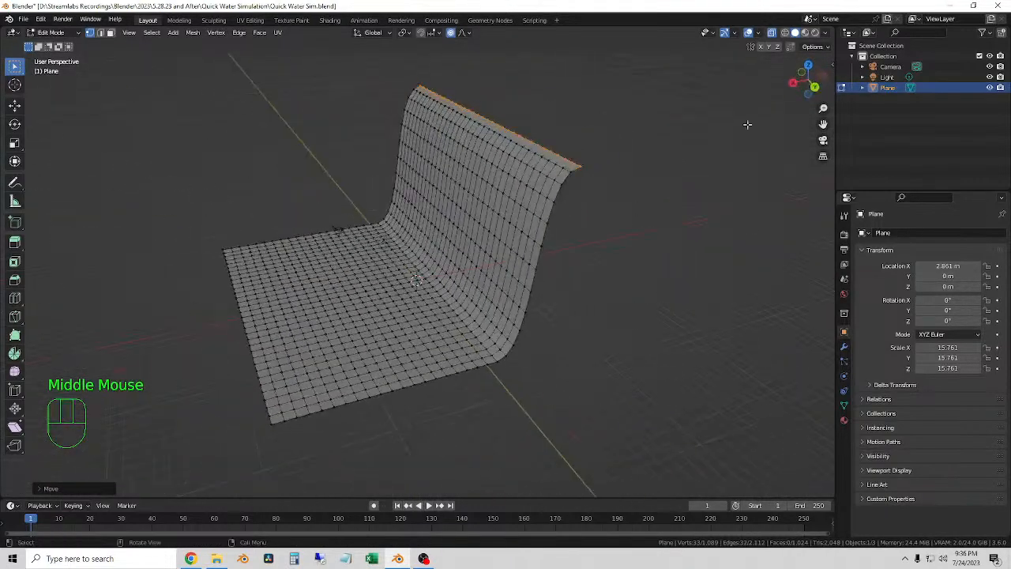
{"action": "left_click", "coordinate": [815, 88]}
{"action": "key", "text": "e"}
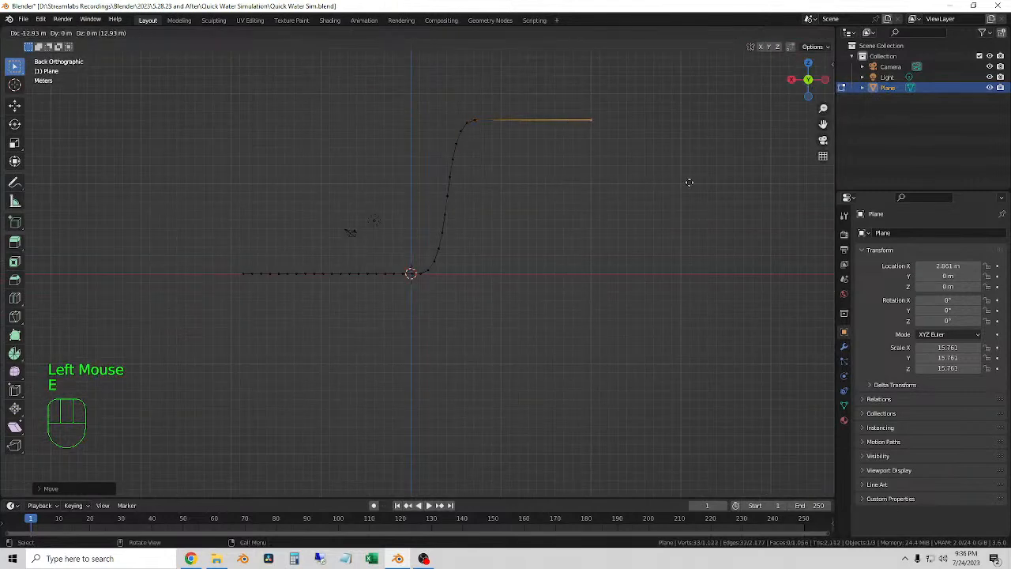
{"action": "key", "text": "x"}
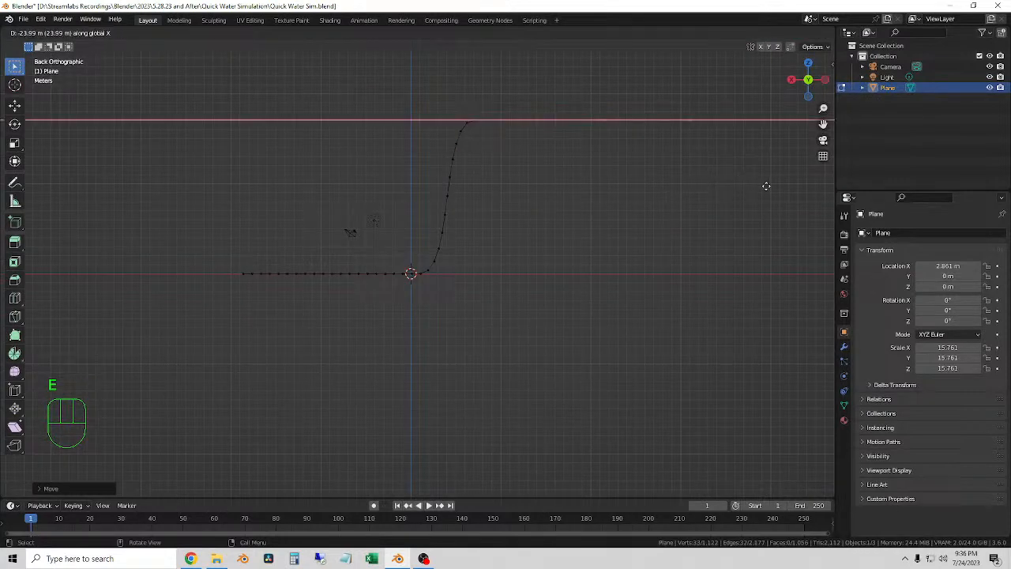
{"action": "left_click", "coordinate": [772, 189]}
Add 16 evenly spaced loop cuts across the extruded upper ledge and deselect the mesh.
{"action": "middle_click_drag", "start_coordinate": [451, 197], "coordinate": [475, 251]}
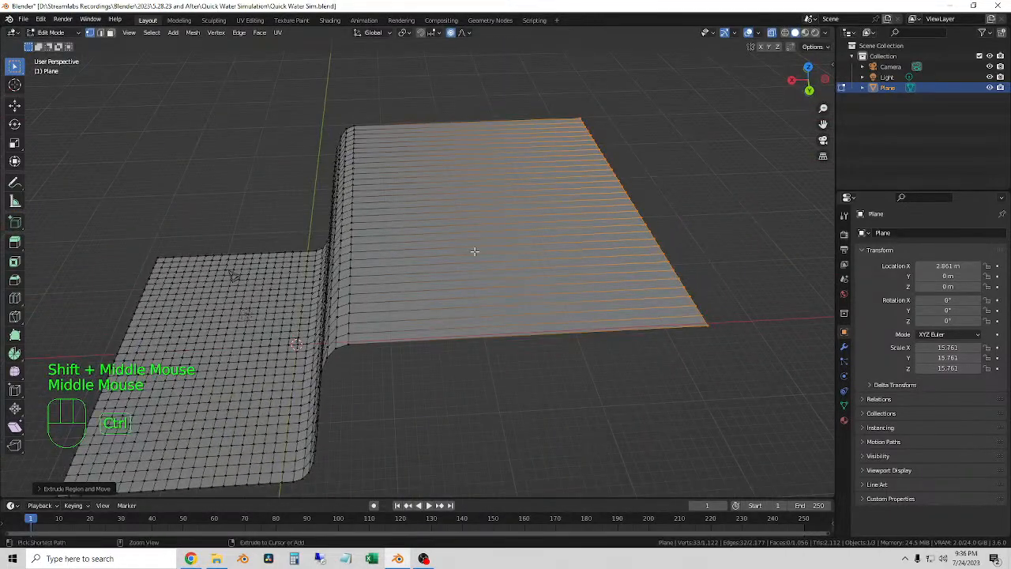
{"action": "key", "text": "ctrl+r"}
{"action": "scroll", "coordinate": [474, 251], "scroll_direction": "up", "scroll_amount": 10}
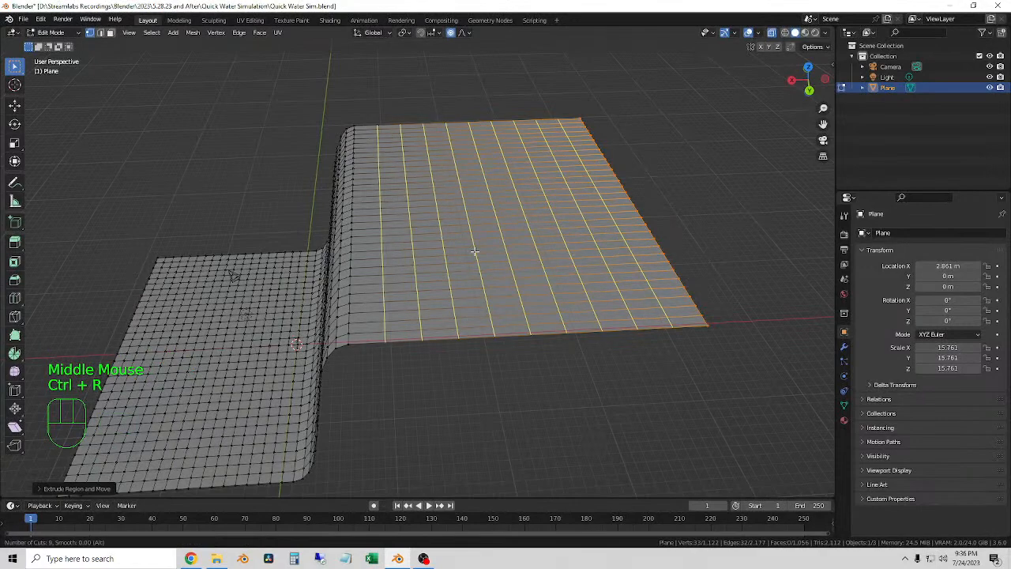
{"action": "scroll", "coordinate": [474, 251], "scroll_direction": "up", "scroll_amount": 1}
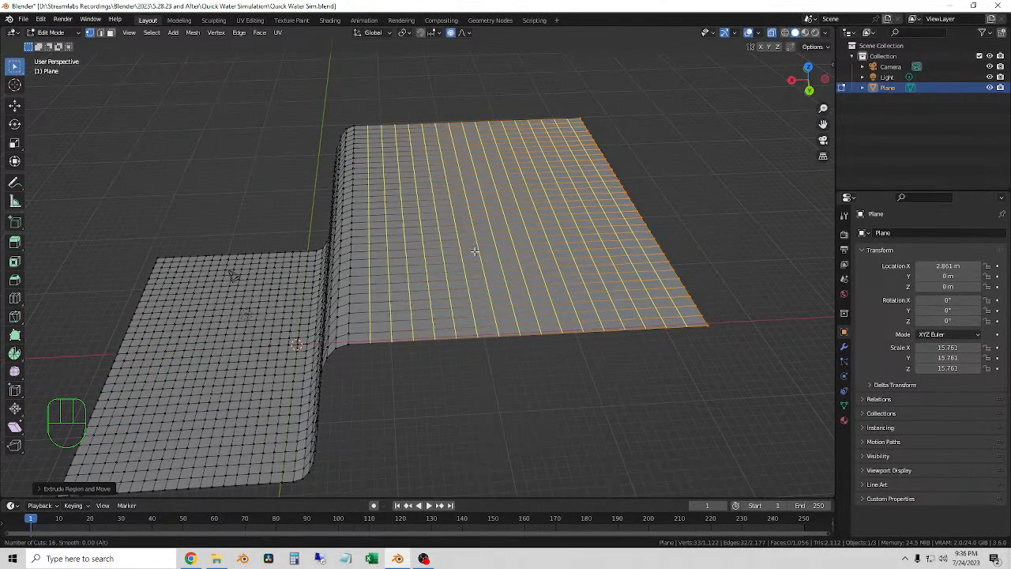
{"action": "left_click", "coordinate": [474, 251]}
{"action": "left_click", "coordinate": [526, 383]}
{"action": "middle_click_drag", "start_coordinate": [526, 383], "coordinate": [569, 351]}
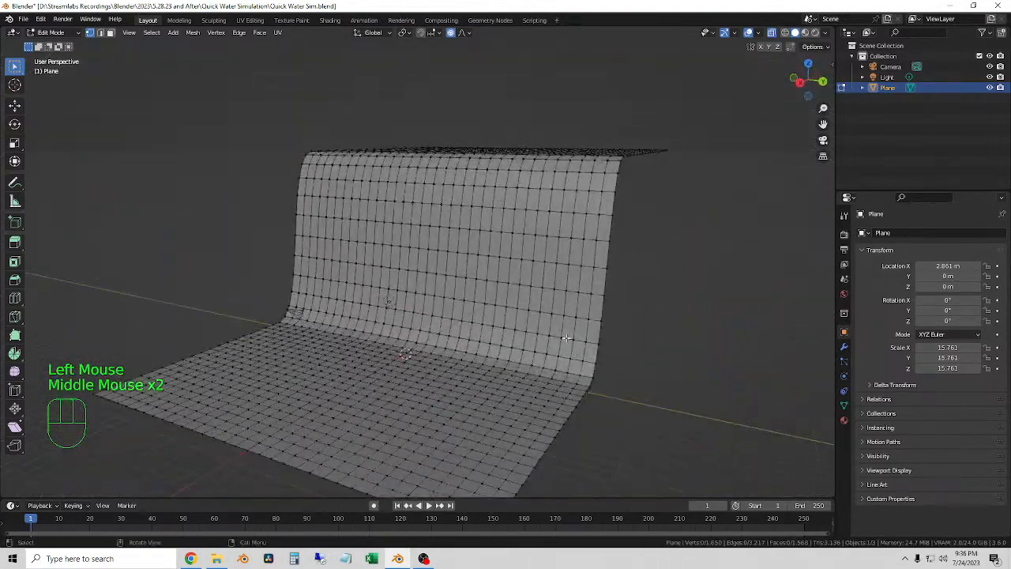
{"action": "middle_click_drag", "start_coordinate": [552, 310], "coordinate": [367, 293]}
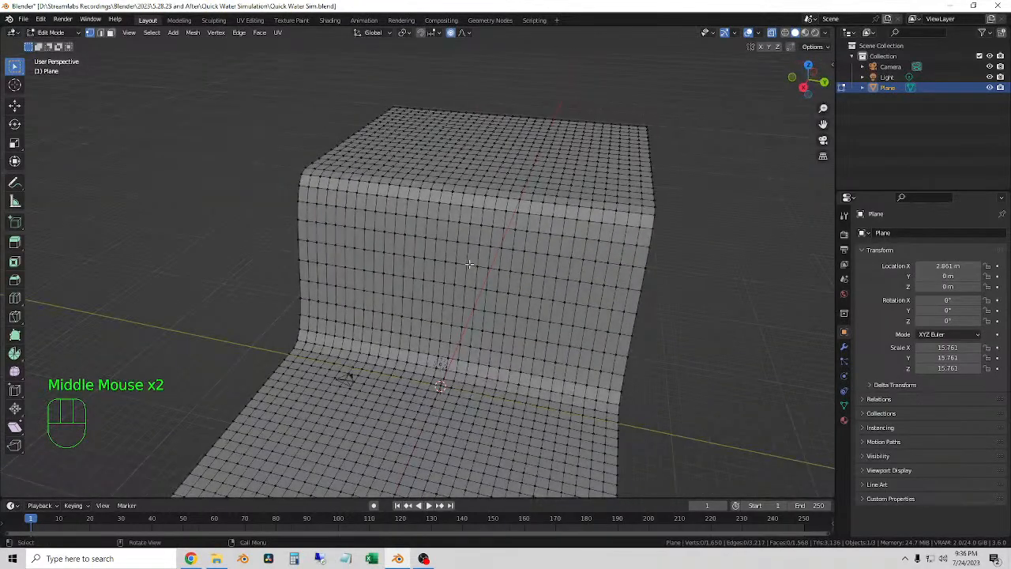
{"action": "middle_click_drag", "start_coordinate": [490, 300], "coordinate": [365, 212]}
{"action": "scroll", "coordinate": [485, 376], "scroll_direction": "down", "scroll_amount": 2}
{"action": "middle_click_drag", "start_coordinate": [517, 355], "coordinate": [604, 314]}
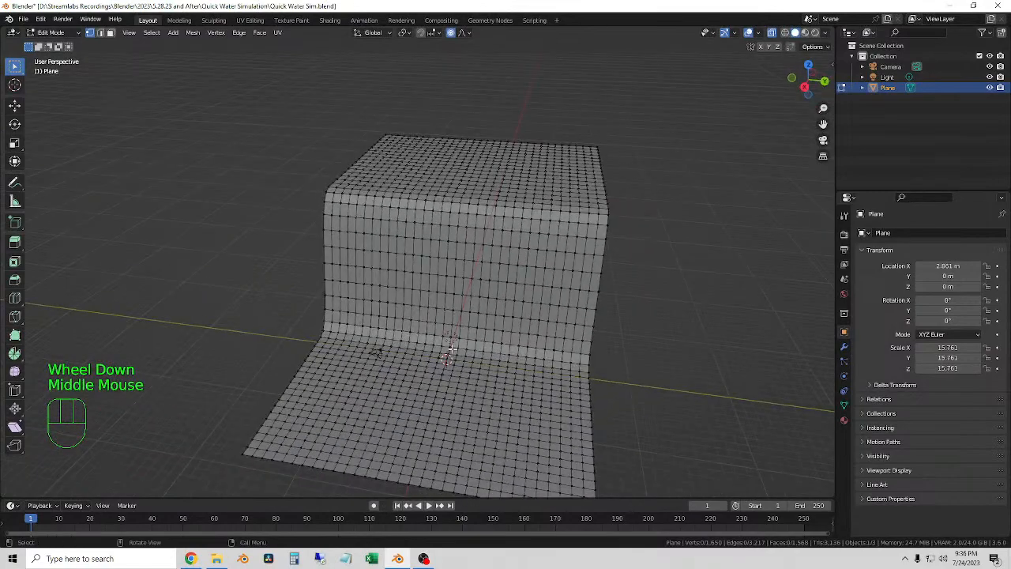
Box-select the row of vertices along the lower ledge's outer edge at the positive X end.
{"action": "middle_click_drag", "start_coordinate": [451, 349], "coordinate": [434, 346]}
{"action": "middle_click_drag", "start_coordinate": [567, 158], "coordinate": [577, 300]}
{"action": "scroll", "coordinate": [627, 216], "scroll_direction": "down", "scroll_amount": 2}
{"action": "middle_click_drag", "start_coordinate": [576, 300], "coordinate": [508, 361]}
{"action": "middle_click_drag", "start_coordinate": [513, 424], "coordinate": [537, 366]}
{"action": "mouse_move", "coordinate": [535, 362]}
{"action": "left_mouse_down"}
{"action": "mouse_move", "coordinate": [500, 246]}
{"action": "mouse_move", "coordinate": [559, 291]}
{"action": "left_mouse_up"}
{"action": "middle_click_drag", "start_coordinate": [560, 292], "coordinate": [499, 363]}
{"action": "left_click_drag", "start_coordinate": [526, 377], "coordinate": [492, 229]}
{"action": "middle_click_drag", "start_coordinate": [519, 256], "coordinate": [517, 342]}
{"action": "left_click", "coordinate": [805, 87]}
{"action": "left_click_drag", "start_coordinate": [509, 270], "coordinate": [495, 248]}
{"action": "middle_click_drag", "start_coordinate": [494, 248], "coordinate": [497, 286]}
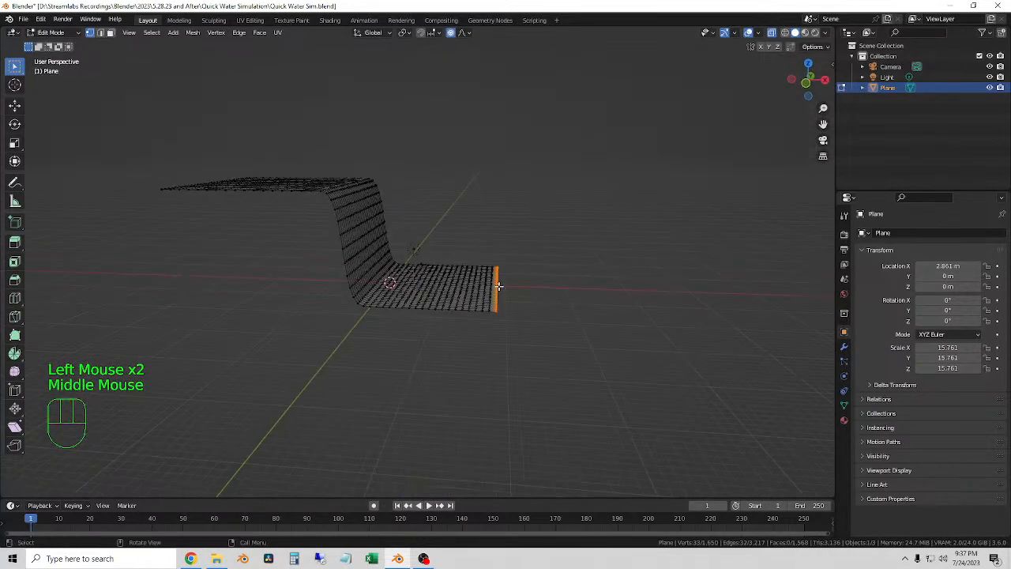
Extrude the selected edge along positive X and add nine evenly spaced loop cuts across the extension.
{"action": "key", "text": "e"}
{"action": "key", "text": "x"}
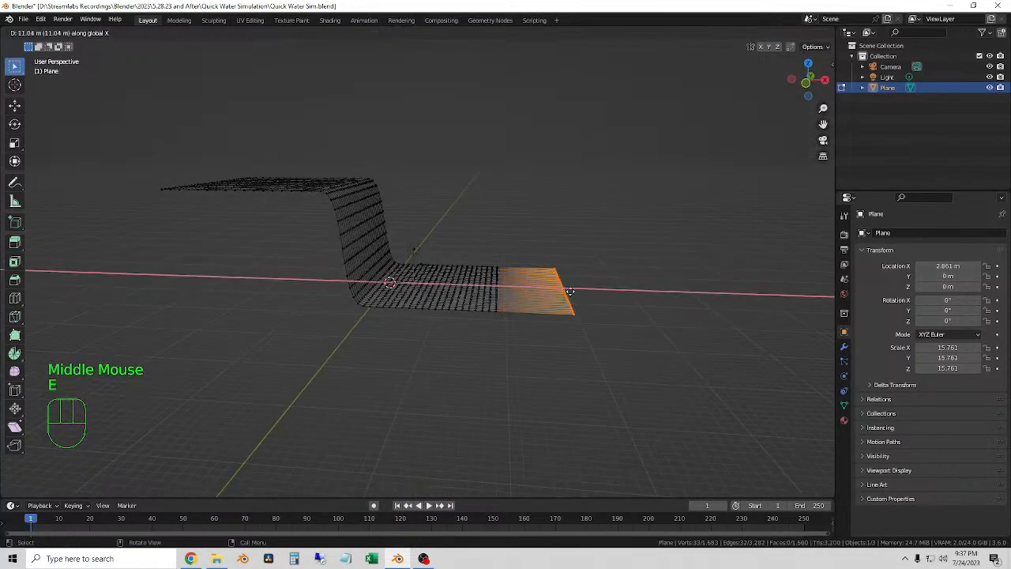
{"action": "left_click", "coordinate": [588, 294]}
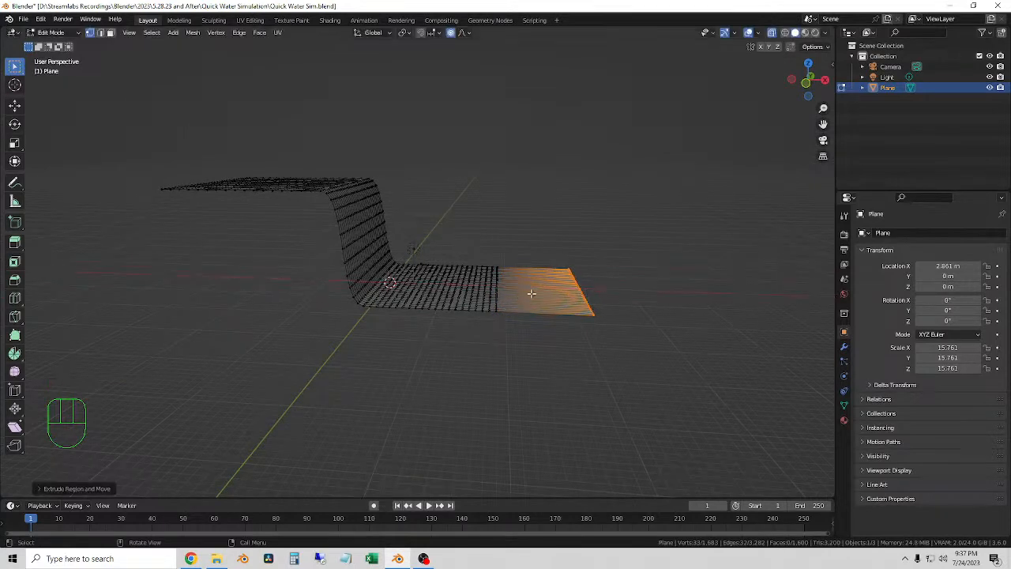
{"action": "key", "text": "ctrl+r"}
{"action": "left_click", "coordinate": [535, 295]}
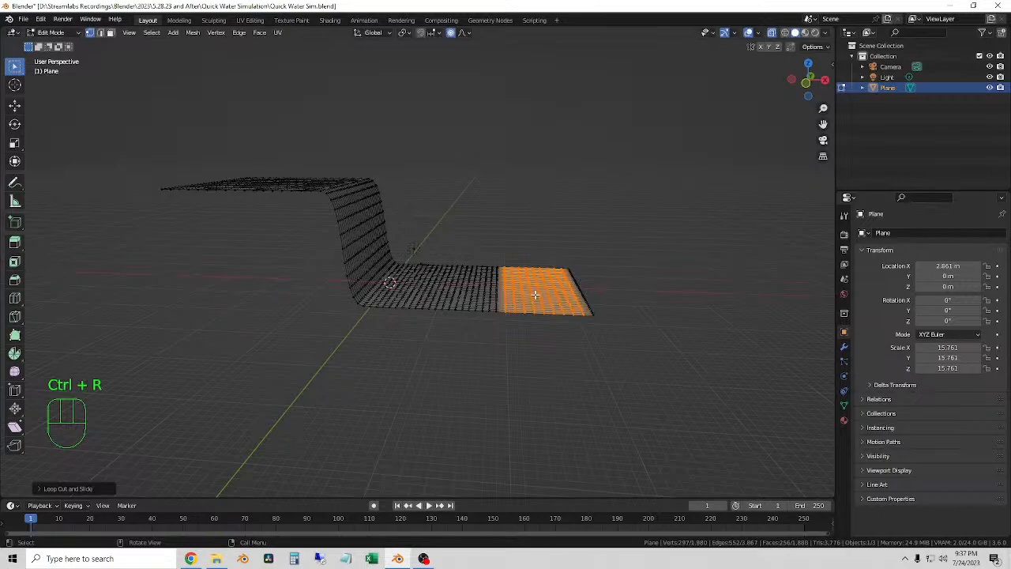
{"action": "left_click", "coordinate": [535, 294]}
Examine the stepped mesh from several angles, comparing the upper ledge, the vertical drop and the lower ledge.
{"action": "middle_click_drag", "start_coordinate": [535, 295], "coordinate": [320, 237]}
{"action": "middle_click_drag", "start_coordinate": [420, 368], "coordinate": [390, 148]}
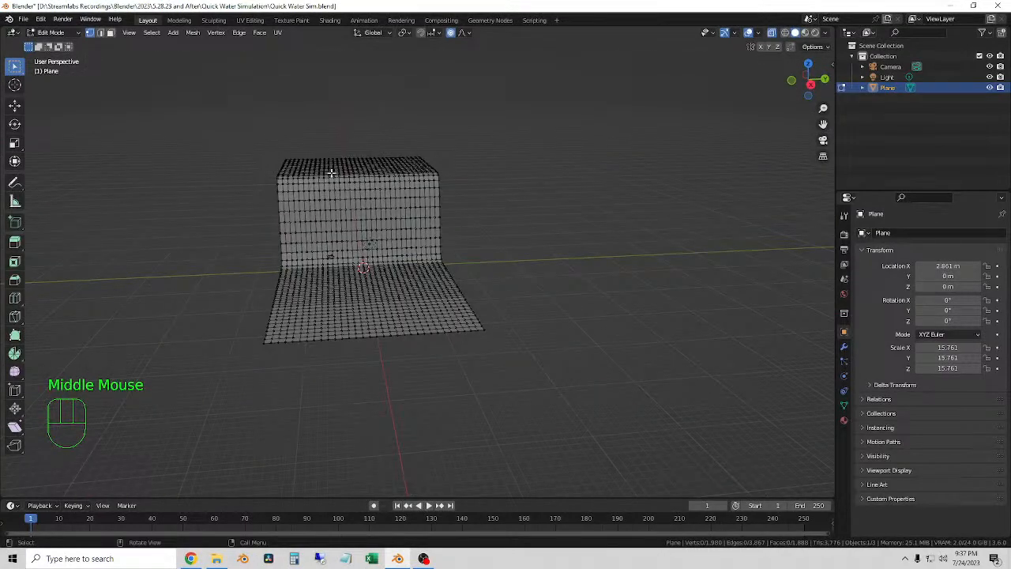
{"action": "mouse_move", "coordinate": [368, 180]}
{"action": "middle_mouse_down"}
{"action": "mouse_move", "coordinate": [371, 192]}
{"action": "mouse_move", "coordinate": [419, 190]}
{"action": "mouse_move", "coordinate": [363, 199]}
{"action": "middle_mouse_up"}
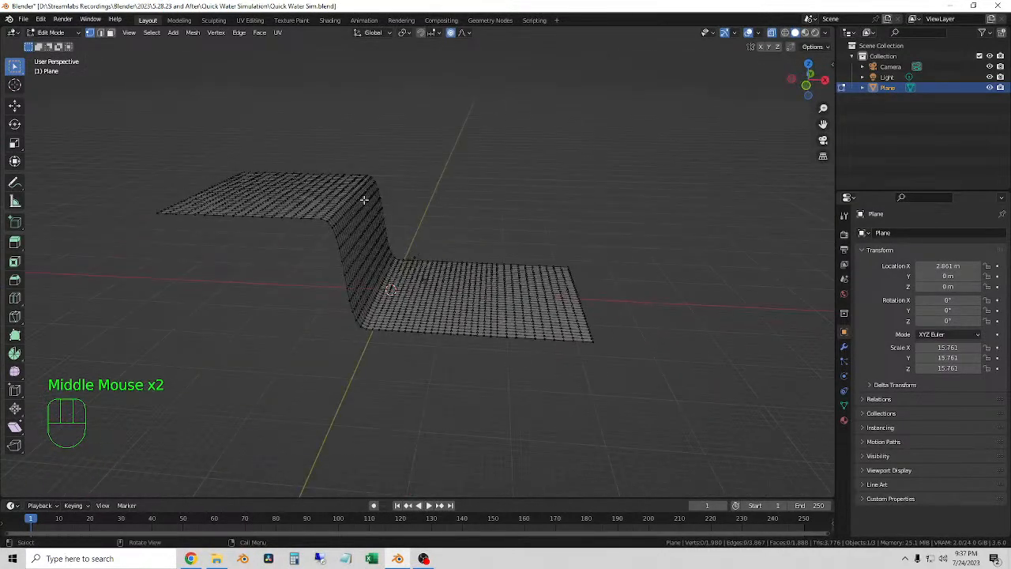
{"action": "middle_click_drag", "start_coordinate": [553, 304], "coordinate": [413, 296]}
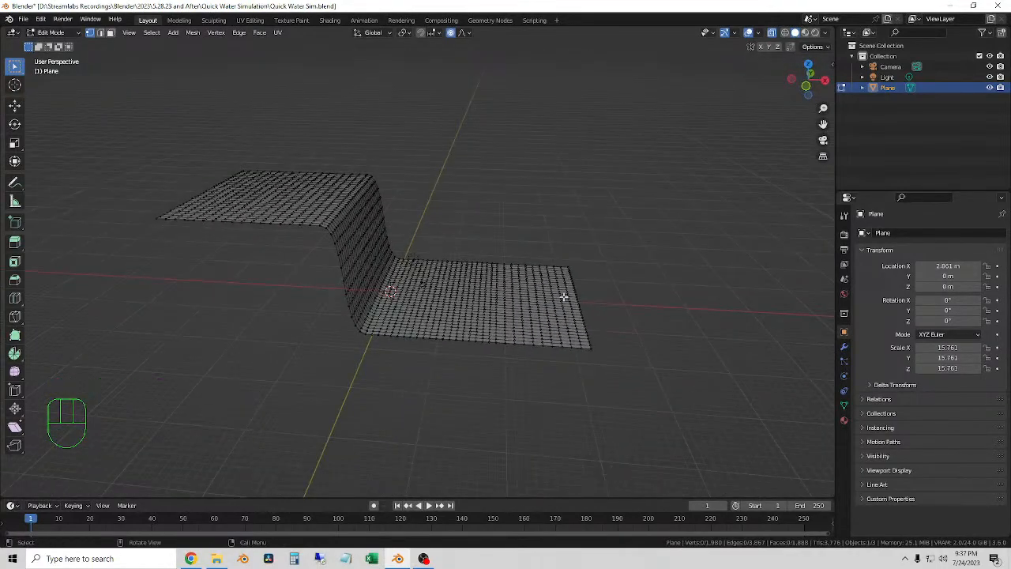
{"action": "middle_click_drag", "start_coordinate": [603, 308], "coordinate": [556, 327]}
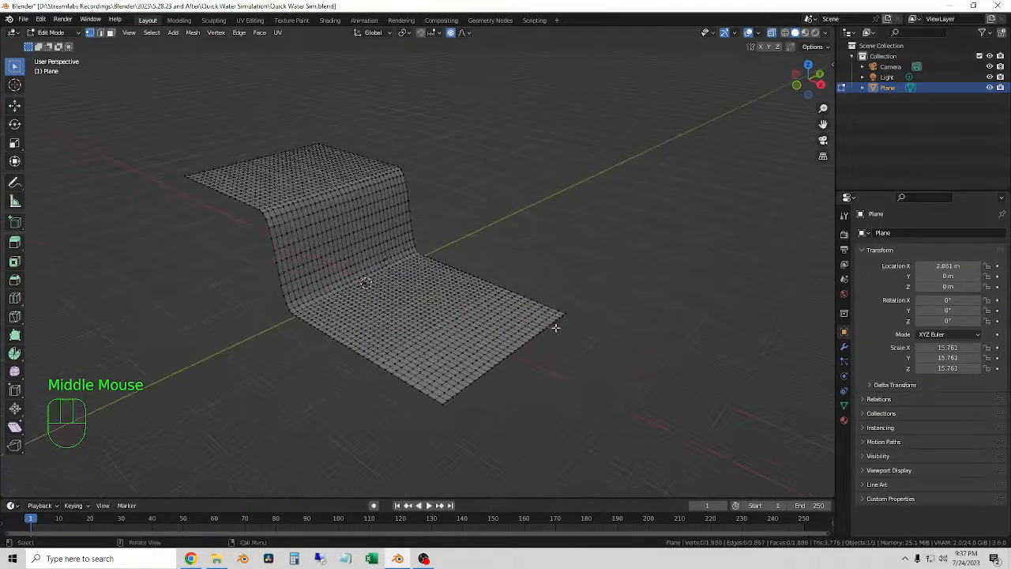
{"action": "left_click_drag", "start_coordinate": [459, 333], "coordinate": [544, 363]}
{"action": "left_click", "coordinate": [525, 365]}
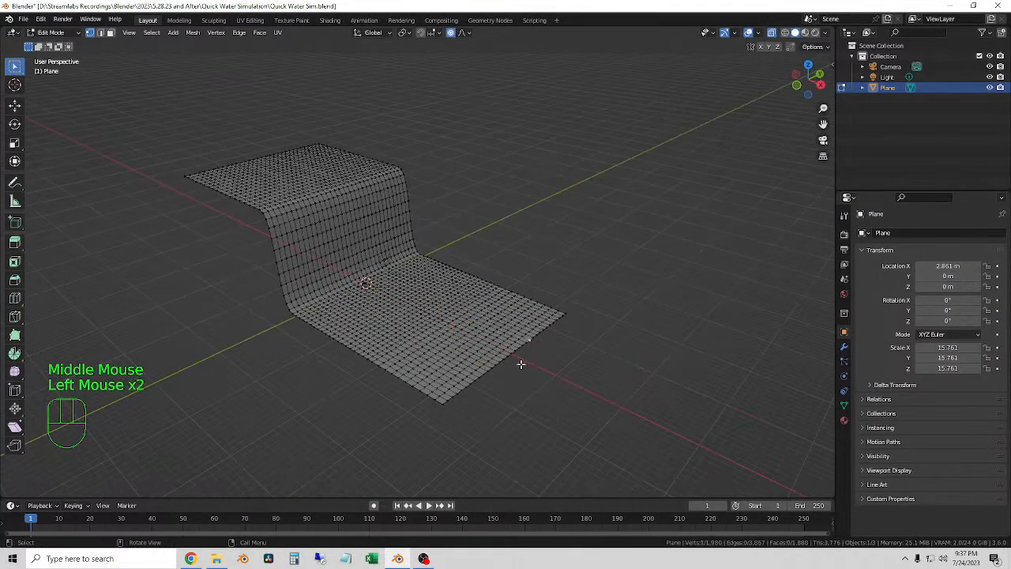
{"action": "middle_click_drag", "start_coordinate": [472, 380], "coordinate": [490, 380]}
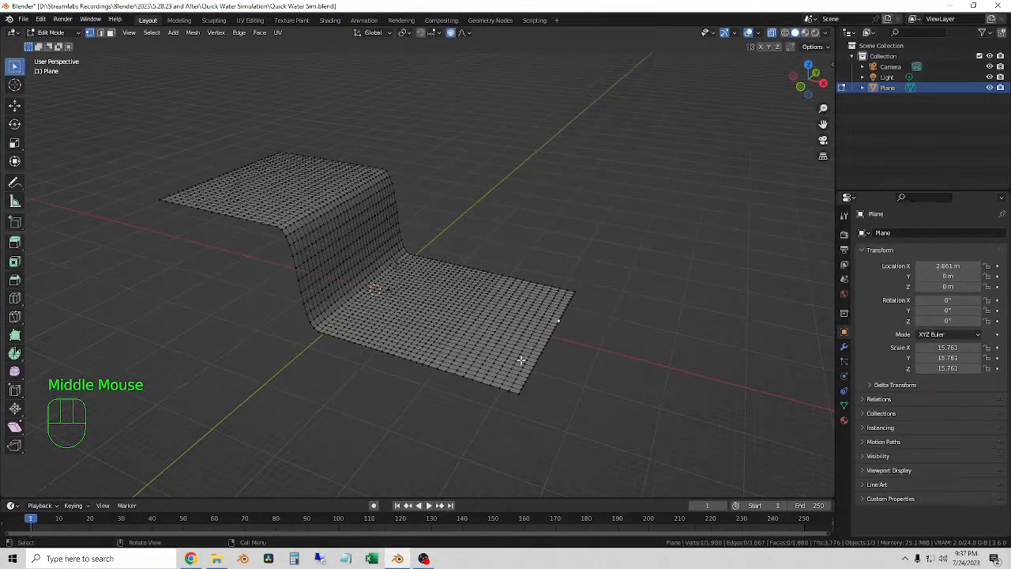
{"action": "middle_click_drag", "start_coordinate": [482, 347], "coordinate": [406, 323]}
{"action": "middle_click_drag", "start_coordinate": [474, 147], "coordinate": [490, 261], "text": "shift"}
{"action": "middle_click_drag", "start_coordinate": [490, 261], "coordinate": [427, 378]}
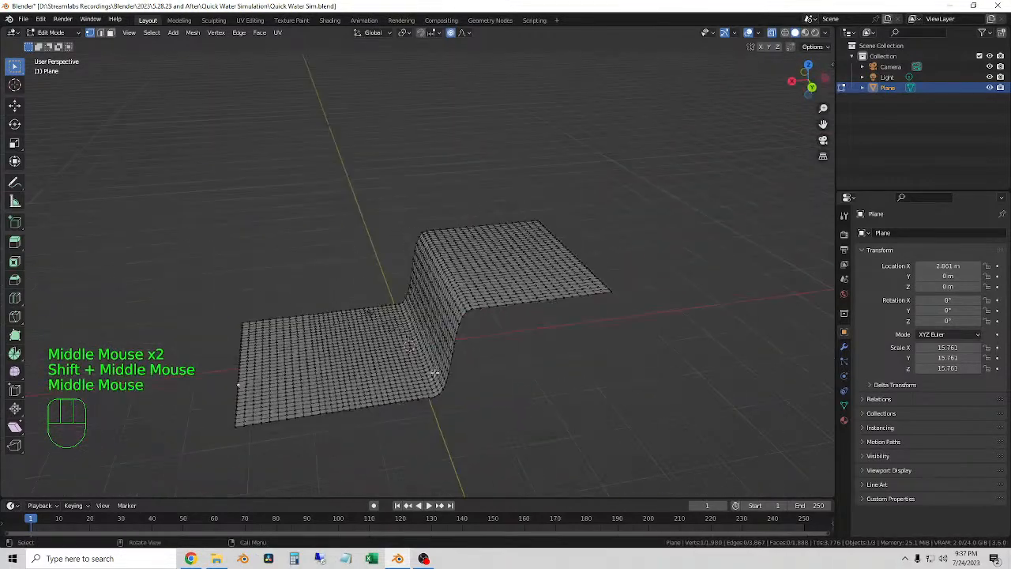
Sink the middle of the upper ledge about 4 m along Z, using a smooth proportional size of about 14.42 m.
{"action": "scroll", "coordinate": [494, 299], "scroll_direction": "up", "scroll_amount": 2}
{"action": "middle_click_drag", "start_coordinate": [506, 281], "coordinate": [552, 234]}
{"action": "left_click", "coordinate": [550, 291]}
{"action": "key", "text": "g"}
{"action": "key", "text": "z"}
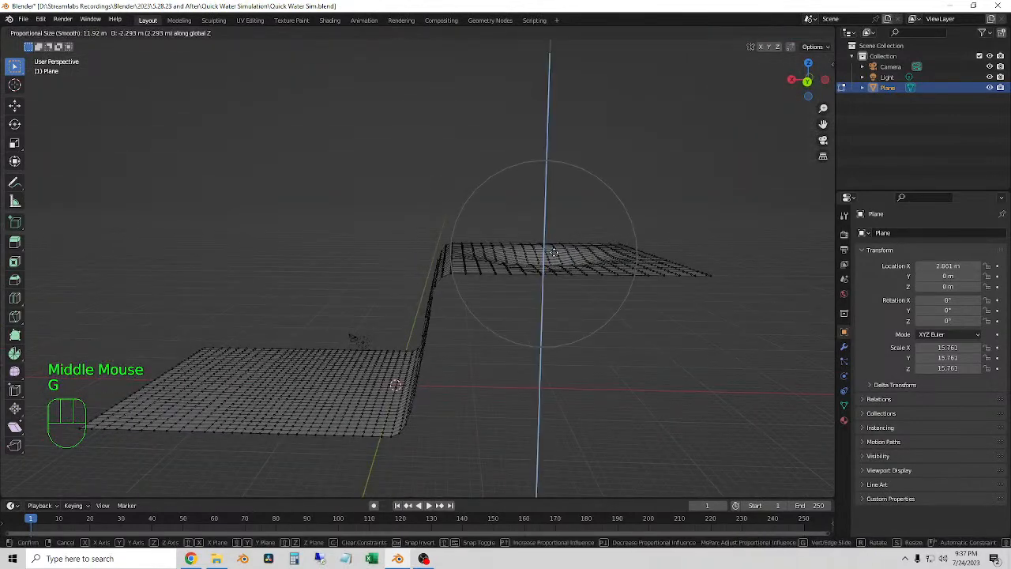
{"action": "scroll", "coordinate": [555, 271], "scroll_direction": "up", "scroll_amount": 3}
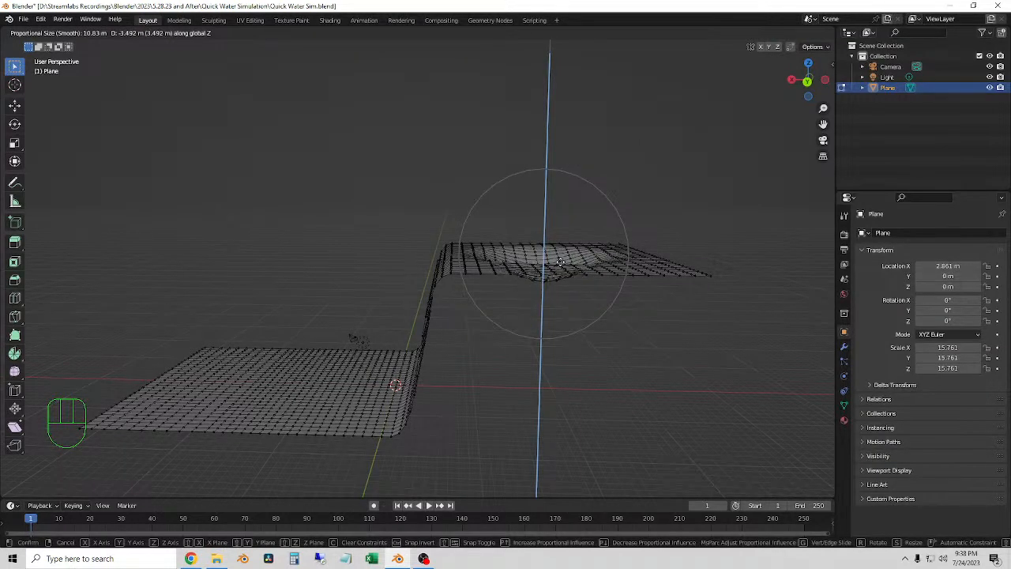
{"action": "scroll", "coordinate": [559, 263], "scroll_direction": "down", "scroll_amount": 1}
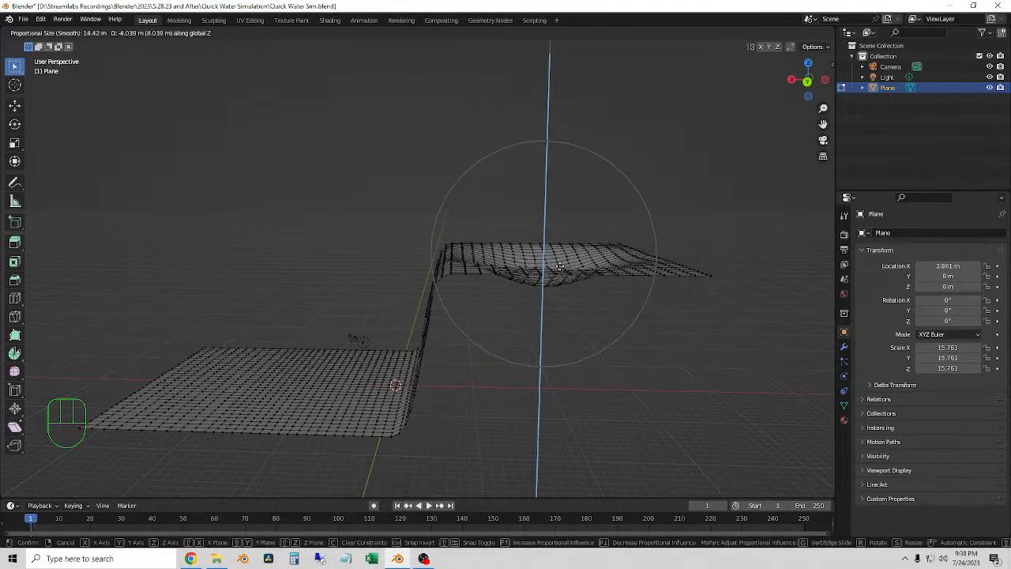
{"action": "left_click", "coordinate": [556, 272]}
Turn off X-ray and lower the middle of the upper ledge's front lip about 2.2 m along Z with proportional size 8.14 m.
{"action": "middle_click_drag", "start_coordinate": [557, 273], "coordinate": [787, 69]}
{"action": "scroll", "coordinate": [624, 300], "scroll_direction": "up", "scroll_amount": 2}
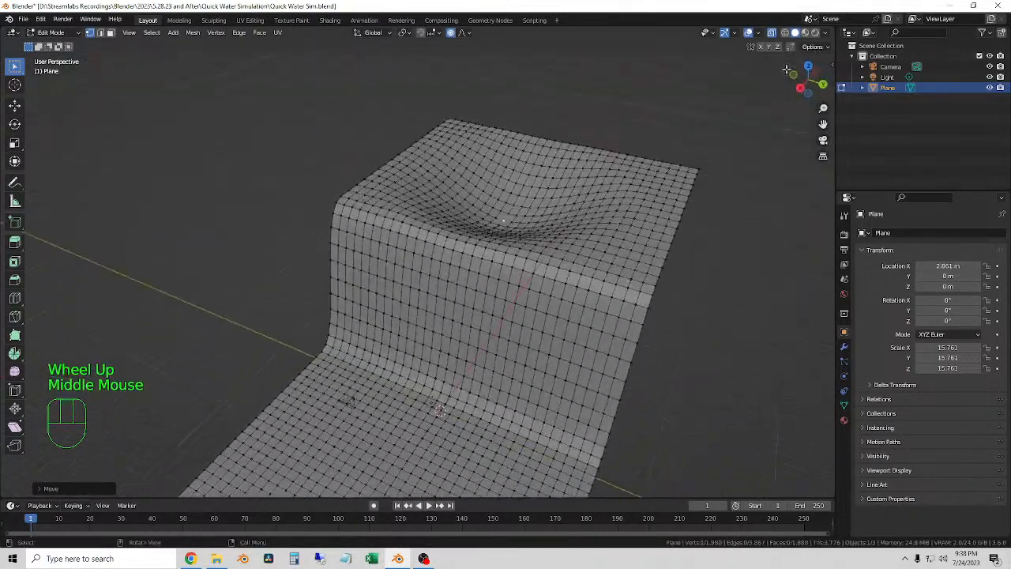
{"action": "left_click", "coordinate": [770, 34]}
{"action": "middle_click_drag", "start_coordinate": [393, 320], "coordinate": [388, 411]}
{"action": "left_click", "coordinate": [333, 318]}
{"action": "middle_click_drag", "start_coordinate": [546, 290], "coordinate": [444, 243]}
{"action": "left_click", "coordinate": [444, 244]}
{"action": "left_click", "coordinate": [444, 244]}
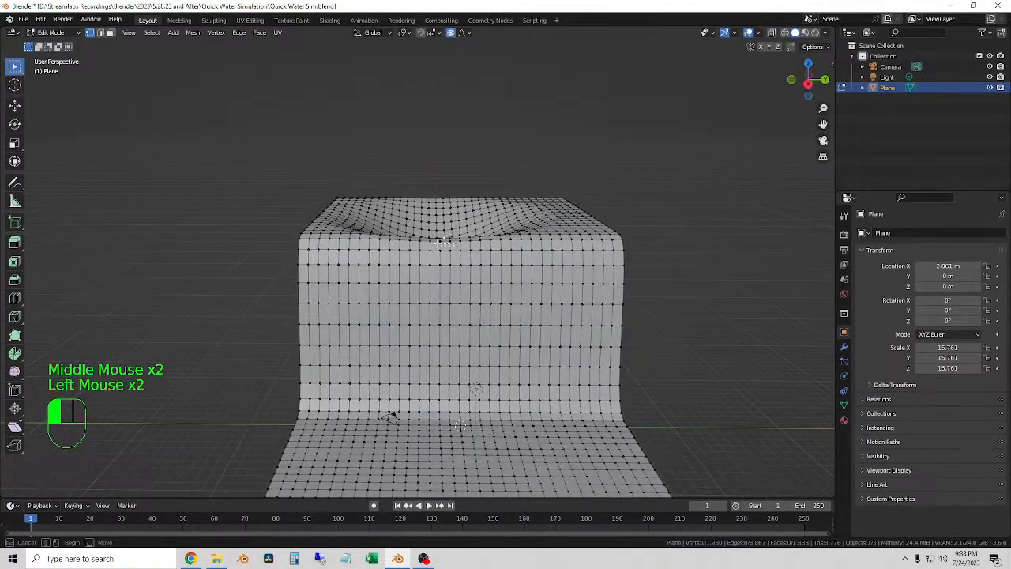
{"action": "key", "text": "g"}
{"action": "key", "text": "z"}
{"action": "scroll", "coordinate": [489, 282], "scroll_direction": "up", "scroll_amount": 3}
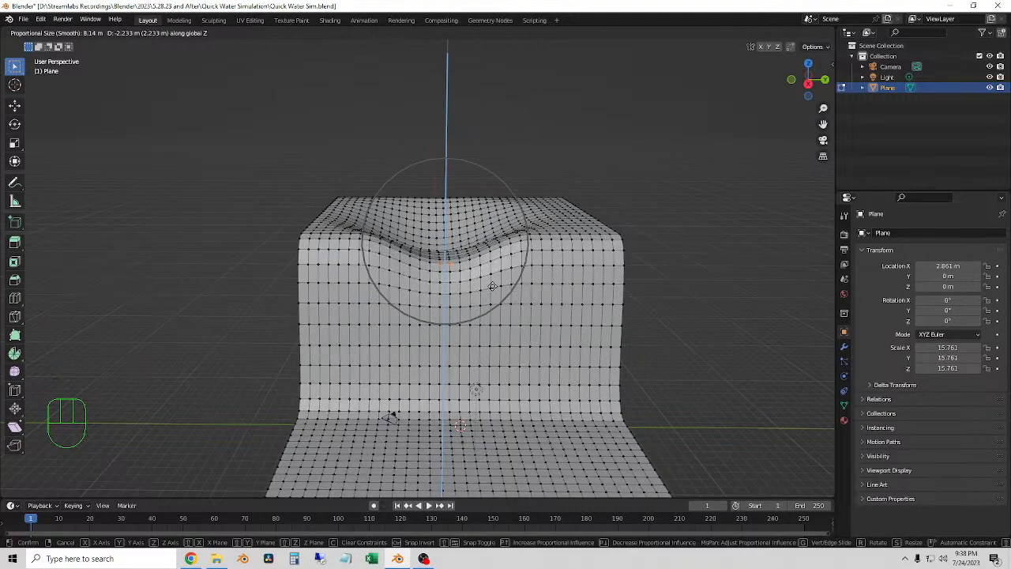
{"action": "left_click", "coordinate": [493, 283]}
{"action": "middle_click_drag", "start_coordinate": [493, 283], "coordinate": [543, 356]}
{"action": "middle_click_drag", "start_coordinate": [548, 316], "coordinate": [394, 334]}
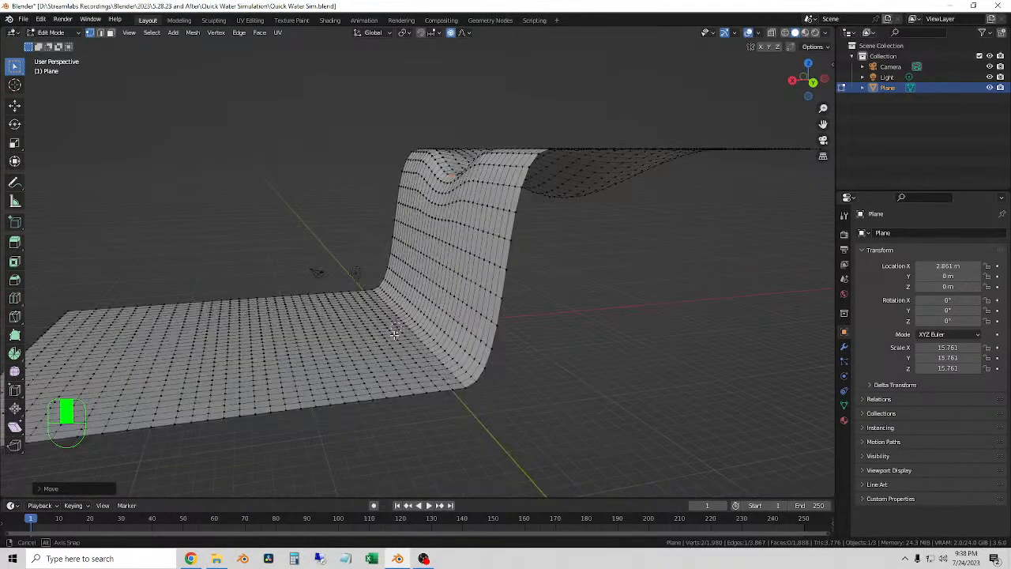
{"action": "scroll", "coordinate": [394, 334], "scroll_direction": "down", "scroll_amount": 2}
{"action": "middle_click_drag", "start_coordinate": [394, 334], "coordinate": [470, 338], "text": "shift"}
{"action": "scroll", "coordinate": [470, 338], "scroll_direction": "down", "scroll_amount": 1}
{"action": "left_click", "coordinate": [424, 272]}
{"action": "scroll", "coordinate": [424, 272], "scroll_direction": "up", "scroll_amount": 2}
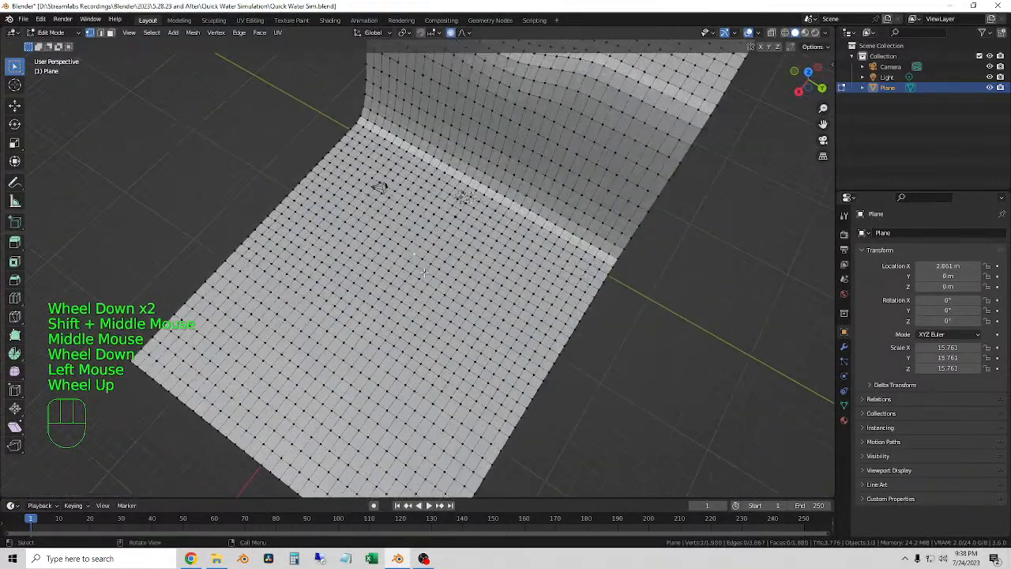
{"action": "scroll", "coordinate": [414, 255], "scroll_direction": "up", "scroll_amount": 1}
{"action": "middle_click_drag", "start_coordinate": [415, 256], "coordinate": [481, 203]}
{"action": "left_click", "coordinate": [447, 257]}
{"action": "key", "text": "g"}
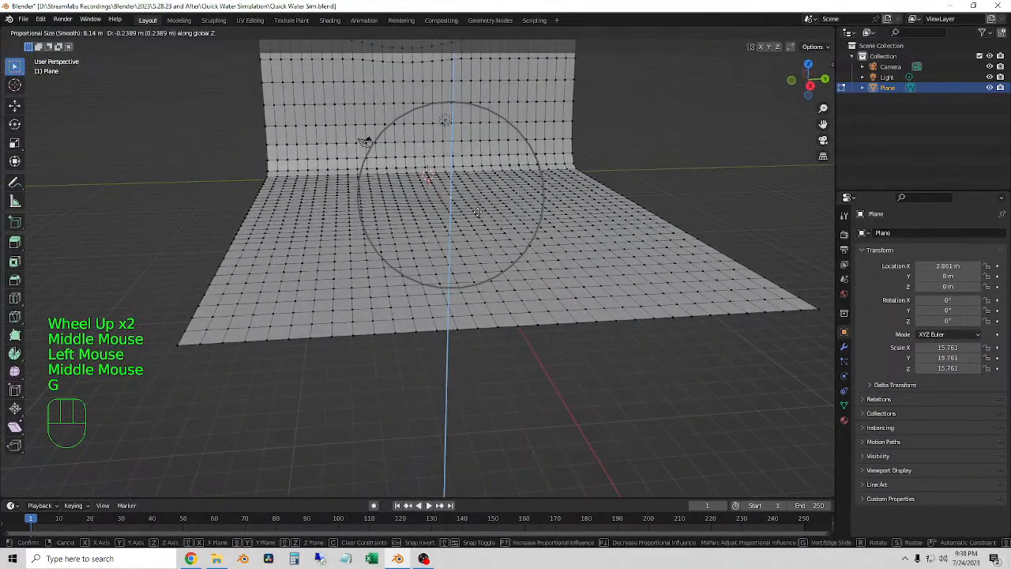
{"action": "right_click", "coordinate": [478, 211]}
Lower the vertices in the middle of the lower ledge along Z with a proportional size of 14.42 m to form a wide basin.
{"action": "left_click", "coordinate": [453, 217]}
{"action": "key", "text": "g"}
{"action": "key", "text": "z"}
{"action": "scroll", "coordinate": [456, 246], "scroll_direction": "up", "scroll_amount": 2}
{"action": "scroll", "coordinate": [456, 246], "scroll_direction": "down", "scroll_amount": 5}
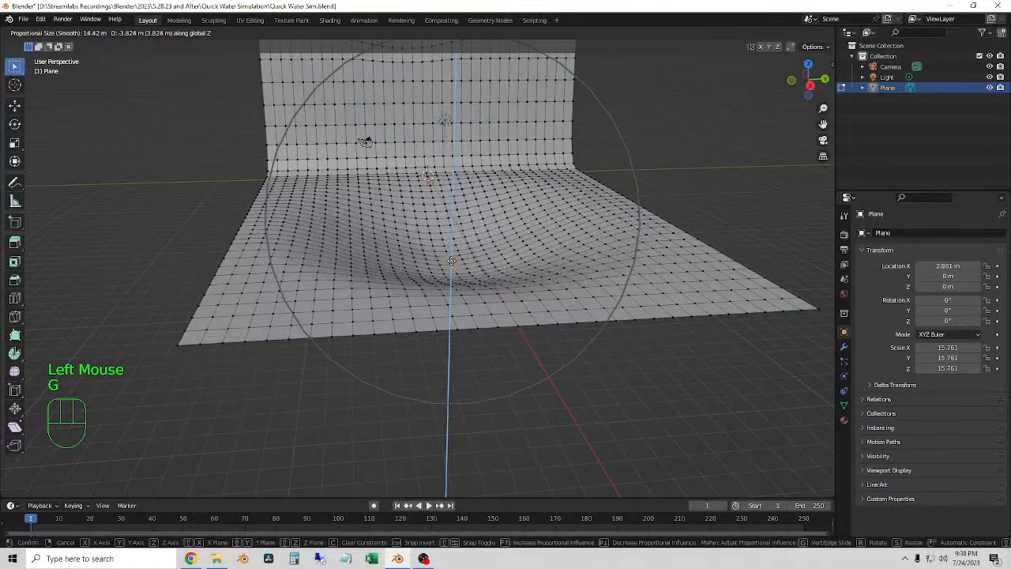
{"action": "left_click", "coordinate": [452, 253]}
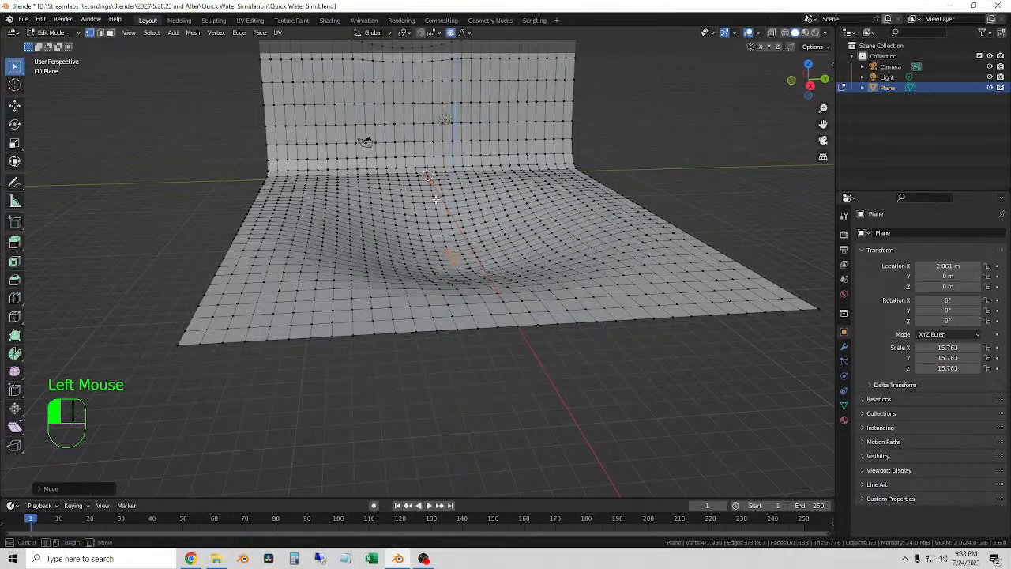
Lower the area between the waterfall's foot and the basin about 1.8 m along Z, using a proportional size of 7.4 m.
{"action": "left_click", "coordinate": [438, 204]}
{"action": "middle_click_drag", "start_coordinate": [438, 204], "coordinate": [356, 186]}
{"action": "key", "text": "g"}
{"action": "scroll", "coordinate": [387, 175], "scroll_direction": "up", "scroll_amount": 5}
{"action": "key", "text": "z"}
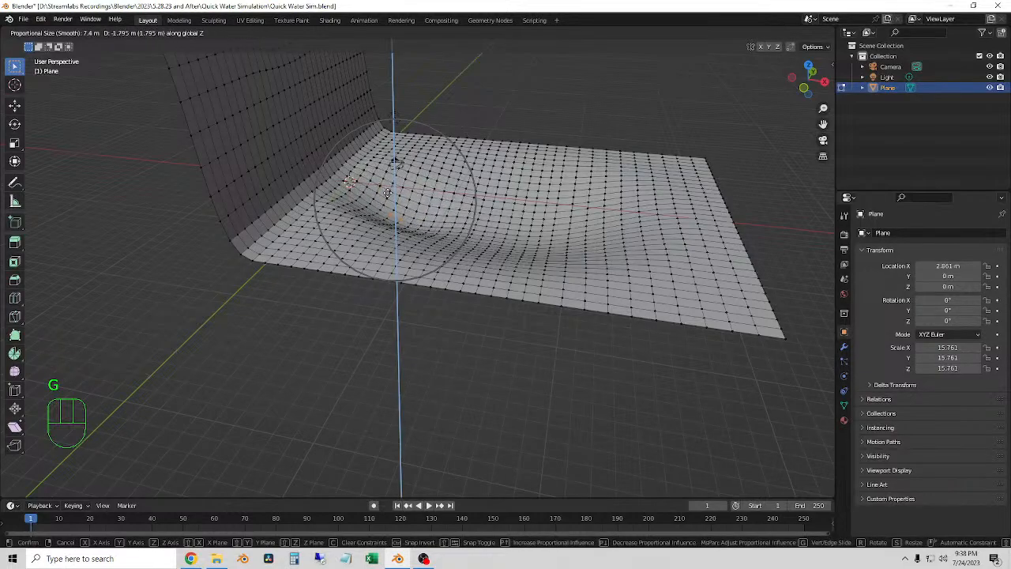
{"action": "left_click", "coordinate": [388, 194]}
Lower the middle vertices of the lower ledge's front edge along Z with proportional size 10.83 m to form an outflow channel.
{"action": "middle_click_drag", "start_coordinate": [388, 193], "coordinate": [451, 402]}
{"action": "left_click_drag", "start_coordinate": [456, 397], "coordinate": [429, 306]}
{"action": "scroll", "coordinate": [430, 306], "scroll_direction": "down", "scroll_amount": 3}
{"action": "middle_click_drag", "start_coordinate": [432, 309], "coordinate": [438, 244]}
{"action": "middle_click_drag", "start_coordinate": [435, 275], "coordinate": [431, 402], "text": "shift"}
{"action": "scroll", "coordinate": [432, 339], "scroll_direction": "up", "scroll_amount": 1}
{"action": "middle_click_drag", "start_coordinate": [431, 339], "coordinate": [434, 308]}
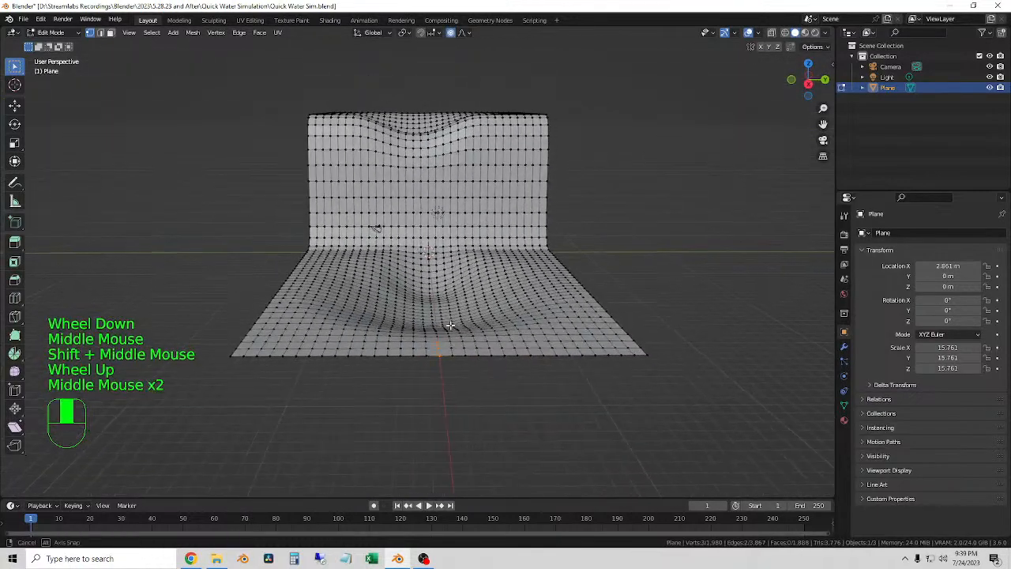
{"action": "key", "text": "g"}
{"action": "key", "text": "z"}
{"action": "scroll", "coordinate": [449, 351], "scroll_direction": "down", "scroll_amount": 4}
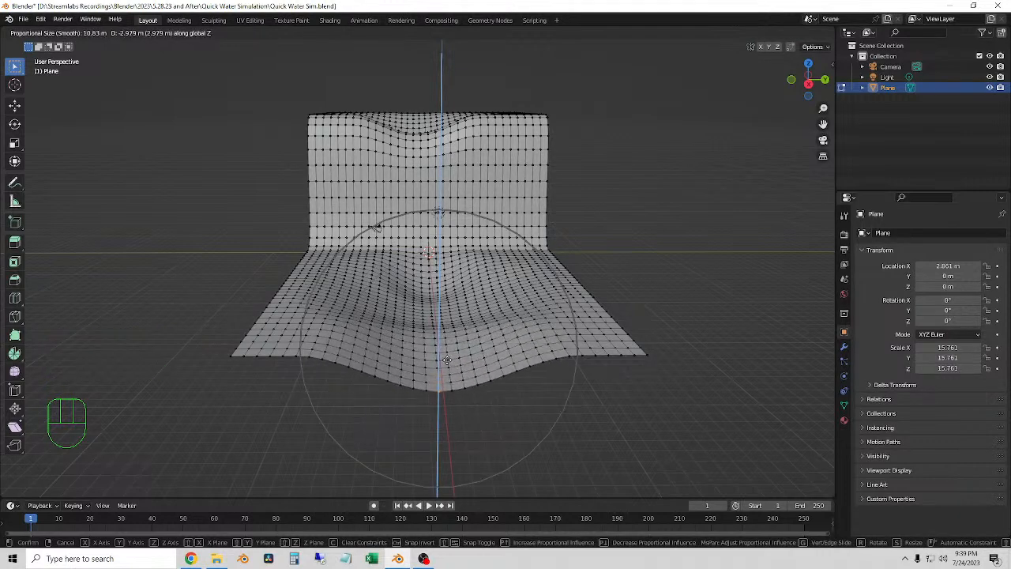
{"action": "left_click", "coordinate": [449, 347]}
Raise the vertices along the lower ledge's negative Y side edge about 1.3 m in Z with proportional size 8.14 m.
{"action": "middle_click_drag", "start_coordinate": [448, 348], "coordinate": [467, 327]}
{"action": "middle_click_drag", "start_coordinate": [280, 321], "coordinate": [311, 371]}
{"action": "left_click_drag", "start_coordinate": [310, 372], "coordinate": [283, 309]}
{"action": "middle_click_drag", "start_coordinate": [281, 285], "coordinate": [271, 278]}
{"action": "left_click_drag", "start_coordinate": [271, 277], "coordinate": [288, 348]}
{"action": "key", "text": "g"}
{"action": "key", "text": "z"}
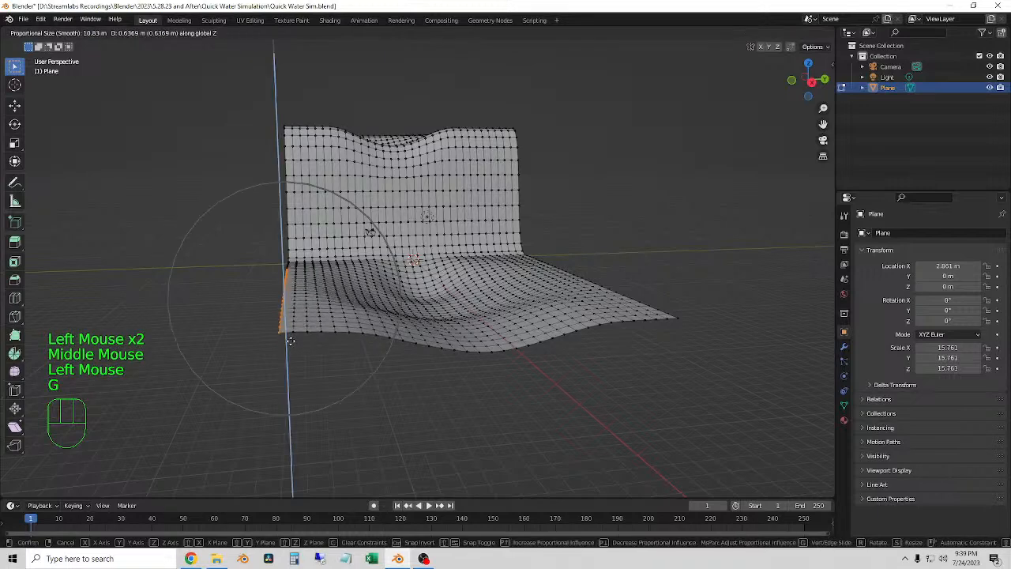
{"action": "scroll", "coordinate": [292, 335], "scroll_direction": "up", "scroll_amount": 3}
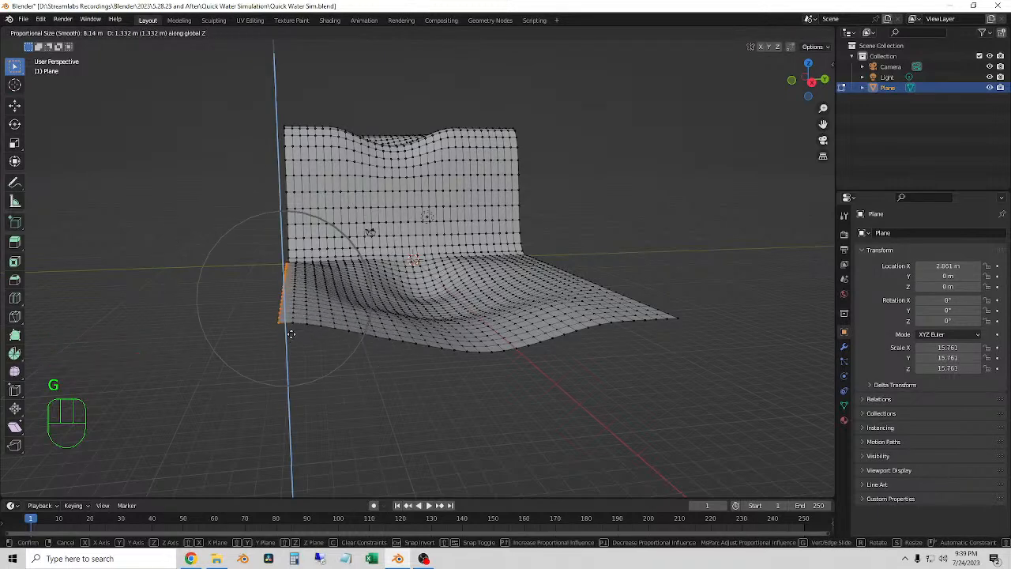
{"action": "left_click", "coordinate": [290, 334]}
Adjust the height of the vertices on the same side edge nearest the waterfall's foot along Z to form a bank.
{"action": "middle_click_drag", "start_coordinate": [291, 334], "coordinate": [302, 355]}
{"action": "left_click_drag", "start_coordinate": [285, 293], "coordinate": [259, 257]}
{"action": "key", "text": "g"}
{"action": "key", "text": "z"}
{"action": "left_click", "coordinate": [265, 255]}
Box-select the vertices along the lower ledge's positive Y side edge and raise them into a bank.
{"action": "middle_click_drag", "start_coordinate": [266, 256], "coordinate": [402, 278]}
{"action": "middle_click_drag", "start_coordinate": [499, 304], "coordinate": [433, 295], "text": "shift"}
{"action": "middle_click_drag", "start_coordinate": [433, 294], "coordinate": [482, 346]}
{"action": "middle_click_drag", "start_coordinate": [570, 409], "coordinate": [546, 411]}
{"action": "left_click_drag", "start_coordinate": [507, 228], "coordinate": [526, 277]}
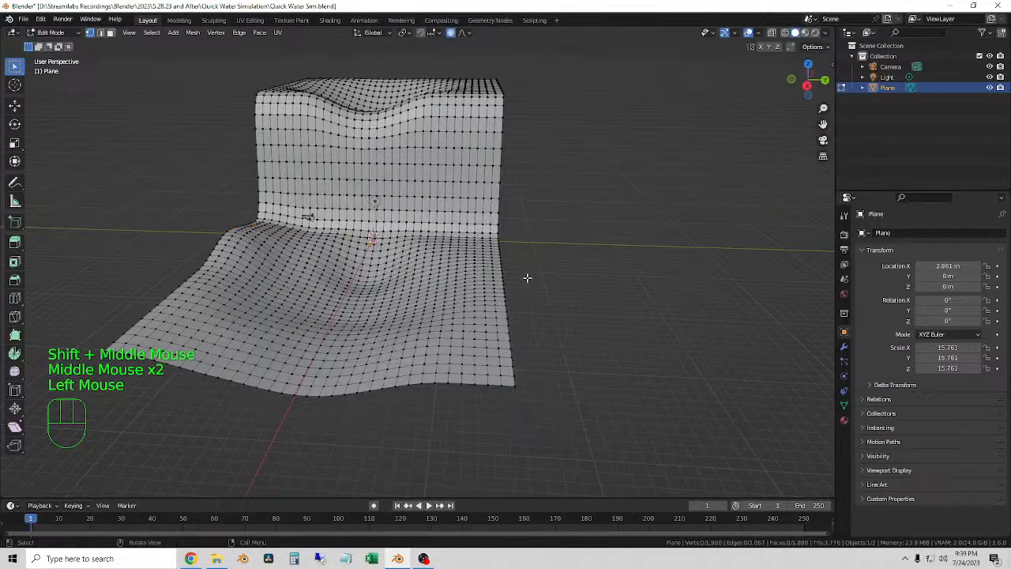
{"action": "middle_click_drag", "start_coordinate": [526, 278], "coordinate": [526, 285]}
{"action": "left_click_drag", "start_coordinate": [540, 430], "coordinate": [522, 291]}
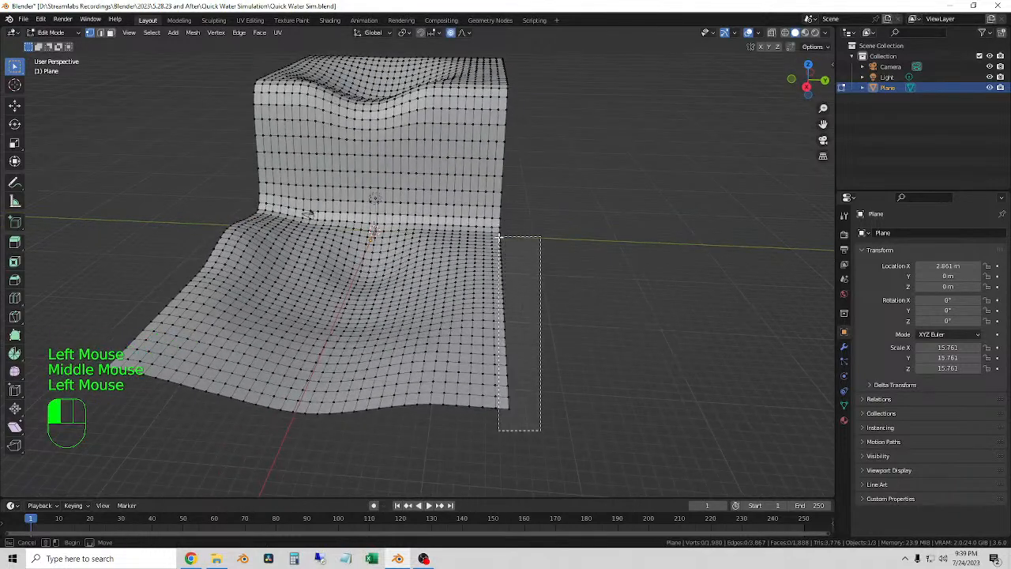
{"action": "left_click_drag", "start_coordinate": [498, 231], "coordinate": [499, 231]}
{"action": "middle_click_drag", "start_coordinate": [526, 293], "coordinate": [420, 323]}
{"action": "key", "text": "g"}
{"action": "left_click", "coordinate": [530, 262]}
Move the column of vertices in the middle of the vertical drop back along X to curve the waterfall face inward.
{"action": "scroll", "coordinate": [376, 271], "scroll_direction": "up", "scroll_amount": 2}
{"action": "left_click_drag", "start_coordinate": [415, 405], "coordinate": [406, 296]}
{"action": "middle_click_drag", "start_coordinate": [406, 297], "coordinate": [518, 303]}
{"action": "key", "text": "g"}
{"action": "key", "text": "x"}
{"action": "left_click", "coordinate": [303, 307]}
Box-select the vertices along the upper ledge's positive Y side edge and raise them with proportional editing.
{"action": "left_click_drag", "start_coordinate": [634, 279], "coordinate": [587, 161]}
{"action": "middle_click_drag", "start_coordinate": [606, 177], "coordinate": [595, 174]}
{"action": "left_click_drag", "start_coordinate": [626, 273], "coordinate": [604, 176]}
{"action": "key", "text": "g"}
{"action": "left_click", "coordinate": [611, 176]}
Select the vertices along the upper ledge's rear edge and raise them along Z.
{"action": "middle_click_drag", "start_coordinate": [610, 176], "coordinate": [505, 187]}
{"action": "middle_click_drag", "start_coordinate": [790, 308], "coordinate": [557, 284], "text": "shift"}
{"action": "left_click_drag", "start_coordinate": [576, 294], "coordinate": [555, 214]}
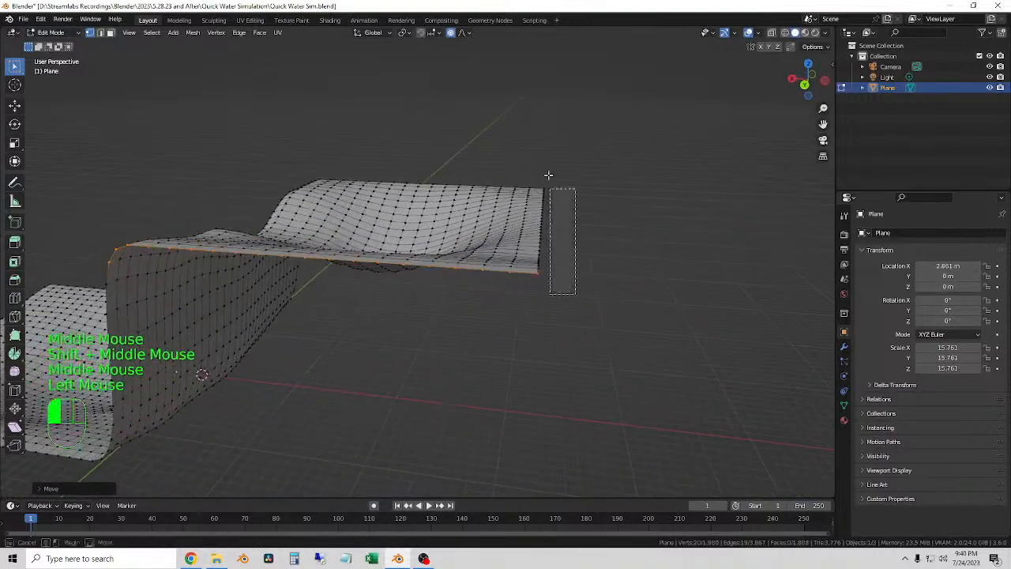
{"action": "left_click_drag", "start_coordinate": [535, 143], "coordinate": [534, 144]}
{"action": "key", "text": "g"}
{"action": "middle_click_drag", "start_coordinate": [571, 237], "coordinate": [695, 316]}
{"action": "key", "text": "z"}
{"action": "left_click", "coordinate": [576, 203]}
Box-select the vertices along the upper ledge's negative Y side edge and raise them along Z.
{"action": "middle_click_drag", "start_coordinate": [490, 261], "coordinate": [648, 208]}
{"action": "left_click_drag", "start_coordinate": [617, 334], "coordinate": [581, 164]}
{"action": "middle_click_drag", "start_coordinate": [581, 164], "coordinate": [577, 276]}
{"action": "left_click_drag", "start_coordinate": [579, 291], "coordinate": [550, 124]}
{"action": "middle_click_drag", "start_coordinate": [550, 124], "coordinate": [532, 163]}
{"action": "key", "text": "g"}
{"action": "key", "text": "z"}
{"action": "left_click", "coordinate": [531, 156]}
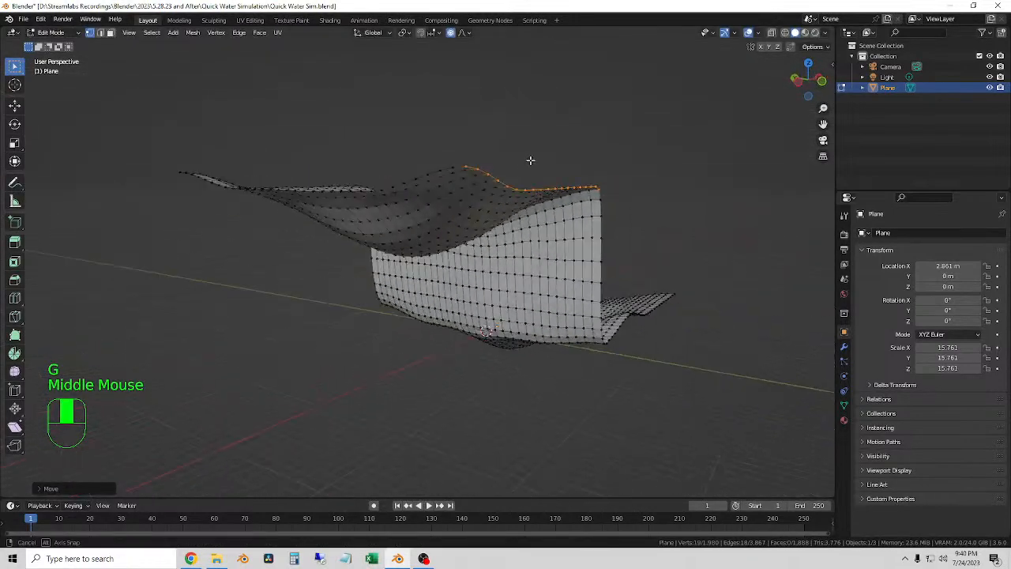
Select five vertices at the middle of the upper ledge's rear edge and adjust their height along Z.
{"action": "middle_click_drag", "start_coordinate": [305, 201], "coordinate": [314, 178]}
{"action": "middle_click_drag", "start_coordinate": [314, 178], "coordinate": [326, 148]}
{"action": "left_click", "coordinate": [325, 146]}
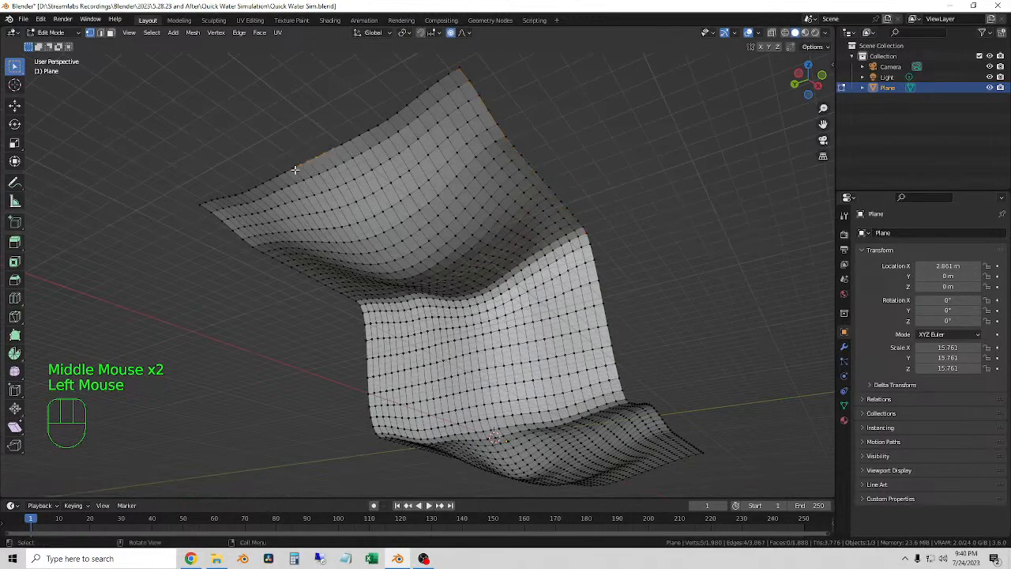
{"action": "key", "text": "g"}
{"action": "key", "text": "z"}
{"action": "left_click", "coordinate": [323, 172]}
Raise the selected rear-edge vertices along Z with a smooth proportional size of 13.11 m and deselect the mesh.
{"action": "middle_click_drag", "start_coordinate": [323, 171], "coordinate": [313, 239]}
{"action": "key", "text": "g"}
{"action": "key", "text": "z"}
{"action": "scroll", "coordinate": [313, 233], "scroll_direction": "down", "scroll_amount": 4}
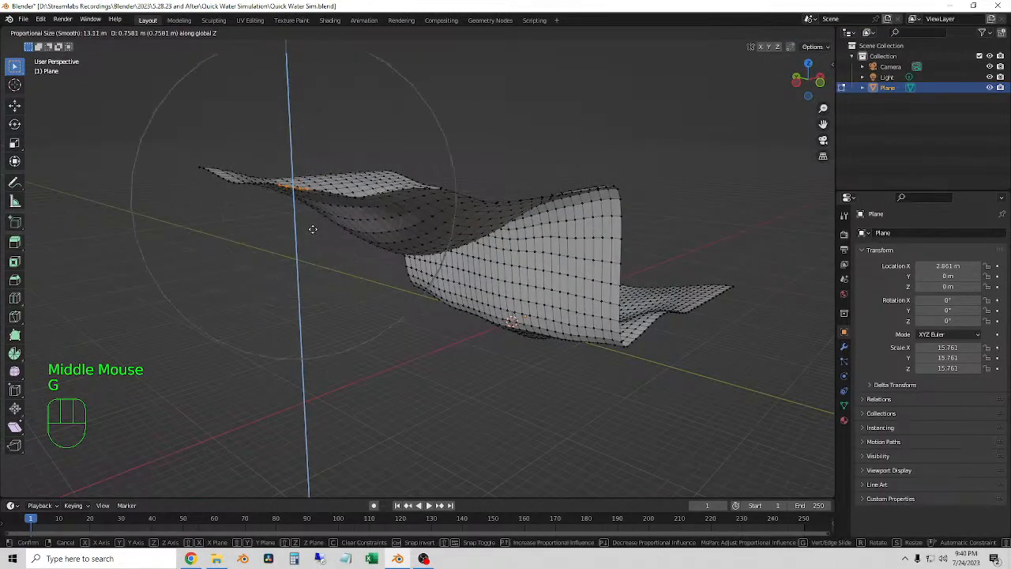
{"action": "left_click", "coordinate": [313, 223]}
{"action": "mouse_move", "coordinate": [313, 224]}
{"action": "middle_mouse_down"}
{"action": "mouse_move", "coordinate": [300, 254]}
{"action": "mouse_move", "coordinate": [222, 260]}
{"action": "mouse_move", "coordinate": [158, 239]}
{"action": "mouse_move", "coordinate": [120, 249]}
{"action": "mouse_move", "coordinate": [206, 236]}
{"action": "middle_mouse_up"}
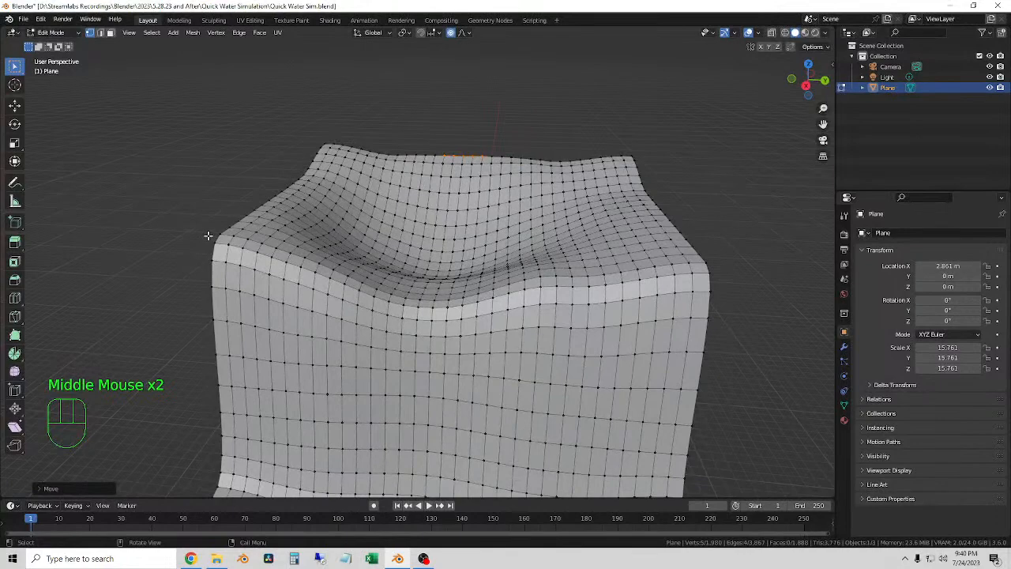
{"action": "left_click", "coordinate": [192, 176]}
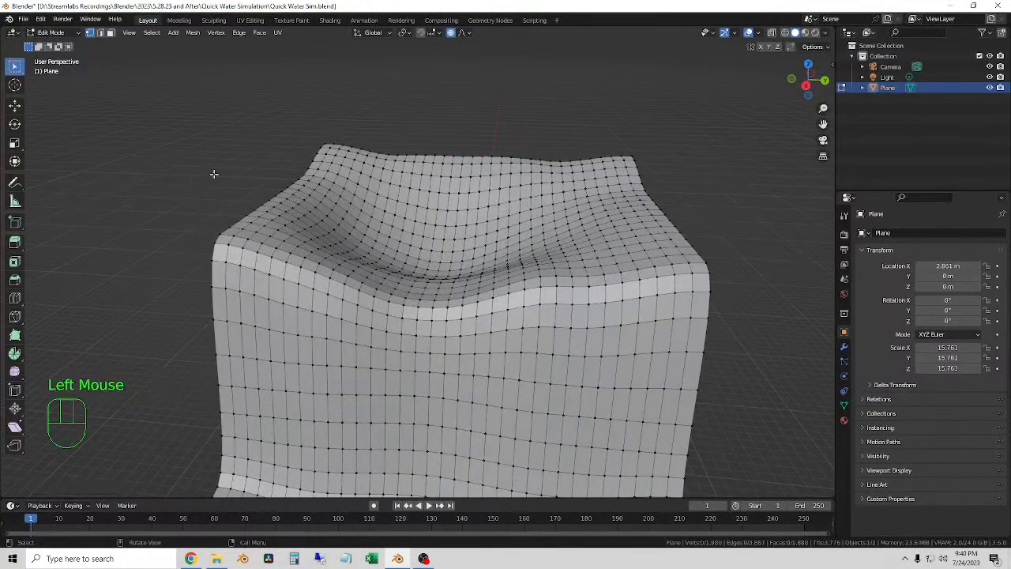
Select the mesh near the foot of the cliff and move it along X with a smooth proportional size of 11.92 m.
{"action": "scroll", "coordinate": [206, 161], "scroll_direction": "down", "scroll_amount": 2}
{"action": "mouse_move", "coordinate": [206, 161]}
{"action": "middle_mouse_down"}
{"action": "mouse_move", "coordinate": [199, 218]}
{"action": "mouse_move", "coordinate": [373, 261]}
{"action": "mouse_move", "coordinate": [182, 277]}
{"action": "mouse_move", "coordinate": [169, 305]}
{"action": "mouse_move", "coordinate": [443, 224]}
{"action": "middle_mouse_up"}
{"action": "mouse_move", "coordinate": [433, 166]}
{"action": "middle_mouse_down"}
{"action": "mouse_move", "coordinate": [353, 124]}
{"action": "mouse_move", "coordinate": [481, 162]}
{"action": "mouse_move", "coordinate": [345, 152]}
{"action": "mouse_move", "coordinate": [372, 174]}
{"action": "middle_mouse_up"}
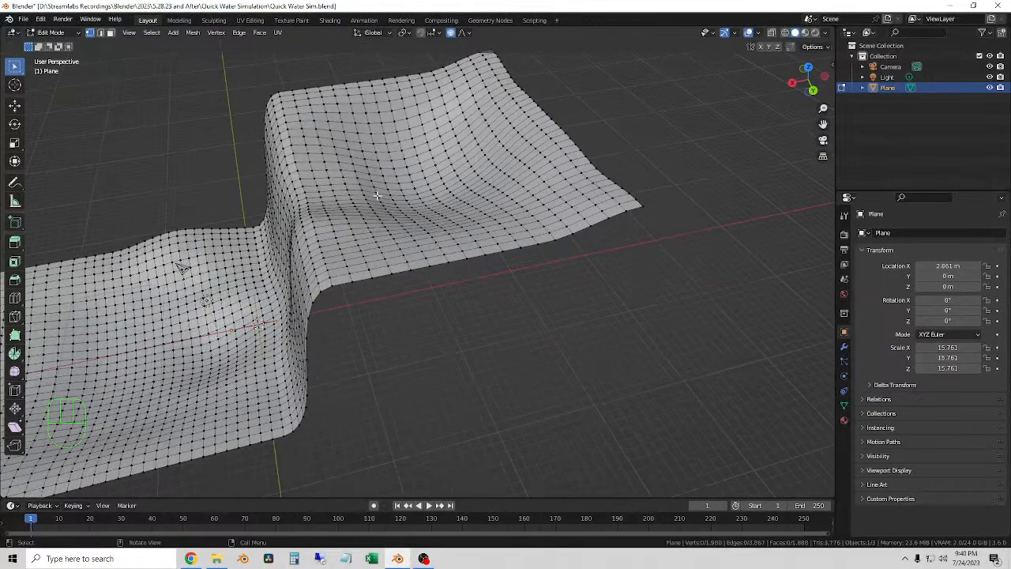
{"action": "middle_click_drag", "start_coordinate": [399, 177], "coordinate": [245, 443]}
{"action": "mouse_move", "coordinate": [261, 400]}
{"action": "middle_mouse_down"}
{"action": "mouse_move", "coordinate": [410, 356]}
{"action": "mouse_move", "coordinate": [461, 386]}
{"action": "mouse_move", "coordinate": [327, 364]}
{"action": "mouse_move", "coordinate": [356, 339]}
{"action": "mouse_move", "coordinate": [316, 335]}
{"action": "middle_mouse_up"}
{"action": "scroll", "coordinate": [340, 352], "scroll_direction": "down", "scroll_amount": 2}
{"action": "left_click", "coordinate": [391, 354]}
{"action": "scroll", "coordinate": [330, 332], "scroll_direction": "up", "scroll_amount": 2}
{"action": "key", "text": "g"}
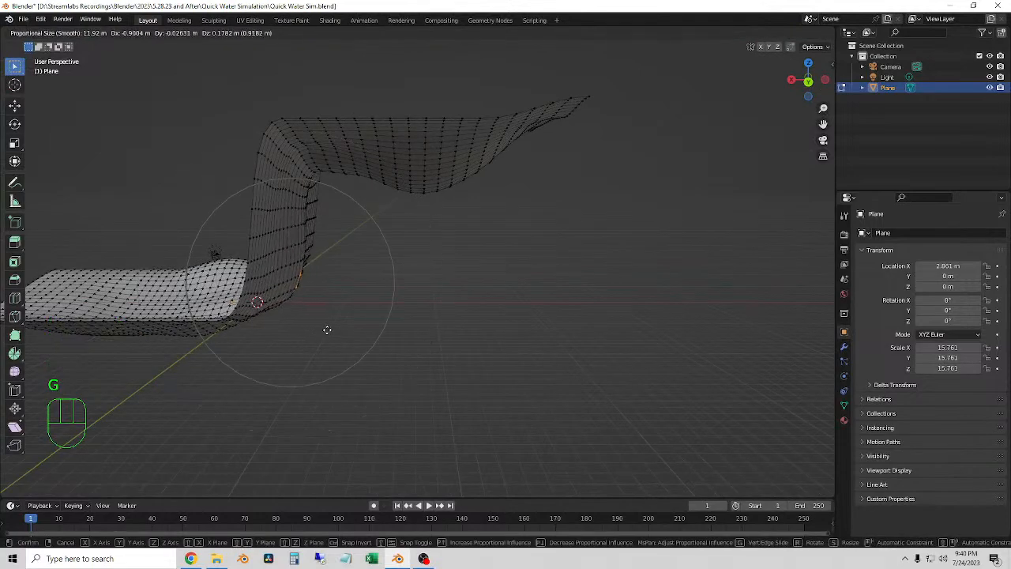
{"action": "key", "text": "x"}
{"action": "left_click", "coordinate": [320, 330]}
Box-select the vertices at the negative Y end of the cliff's foot and raise them about 1 m along Z.
{"action": "mouse_move", "coordinate": [316, 332]}
{"action": "middle_mouse_down"}
{"action": "mouse_move", "coordinate": [510, 366]}
{"action": "mouse_move", "coordinate": [507, 346]}
{"action": "mouse_move", "coordinate": [535, 298]}
{"action": "mouse_move", "coordinate": [350, 276]}
{"action": "mouse_move", "coordinate": [315, 331]}
{"action": "middle_mouse_up"}
{"action": "left_click_drag", "start_coordinate": [259, 336], "coordinate": [248, 327]}
{"action": "key", "text": "g"}
{"action": "key", "text": "z"}
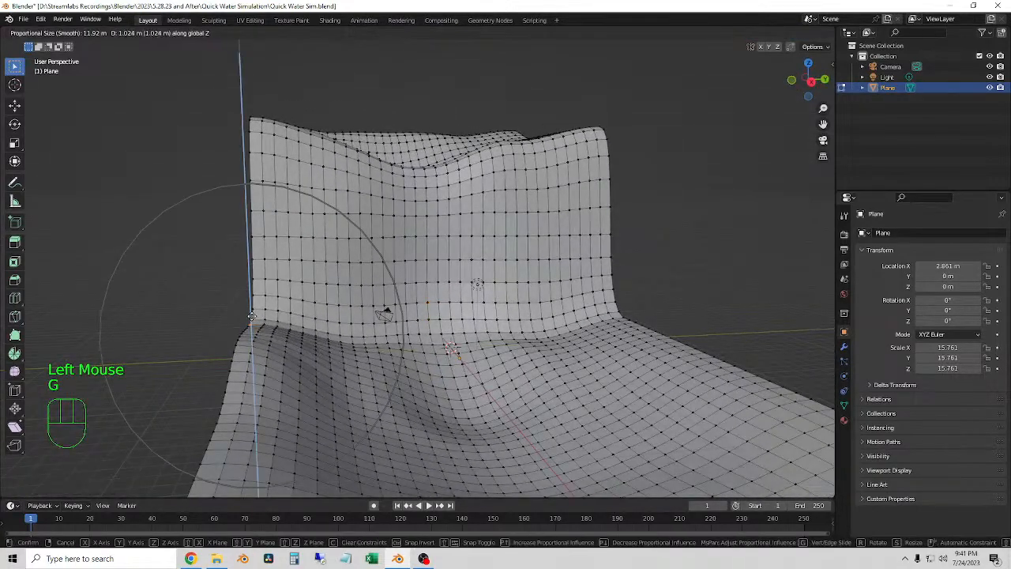
{"action": "left_click", "coordinate": [250, 316]}
Box-select the vertices at the positive Y end of the cliff's foot, adjust their height along Z, and deselect the mesh.
{"action": "middle_click_drag", "start_coordinate": [586, 366], "coordinate": [558, 366]}
{"action": "left_click_drag", "start_coordinate": [606, 337], "coordinate": [578, 318]}
{"action": "key", "text": "g"}
{"action": "key", "text": "z"}
{"action": "left_click", "coordinate": [596, 318]}
{"action": "middle_click_drag", "start_coordinate": [596, 318], "coordinate": [481, 329]}
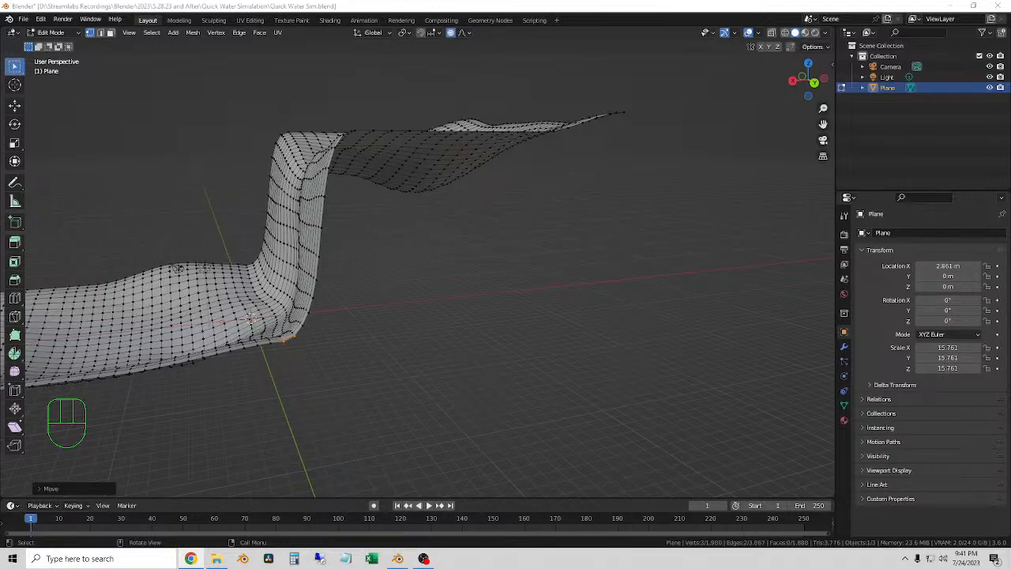
{"action": "middle_click_drag", "start_coordinate": [296, 308], "coordinate": [553, 262]}
{"action": "scroll", "coordinate": [506, 272], "scroll_direction": "down", "scroll_amount": 2}
{"action": "left_click", "coordinate": [598, 244]}
Return to Object Mode, apply Shade Smooth to the terrain plane, and deselect it.
{"action": "key", "text": "Tab"}
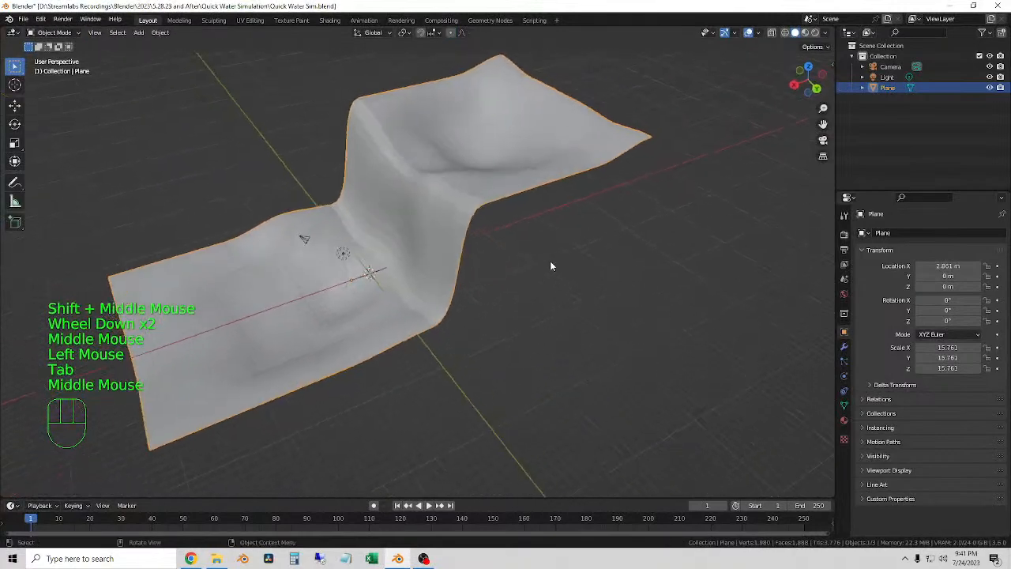
{"action": "right_click", "coordinate": [448, 194]}
{"action": "left_click", "coordinate": [441, 194]}
{"action": "middle_click_drag", "start_coordinate": [451, 240], "coordinate": [494, 306]}
{"action": "scroll", "coordinate": [498, 308], "scroll_direction": "up", "scroll_amount": 2}
{"action": "left_click", "coordinate": [504, 309]}
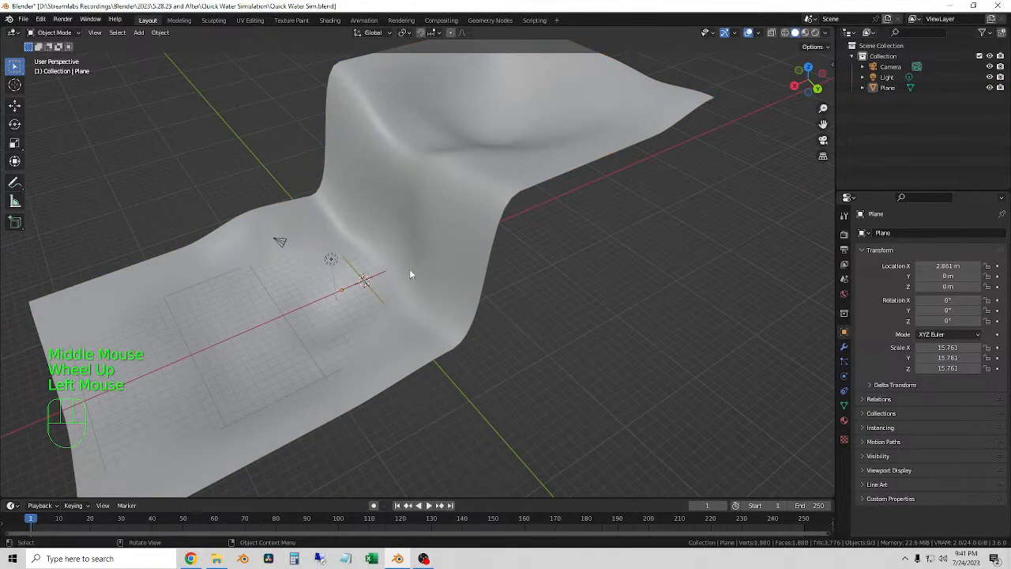
Select the terrain plane again in Object Mode.
{"action": "scroll", "coordinate": [447, 302], "scroll_direction": "down", "scroll_amount": 1}
{"action": "left_click", "coordinate": [452, 279]}
{"action": "left_click", "coordinate": [457, 271]}
{"action": "middle_click_drag", "start_coordinate": [457, 270], "coordinate": [471, 250]}
{"action": "key", "text": "Tab"}
{"action": "key", "text": "Tab"}
{"action": "right_click", "coordinate": [472, 250]}
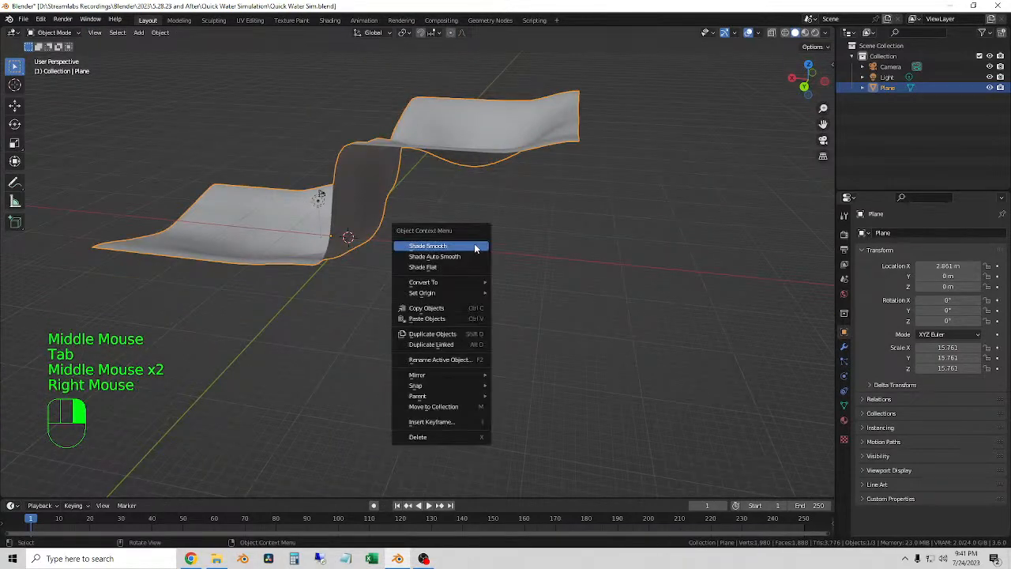
{"action": "middle_click_drag", "start_coordinate": [288, 239], "coordinate": [443, 296]}
{"action": "right_click", "coordinate": [452, 291]}
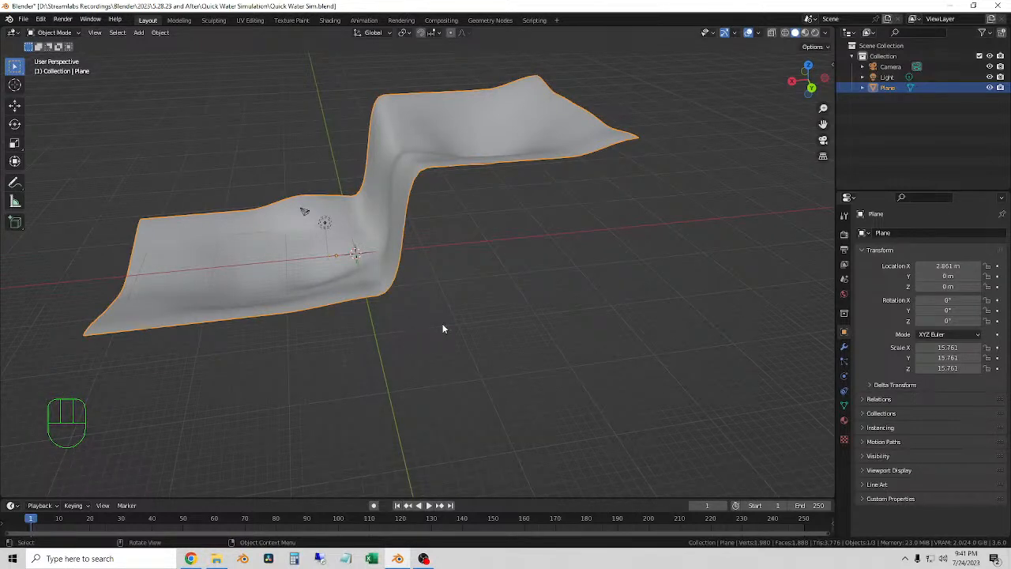
Examine the terrain's thin surface and side profile from several angles and open its modifier settings.
{"action": "middle_click_drag", "start_coordinate": [485, 309], "coordinate": [564, 386]}
{"action": "scroll", "coordinate": [564, 395], "scroll_direction": "up", "scroll_amount": 2}
{"action": "middle_click_drag", "start_coordinate": [564, 385], "coordinate": [549, 351], "text": "shift"}
{"action": "middle_click_drag", "start_coordinate": [549, 351], "coordinate": [510, 339]}
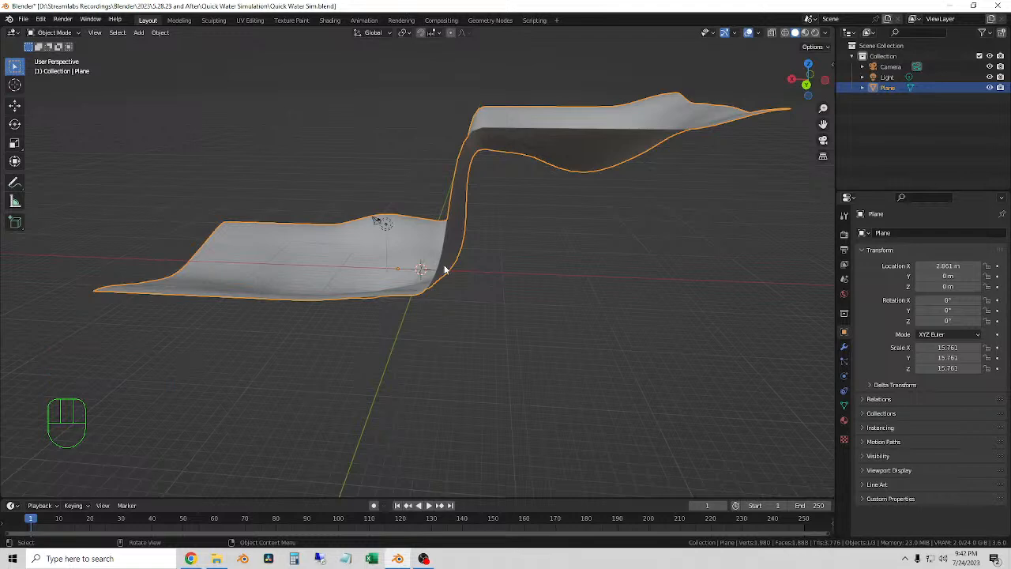
{"action": "middle_click_drag", "start_coordinate": [445, 271], "coordinate": [430, 292]}
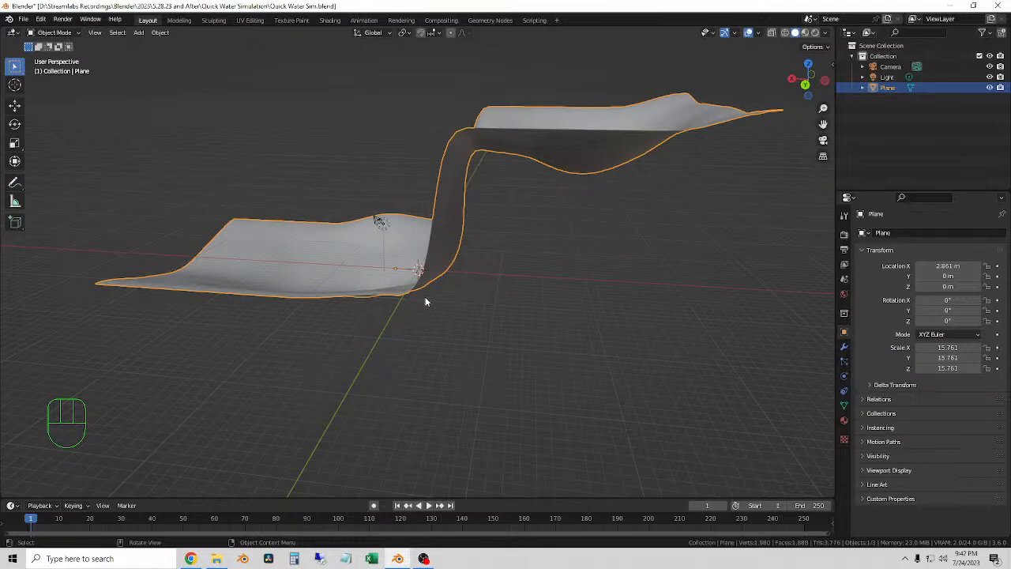
{"action": "middle_click_drag", "start_coordinate": [419, 294], "coordinate": [485, 318]}
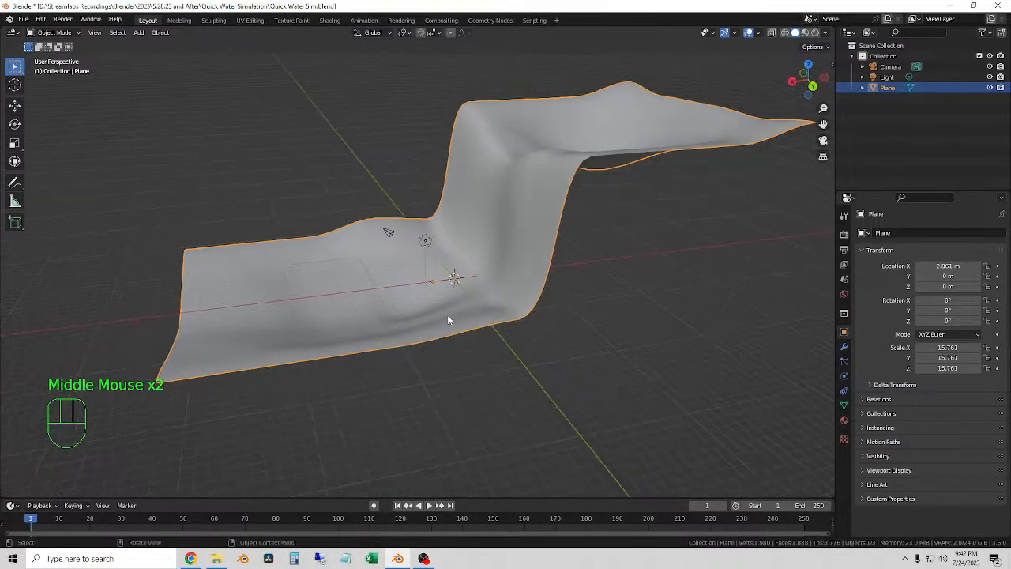
{"action": "middle_click_drag", "start_coordinate": [467, 330], "coordinate": [463, 333]}
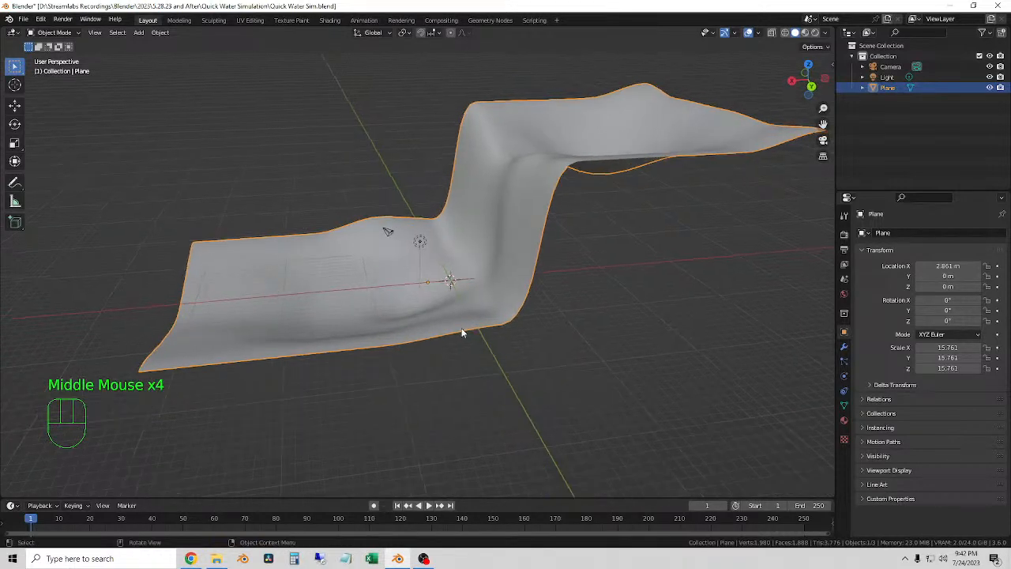
{"action": "right_click", "coordinate": [589, 331]}
{"action": "left_click", "coordinate": [843, 347]}
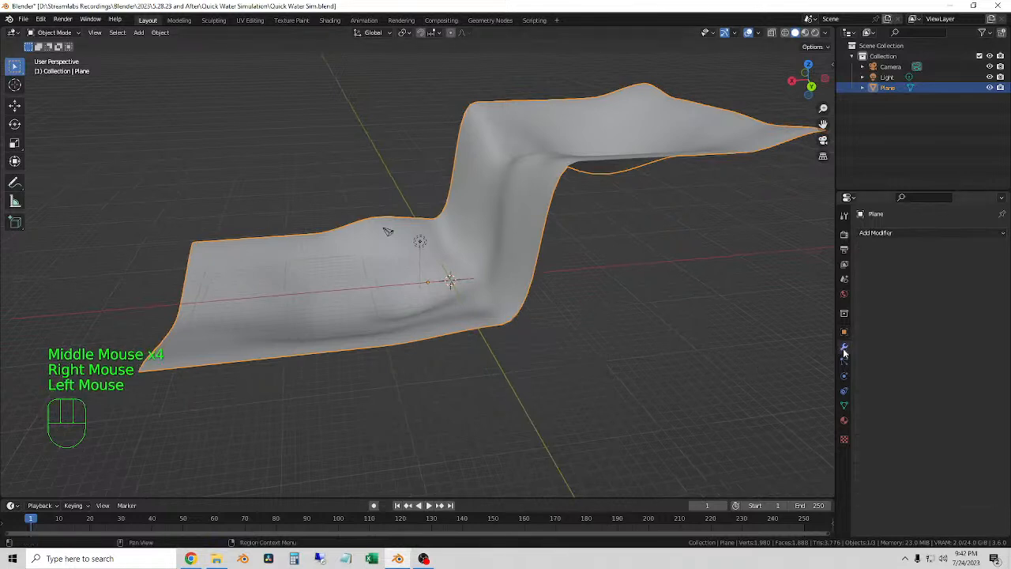
{"action": "left_click", "coordinate": [890, 232]}
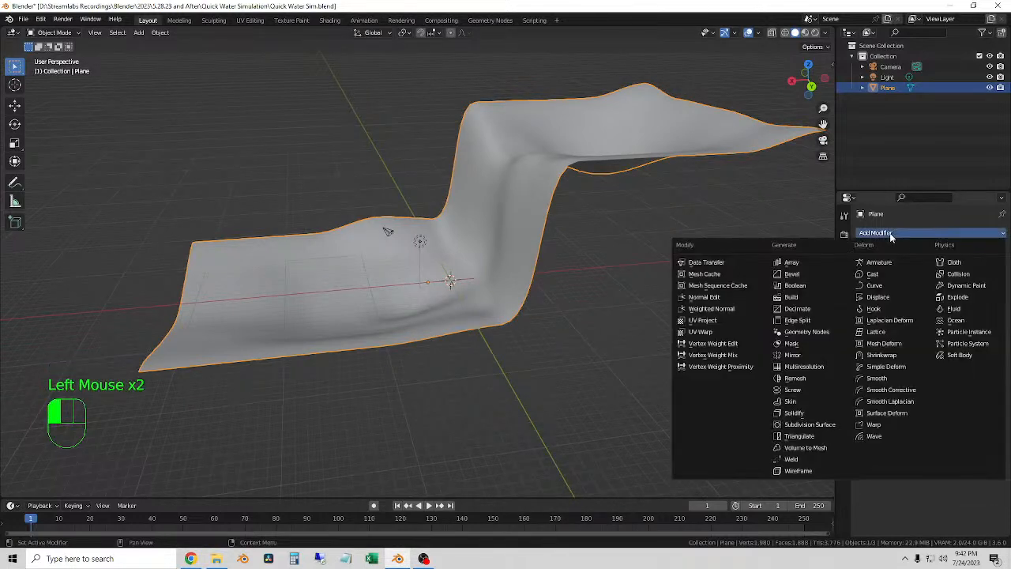
{"action": "left_click", "coordinate": [904, 296]}
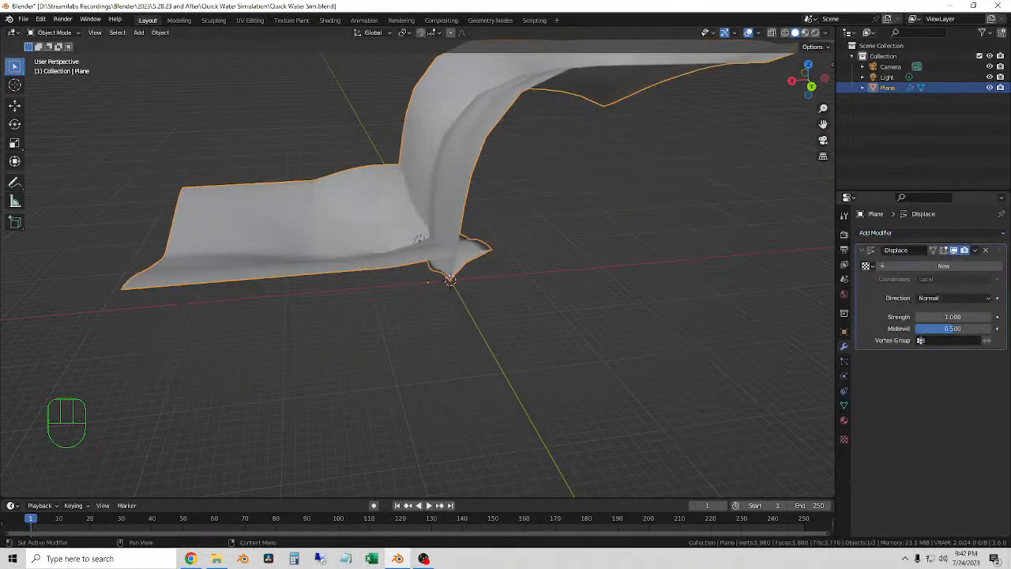
{"action": "left_click", "coordinate": [986, 251]}
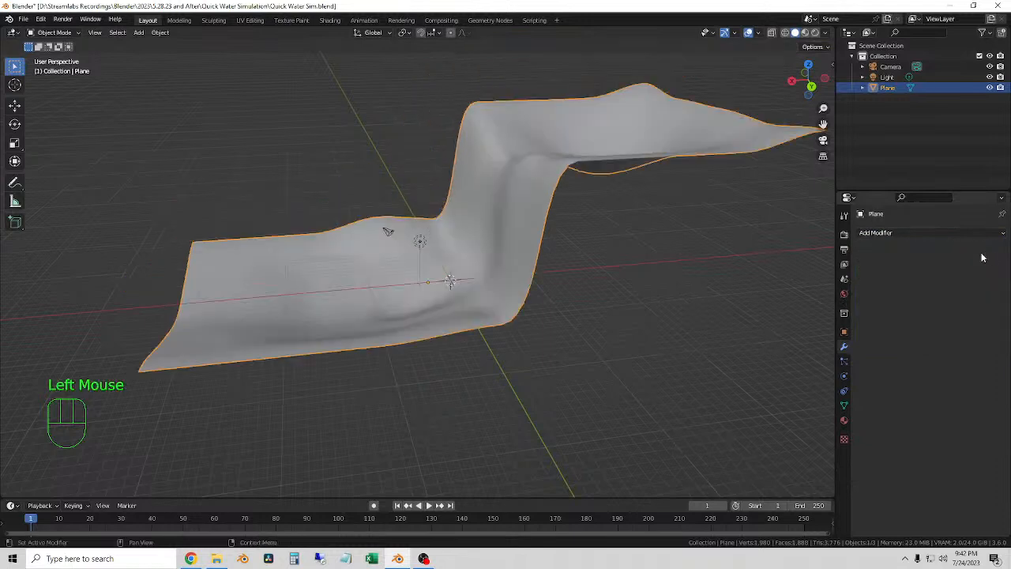
Add a Solidify modifier to the terrain plane and set its thickness to 0.05 m.
{"action": "left_click", "coordinate": [907, 234]}
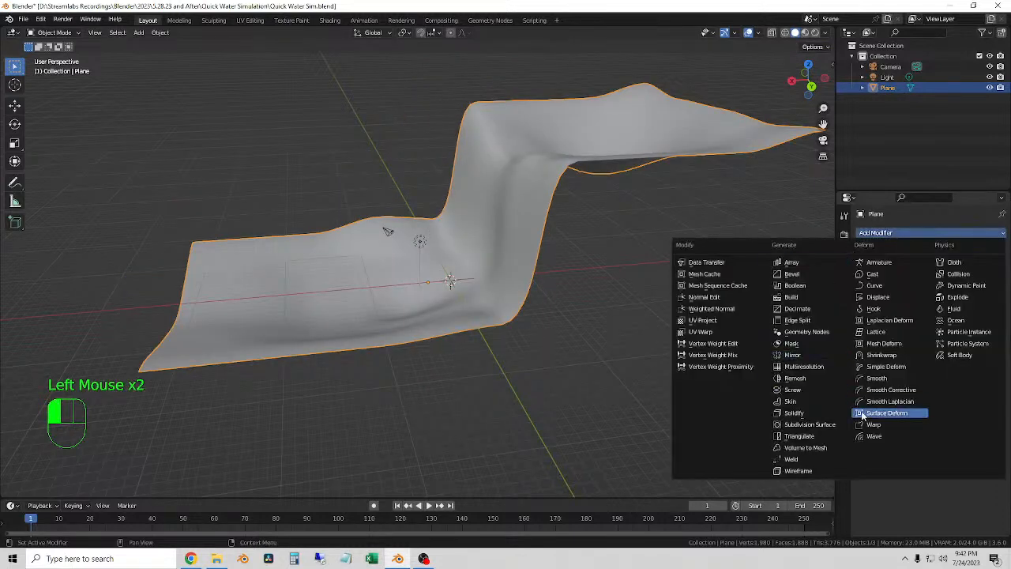
{"action": "left_click", "coordinate": [819, 410]}
{"action": "scroll", "coordinate": [702, 376], "scroll_direction": "up", "scroll_amount": 2}
{"action": "middle_click_drag", "start_coordinate": [675, 354], "coordinate": [649, 343]}
{"action": "mouse_move", "coordinate": [952, 279]}
{"action": "left_mouse_down"}
{"action": "mouse_move", "coordinate": [983, 279]}
{"action": "mouse_move", "coordinate": [953, 279]}
{"action": "mouse_move", "coordinate": [961, 279]}
{"action": "left_mouse_up"}
{"action": "middle_click_drag", "start_coordinate": [492, 296], "coordinate": [530, 311]}
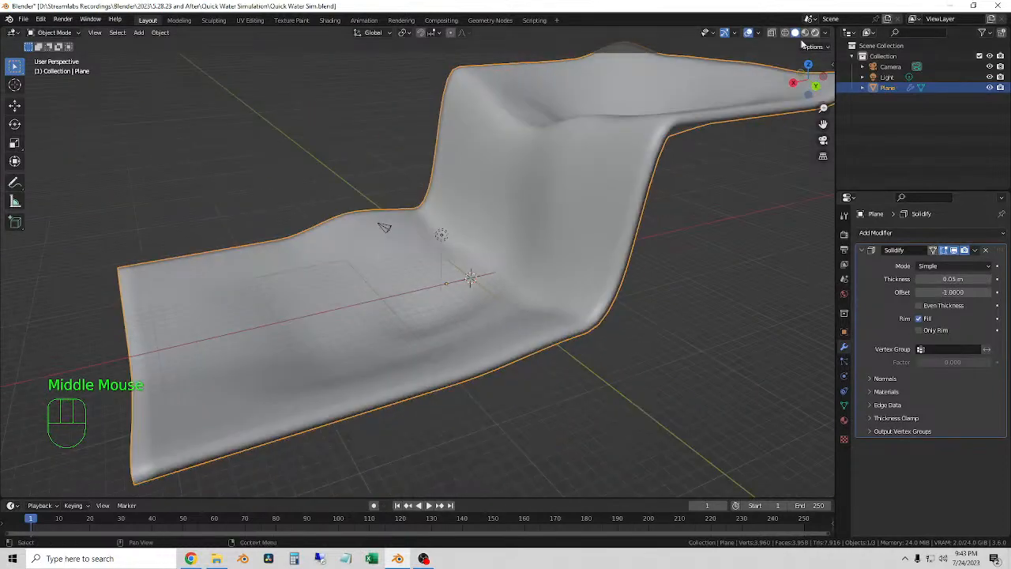
Display the solidified terrain in wireframe shading with X-ray turned off.
{"action": "left_click", "coordinate": [772, 32]}
{"action": "scroll", "coordinate": [613, 274], "scroll_direction": "up", "scroll_amount": 2}
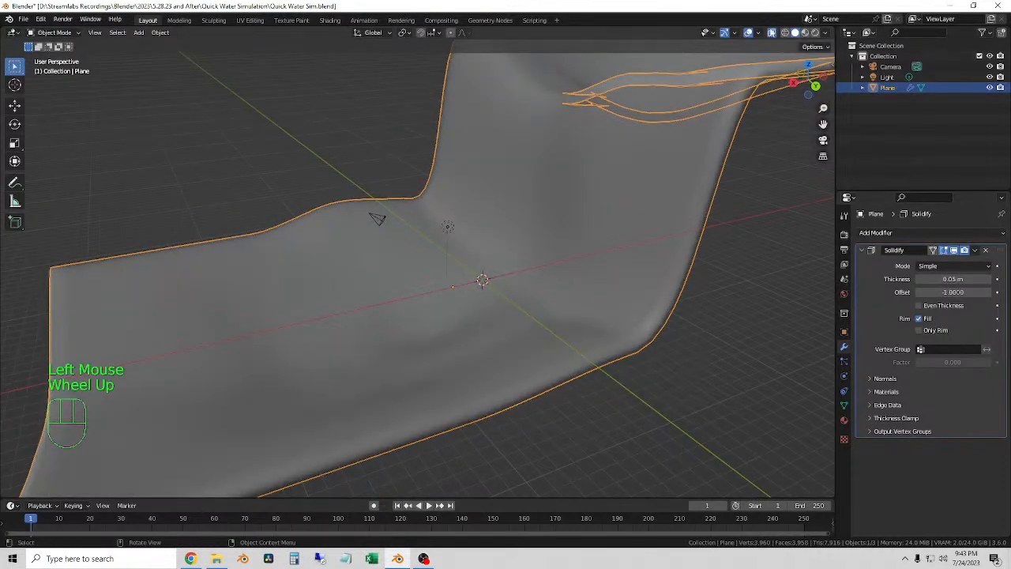
{"action": "left_click", "coordinate": [772, 32]}
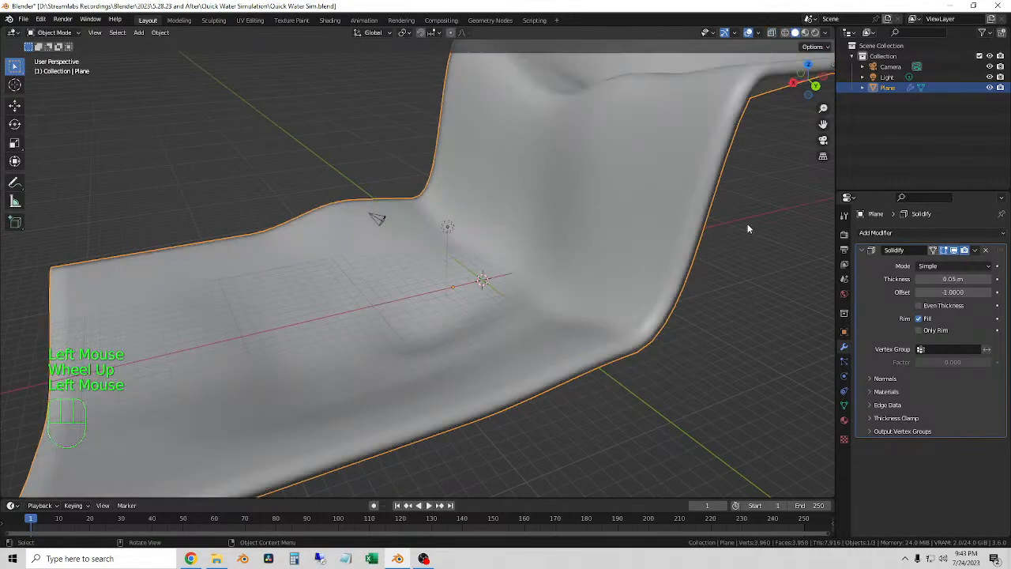
{"action": "left_click", "coordinate": [785, 33]}
{"action": "middle_click_drag", "start_coordinate": [696, 250], "coordinate": [648, 210]}
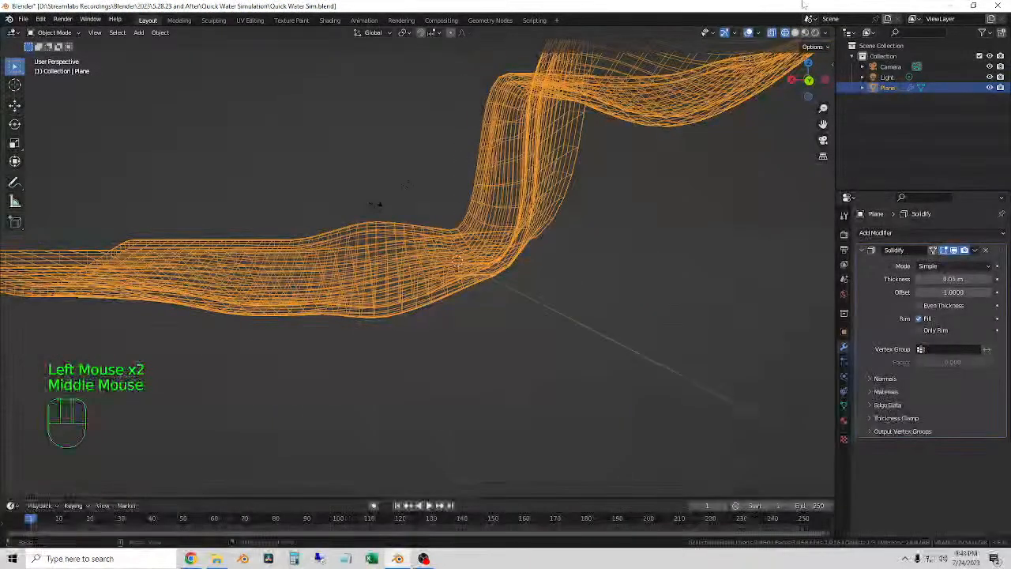
{"action": "left_click", "coordinate": [774, 32]}
{"action": "middle_click_drag", "start_coordinate": [581, 248], "coordinate": [460, 219]}
Deselect the terrain and examine the thickness of its rim up close in the wireframe view.
{"action": "left_click", "coordinate": [524, 321]}
{"action": "scroll", "coordinate": [510, 309], "scroll_direction": "up", "scroll_amount": 1}
{"action": "left_click", "coordinate": [506, 306]}
{"action": "scroll", "coordinate": [506, 306], "scroll_direction": "up", "scroll_amount": 1}
{"action": "middle_click_drag", "start_coordinate": [507, 306], "coordinate": [496, 297]}
{"action": "left_click", "coordinate": [605, 365]}
{"action": "scroll", "coordinate": [426, 236], "scroll_direction": "down", "scroll_amount": 1}
{"action": "middle_click_drag", "start_coordinate": [426, 236], "coordinate": [506, 298]}
{"action": "mouse_move", "coordinate": [506, 299]}
{"action": "middle_mouse_down"}
{"action": "mouse_move", "coordinate": [528, 303]}
{"action": "mouse_move", "coordinate": [520, 307]}
{"action": "middle_mouse_up"}
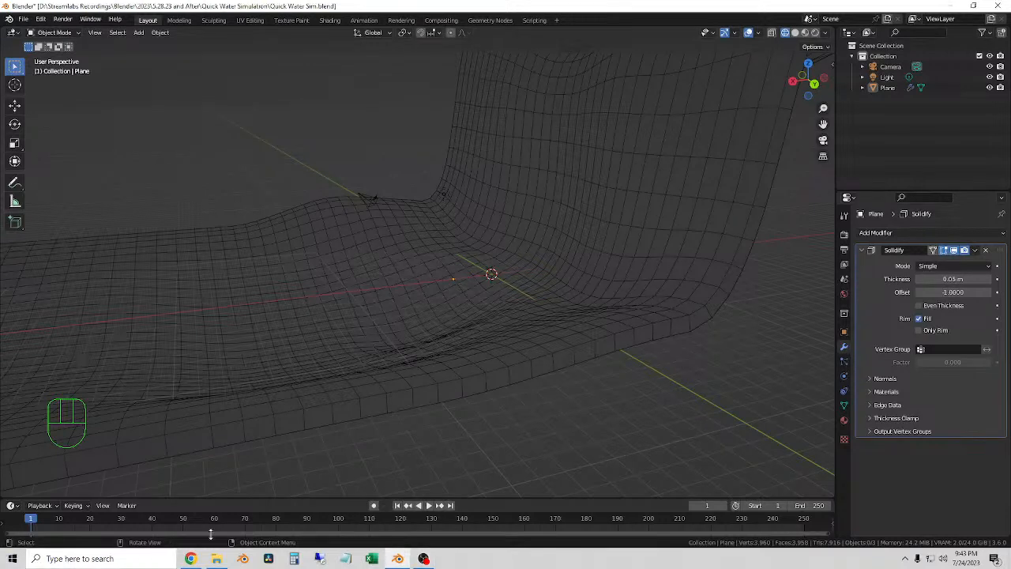
{"action": "scroll", "coordinate": [501, 265], "scroll_direction": "down", "scroll_amount": 2}
{"action": "scroll", "coordinate": [537, 267], "scroll_direction": "up", "scroll_amount": 1}
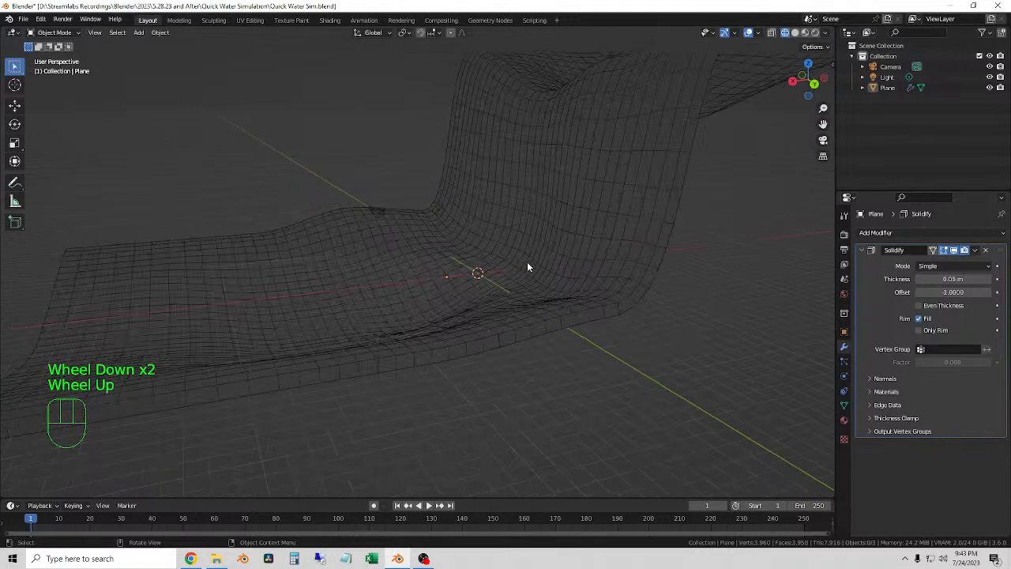
Switch the viewport back to solid shading and select the terrain plane.
{"action": "middle_click_drag", "start_coordinate": [639, 276], "coordinate": [632, 278]}
{"action": "left_click", "coordinate": [795, 32]}
{"action": "middle_click_drag", "start_coordinate": [557, 300], "coordinate": [568, 289]}
{"action": "left_click", "coordinate": [568, 289]}
{"action": "middle_click_drag", "start_coordinate": [660, 228], "coordinate": [636, 282], "text": "shift"}
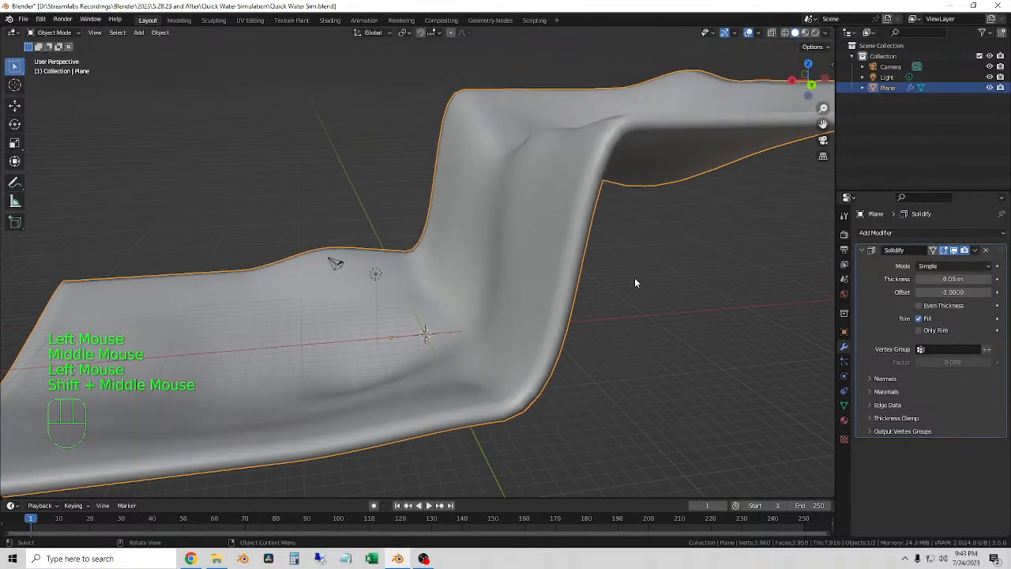
Rename the Plane object as Ground.
{"action": "left_click", "coordinate": [891, 92]}
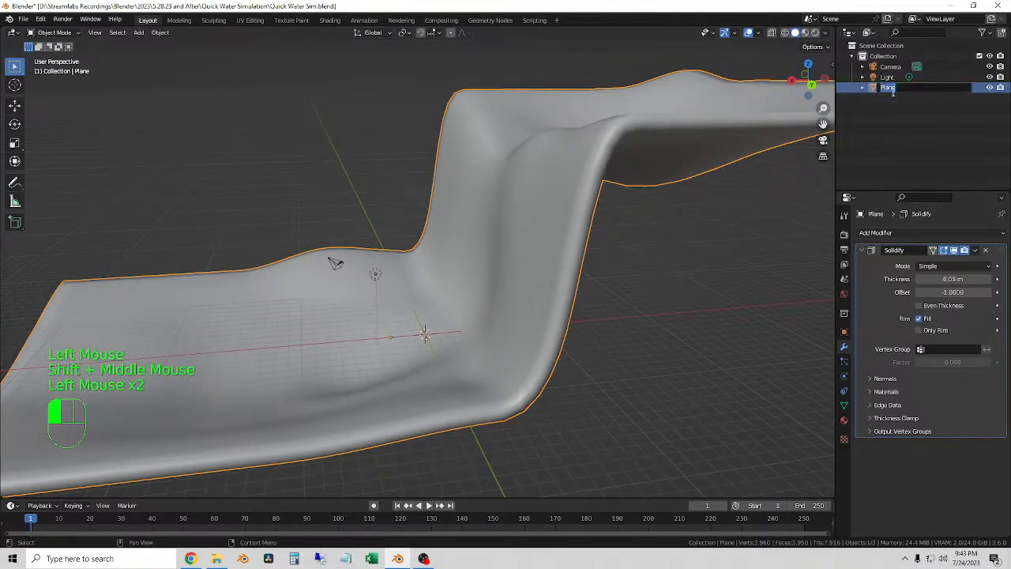
{"action": "type", "text": "Grou"}
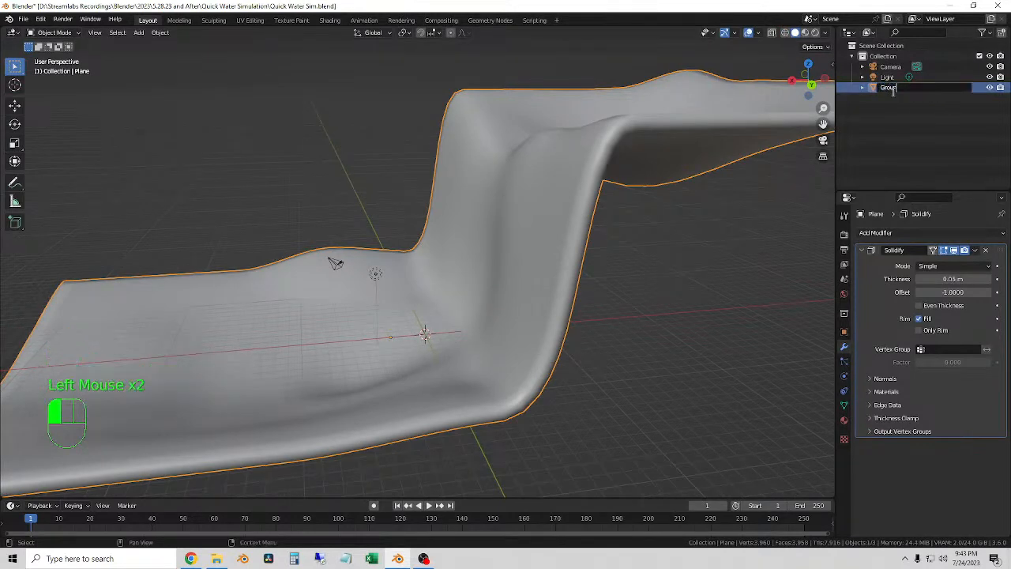
{"action": "type", "text": "nd"}
{"action": "left_click", "coordinate": [881, 152]}
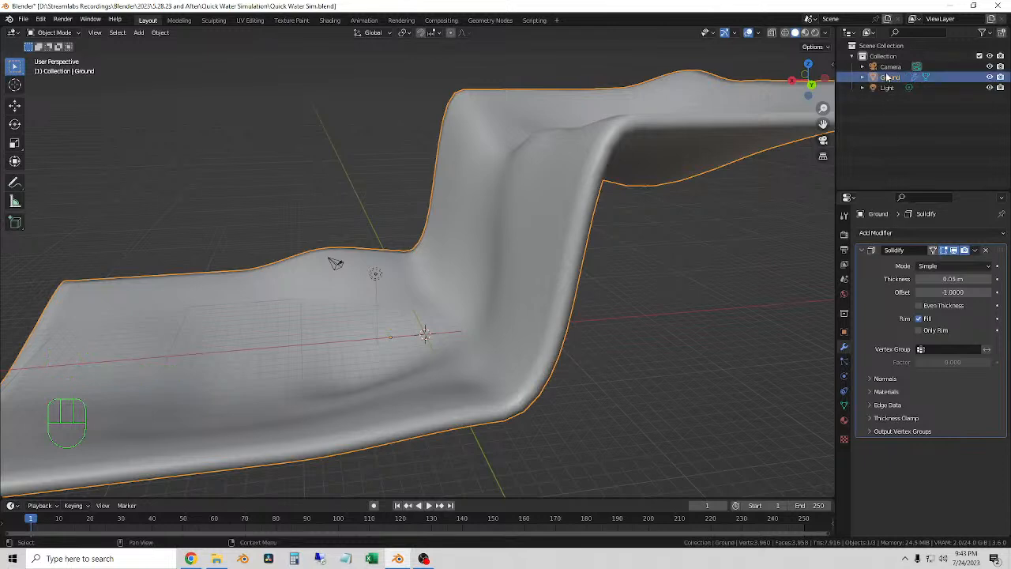
Subdivide the entire Ground mesh twice in Edit Mode and return to Object Mode.
{"action": "key", "text": "Tab"}
{"action": "key", "text": "a"}
{"action": "right_click", "coordinate": [509, 236]}
{"action": "left_click", "coordinate": [510, 236]}
{"action": "right_click", "coordinate": [509, 237]}
{"action": "left_click", "coordinate": [509, 236]}
{"action": "middle_click_drag", "start_coordinate": [510, 237], "coordinate": [617, 293]}
{"action": "left_click", "coordinate": [675, 316]}
{"action": "key", "text": "Tab"}
Apply Shade Smooth to the subdivided Ground object.
{"action": "double_click", "coordinate": [566, 250]}
{"action": "right_click", "coordinate": [566, 250]}
{"action": "left_click", "coordinate": [567, 249]}
{"action": "middle_click_drag", "start_coordinate": [568, 255], "coordinate": [606, 289]}
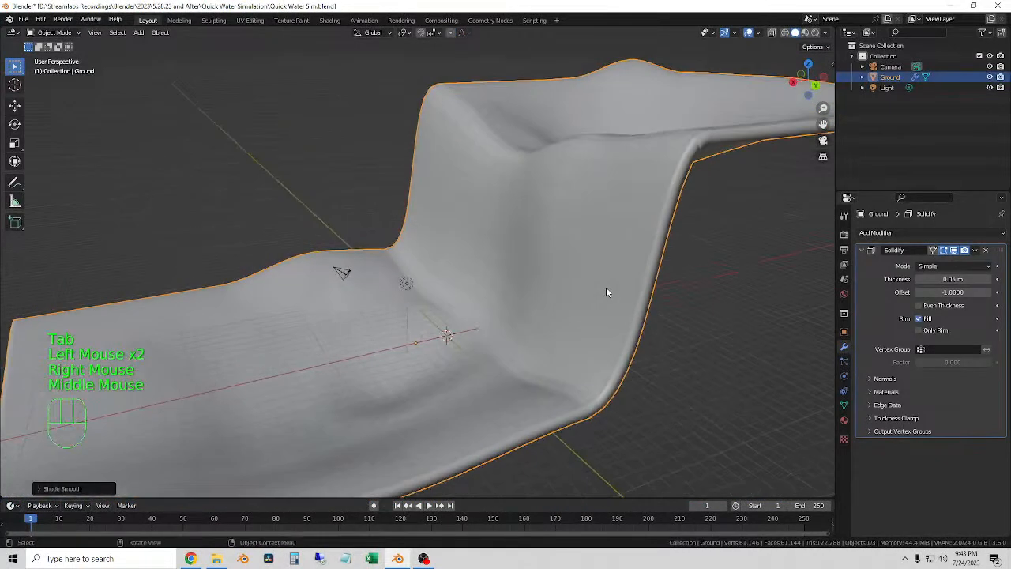
{"action": "right_click", "coordinate": [586, 289]}
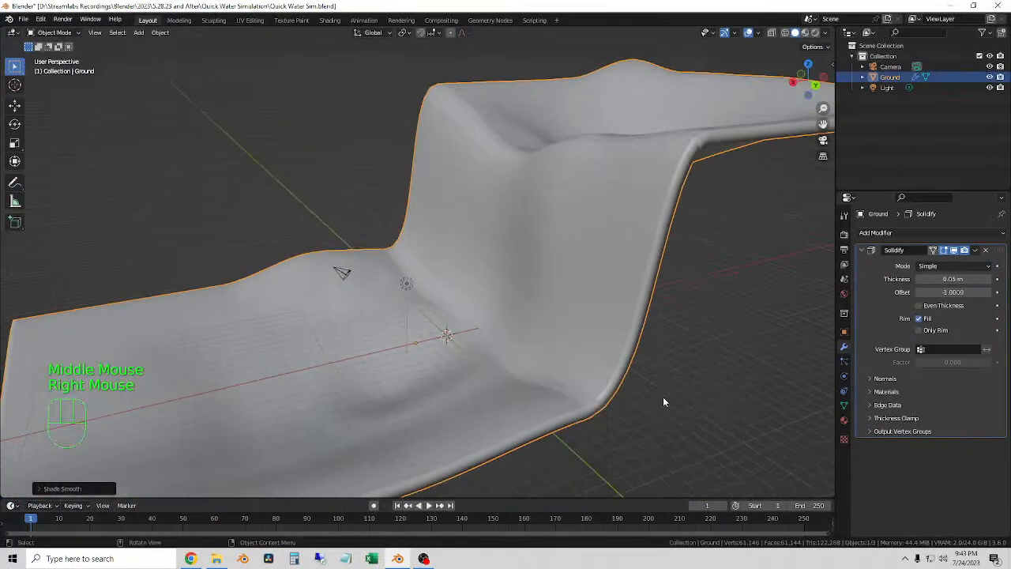
Duplicate the Ground object in place and rename the copy Ground Collision.
{"action": "key", "text": "shift+d"}
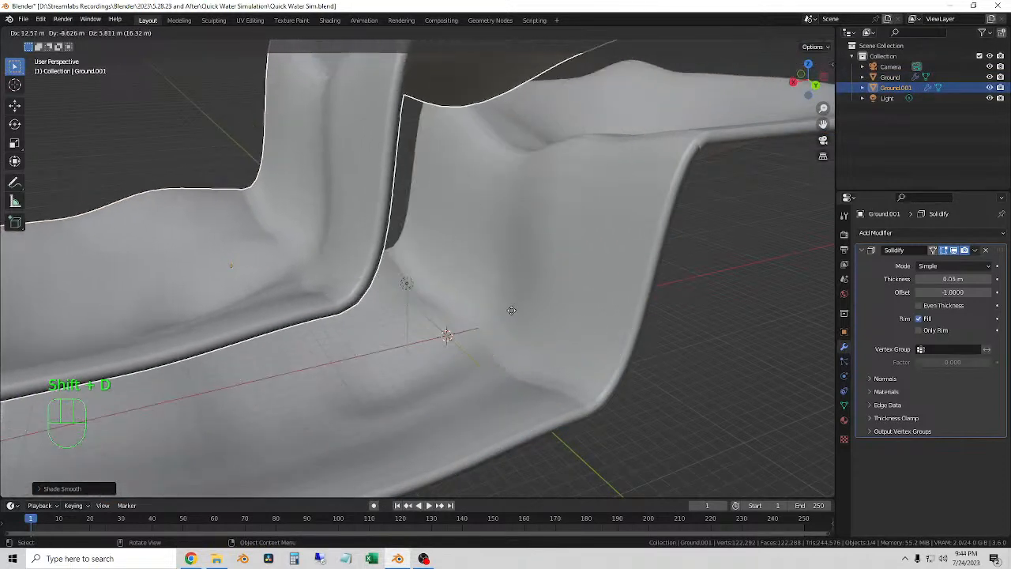
{"action": "right_click", "coordinate": [655, 348]}
{"action": "middle_click_drag", "start_coordinate": [656, 349], "coordinate": [636, 344]}
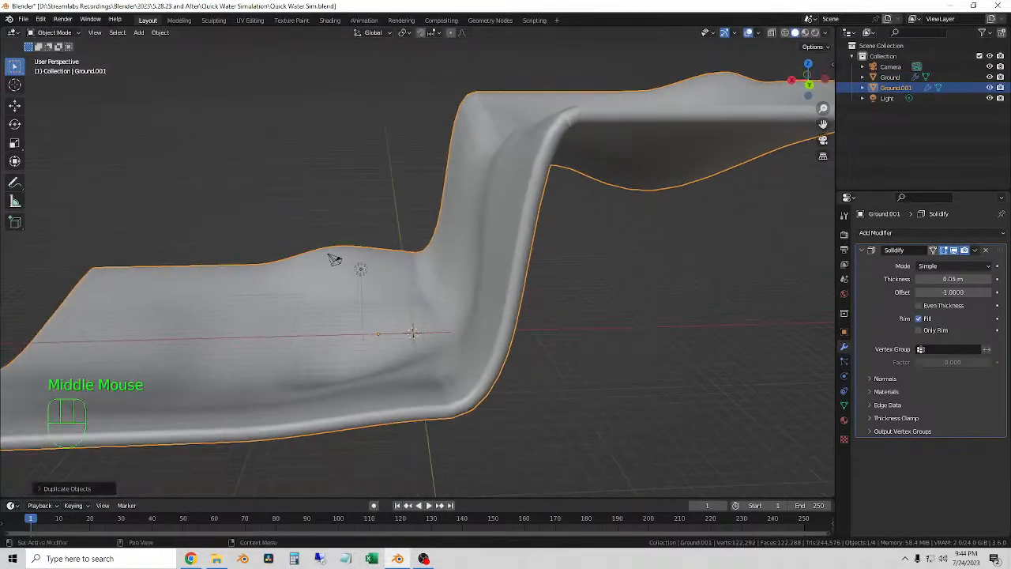
{"action": "double_click", "coordinate": [902, 89]}
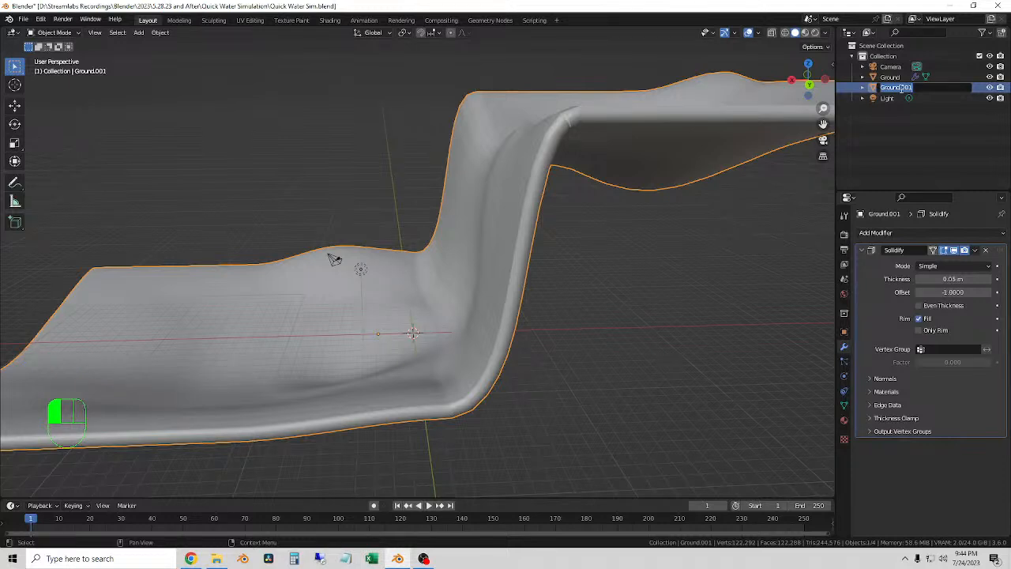
{"action": "type", "text": "G"}
{"action": "key", "text": "Return"}
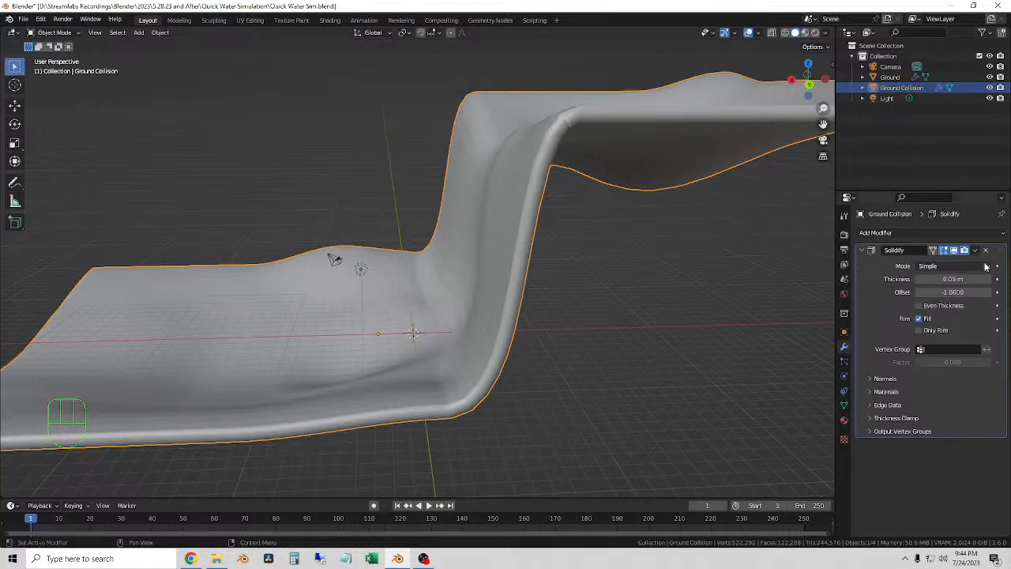
{"action": "middle_click_drag", "start_coordinate": [711, 253], "coordinate": [672, 253]}
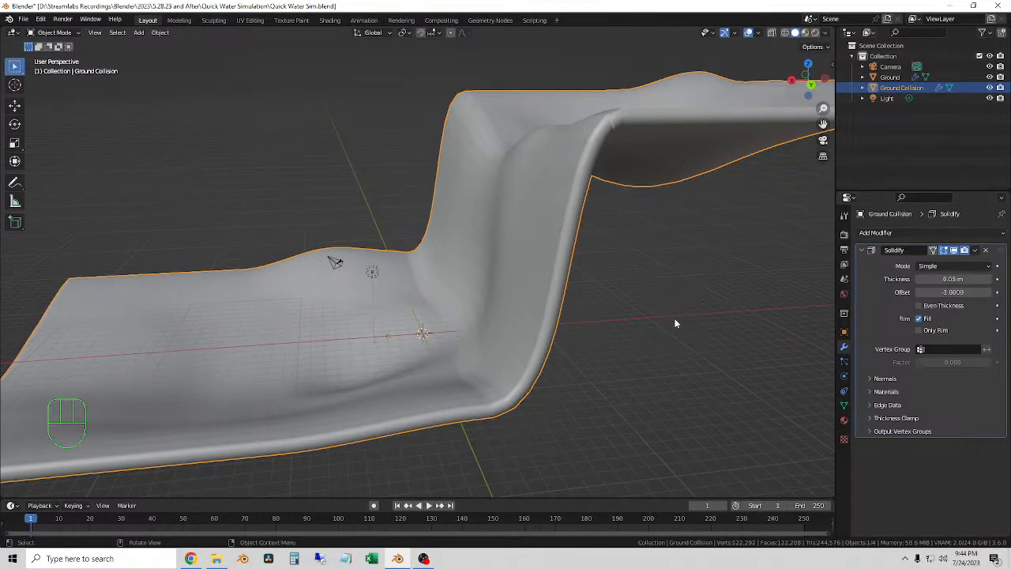
{"action": "middle_click_drag", "start_coordinate": [648, 268], "coordinate": [602, 266]}
{"action": "middle_click_drag", "start_coordinate": [541, 296], "coordinate": [554, 297]}
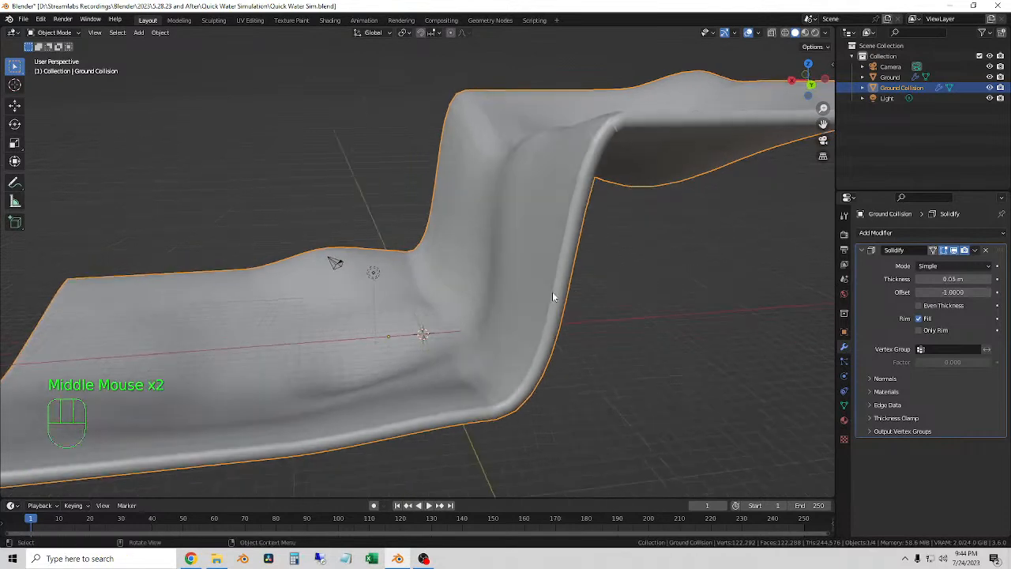
Remove the Solidify modifier from the Ground object and hide the Ground Collision object.
{"action": "left_click", "coordinate": [623, 244]}
{"action": "left_click", "coordinate": [544, 196]}
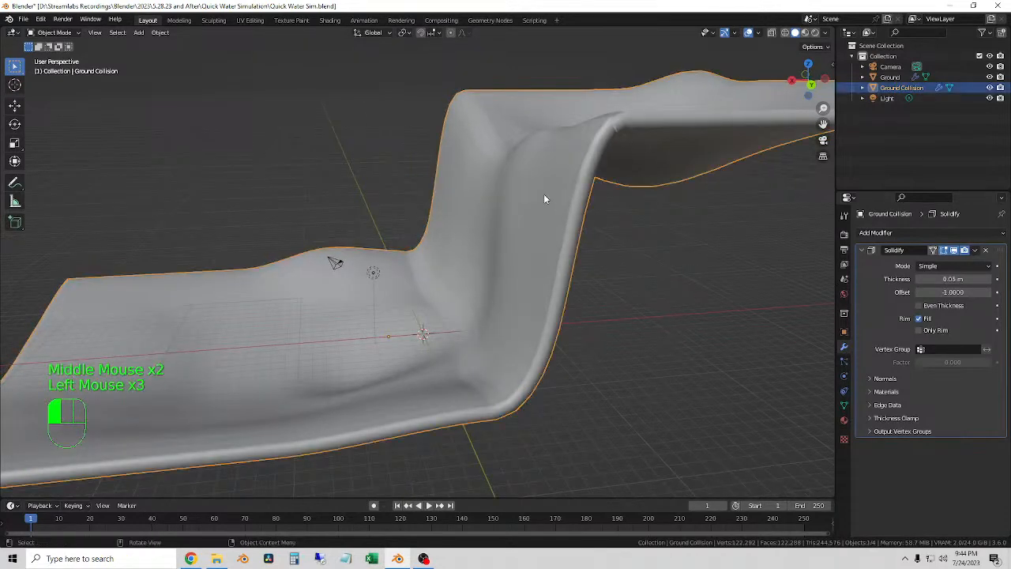
{"action": "left_click", "coordinate": [544, 199]}
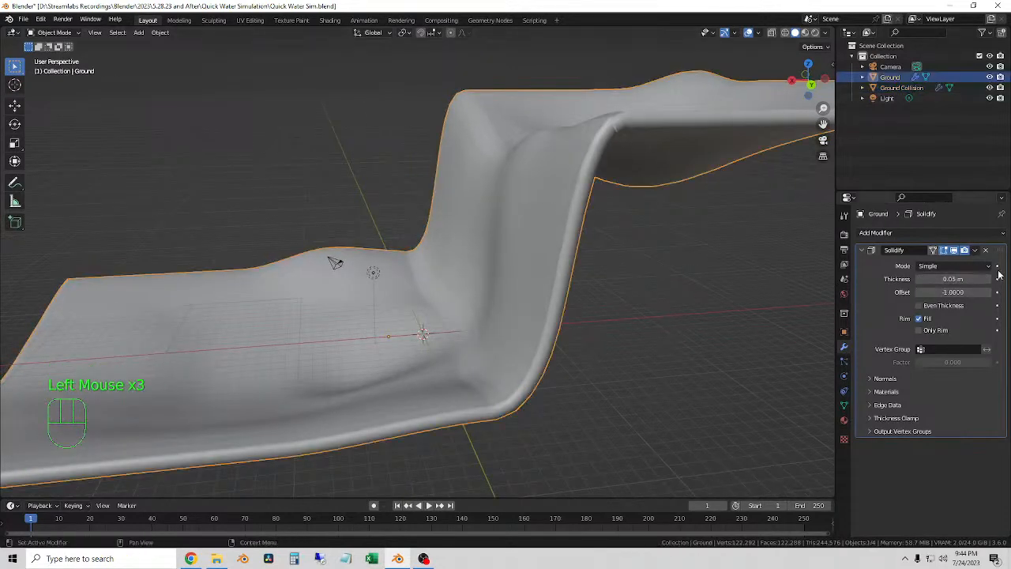
{"action": "middle_click_drag", "start_coordinate": [814, 254], "coordinate": [585, 248]}
{"action": "left_click", "coordinate": [484, 197]}
{"action": "middle_click_drag", "start_coordinate": [486, 195], "coordinate": [472, 235]}
{"action": "key", "text": "h"}
{"action": "left_click", "coordinate": [594, 233]}
{"action": "scroll", "coordinate": [506, 236], "scroll_direction": "down", "scroll_amount": 2}
{"action": "middle_click_drag", "start_coordinate": [566, 266], "coordinate": [566, 277]}
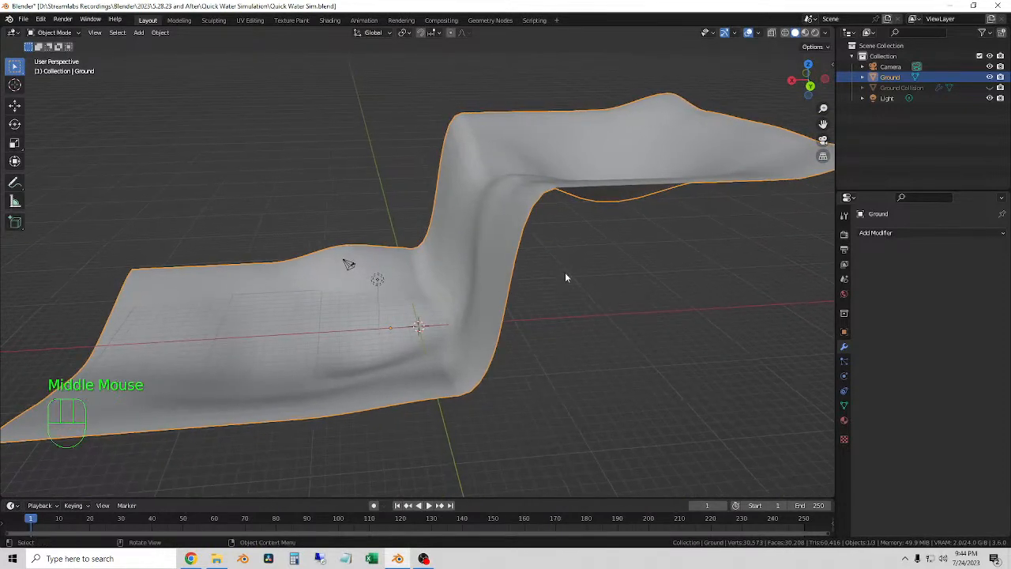
Unhide Ground Collision and enable the selectable and disable-in-viewport restriction toggles in the Outliner.
{"action": "left_click", "coordinate": [641, 256]}
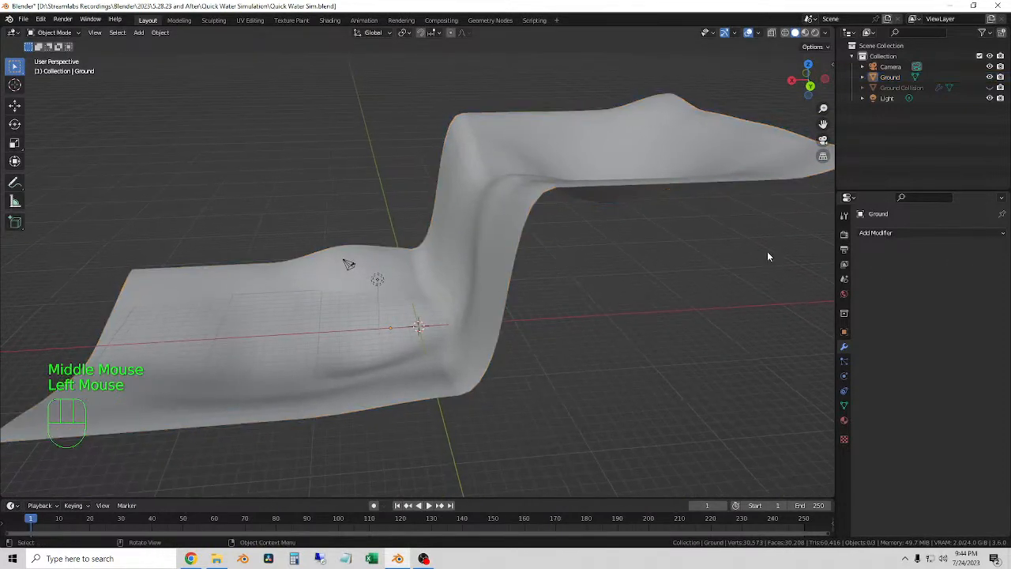
{"action": "left_click", "coordinate": [902, 87]}
{"action": "left_click", "coordinate": [990, 87]}
{"action": "left_click", "coordinate": [983, 32]}
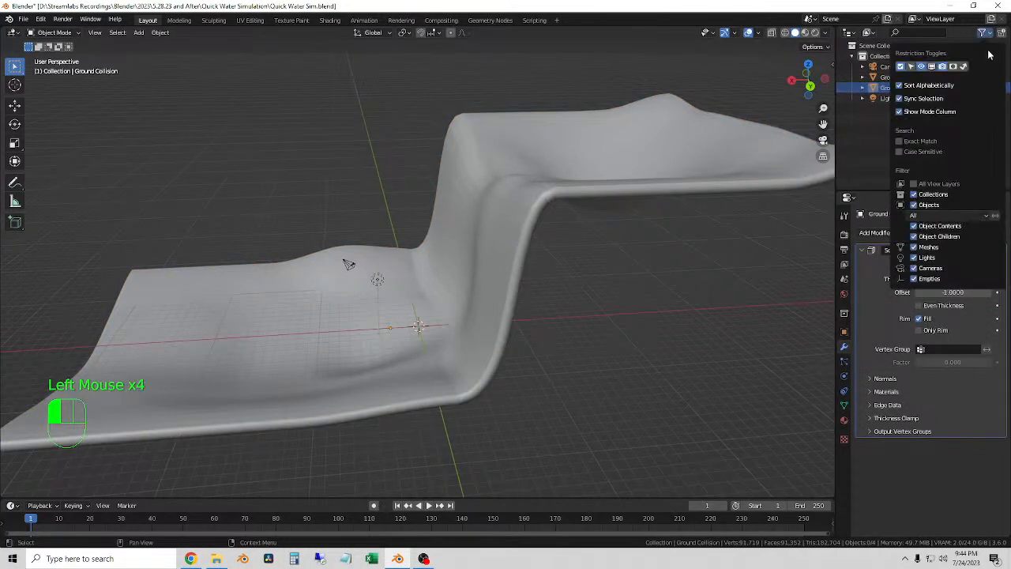
{"action": "left_click", "coordinate": [485, 213]}
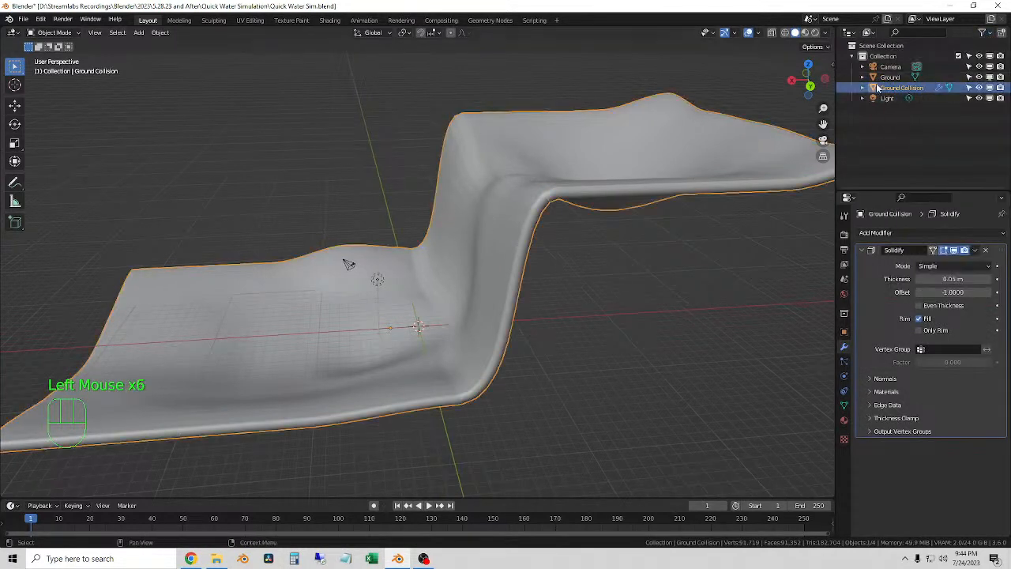
Hide the Ground object and show the selected Ground Collision object in wireframe shading.
{"action": "left_click", "coordinate": [964, 79]}
{"action": "left_click", "coordinate": [980, 78]}
{"action": "middle_click_drag", "start_coordinate": [552, 261], "coordinate": [499, 217]}
{"action": "left_click", "coordinate": [461, 177]}
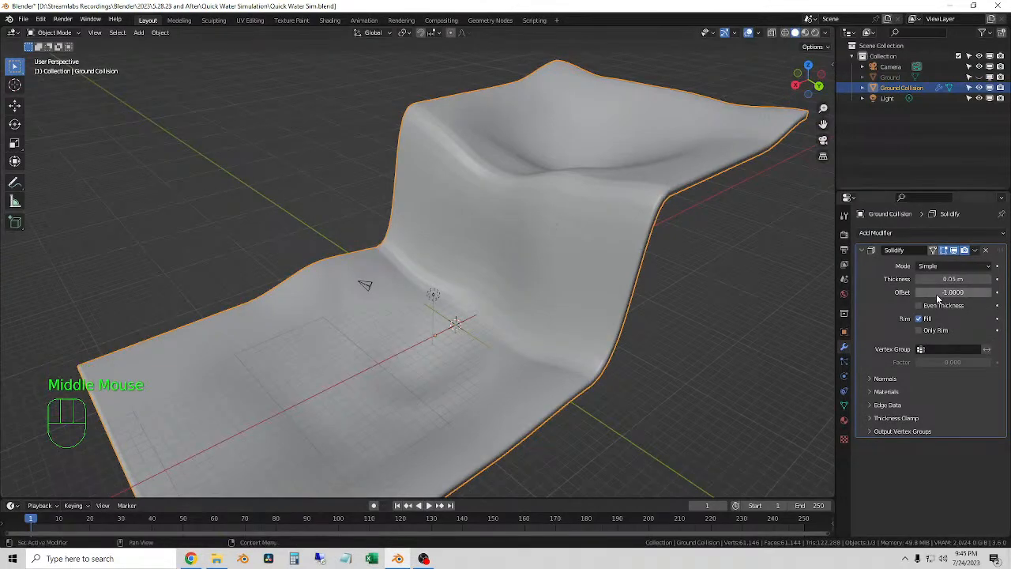
{"action": "left_click", "coordinate": [785, 34]}
{"action": "mouse_move", "coordinate": [618, 244]}
{"action": "middle_mouse_down"}
{"action": "mouse_move", "coordinate": [661, 250]}
{"action": "mouse_move", "coordinate": [614, 237]}
{"action": "middle_mouse_up"}
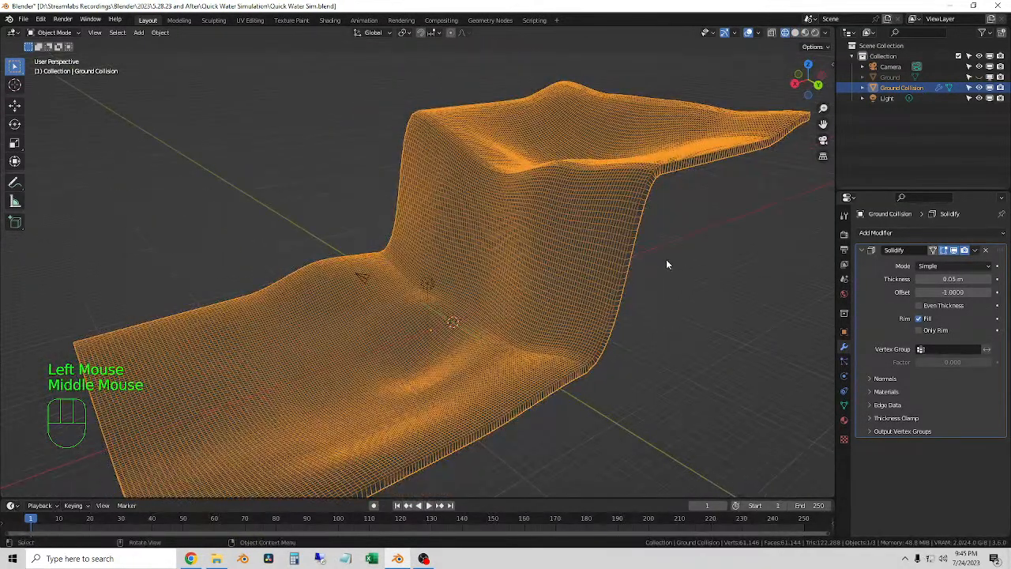
Add a Decimate modifier to Ground Collision and place it above the Solidify modifier.
{"action": "left_click", "coordinate": [901, 233]}
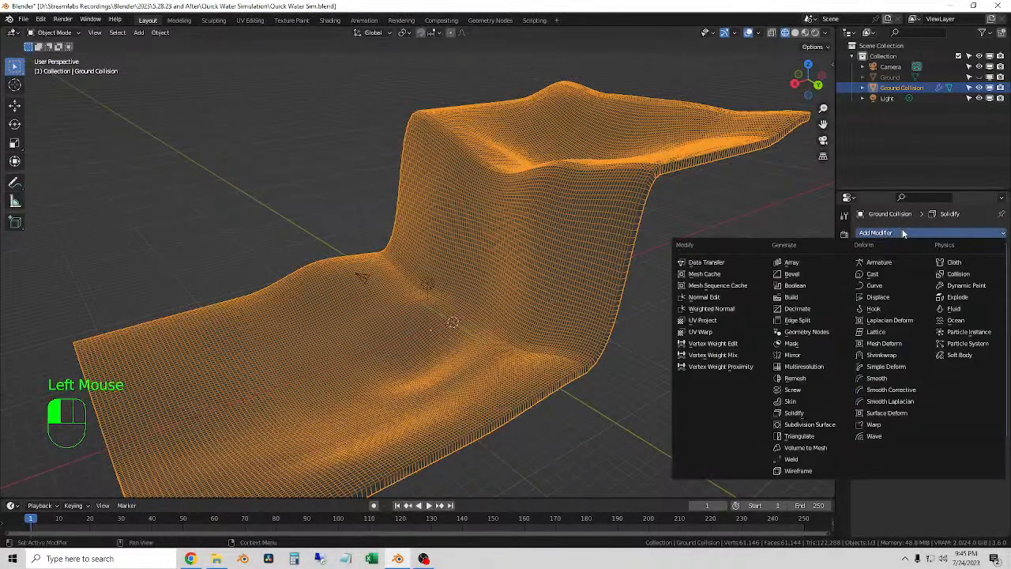
{"action": "left_click", "coordinate": [814, 308]}
{"action": "left_click_drag", "start_coordinate": [997, 446], "coordinate": [986, 351]}
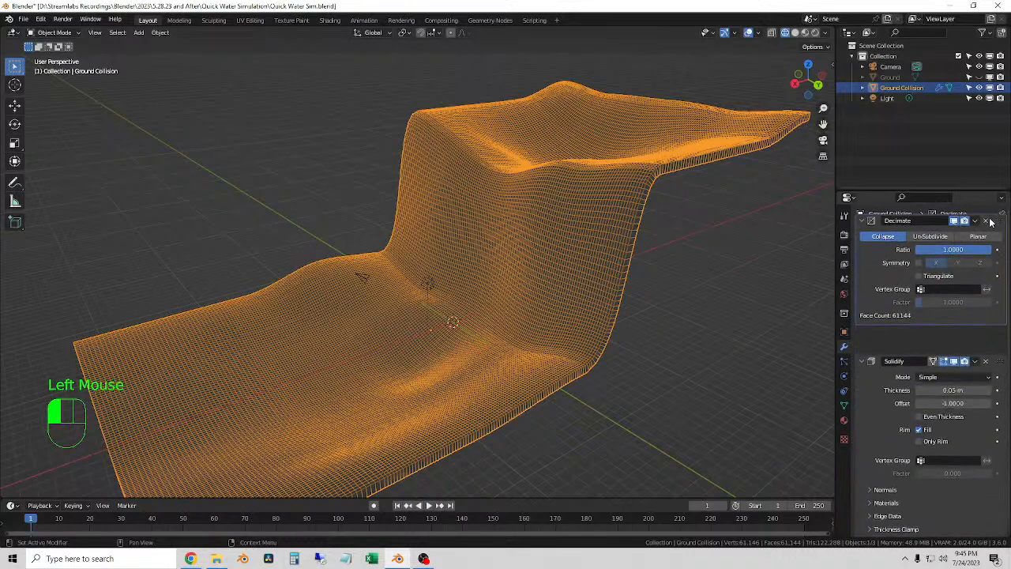
Set the Decimate modifier to Un-Subdivide with 4 iterations.
{"action": "left_click", "coordinate": [930, 266]}
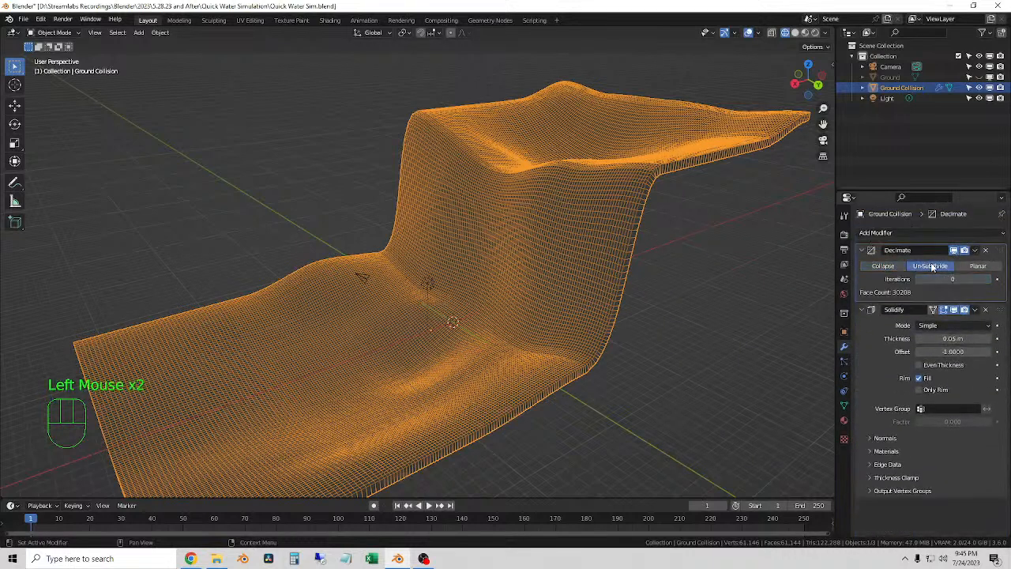
{"action": "left_click", "coordinate": [989, 279]}
{"action": "left_click", "coordinate": [989, 282]}
{"action": "left_click", "coordinate": [988, 283]}
{"action": "left_click", "coordinate": [988, 282]}
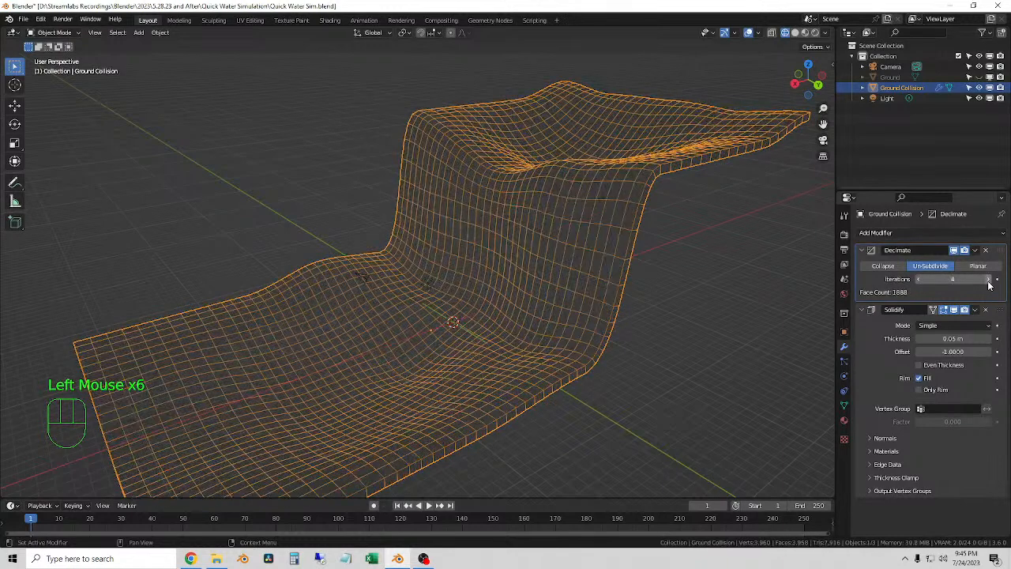
{"action": "left_click", "coordinate": [988, 282]}
{"action": "left_click", "coordinate": [988, 282]}
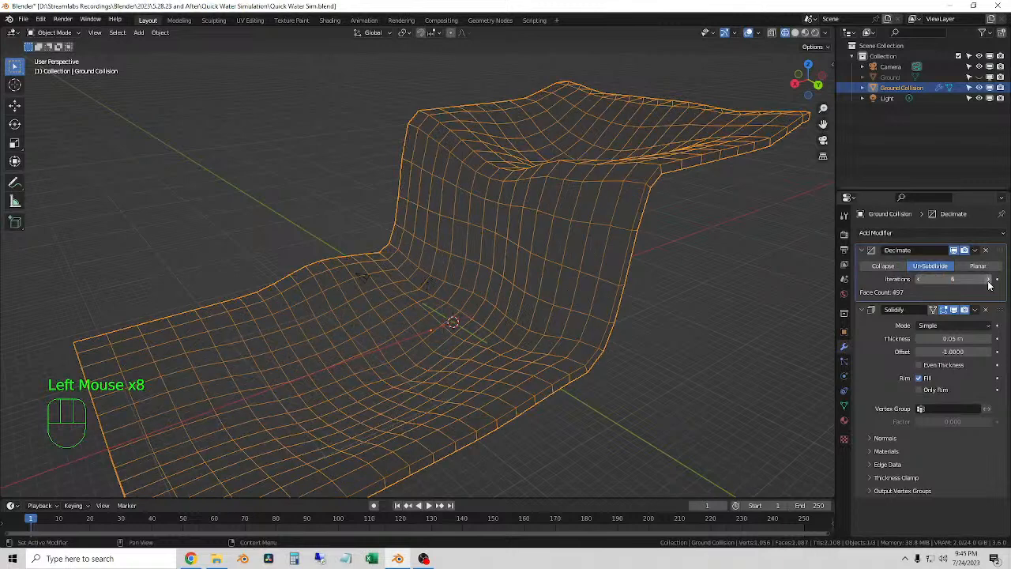
{"action": "left_click", "coordinate": [917, 280]}
{"action": "left_click", "coordinate": [917, 279]}
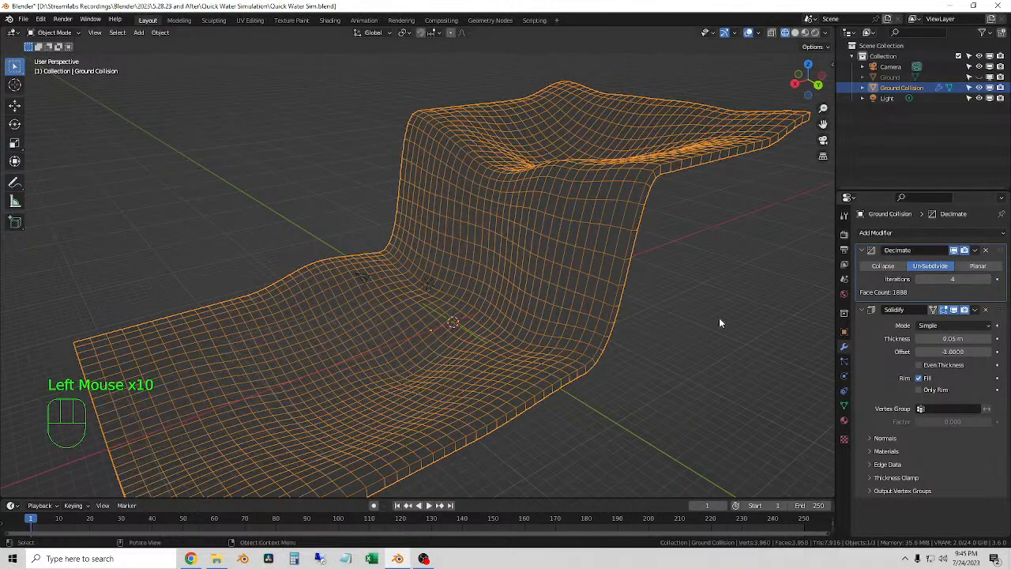
Apply the Decimate modifier on Ground Collision and return the viewport to solid shading.
{"action": "left_click", "coordinate": [975, 251]}
{"action": "left_click", "coordinate": [934, 263]}
{"action": "left_click", "coordinate": [772, 189]}
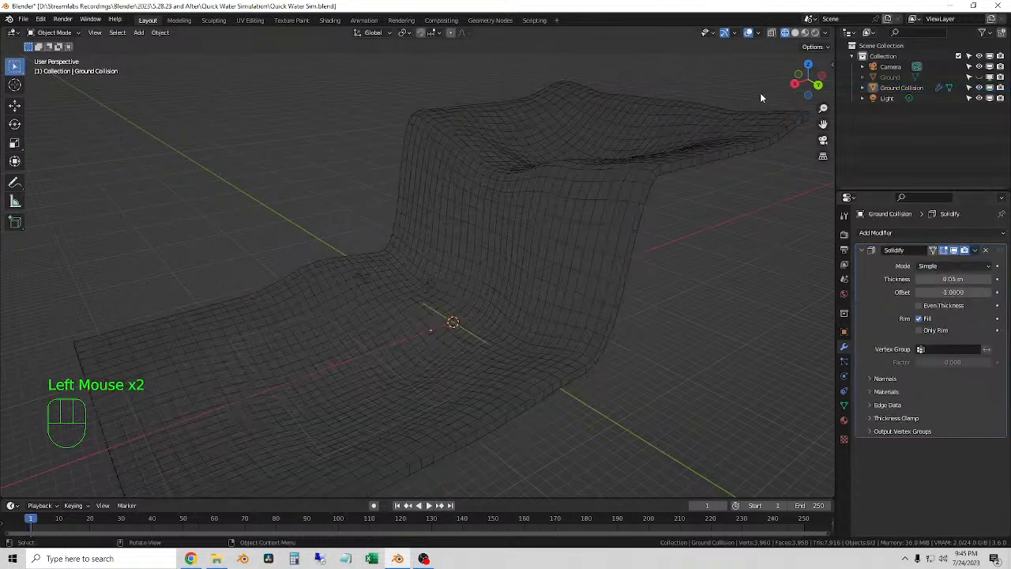
{"action": "left_click", "coordinate": [795, 33]}
{"action": "middle_click_drag", "start_coordinate": [785, 212], "coordinate": [690, 237]}
{"action": "left_click", "coordinate": [690, 236]}
{"action": "left_click", "coordinate": [509, 163]}
{"action": "middle_click_drag", "start_coordinate": [510, 162], "coordinate": [561, 192]}
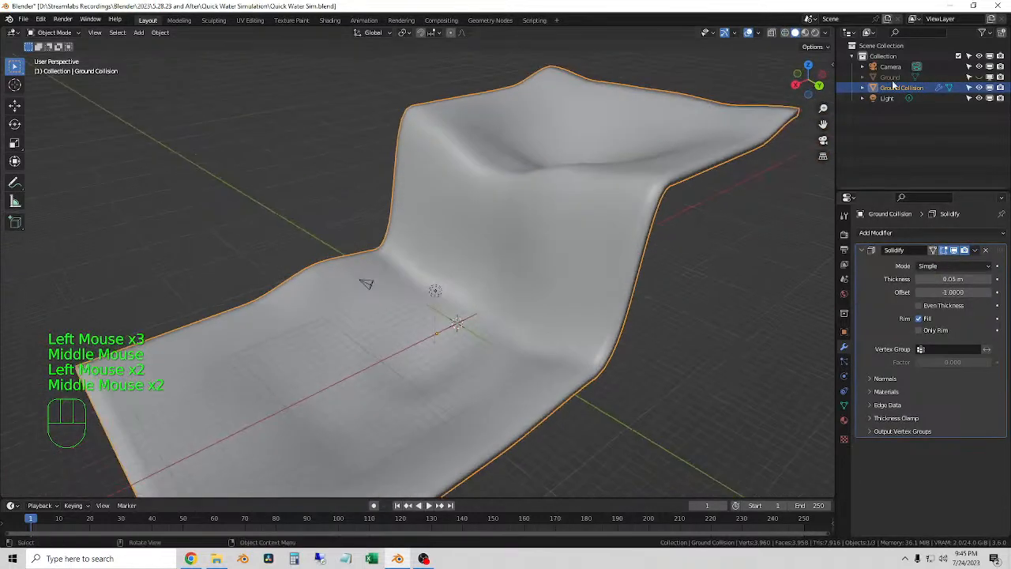
Hide Ground Collision, then show and select the Ground object.
{"action": "left_click", "coordinate": [978, 87]}
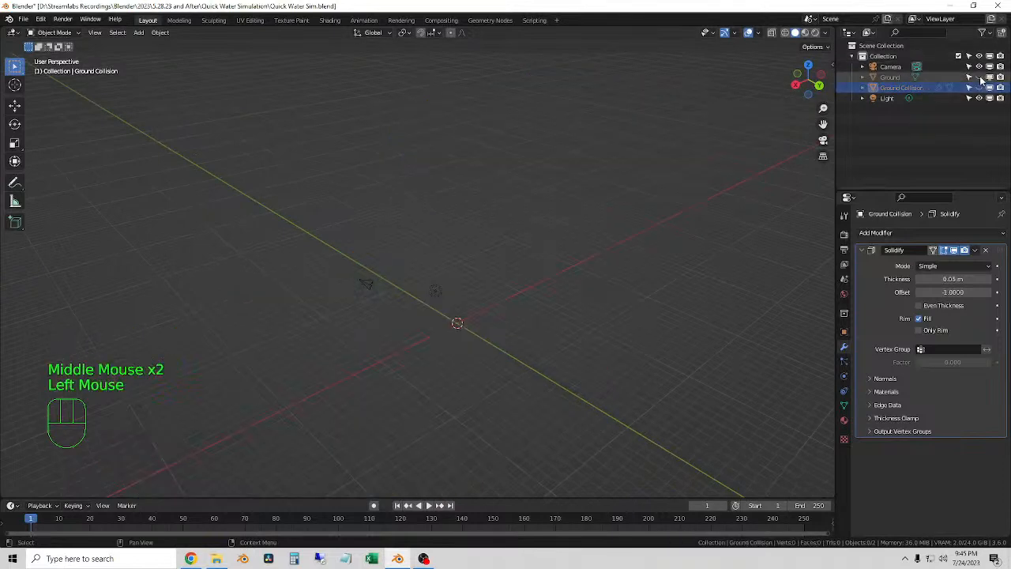
{"action": "left_click", "coordinate": [979, 76]}
{"action": "left_click", "coordinate": [538, 231]}
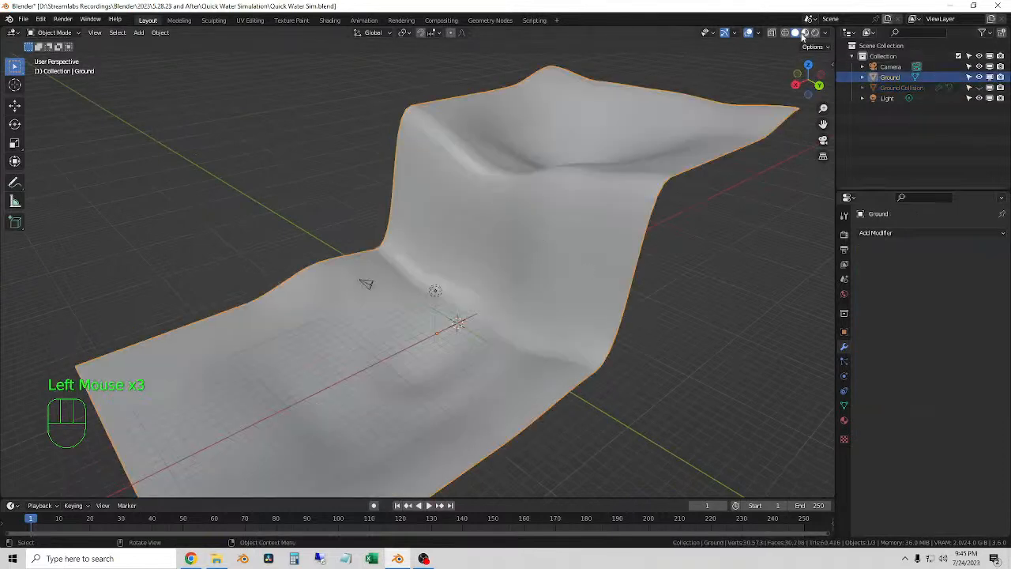
Examine the Ground object's mesh density in wireframe shading and its overall shape in solid shading.
{"action": "left_click", "coordinate": [784, 32]}
{"action": "mouse_move", "coordinate": [584, 316]}
{"action": "middle_mouse_down"}
{"action": "mouse_move", "coordinate": [594, 324]}
{"action": "mouse_move", "coordinate": [477, 309]}
{"action": "mouse_move", "coordinate": [558, 308]}
{"action": "mouse_move", "coordinate": [547, 328]}
{"action": "mouse_move", "coordinate": [533, 318]}
{"action": "mouse_move", "coordinate": [612, 339]}
{"action": "middle_mouse_up"}
{"action": "left_click", "coordinate": [751, 221]}
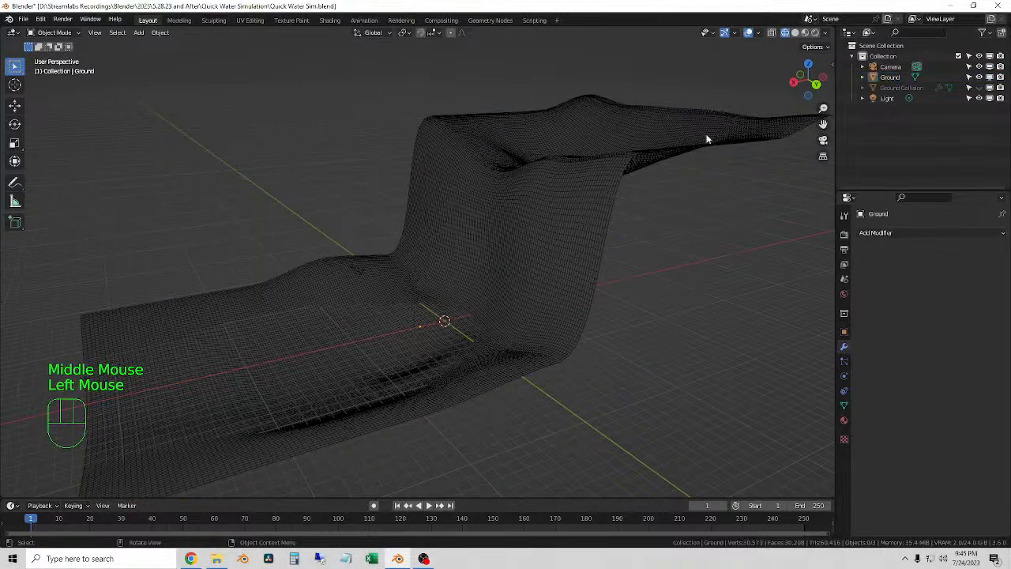
{"action": "left_click", "coordinate": [744, 145]}
{"action": "middle_click_drag", "start_coordinate": [657, 129], "coordinate": [629, 150]}
{"action": "left_click", "coordinate": [796, 33]}
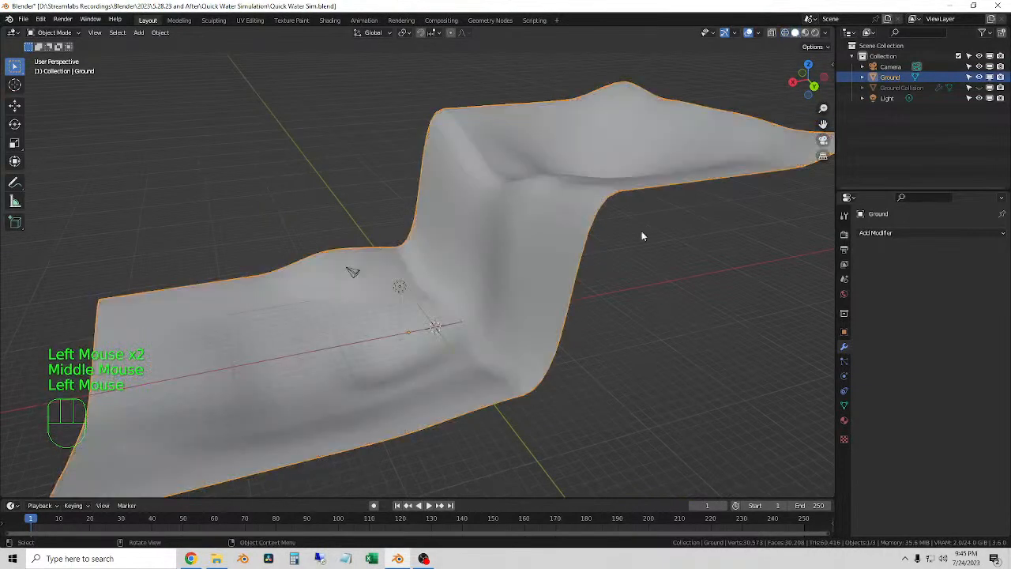
{"action": "scroll", "coordinate": [576, 310], "scroll_direction": "down", "scroll_amount": 3}
{"action": "middle_click_drag", "start_coordinate": [576, 309], "coordinate": [612, 294], "text": "shift"}
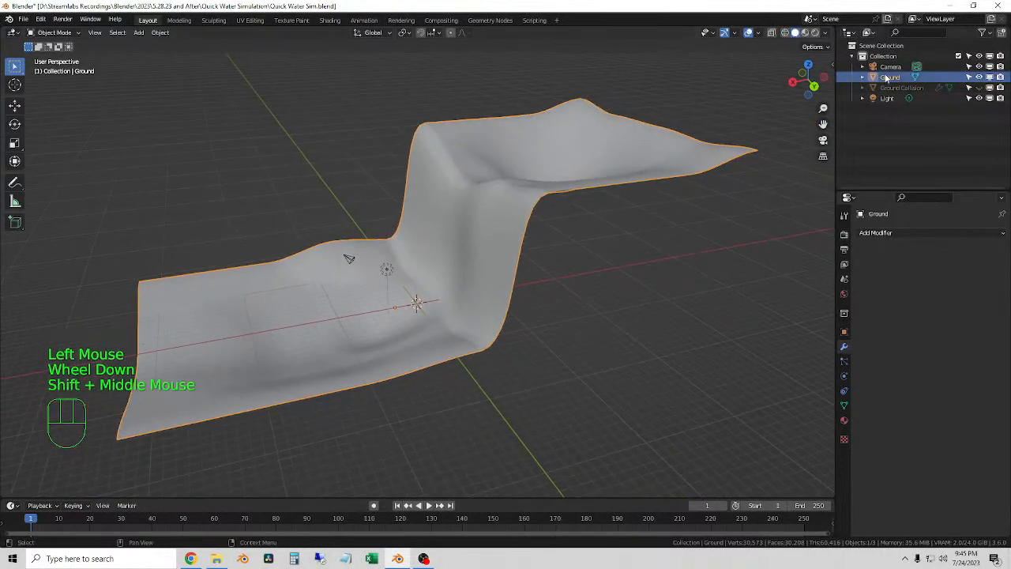
{"action": "middle_click_drag", "start_coordinate": [540, 206], "coordinate": [749, 152]}
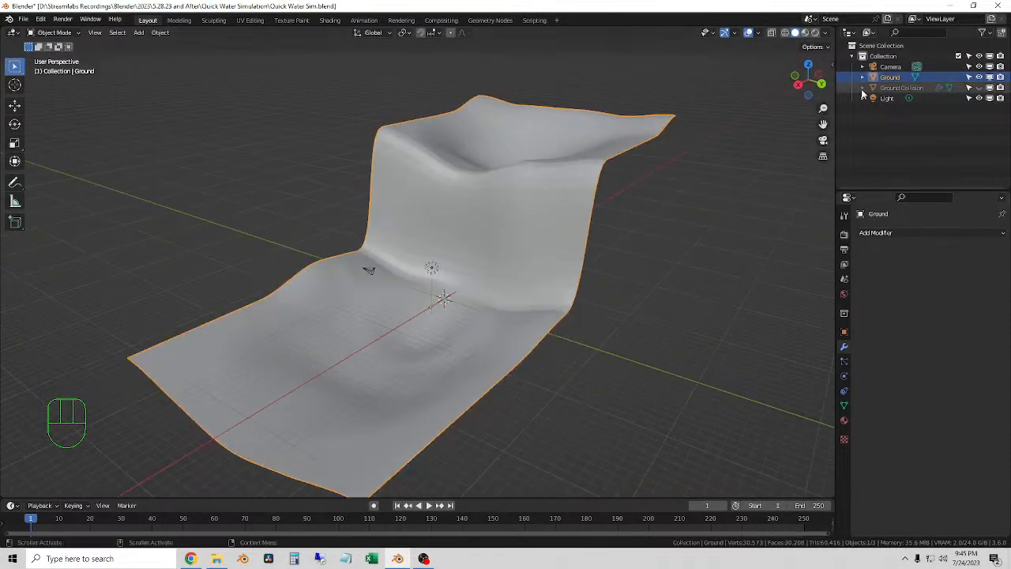
{"action": "scroll", "coordinate": [632, 286], "scroll_direction": "up", "scroll_amount": 2}
{"action": "middle_click_drag", "start_coordinate": [624, 270], "coordinate": [571, 255]}
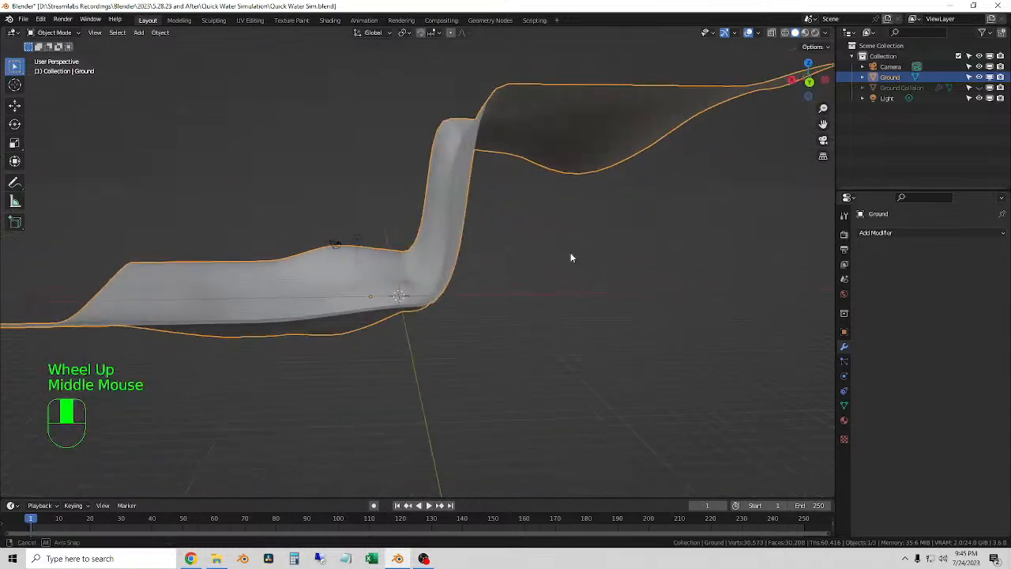
{"action": "middle_click_drag", "start_coordinate": [497, 228], "coordinate": [459, 326]}
{"action": "left_click", "coordinate": [774, 241]}
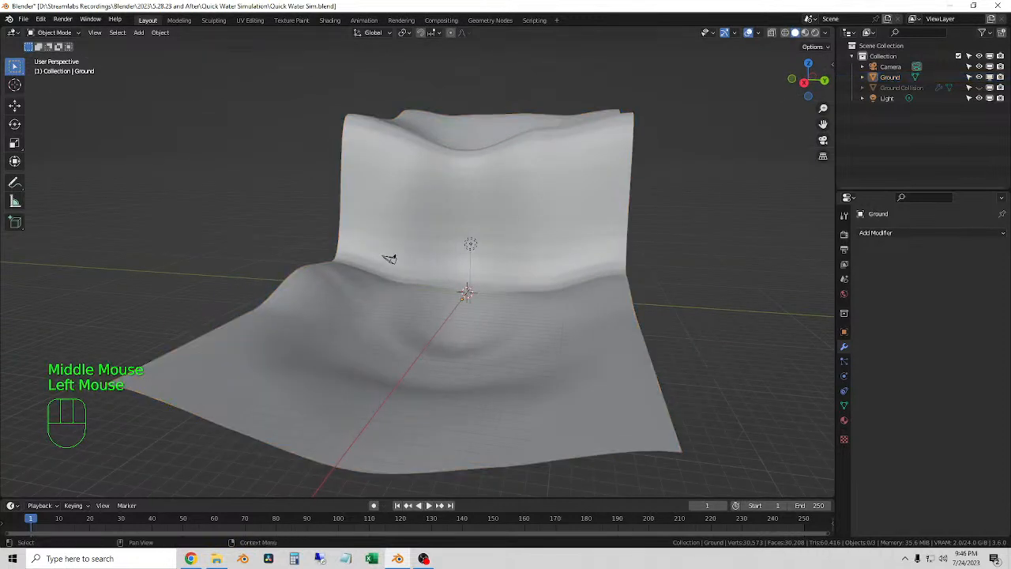
Hide the Ground object, then show and select Ground Collision.
{"action": "left_click", "coordinate": [980, 88]}
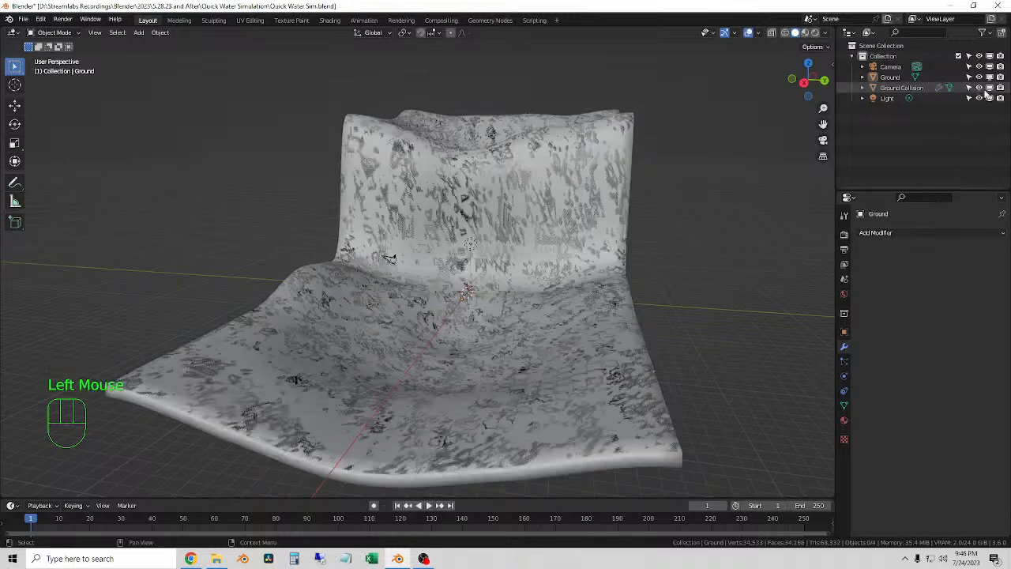
{"action": "left_click", "coordinate": [979, 88]}
{"action": "middle_click_drag", "start_coordinate": [790, 198], "coordinate": [695, 229]}
{"action": "left_click", "coordinate": [979, 77]}
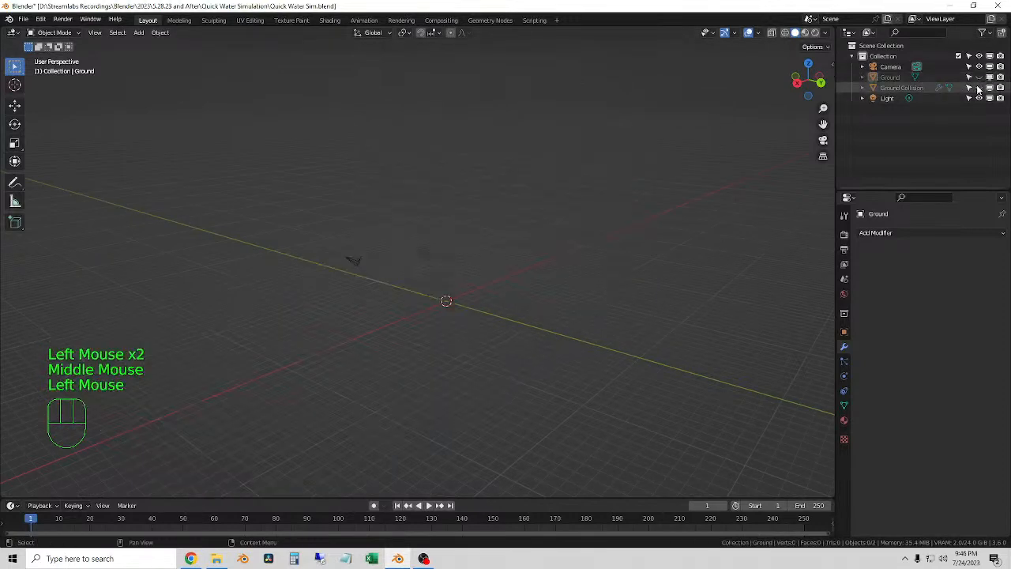
{"action": "left_click", "coordinate": [979, 88]}
{"action": "left_click", "coordinate": [519, 219]}
{"action": "scroll", "coordinate": [553, 226], "scroll_direction": "down", "scroll_amount": 1}
{"action": "mouse_move", "coordinate": [553, 229]}
{"action": "middle_mouse_down"}
{"action": "mouse_move", "coordinate": [557, 256]}
{"action": "mouse_move", "coordinate": [521, 255]}
{"action": "mouse_move", "coordinate": [534, 235]}
{"action": "middle_mouse_up"}
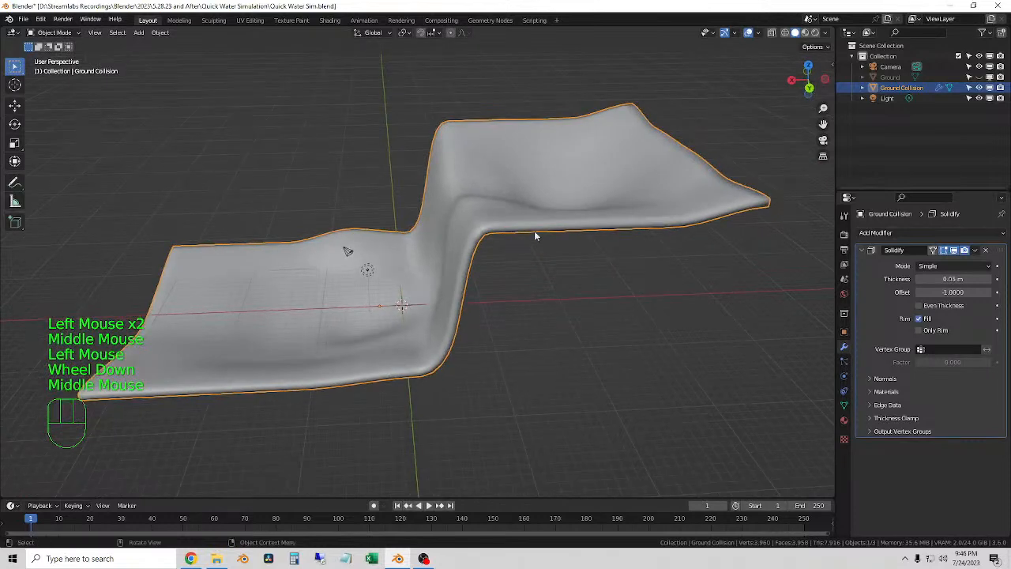
Open the FLIP Fluids simulation setup and view Ground Collision in back orthographic view.
{"action": "left_click", "coordinate": [811, 89]}
{"action": "left_click", "coordinate": [832, 69]}
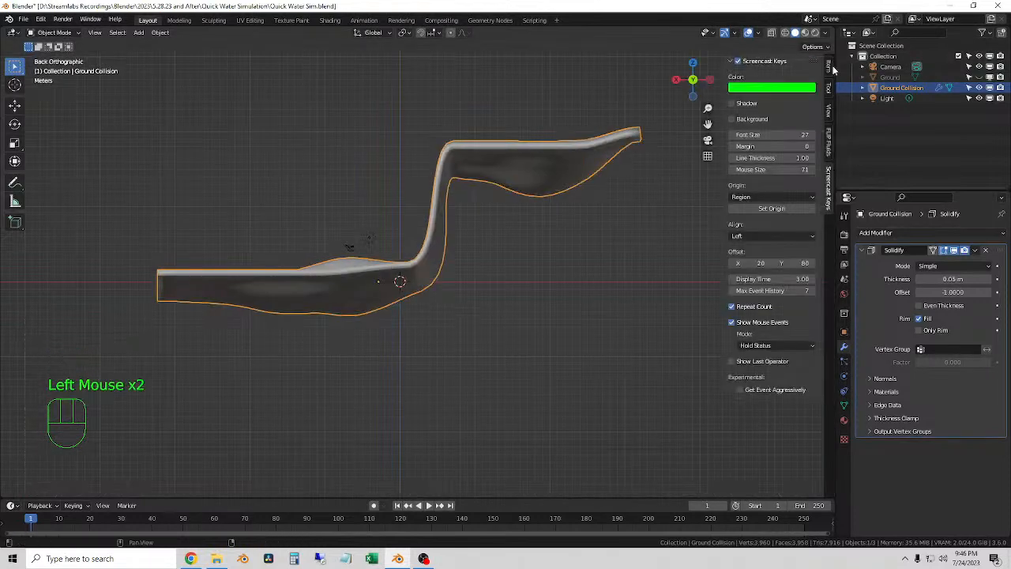
{"action": "left_click", "coordinate": [829, 146]}
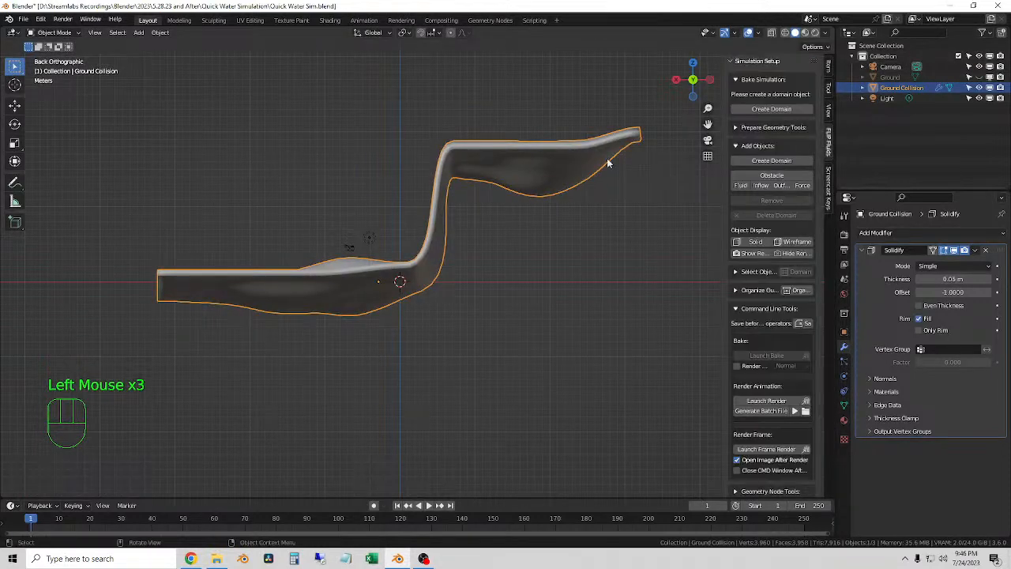
{"action": "mouse_move", "coordinate": [524, 257]}
{"action": "middle_mouse_down"}
{"action": "mouse_move", "coordinate": [533, 271]}
{"action": "mouse_move", "coordinate": [618, 271]}
{"action": "mouse_move", "coordinate": [635, 255]}
{"action": "mouse_move", "coordinate": [530, 271]}
{"action": "middle_mouse_up"}
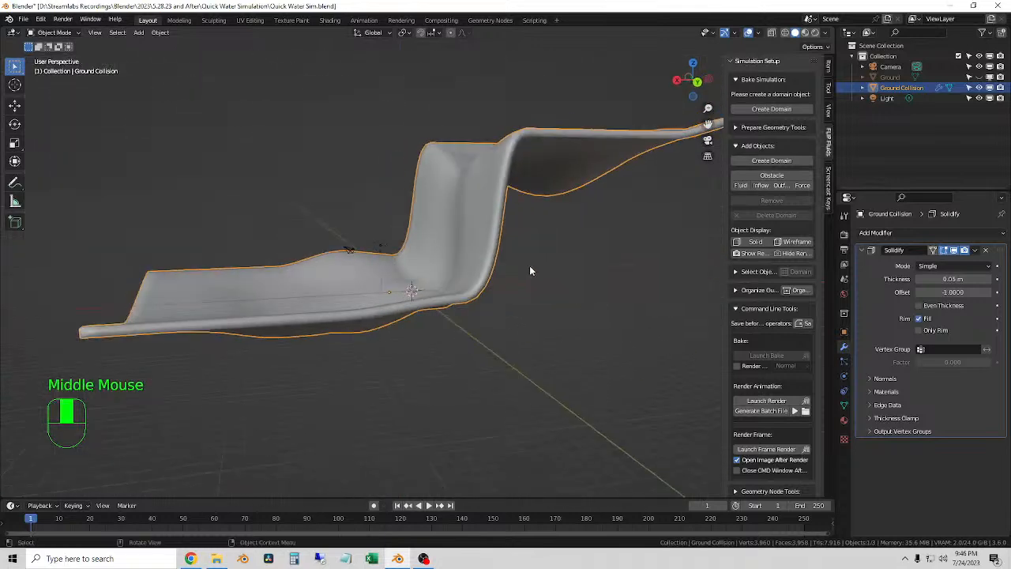
{"action": "left_click", "coordinate": [697, 83]}
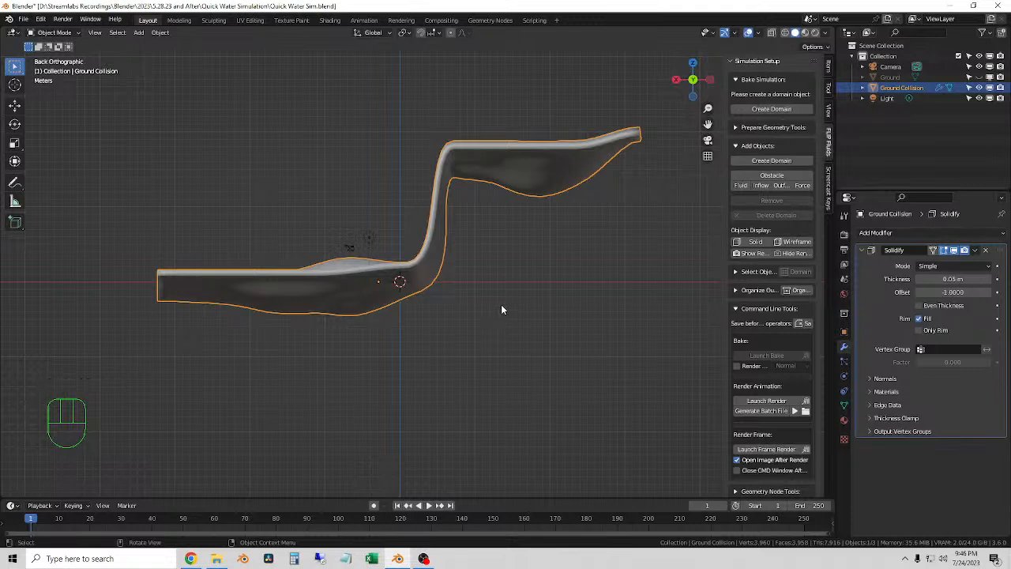
Apply the Solidify modifier on Ground Collision and check the thickened mesh.
{"action": "left_click", "coordinate": [975, 251]}
{"action": "left_click", "coordinate": [935, 260]}
{"action": "left_click", "coordinate": [401, 347]}
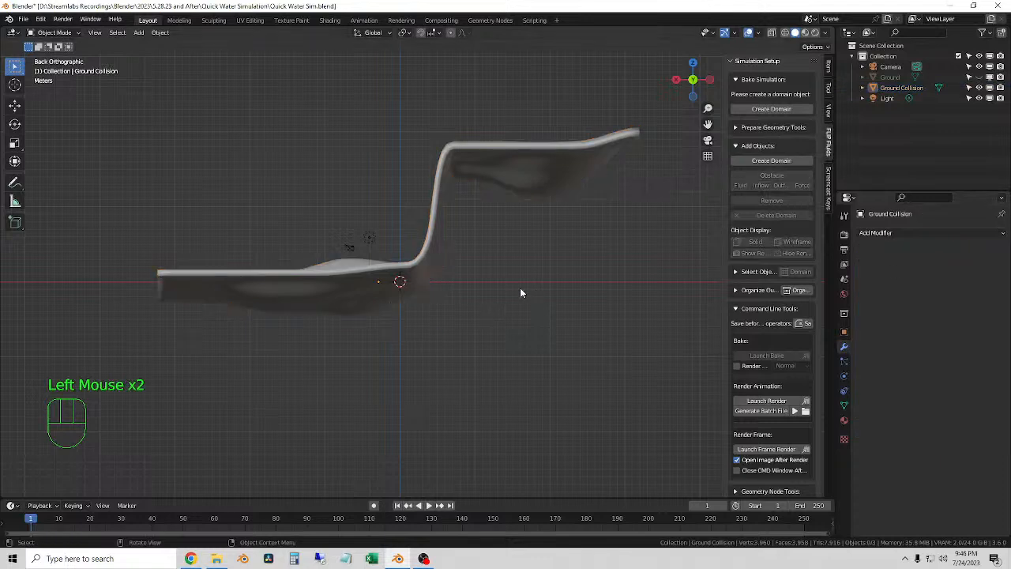
{"action": "left_click", "coordinate": [444, 224]}
{"action": "middle_click_drag", "start_coordinate": [444, 224], "coordinate": [447, 236]}
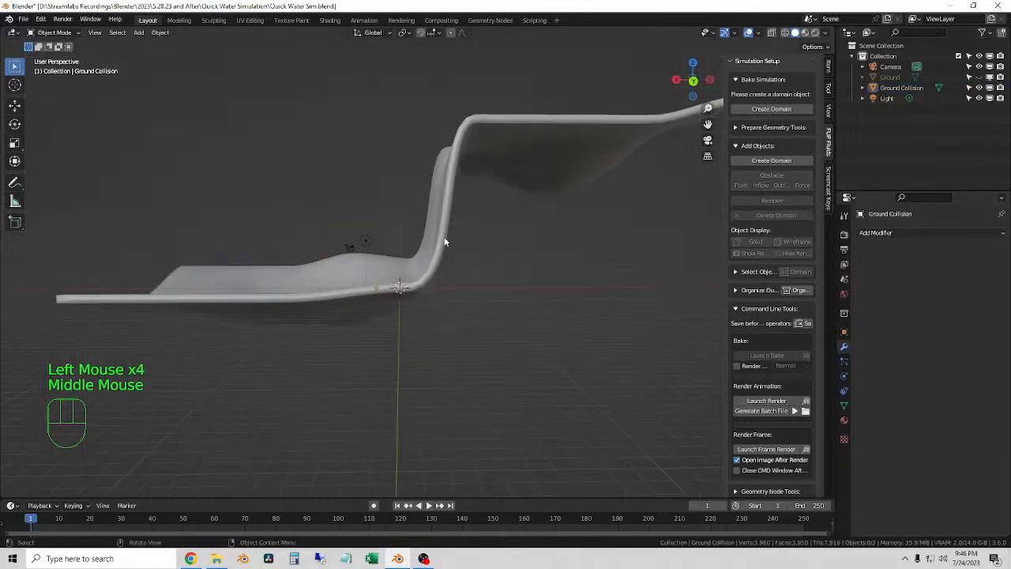
Set Ground Collision as a FLIP Fluids obstacle and create a simulation domain around it.
{"action": "left_click", "coordinate": [475, 241]}
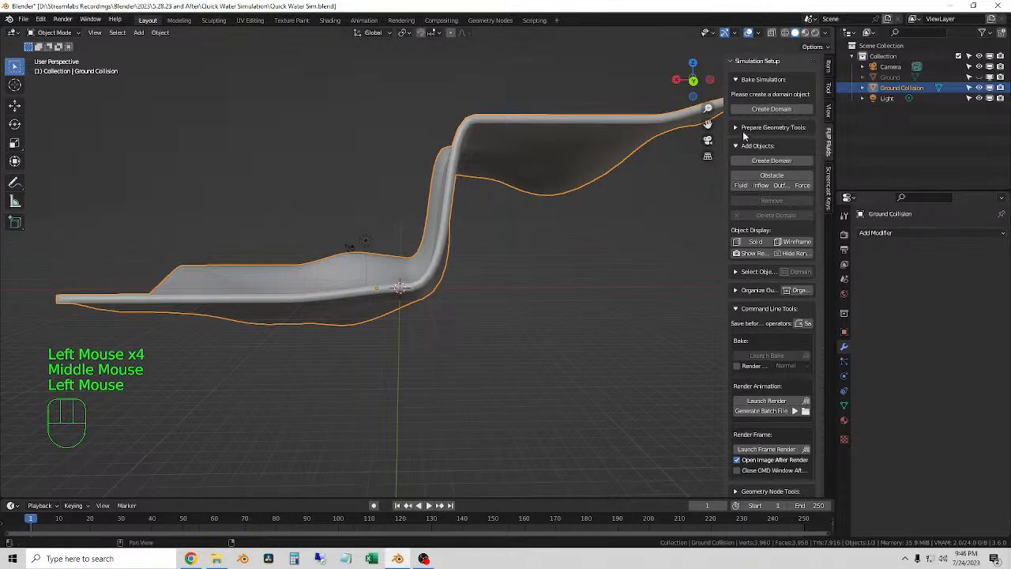
{"action": "left_click", "coordinate": [693, 86]}
{"action": "left_click", "coordinate": [771, 109]}
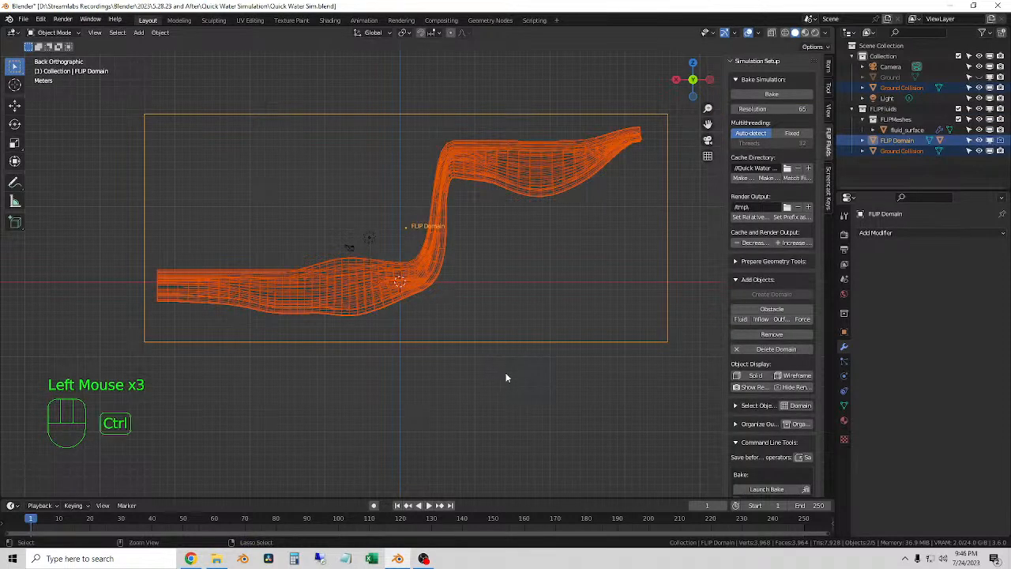
Undo the last domain setup action and try to delete the FLIP Domain object.
{"action": "key", "text": "ctrl+z"}
{"action": "left_click", "coordinate": [474, 246]}
{"action": "left_click", "coordinate": [476, 244]}
{"action": "key", "text": "ctrl+z"}
{"action": "left_click", "coordinate": [525, 335]}
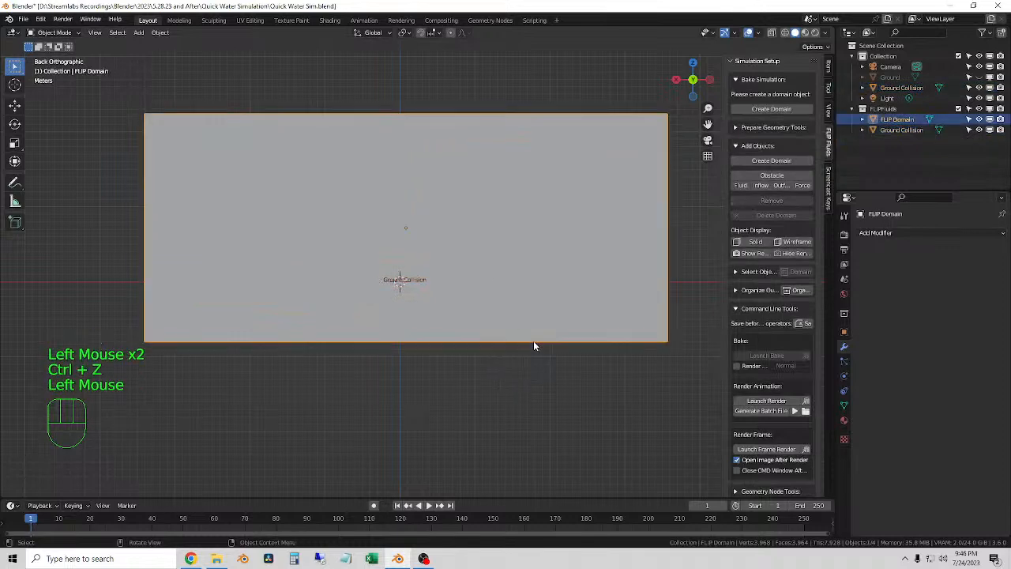
{"action": "key", "text": "Delete"}
{"action": "left_click", "coordinate": [441, 254]}
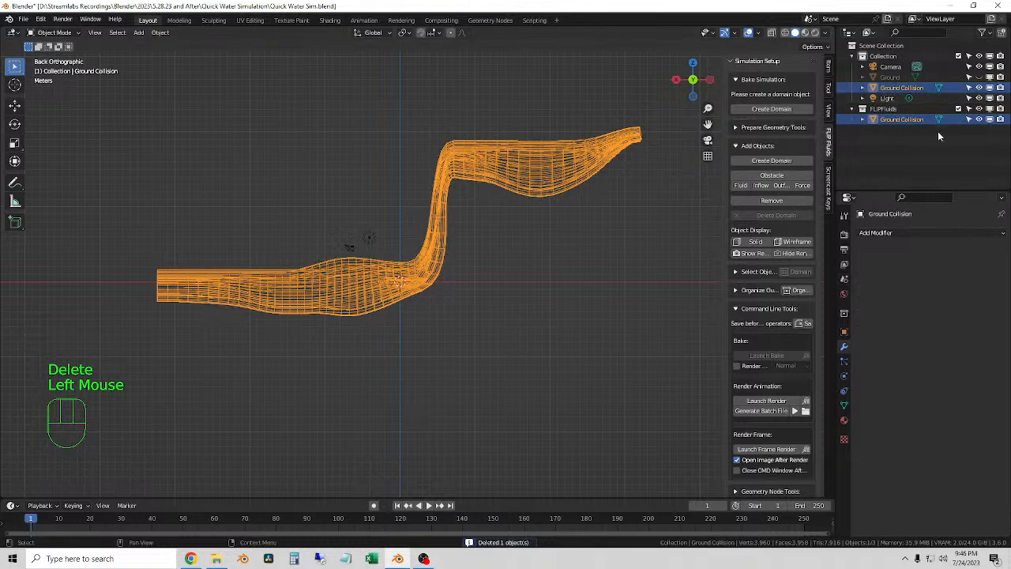
Undo back to before Ground Collision became an obstacle and the FLIP Domain was created.
{"action": "key", "text": "ctrl+z"}
{"action": "key", "text": "ctrl+z"}
{"action": "key", "text": "ctrl+z"}
{"action": "key", "text": "ctrl+z"}
{"action": "key", "text": "ctrl+z"}
{"action": "middle_click_drag", "start_coordinate": [700, 188], "coordinate": [548, 286]}
{"action": "left_click", "coordinate": [599, 245]}
{"action": "scroll", "coordinate": [599, 244], "scroll_direction": "down", "scroll_amount": 1}
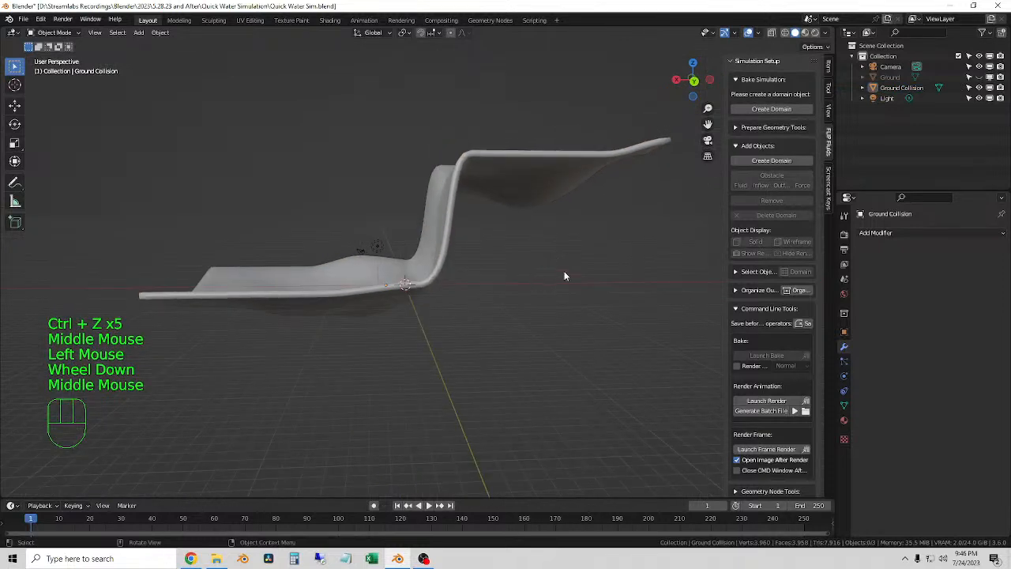
Add a cube at the world origin in back orthographic view and scale it up uniformly over the terrain.
{"action": "left_click", "coordinate": [695, 83]}
{"action": "left_click", "coordinate": [434, 232]}
{"action": "left_click", "coordinate": [501, 293]}
{"action": "key", "text": "shift+a"}
{"action": "mouse_move", "coordinate": [484, 284]}
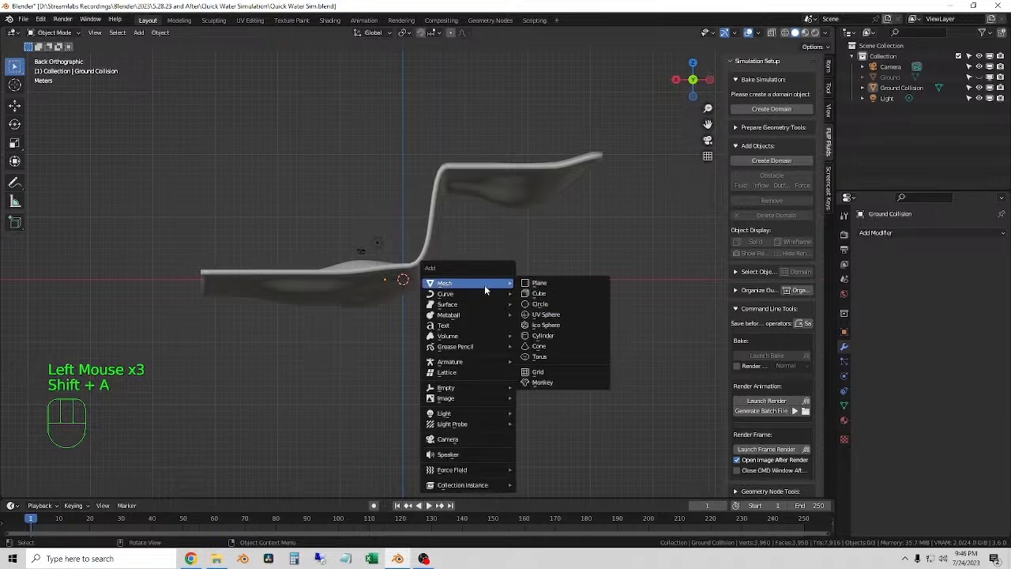
{"action": "left_click", "coordinate": [525, 295]}
{"action": "key", "text": "s"}
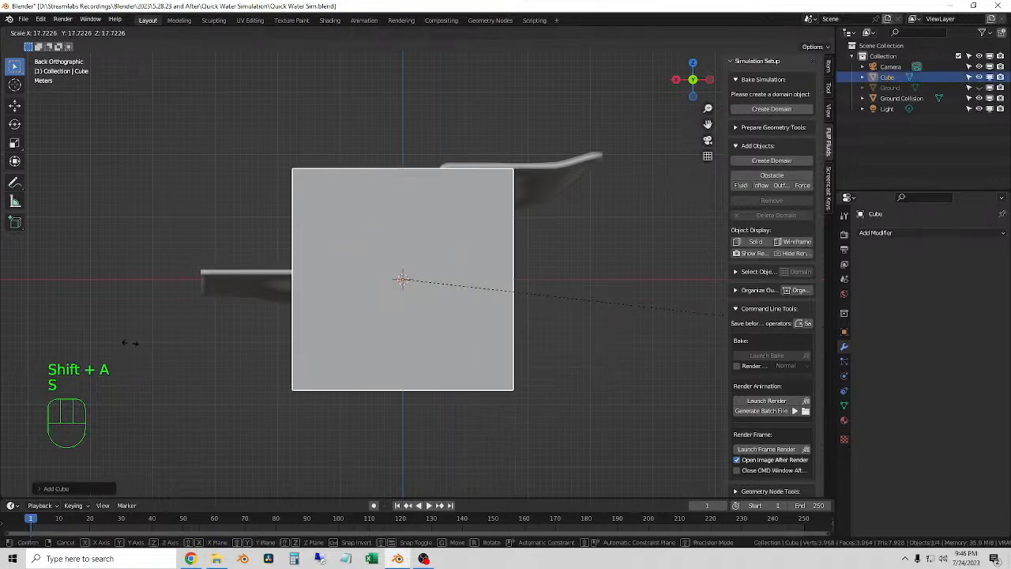
{"action": "left_click", "coordinate": [227, 364]}
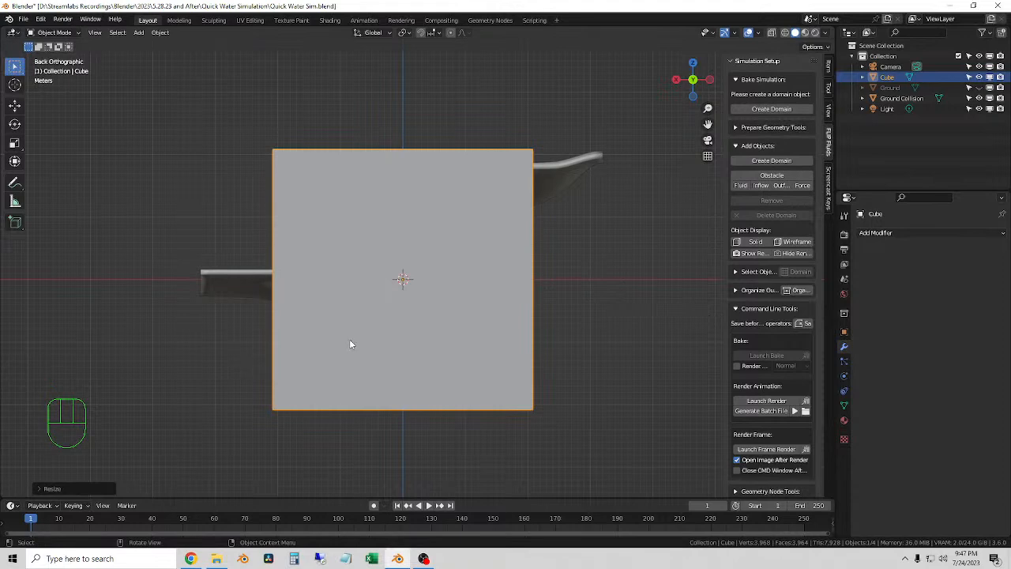
Move the cube up, flatten it along Z, and stretch it along X by about 1.6 to enclose the terrain's side profile.
{"action": "key", "text": "g"}
{"action": "left_click", "coordinate": [540, 302]}
{"action": "key", "text": "s"}
{"action": "key", "text": "z"}
{"action": "left_click", "coordinate": [502, 301]}
{"action": "key", "text": "s"}
{"action": "key", "text": "x"}
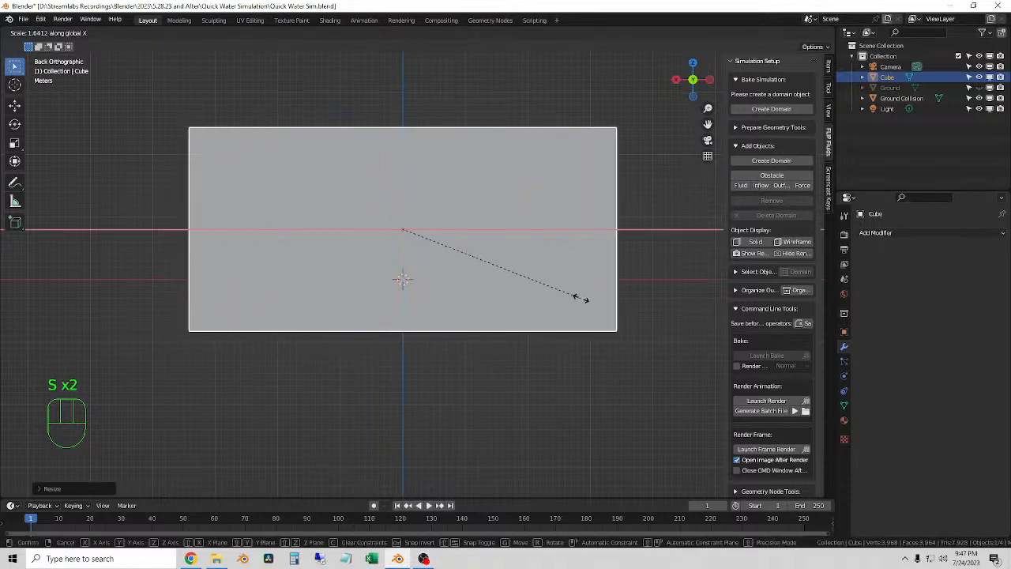
{"action": "left_click", "coordinate": [579, 299]}
Turn on X-ray and narrow the cube along Y by a factor of about 0.73, slightly inside the terrain's width.
{"action": "middle_click_drag", "start_coordinate": [582, 300], "coordinate": [780, 137]}
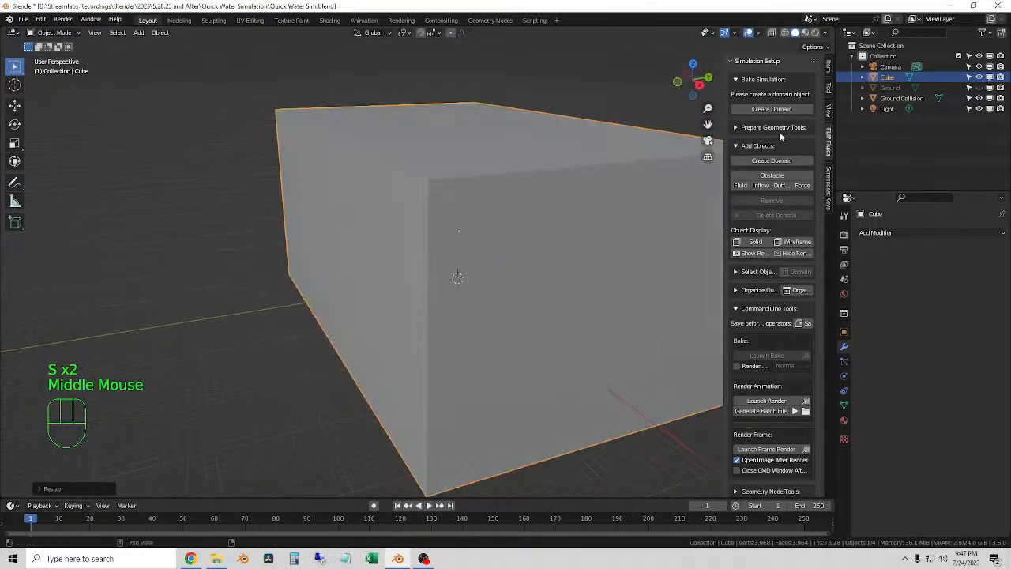
{"action": "left_click", "coordinate": [772, 32]}
{"action": "middle_click_drag", "start_coordinate": [500, 312], "coordinate": [474, 300]}
{"action": "left_click", "coordinate": [694, 82]}
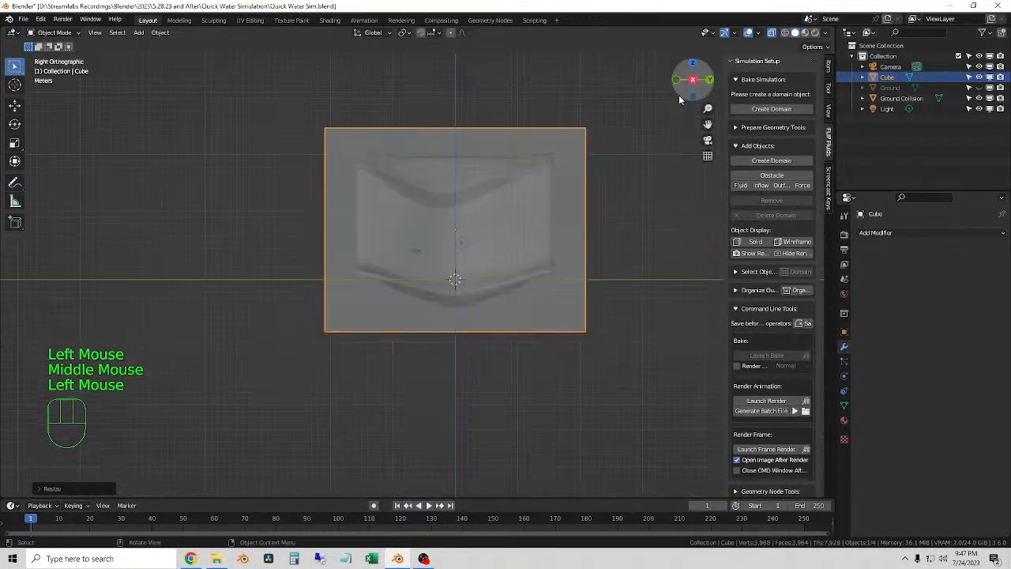
{"action": "key", "text": "s"}
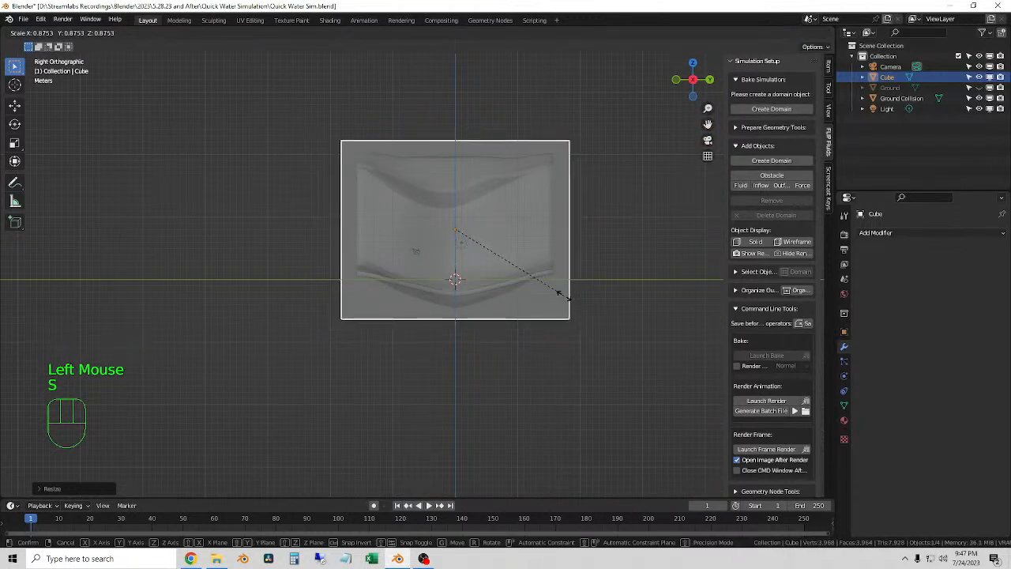
{"action": "key", "text": "y"}
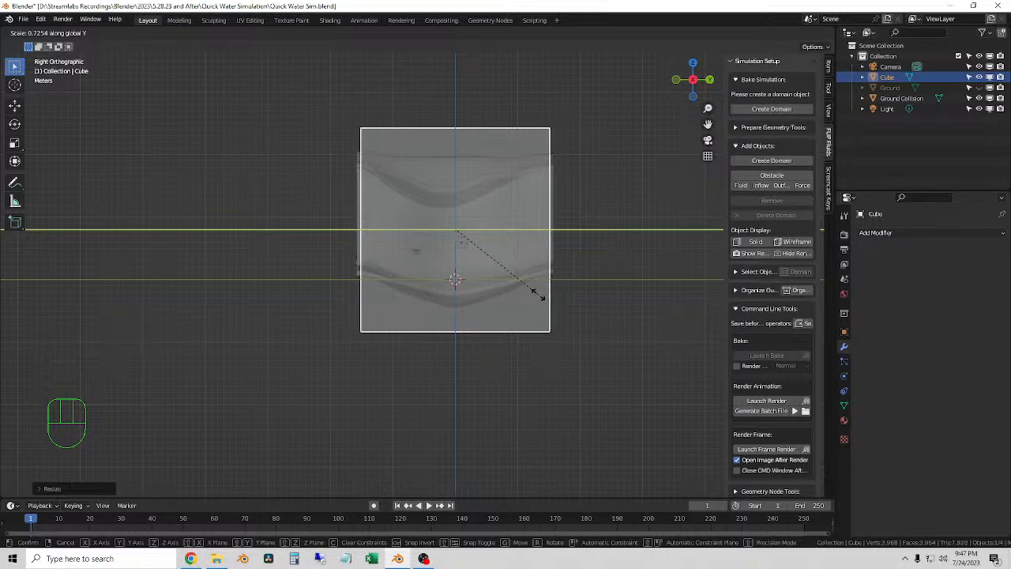
{"action": "left_click", "coordinate": [538, 294]}
{"action": "middle_click_drag", "start_coordinate": [538, 294], "coordinate": [444, 313]}
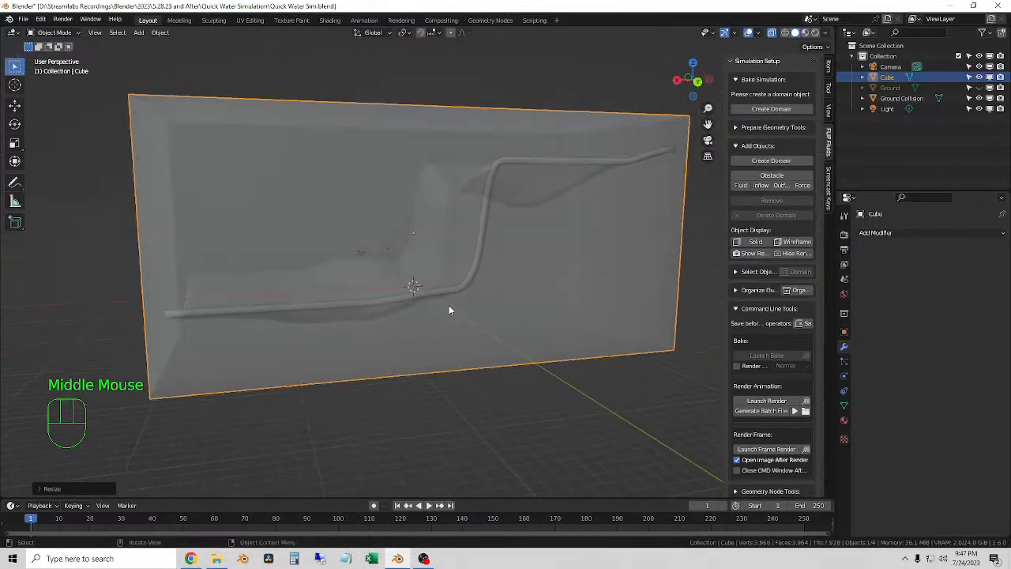
Shorten the cube along X in back view so both terrain ends protrude slightly beyond it.
{"action": "left_click", "coordinate": [709, 80]}
{"action": "key", "text": "g"}
{"action": "key", "text": "x"}
{"action": "left_click", "coordinate": [611, 266]}
{"action": "key", "text": "s"}
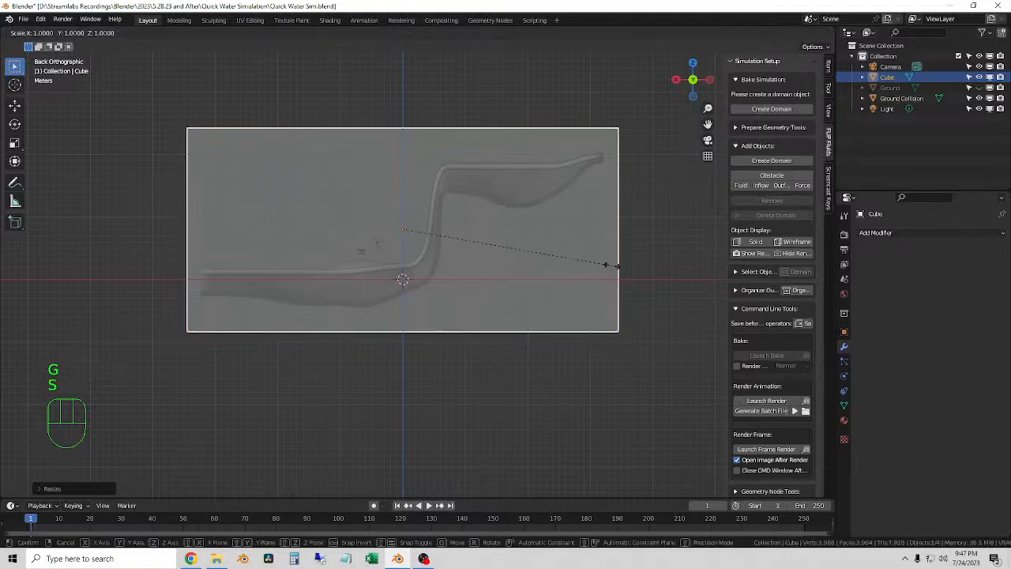
{"action": "key", "text": "x"}
{"action": "left_click", "coordinate": [588, 272]}
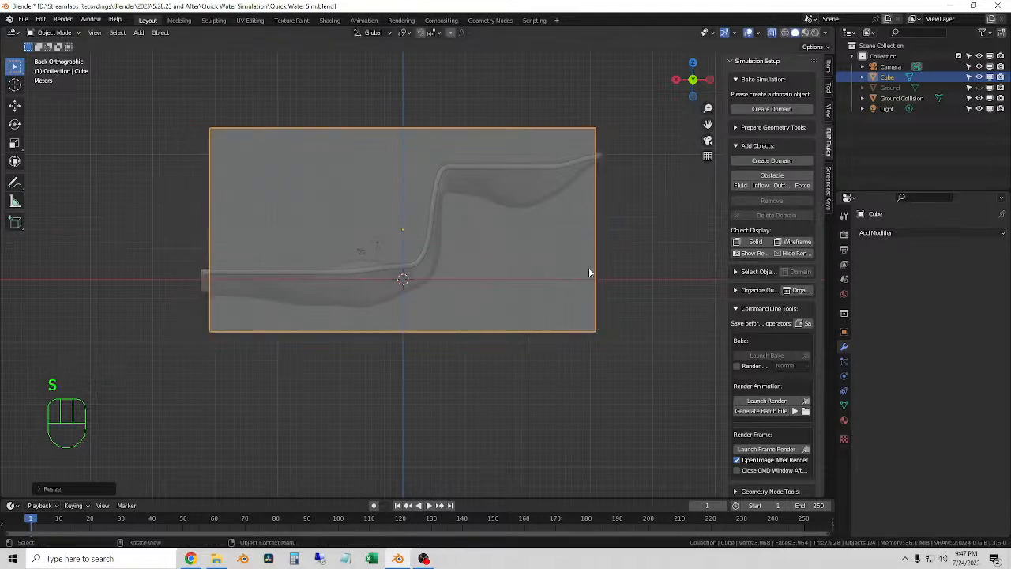
Turn off X-ray and examine from several angles how the terrain edges meet the cube's sides.
{"action": "middle_click_drag", "start_coordinate": [589, 273], "coordinate": [794, 56]}
{"action": "left_click", "coordinate": [772, 32]}
{"action": "scroll", "coordinate": [599, 238], "scroll_direction": "down", "scroll_amount": 3}
{"action": "middle_click_drag", "start_coordinate": [609, 245], "coordinate": [621, 313]}
{"action": "left_click", "coordinate": [621, 313]}
{"action": "left_click", "coordinate": [449, 241]}
{"action": "middle_click_drag", "start_coordinate": [450, 241], "coordinate": [567, 243]}
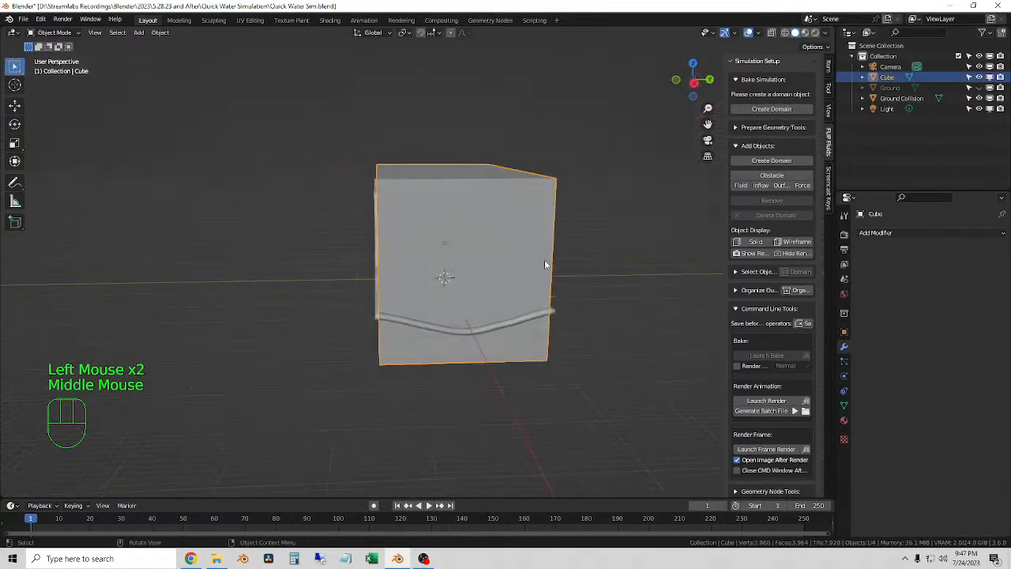
{"action": "middle_click_drag", "start_coordinate": [368, 284], "coordinate": [413, 315]}
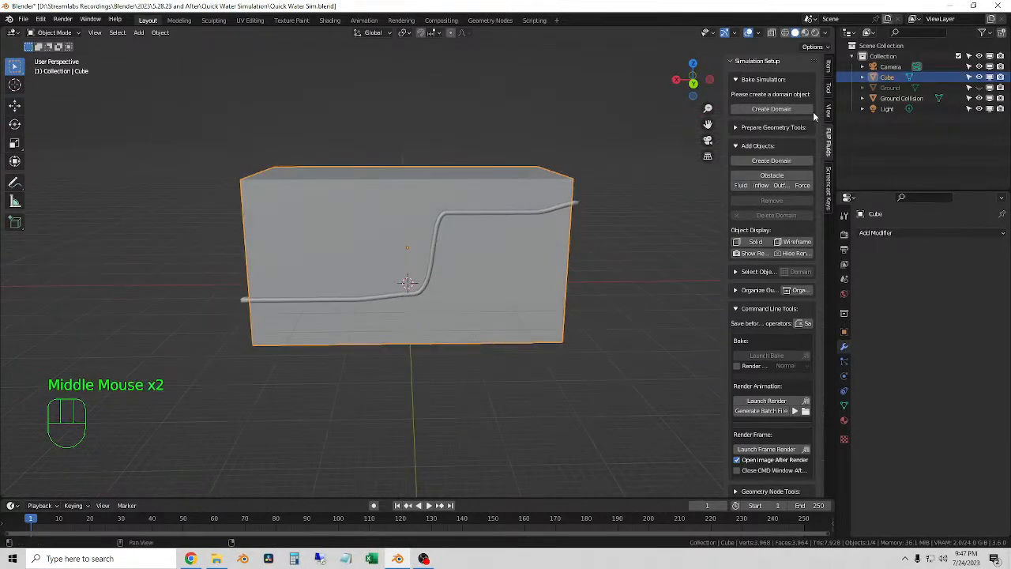
{"action": "scroll", "coordinate": [546, 237], "scroll_direction": "up", "scroll_amount": 3}
{"action": "middle_click_drag", "start_coordinate": [546, 237], "coordinate": [587, 232]}
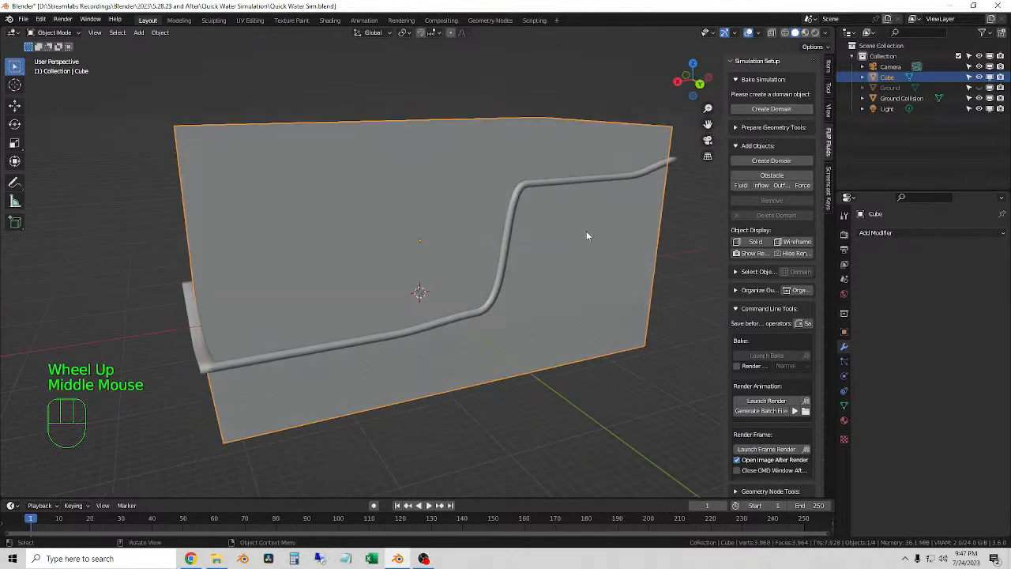
{"action": "scroll", "coordinate": [587, 232], "scroll_direction": "down", "scroll_amount": 2}
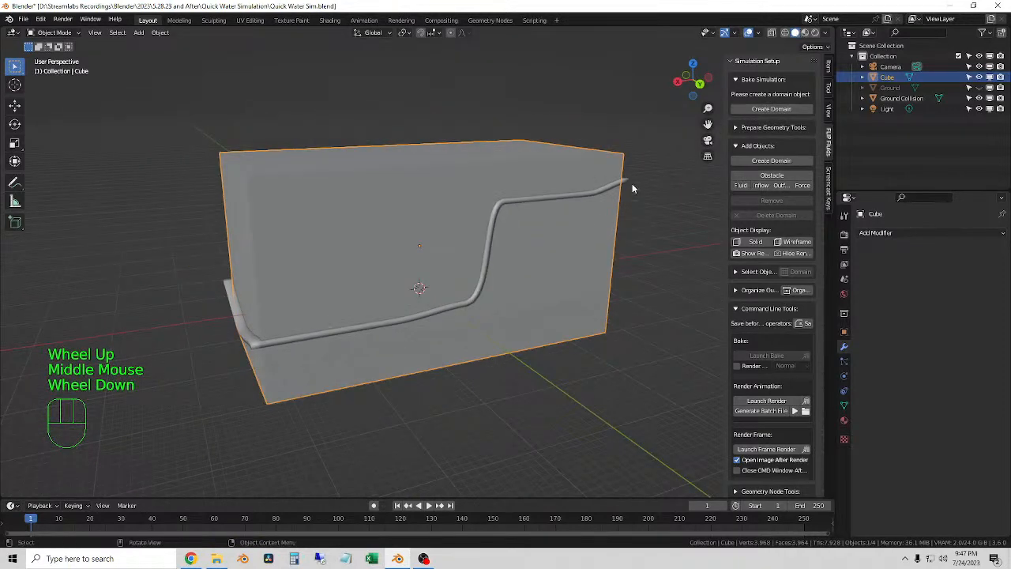
{"action": "left_click", "coordinate": [585, 147]}
{"action": "left_click", "coordinate": [587, 154]}
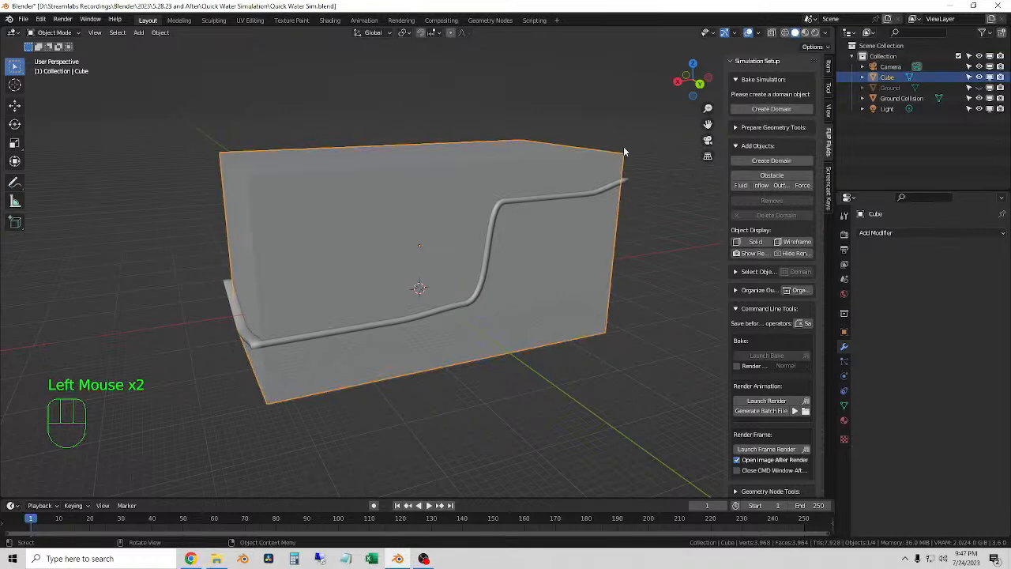
Rename the cube as Domain and set it as the FLIP Fluids simulation domain.
{"action": "double_click", "coordinate": [892, 79]}
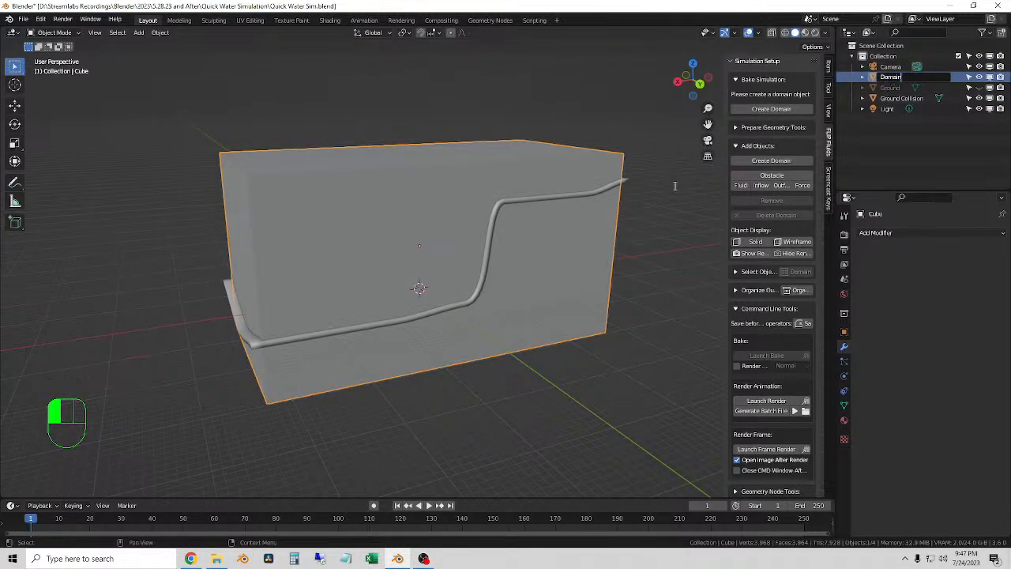
{"action": "type", "text": "Domain"}
{"action": "key", "text": "Return"}
{"action": "left_click", "coordinate": [771, 108]}
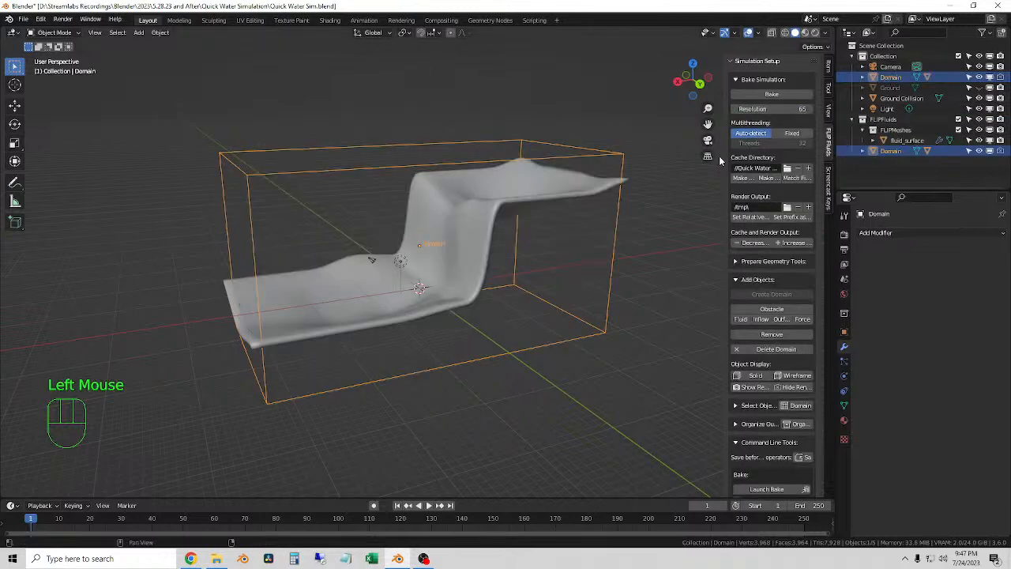
{"action": "double_click", "coordinate": [676, 185]}
{"action": "middle_click_drag", "start_coordinate": [673, 186], "coordinate": [356, 166]}
{"action": "left_click", "coordinate": [381, 163]}
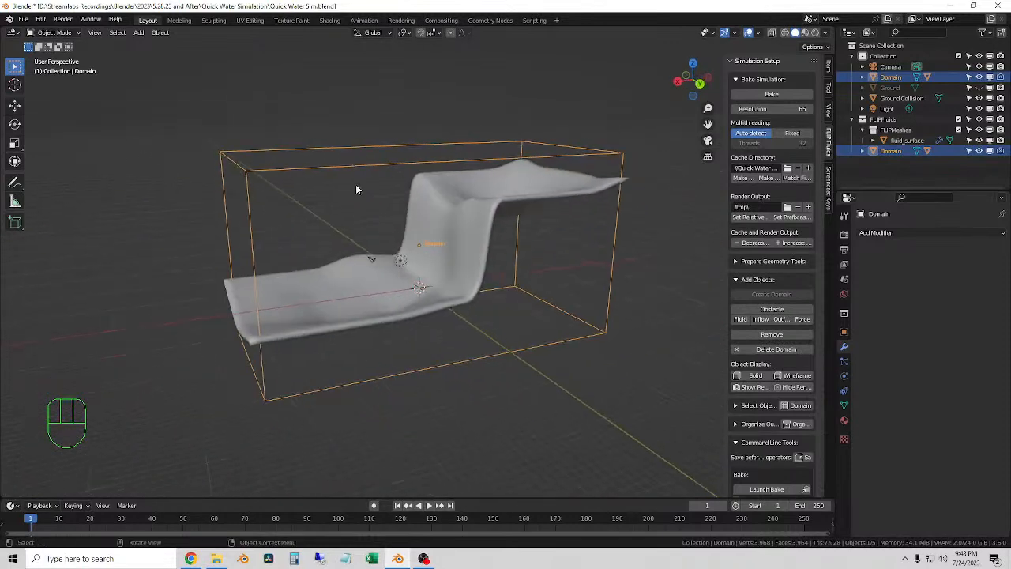
Select Ground Collision and set it as a FLIP Fluids obstacle.
{"action": "middle_click_drag", "start_coordinate": [461, 265], "coordinate": [543, 255]}
{"action": "left_click", "coordinate": [440, 209]}
{"action": "scroll", "coordinate": [442, 214], "scroll_direction": "up", "scroll_amount": 2}
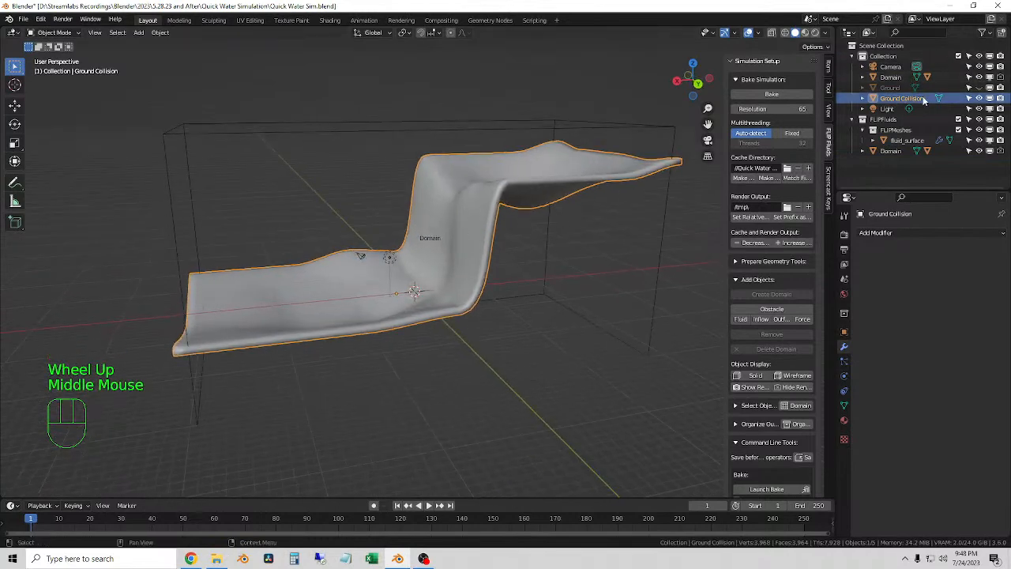
{"action": "scroll", "coordinate": [768, 296], "scroll_direction": "down", "scroll_amount": 2}
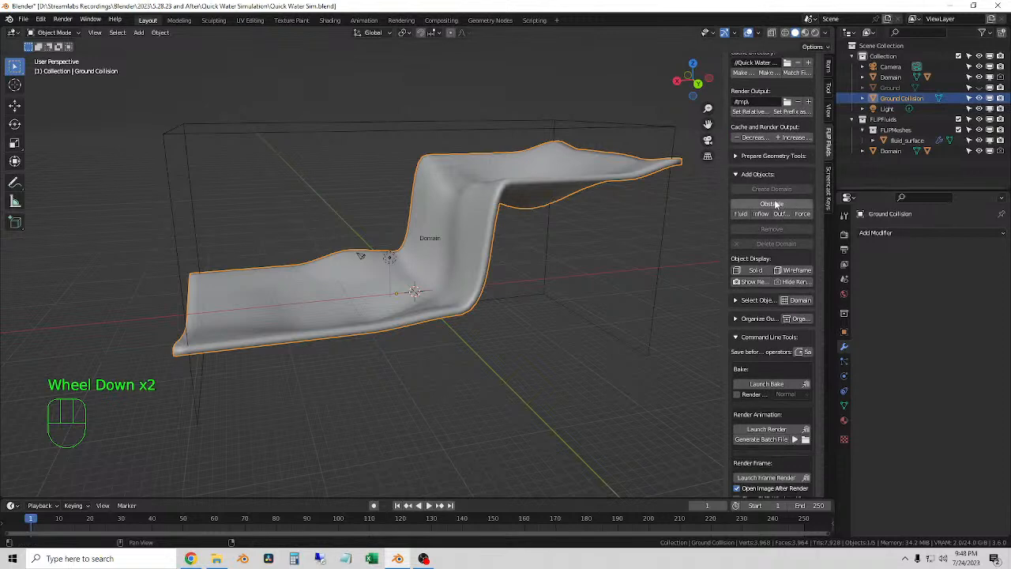
{"action": "left_click", "coordinate": [771, 204]}
{"action": "middle_click_drag", "start_coordinate": [503, 352], "coordinate": [445, 312]}
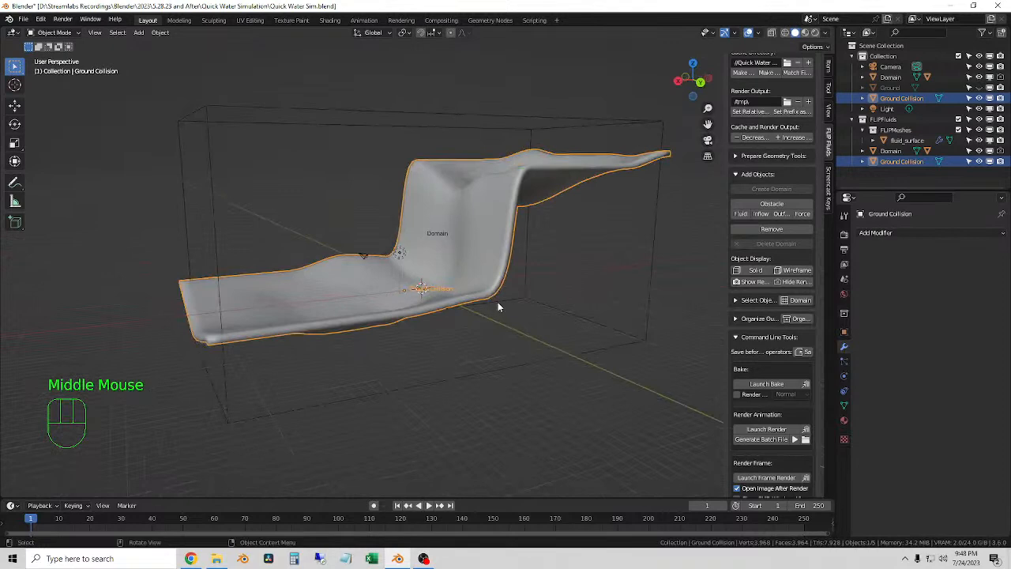
{"action": "mouse_move", "coordinate": [527, 276]}
{"action": "middle_mouse_down"}
{"action": "mouse_move", "coordinate": [435, 242]}
{"action": "mouse_move", "coordinate": [497, 279]}
{"action": "mouse_move", "coordinate": [510, 275]}
{"action": "middle_mouse_up"}
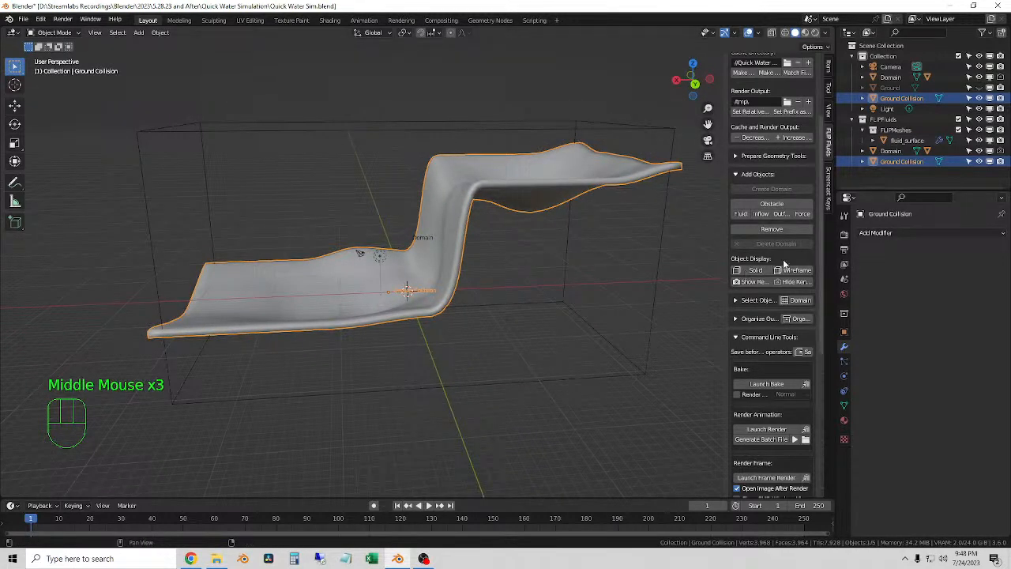
Place the 3D cursor on the terrain's upper basin and add a UV sphere there.
{"action": "scroll", "coordinate": [784, 264], "scroll_direction": "down", "scroll_amount": 2}
{"action": "middle_click_drag", "start_coordinate": [585, 281], "coordinate": [522, 265]}
{"action": "left_click", "coordinate": [522, 254]}
{"action": "left_click", "coordinate": [690, 88]}
{"action": "middle_click_drag", "start_coordinate": [542, 214], "coordinate": [490, 257], "text": "shift"}
{"action": "right_click", "coordinate": [510, 251], "text": "shift"}
{"action": "scroll", "coordinate": [509, 249], "scroll_direction": "up", "scroll_amount": 2}
{"action": "middle_click_drag", "start_coordinate": [490, 256], "coordinate": [440, 249], "text": "shift"}
{"action": "key", "text": "shift+a"}
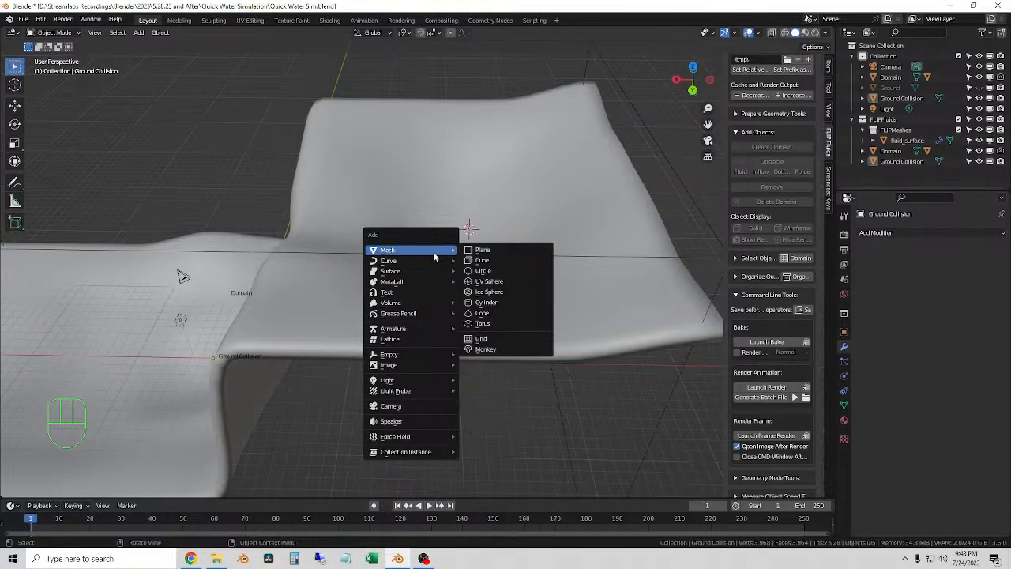
{"action": "left_click", "coordinate": [490, 282]}
Raise the sphere along Z above the upper basin and shift it along Y toward the basin's center.
{"action": "middle_click_drag", "start_coordinate": [441, 260], "coordinate": [560, 222]}
{"action": "key", "text": "g"}
{"action": "key", "text": "z"}
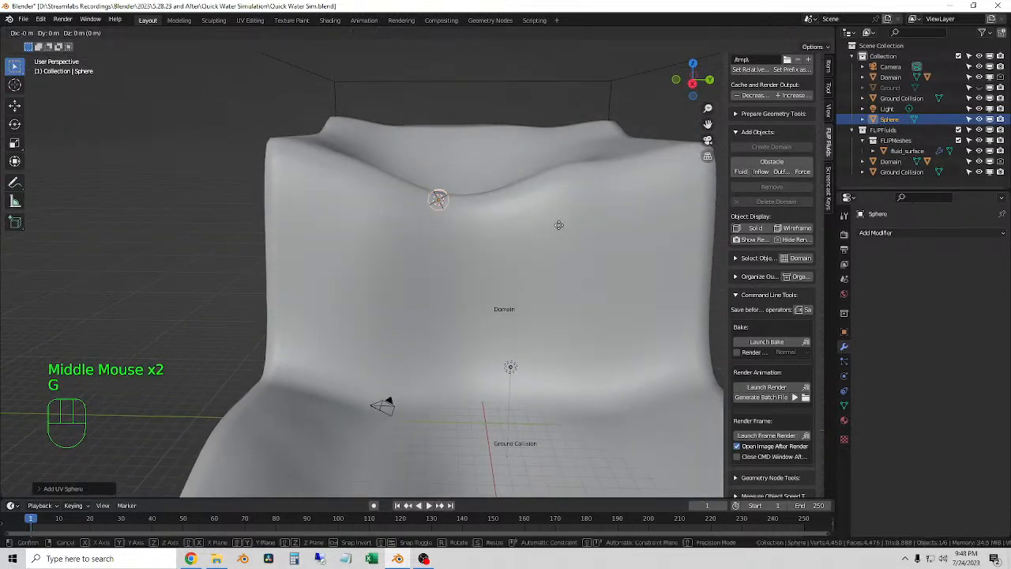
{"action": "left_click", "coordinate": [556, 190]}
{"action": "key", "text": "g"}
{"action": "left_click", "coordinate": [564, 191]}
{"action": "key", "text": "g"}
{"action": "key", "text": "y"}
{"action": "left_click", "coordinate": [596, 196]}
Scale up the sphere above the upper basin.
{"action": "middle_click_drag", "start_coordinate": [518, 197], "coordinate": [286, 232]}
{"action": "key", "text": "s"}
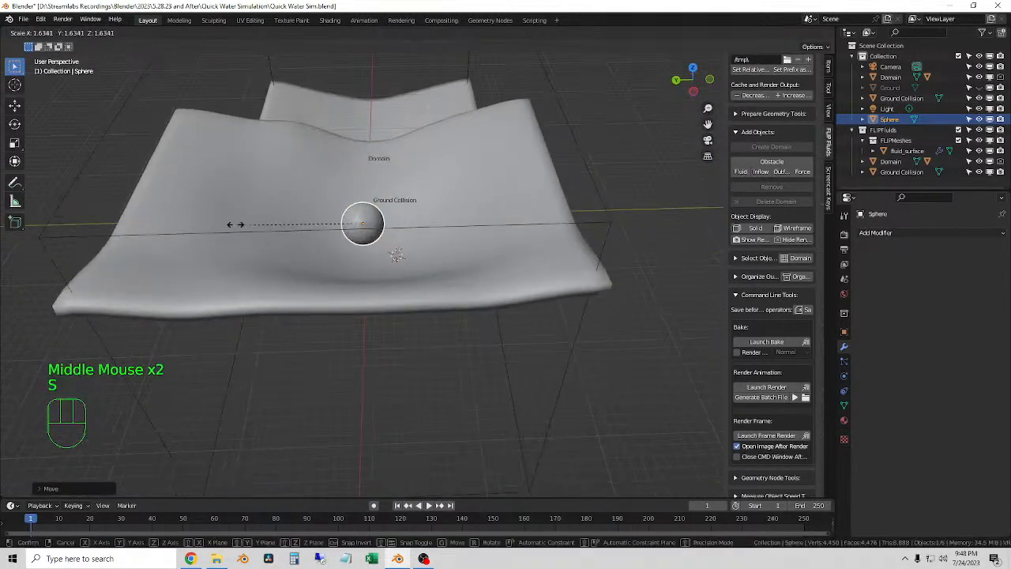
{"action": "left_click", "coordinate": [190, 217]}
{"action": "middle_click_drag", "start_coordinate": [189, 217], "coordinate": [383, 164]}
{"action": "scroll", "coordinate": [475, 233], "scroll_direction": "up", "scroll_amount": 2}
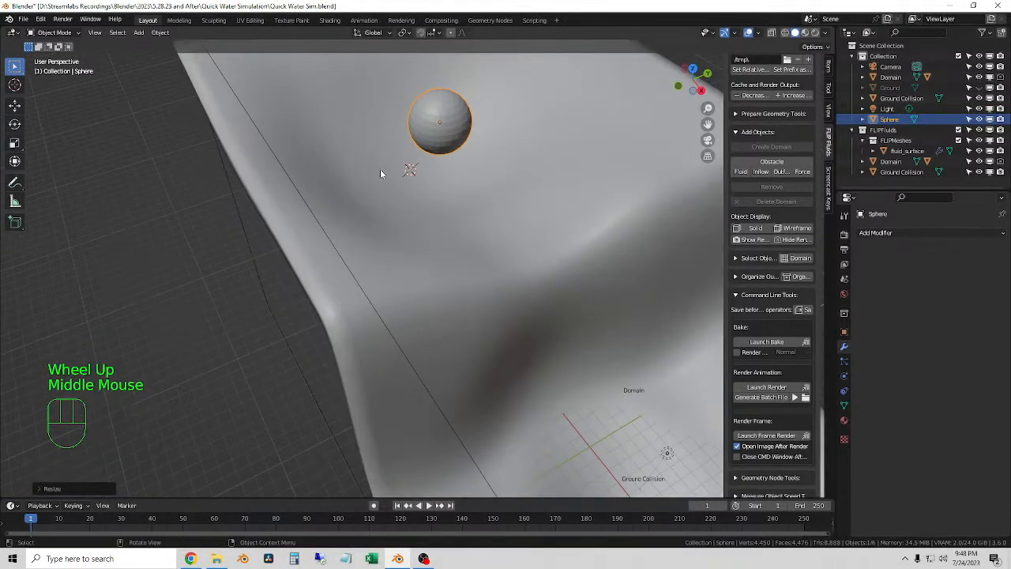
Lock the view to the 3D cursor and reposition the sphere freehand over the upper basin.
{"action": "left_click", "coordinate": [831, 115]}
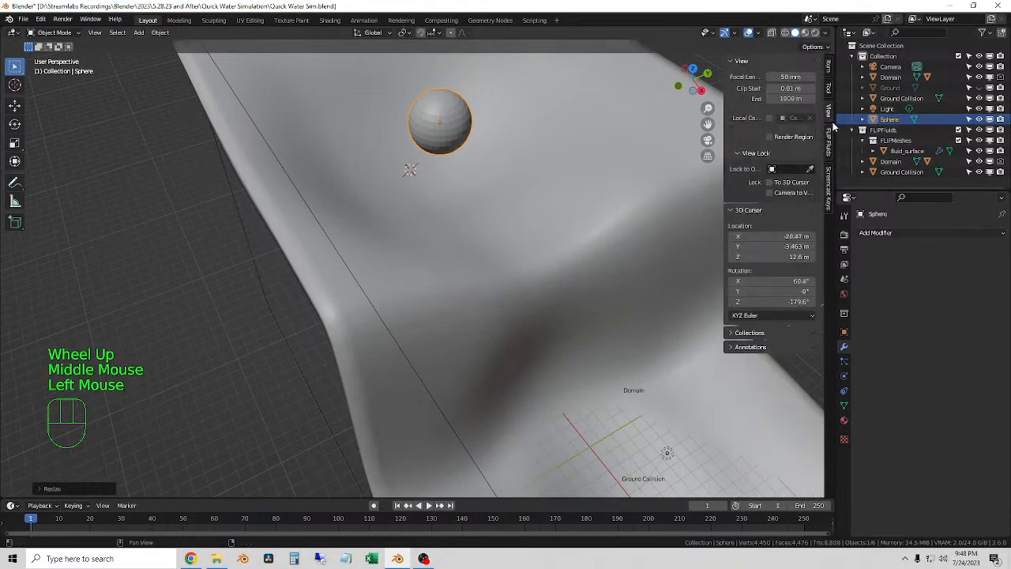
{"action": "left_click", "coordinate": [768, 182]}
{"action": "scroll", "coordinate": [391, 244], "scroll_direction": "up", "scroll_amount": 2}
{"action": "mouse_move", "coordinate": [391, 244]}
{"action": "middle_mouse_down"}
{"action": "mouse_move", "coordinate": [456, 219]}
{"action": "mouse_move", "coordinate": [472, 199]}
{"action": "mouse_move", "coordinate": [447, 151]}
{"action": "mouse_move", "coordinate": [377, 203]}
{"action": "mouse_move", "coordinate": [336, 199]}
{"action": "mouse_move", "coordinate": [486, 208]}
{"action": "mouse_move", "coordinate": [502, 260]}
{"action": "mouse_move", "coordinate": [451, 248]}
{"action": "mouse_move", "coordinate": [461, 260]}
{"action": "mouse_move", "coordinate": [554, 250]}
{"action": "mouse_move", "coordinate": [605, 293]}
{"action": "mouse_move", "coordinate": [478, 265]}
{"action": "mouse_move", "coordinate": [450, 231]}
{"action": "mouse_move", "coordinate": [472, 222]}
{"action": "mouse_move", "coordinate": [427, 252]}
{"action": "mouse_move", "coordinate": [378, 241]}
{"action": "mouse_move", "coordinate": [432, 226]}
{"action": "mouse_move", "coordinate": [407, 244]}
{"action": "mouse_move", "coordinate": [469, 234]}
{"action": "mouse_move", "coordinate": [564, 240]}
{"action": "mouse_move", "coordinate": [541, 327]}
{"action": "mouse_move", "coordinate": [463, 234]}
{"action": "mouse_move", "coordinate": [306, 253]}
{"action": "mouse_move", "coordinate": [511, 211]}
{"action": "middle_mouse_up"}
{"action": "key", "text": "g"}
{"action": "left_click", "coordinate": [467, 241]}
{"action": "scroll", "coordinate": [451, 248], "scroll_direction": "down", "scroll_amount": 2}
{"action": "scroll", "coordinate": [472, 222], "scroll_direction": "down", "scroll_amount": 2}
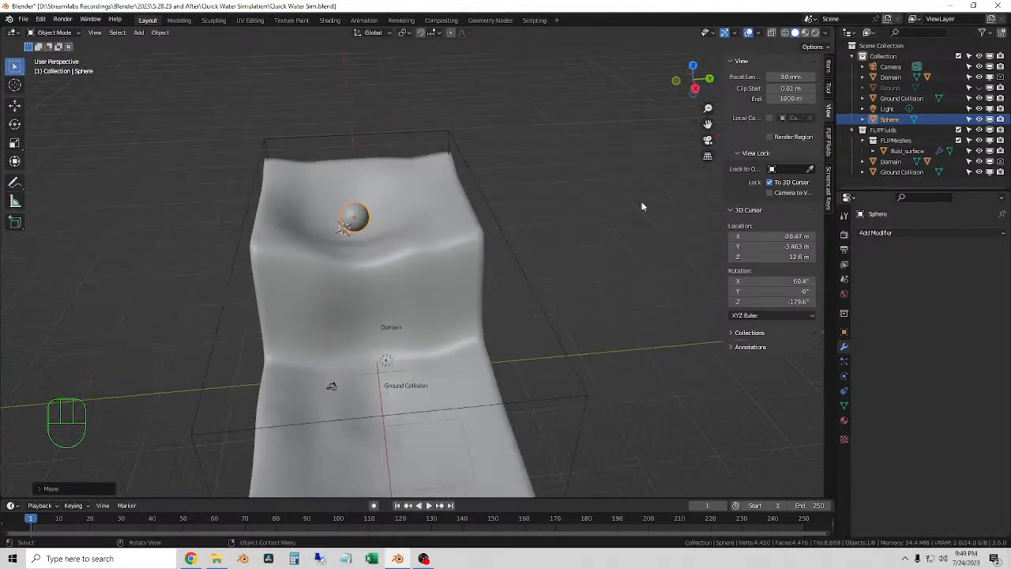
Rename the sphere as Inflow Object.
{"action": "left_click", "coordinate": [829, 138]}
{"action": "left_click", "coordinate": [554, 234]}
{"action": "left_click", "coordinate": [343, 213]}
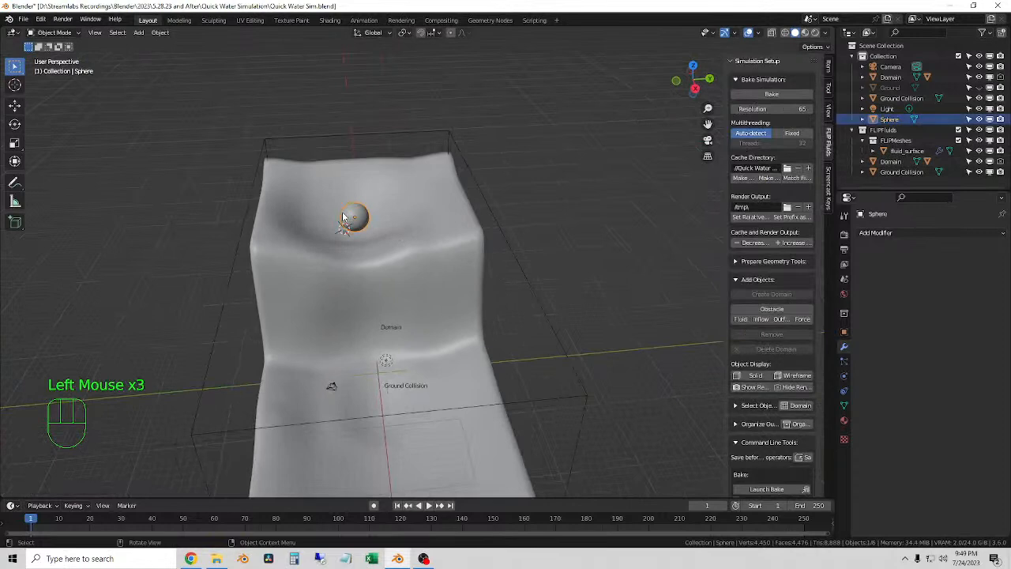
{"action": "left_click", "coordinate": [877, 233]}
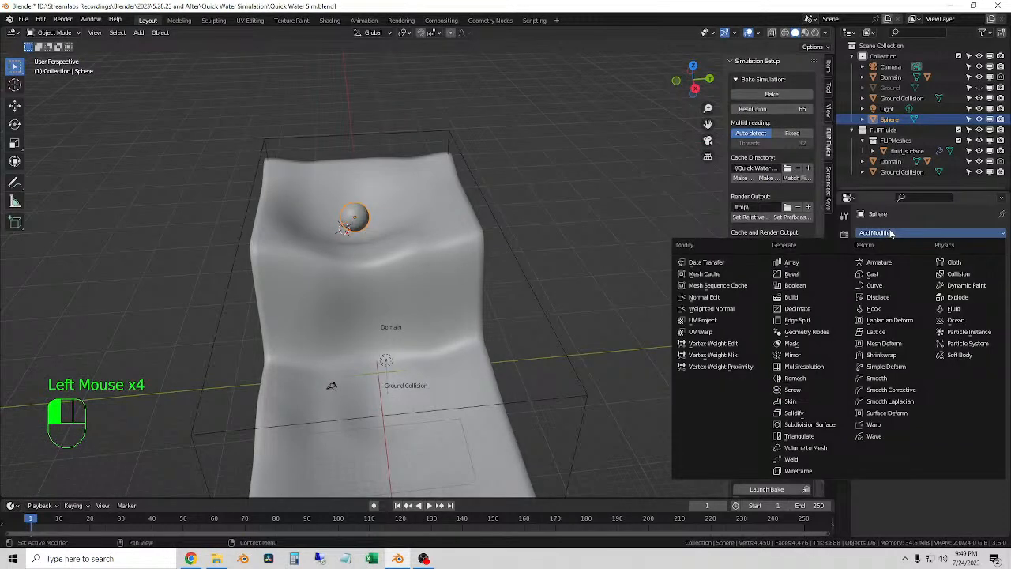
{"action": "key", "text": "Escape"}
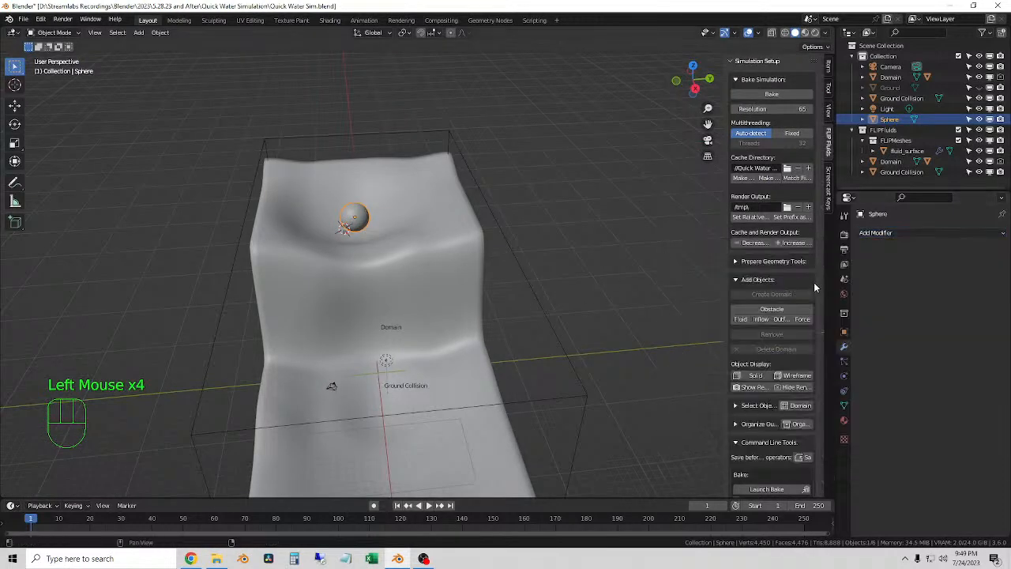
{"action": "left_click", "coordinate": [846, 375]}
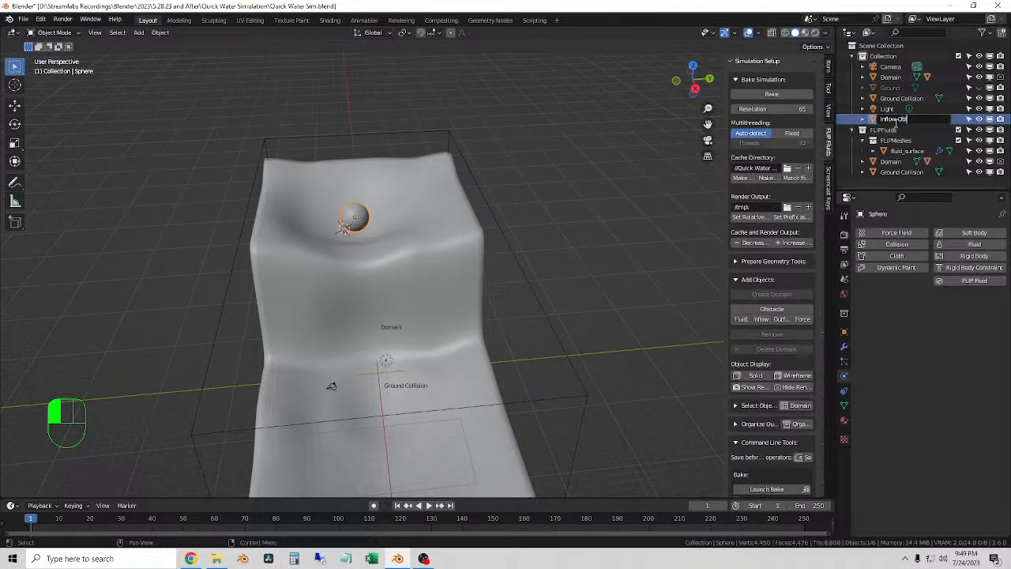
{"action": "left_click", "coordinate": [895, 124]}
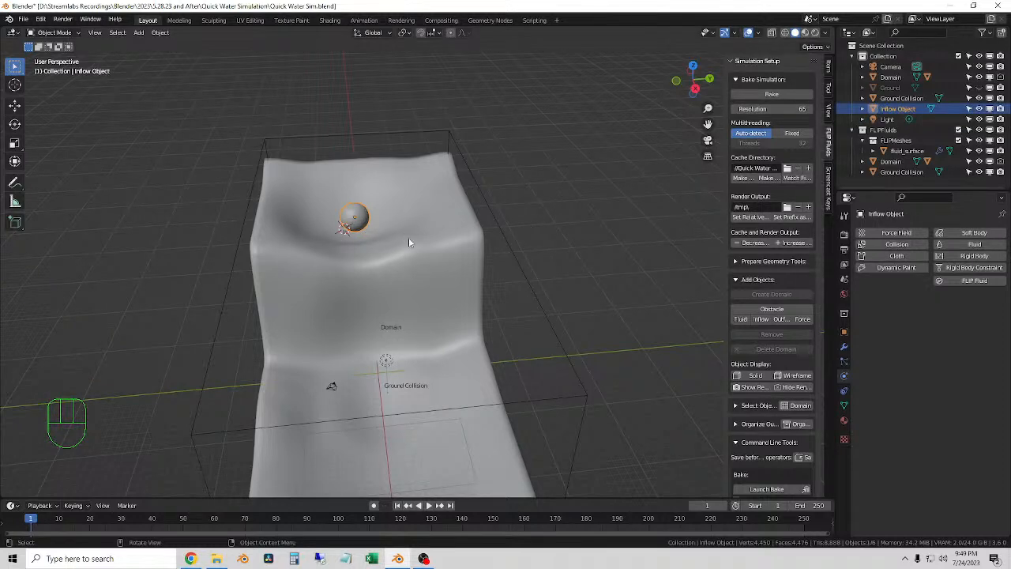
Save the Blender file with the renamed inflow sphere.
{"action": "middle_click_drag", "start_coordinate": [408, 242], "coordinate": [261, 285]}
{"action": "middle_click_drag", "start_coordinate": [504, 293], "coordinate": [529, 291]}
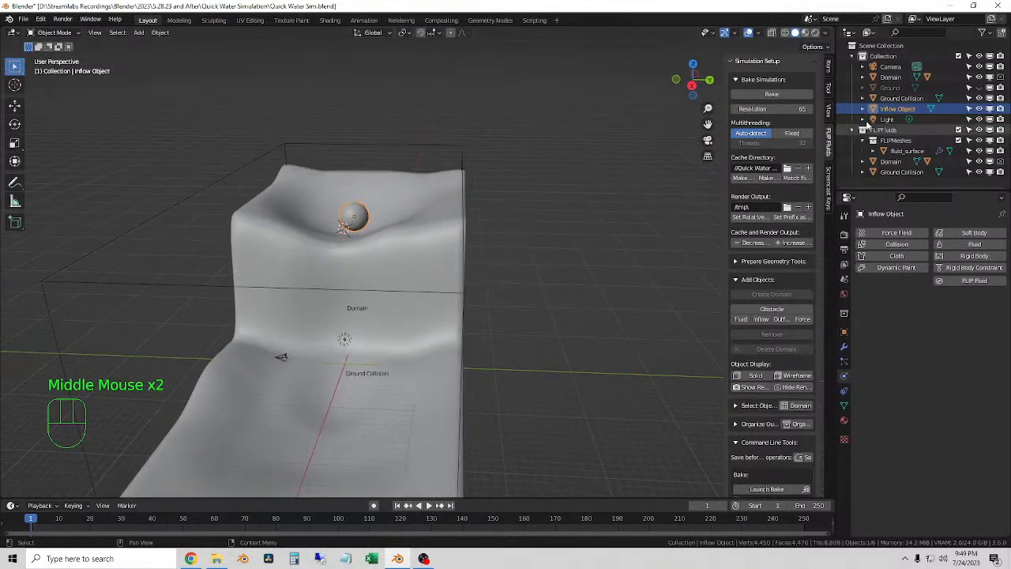
{"action": "left_click", "coordinate": [535, 234]}
{"action": "left_click", "coordinate": [352, 211]}
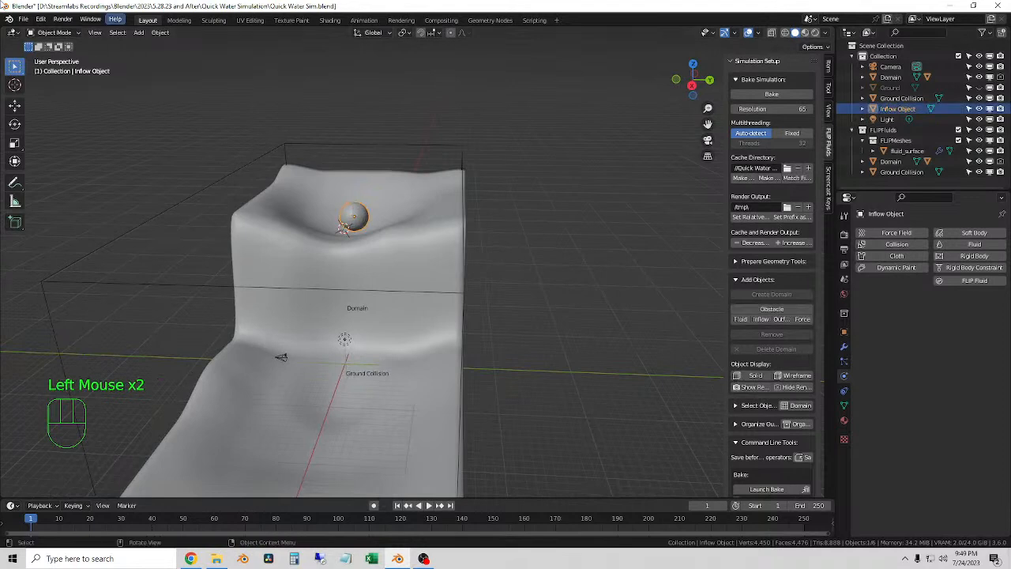
{"action": "left_click", "coordinate": [23, 18]}
{"action": "left_click", "coordinate": [55, 92]}
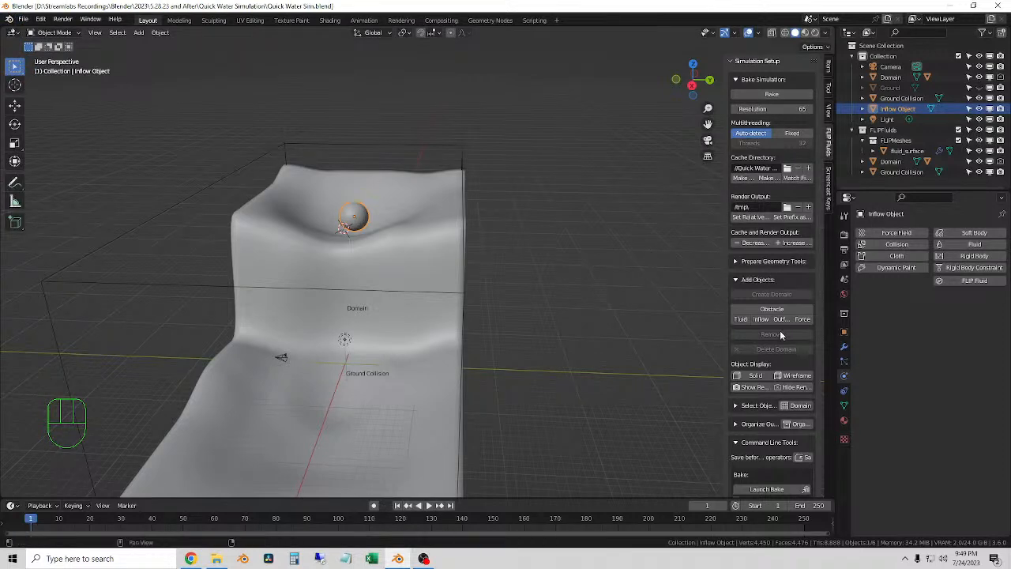
Make the Inflow Object sphere a FLIP Fluids inflow and deselect it.
{"action": "left_click", "coordinate": [759, 319]}
{"action": "left_click", "coordinate": [760, 319]}
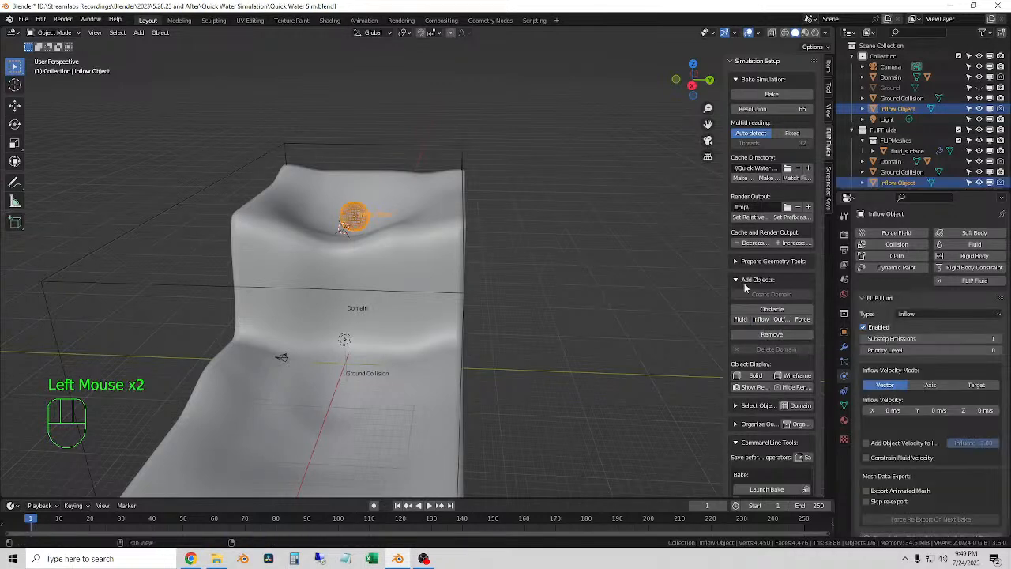
{"action": "left_click", "coordinate": [528, 251]}
{"action": "scroll", "coordinate": [404, 230], "scroll_direction": "up", "scroll_amount": 2}
{"action": "middle_click_drag", "start_coordinate": [404, 230], "coordinate": [498, 253]}
{"action": "scroll", "coordinate": [459, 223], "scroll_direction": "down", "scroll_amount": 2}
{"action": "scroll", "coordinate": [503, 244], "scroll_direction": "up", "scroll_amount": 1}
{"action": "scroll", "coordinate": [497, 253], "scroll_direction": "down", "scroll_amount": 1}
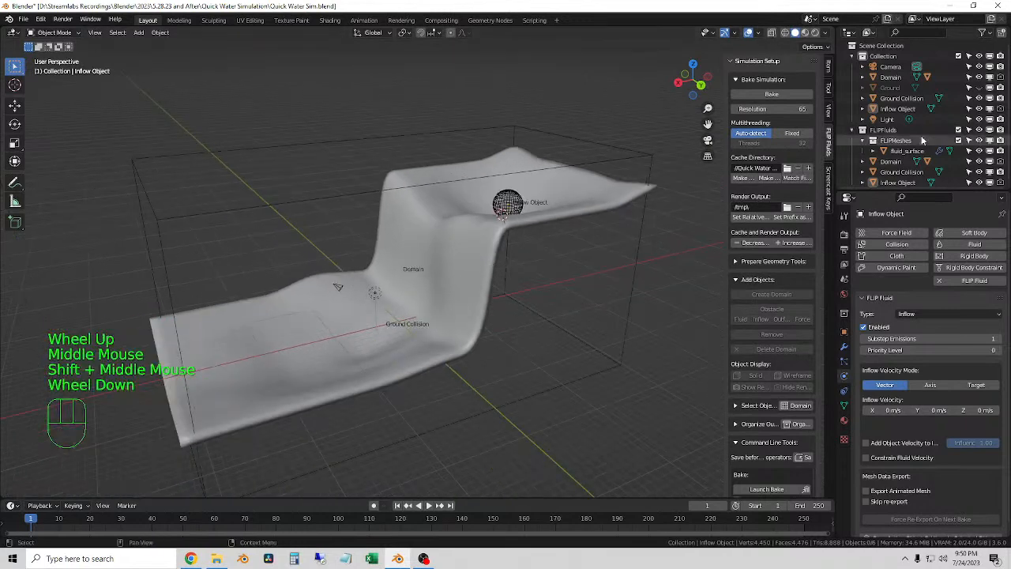
Enlarge the outliner to fit its whole object list and save the file.
{"action": "left_click_drag", "start_coordinate": [874, 192], "coordinate": [876, 221]}
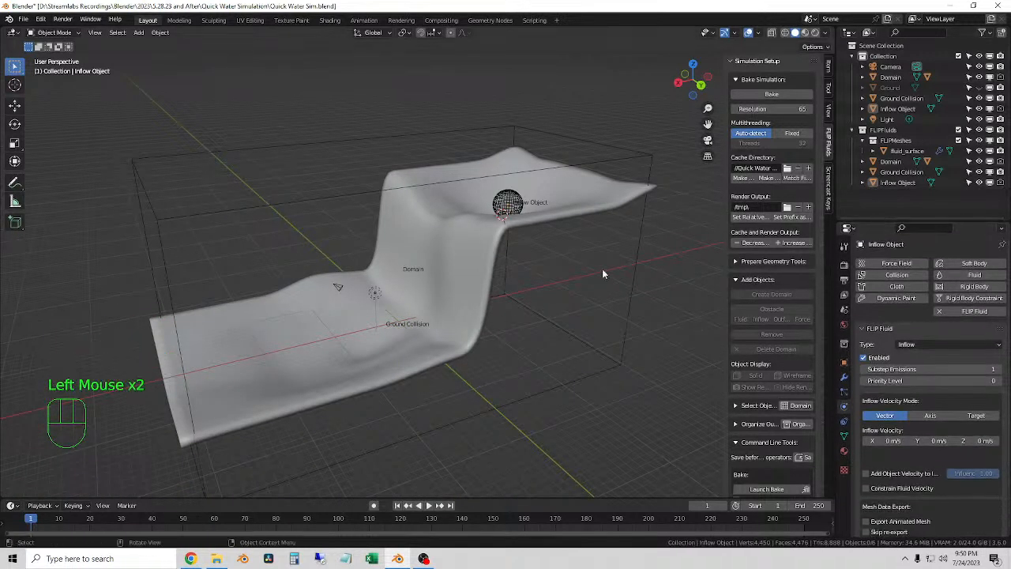
{"action": "left_click", "coordinate": [339, 323]}
{"action": "middle_click_drag", "start_coordinate": [339, 324], "coordinate": [314, 330]}
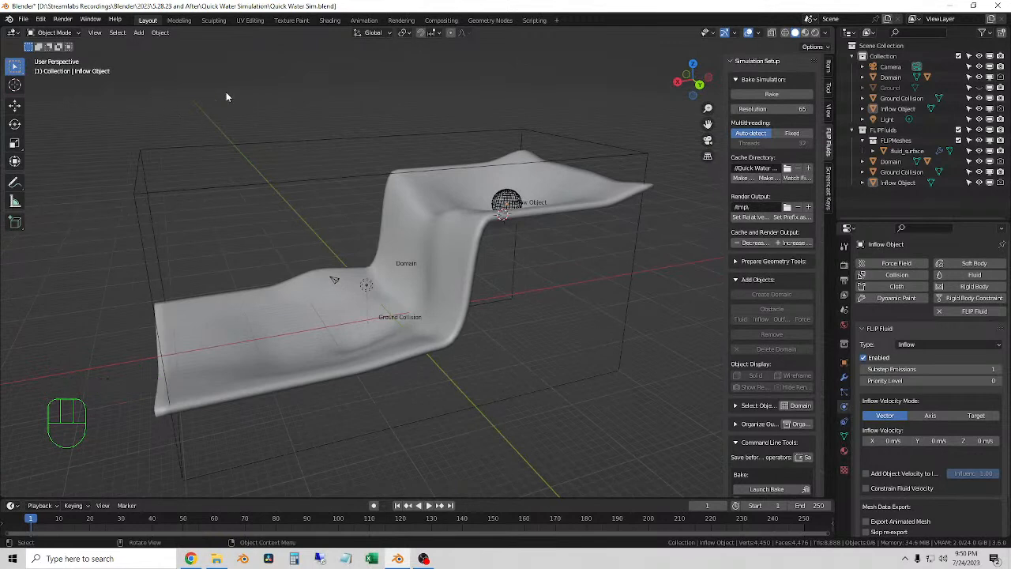
{"action": "key", "text": "ctrl+s"}
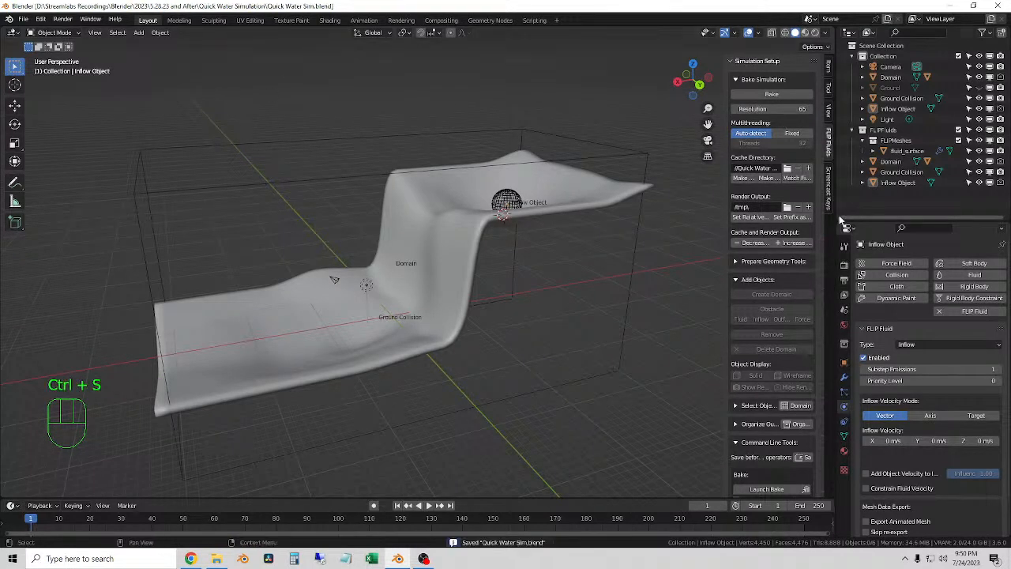
Review the inflow sphere's velocity settings and bake the FLIP Fluids simulation.
{"action": "scroll", "coordinate": [950, 387], "scroll_direction": "down", "scroll_amount": 2}
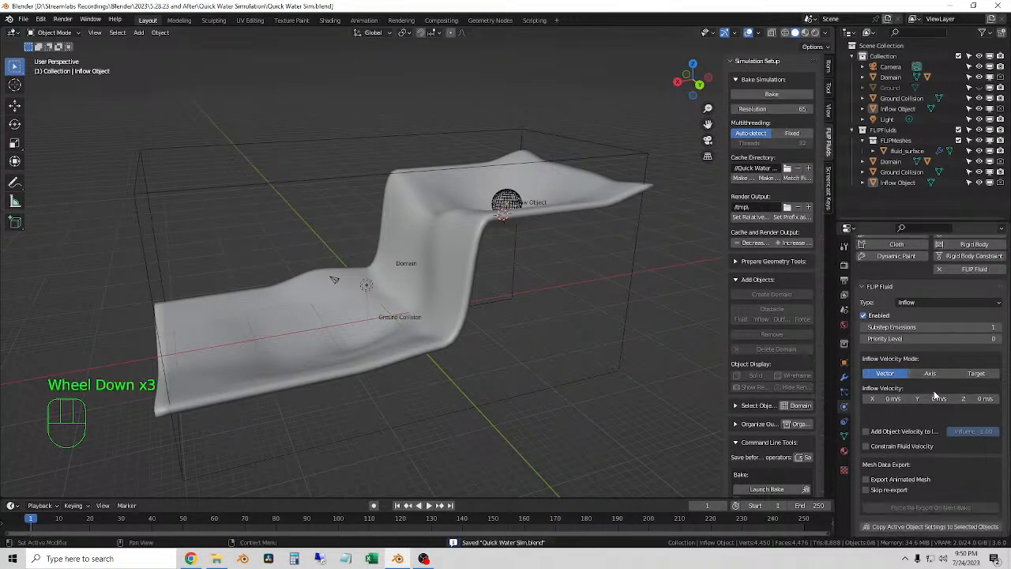
{"action": "scroll", "coordinate": [891, 391], "scroll_direction": "up", "scroll_amount": 3}
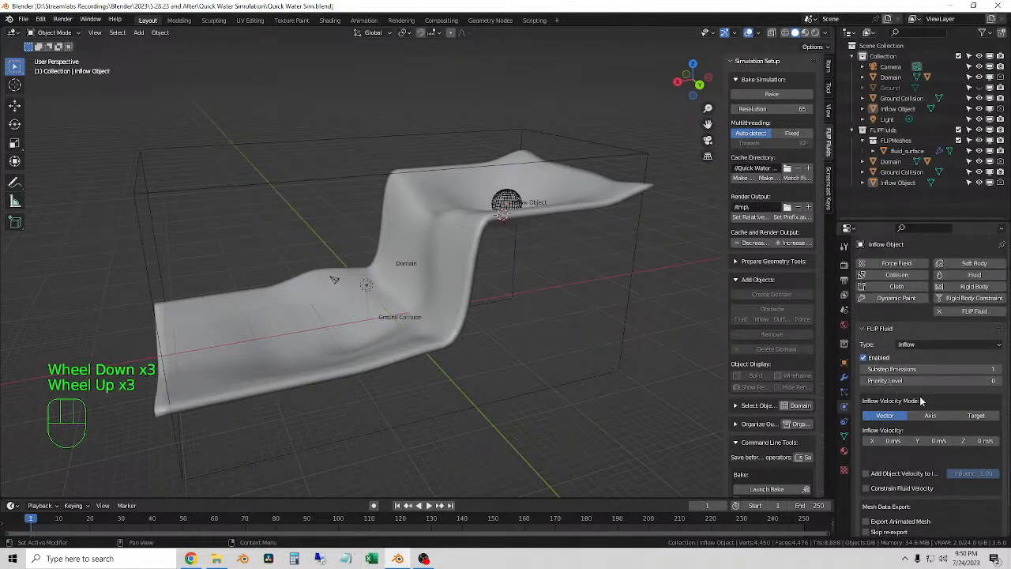
{"action": "left_click", "coordinate": [767, 96]}
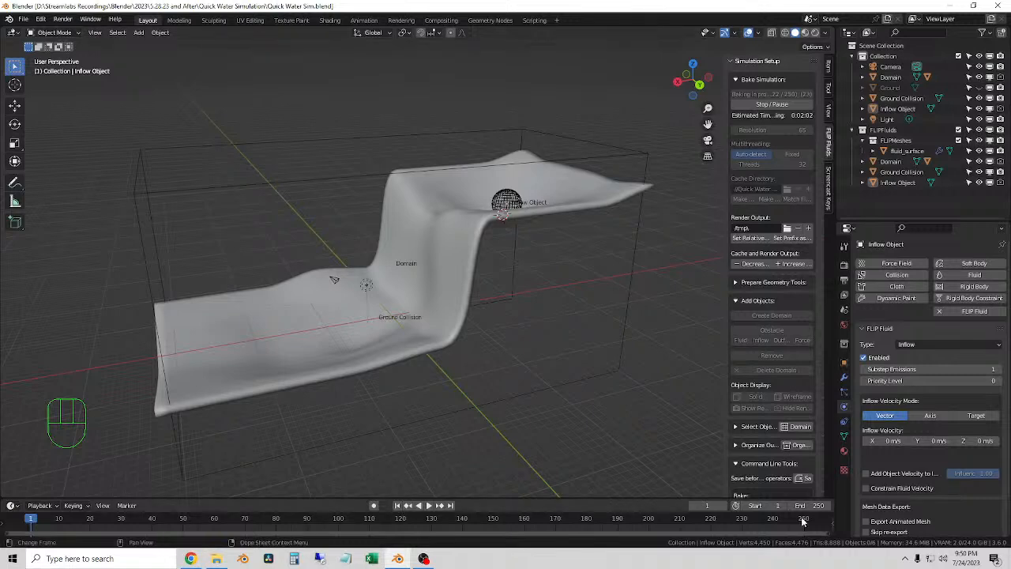
{"action": "left_click", "coordinate": [730, 507]}
{"action": "left_click", "coordinate": [730, 508]}
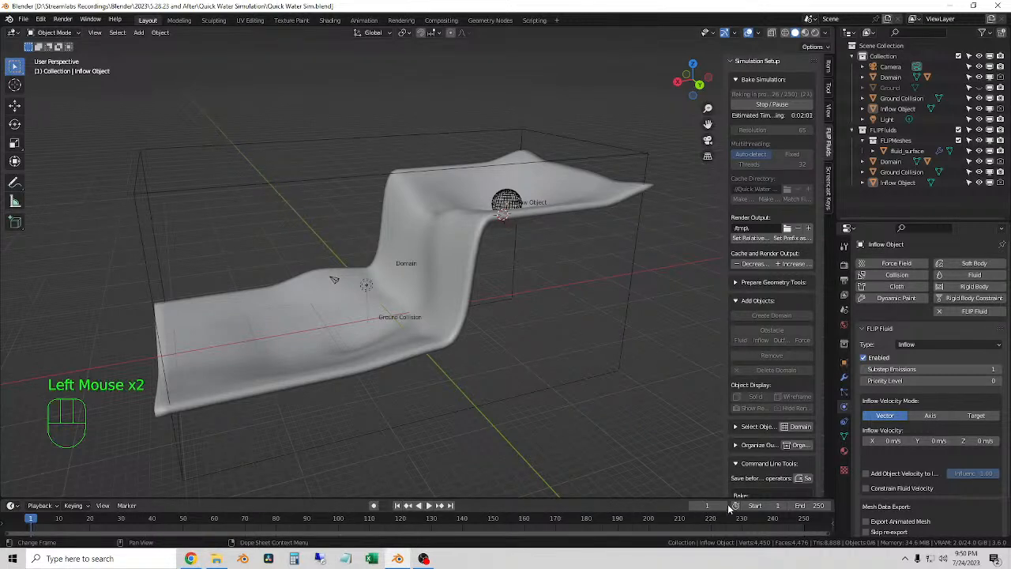
Examine the fluid_surface, Domain and Inflow Object entries and their FLIP Fluid settings while the simulation bakes.
{"action": "scroll", "coordinate": [392, 227], "scroll_direction": "up", "scroll_amount": 2}
{"action": "middle_click_drag", "start_coordinate": [392, 227], "coordinate": [682, 219]}
{"action": "scroll", "coordinate": [908, 171], "scroll_direction": "down", "scroll_amount": 1}
{"action": "left_click", "coordinate": [905, 151]}
{"action": "left_click", "coordinate": [905, 151]}
{"action": "left_click", "coordinate": [875, 151]}
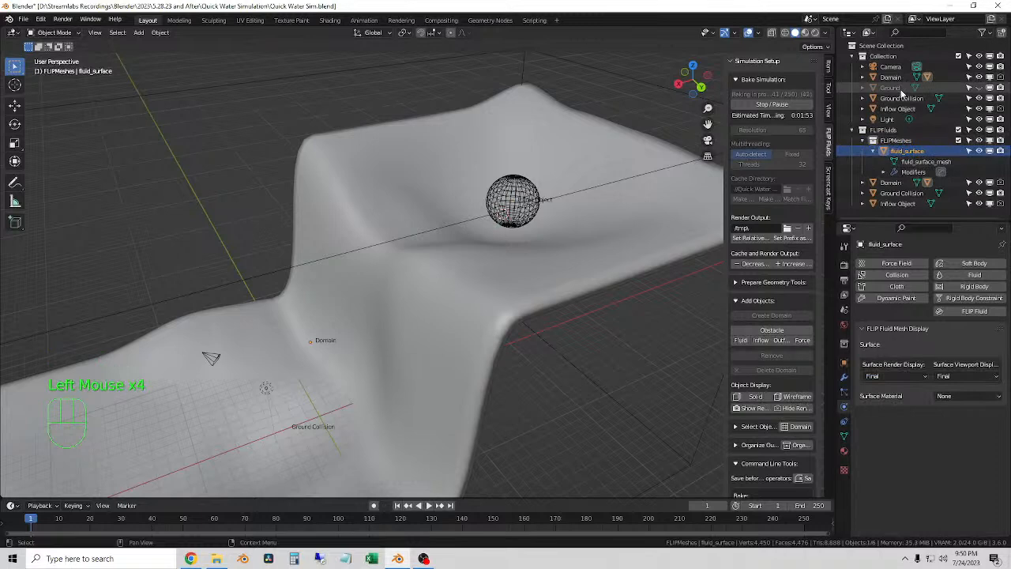
{"action": "left_click", "coordinate": [375, 76]}
{"action": "scroll", "coordinate": [474, 198], "scroll_direction": "down", "scroll_amount": 2}
{"action": "middle_click_drag", "start_coordinate": [553, 285], "coordinate": [531, 261], "text": "shift"}
{"action": "scroll", "coordinate": [541, 198], "scroll_direction": "up", "scroll_amount": 1}
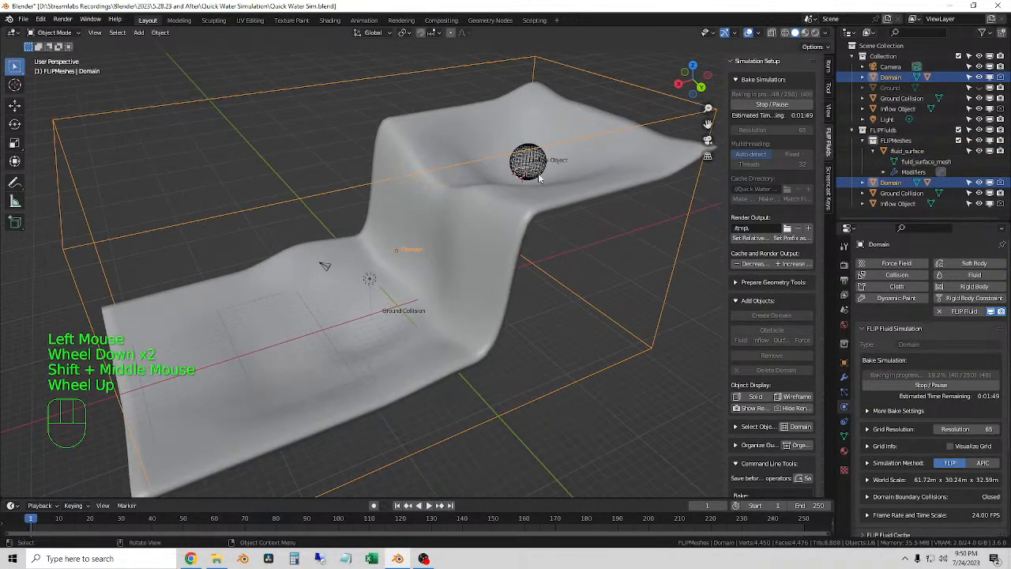
{"action": "left_click", "coordinate": [528, 165]}
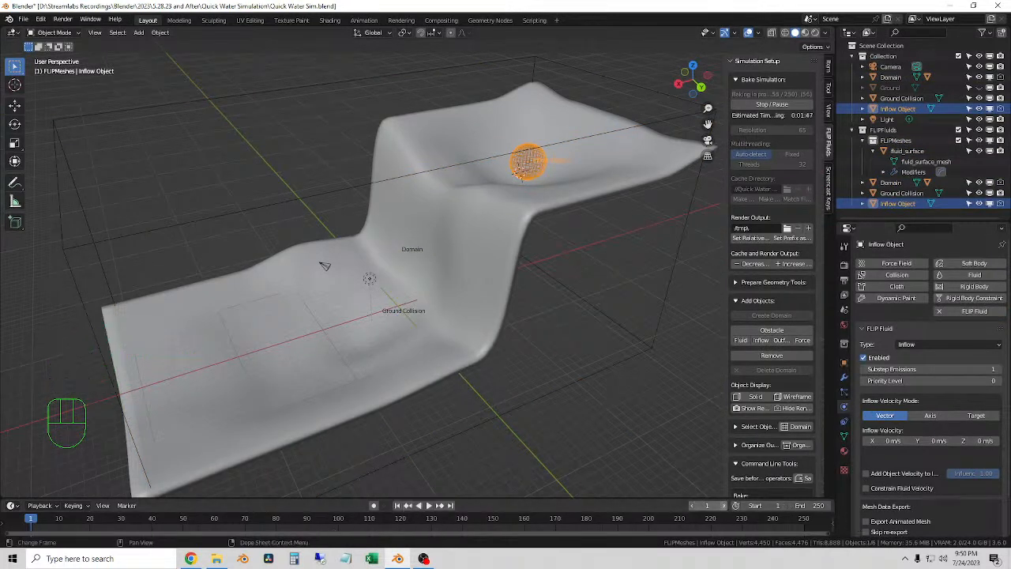
Scrub the timeline to frame 57 and examine how the baked fluid behaves around the upper basin.
{"action": "left_click", "coordinate": [727, 507]}
{"action": "left_click", "coordinate": [726, 507]}
{"action": "left_click", "coordinate": [725, 506]}
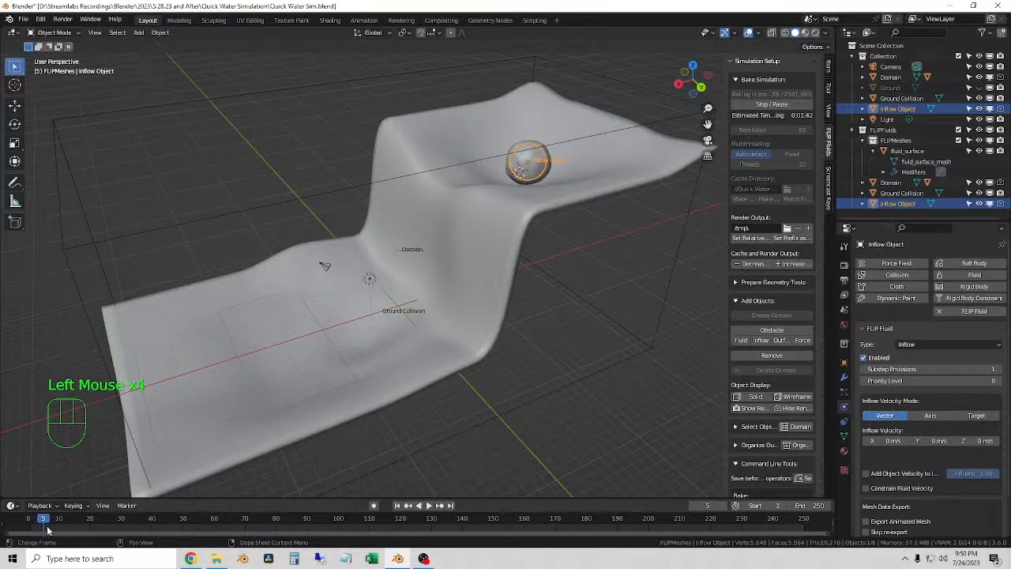
{"action": "left_click_drag", "start_coordinate": [46, 521], "coordinate": [185, 528]}
{"action": "middle_click_drag", "start_coordinate": [663, 316], "coordinate": [545, 297]}
{"action": "scroll", "coordinate": [545, 297], "scroll_direction": "up", "scroll_amount": 2}
{"action": "middle_click_drag", "start_coordinate": [474, 332], "coordinate": [188, 430]}
{"action": "mouse_move", "coordinate": [193, 521]}
{"action": "left_mouse_down"}
{"action": "mouse_move", "coordinate": [339, 523]}
{"action": "mouse_move", "coordinate": [151, 521]}
{"action": "mouse_move", "coordinate": [283, 522]}
{"action": "mouse_move", "coordinate": [122, 509]}
{"action": "mouse_move", "coordinate": [222, 510]}
{"action": "mouse_move", "coordinate": [204, 510]}
{"action": "left_mouse_up"}
{"action": "middle_click_drag", "start_coordinate": [452, 244], "coordinate": [466, 284]}
Select Ground Collision, stop the running bake and reset the simulation.
{"action": "left_click", "coordinate": [506, 181]}
{"action": "left_click", "coordinate": [557, 156]}
{"action": "left_click", "coordinate": [782, 109]}
{"action": "left_click", "coordinate": [801, 94]}
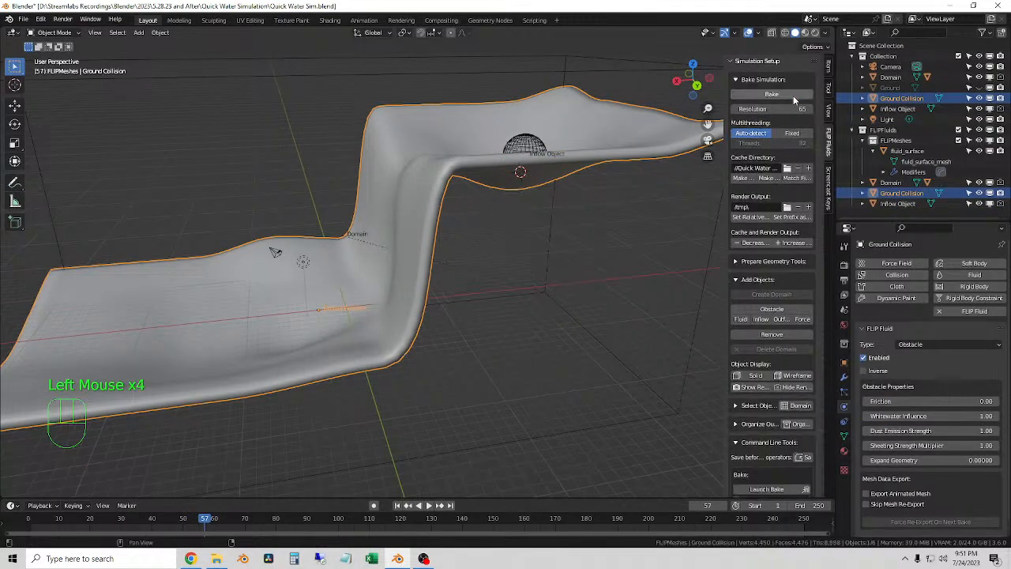
Reposition the inflow sphere freehand above the terrain's upper basin.
{"action": "left_click", "coordinate": [531, 146]}
{"action": "mouse_move", "coordinate": [531, 146]}
{"action": "middle_mouse_down"}
{"action": "mouse_move", "coordinate": [645, 169]}
{"action": "mouse_move", "coordinate": [641, 149]}
{"action": "mouse_move", "coordinate": [545, 158]}
{"action": "mouse_move", "coordinate": [490, 192]}
{"action": "mouse_move", "coordinate": [576, 150]}
{"action": "mouse_move", "coordinate": [535, 150]}
{"action": "mouse_move", "coordinate": [545, 138]}
{"action": "middle_mouse_up"}
{"action": "scroll", "coordinate": [545, 158], "scroll_direction": "up", "scroll_amount": 2}
{"action": "key", "text": "g"}
{"action": "middle_click", "coordinate": [537, 175]}
{"action": "left_click", "coordinate": [538, 173]}
{"action": "scroll", "coordinate": [623, 150], "scroll_direction": "down", "scroll_amount": 2}
{"action": "key", "text": "g"}
{"action": "left_click", "coordinate": [561, 122]}
Bake the simulation with the moved sphere and check the fluid against Ground Collision at frame 38.
{"action": "left_click", "coordinate": [772, 94]}
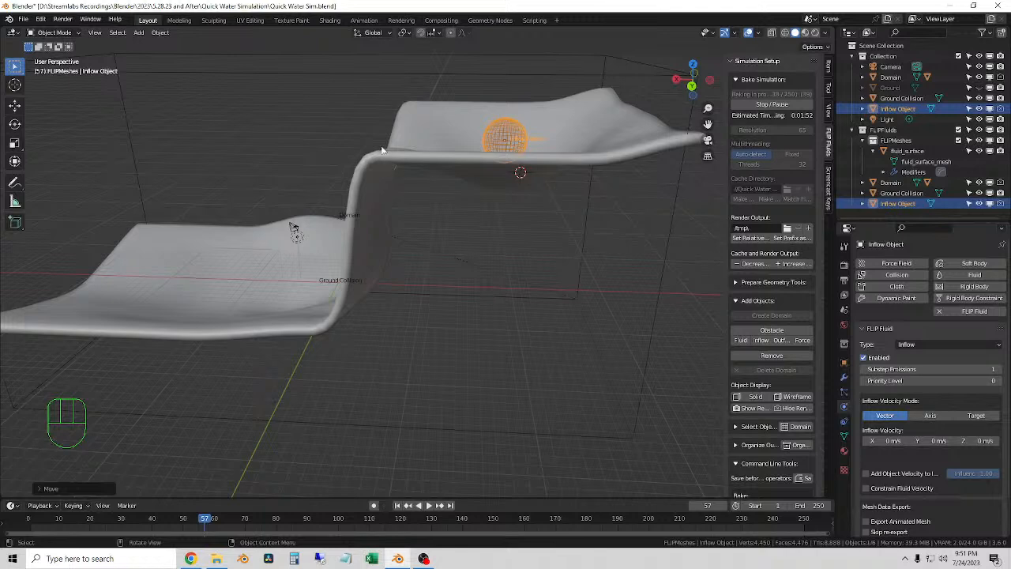
{"action": "left_click_drag", "start_coordinate": [190, 523], "coordinate": [145, 533]}
{"action": "scroll", "coordinate": [463, 404], "scroll_direction": "up", "scroll_amount": 2}
{"action": "middle_click_drag", "start_coordinate": [463, 405], "coordinate": [388, 344]}
{"action": "scroll", "coordinate": [410, 317], "scroll_direction": "down", "scroll_amount": 3}
{"action": "left_click", "coordinate": [460, 169]}
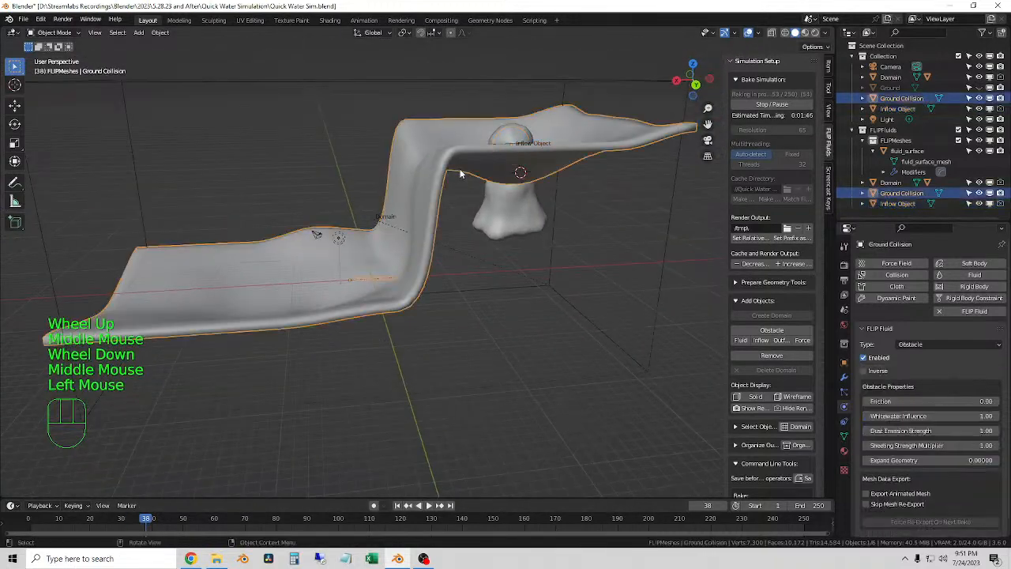
{"action": "middle_click_drag", "start_coordinate": [470, 198], "coordinate": [578, 283], "text": "shift"}
{"action": "scroll", "coordinate": [935, 410], "scroll_direction": "down", "scroll_amount": 2}
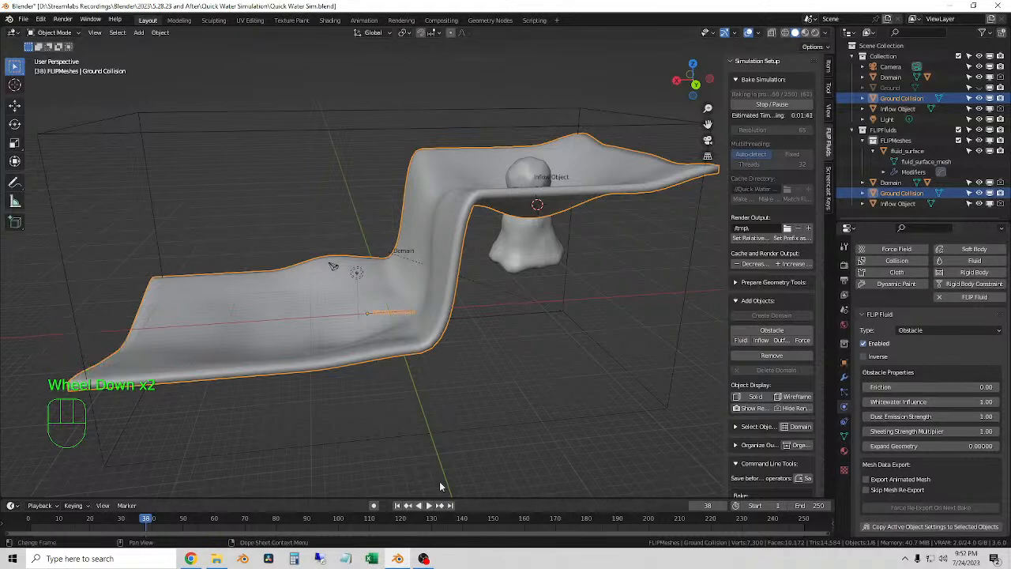
Stop the bake started after moving the sphere and reset the simulation.
{"action": "left_click", "coordinate": [765, 104]}
{"action": "left_click", "coordinate": [790, 95]}
{"action": "left_click", "coordinate": [784, 93]}
Add Collision physics to the Ground Collision terrain.
{"action": "middle_click_drag", "start_coordinate": [690, 194], "coordinate": [547, 170]}
{"action": "left_click", "coordinate": [517, 360]}
{"action": "left_click", "coordinate": [464, 310]}
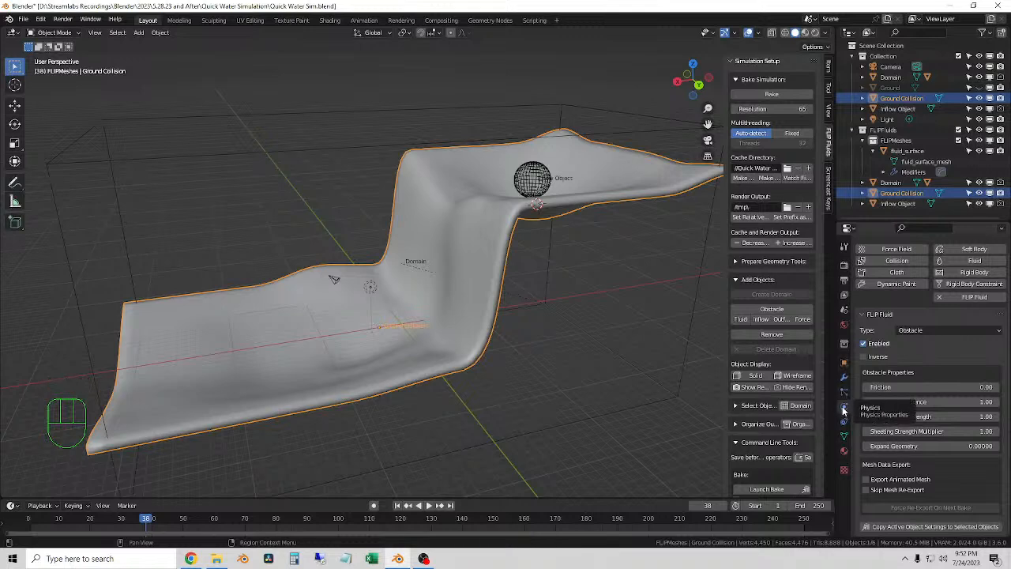
{"action": "scroll", "coordinate": [926, 340], "scroll_direction": "down", "scroll_amount": 2}
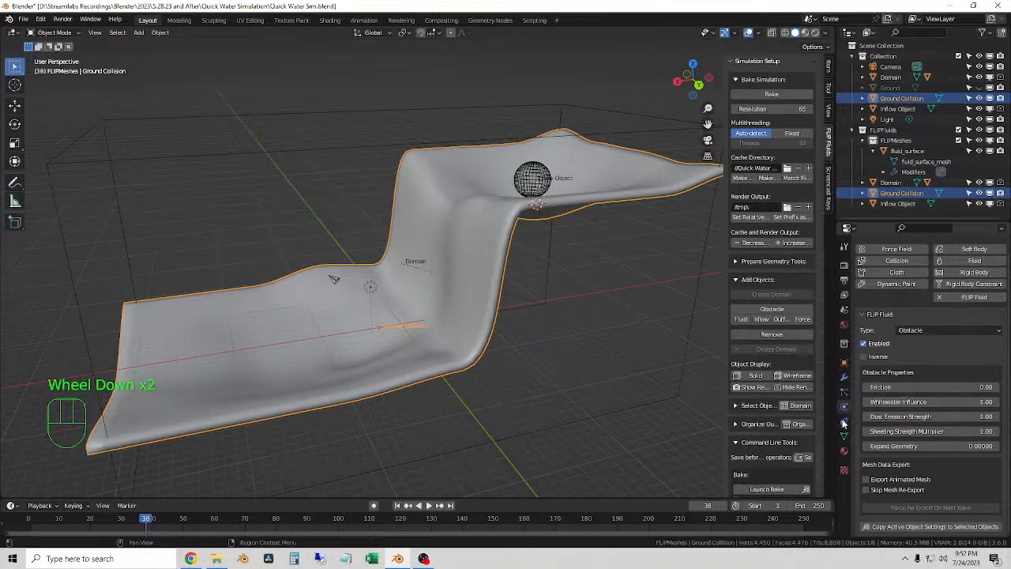
{"action": "left_click", "coordinate": [844, 393]}
{"action": "left_click", "coordinate": [844, 407]}
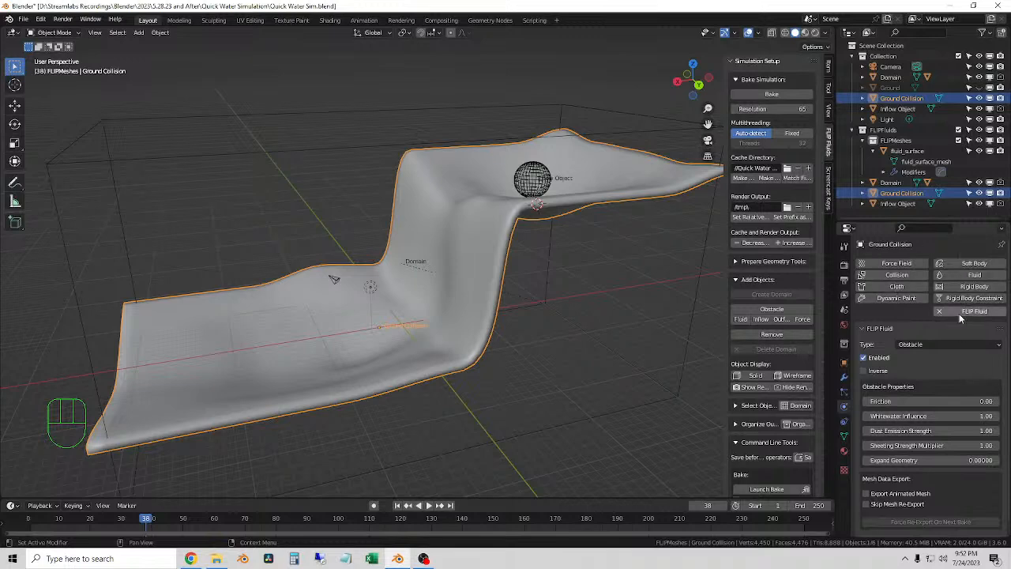
{"action": "left_click", "coordinate": [895, 275]}
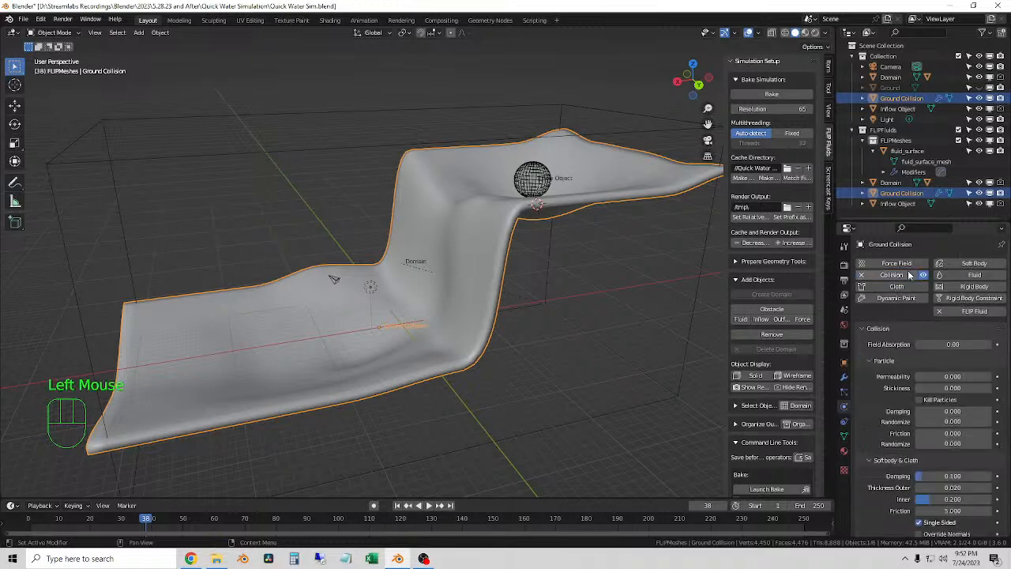
Review the terrain's Collision settings and collapse its Collision and FLIP Fluid sections.
{"action": "scroll", "coordinate": [908, 371], "scroll_direction": "down", "scroll_amount": 2}
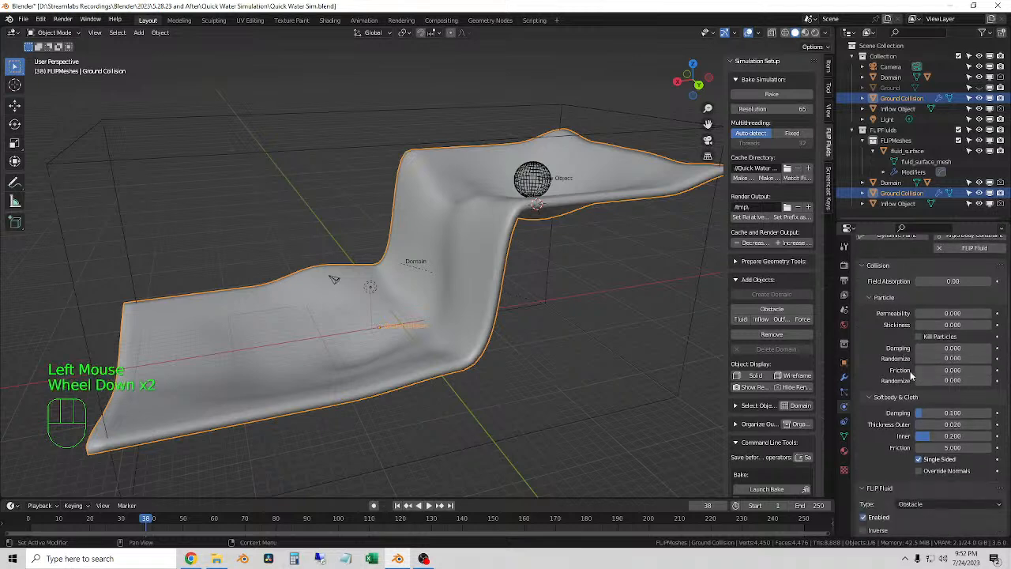
{"action": "scroll", "coordinate": [890, 418], "scroll_direction": "down", "scroll_amount": 2}
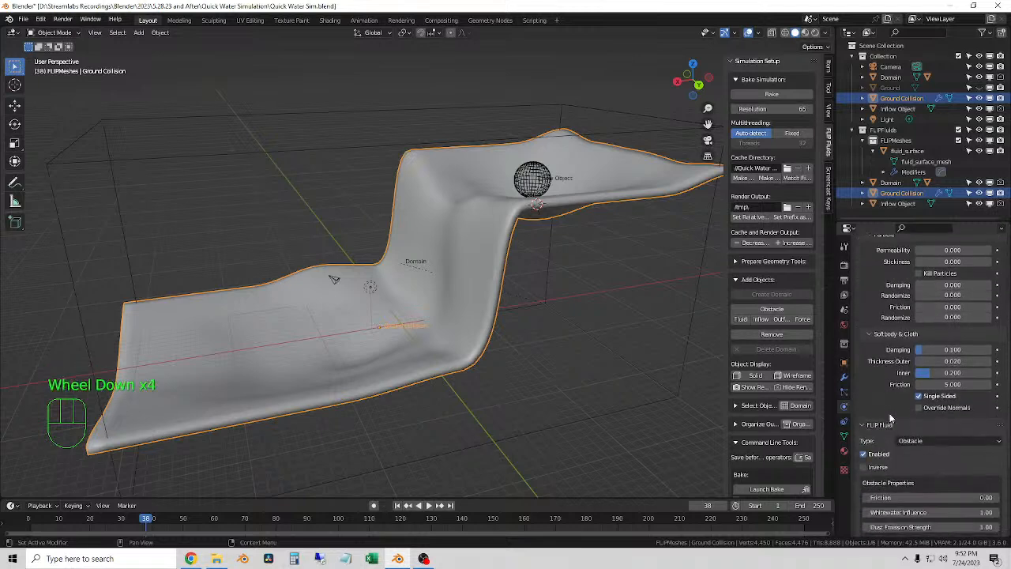
{"action": "scroll", "coordinate": [908, 417], "scroll_direction": "up", "scroll_amount": 2}
{"action": "left_click", "coordinate": [861, 309]}
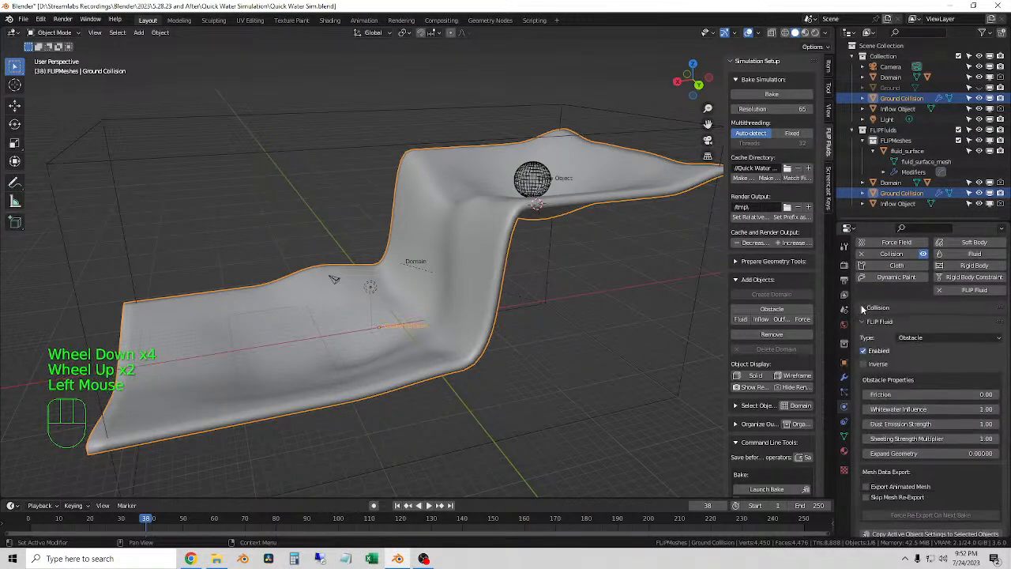
{"action": "left_click", "coordinate": [869, 342]}
Bake the simulation with the terrain's Collision physics and inspect the fluid beneath the upper basin at frame 19.
{"action": "left_click", "coordinate": [781, 95]}
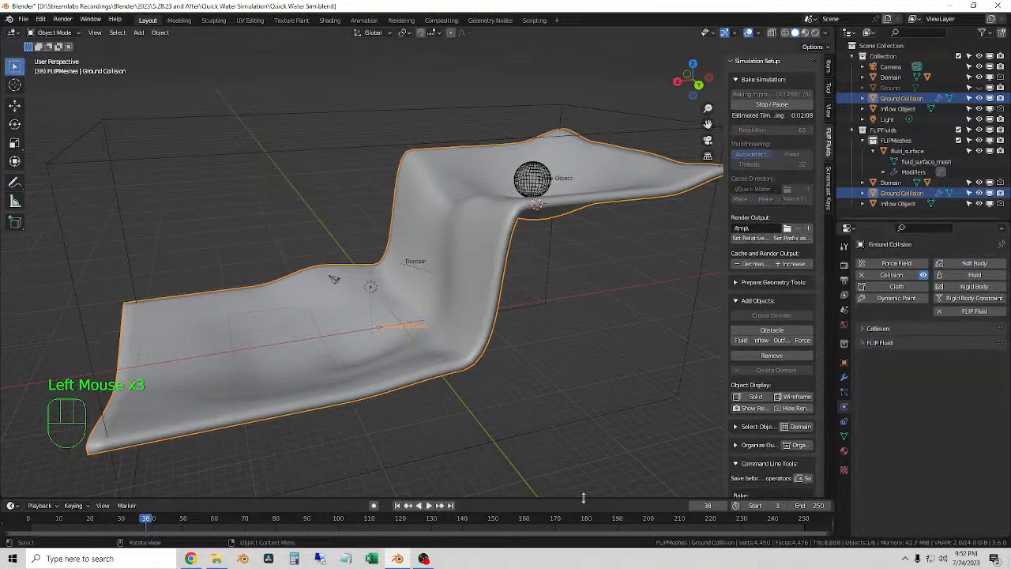
{"action": "left_click", "coordinate": [398, 505]}
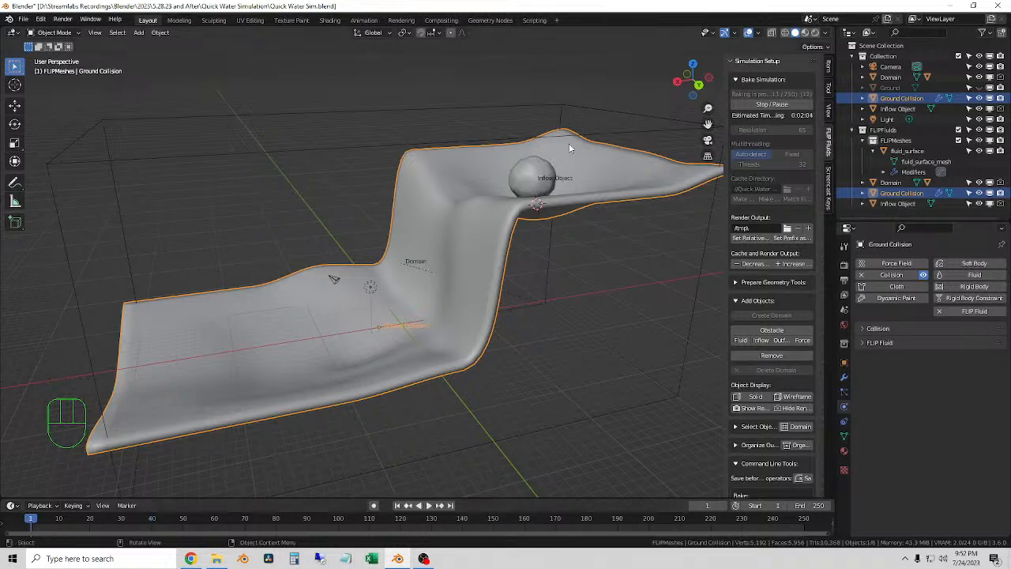
{"action": "scroll", "coordinate": [579, 161], "scroll_direction": "up", "scroll_amount": 2}
{"action": "left_click_drag", "start_coordinate": [18, 519], "coordinate": [87, 527]}
{"action": "middle_click_drag", "start_coordinate": [551, 316], "coordinate": [488, 314]}
{"action": "scroll", "coordinate": [516, 302], "scroll_direction": "up", "scroll_amount": 3}
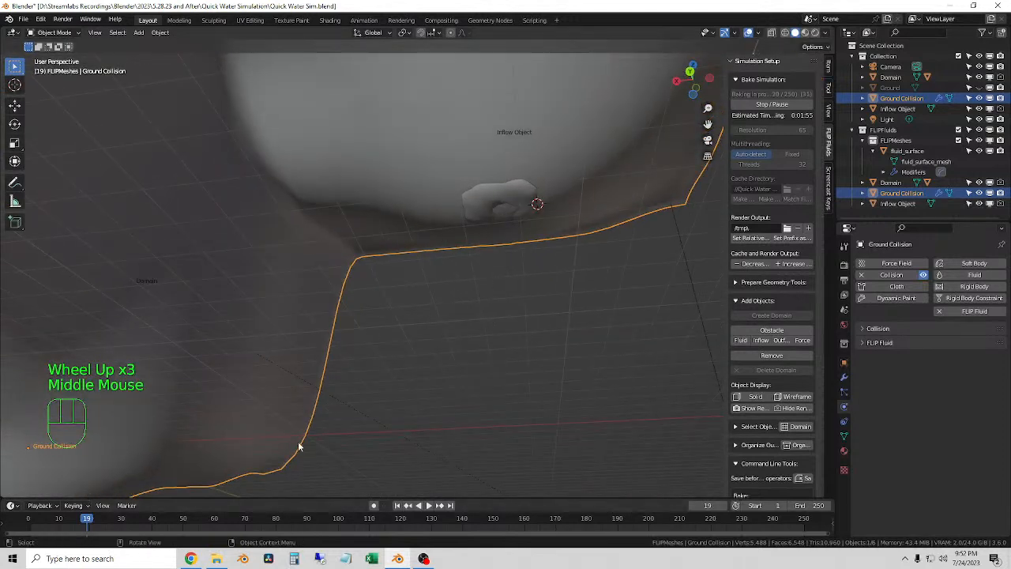
Scrub back to frame 16 and examine the fluid surface around the inflow sphere from above.
{"action": "mouse_move", "coordinate": [86, 519]}
{"action": "left_mouse_down"}
{"action": "mouse_move", "coordinate": [109, 527]}
{"action": "mouse_move", "coordinate": [78, 525]}
{"action": "left_mouse_up"}
{"action": "middle_click_drag", "start_coordinate": [554, 312], "coordinate": [522, 353]}
{"action": "scroll", "coordinate": [577, 310], "scroll_direction": "down", "scroll_amount": 2}
{"action": "left_click", "coordinate": [520, 201]}
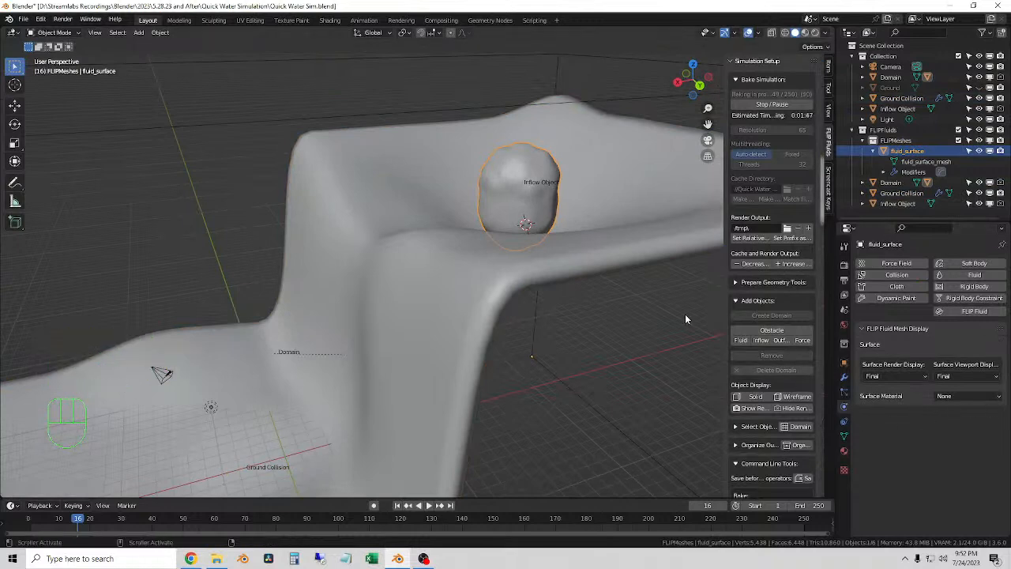
Review the Ground Collision's Collision and FLIP Fluid obstacle settings, including Expand Geometry, collapsing the Particle and Softbody & Cloth sections.
{"action": "left_click", "coordinate": [617, 265]}
{"action": "left_click", "coordinate": [868, 330]}
{"action": "scroll", "coordinate": [894, 377], "scroll_direction": "down", "scroll_amount": 1}
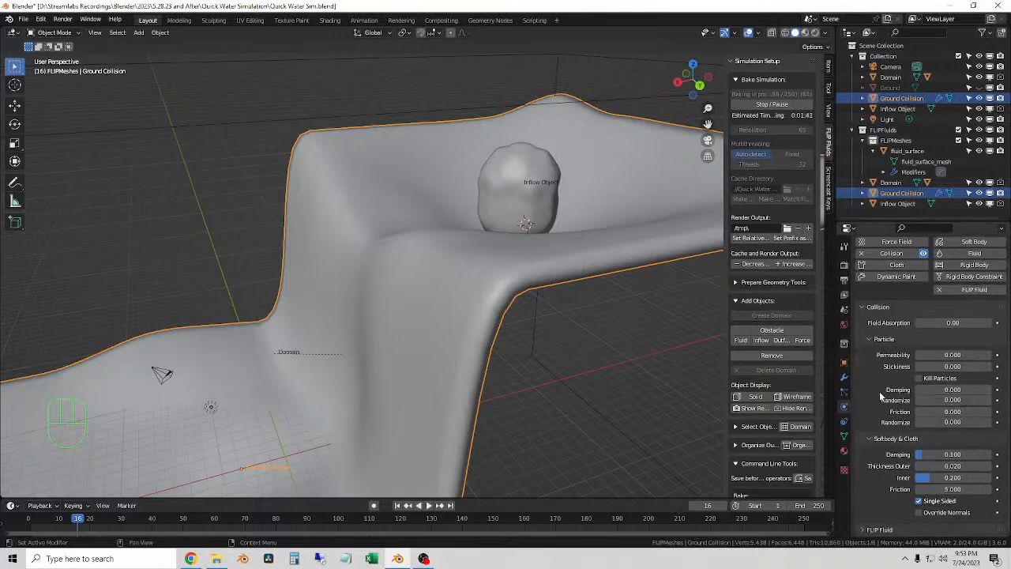
{"action": "left_click", "coordinate": [934, 467]}
{"action": "left_click", "coordinate": [863, 339]}
{"action": "left_click", "coordinate": [875, 374]}
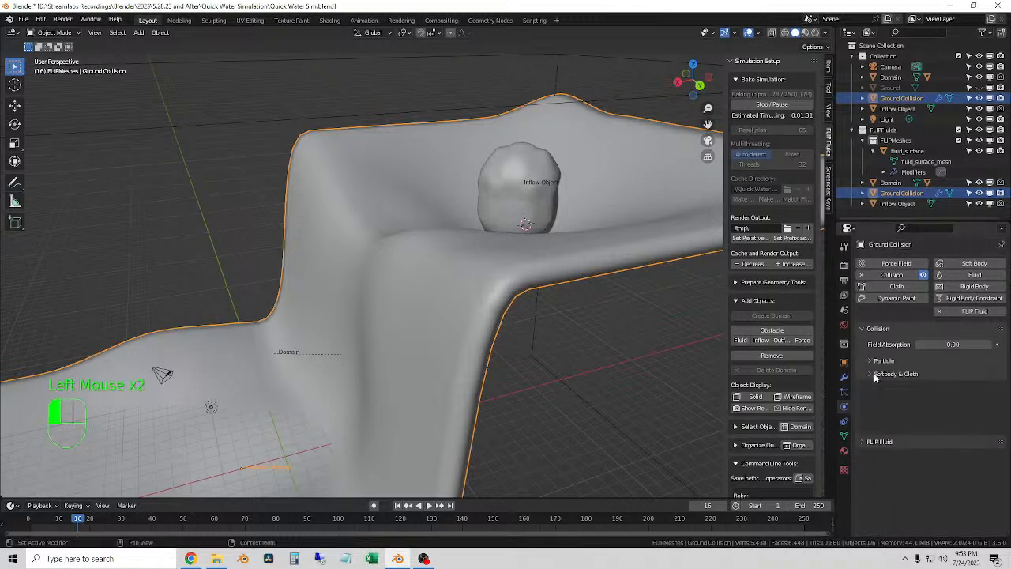
{"action": "left_click", "coordinate": [878, 388]}
{"action": "scroll", "coordinate": [879, 388], "scroll_direction": "down", "scroll_amount": 3}
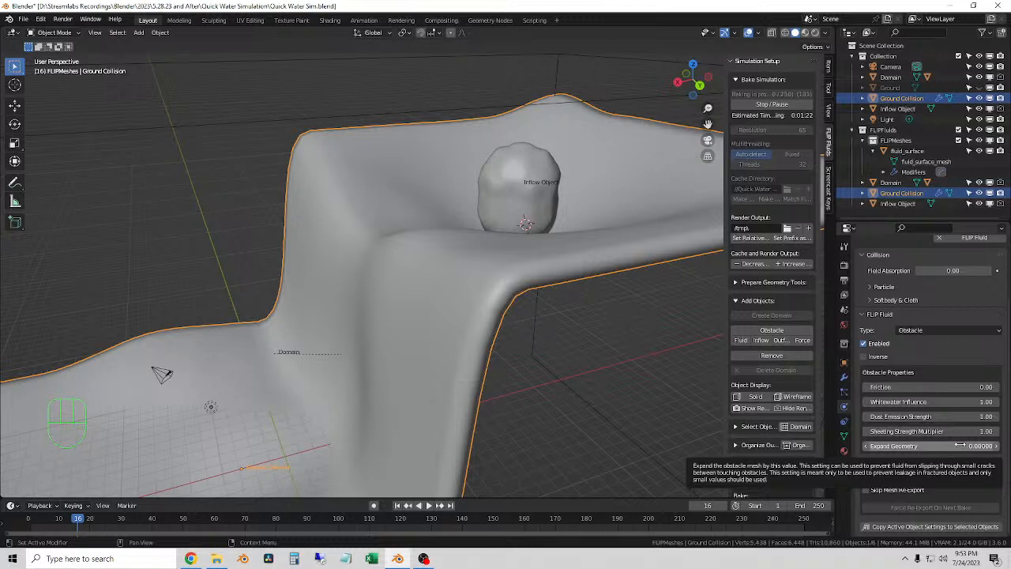
{"action": "left_click", "coordinate": [960, 446]}
{"action": "left_click_drag", "start_coordinate": [960, 446], "coordinate": [956, 445]}
Play the baked simulation from the first frame to frame 48 and inspect the fluid beneath the upper basin.
{"action": "middle_click_drag", "start_coordinate": [650, 311], "coordinate": [633, 312]}
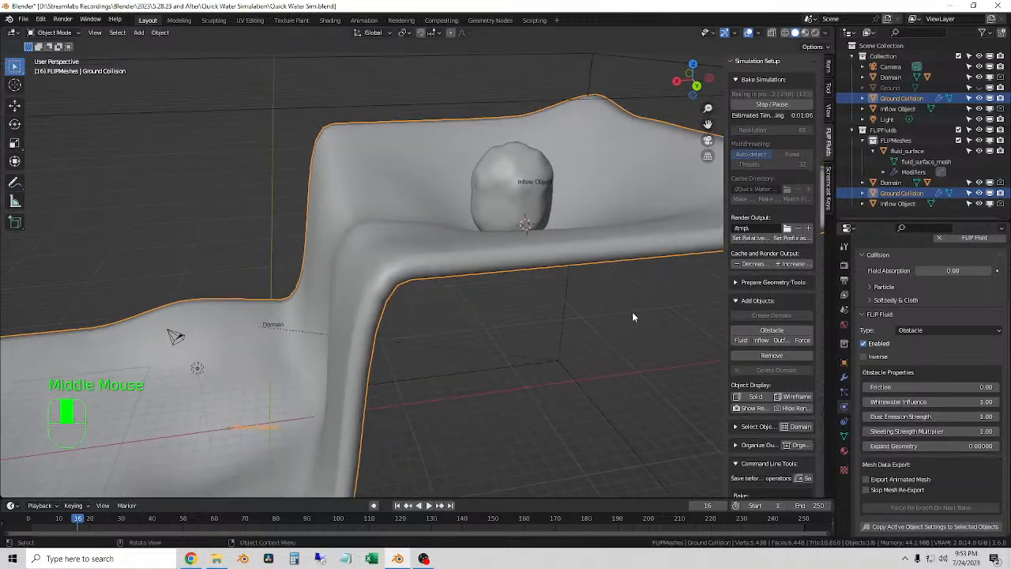
{"action": "left_click", "coordinate": [398, 504]}
{"action": "key", "text": "space"}
{"action": "middle_click_drag", "start_coordinate": [557, 390], "coordinate": [529, 359]}
{"action": "key", "text": "space"}
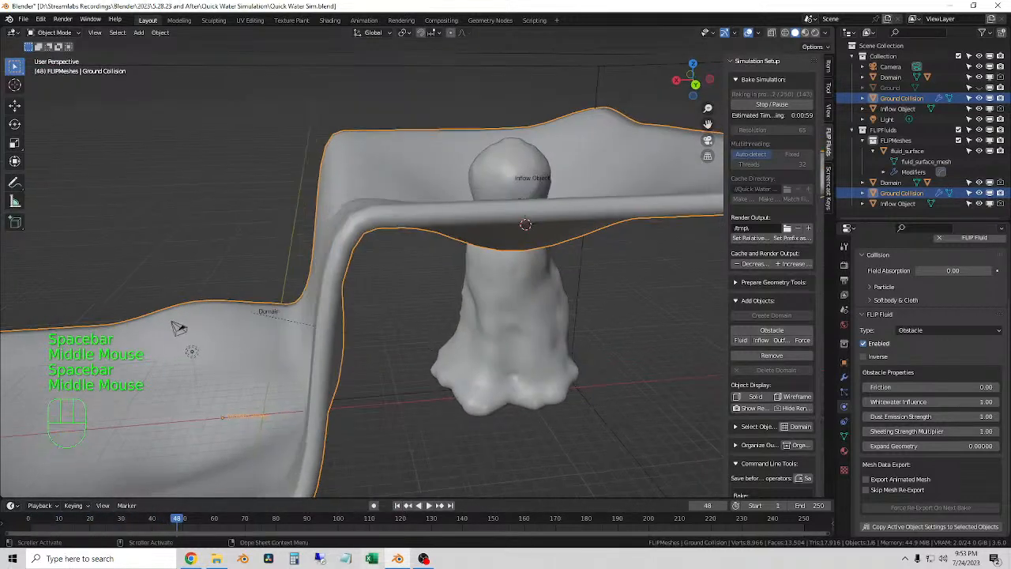
Return to frame 1, then stop the running bake and reset the simulation.
{"action": "left_click", "coordinate": [397, 505]}
{"action": "left_click_drag", "start_coordinate": [397, 498], "coordinate": [394, 461]}
{"action": "left_click", "coordinate": [772, 104]}
{"action": "left_click", "coordinate": [798, 98]}
{"action": "left_click", "coordinate": [798, 98]}
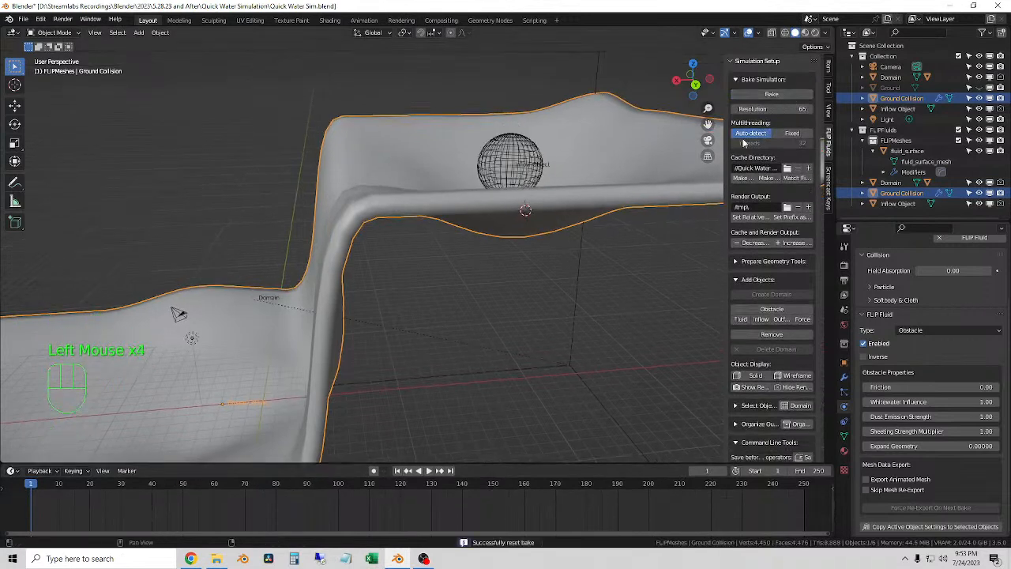
Enable Export Animated Mesh for the Ground Collision obstacle.
{"action": "left_click", "coordinate": [866, 480]}
{"action": "scroll", "coordinate": [869, 486], "scroll_direction": "down", "scroll_amount": 2}
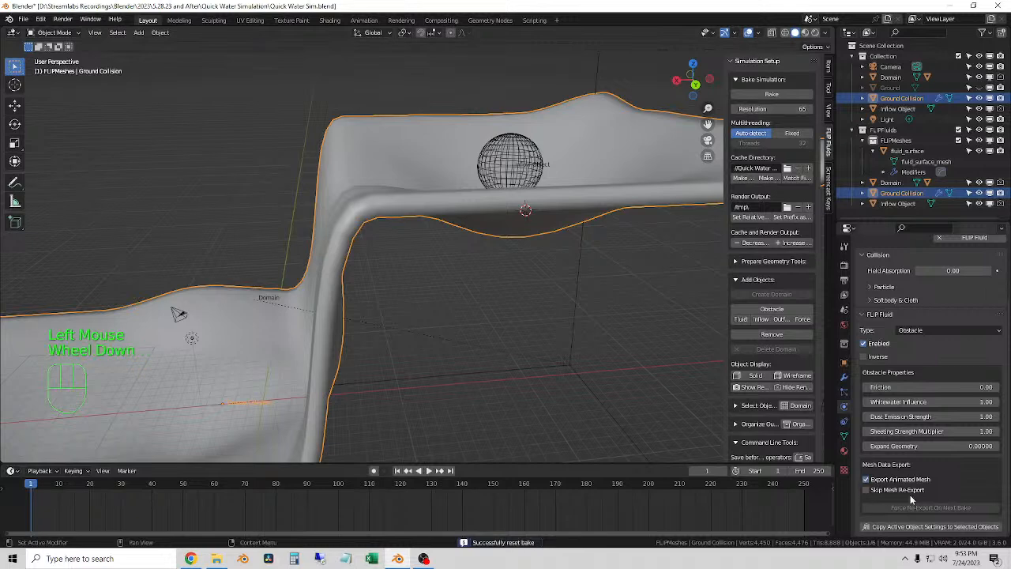
Apply all transforms to the Inflow Object sphere.
{"action": "middle_click_drag", "start_coordinate": [453, 304], "coordinate": [472, 298]}
{"action": "left_click", "coordinate": [498, 153]}
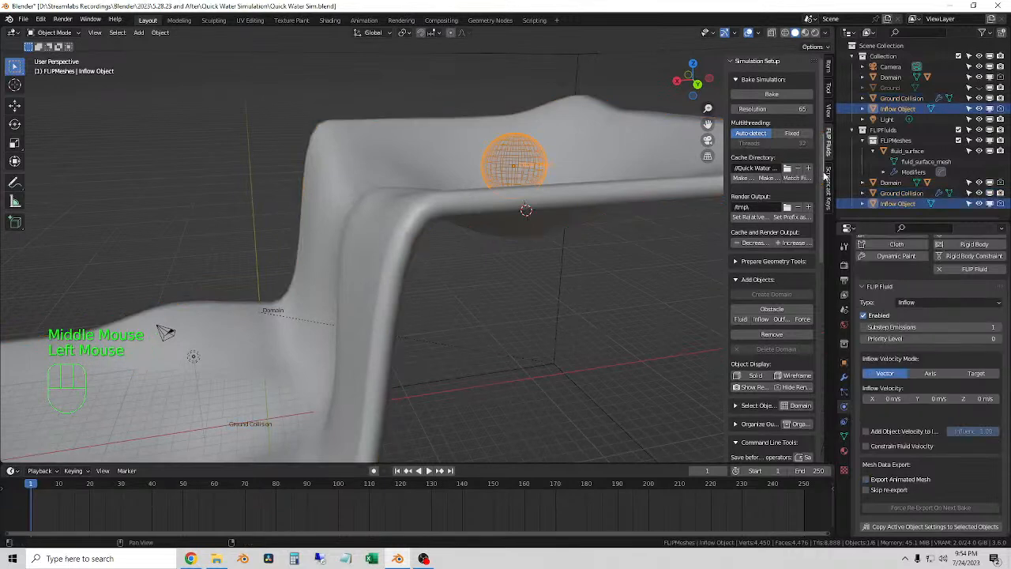
{"action": "left_click", "coordinate": [829, 70]}
{"action": "key", "text": "ctrl+a"}
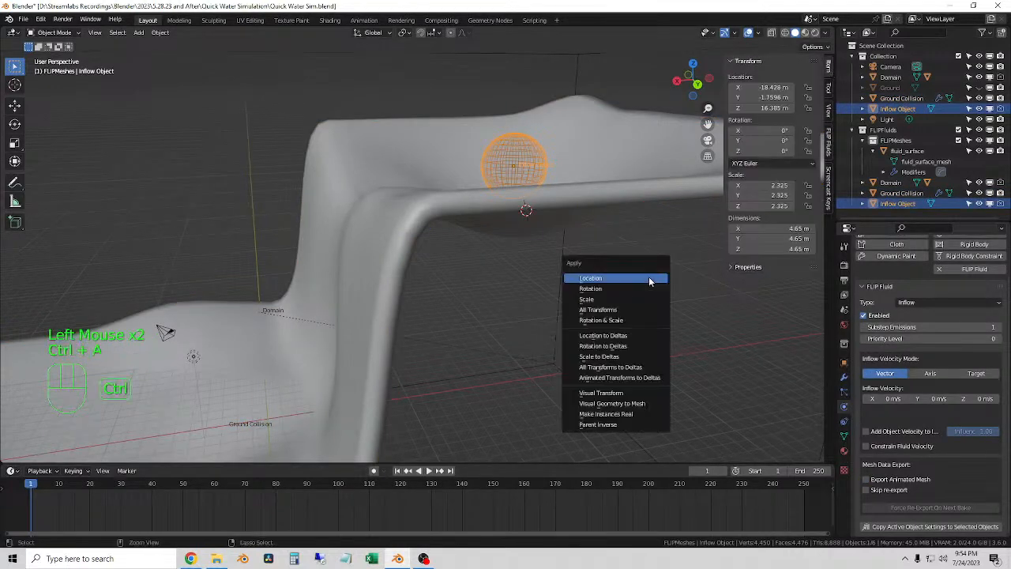
{"action": "left_click", "coordinate": [620, 313]}
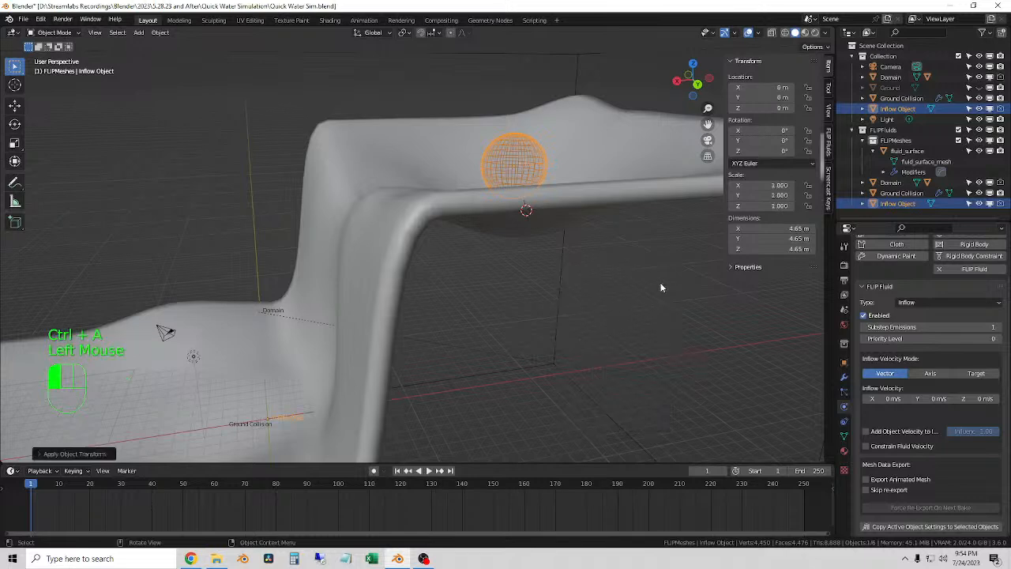
{"action": "left_click", "coordinate": [662, 287]}
Compare the transforms and FLIP Fluid settings of the Ground Collision obstacle and the Inflow Object.
{"action": "left_click", "coordinate": [455, 222]}
{"action": "middle_click_drag", "start_coordinate": [599, 260], "coordinate": [655, 292]}
{"action": "scroll", "coordinate": [939, 411], "scroll_direction": "down", "scroll_amount": 2}
{"action": "scroll", "coordinate": [987, 387], "scroll_direction": "up", "scroll_amount": 1}
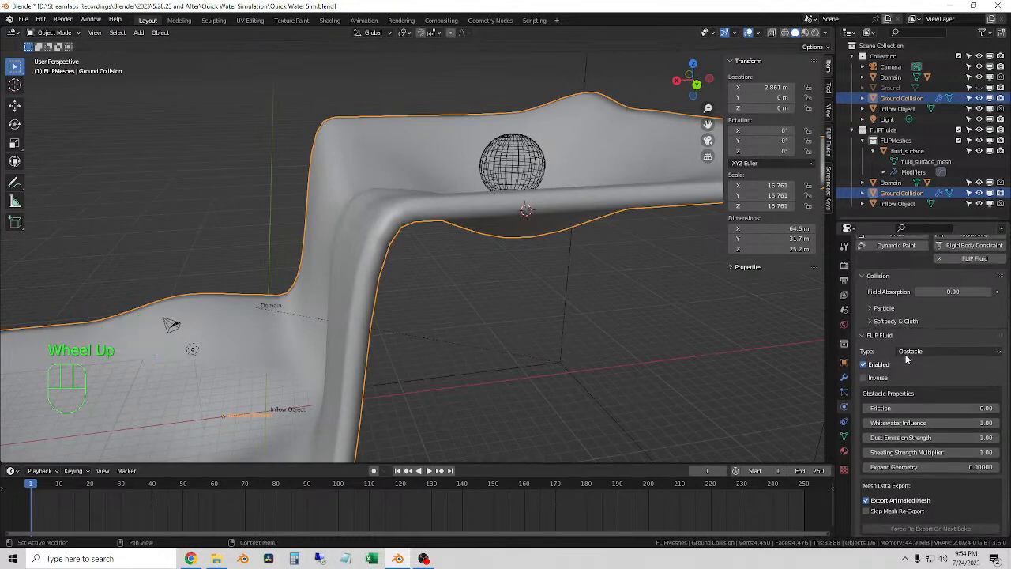
{"action": "scroll", "coordinate": [905, 354], "scroll_direction": "down", "scroll_amount": 3}
{"action": "scroll", "coordinate": [933, 494], "scroll_direction": "down", "scroll_amount": 3}
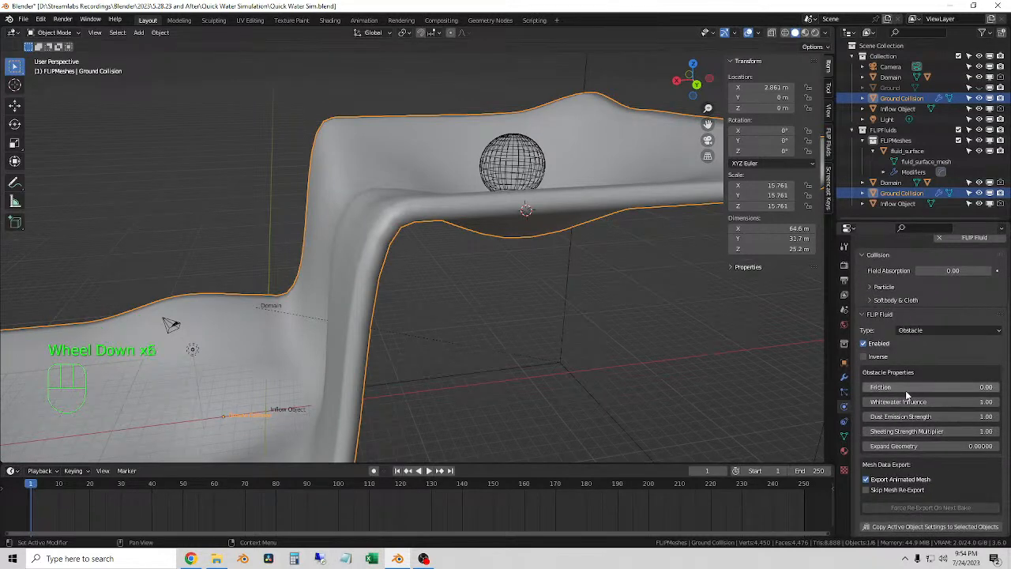
{"action": "scroll", "coordinate": [921, 406], "scroll_direction": "up", "scroll_amount": 2}
{"action": "left_click", "coordinate": [521, 162]}
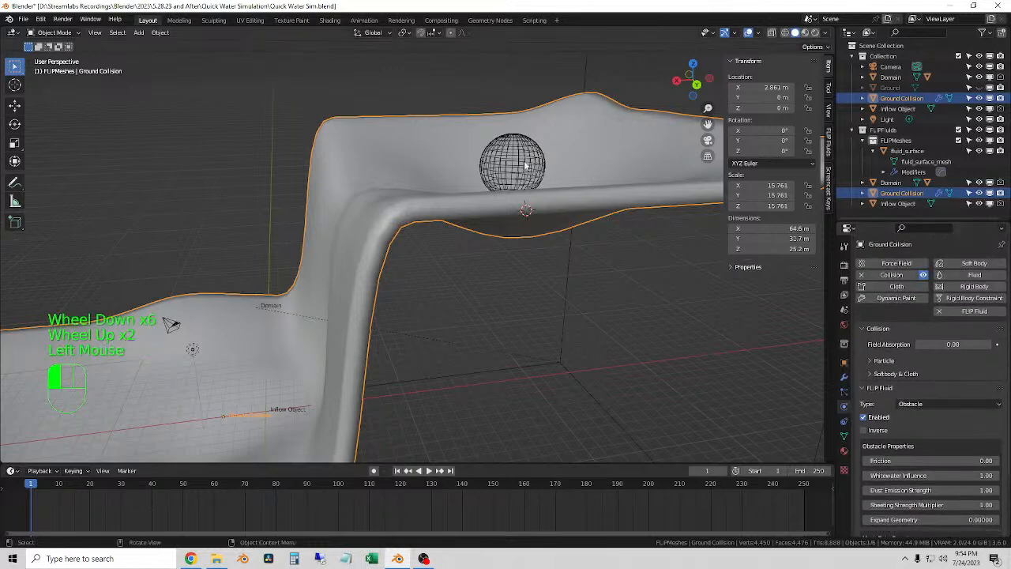
{"action": "scroll", "coordinate": [964, 420], "scroll_direction": "down", "scroll_amount": 2}
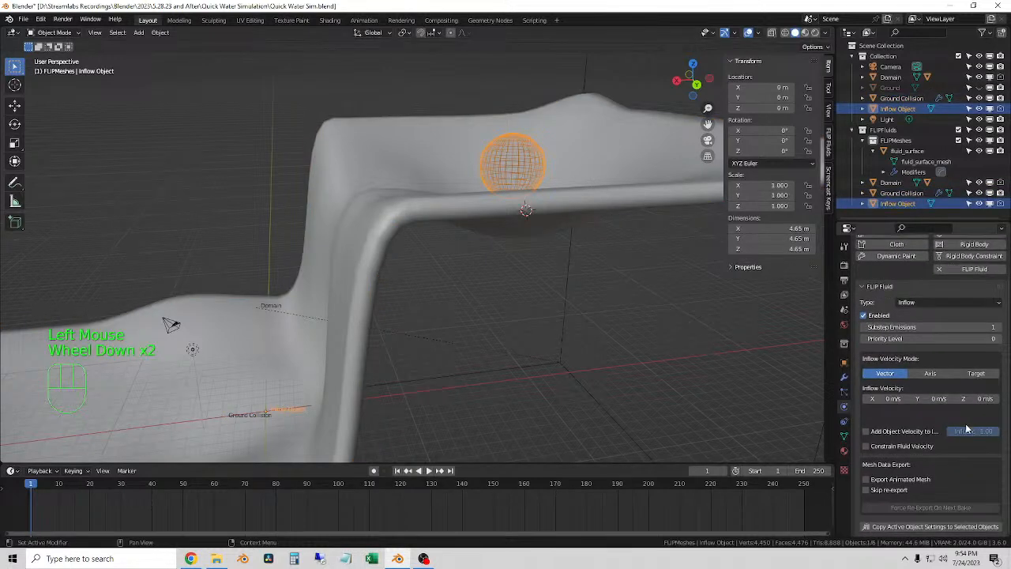
{"action": "left_click", "coordinate": [518, 211]}
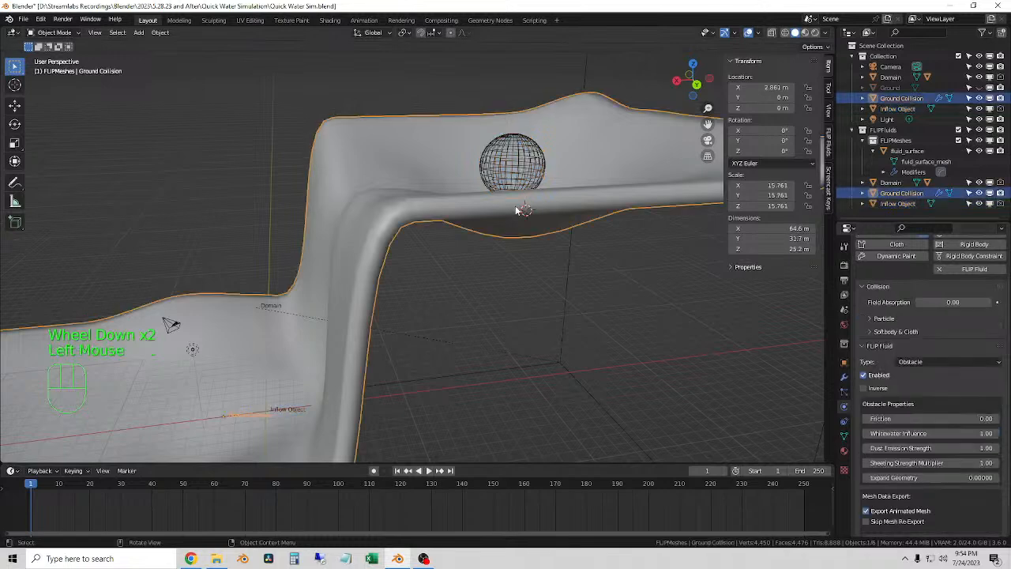
{"action": "scroll", "coordinate": [964, 415], "scroll_direction": "down", "scroll_amount": 3}
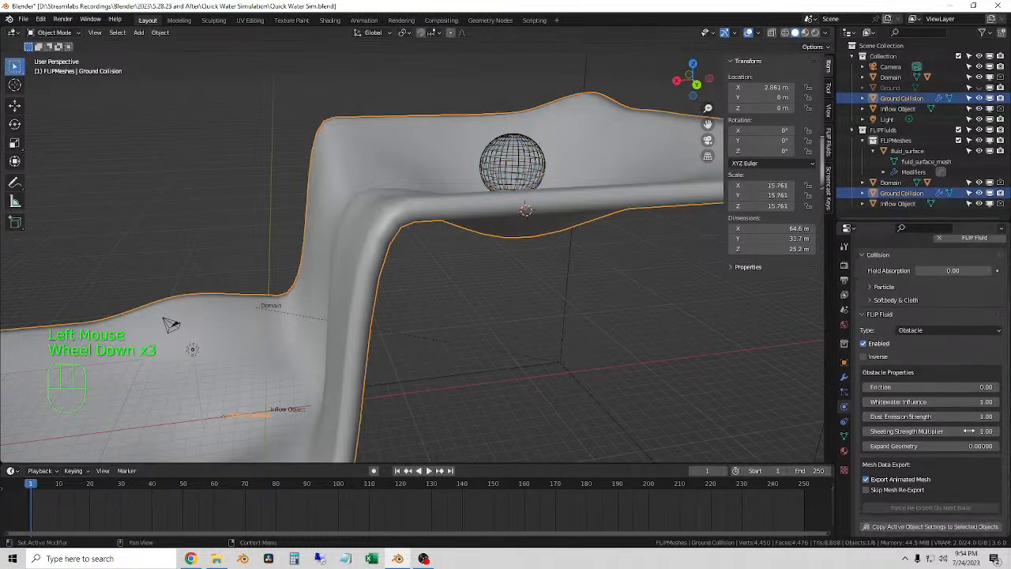
Bake the simulation with the terrain's animated mesh export and start playback from the first frame.
{"action": "left_click", "coordinate": [829, 141]}
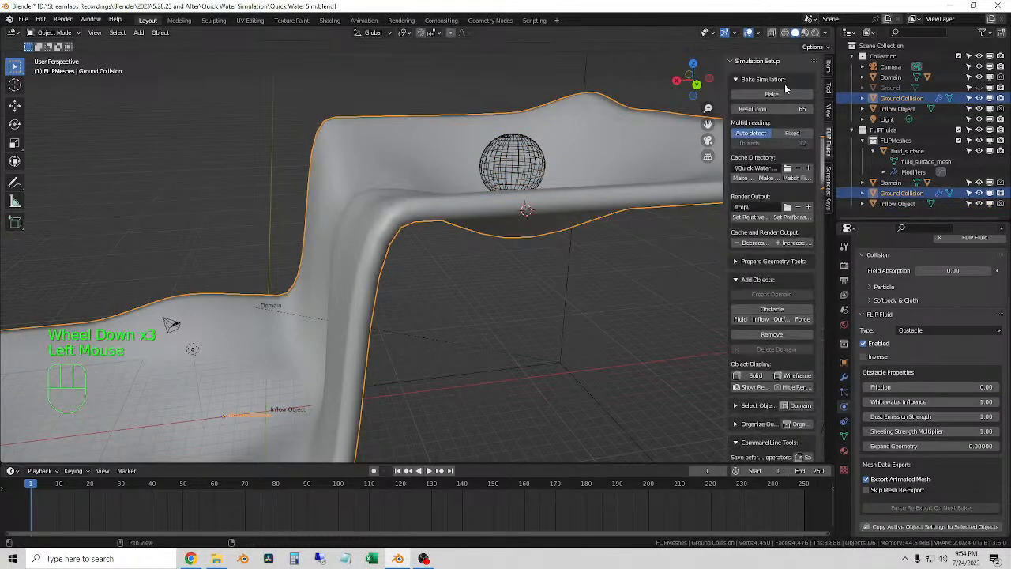
{"action": "left_click", "coordinate": [775, 95]}
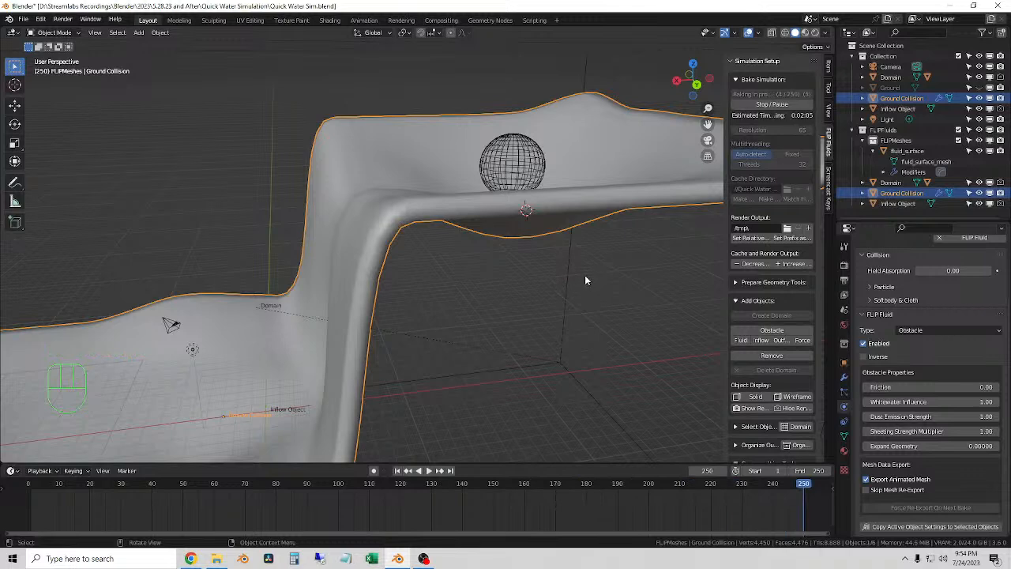
{"action": "middle_click_drag", "start_coordinate": [495, 244], "coordinate": [528, 233]}
{"action": "left_click", "coordinate": [398, 470]}
{"action": "left_click", "coordinate": [427, 465]}
Scrub through the baked frames, examine the fluid around and beneath the upper basin, and return to frame 1.
{"action": "middle_click_drag", "start_coordinate": [479, 374], "coordinate": [541, 308]}
{"action": "left_click", "coordinate": [35, 488]}
{"action": "left_click_drag", "start_coordinate": [35, 487], "coordinate": [116, 471]}
{"action": "middle_click_drag", "start_coordinate": [580, 372], "coordinate": [490, 316]}
{"action": "scroll", "coordinate": [499, 299], "scroll_direction": "up", "scroll_amount": 2}
{"action": "scroll", "coordinate": [517, 322], "scroll_direction": "up", "scroll_amount": 2}
{"action": "left_click_drag", "start_coordinate": [115, 490], "coordinate": [30, 492]}
{"action": "scroll", "coordinate": [399, 196], "scroll_direction": "down", "scroll_amount": 2}
{"action": "scroll", "coordinate": [400, 196], "scroll_direction": "down", "scroll_amount": 1}
{"action": "middle_click_drag", "start_coordinate": [400, 196], "coordinate": [805, 303]}
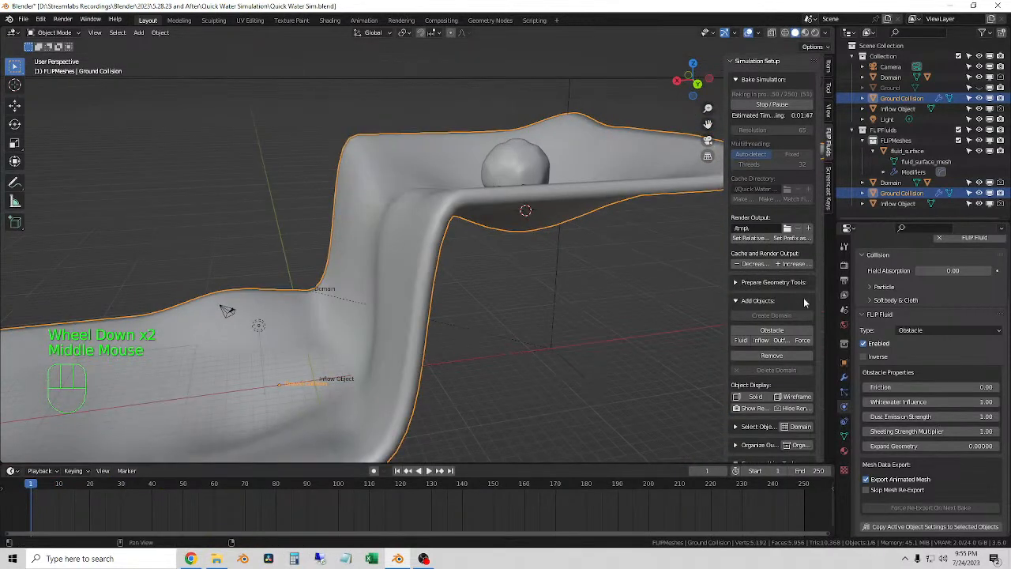
Check the Ground Collision's modifiers and physics settings, and the Inflow Object's FLIP Fluid and mesh export settings.
{"action": "left_click", "coordinate": [844, 394]}
{"action": "left_click", "coordinate": [845, 378]}
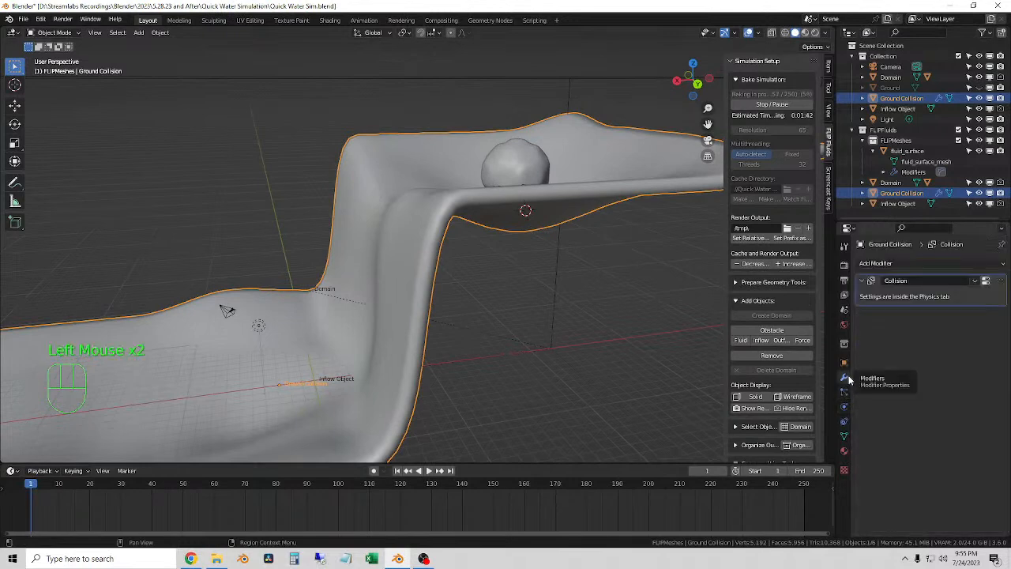
{"action": "left_click", "coordinate": [843, 406]}
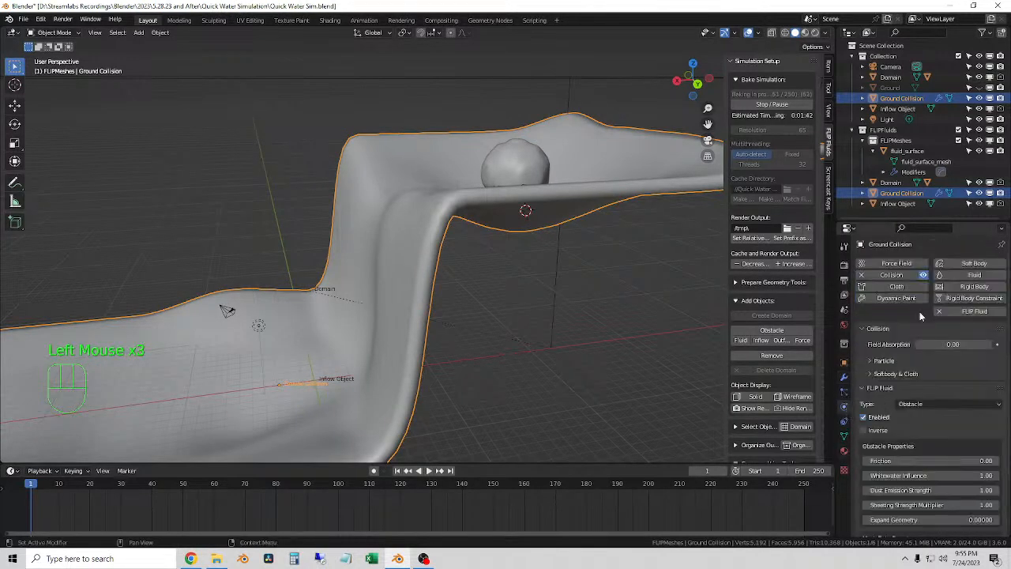
{"action": "scroll", "coordinate": [927, 361], "scroll_direction": "down", "scroll_amount": 2}
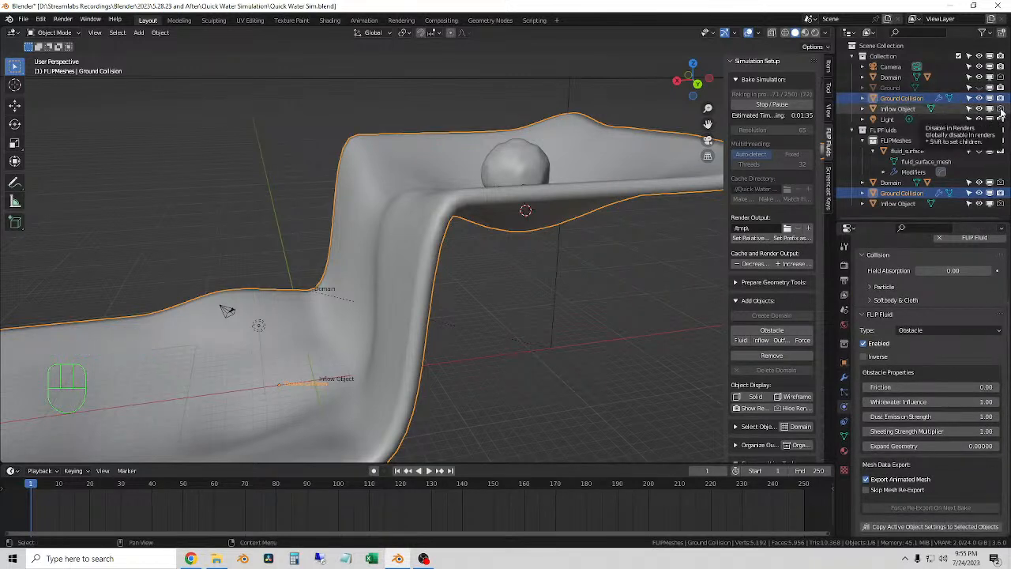
{"action": "left_click", "coordinate": [903, 109]}
{"action": "left_click", "coordinate": [909, 206]}
{"action": "scroll", "coordinate": [936, 401], "scroll_direction": "down", "scroll_amount": 2}
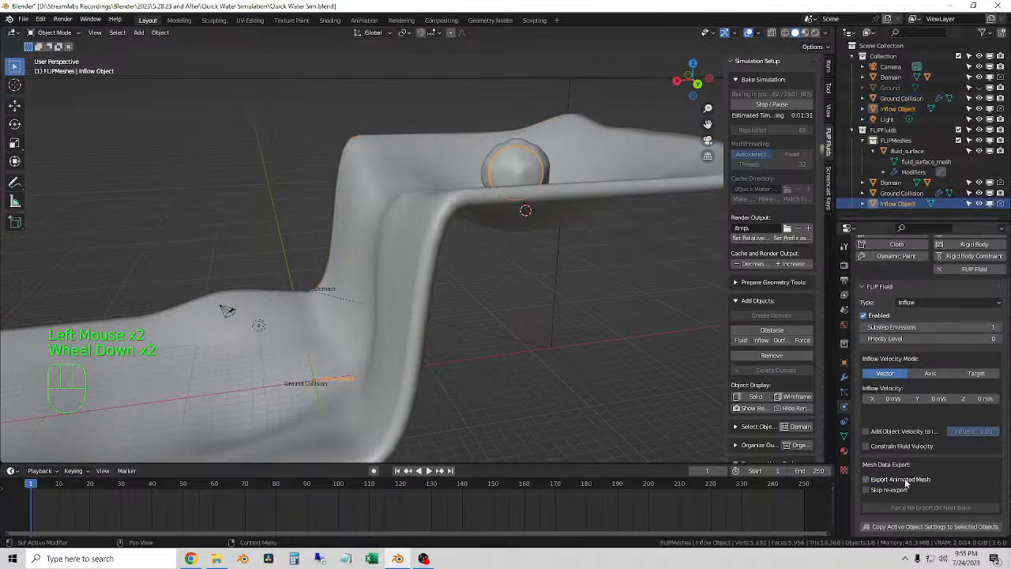
{"action": "scroll", "coordinate": [964, 472], "scroll_direction": "down", "scroll_amount": 2}
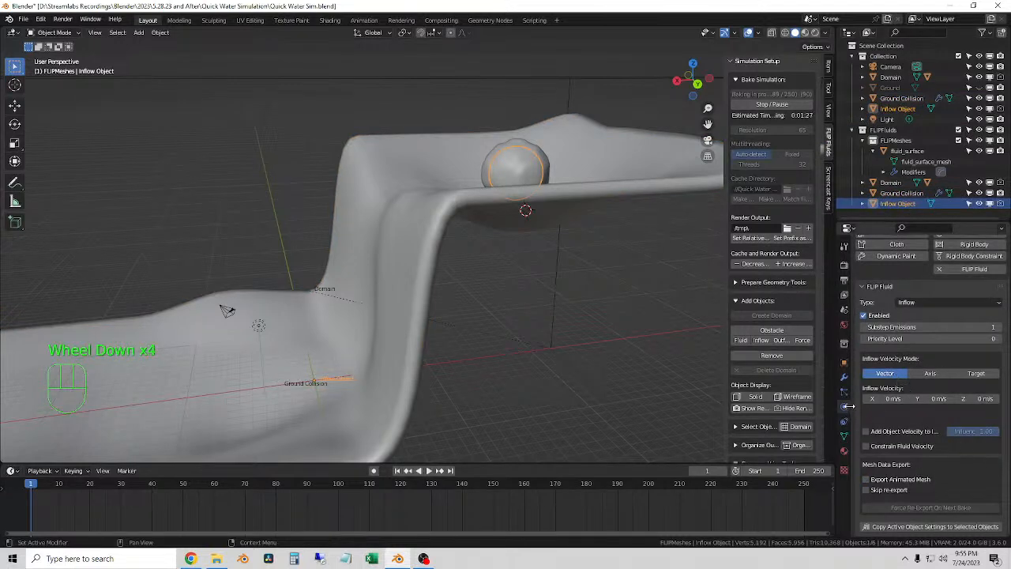
Set the Ground Collision obstacle's Expand Geometry to 0.001.
{"action": "left_click", "coordinate": [591, 186]}
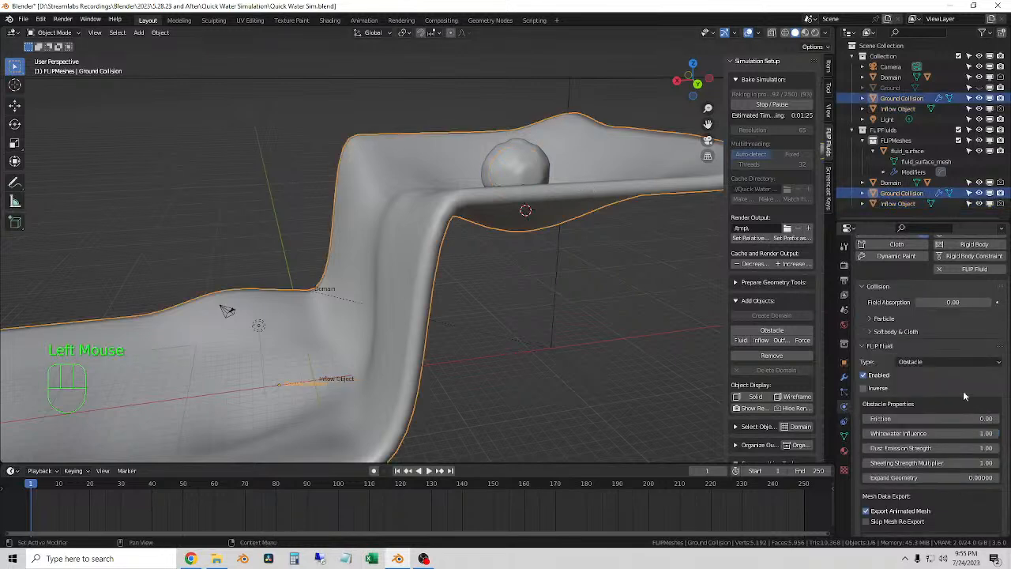
{"action": "scroll", "coordinate": [951, 443], "scroll_direction": "down", "scroll_amount": 3}
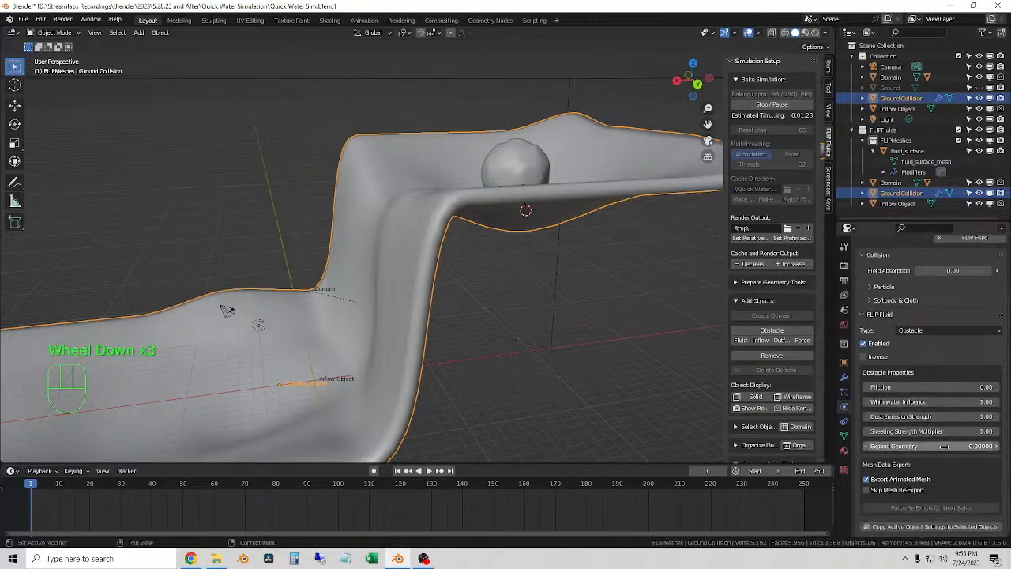
{"action": "left_click", "coordinate": [993, 447]}
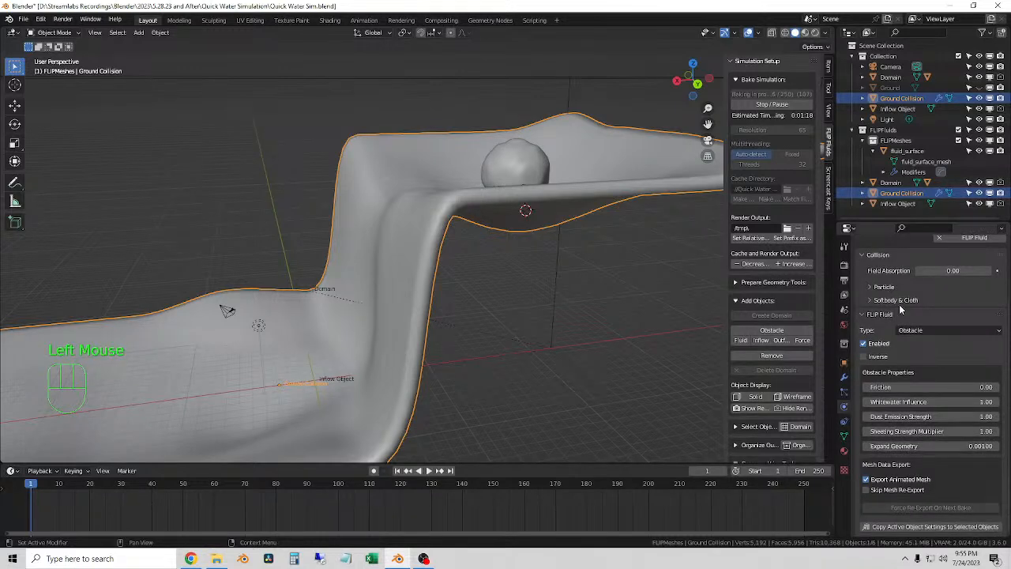
Stop and reset the current bake, then bake the simulation again with the expanded obstacle geometry.
{"action": "left_click", "coordinate": [772, 104]}
{"action": "left_click", "coordinate": [801, 94]}
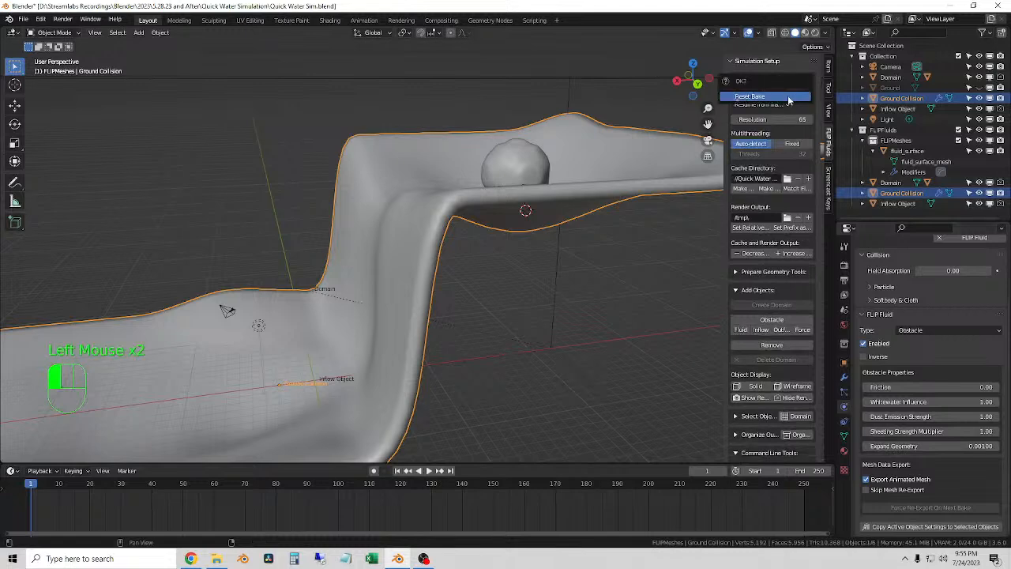
{"action": "left_click", "coordinate": [662, 232]}
{"action": "left_click", "coordinate": [772, 94]}
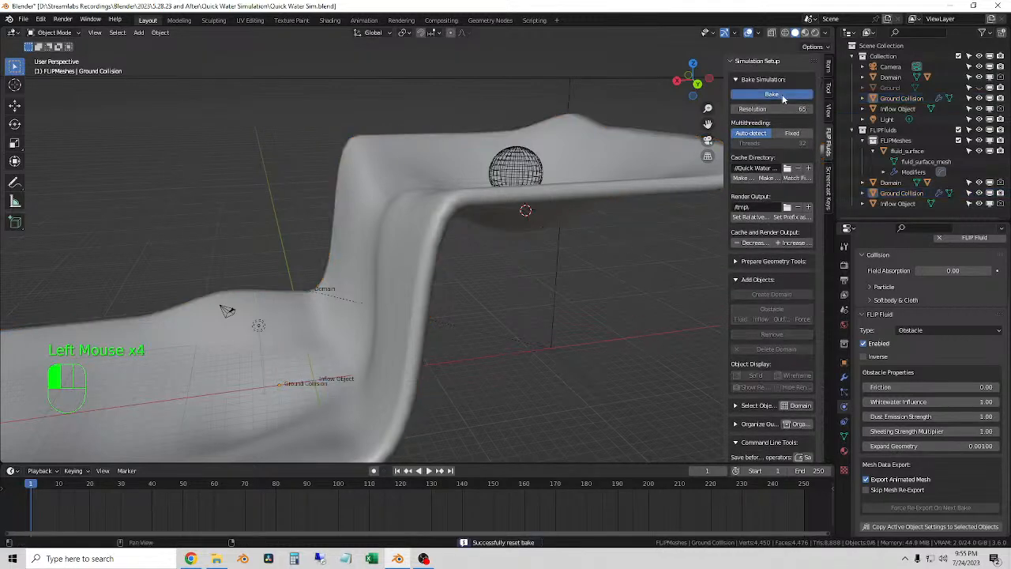
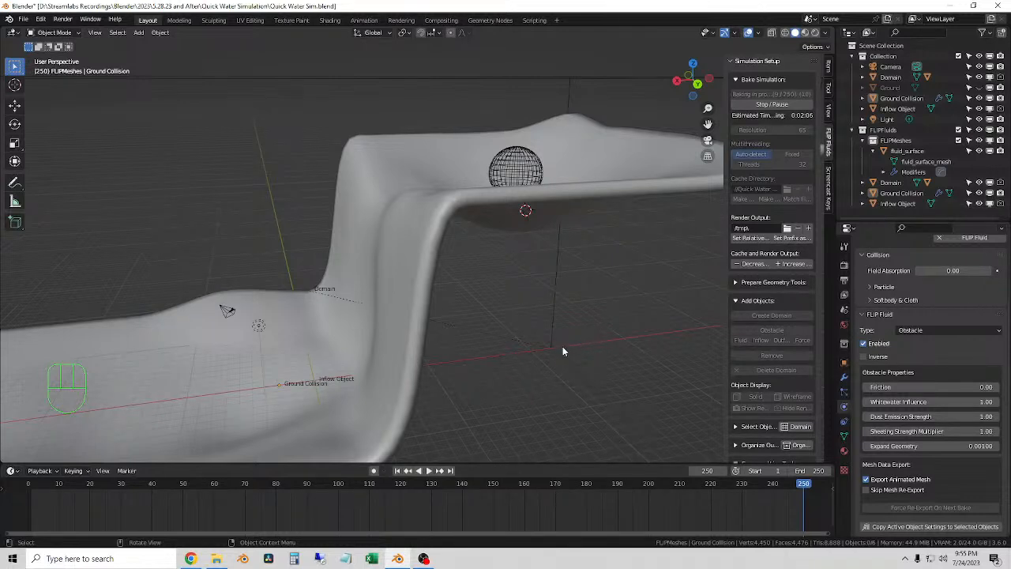
Step through the new bake from frame 1 to frame 26 and inspect the underside of the upper basin for leaking fluid.
{"action": "left_click", "coordinate": [398, 470]}
{"action": "left_click", "coordinate": [427, 470]}
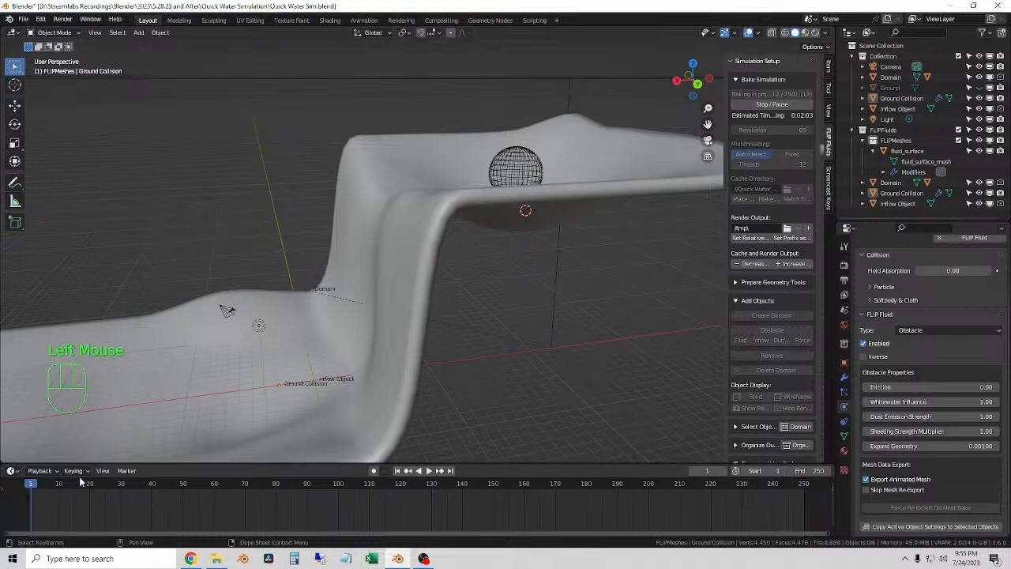
{"action": "middle_click_drag", "start_coordinate": [465, 380], "coordinate": [531, 365]}
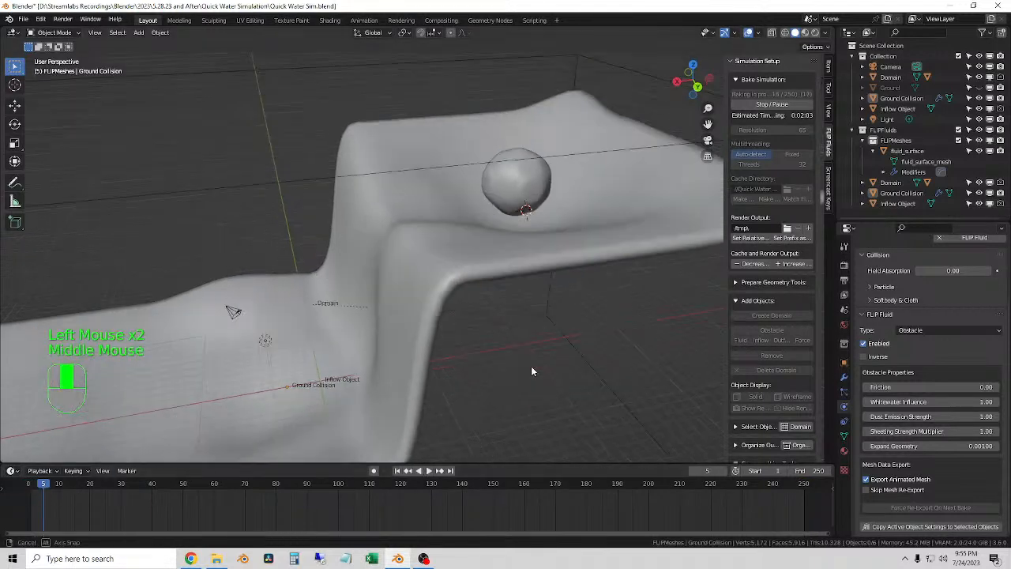
{"action": "left_click", "coordinate": [60, 487]}
{"action": "left_click_drag", "start_coordinate": [61, 488], "coordinate": [83, 489]}
{"action": "middle_click_drag", "start_coordinate": [509, 354], "coordinate": [334, 397]}
{"action": "left_click", "coordinate": [93, 487]}
{"action": "left_click_drag", "start_coordinate": [92, 488], "coordinate": [108, 488]}
{"action": "middle_click_drag", "start_coordinate": [482, 316], "coordinate": [449, 335]}
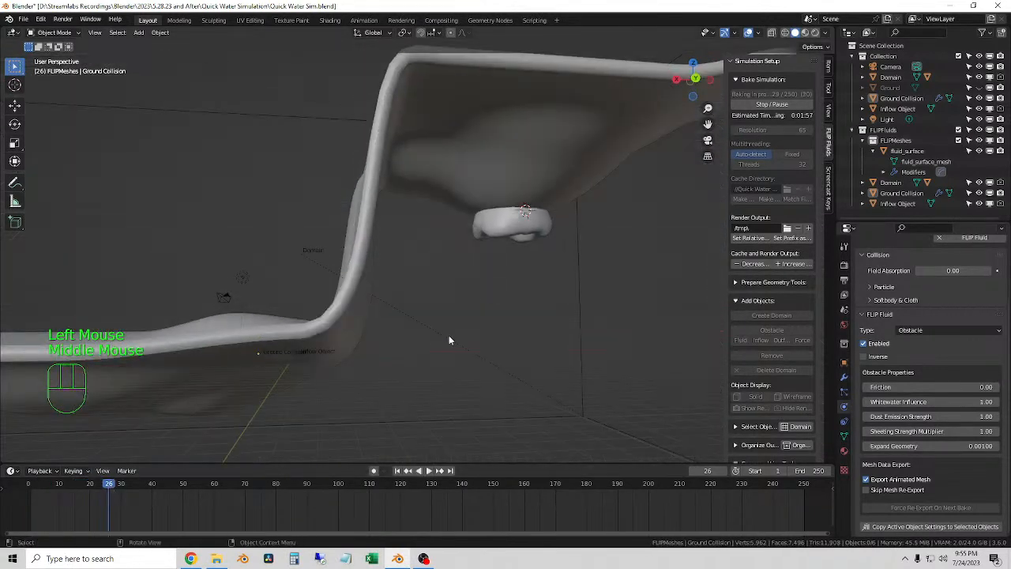
Return to frame 1, select the Ground Collision terrain and review its obstacle settings with the whole domain in view.
{"action": "left_click", "coordinate": [398, 471]}
{"action": "scroll", "coordinate": [474, 290], "scroll_direction": "down", "scroll_amount": 3}
{"action": "left_click", "coordinate": [387, 289]}
{"action": "middle_click_drag", "start_coordinate": [387, 289], "coordinate": [505, 310]}
{"action": "scroll", "coordinate": [797, 377], "scroll_direction": "down", "scroll_amount": 2}
{"action": "scroll", "coordinate": [917, 442], "scroll_direction": "down", "scroll_amount": 2}
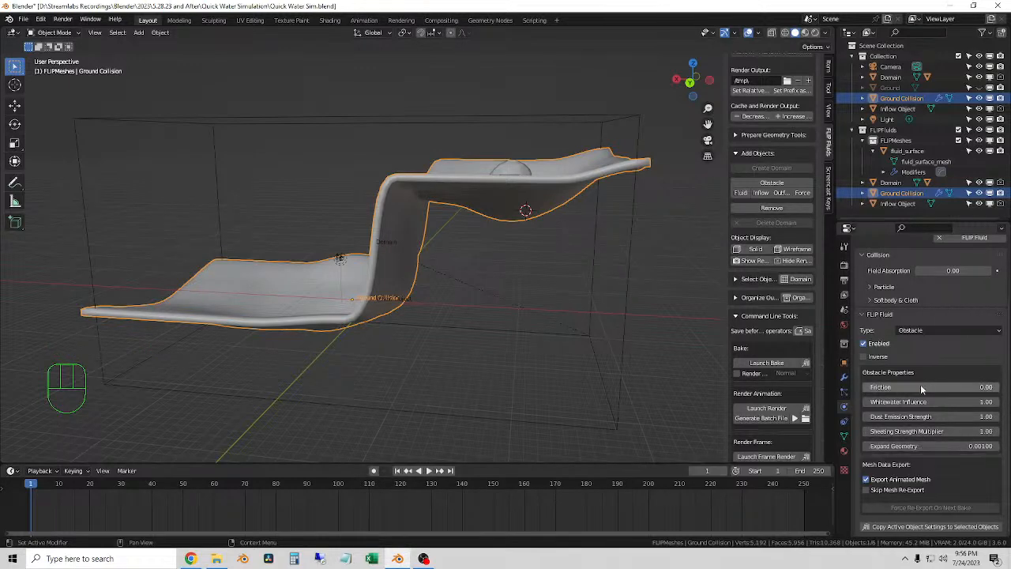
In the Ground Collision object's Softbody & Cloth collision settings, set Thickness Outer to 0.333 and Inner to 0.309.
{"action": "left_click", "coordinate": [521, 168]}
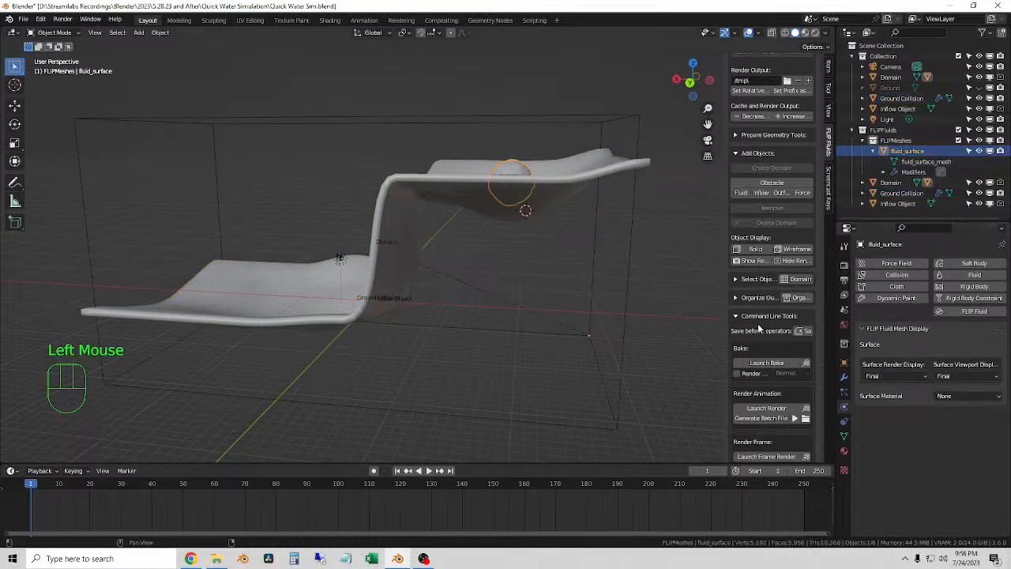
{"action": "left_click", "coordinate": [559, 181]}
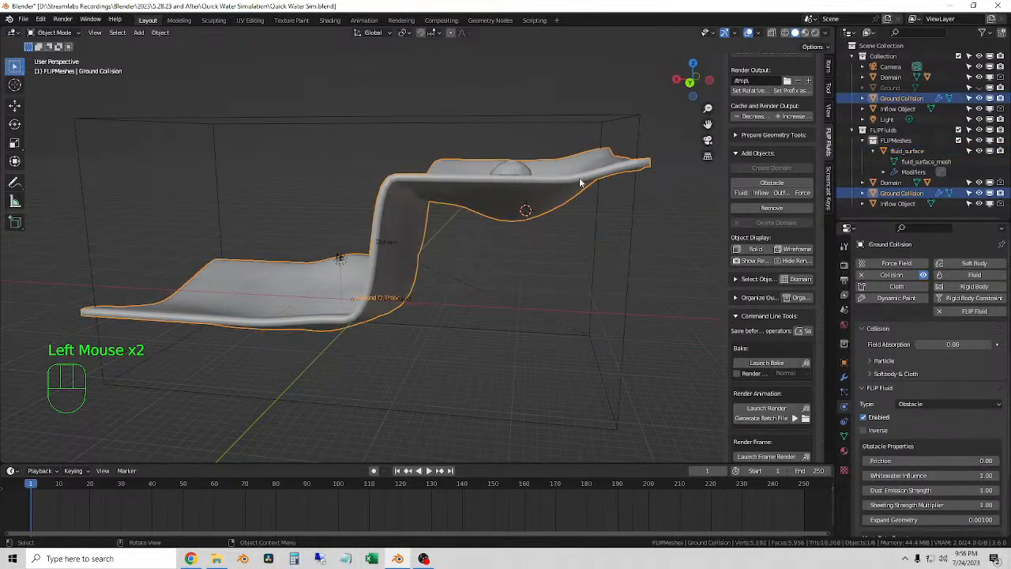
{"action": "left_click", "coordinate": [872, 361]}
{"action": "left_click", "coordinate": [872, 361]}
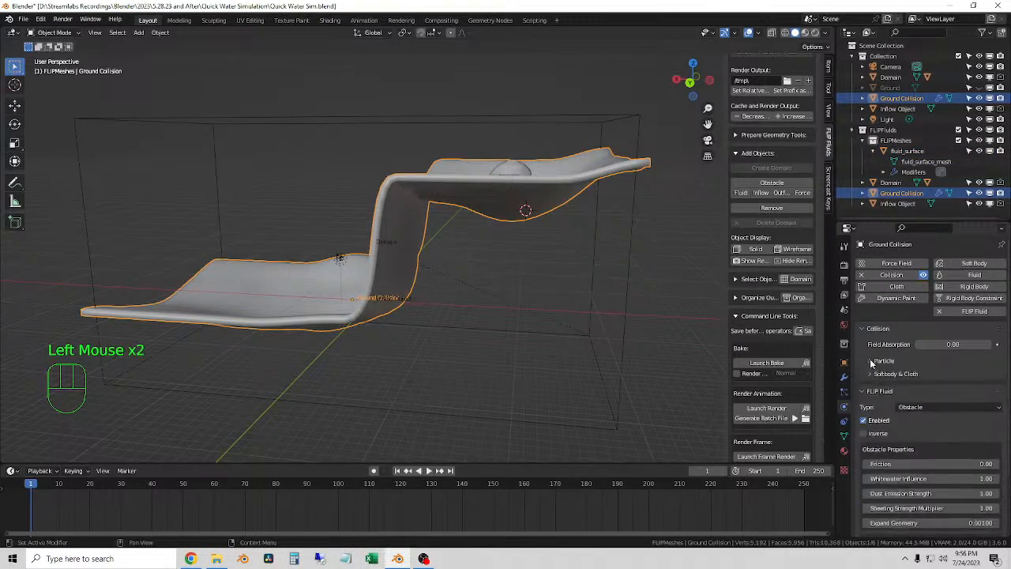
{"action": "scroll", "coordinate": [910, 391], "scroll_direction": "down", "scroll_amount": 4}
{"action": "scroll", "coordinate": [916, 401], "scroll_direction": "up", "scroll_amount": 2}
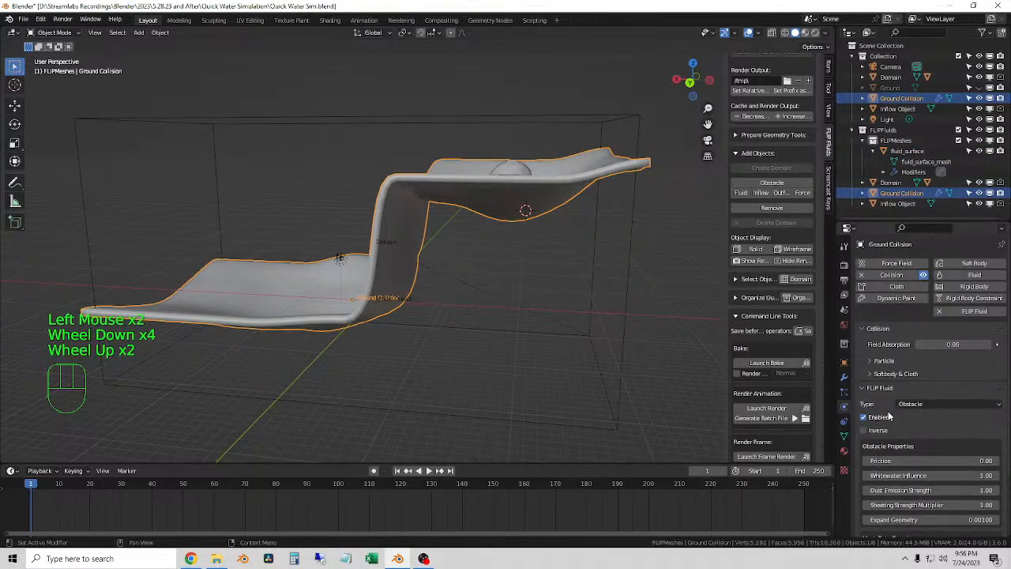
{"action": "left_click", "coordinate": [872, 374]}
{"action": "scroll", "coordinate": [886, 382], "scroll_direction": "down", "scroll_amount": 1}
{"action": "scroll", "coordinate": [893, 361], "scroll_direction": "up", "scroll_amount": 2}
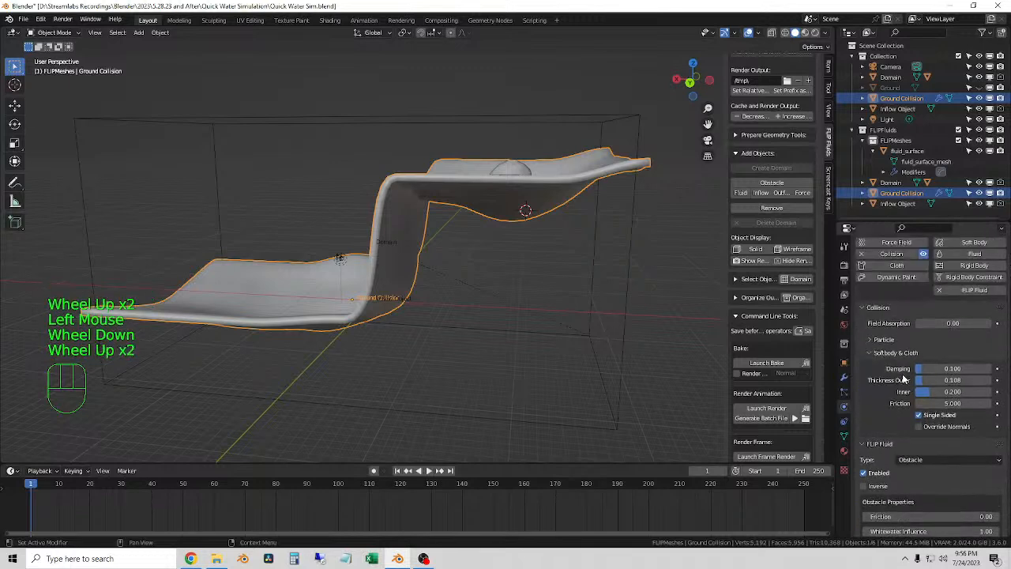
{"action": "left_click", "coordinate": [583, 254]}
{"action": "left_click", "coordinate": [549, 200]}
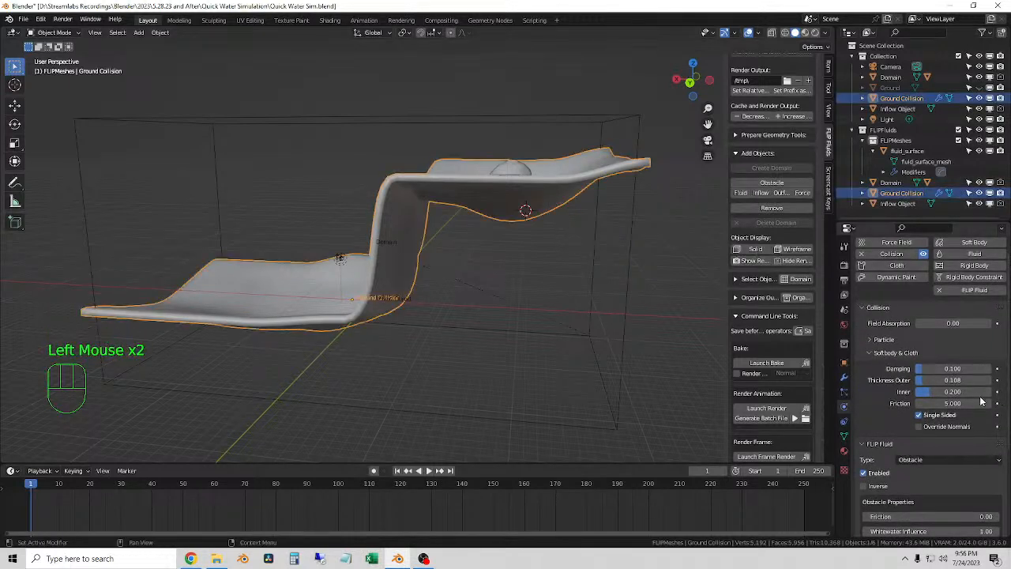
{"action": "mouse_move", "coordinate": [967, 380]}
{"action": "left_mouse_down"}
{"action": "mouse_move", "coordinate": [988, 380]}
{"action": "mouse_move", "coordinate": [953, 392]}
{"action": "left_mouse_up"}
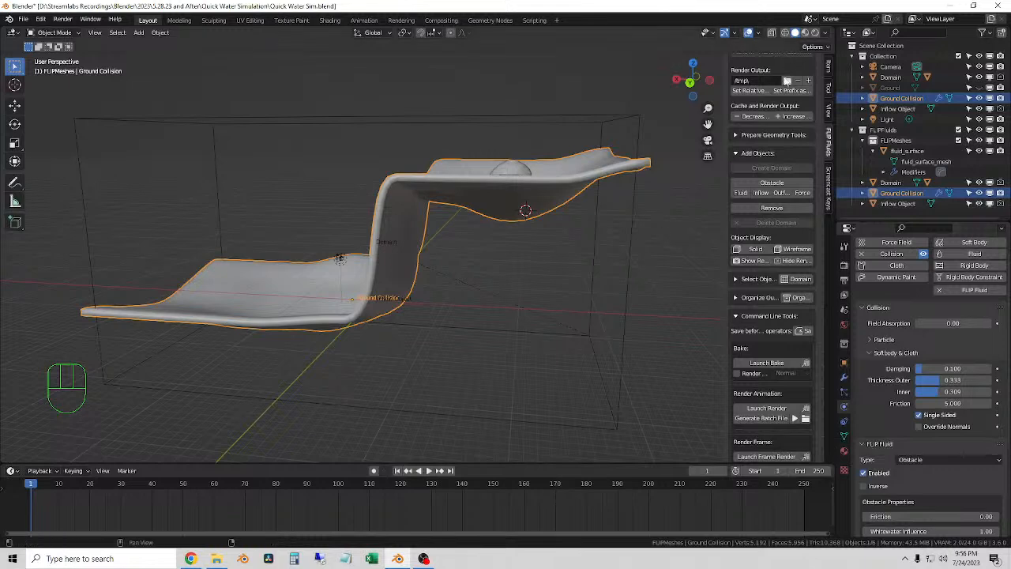
Stop and reset the current bake, then bake the simulation again with the thicker collision settings.
{"action": "scroll", "coordinate": [767, 237], "scroll_direction": "up", "scroll_amount": 4}
{"action": "left_click", "coordinate": [788, 105]}
{"action": "left_click", "coordinate": [804, 98]}
{"action": "left_click", "coordinate": [790, 97]}
{"action": "left_click", "coordinate": [560, 260]}
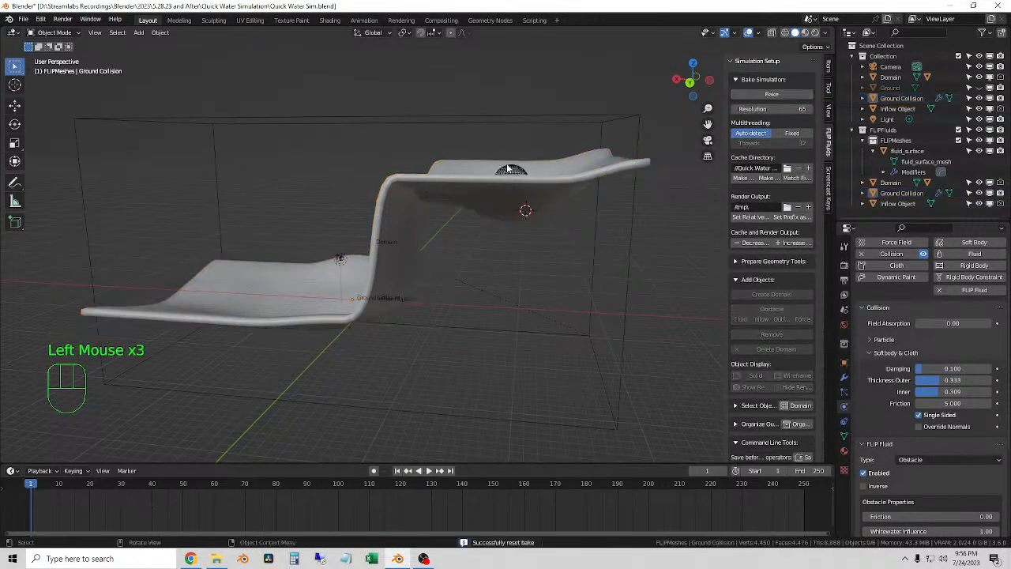
{"action": "left_click", "coordinate": [509, 166]}
{"action": "middle_click_drag", "start_coordinate": [539, 303], "coordinate": [554, 288]}
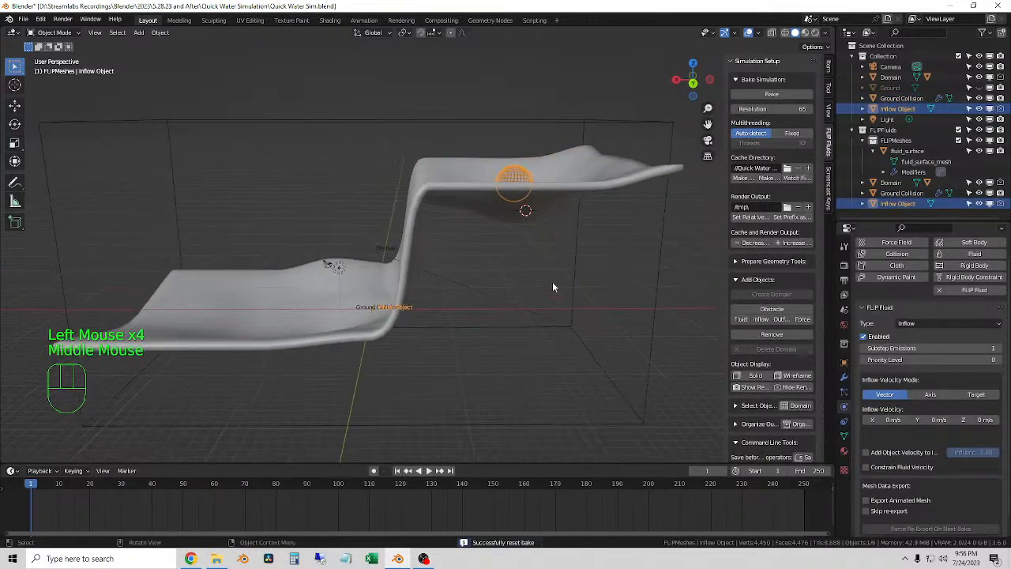
{"action": "left_click", "coordinate": [782, 96]}
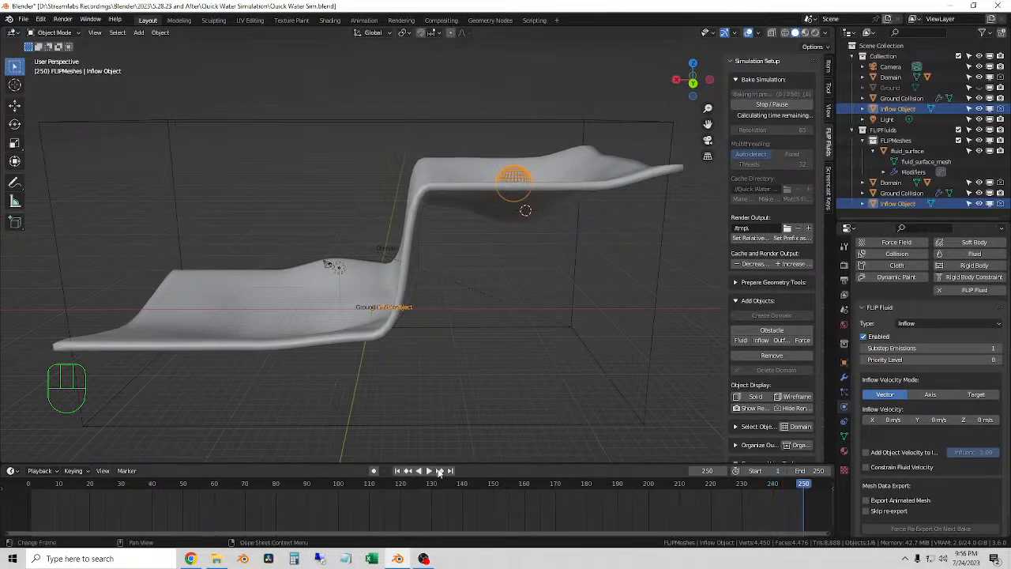
Play and scrub the early frames of the new bake, inspecting the fluid in the upper basin, and return to frame 0.
{"action": "left_click", "coordinate": [397, 471]}
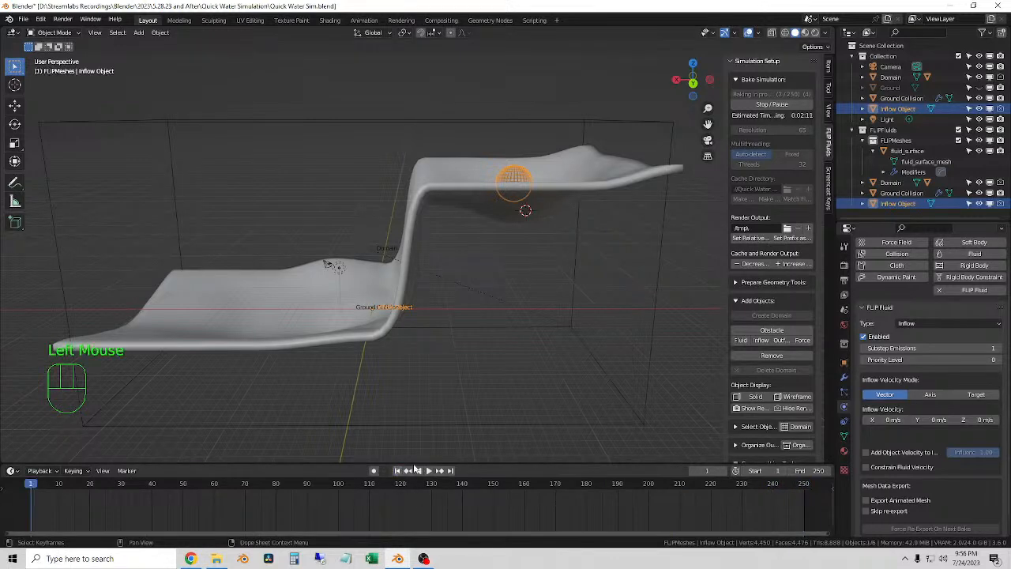
{"action": "key", "text": "space"}
{"action": "key", "text": "space"}
{"action": "middle_click", "coordinate": [485, 399]}
{"action": "middle_click_drag", "start_coordinate": [483, 399], "coordinate": [474, 442]}
{"action": "left_click", "coordinate": [398, 470]}
{"action": "scroll", "coordinate": [506, 307], "scroll_direction": "up", "scroll_amount": 2}
{"action": "middle_click_drag", "start_coordinate": [506, 307], "coordinate": [544, 269]}
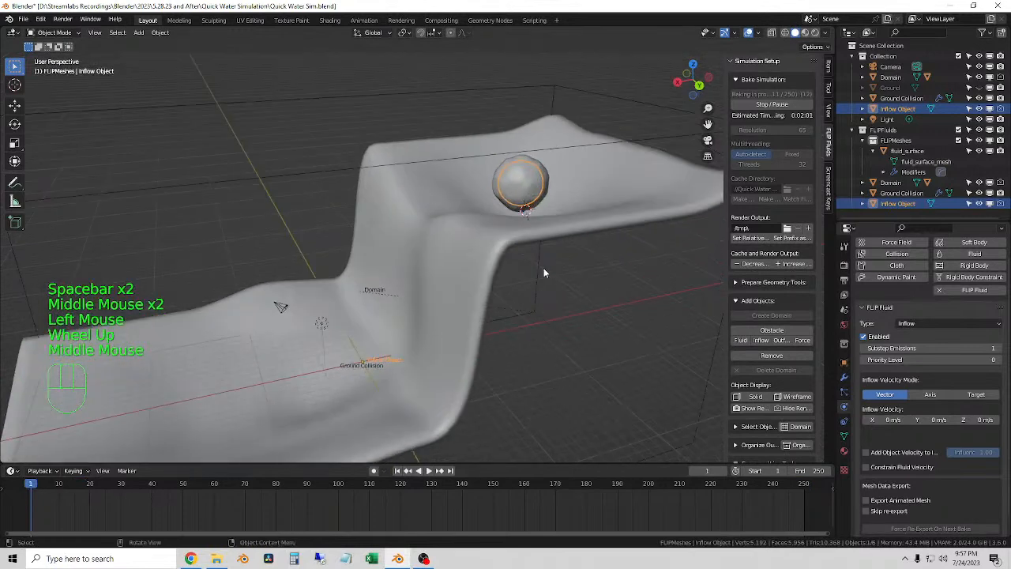
{"action": "left_click_drag", "start_coordinate": [31, 498], "coordinate": [76, 492]}
{"action": "scroll", "coordinate": [430, 340], "scroll_direction": "up", "scroll_amount": 1}
{"action": "middle_click_drag", "start_coordinate": [430, 340], "coordinate": [456, 290]}
{"action": "scroll", "coordinate": [387, 366], "scroll_direction": "up", "scroll_amount": 2}
{"action": "left_click_drag", "start_coordinate": [80, 515], "coordinate": [28, 493]}
{"action": "scroll", "coordinate": [372, 282], "scroll_direction": "down", "scroll_amount": 2}
{"action": "middle_click_drag", "start_coordinate": [372, 283], "coordinate": [436, 264]}
Recalculate the normals of the whole Ground Collision mesh to face outside, and return to Object Mode.
{"action": "left_click", "coordinate": [425, 269]}
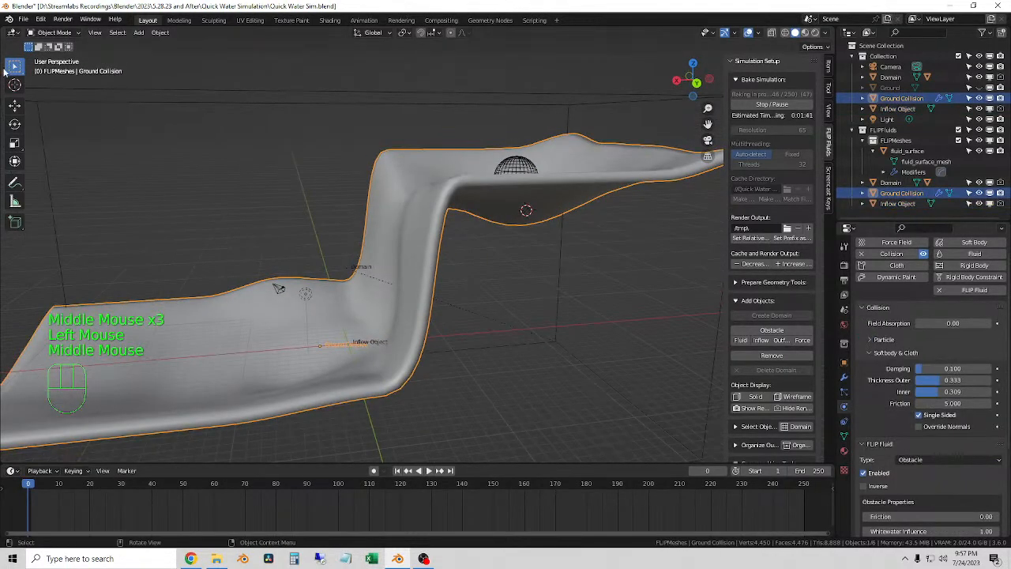
{"action": "left_click", "coordinate": [53, 32]}
{"action": "left_click", "coordinate": [58, 57]}
{"action": "key", "text": "a"}
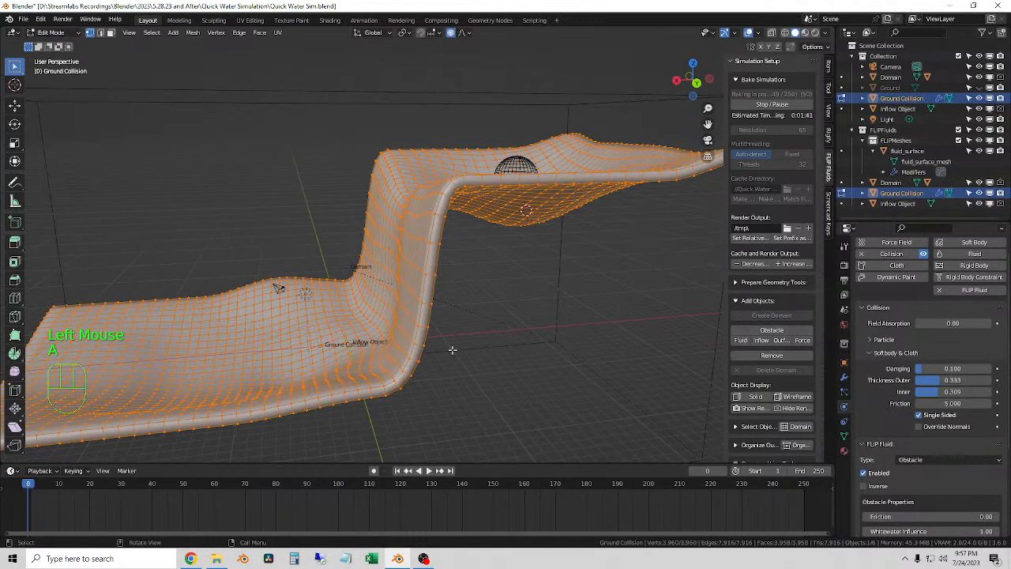
{"action": "key", "text": "shift+n"}
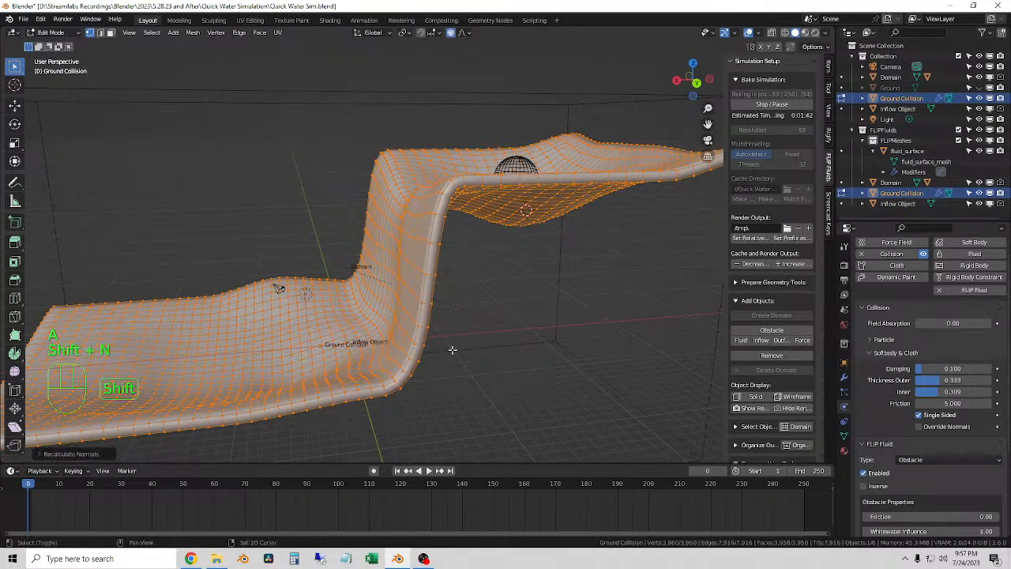
{"action": "left_click", "coordinate": [38, 454]}
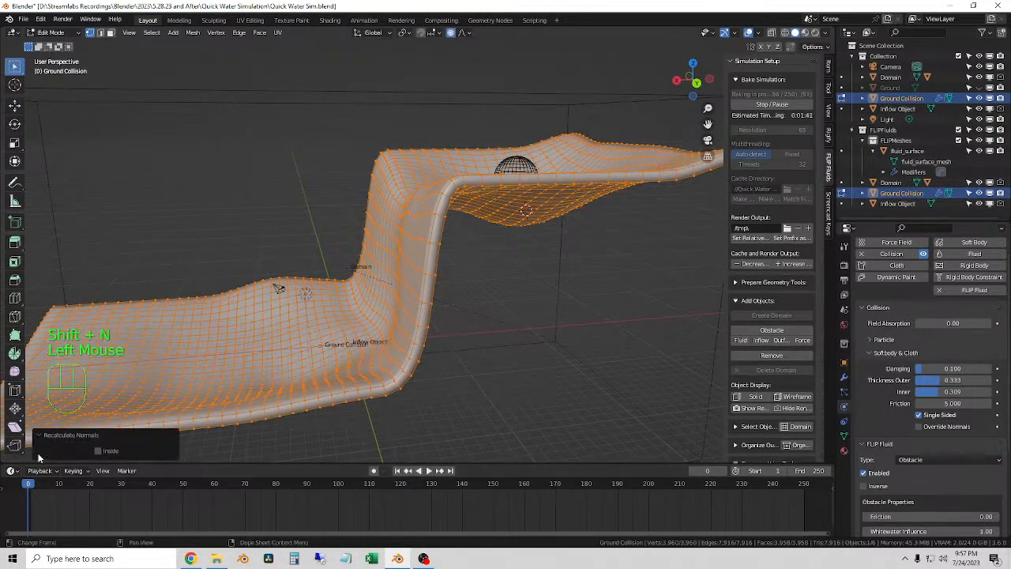
{"action": "left_click", "coordinate": [588, 394]}
{"action": "left_click", "coordinate": [56, 32]}
{"action": "left_click", "coordinate": [68, 45]}
{"action": "left_click", "coordinate": [667, 279]}
Review the Ground Collision object's Collision modifier and physics settings, including the available FLIP Fluid types.
{"action": "middle_click_drag", "start_coordinate": [562, 258], "coordinate": [544, 271]}
{"action": "left_click", "coordinate": [506, 197]}
{"action": "middle_click_drag", "start_coordinate": [506, 197], "coordinate": [522, 308]}
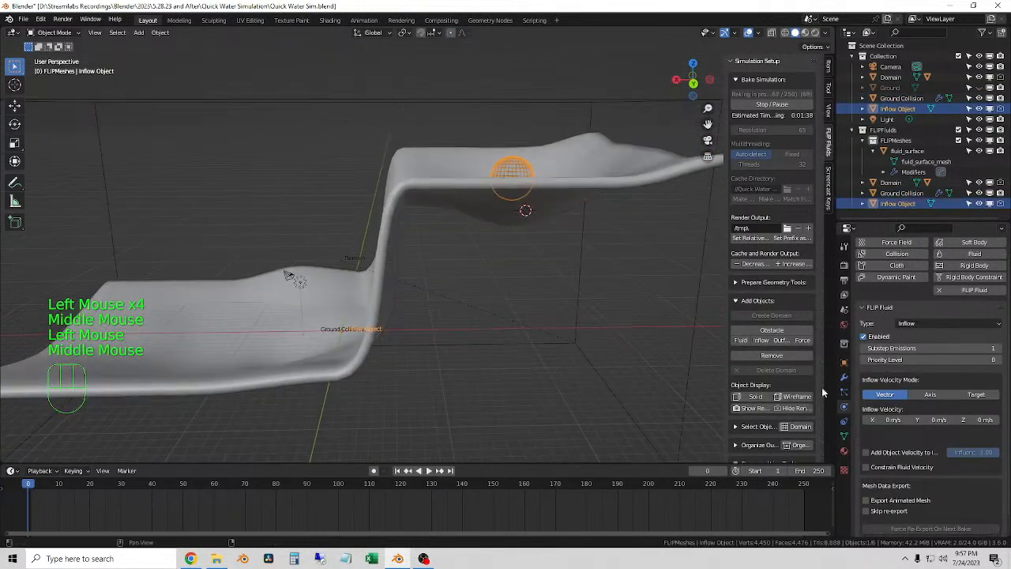
{"action": "left_click", "coordinate": [843, 377]}
{"action": "left_click", "coordinate": [571, 201]}
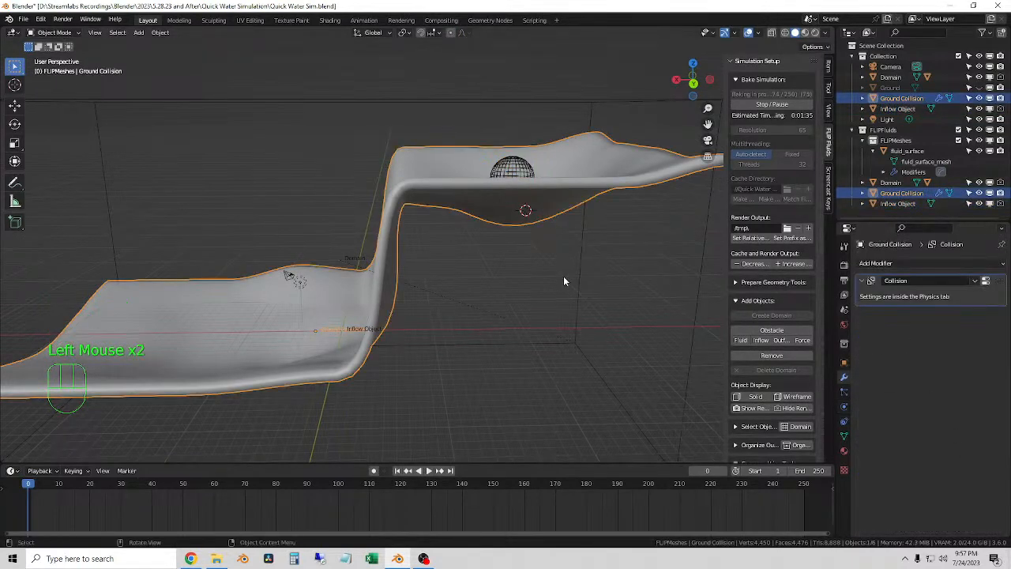
{"action": "left_click", "coordinate": [608, 264]}
{"action": "left_click", "coordinate": [571, 199]}
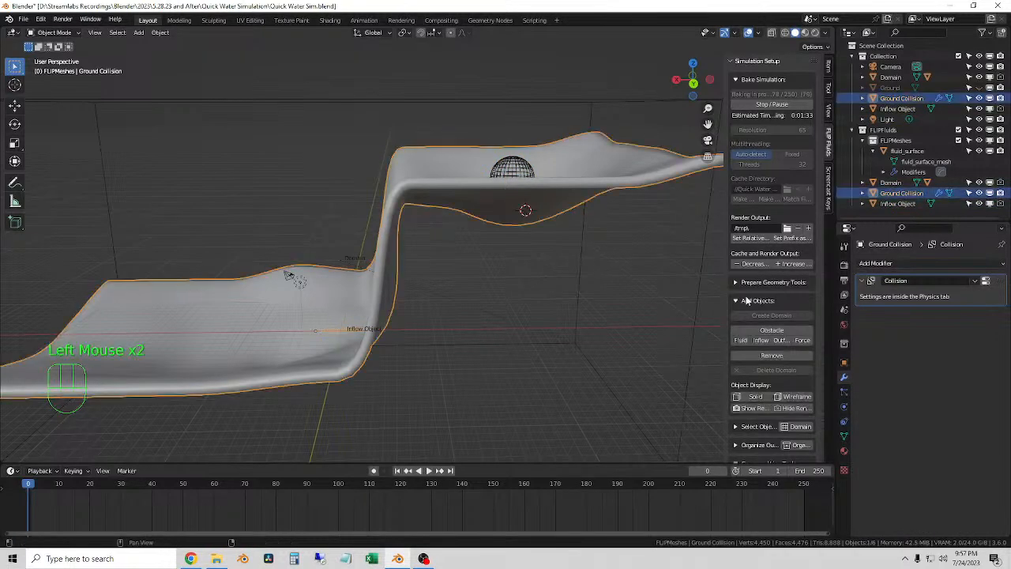
{"action": "left_click", "coordinate": [847, 408]}
{"action": "left_click", "coordinate": [844, 376]}
{"action": "left_click", "coordinate": [864, 282]}
{"action": "left_click", "coordinate": [865, 282]}
{"action": "left_click", "coordinate": [845, 407]}
{"action": "scroll", "coordinate": [877, 363], "scroll_direction": "down", "scroll_amount": 5}
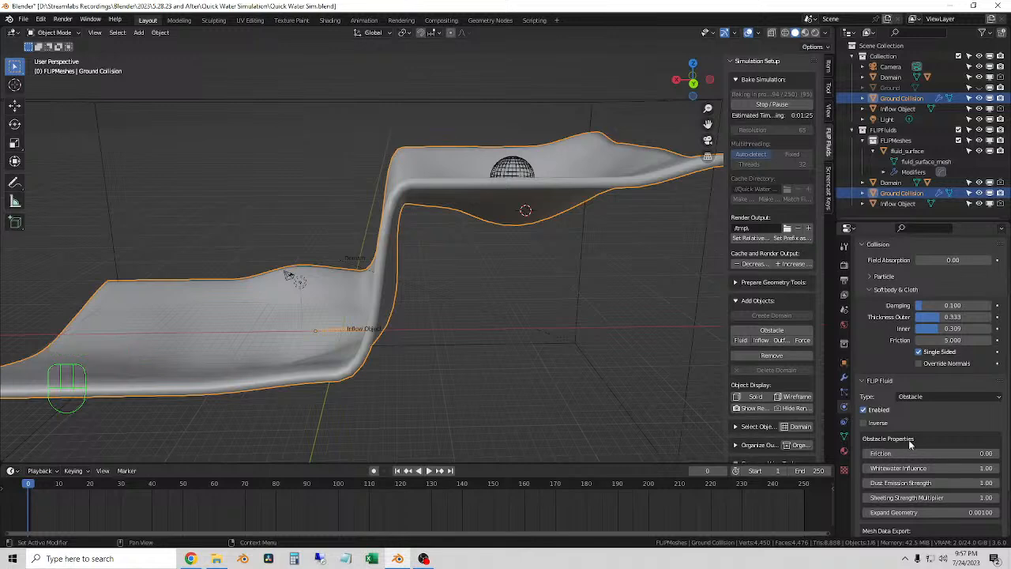
{"action": "scroll", "coordinate": [909, 449], "scroll_direction": "down", "scroll_amount": 3}
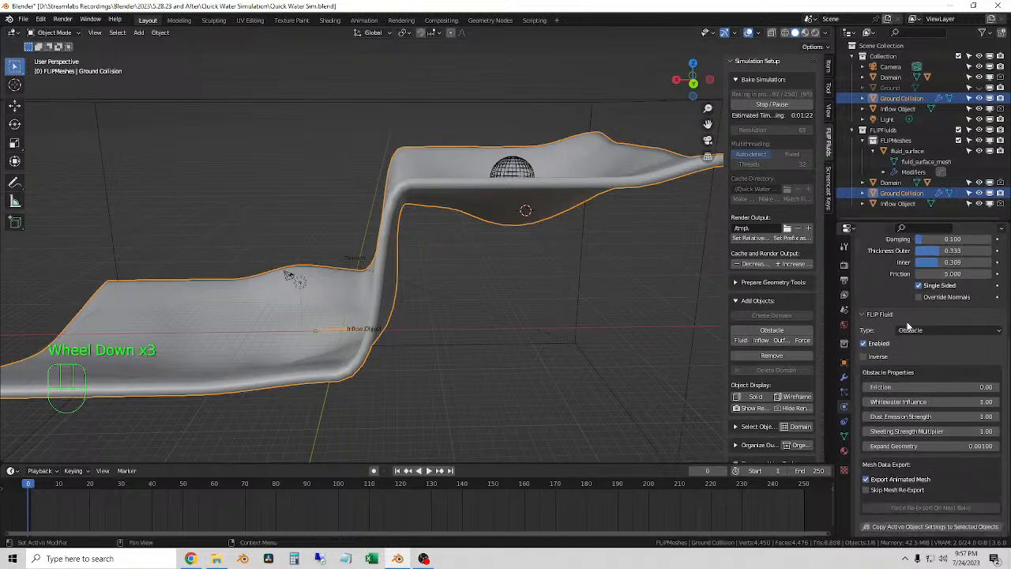
{"action": "left_click", "coordinate": [936, 331]}
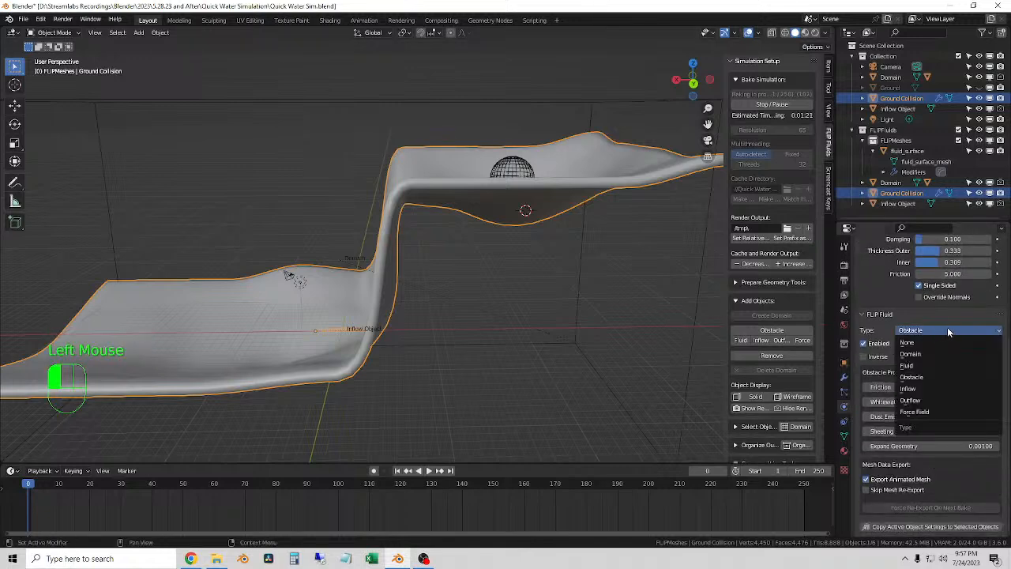
{"action": "left_click", "coordinate": [514, 256]}
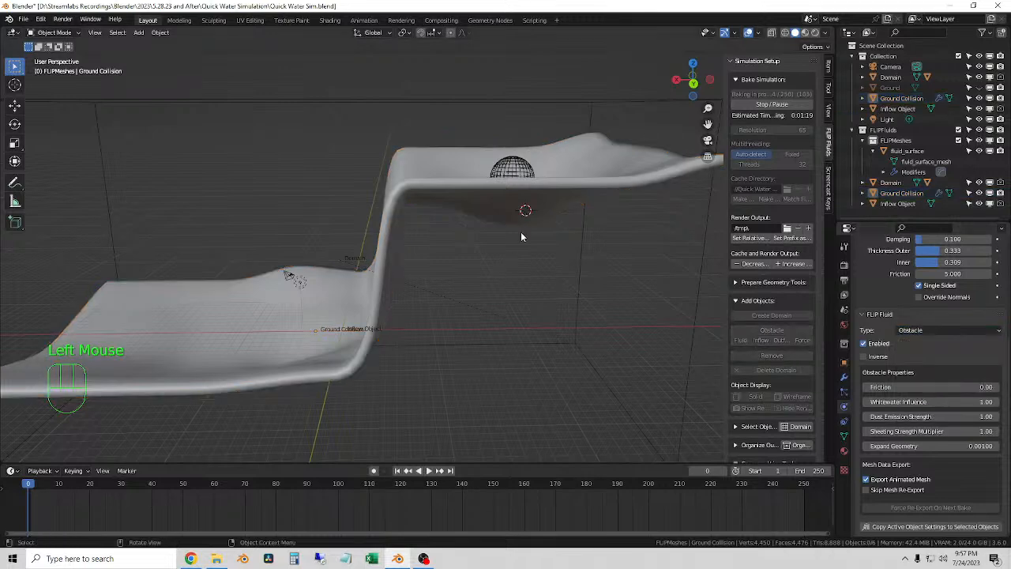
Stop and reset the bake, raise the simulation resolution to 90, and bake again.
{"action": "left_click", "coordinate": [788, 105]}
{"action": "left_click", "coordinate": [791, 106]}
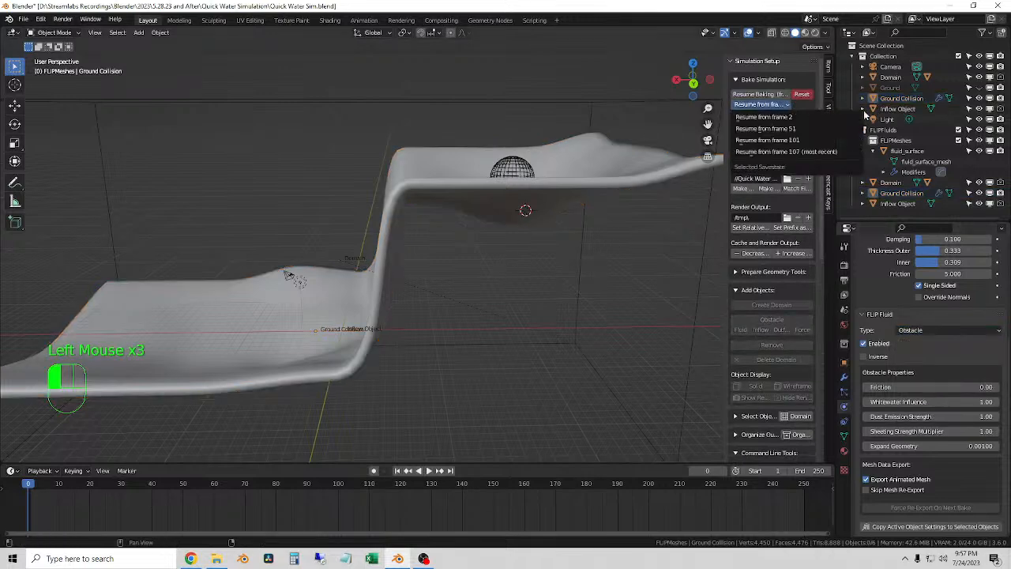
{"action": "left_click", "coordinate": [798, 96]}
{"action": "left_click", "coordinate": [801, 95]}
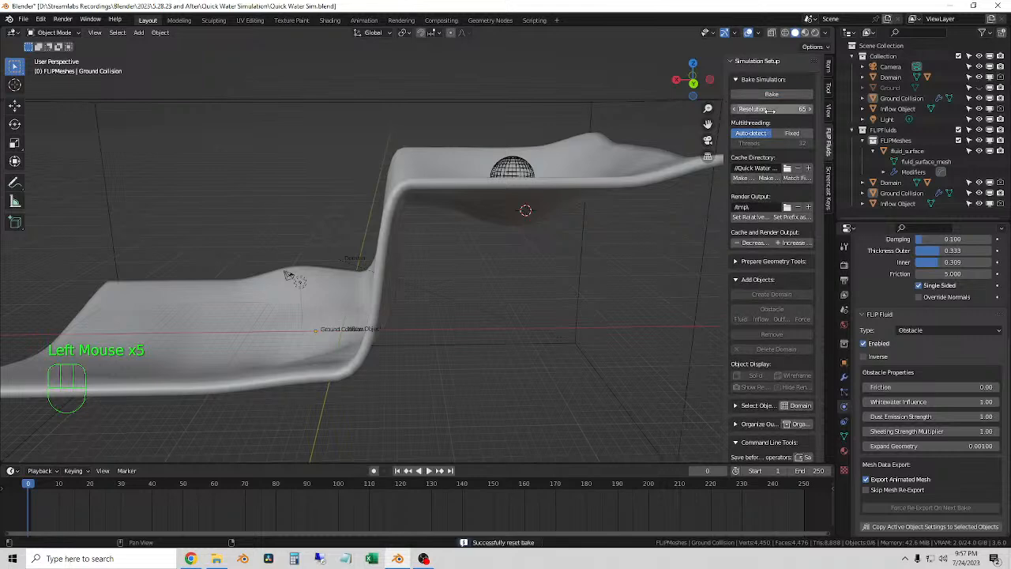
{"action": "left_click_drag", "start_coordinate": [782, 108], "coordinate": [802, 108]}
{"action": "left_click", "coordinate": [771, 94]}
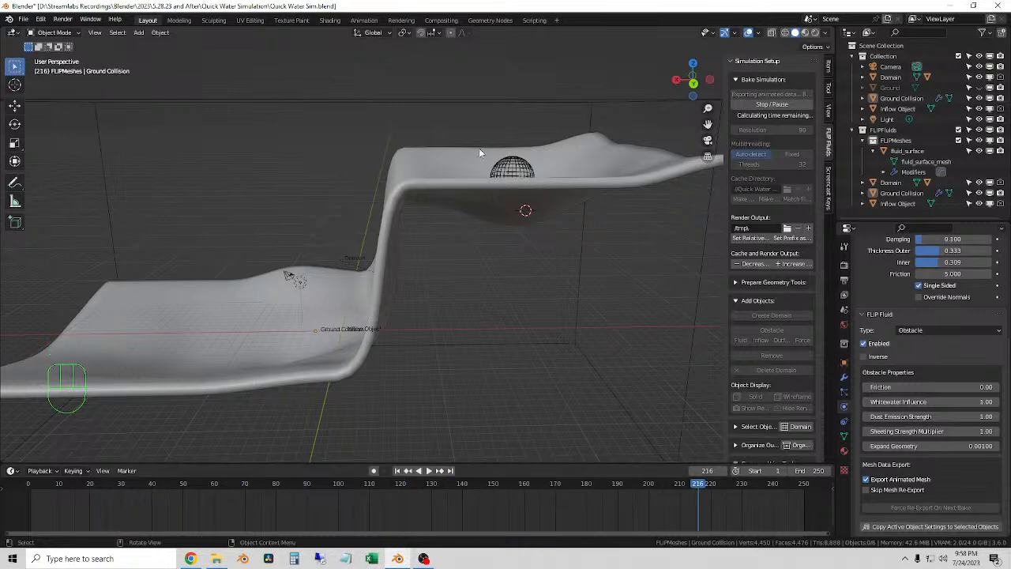
Return to frame 1 and advance through the new bake to frame 24.
{"action": "middle_click_drag", "start_coordinate": [558, 293], "coordinate": [571, 289]}
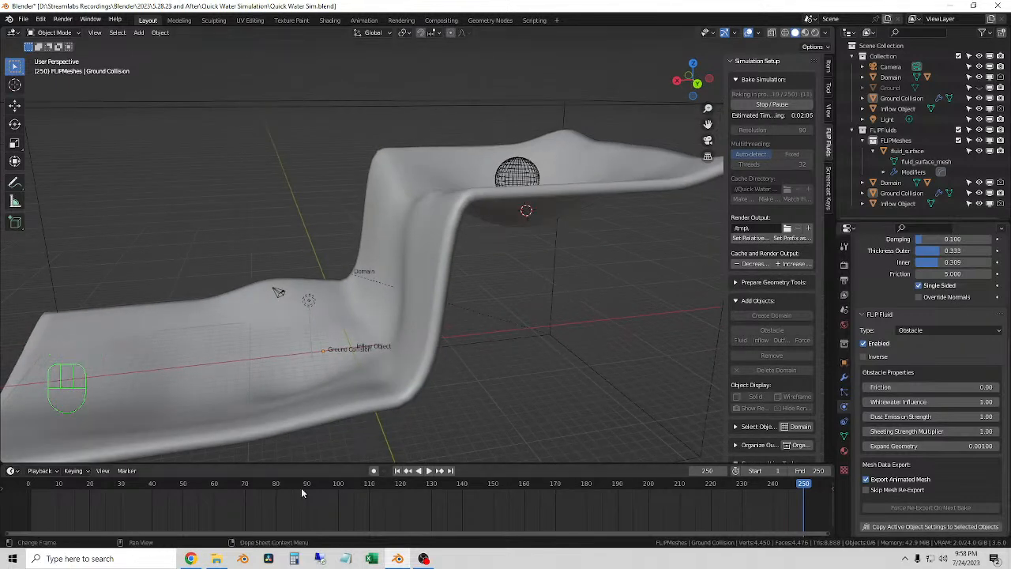
{"action": "left_click", "coordinate": [399, 471]}
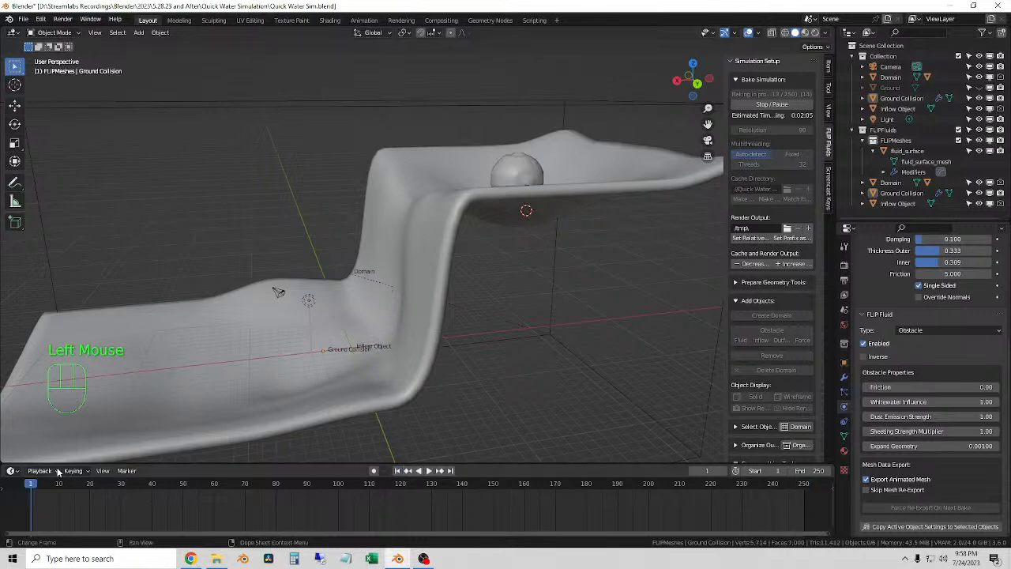
{"action": "left_click_drag", "start_coordinate": [31, 490], "coordinate": [59, 490]}
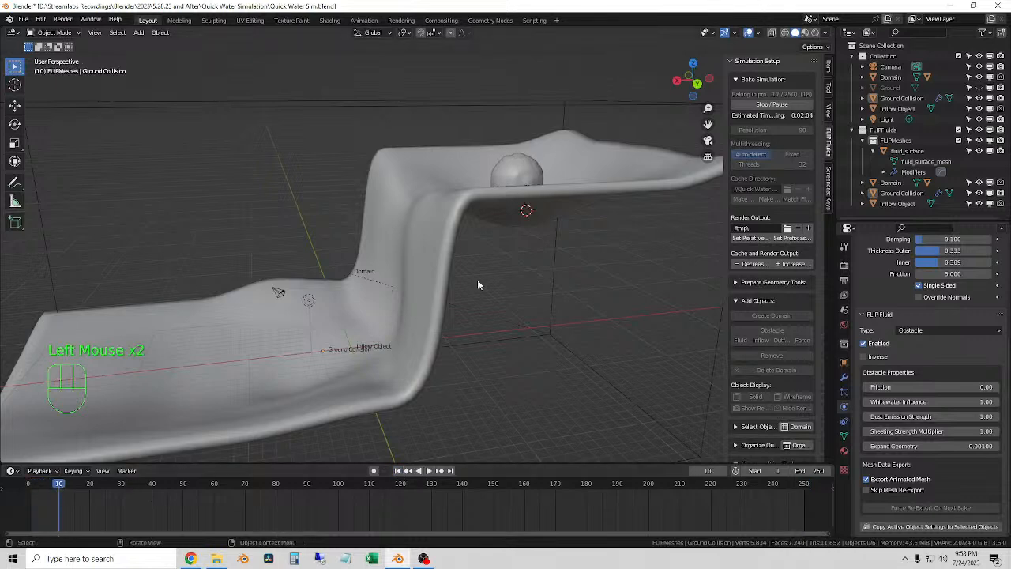
{"action": "middle_click_drag", "start_coordinate": [479, 275], "coordinate": [476, 302]}
{"action": "left_click", "coordinate": [428, 471]}
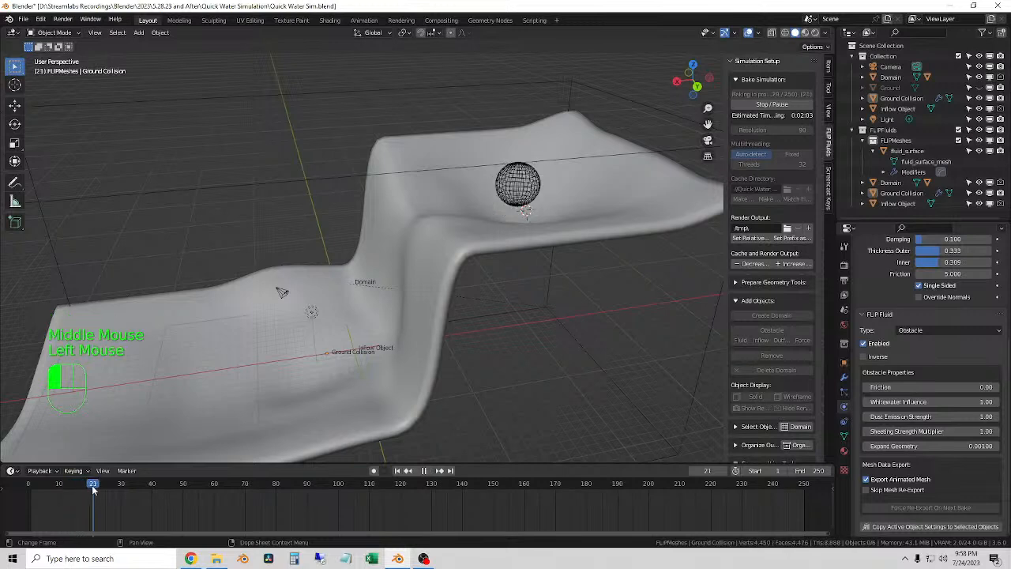
{"action": "left_click_drag", "start_coordinate": [85, 492], "coordinate": [103, 494]}
Inspect the fluid against the upper basin from several angles in wireframe display, then switch back to solid display.
{"action": "scroll", "coordinate": [535, 259], "scroll_direction": "up", "scroll_amount": 2}
{"action": "middle_click_drag", "start_coordinate": [535, 259], "coordinate": [496, 266]}
{"action": "middle_click_drag", "start_coordinate": [438, 278], "coordinate": [468, 274]}
{"action": "left_click", "coordinate": [784, 33]}
{"action": "mouse_move", "coordinate": [557, 186]}
{"action": "middle_mouse_down"}
{"action": "mouse_move", "coordinate": [570, 188]}
{"action": "mouse_move", "coordinate": [614, 258]}
{"action": "mouse_move", "coordinate": [585, 222]}
{"action": "mouse_move", "coordinate": [634, 197]}
{"action": "mouse_move", "coordinate": [606, 145]}
{"action": "mouse_move", "coordinate": [524, 155]}
{"action": "mouse_move", "coordinate": [576, 225]}
{"action": "mouse_move", "coordinate": [575, 212]}
{"action": "middle_mouse_up"}
{"action": "left_click", "coordinate": [550, 164]}
{"action": "scroll", "coordinate": [565, 218], "scroll_direction": "up", "scroll_amount": 3}
{"action": "scroll", "coordinate": [575, 211], "scroll_direction": "down", "scroll_amount": 2}
{"action": "left_click", "coordinate": [387, 242]}
{"action": "middle_click_drag", "start_coordinate": [387, 242], "coordinate": [353, 218]}
{"action": "scroll", "coordinate": [321, 234], "scroll_direction": "down", "scroll_amount": 2}
{"action": "middle_click_drag", "start_coordinate": [446, 341], "coordinate": [457, 212]}
{"action": "left_click", "coordinate": [451, 238]}
{"action": "left_click", "coordinate": [451, 238]}
{"action": "middle_click_drag", "start_coordinate": [474, 287], "coordinate": [621, 229]}
{"action": "left_click", "coordinate": [794, 33]}
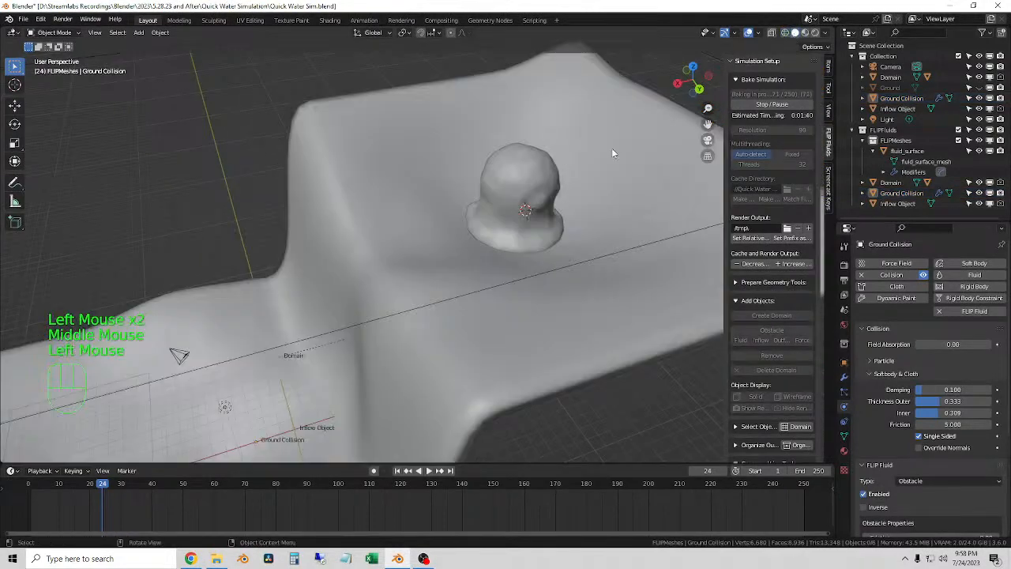
Show the original Ground terrain and hide the Ground Collision object in the viewport.
{"action": "left_click", "coordinate": [395, 238]}
{"action": "middle_click_drag", "start_coordinate": [395, 237], "coordinate": [417, 229]}
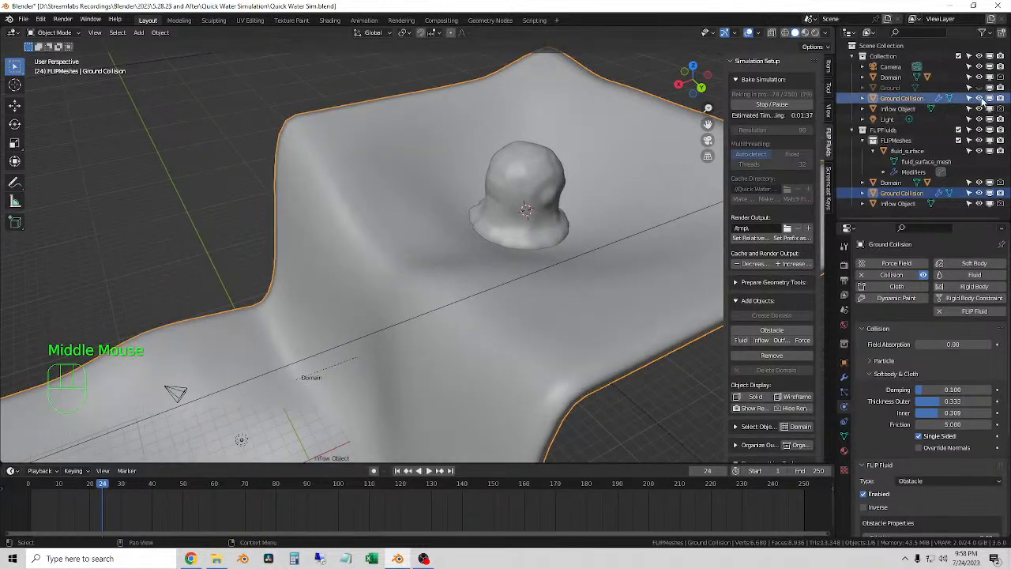
{"action": "left_click", "coordinate": [979, 99]}
{"action": "left_click", "coordinate": [978, 99]}
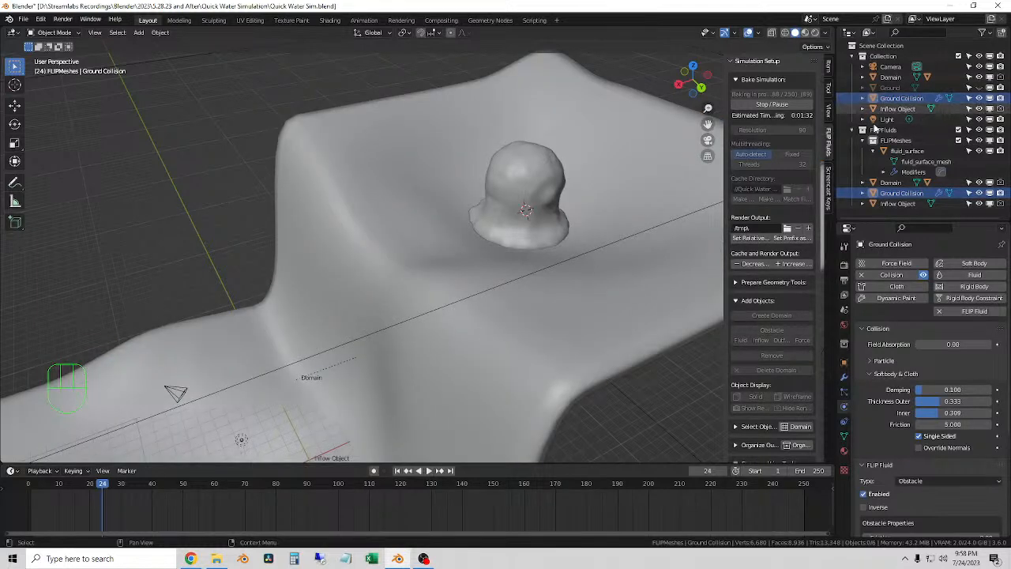
{"action": "middle_click_drag", "start_coordinate": [606, 234], "coordinate": [553, 222]}
{"action": "left_click", "coordinate": [980, 88]}
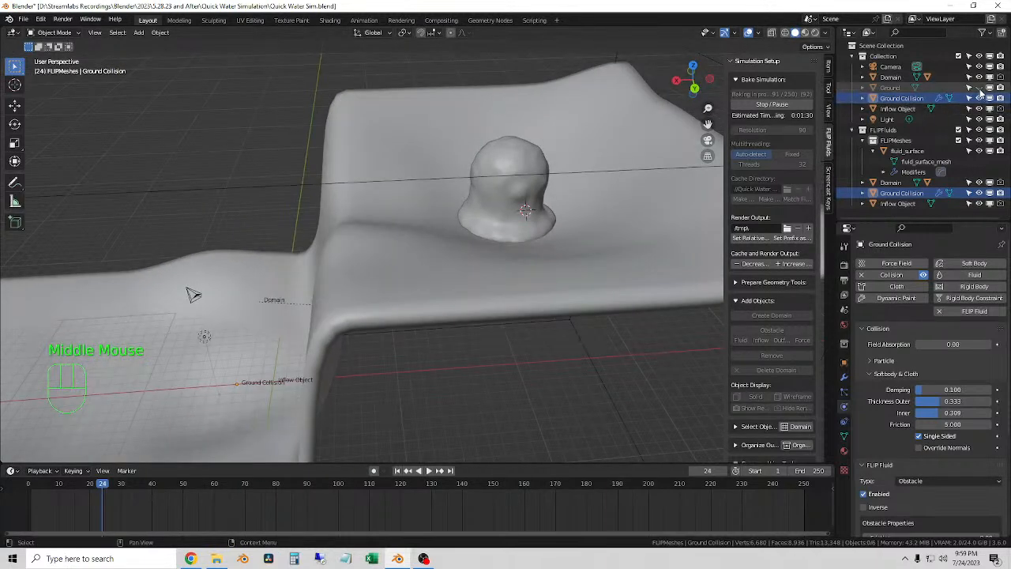
{"action": "left_click", "coordinate": [980, 98]}
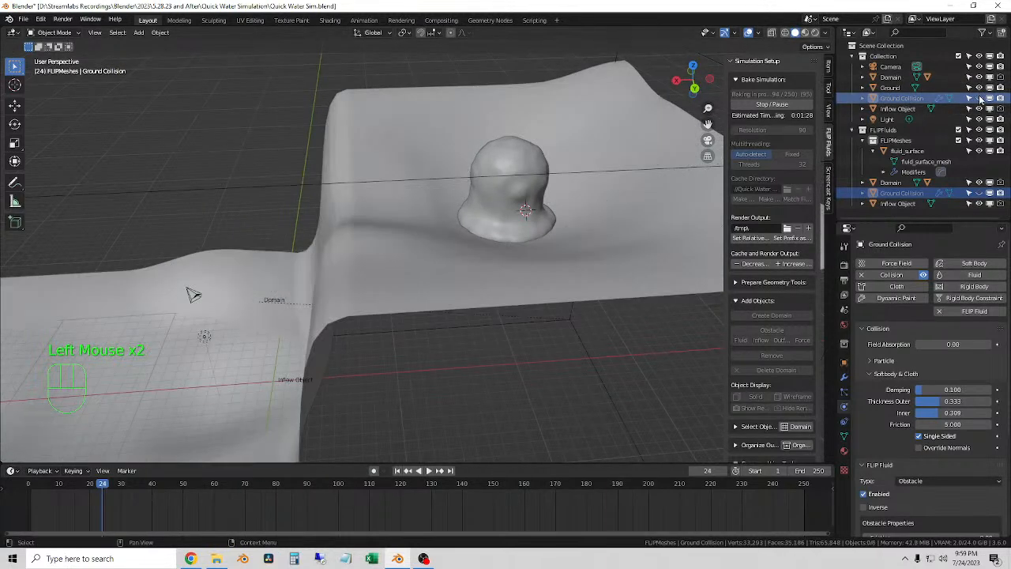
Exclude the Ground Collision object from renders while keeping it enabled for viewports.
{"action": "left_click", "coordinate": [991, 98]}
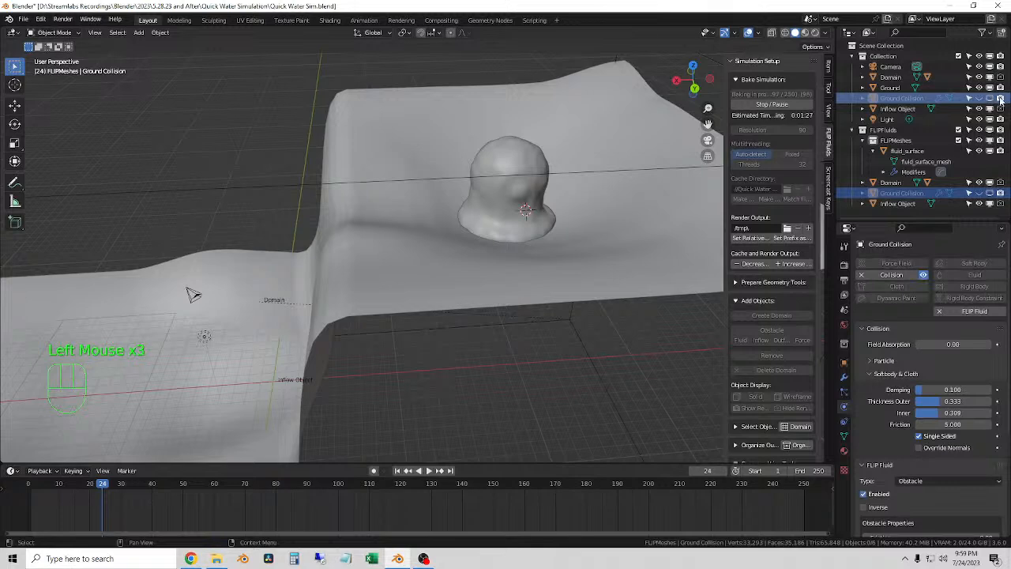
{"action": "left_click", "coordinate": [1000, 98]}
{"action": "left_click", "coordinate": [990, 98]}
Scrub the baked simulation to frame 94, rewind it, and play it back while viewing the waterfall from several angles.
{"action": "middle_click_drag", "start_coordinate": [482, 392], "coordinate": [462, 437]}
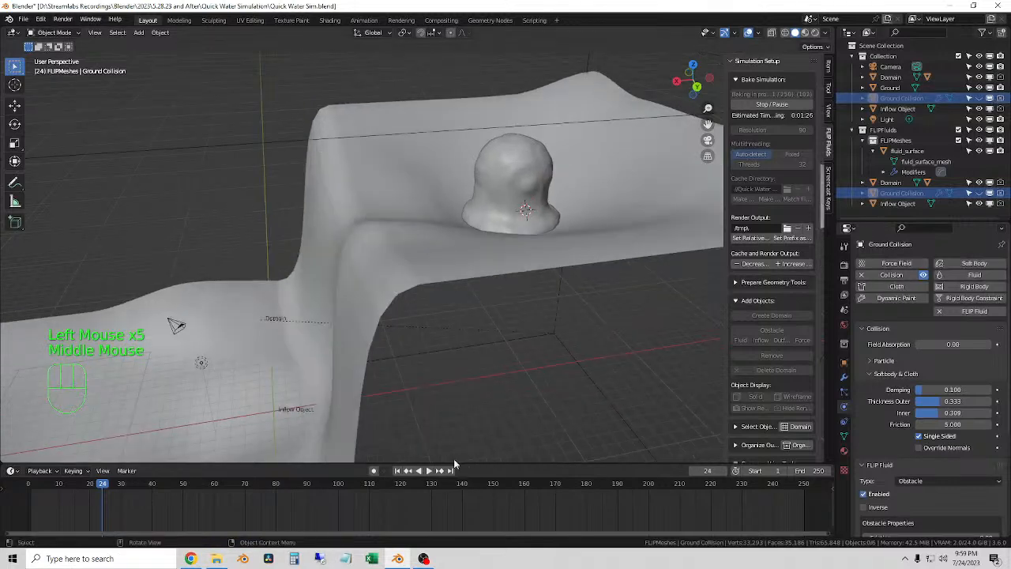
{"action": "left_click_drag", "start_coordinate": [105, 486], "coordinate": [319, 485]}
{"action": "scroll", "coordinate": [300, 281], "scroll_direction": "down", "scroll_amount": 2}
{"action": "middle_click_drag", "start_coordinate": [300, 280], "coordinate": [368, 288]}
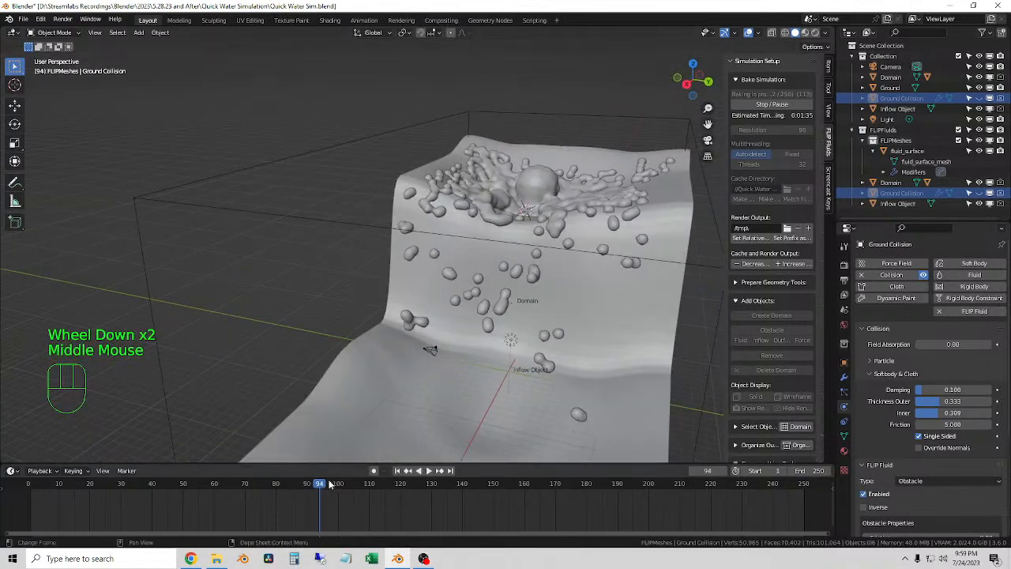
{"action": "left_click_drag", "start_coordinate": [321, 485], "coordinate": [77, 485]}
{"action": "key", "text": "space"}
{"action": "middle_click_drag", "start_coordinate": [648, 262], "coordinate": [515, 259]}
{"action": "middle_click_drag", "start_coordinate": [559, 297], "coordinate": [566, 306]}
{"action": "key", "text": "space"}
Go to frame 114, select the fluid surface, and inspect the water beneath the upper basin.
{"action": "left_click_drag", "start_coordinate": [372, 491], "coordinate": [382, 492]}
{"action": "middle_click_drag", "start_coordinate": [525, 209], "coordinate": [404, 109]}
{"action": "scroll", "coordinate": [518, 192], "scroll_direction": "down", "scroll_amount": 2}
{"action": "scroll", "coordinate": [467, 209], "scroll_direction": "up", "scroll_amount": 2}
{"action": "scroll", "coordinate": [466, 163], "scroll_direction": "up", "scroll_amount": 2}
{"action": "scroll", "coordinate": [441, 174], "scroll_direction": "down", "scroll_amount": 2}
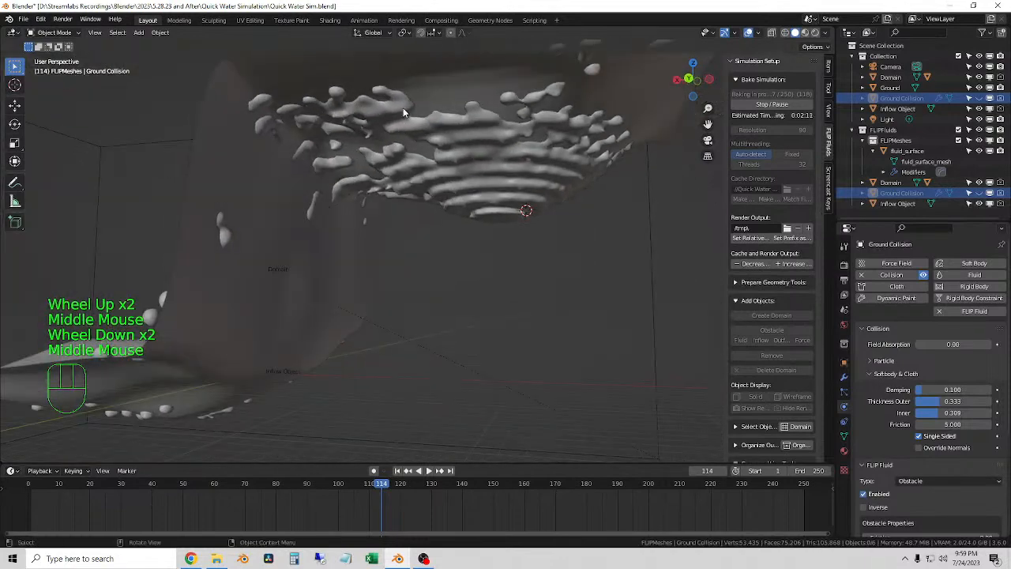
{"action": "left_click", "coordinate": [406, 110]}
{"action": "middle_click_drag", "start_coordinate": [641, 163], "coordinate": [515, 155]}
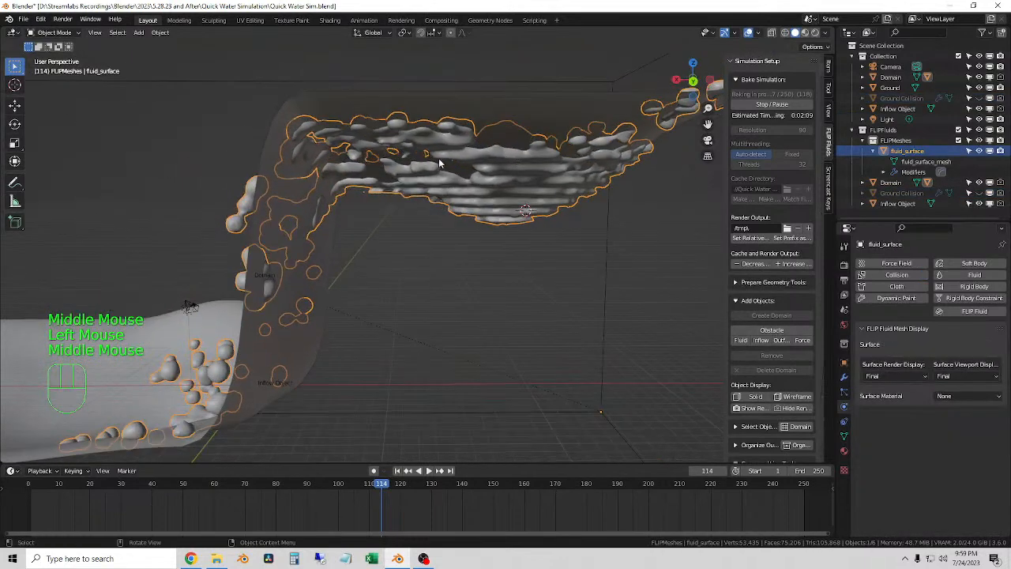
Show the Ground Collision object and inspect how the fluid at frame 114 sits against its thickness from several angles.
{"action": "left_click", "coordinate": [978, 98]}
{"action": "middle_click_drag", "start_coordinate": [498, 263], "coordinate": [485, 284]}
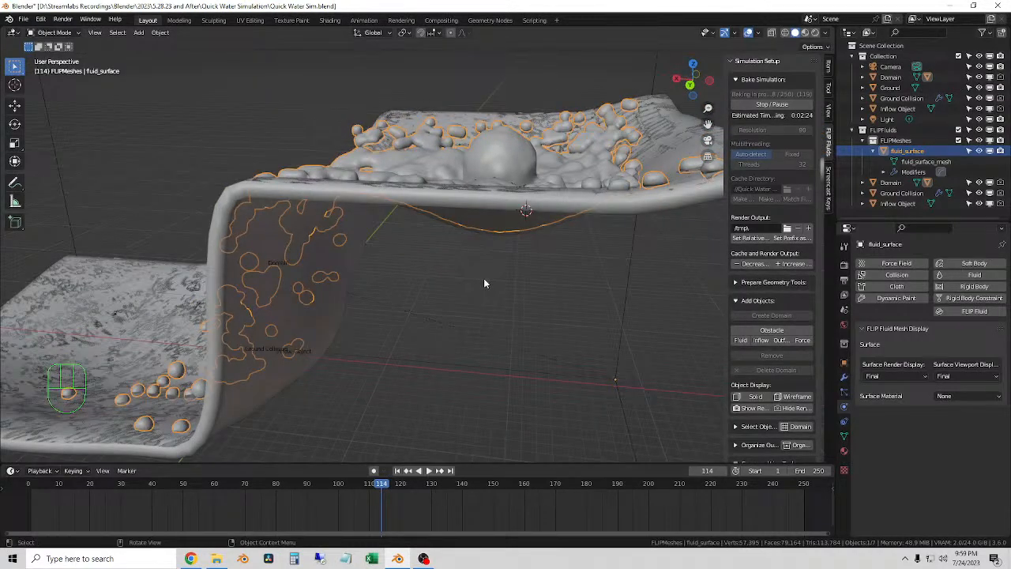
{"action": "middle_click_drag", "start_coordinate": [484, 284], "coordinate": [761, 112]}
{"action": "middle_click_drag", "start_coordinate": [494, 350], "coordinate": [413, 298]}
{"action": "middle_click_drag", "start_coordinate": [376, 260], "coordinate": [426, 277]}
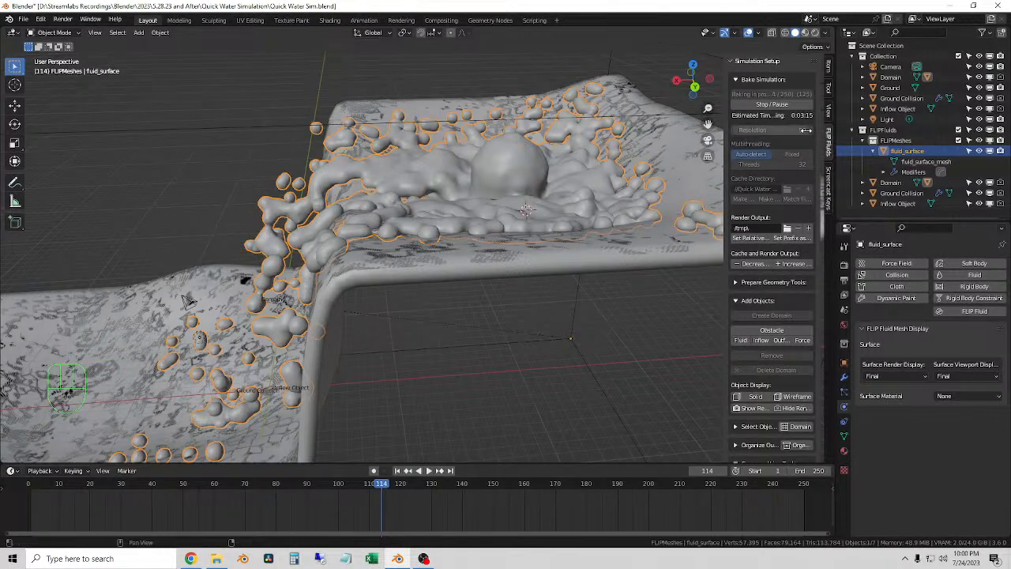
{"action": "scroll", "coordinate": [498, 295], "scroll_direction": "down", "scroll_amount": 2}
{"action": "middle_click_drag", "start_coordinate": [498, 296], "coordinate": [523, 329]}
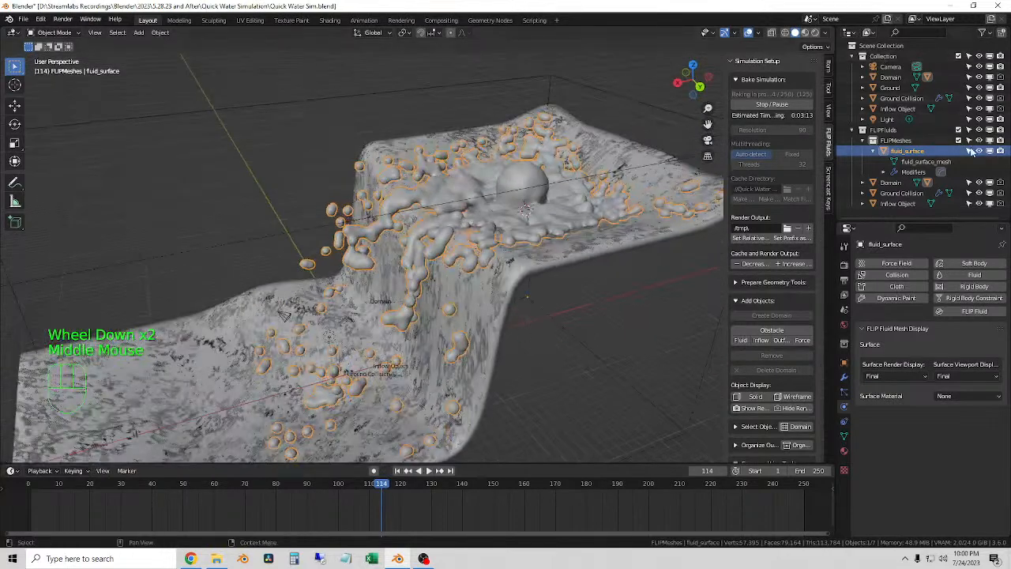
Hide the Ground Collision object in the viewport and play the bake from frame 1, widening the sidebar.
{"action": "left_click", "coordinate": [979, 98]}
{"action": "middle_click_drag", "start_coordinate": [564, 287], "coordinate": [469, 411]}
{"action": "left_click", "coordinate": [398, 470]}
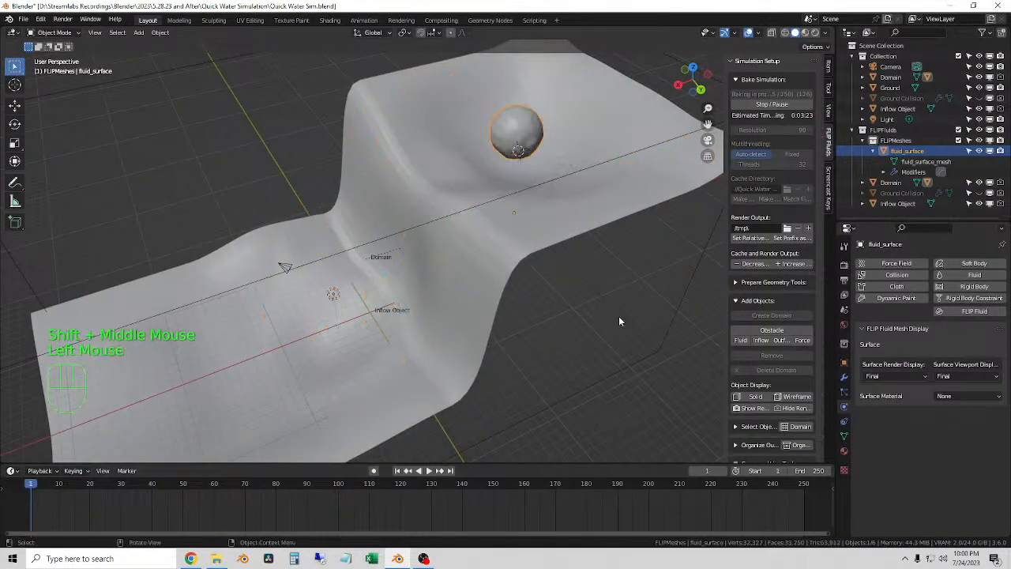
{"action": "key", "text": "space"}
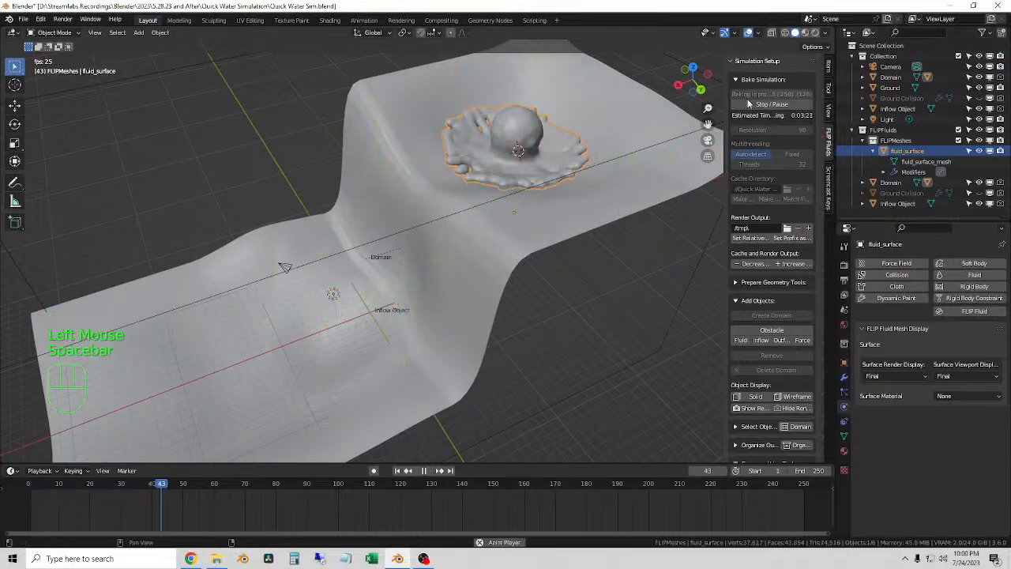
{"action": "left_click_drag", "start_coordinate": [728, 107], "coordinate": [689, 107]}
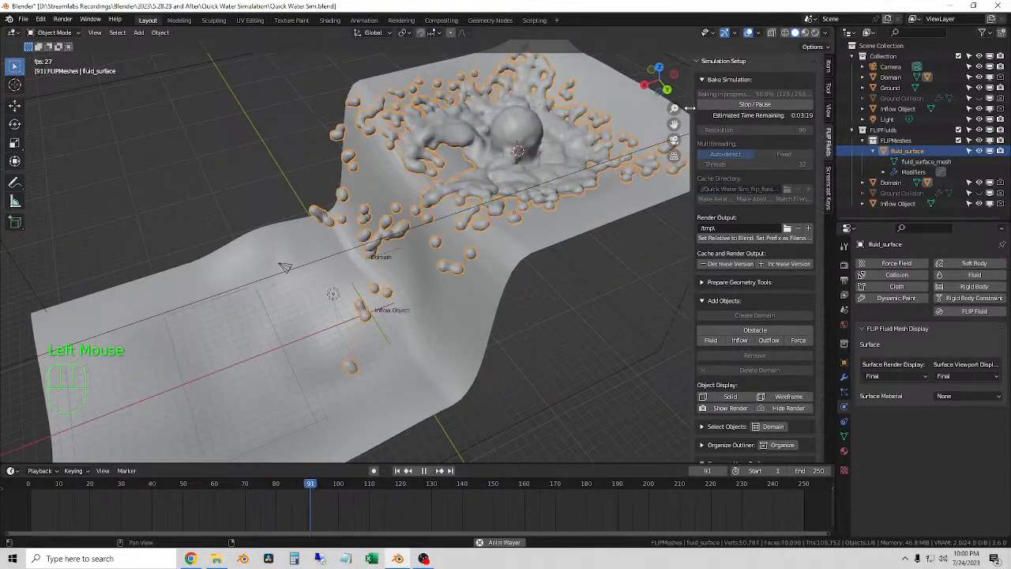
{"action": "middle_click_drag", "start_coordinate": [565, 286], "coordinate": [565, 322], "text": "shift"}
{"action": "key", "text": "space"}
Replay the baked fluid from the middle of the timeline and check the upper basin, returning to frame 86.
{"action": "left_click", "coordinate": [401, 484]}
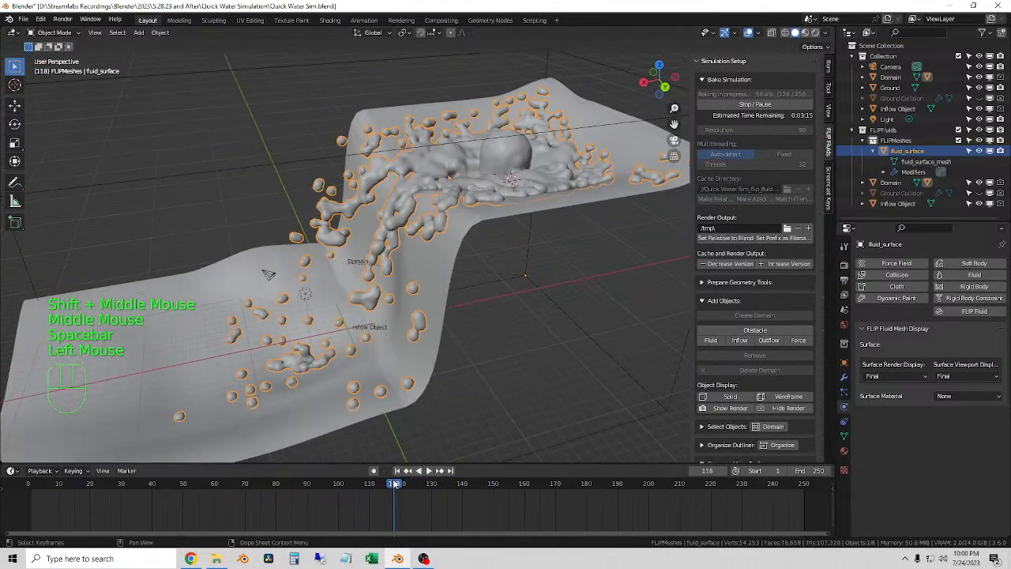
{"action": "key", "text": "space"}
{"action": "key", "text": "space"}
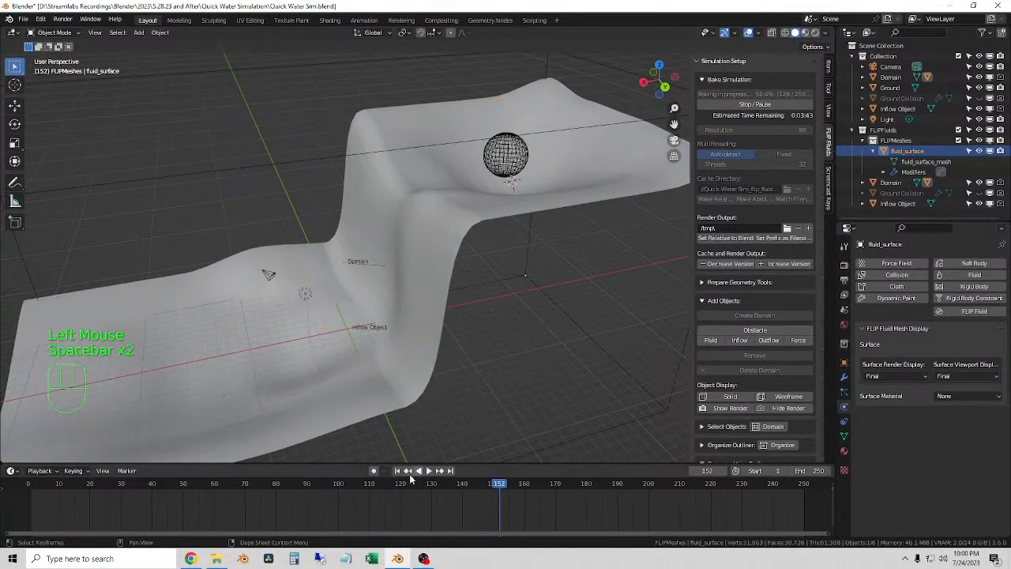
{"action": "left_click", "coordinate": [294, 483]}
{"action": "key", "text": "space"}
{"action": "middle_click_drag", "start_coordinate": [519, 295], "coordinate": [490, 332], "text": "shift"}
{"action": "middle_click_drag", "start_coordinate": [490, 331], "coordinate": [470, 360]}
{"action": "key", "text": "space"}
{"action": "left_click", "coordinate": [294, 490]}
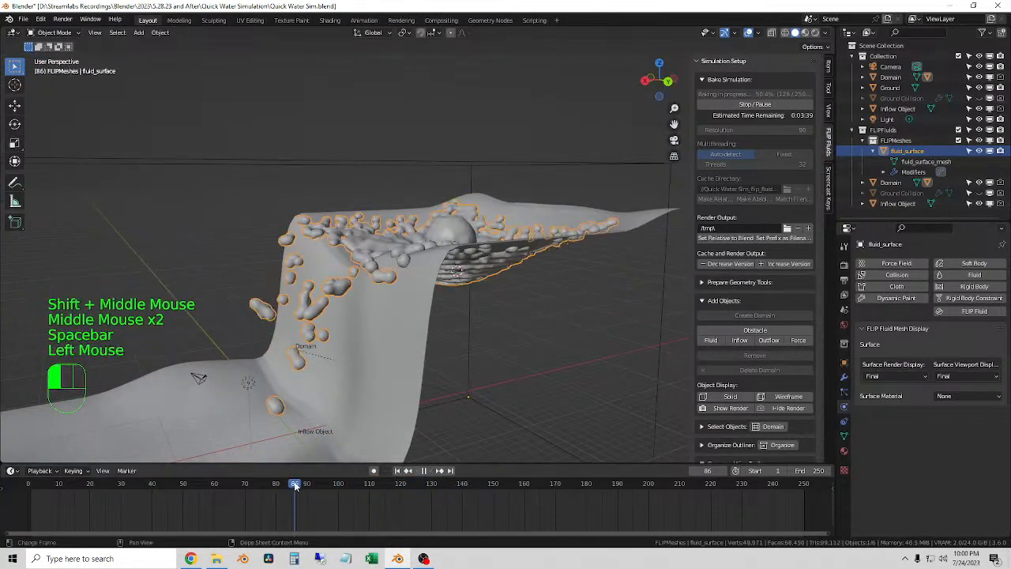
Advance to frame 117, inspect the basin's underside and the ledge up close, and clear the selection.
{"action": "left_click_drag", "start_coordinate": [316, 490], "coordinate": [398, 494]}
{"action": "scroll", "coordinate": [482, 342], "scroll_direction": "up", "scroll_amount": 2}
{"action": "middle_click_drag", "start_coordinate": [482, 342], "coordinate": [408, 293]}
{"action": "scroll", "coordinate": [407, 292], "scroll_direction": "up", "scroll_amount": 1}
{"action": "left_click_drag", "start_coordinate": [382, 510], "coordinate": [392, 488]}
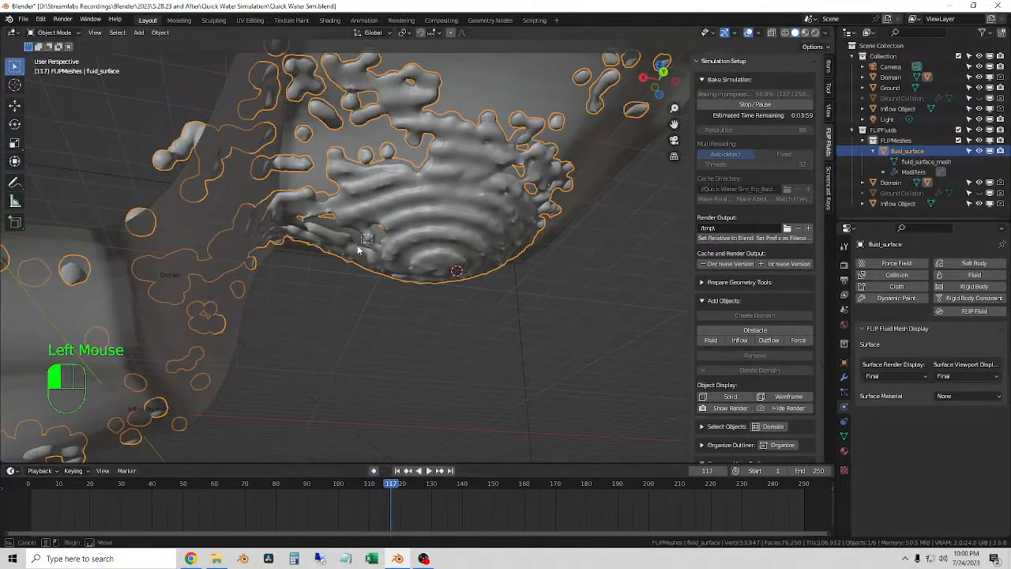
{"action": "middle_click_drag", "start_coordinate": [334, 264], "coordinate": [407, 397]}
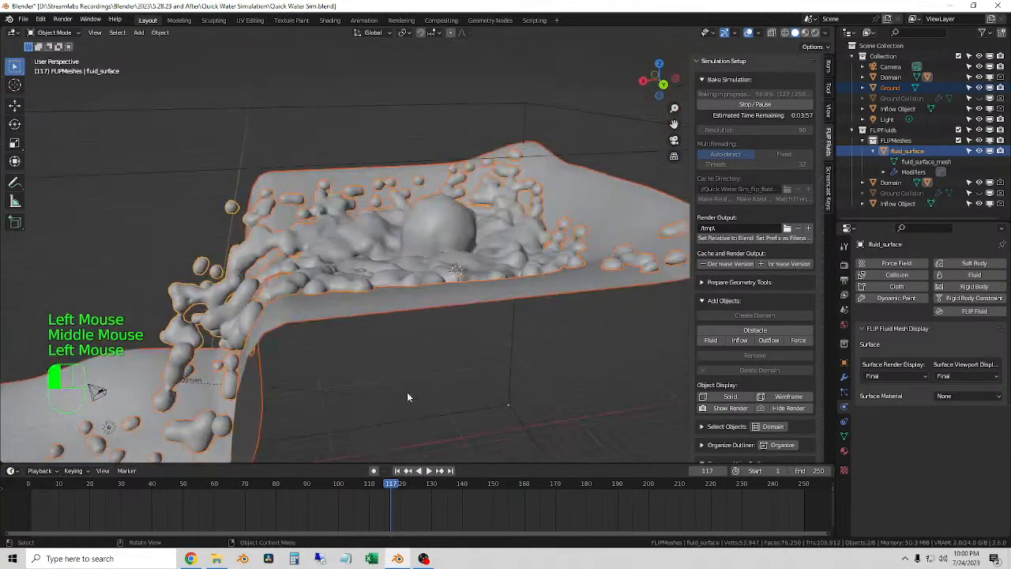
{"action": "left_click", "coordinate": [408, 396]}
Rewind the timeline and replay the water spilling over the upper ledge from different viewpoints.
{"action": "left_click_drag", "start_coordinate": [402, 498], "coordinate": [230, 494]}
{"action": "key", "text": "space"}
{"action": "middle_click_drag", "start_coordinate": [410, 403], "coordinate": [446, 365]}
{"action": "scroll", "coordinate": [440, 354], "scroll_direction": "down", "scroll_amount": 2}
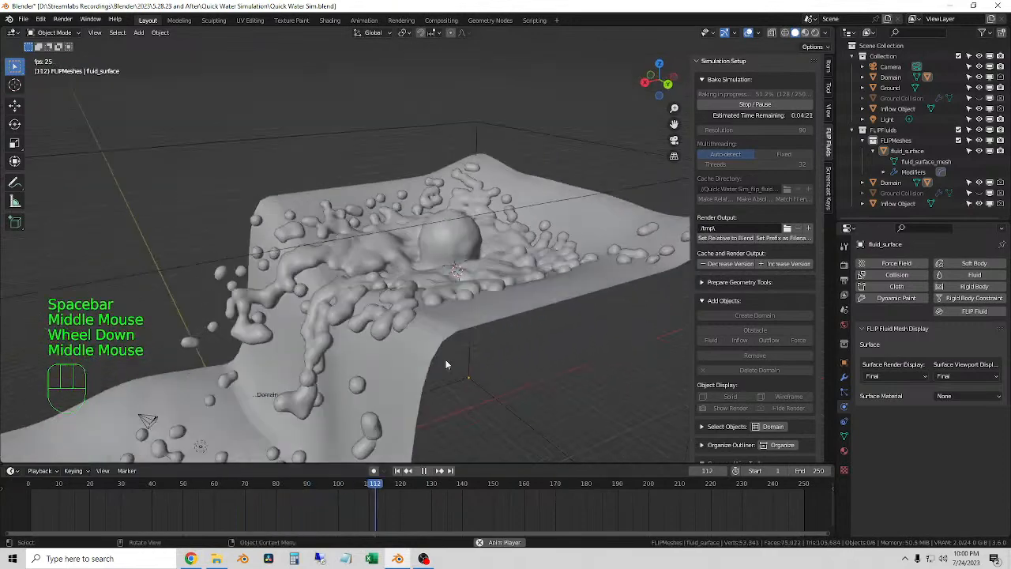
{"action": "scroll", "coordinate": [426, 343], "scroll_direction": "down", "scroll_amount": 1}
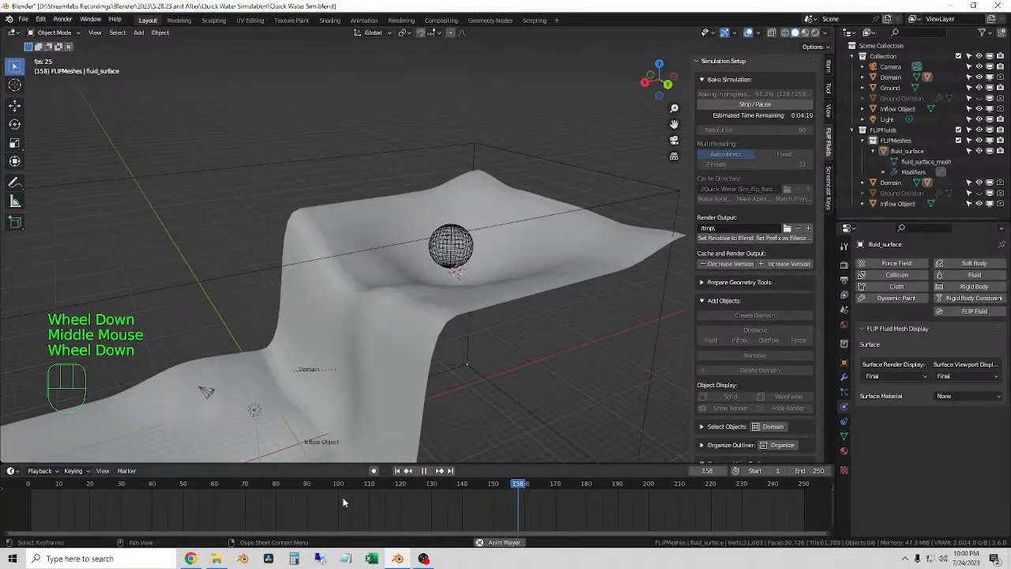
{"action": "left_click", "coordinate": [277, 496]}
{"action": "middle_click_drag", "start_coordinate": [492, 410], "coordinate": [403, 430]}
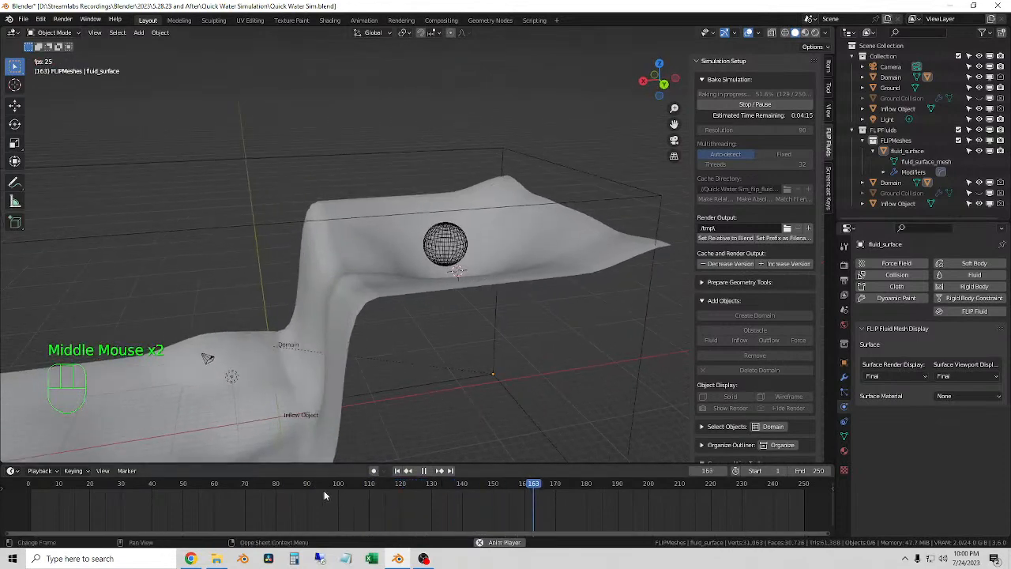
{"action": "left_click", "coordinate": [291, 482]}
{"action": "key", "text": "space"}
Go to frame 122, select the fluid surface, and inspect the burst of water above the inflow.
{"action": "middle_click_drag", "start_coordinate": [448, 462], "coordinate": [393, 498]}
{"action": "mouse_move", "coordinate": [403, 483]}
{"action": "left_mouse_down"}
{"action": "mouse_move", "coordinate": [446, 485]}
{"action": "mouse_move", "coordinate": [295, 484]}
{"action": "mouse_move", "coordinate": [449, 483]}
{"action": "mouse_move", "coordinate": [388, 484]}
{"action": "mouse_move", "coordinate": [408, 487]}
{"action": "left_mouse_up"}
{"action": "scroll", "coordinate": [390, 291], "scroll_direction": "up", "scroll_amount": 3}
{"action": "middle_click_drag", "start_coordinate": [389, 291], "coordinate": [439, 188]}
{"action": "left_click", "coordinate": [431, 250]}
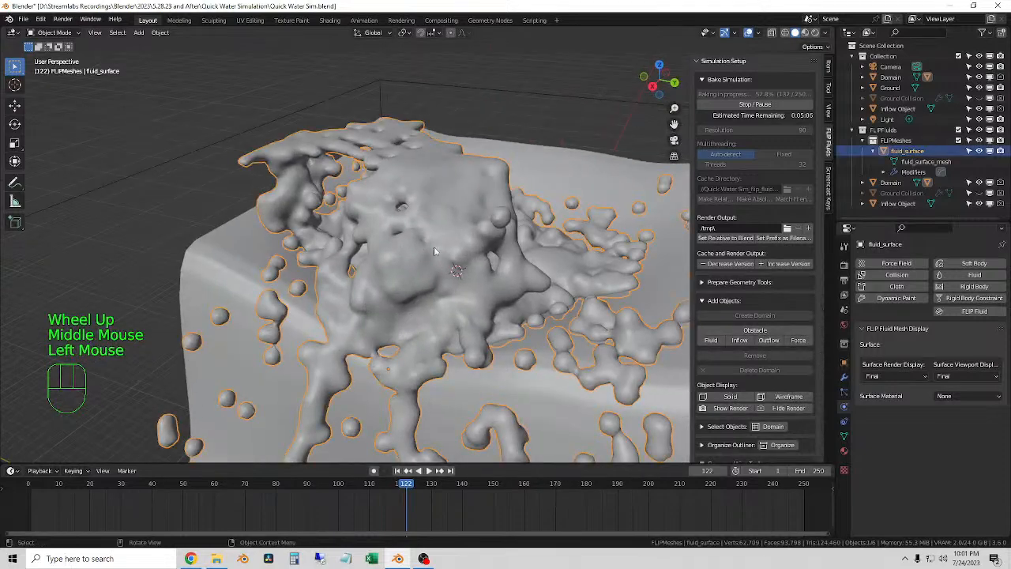
{"action": "scroll", "coordinate": [435, 249], "scroll_direction": "down", "scroll_amount": 4}
{"action": "mouse_move", "coordinate": [429, 341]}
{"action": "middle_mouse_down"}
{"action": "mouse_move", "coordinate": [433, 362]}
{"action": "mouse_move", "coordinate": [389, 334]}
{"action": "mouse_move", "coordinate": [402, 331]}
{"action": "mouse_move", "coordinate": [399, 346]}
{"action": "mouse_move", "coordinate": [437, 353]}
{"action": "middle_mouse_up"}
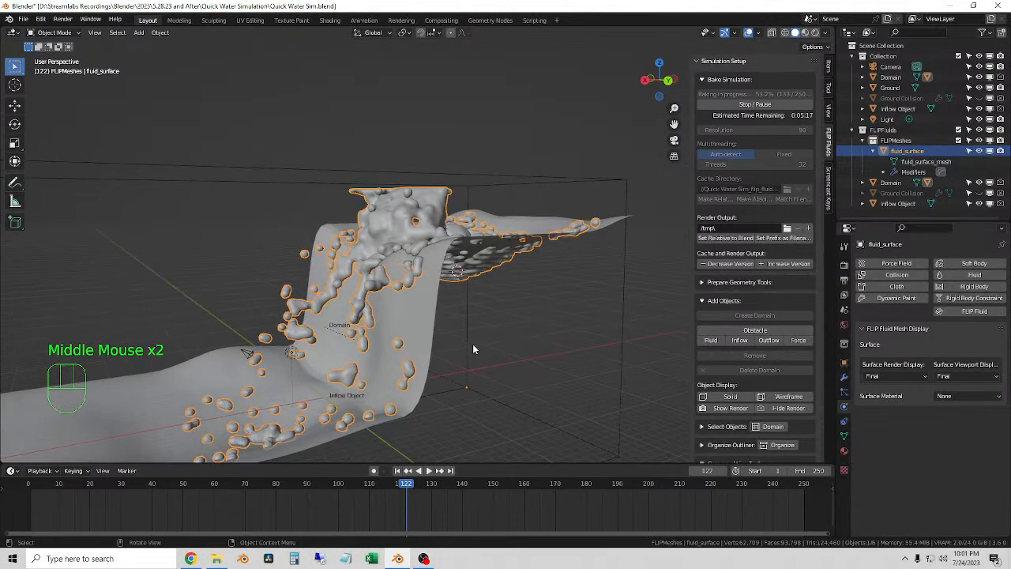
Examine the fluid against the top of the domain and the ledge up close from the front.
{"action": "left_click", "coordinate": [593, 414]}
{"action": "left_click", "coordinate": [468, 320]}
{"action": "scroll", "coordinate": [472, 307], "scroll_direction": "up", "scroll_amount": 2}
{"action": "middle_click_drag", "start_coordinate": [472, 308], "coordinate": [441, 279]}
{"action": "middle_click_drag", "start_coordinate": [325, 234], "coordinate": [240, 228]}
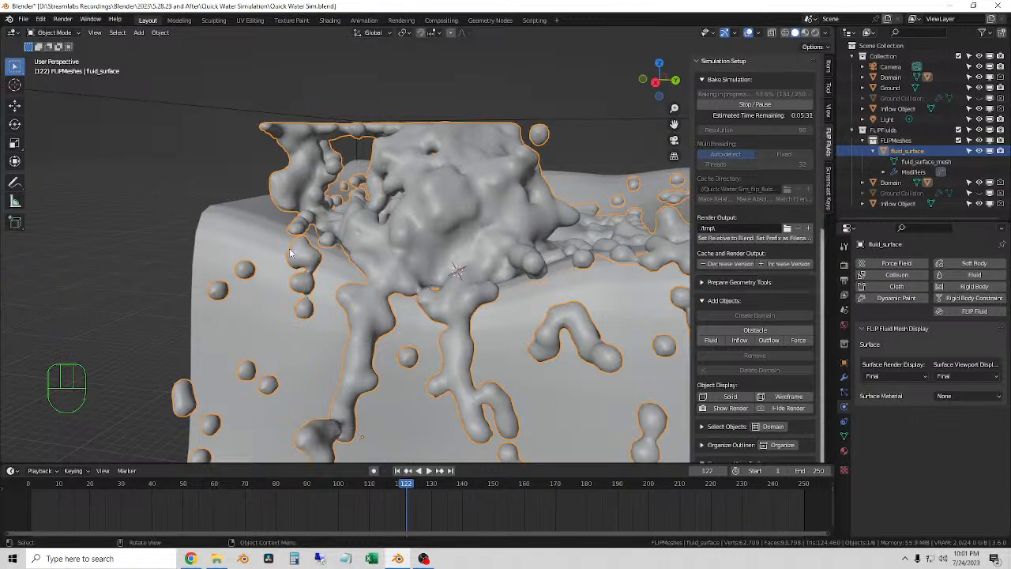
{"action": "middle_click_drag", "start_coordinate": [590, 363], "coordinate": [443, 458]}
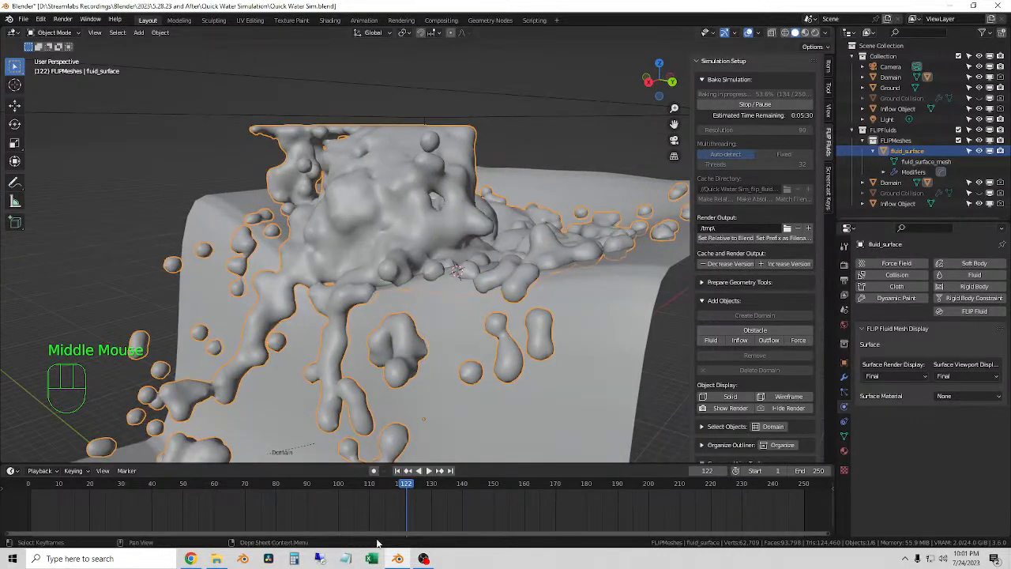
Return to frame 1, select the Domain, and review its FLIP Fluid simulation settings.
{"action": "left_click", "coordinate": [399, 470]}
{"action": "scroll", "coordinate": [361, 219], "scroll_direction": "down", "scroll_amount": 3}
{"action": "middle_click_drag", "start_coordinate": [361, 220], "coordinate": [340, 347]}
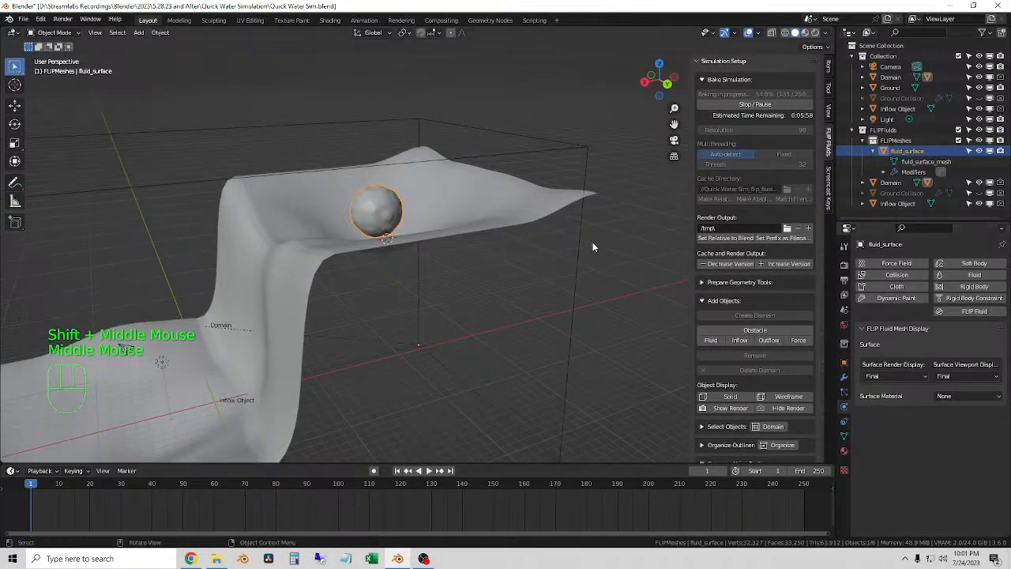
{"action": "left_click", "coordinate": [575, 256]}
{"action": "scroll", "coordinate": [952, 462], "scroll_direction": "down", "scroll_amount": 2}
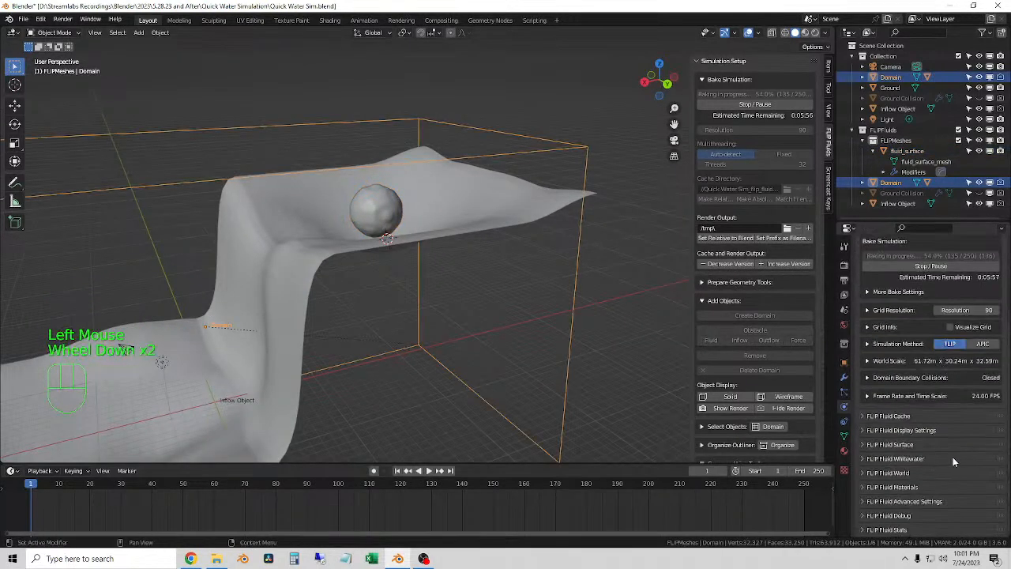
{"action": "scroll", "coordinate": [932, 427], "scroll_direction": "up", "scroll_amount": 2}
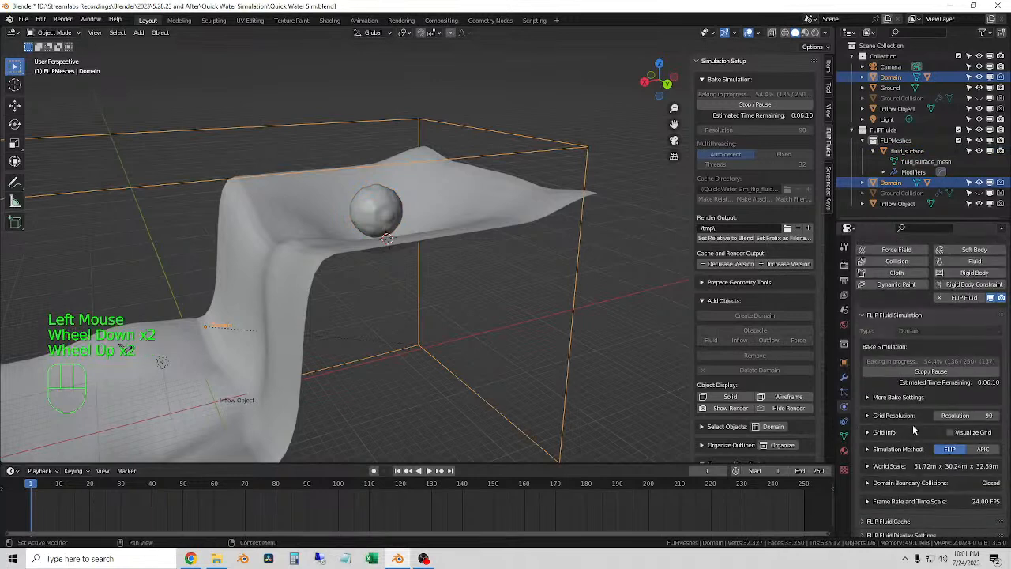
Check the physics settings of the fluid surface and the Ground object, and look through the FLIP Fluids setup options.
{"action": "left_click", "coordinate": [379, 217]}
{"action": "middle_click_drag", "start_coordinate": [379, 218], "coordinate": [397, 206]}
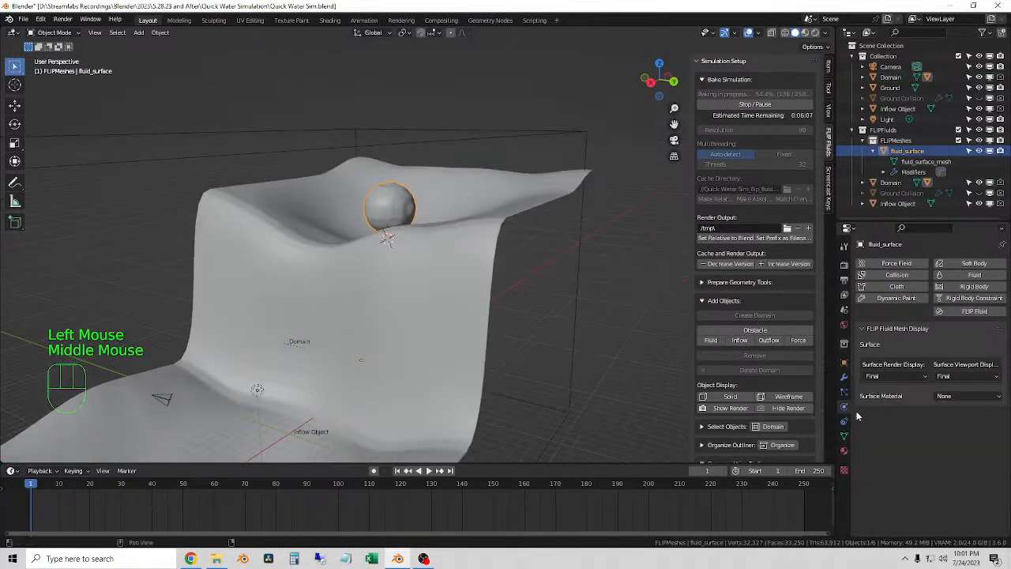
{"action": "scroll", "coordinate": [453, 252], "scroll_direction": "up", "scroll_amount": 2}
{"action": "left_click", "coordinate": [453, 252]}
{"action": "middle_click_drag", "start_coordinate": [480, 257], "coordinate": [514, 261]}
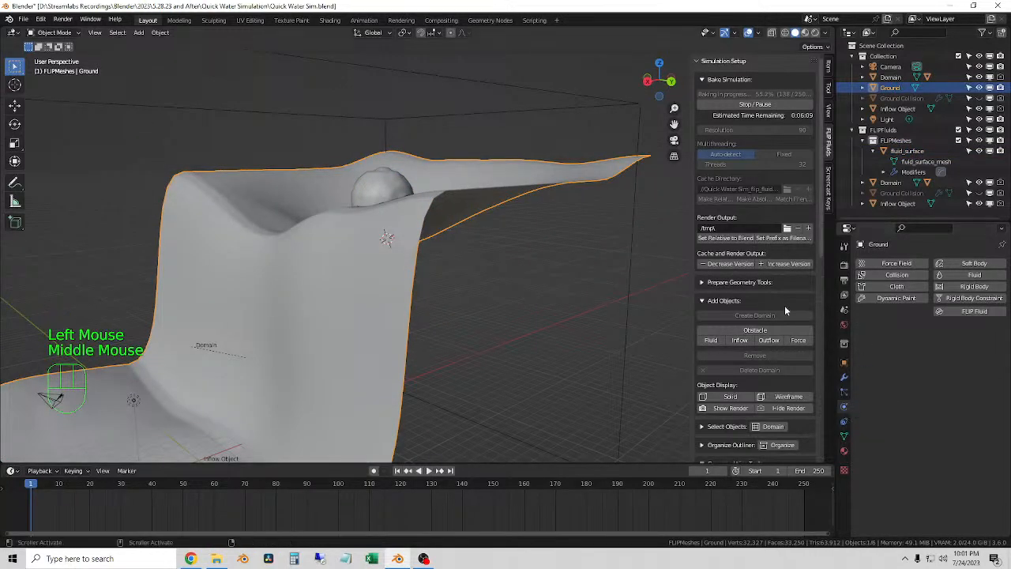
{"action": "scroll", "coordinate": [806, 194], "scroll_direction": "down", "scroll_amount": 2}
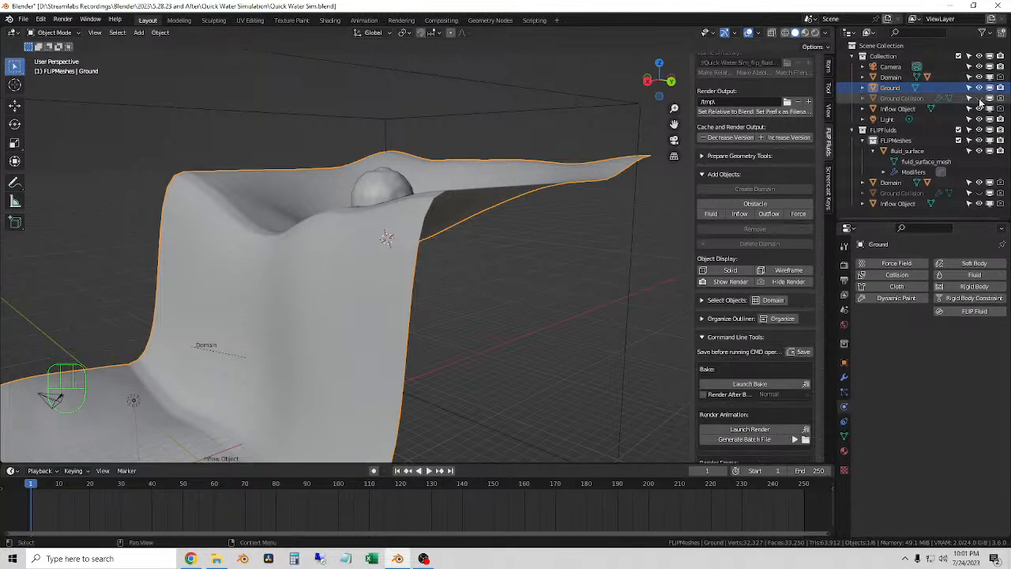
Hide Ground, show Ground Collision in the viewport, and select the Ground Collision object.
{"action": "double_click", "coordinate": [600, 388]}
{"action": "left_click", "coordinate": [442, 211]}
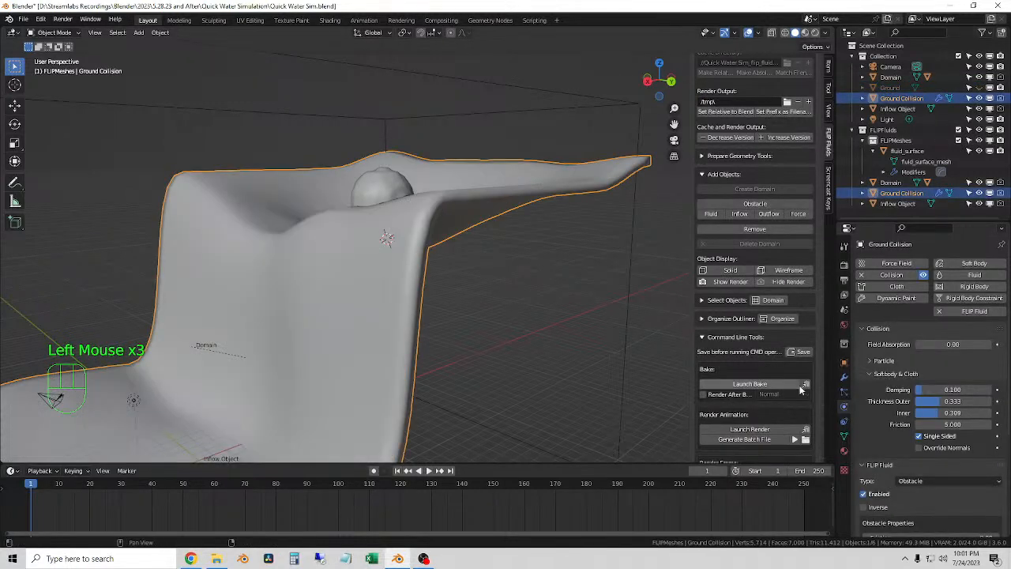
Set the Ground Collision object's soft body and cloth damping to 0.556.
{"action": "scroll", "coordinate": [955, 442], "scroll_direction": "down", "scroll_amount": 2}
{"action": "scroll", "coordinate": [900, 363], "scroll_direction": "up", "scroll_amount": 2}
{"action": "left_click_drag", "start_coordinate": [921, 306], "coordinate": [928, 305]}
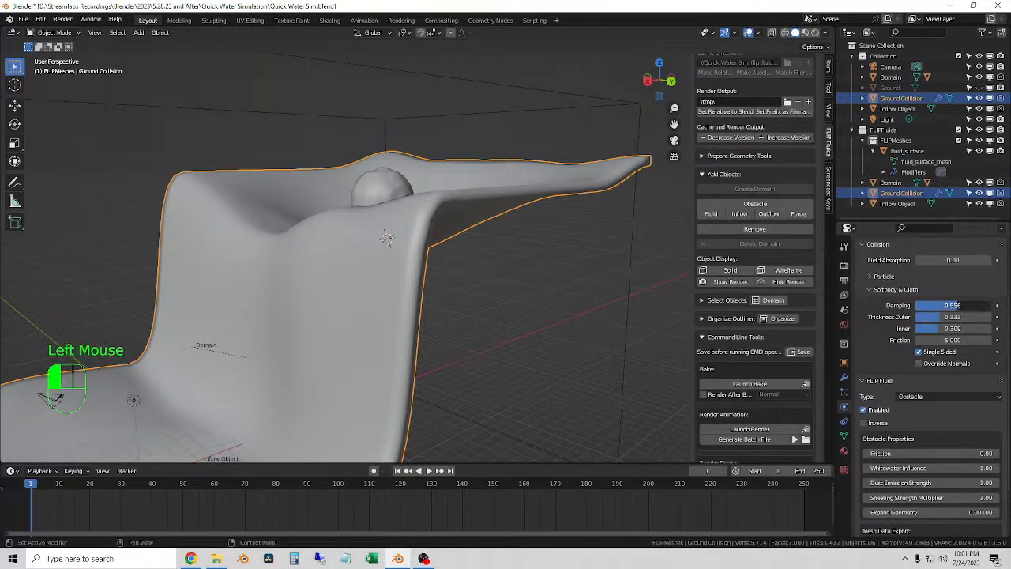
Set the FLIP Fluid obstacle friction of Ground Collision to 0.70.
{"action": "scroll", "coordinate": [939, 344], "scroll_direction": "down", "scroll_amount": 3}
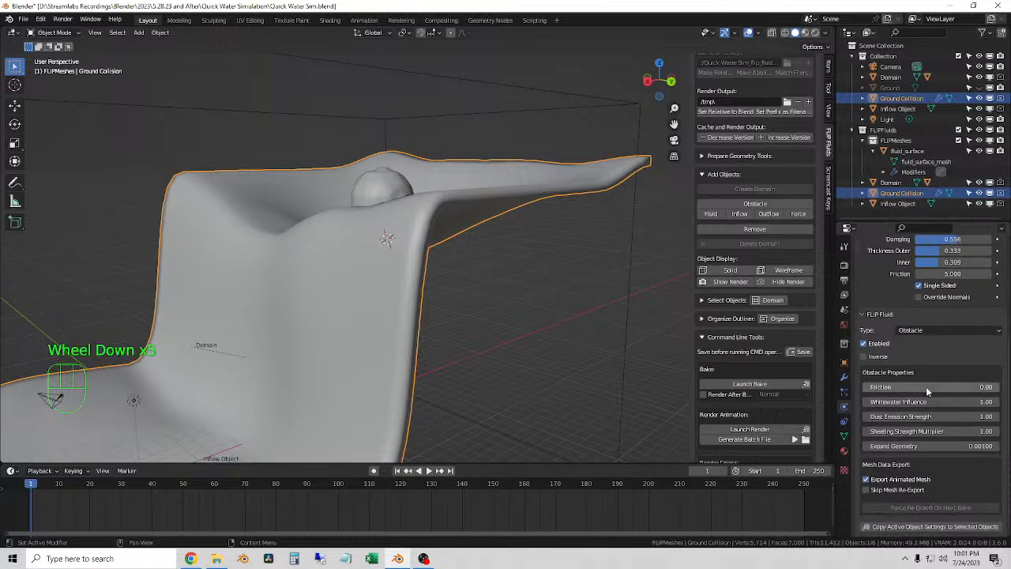
{"action": "left_click_drag", "start_coordinate": [929, 390], "coordinate": [980, 391]}
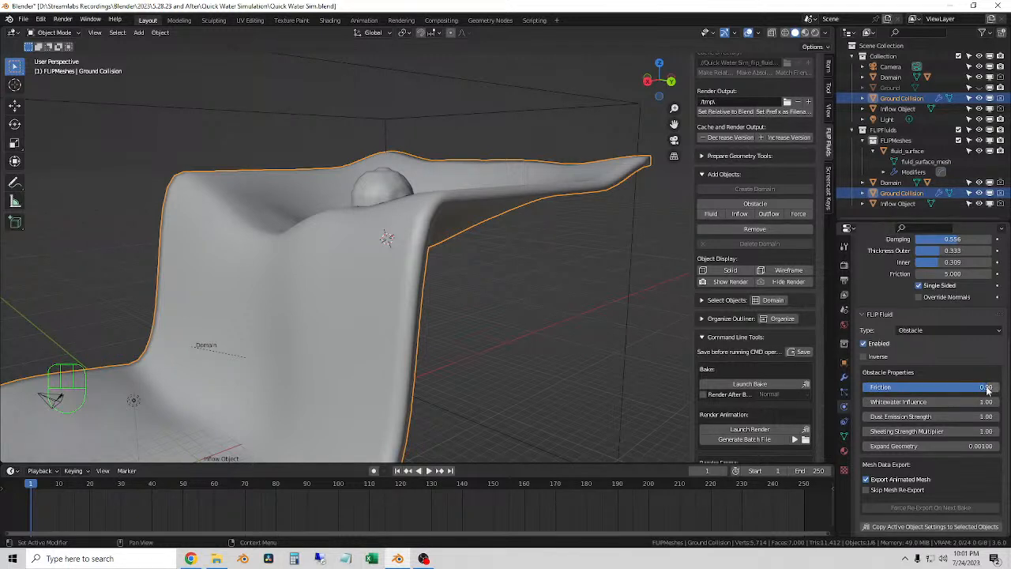
{"action": "scroll", "coordinate": [954, 401], "scroll_direction": "down", "scroll_amount": 1}
{"action": "left_click_drag", "start_coordinate": [957, 390], "coordinate": [952, 391]}
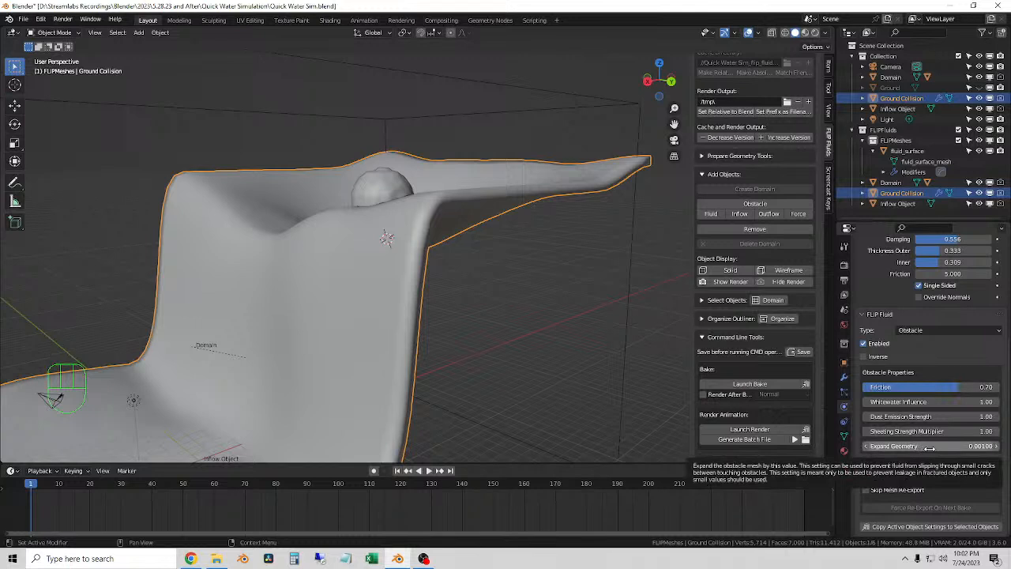
Set the FLIP Fluid Expand Geometry value of Ground Collision to 0.
{"action": "left_click_drag", "start_coordinate": [930, 447], "coordinate": [923, 446]}
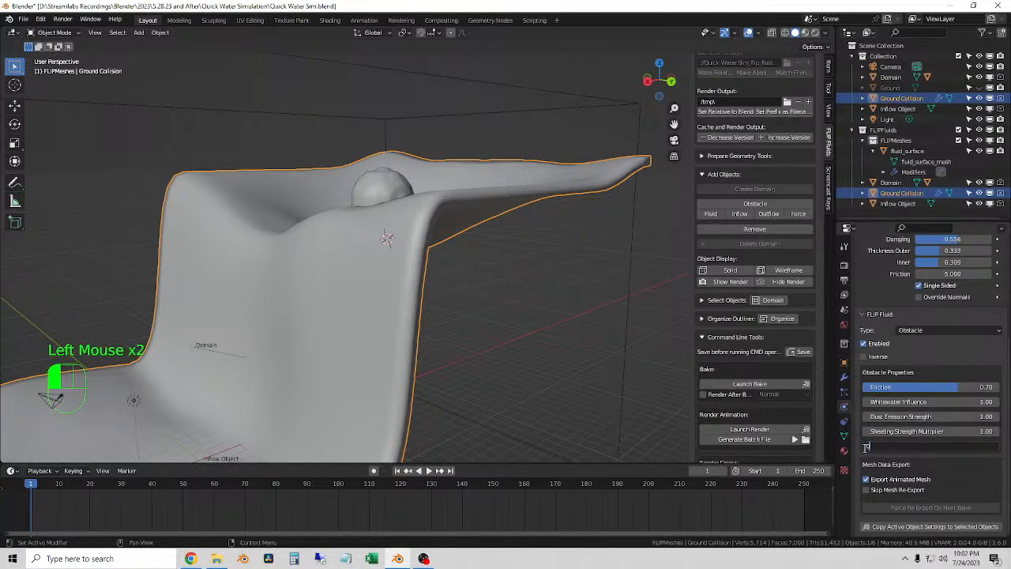
{"action": "left_click", "coordinate": [933, 465]}
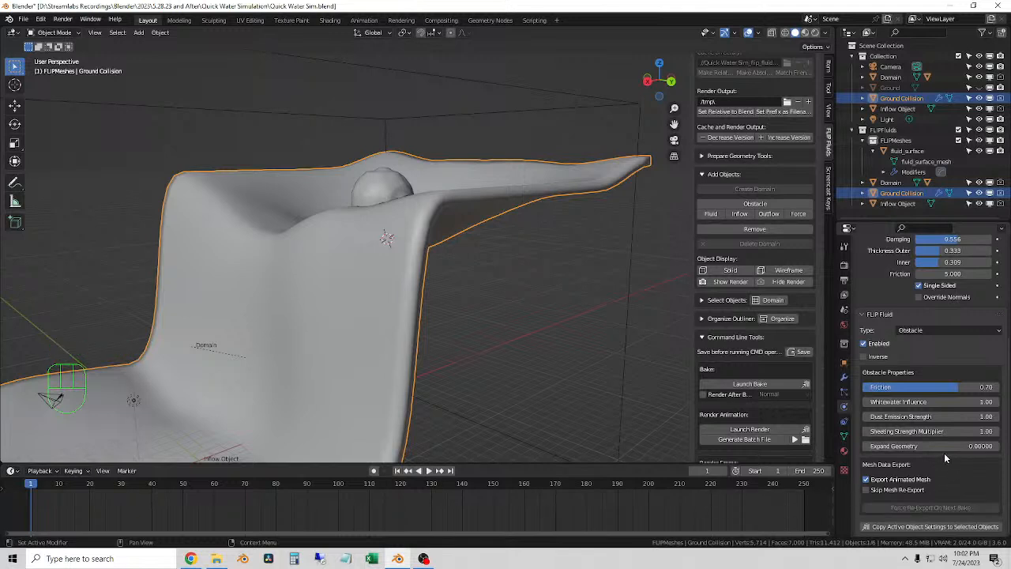
{"action": "scroll", "coordinate": [968, 463], "scroll_direction": "down", "scroll_amount": 1}
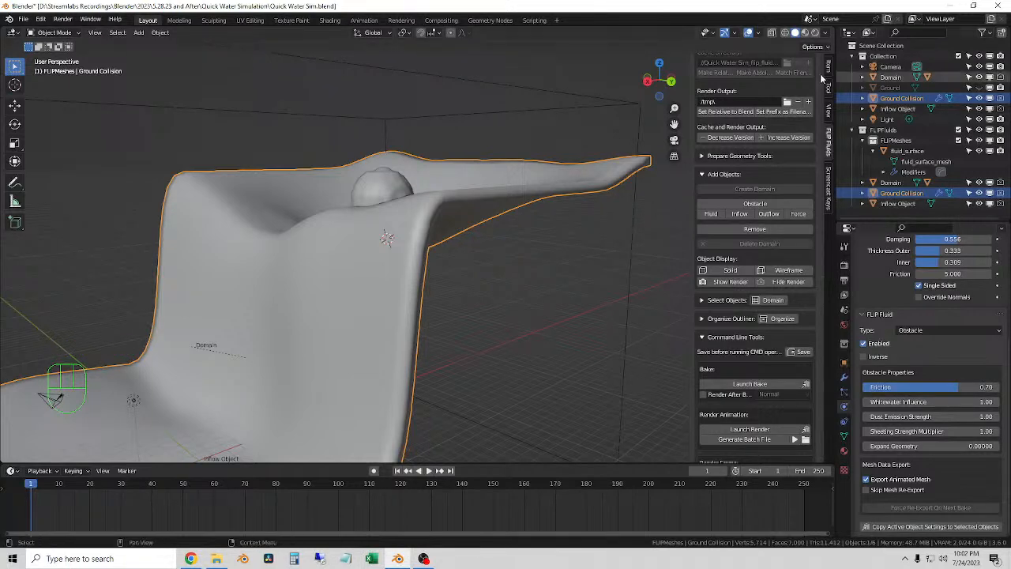
Stop the running fluid bake and reset it to clear the cached simulation.
{"action": "scroll", "coordinate": [771, 103], "scroll_direction": "up", "scroll_amount": 4}
{"action": "left_click", "coordinate": [771, 104]}
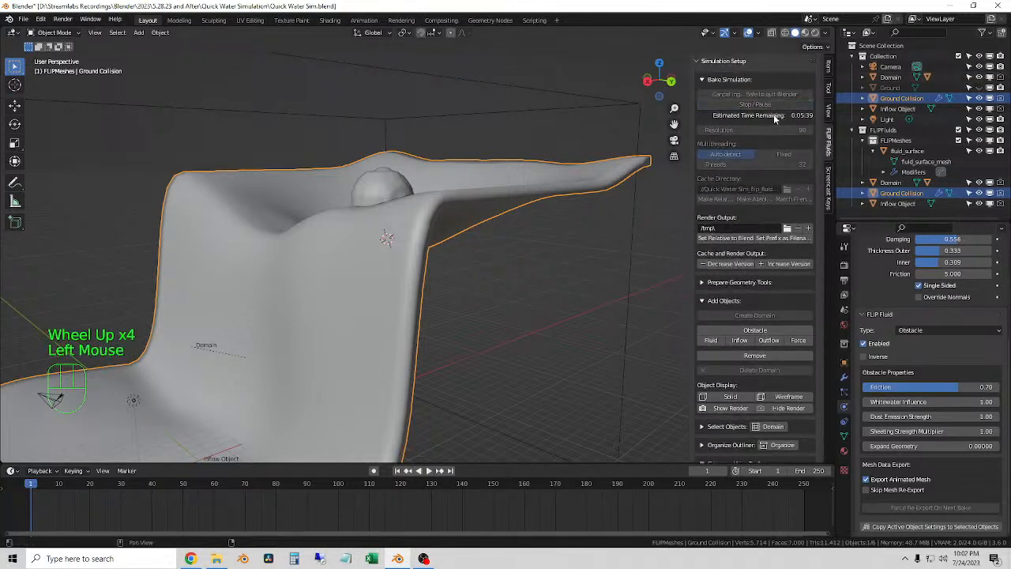
{"action": "left_click", "coordinate": [806, 96]}
{"action": "left_click", "coordinate": [772, 96]}
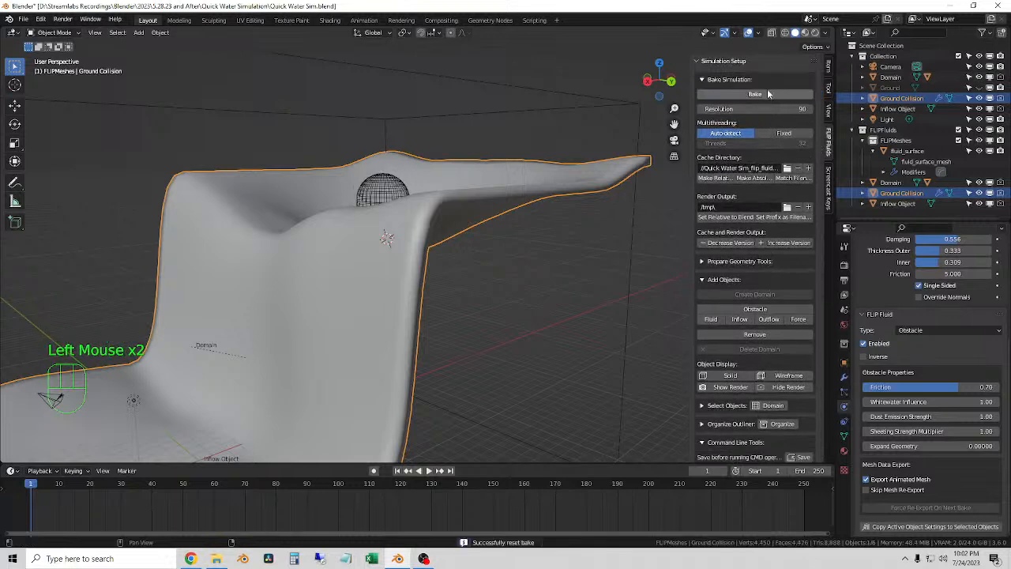
Select the Domain object, expand its additional bake settings, and start baking the simulation over the timeline frame range.
{"action": "left_click", "coordinate": [578, 266]}
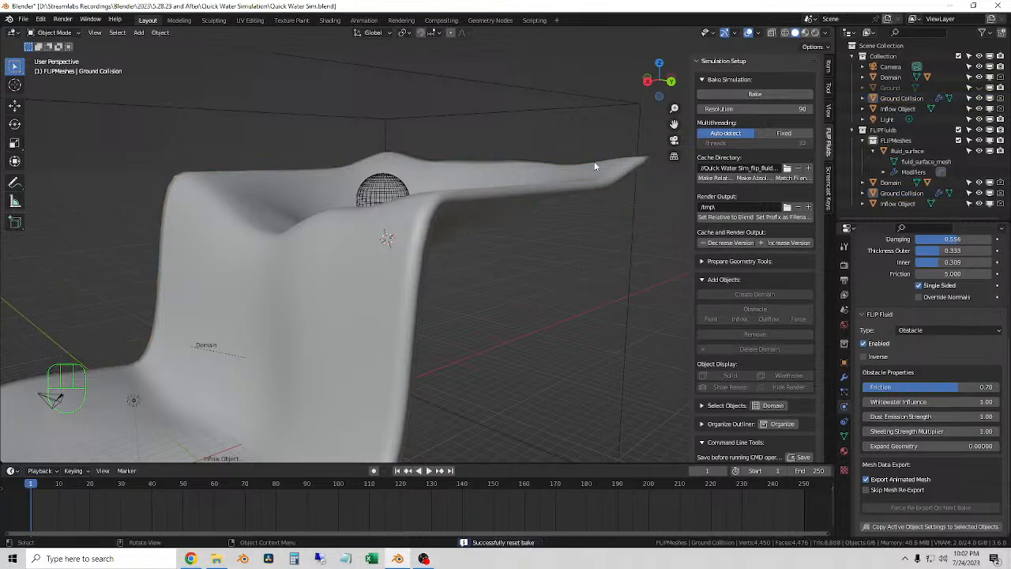
{"action": "left_click", "coordinate": [607, 107]}
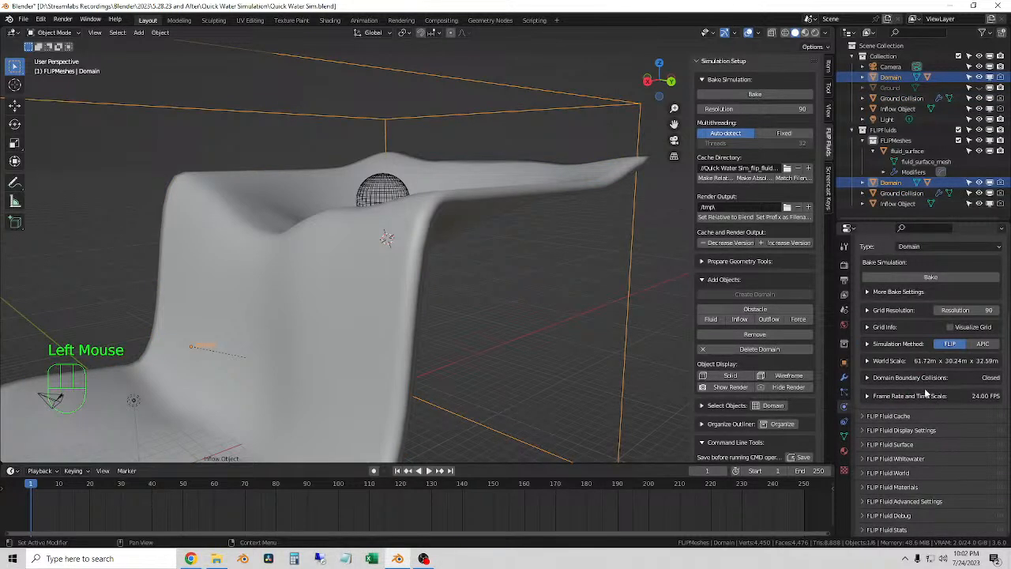
{"action": "scroll", "coordinate": [883, 318], "scroll_direction": "up", "scroll_amount": 2}
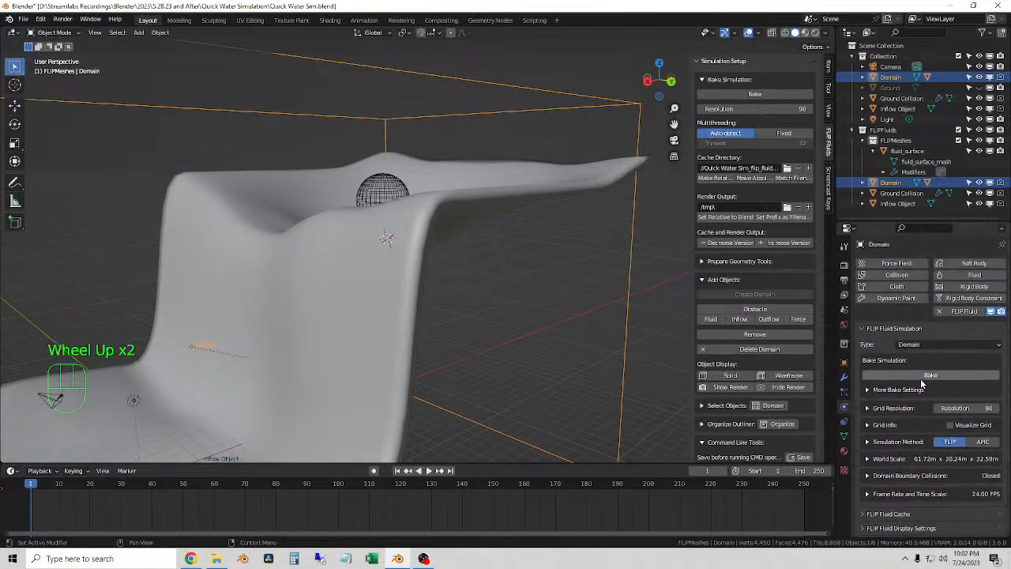
{"action": "left_click", "coordinate": [883, 392]}
{"action": "left_click", "coordinate": [874, 391]}
{"action": "scroll", "coordinate": [871, 392], "scroll_direction": "down", "scroll_amount": 1}
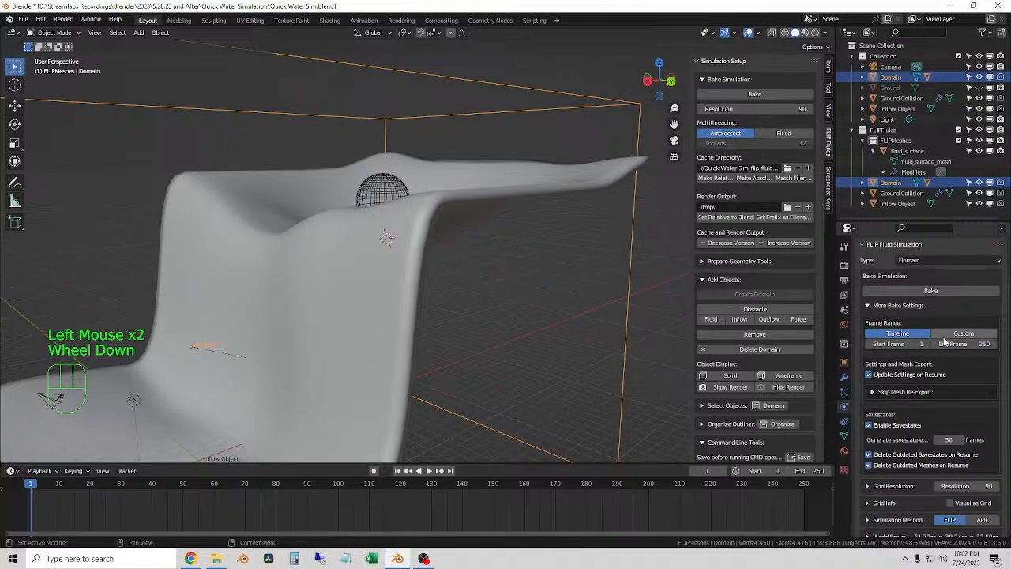
{"action": "left_click", "coordinate": [931, 292]}
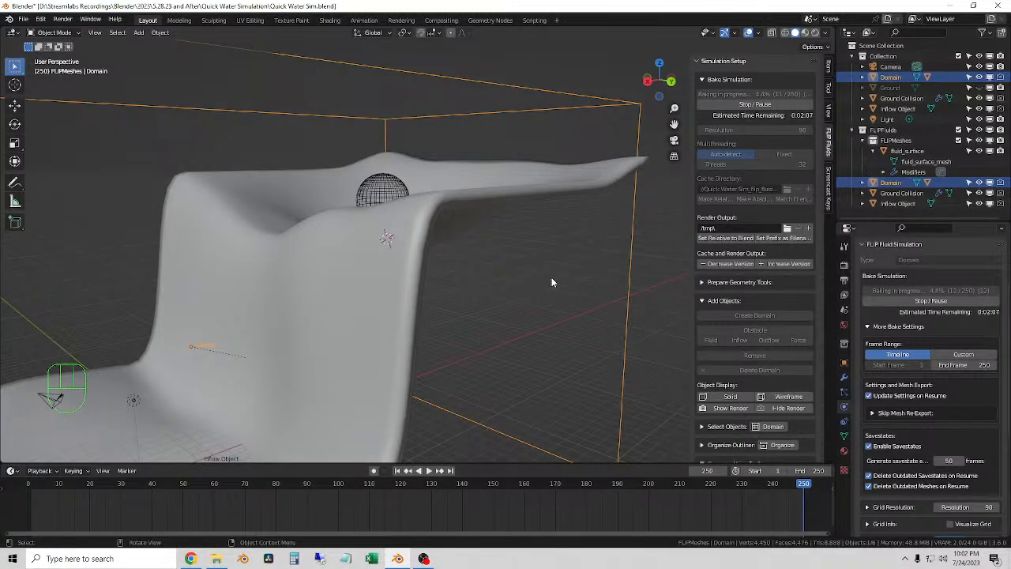
Scrub and play the baked frames up to about frame 77, examining how the water spreads around the inflow sphere.
{"action": "scroll", "coordinate": [588, 253], "scroll_direction": "down", "scroll_amount": 2}
{"action": "middle_click_drag", "start_coordinate": [529, 247], "coordinate": [398, 376]}
{"action": "scroll", "coordinate": [488, 337], "scroll_direction": "up", "scroll_amount": 2}
{"action": "left_click", "coordinate": [399, 472]}
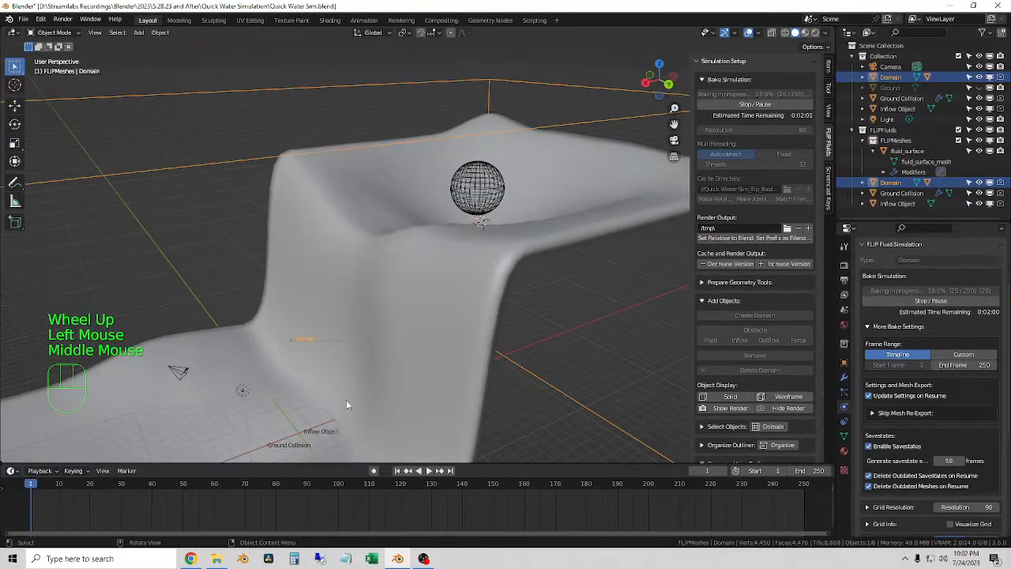
{"action": "left_click", "coordinate": [41, 486]}
{"action": "left_click_drag", "start_coordinate": [41, 486], "coordinate": [130, 486]}
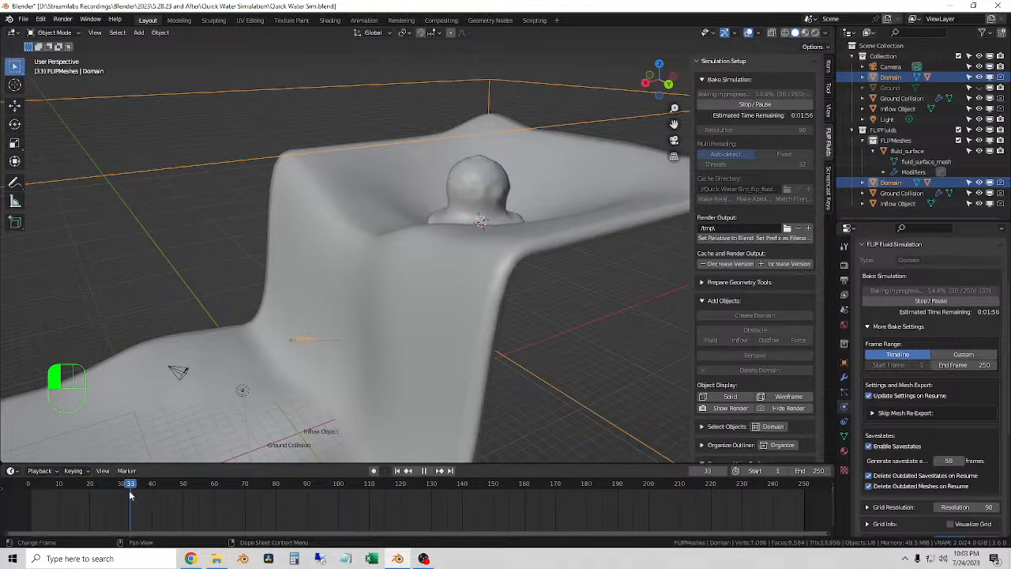
{"action": "middle_click_drag", "start_coordinate": [462, 185], "coordinate": [443, 305]}
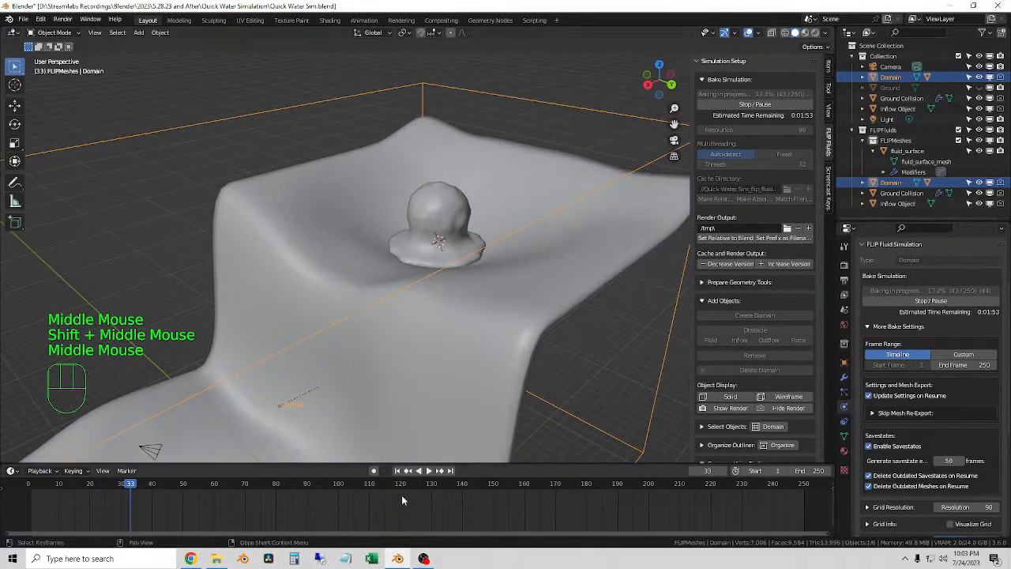
{"action": "left_click", "coordinate": [398, 470]}
{"action": "scroll", "coordinate": [489, 341], "scroll_direction": "down", "scroll_amount": 2}
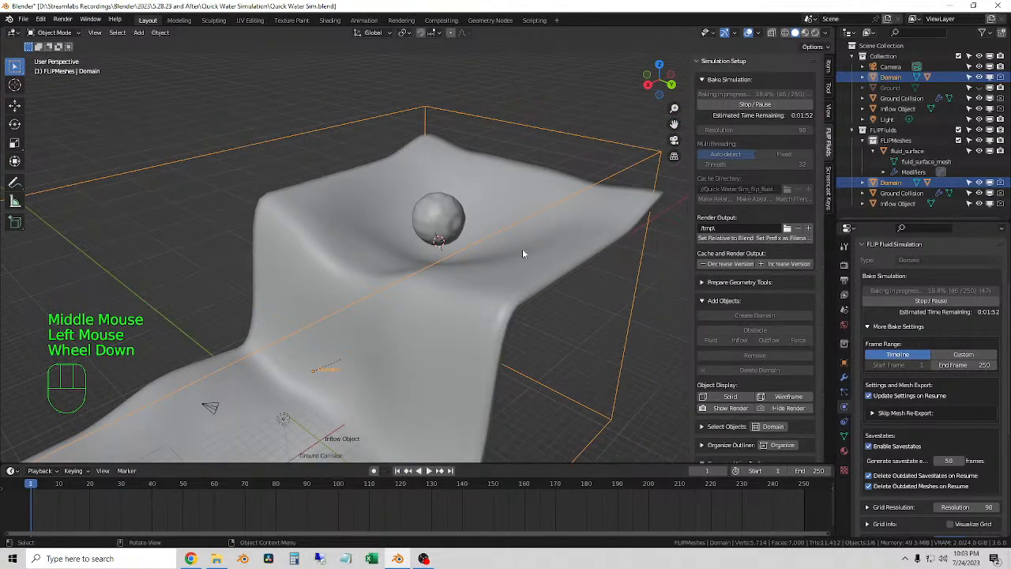
{"action": "mouse_move", "coordinate": [158, 494]}
{"action": "left_mouse_down"}
{"action": "mouse_move", "coordinate": [217, 490]}
{"action": "mouse_move", "coordinate": [147, 491]}
{"action": "mouse_move", "coordinate": [158, 491]}
{"action": "left_mouse_up"}
{"action": "key", "text": "space"}
{"action": "key", "text": "space"}
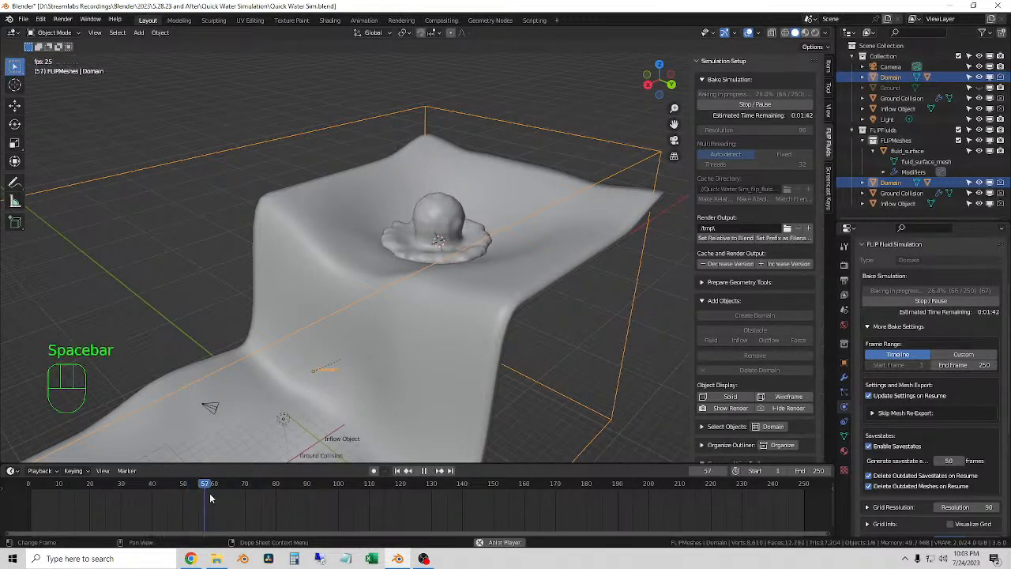
{"action": "scroll", "coordinate": [494, 241], "scroll_direction": "up", "scroll_amount": 3}
{"action": "mouse_move", "coordinate": [494, 241]}
{"action": "middle_mouse_down"}
{"action": "mouse_move", "coordinate": [192, 221]}
{"action": "mouse_move", "coordinate": [436, 324]}
{"action": "mouse_move", "coordinate": [499, 221]}
{"action": "mouse_move", "coordinate": [487, 248]}
{"action": "middle_mouse_up"}
{"action": "scroll", "coordinate": [469, 220], "scroll_direction": "down", "scroll_amount": 2}
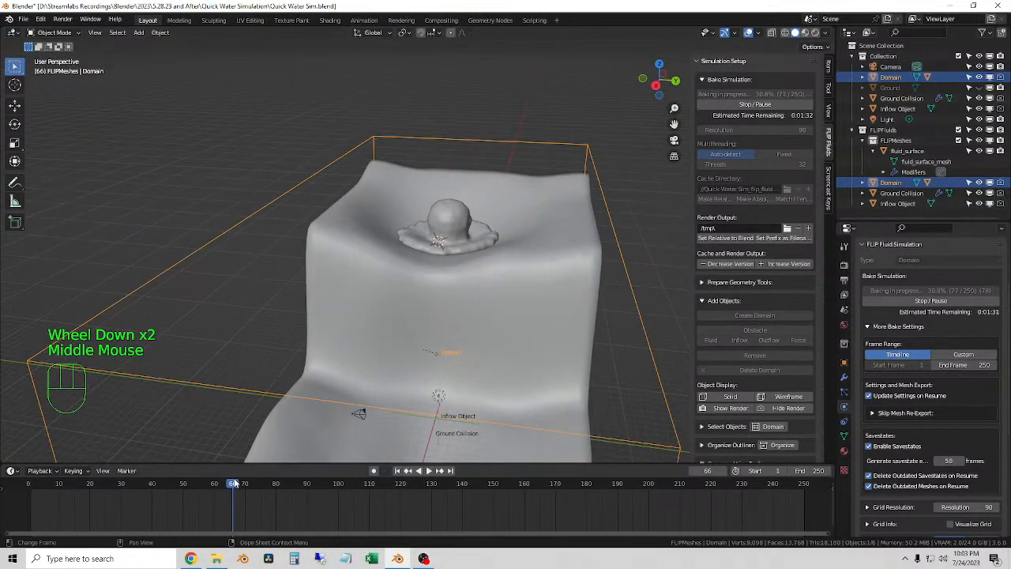
{"action": "left_click_drag", "start_coordinate": [234, 484], "coordinate": [267, 492]}
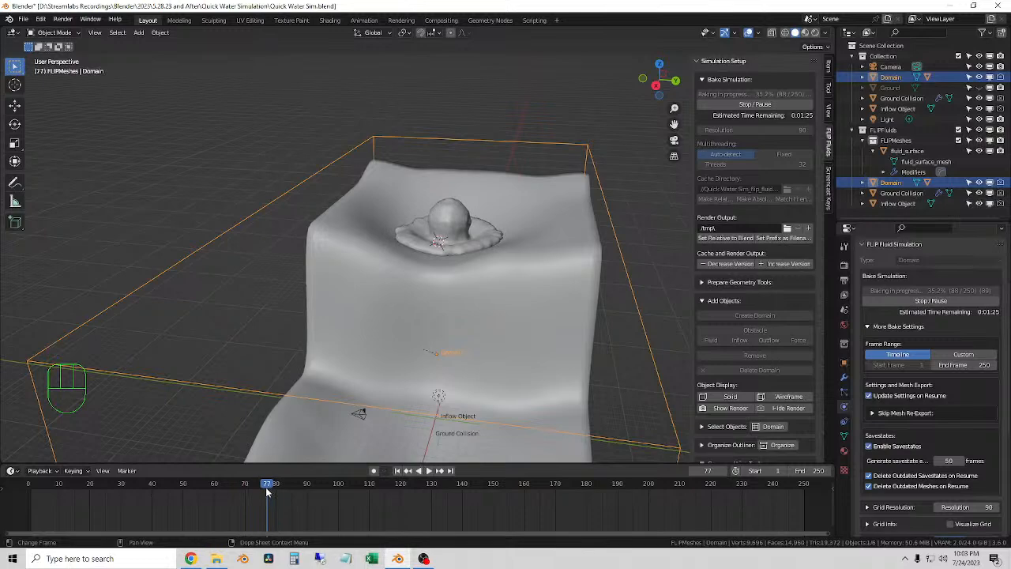
Replay the simulation from the first frame to about frame 119 and check from several angles whether water leaks through the terrain.
{"action": "left_click", "coordinate": [398, 471]}
{"action": "middle_click_drag", "start_coordinate": [454, 237], "coordinate": [551, 296]}
{"action": "key", "text": "space"}
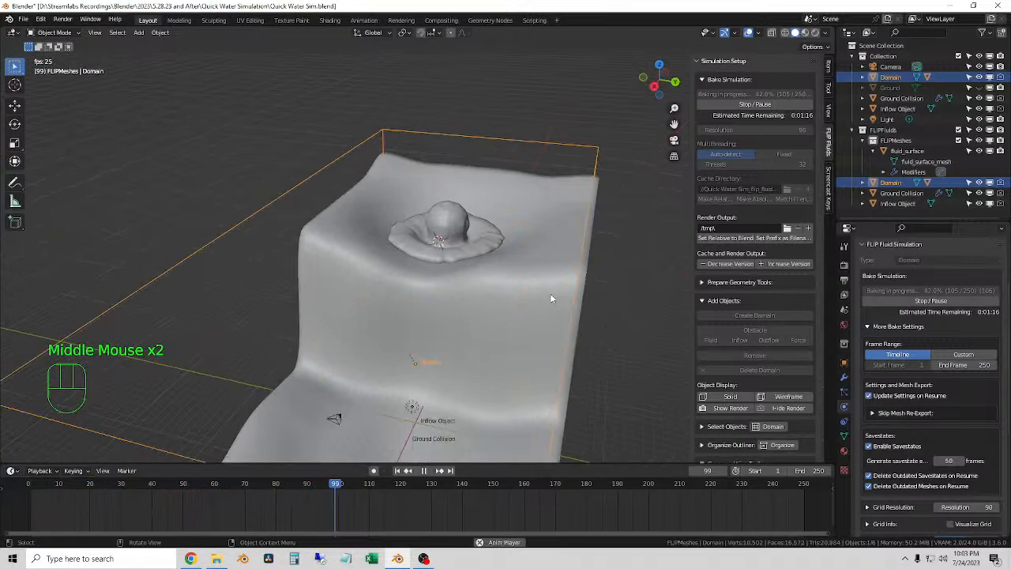
{"action": "key", "text": "space"}
{"action": "left_click", "coordinate": [313, 483]}
{"action": "key", "text": "space"}
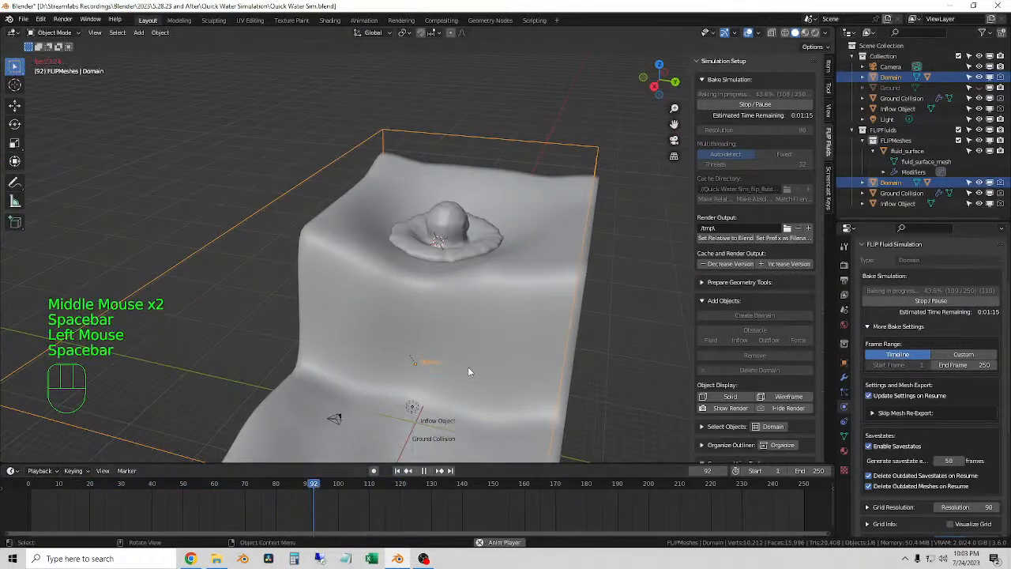
{"action": "key", "text": "space"}
{"action": "middle_click_drag", "start_coordinate": [447, 392], "coordinate": [379, 442]}
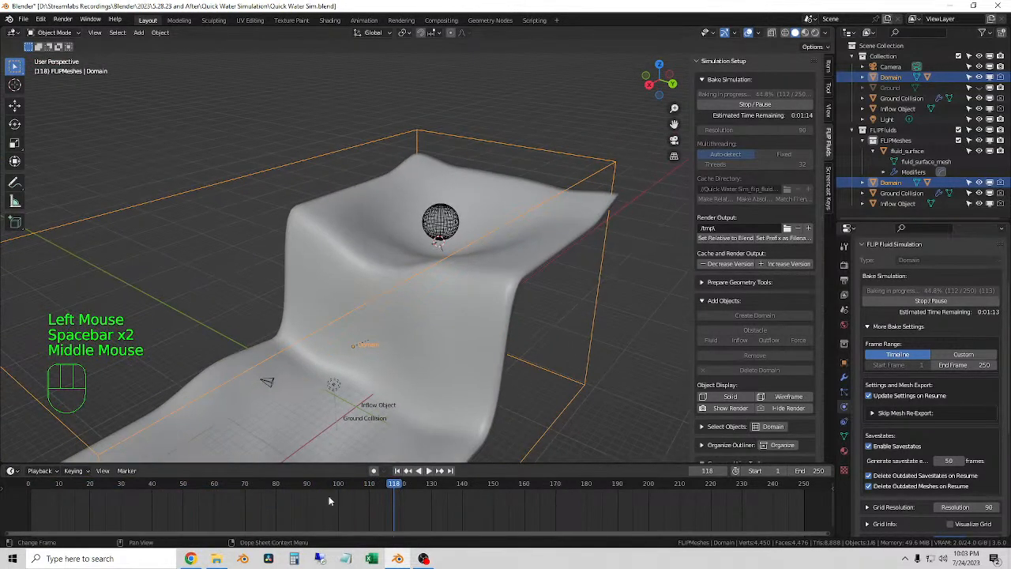
{"action": "left_click", "coordinate": [336, 484]}
{"action": "left_click_drag", "start_coordinate": [344, 487], "coordinate": [219, 483]}
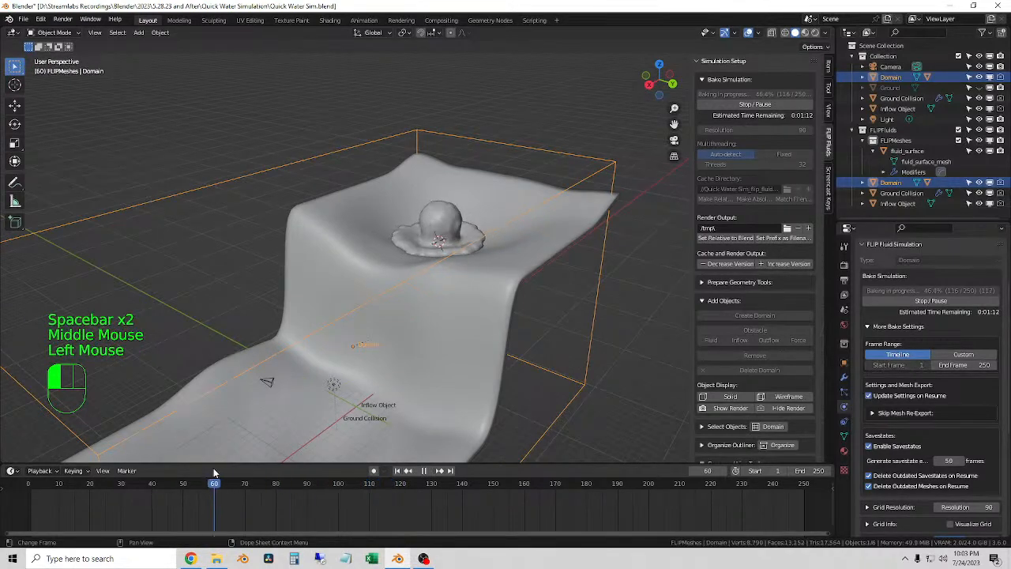
{"action": "middle_click_drag", "start_coordinate": [477, 171], "coordinate": [440, 235]}
{"action": "key", "text": "space"}
{"action": "middle_click_drag", "start_coordinate": [474, 264], "coordinate": [442, 300]}
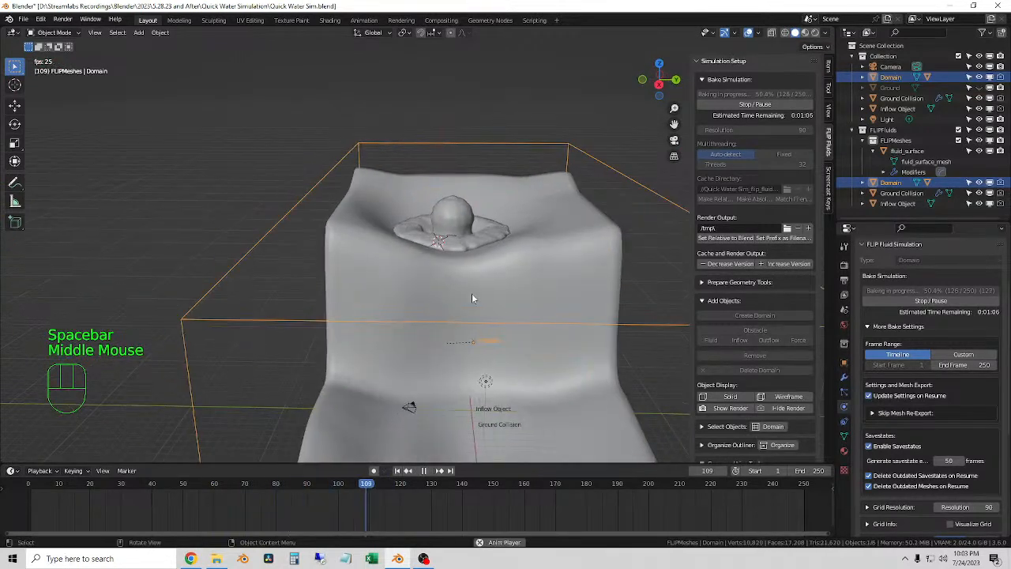
{"action": "key", "text": "space"}
{"action": "left_click_drag", "start_coordinate": [411, 485], "coordinate": [397, 488]}
{"action": "middle_click_drag", "start_coordinate": [632, 325], "coordinate": [566, 308]}
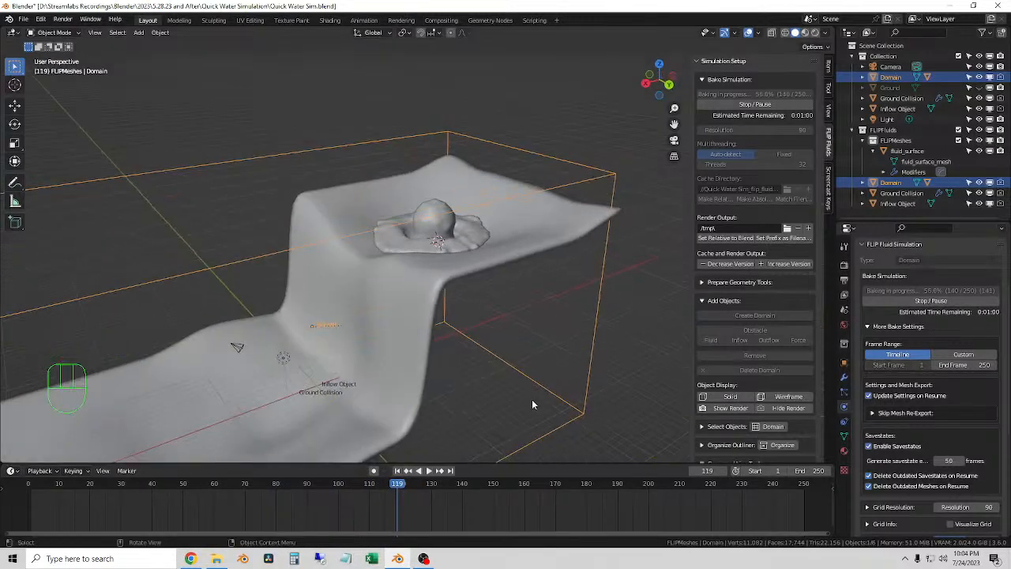
Deselect the Domain and examine the water and the terrain's upper ledge at frame 119 up close and from the side.
{"action": "left_click", "coordinate": [505, 300]}
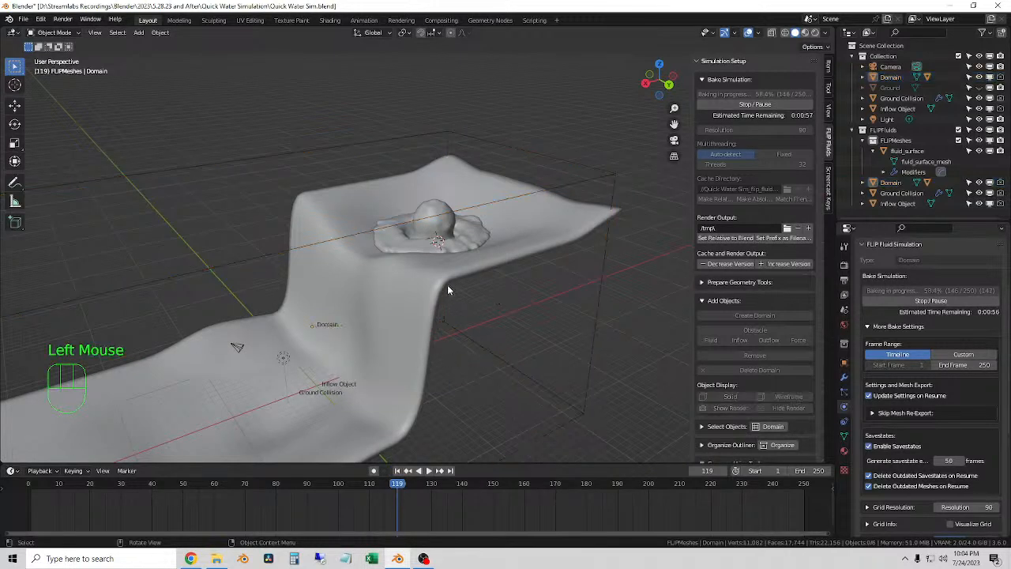
{"action": "scroll", "coordinate": [447, 290], "scroll_direction": "up", "scroll_amount": 3}
{"action": "middle_click_drag", "start_coordinate": [447, 290], "coordinate": [445, 335]}
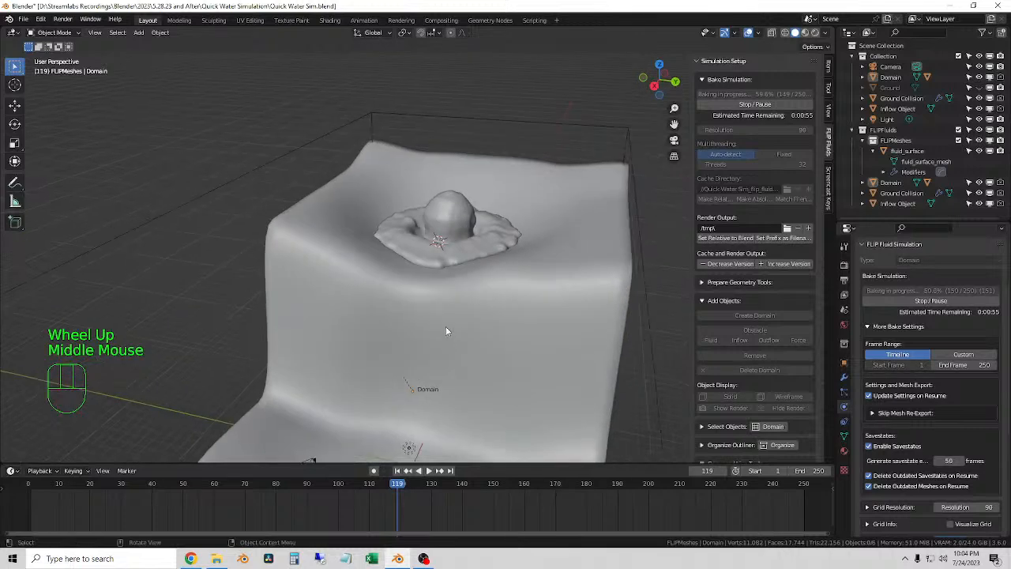
{"action": "scroll", "coordinate": [447, 338], "scroll_direction": "down", "scroll_amount": 2}
{"action": "scroll", "coordinate": [483, 343], "scroll_direction": "up", "scroll_amount": 1}
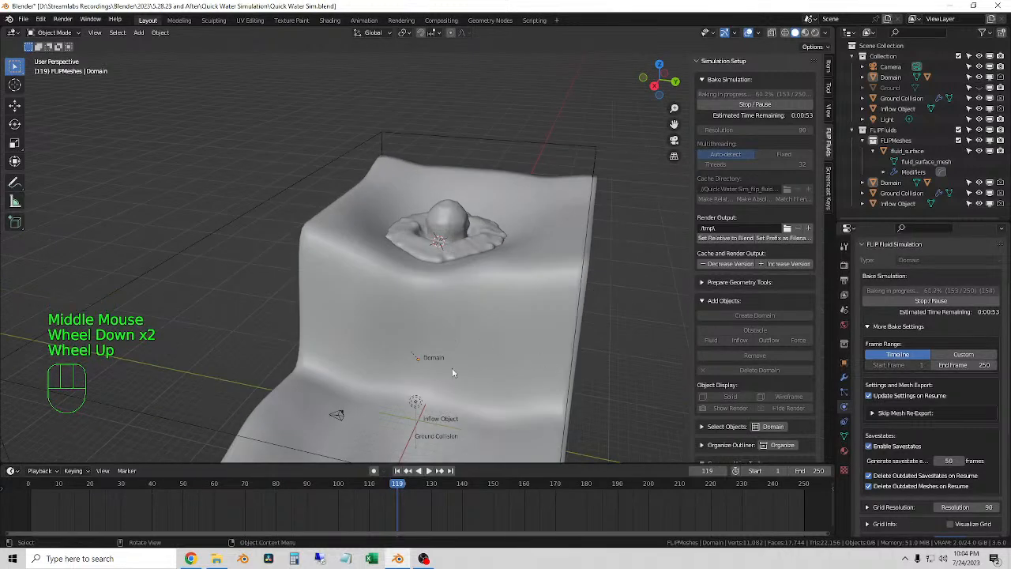
{"action": "scroll", "coordinate": [569, 289], "scroll_direction": "up", "scroll_amount": 1}
{"action": "middle_click_drag", "start_coordinate": [568, 289], "coordinate": [531, 275]}
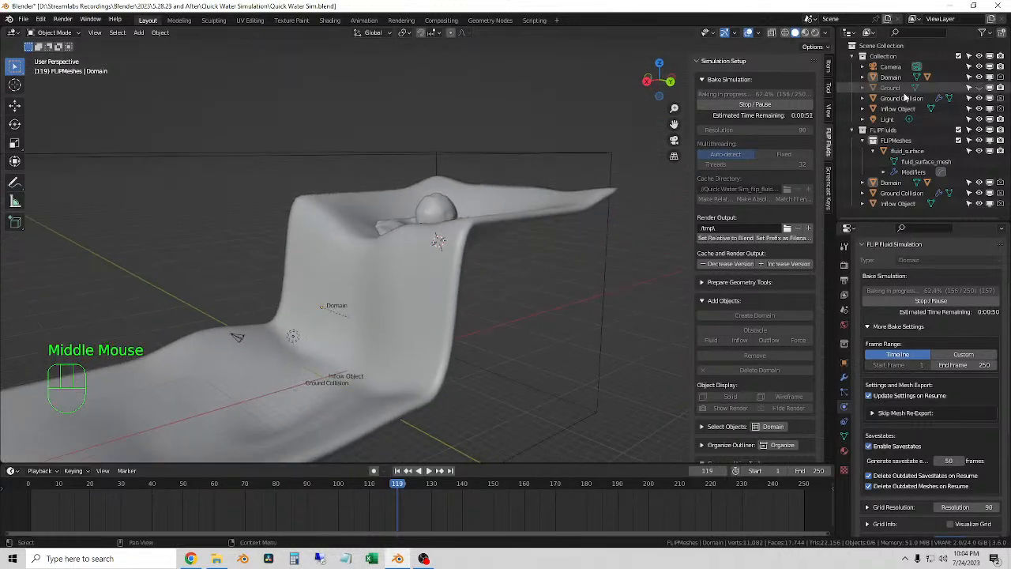
Hide Ground Collision, show the Ground object in the viewport, and select Ground to inspect the water against it.
{"action": "left_click", "coordinate": [979, 98]}
{"action": "left_click", "coordinate": [980, 87]}
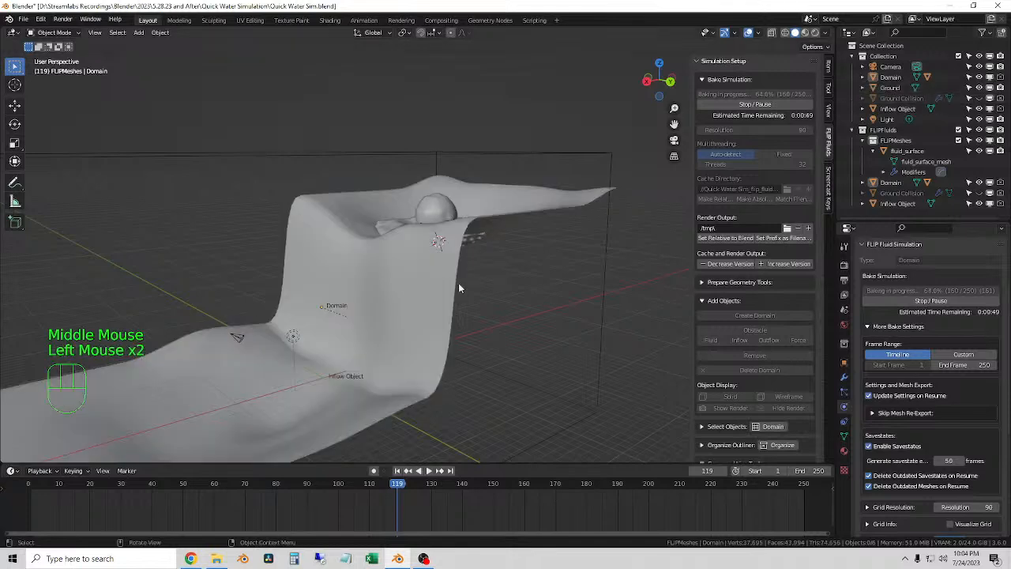
{"action": "left_click", "coordinate": [425, 281]}
{"action": "middle_click_drag", "start_coordinate": [432, 288], "coordinate": [452, 310]}
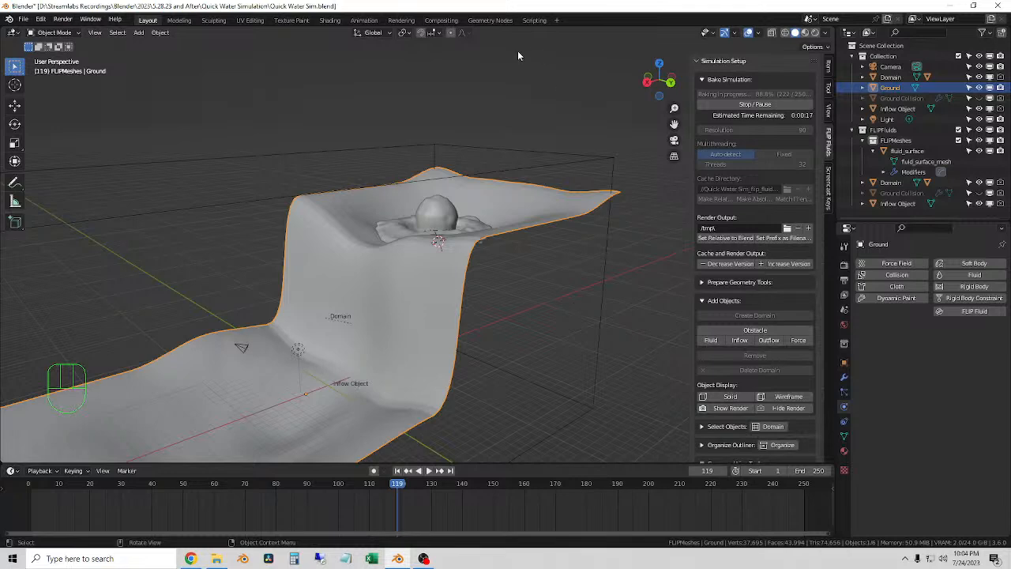
{"action": "scroll", "coordinate": [481, 211], "scroll_direction": "up", "scroll_amount": 2}
{"action": "middle_click_drag", "start_coordinate": [481, 212], "coordinate": [468, 226]}
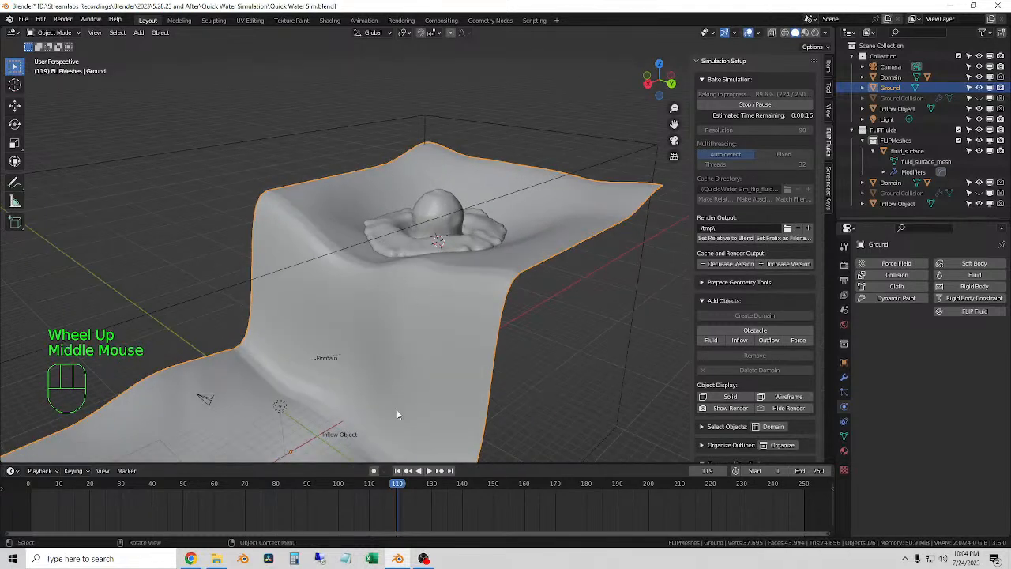
Scrub the timeline forward to frame 247 to examine how the baked fluid spreads over the upper ground.
{"action": "left_click_drag", "start_coordinate": [399, 492], "coordinate": [771, 513]}
{"action": "middle_click_drag", "start_coordinate": [505, 339], "coordinate": [424, 293]}
{"action": "scroll", "coordinate": [444, 306], "scroll_direction": "up", "scroll_amount": 2}
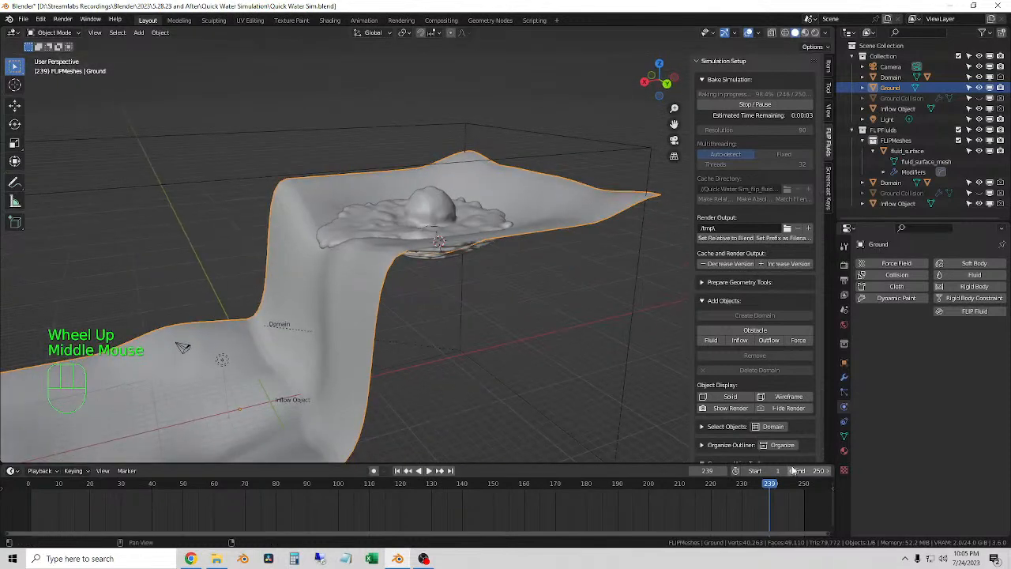
{"action": "left_click_drag", "start_coordinate": [773, 486], "coordinate": [795, 490]}
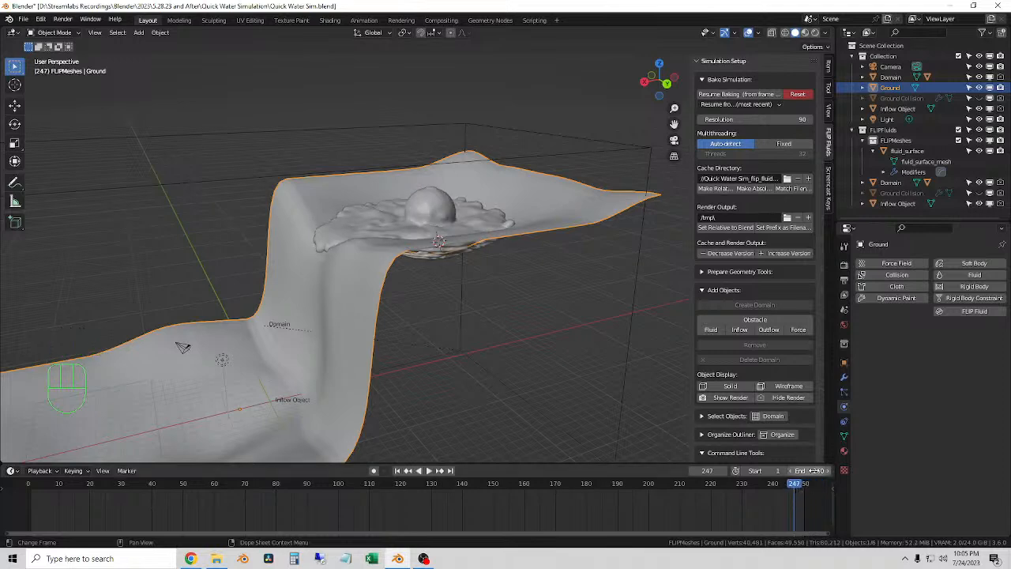
Extend the animation by setting the timeline's end frame to 500.
{"action": "scroll", "coordinate": [622, 509], "scroll_direction": "down", "scroll_amount": 2}
{"action": "middle_click_drag", "start_coordinate": [622, 509], "coordinate": [513, 496]}
{"action": "scroll", "coordinate": [506, 495], "scroll_direction": "down", "scroll_amount": 1}
{"action": "left_click", "coordinate": [808, 470]}
{"action": "type", "text": "58"}
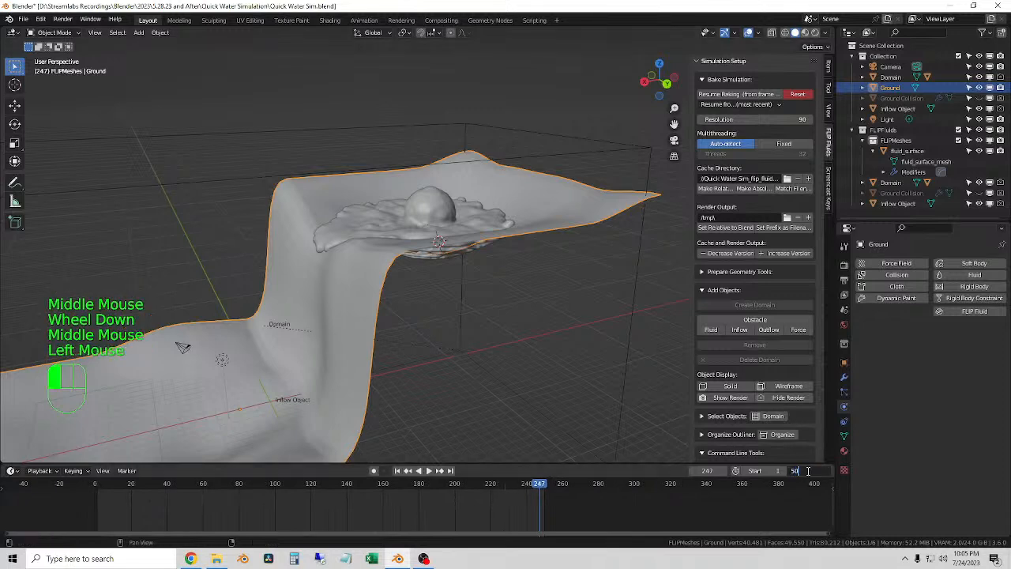
{"action": "type", "text": "0"}
{"action": "key", "text": "Return"}
Select the fluid domain and resume baking the simulation from frame 251.
{"action": "scroll", "coordinate": [646, 519], "scroll_direction": "down", "scroll_amount": 4}
{"action": "middle_click_drag", "start_coordinate": [646, 519], "coordinate": [572, 504]}
{"action": "left_click", "coordinate": [619, 149]}
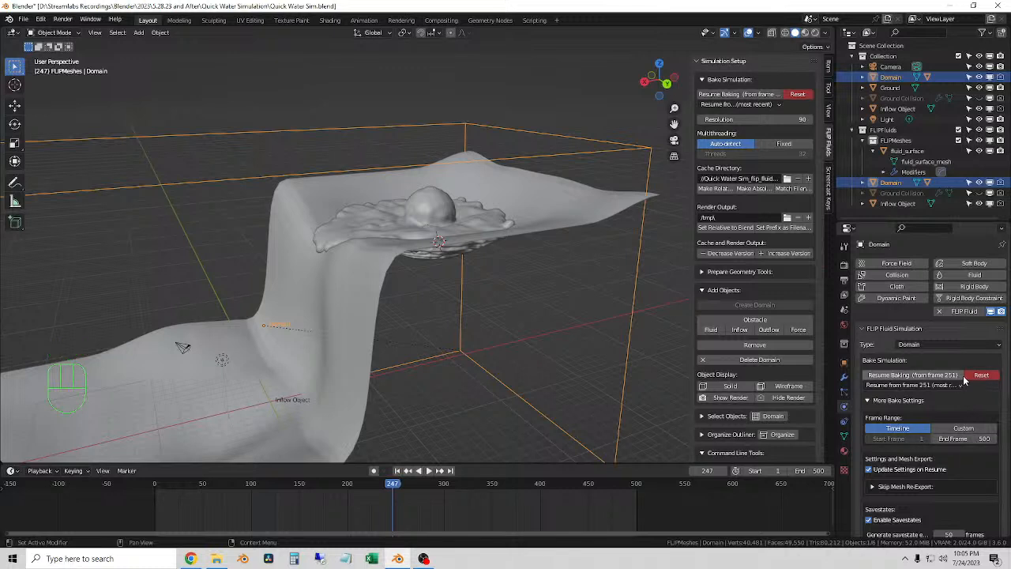
{"action": "left_click", "coordinate": [714, 94]}
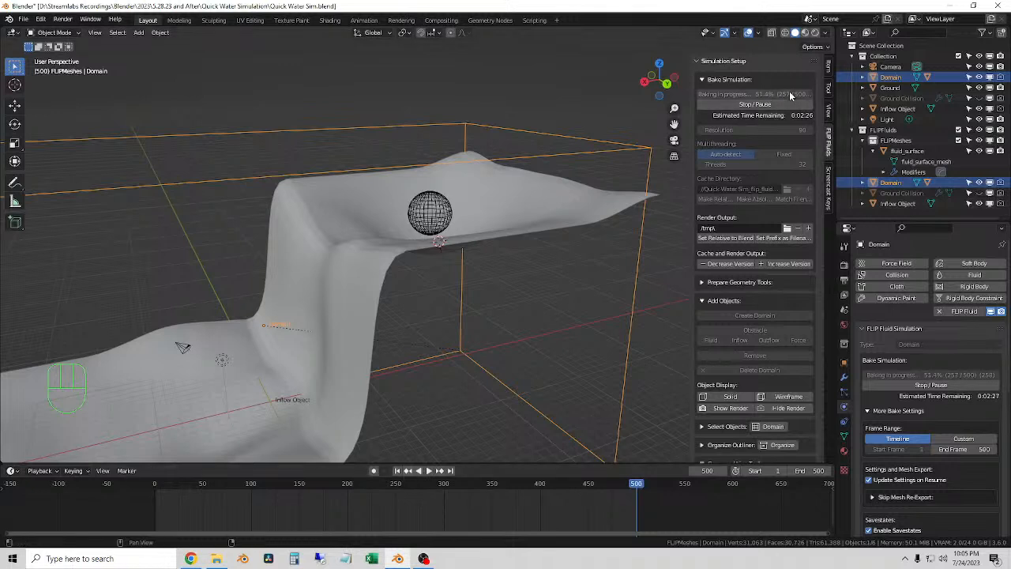
Scrub through the newly baked frames to frame 264 and examine the fluid at the cliff edge.
{"action": "left_click", "coordinate": [388, 485]}
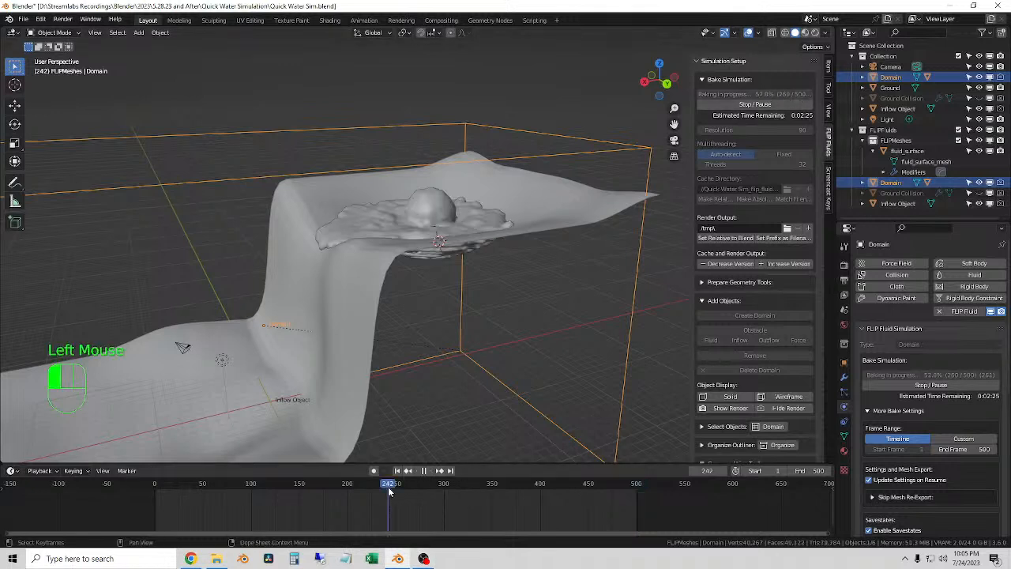
{"action": "left_click_drag", "start_coordinate": [389, 491], "coordinate": [409, 494]}
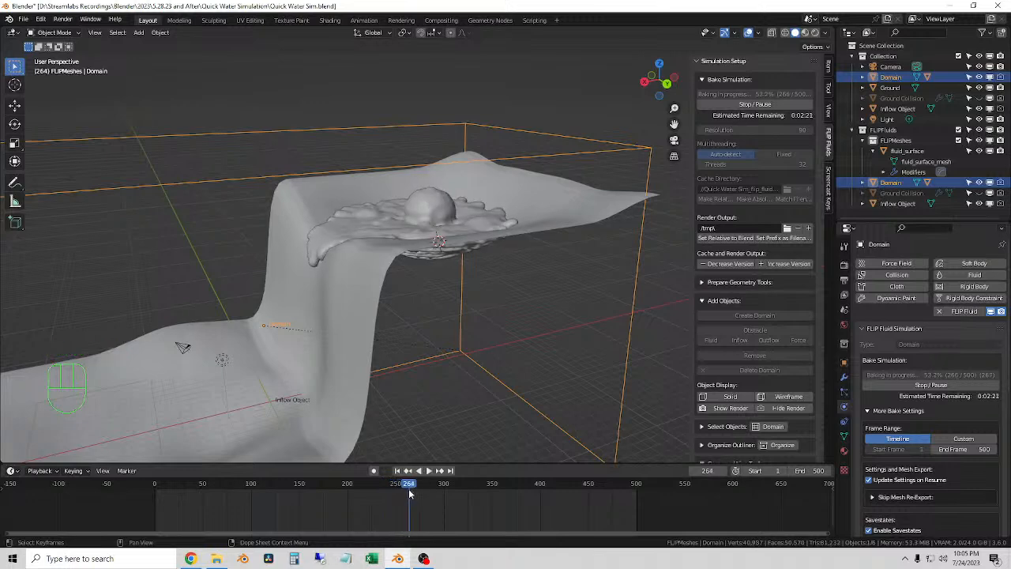
{"action": "middle_click_drag", "start_coordinate": [462, 324], "coordinate": [448, 253]}
{"action": "scroll", "coordinate": [427, 280], "scroll_direction": "down", "scroll_amount": 2}
{"action": "middle_click_drag", "start_coordinate": [477, 351], "coordinate": [419, 318]}
{"action": "middle_click_drag", "start_coordinate": [420, 366], "coordinate": [509, 306]}
{"action": "scroll", "coordinate": [368, 336], "scroll_direction": "up", "scroll_amount": 2}
{"action": "middle_click_drag", "start_coordinate": [366, 336], "coordinate": [364, 291], "text": "shift"}
Select the fluid surface mesh and examine where it will flow over the ground's drop.
{"action": "left_click", "coordinate": [545, 150]}
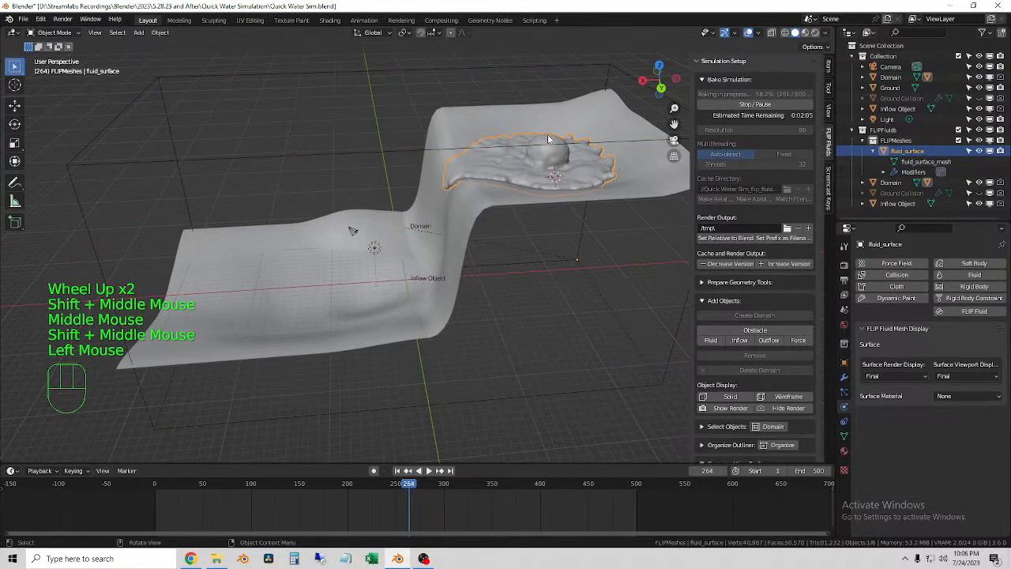
{"action": "left_click", "coordinate": [561, 163]}
{"action": "left_click", "coordinate": [553, 162]}
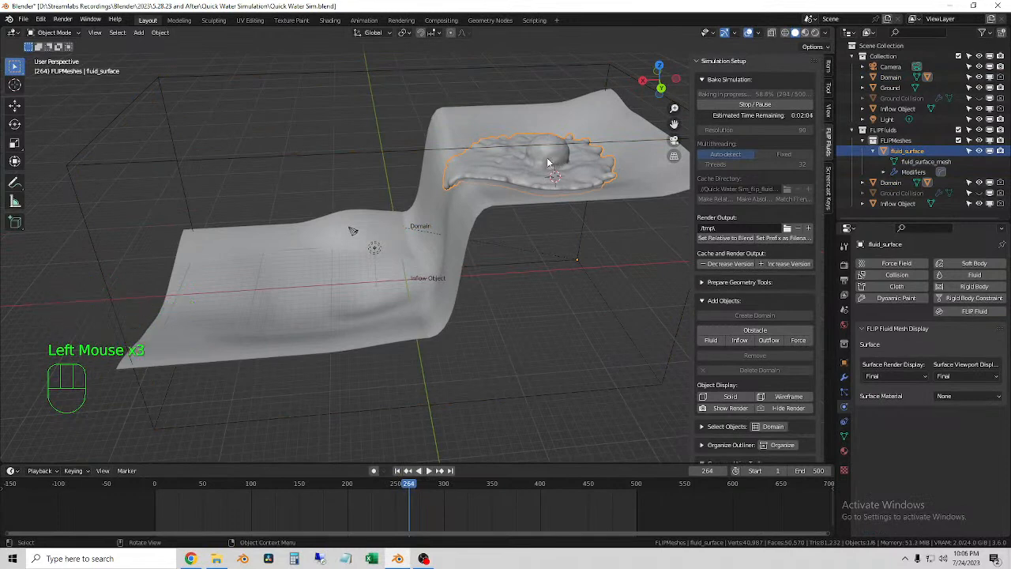
{"action": "middle_click_drag", "start_coordinate": [166, 354], "coordinate": [234, 311]}
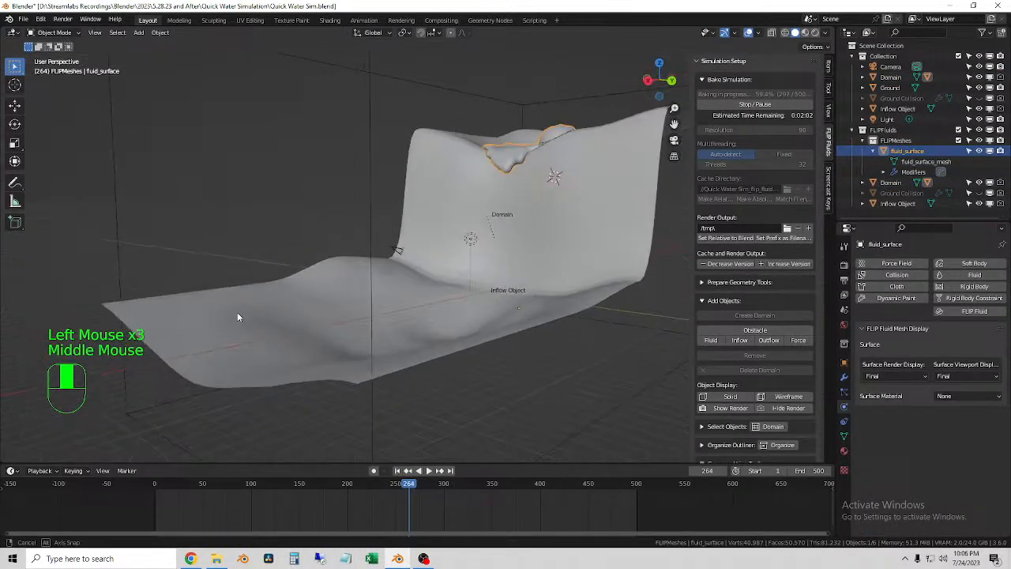
{"action": "left_click_drag", "start_coordinate": [177, 311], "coordinate": [326, 399]}
{"action": "middle_click_drag", "start_coordinate": [326, 400], "coordinate": [457, 211]}
Select the domain box and examine its extents against the ground and the fluid from several angles.
{"action": "left_click", "coordinate": [555, 296]}
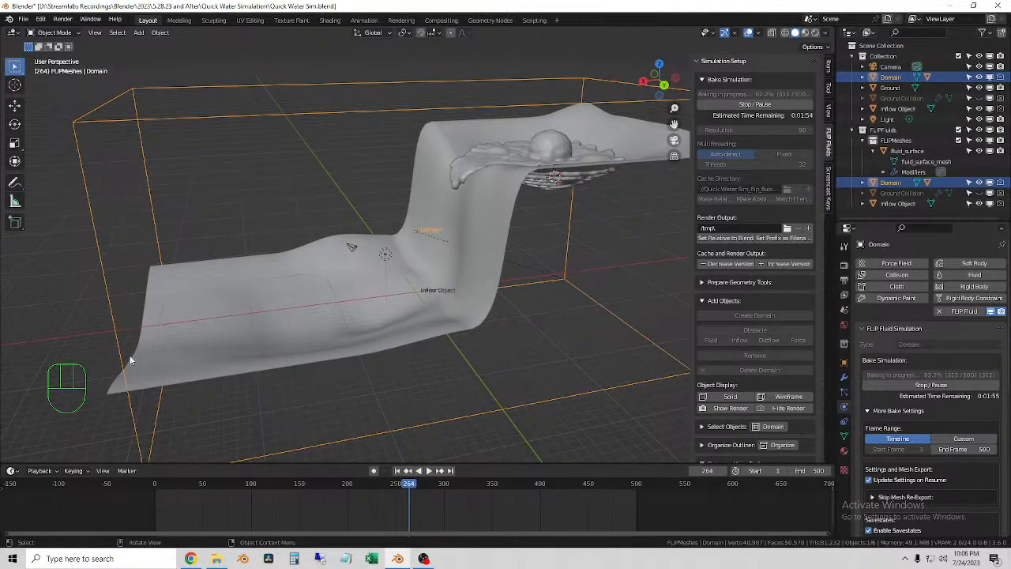
{"action": "middle_click_drag", "start_coordinate": [161, 363], "coordinate": [339, 279]}
{"action": "scroll", "coordinate": [345, 287], "scroll_direction": "up", "scroll_amount": 2}
{"action": "scroll", "coordinate": [381, 322], "scroll_direction": "down", "scroll_amount": 1}
{"action": "middle_click_drag", "start_coordinate": [382, 323], "coordinate": [411, 337], "text": "shift"}
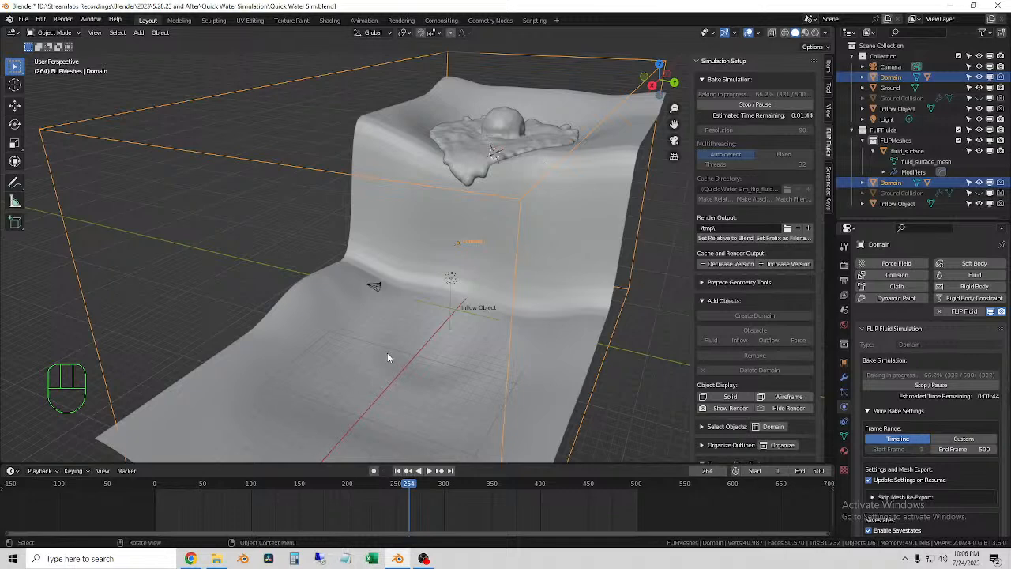
{"action": "middle_click_drag", "start_coordinate": [494, 255], "coordinate": [457, 270]}
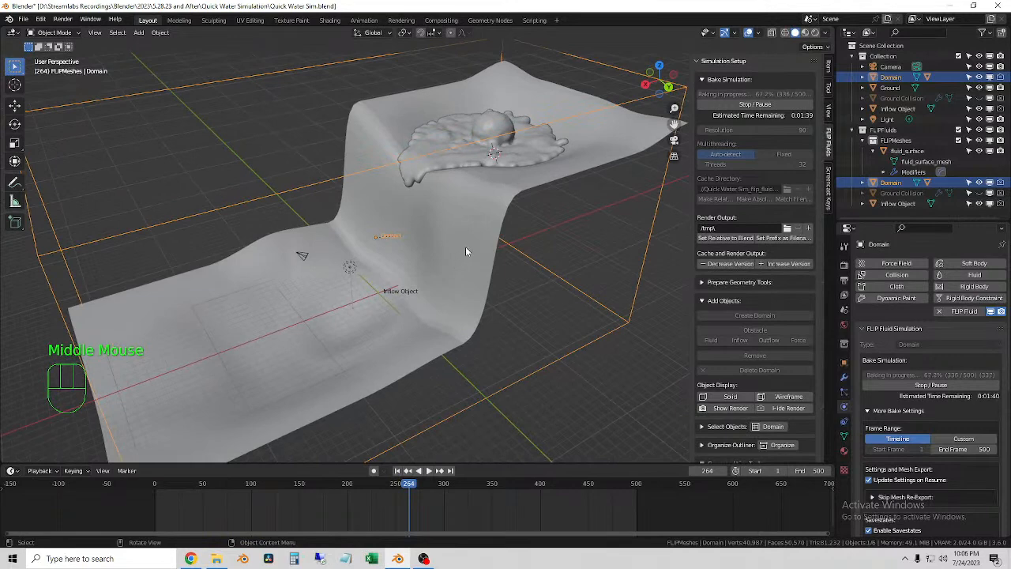
{"action": "middle_click_drag", "start_coordinate": [466, 251], "coordinate": [444, 250], "text": "shift"}
{"action": "middle_click_drag", "start_coordinate": [419, 303], "coordinate": [436, 290]}
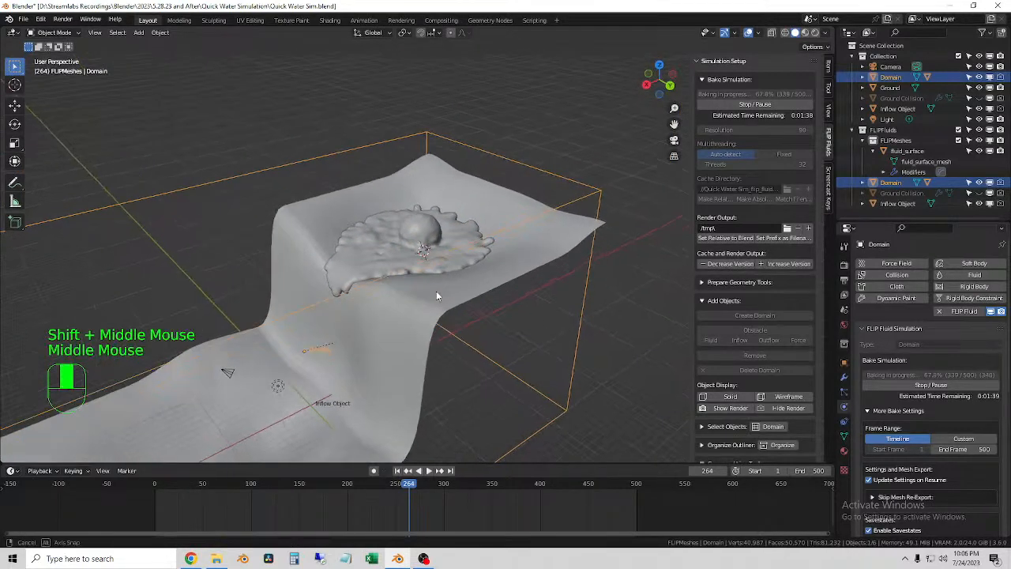
Play the baked animation from frame 0 and watch the fluid run down the cliff, stopping at frame 386.
{"action": "left_click_drag", "start_coordinate": [416, 485], "coordinate": [153, 496]}
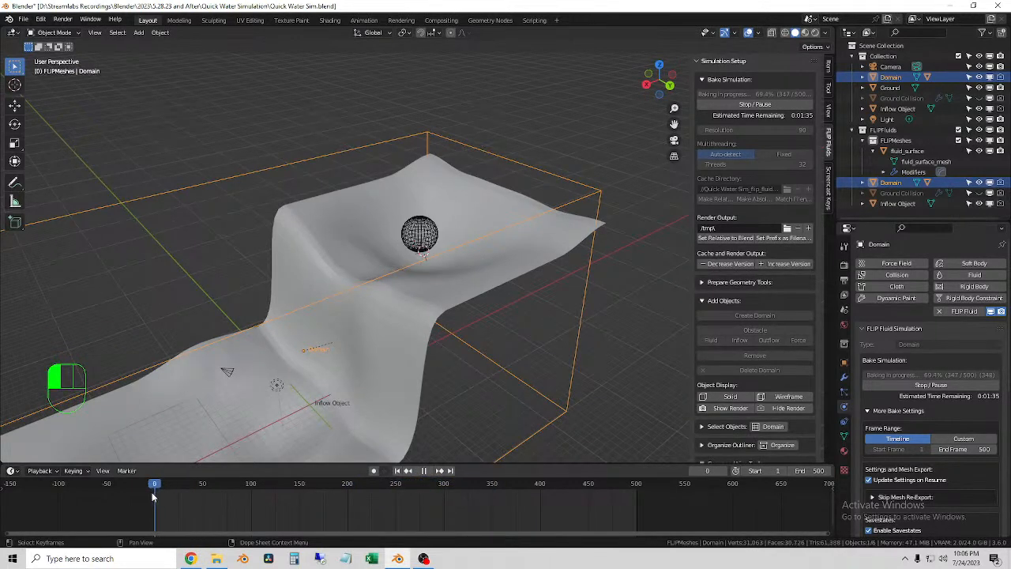
{"action": "key", "text": "space"}
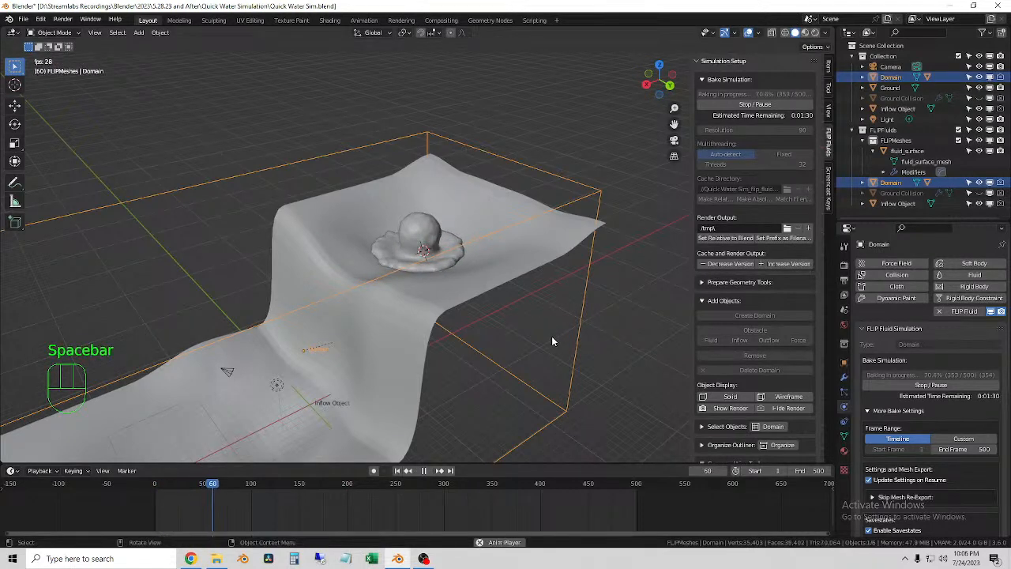
{"action": "middle_click_drag", "start_coordinate": [410, 267], "coordinate": [455, 292]}
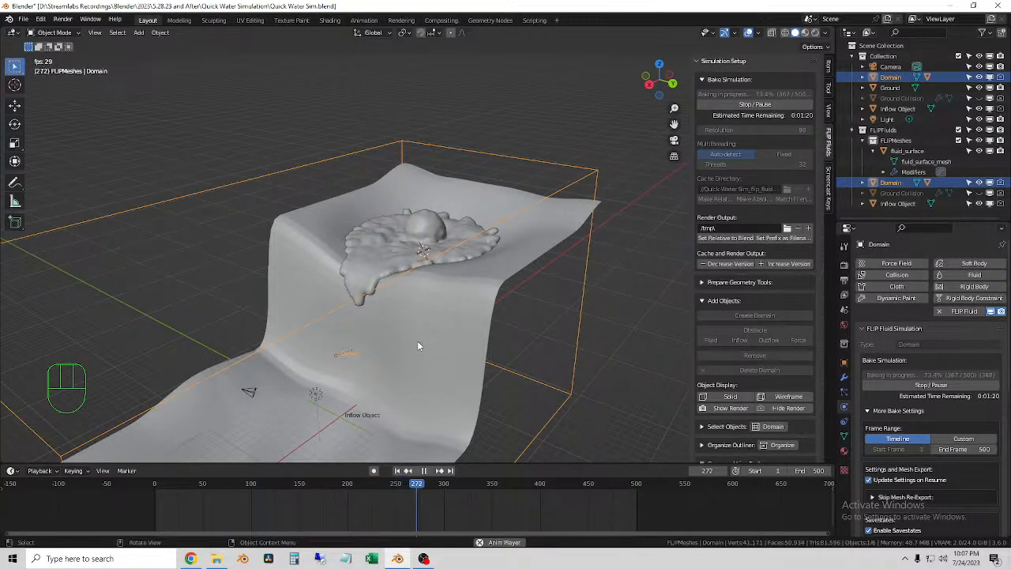
{"action": "middle_click_drag", "start_coordinate": [418, 345], "coordinate": [397, 322]}
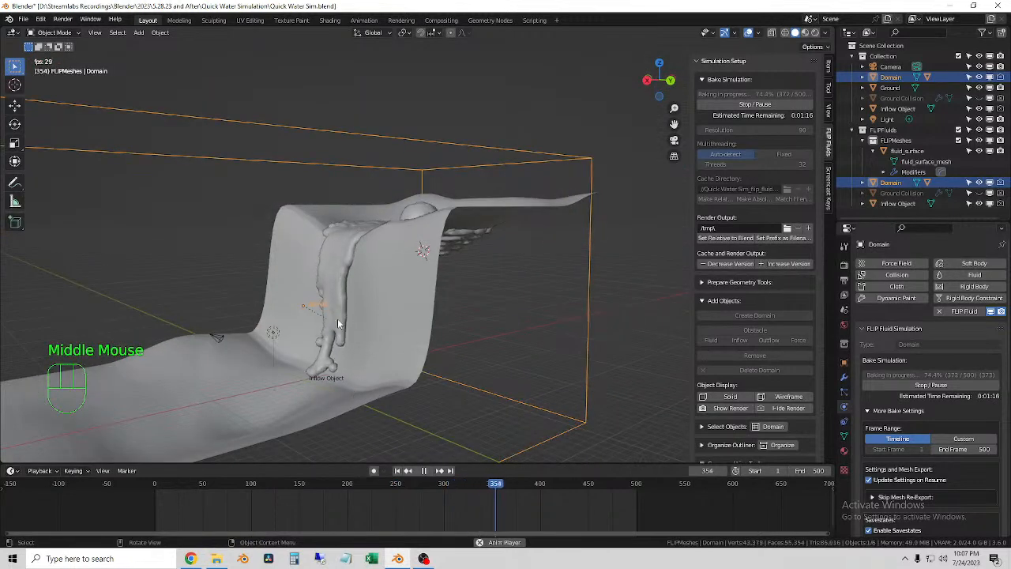
{"action": "middle_click_drag", "start_coordinate": [346, 385], "coordinate": [360, 386]}
{"action": "key", "text": "space"}
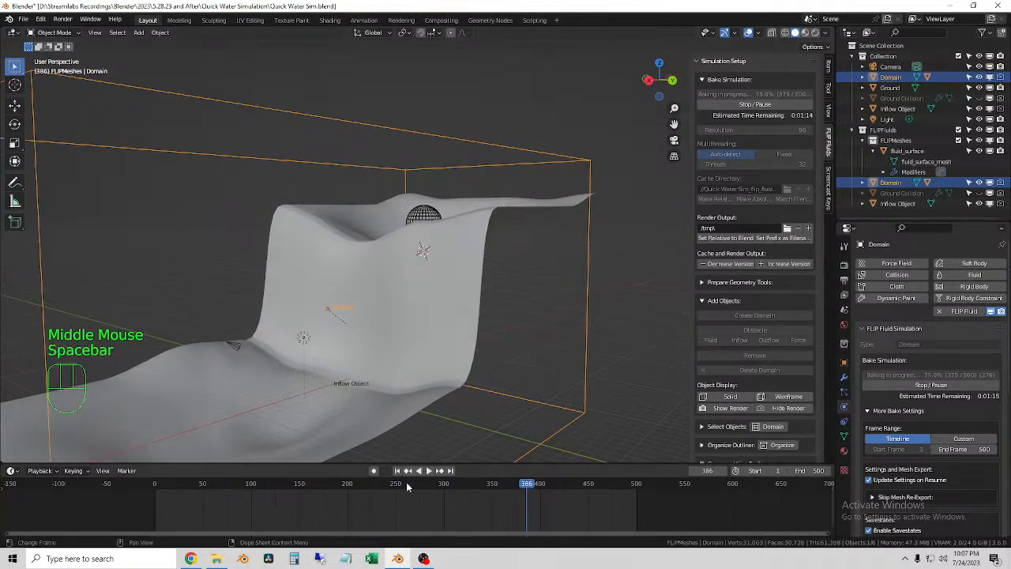
Return to frame 1 and select the fluid surface mesh on the upper ledge.
{"action": "left_click", "coordinate": [398, 472]}
{"action": "middle_click_drag", "start_coordinate": [431, 228], "coordinate": [410, 274]}
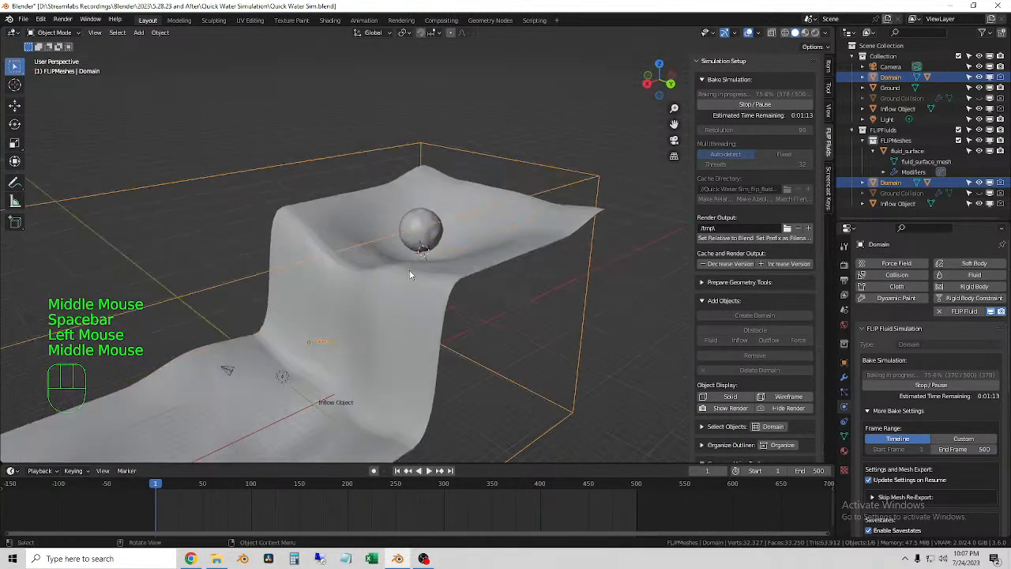
{"action": "left_click", "coordinate": [661, 305]}
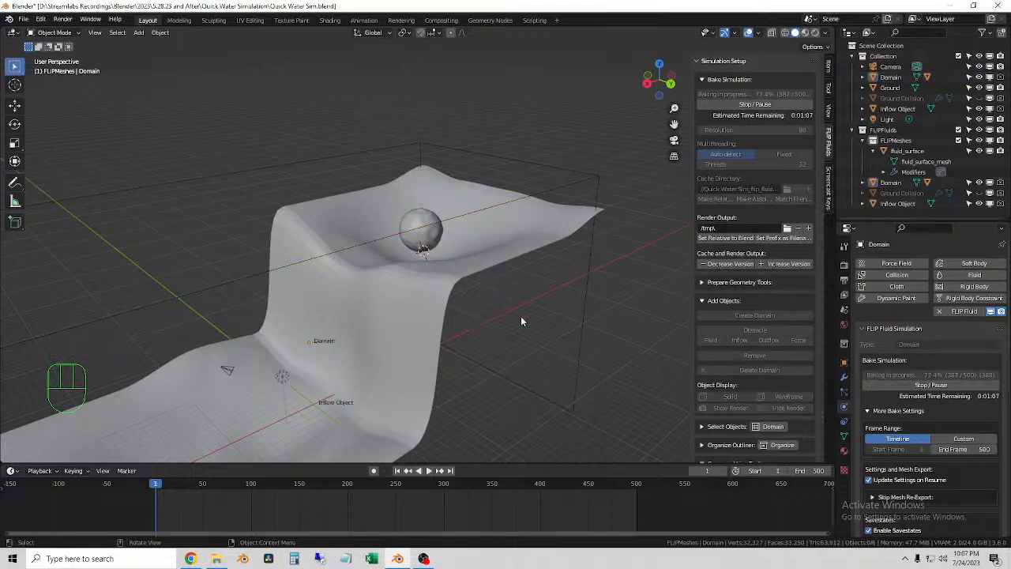
{"action": "left_click", "coordinate": [534, 276]}
{"action": "left_click", "coordinate": [434, 239]}
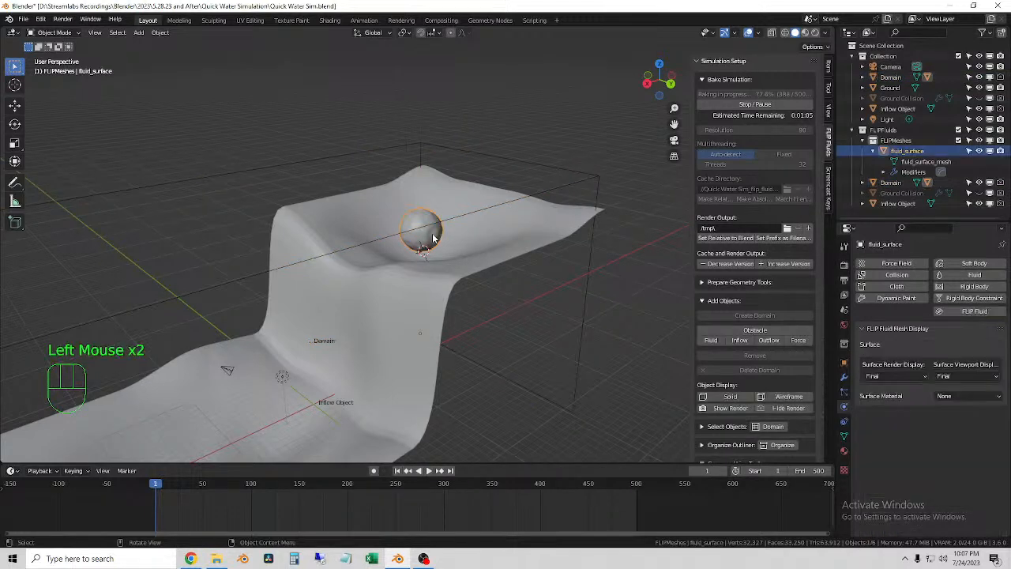
Look through the available surface material presets for the fluid surface without assigning one, and deselect the mesh.
{"action": "left_click", "coordinate": [967, 396]}
{"action": "left_click", "coordinate": [971, 383]}
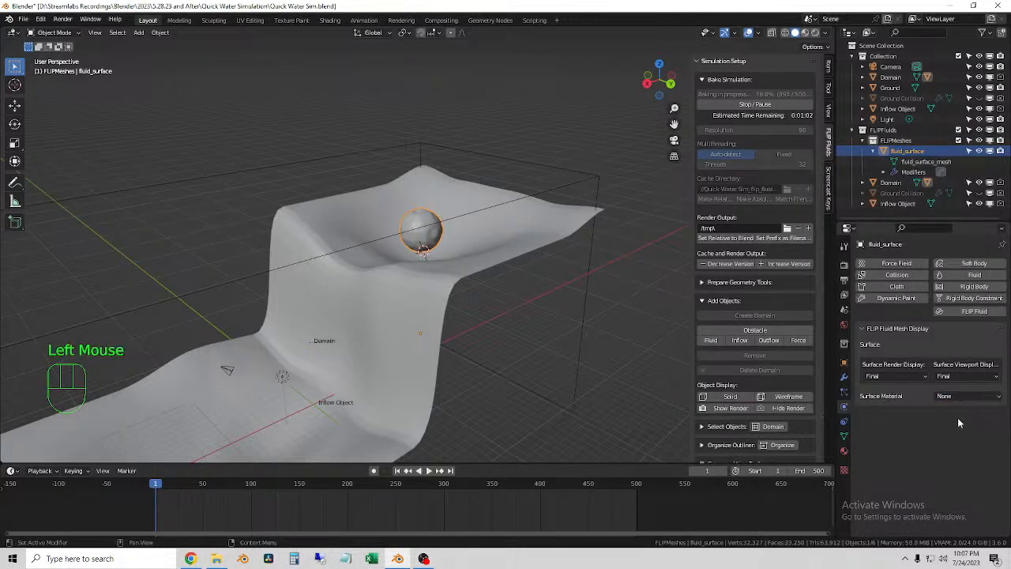
{"action": "left_click", "coordinate": [961, 398]}
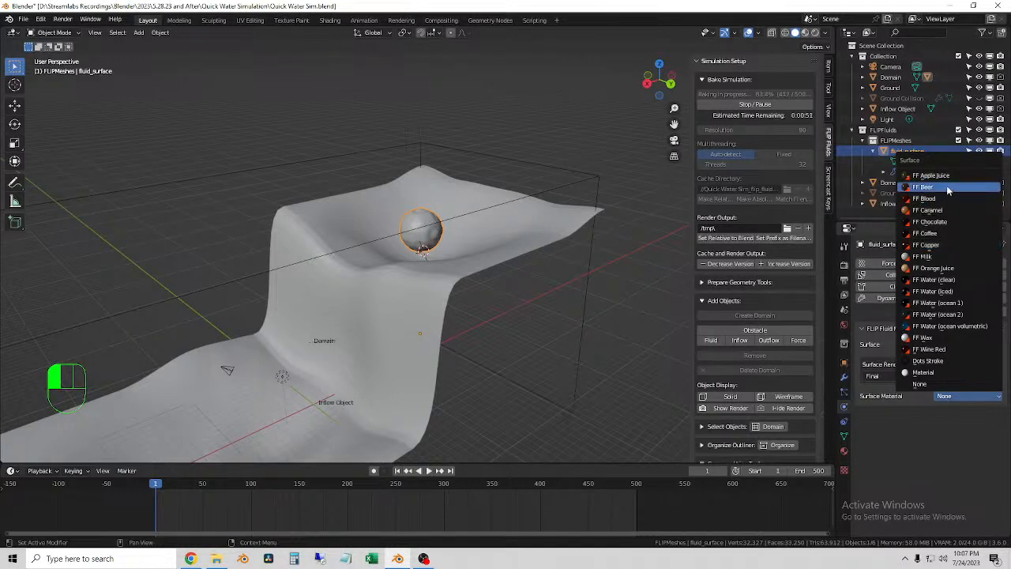
{"action": "left_click", "coordinate": [634, 311]}
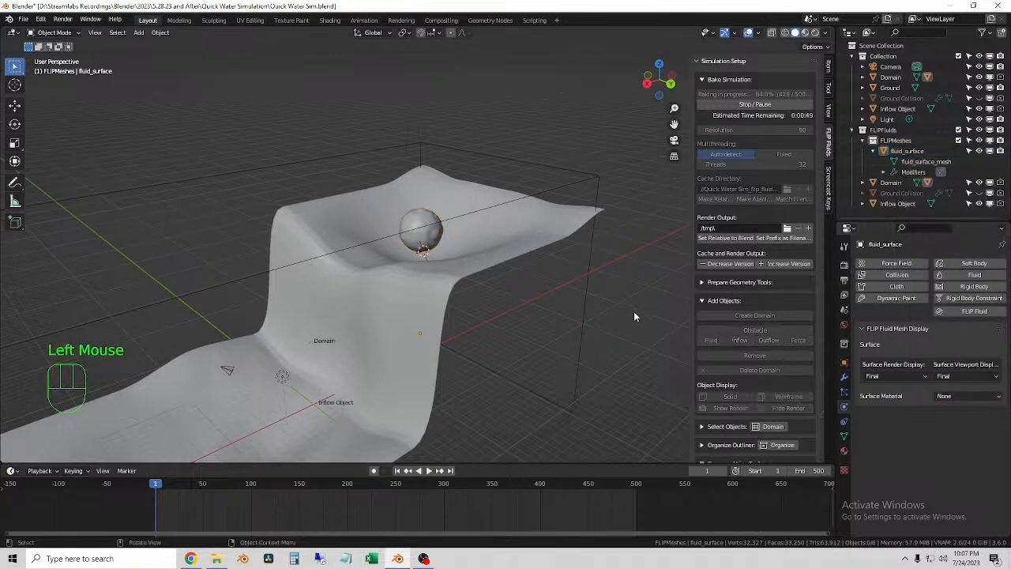
Play the simulation from the first frame and examine the fluid falling down the cliff, stopping at frame 372.
{"action": "middle_click_drag", "start_coordinate": [389, 368], "coordinate": [401, 353]}
{"action": "middle_click_drag", "start_coordinate": [467, 332], "coordinate": [518, 286]}
{"action": "key", "text": "space"}
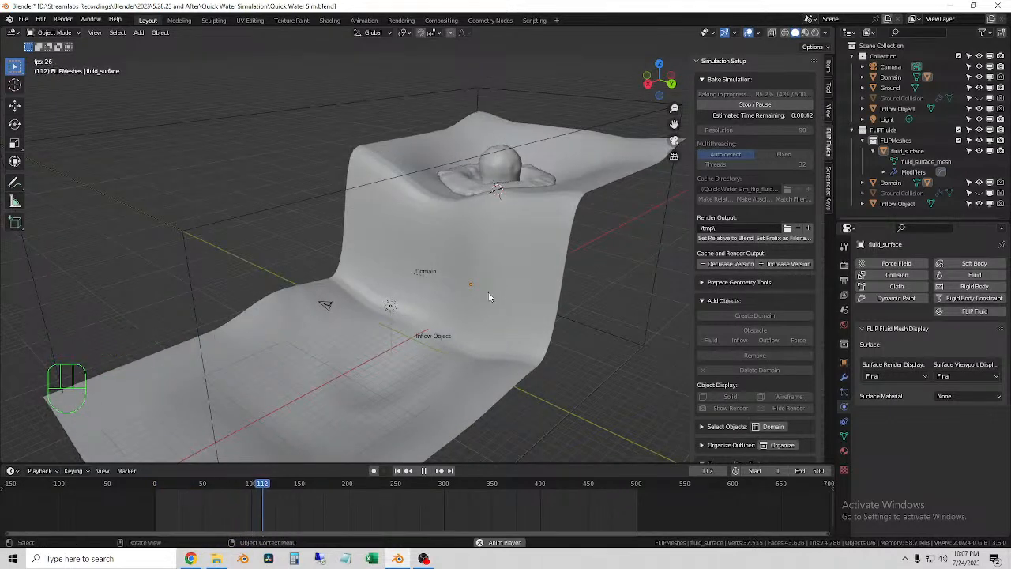
{"action": "mouse_move", "coordinate": [475, 293]}
{"action": "middle_mouse_down"}
{"action": "mouse_move", "coordinate": [498, 286]}
{"action": "mouse_move", "coordinate": [477, 289]}
{"action": "middle_mouse_up"}
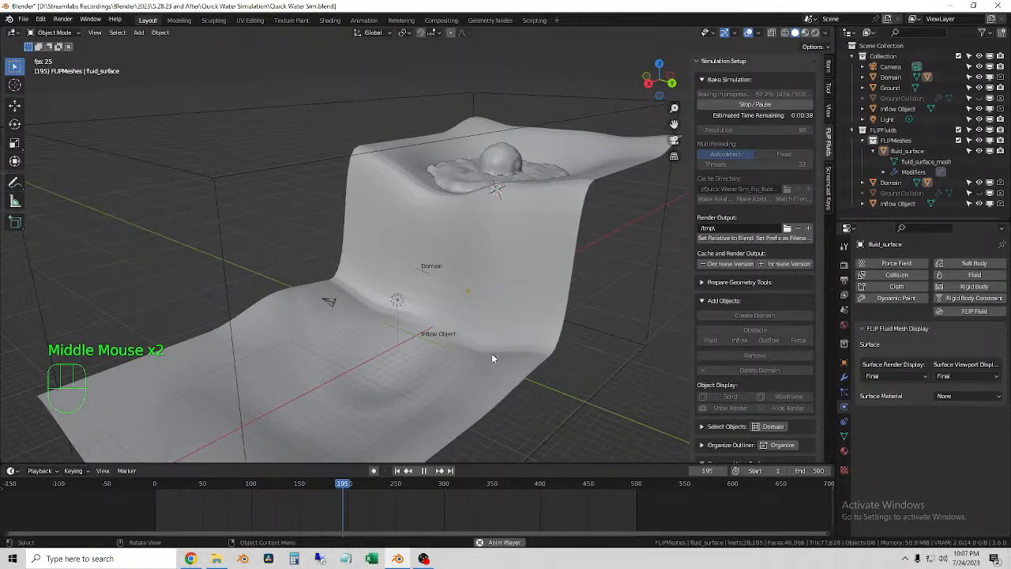
{"action": "middle_click_drag", "start_coordinate": [485, 226], "coordinate": [434, 323]}
{"action": "scroll", "coordinate": [409, 273], "scroll_direction": "up", "scroll_amount": 2}
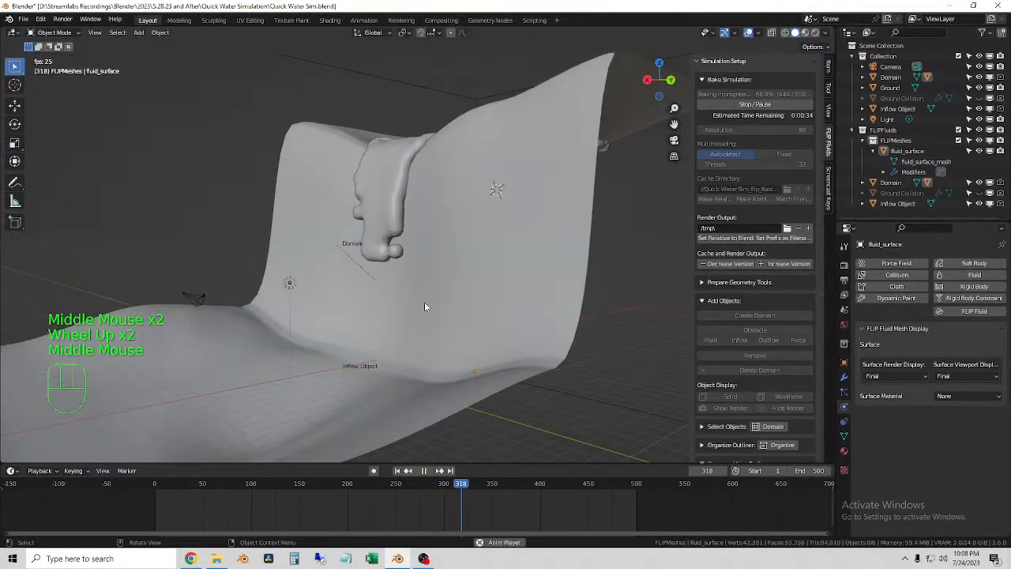
{"action": "scroll", "coordinate": [421, 270], "scroll_direction": "down", "scroll_amount": 1}
{"action": "middle_click_drag", "start_coordinate": [428, 271], "coordinate": [446, 282]}
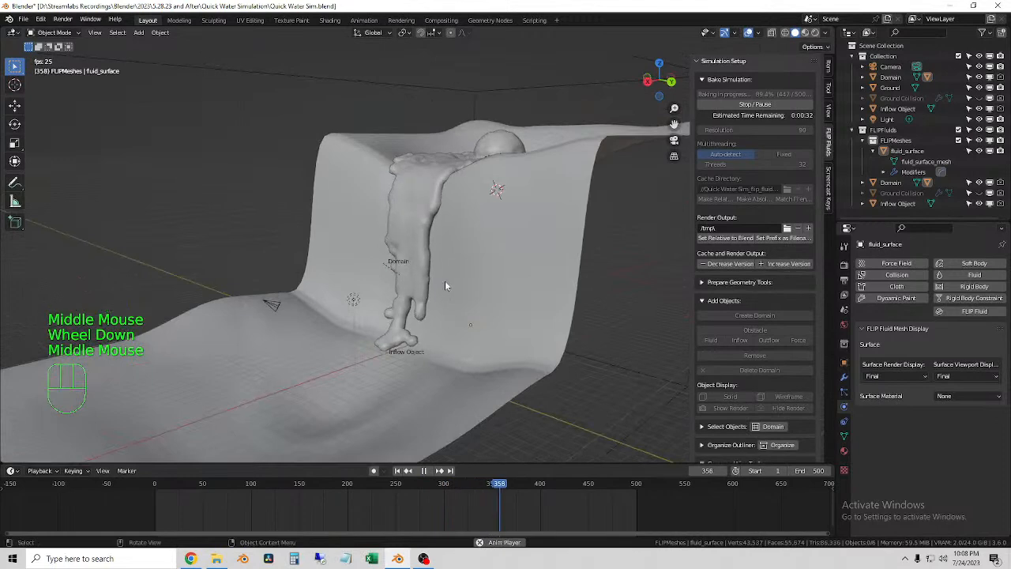
{"action": "key", "text": "space"}
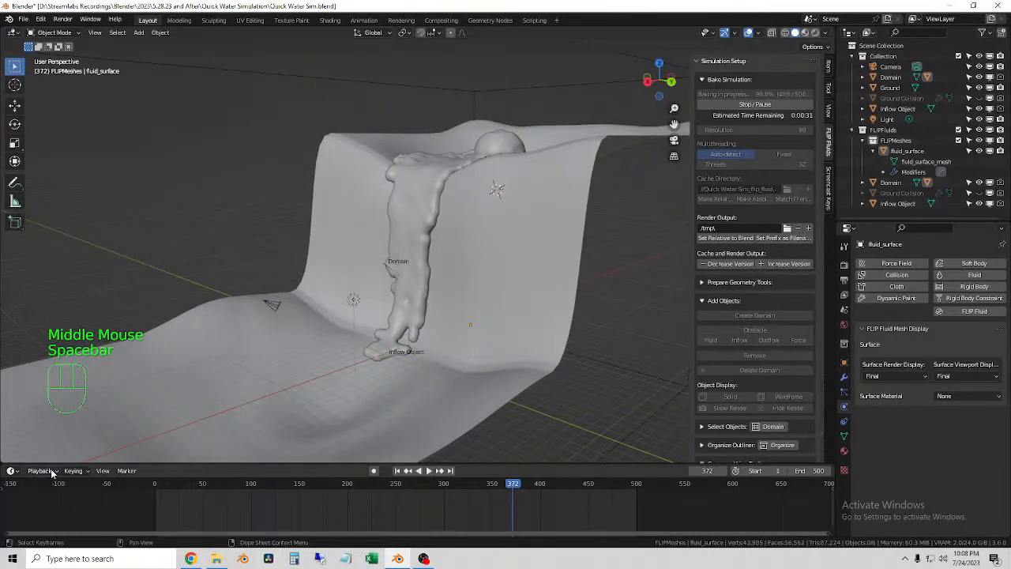
Set the timeline's playback sync mode to Frame Dropping.
{"action": "left_click", "coordinate": [39, 470]}
{"action": "left_click", "coordinate": [92, 262]}
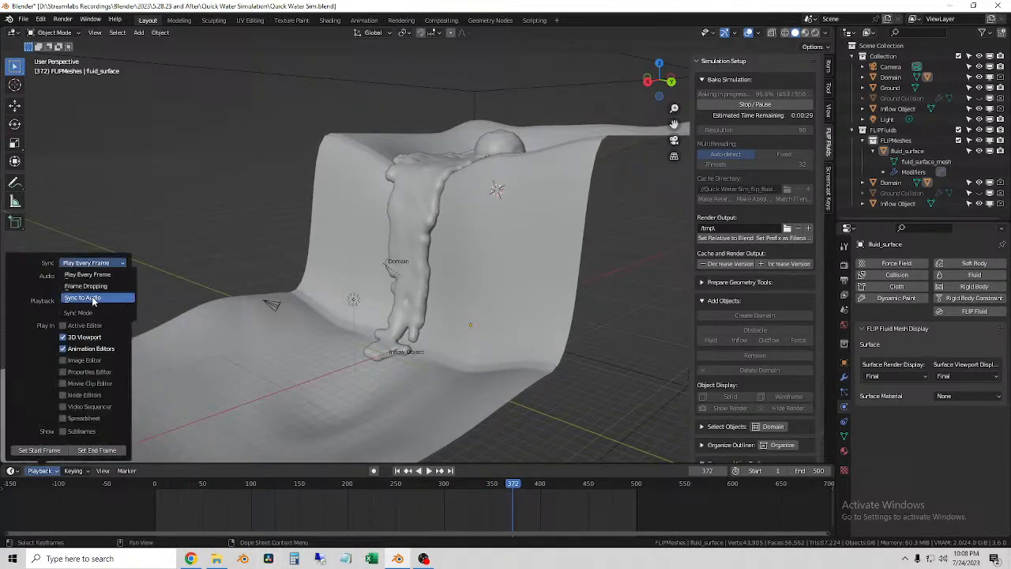
{"action": "left_click", "coordinate": [94, 286]}
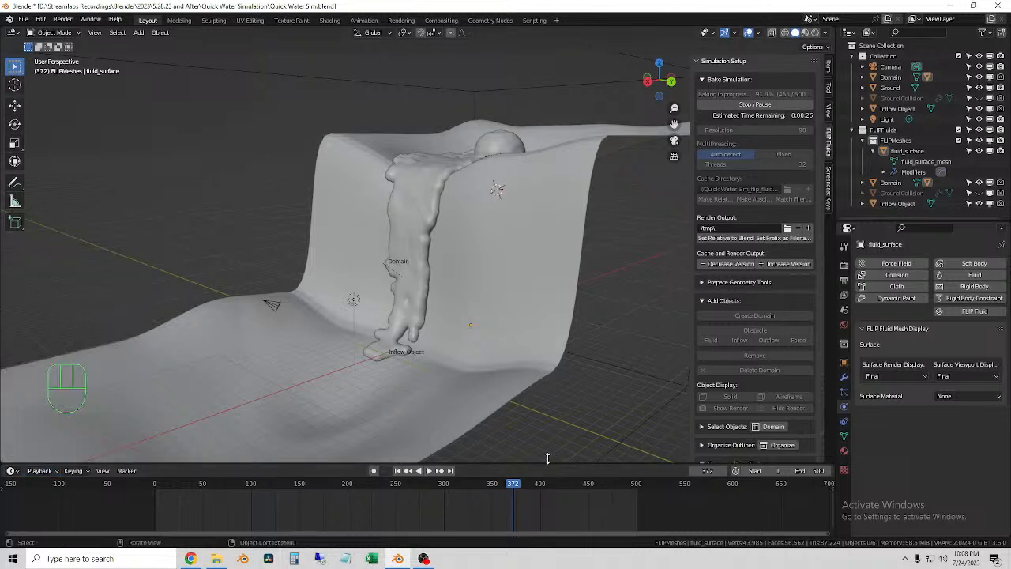
Replay the animation from the first frame and watch the fluid reach the lower ground, stopping at frame 495.
{"action": "left_click", "coordinate": [397, 471]}
{"action": "key", "text": "space"}
{"action": "middle_click_drag", "start_coordinate": [565, 385], "coordinate": [521, 376]}
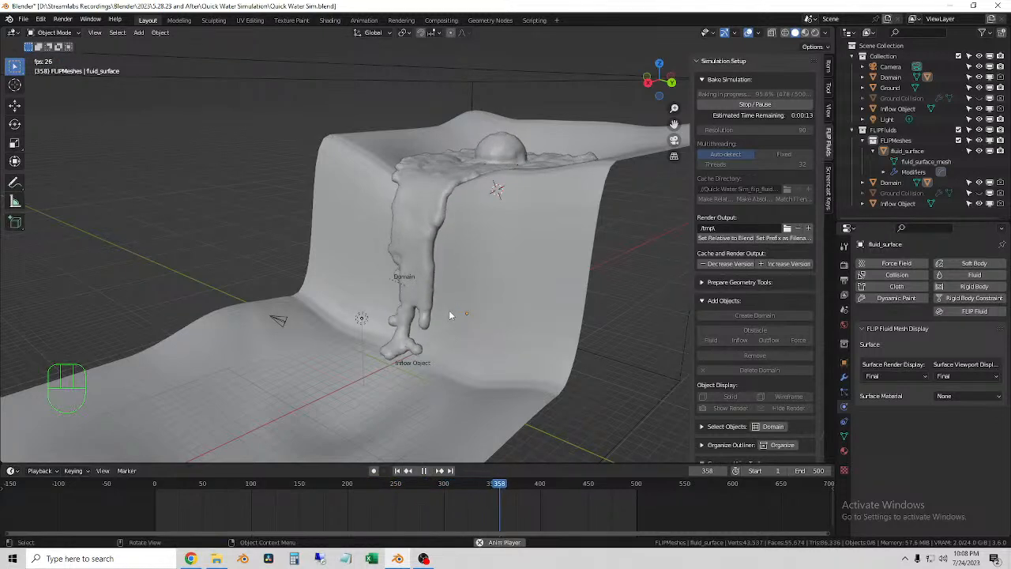
{"action": "middle_click_drag", "start_coordinate": [449, 315], "coordinate": [430, 330]}
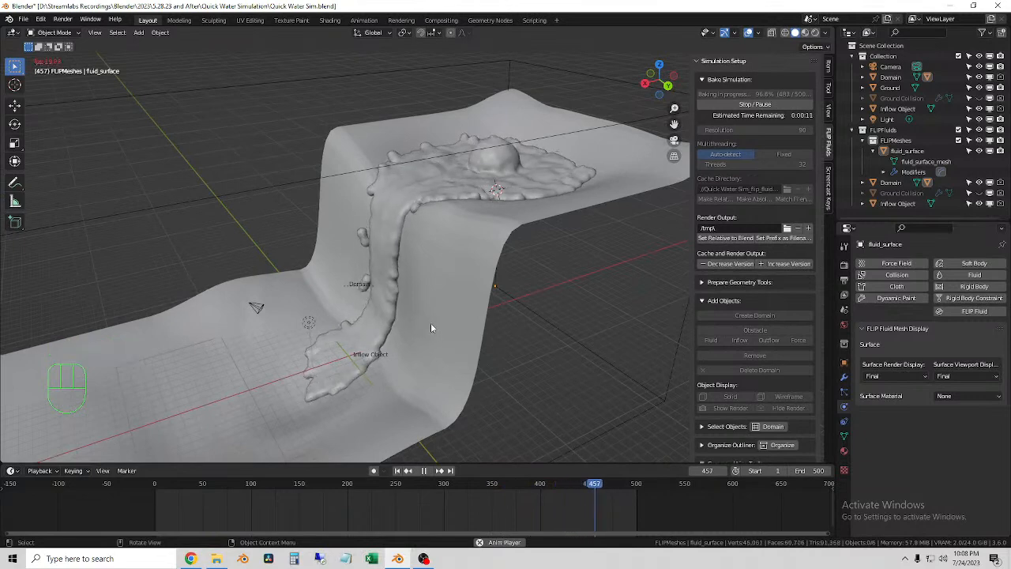
{"action": "key", "text": "space"}
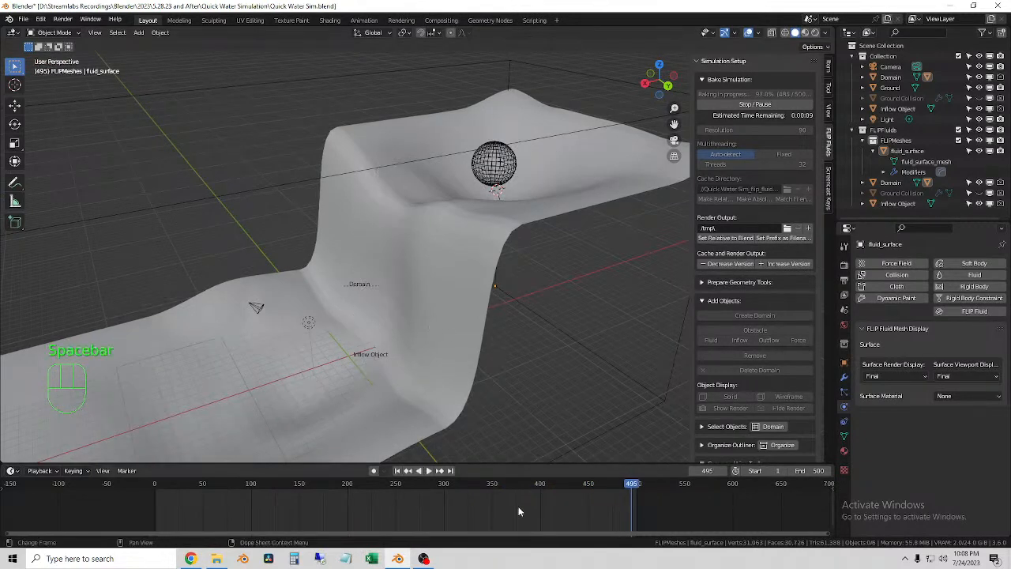
Return to the first frame, show the Ground Collision object in the viewport, and reset the simulation bake.
{"action": "left_click", "coordinate": [397, 470]}
{"action": "left_click", "coordinate": [901, 98]}
{"action": "left_click", "coordinate": [979, 98]}
{"action": "left_click", "coordinate": [790, 104]}
{"action": "left_click", "coordinate": [798, 96]}
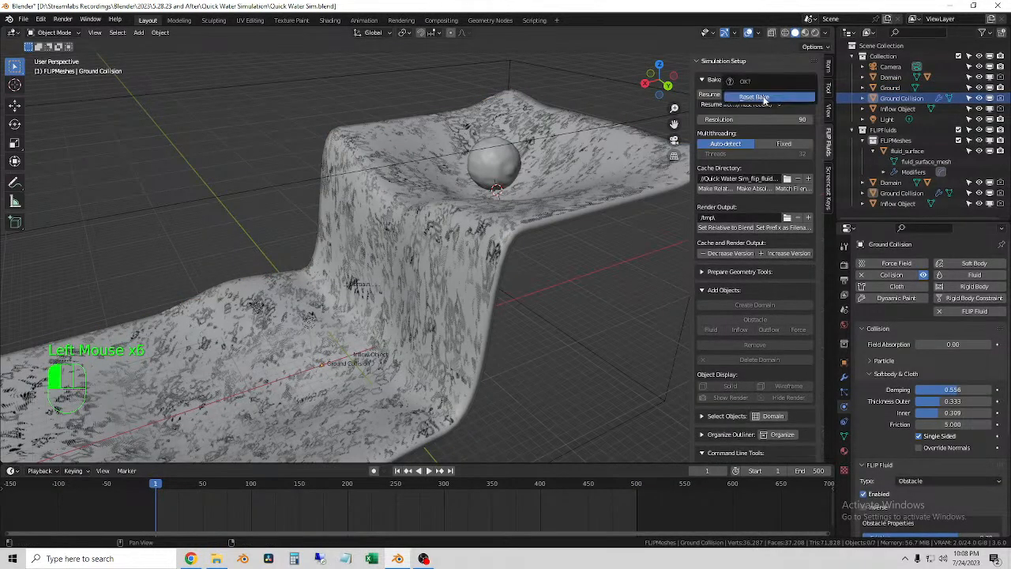
Set the Ground Collision object's soft body and cloth damping to 0.304 and its FLIP Fluid obstacle friction to 0.30.
{"action": "left_click", "coordinate": [532, 225]}
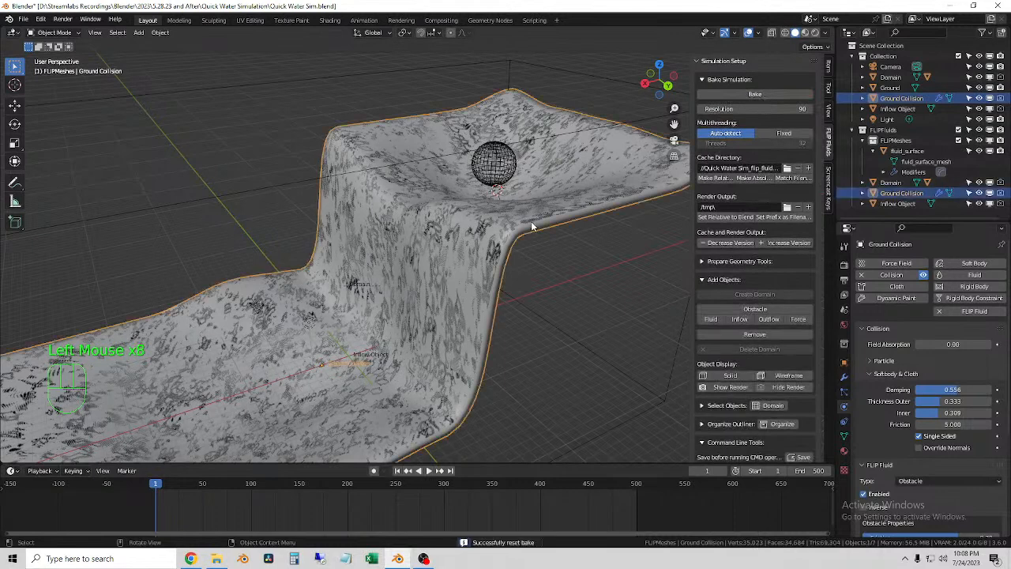
{"action": "left_click_drag", "start_coordinate": [960, 390], "coordinate": [940, 389]}
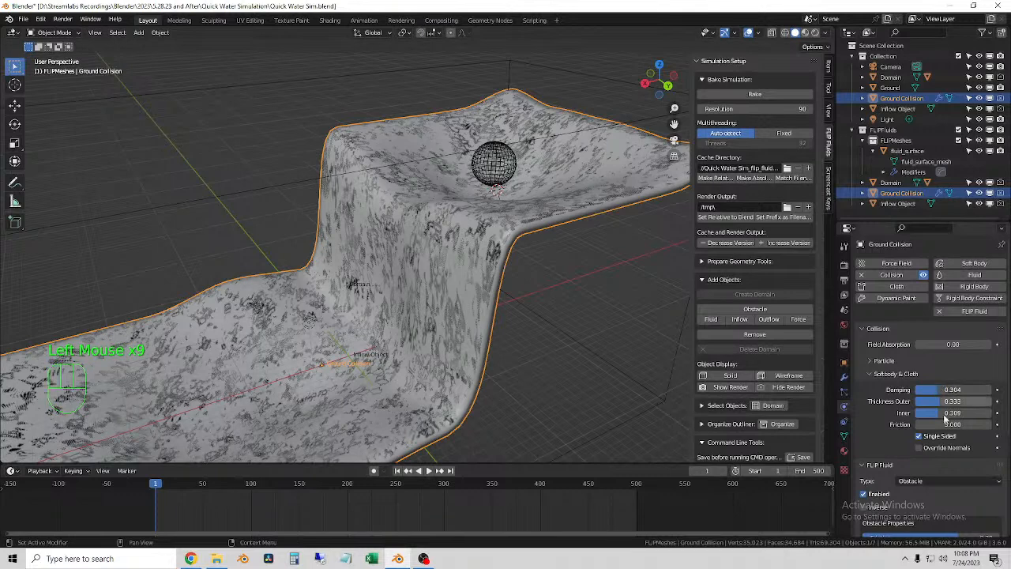
{"action": "scroll", "coordinate": [928, 424], "scroll_direction": "down", "scroll_amount": 1}
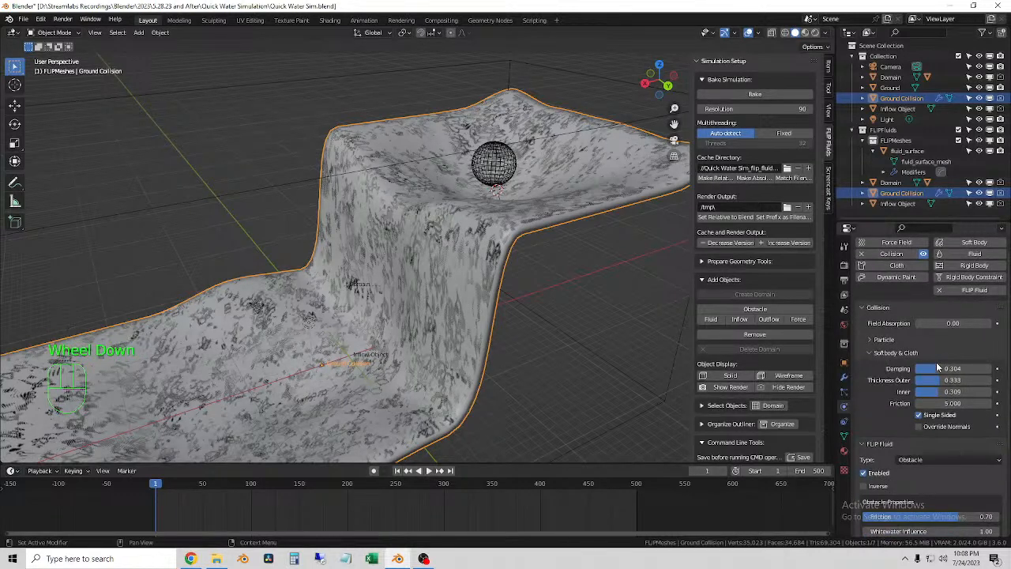
{"action": "scroll", "coordinate": [933, 391], "scroll_direction": "down", "scroll_amount": 2}
{"action": "scroll", "coordinate": [931, 390], "scroll_direction": "down", "scroll_amount": 2}
{"action": "left_click_drag", "start_coordinate": [960, 388], "coordinate": [935, 387]}
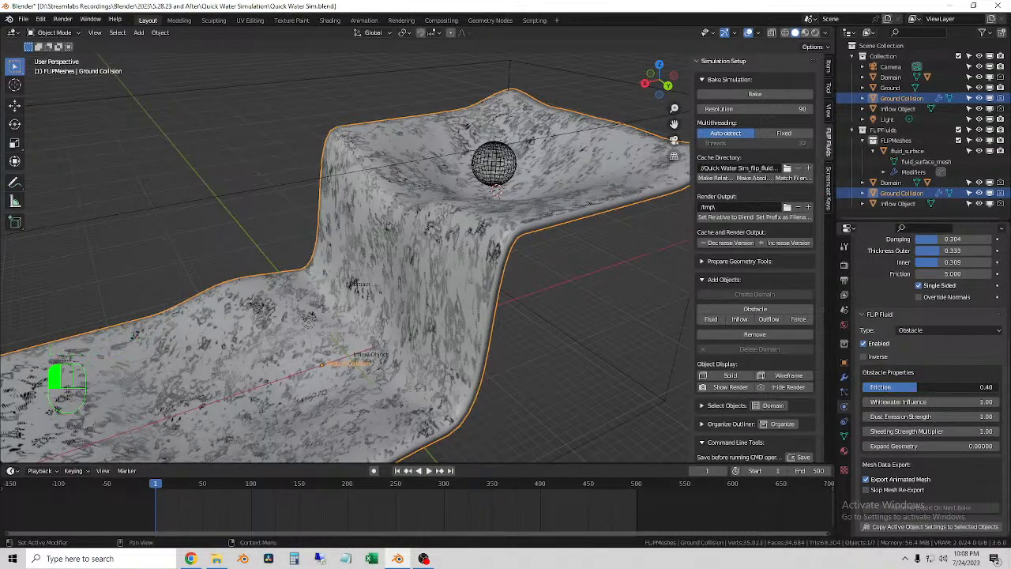
{"action": "left_click_drag", "start_coordinate": [935, 387], "coordinate": [935, 387]}
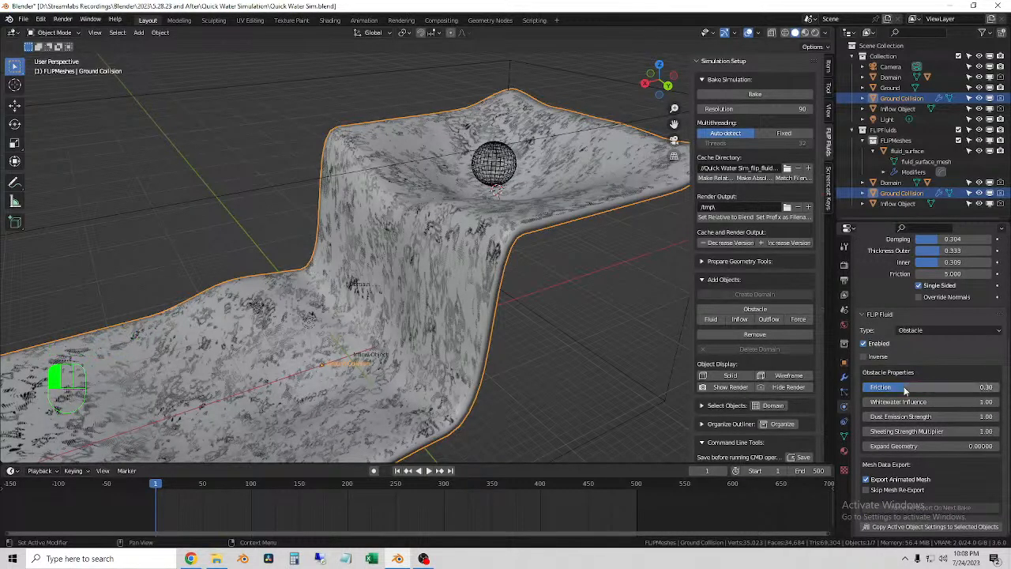
{"action": "left_click", "coordinate": [651, 255]}
Select the fluid domain and start baking the simulation again, leaving nothing selected.
{"action": "middle_click_drag", "start_coordinate": [633, 158], "coordinate": [614, 155]}
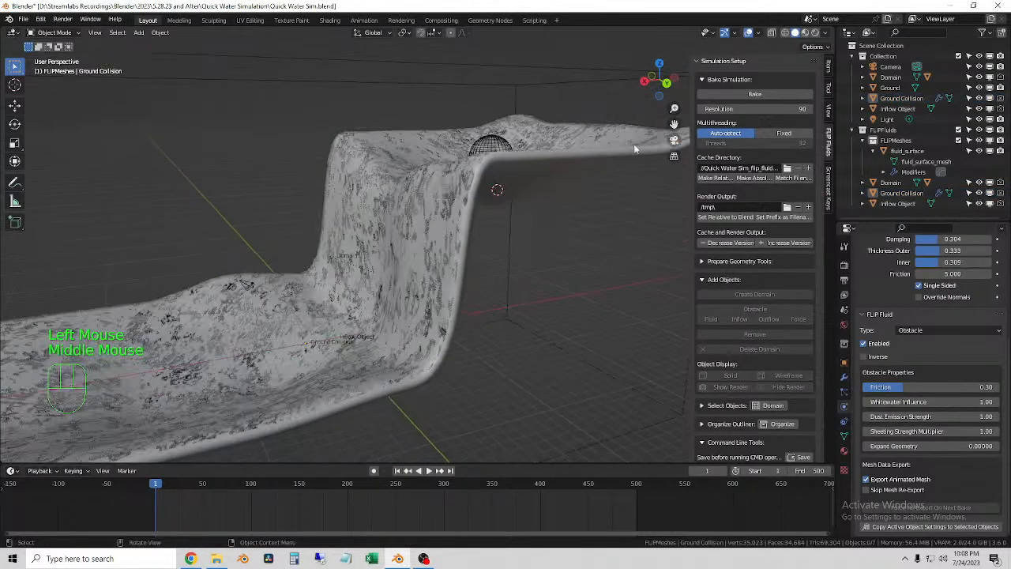
{"action": "double_click", "coordinate": [542, 67]}
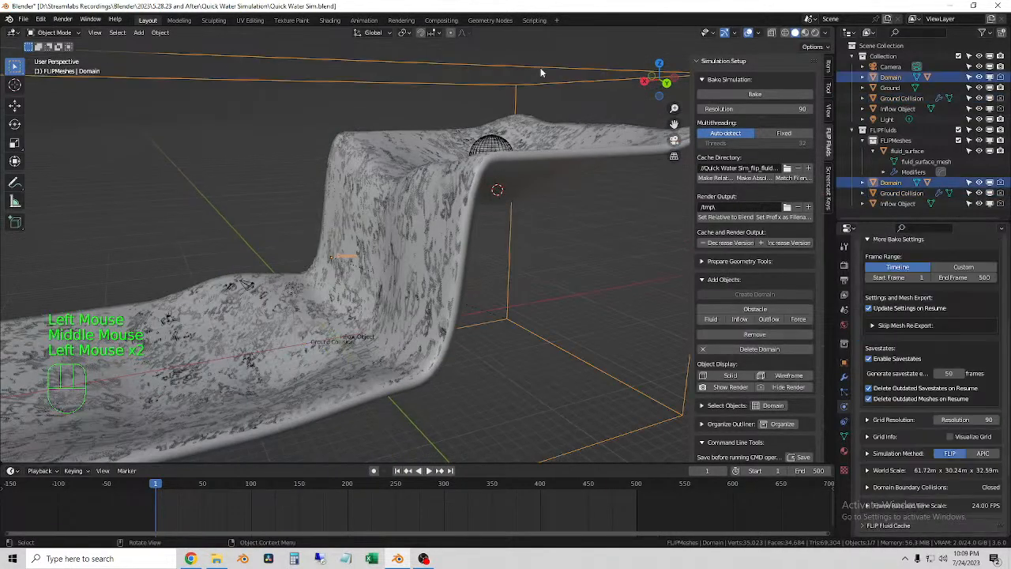
{"action": "left_click", "coordinate": [755, 95]}
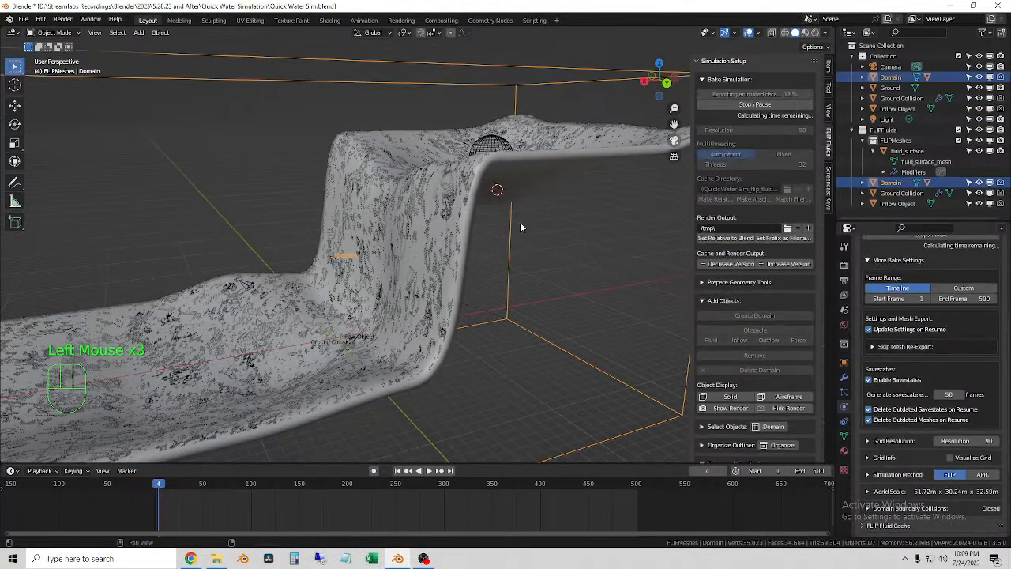
{"action": "scroll", "coordinate": [525, 198], "scroll_direction": "down", "scroll_amount": 2}
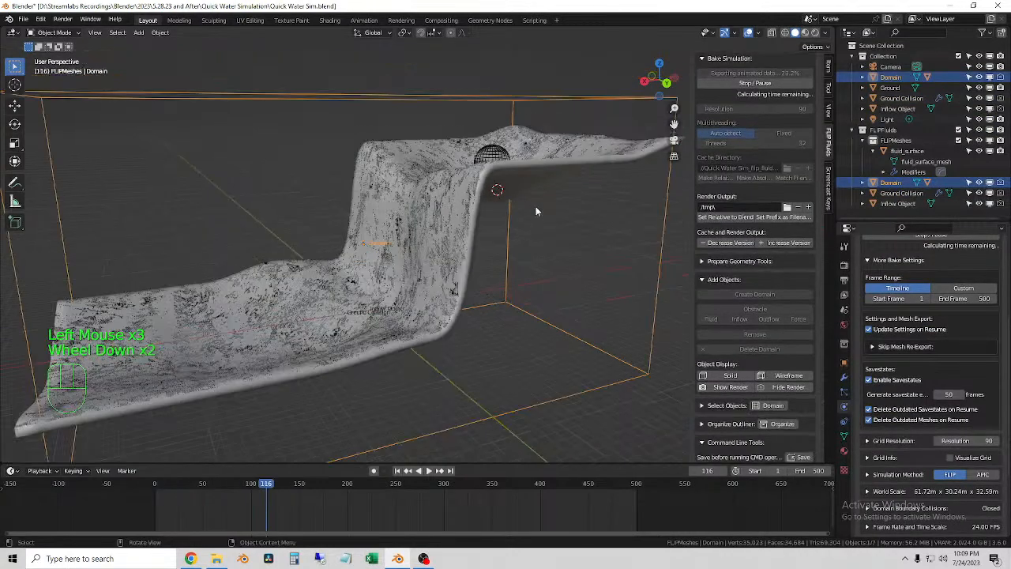
{"action": "middle_click_drag", "start_coordinate": [508, 206], "coordinate": [474, 213]}
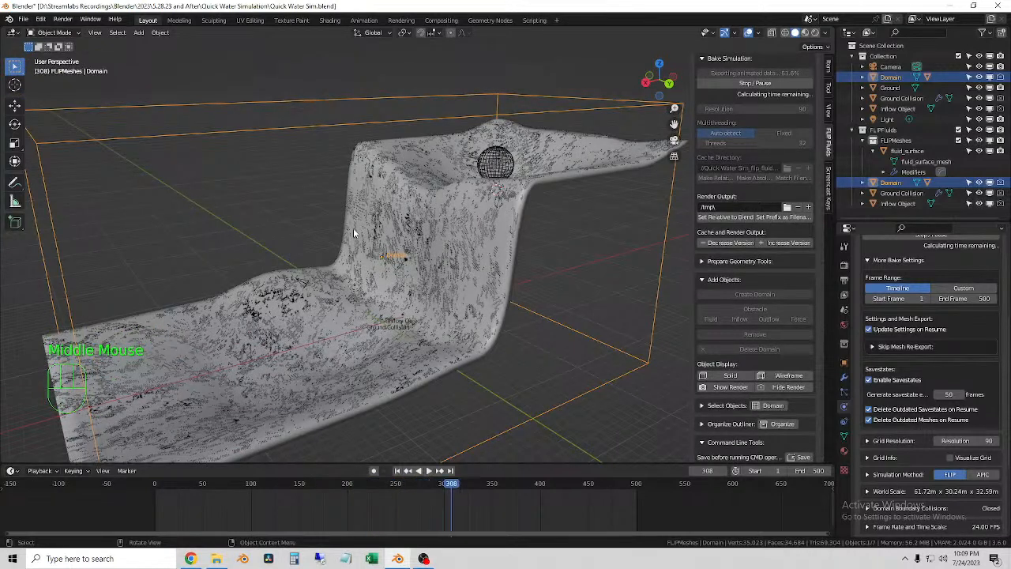
{"action": "left_click", "coordinate": [307, 220]}
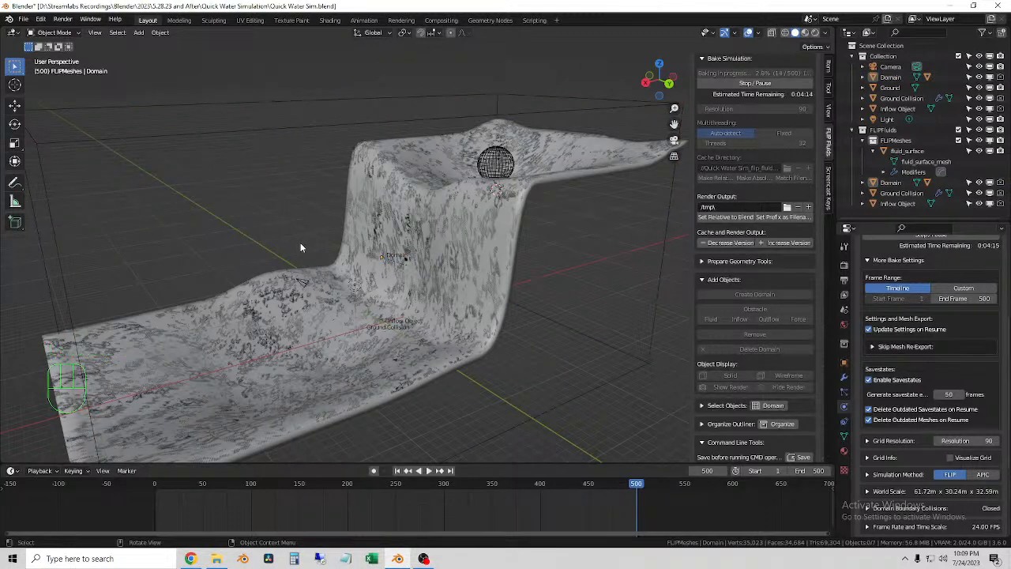
Go to frame 20 of the new bake and hide the Ground object in the viewport.
{"action": "left_click", "coordinate": [397, 471]}
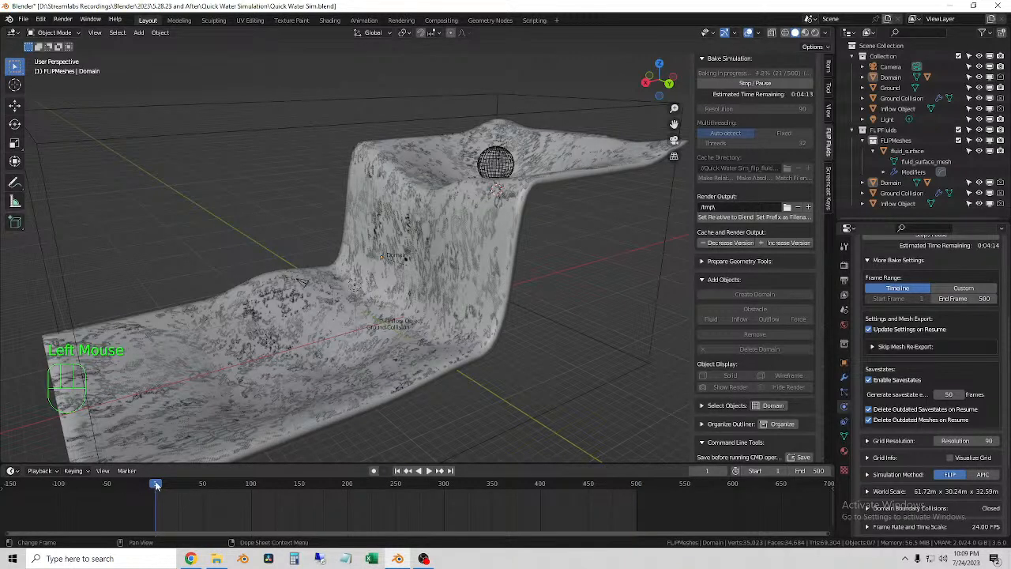
{"action": "left_click_drag", "start_coordinate": [157, 485], "coordinate": [176, 496]}
{"action": "middle_click_drag", "start_coordinate": [315, 289], "coordinate": [324, 284]}
{"action": "middle_click_drag", "start_coordinate": [325, 291], "coordinate": [340, 286]}
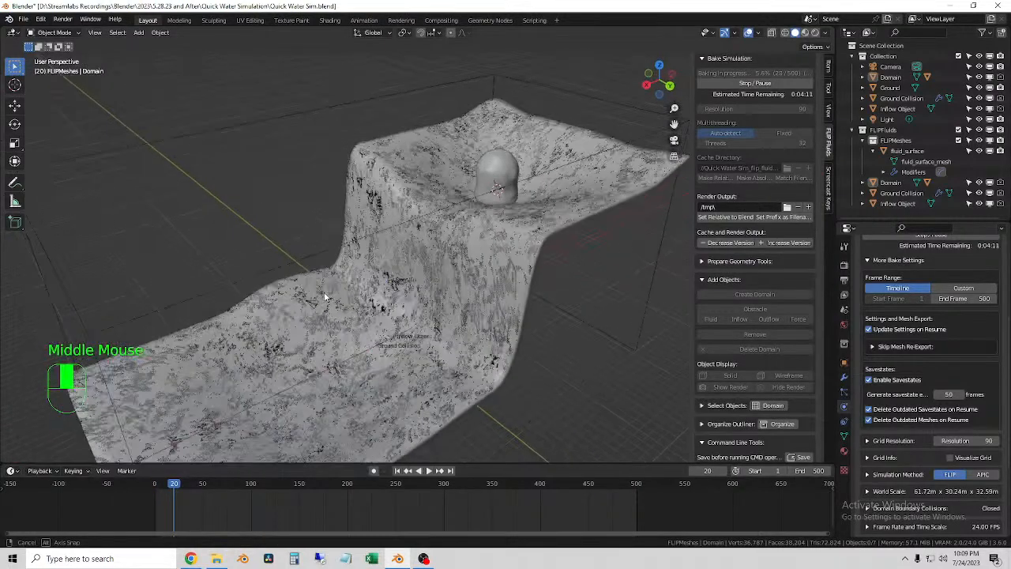
{"action": "left_click", "coordinate": [980, 87]}
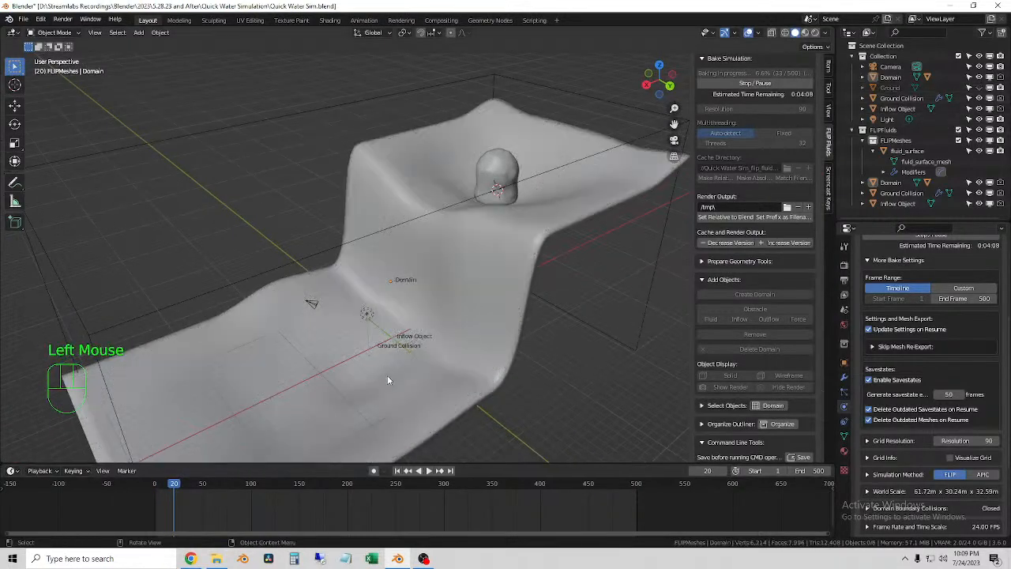
Scrub and play the opening baked frames to examine the fluid leaving the inflow sphere, returning to the first frame.
{"action": "left_click", "coordinate": [398, 471]}
{"action": "left_click_drag", "start_coordinate": [153, 487], "coordinate": [198, 491]}
{"action": "middle_click_drag", "start_coordinate": [313, 371], "coordinate": [446, 267]}
{"action": "left_click", "coordinate": [402, 471]}
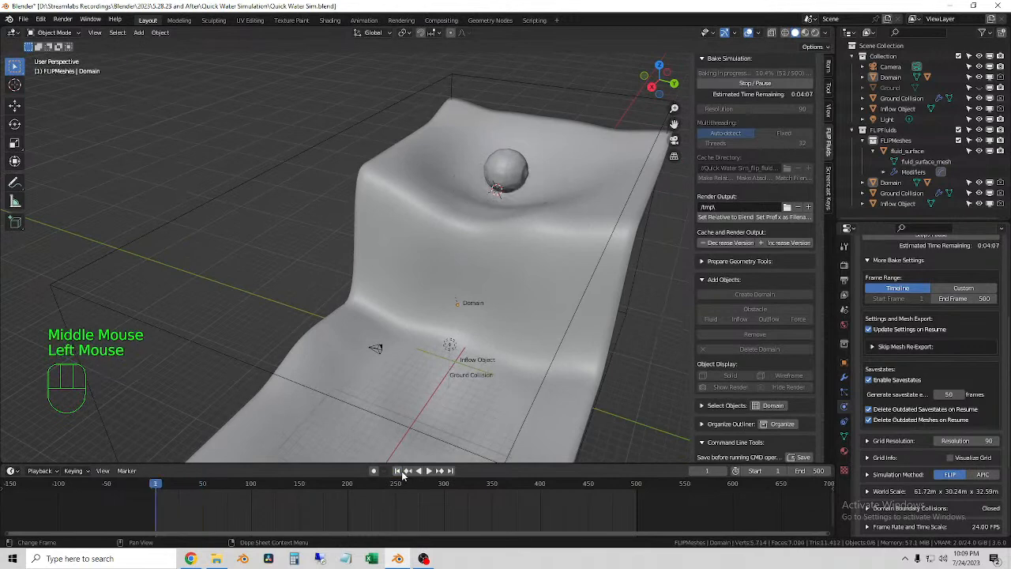
{"action": "key", "text": "space"}
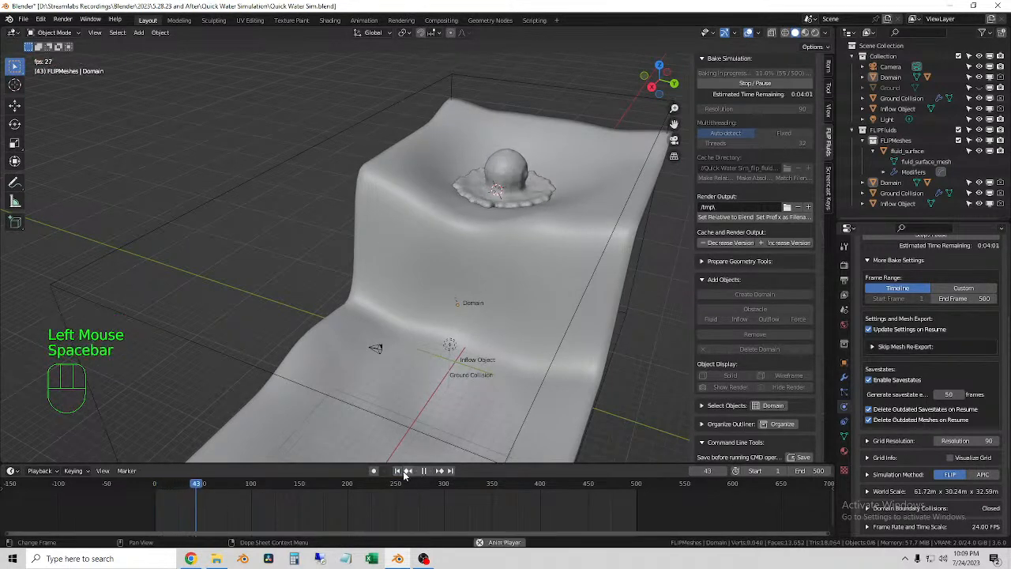
{"action": "key", "text": "space"}
{"action": "left_click", "coordinate": [399, 472]}
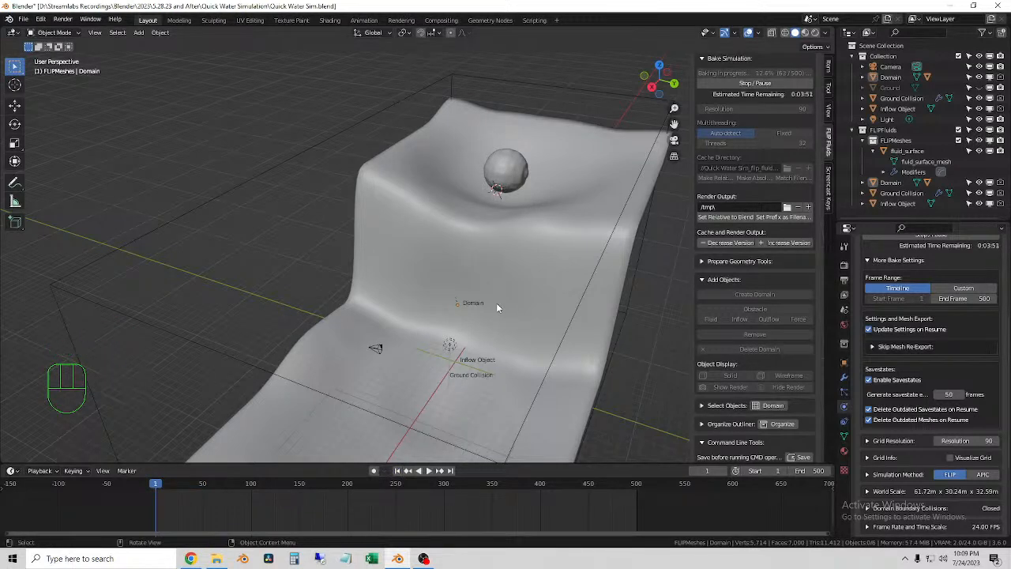
Play the new bake from the first frame and examine the fluid spreading over the upper ground, stopping at frame 121.
{"action": "middle_click_drag", "start_coordinate": [465, 245], "coordinate": [514, 258]}
{"action": "middle_click_drag", "start_coordinate": [591, 301], "coordinate": [566, 309], "text": "shift"}
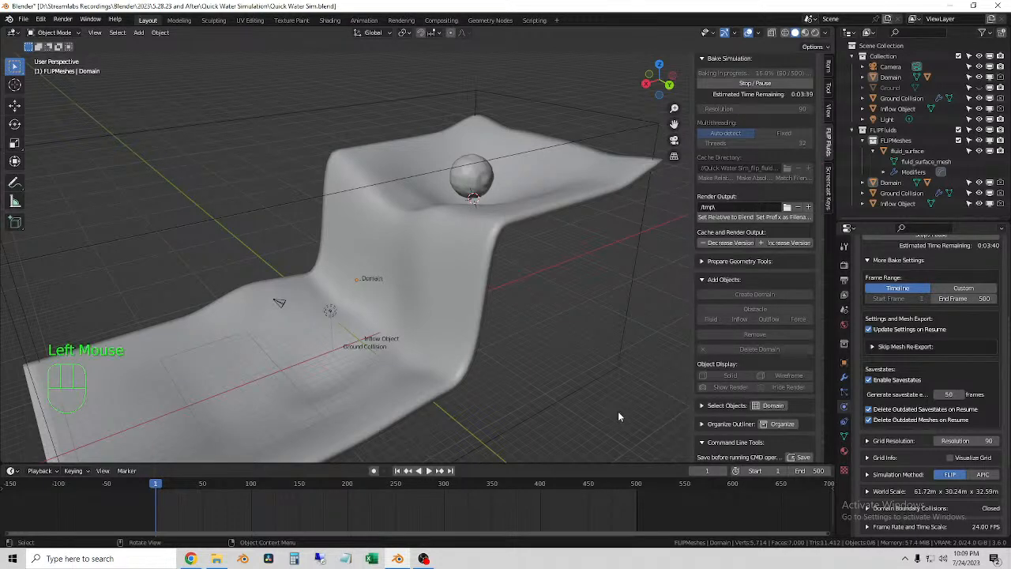
{"action": "scroll", "coordinate": [540, 346], "scroll_direction": "up", "scroll_amount": 1}
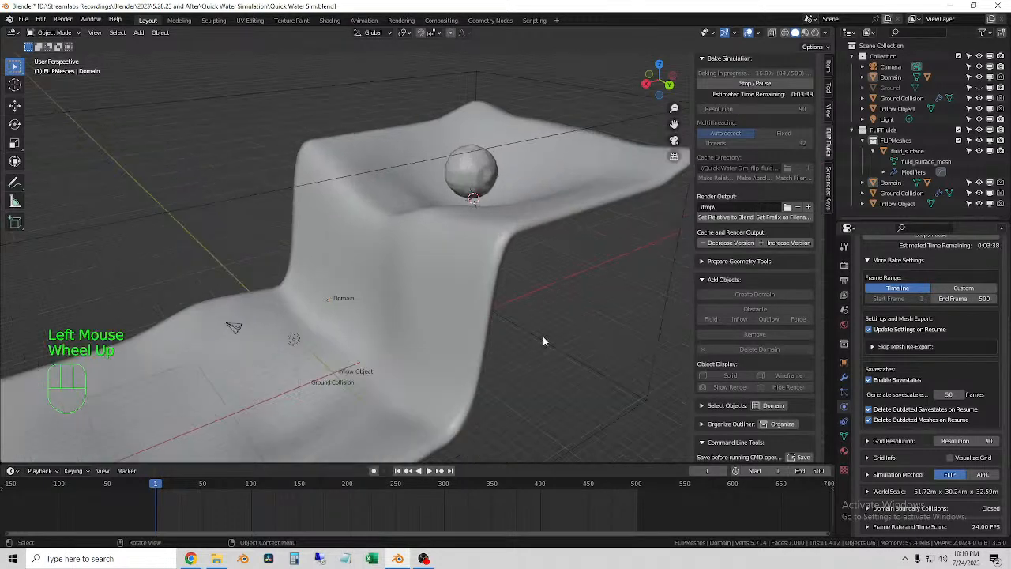
{"action": "key", "text": "space"}
{"action": "middle_click_drag", "start_coordinate": [592, 281], "coordinate": [232, 422]}
{"action": "mouse_move", "coordinate": [214, 489]}
{"action": "left_mouse_down"}
{"action": "mouse_move", "coordinate": [194, 489]}
{"action": "mouse_move", "coordinate": [248, 490]}
{"action": "mouse_move", "coordinate": [220, 495]}
{"action": "left_mouse_up"}
{"action": "mouse_move", "coordinate": [498, 332]}
{"action": "middle_mouse_down"}
{"action": "mouse_move", "coordinate": [542, 329]}
{"action": "mouse_move", "coordinate": [469, 326]}
{"action": "mouse_move", "coordinate": [518, 330]}
{"action": "mouse_move", "coordinate": [509, 325]}
{"action": "middle_mouse_up"}
{"action": "key", "text": "space"}
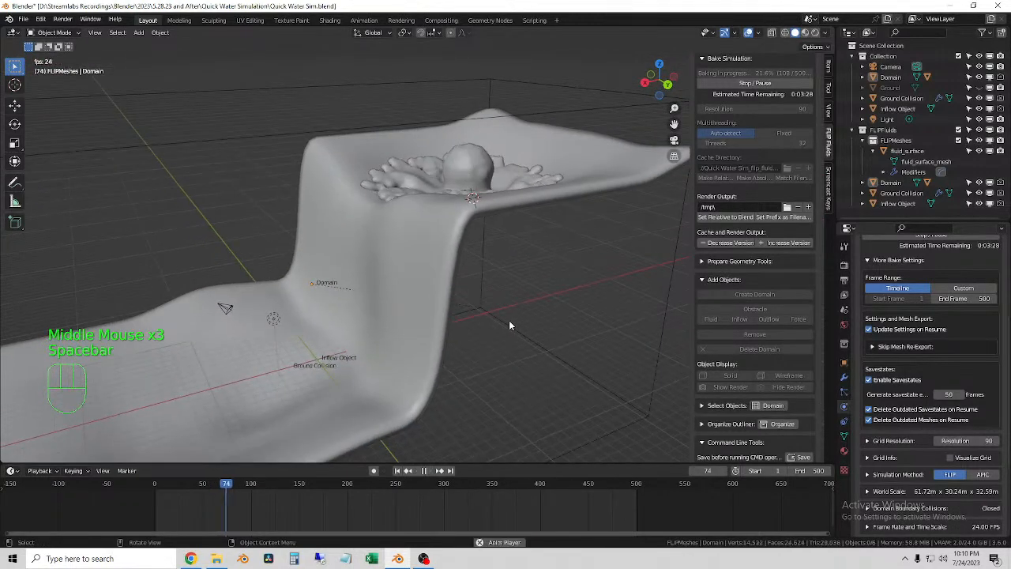
{"action": "key", "text": "space"}
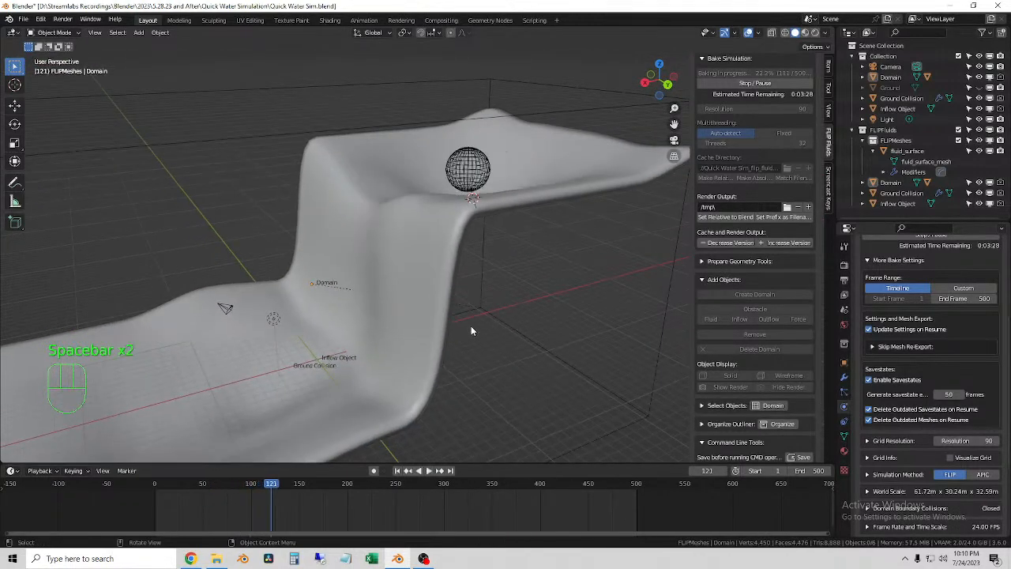
Replay the bake from the first frame and examine the droplets at the cliff edge, stopping at frame 138.
{"action": "left_click", "coordinate": [397, 470]}
{"action": "middle_click_drag", "start_coordinate": [375, 359], "coordinate": [394, 357]}
{"action": "key", "text": "space"}
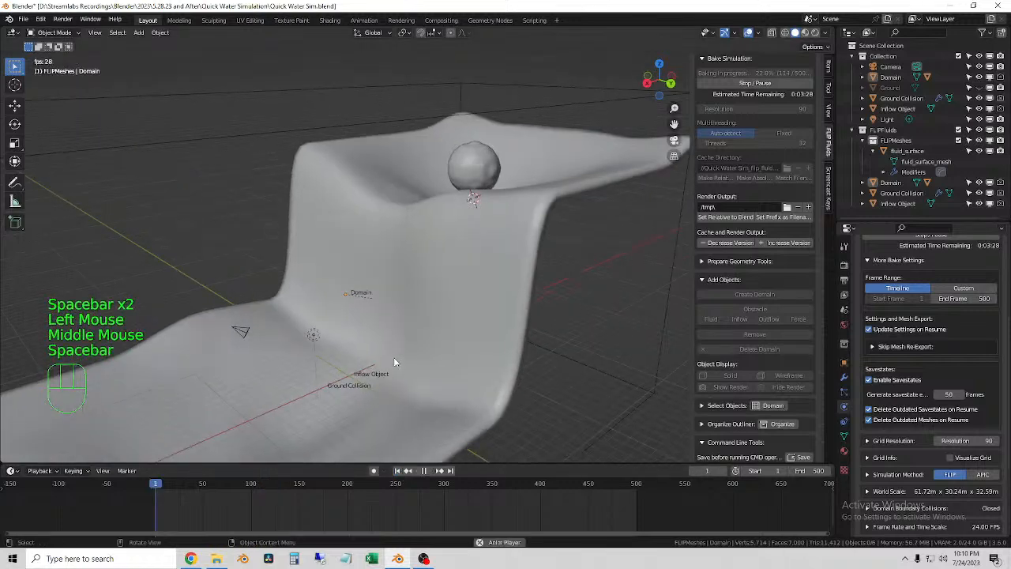
{"action": "middle_click_drag", "start_coordinate": [424, 298], "coordinate": [436, 287]}
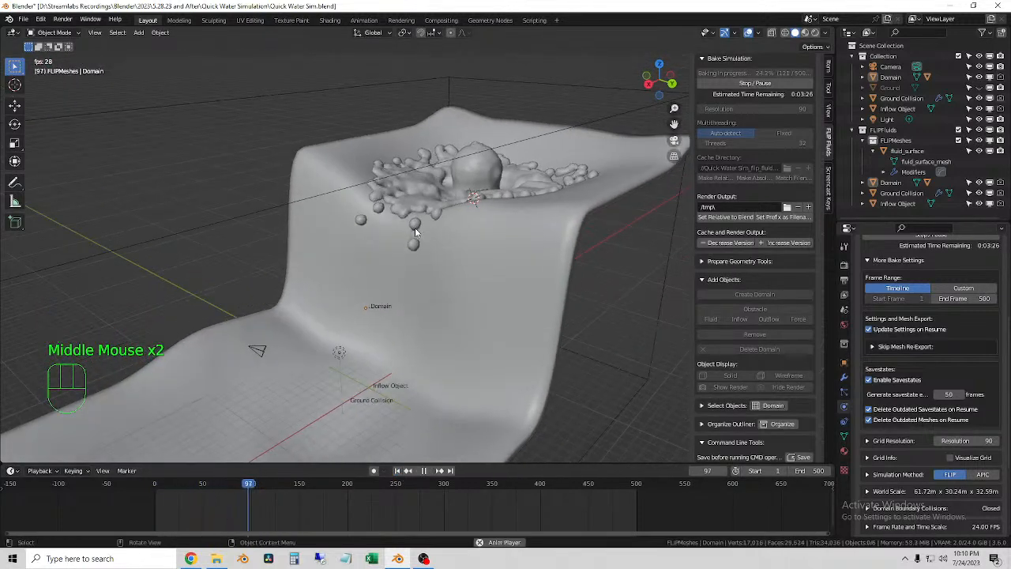
{"action": "middle_click_drag", "start_coordinate": [424, 283], "coordinate": [346, 417]}
{"action": "key", "text": "space"}
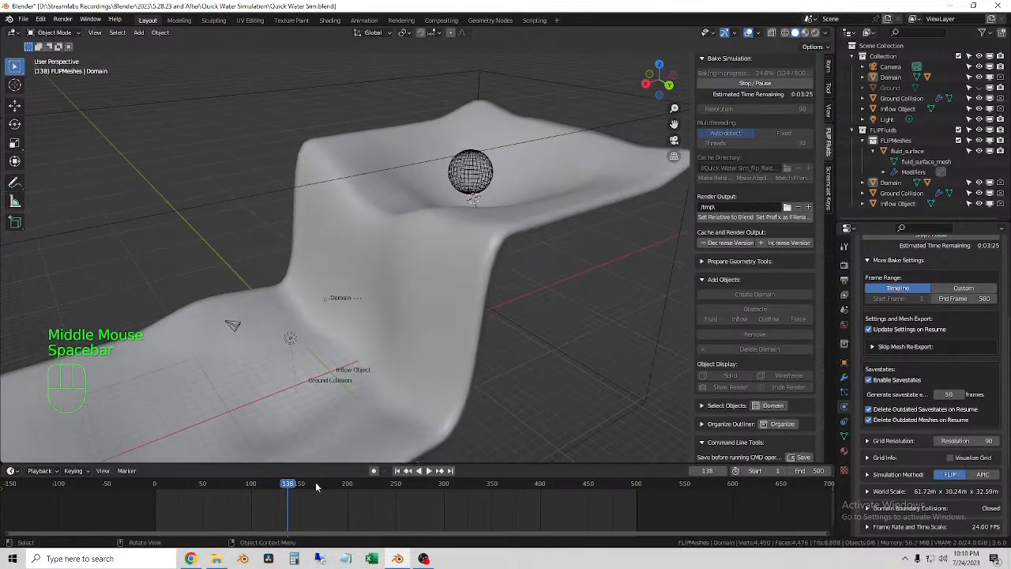
Examine the splash on the upper ground at frame 96, and check how far the bake reaches by scrubbing to frame 152.
{"action": "left_click", "coordinate": [249, 484]}
{"action": "scroll", "coordinate": [545, 299], "scroll_direction": "down", "scroll_amount": 2}
{"action": "middle_click_drag", "start_coordinate": [540, 298], "coordinate": [672, 272]}
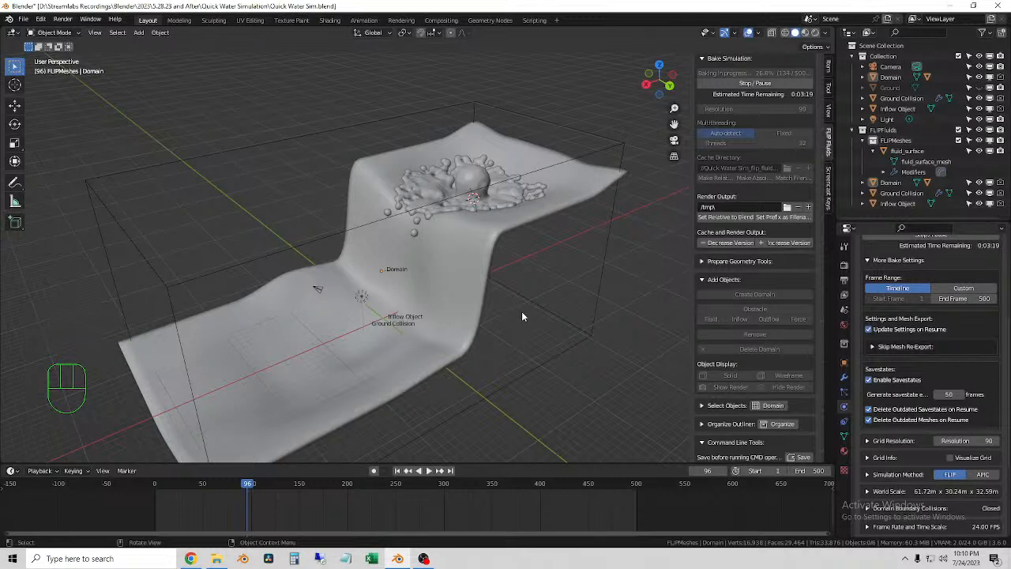
{"action": "scroll", "coordinate": [779, 300], "scroll_direction": "up", "scroll_amount": 1}
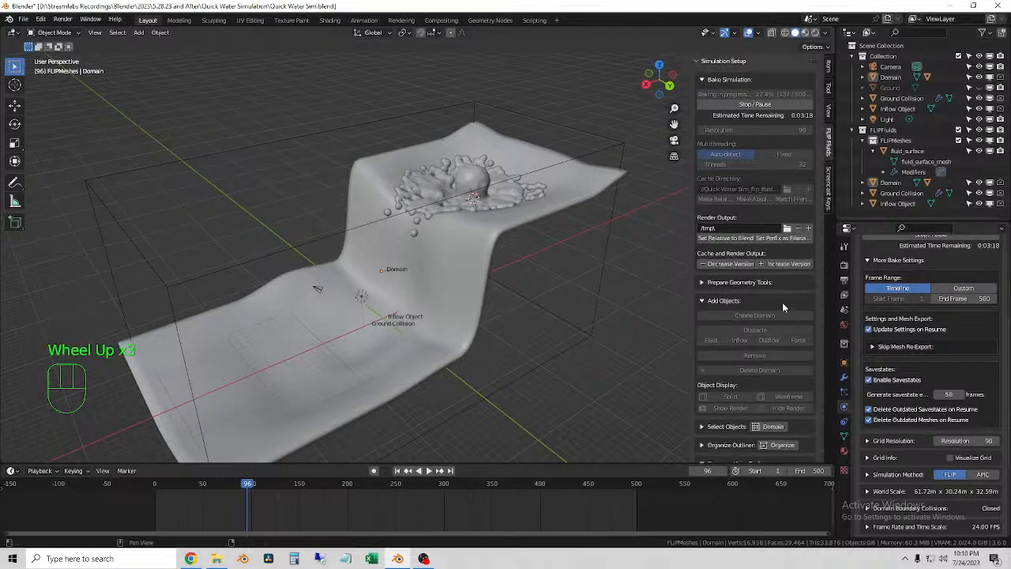
{"action": "mouse_move", "coordinate": [287, 483]}
{"action": "left_mouse_down"}
{"action": "mouse_move", "coordinate": [258, 488]}
{"action": "mouse_move", "coordinate": [301, 490]}
{"action": "left_mouse_up"}
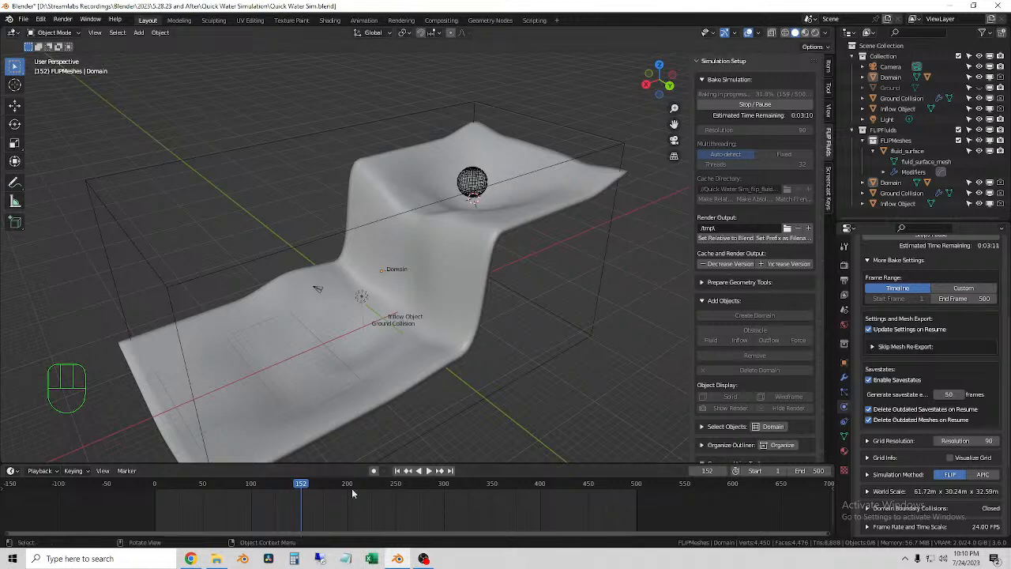
Replay the available baked frames, including once from the first frame, and watch the fluid fall down the cliff.
{"action": "left_click_drag", "start_coordinate": [305, 493], "coordinate": [191, 496]}
{"action": "key", "text": "space"}
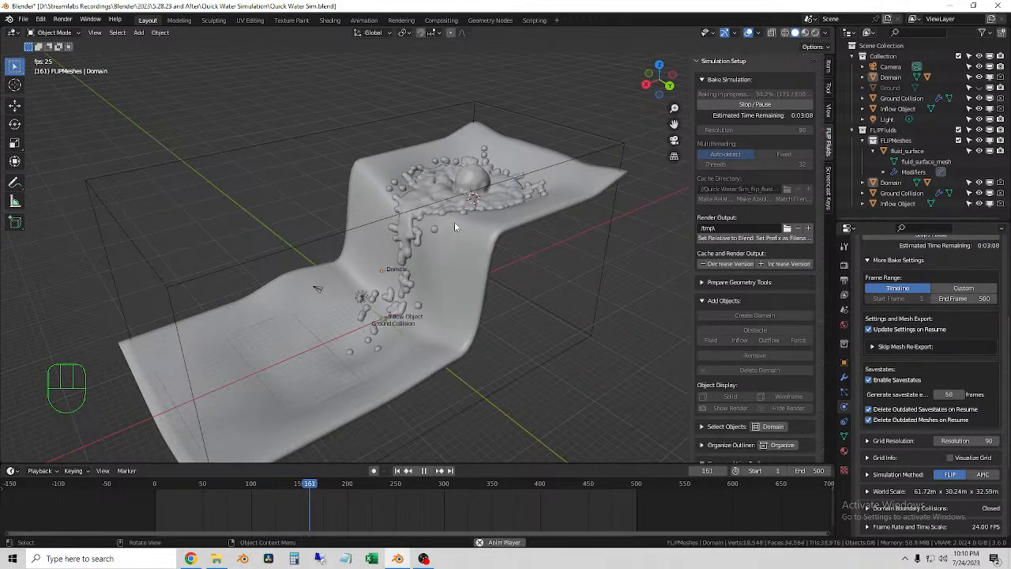
{"action": "key", "text": "space"}
{"action": "left_click", "coordinate": [398, 471]}
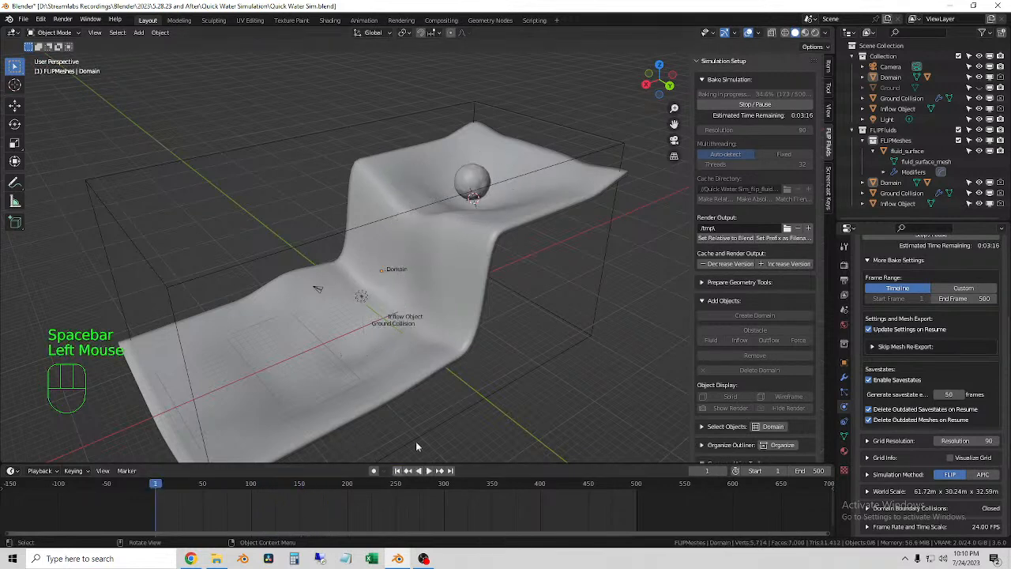
{"action": "key", "text": "space"}
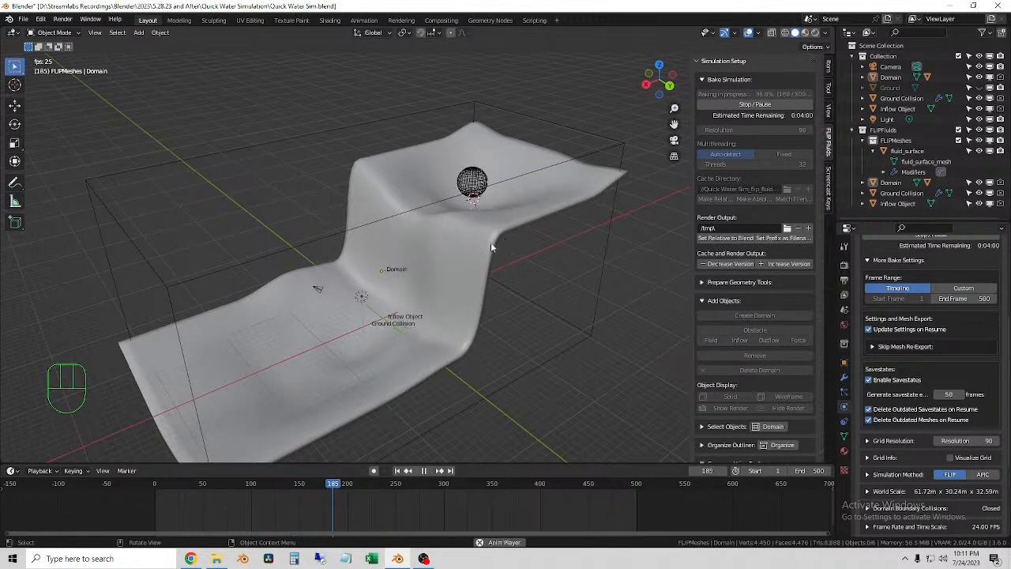
{"action": "key", "text": "space"}
Scrub through the baked frames and examine the fluid stream on the cliff from several angles, ending on frame 169.
{"action": "left_click_drag", "start_coordinate": [295, 486], "coordinate": [277, 506]}
{"action": "scroll", "coordinate": [406, 354], "scroll_direction": "up", "scroll_amount": 2}
{"action": "middle_click_drag", "start_coordinate": [407, 355], "coordinate": [364, 320]}
{"action": "left_click_drag", "start_coordinate": [257, 486], "coordinate": [316, 500]}
{"action": "middle_click_drag", "start_coordinate": [292, 378], "coordinate": [315, 383]}
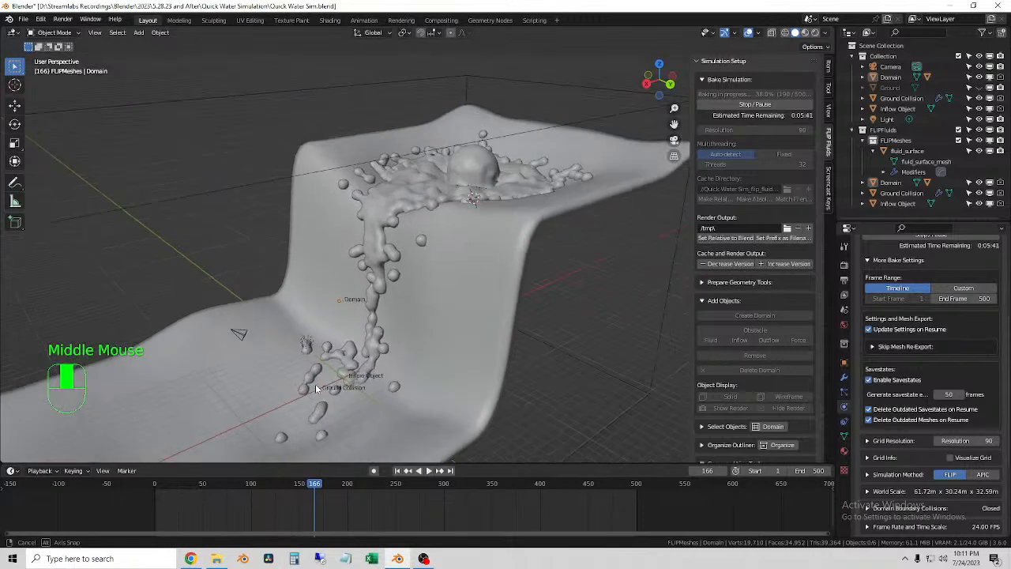
{"action": "scroll", "coordinate": [324, 383], "scroll_direction": "down", "scroll_amount": 2}
{"action": "left_click_drag", "start_coordinate": [229, 487], "coordinate": [318, 496]}
{"action": "scroll", "coordinate": [495, 275], "scroll_direction": "down", "scroll_amount": 2}
{"action": "middle_click_drag", "start_coordinate": [496, 274], "coordinate": [543, 263]}
Assign the FF Water (ocean volumetric) surface material to the fluid surface mesh.
{"action": "left_click", "coordinate": [476, 218]}
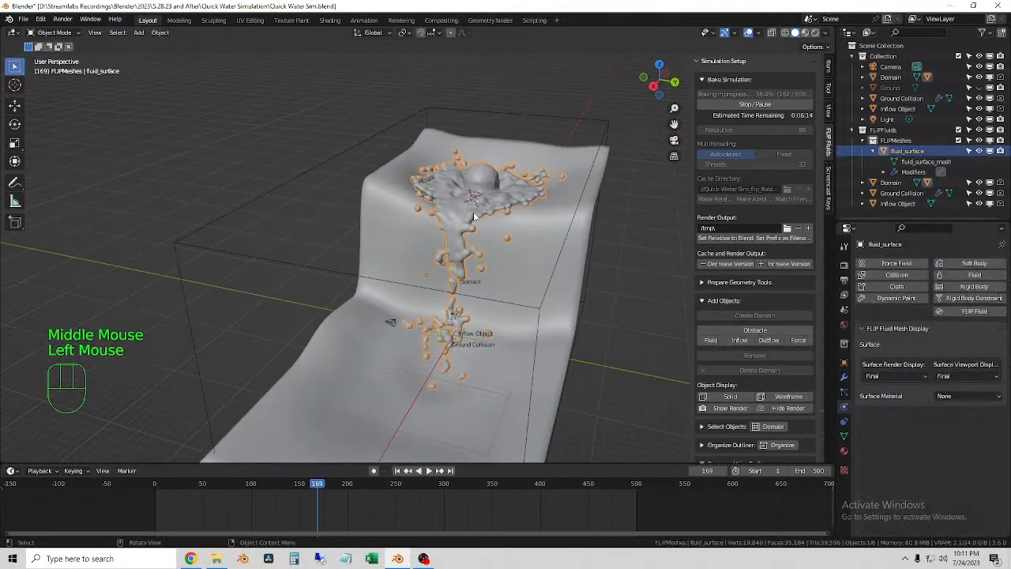
{"action": "left_click", "coordinate": [970, 397]}
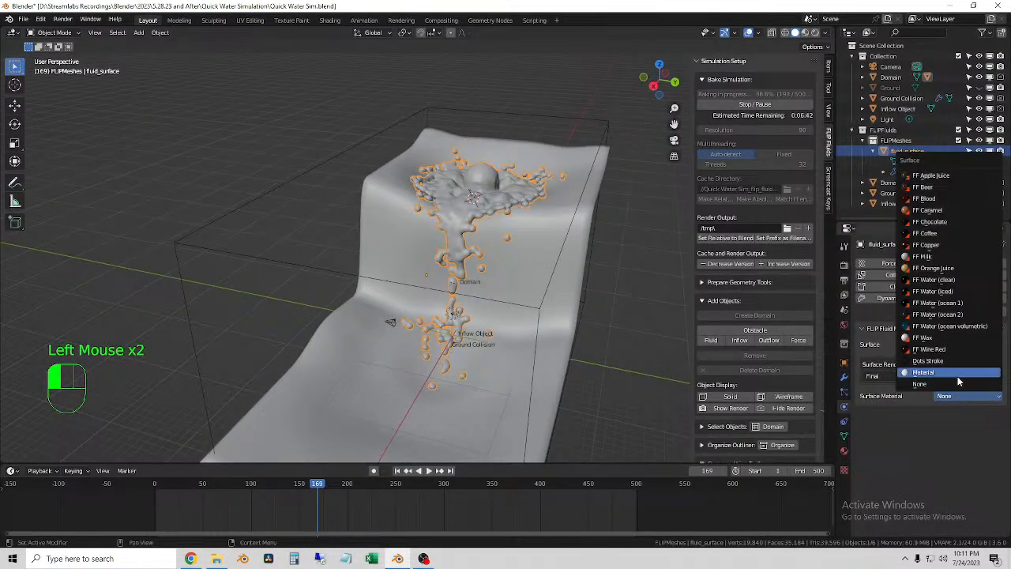
{"action": "left_click", "coordinate": [943, 327]}
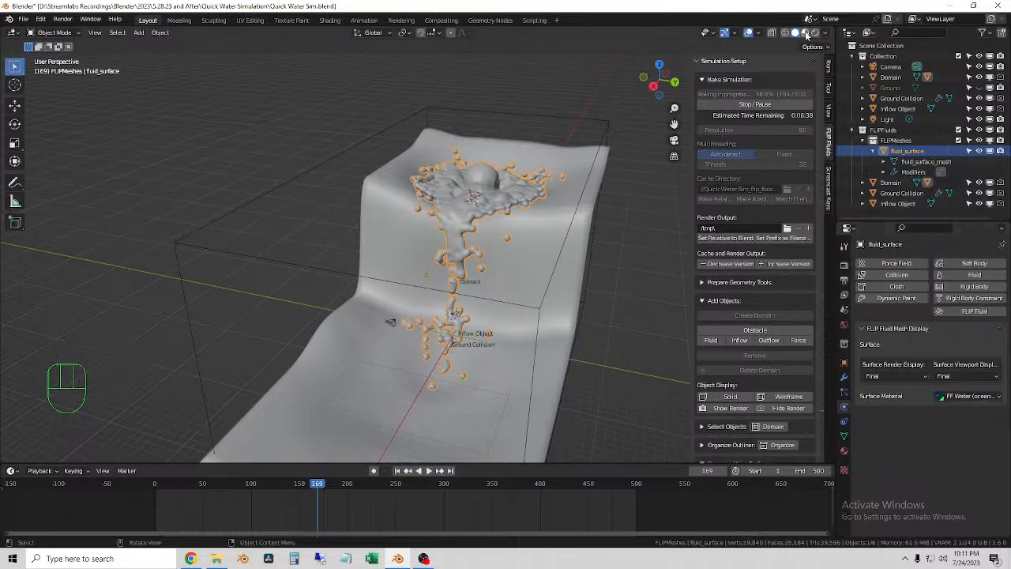
Switch the scene's render engine to Cycles with GPU Compute as the device.
{"action": "left_click", "coordinate": [845, 265]}
{"action": "left_click", "coordinate": [953, 265]}
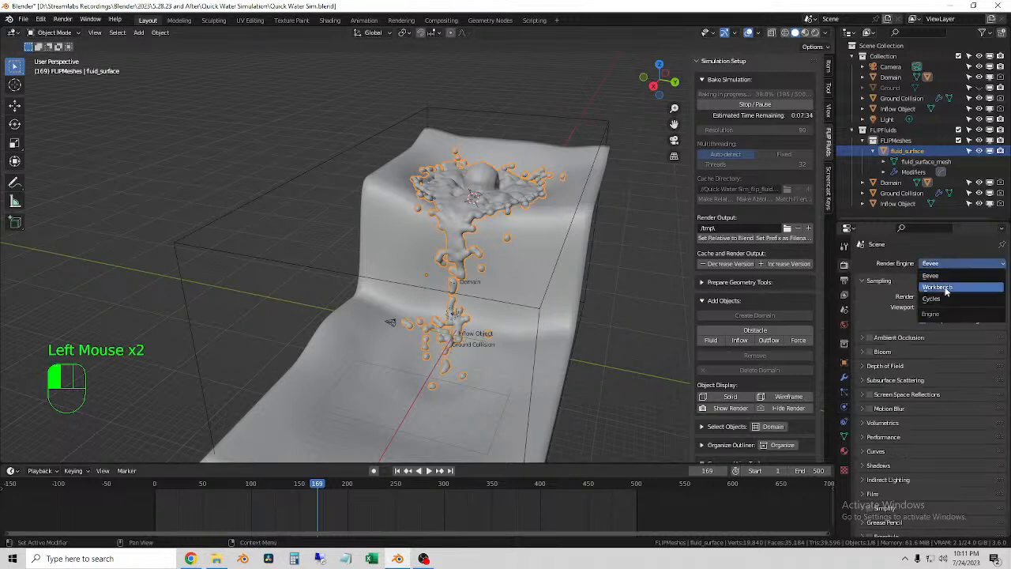
{"action": "left_click", "coordinate": [941, 300]}
{"action": "left_click", "coordinate": [948, 289]}
{"action": "left_click", "coordinate": [948, 313]}
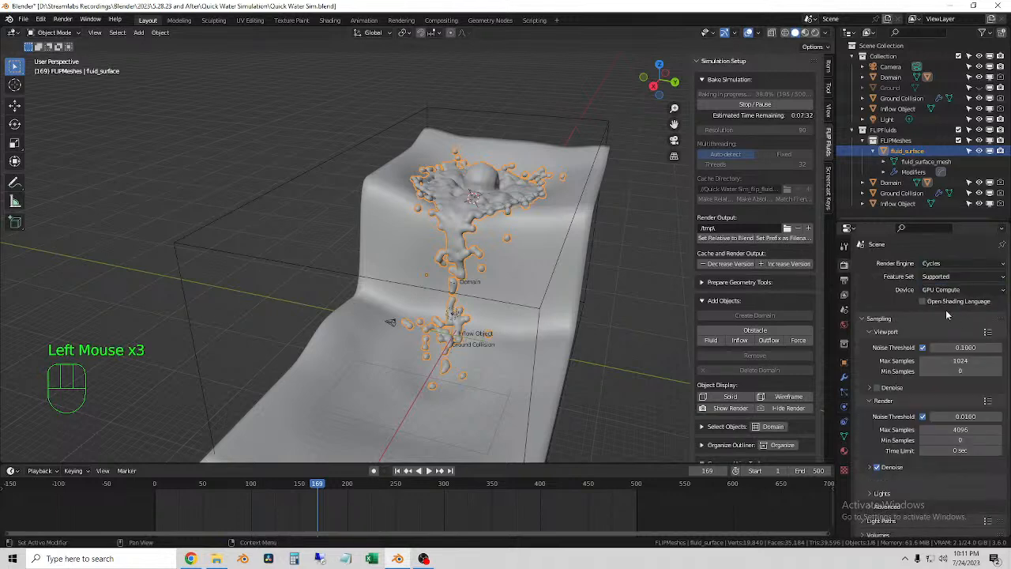
Enable viewport denoising with the OpenImageDenoise denoiser and a start sample of 256.
{"action": "left_click", "coordinate": [871, 388]}
{"action": "left_click_drag", "start_coordinate": [972, 406], "coordinate": [974, 436]}
{"action": "left_click", "coordinate": [973, 439]}
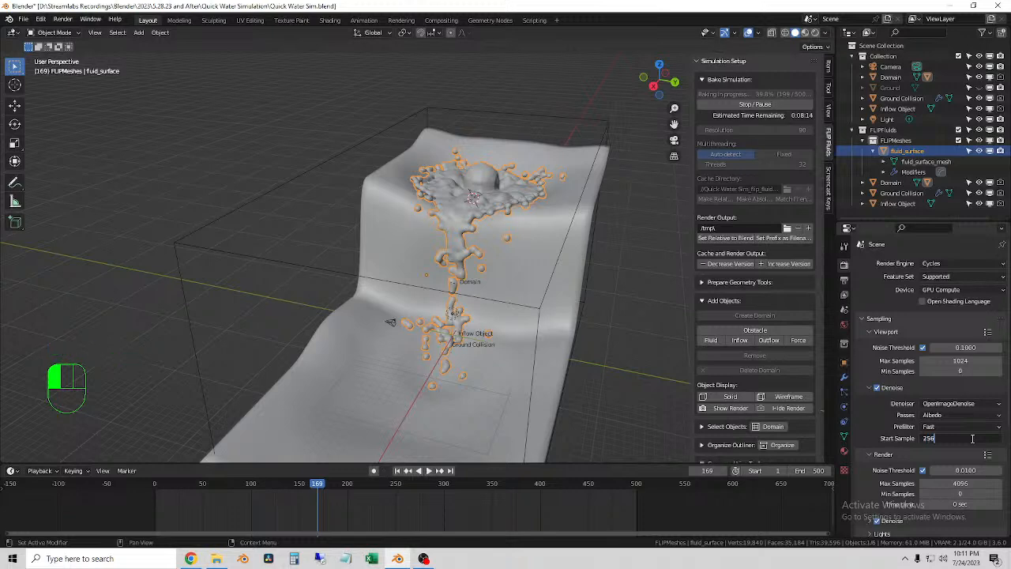
{"action": "left_click", "coordinate": [937, 429]}
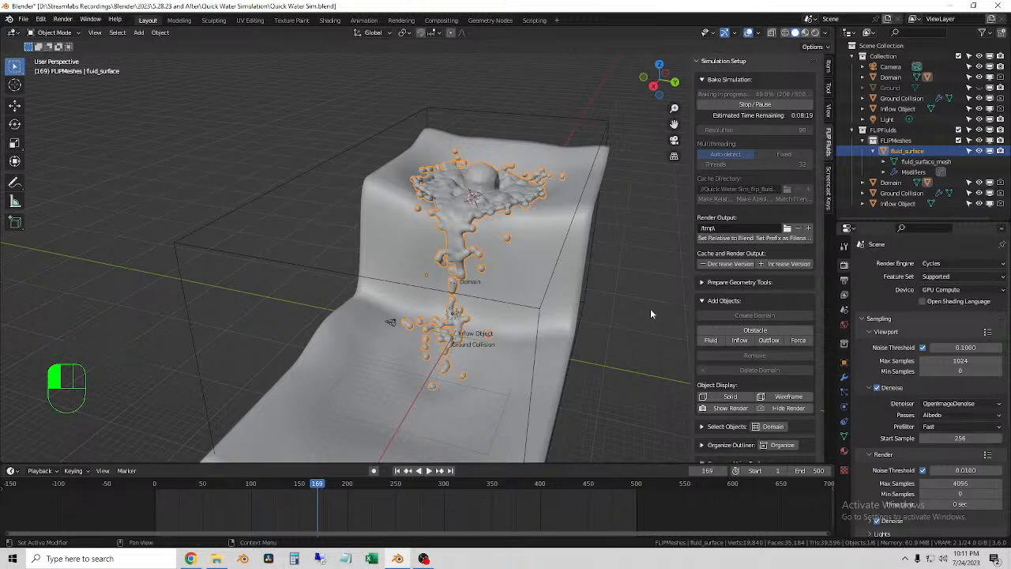
{"action": "left_click", "coordinate": [872, 332]}
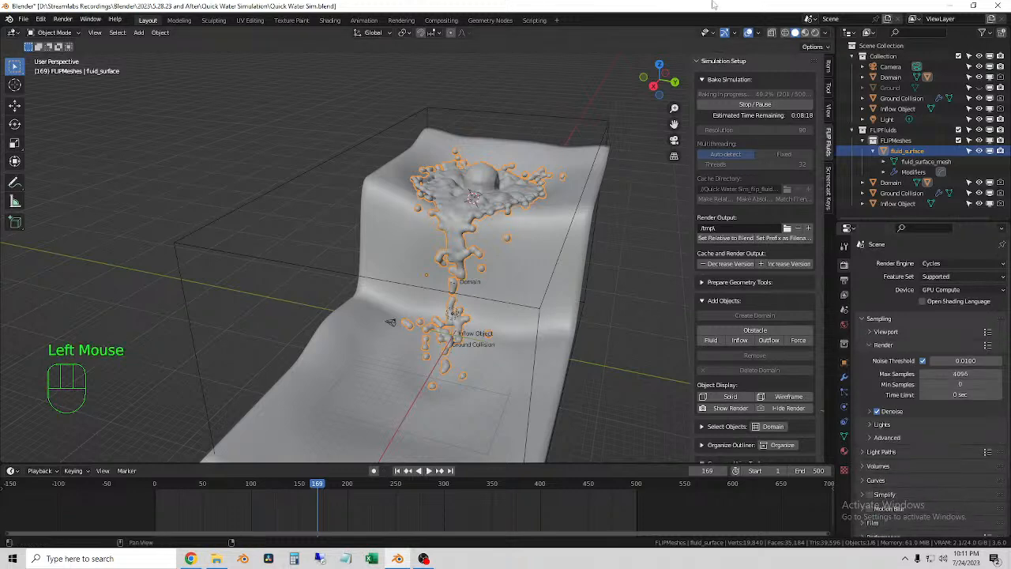
Show the scene with rendered viewport shading and hide the Domain object from the viewport.
{"action": "left_click", "coordinate": [815, 34]}
{"action": "mouse_move", "coordinate": [588, 211]}
{"action": "middle_mouse_down"}
{"action": "mouse_move", "coordinate": [550, 201]}
{"action": "mouse_move", "coordinate": [542, 215]}
{"action": "middle_mouse_up"}
{"action": "scroll", "coordinate": [543, 209], "scroll_direction": "up", "scroll_amount": 2}
{"action": "middle_click_drag", "start_coordinate": [647, 236], "coordinate": [628, 246]}
{"action": "double_click", "coordinate": [642, 215]}
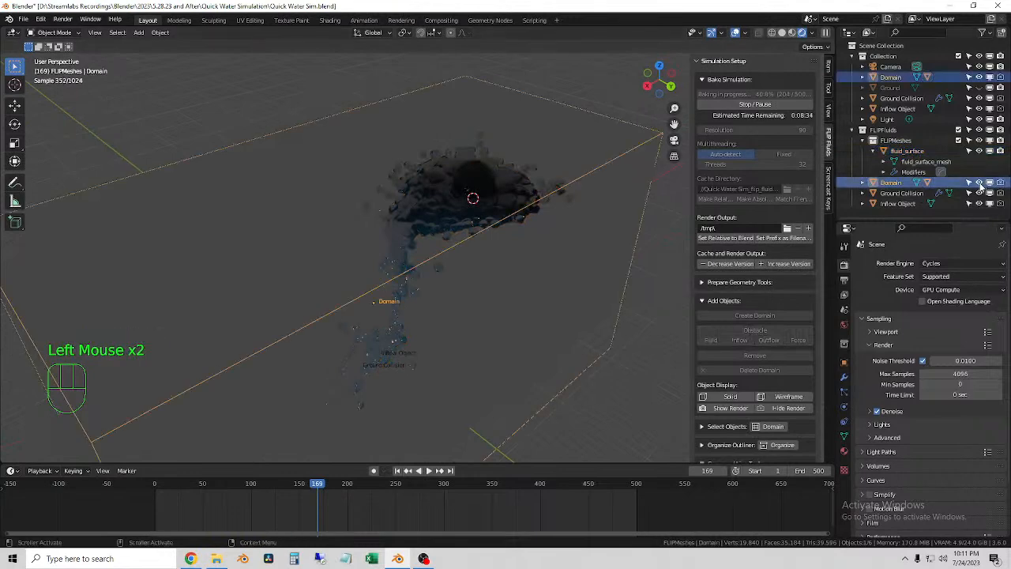
{"action": "left_click", "coordinate": [538, 245]}
{"action": "middle_click_drag", "start_coordinate": [537, 245], "coordinate": [539, 243]}
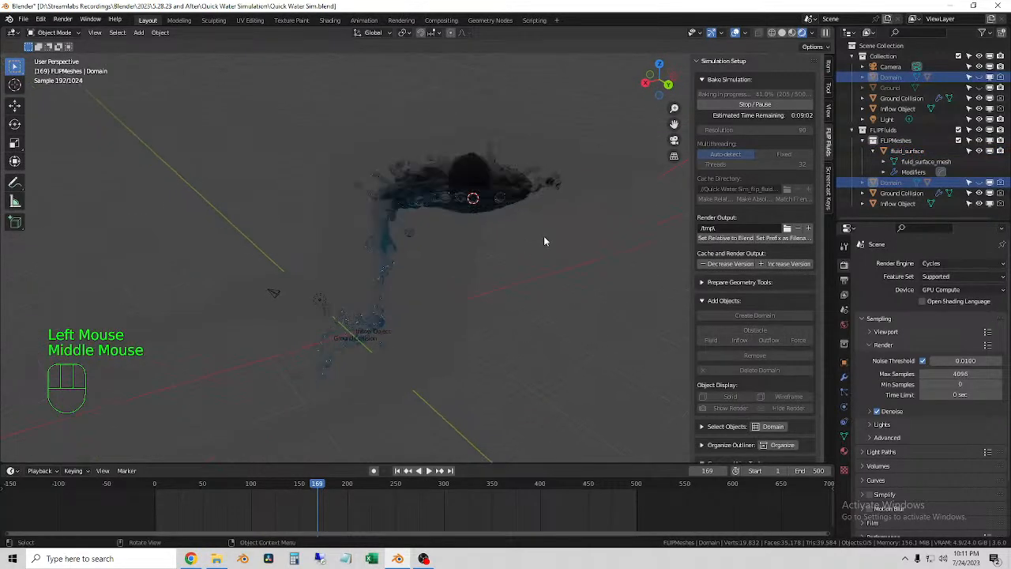
{"action": "left_click", "coordinate": [813, 33]}
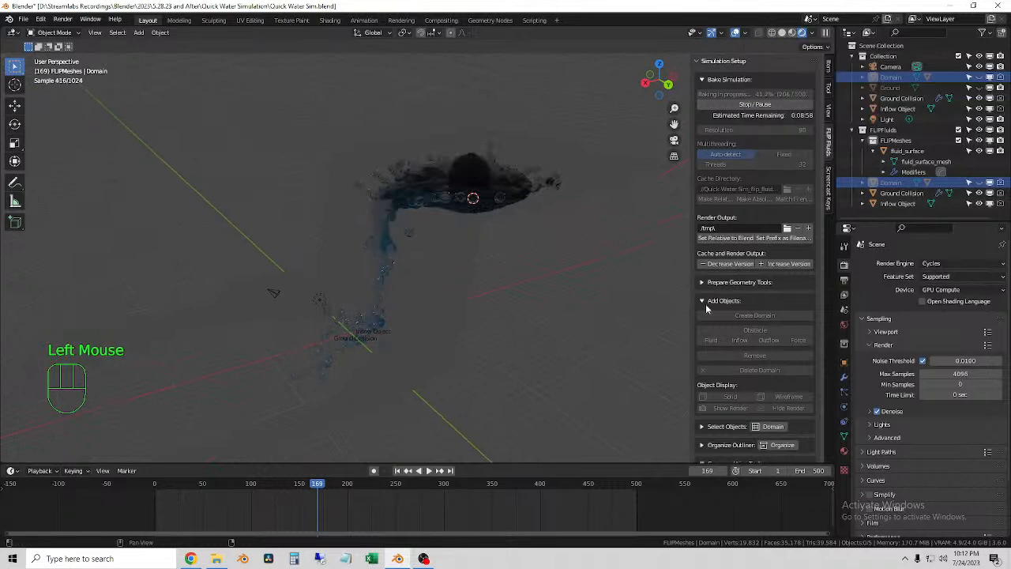
Use a Sky Texture as the color of the world background.
{"action": "left_click", "coordinate": [844, 324]}
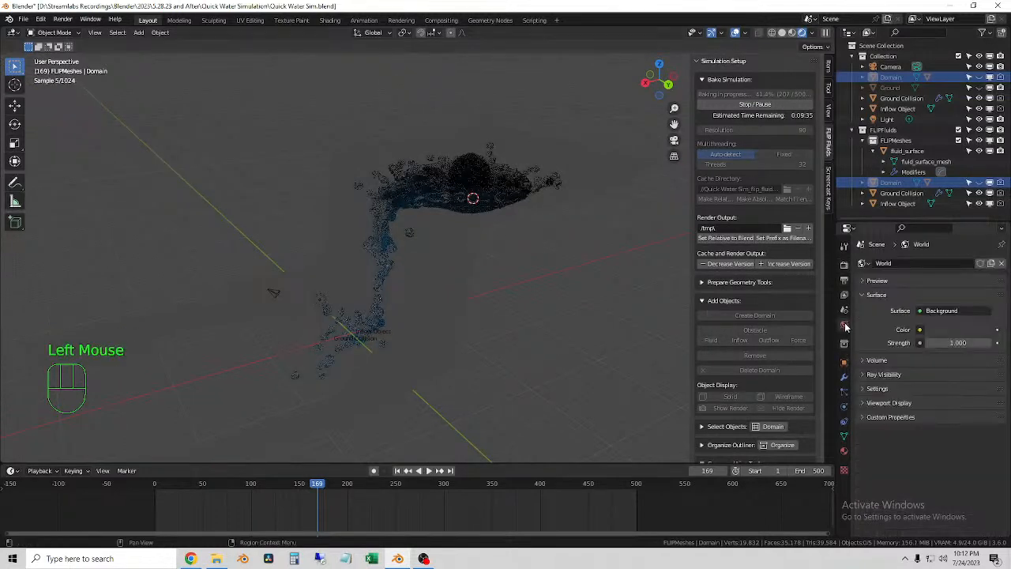
{"action": "left_click", "coordinate": [920, 315]}
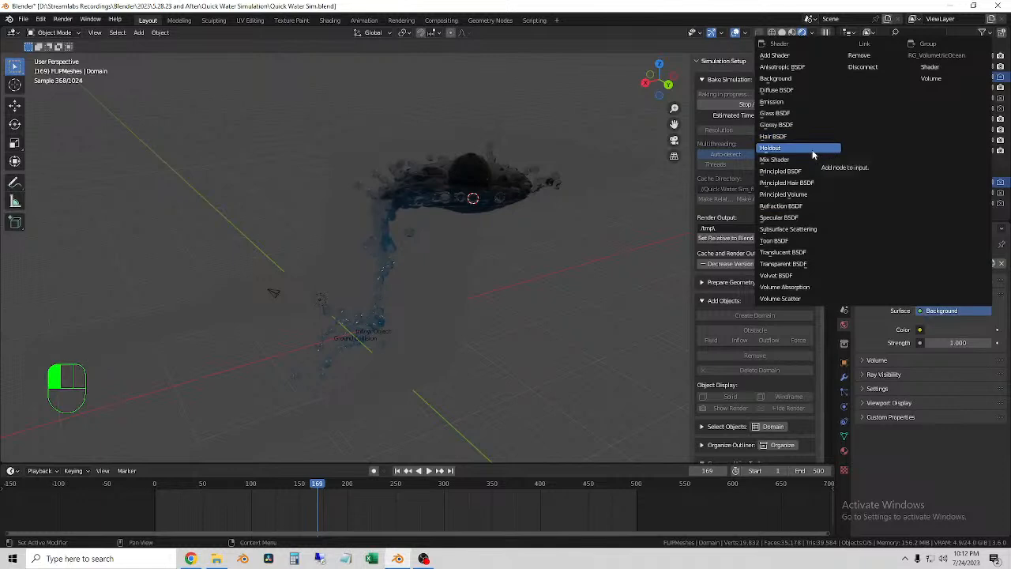
{"action": "left_click", "coordinate": [920, 331]}
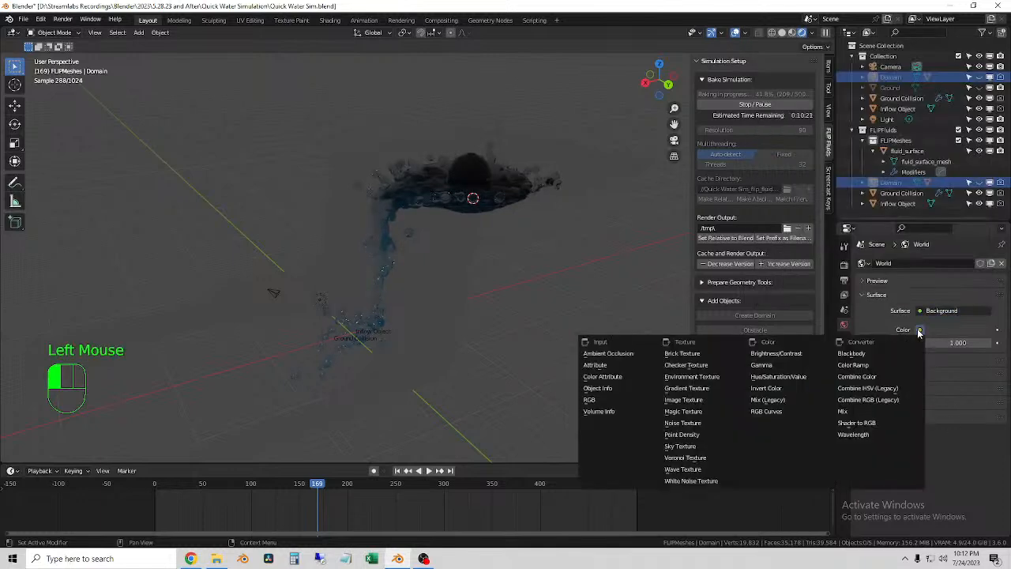
{"action": "left_click", "coordinate": [708, 448]}
{"action": "middle_click_drag", "start_coordinate": [549, 308], "coordinate": [575, 320]}
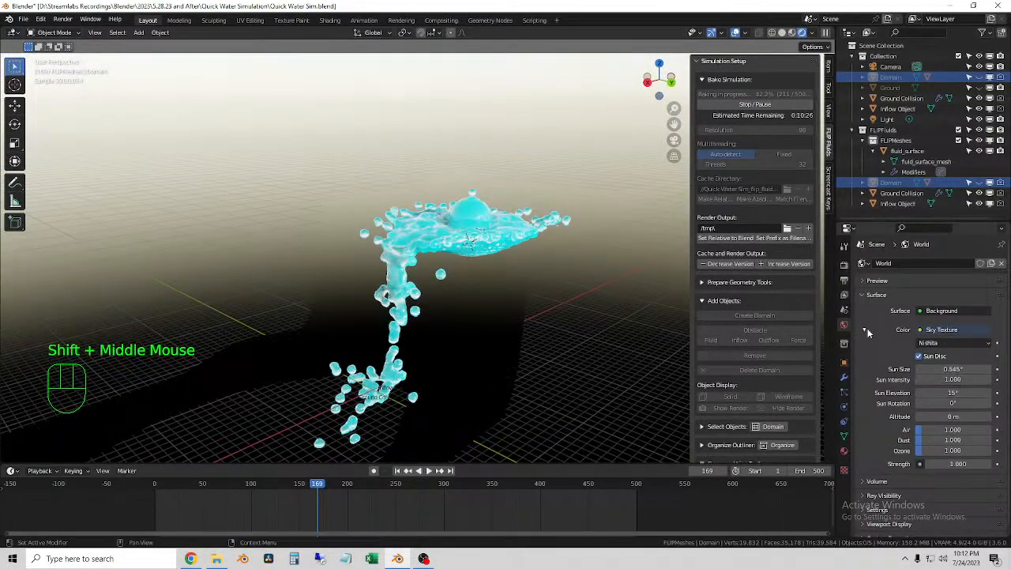
Try the Preetham and Hosek / Wilkie sky types on the world's sky texture, then return it to Nishita.
{"action": "left_click", "coordinate": [963, 343]}
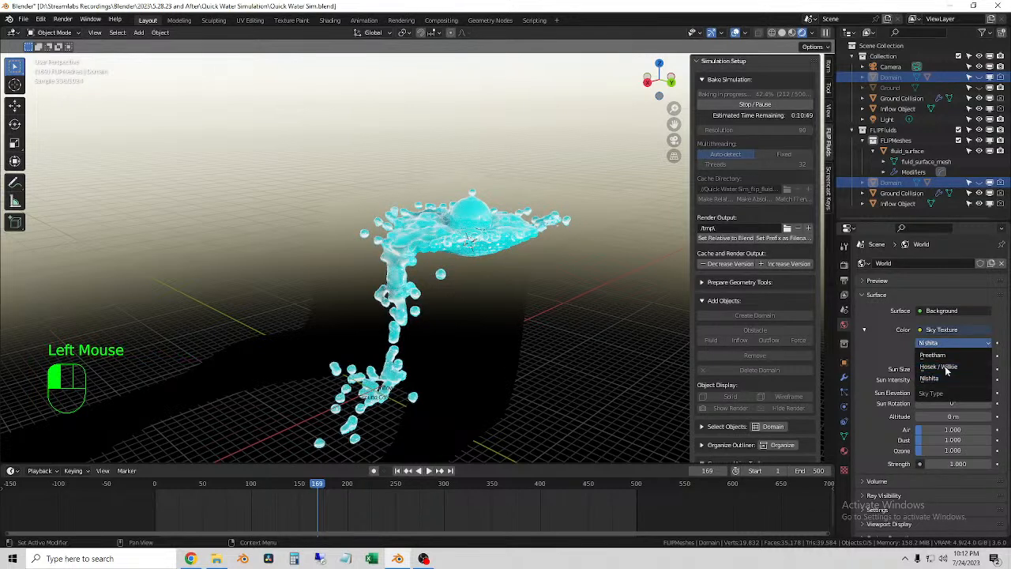
{"action": "left_click", "coordinate": [938, 355]}
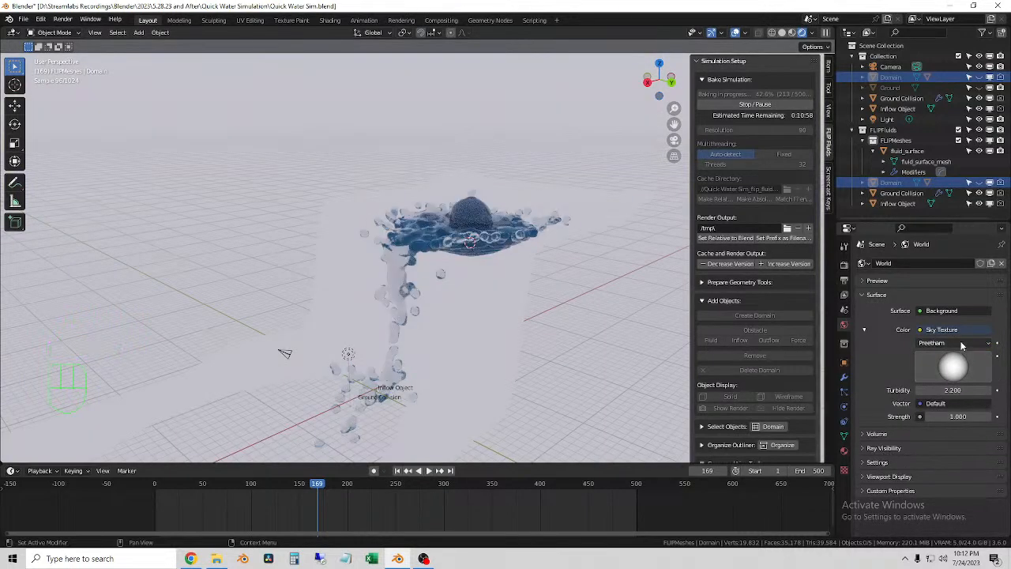
{"action": "left_click", "coordinate": [954, 344]}
{"action": "left_click", "coordinate": [946, 362]}
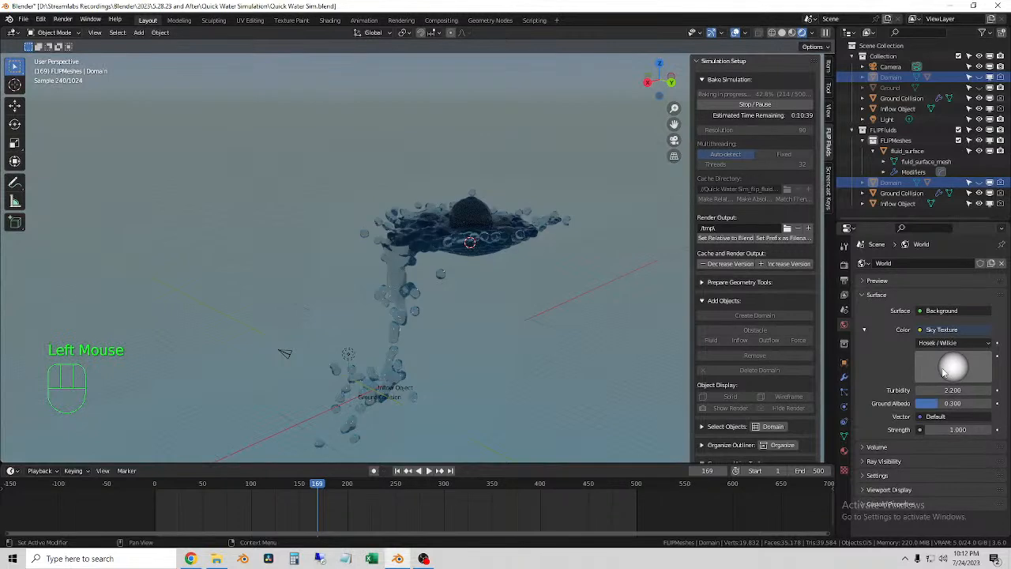
{"action": "mouse_move", "coordinate": [549, 301]}
{"action": "middle_mouse_down"}
{"action": "mouse_move", "coordinate": [495, 286]}
{"action": "mouse_move", "coordinate": [553, 308]}
{"action": "middle_mouse_up"}
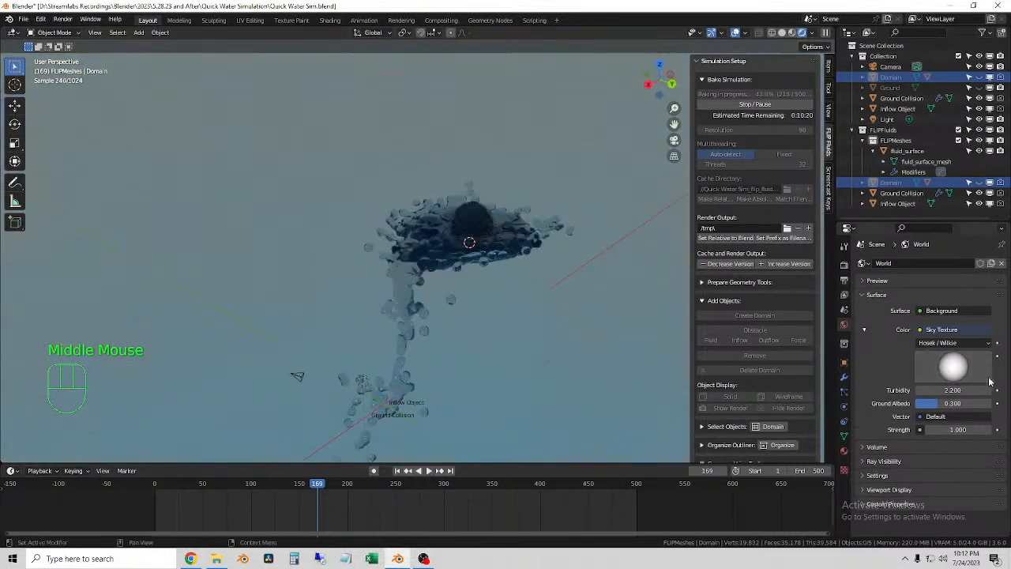
{"action": "left_click", "coordinate": [953, 342]}
{"action": "left_click", "coordinate": [948, 377]}
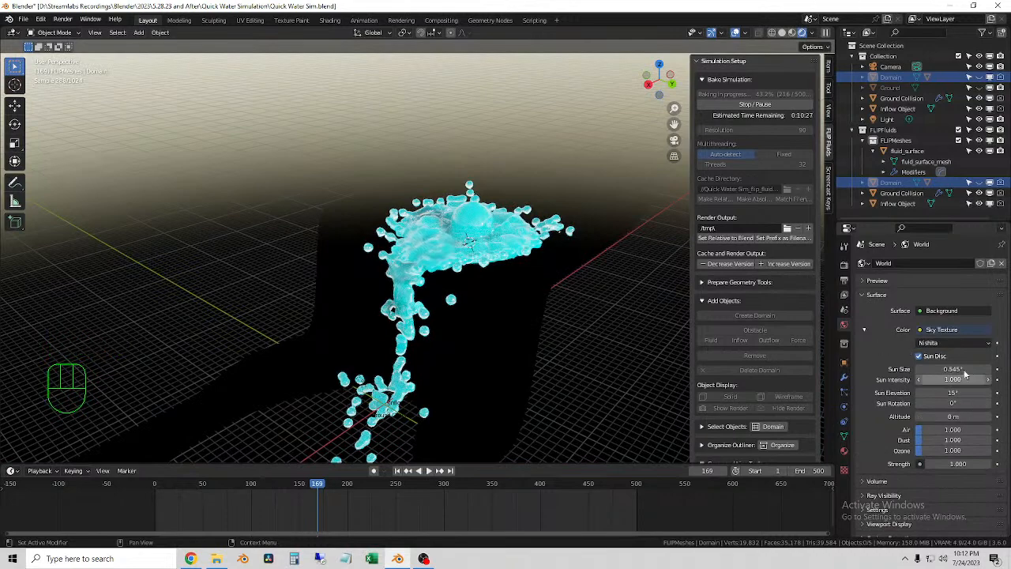
Set the Nishita sky's sun size to 86.4°, air to 3.041, dust to 1.816 and ozone to 3.925.
{"action": "left_click_drag", "start_coordinate": [952, 369], "coordinate": [982, 369]}
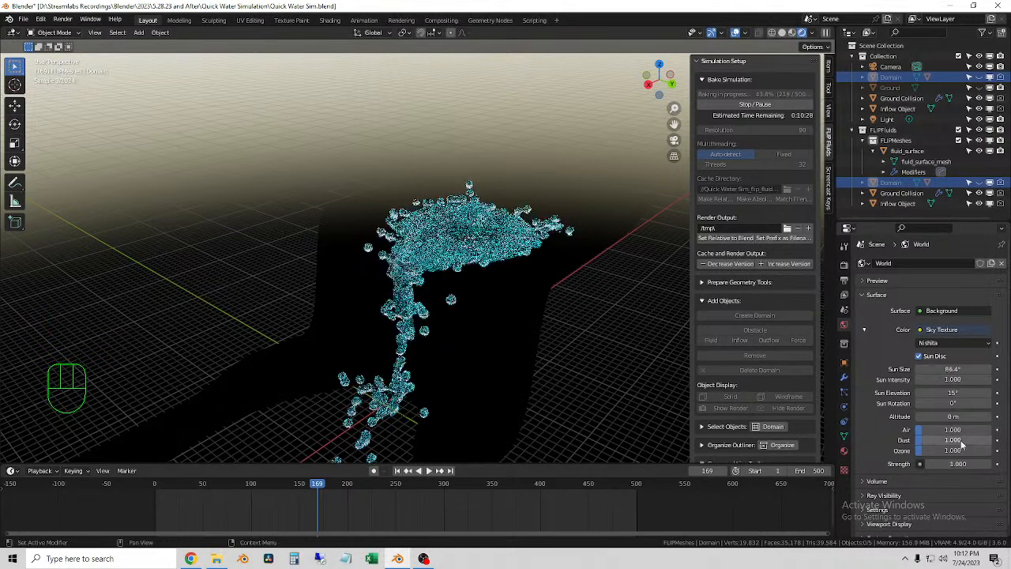
{"action": "mouse_move", "coordinate": [927, 452]}
{"action": "left_mouse_down"}
{"action": "mouse_move", "coordinate": [980, 452]}
{"action": "mouse_move", "coordinate": [920, 452]}
{"action": "mouse_move", "coordinate": [991, 440]}
{"action": "mouse_move", "coordinate": [926, 440]}
{"action": "left_mouse_up"}
{"action": "middle_click_drag", "start_coordinate": [594, 302], "coordinate": [588, 294]}
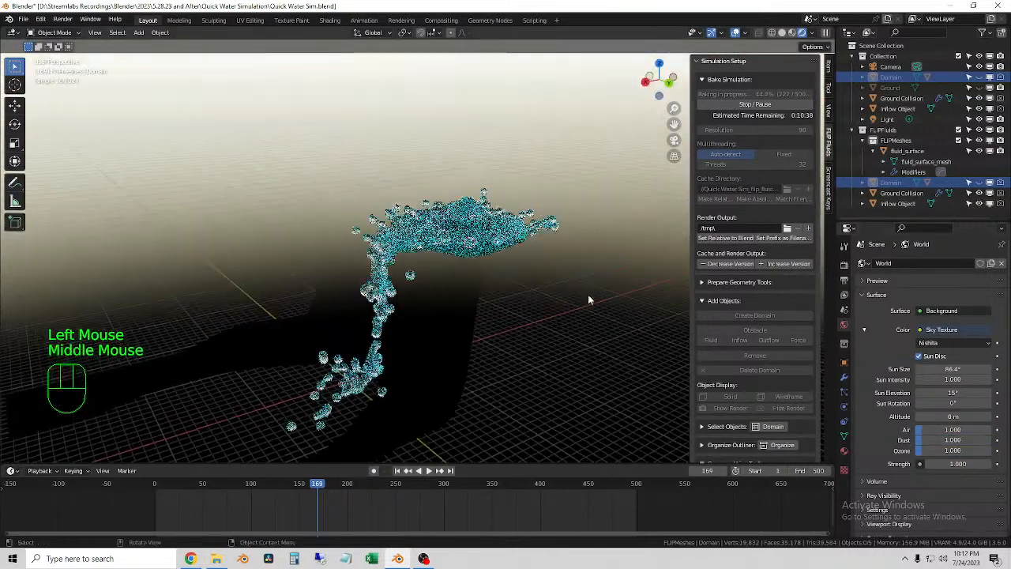
{"action": "left_click_drag", "start_coordinate": [939, 430], "coordinate": [962, 429]}
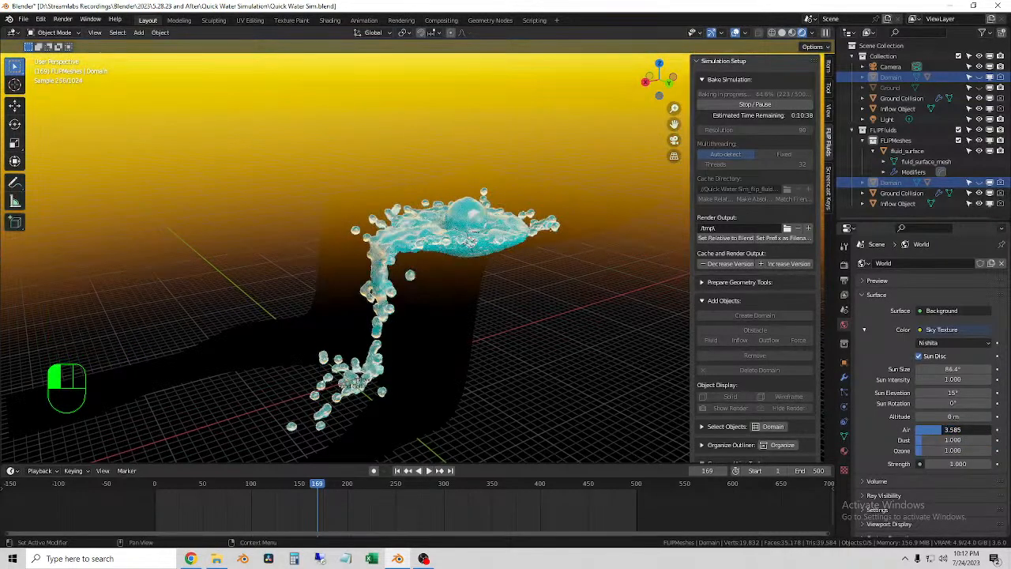
{"action": "mouse_move", "coordinate": [942, 429]}
{"action": "left_mouse_down"}
{"action": "mouse_move", "coordinate": [911, 450]}
{"action": "mouse_move", "coordinate": [980, 451]}
{"action": "mouse_move", "coordinate": [916, 451]}
{"action": "mouse_move", "coordinate": [944, 451]}
{"action": "left_mouse_up"}
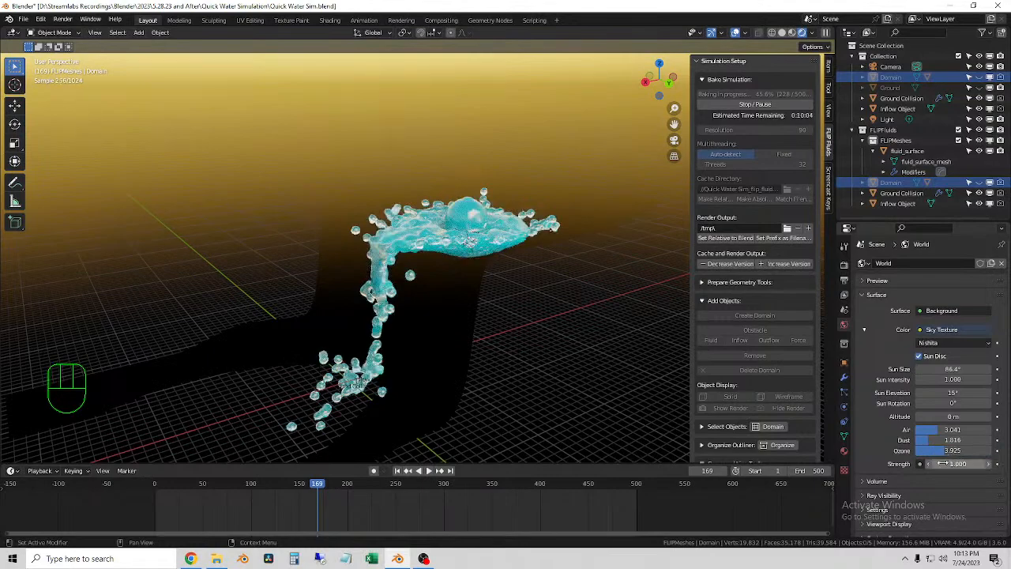
{"action": "mouse_move", "coordinate": [494, 221]}
{"action": "middle_mouse_down"}
{"action": "mouse_move", "coordinate": [418, 207]}
{"action": "mouse_move", "coordinate": [512, 211]}
{"action": "middle_mouse_up"}
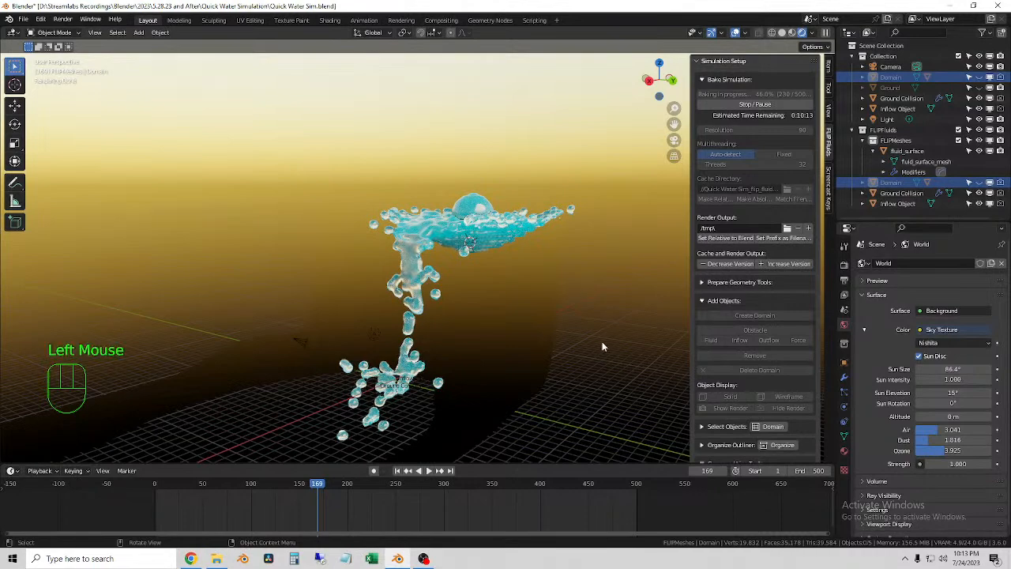
{"action": "middle_click_drag", "start_coordinate": [477, 302], "coordinate": [474, 333]}
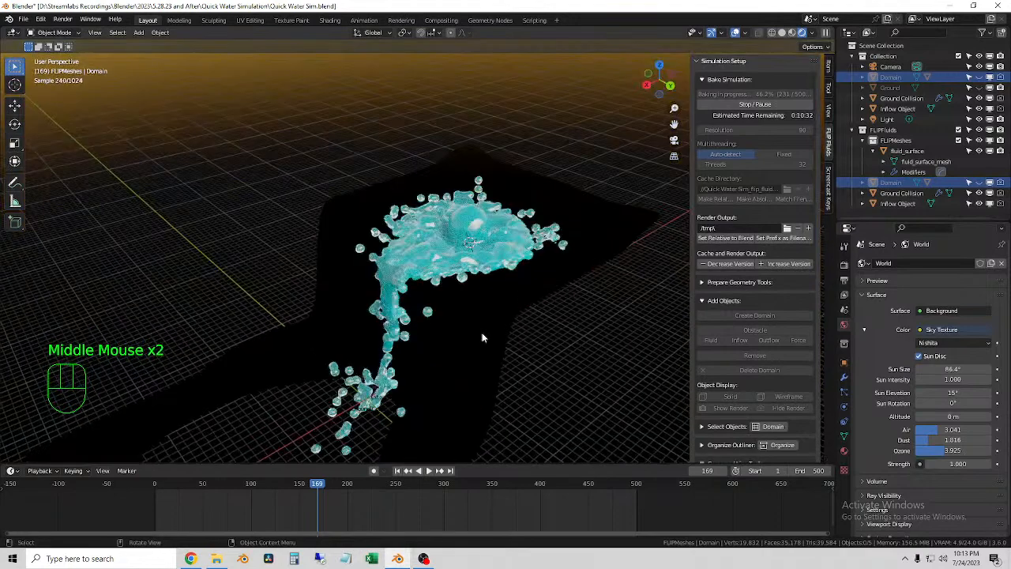
Return the timeline to frame 1, select the Ground Collision object and examine how the sky lights it.
{"action": "left_click", "coordinate": [397, 471]}
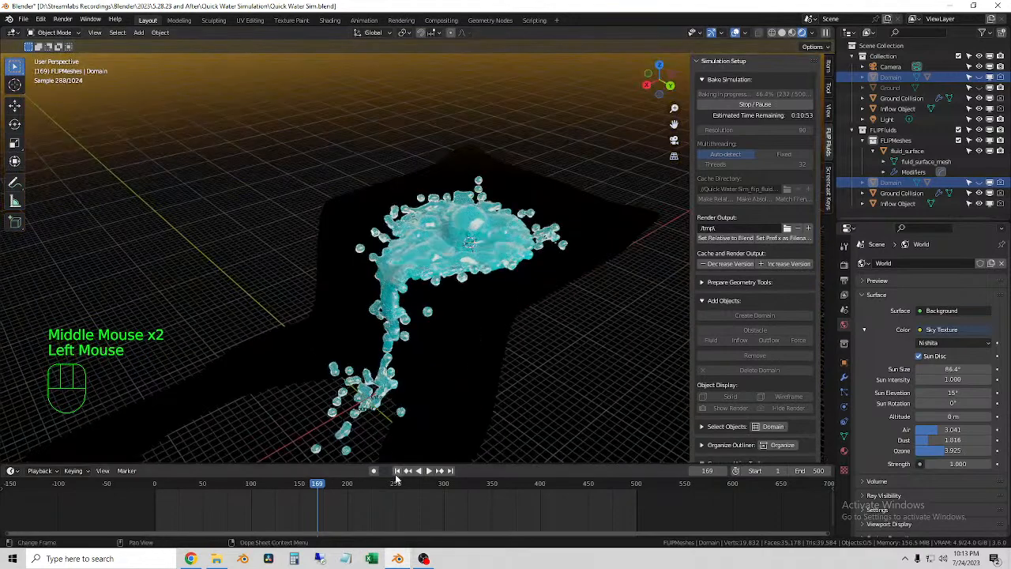
{"action": "left_click", "coordinate": [398, 470]}
{"action": "middle_click", "coordinate": [506, 287]}
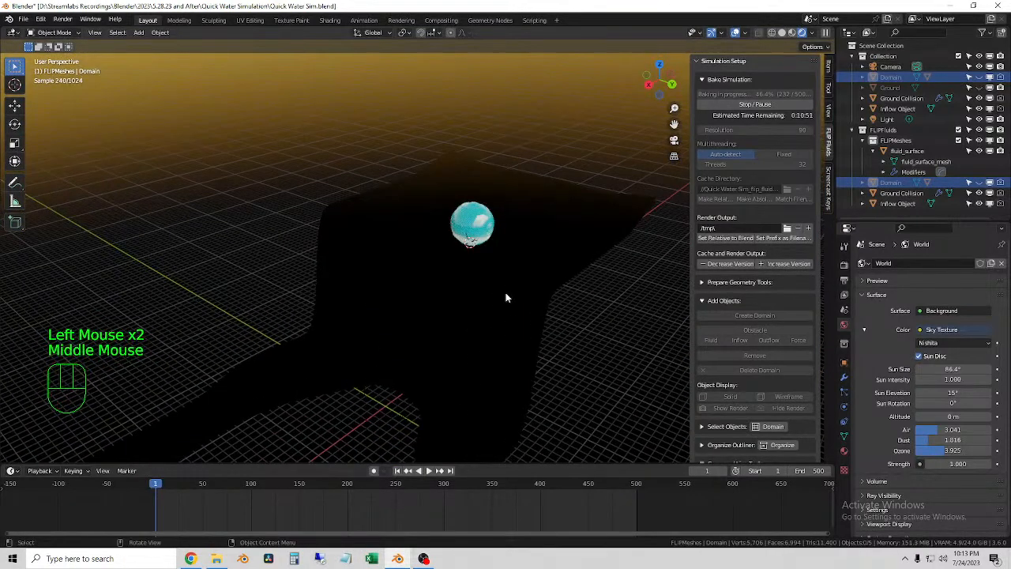
{"action": "left_click", "coordinate": [508, 301]}
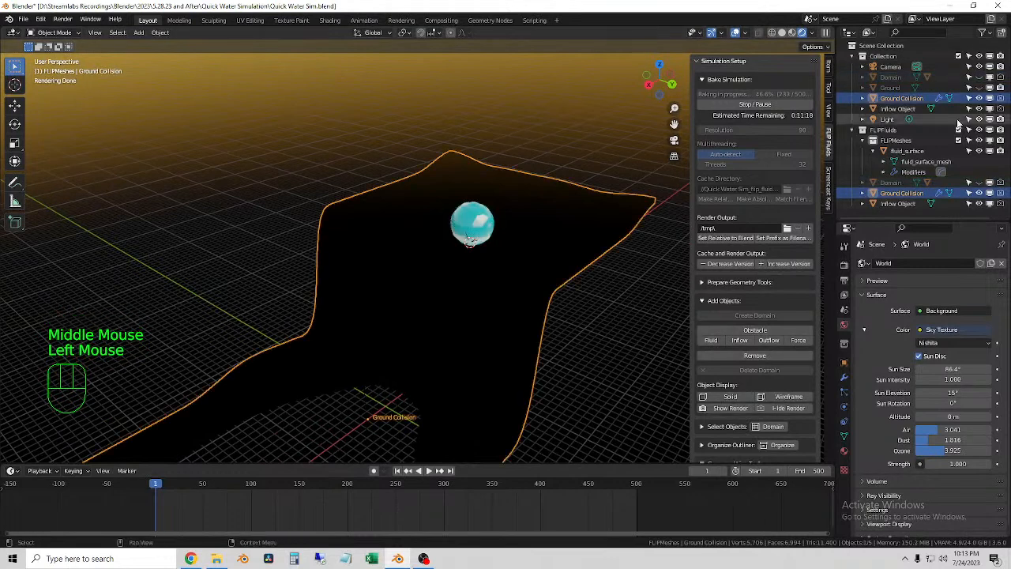
{"action": "mouse_move", "coordinate": [933, 383]}
{"action": "left_mouse_down"}
{"action": "mouse_move", "coordinate": [972, 384]}
{"action": "mouse_move", "coordinate": [933, 384]}
{"action": "left_mouse_up"}
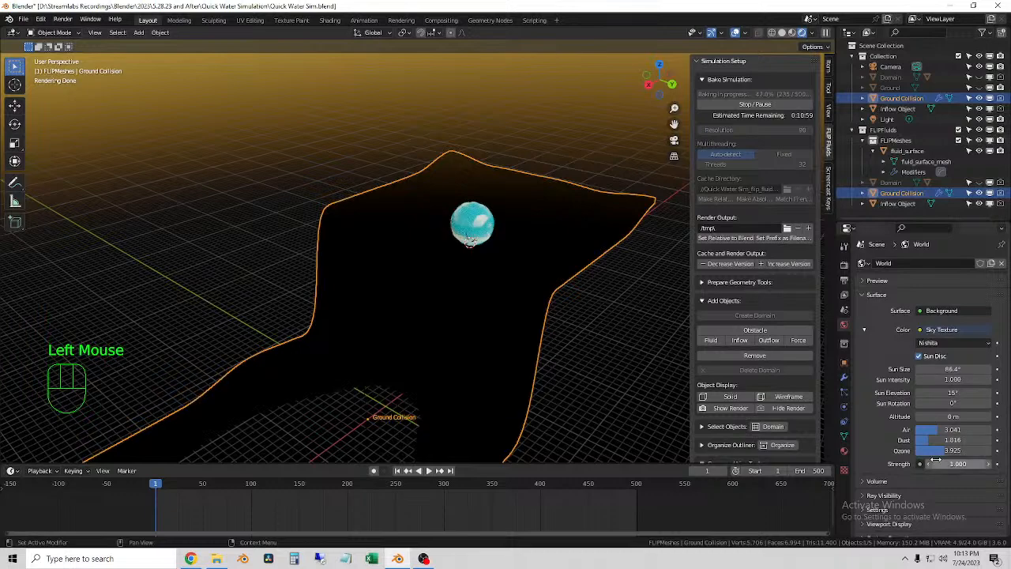
{"action": "mouse_move", "coordinate": [952, 464]}
{"action": "left_mouse_down"}
{"action": "mouse_move", "coordinate": [988, 464]}
{"action": "mouse_move", "coordinate": [953, 464]}
{"action": "left_mouse_up"}
{"action": "middle_click_drag", "start_coordinate": [542, 321], "coordinate": [495, 304]}
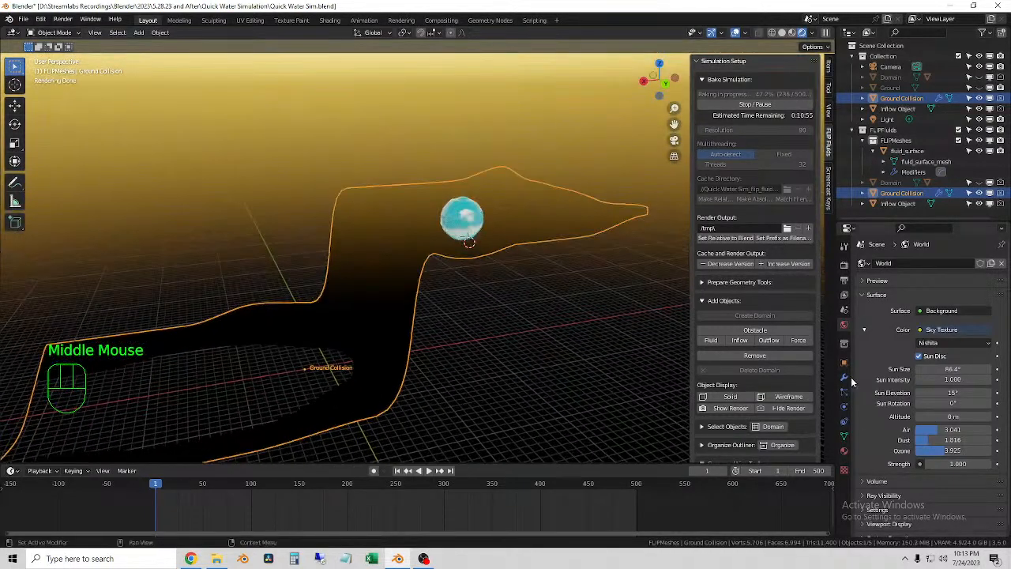
Move the scene light straight up by about 39.18 m along the Z axis.
{"action": "left_click", "coordinate": [887, 119]}
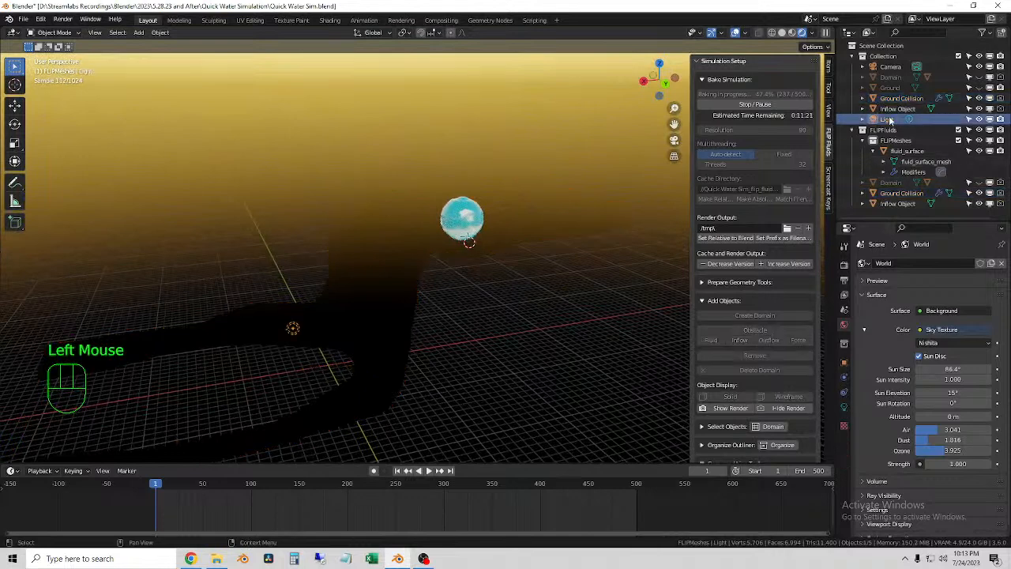
{"action": "key", "text": "g"}
{"action": "key", "text": "z"}
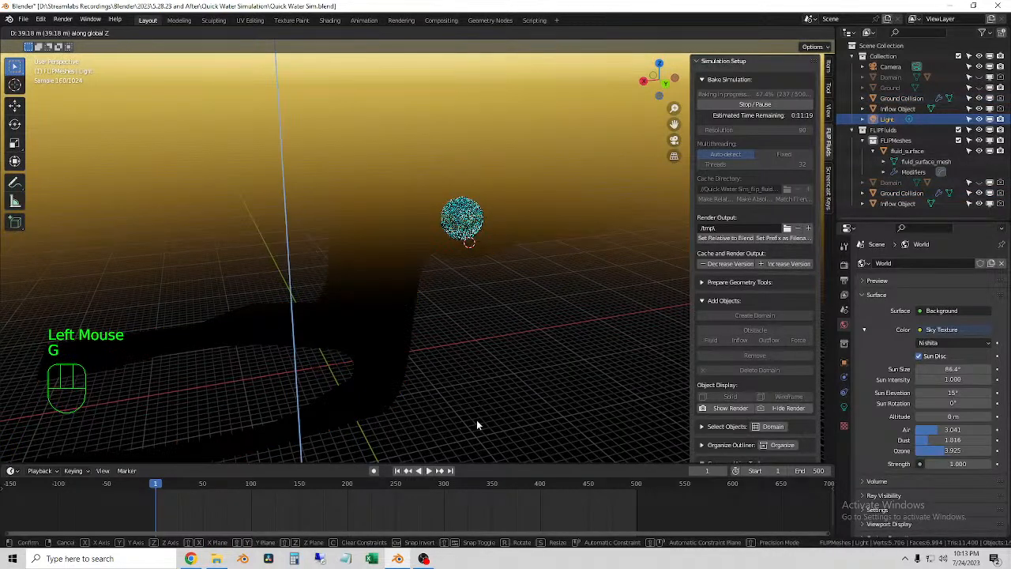
{"action": "left_click", "coordinate": [477, 420]}
Change the scene light to a Sun light with a strength of 1.
{"action": "left_click", "coordinate": [844, 407]}
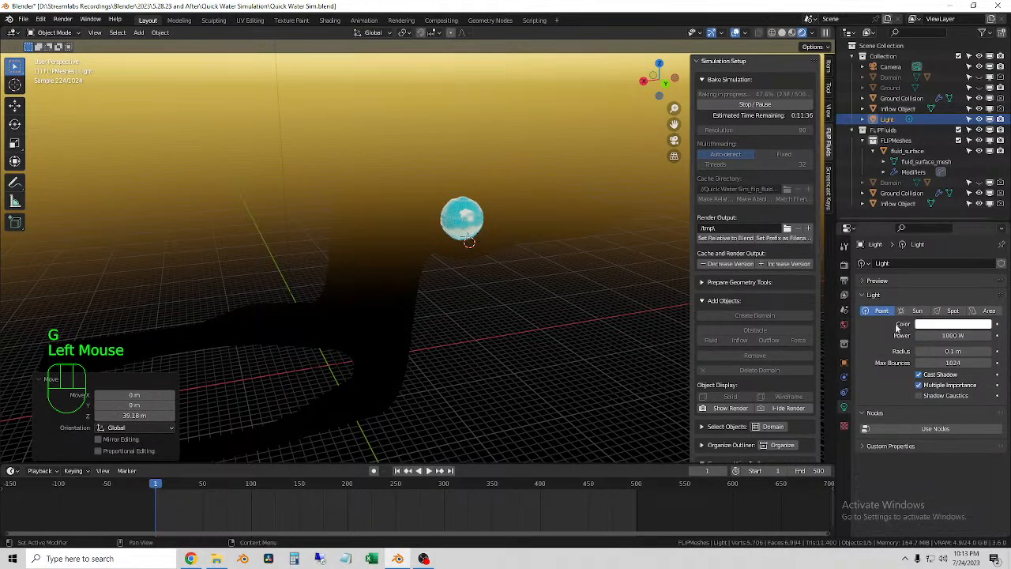
{"action": "left_click", "coordinate": [918, 312]}
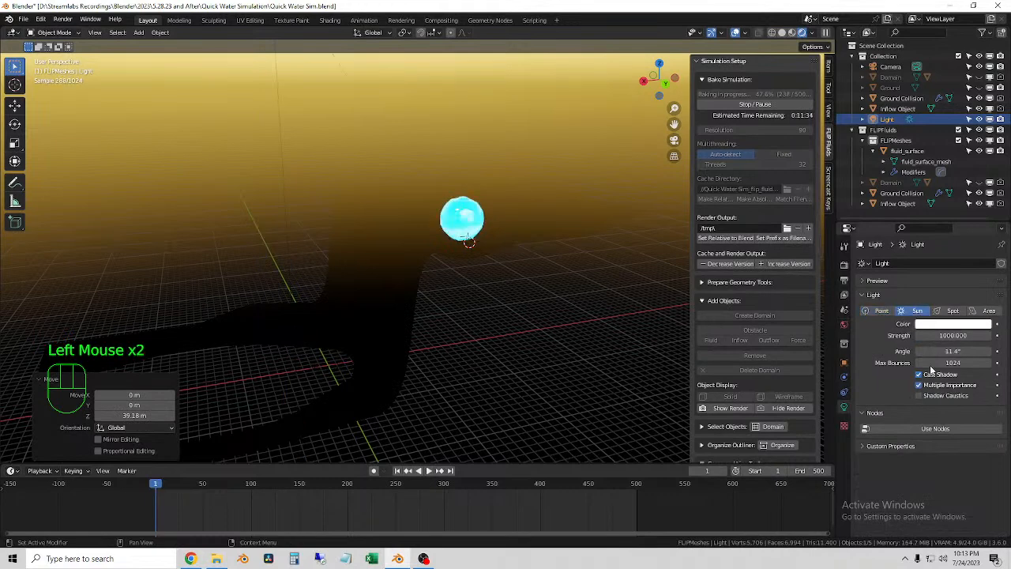
{"action": "left_click", "coordinate": [940, 336]}
{"action": "type", "text": "1"}
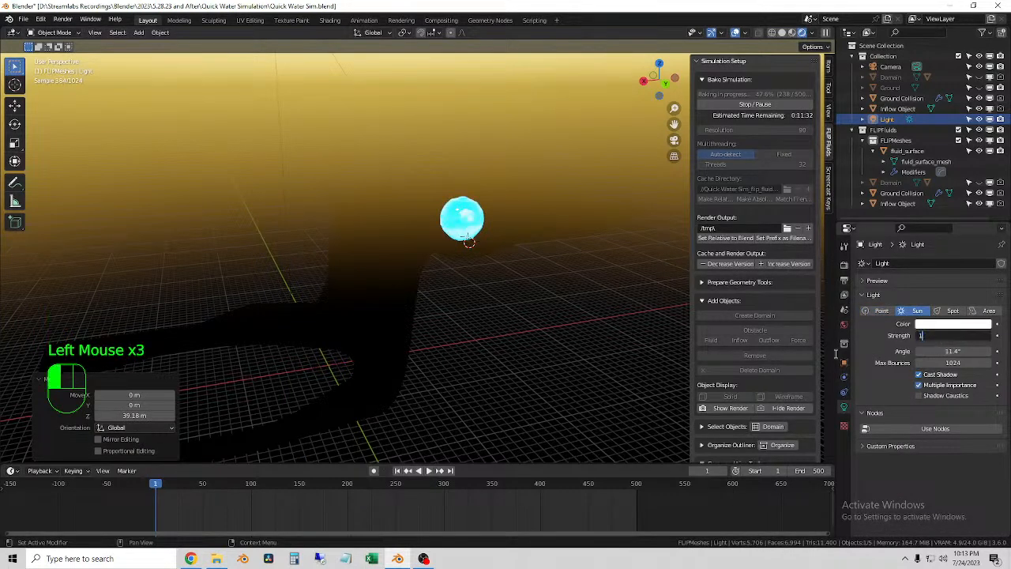
{"action": "key", "text": "Return"}
{"action": "middle_click_drag", "start_coordinate": [484, 271], "coordinate": [478, 275]}
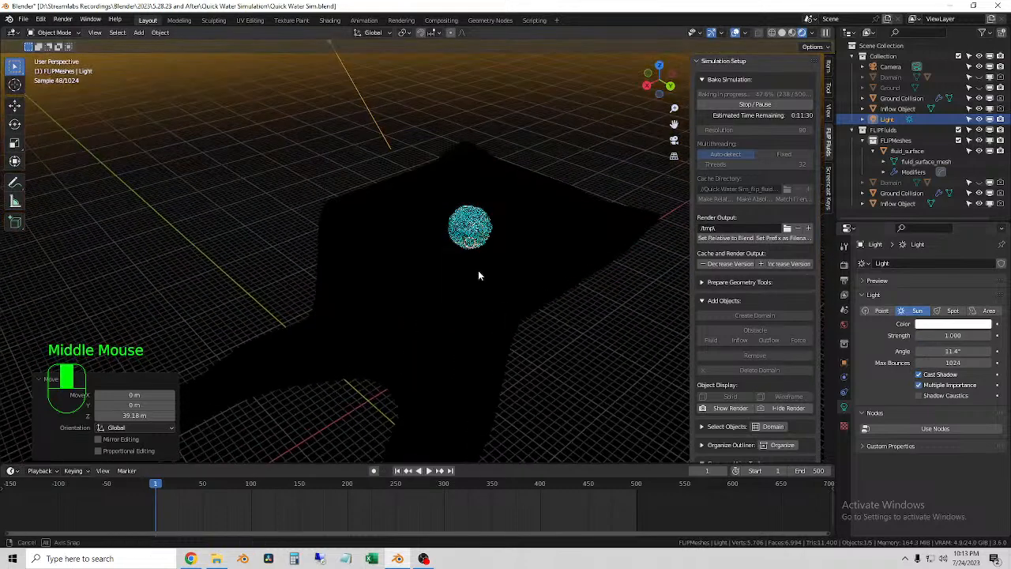
{"action": "middle_click_drag", "start_coordinate": [400, 142], "coordinate": [477, 204], "text": "shift"}
{"action": "left_click", "coordinate": [471, 246]}
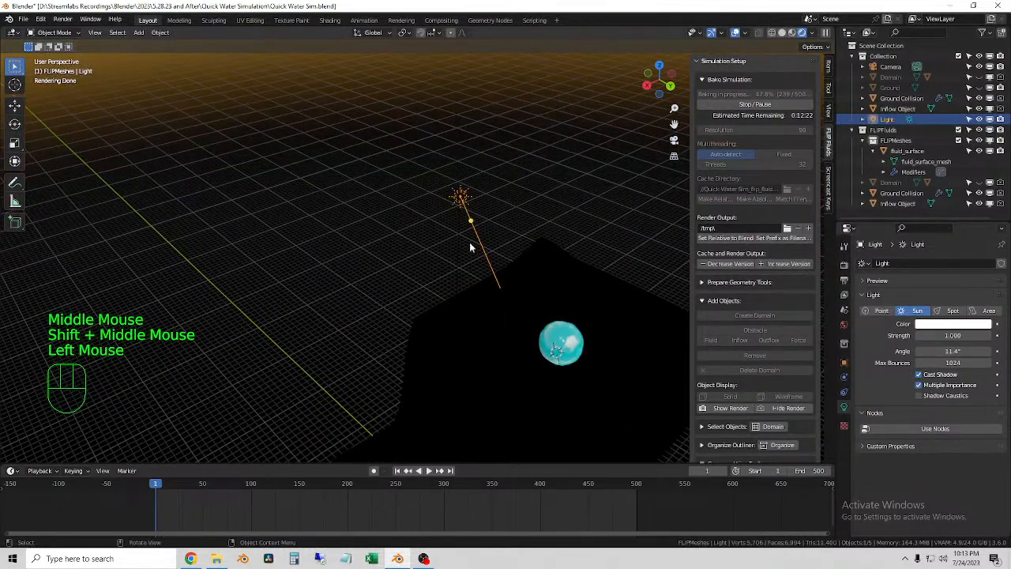
{"action": "middle_click_drag", "start_coordinate": [472, 245], "coordinate": [488, 219], "text": "shift"}
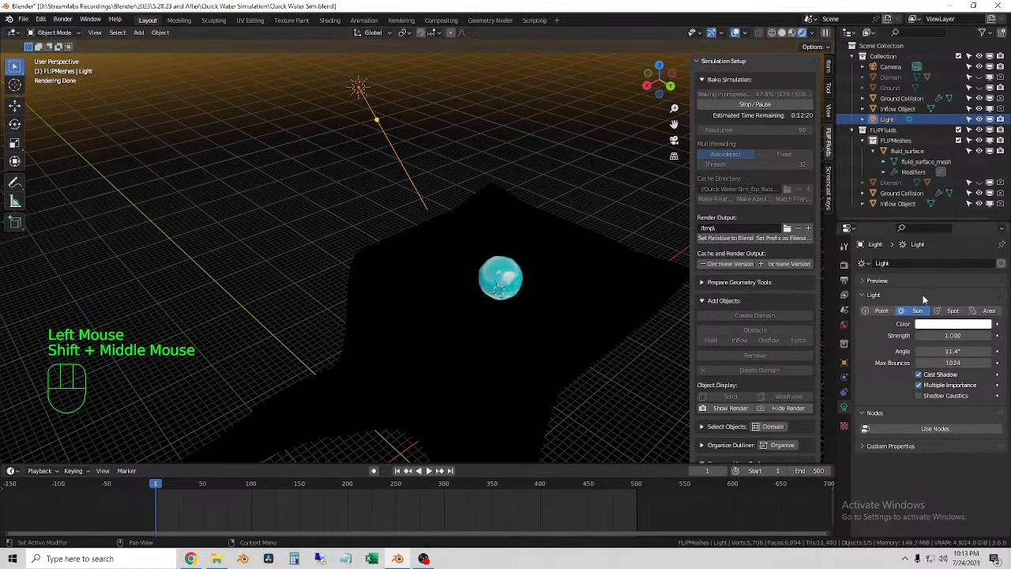
{"action": "left_click", "coordinate": [844, 265]}
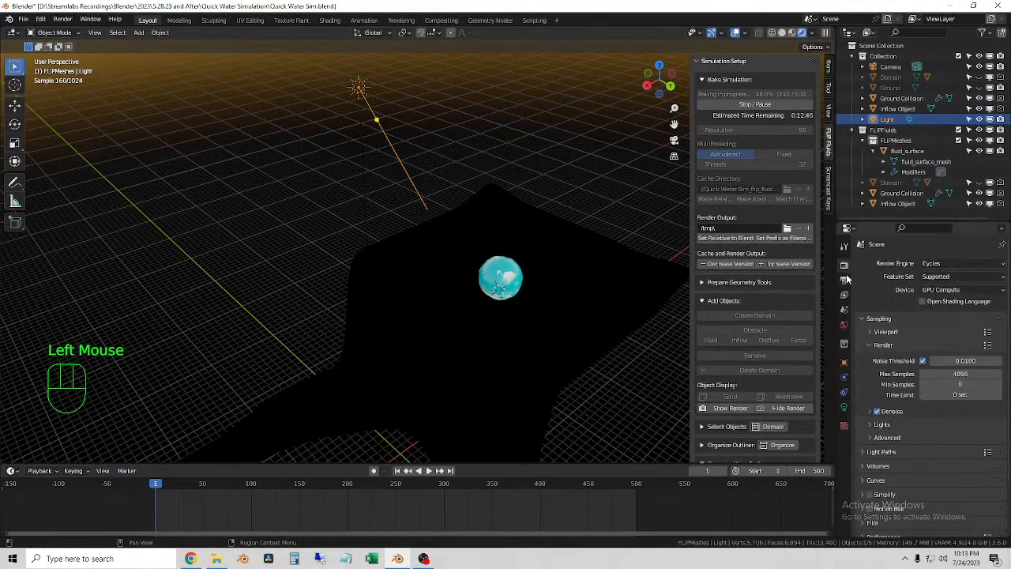
{"action": "left_click", "coordinate": [845, 281]}
{"action": "left_click", "coordinate": [844, 265]}
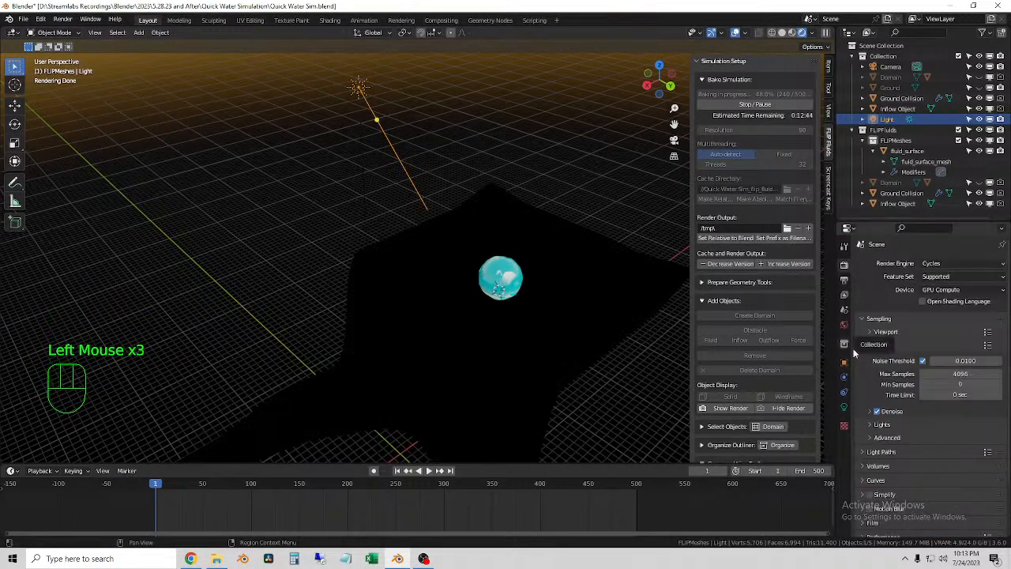
{"action": "left_click", "coordinate": [844, 324]}
{"action": "scroll", "coordinate": [943, 424], "scroll_direction": "down", "scroll_amount": 4}
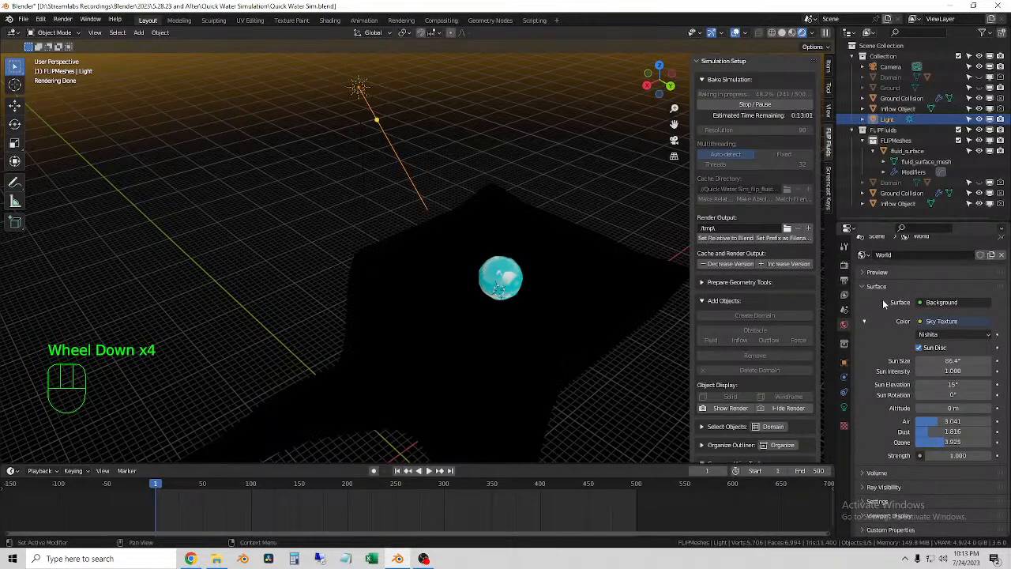
Toggle the scene world off and back on in the rendered viewport to compare the lighting.
{"action": "left_click", "coordinate": [813, 33]}
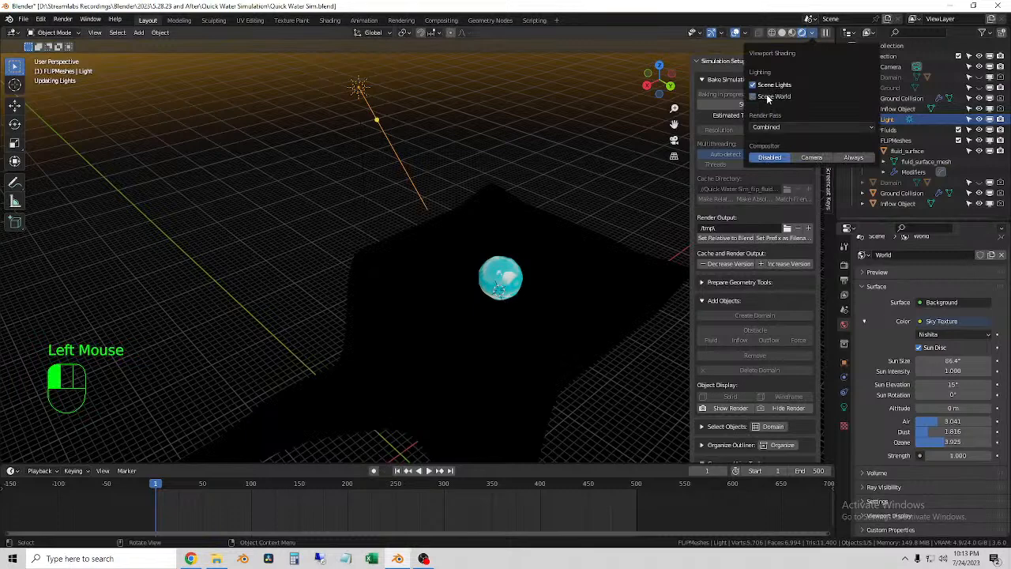
{"action": "left_click", "coordinate": [768, 97]}
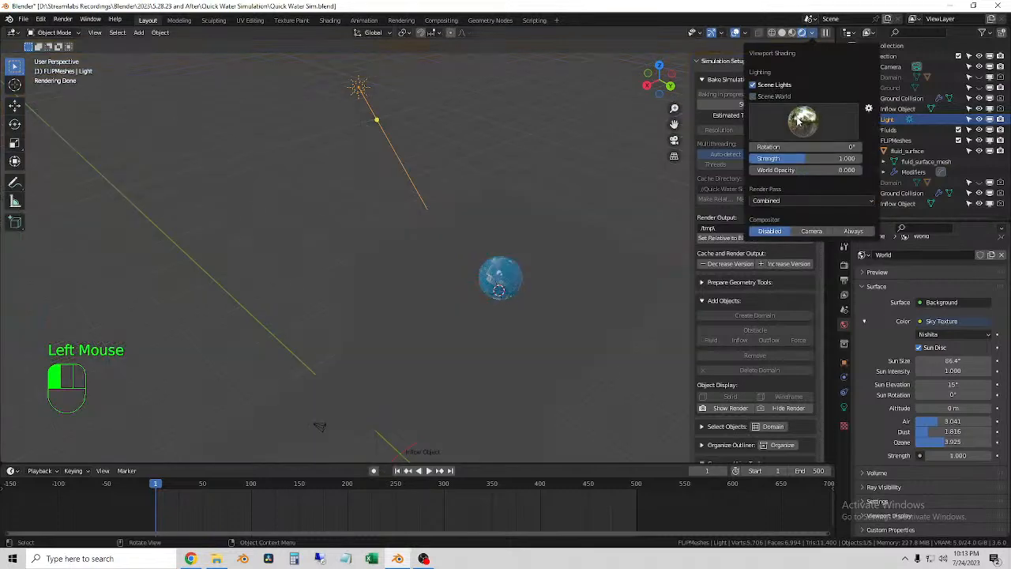
{"action": "left_click", "coordinate": [759, 97]}
{"action": "left_click", "coordinate": [755, 96]}
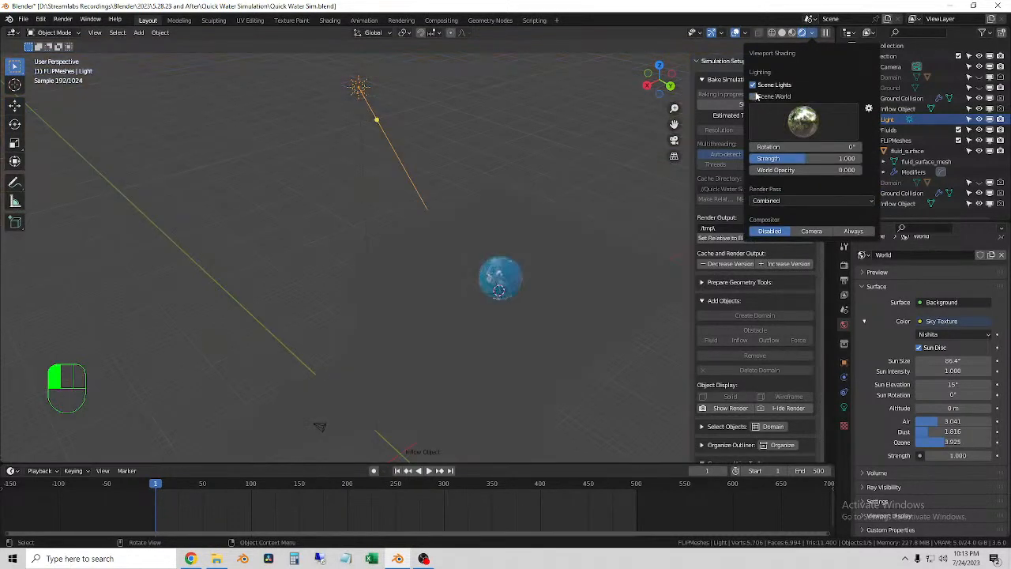
{"action": "left_click", "coordinate": [753, 87]}
{"action": "left_click", "coordinate": [755, 96]}
{"action": "middle_click_drag", "start_coordinate": [553, 273], "coordinate": [586, 270]}
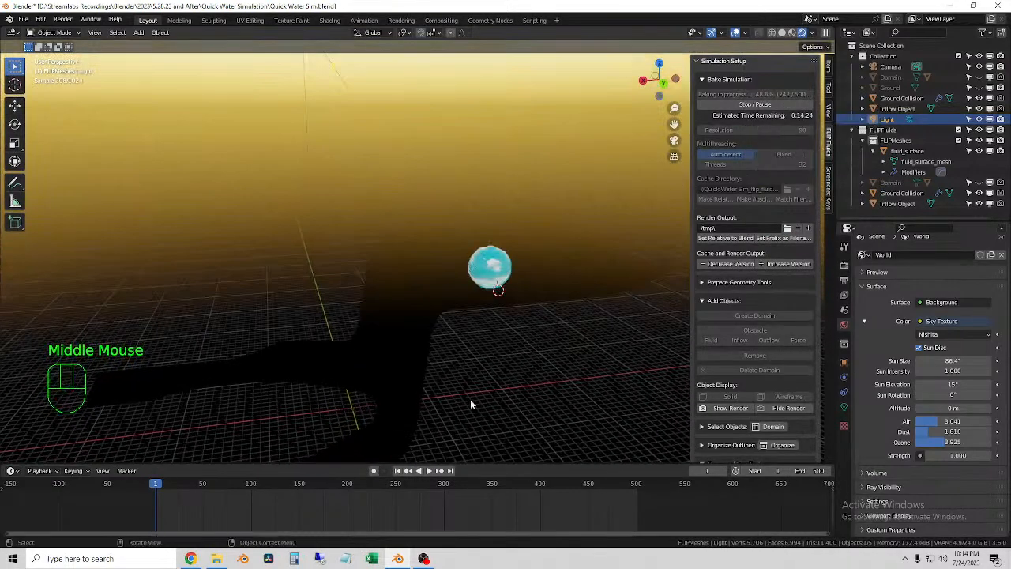
Play the baked simulation from around frame 171 in rendered view and examine the water flowing over the cliff.
{"action": "left_click_drag", "start_coordinate": [325, 486], "coordinate": [366, 489]}
{"action": "scroll", "coordinate": [427, 321], "scroll_direction": "up", "scroll_amount": 2}
{"action": "scroll", "coordinate": [430, 319], "scroll_direction": "up", "scroll_amount": 2}
{"action": "middle_click_drag", "start_coordinate": [437, 317], "coordinate": [483, 346]}
{"action": "scroll", "coordinate": [482, 338], "scroll_direction": "down", "scroll_amount": 1}
{"action": "scroll", "coordinate": [443, 328], "scroll_direction": "down", "scroll_amount": 1}
{"action": "key", "text": "space"}
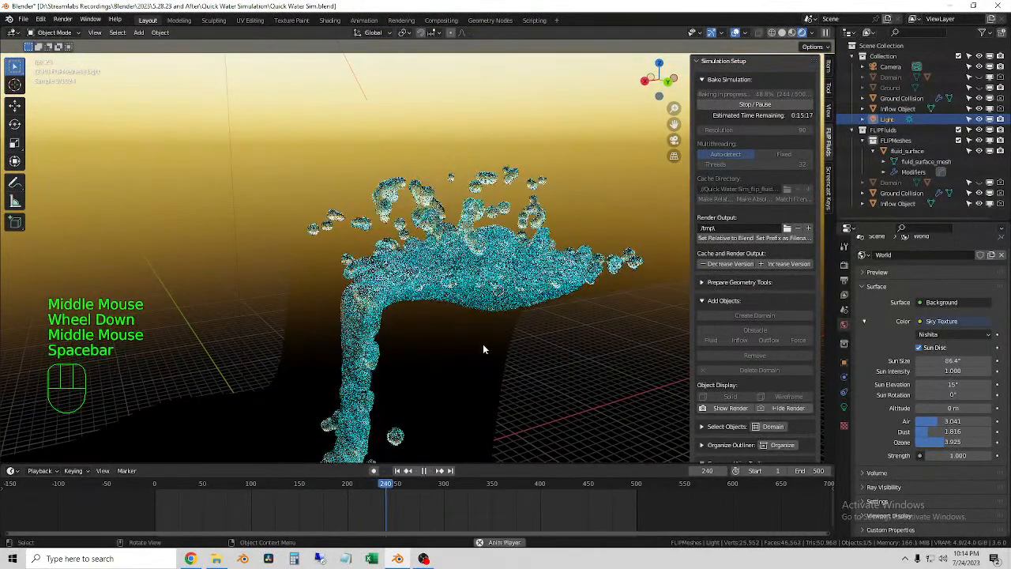
{"action": "key", "text": "space"}
{"action": "left_click", "coordinate": [324, 485]}
{"action": "key", "text": "space"}
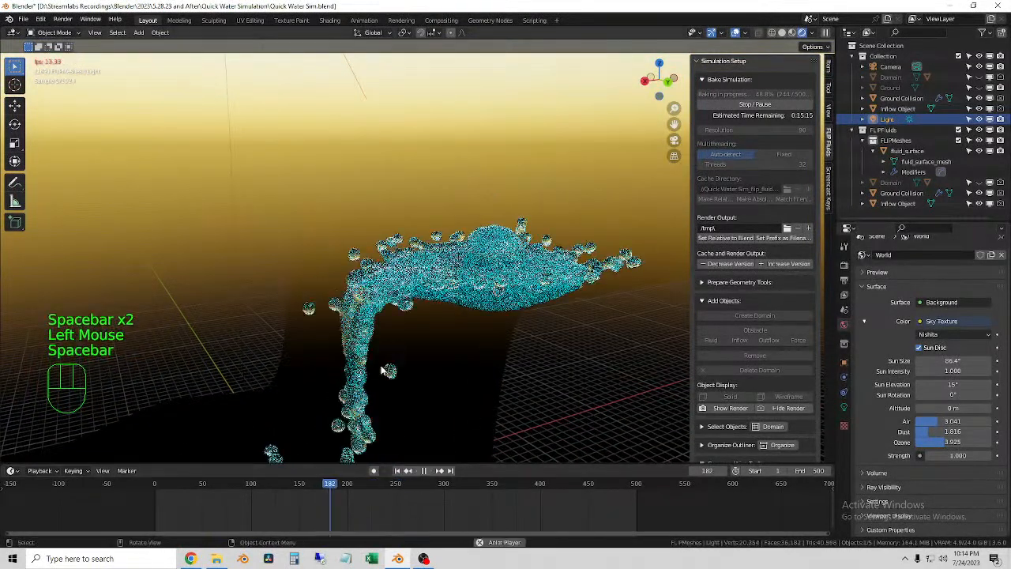
{"action": "scroll", "coordinate": [400, 364], "scroll_direction": "down", "scroll_amount": 1}
{"action": "middle_click_drag", "start_coordinate": [399, 367], "coordinate": [443, 348]}
{"action": "left_click", "coordinate": [319, 485]}
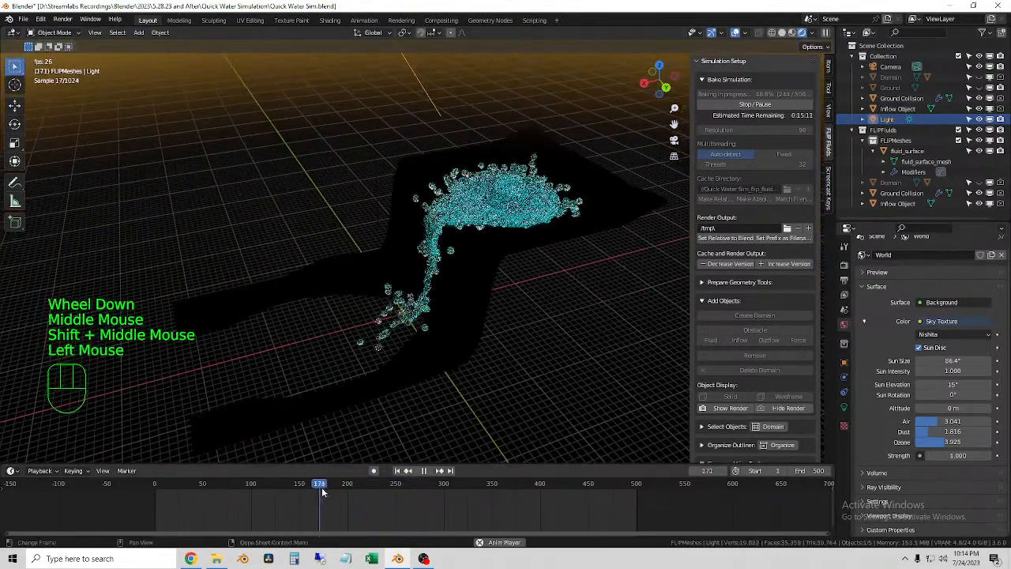
{"action": "middle_click_drag", "start_coordinate": [432, 389], "coordinate": [436, 355]}
Switch the viewport to Material Preview, stop the playback and set the current frame to 211.
{"action": "left_click", "coordinate": [792, 32]}
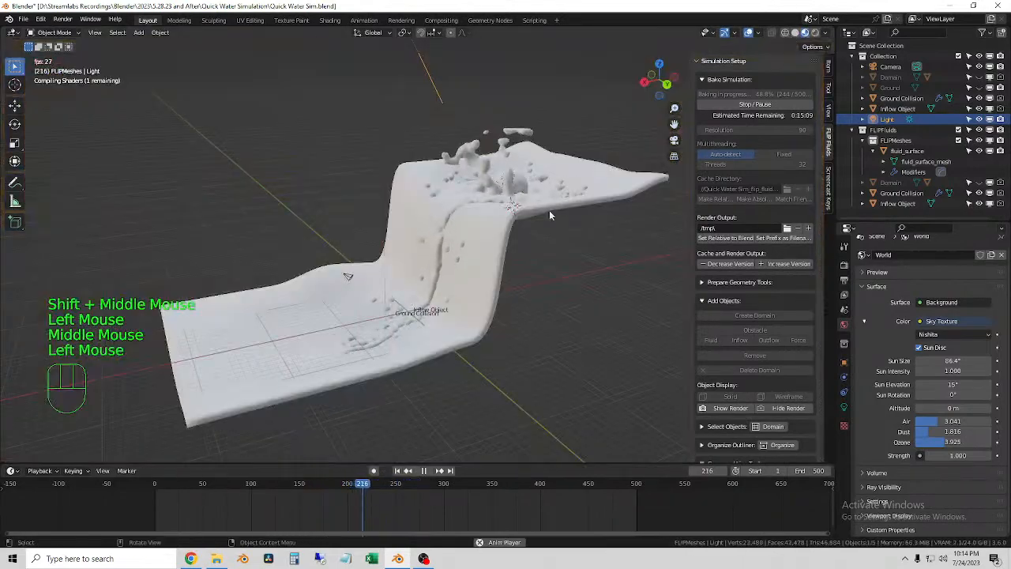
{"action": "scroll", "coordinate": [554, 207], "scroll_direction": "up", "scroll_amount": 3}
{"action": "middle_click_drag", "start_coordinate": [512, 284], "coordinate": [490, 282]}
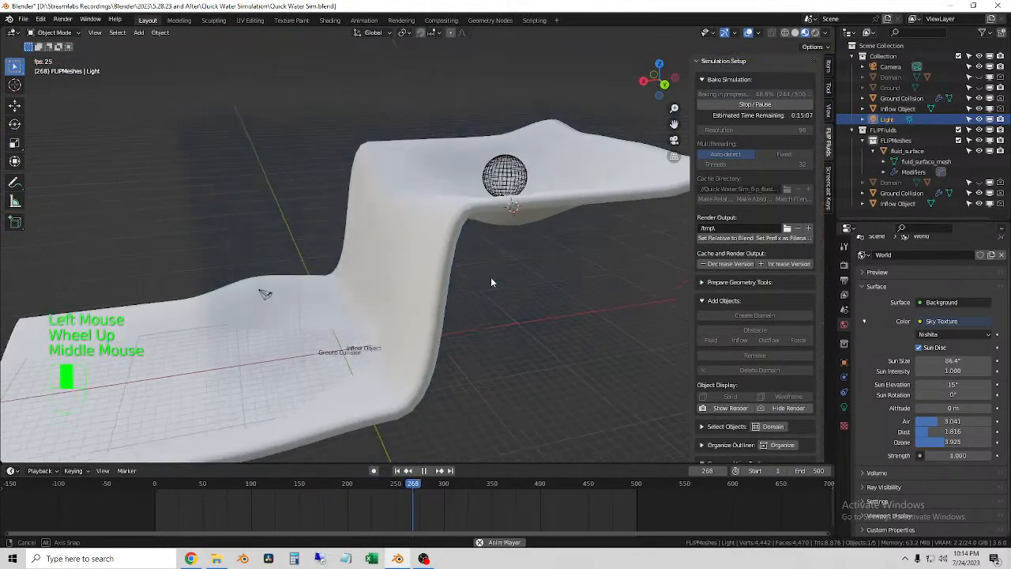
{"action": "key", "text": "space"}
{"action": "left_click_drag", "start_coordinate": [343, 488], "coordinate": [358, 487]}
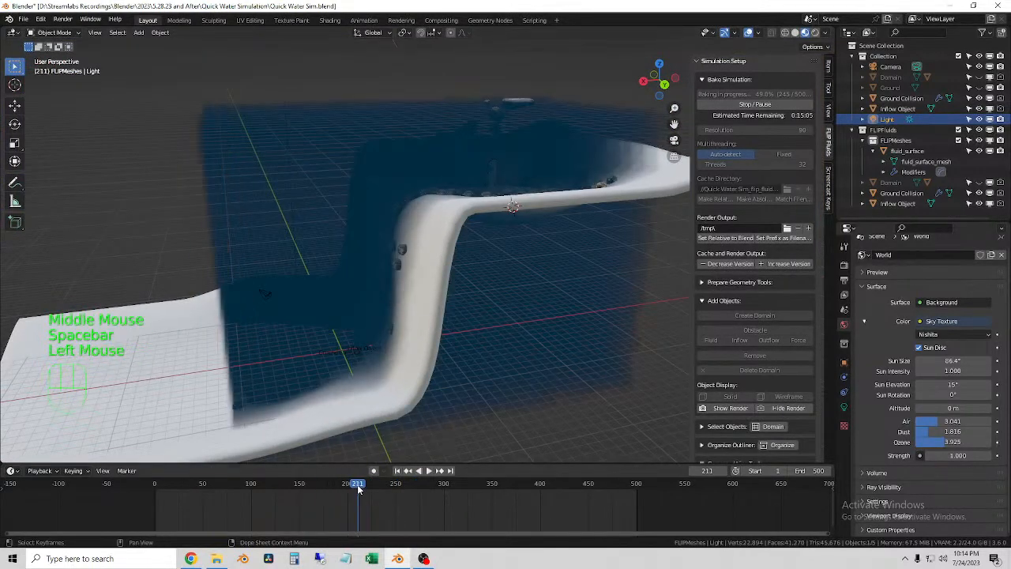
Change the fluid surface's material to FF Water (ocean 2) and view it with rendered shading.
{"action": "middle_click_drag", "start_coordinate": [684, 198], "coordinate": [514, 207]}
{"action": "left_click", "coordinate": [512, 209]}
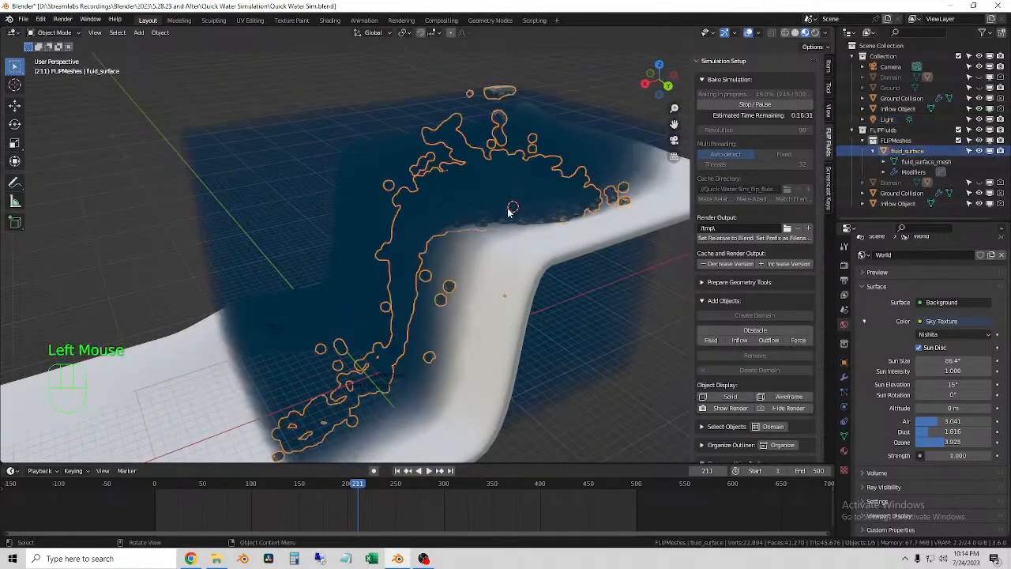
{"action": "left_click", "coordinate": [844, 409]}
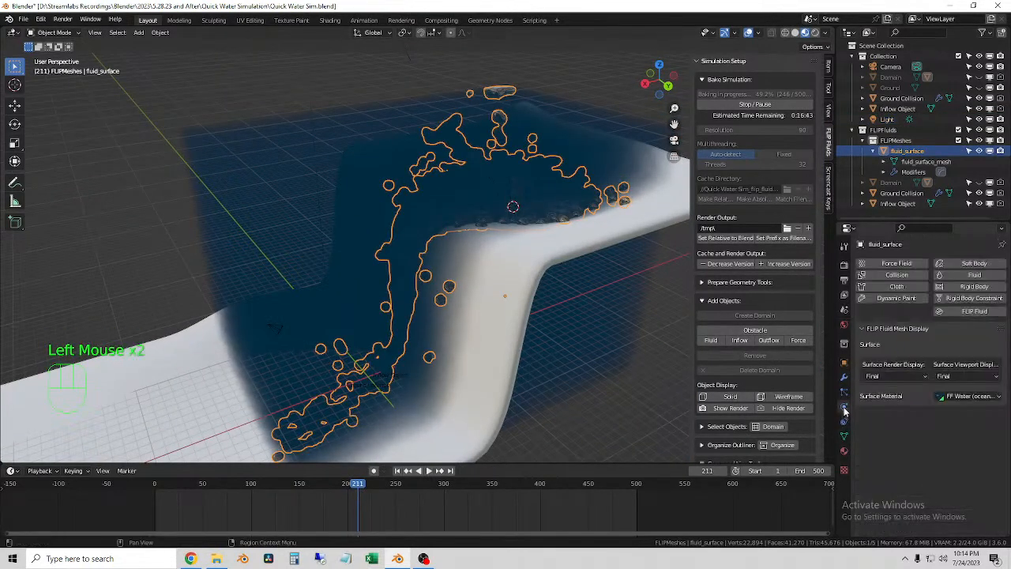
{"action": "left_click", "coordinate": [971, 397]}
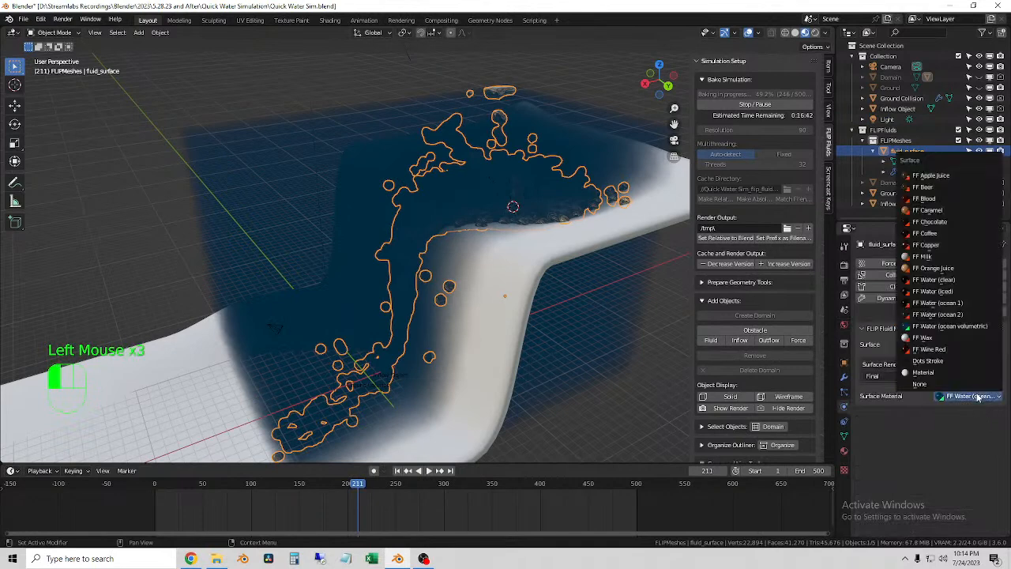
{"action": "left_click", "coordinate": [983, 316]}
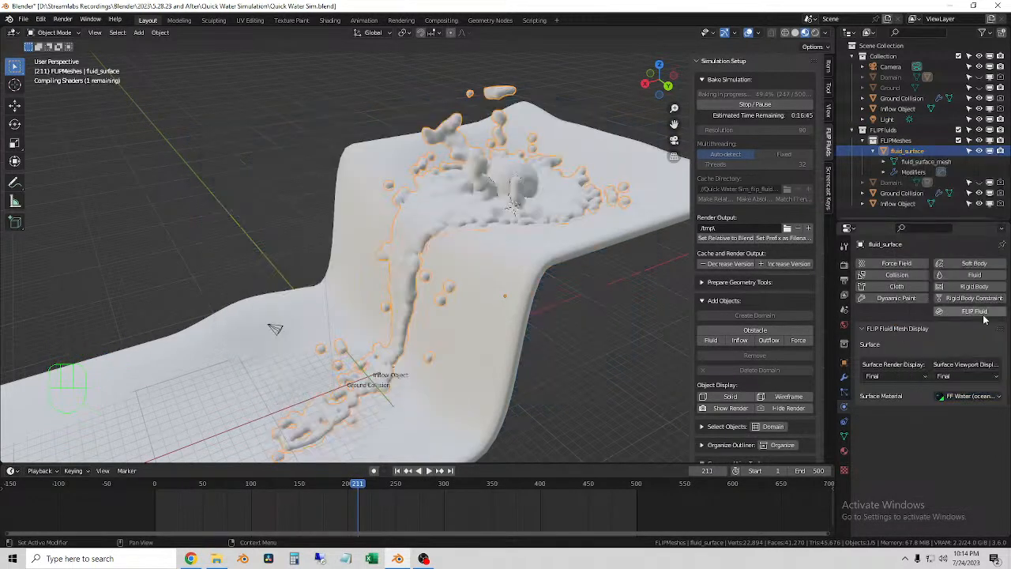
{"action": "left_click", "coordinate": [815, 33]}
{"action": "left_click", "coordinate": [643, 356]}
{"action": "mouse_move", "coordinate": [643, 355]}
{"action": "middle_mouse_down"}
{"action": "mouse_move", "coordinate": [575, 349]}
{"action": "mouse_move", "coordinate": [564, 369]}
{"action": "mouse_move", "coordinate": [573, 364]}
{"action": "mouse_move", "coordinate": [543, 358]}
{"action": "middle_mouse_up"}
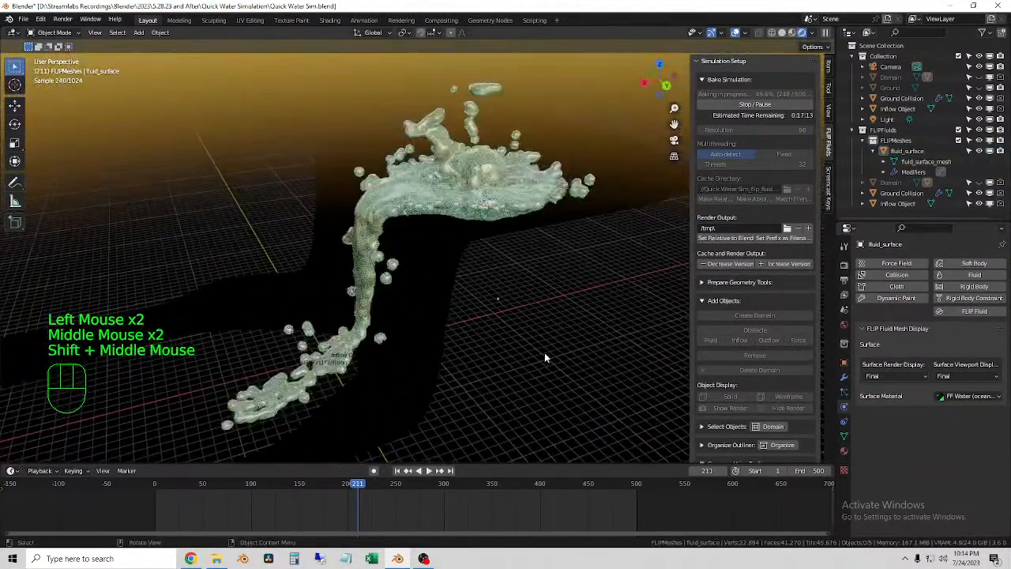
Disconnect the Sky Texture from the world background's color.
{"action": "left_click", "coordinate": [843, 327]}
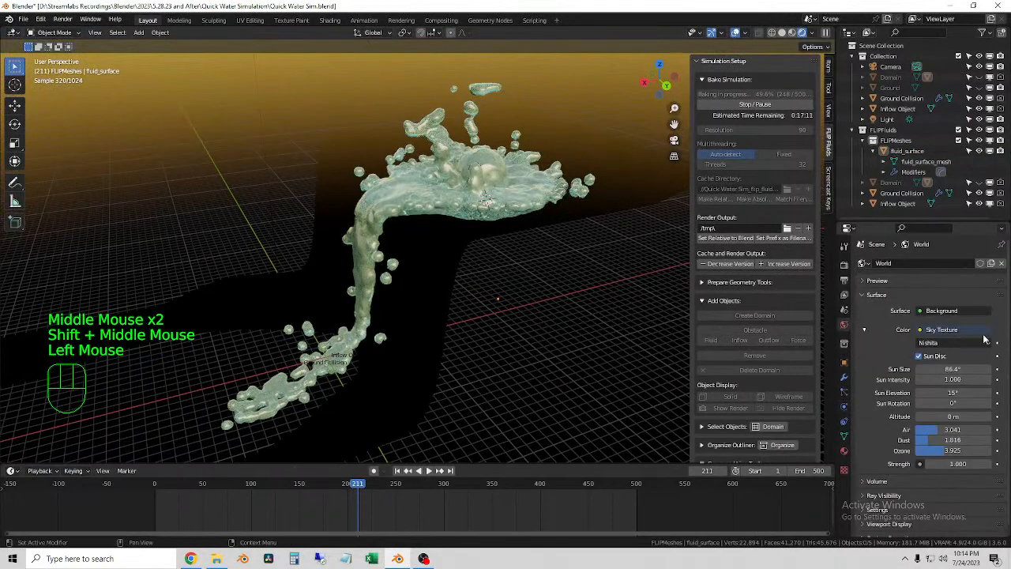
{"action": "left_click", "coordinate": [929, 331]}
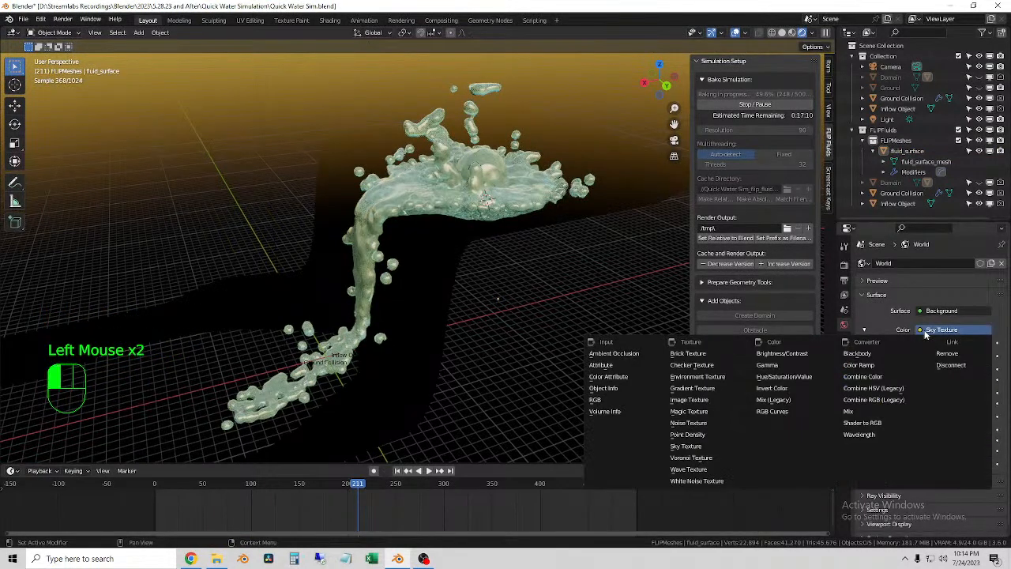
{"action": "left_click", "coordinate": [955, 361]}
{"action": "middle_click_drag", "start_coordinate": [569, 325], "coordinate": [582, 335]}
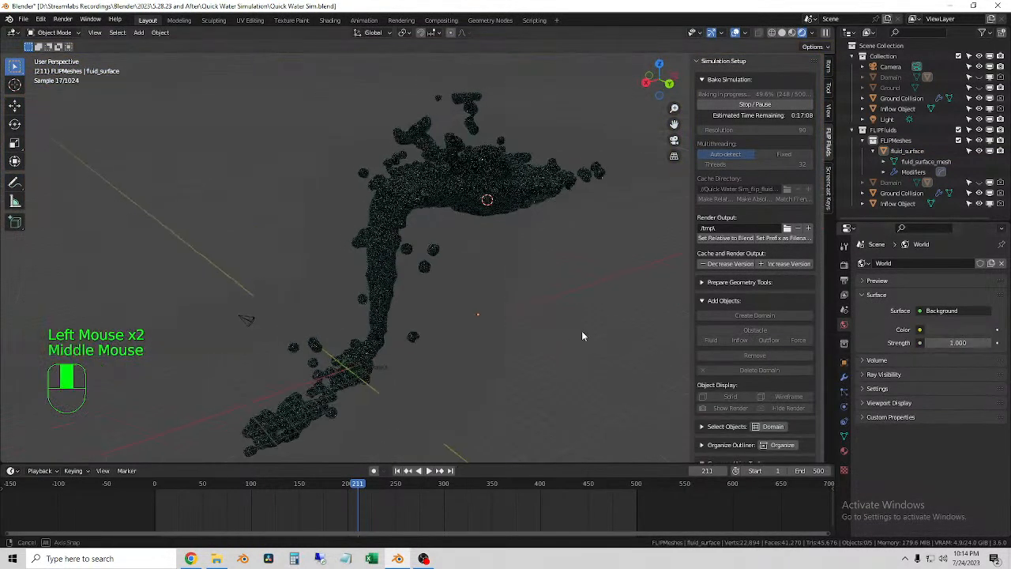
Light the rendered viewport with a studio HDRI instead of the scene world, choosing the bright blue sky one.
{"action": "left_click", "coordinate": [812, 33]}
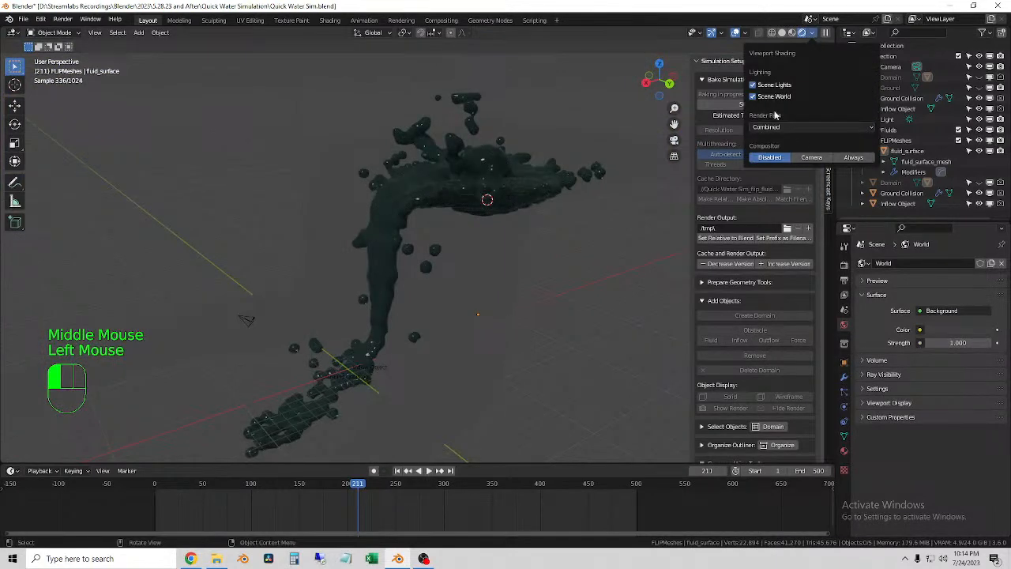
{"action": "left_click", "coordinate": [753, 96]}
{"action": "left_click", "coordinate": [804, 120]}
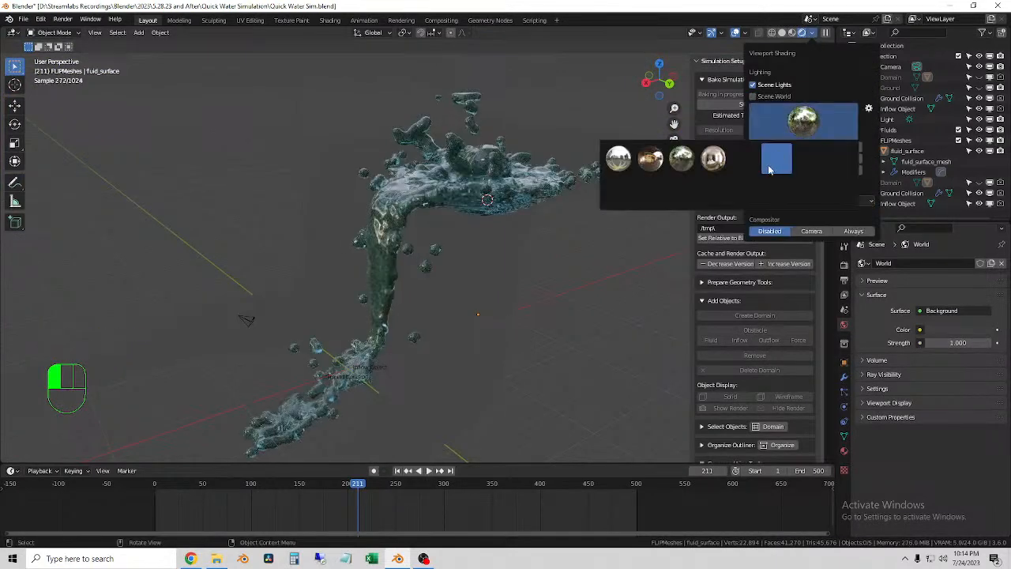
{"action": "left_click", "coordinate": [770, 168]}
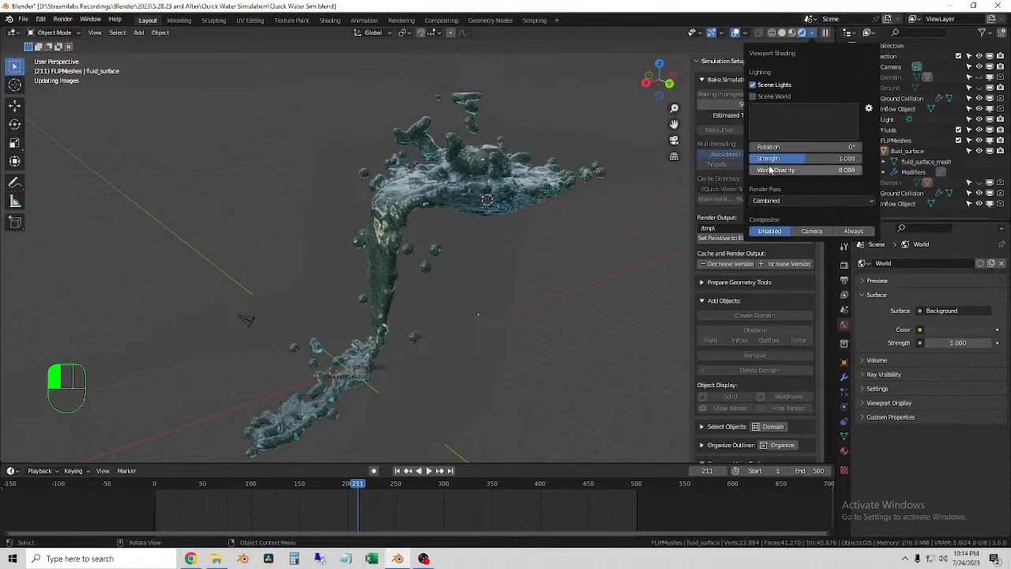
{"action": "mouse_move", "coordinate": [596, 230]}
{"action": "middle_mouse_down"}
{"action": "mouse_move", "coordinate": [434, 215]}
{"action": "mouse_move", "coordinate": [572, 223]}
{"action": "mouse_move", "coordinate": [601, 236]}
{"action": "mouse_move", "coordinate": [583, 222]}
{"action": "middle_mouse_up"}
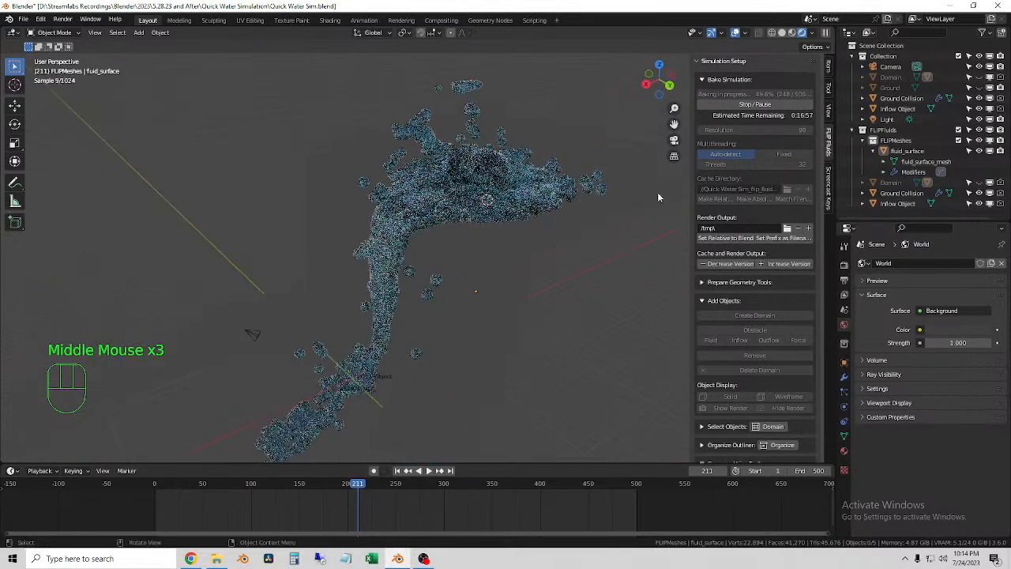
Toggle the scene world on and off to compare the lighting, and set the HDRI's world opacity to 1.
{"action": "left_click", "coordinate": [814, 32]}
{"action": "left_click", "coordinate": [753, 96]}
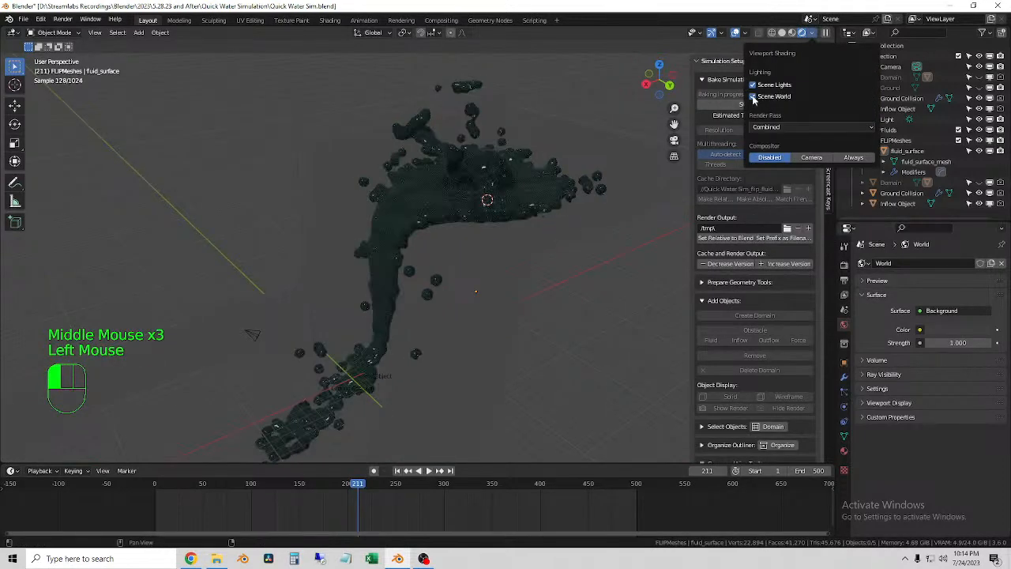
{"action": "left_click", "coordinate": [753, 97]}
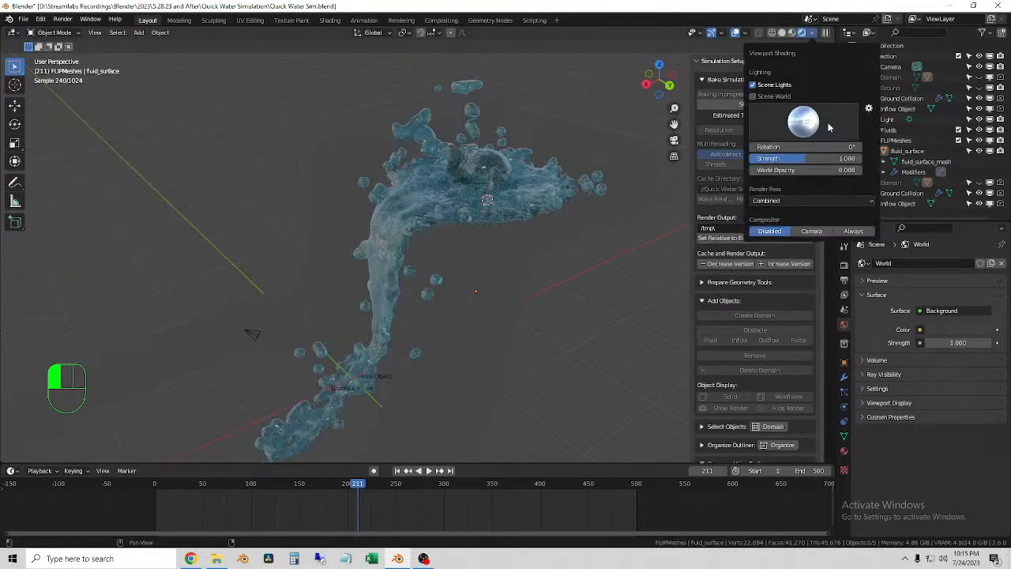
{"action": "left_click_drag", "start_coordinate": [783, 170], "coordinate": [793, 171]}
{"action": "left_click", "coordinate": [792, 171]}
{"action": "type", "text": "1"}
{"action": "key", "text": "Return"}
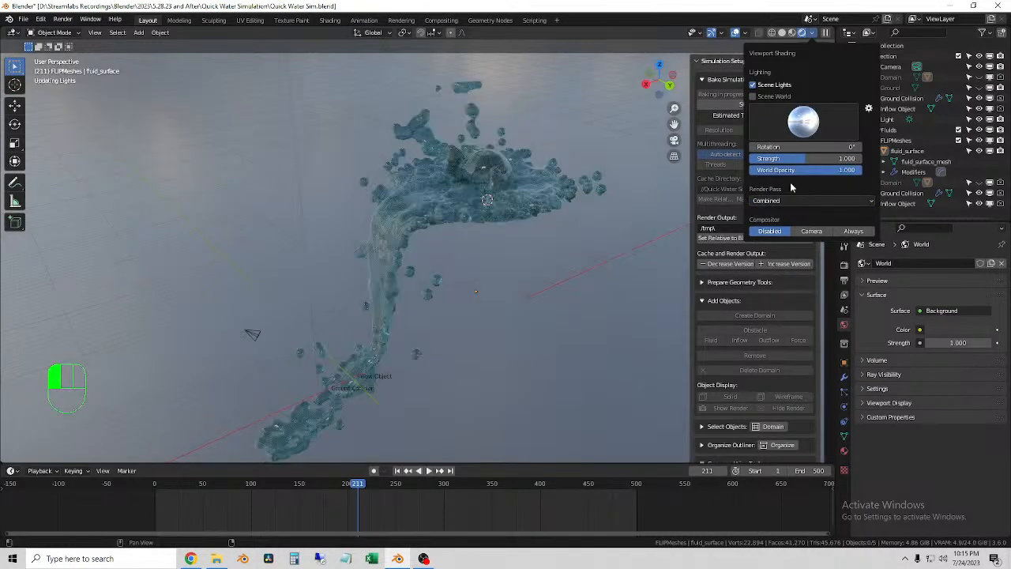
Lower the strength of the viewport's HDRI lighting.
{"action": "mouse_move", "coordinate": [478, 285]}
{"action": "middle_mouse_down"}
{"action": "mouse_move", "coordinate": [481, 227]}
{"action": "mouse_move", "coordinate": [485, 240]}
{"action": "middle_mouse_up"}
{"action": "left_click", "coordinate": [813, 32]}
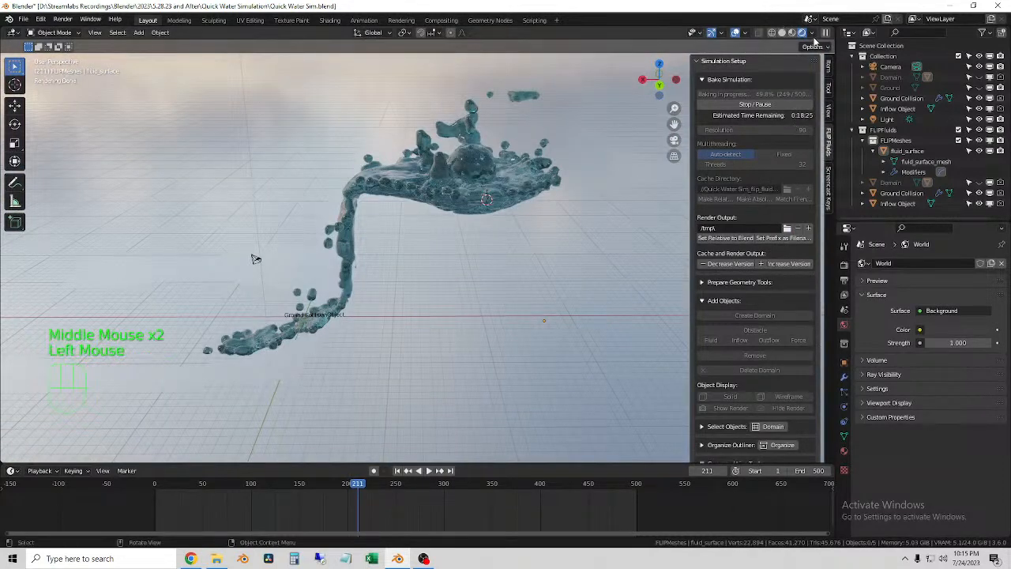
{"action": "left_click", "coordinate": [813, 33]}
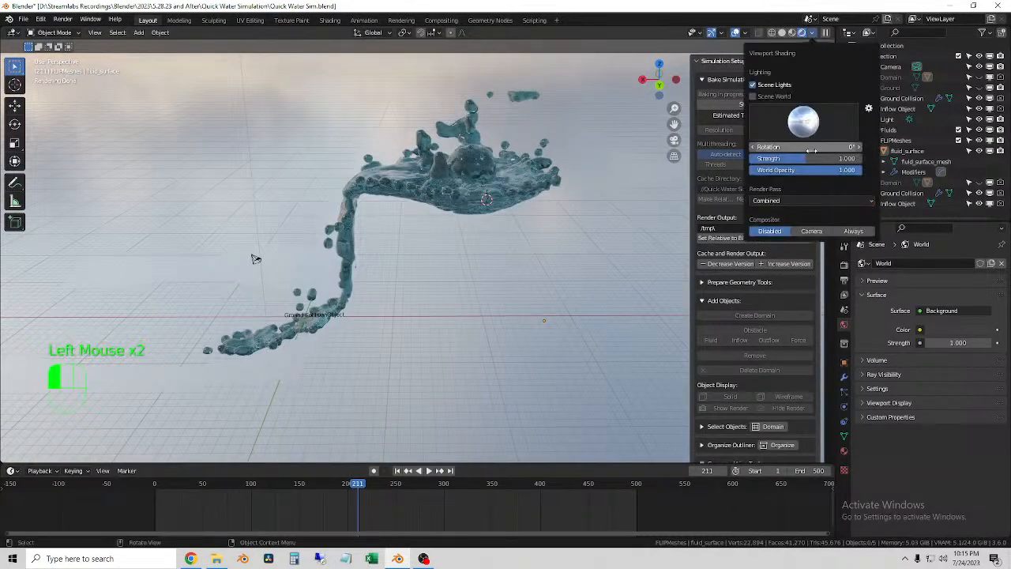
{"action": "left_click_drag", "start_coordinate": [806, 158], "coordinate": [775, 158]}
Make the hidden Ground object visible in the viewport and view the cliff from the front.
{"action": "left_click", "coordinate": [979, 88]}
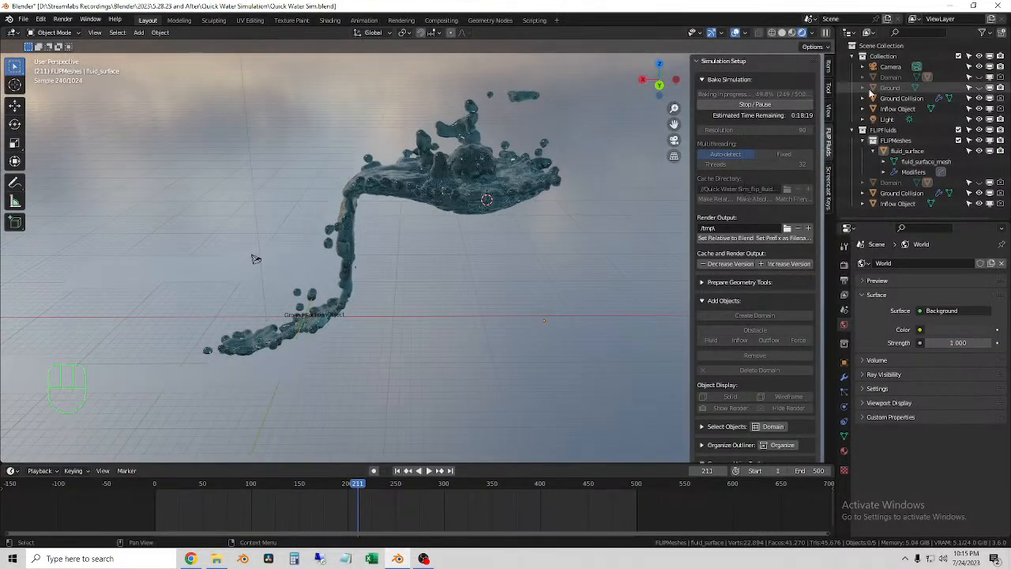
{"action": "middle_click_drag", "start_coordinate": [503, 198], "coordinate": [502, 268]}
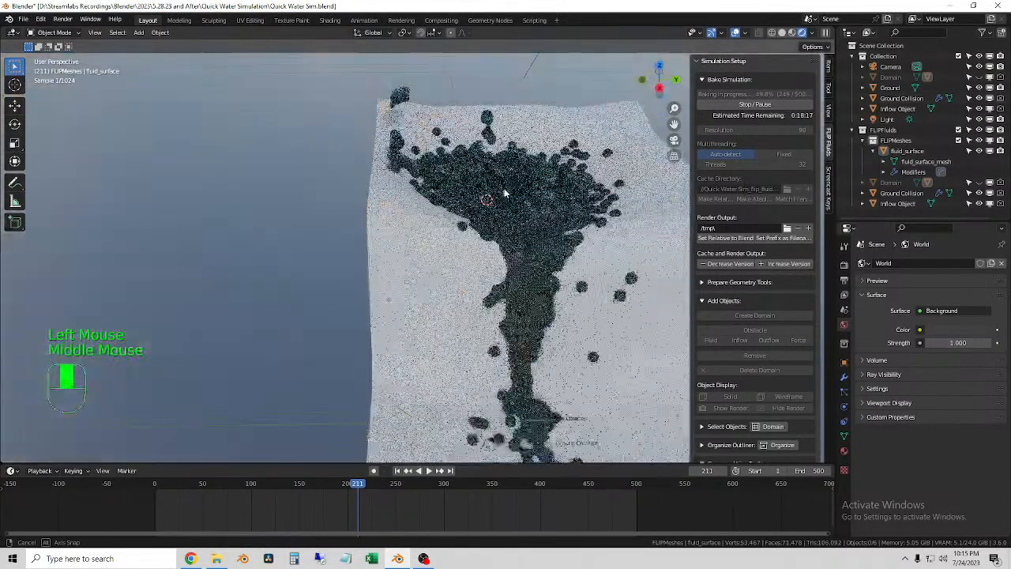
{"action": "middle_click_drag", "start_coordinate": [505, 196], "coordinate": [411, 201]}
Select the Ground Collision object and move the timeline to frame 238 to examine the water on it.
{"action": "left_click", "coordinate": [366, 195]}
{"action": "scroll", "coordinate": [411, 201], "scroll_direction": "down", "scroll_amount": 2}
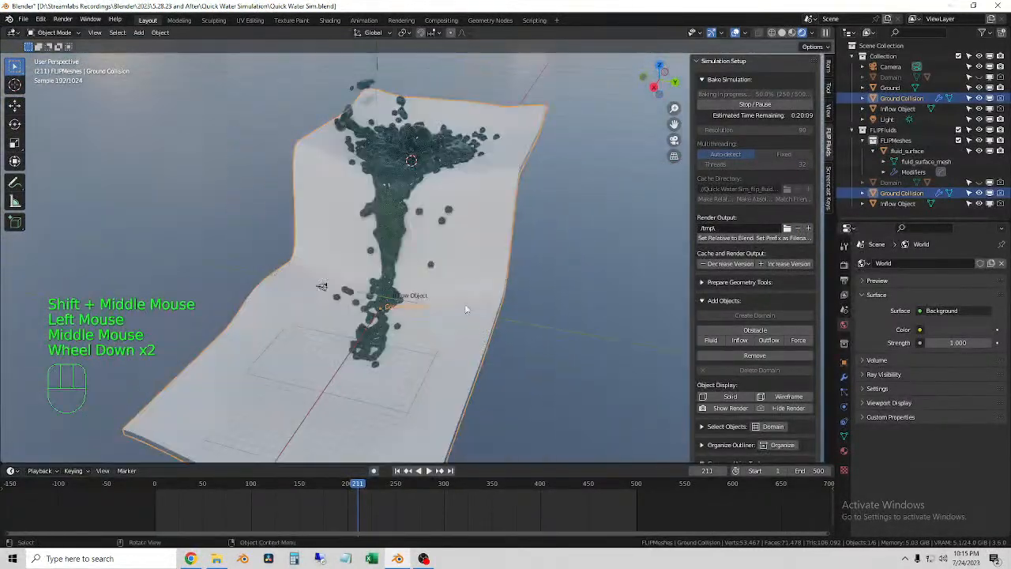
{"action": "mouse_move", "coordinate": [394, 487]}
{"action": "left_mouse_down"}
{"action": "mouse_move", "coordinate": [436, 487]}
{"action": "mouse_move", "coordinate": [385, 497]}
{"action": "left_mouse_up"}
{"action": "middle_click_drag", "start_coordinate": [600, 196], "coordinate": [494, 193]}
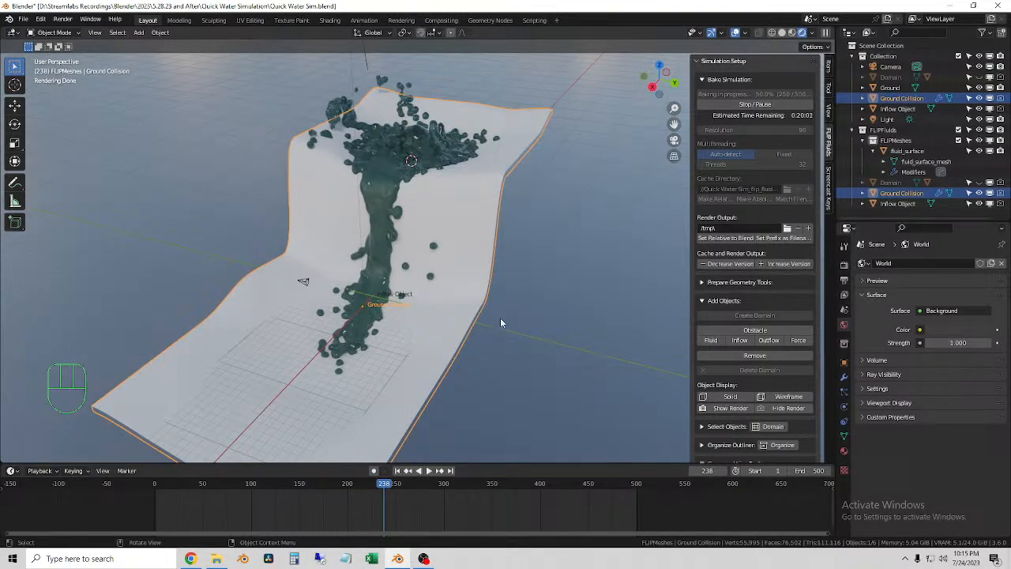
Examine the rendered water flowing down the cliff at frame 238 from several angles and distances.
{"action": "left_click", "coordinate": [529, 328]}
{"action": "middle_click_drag", "start_coordinate": [527, 328], "coordinate": [452, 306]}
{"action": "left_click", "coordinate": [403, 224]}
{"action": "scroll", "coordinate": [417, 229], "scroll_direction": "up", "scroll_amount": 2}
{"action": "middle_click_drag", "start_coordinate": [417, 228], "coordinate": [372, 236]}
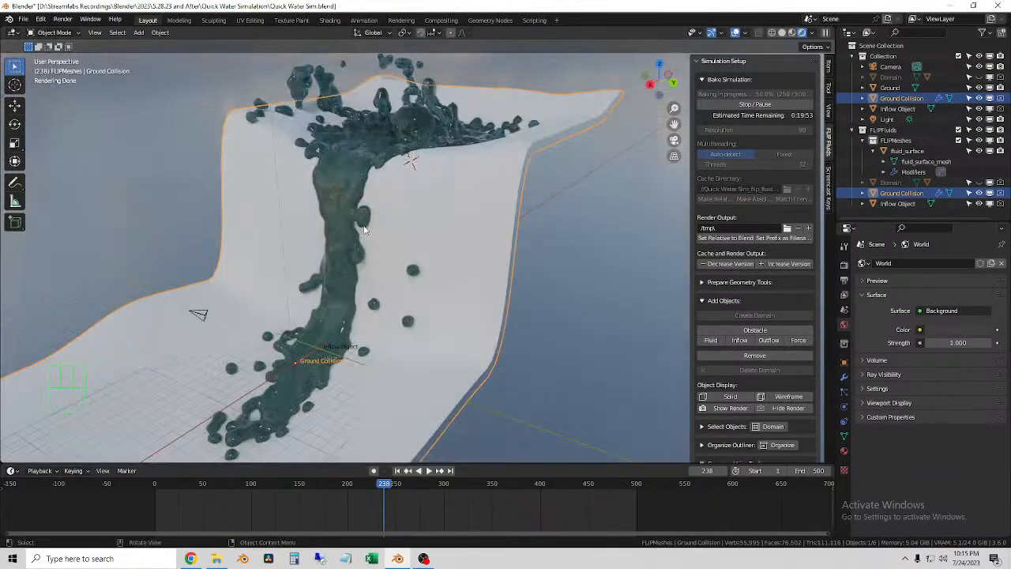
{"action": "scroll", "coordinate": [385, 207], "scroll_direction": "down", "scroll_amount": 3}
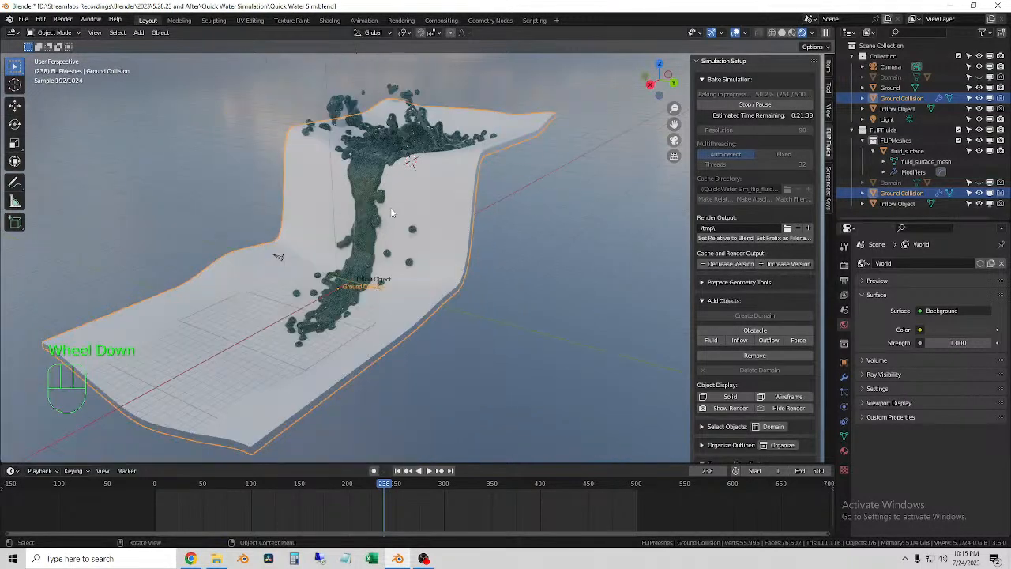
{"action": "middle_click_drag", "start_coordinate": [393, 186], "coordinate": [440, 197]}
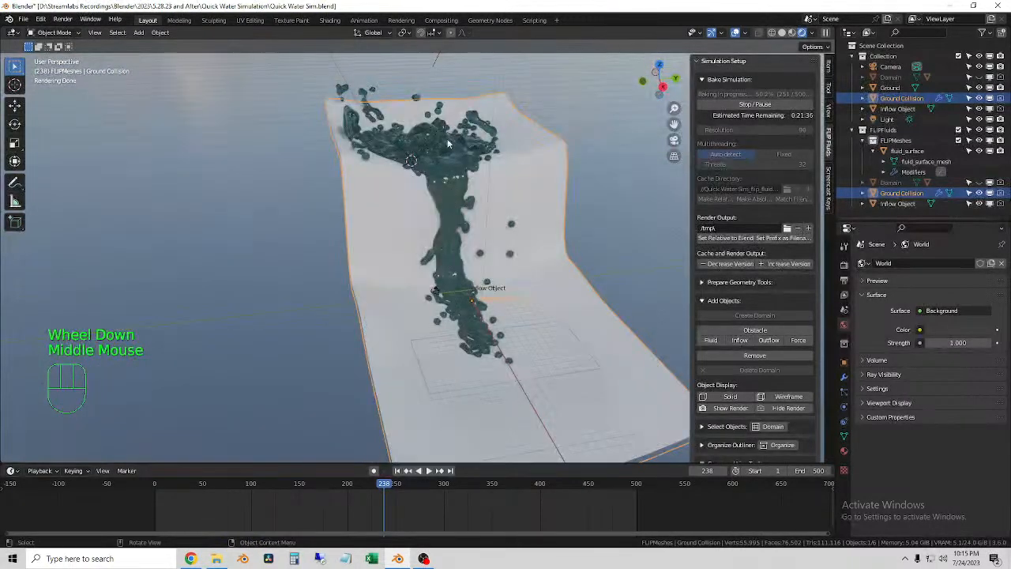
{"action": "middle_click_drag", "start_coordinate": [408, 294], "coordinate": [378, 332]}
{"action": "scroll", "coordinate": [462, 282], "scroll_direction": "up", "scroll_amount": 1}
{"action": "scroll", "coordinate": [451, 288], "scroll_direction": "down", "scroll_amount": 1}
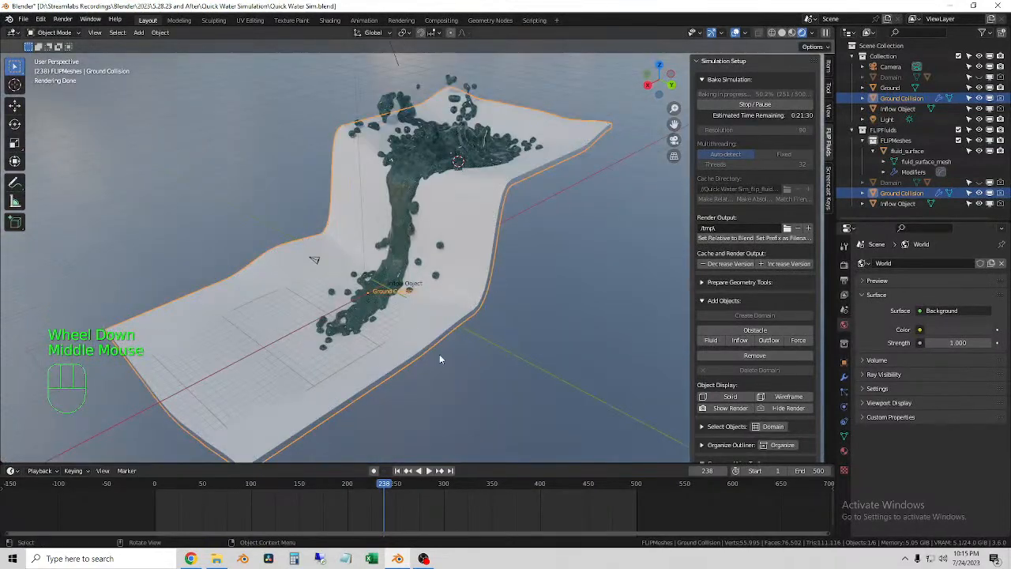
{"action": "left_click", "coordinate": [578, 264]}
{"action": "left_click", "coordinate": [474, 242]}
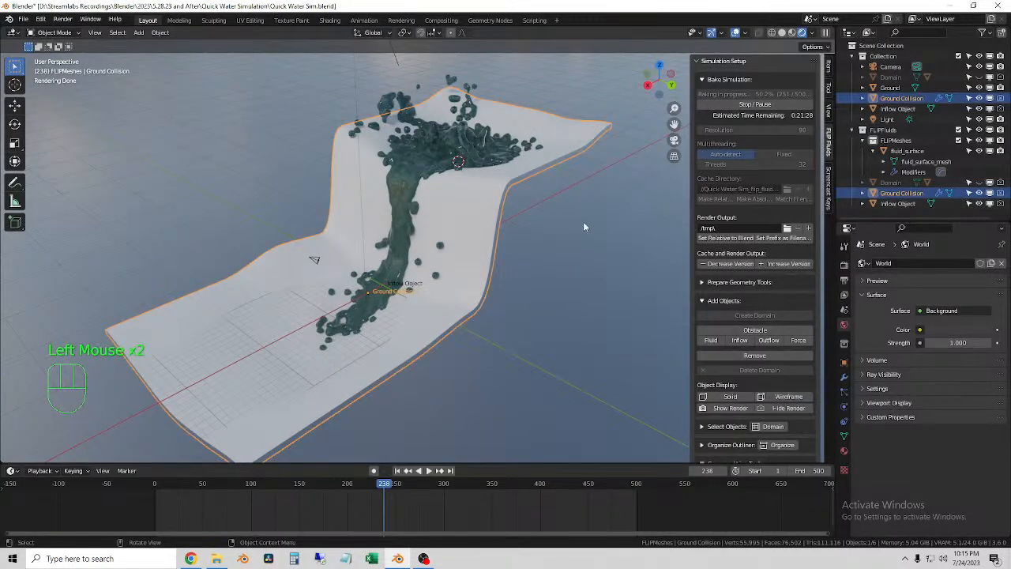
{"action": "scroll", "coordinate": [584, 232], "scroll_direction": "up", "scroll_amount": 1}
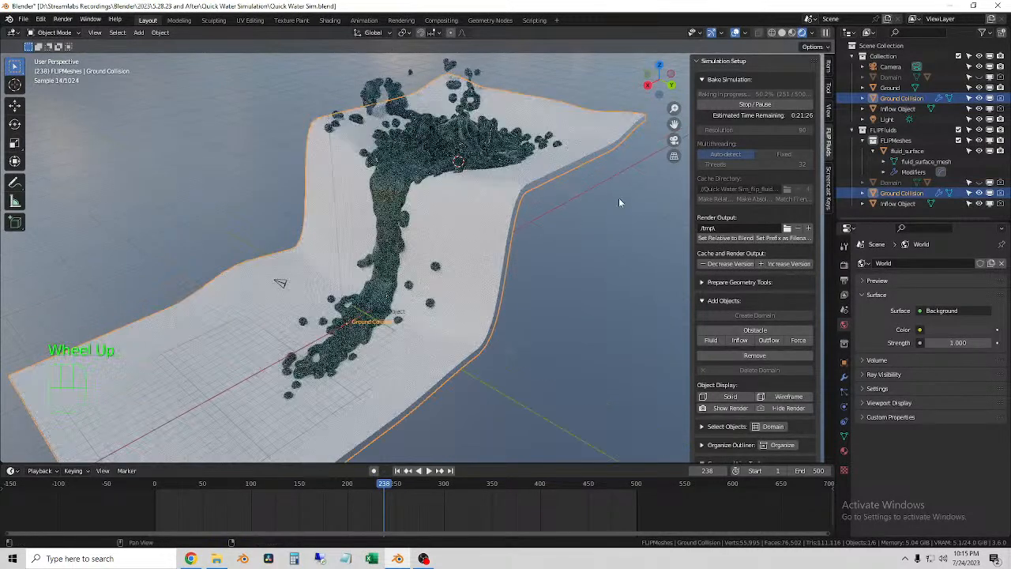
{"action": "left_click", "coordinate": [522, 165]}
{"action": "middle_click_drag", "start_coordinate": [531, 198], "coordinate": [656, 191]}
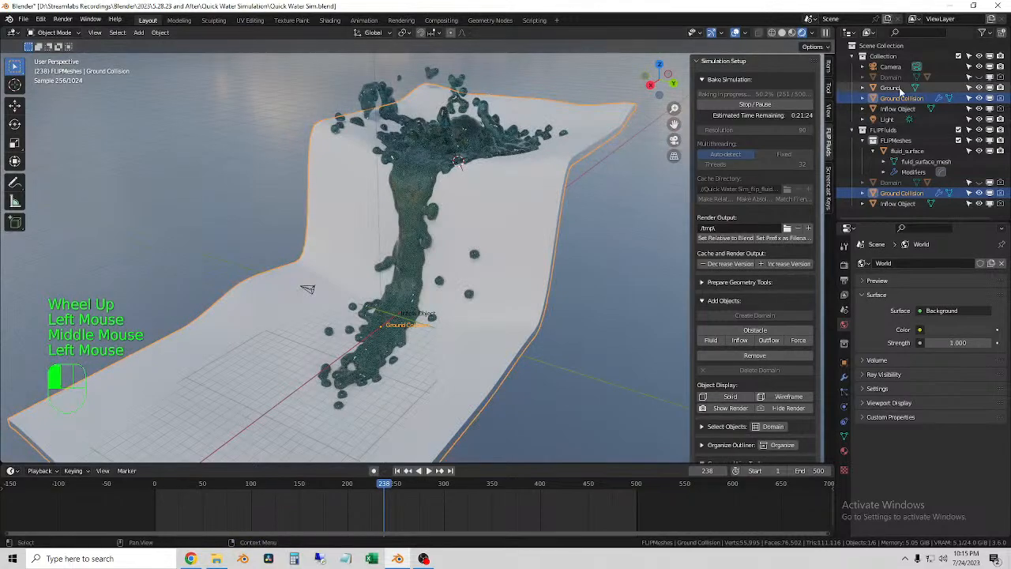
Select the Ground object, move the timeline to frame 214 and switch the viewport to solid shading.
{"action": "left_click", "coordinate": [608, 241]}
{"action": "middle_click_drag", "start_coordinate": [608, 241], "coordinate": [553, 285]}
{"action": "left_click_drag", "start_coordinate": [376, 483], "coordinate": [361, 484]}
{"action": "left_click", "coordinate": [782, 33]}
{"action": "middle_click_drag", "start_coordinate": [541, 286], "coordinate": [561, 281]}
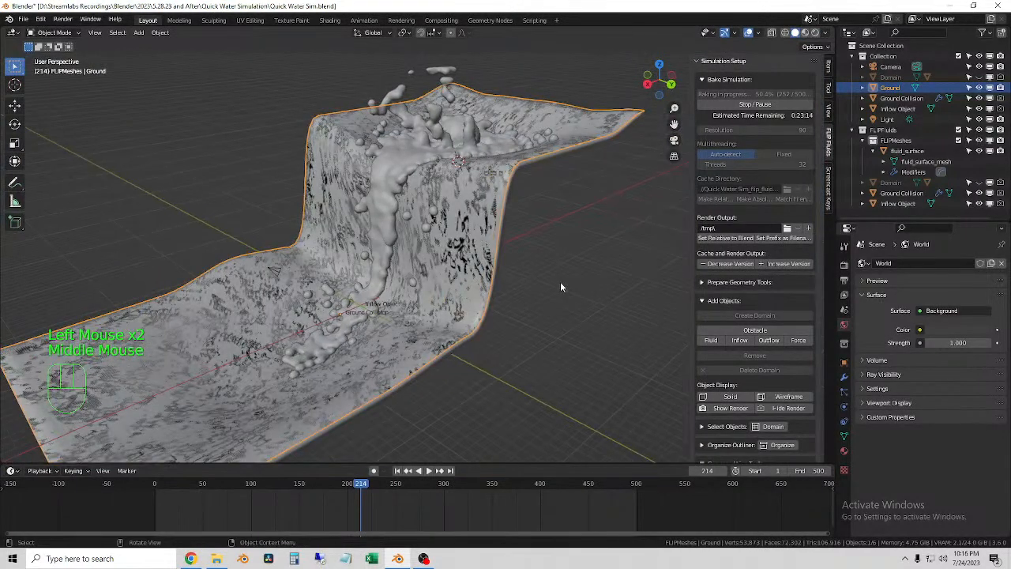
Return to the first frame, and then examine the water on the cliff at frame 231.
{"action": "left_click", "coordinate": [398, 471]}
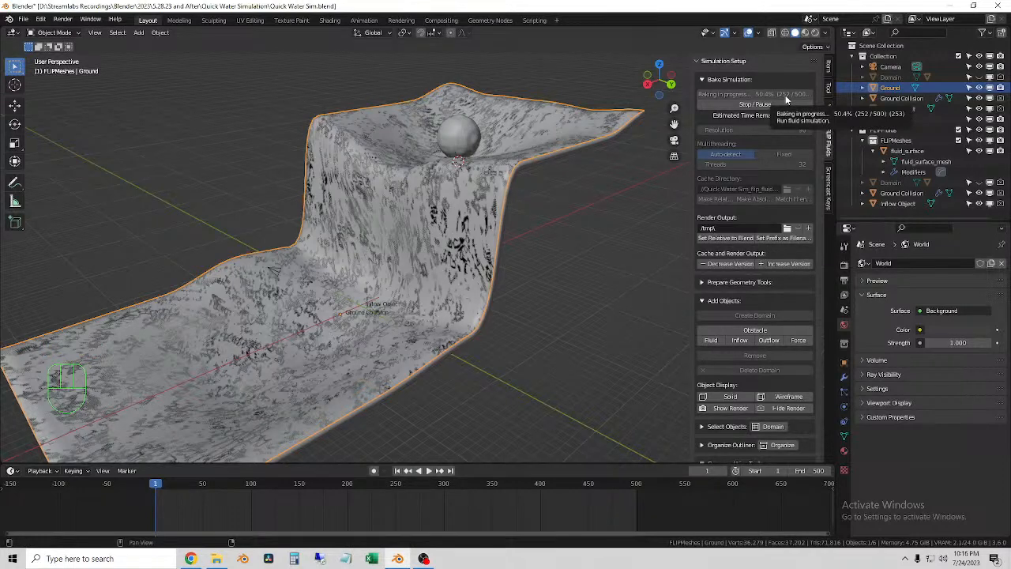
{"action": "left_click_drag", "start_coordinate": [394, 485], "coordinate": [378, 503]}
{"action": "scroll", "coordinate": [563, 247], "scroll_direction": "up", "scroll_amount": 2}
{"action": "middle_click_drag", "start_coordinate": [562, 247], "coordinate": [519, 261]}
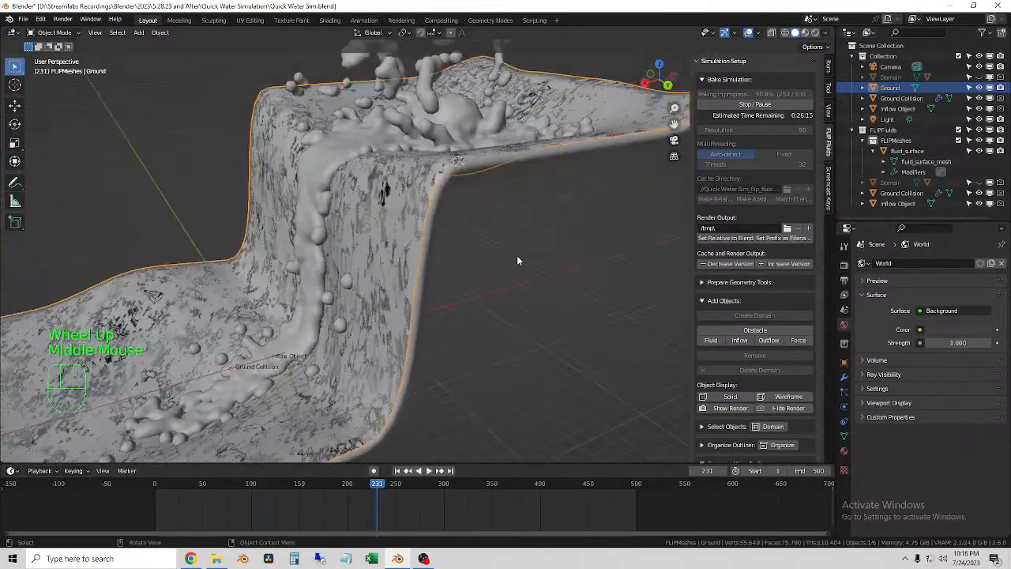
{"action": "scroll", "coordinate": [519, 260], "scroll_direction": "down", "scroll_amount": 2}
{"action": "scroll", "coordinate": [453, 300], "scroll_direction": "down", "scroll_amount": 1}
{"action": "middle_click_drag", "start_coordinate": [451, 255], "coordinate": [472, 240], "text": "shift"}
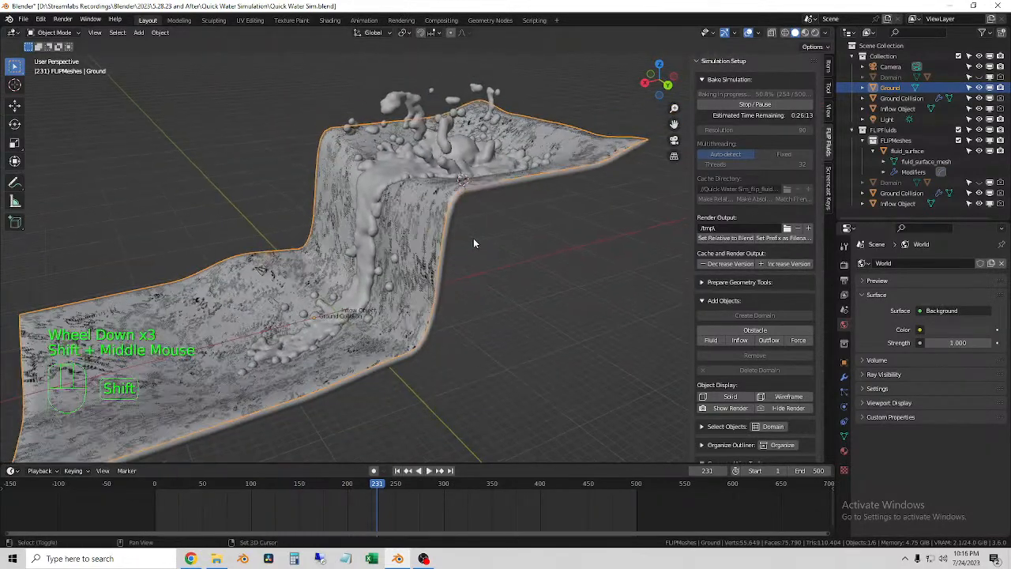
Play back the baked simulation from an earlier frame, then stop and rewind to frame 1.
{"action": "left_click_drag", "start_coordinate": [369, 485], "coordinate": [242, 484]}
{"action": "key", "text": "space"}
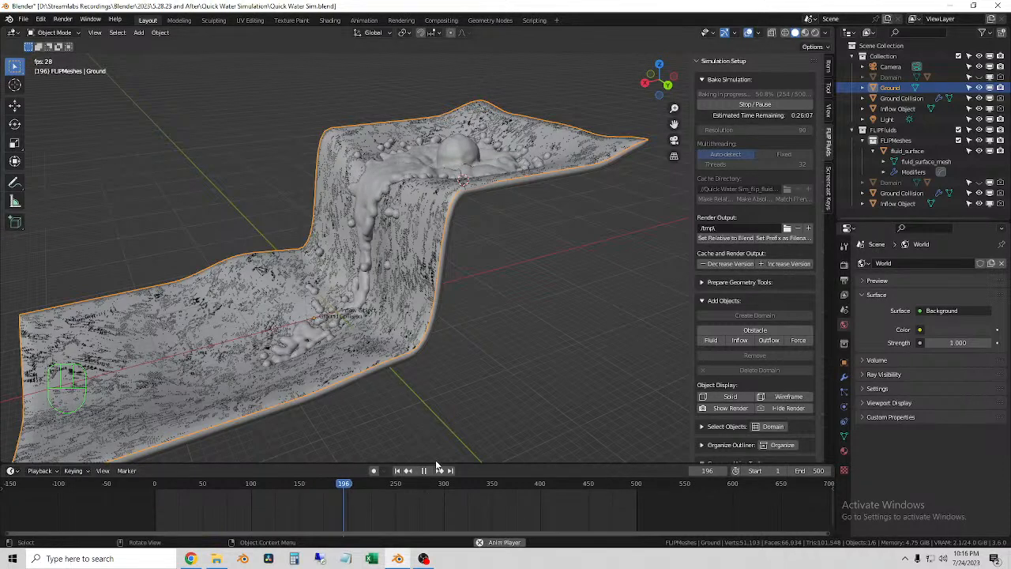
{"action": "key", "text": "space"}
{"action": "left_click", "coordinate": [397, 471]}
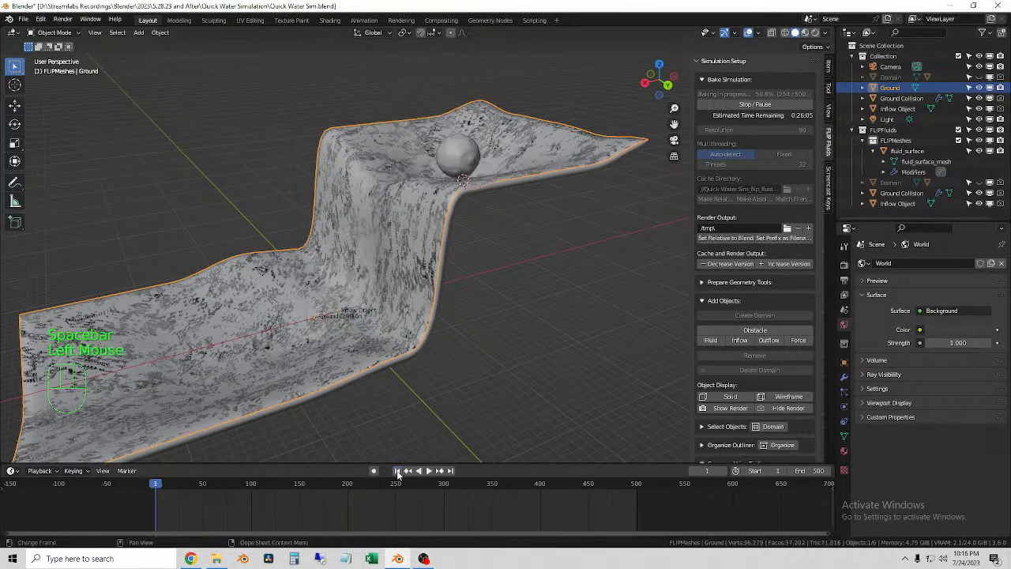
Stop the running fluid bake, reset its baked data and deselect the Ground object.
{"action": "left_click", "coordinate": [768, 104]}
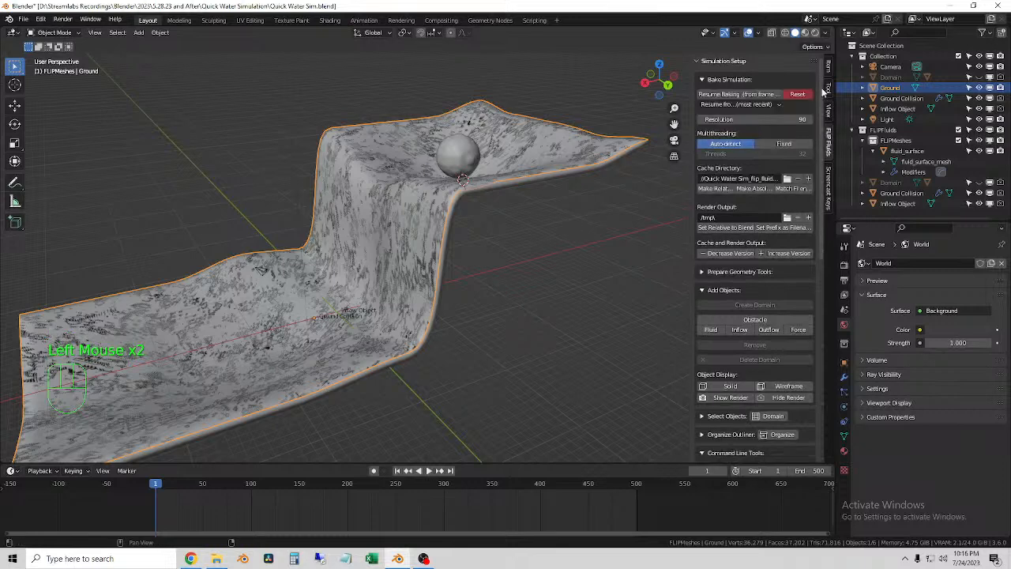
{"action": "left_click", "coordinate": [798, 94]}
{"action": "left_click", "coordinate": [778, 88]}
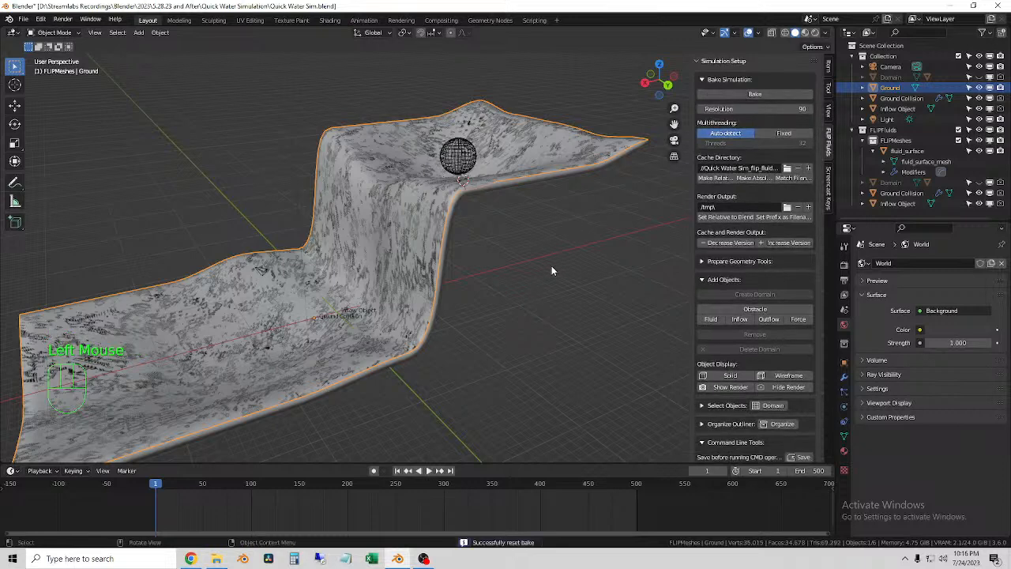
{"action": "left_click", "coordinate": [601, 213]}
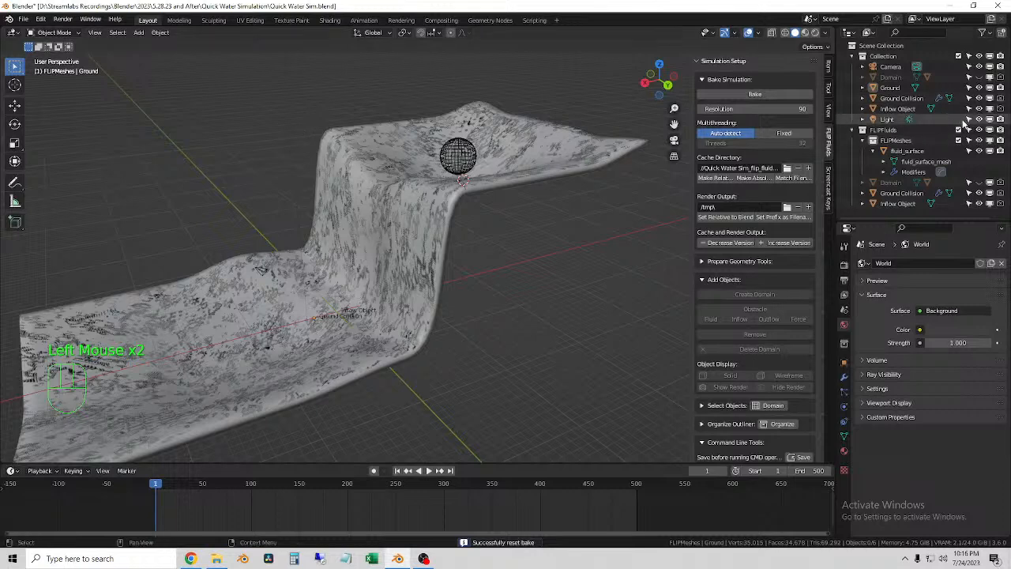
Make the hidden fluid Domain visible and set its grid resolution to 200 in its physics settings.
{"action": "left_click", "coordinate": [977, 77]}
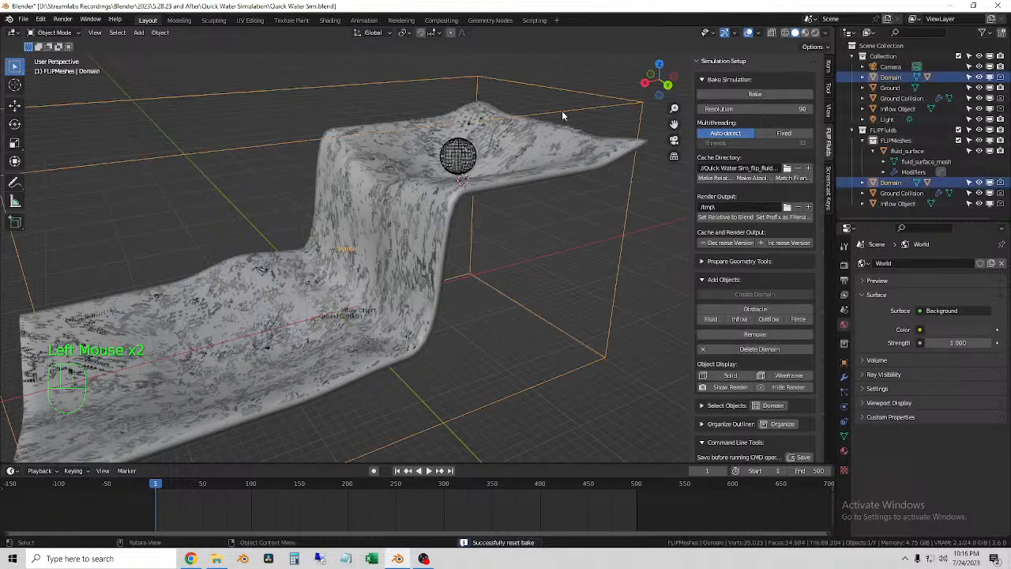
{"action": "left_click", "coordinate": [844, 406]}
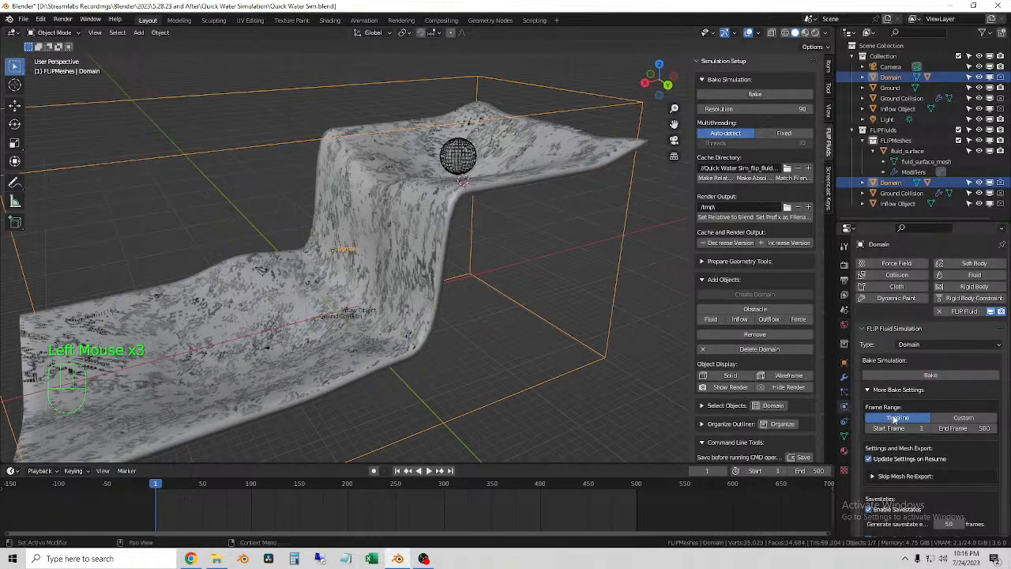
{"action": "scroll", "coordinate": [917, 399], "scroll_direction": "down", "scroll_amount": 4}
{"action": "scroll", "coordinate": [928, 381], "scroll_direction": "up", "scroll_amount": 2}
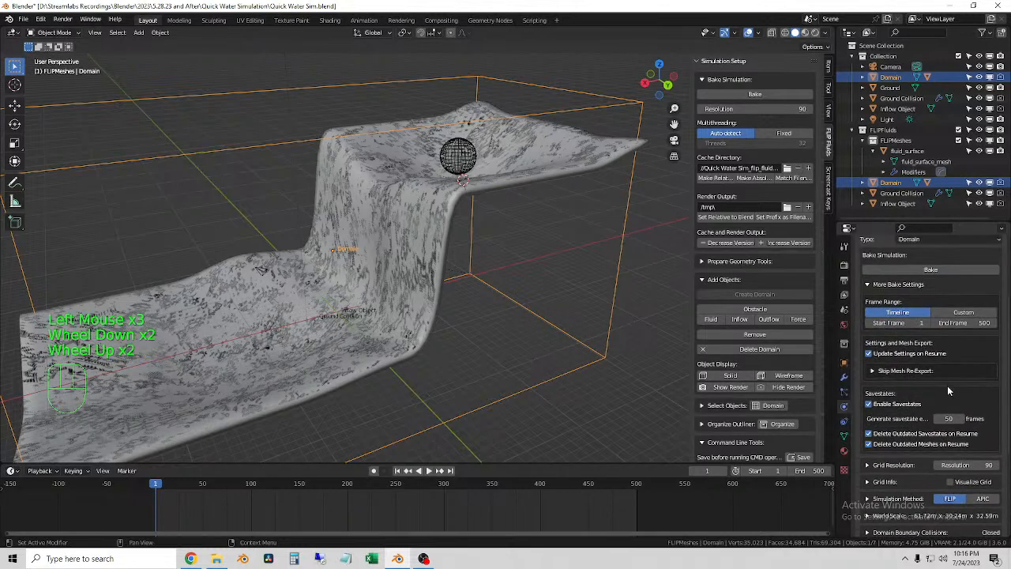
{"action": "scroll", "coordinate": [949, 388], "scroll_direction": "down", "scroll_amount": 2}
{"action": "left_click", "coordinate": [983, 360]}
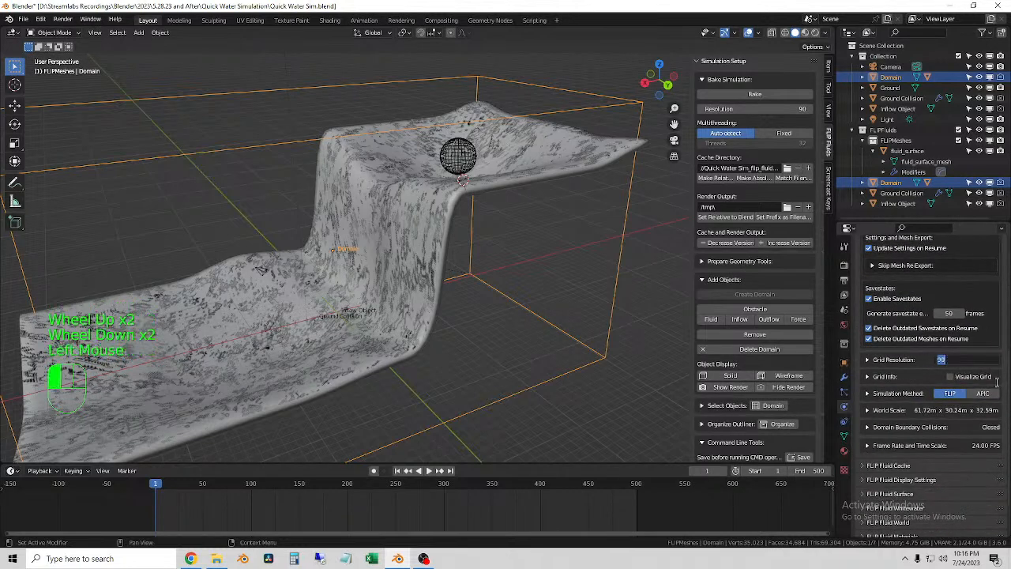
{"action": "type", "text": "200"}
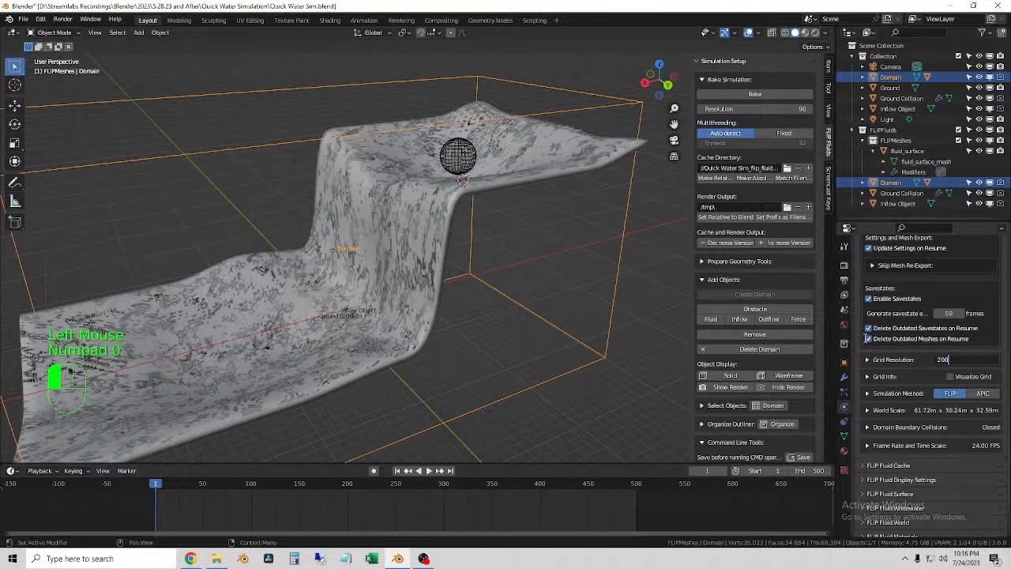
{"action": "left_click", "coordinate": [635, 297]}
Enable sheeting effects in the domain's FLIP Fluid World settings and expand their options.
{"action": "scroll", "coordinate": [909, 384], "scroll_direction": "down", "scroll_amount": 2}
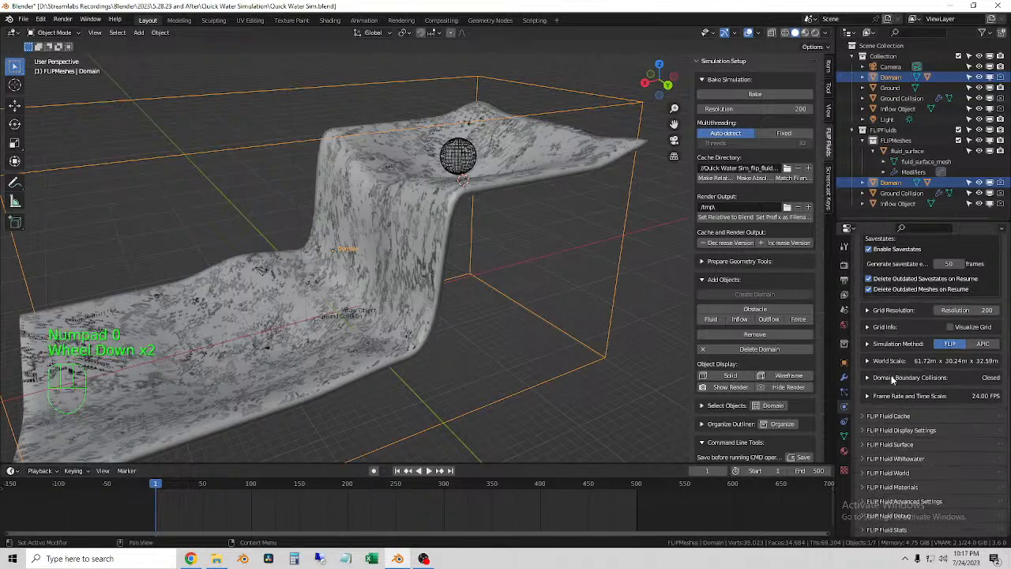
{"action": "left_click", "coordinate": [861, 473]}
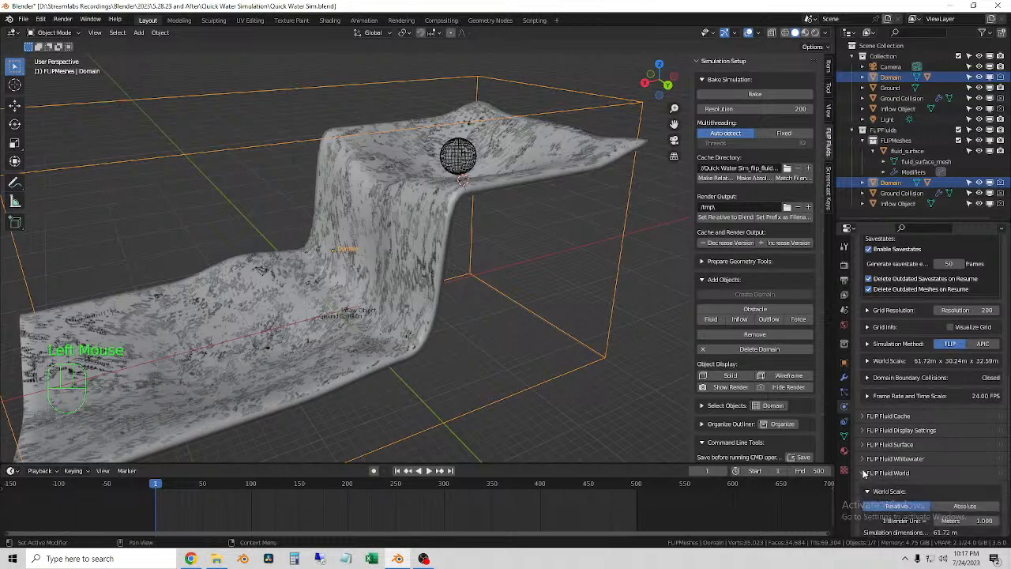
{"action": "scroll", "coordinate": [885, 474], "scroll_direction": "down", "scroll_amount": 3}
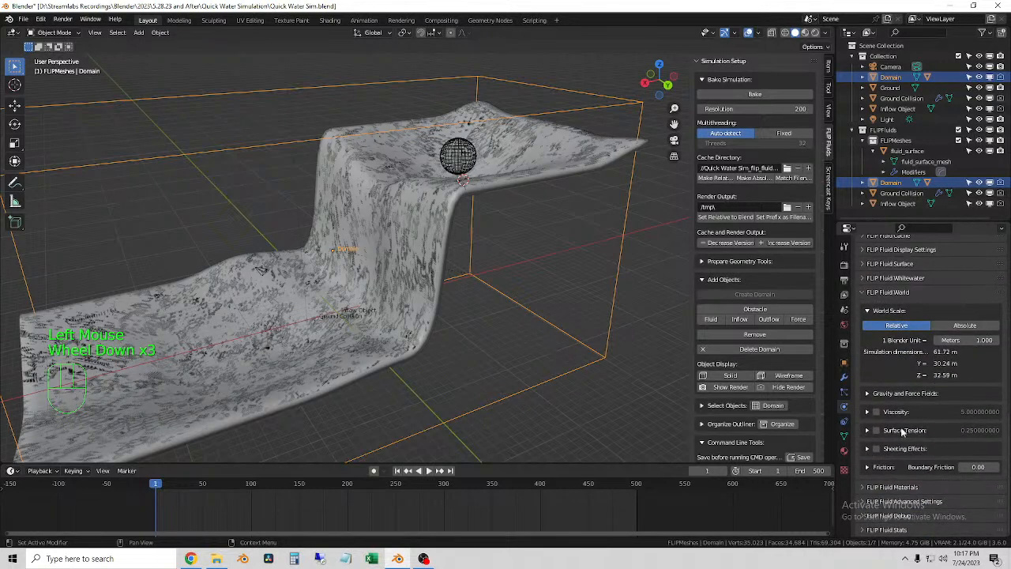
{"action": "left_click", "coordinate": [876, 451]}
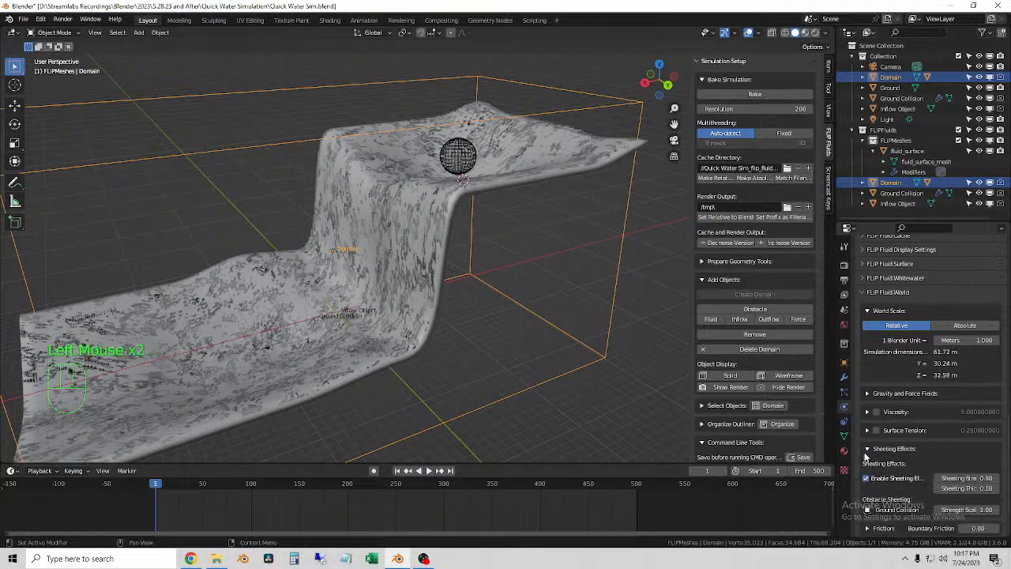
{"action": "scroll", "coordinate": [889, 461], "scroll_direction": "down", "scroll_amount": 2}
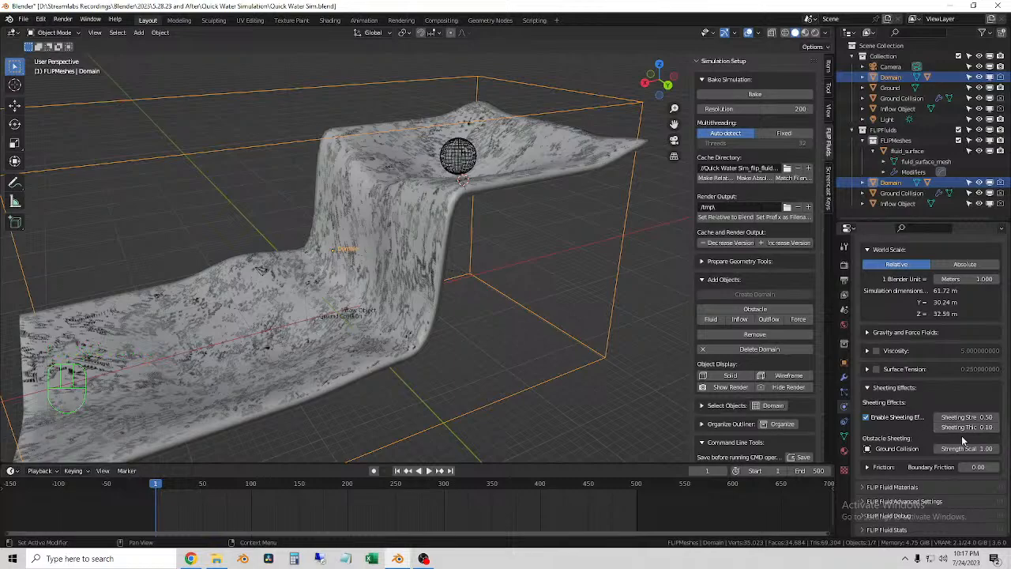
Start baking the fluid simulation again and collapse the sheeting effects options.
{"action": "mouse_move", "coordinate": [537, 328]}
{"action": "middle_mouse_down"}
{"action": "mouse_move", "coordinate": [551, 330]}
{"action": "mouse_move", "coordinate": [540, 330]}
{"action": "middle_mouse_up"}
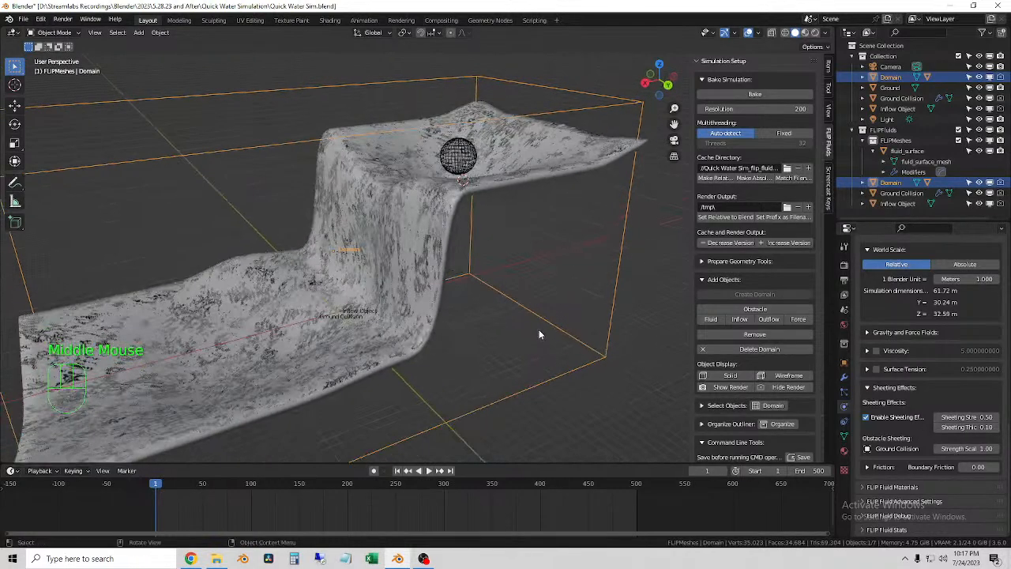
{"action": "middle_click_drag", "start_coordinate": [595, 265], "coordinate": [598, 275]}
{"action": "middle_click_drag", "start_coordinate": [622, 208], "coordinate": [626, 194]}
{"action": "left_click", "coordinate": [773, 94]}
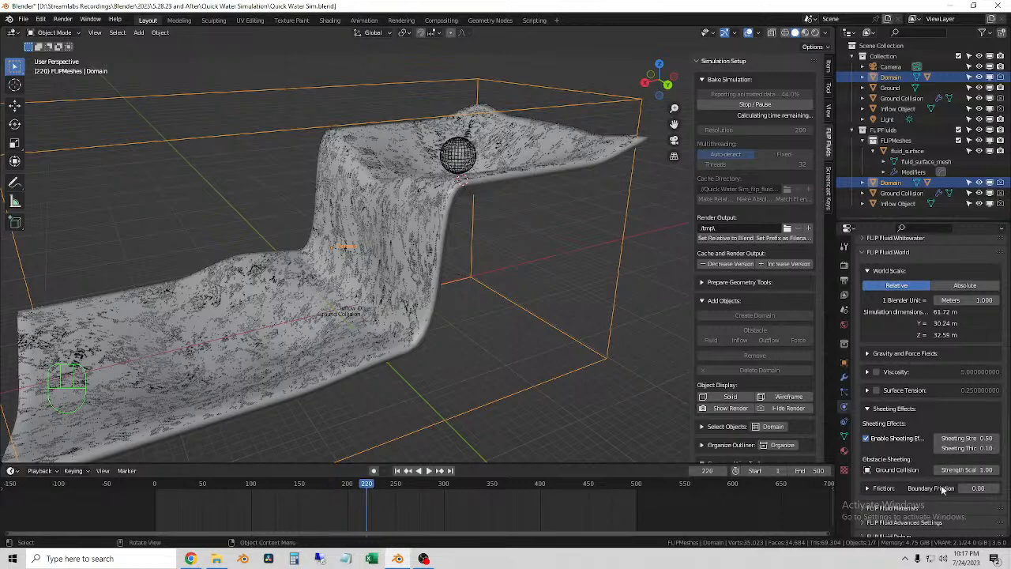
{"action": "left_click", "coordinate": [869, 409]}
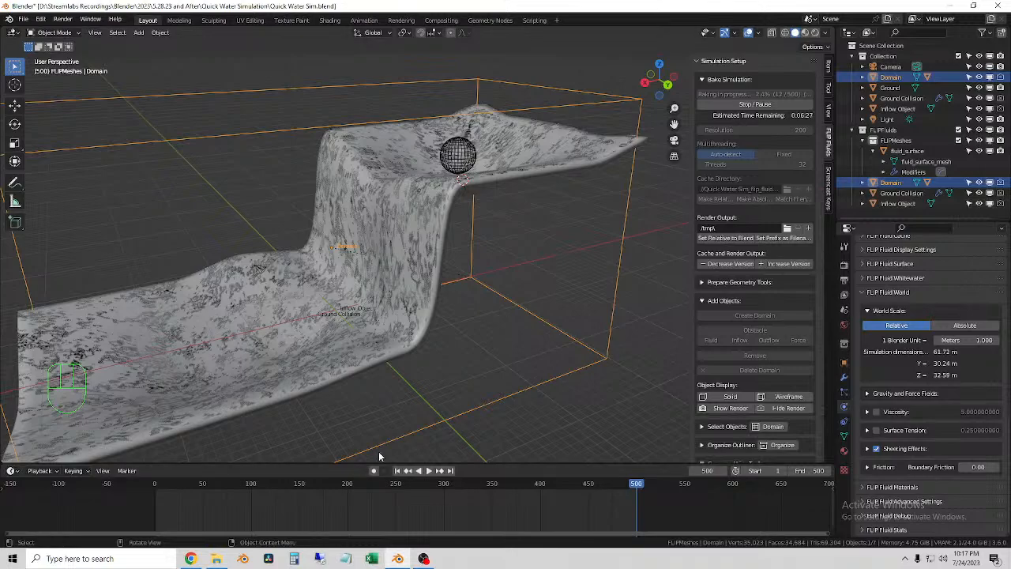
Rewind to the first frame and scrub to frame 25 to examine the newly baked water.
{"action": "left_click", "coordinate": [398, 470]}
{"action": "scroll", "coordinate": [522, 253], "scroll_direction": "up", "scroll_amount": 1}
{"action": "middle_click_drag", "start_coordinate": [517, 230], "coordinate": [453, 348]}
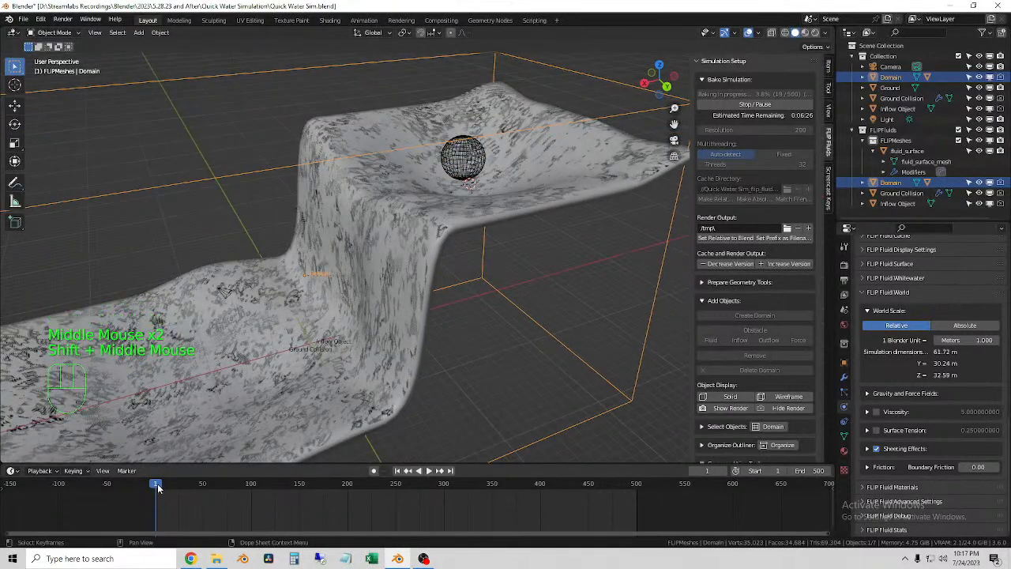
{"action": "left_click_drag", "start_coordinate": [157, 488], "coordinate": [179, 487]}
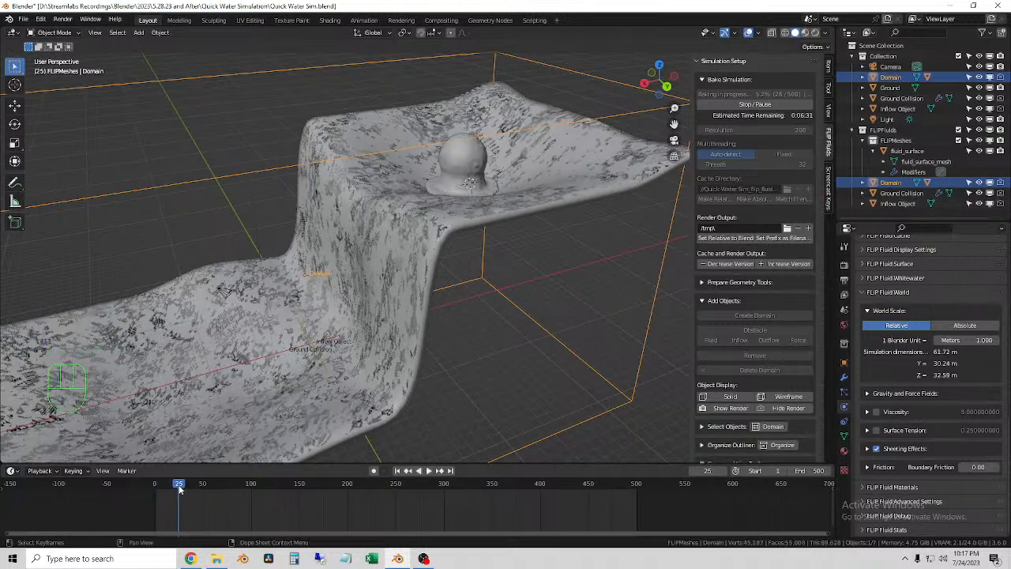
Switch the viewport to wireframe shading and inspect the fluid mesh around the inflow sphere.
{"action": "left_click", "coordinate": [785, 32]}
{"action": "scroll", "coordinate": [625, 140], "scroll_direction": "up", "scroll_amount": 4}
{"action": "mouse_move", "coordinate": [619, 138]}
{"action": "middle_mouse_down"}
{"action": "mouse_move", "coordinate": [561, 184]}
{"action": "mouse_move", "coordinate": [554, 208]}
{"action": "mouse_move", "coordinate": [594, 201]}
{"action": "middle_mouse_up"}
{"action": "scroll", "coordinate": [561, 184], "scroll_direction": "down", "scroll_amount": 4}
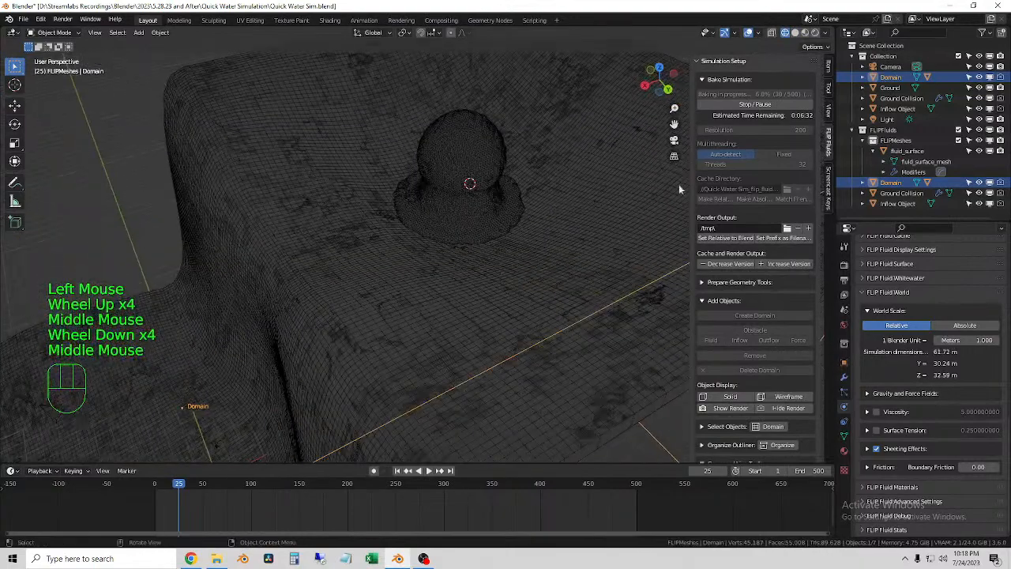
Hide the Ground object, select the fluid_surface mesh and move the timeline to frame 33.
{"action": "left_click", "coordinate": [980, 88]}
{"action": "middle_click_drag", "start_coordinate": [514, 285], "coordinate": [474, 307]}
{"action": "left_click", "coordinate": [442, 230]}
{"action": "scroll", "coordinate": [400, 223], "scroll_direction": "up", "scroll_amount": 2}
{"action": "scroll", "coordinate": [439, 207], "scroll_direction": "down", "scroll_amount": 4}
{"action": "scroll", "coordinate": [493, 283], "scroll_direction": "down", "scroll_amount": 2}
{"action": "scroll", "coordinate": [462, 284], "scroll_direction": "up", "scroll_amount": 1}
{"action": "left_click_drag", "start_coordinate": [181, 486], "coordinate": [187, 487]}
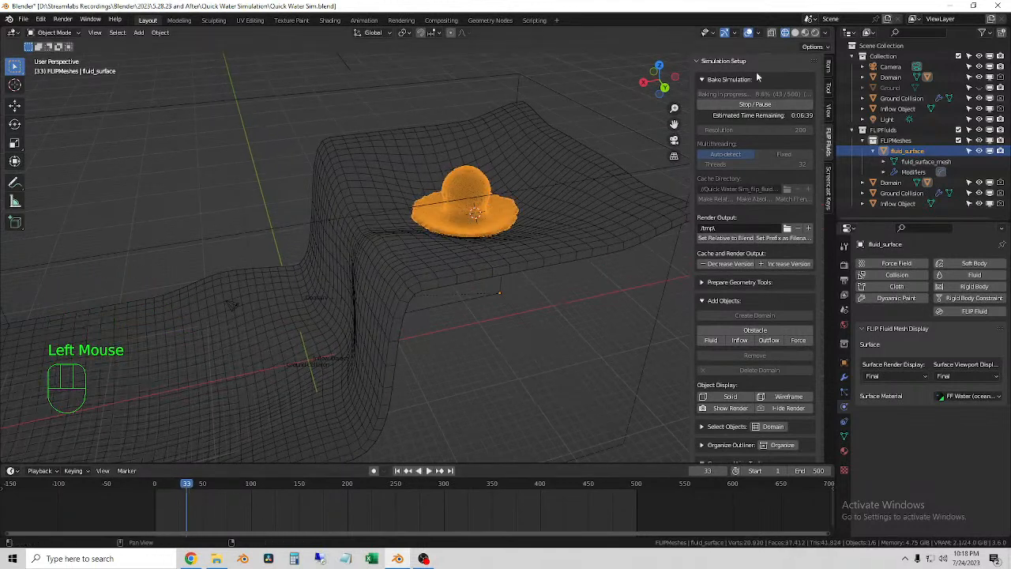
Return the viewport to solid shading and scrub to frame 52 to examine the spreading water.
{"action": "left_click", "coordinate": [795, 32]}
{"action": "middle_click_drag", "start_coordinate": [594, 231], "coordinate": [466, 300]}
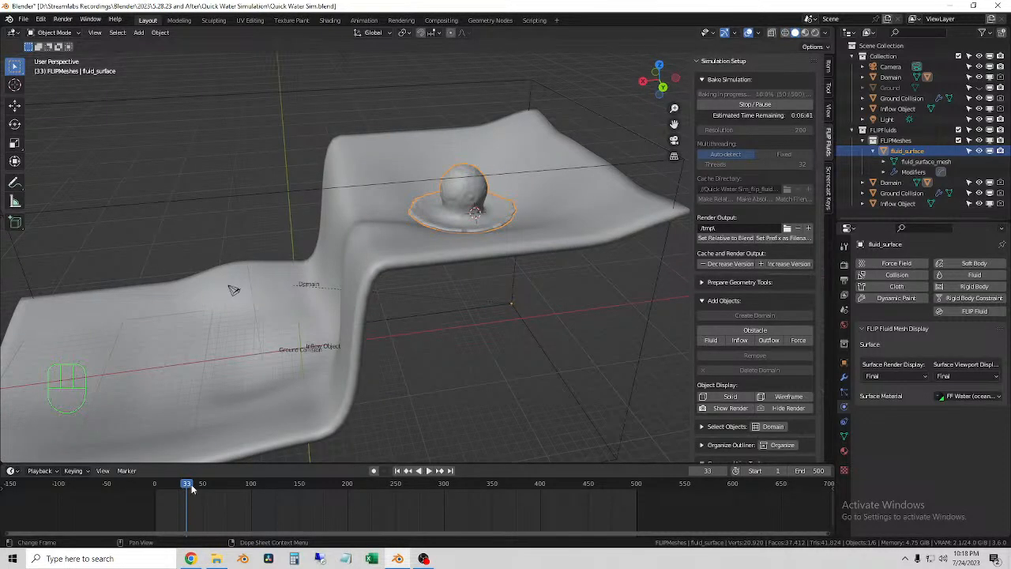
{"action": "left_click_drag", "start_coordinate": [191, 487], "coordinate": [206, 487]}
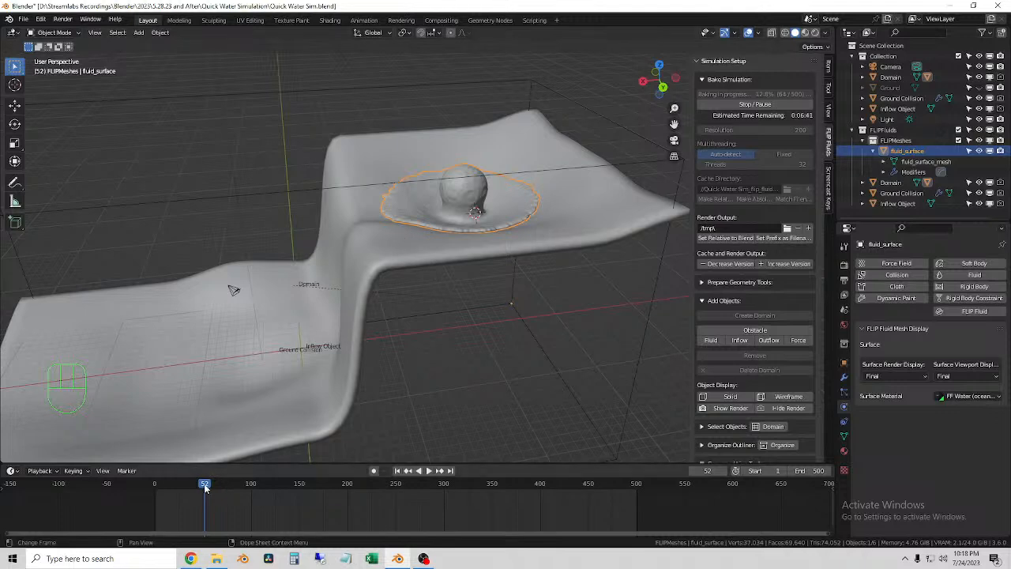
Scrub the timeline to frame 73 and inspect the spreading fluid mesh up close in wireframe shading.
{"action": "left_click_drag", "start_coordinate": [205, 487], "coordinate": [203, 487]}
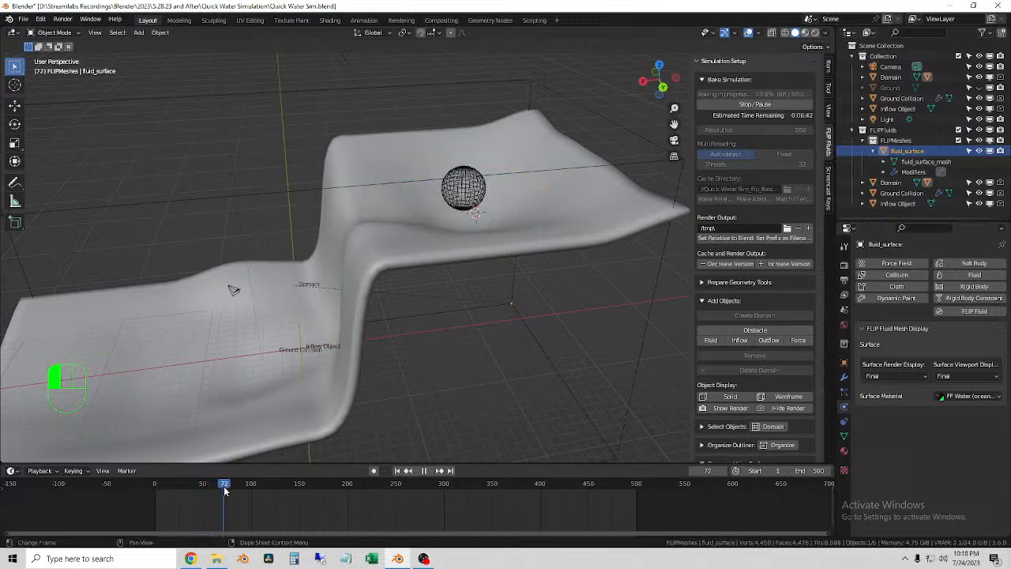
{"action": "left_click_drag", "start_coordinate": [206, 488], "coordinate": [226, 493]}
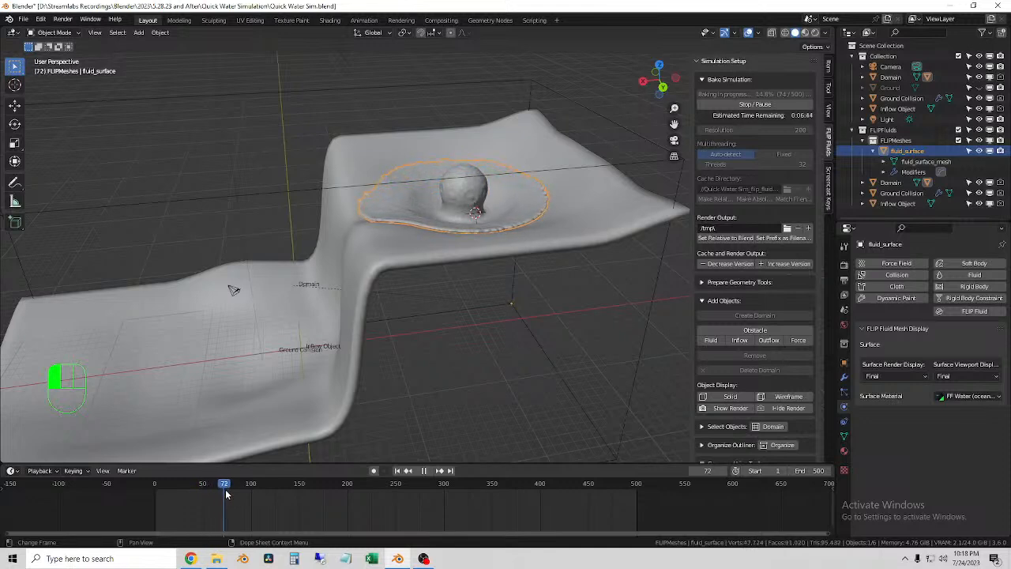
{"action": "scroll", "coordinate": [419, 205], "scroll_direction": "up", "scroll_amount": 3}
{"action": "middle_click_drag", "start_coordinate": [419, 206], "coordinate": [463, 221]}
{"action": "scroll", "coordinate": [440, 221], "scroll_direction": "down", "scroll_amount": 2}
{"action": "left_click", "coordinate": [784, 32]}
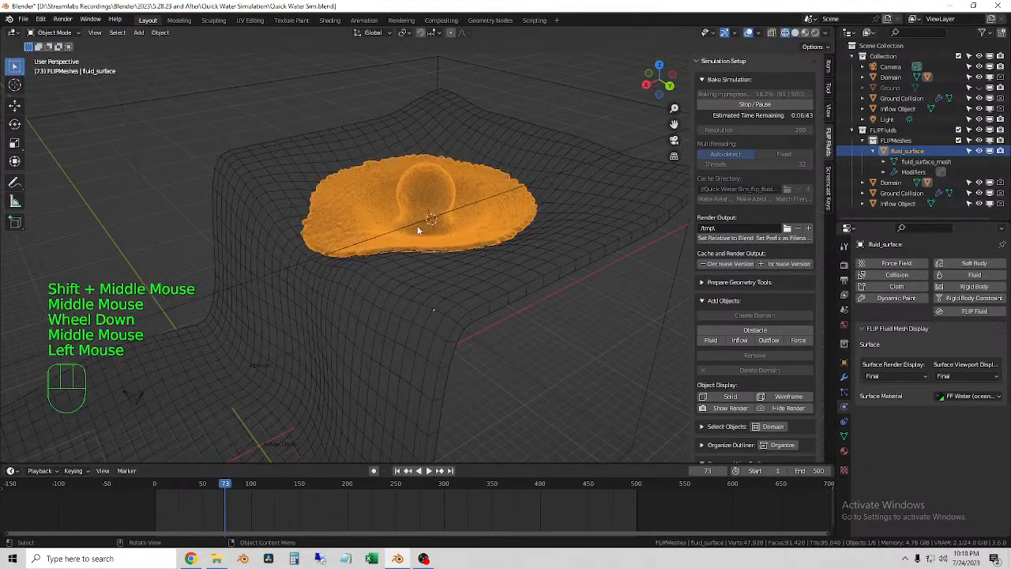
{"action": "scroll", "coordinate": [353, 219], "scroll_direction": "up", "scroll_amount": 5}
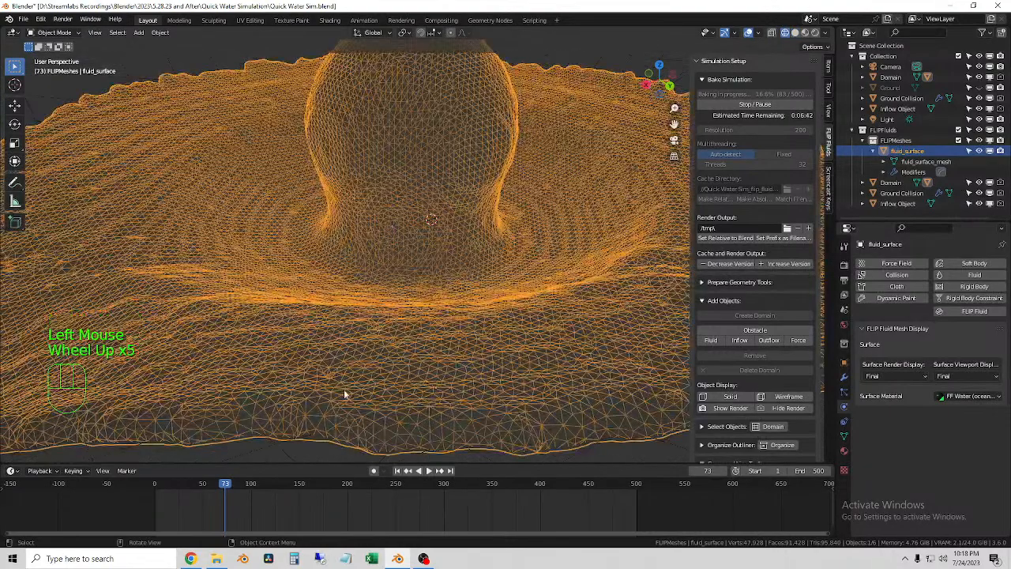
{"action": "scroll", "coordinate": [404, 235], "scroll_direction": "down", "scroll_amount": 2}
{"action": "middle_click_drag", "start_coordinate": [458, 222], "coordinate": [475, 225]}
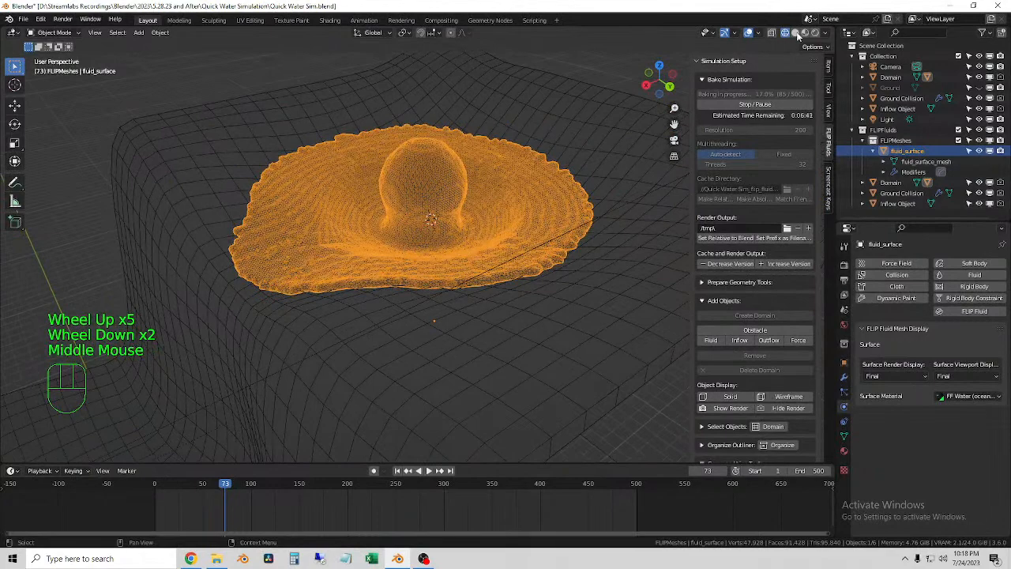
Return the viewport to solid shading and deselect the fluid surface to examine the water's outer rim.
{"action": "left_click", "coordinate": [795, 33]}
{"action": "middle_click_drag", "start_coordinate": [492, 285], "coordinate": [459, 274]}
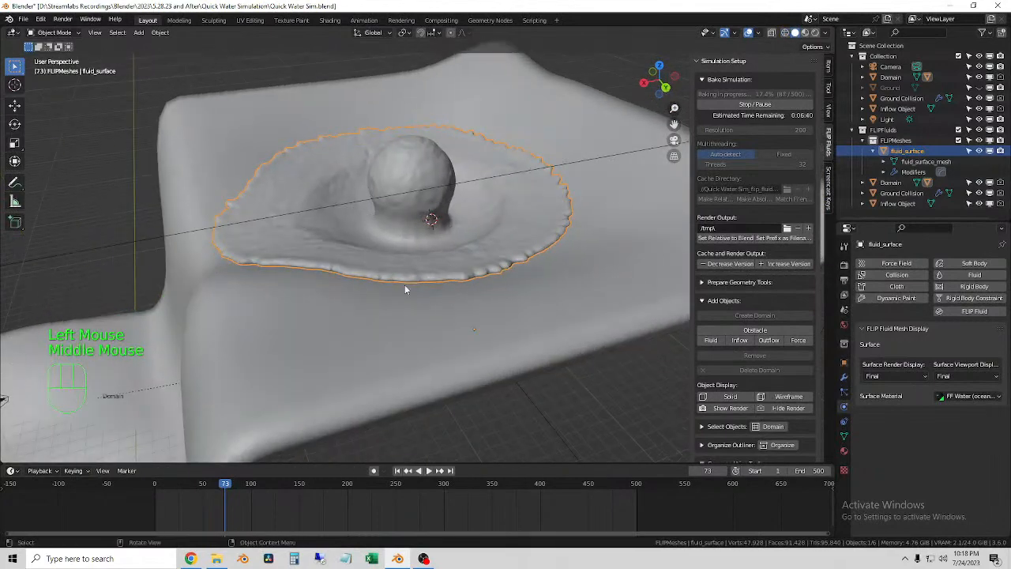
{"action": "scroll", "coordinate": [406, 289], "scroll_direction": "down", "scroll_amount": 1}
{"action": "left_click", "coordinate": [561, 339]}
{"action": "scroll", "coordinate": [434, 336], "scroll_direction": "up", "scroll_amount": 1}
{"action": "middle_click_drag", "start_coordinate": [433, 336], "coordinate": [443, 323]}
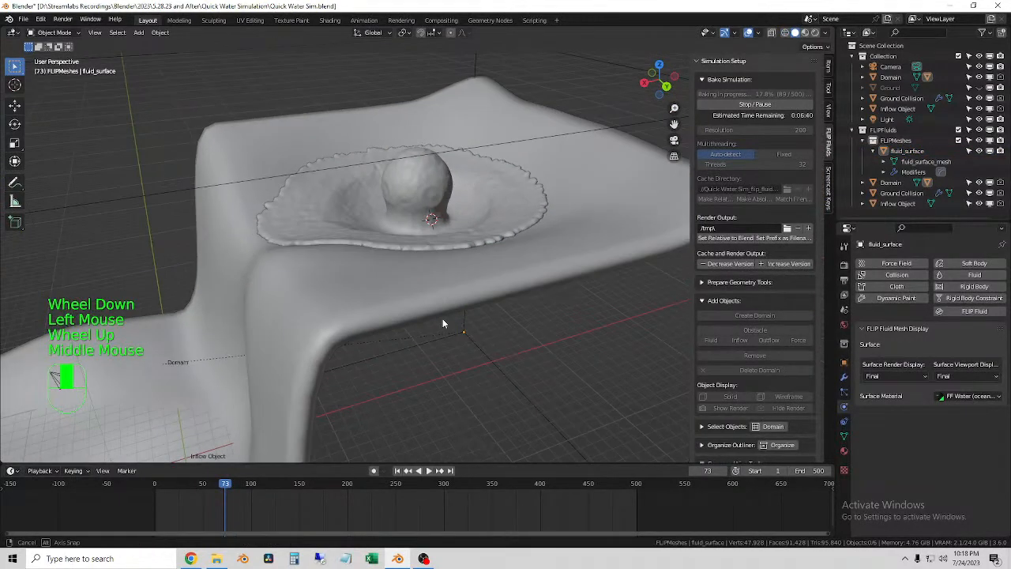
Play back the baked frames of the simulation and return to the first frame with the whole cliff in view.
{"action": "left_click_drag", "start_coordinate": [222, 484], "coordinate": [178, 484]}
{"action": "key", "text": "space"}
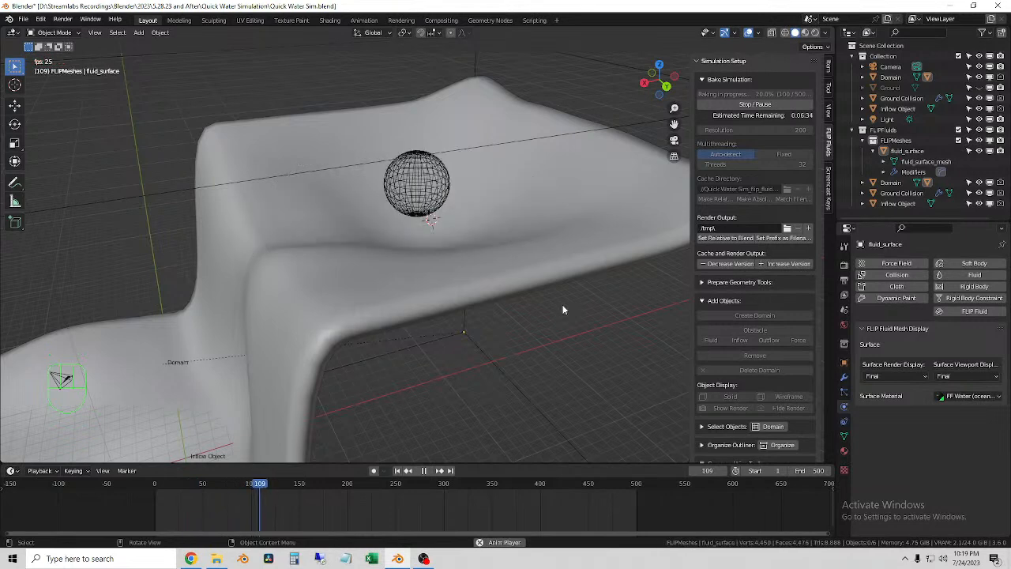
{"action": "key", "text": "space"}
{"action": "left_click", "coordinate": [397, 471]}
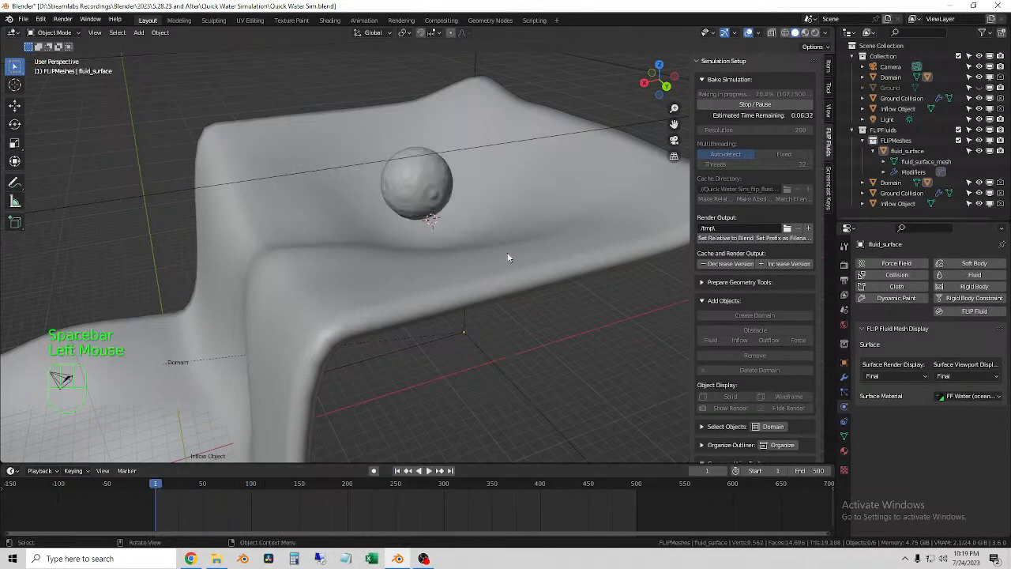
{"action": "scroll", "coordinate": [499, 283], "scroll_direction": "down", "scroll_amount": 3}
{"action": "middle_click_drag", "start_coordinate": [451, 295], "coordinate": [472, 306], "text": "shift"}
{"action": "left_click", "coordinate": [607, 314]}
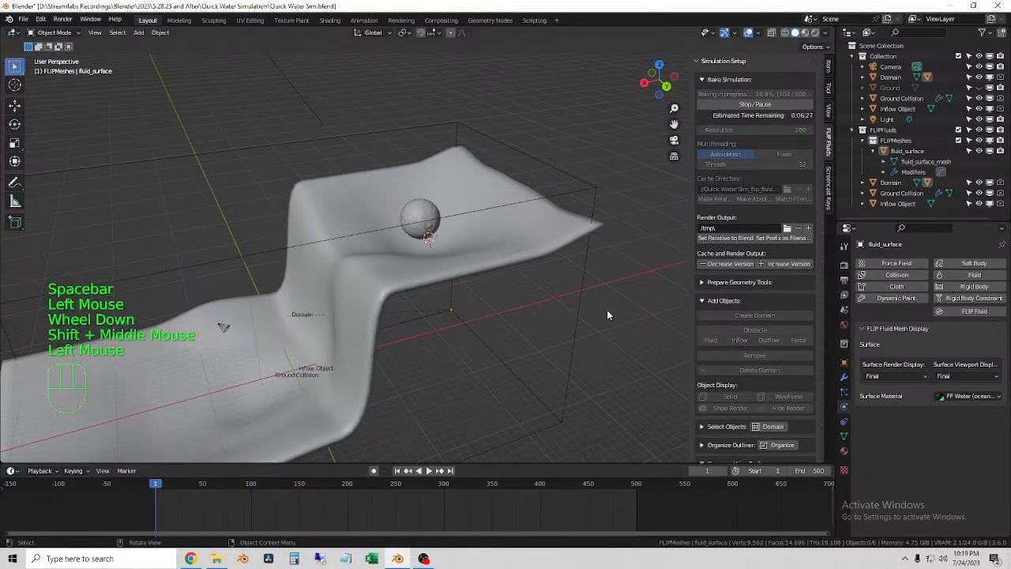
Open Task Manager, examine the CPU performance graphs while the simulation bakes, and close it again.
{"action": "left_click", "coordinate": [13, 558]}
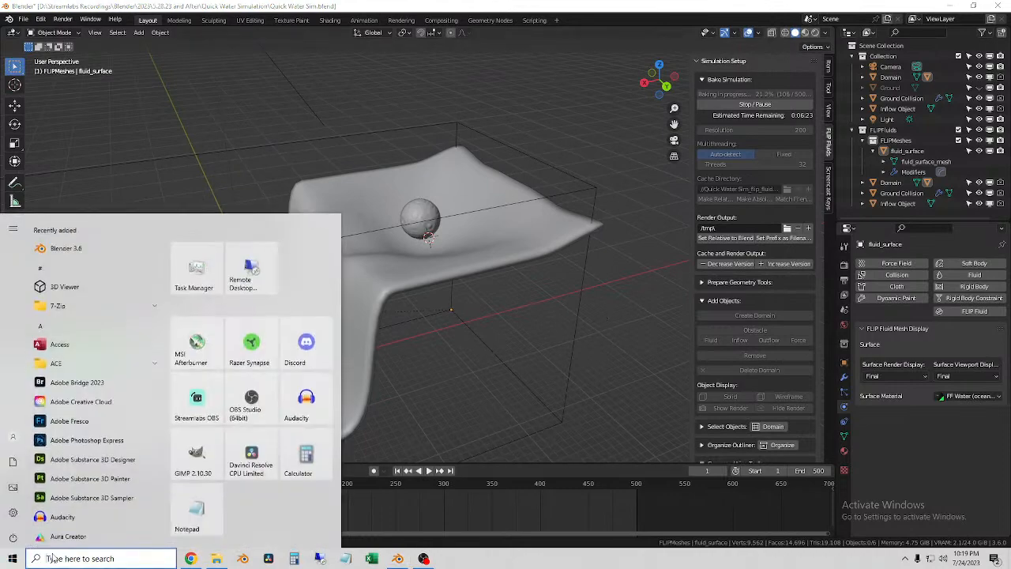
{"action": "left_click", "coordinate": [196, 267]}
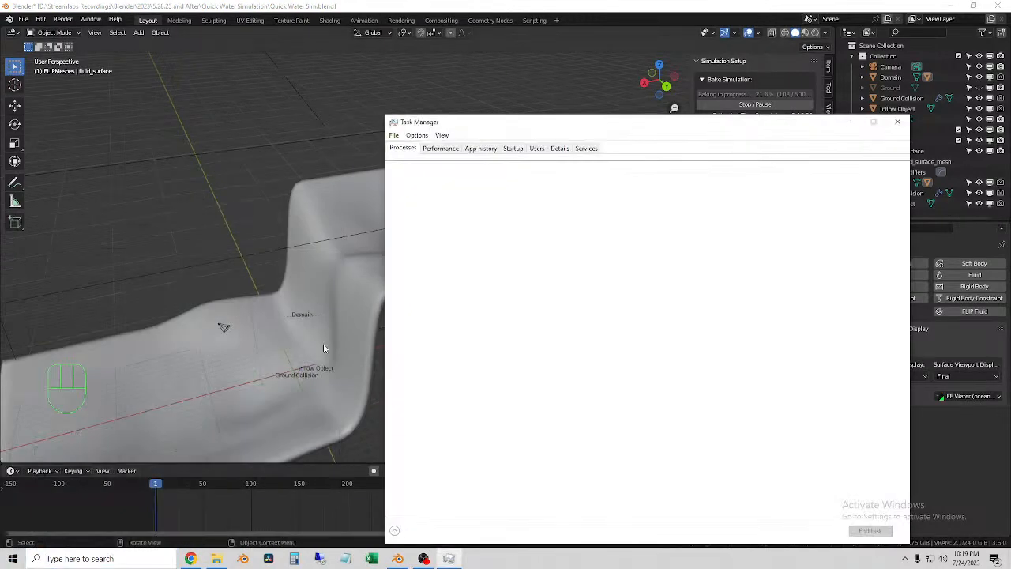
{"action": "left_click", "coordinate": [418, 136]}
{"action": "left_click", "coordinate": [441, 149]}
{"action": "left_click", "coordinate": [444, 151]}
{"action": "left_click", "coordinate": [459, 172]}
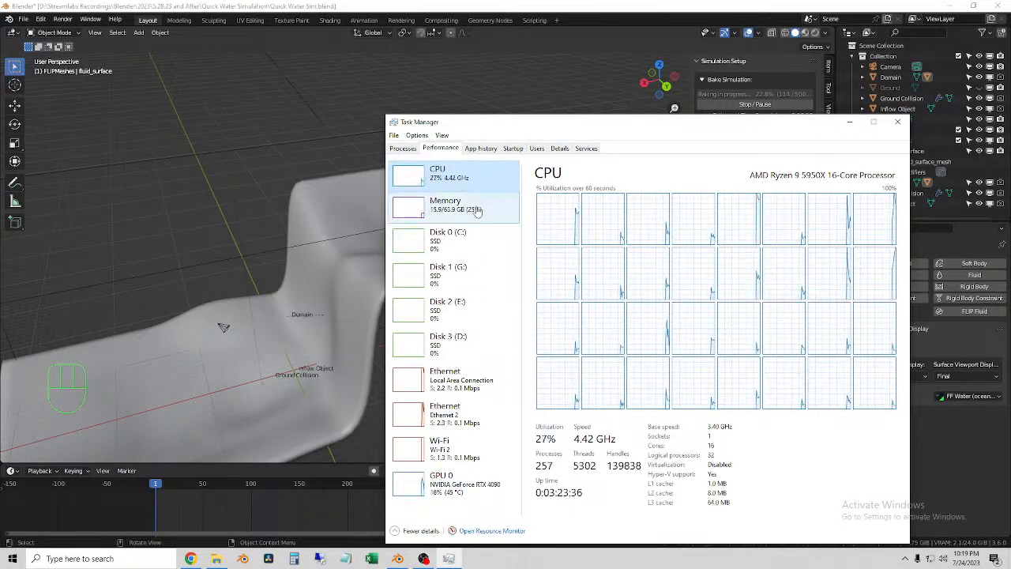
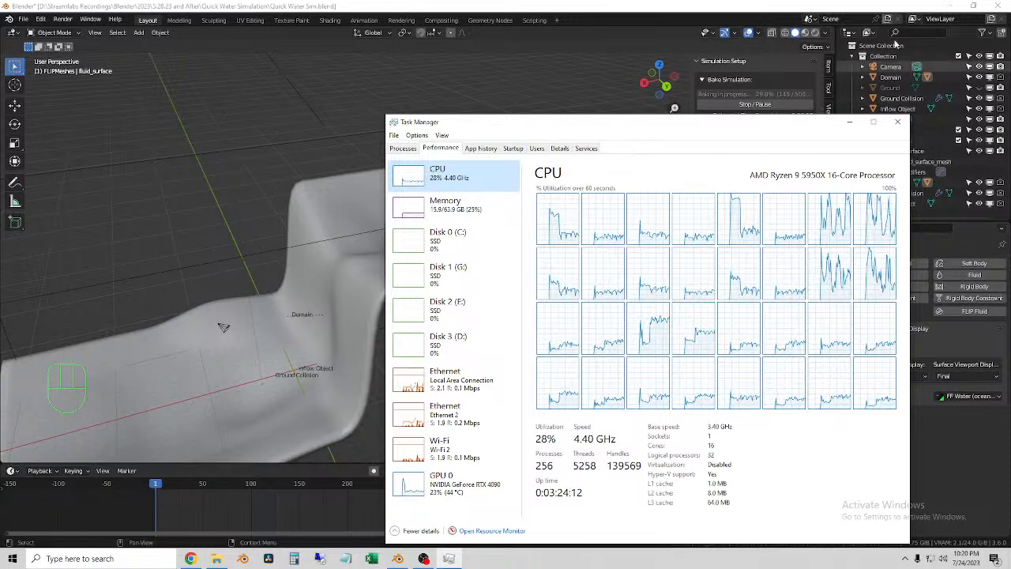
{"action": "left_click", "coordinate": [898, 123]}
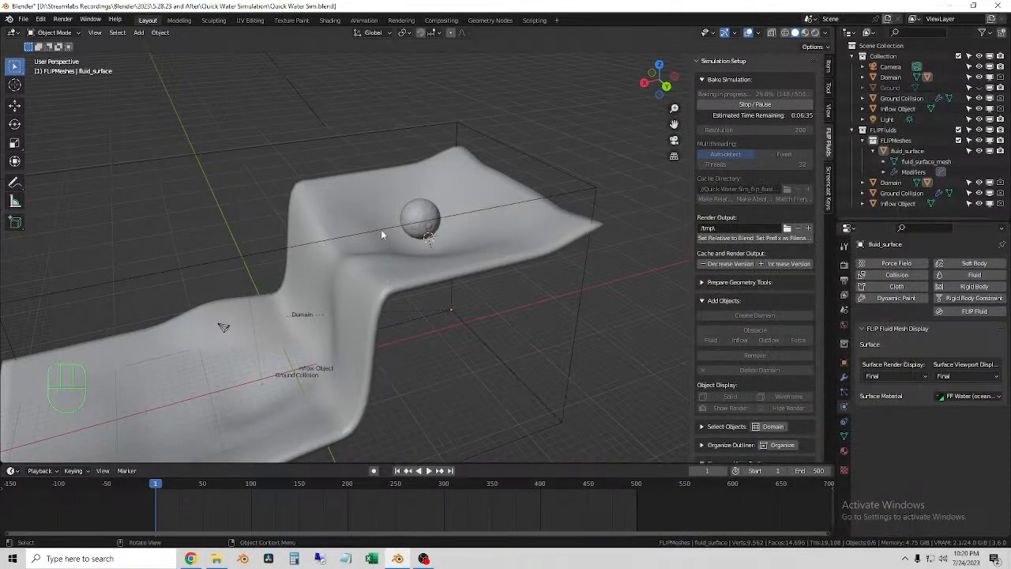
Switch the viewport to rendered shading and unhide the Ground object.
{"action": "left_click", "coordinate": [586, 135]}
{"action": "scroll", "coordinate": [537, 221], "scroll_direction": "up", "scroll_amount": 2}
{"action": "mouse_move", "coordinate": [463, 241]}
{"action": "middle_mouse_down"}
{"action": "mouse_move", "coordinate": [427, 229]}
{"action": "mouse_move", "coordinate": [447, 239]}
{"action": "middle_mouse_up"}
{"action": "middle_click_drag", "start_coordinate": [599, 340], "coordinate": [693, 346], "text": "shift"}
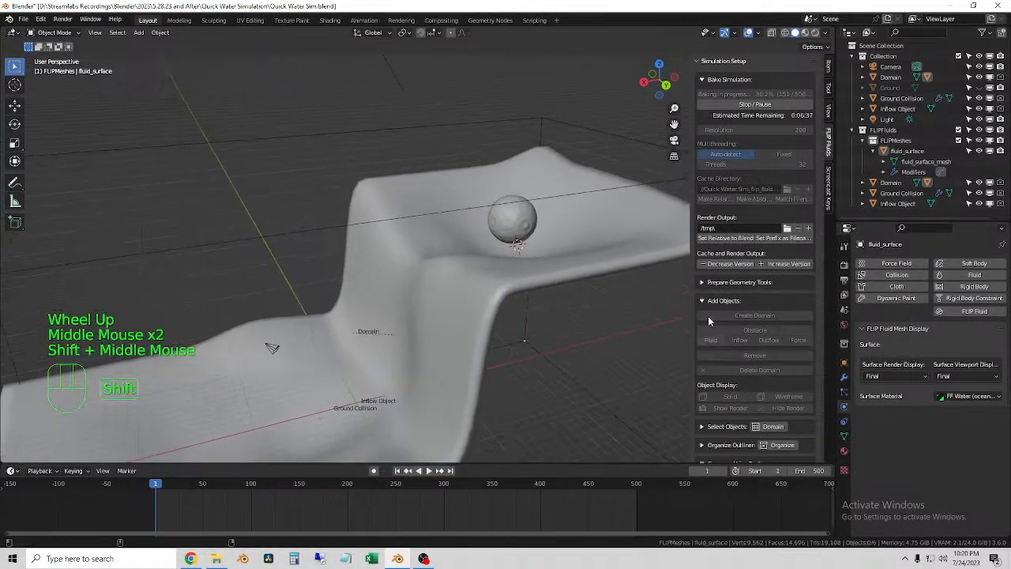
{"action": "left_click", "coordinate": [814, 32]}
{"action": "mouse_move", "coordinate": [535, 278]}
{"action": "middle_mouse_down"}
{"action": "mouse_move", "coordinate": [413, 271]}
{"action": "mouse_move", "coordinate": [531, 264]}
{"action": "middle_mouse_up"}
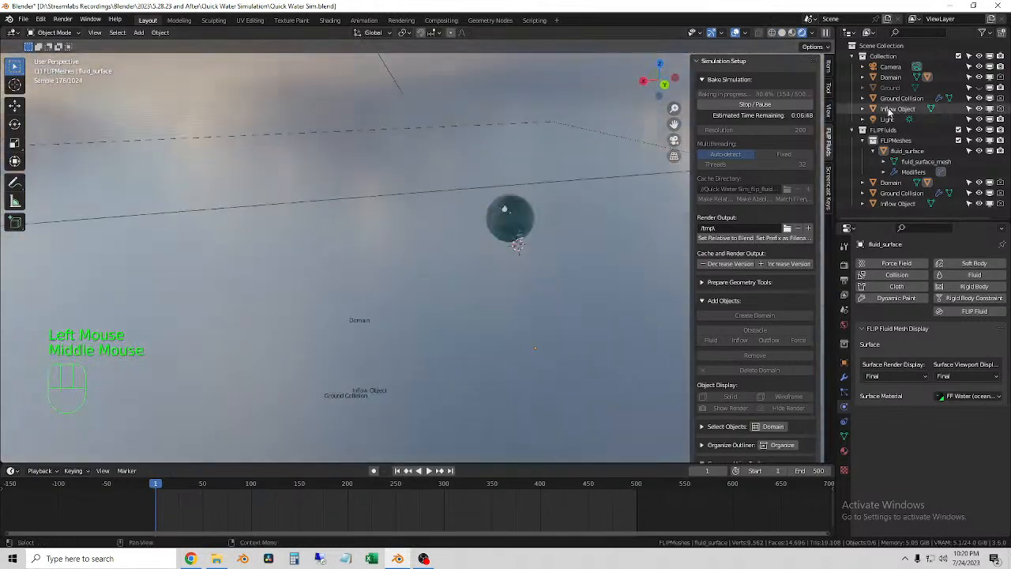
{"action": "left_click", "coordinate": [978, 87]}
{"action": "middle_click_drag", "start_coordinate": [494, 309], "coordinate": [514, 322]}
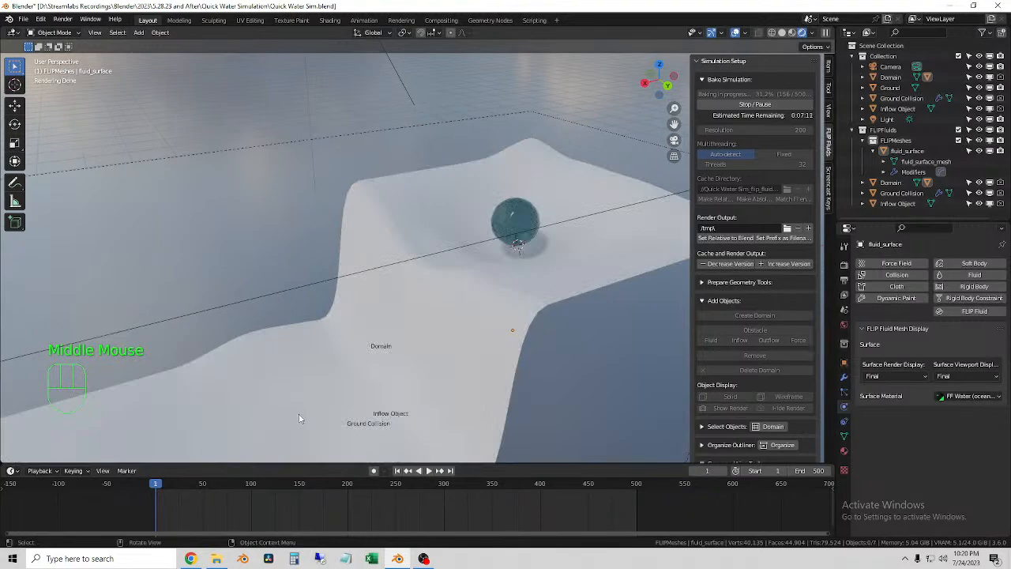
Jump to frame 150 and examine the rendered water flowing over the cliff.
{"action": "left_click", "coordinate": [300, 489]}
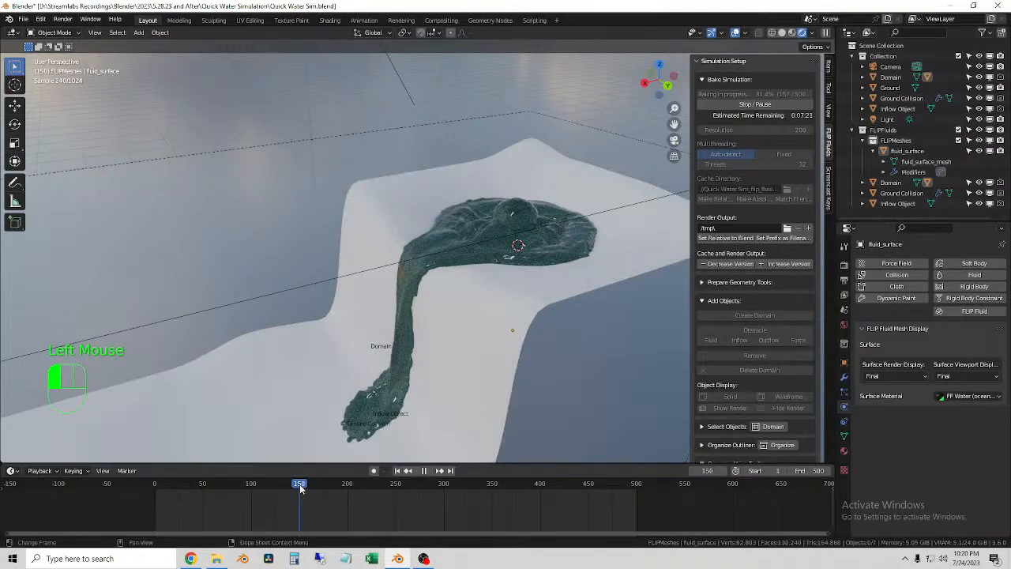
{"action": "middle_click_drag", "start_coordinate": [407, 255], "coordinate": [526, 331]}
{"action": "middle_click_drag", "start_coordinate": [501, 372], "coordinate": [443, 269], "text": "shift"}
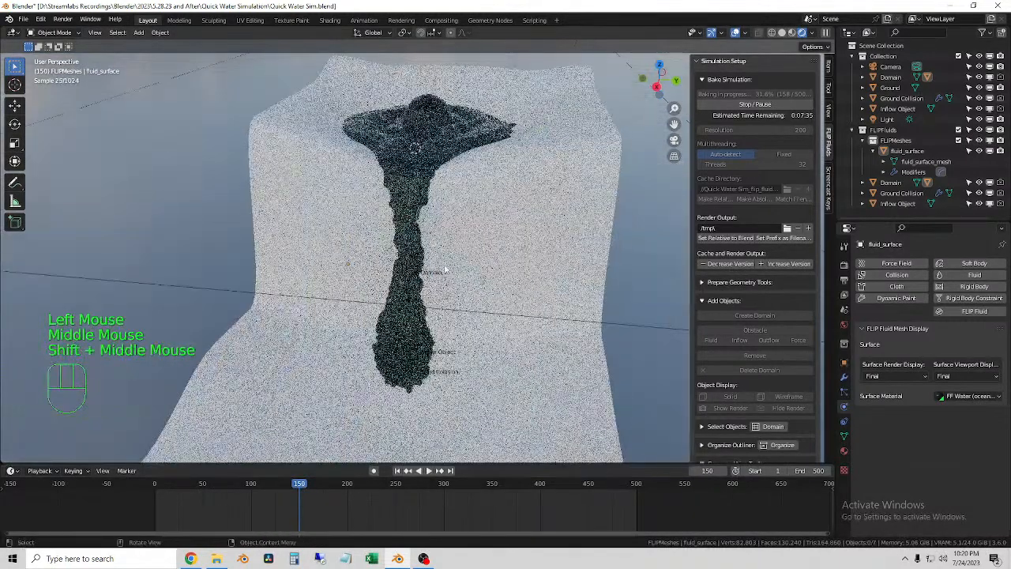
{"action": "middle_click_drag", "start_coordinate": [471, 340], "coordinate": [353, 257]}
{"action": "middle_click_drag", "start_coordinate": [293, 222], "coordinate": [505, 230], "text": "shift"}
{"action": "scroll", "coordinate": [345, 267], "scroll_direction": "up", "scroll_amount": 2}
Reposition the 3D cursor, select the fluid_surface mesh and inspect the waterfall closely in material preview shading.
{"action": "left_click", "coordinate": [359, 305]}
{"action": "right_click", "coordinate": [497, 197], "text": "shift"}
{"action": "scroll", "coordinate": [497, 197], "scroll_direction": "up", "scroll_amount": 3}
{"action": "middle_click_drag", "start_coordinate": [452, 199], "coordinate": [589, 201]}
{"action": "scroll", "coordinate": [613, 195], "scroll_direction": "down", "scroll_amount": 1}
{"action": "left_click", "coordinate": [459, 188]}
{"action": "scroll", "coordinate": [460, 186], "scroll_direction": "down", "scroll_amount": 2}
{"action": "middle_click_drag", "start_coordinate": [461, 190], "coordinate": [448, 114]}
{"action": "middle_click_drag", "start_coordinate": [460, 275], "coordinate": [403, 294]}
{"action": "middle_click_drag", "start_coordinate": [394, 246], "coordinate": [378, 262]}
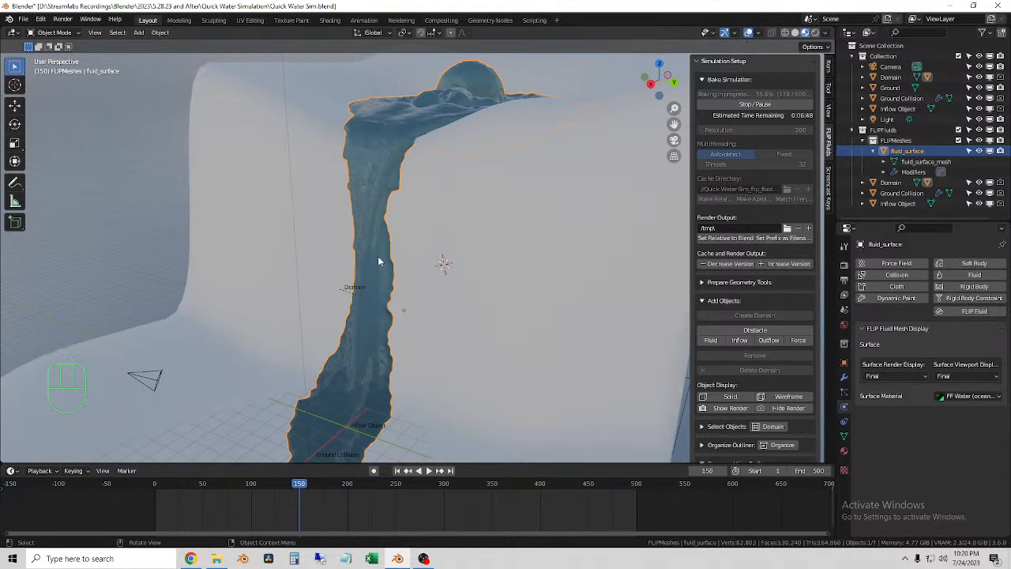
Examine the falling stream from several angles, from the upper pool down to the lower ground.
{"action": "middle_click_drag", "start_coordinate": [379, 261], "coordinate": [399, 203]}
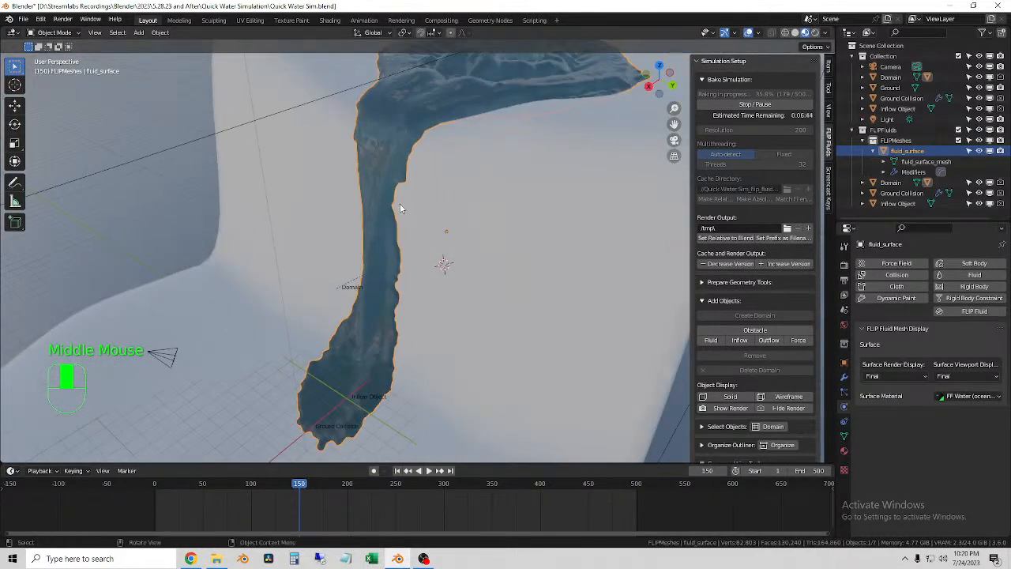
{"action": "scroll", "coordinate": [455, 151], "scroll_direction": "down", "scroll_amount": 1}
{"action": "middle_click_drag", "start_coordinate": [455, 151], "coordinate": [569, 187], "text": "shift"}
{"action": "left_click", "coordinate": [569, 186]}
{"action": "middle_click_drag", "start_coordinate": [448, 220], "coordinate": [480, 153]}
{"action": "middle_click_drag", "start_coordinate": [371, 281], "coordinate": [546, 332]}
{"action": "left_click", "coordinate": [346, 180]}
{"action": "middle_click_drag", "start_coordinate": [346, 180], "coordinate": [331, 304]}
{"action": "scroll", "coordinate": [336, 190], "scroll_direction": "down", "scroll_amount": 2}
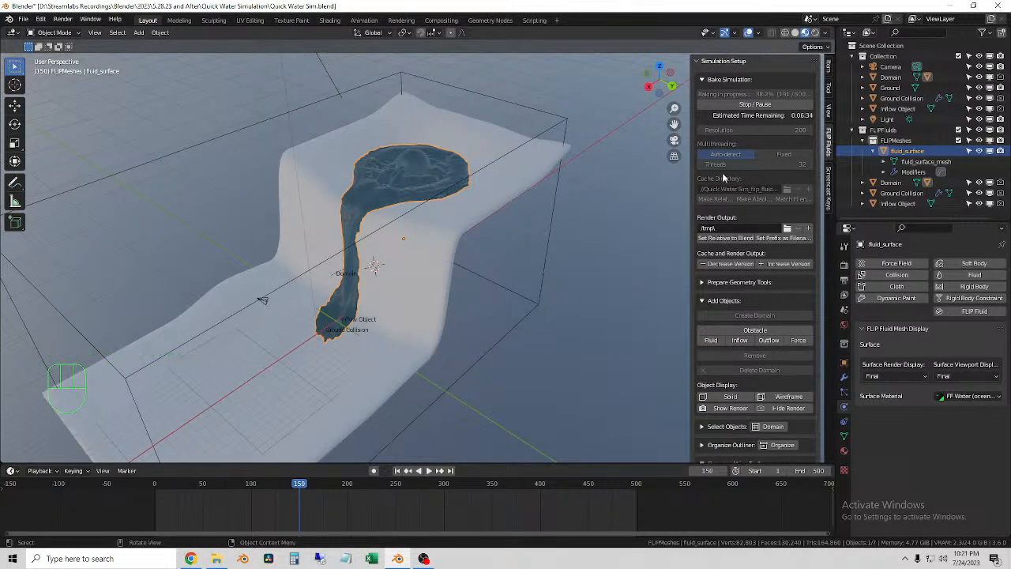
Stop and reset the running bake at the first frame and set the simulation resolution to 250.
{"action": "left_click", "coordinate": [771, 104]}
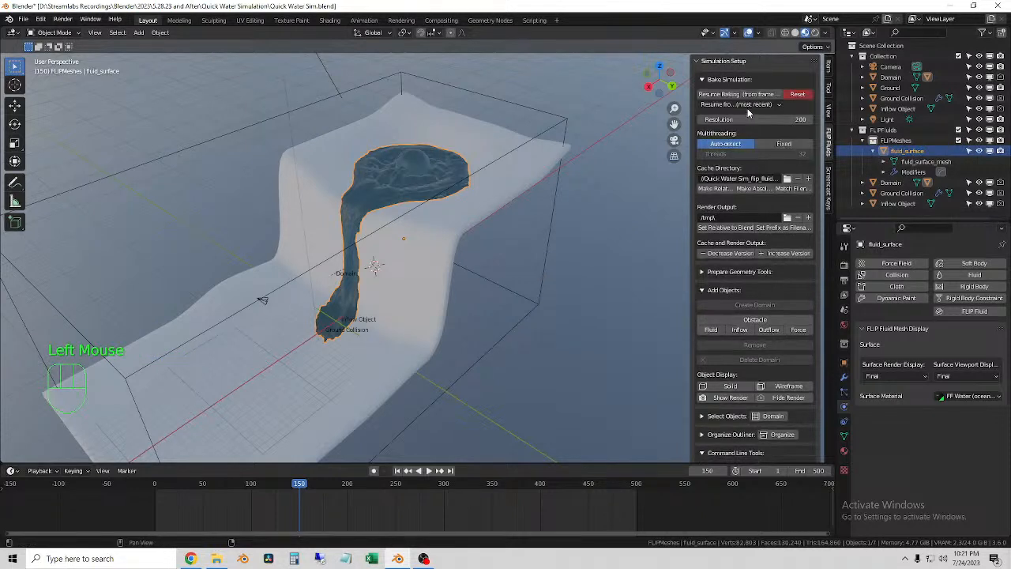
{"action": "left_click", "coordinate": [798, 95]}
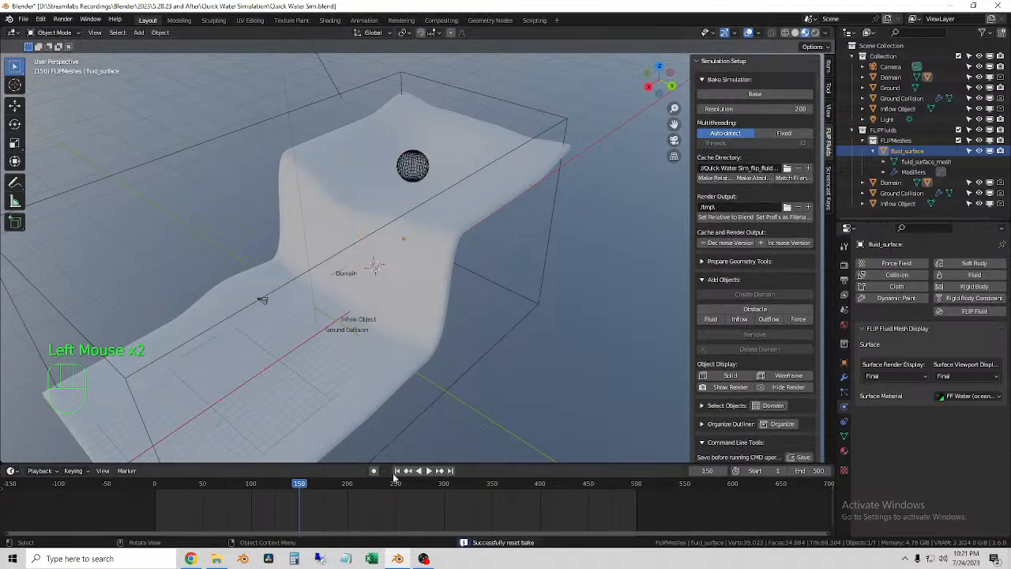
{"action": "left_click", "coordinate": [397, 470]}
{"action": "left_click", "coordinate": [783, 109]}
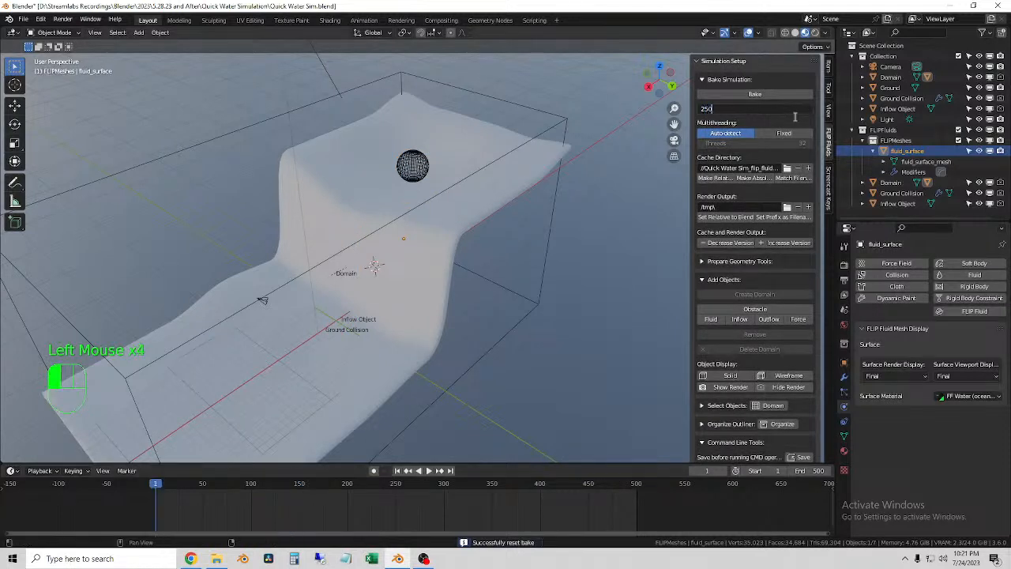
{"action": "key", "text": "Return"}
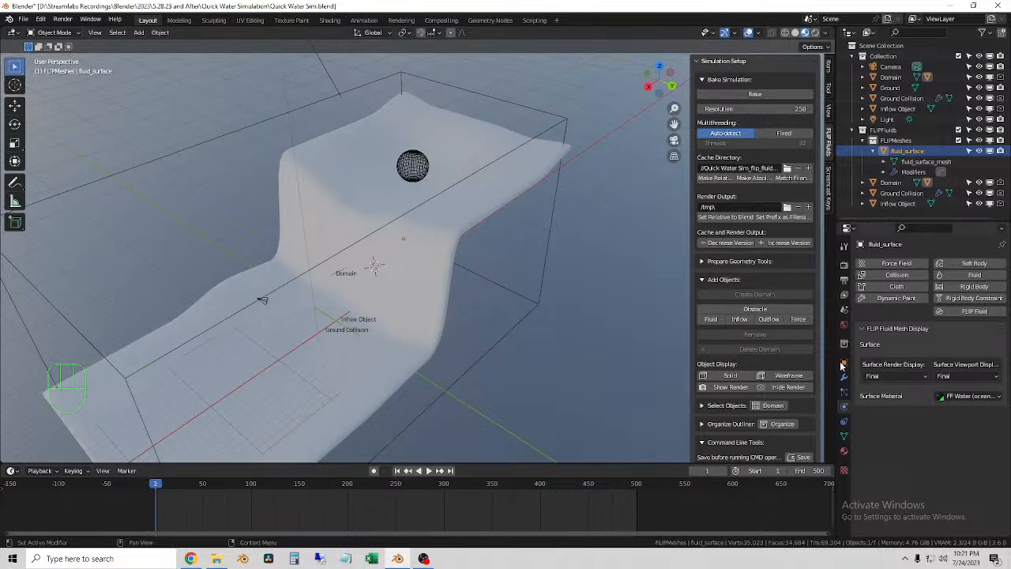
Select the Domain and enable its whitewater simulation.
{"action": "left_click", "coordinate": [558, 129]}
{"action": "scroll", "coordinate": [937, 410], "scroll_direction": "down", "scroll_amount": 3}
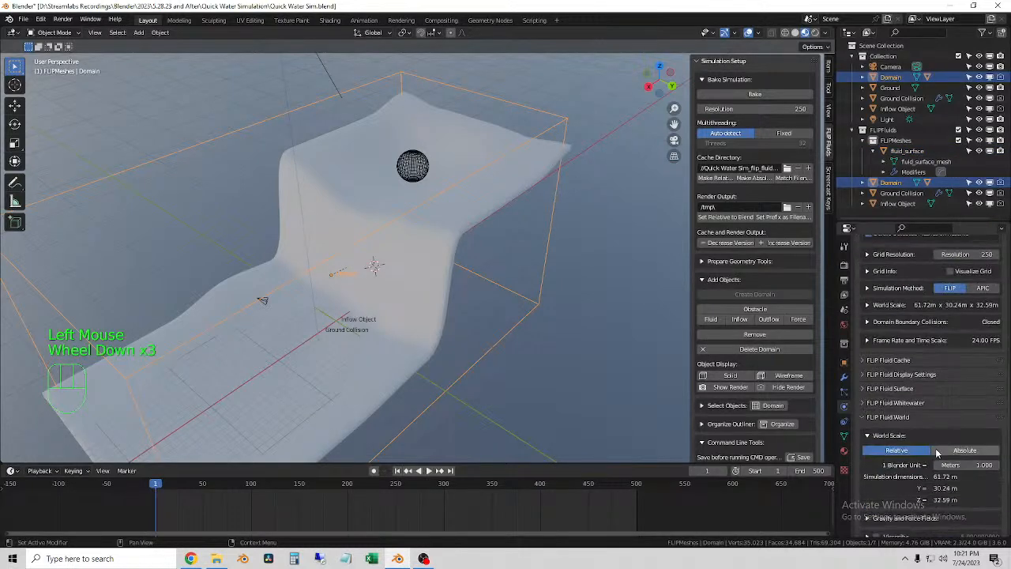
{"action": "left_click", "coordinate": [870, 403]}
{"action": "scroll", "coordinate": [917, 379], "scroll_direction": "down", "scroll_amount": 2}
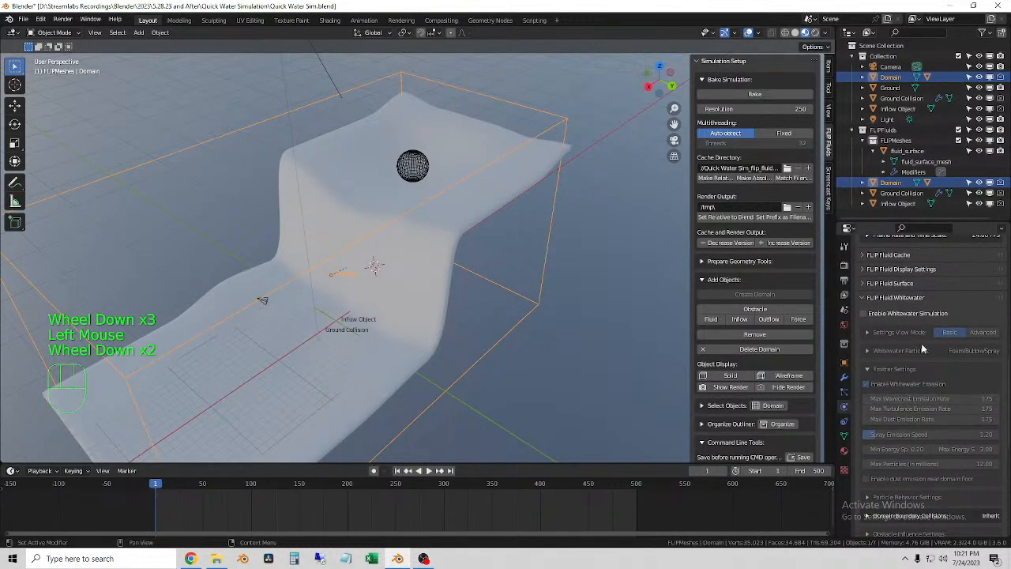
{"action": "left_click", "coordinate": [865, 314]}
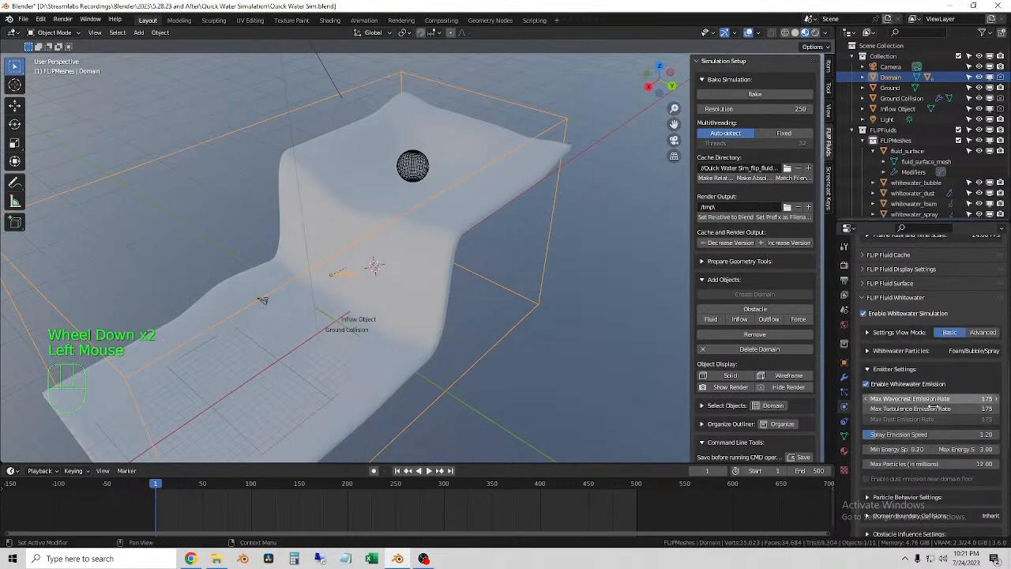
Review the Domain's whitewater options, including emitter, particle behavior, boundary collision and obstacle influence settings, and expand the whitewater particle types.
{"action": "scroll", "coordinate": [970, 424], "scroll_direction": "down", "scroll_amount": 4}
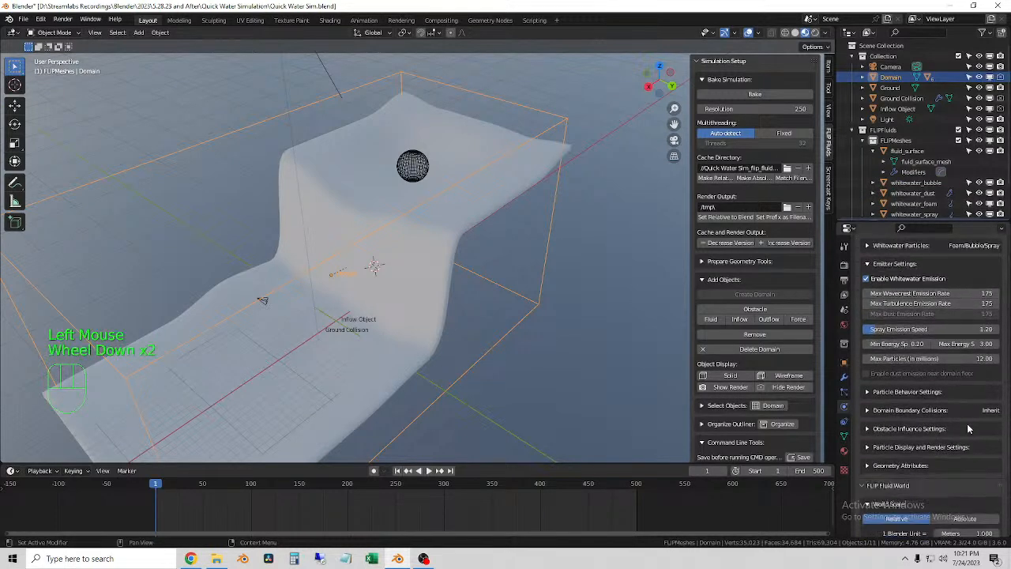
{"action": "scroll", "coordinate": [962, 425], "scroll_direction": "down", "scroll_amount": 3}
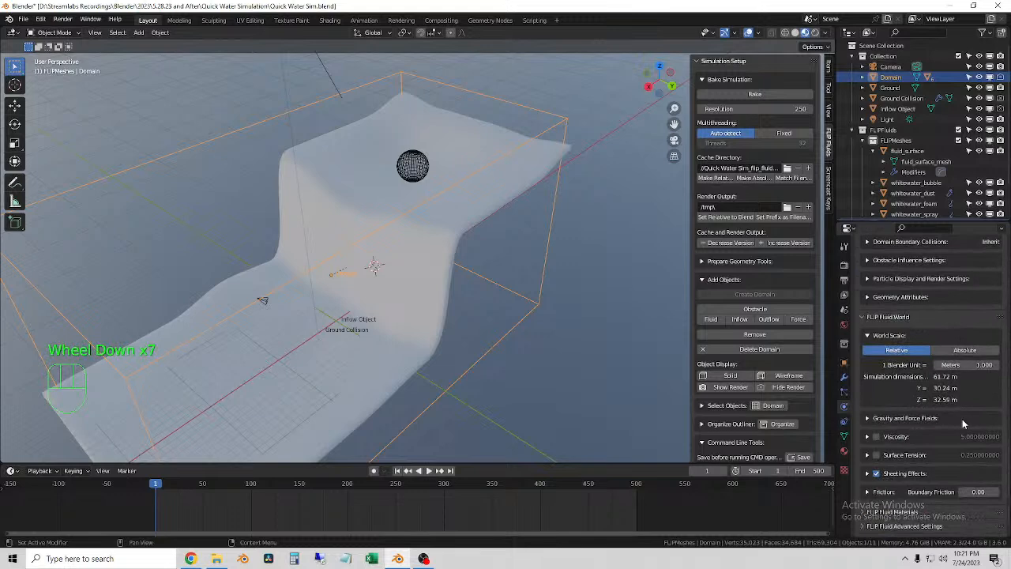
{"action": "scroll", "coordinate": [963, 425], "scroll_direction": "up", "scroll_amount": 1}
{"action": "left_click", "coordinate": [885, 362]}
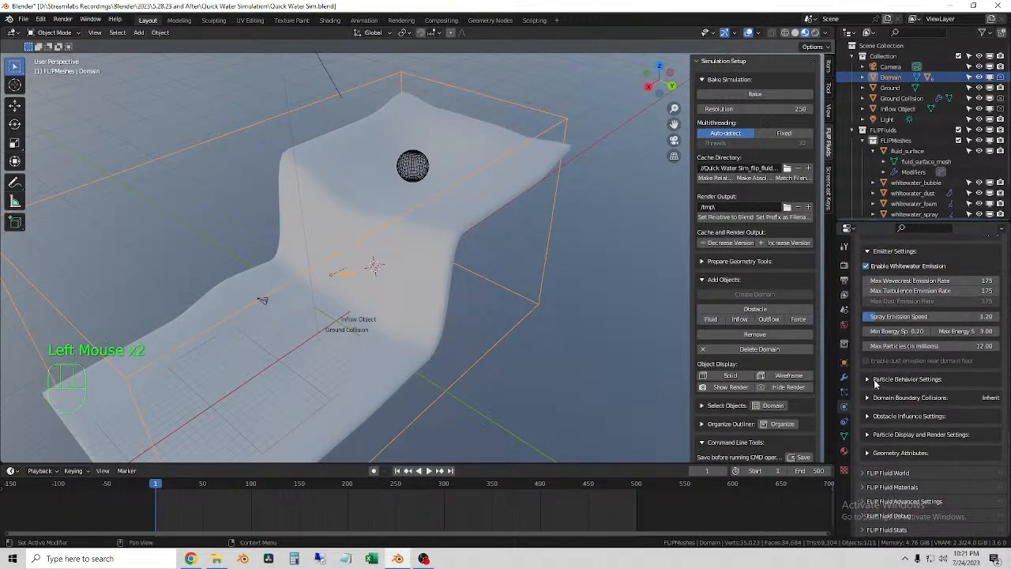
{"action": "left_click", "coordinate": [873, 381]}
{"action": "left_click", "coordinate": [867, 398]}
{"action": "left_click", "coordinate": [867, 398]}
{"action": "left_click", "coordinate": [866, 399]}
{"action": "scroll", "coordinate": [867, 399], "scroll_direction": "down", "scroll_amount": 2}
{"action": "left_click", "coordinate": [869, 416]}
{"action": "scroll", "coordinate": [869, 419], "scroll_direction": "down", "scroll_amount": 2}
{"action": "left_click", "coordinate": [868, 400]}
{"action": "scroll", "coordinate": [885, 423], "scroll_direction": "up", "scroll_amount": 2}
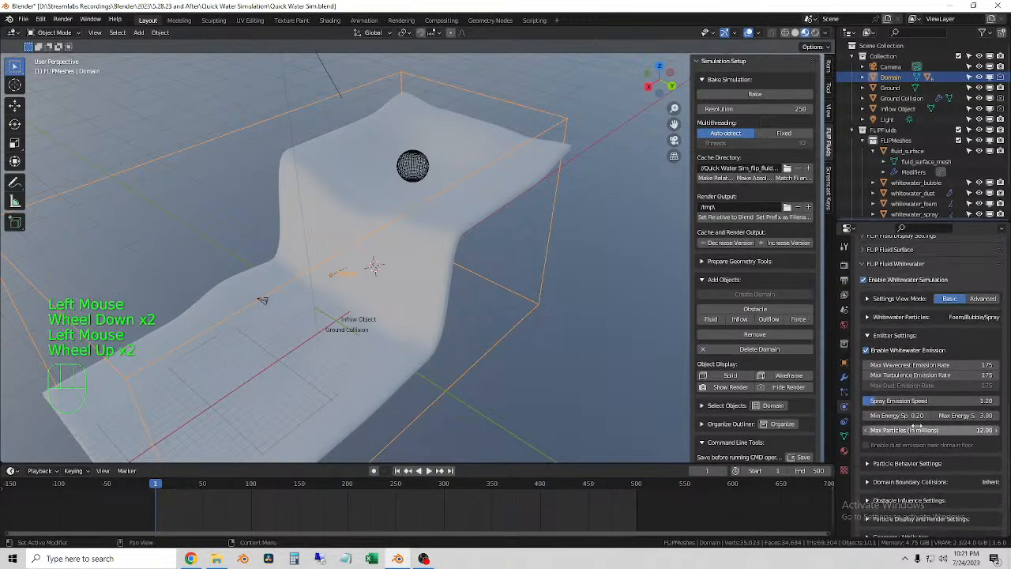
{"action": "left_click", "coordinate": [871, 319]}
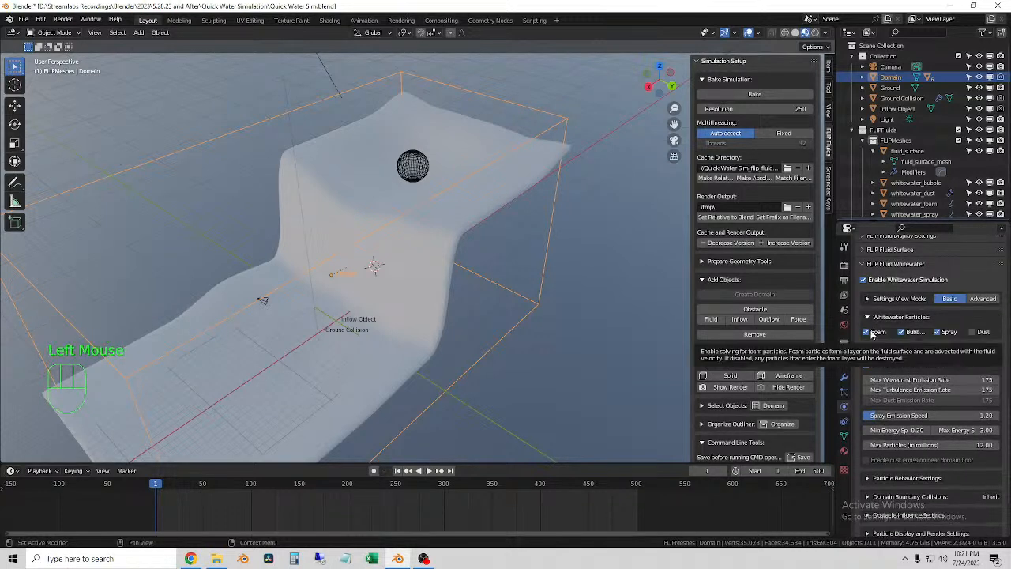
Collapse the Domain's whitewater settings, deselect everything and switch the viewport to solid shading.
{"action": "left_click", "coordinate": [938, 333]}
{"action": "left_click", "coordinate": [860, 265]}
{"action": "scroll", "coordinate": [869, 289], "scroll_direction": "up", "scroll_amount": 4}
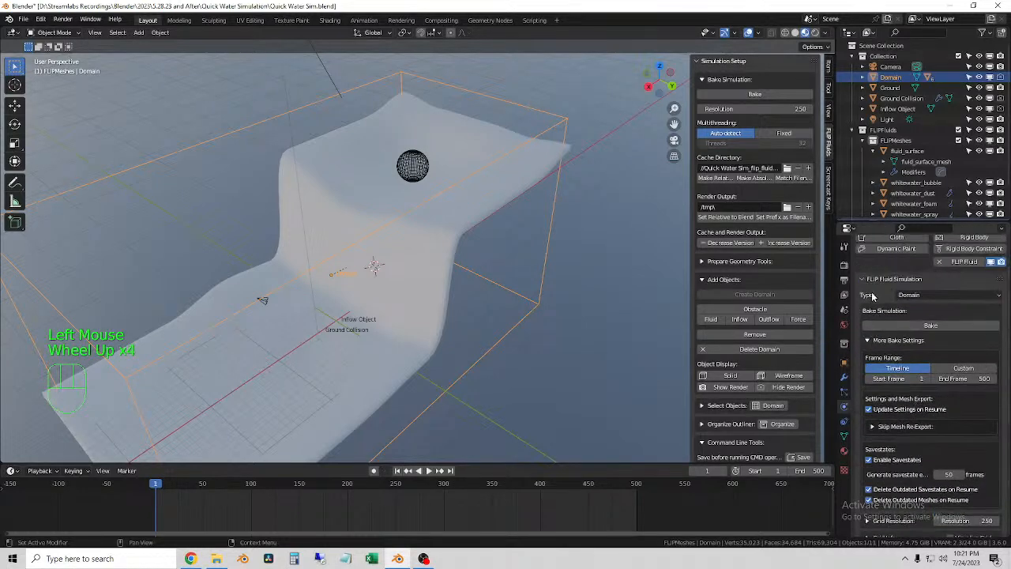
{"action": "left_click", "coordinate": [624, 163]}
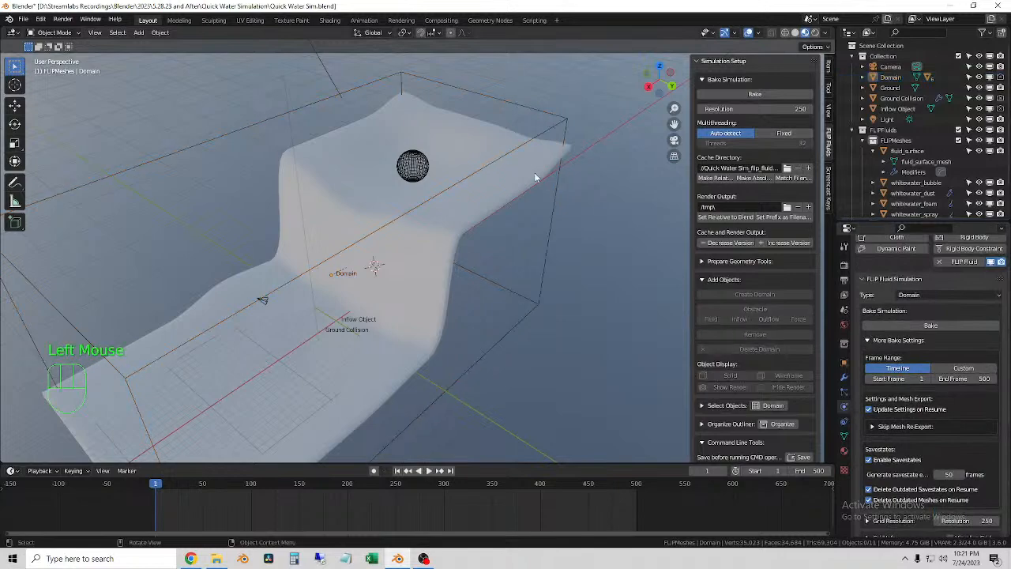
{"action": "left_click", "coordinate": [795, 32]}
{"action": "scroll", "coordinate": [496, 209], "scroll_direction": "up", "scroll_amount": 1}
{"action": "middle_click_drag", "start_coordinate": [496, 209], "coordinate": [477, 169]}
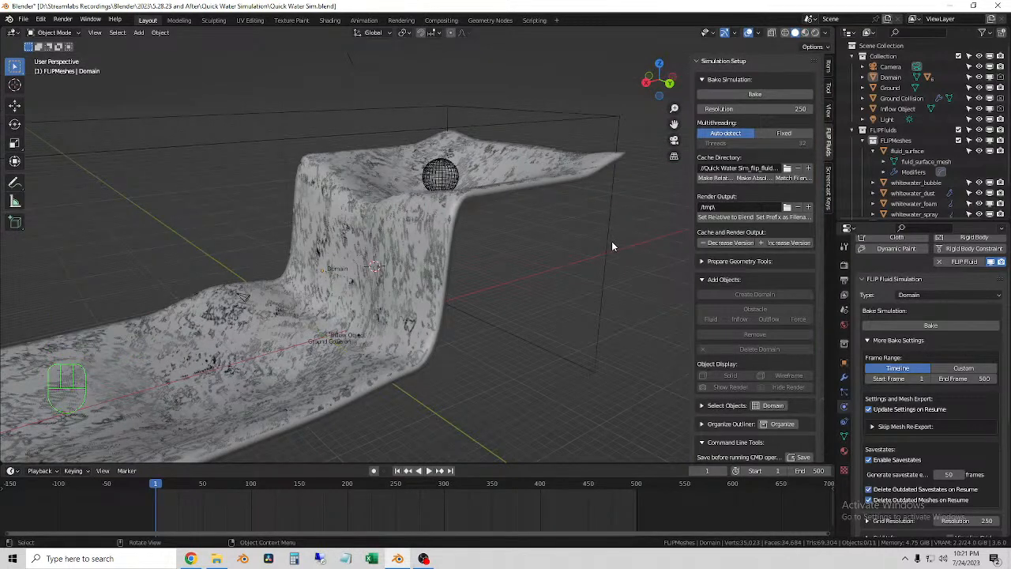
{"action": "middle_click_drag", "start_coordinate": [612, 240], "coordinate": [616, 240], "text": "shift"}
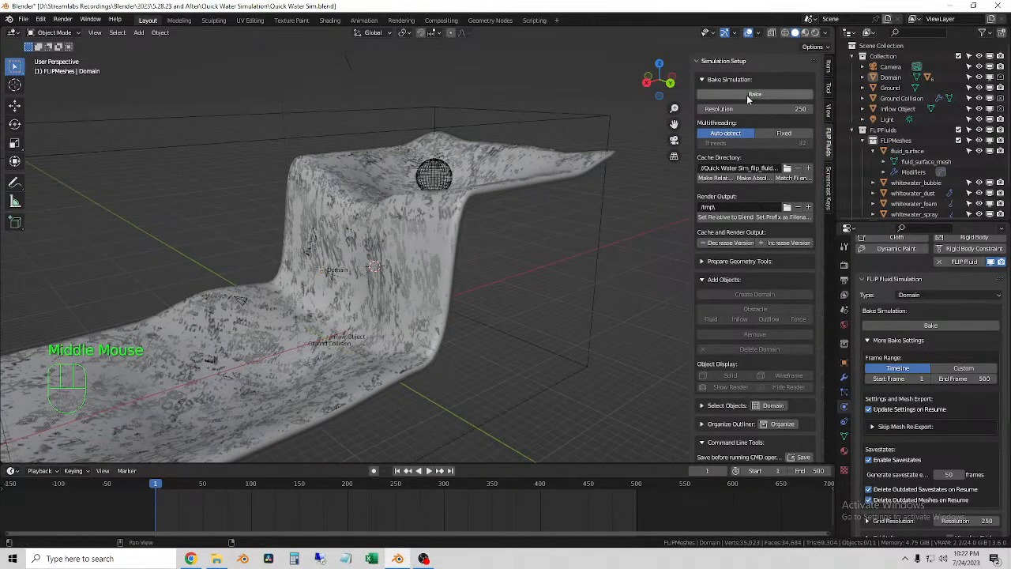
Save the Blender file and start baking the fluid simulation.
{"action": "left_click", "coordinate": [23, 19]}
{"action": "left_click", "coordinate": [37, 90]}
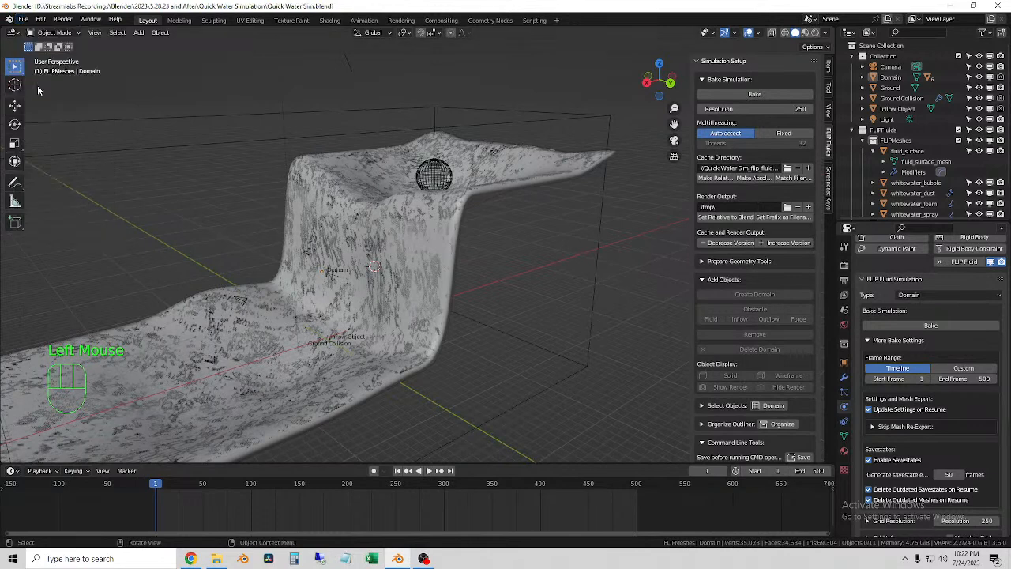
{"action": "left_click", "coordinate": [567, 165]}
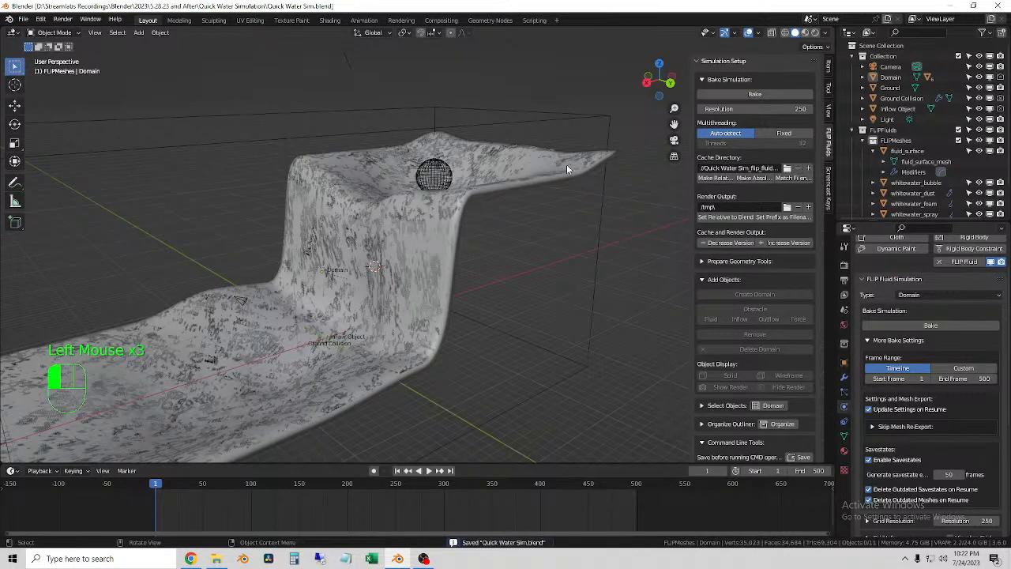
{"action": "left_click", "coordinate": [755, 94]}
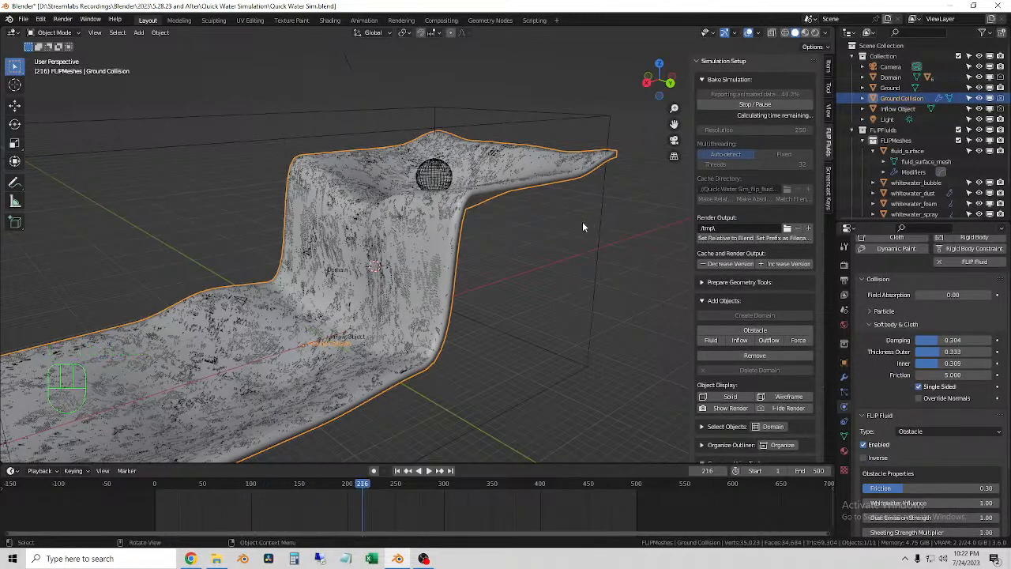
{"action": "scroll", "coordinate": [581, 221], "scroll_direction": "down", "scroll_amount": 1}
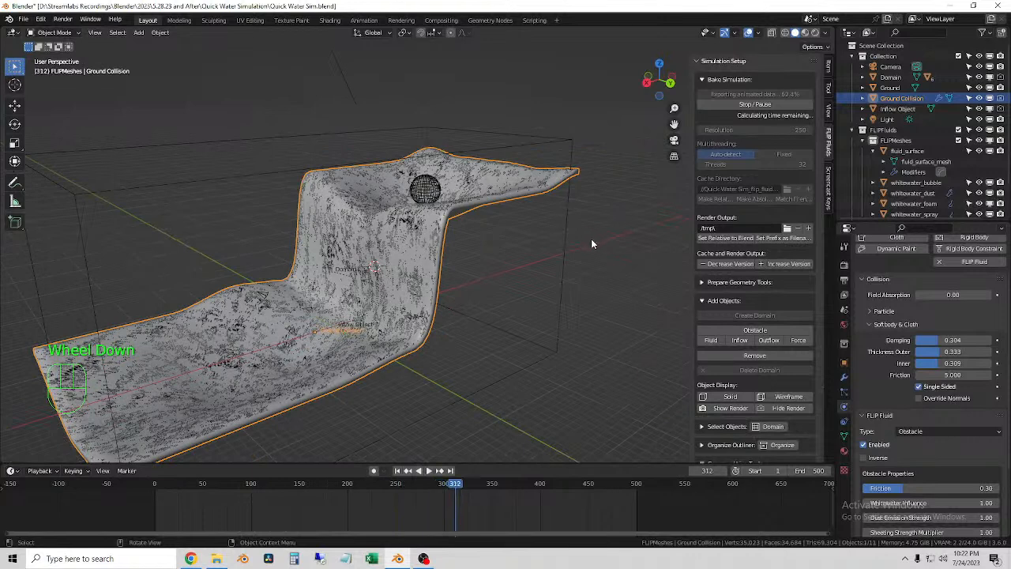
{"action": "middle_click_drag", "start_coordinate": [591, 240], "coordinate": [550, 249]}
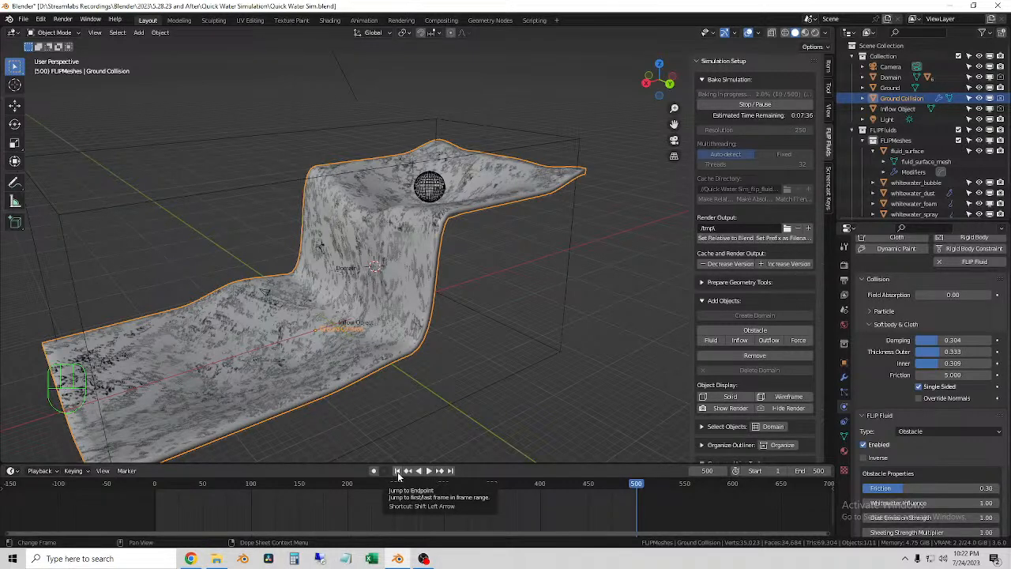
Return the timeline to the first frame and select the Ground object.
{"action": "left_click", "coordinate": [397, 471]}
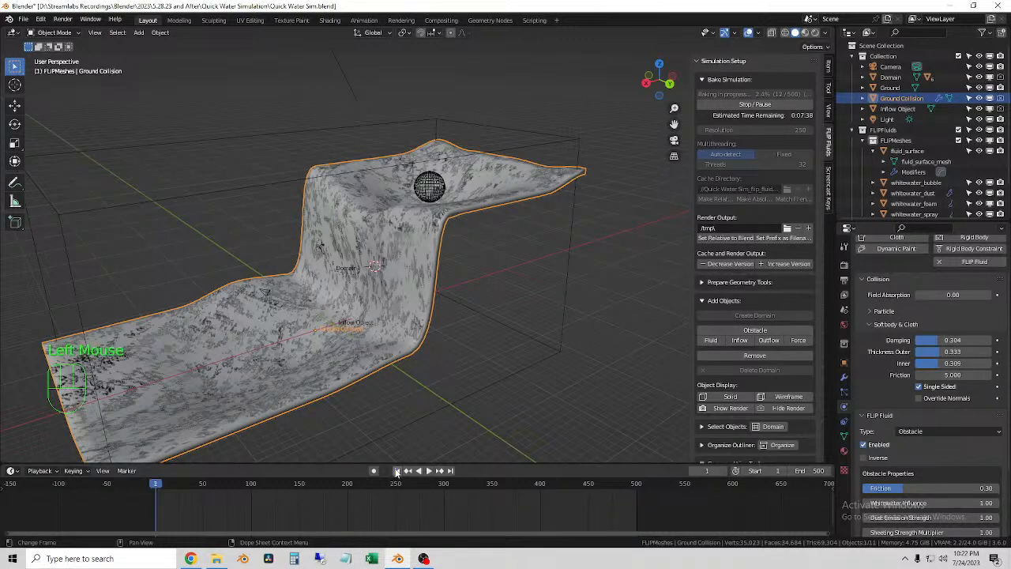
{"action": "left_click", "coordinate": [496, 184]}
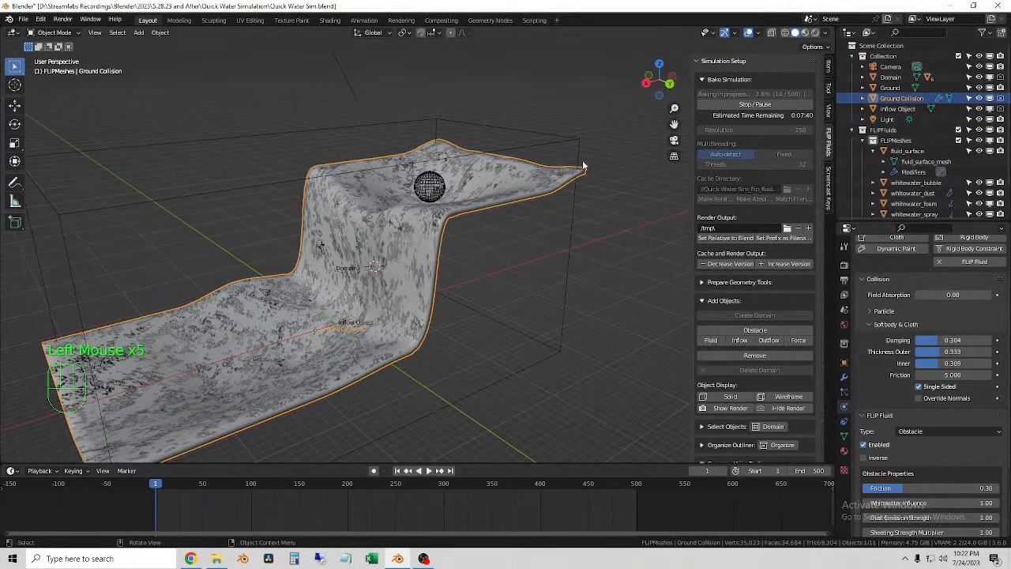
{"action": "left_click", "coordinate": [893, 88]}
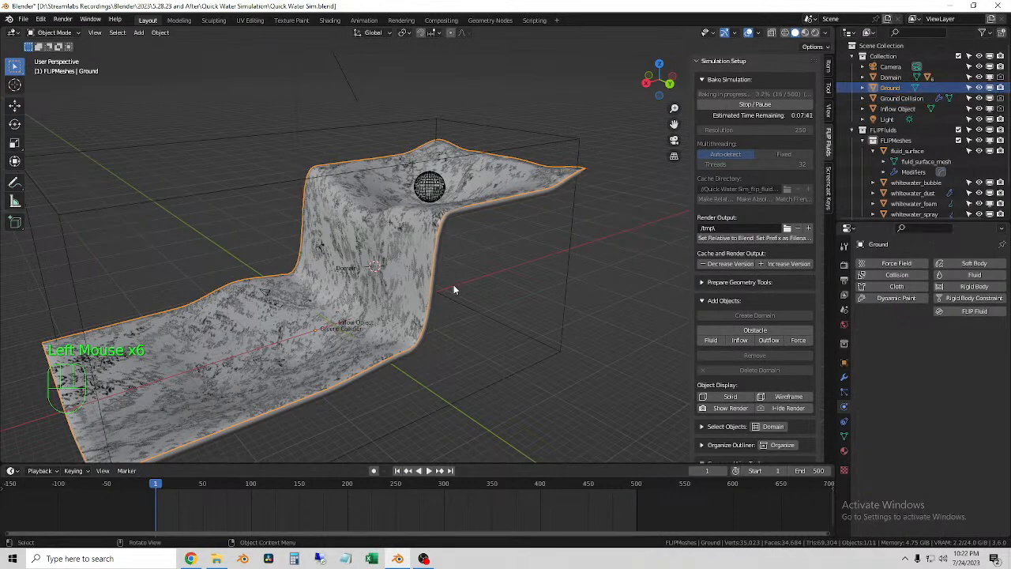
{"action": "key", "text": "g"}
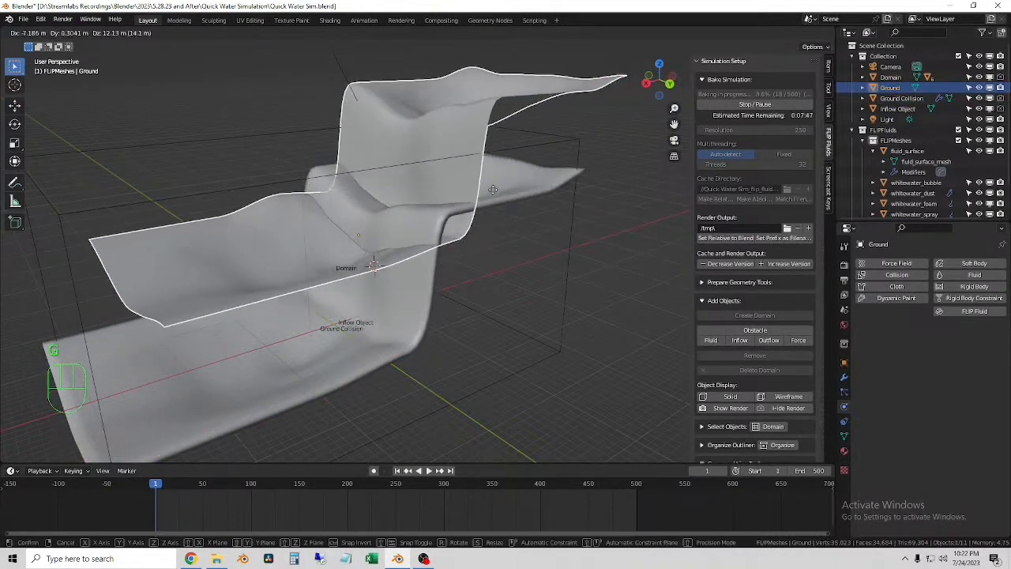
{"action": "right_click", "coordinate": [349, 207]}
Open the Ground mesh for UV editing with all its vertices selected and fit its whole UV layout in view.
{"action": "middle_click_drag", "start_coordinate": [348, 205], "coordinate": [381, 199]}
{"action": "left_click", "coordinate": [250, 21]}
{"action": "middle_click_drag", "start_coordinate": [454, 252], "coordinate": [591, 324]}
{"action": "key", "text": "a"}
{"action": "scroll", "coordinate": [195, 328], "scroll_direction": "up", "scroll_amount": 5}
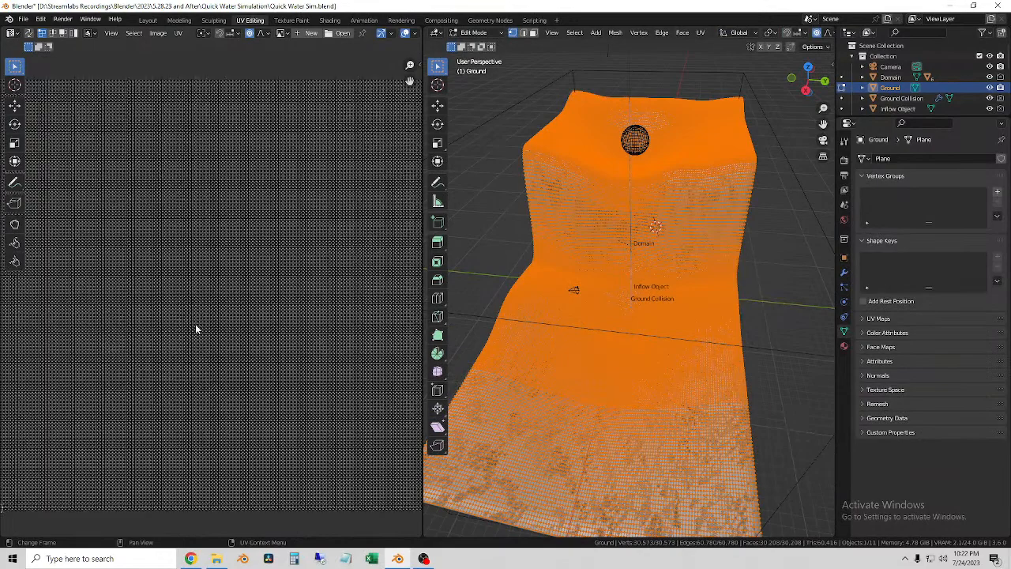
{"action": "scroll", "coordinate": [216, 326], "scroll_direction": "down", "scroll_amount": 6}
{"action": "scroll", "coordinate": [210, 309], "scroll_direction": "up", "scroll_amount": 6}
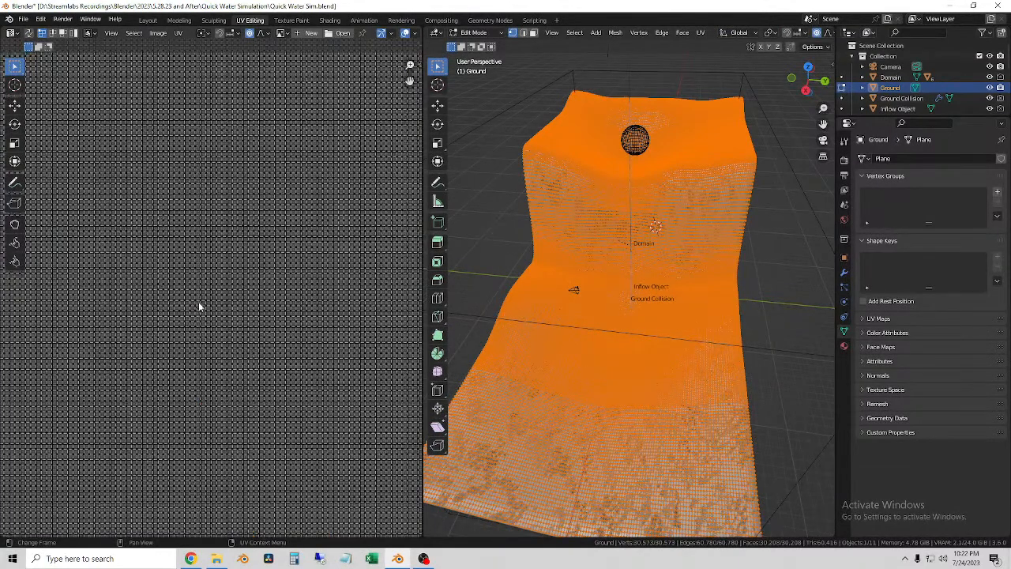
{"action": "left_click_drag", "start_coordinate": [291, 341], "coordinate": [294, 346]}
{"action": "left_click", "coordinate": [378, 305]}
{"action": "key", "text": "Home"}
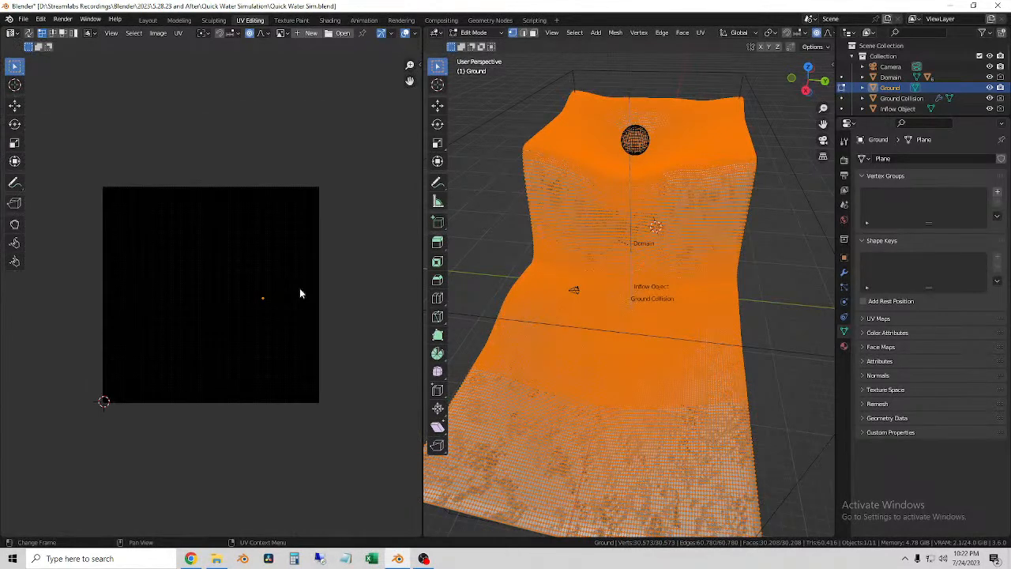
Select separate patches on the Ground's cliff face and lower slope to examine where each falls in the UV layout.
{"action": "key", "text": "alt+a"}
{"action": "left_click_drag", "start_coordinate": [564, 245], "coordinate": [627, 322]}
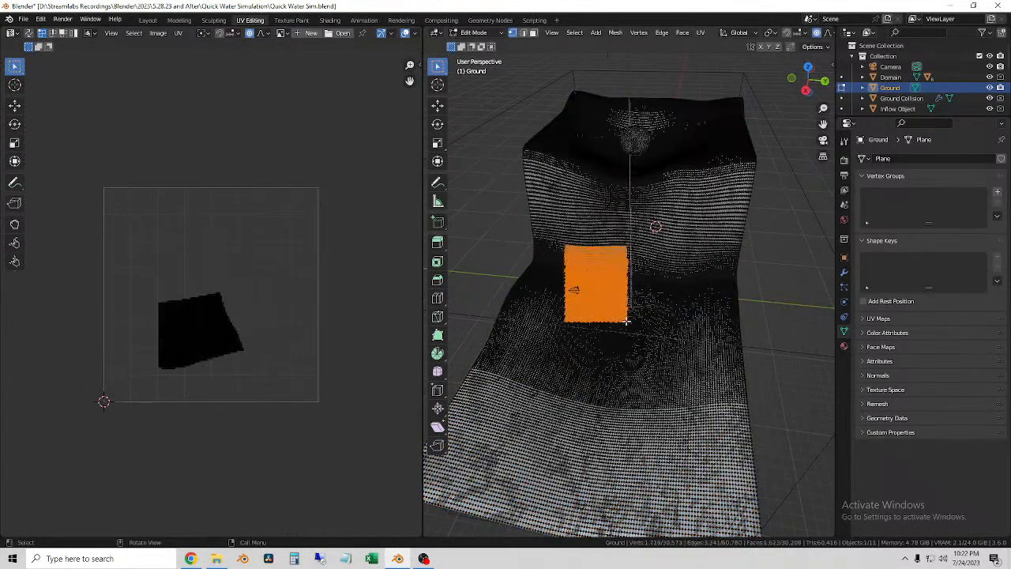
{"action": "key", "text": "alt+a"}
{"action": "left_click_drag", "start_coordinate": [700, 311], "coordinate": [601, 343]}
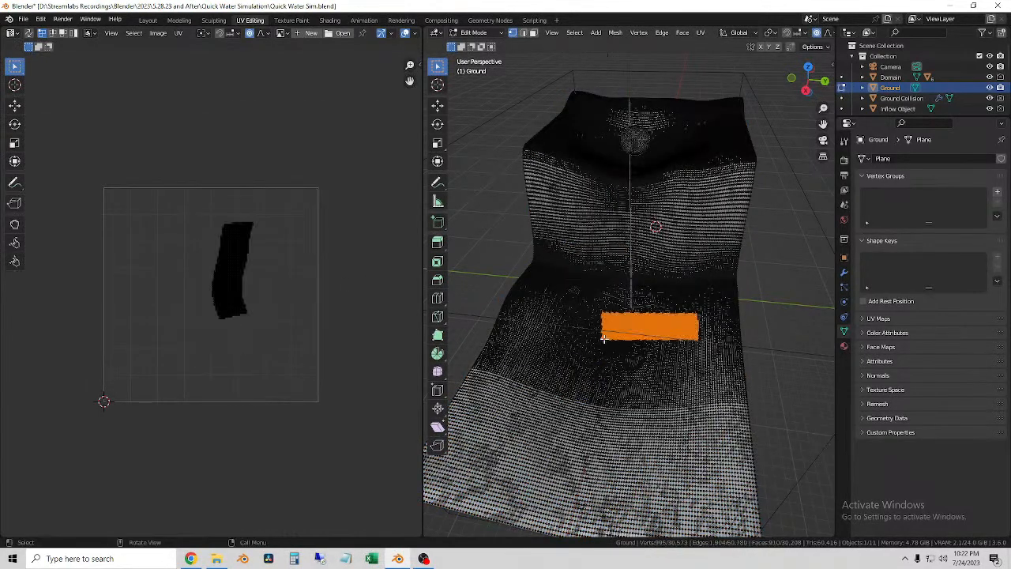
{"action": "left_click_drag", "start_coordinate": [500, 406], "coordinate": [623, 488]}
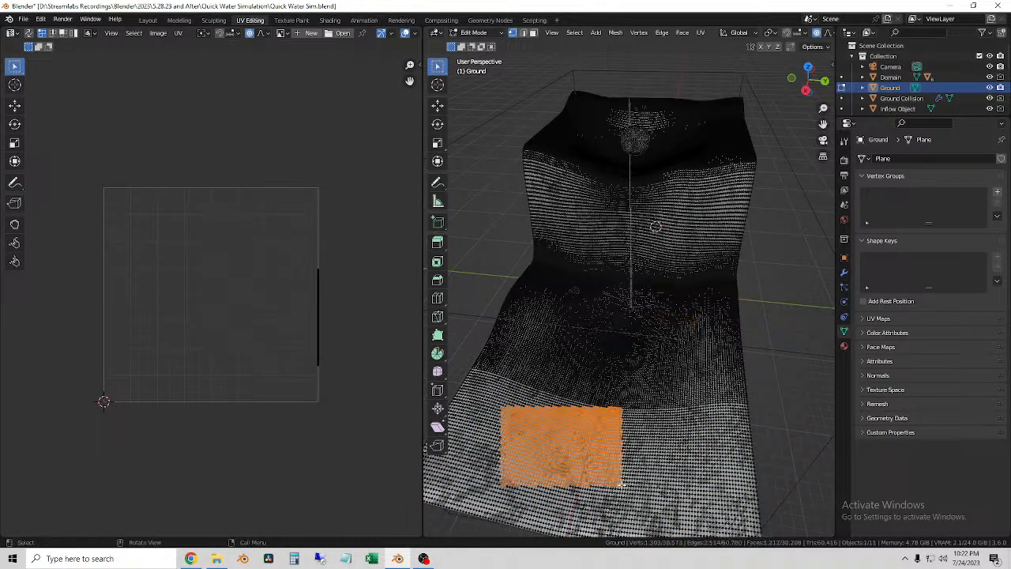
{"action": "left_click_drag", "start_coordinate": [552, 144], "coordinate": [595, 199]}
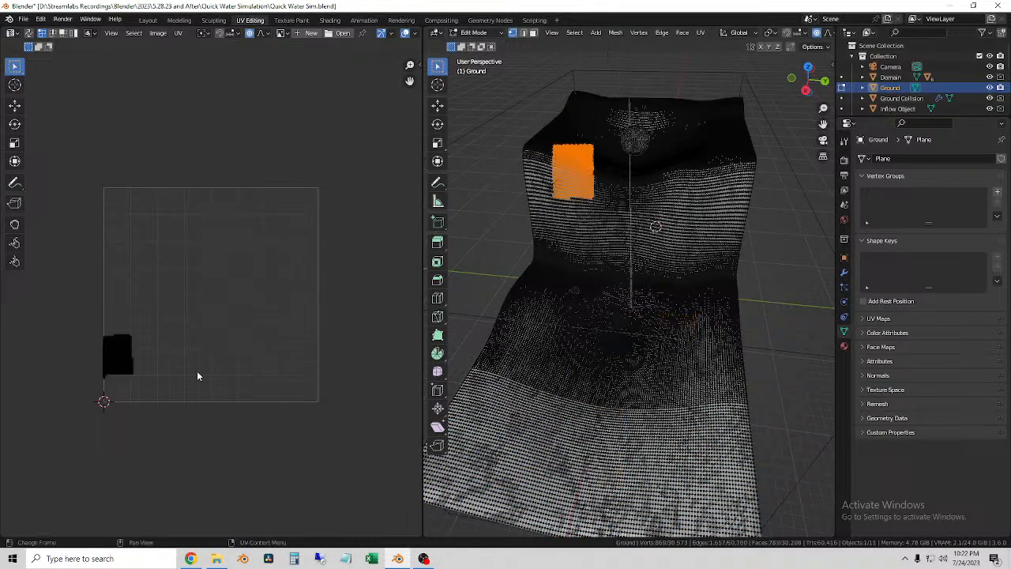
{"action": "left_click_drag", "start_coordinate": [741, 133], "coordinate": [697, 182]}
Select further patches along the Ground's side and upper corner to check their UV placement from several angles.
{"action": "middle_click_drag", "start_coordinate": [732, 219], "coordinate": [591, 285]}
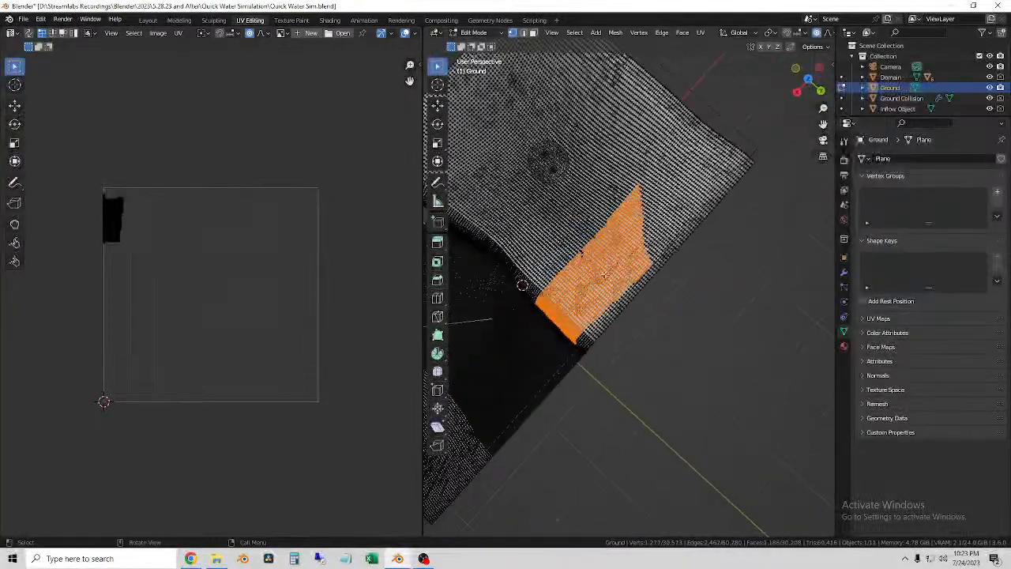
{"action": "left_click_drag", "start_coordinate": [694, 216], "coordinate": [639, 111]}
{"action": "middle_click_drag", "start_coordinate": [638, 112], "coordinate": [781, 208]}
{"action": "left_click_drag", "start_coordinate": [752, 207], "coordinate": [680, 146]}
{"action": "middle_click_drag", "start_coordinate": [753, 232], "coordinate": [625, 208]}
{"action": "left_click_drag", "start_coordinate": [548, 79], "coordinate": [737, 271]}
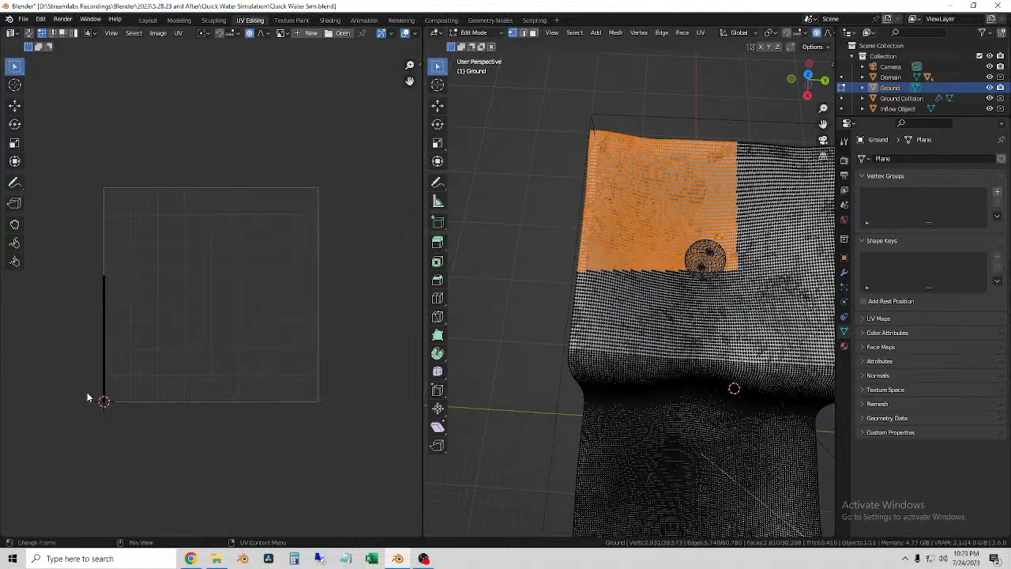
{"action": "scroll", "coordinate": [82, 268], "scroll_direction": "up", "scroll_amount": 5}
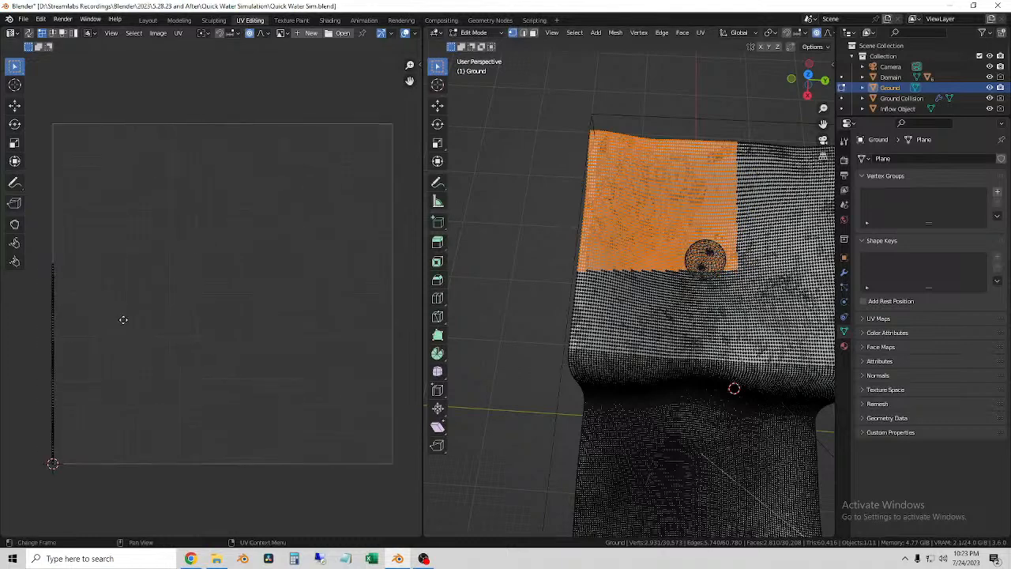
{"action": "scroll", "coordinate": [645, 197], "scroll_direction": "down", "scroll_amount": 2}
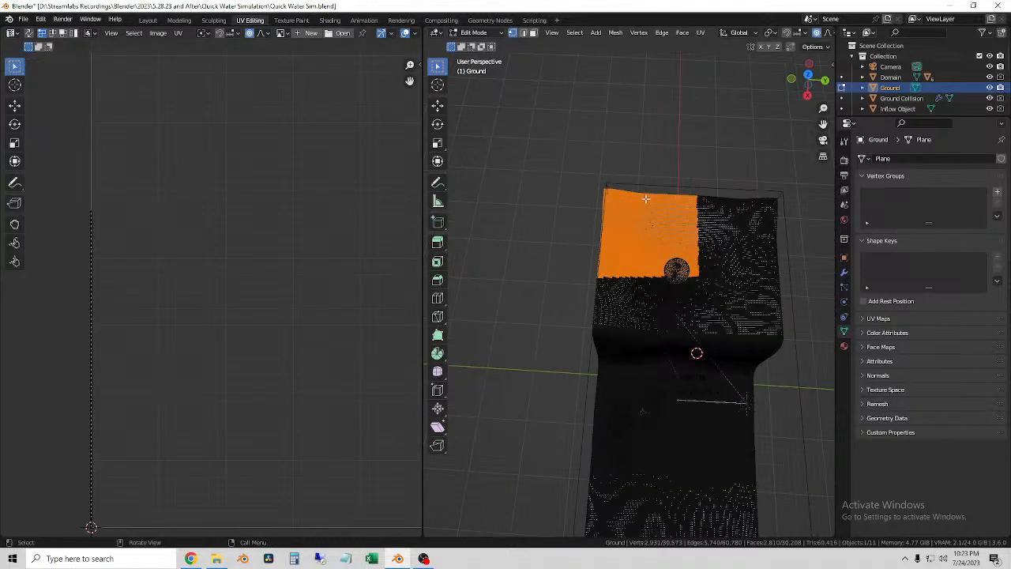
{"action": "middle_click_drag", "start_coordinate": [666, 389], "coordinate": [460, 309]}
{"action": "scroll", "coordinate": [276, 301], "scroll_direction": "down", "scroll_amount": 4}
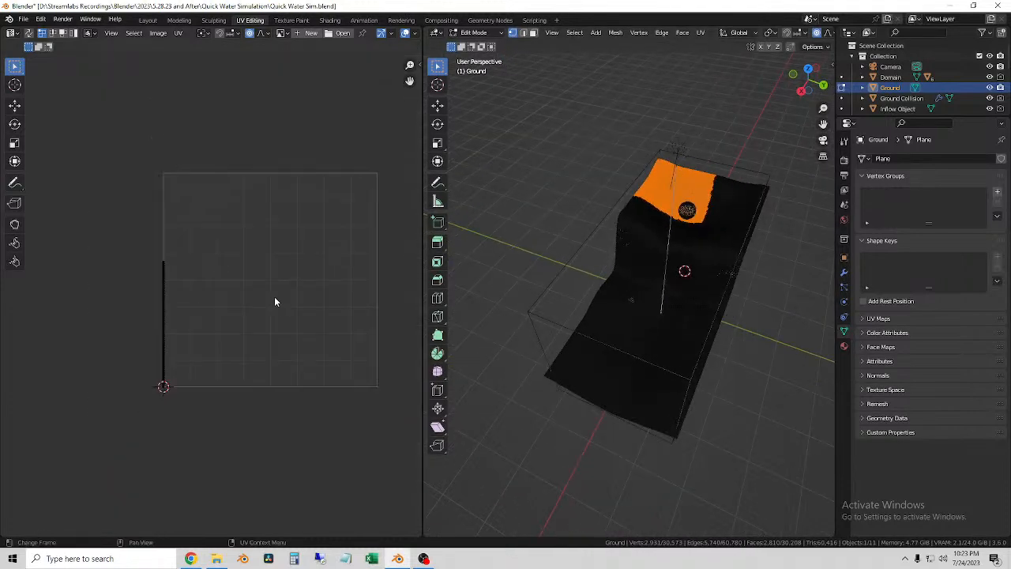
Select the entire Ground mesh and apply Unwrap to generate a new UV layout.
{"action": "key", "text": "a"}
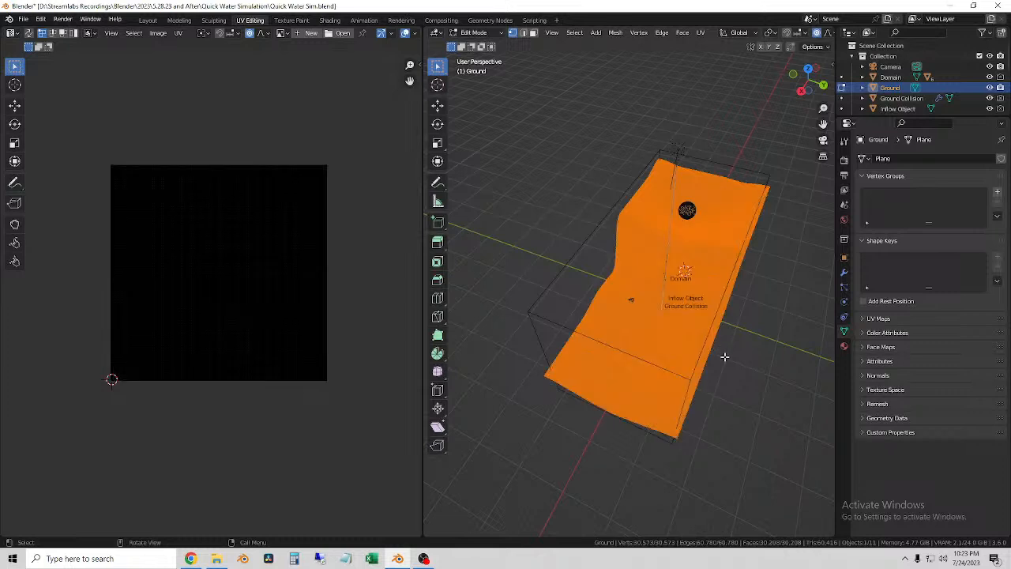
{"action": "key", "text": "u"}
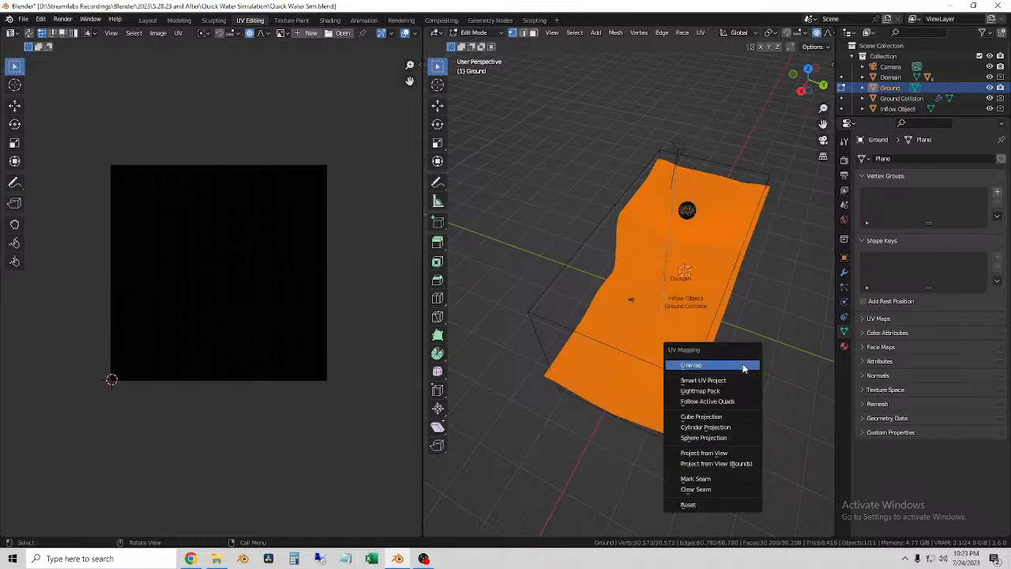
{"action": "left_click", "coordinate": [744, 365]}
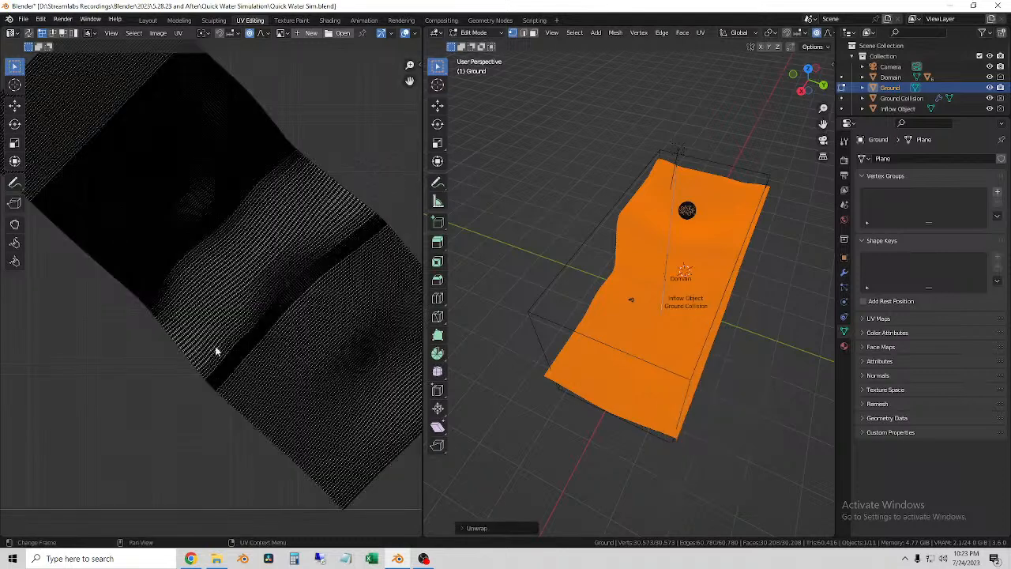
Examine the unwrapped Ground UVs up close and as a whole for even spacing and stretching.
{"action": "scroll", "coordinate": [263, 420], "scroll_direction": "up", "scroll_amount": 4}
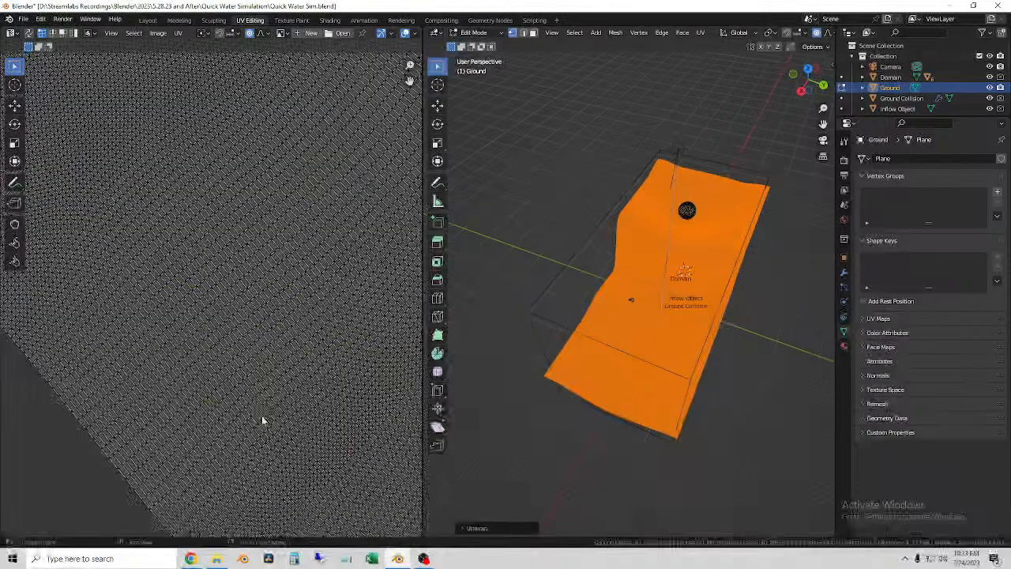
{"action": "scroll", "coordinate": [262, 417], "scroll_direction": "down", "scroll_amount": 4}
{"action": "scroll", "coordinate": [348, 230], "scroll_direction": "up", "scroll_amount": 4}
{"action": "middle_click_drag", "start_coordinate": [353, 280], "coordinate": [255, 246]}
{"action": "scroll", "coordinate": [256, 246], "scroll_direction": "down", "scroll_amount": 2}
{"action": "middle_click_drag", "start_coordinate": [338, 312], "coordinate": [116, 158]}
{"action": "scroll", "coordinate": [261, 266], "scroll_direction": "down", "scroll_amount": 4}
{"action": "middle_click_drag", "start_coordinate": [296, 303], "coordinate": [253, 243]}
{"action": "scroll", "coordinate": [285, 281], "scroll_direction": "up", "scroll_amount": 5}
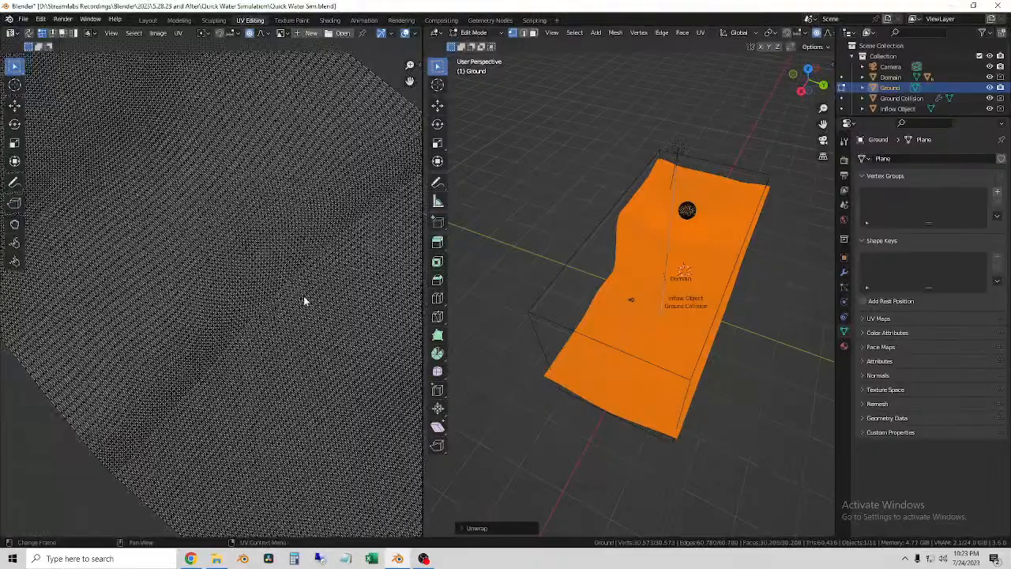
{"action": "scroll", "coordinate": [301, 289], "scroll_direction": "down", "scroll_amount": 2}
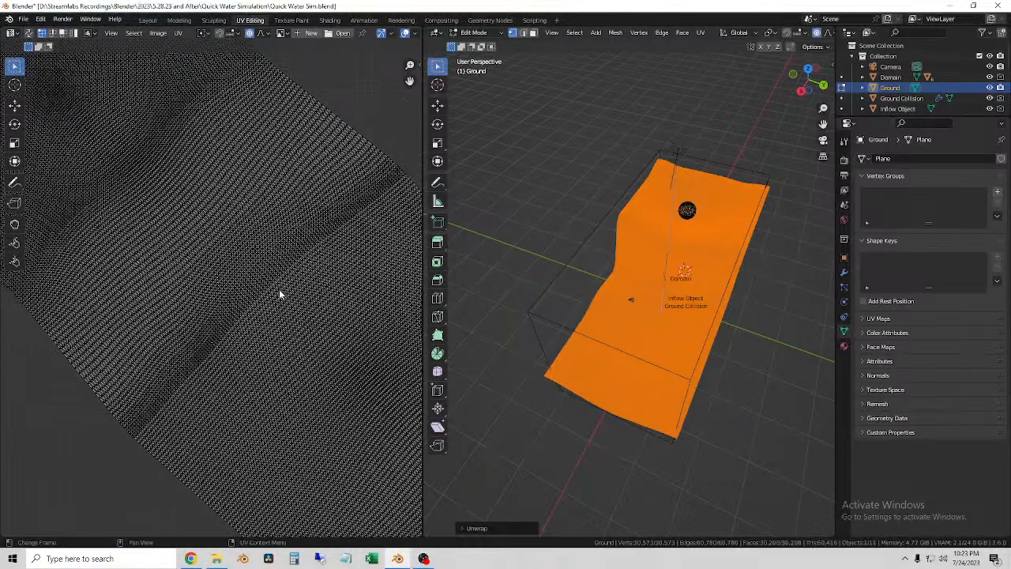
{"action": "scroll", "coordinate": [278, 292], "scroll_direction": "down", "scroll_amount": 3}
{"action": "scroll", "coordinate": [277, 293], "scroll_direction": "down", "scroll_amount": 2}
Review the Unwrap options, reselect the whole Ground mesh and inspect the UV spacing around the cliff area.
{"action": "left_click", "coordinate": [466, 530]}
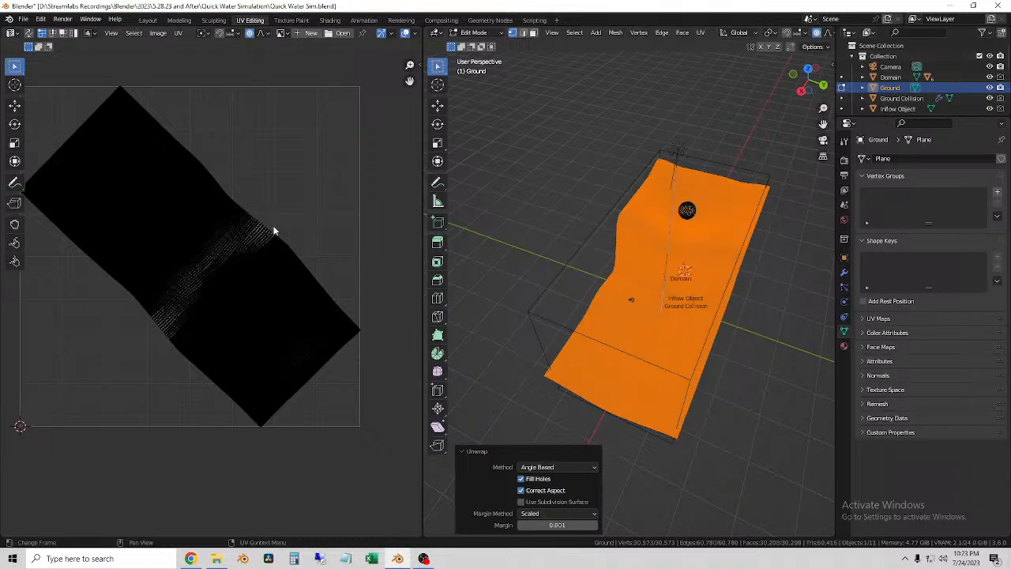
{"action": "left_click", "coordinate": [483, 353]}
{"action": "key", "text": "a"}
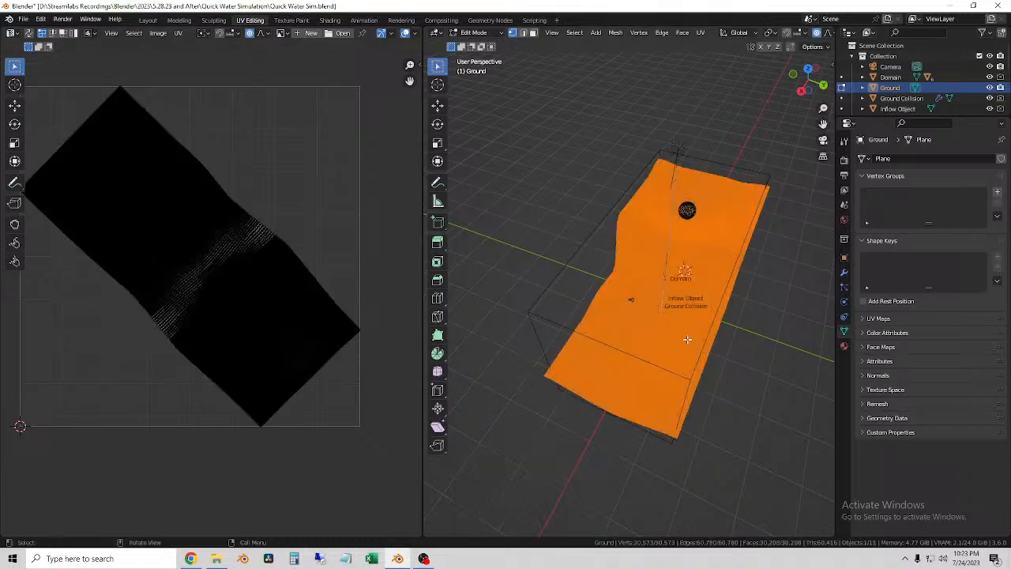
{"action": "scroll", "coordinate": [152, 256], "scroll_direction": "up", "scroll_amount": 4}
{"action": "scroll", "coordinate": [193, 267], "scroll_direction": "down", "scroll_amount": 4}
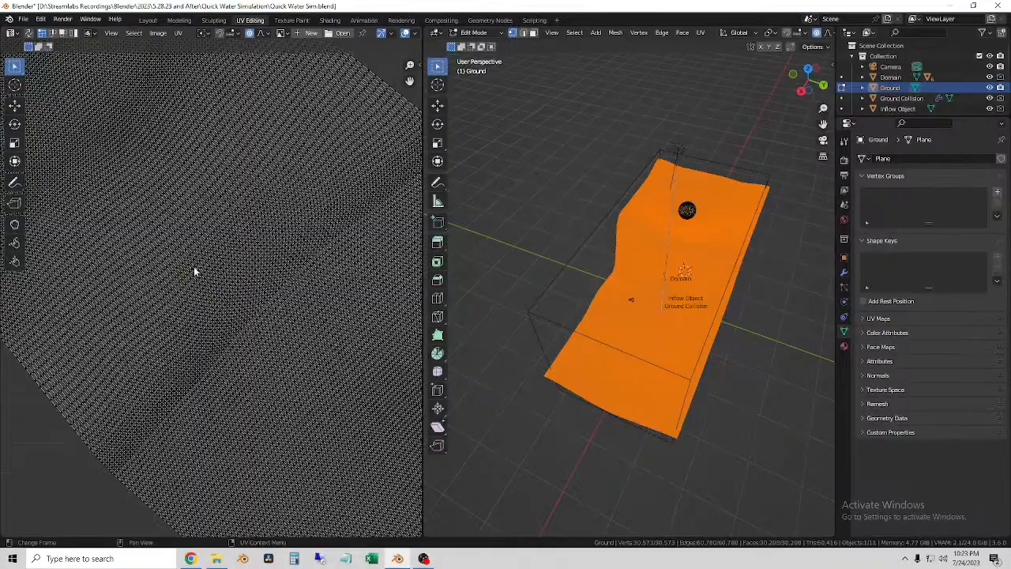
{"action": "scroll", "coordinate": [184, 265], "scroll_direction": "up", "scroll_amount": 3}
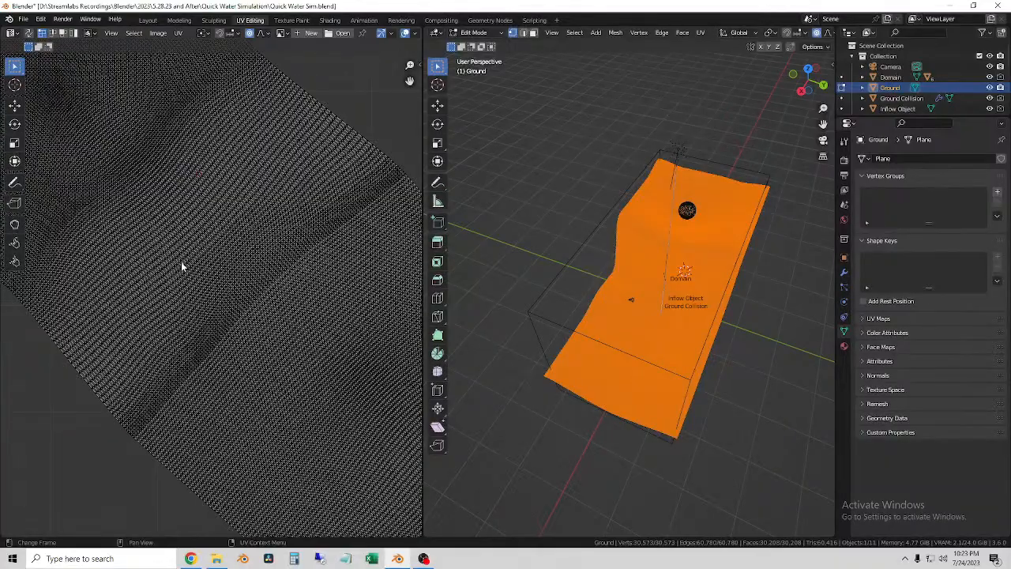
Select all of the Ground's UVs and rotate the diagonal island until it stands upright in the UV square.
{"action": "scroll", "coordinate": [225, 276], "scroll_direction": "up", "scroll_amount": 2}
{"action": "middle_click_drag", "start_coordinate": [226, 276], "coordinate": [24, 533]}
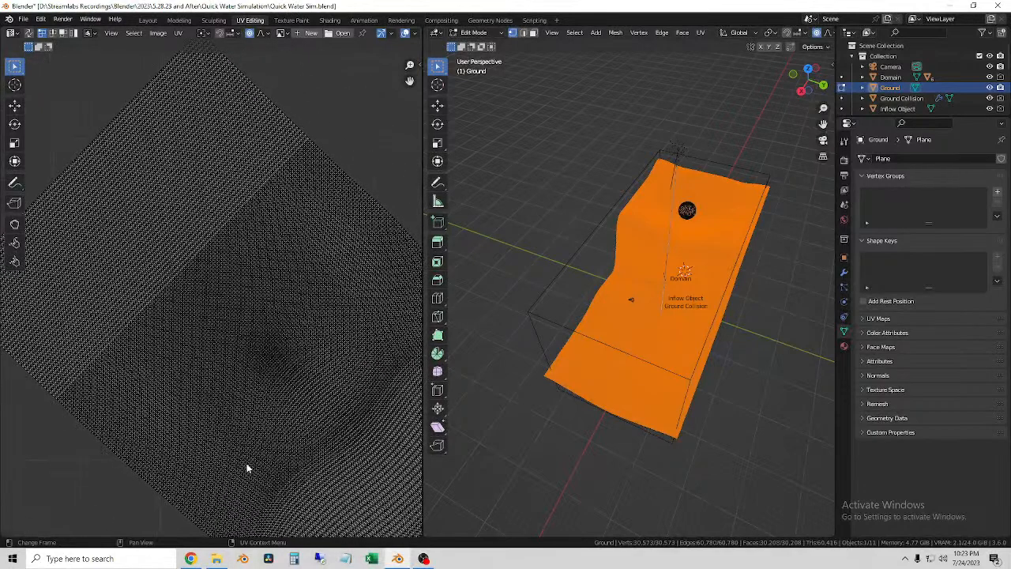
{"action": "scroll", "coordinate": [265, 251], "scroll_direction": "down", "scroll_amount": 8}
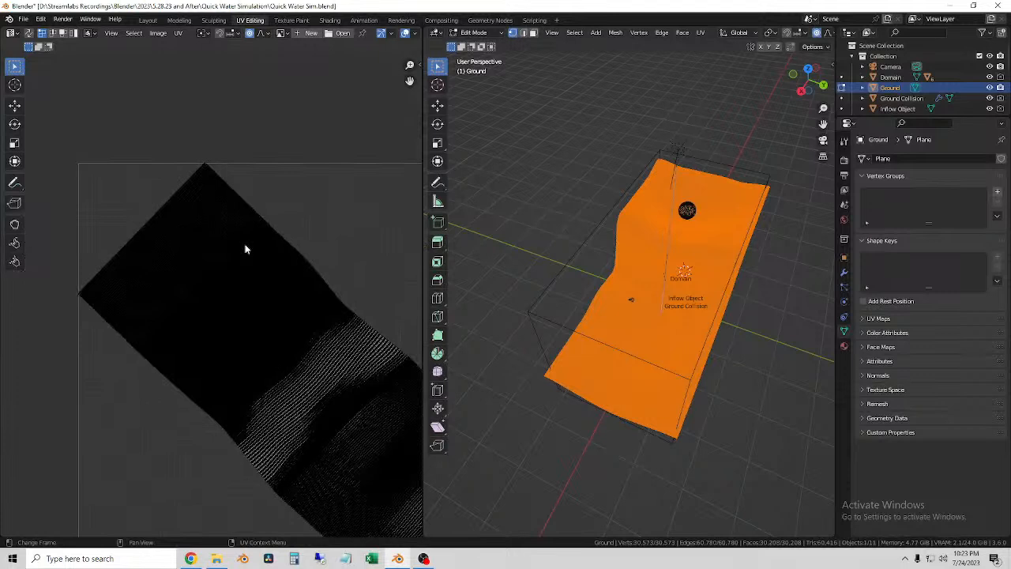
{"action": "middle_click_drag", "start_coordinate": [350, 450], "coordinate": [307, 435]}
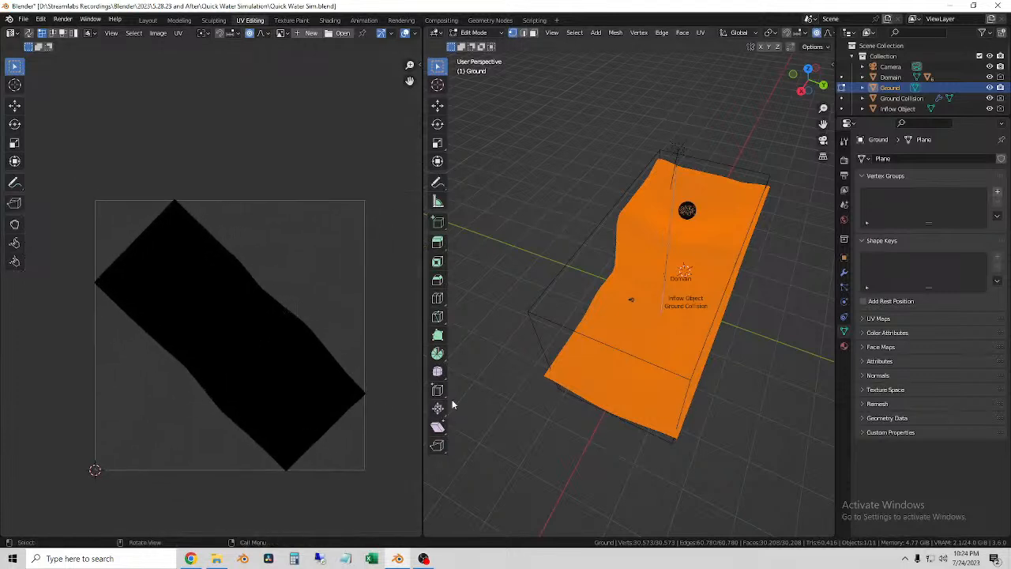
{"action": "mouse_move", "coordinate": [388, 312]}
{"action": "middle_mouse_down"}
{"action": "mouse_move", "coordinate": [408, 309]}
{"action": "mouse_move", "coordinate": [379, 304]}
{"action": "middle_mouse_up"}
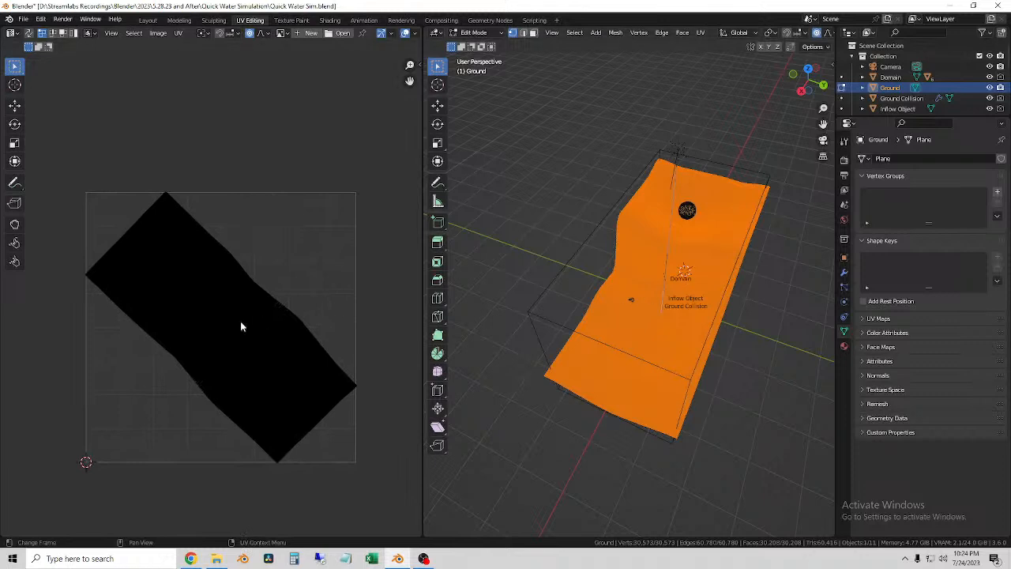
{"action": "key", "text": "a"}
{"action": "key", "text": "r"}
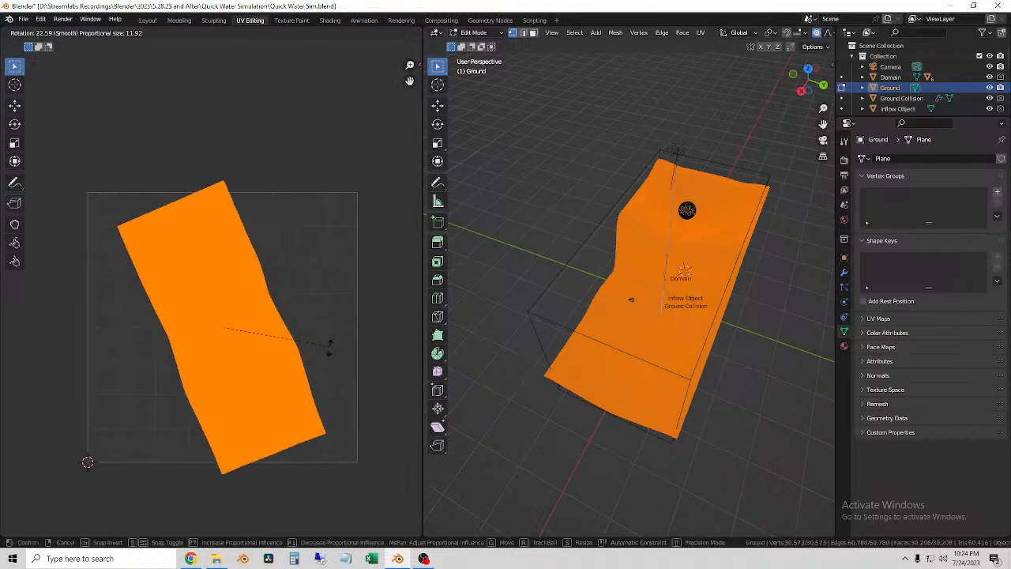
{"action": "left_click", "coordinate": [360, 413]}
Scale the upright UV island down slightly and nudge it so it fits within the UV square.
{"action": "key", "text": "s"}
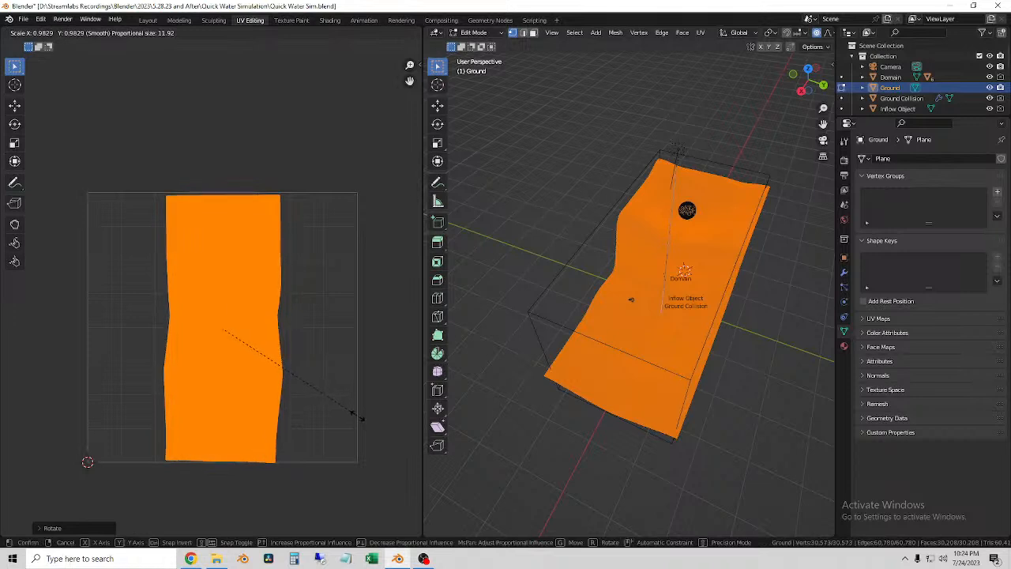
{"action": "left_click", "coordinate": [353, 414]}
{"action": "key", "text": "g"}
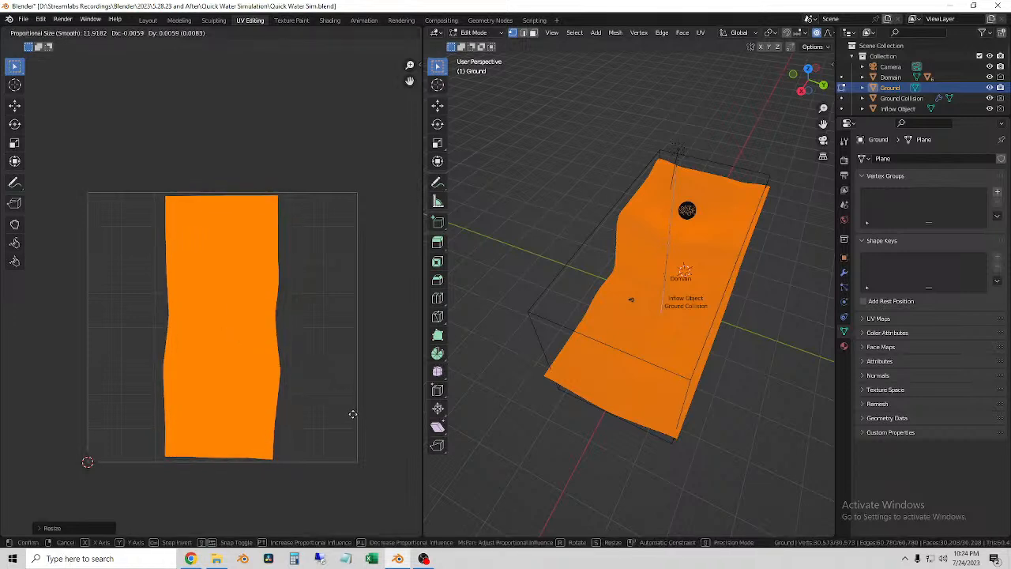
{"action": "left_click", "coordinate": [353, 413]}
Examine the straightened UV island's mesh spacing around the cliff area and compare it with the 3D Ground.
{"action": "left_click", "coordinate": [304, 388]}
{"action": "middle_click_drag", "start_coordinate": [308, 389], "coordinate": [326, 396]}
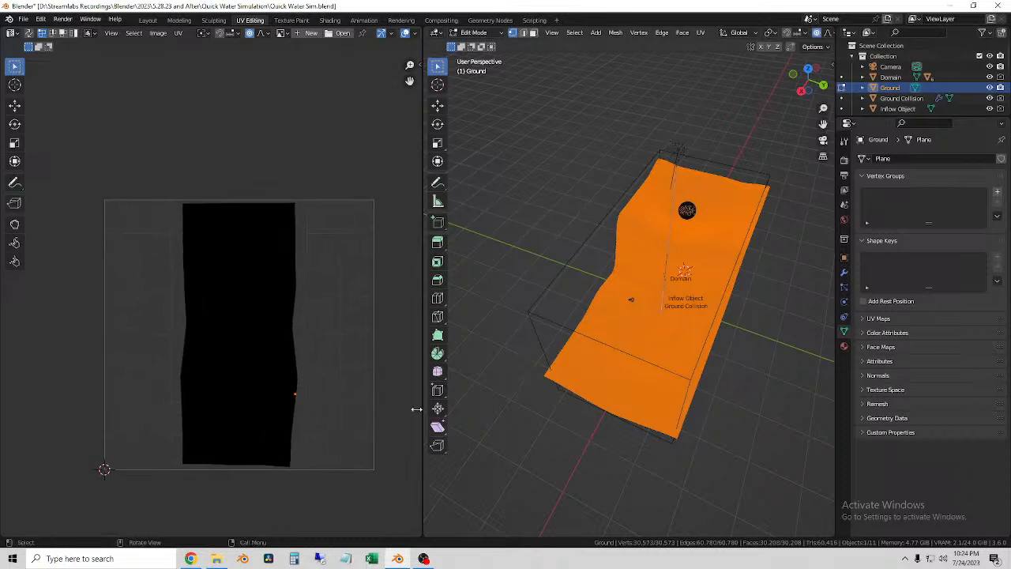
{"action": "middle_click_drag", "start_coordinate": [569, 316], "coordinate": [555, 334]}
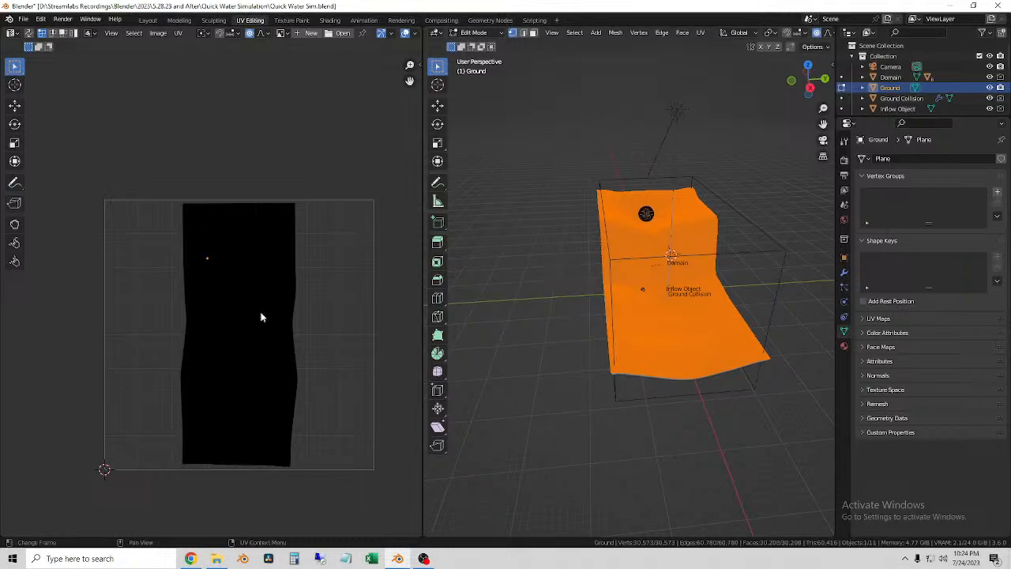
{"action": "scroll", "coordinate": [242, 331], "scroll_direction": "up", "scroll_amount": 5}
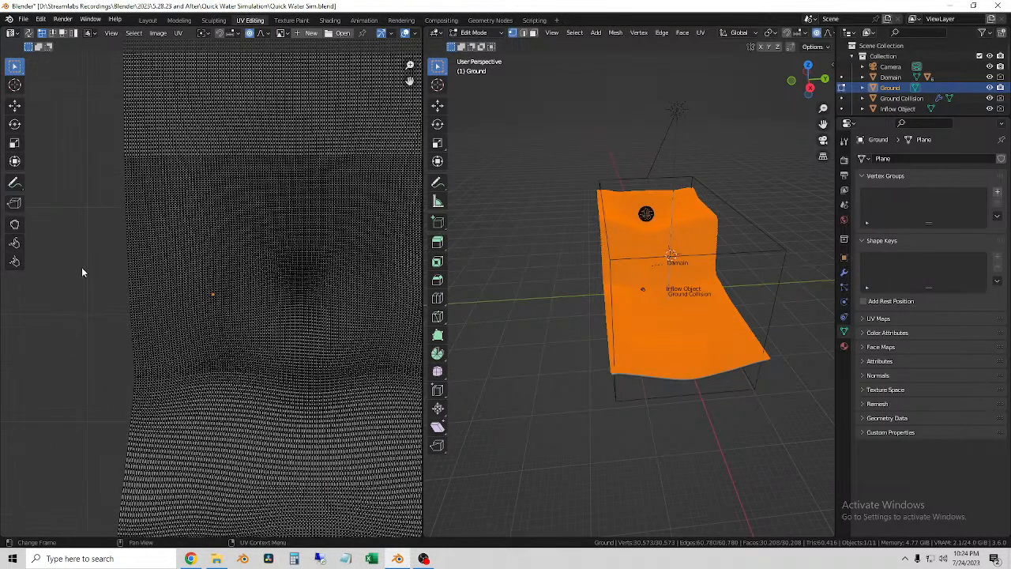
{"action": "scroll", "coordinate": [126, 253], "scroll_direction": "down", "scroll_amount": 4}
{"action": "scroll", "coordinate": [139, 266], "scroll_direction": "up", "scroll_amount": 5}
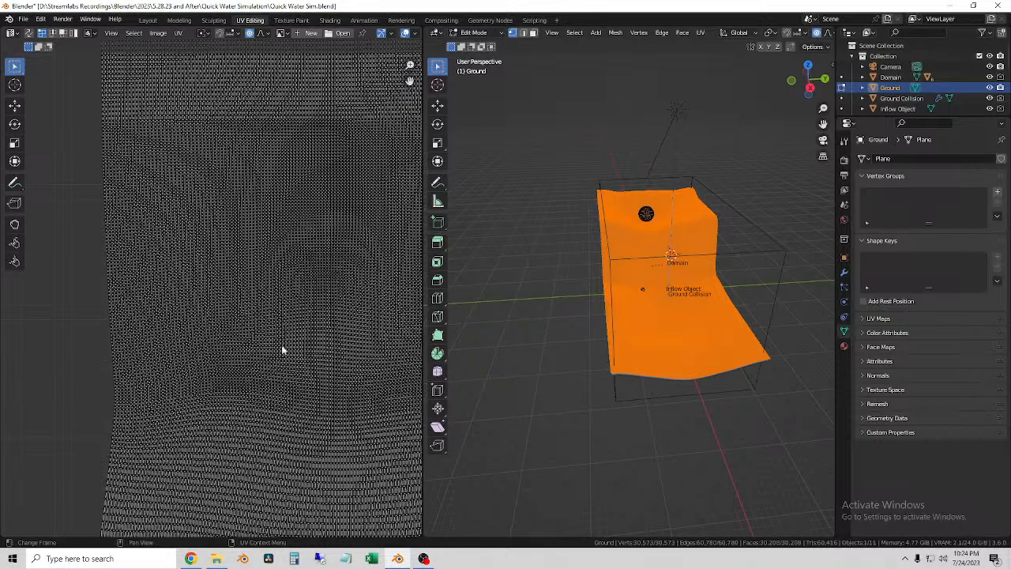
{"action": "scroll", "coordinate": [291, 268], "scroll_direction": "down", "scroll_amount": 3}
{"action": "middle_click_drag", "start_coordinate": [353, 383], "coordinate": [325, 311]}
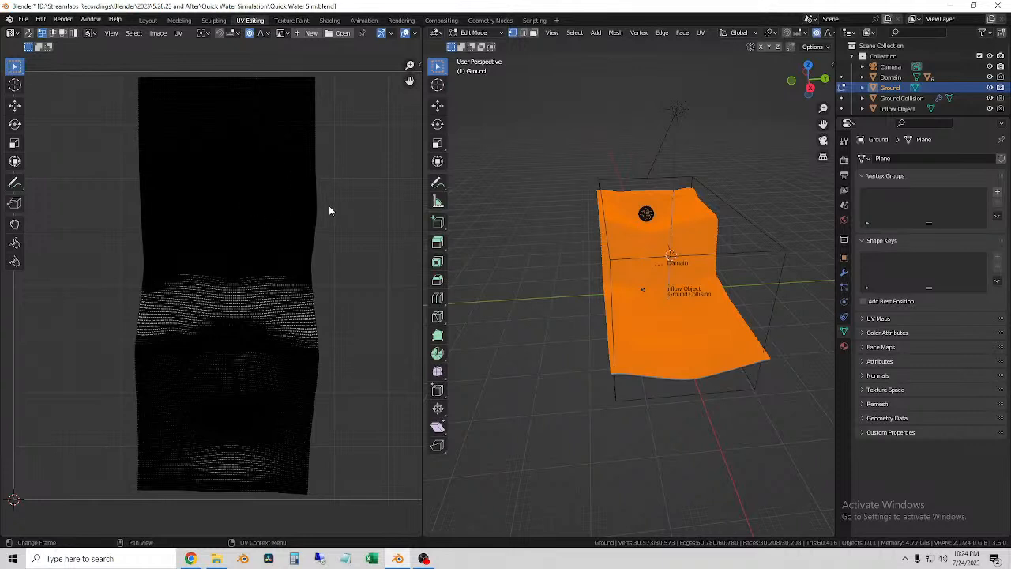
Save the project with the straightened Ground UVs as Quick Water Sim.blend.
{"action": "left_click", "coordinate": [24, 19]}
{"action": "left_click", "coordinate": [54, 102]}
{"action": "scroll", "coordinate": [266, 232], "scroll_direction": "down", "scroll_amount": 3}
{"action": "middle_click_drag", "start_coordinate": [266, 232], "coordinate": [277, 244]}
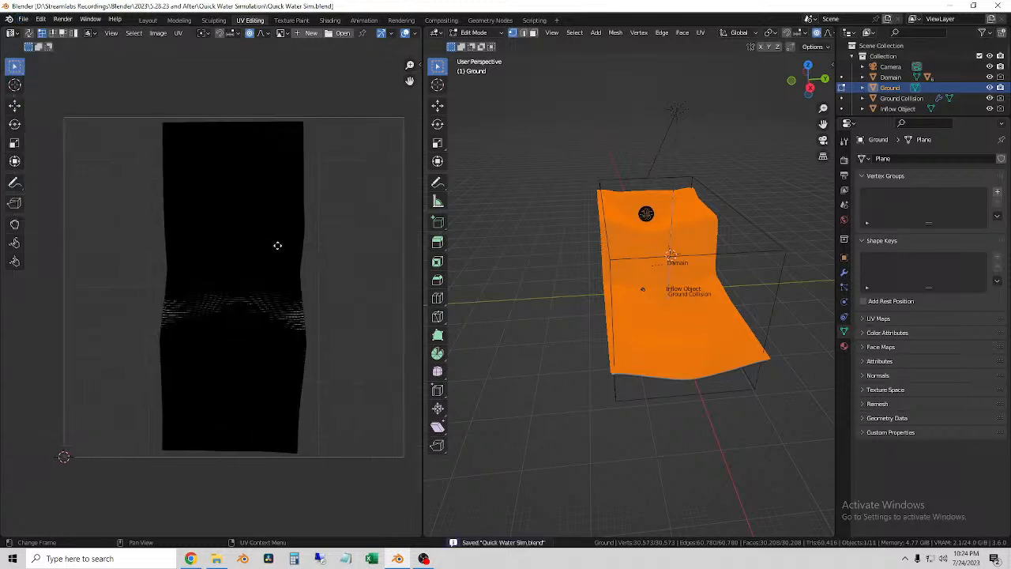
{"action": "scroll", "coordinate": [274, 268], "scroll_direction": "up", "scroll_amount": 2}
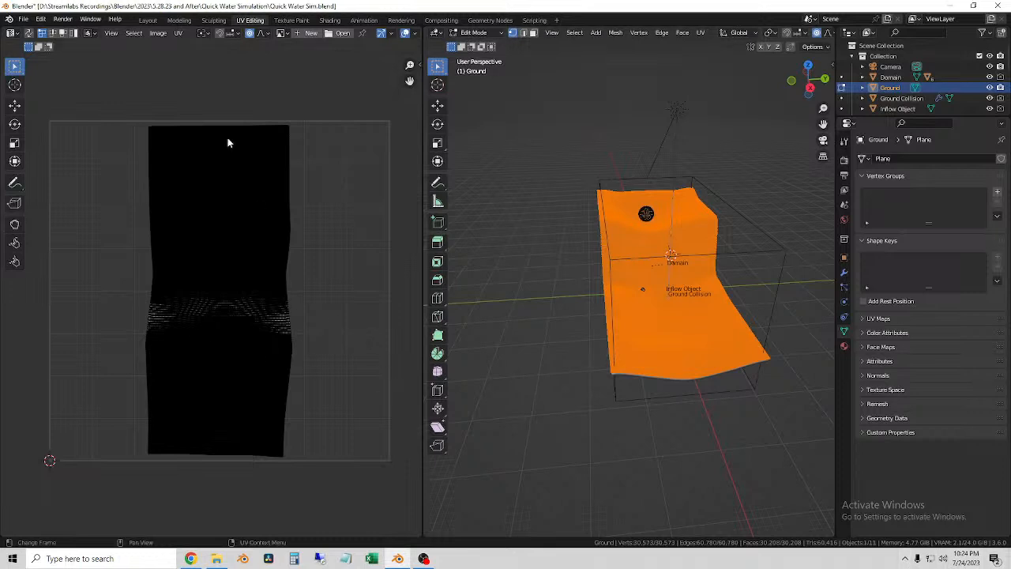
{"action": "left_click", "coordinate": [23, 18]}
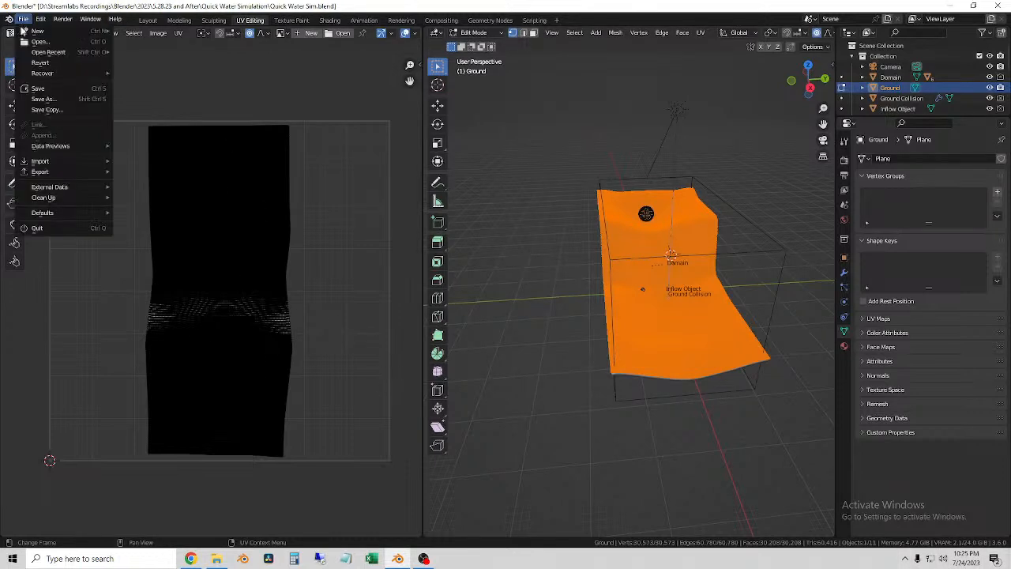
{"action": "left_click", "coordinate": [39, 89]}
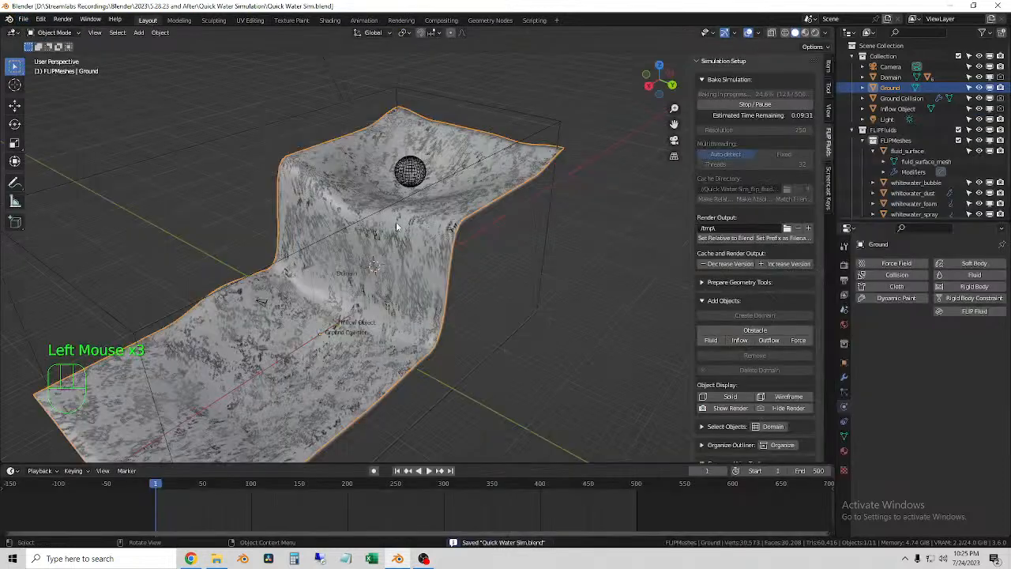
Select the Ground object in the simulation scene and start an FBX export.
{"action": "scroll", "coordinate": [427, 231], "scroll_direction": "down", "scroll_amount": 1}
{"action": "scroll", "coordinate": [435, 234], "scroll_direction": "up", "scroll_amount": 1}
{"action": "left_click", "coordinate": [898, 87]}
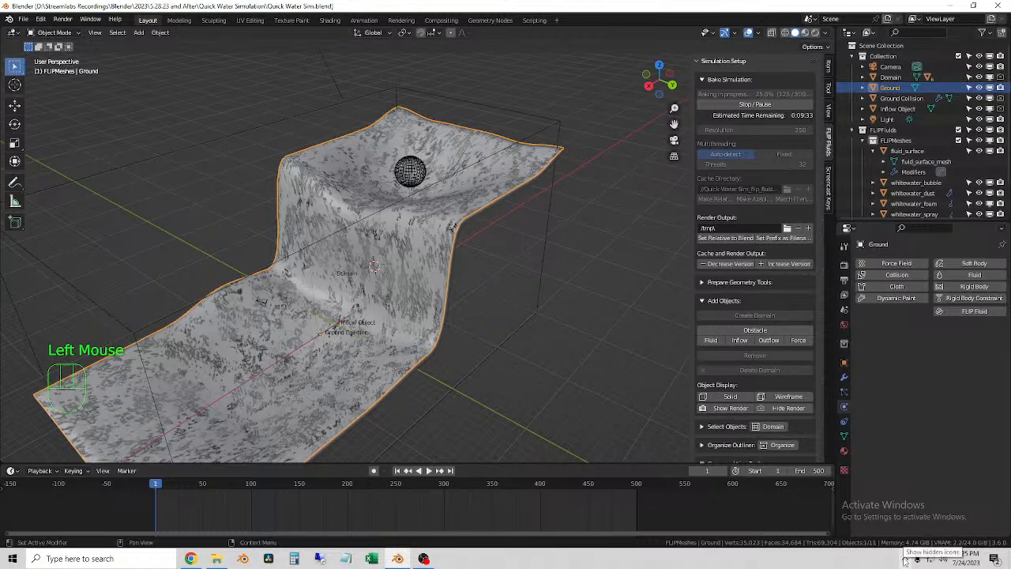
{"action": "left_click", "coordinate": [24, 18]}
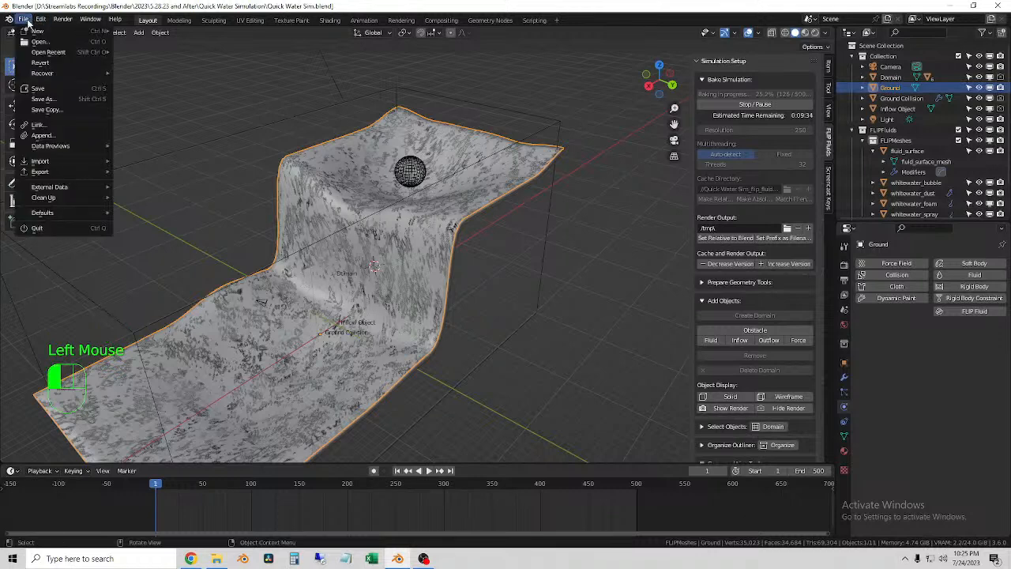
{"action": "mouse_move", "coordinate": [69, 172]}
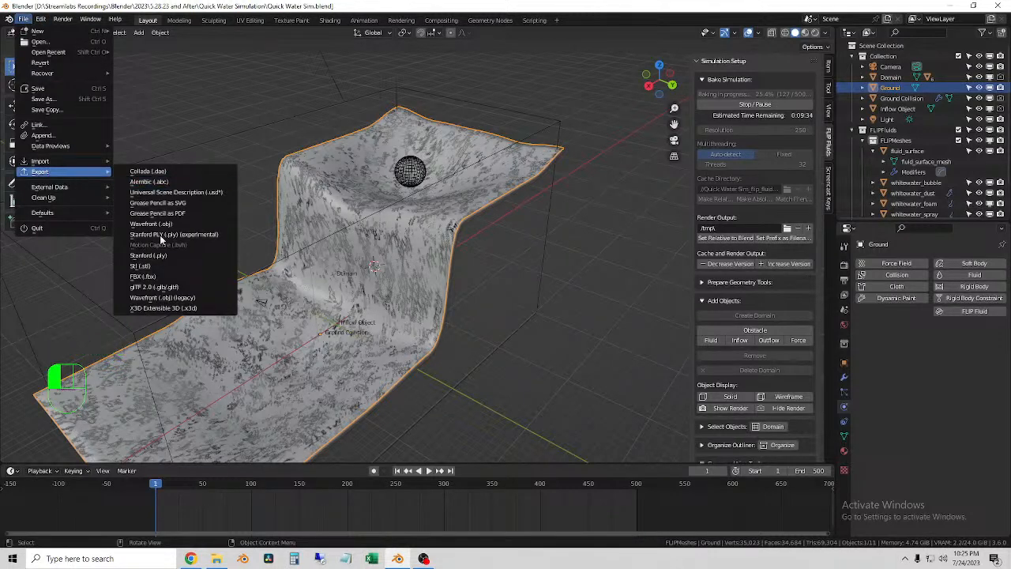
{"action": "left_click", "coordinate": [180, 277]}
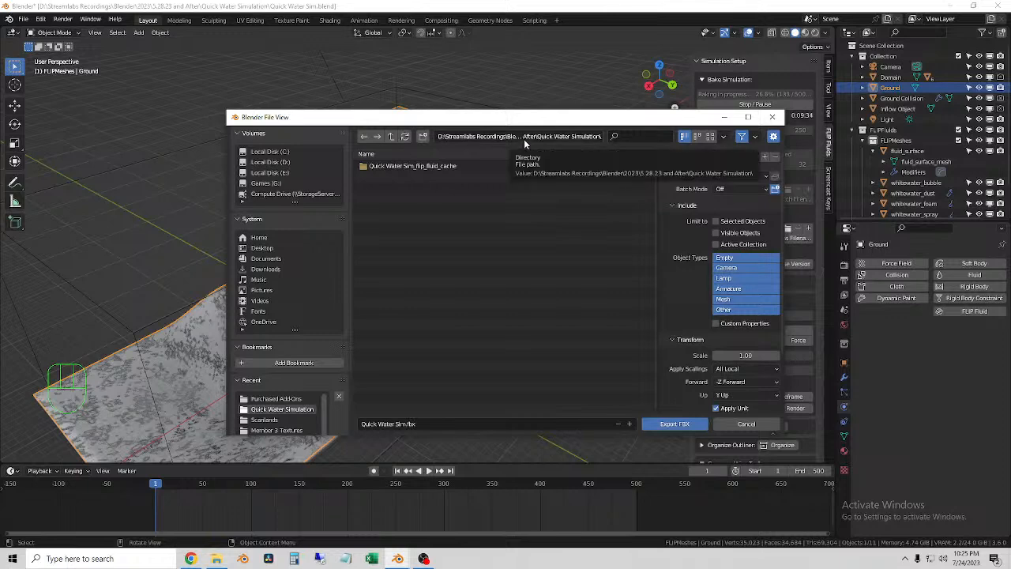
Create a Materials folder in the Quick Water Simulation directory and name the export file Ground.fbx inside it.
{"action": "left_click", "coordinate": [424, 139]}
{"action": "type", "text": "M"}
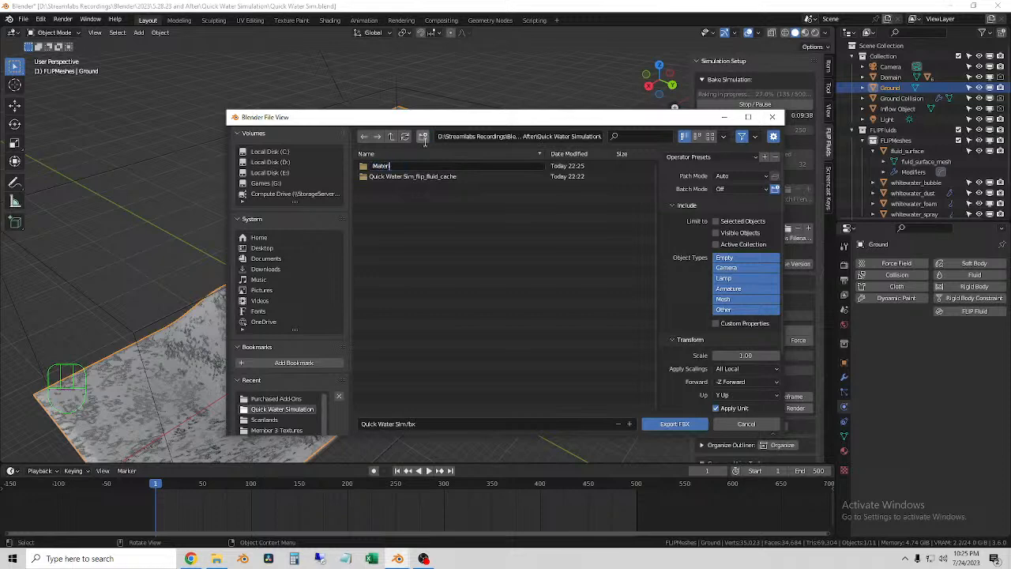
{"action": "type", "text": "aterials"}
{"action": "key", "text": "Return"}
{"action": "double_click", "coordinate": [388, 167]}
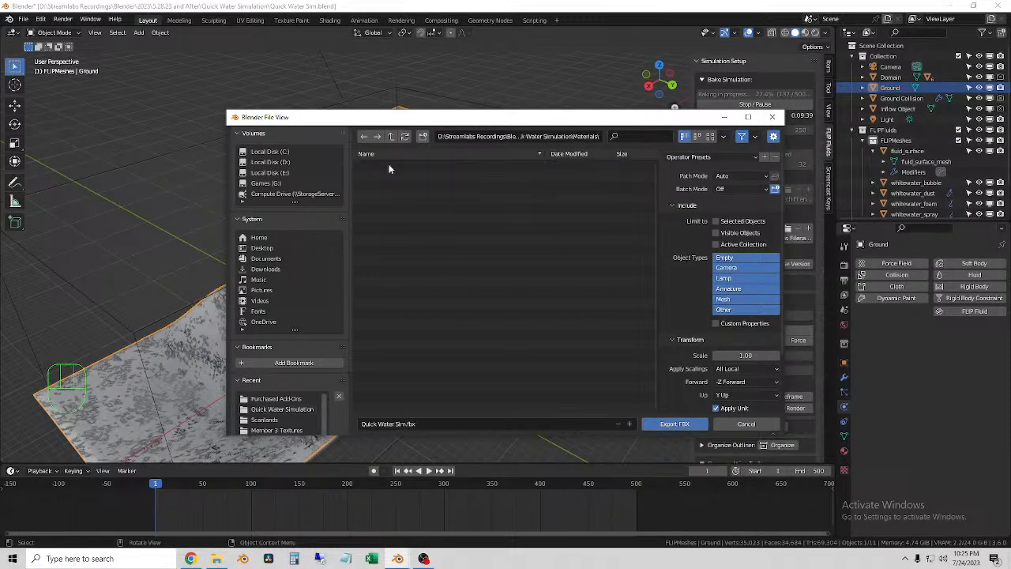
{"action": "left_click", "coordinate": [409, 425]}
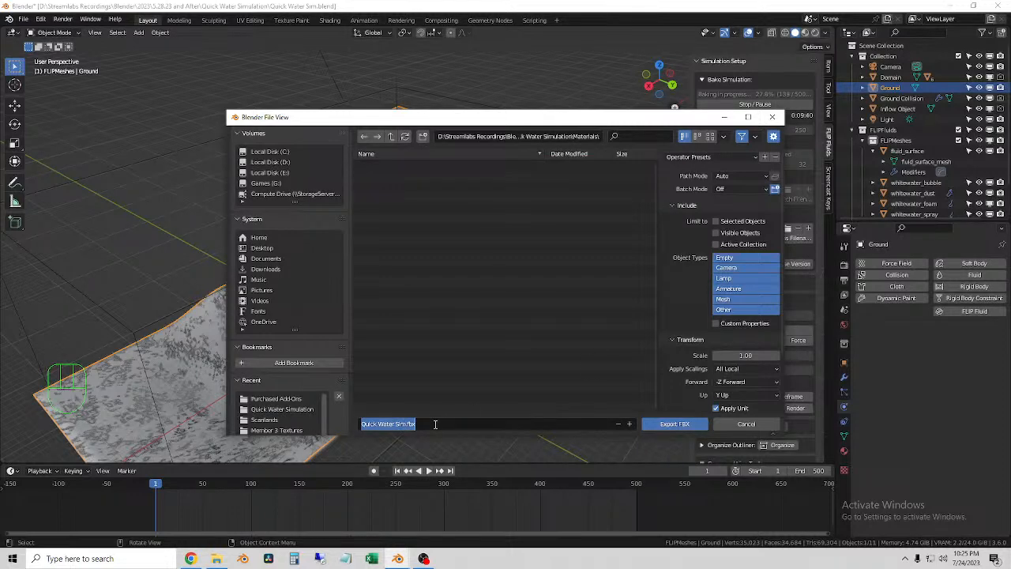
{"action": "type", "text": "Ground"}
{"action": "left_click", "coordinate": [520, 392]}
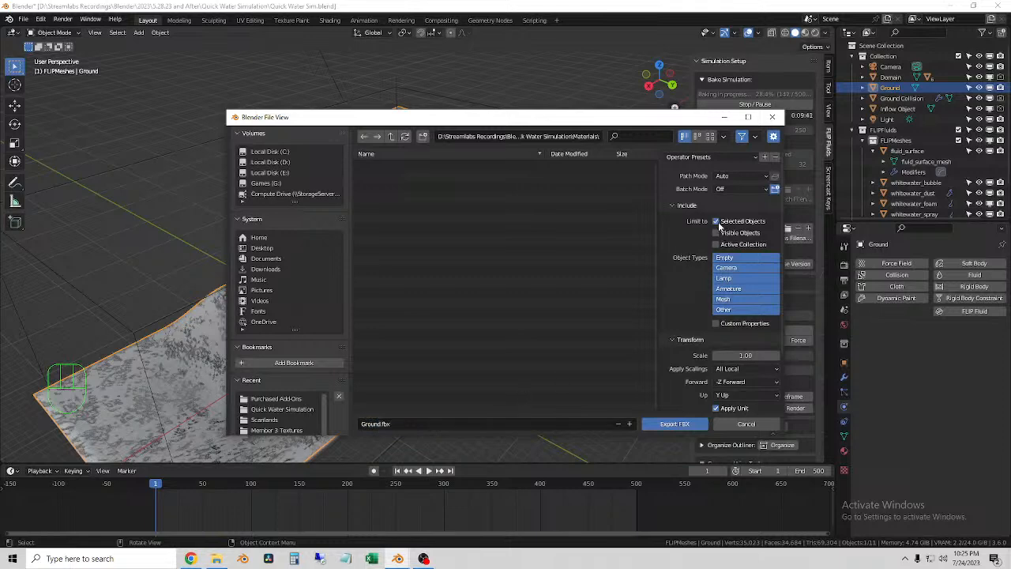
Export the FBX limited to selected objects and the Mesh object type, with Bake Animation turned off.
{"action": "left_click", "coordinate": [742, 288]}
{"action": "left_click", "coordinate": [743, 299]}
{"action": "scroll", "coordinate": [770, 332], "scroll_direction": "down", "scroll_amount": 3}
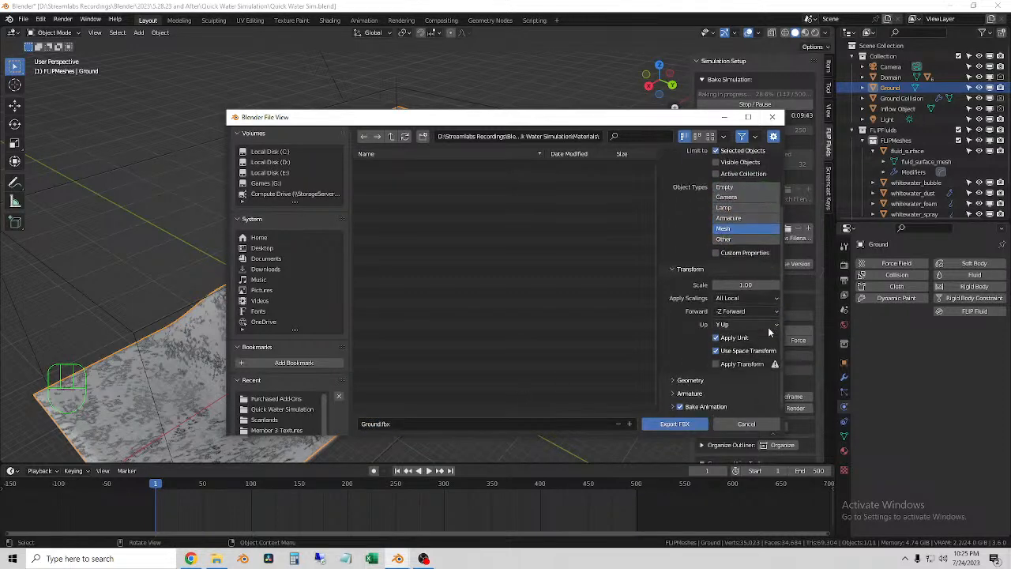
{"action": "left_click", "coordinate": [683, 384]}
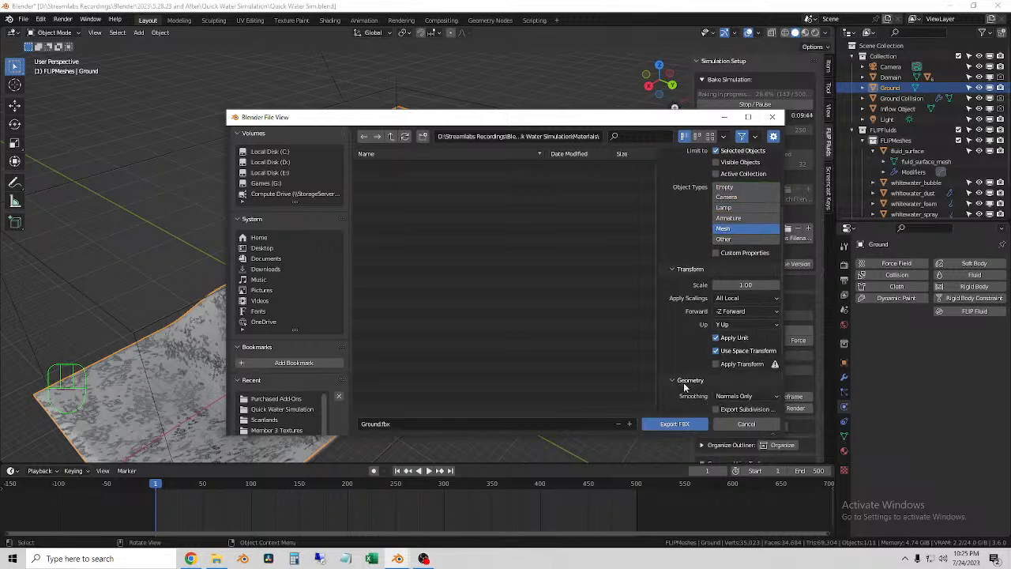
{"action": "scroll", "coordinate": [684, 384], "scroll_direction": "down", "scroll_amount": 5}
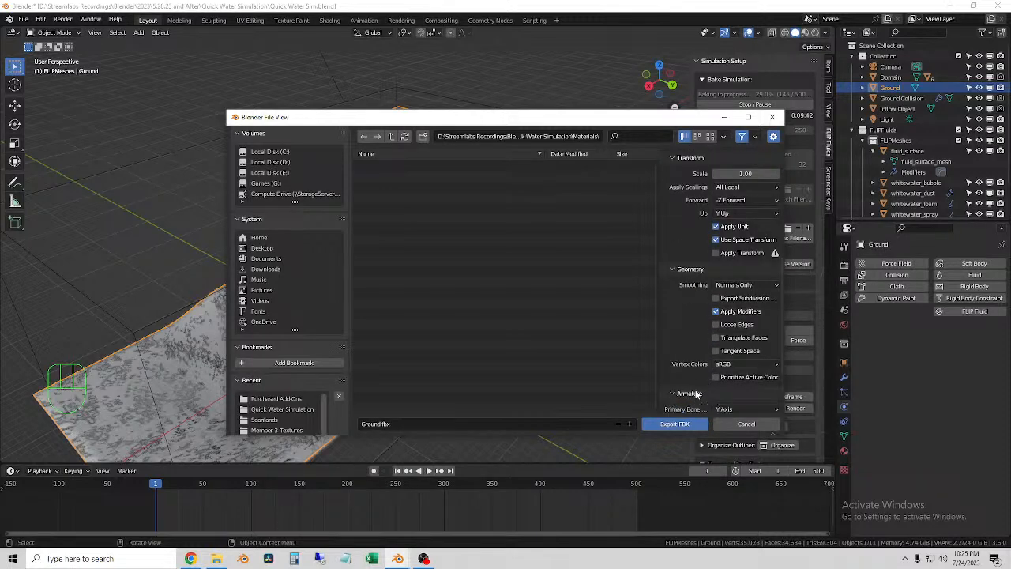
{"action": "left_click", "coordinate": [696, 393]}
{"action": "scroll", "coordinate": [696, 399], "scroll_direction": "down", "scroll_amount": 3}
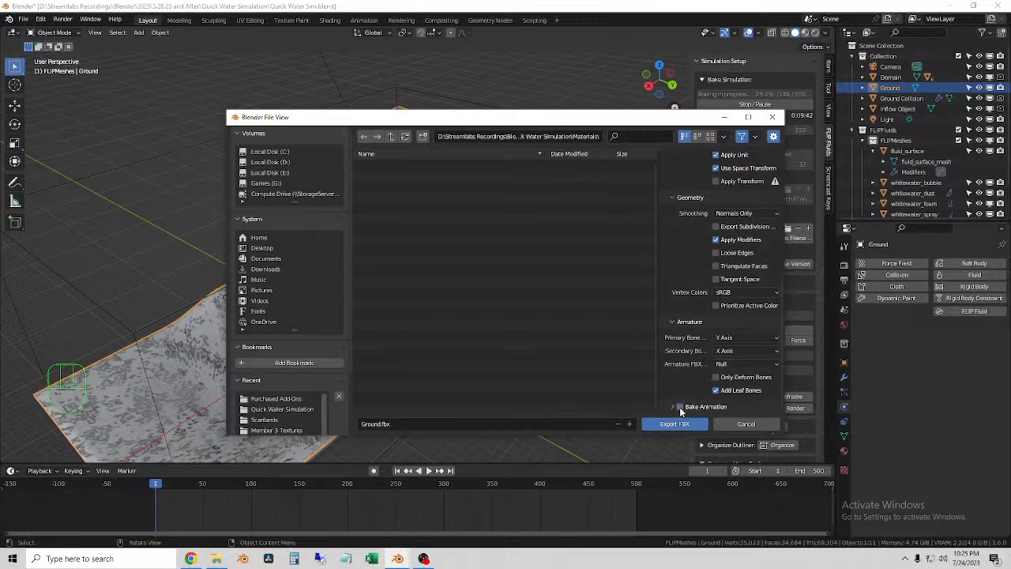
{"action": "left_click", "coordinate": [686, 424]}
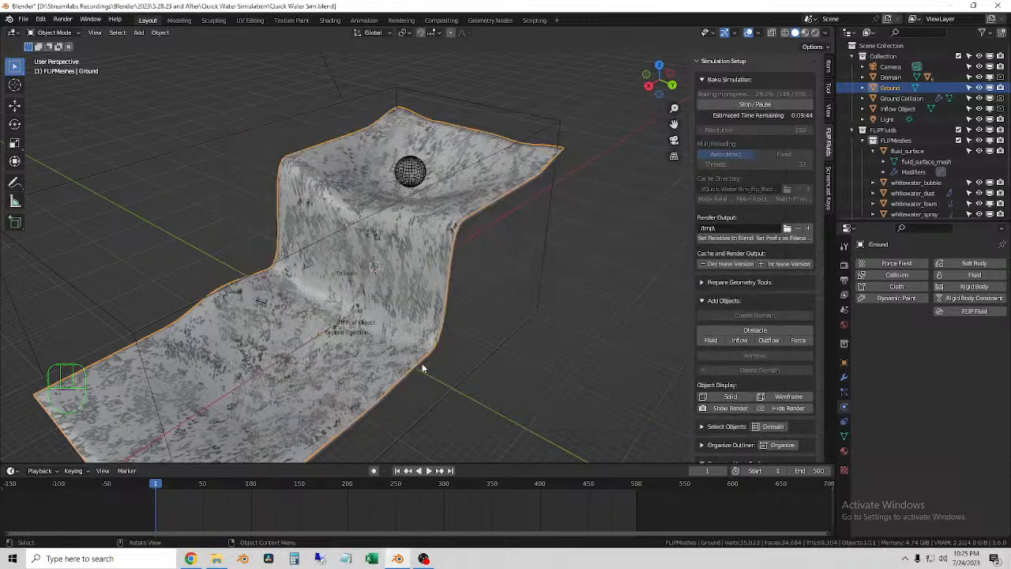
Open Creative Cloud Desktop, launch Substance 3D Painter from the installed apps, and minimize the Creative Cloud window.
{"action": "left_click", "coordinate": [907, 561]}
{"action": "left_click", "coordinate": [905, 515]}
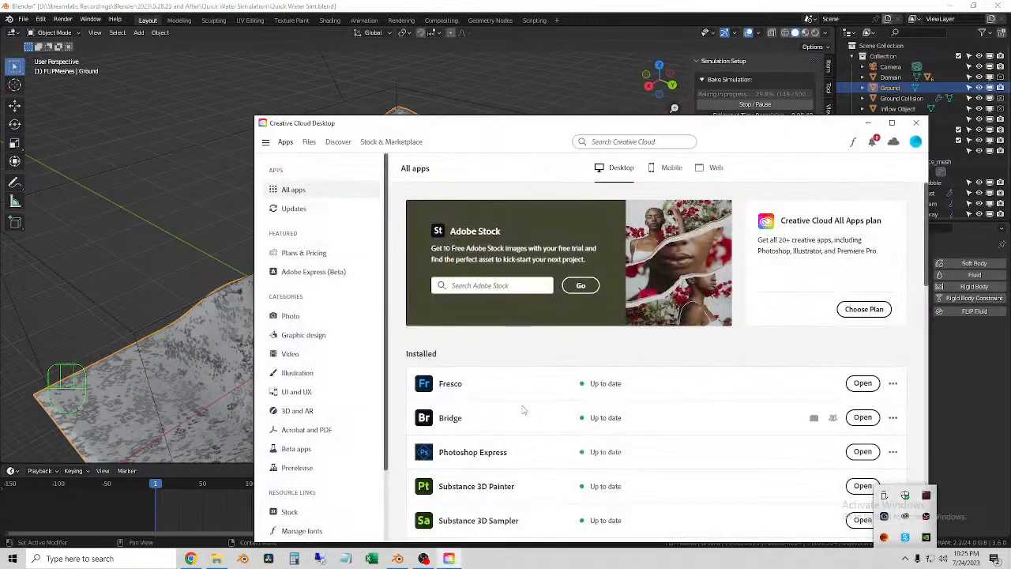
{"action": "scroll", "coordinate": [472, 485], "scroll_direction": "down", "scroll_amount": 1}
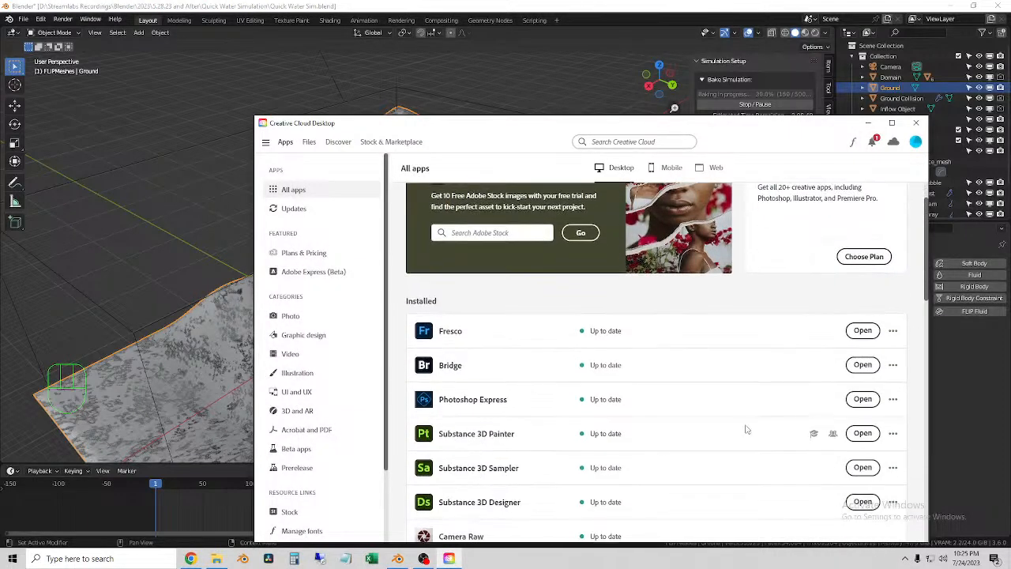
{"action": "left_click", "coordinate": [862, 433]}
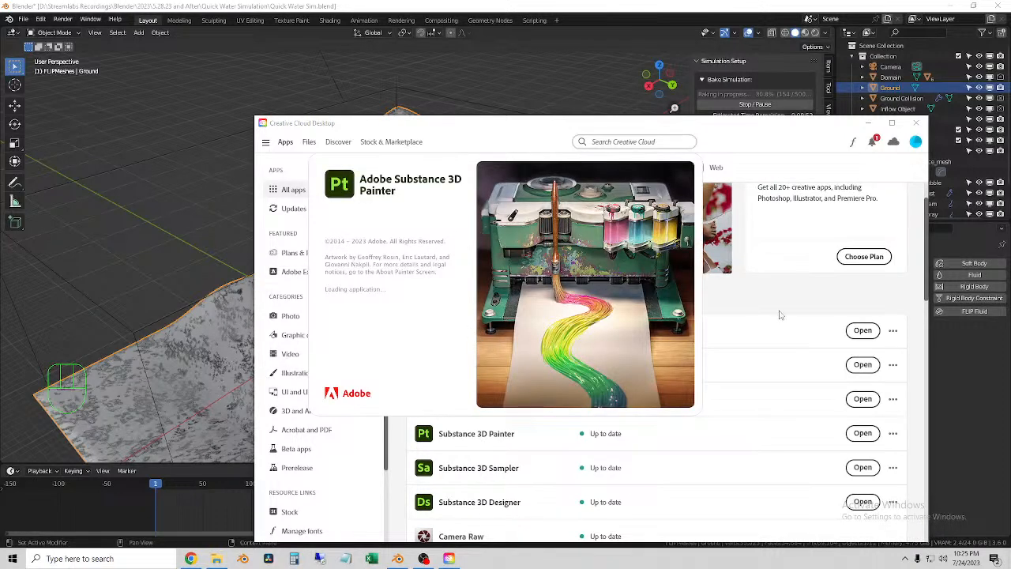
{"action": "left_click", "coordinate": [869, 124]}
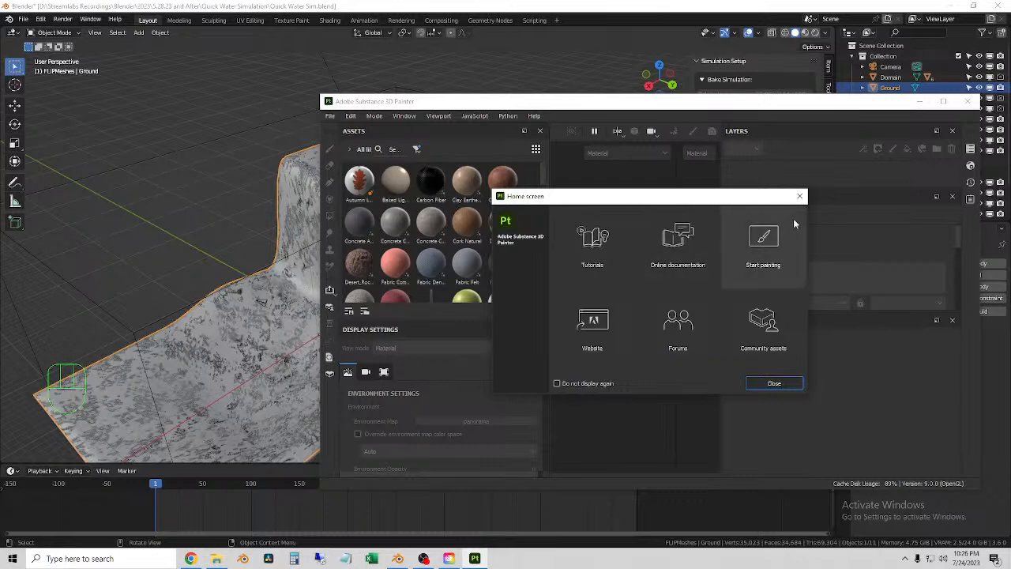
Dismiss Substance 3D Painter's home screen, maximize its window and narrow the assets and display settings area.
{"action": "left_click", "coordinate": [774, 384]}
{"action": "left_click", "coordinate": [943, 101]}
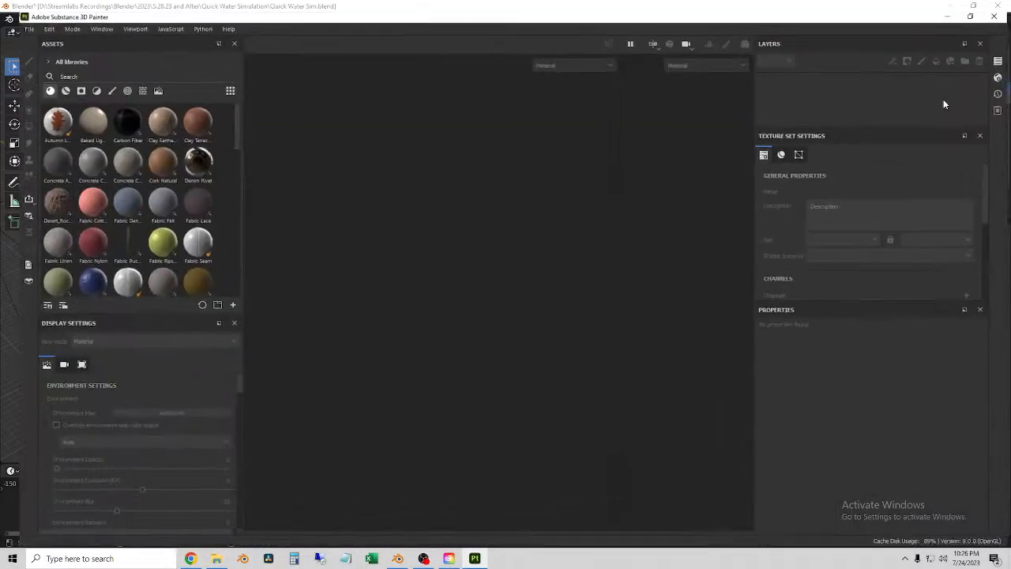
{"action": "left_click_drag", "start_coordinate": [230, 161], "coordinate": [181, 163]}
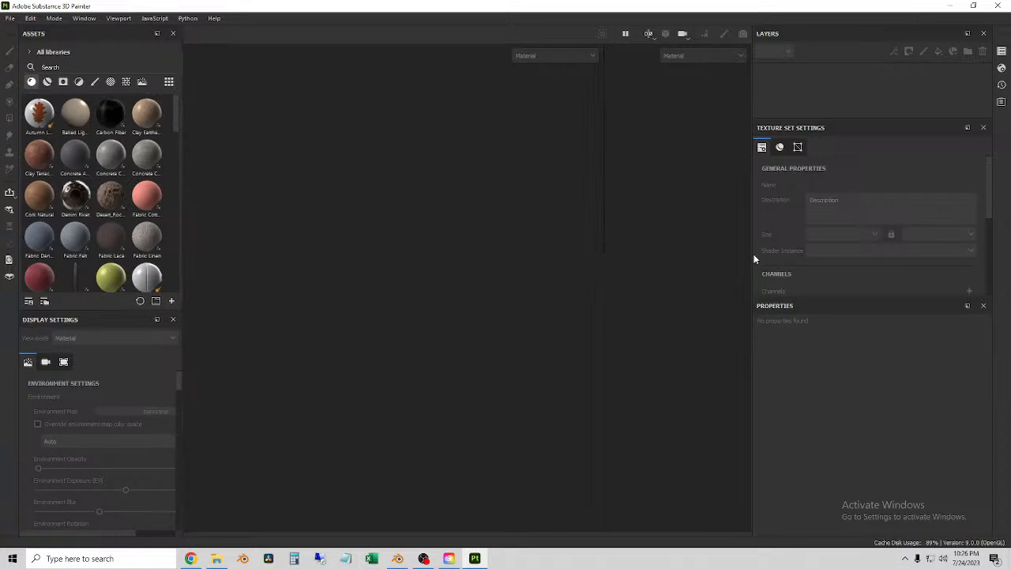
Narrow the layers, texture set and properties area, and start a new project.
{"action": "left_click_drag", "start_coordinate": [751, 255], "coordinate": [808, 253]}
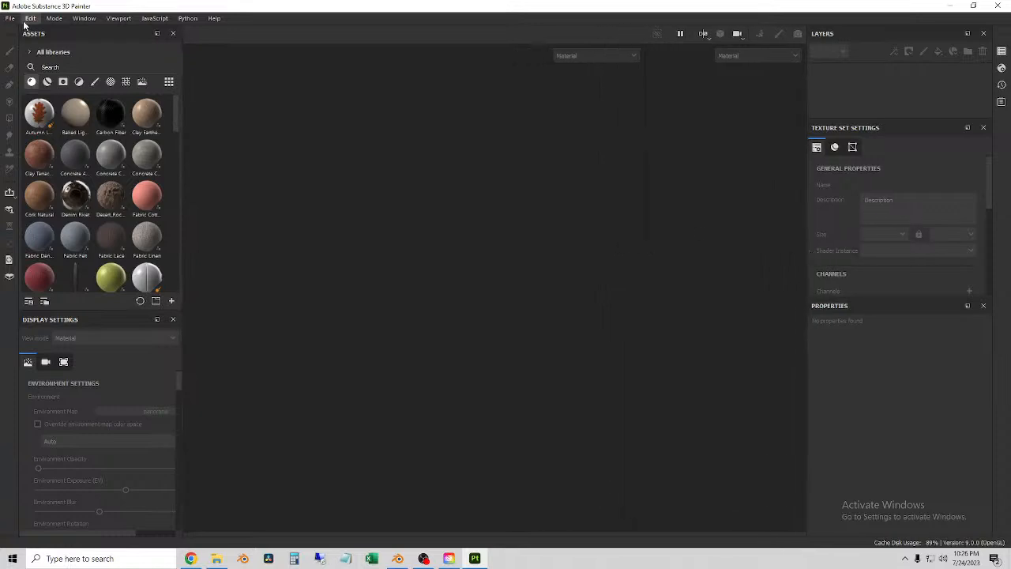
{"action": "left_click", "coordinate": [10, 18]}
{"action": "left_click", "coordinate": [24, 33]}
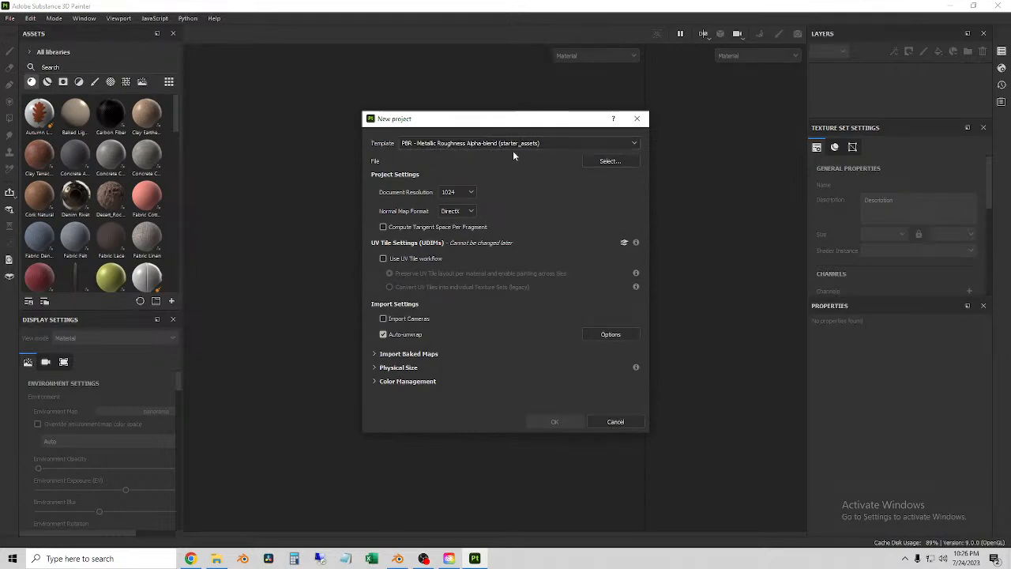
Browse for the project's mesh file, going to the Streamlabs Recordings folder on Local Disk (D:).
{"action": "left_click", "coordinate": [608, 161]}
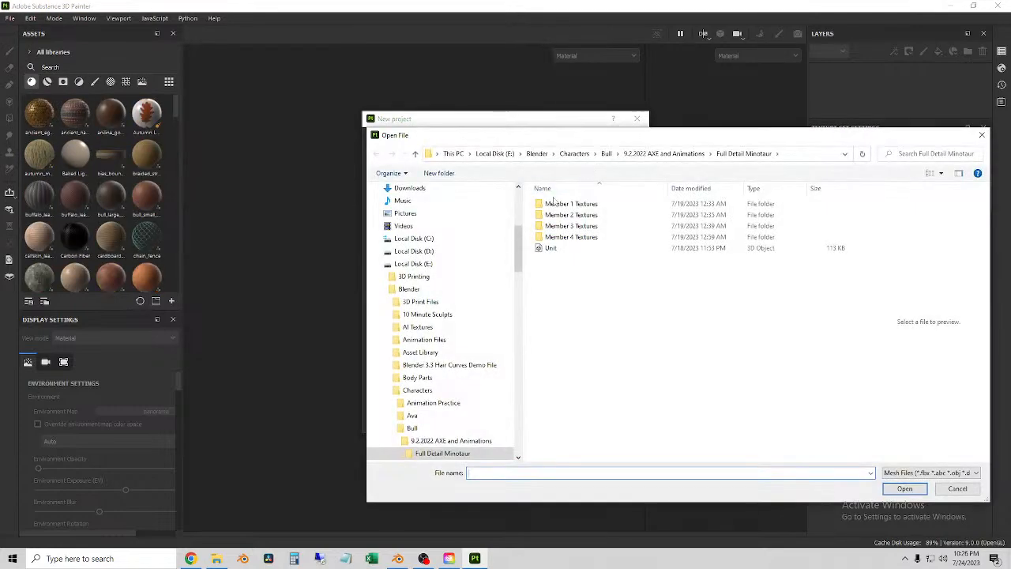
{"action": "left_click", "coordinate": [575, 154]}
{"action": "left_click", "coordinate": [498, 154]}
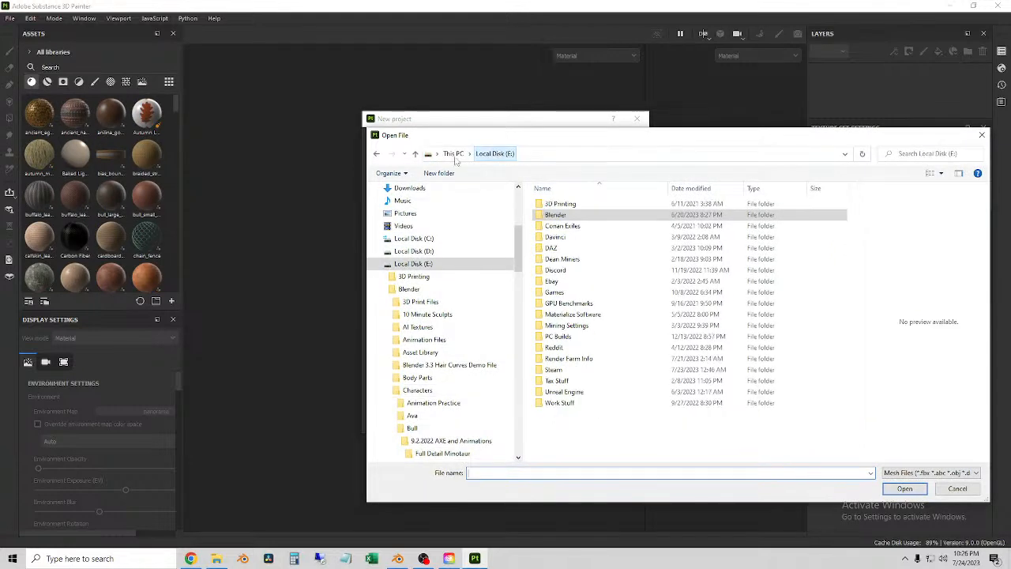
{"action": "left_click", "coordinate": [414, 251]}
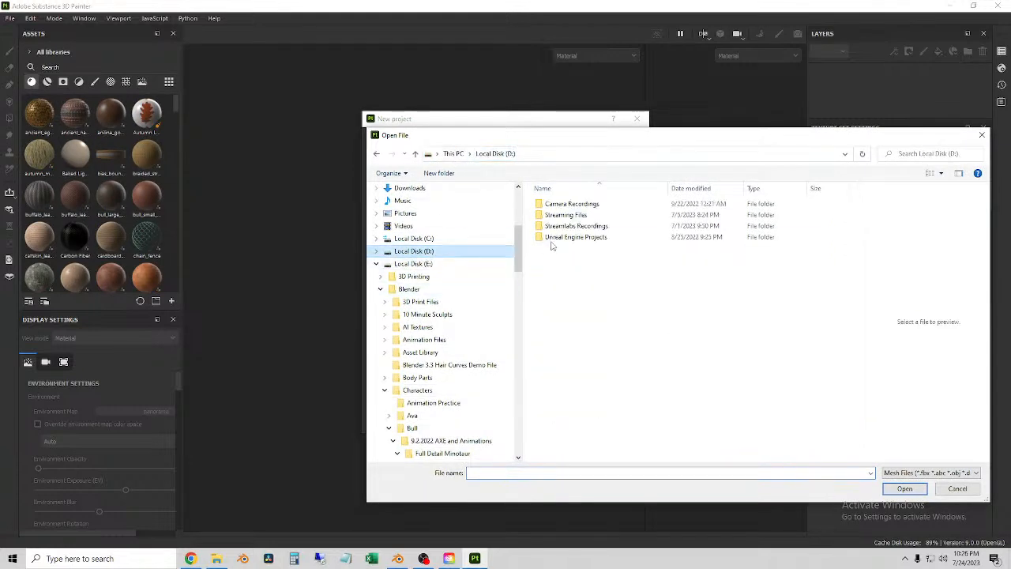
{"action": "left_click", "coordinate": [377, 264]}
{"action": "double_click", "coordinate": [576, 226]}
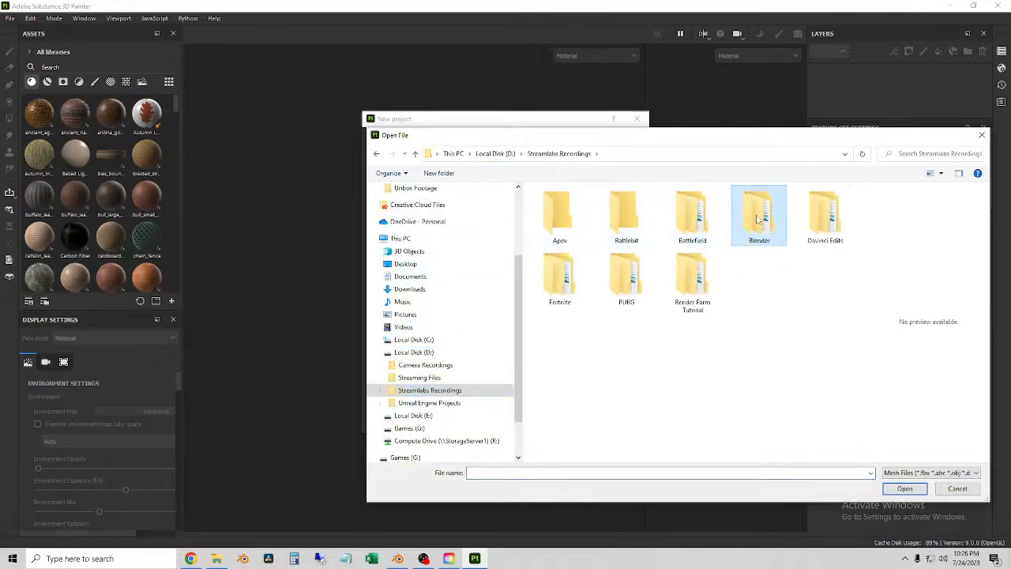
Load the Ground mesh from Blender > 2023 > 5.28.23 and After > Quick Water Simulation > Materials.
{"action": "double_click", "coordinate": [759, 215]}
{"action": "double_click", "coordinate": [627, 218]}
{"action": "double_click", "coordinate": [586, 204]}
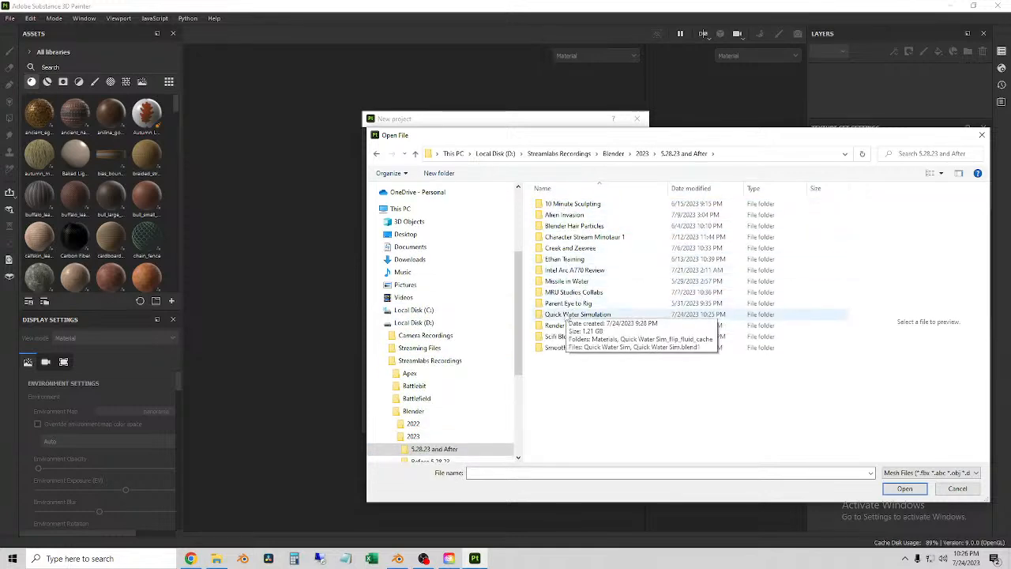
{"action": "double_click", "coordinate": [570, 314]}
{"action": "double_click", "coordinate": [562, 204]}
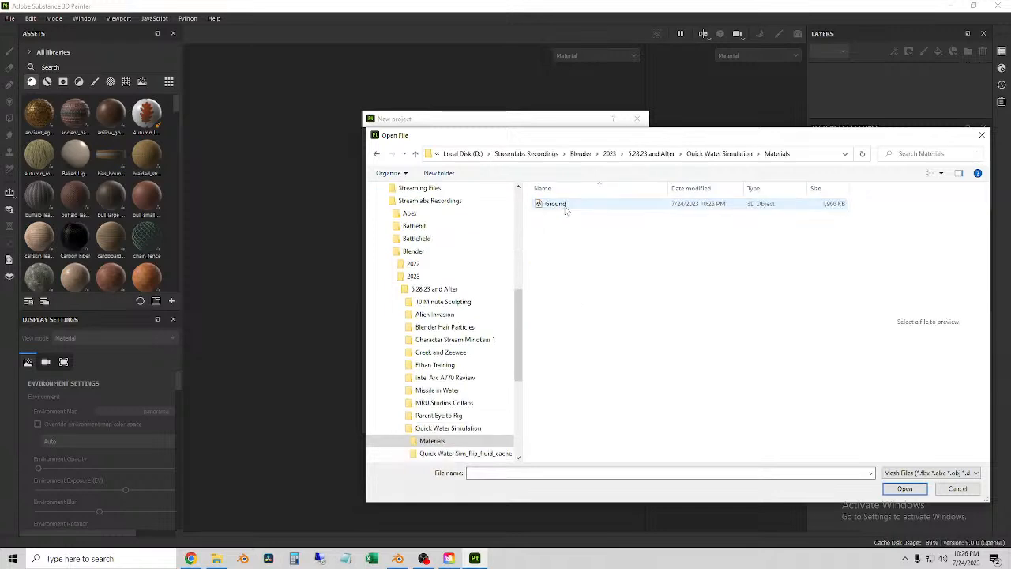
{"action": "left_click", "coordinate": [564, 207]}
{"action": "left_click", "coordinate": [905, 488]}
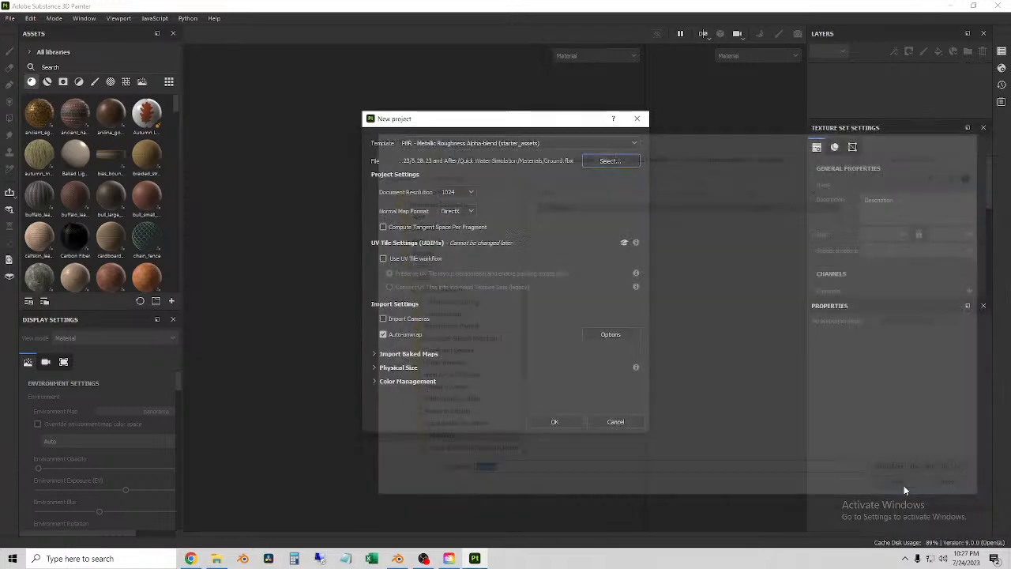
Set the document resolution to 4096 and create the project.
{"action": "left_click", "coordinate": [470, 195]}
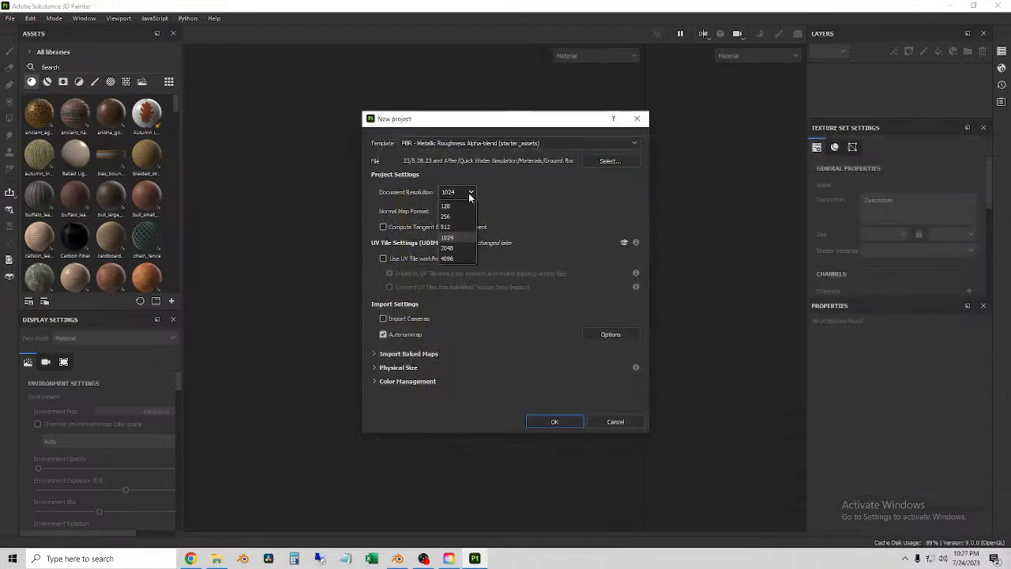
{"action": "left_click", "coordinate": [459, 258]}
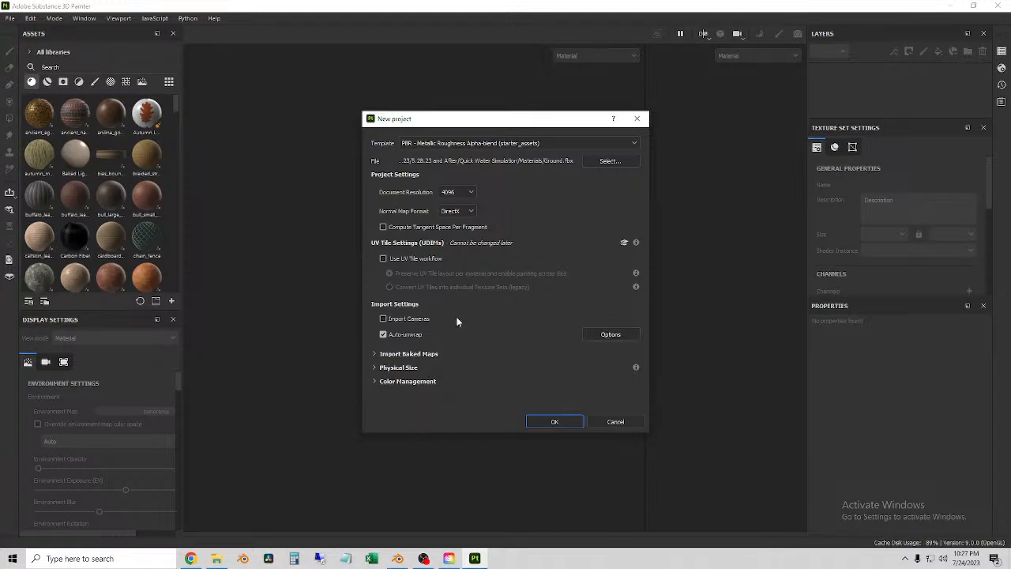
{"action": "left_click", "coordinate": [559, 422]}
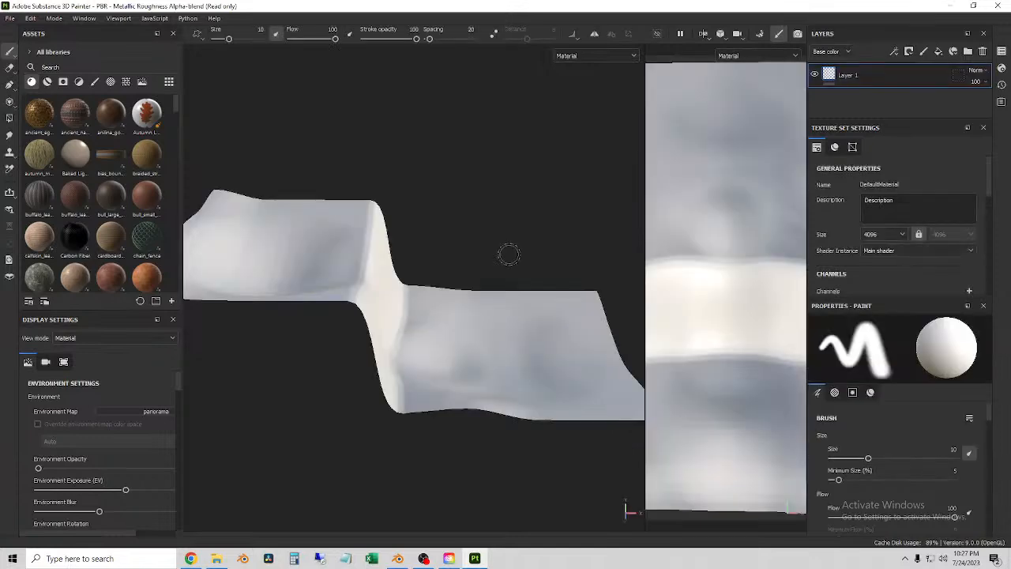
Turn the ground model to face the cliff, widen the 2D UV view and make the layers area taller.
{"action": "scroll", "coordinate": [503, 251], "scroll_direction": "down", "scroll_amount": 2}
{"action": "mouse_move", "coordinate": [534, 256]}
{"action": "left_mouse_down", "text": "alt"}
{"action": "mouse_move", "coordinate": [350, 272]}
{"action": "mouse_move", "coordinate": [188, 224]}
{"action": "mouse_move", "coordinate": [366, 235]}
{"action": "mouse_move", "coordinate": [406, 312]}
{"action": "mouse_move", "coordinate": [297, 314]}
{"action": "mouse_move", "coordinate": [281, 277]}
{"action": "left_mouse_up", "text": "alt"}
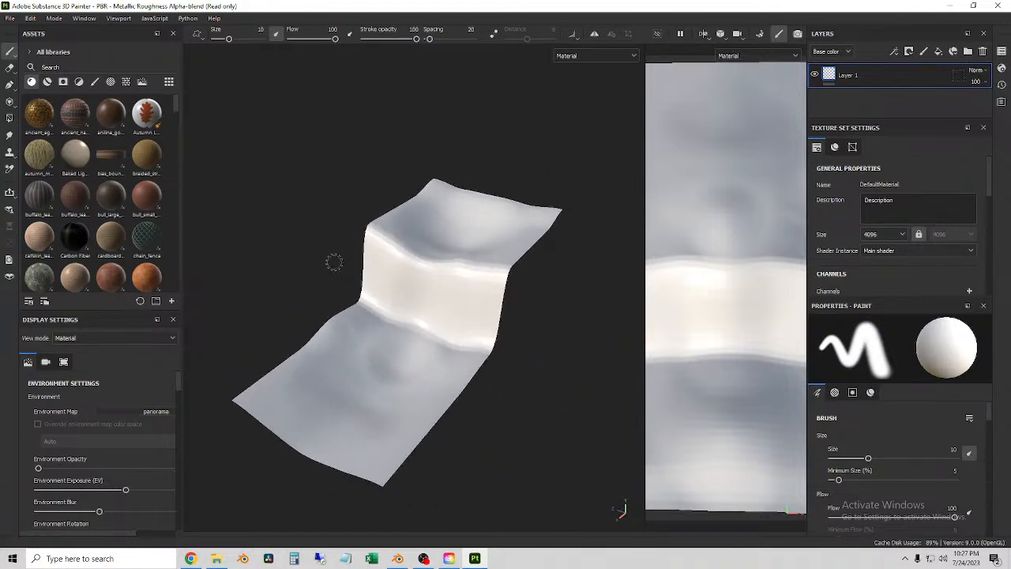
{"action": "left_click_drag", "start_coordinate": [236, 244], "coordinate": [330, 280], "text": "alt"}
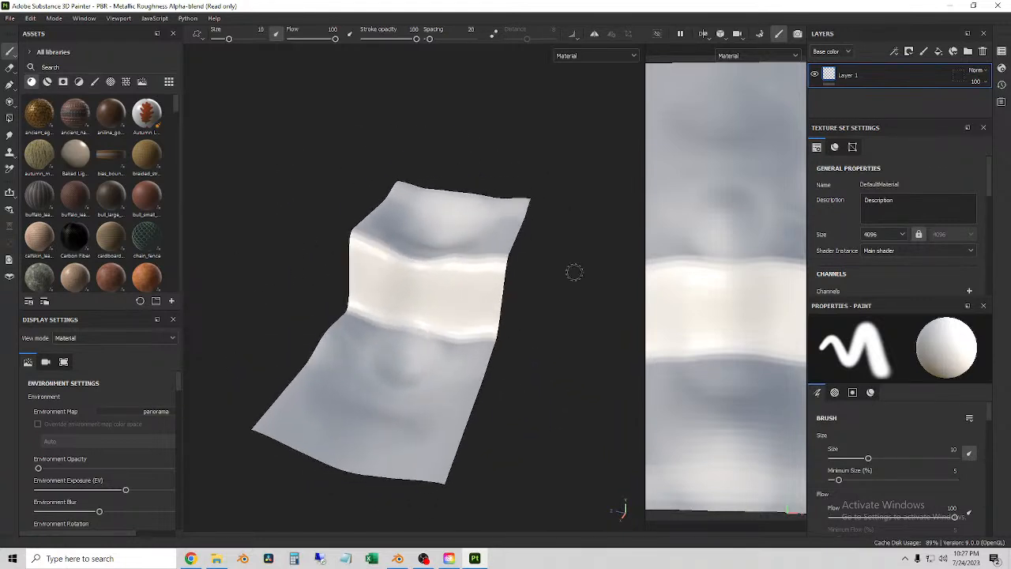
{"action": "left_click_drag", "start_coordinate": [646, 301], "coordinate": [569, 297]}
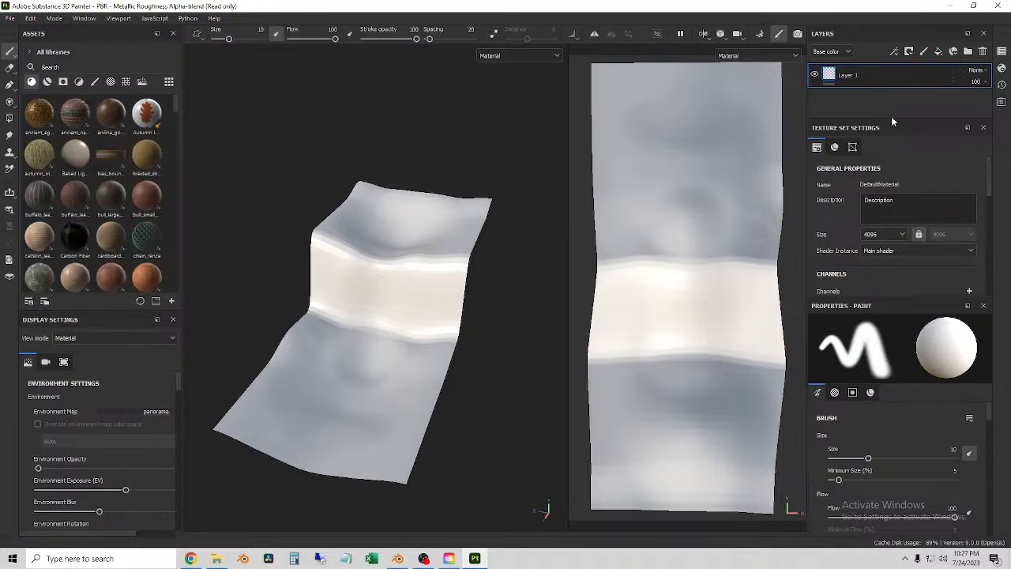
{"action": "left_click_drag", "start_coordinate": [892, 119], "coordinate": [891, 170]}
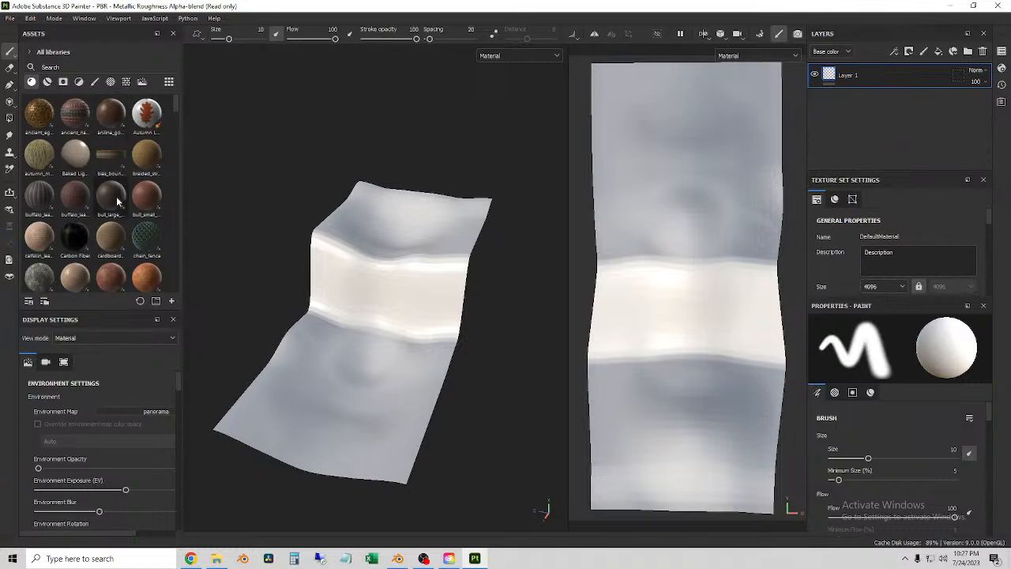
Search the asset library for "rock" and filter the results to regular materials instead of smart materials.
{"action": "left_click", "coordinate": [47, 82]}
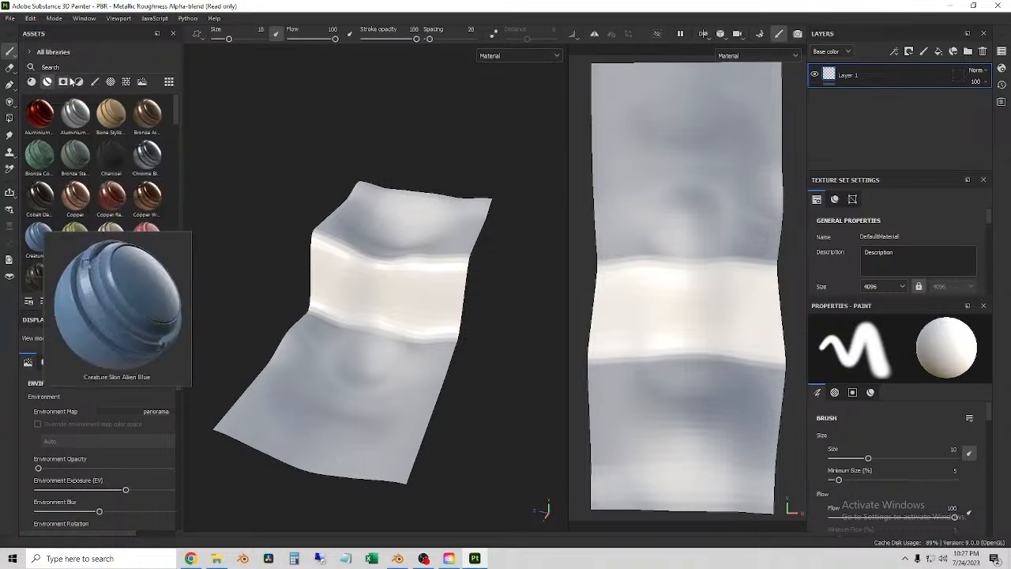
{"action": "scroll", "coordinate": [92, 230], "scroll_direction": "down", "scroll_amount": 5}
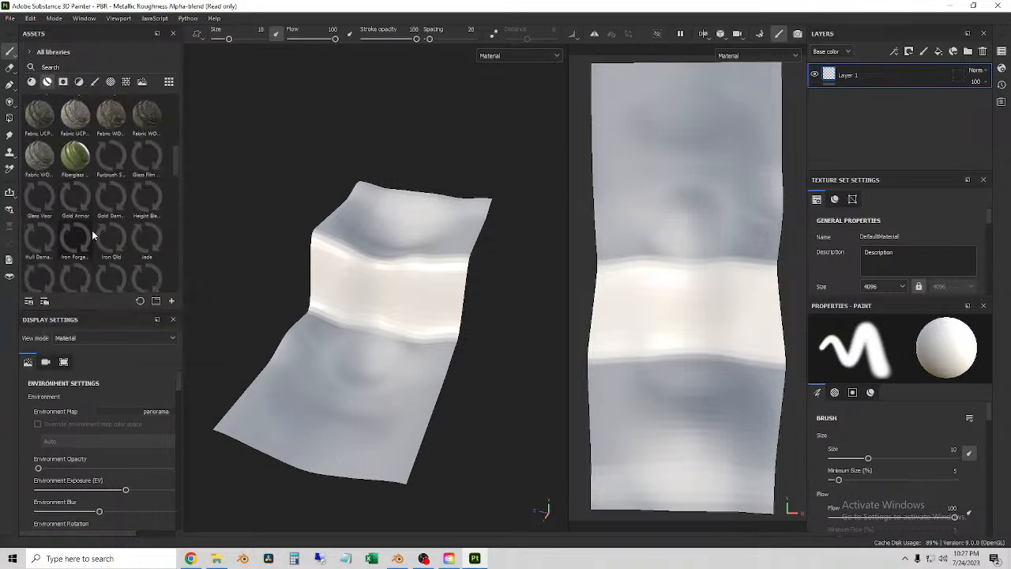
{"action": "left_click", "coordinate": [60, 70]}
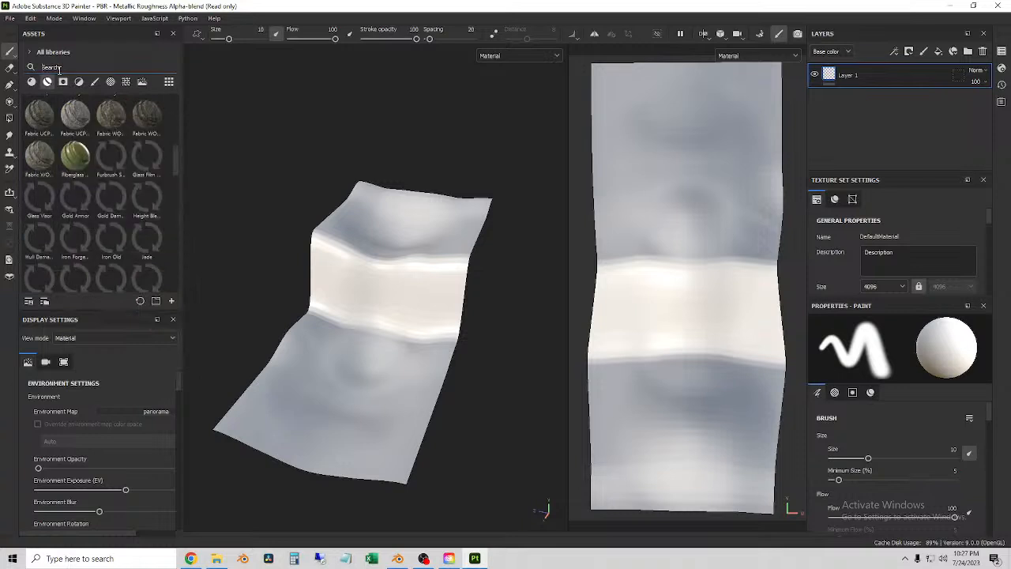
{"action": "type", "text": "rock"}
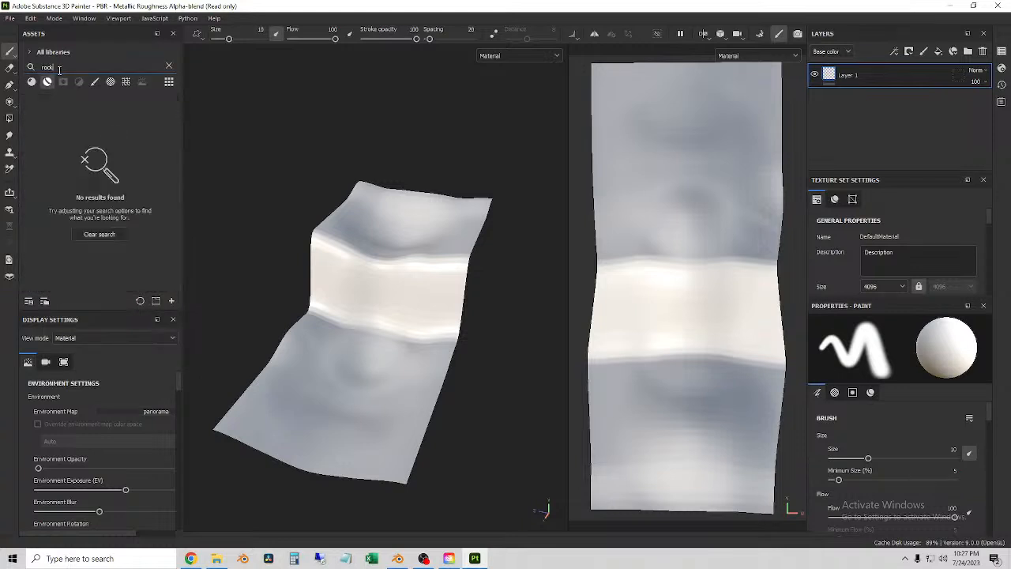
{"action": "left_click", "coordinate": [33, 83]}
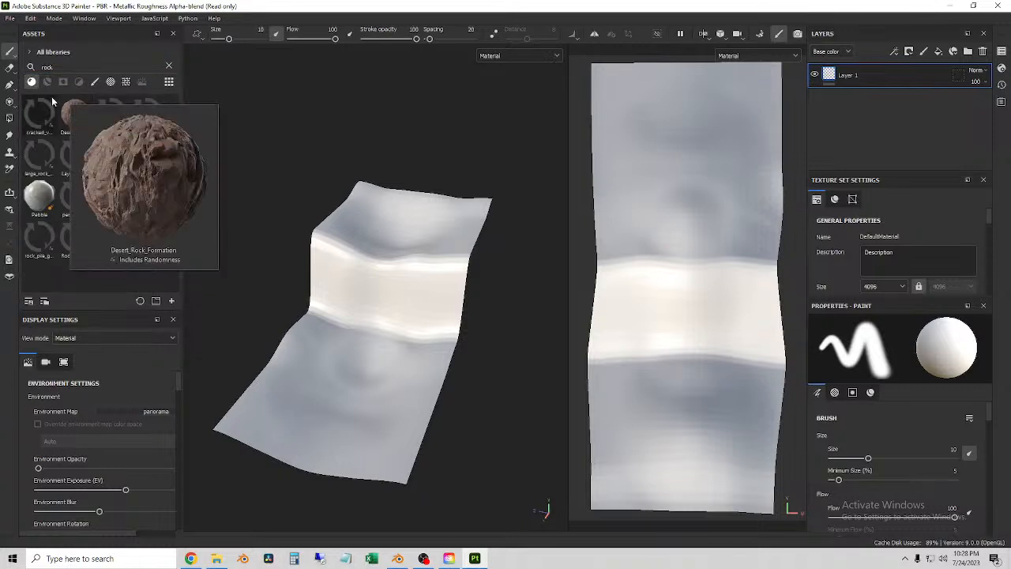
Widen the assets area slightly and apply the large_river_rocks material to the ground mesh.
{"action": "mouse_move", "coordinate": [67, 110]}
{"action": "mouse_move", "coordinate": [103, 113]}
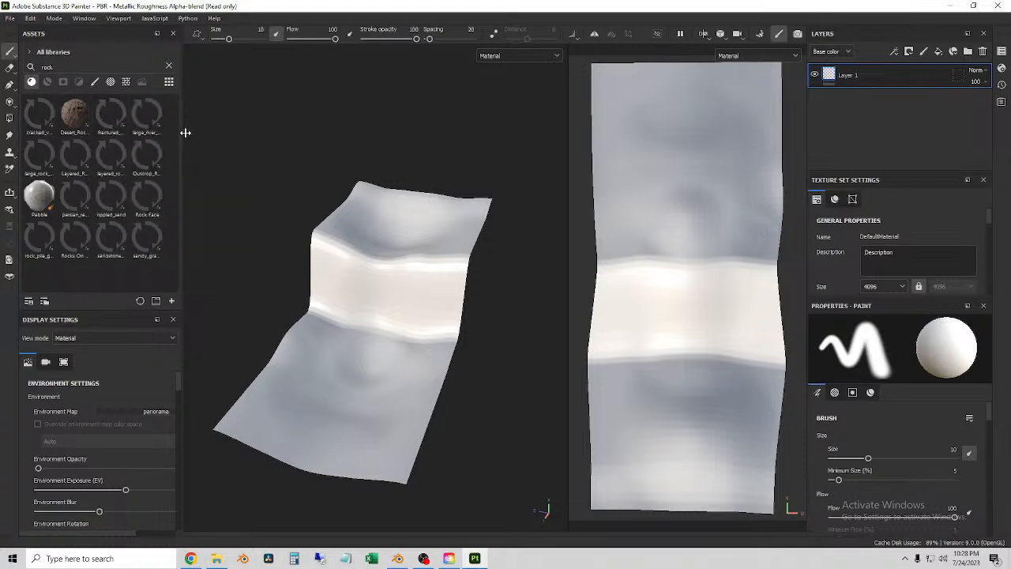
{"action": "left_click_drag", "start_coordinate": [183, 133], "coordinate": [191, 133]}
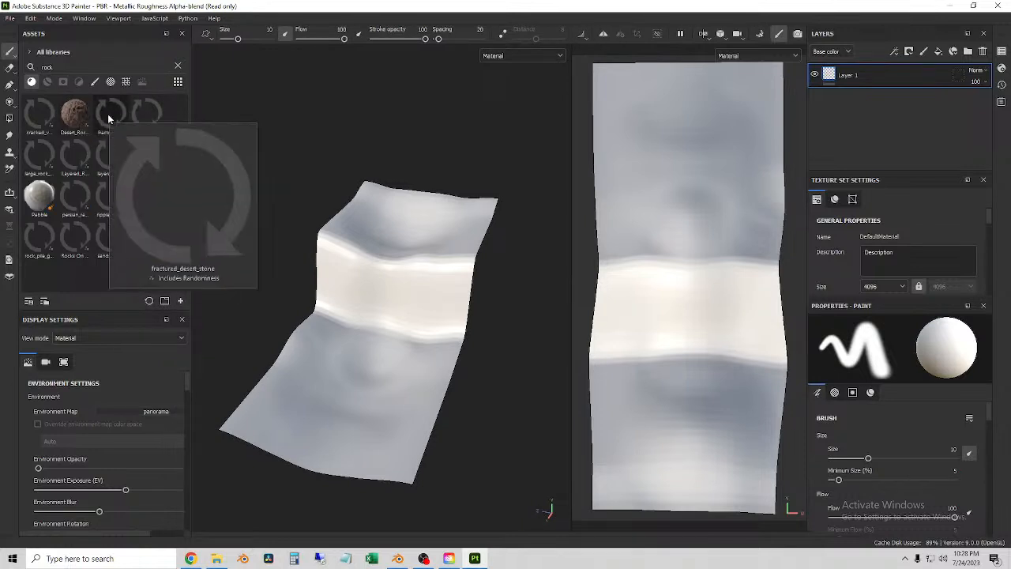
{"action": "mouse_move", "coordinate": [145, 119]}
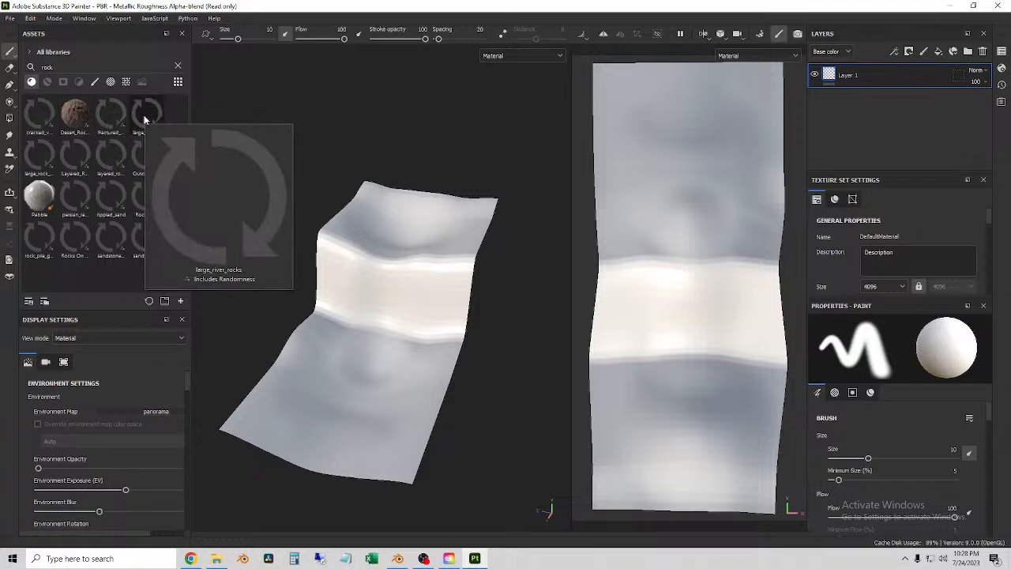
{"action": "mouse_move", "coordinate": [34, 158]}
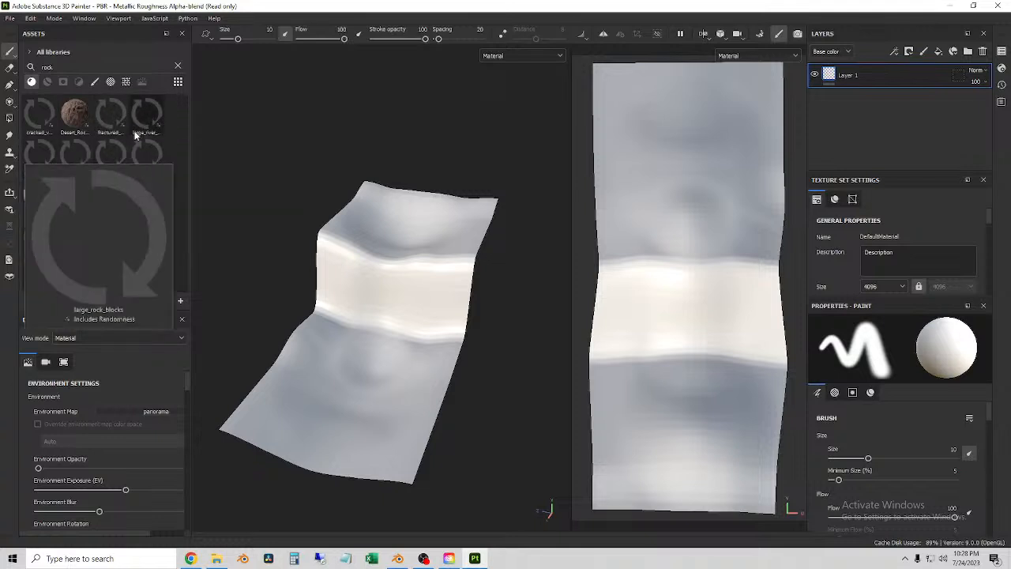
{"action": "left_click_drag", "start_coordinate": [144, 114], "coordinate": [428, 304]}
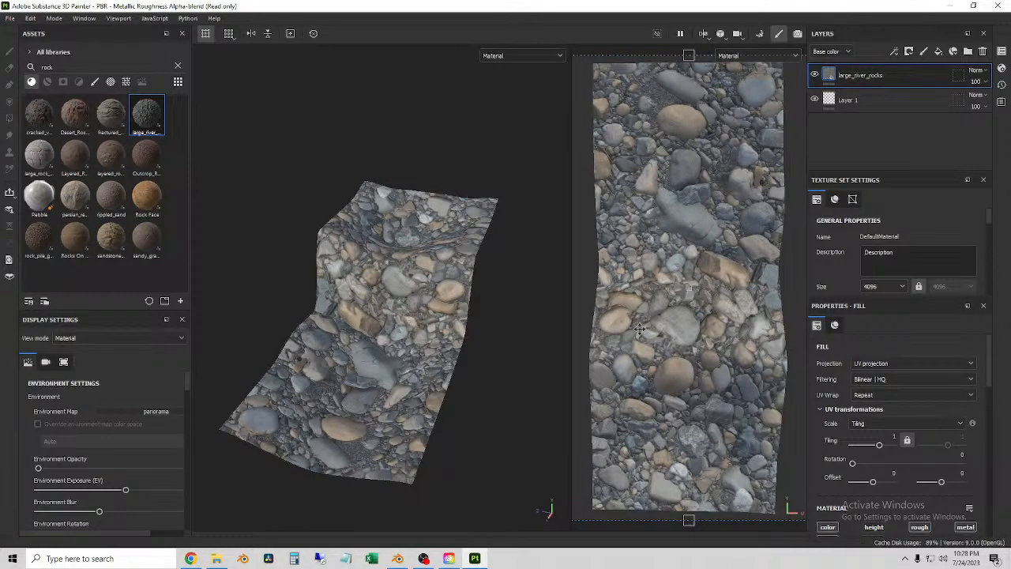
Set the tiling of the large_river_rocks fill layer to 5.
{"action": "scroll", "coordinate": [656, 367], "scroll_direction": "down", "scroll_amount": 2}
{"action": "scroll", "coordinate": [656, 363], "scroll_direction": "down", "scroll_amount": 2}
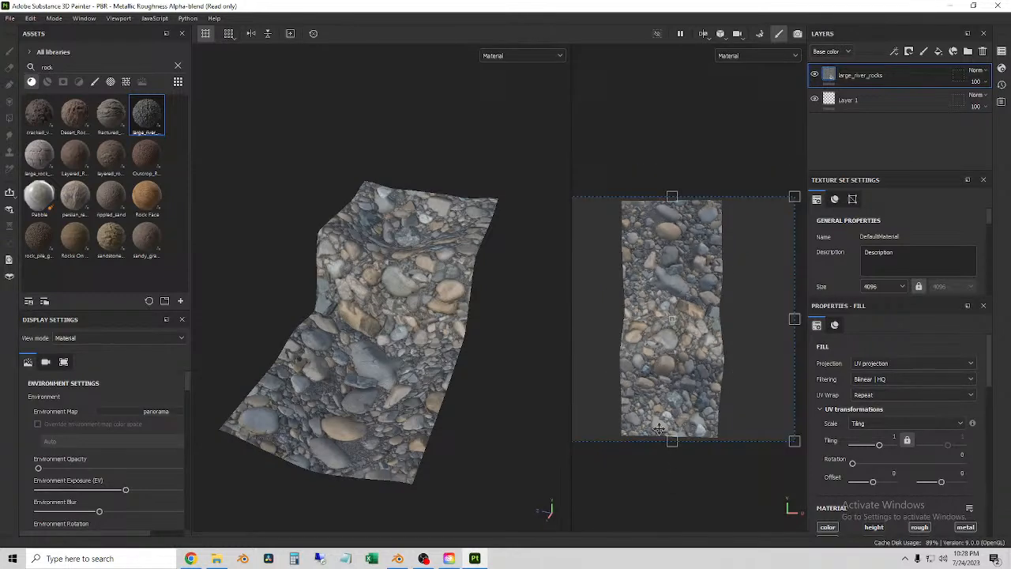
{"action": "scroll", "coordinate": [311, 328], "scroll_direction": "up", "scroll_amount": 2}
{"action": "scroll", "coordinate": [313, 327], "scroll_direction": "down", "scroll_amount": 1}
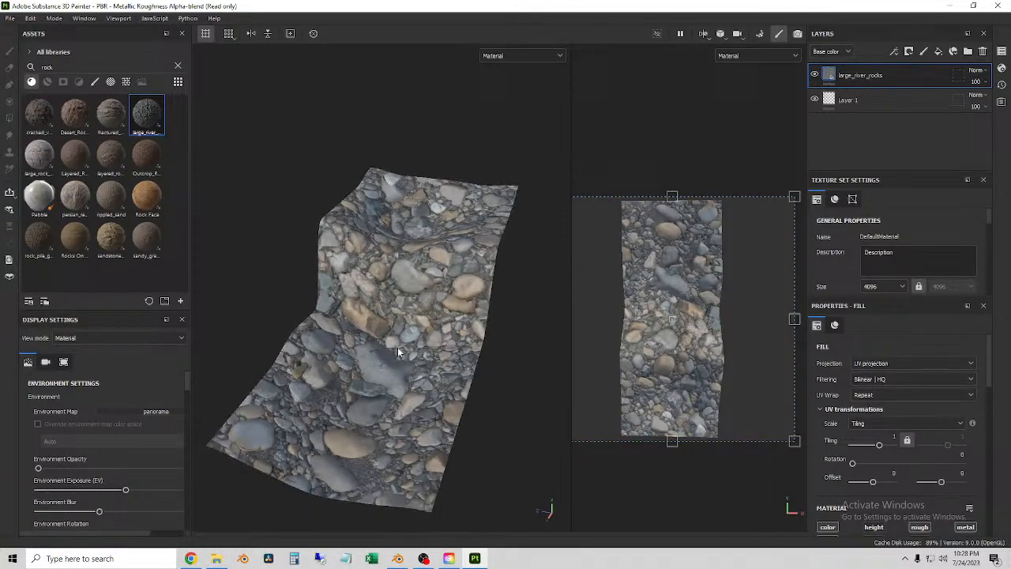
{"action": "left_click_drag", "start_coordinate": [425, 358], "coordinate": [432, 310], "text": "alt"}
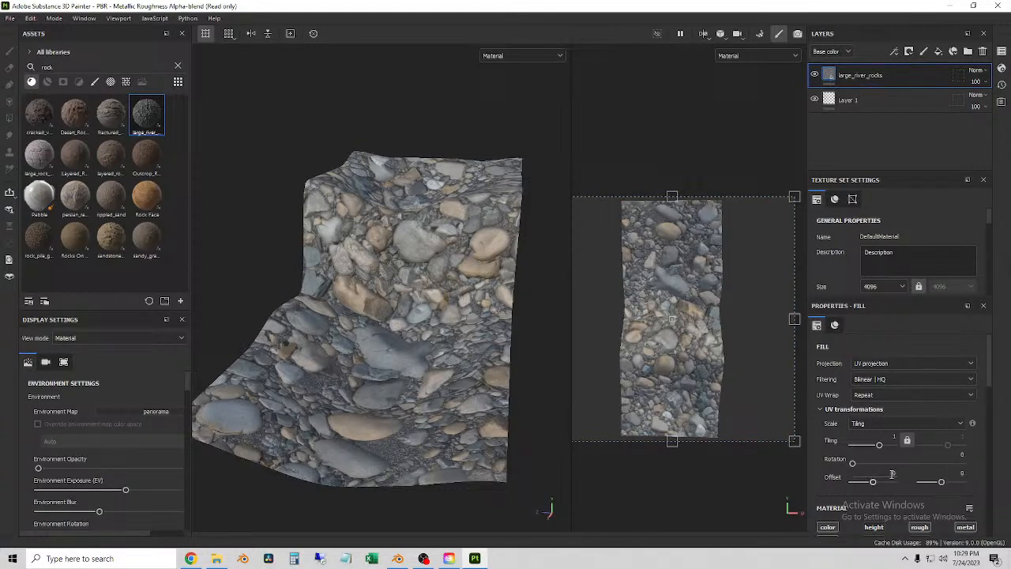
{"action": "left_click_drag", "start_coordinate": [879, 448], "coordinate": [884, 448]}
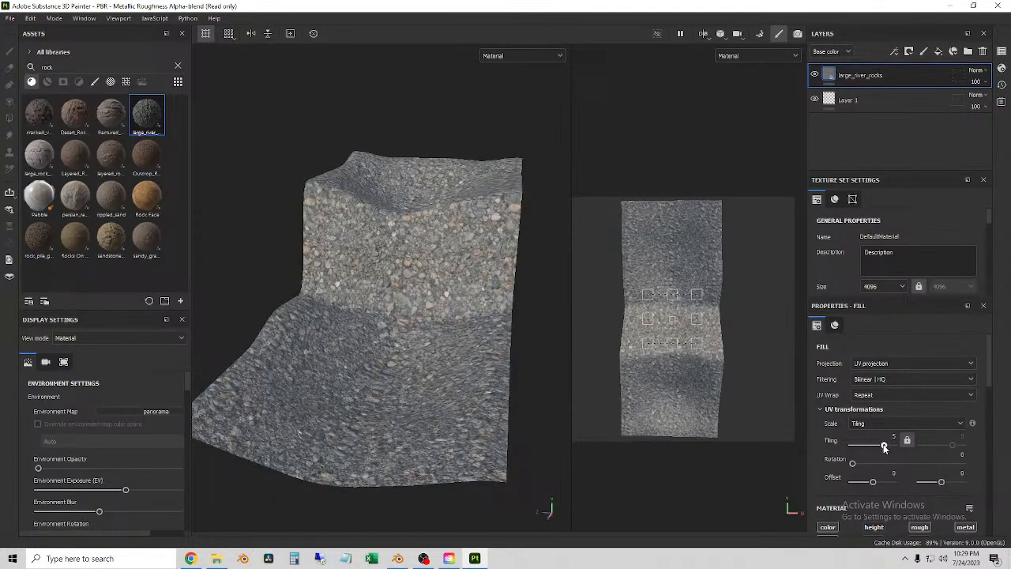
{"action": "left_click_drag", "start_coordinate": [884, 448], "coordinate": [884, 448]}
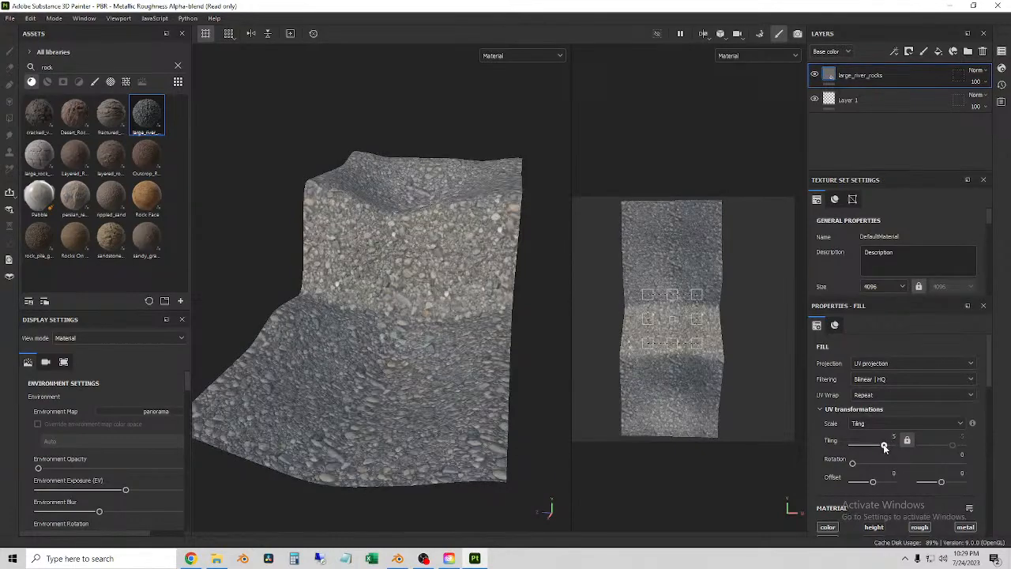
Try a tiling of 19.39 on the large_river_rocks layer and set it back to 5.
{"action": "scroll", "coordinate": [376, 256], "scroll_direction": "down", "scroll_amount": 1}
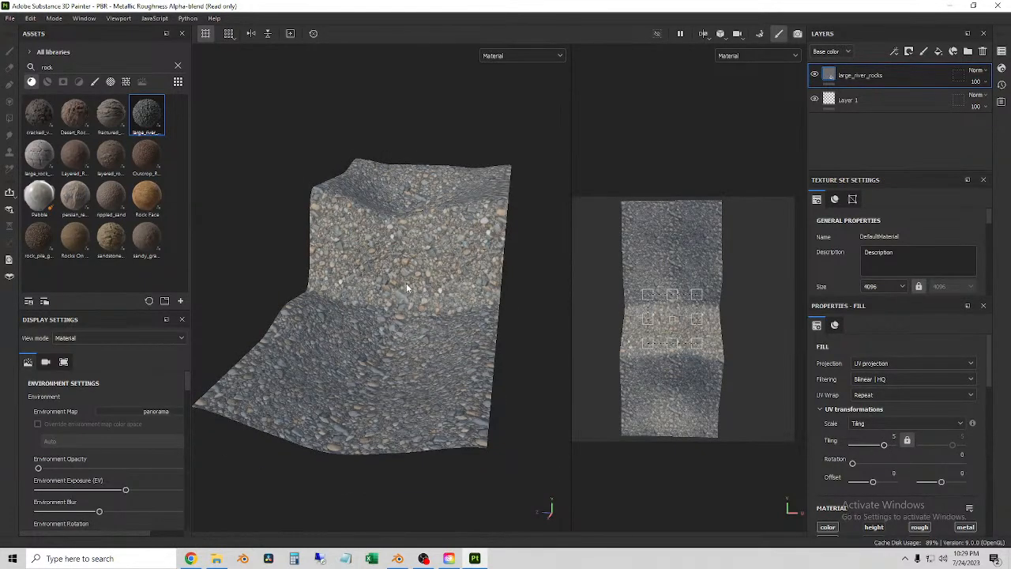
{"action": "left_click_drag", "start_coordinate": [425, 268], "coordinate": [425, 291], "text": "alt"}
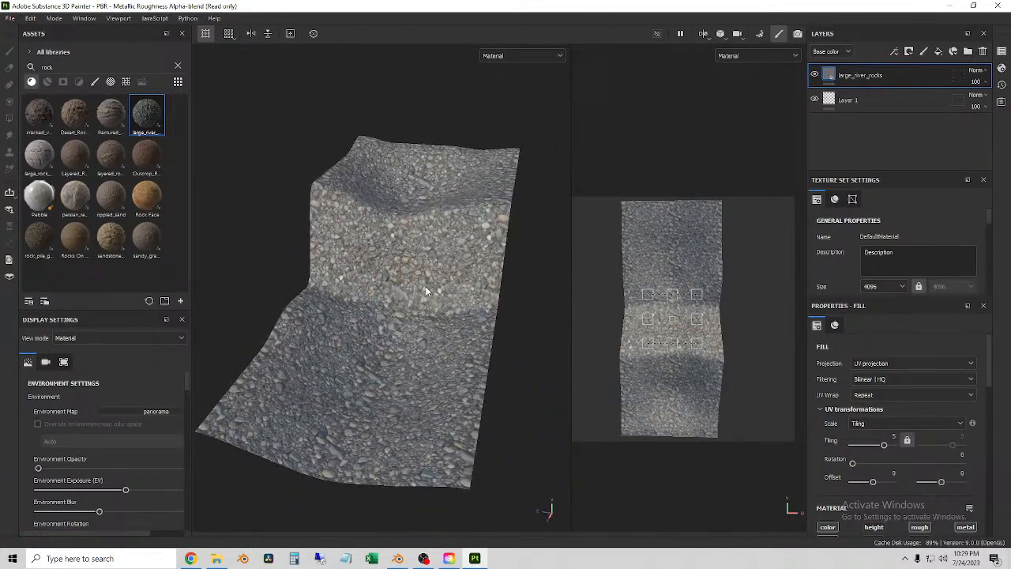
{"action": "left_click_drag", "start_coordinate": [885, 448], "coordinate": [892, 448]}
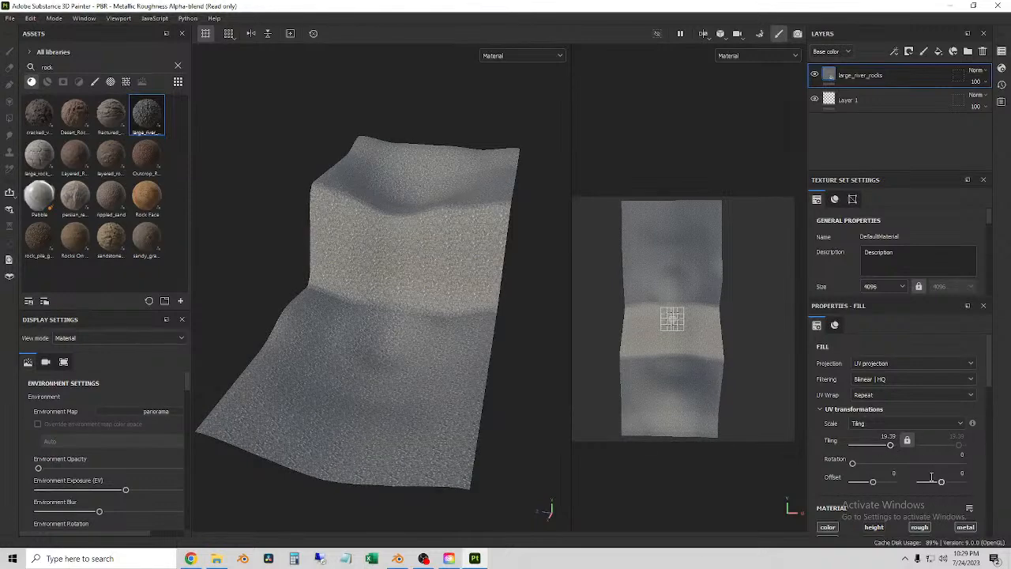
{"action": "left_click_drag", "start_coordinate": [892, 447], "coordinate": [885, 448]}
{"action": "left_click_drag", "start_coordinate": [884, 446], "coordinate": [884, 445]}
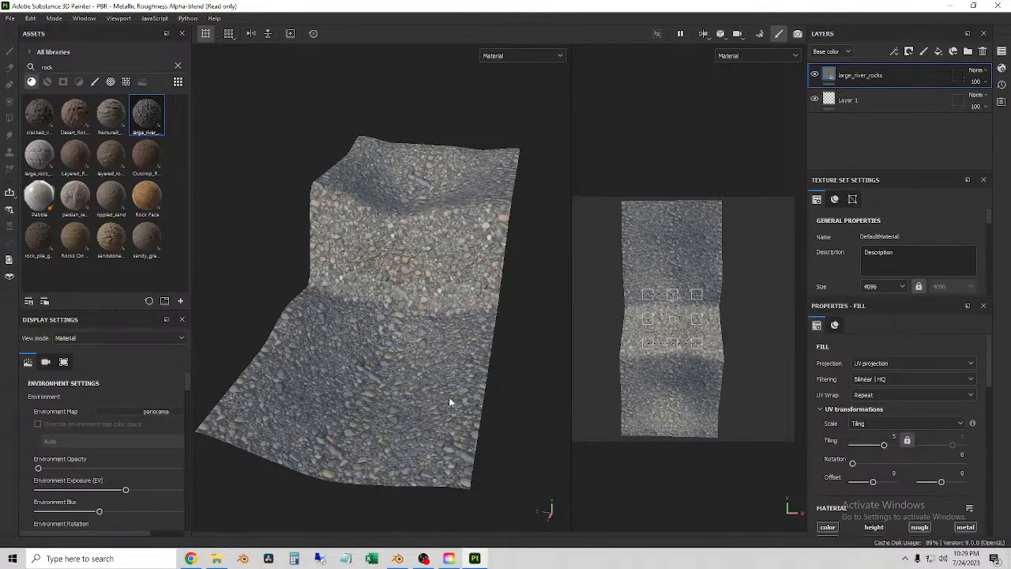
Widen the assets and display settings area and switch the environment map to Studio White Soft.
{"action": "left_click_drag", "start_coordinate": [496, 387], "coordinate": [542, 368], "text": "alt"}
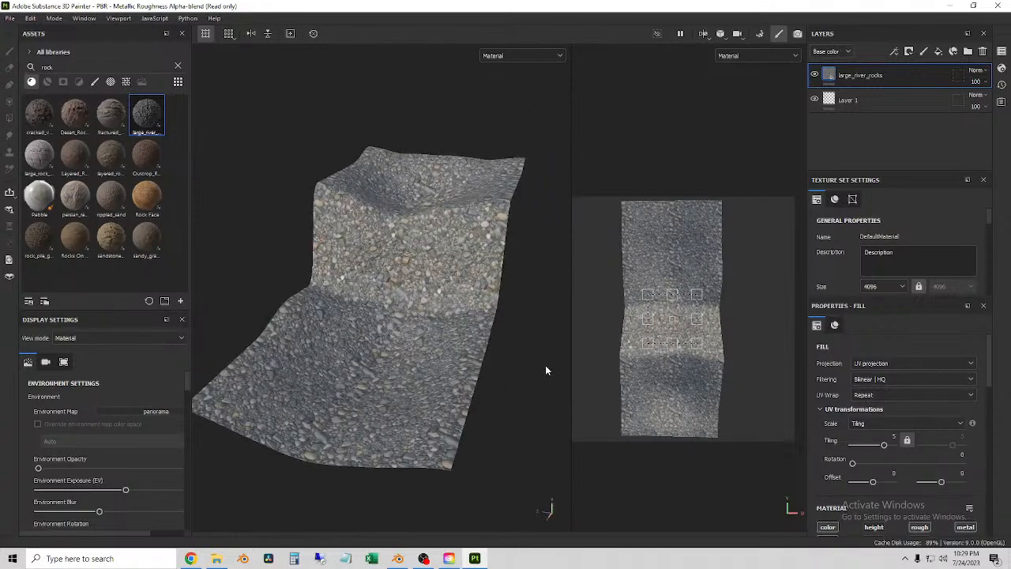
{"action": "left_click_drag", "start_coordinate": [190, 305], "coordinate": [155, 302]}
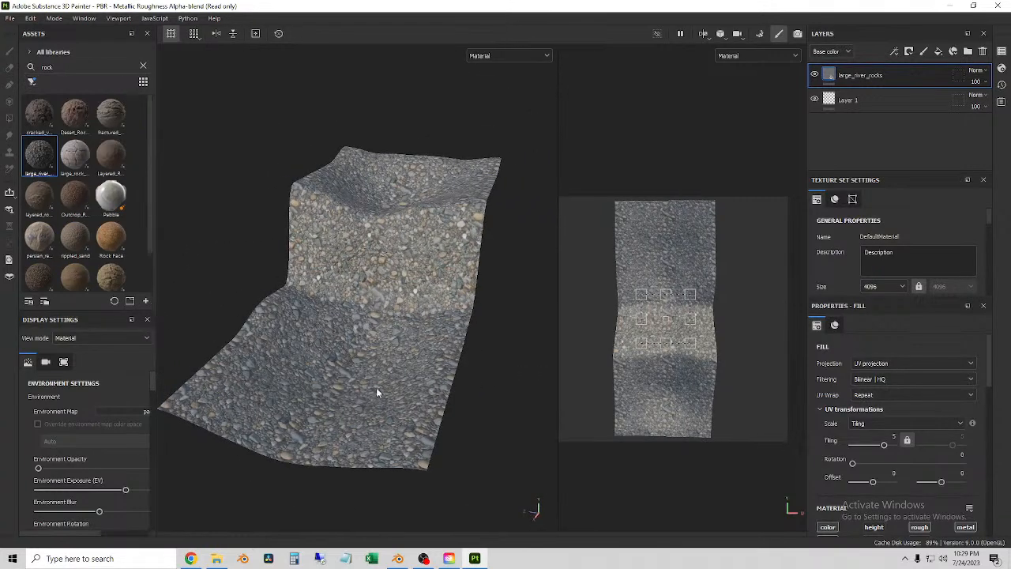
{"action": "scroll", "coordinate": [101, 407], "scroll_direction": "down", "scroll_amount": 1}
{"action": "scroll", "coordinate": [101, 403], "scroll_direction": "up", "scroll_amount": 1}
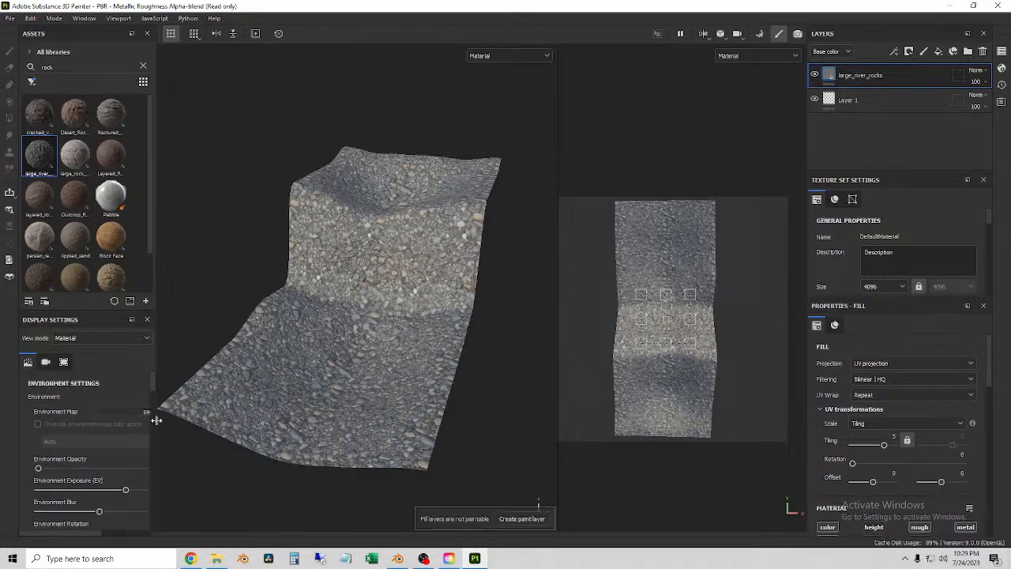
{"action": "left_click_drag", "start_coordinate": [156, 428], "coordinate": [222, 427]}
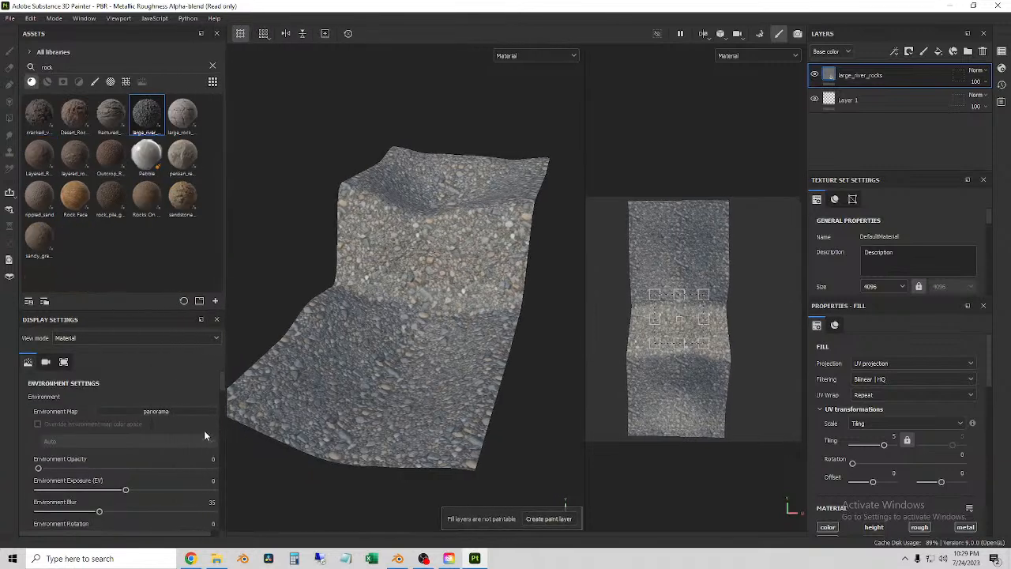
{"action": "left_click", "coordinate": [158, 411]}
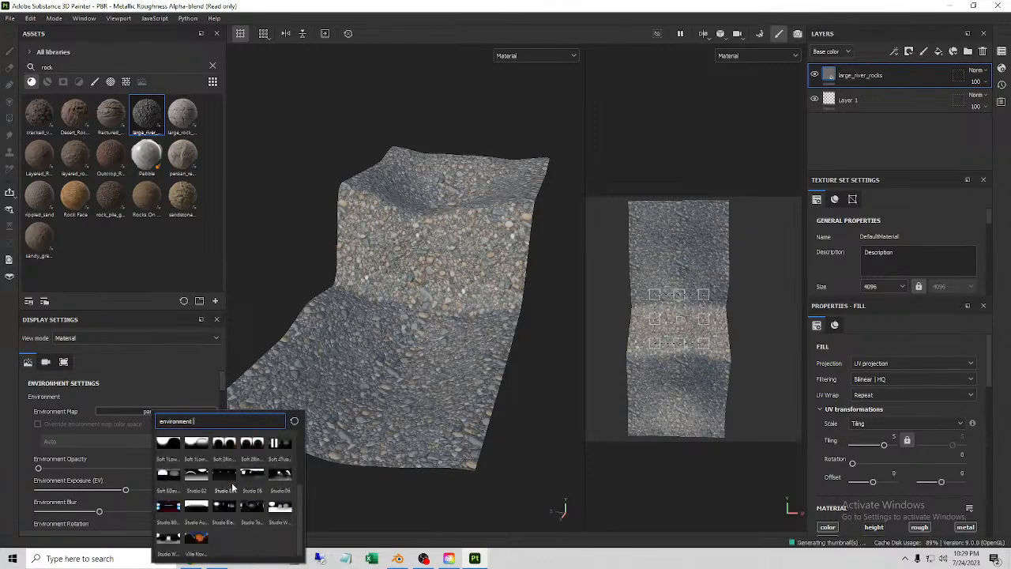
{"action": "left_click", "coordinate": [280, 511]}
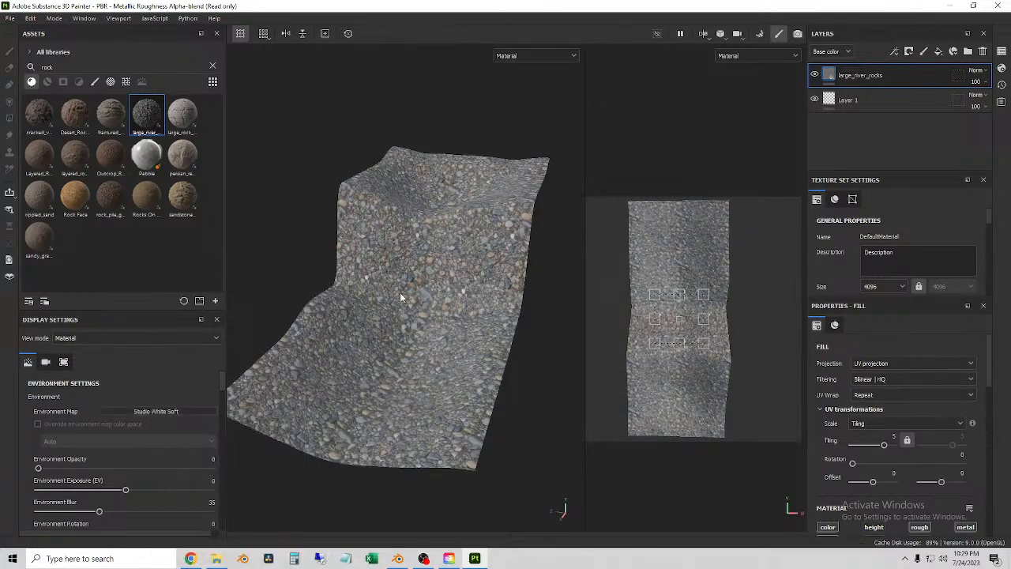
Expand the technical parameters of the large_river_rocks fill material.
{"action": "scroll", "coordinate": [411, 300], "scroll_direction": "up", "scroll_amount": 2}
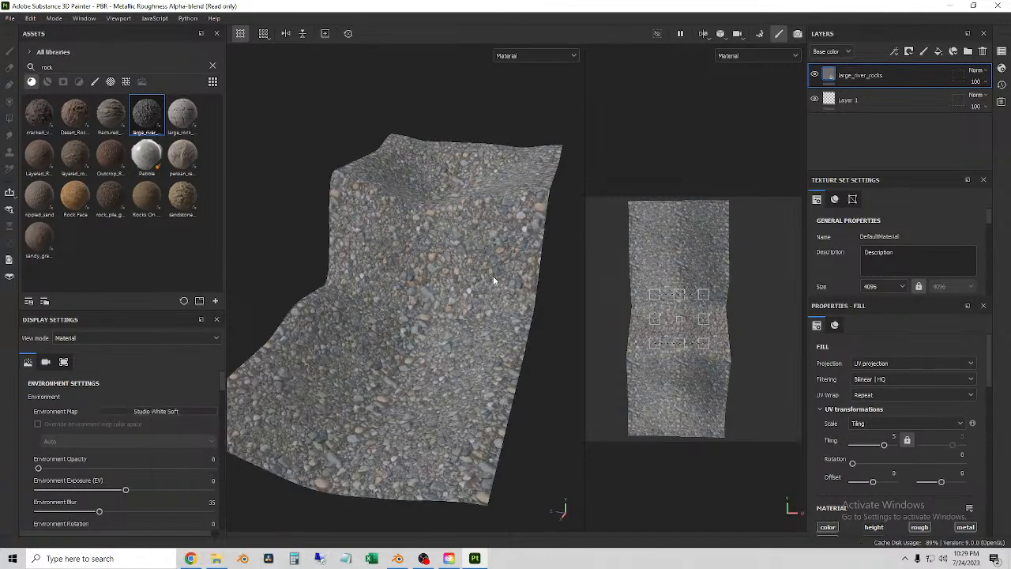
{"action": "left_click_drag", "start_coordinate": [493, 279], "coordinate": [467, 291], "text": "alt"}
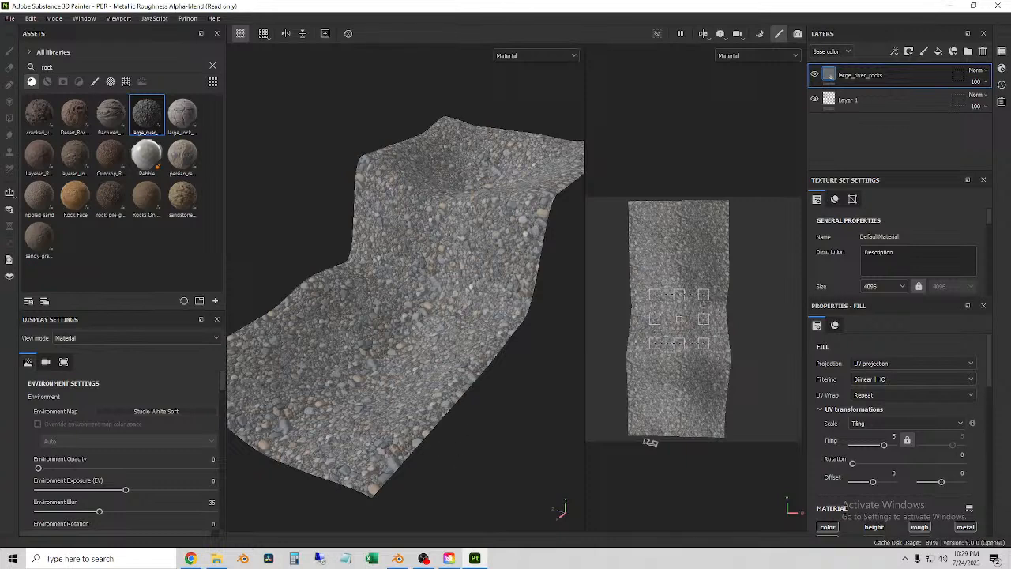
{"action": "scroll", "coordinate": [869, 482], "scroll_direction": "down", "scroll_amount": 3}
{"action": "scroll", "coordinate": [896, 467], "scroll_direction": "down", "scroll_amount": 7}
{"action": "scroll", "coordinate": [891, 457], "scroll_direction": "down", "scroll_amount": 5}
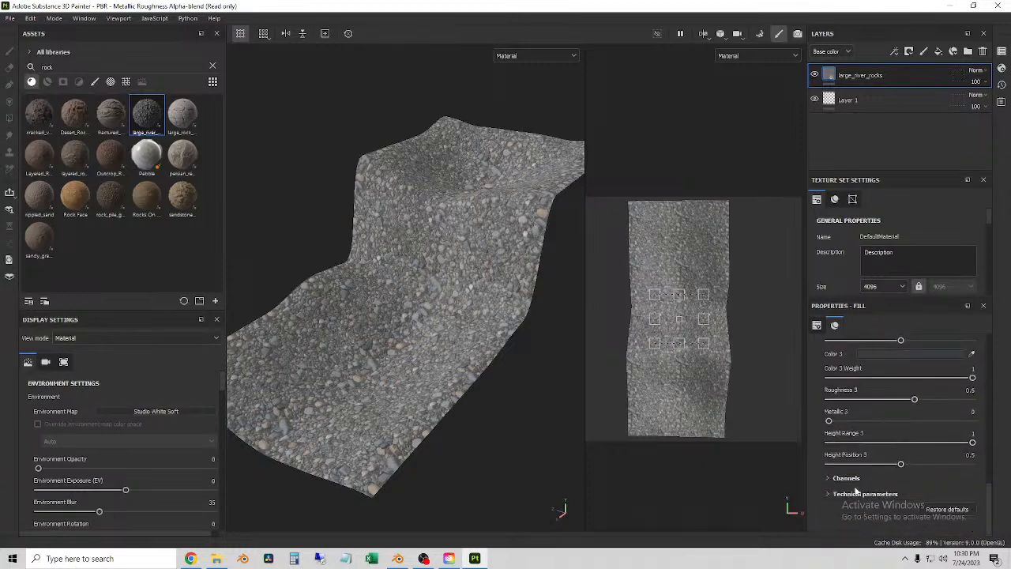
{"action": "left_click", "coordinate": [845, 494]}
{"action": "scroll", "coordinate": [873, 478], "scroll_direction": "down", "scroll_amount": 3}
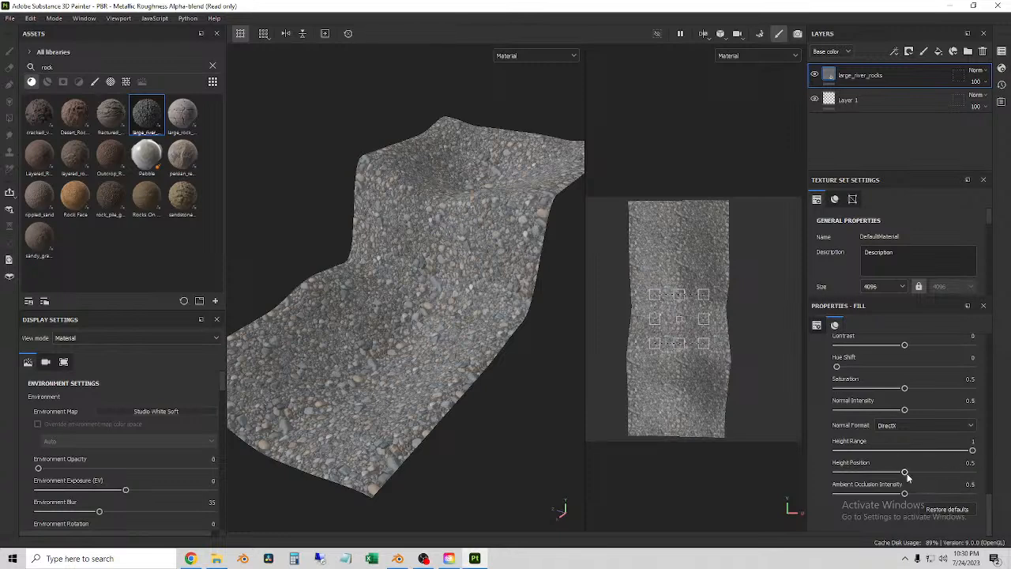
Try a normal intensity of 0.54 on the large_river_rocks material and restore the default.
{"action": "mouse_move", "coordinate": [907, 411]}
{"action": "left_mouse_down"}
{"action": "mouse_move", "coordinate": [981, 413]}
{"action": "mouse_move", "coordinate": [910, 412]}
{"action": "left_mouse_up"}
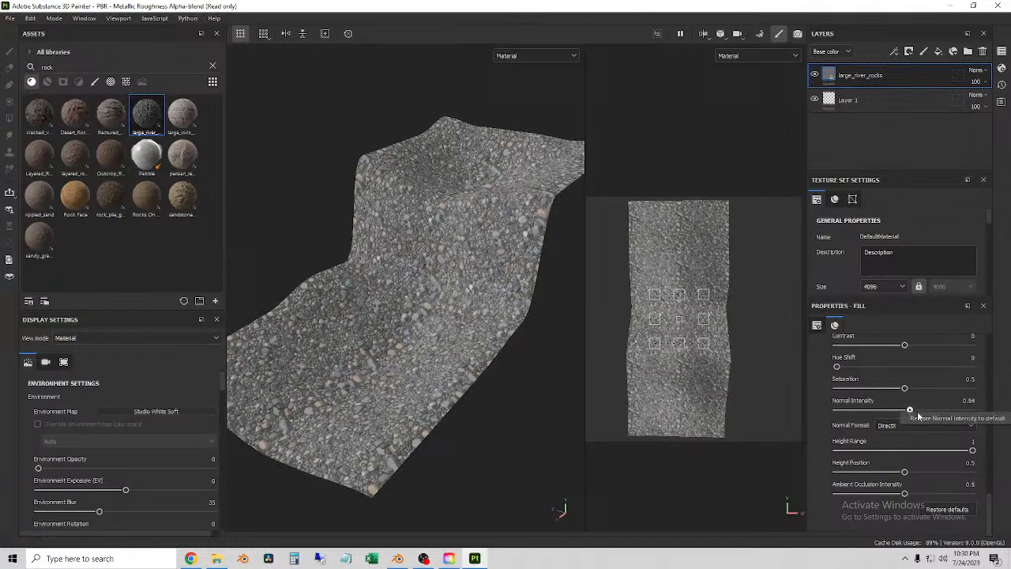
{"action": "left_click", "coordinate": [918, 416]}
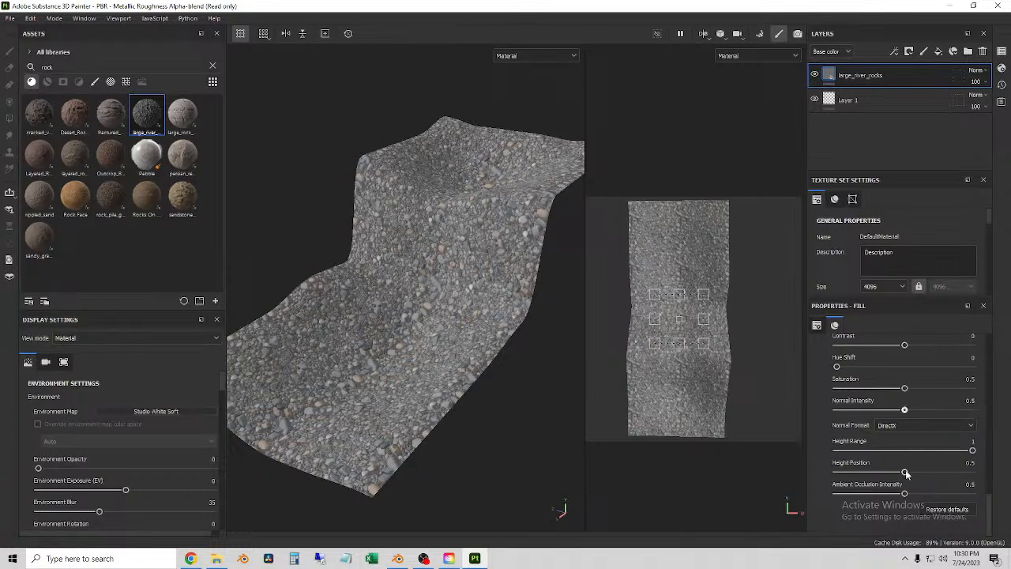
Set the technical Height Position to 1 and the Ambient Occlusion Intensity to 0.83 for large_river_rocks.
{"action": "left_click_drag", "start_coordinate": [905, 473], "coordinate": [1001, 477]}
{"action": "left_click_drag", "start_coordinate": [906, 494], "coordinate": [949, 495]}
{"action": "scroll", "coordinate": [405, 355], "scroll_direction": "up", "scroll_amount": 3}
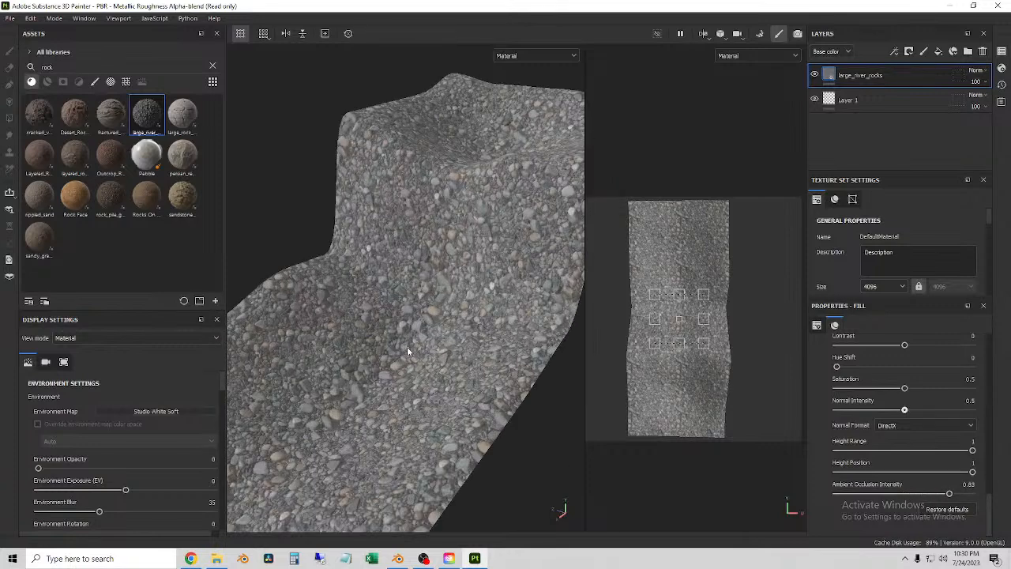
{"action": "scroll", "coordinate": [407, 350], "scroll_direction": "up", "scroll_amount": 3}
{"action": "left_click_drag", "start_coordinate": [399, 358], "coordinate": [509, 297], "text": "alt"}
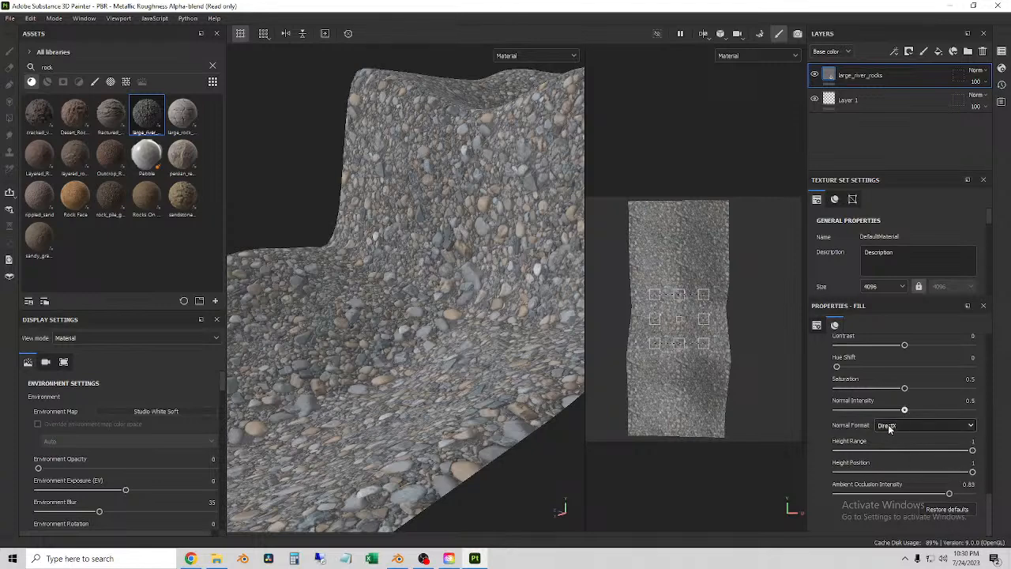
Set the Normal Intensity of the large_river_rocks material to 0.64.
{"action": "mouse_move", "coordinate": [905, 410]}
{"action": "left_mouse_down"}
{"action": "mouse_move", "coordinate": [959, 412]}
{"action": "mouse_move", "coordinate": [819, 410]}
{"action": "mouse_move", "coordinate": [917, 408]}
{"action": "left_mouse_up"}
{"action": "scroll", "coordinate": [412, 330], "scroll_direction": "down", "scroll_amount": 2}
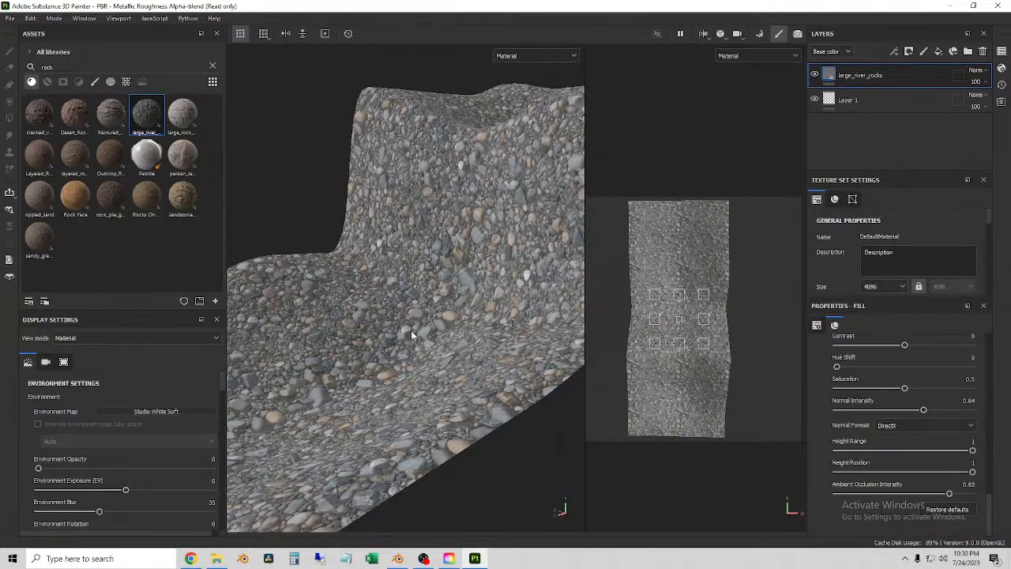
{"action": "left_click_drag", "start_coordinate": [409, 329], "coordinate": [426, 309], "text": "alt"}
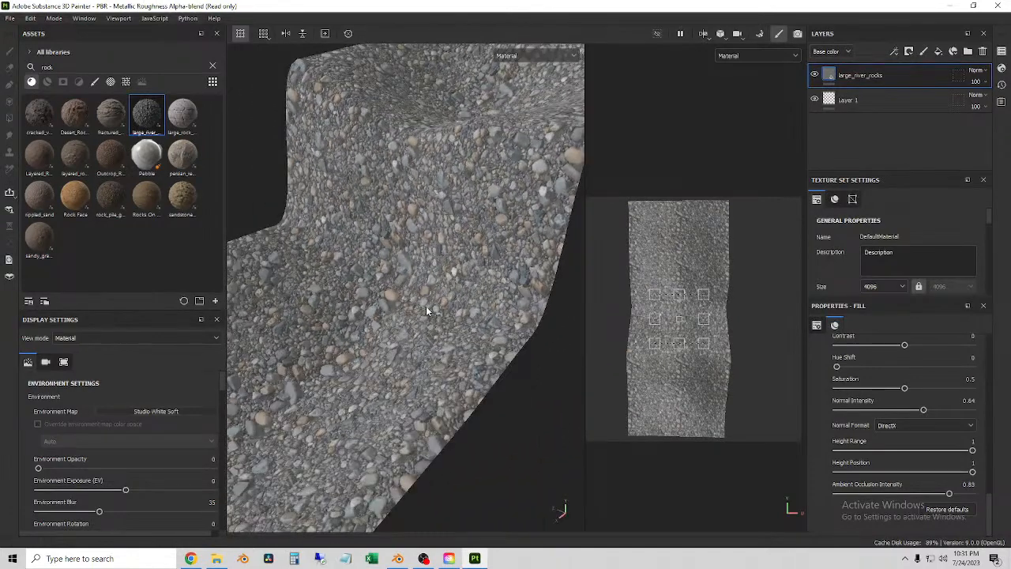
Try a lower Height Position 3 on the large_river_rocks material.
{"action": "scroll", "coordinate": [903, 391], "scroll_direction": "up", "scroll_amount": 3}
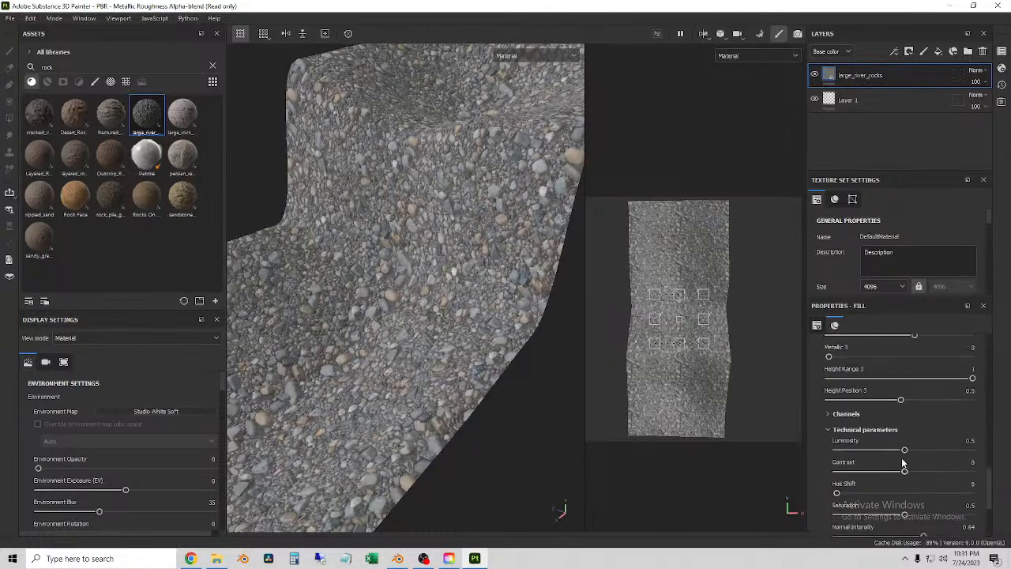
{"action": "scroll", "coordinate": [921, 490], "scroll_direction": "up", "scroll_amount": 2}
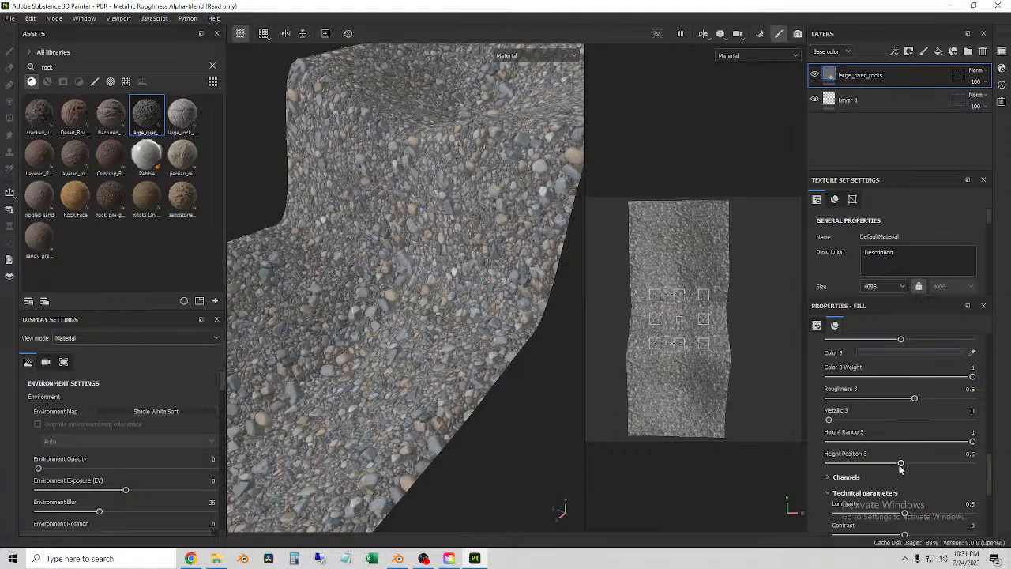
{"action": "left_click_drag", "start_coordinate": [901, 465], "coordinate": [863, 465]}
Enable the height channel for the large_river_rocks fill material.
{"action": "scroll", "coordinate": [921, 458], "scroll_direction": "up", "scroll_amount": 2}
{"action": "scroll", "coordinate": [931, 465], "scroll_direction": "up", "scroll_amount": 5}
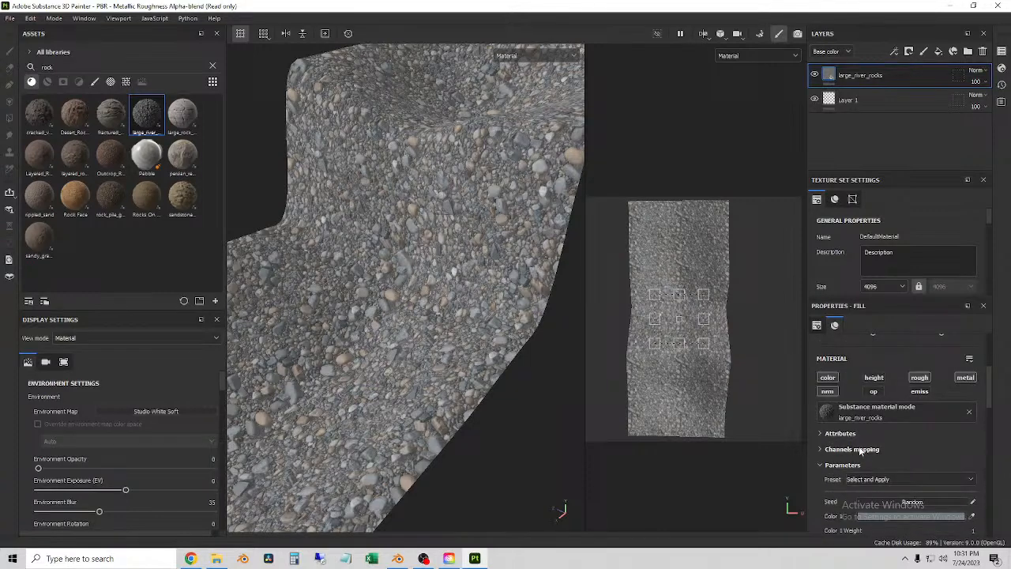
{"action": "left_click", "coordinate": [873, 383]}
{"action": "left_click_drag", "start_coordinate": [438, 331], "coordinate": [470, 292], "text": "alt"}
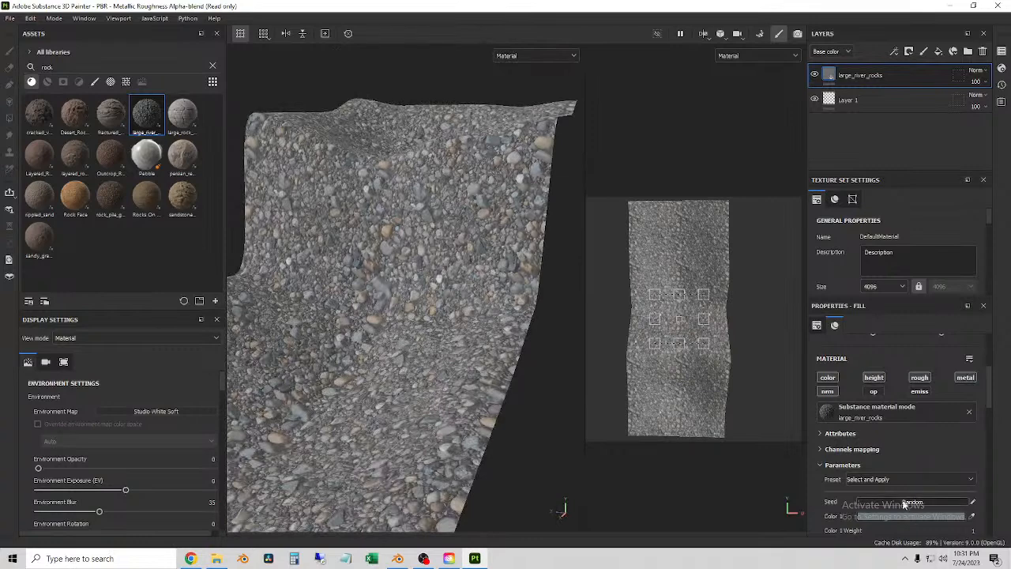
Raise Height Position 1 and Height Position 2 of the large_river_rocks material close to their maximum.
{"action": "scroll", "coordinate": [914, 479], "scroll_direction": "down", "scroll_amount": 1}
{"action": "scroll", "coordinate": [886, 440], "scroll_direction": "down", "scroll_amount": 2}
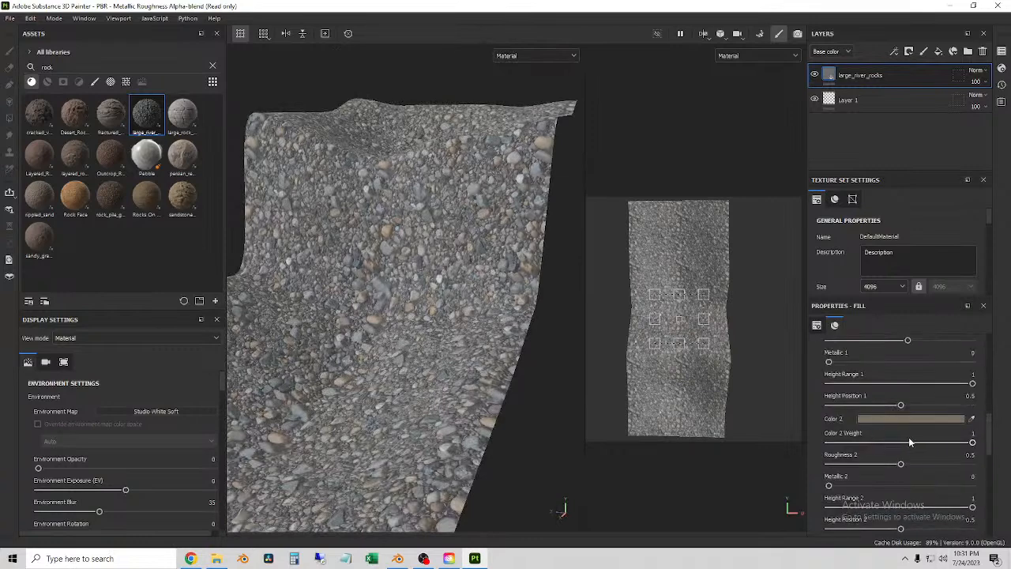
{"action": "left_click_drag", "start_coordinate": [903, 407], "coordinate": [960, 409]}
{"action": "scroll", "coordinate": [951, 433], "scroll_direction": "down", "scroll_amount": 1}
{"action": "scroll", "coordinate": [950, 428], "scroll_direction": "down", "scroll_amount": 1}
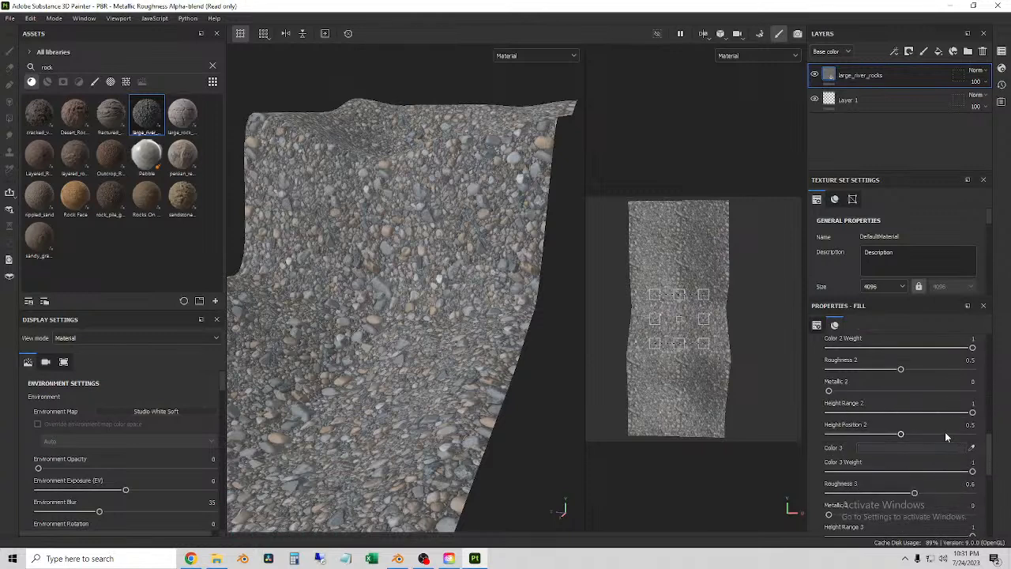
{"action": "left_click_drag", "start_coordinate": [906, 436], "coordinate": [961, 436]}
{"action": "scroll", "coordinate": [941, 443], "scroll_direction": "down", "scroll_amount": 2}
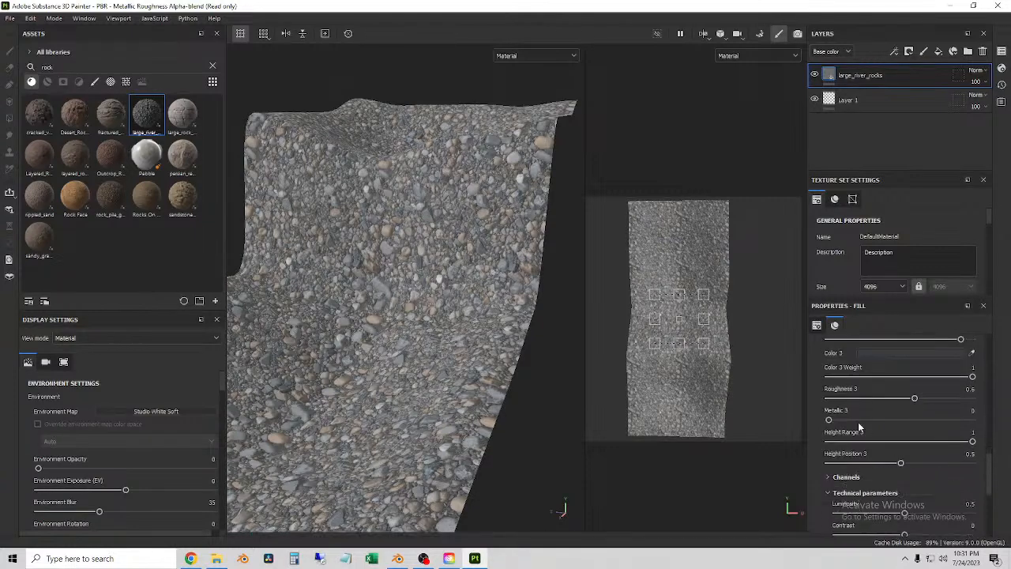
{"action": "scroll", "coordinate": [424, 335], "scroll_direction": "down", "scroll_amount": 1}
{"action": "scroll", "coordinate": [482, 234], "scroll_direction": "up", "scroll_amount": 2}
{"action": "left_click_drag", "start_coordinate": [482, 233], "coordinate": [502, 291], "text": "alt"}
{"action": "left_click_drag", "start_coordinate": [446, 315], "coordinate": [416, 335], "text": "alt"}
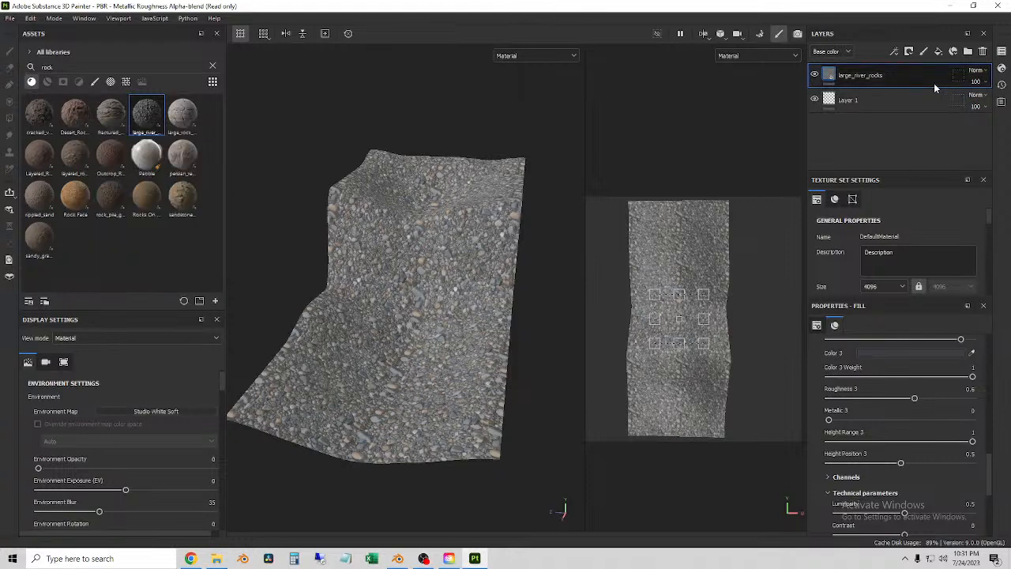
Select Layer 1 and preview the Desert_Rock_Formation material in the asset library.
{"action": "left_click", "coordinate": [865, 103]}
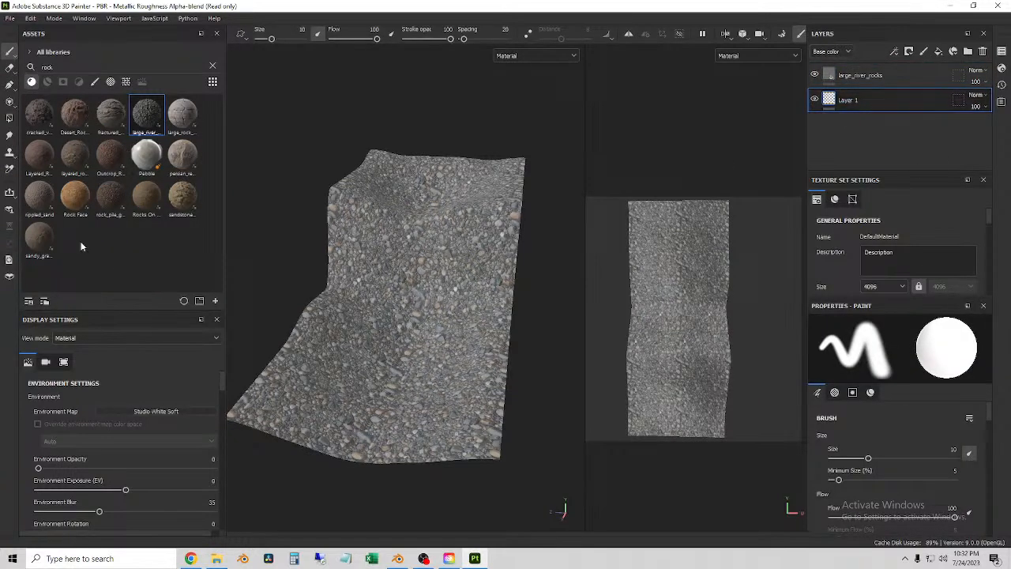
{"action": "mouse_move", "coordinate": [80, 137]}
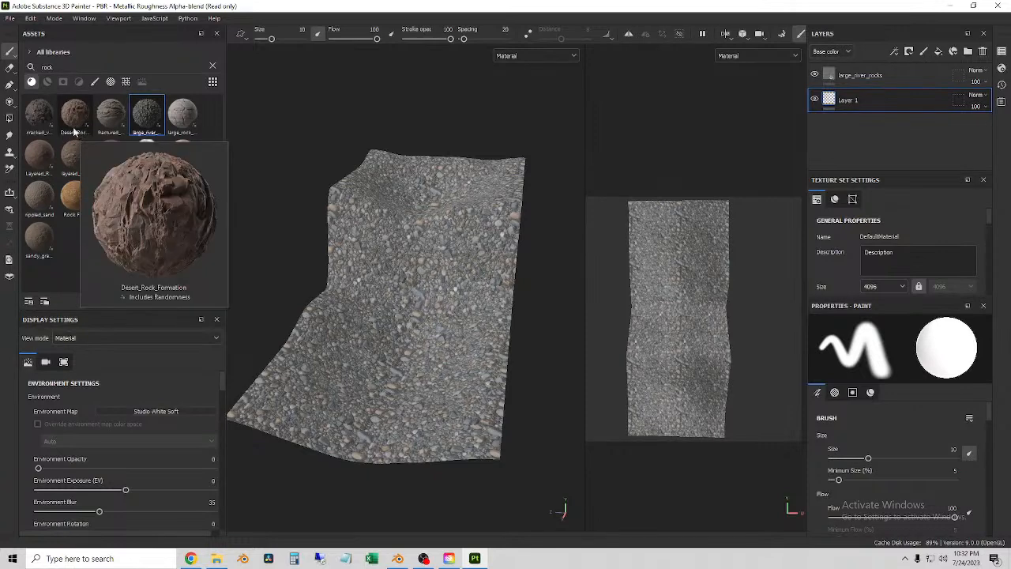
Apply the rippled_sand material to the whole terrain as a fill layer and hide the large_river_rocks layer.
{"action": "mouse_move", "coordinate": [38, 123]}
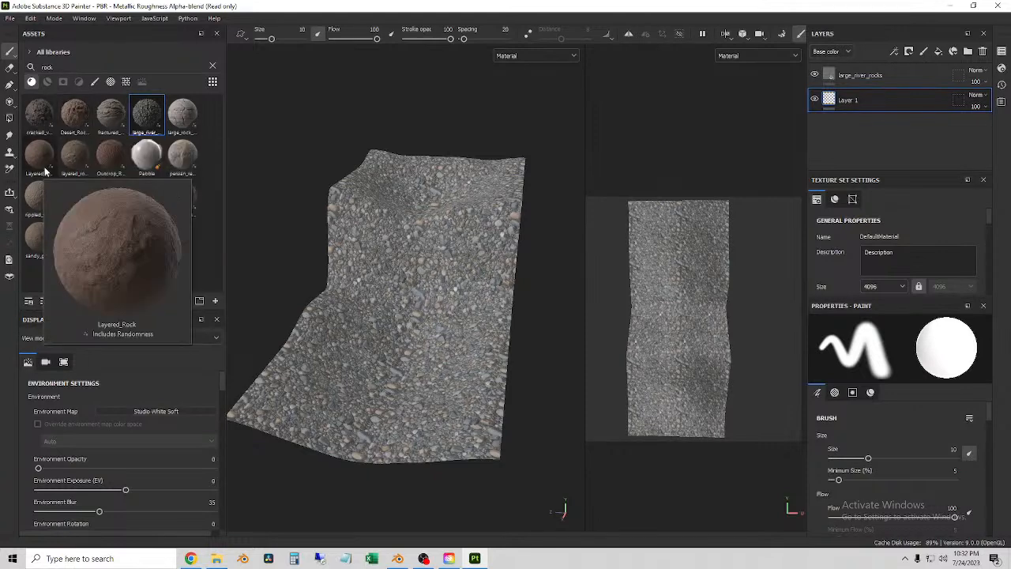
{"action": "mouse_move", "coordinate": [70, 160]}
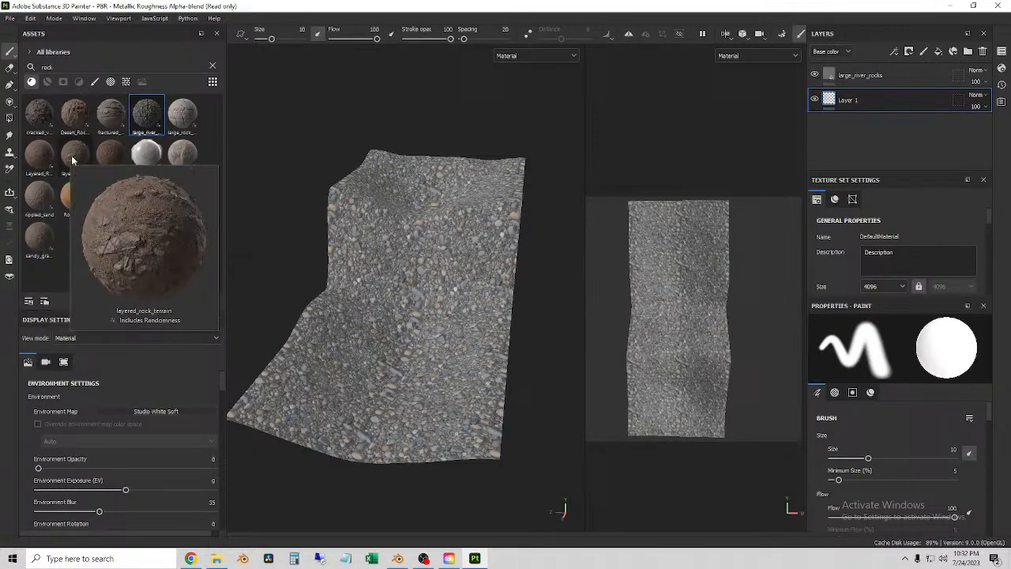
{"action": "mouse_move", "coordinate": [113, 166]}
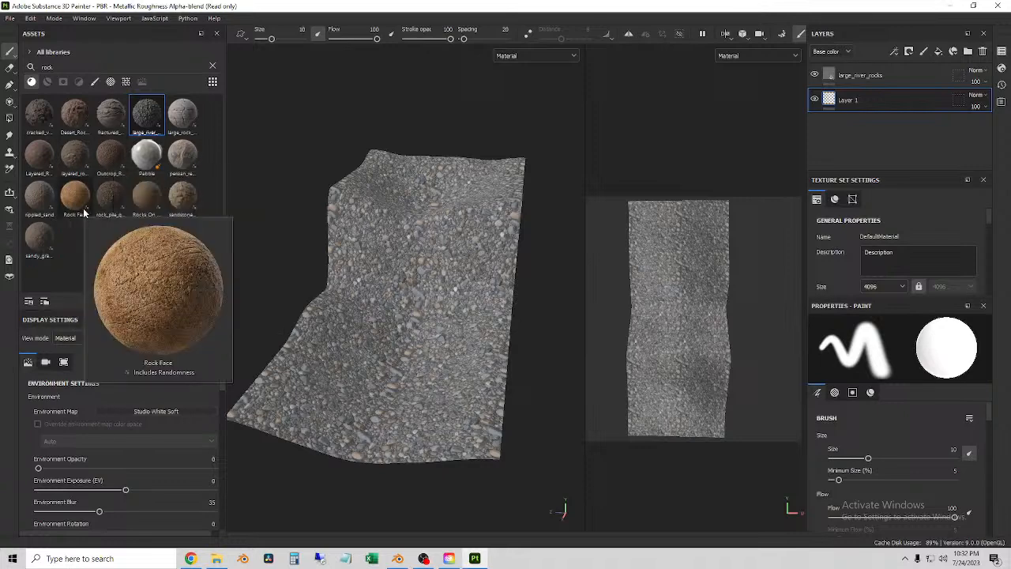
{"action": "mouse_move", "coordinate": [37, 204]}
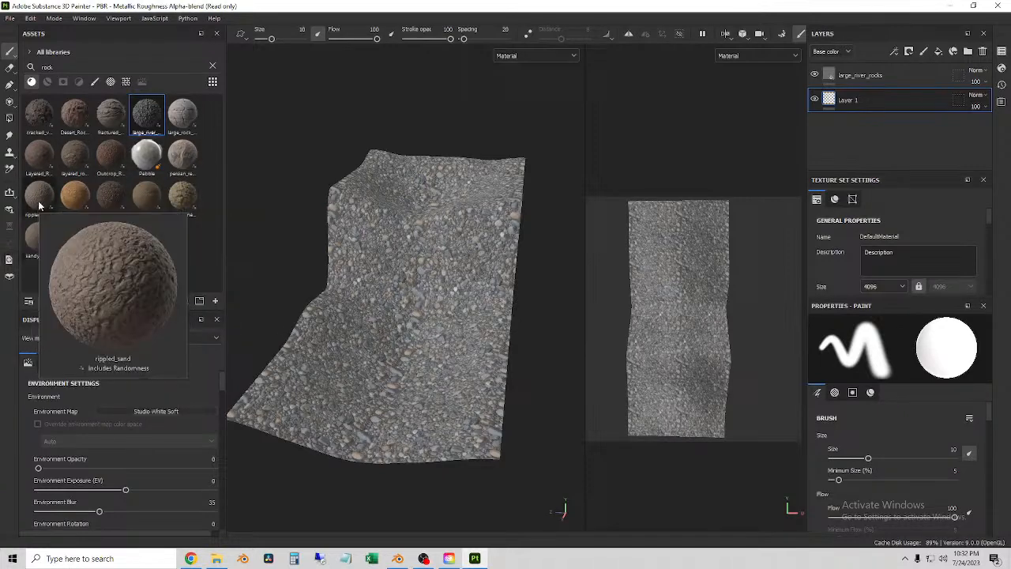
{"action": "left_click_drag", "start_coordinate": [37, 199], "coordinate": [461, 278]}
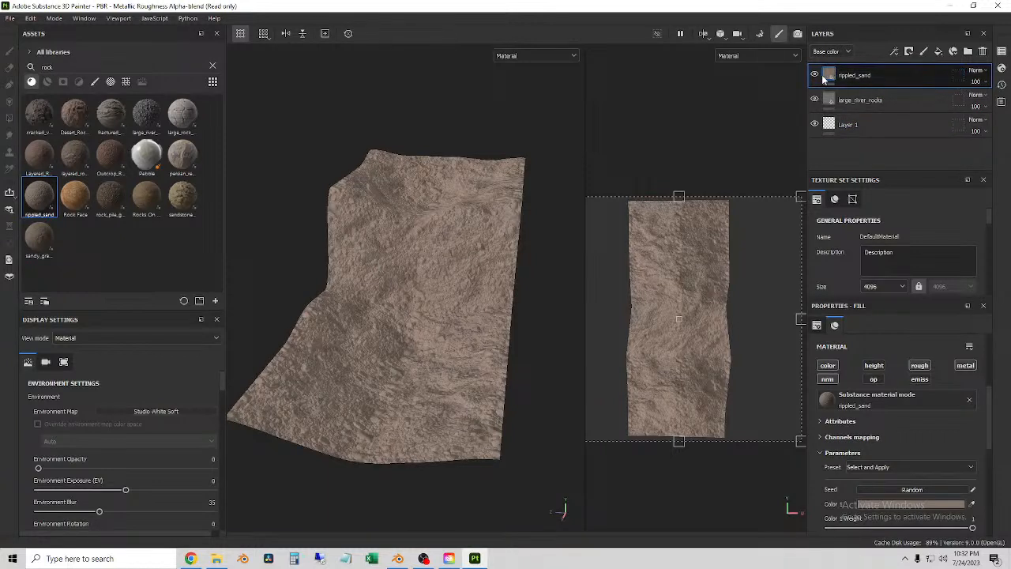
{"action": "left_click", "coordinate": [816, 100]}
In the rippled_sand layer's technical parameters, set Height Position to 0.88 and Ambient Occlusion Intensity to 0.84.
{"action": "scroll", "coordinate": [459, 305], "scroll_direction": "up", "scroll_amount": 2}
{"action": "mouse_move", "coordinate": [459, 305]}
{"action": "left_mouse_down", "text": "alt"}
{"action": "mouse_move", "coordinate": [458, 253]}
{"action": "mouse_move", "coordinate": [424, 327]}
{"action": "mouse_move", "coordinate": [494, 195]}
{"action": "mouse_move", "coordinate": [456, 208]}
{"action": "mouse_move", "coordinate": [458, 255]}
{"action": "mouse_move", "coordinate": [429, 329]}
{"action": "mouse_move", "coordinate": [440, 330]}
{"action": "mouse_move", "coordinate": [412, 359]}
{"action": "mouse_move", "coordinate": [466, 340]}
{"action": "left_mouse_up", "text": "alt"}
{"action": "scroll", "coordinate": [976, 434], "scroll_direction": "down", "scroll_amount": 5}
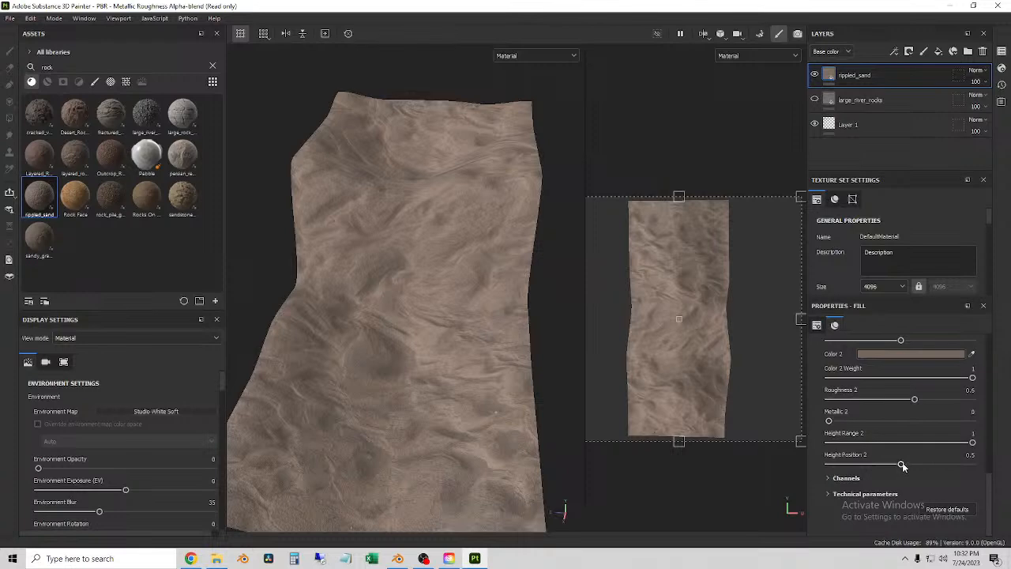
{"action": "left_click", "coordinate": [834, 492]}
{"action": "left_click_drag", "start_coordinate": [905, 471], "coordinate": [952, 497]}
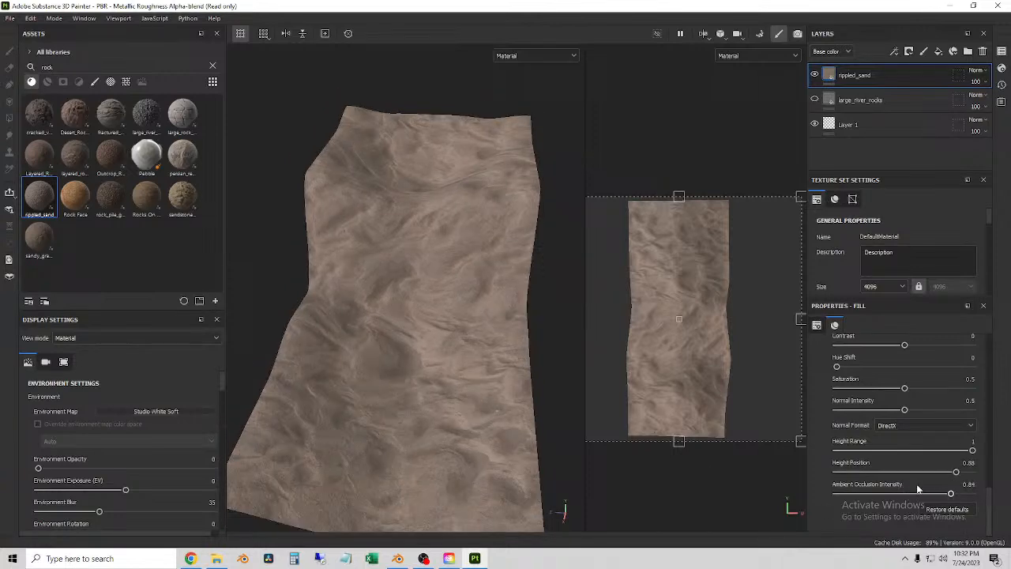
{"action": "scroll", "coordinate": [413, 281], "scroll_direction": "up", "scroll_amount": 4}
{"action": "scroll", "coordinate": [420, 310], "scroll_direction": "up", "scroll_amount": 2}
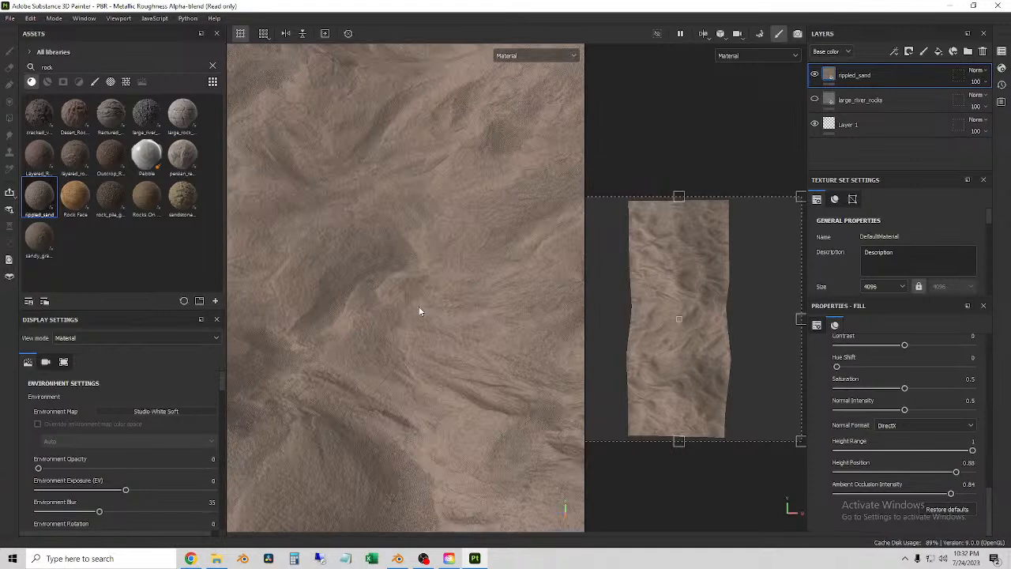
{"action": "left_click_drag", "start_coordinate": [419, 311], "coordinate": [406, 267], "text": "alt"}
Set the rippled_sand layer's UV tiling to 5.74 and check the finer sand ripples across the terrain.
{"action": "scroll", "coordinate": [893, 423], "scroll_direction": "up", "scroll_amount": 6}
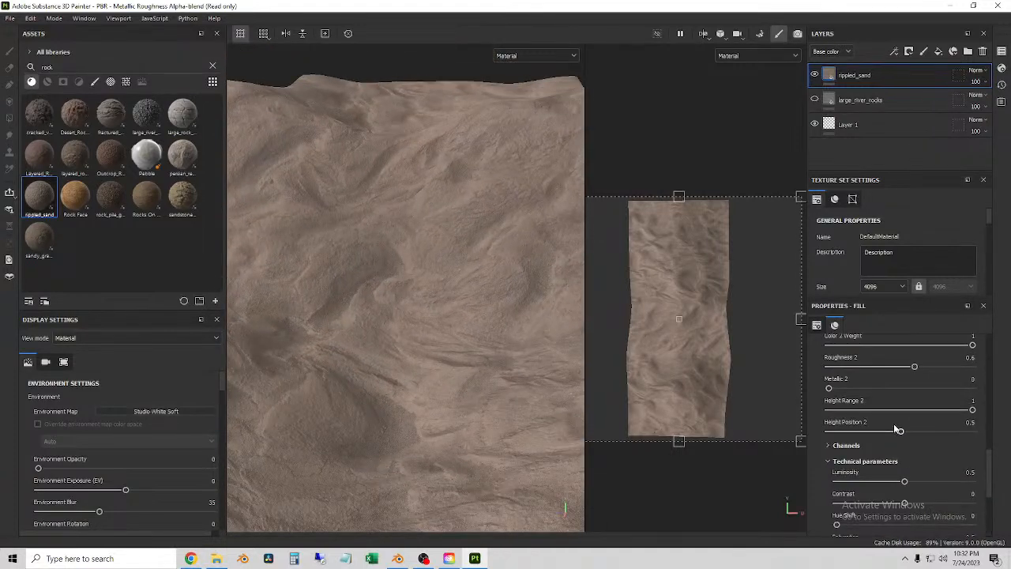
{"action": "scroll", "coordinate": [893, 425], "scroll_direction": "up", "scroll_amount": 3}
{"action": "left_click_drag", "start_coordinate": [879, 420], "coordinate": [885, 420]}
{"action": "scroll", "coordinate": [437, 253], "scroll_direction": "down", "scroll_amount": 3}
{"action": "left_click", "coordinate": [469, 237]}
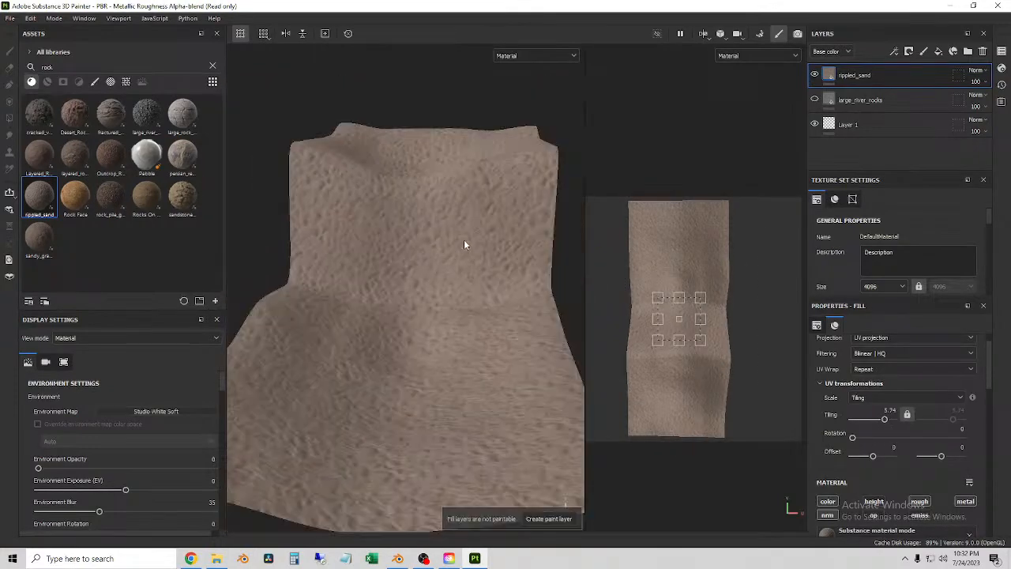
{"action": "mouse_move", "coordinate": [482, 228]}
{"action": "left_mouse_down", "text": "alt"}
{"action": "mouse_move", "coordinate": [479, 274]}
{"action": "mouse_move", "coordinate": [464, 297]}
{"action": "left_mouse_up", "text": "alt"}
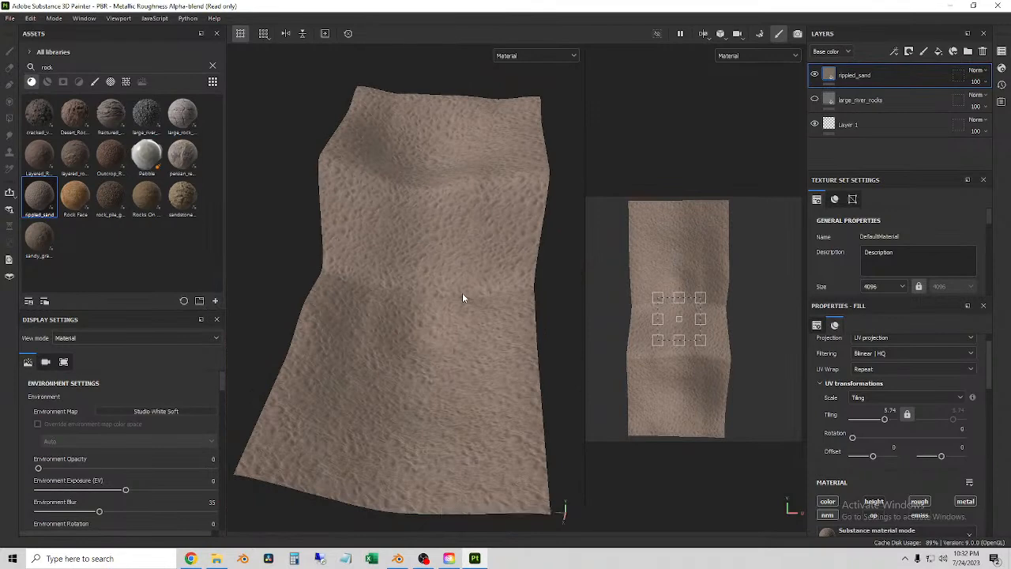
{"action": "left_click_drag", "start_coordinate": [463, 293], "coordinate": [456, 275], "text": "alt"}
Delete the large_river_rocks fill layer and add a new paint layer above rippled_sand.
{"action": "left_click", "coordinate": [871, 100]}
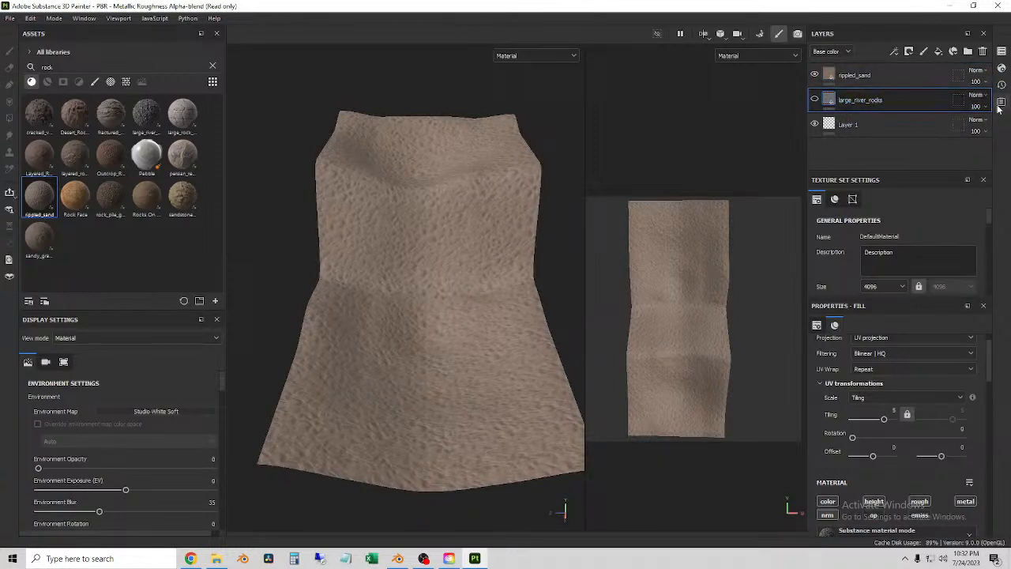
{"action": "left_click", "coordinate": [982, 52]}
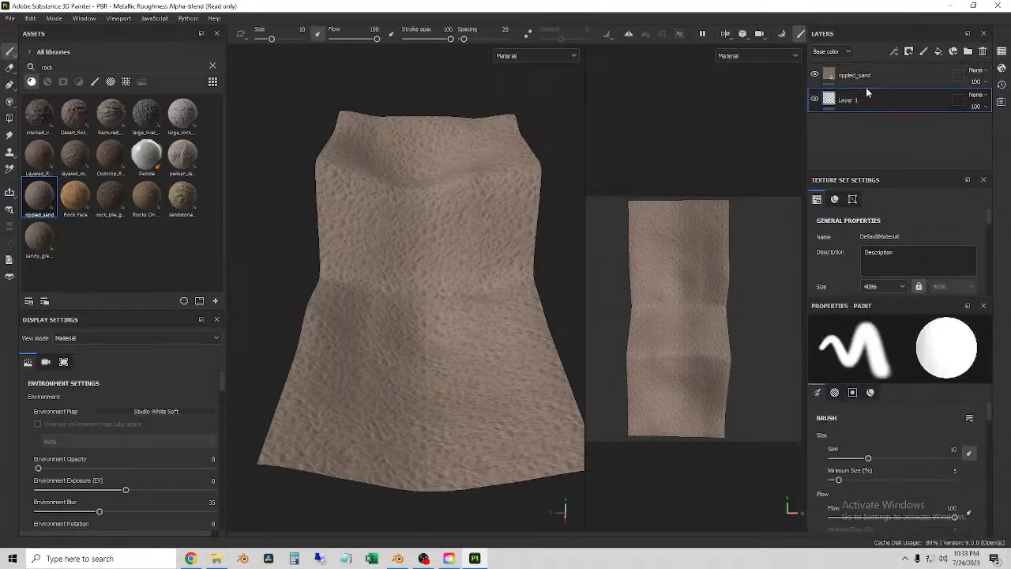
{"action": "left_click", "coordinate": [875, 75]}
{"action": "left_click", "coordinate": [923, 51]}
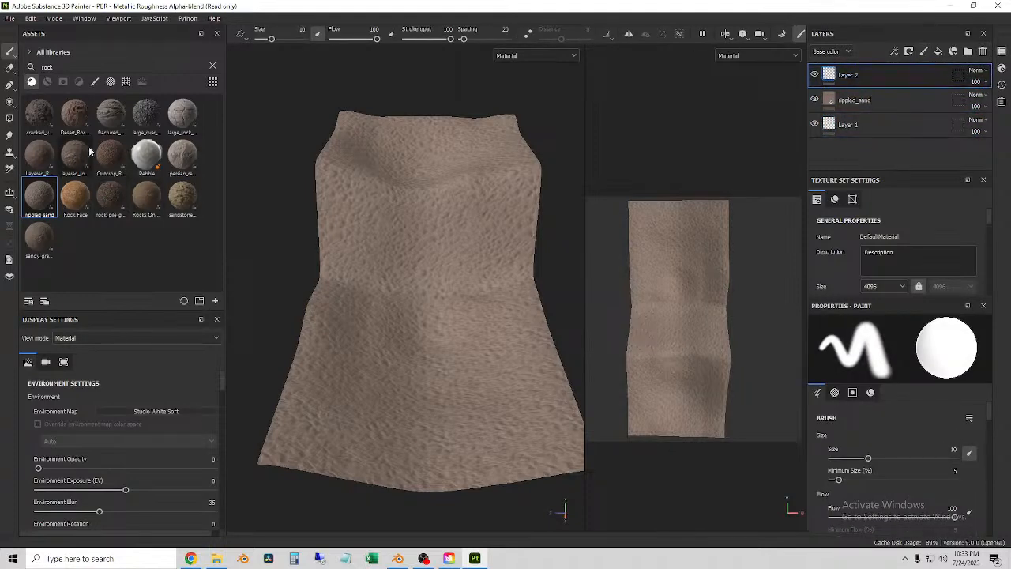
Load large_river_rocks as the brush material for the new paint layer and undo the test dab.
{"action": "mouse_move", "coordinate": [180, 128]}
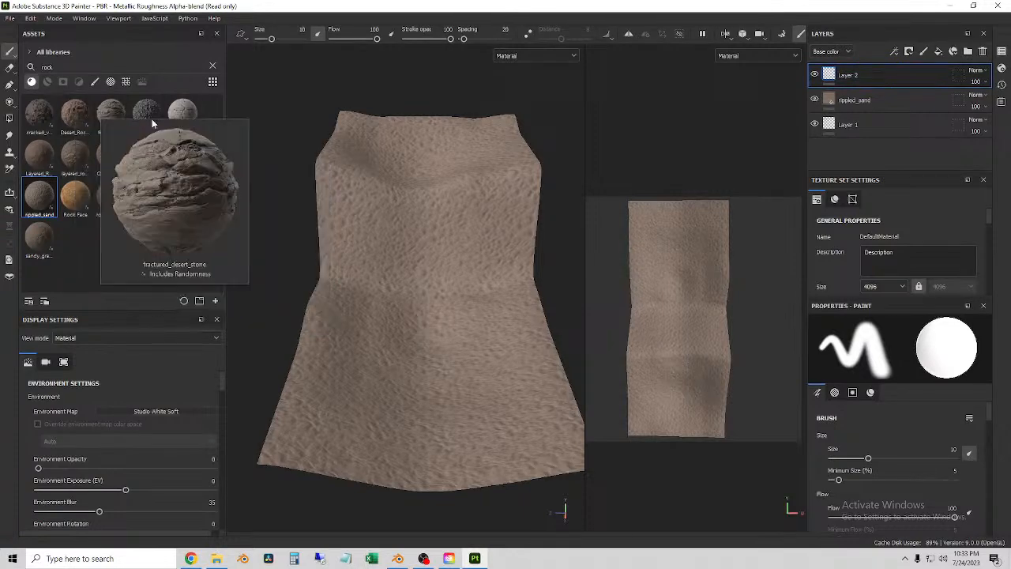
{"action": "left_click", "coordinate": [142, 112]}
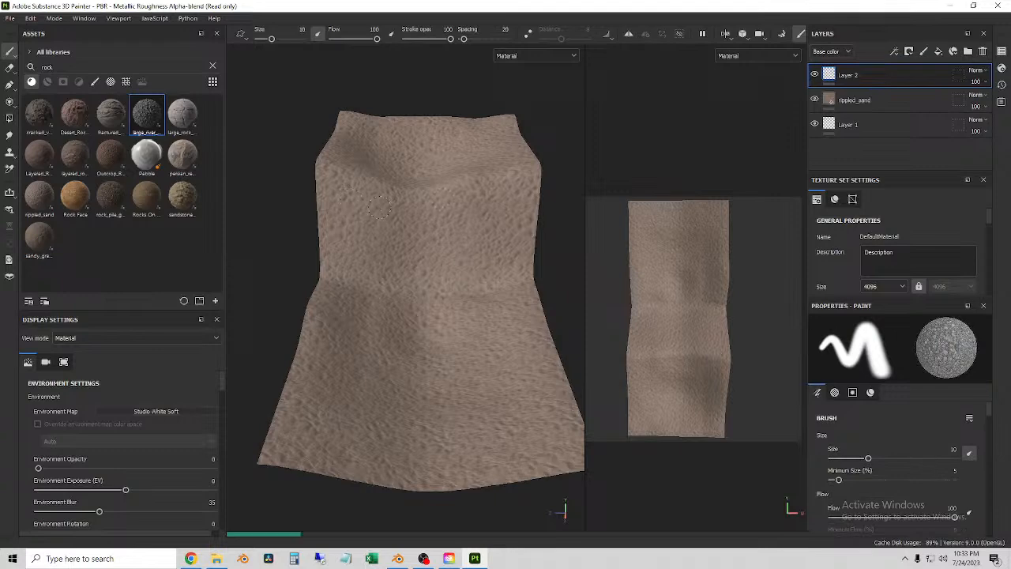
{"action": "scroll", "coordinate": [434, 231], "scroll_direction": "up", "scroll_amount": 2}
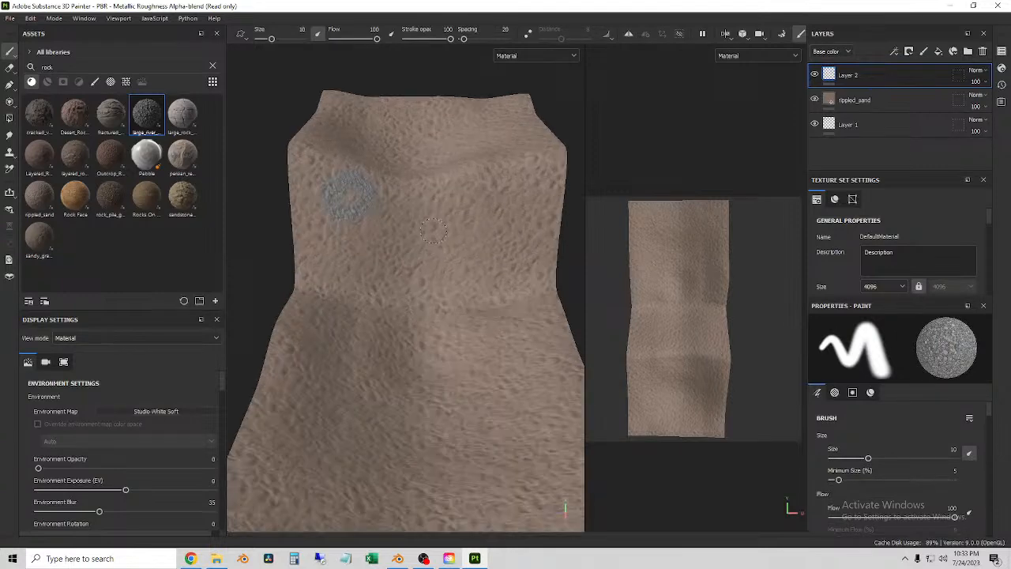
{"action": "key", "text": "ctrl+z"}
{"action": "scroll", "coordinate": [407, 221], "scroll_direction": "down", "scroll_amount": 2}
{"action": "left_click_drag", "start_coordinate": [429, 171], "coordinate": [371, 253], "text": "alt"}
Try painting river rocks on the terrain with brush sizes 23.16 and 41.3, undoing the test dabs.
{"action": "left_click_drag", "start_coordinate": [271, 39], "coordinate": [280, 40]}
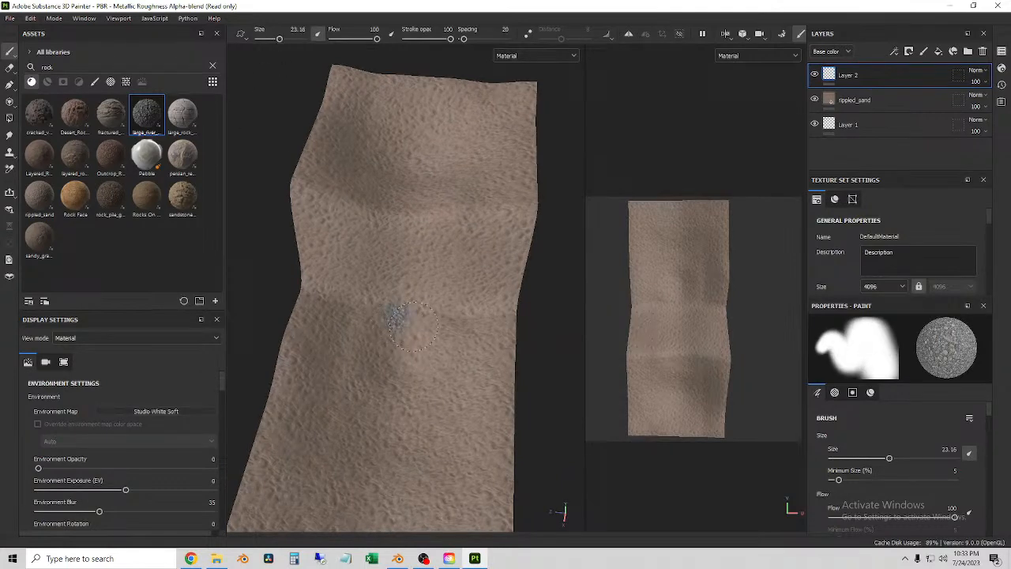
{"action": "scroll", "coordinate": [886, 445], "scroll_direction": "down", "scroll_amount": 1}
{"action": "scroll", "coordinate": [891, 447], "scroll_direction": "up", "scroll_amount": 1}
{"action": "scroll", "coordinate": [895, 448], "scroll_direction": "down", "scroll_amount": 1}
{"action": "scroll", "coordinate": [895, 449], "scroll_direction": "up", "scroll_amount": 1}
{"action": "mouse_move", "coordinate": [899, 299]}
{"action": "left_mouse_down"}
{"action": "mouse_move", "coordinate": [903, 237]}
{"action": "mouse_move", "coordinate": [900, 261]}
{"action": "mouse_move", "coordinate": [914, 229]}
{"action": "mouse_move", "coordinate": [907, 278]}
{"action": "left_mouse_up"}
{"action": "scroll", "coordinate": [861, 403], "scroll_direction": "down", "scroll_amount": 3}
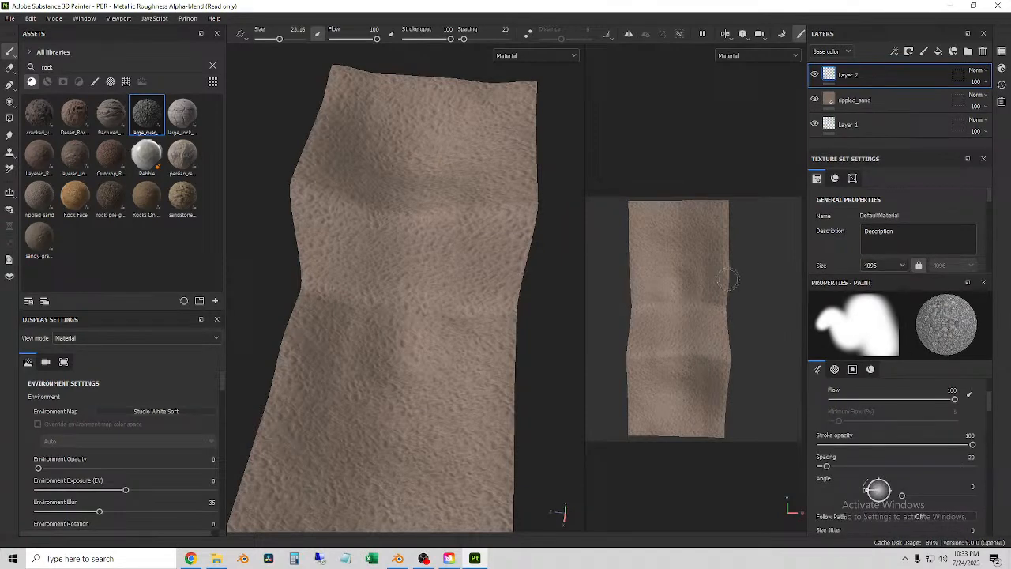
{"action": "left_click", "coordinate": [373, 366]}
{"action": "key", "text": "ctrl+z"}
{"action": "left_click_drag", "start_coordinate": [280, 40], "coordinate": [287, 40]}
{"action": "left_click", "coordinate": [367, 370]}
{"action": "key", "text": "ctrl+z"}
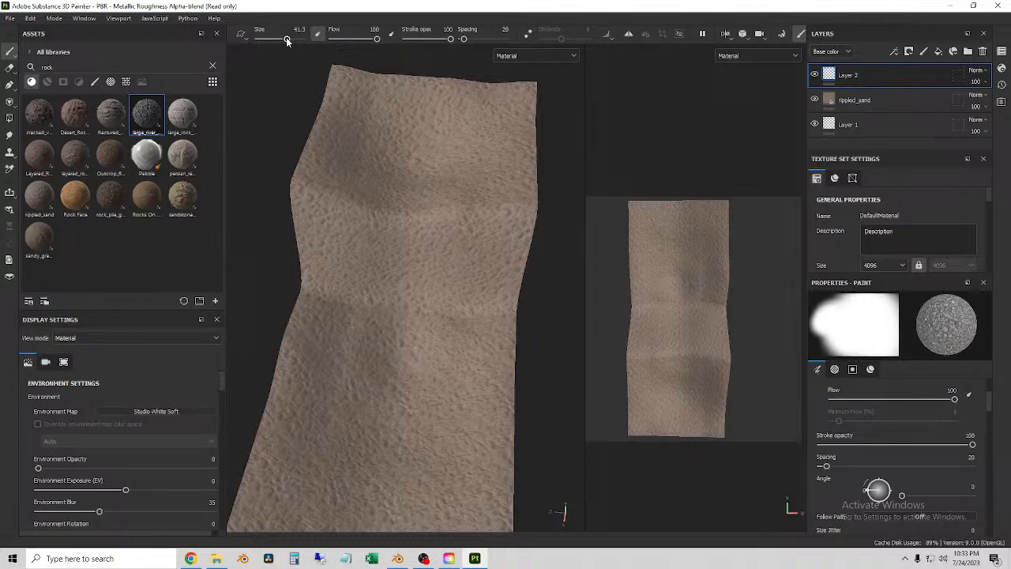
Set the brush size to 50.66 and paint a river-rock patch along the middle of the terrain's near section.
{"action": "left_click_drag", "start_coordinate": [287, 40], "coordinate": [290, 42]}
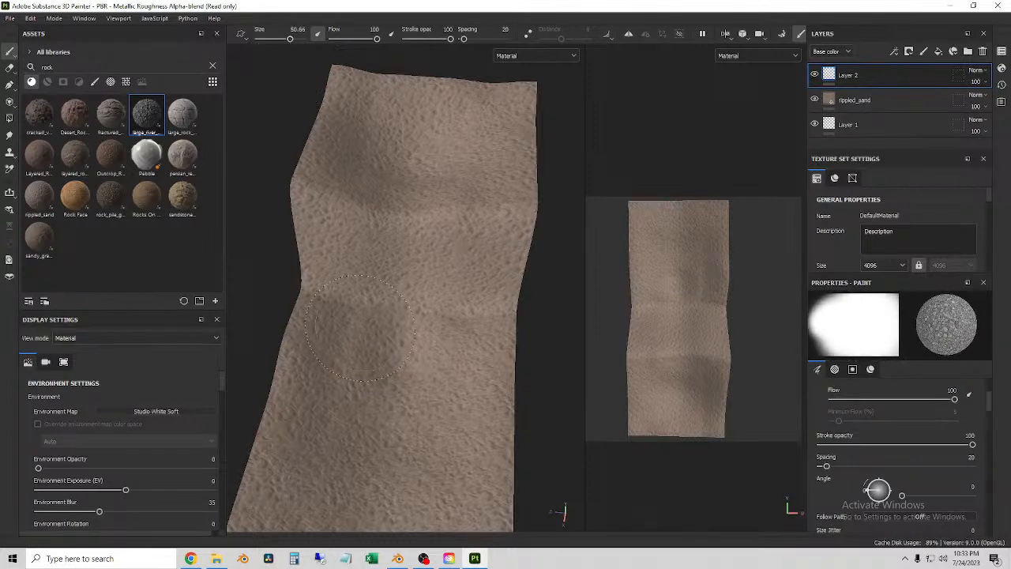
{"action": "left_click", "coordinate": [362, 383]}
{"action": "mouse_move", "coordinate": [364, 410]}
{"action": "left_mouse_down"}
{"action": "mouse_move", "coordinate": [360, 423]}
{"action": "mouse_move", "coordinate": [380, 310]}
{"action": "mouse_move", "coordinate": [376, 332]}
{"action": "left_mouse_up"}
{"action": "key", "text": "ctrl+z"}
{"action": "left_click", "coordinate": [391, 448]}
{"action": "left_click", "coordinate": [410, 405]}
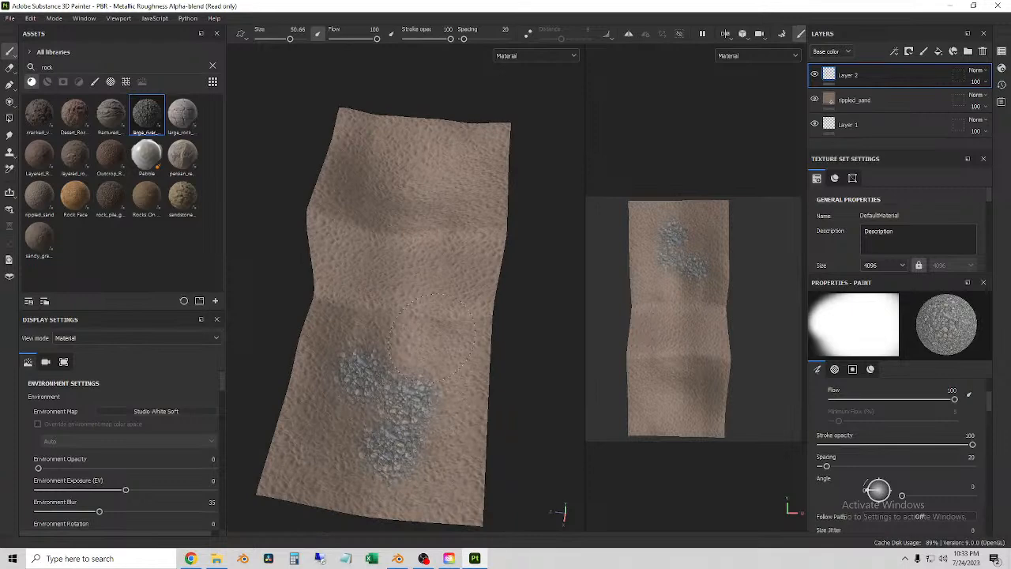
{"action": "left_click", "coordinate": [343, 476]}
{"action": "left_click", "coordinate": [372, 481]}
{"action": "left_click", "coordinate": [365, 433]}
{"action": "left_click", "coordinate": [411, 382]}
{"action": "left_click", "coordinate": [395, 347]}
{"action": "left_click", "coordinate": [393, 319]}
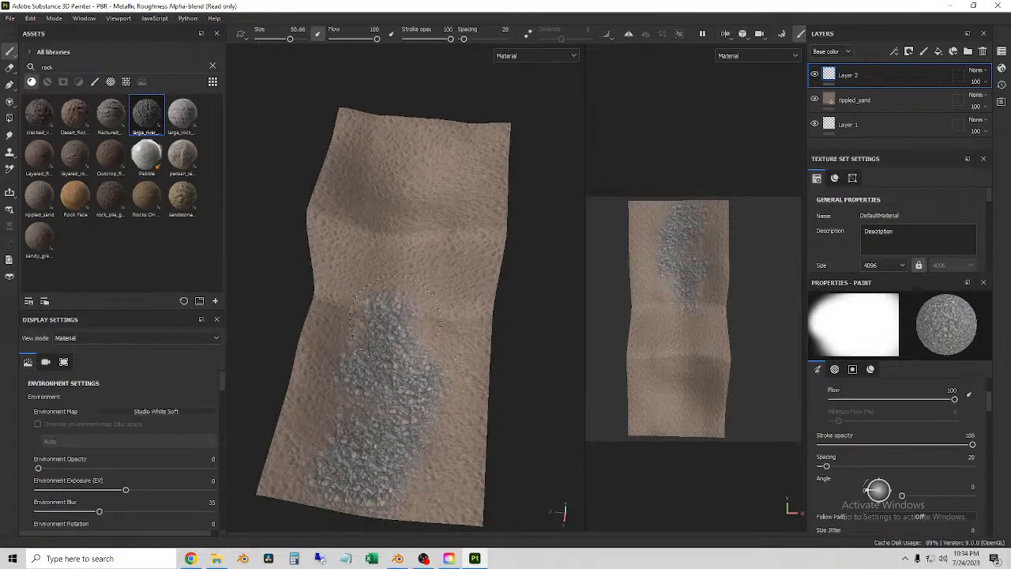
Paint a second river-rock patch in the middle of the terrain's far hollow.
{"action": "mouse_move", "coordinate": [393, 316]}
{"action": "left_mouse_down", "text": "alt"}
{"action": "mouse_move", "coordinate": [330, 232]}
{"action": "mouse_move", "coordinate": [422, 250]}
{"action": "left_mouse_up", "text": "alt"}
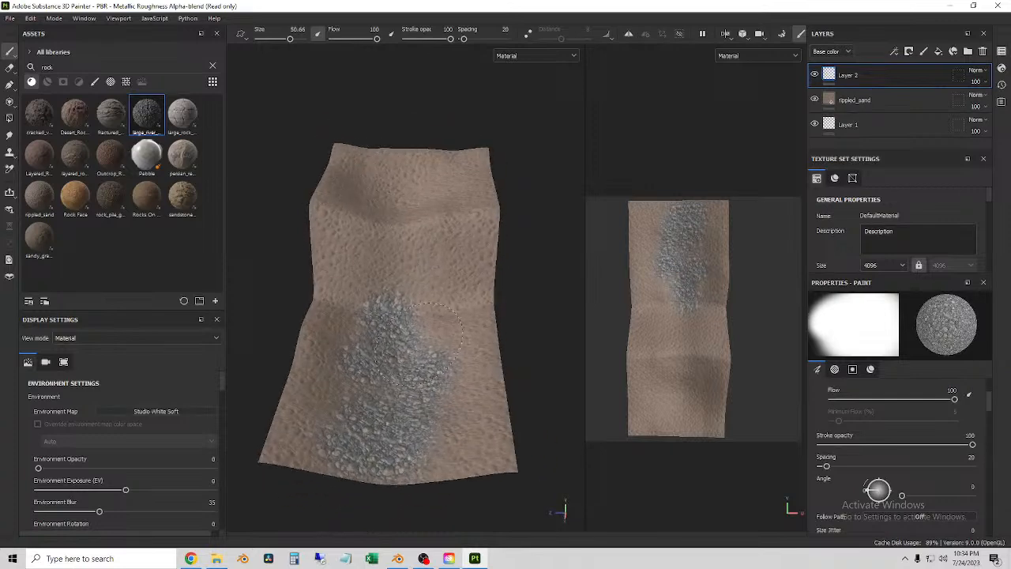
{"action": "left_click_drag", "start_coordinate": [399, 307], "coordinate": [393, 367], "text": "alt"}
{"action": "left_click", "coordinate": [400, 230]}
{"action": "left_click", "coordinate": [403, 182]}
{"action": "left_click", "coordinate": [385, 183]}
{"action": "left_click", "coordinate": [423, 191]}
{"action": "left_click", "coordinate": [419, 210]}
{"action": "left_click", "coordinate": [419, 169]}
{"action": "left_click", "coordinate": [442, 178]}
{"action": "left_click", "coordinate": [383, 161]}
{"action": "mouse_move", "coordinate": [478, 284]}
{"action": "left_mouse_down", "text": "alt"}
{"action": "mouse_move", "coordinate": [303, 164]}
{"action": "mouse_move", "coordinate": [431, 165]}
{"action": "mouse_move", "coordinate": [465, 261]}
{"action": "left_mouse_up", "text": "alt"}
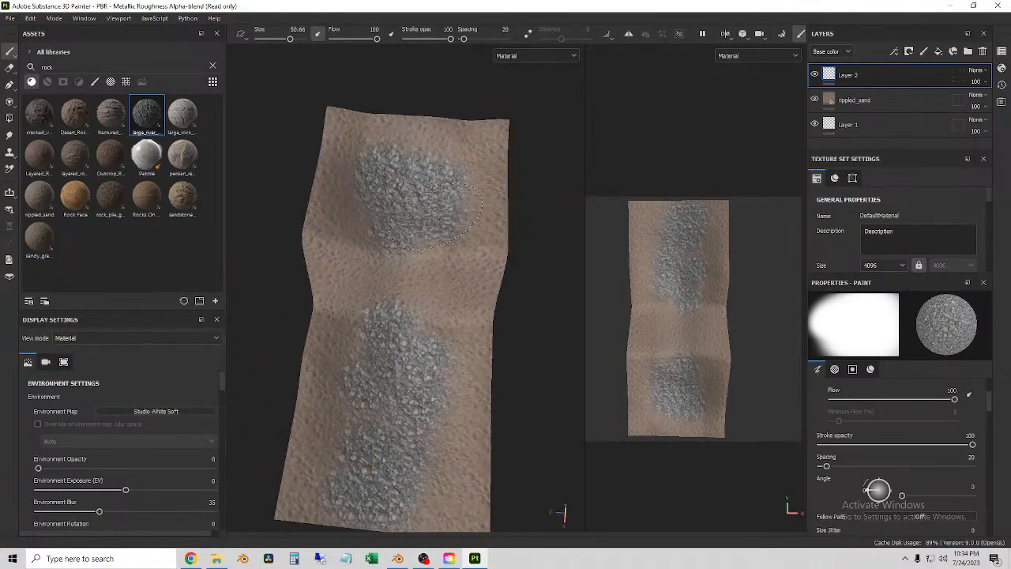
{"action": "left_click", "coordinate": [379, 214]}
Fill out the near river-rock patch toward the terrain's front edge.
{"action": "left_click_drag", "start_coordinate": [410, 197], "coordinate": [360, 230], "text": "alt"}
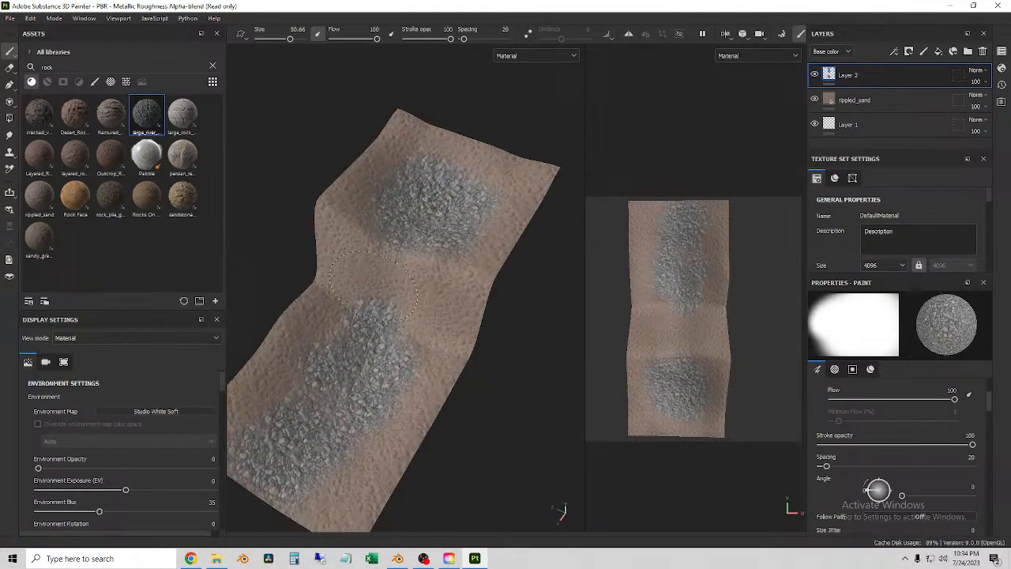
{"action": "left_click_drag", "start_coordinate": [379, 294], "coordinate": [399, 243], "text": "alt"}
{"action": "left_click_drag", "start_coordinate": [377, 418], "coordinate": [398, 503], "text": "alt"}
{"action": "left_click", "coordinate": [394, 496]}
{"action": "left_click", "coordinate": [379, 450]}
{"action": "left_click_drag", "start_coordinate": [379, 452], "coordinate": [359, 365], "text": "alt"}
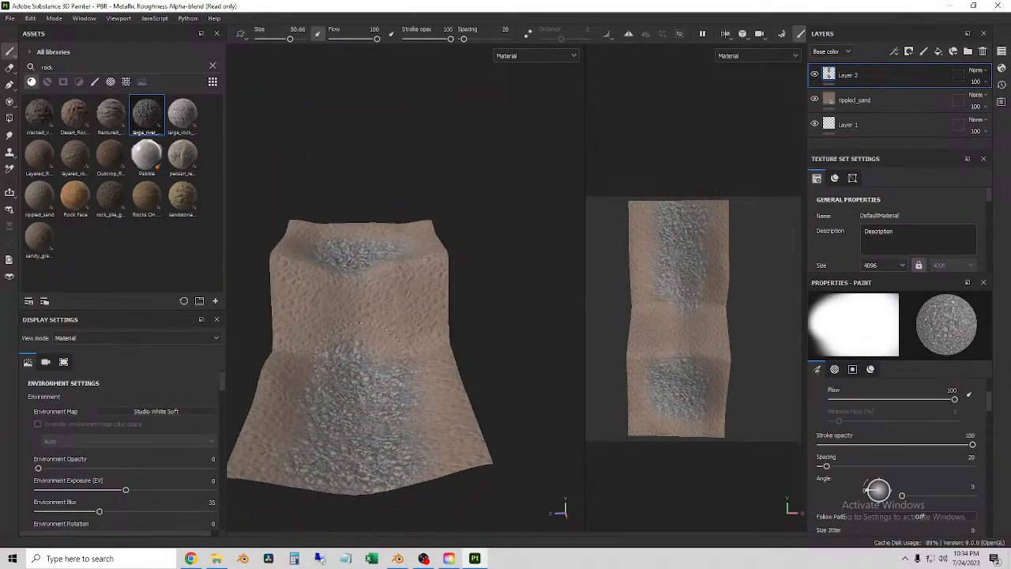
{"action": "scroll", "coordinate": [362, 363], "scroll_direction": "up", "scroll_amount": 3}
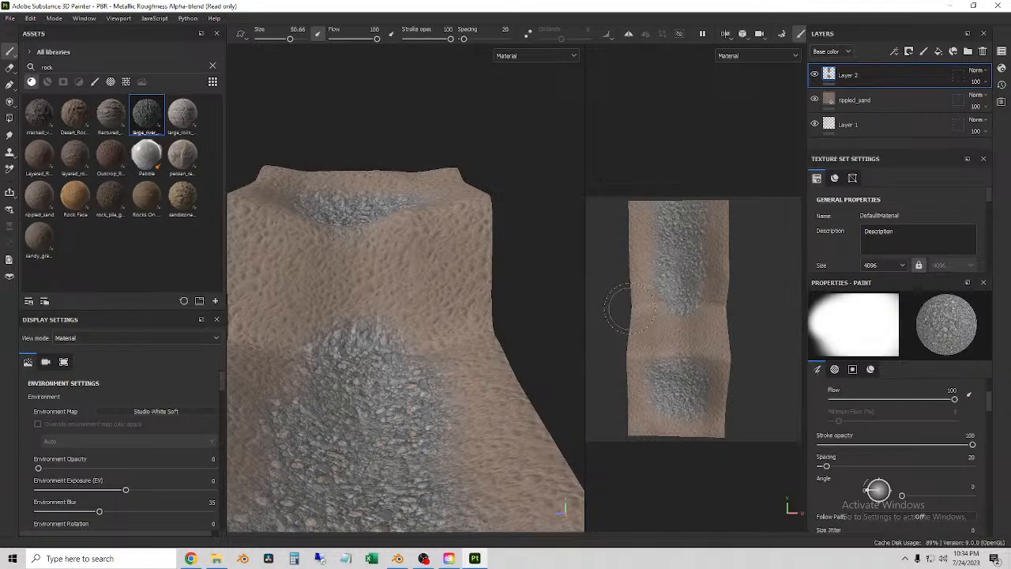
Add another paint layer above the river-rock layer and load large_rock_blocks as its brush material.
{"action": "left_click", "coordinate": [925, 53]}
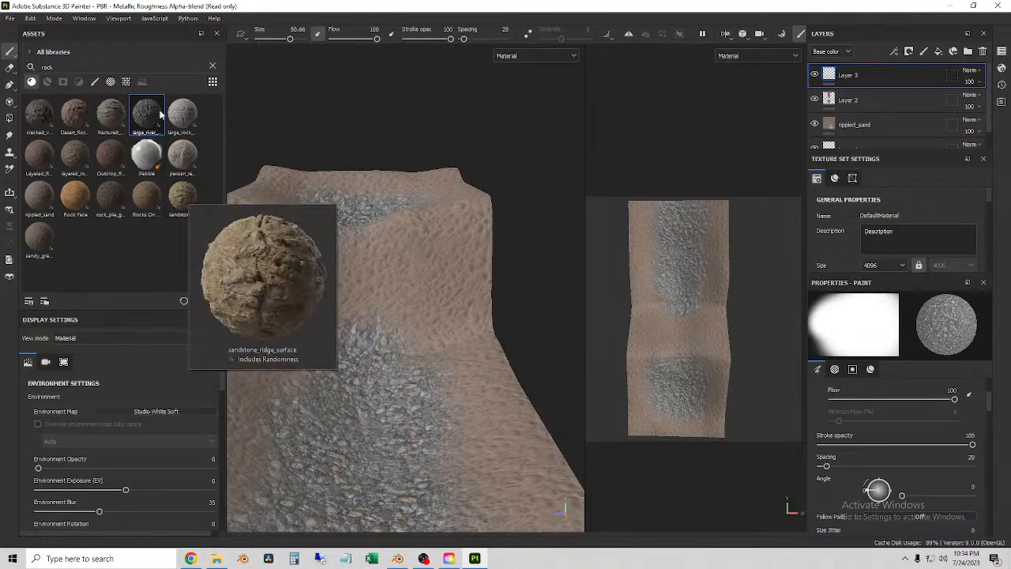
{"action": "mouse_move", "coordinate": [182, 118]}
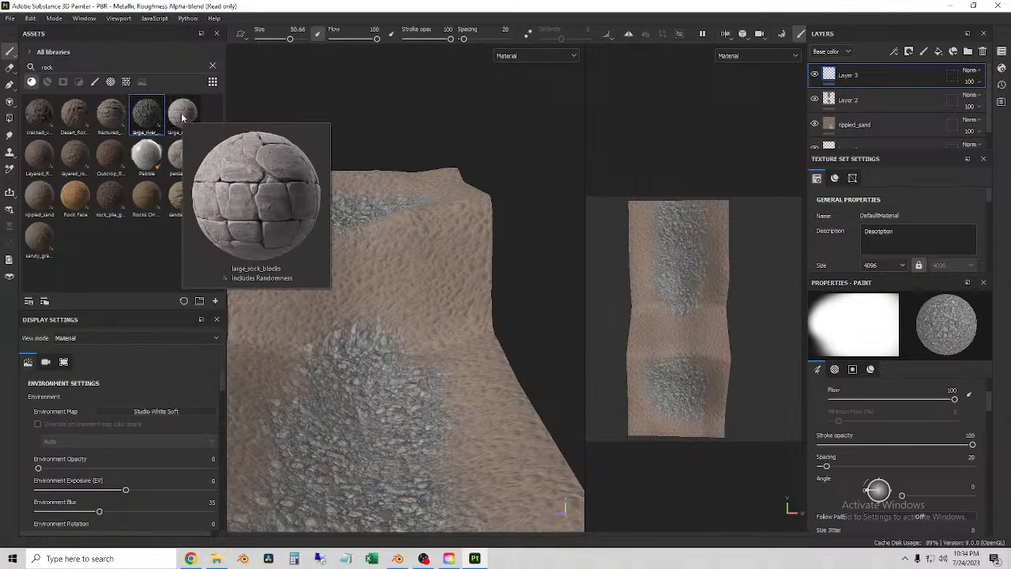
{"action": "left_click", "coordinate": [181, 113]}
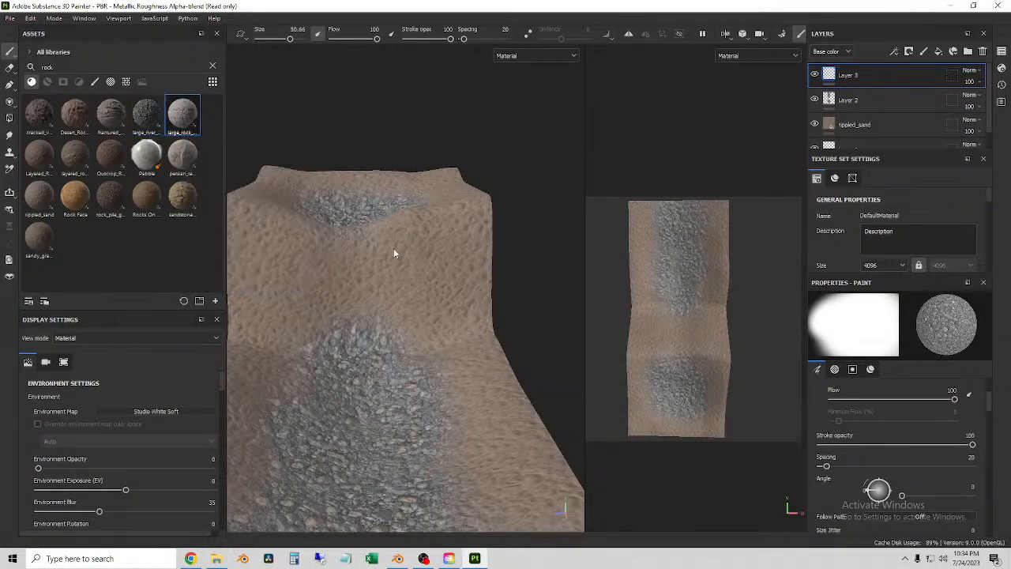
Paint a patch of large rock blocks on the terrain's far corner beside the river rocks.
{"action": "mouse_move", "coordinate": [415, 257]}
{"action": "left_mouse_down", "text": "alt"}
{"action": "mouse_move", "coordinate": [440, 284]}
{"action": "mouse_move", "coordinate": [415, 266]}
{"action": "mouse_move", "coordinate": [506, 154]}
{"action": "mouse_move", "coordinate": [474, 181]}
{"action": "mouse_move", "coordinate": [476, 130]}
{"action": "left_mouse_up", "text": "alt"}
{"action": "left_click", "coordinate": [505, 155]}
{"action": "left_click", "coordinate": [474, 126]}
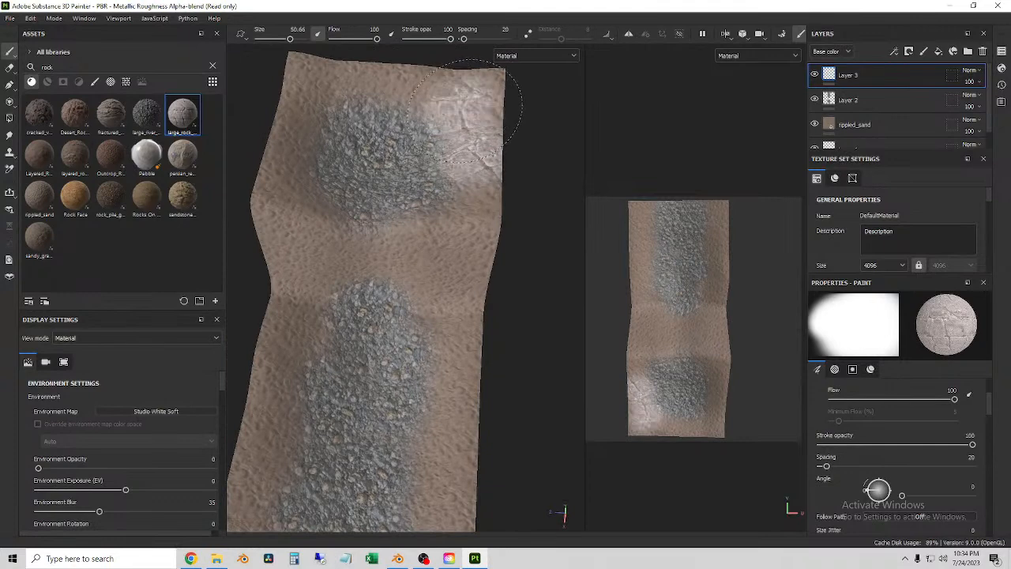
Set Height Position 2 to 1 in the large_rock_blocks brush material's parameters.
{"action": "scroll", "coordinate": [899, 478], "scroll_direction": "down", "scroll_amount": 3}
{"action": "scroll", "coordinate": [899, 478], "scroll_direction": "down", "scroll_amount": 3}
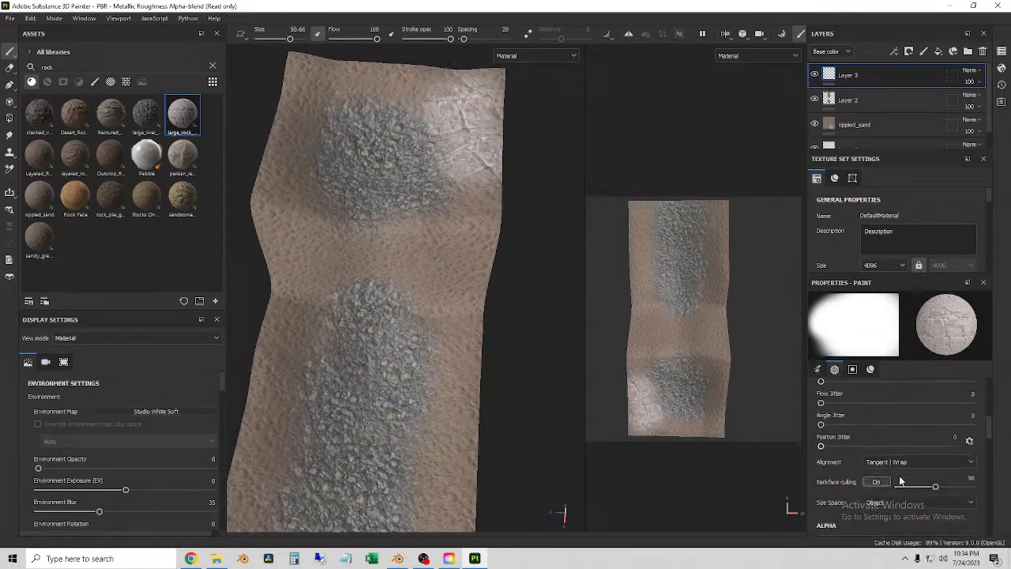
{"action": "scroll", "coordinate": [877, 482], "scroll_direction": "down", "scroll_amount": 5}
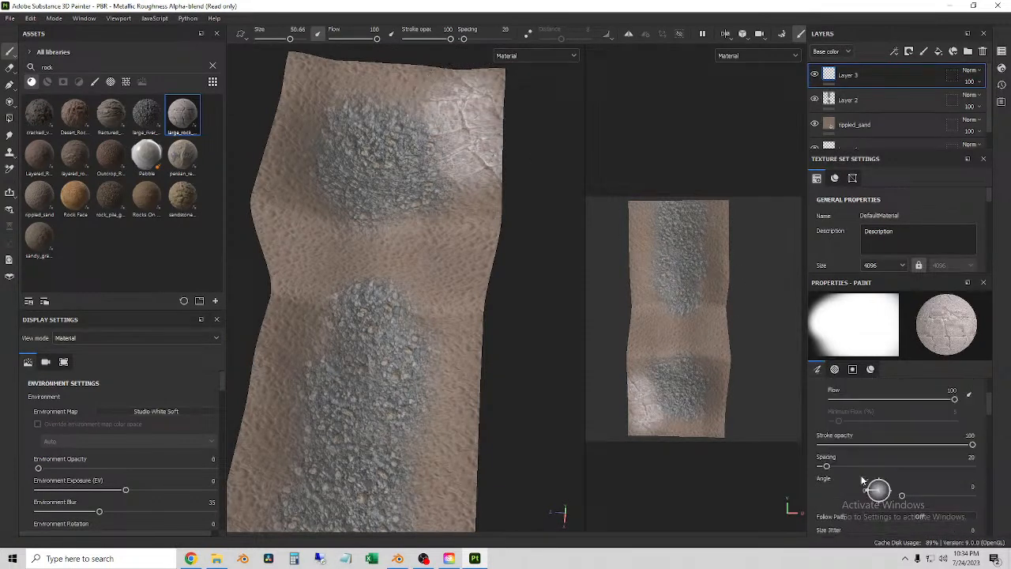
{"action": "scroll", "coordinate": [881, 466], "scroll_direction": "down", "scroll_amount": 3}
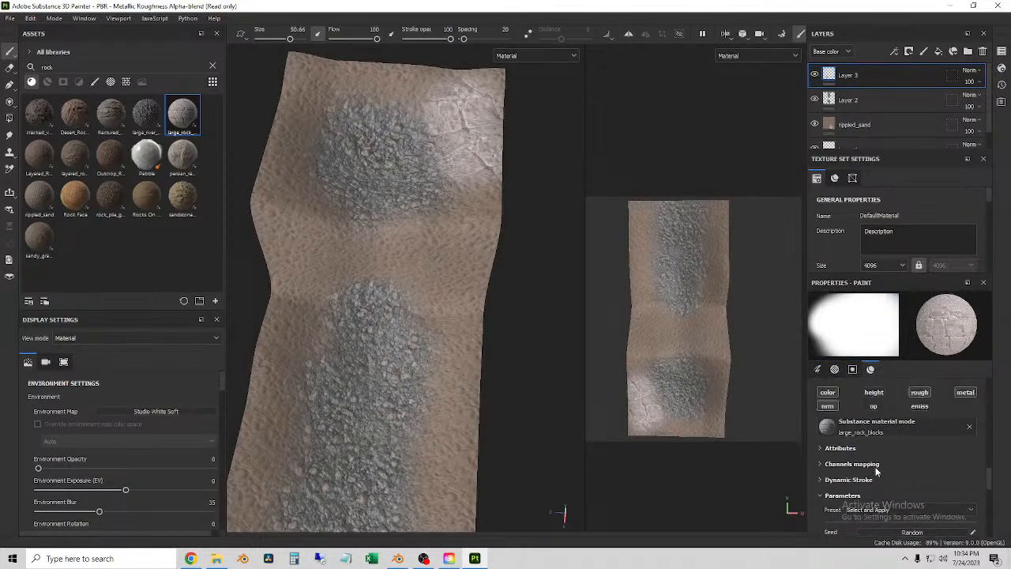
{"action": "scroll", "coordinate": [888, 451], "scroll_direction": "down", "scroll_amount": 5}
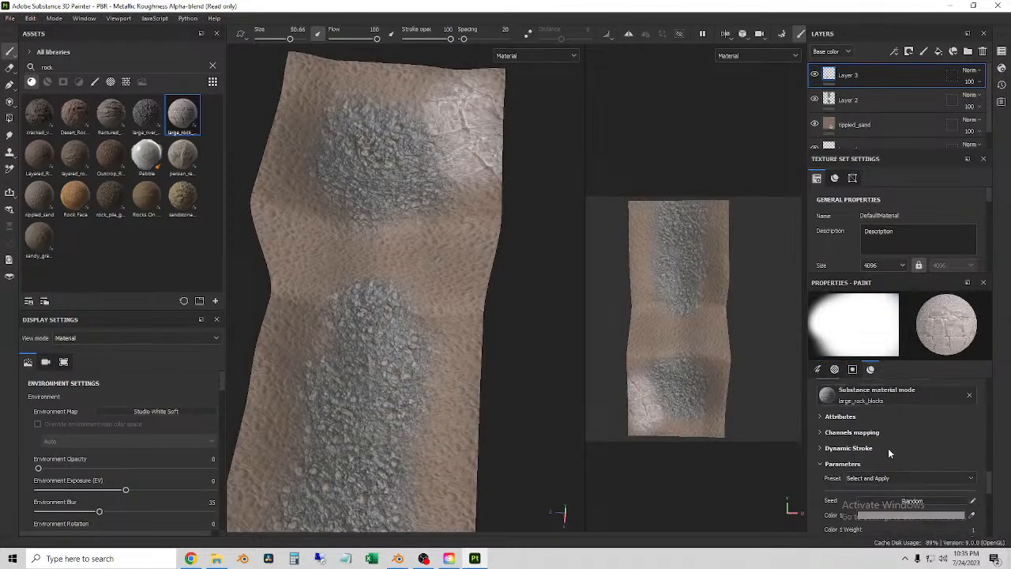
{"action": "scroll", "coordinate": [881, 478], "scroll_direction": "down", "scroll_amount": 2}
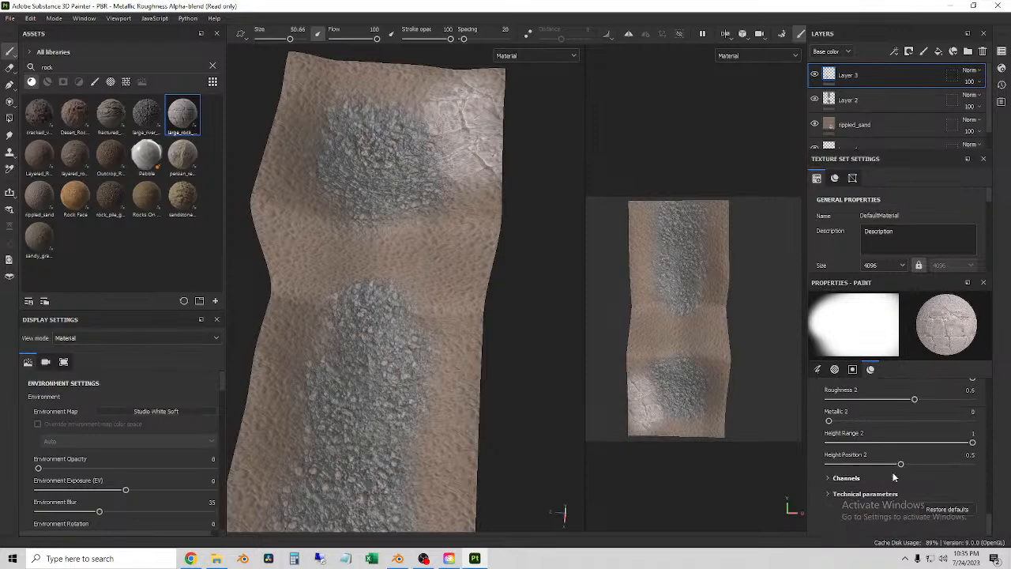
{"action": "left_click", "coordinate": [971, 465]}
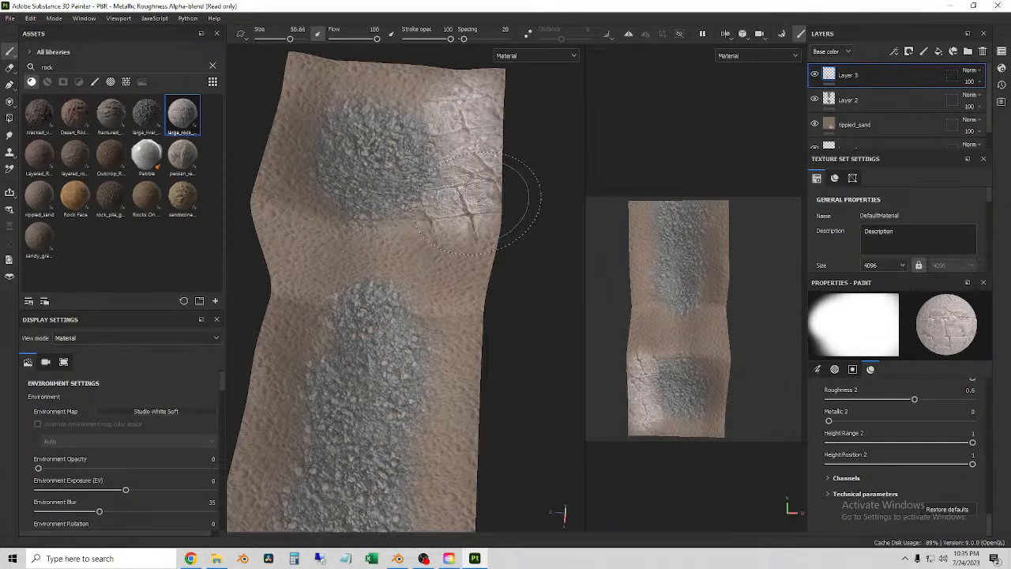
Undo the large rock block strokes painted beside the far river-rock patch.
{"action": "scroll", "coordinate": [438, 233], "scroll_direction": "up", "scroll_amount": 2}
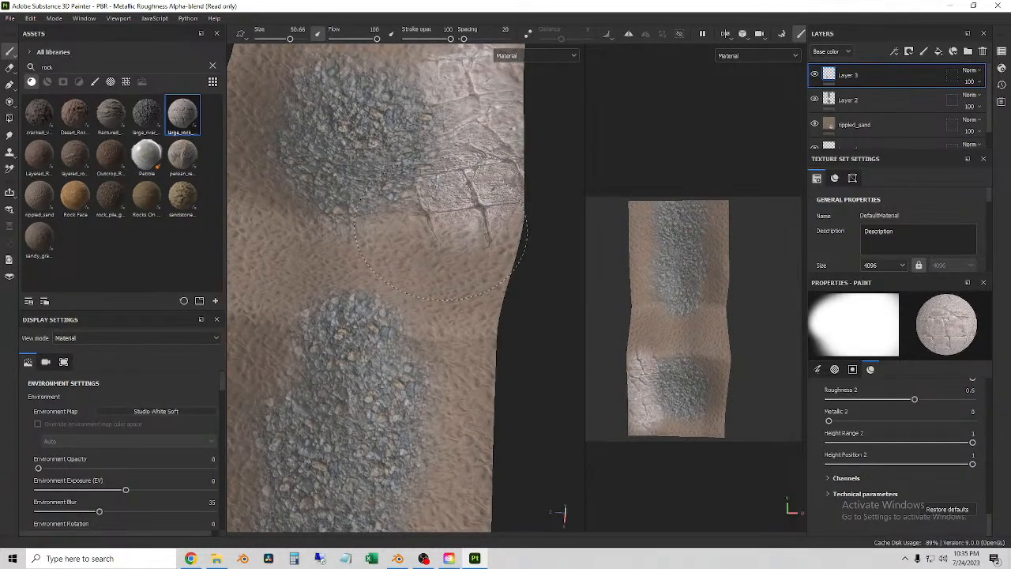
{"action": "left_click_drag", "start_coordinate": [457, 231], "coordinate": [470, 231], "text": "alt"}
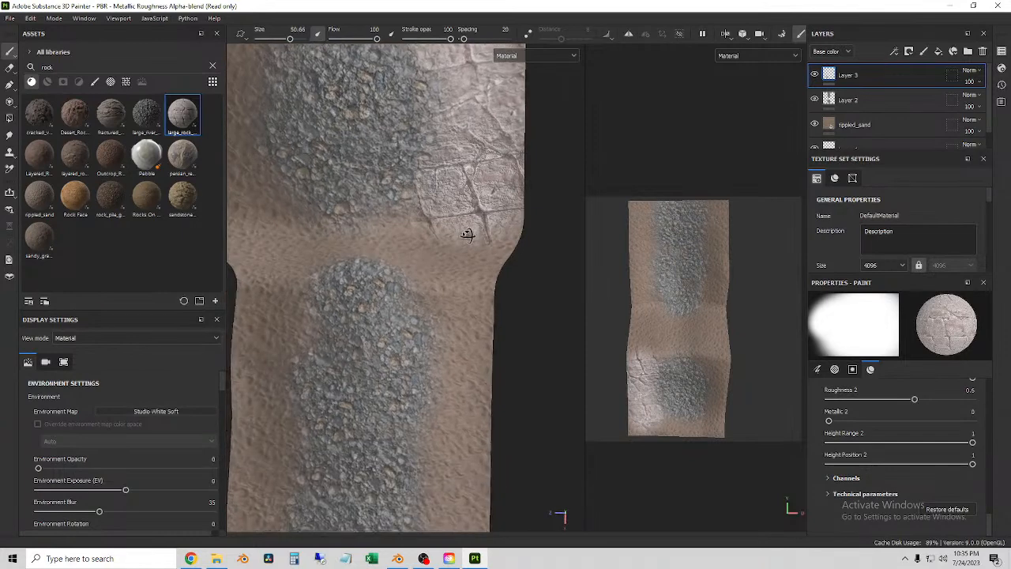
{"action": "key", "text": "ctrl+z"}
{"action": "middle_click_drag", "start_coordinate": [466, 158], "coordinate": [482, 288], "text": "alt"}
{"action": "scroll", "coordinate": [476, 294], "scroll_direction": "down", "scroll_amount": 1}
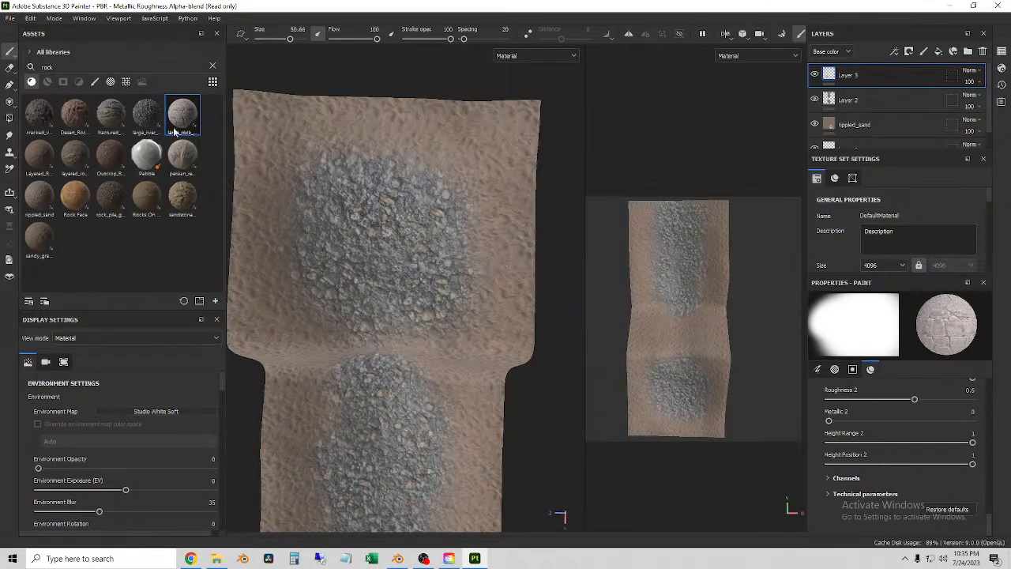
Change Color 1 of the large_rock_blocks brush material to a darker neutral gray.
{"action": "scroll", "coordinate": [906, 441], "scroll_direction": "up", "scroll_amount": 6}
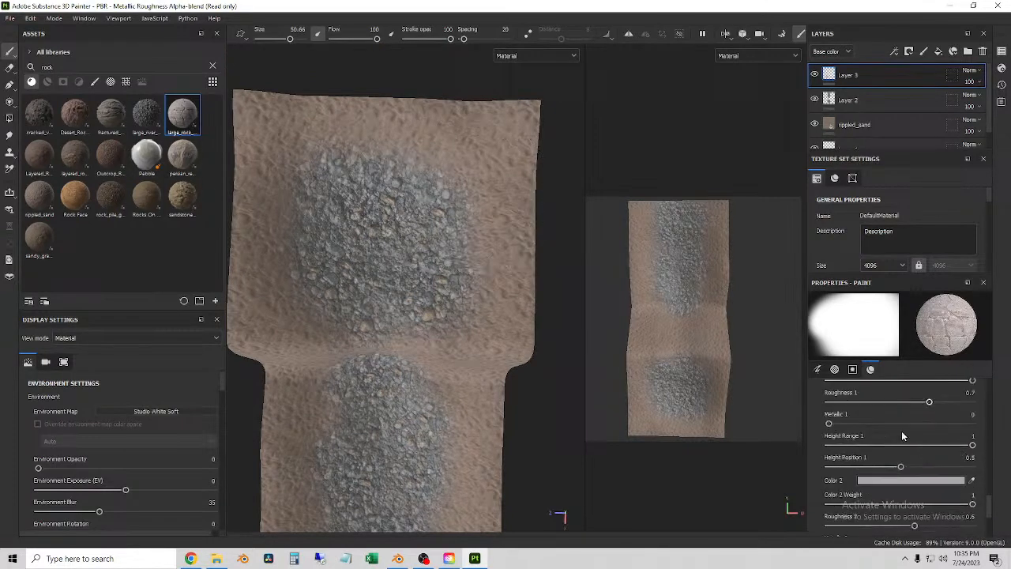
{"action": "left_click", "coordinate": [892, 421]}
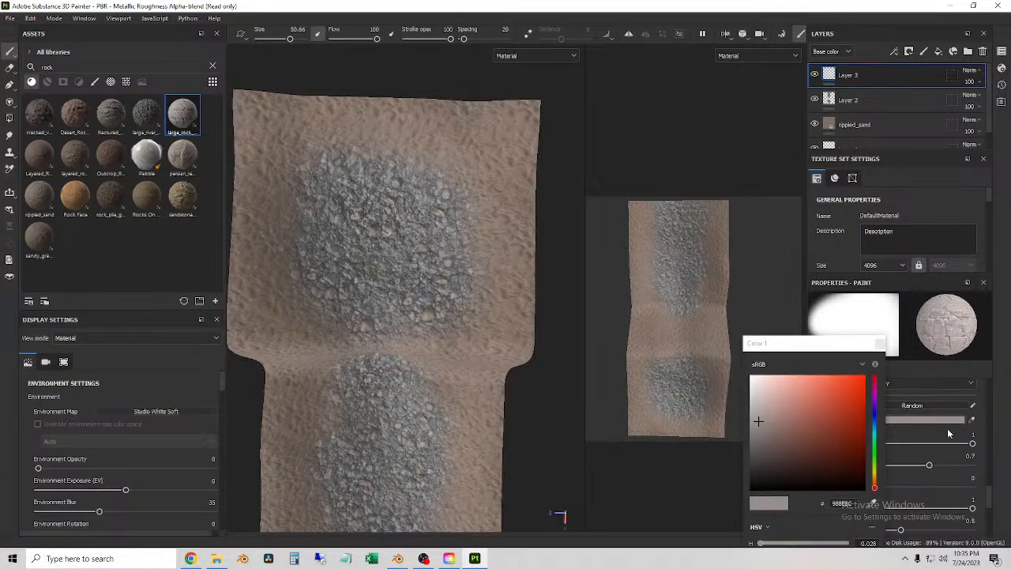
{"action": "mouse_move", "coordinate": [749, 438]}
{"action": "left_mouse_down"}
{"action": "mouse_move", "coordinate": [752, 430]}
{"action": "mouse_move", "coordinate": [751, 444]}
{"action": "left_mouse_up"}
{"action": "left_click", "coordinate": [880, 344]}
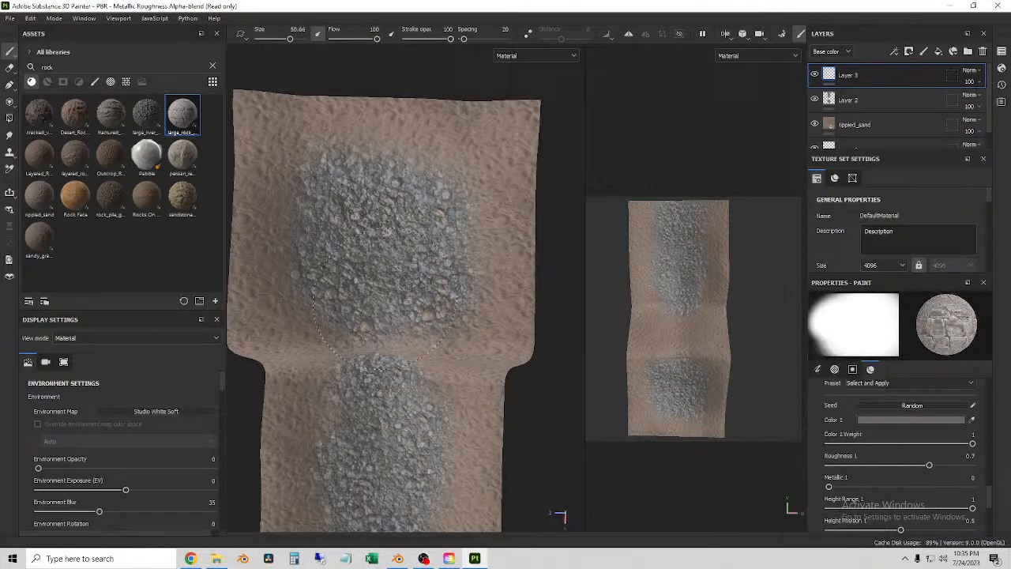
Stamp two large rock block patches along the terrain's side edge, beside the far river rocks.
{"action": "left_click", "coordinate": [485, 310]}
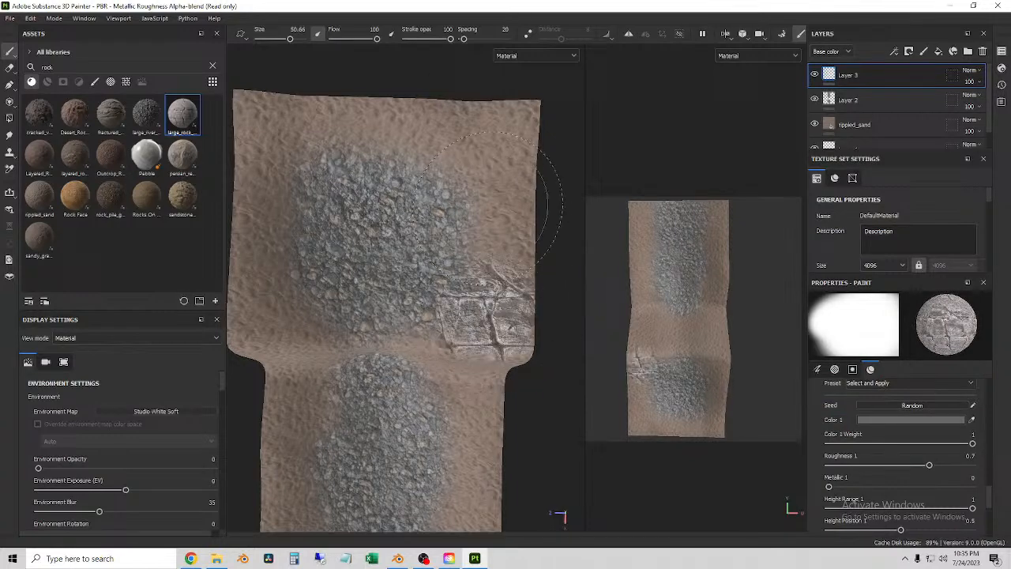
{"action": "left_click", "coordinate": [485, 158]}
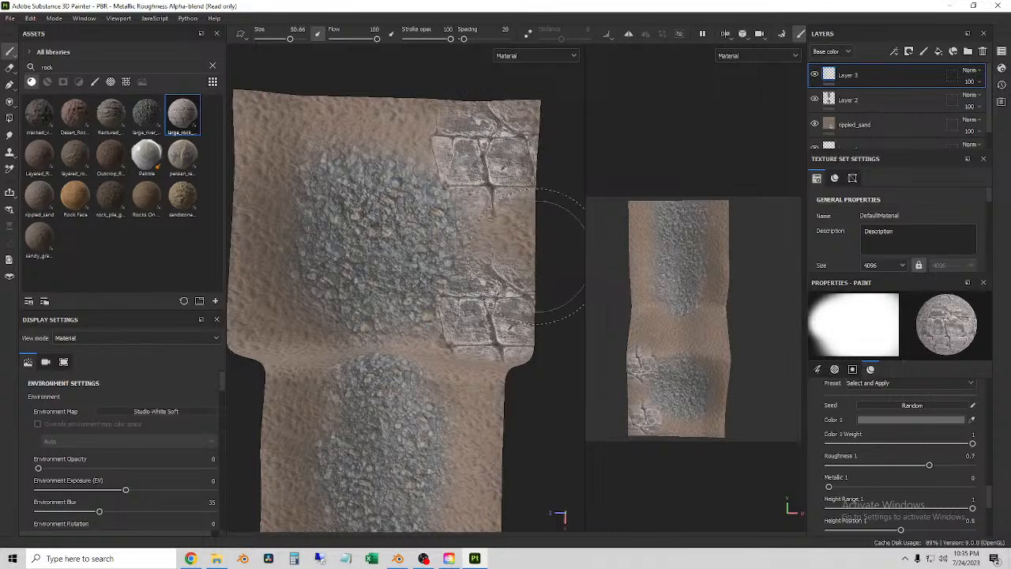
{"action": "scroll", "coordinate": [871, 446], "scroll_direction": "up", "scroll_amount": 1}
{"action": "scroll", "coordinate": [864, 443], "scroll_direction": "down", "scroll_amount": 1}
{"action": "scroll", "coordinate": [853, 436], "scroll_direction": "down", "scroll_amount": 1}
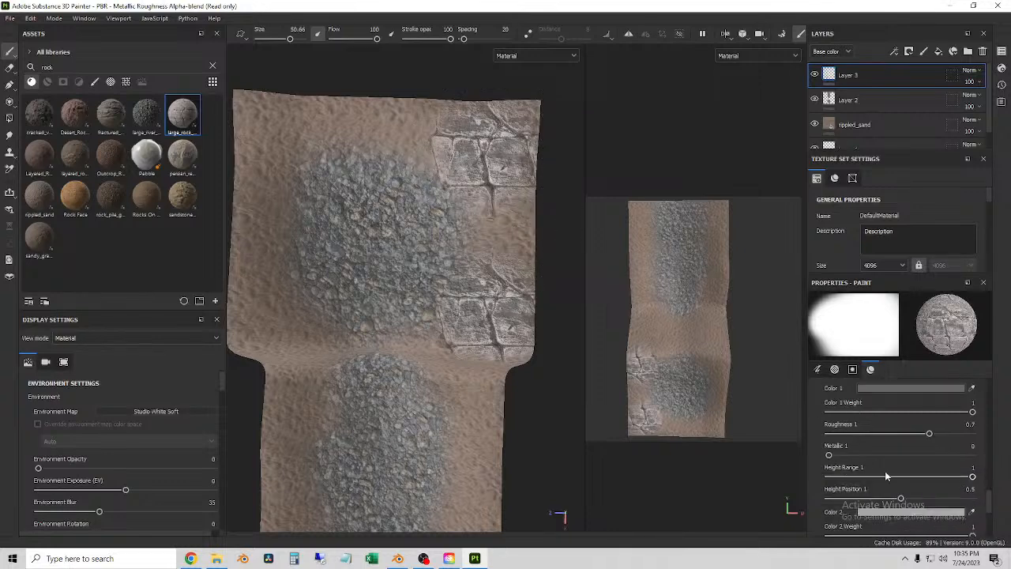
Turn on Follow Path for the paint brush's strokes.
{"action": "scroll", "coordinate": [839, 452], "scroll_direction": "up", "scroll_amount": 2}
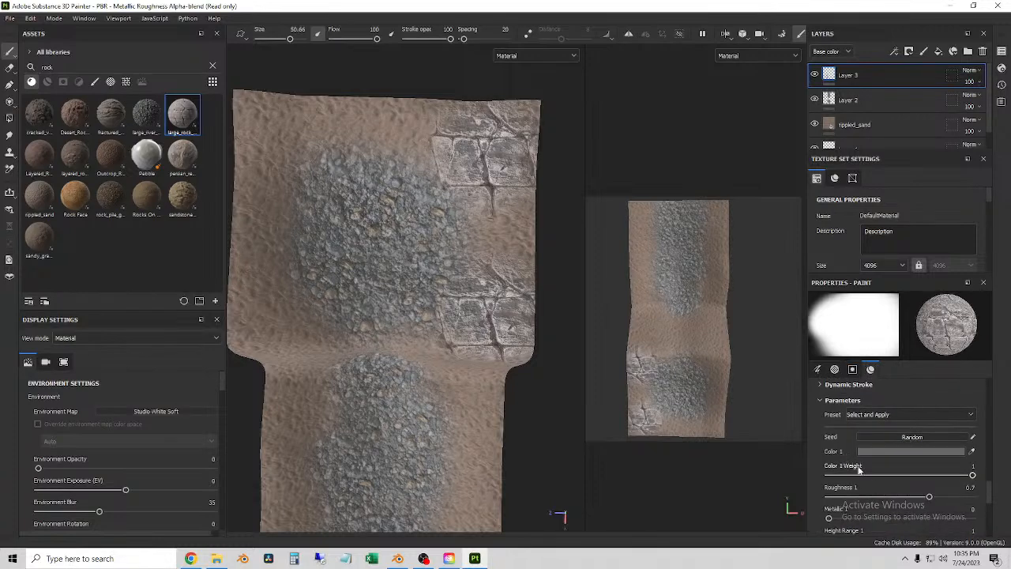
{"action": "scroll", "coordinate": [845, 434], "scroll_direction": "up", "scroll_amount": 1}
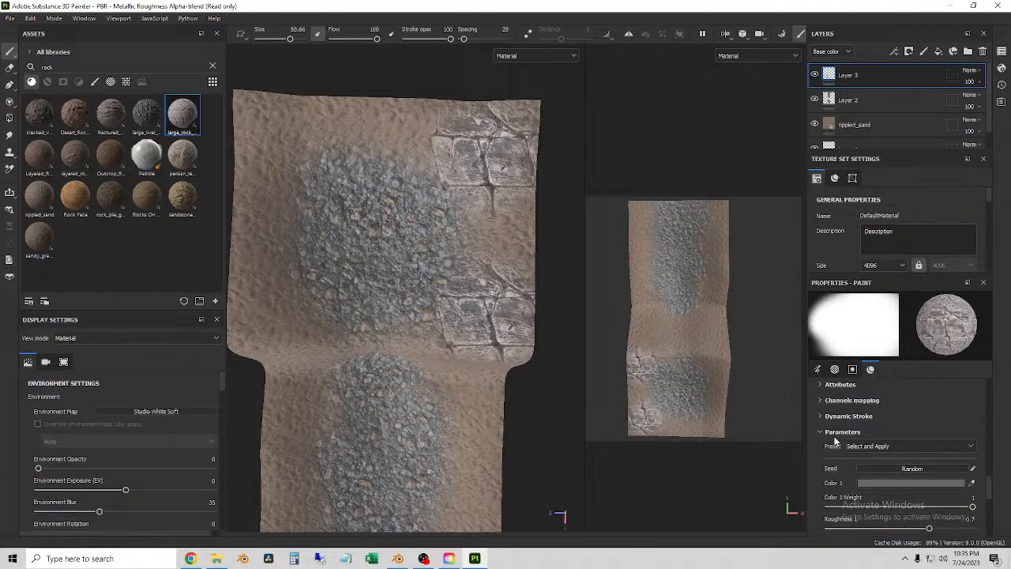
{"action": "scroll", "coordinate": [838, 444], "scroll_direction": "up", "scroll_amount": 2}
{"action": "left_click", "coordinate": [836, 416]}
{"action": "left_click", "coordinate": [835, 416]}
{"action": "left_click", "coordinate": [830, 444]}
{"action": "scroll", "coordinate": [829, 449], "scroll_direction": "down", "scroll_amount": 2}
{"action": "scroll", "coordinate": [830, 449], "scroll_direction": "down", "scroll_amount": 5}
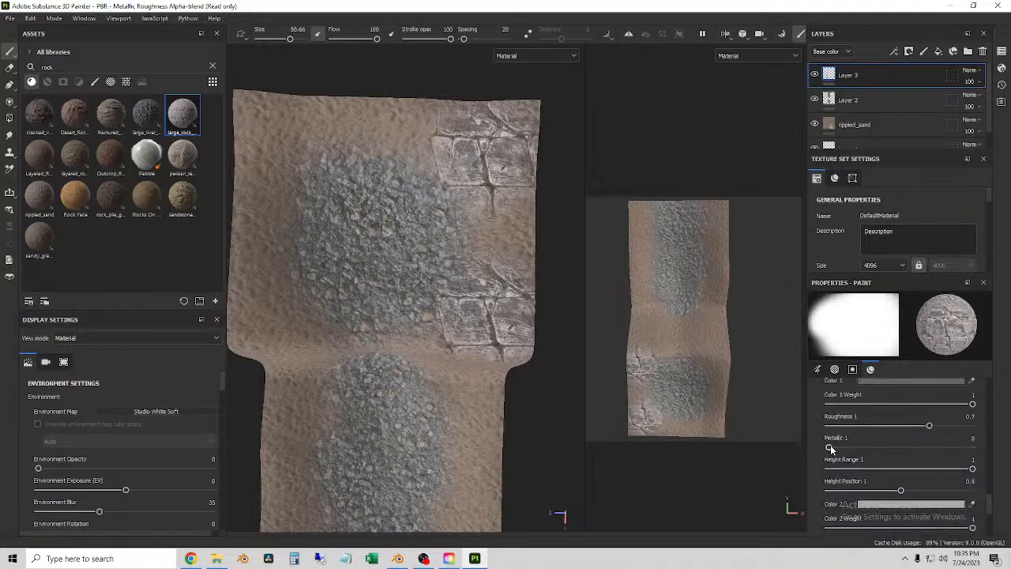
{"action": "scroll", "coordinate": [861, 472], "scroll_direction": "up", "scroll_amount": 6}
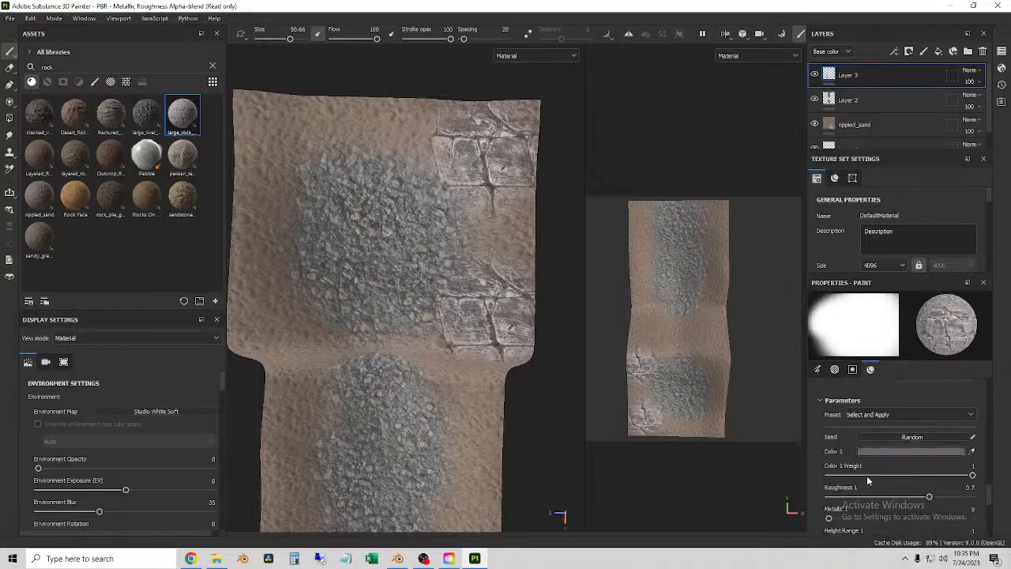
{"action": "scroll", "coordinate": [858, 471], "scroll_direction": "up", "scroll_amount": 4}
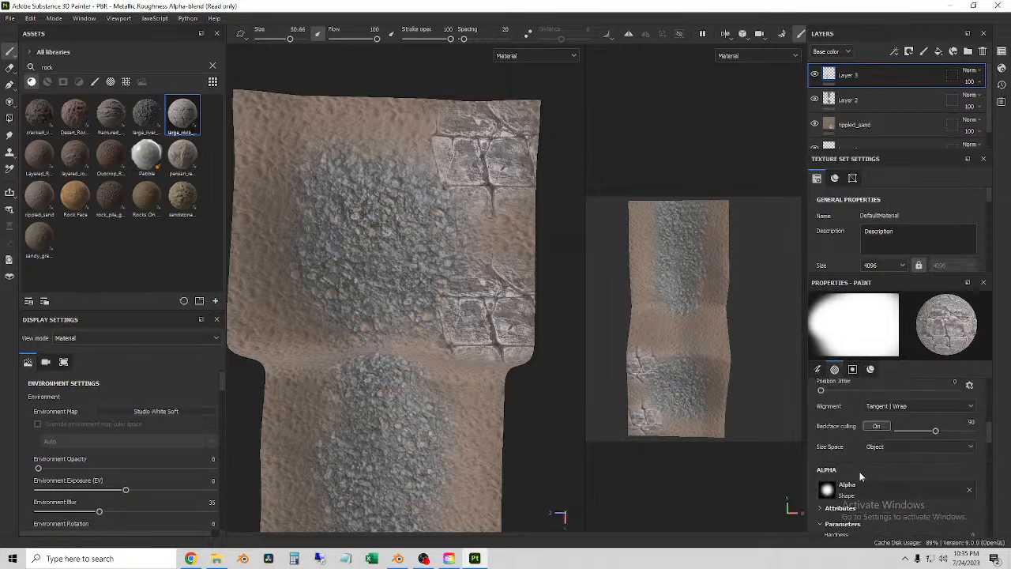
{"action": "scroll", "coordinate": [864, 454], "scroll_direction": "up", "scroll_amount": 1}
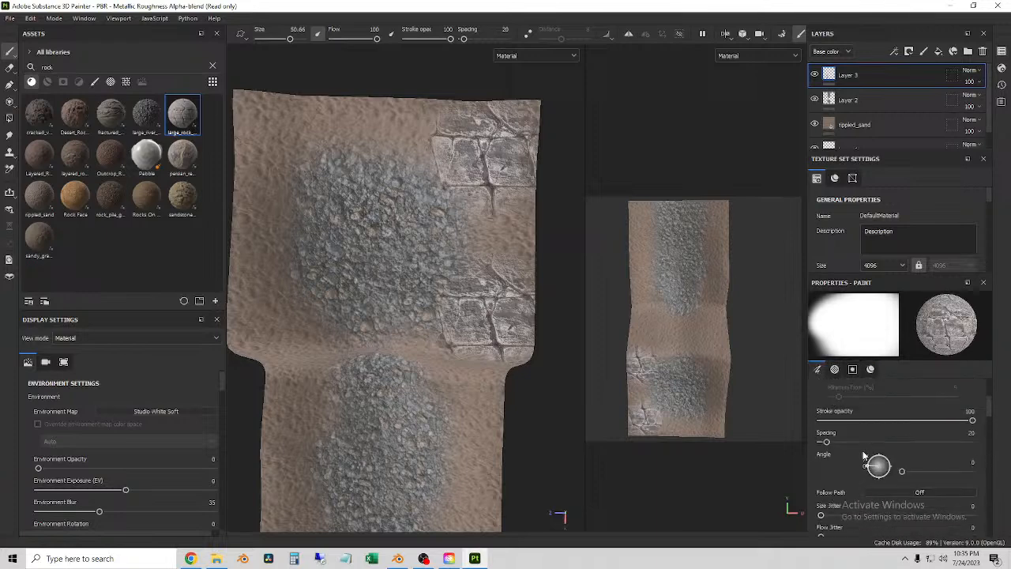
{"action": "left_click", "coordinate": [923, 492]}
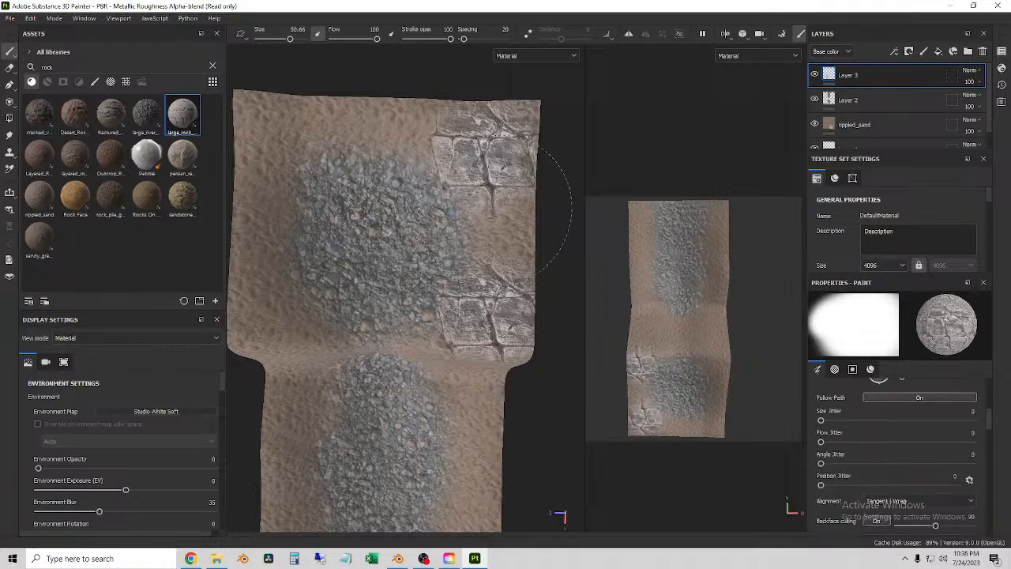
Paint large rock blocks around the far river-rock patch, along the terrain's far edge and down both sides.
{"action": "left_click_drag", "start_coordinate": [495, 194], "coordinate": [498, 237]}
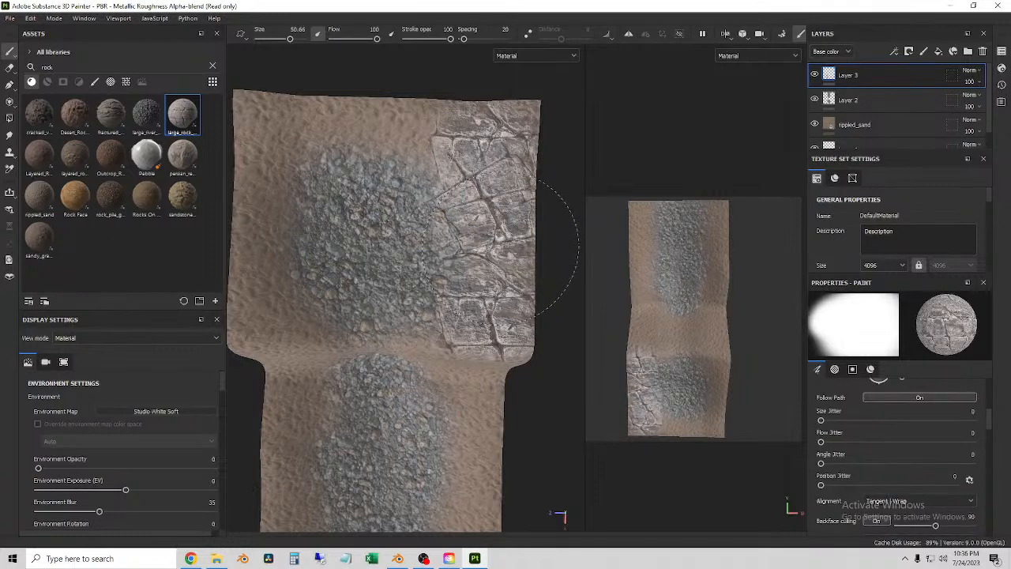
{"action": "left_click_drag", "start_coordinate": [424, 158], "coordinate": [403, 131]}
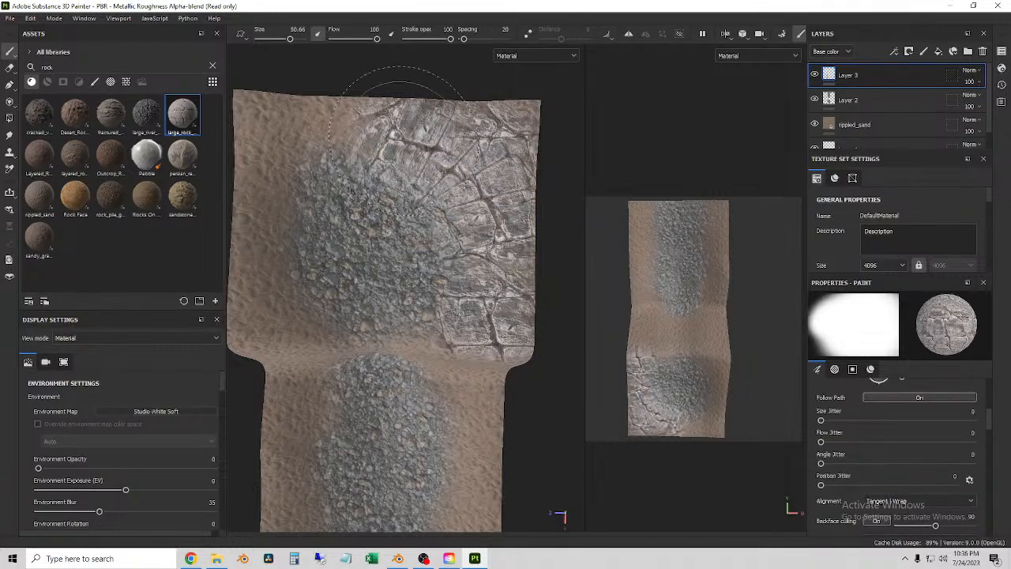
{"action": "scroll", "coordinate": [388, 189], "scroll_direction": "down", "scroll_amount": 2}
{"action": "middle_click_drag", "start_coordinate": [383, 190], "coordinate": [512, 210], "text": "alt"}
{"action": "mouse_move", "coordinate": [469, 154]}
{"action": "left_mouse_down"}
{"action": "mouse_move", "coordinate": [428, 181]}
{"action": "mouse_move", "coordinate": [414, 297]}
{"action": "mouse_move", "coordinate": [456, 284]}
{"action": "mouse_move", "coordinate": [473, 204]}
{"action": "left_mouse_up"}
{"action": "left_click_drag", "start_coordinate": [419, 229], "coordinate": [427, 304], "text": "alt"}
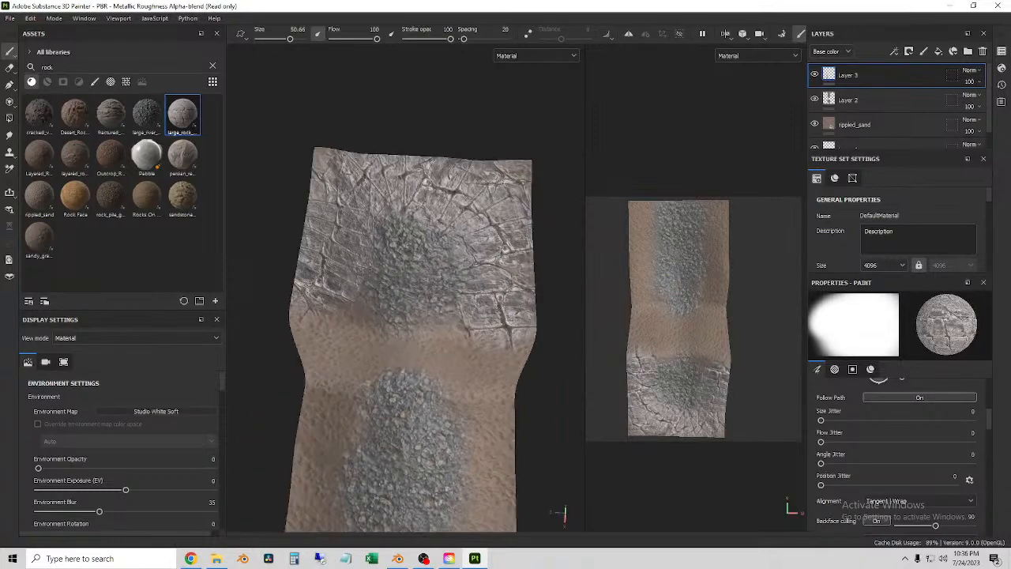
{"action": "mouse_move", "coordinate": [350, 316]}
{"action": "left_mouse_down"}
{"action": "mouse_move", "coordinate": [463, 187]}
{"action": "mouse_move", "coordinate": [453, 219]}
{"action": "mouse_move", "coordinate": [466, 276]}
{"action": "mouse_move", "coordinate": [452, 332]}
{"action": "left_mouse_up"}
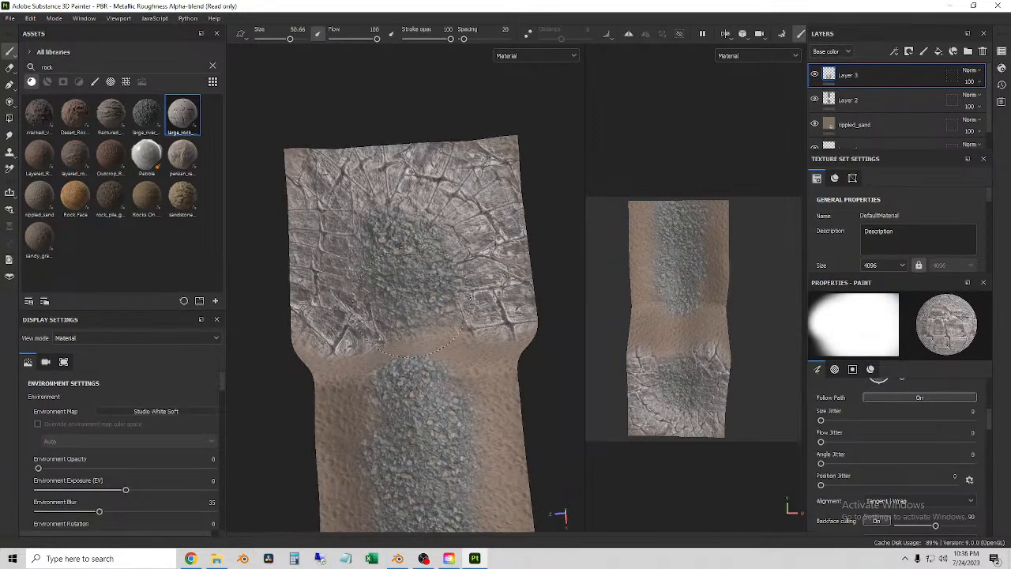
Undo all the large rock block strokes around the far river-rock patch.
{"action": "left_click_drag", "start_coordinate": [434, 324], "coordinate": [420, 275], "text": "alt"}
{"action": "key", "text": "ctrl+z"}
{"action": "key", "text": "ctrl+z"}
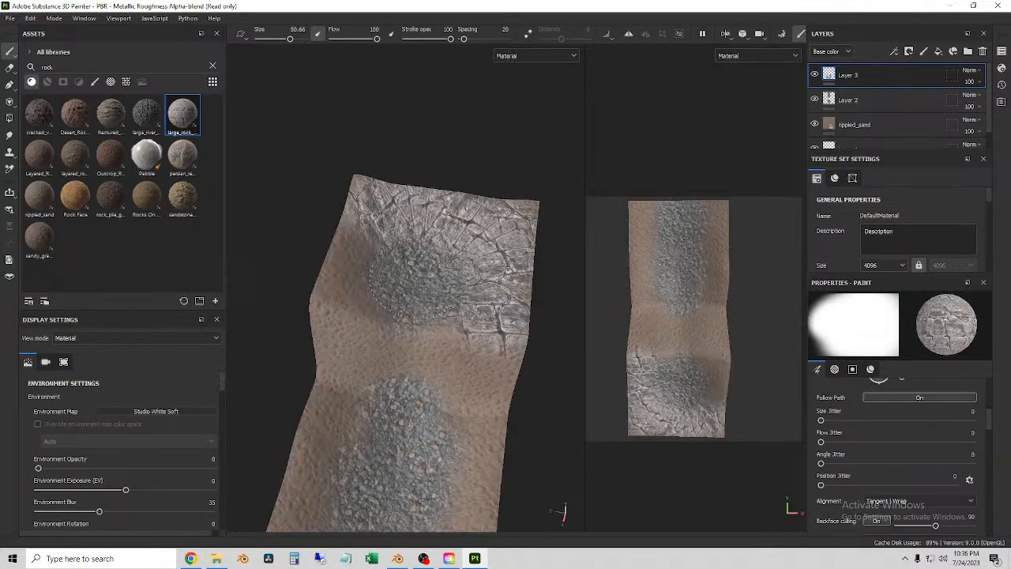
{"action": "key", "text": "ctrl+z"}
{"action": "key", "text": "ctrl+z"}
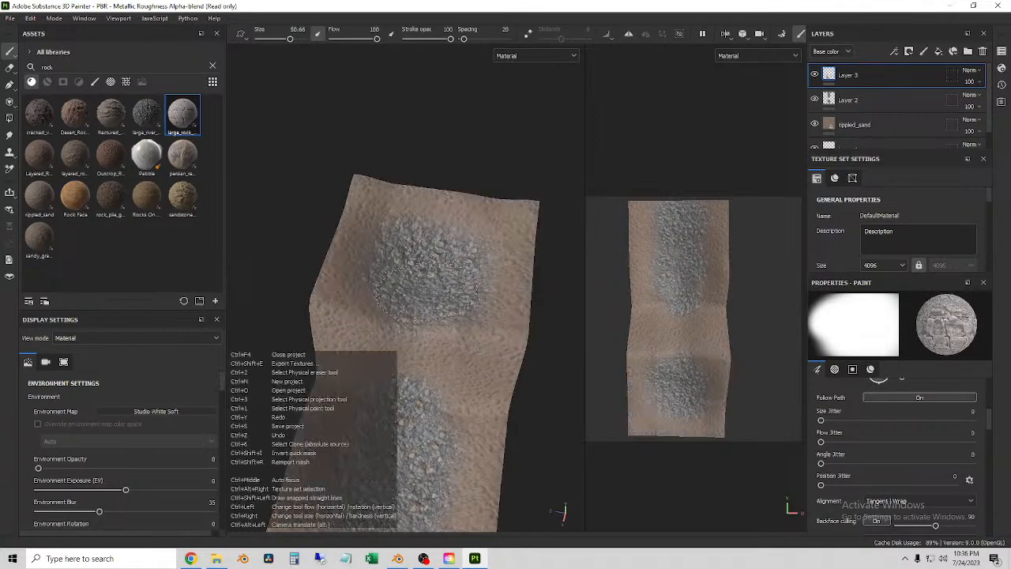
Paint large rock blocks over one side and the far part of the river-rock patch in the far hollow.
{"action": "left_click", "coordinate": [478, 308]}
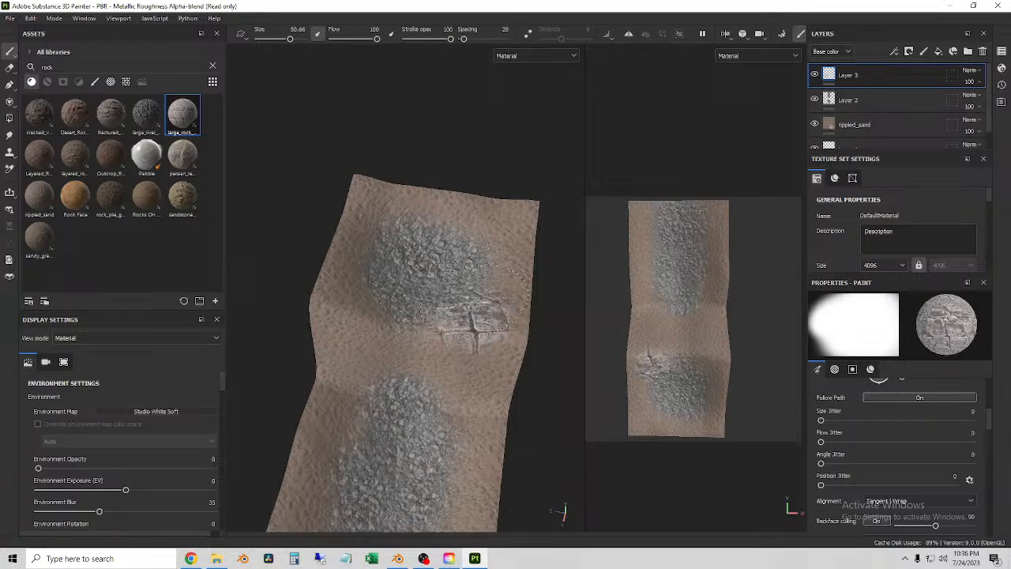
{"action": "left_click", "coordinate": [484, 237]}
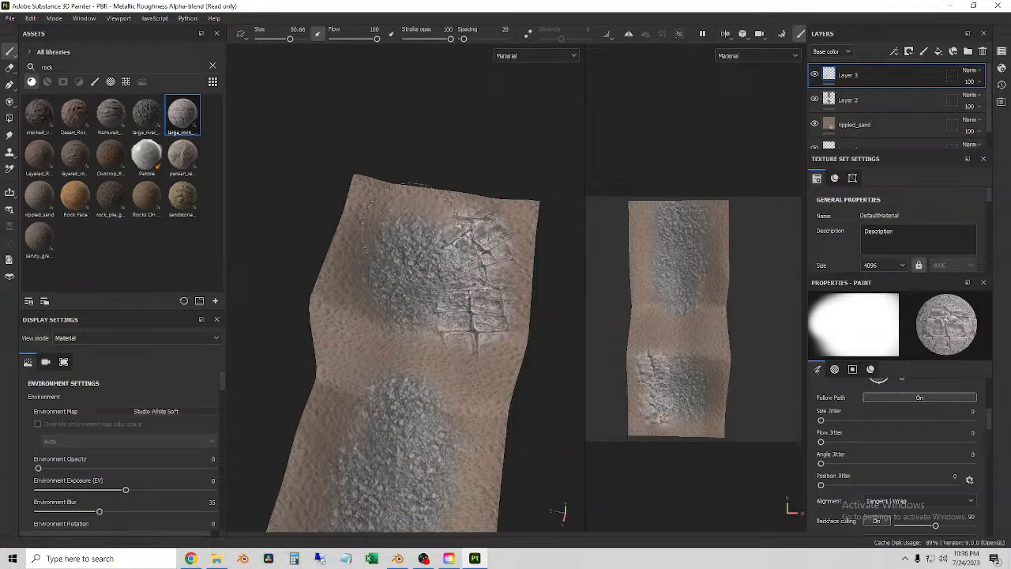
{"action": "left_click", "coordinate": [411, 231]}
Paint a strip of large rock blocks over the ridge to connect the far and near river-rock patches.
{"action": "mouse_move", "coordinate": [371, 298]}
{"action": "left_mouse_down", "text": "alt"}
{"action": "mouse_move", "coordinate": [363, 357]}
{"action": "mouse_move", "coordinate": [413, 346]}
{"action": "mouse_move", "coordinate": [405, 338]}
{"action": "left_mouse_up", "text": "alt"}
{"action": "left_click", "coordinate": [404, 339]}
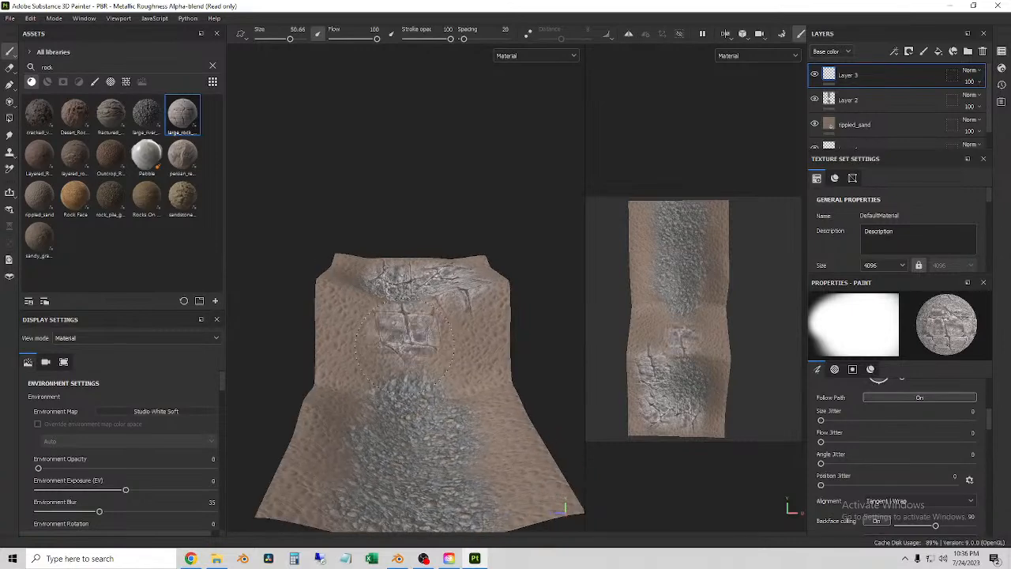
{"action": "left_click", "coordinate": [409, 366]}
{"action": "left_click", "coordinate": [406, 386]}
{"action": "mouse_move", "coordinate": [492, 338]}
{"action": "left_mouse_down", "text": "alt"}
{"action": "mouse_move", "coordinate": [424, 374]}
{"action": "mouse_move", "coordinate": [373, 376]}
{"action": "mouse_move", "coordinate": [458, 422]}
{"action": "mouse_move", "coordinate": [436, 417]}
{"action": "mouse_move", "coordinate": [412, 316]}
{"action": "mouse_move", "coordinate": [434, 261]}
{"action": "mouse_move", "coordinate": [419, 293]}
{"action": "left_mouse_up", "text": "alt"}
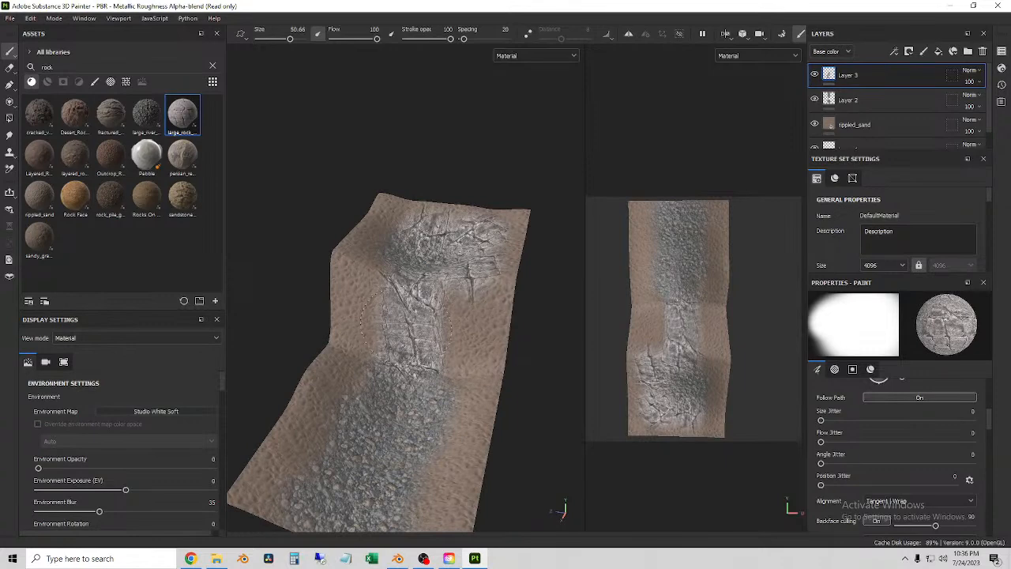
{"action": "left_click_drag", "start_coordinate": [409, 336], "coordinate": [375, 316], "text": "alt"}
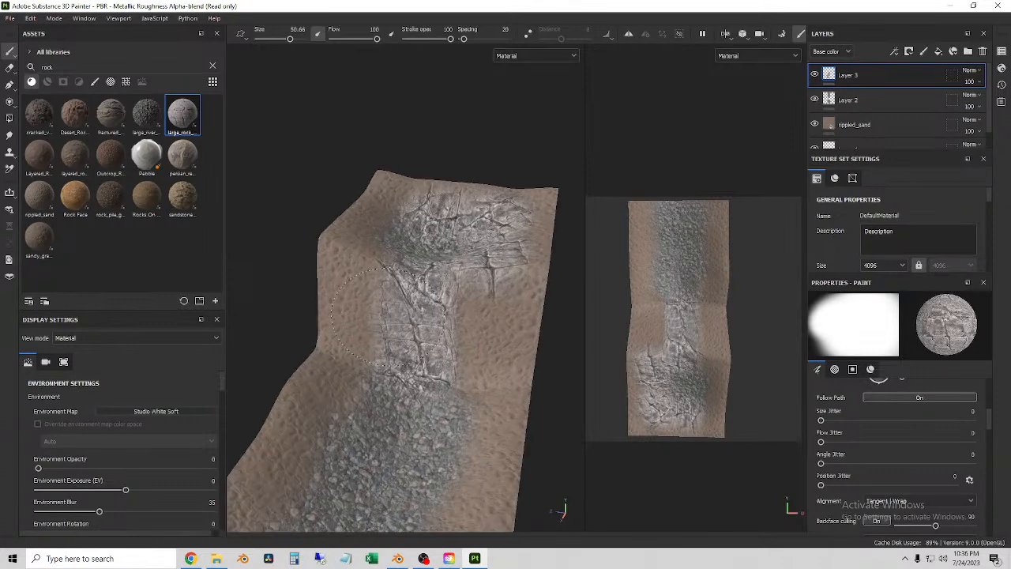
{"action": "key", "text": "super"}
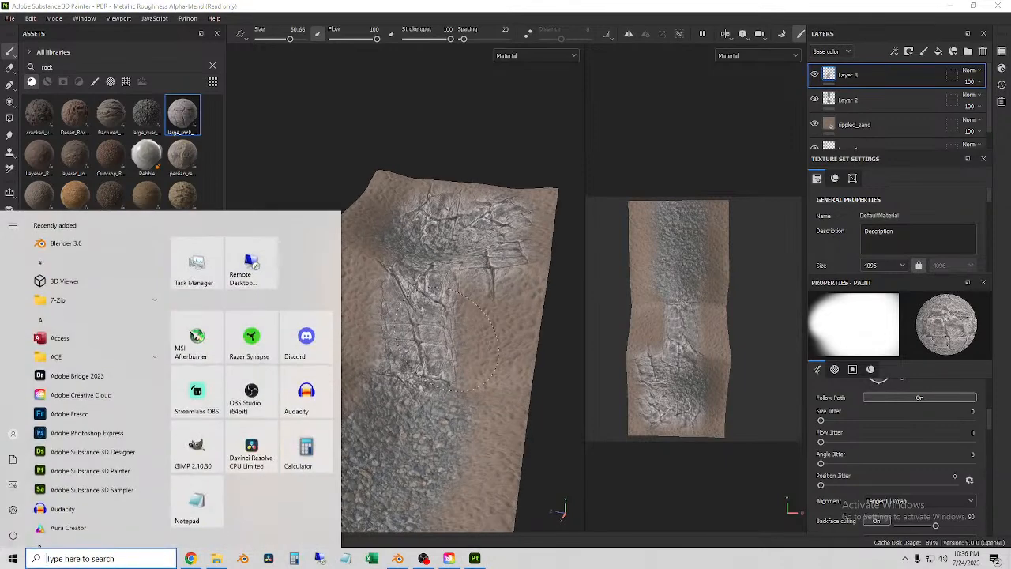
{"action": "right_click", "coordinate": [478, 361]}
{"action": "left_click", "coordinate": [436, 361]}
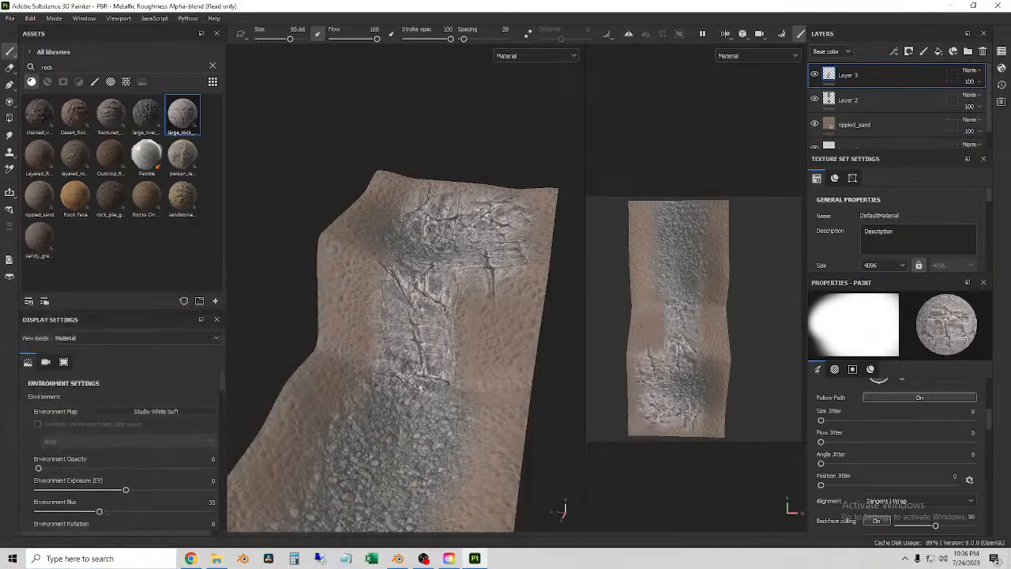
Search the base materials for soil and preview the dense hay ground and leaf-covered soil materials.
{"action": "scroll", "coordinate": [429, 347], "scroll_direction": "down", "scroll_amount": 2}
{"action": "left_click_drag", "start_coordinate": [429, 348], "coordinate": [419, 394], "text": "alt"}
{"action": "middle_click_drag", "start_coordinate": [418, 394], "coordinate": [399, 387], "text": "alt"}
{"action": "scroll", "coordinate": [429, 260], "scroll_direction": "up", "scroll_amount": 1}
{"action": "left_click_drag", "start_coordinate": [399, 387], "coordinate": [441, 281], "text": "alt"}
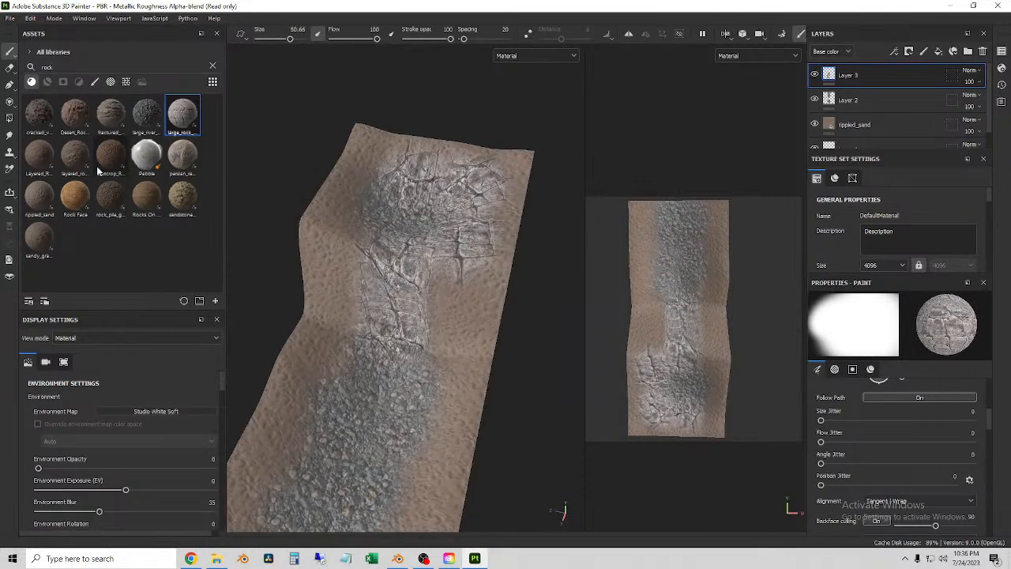
{"action": "left_click_drag", "start_coordinate": [63, 67], "coordinate": [13, 77]}
{"action": "type", "text": "soi"}
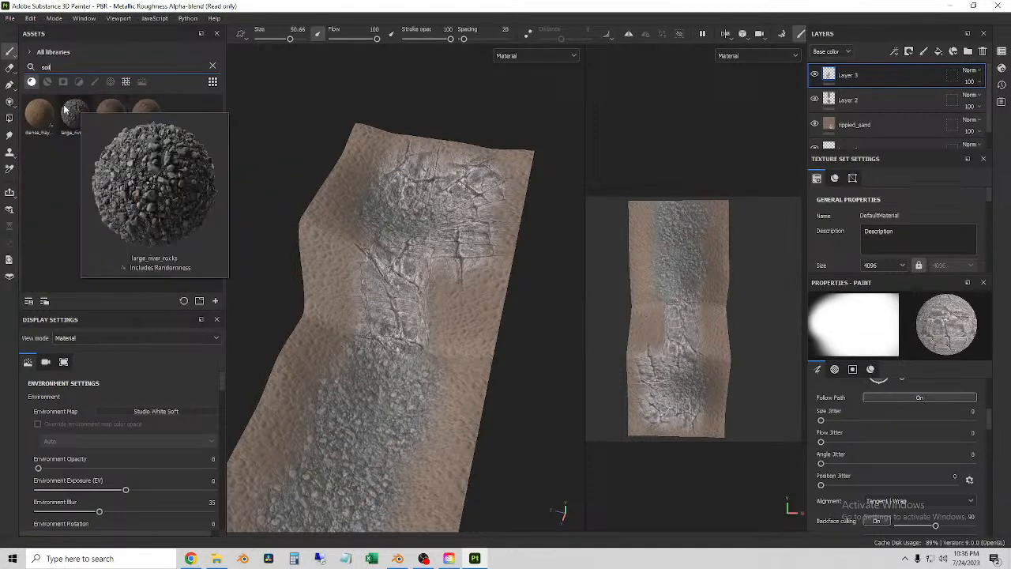
{"action": "mouse_move", "coordinate": [51, 112]}
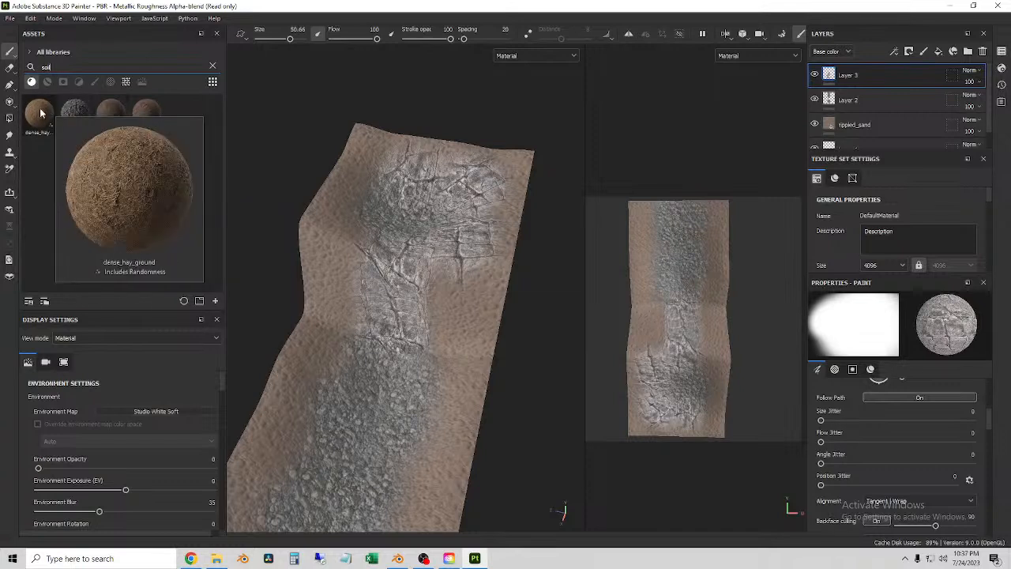
{"action": "mouse_move", "coordinate": [113, 111]}
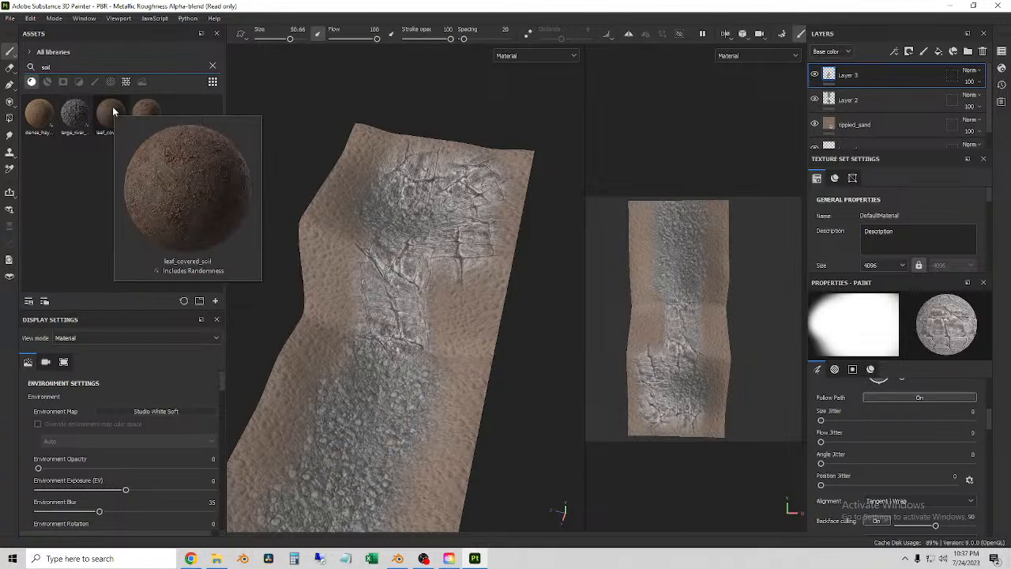
Search the smart materials for dirt and preview the matching materials.
{"action": "left_click", "coordinate": [46, 83]}
{"action": "left_click", "coordinate": [57, 67]}
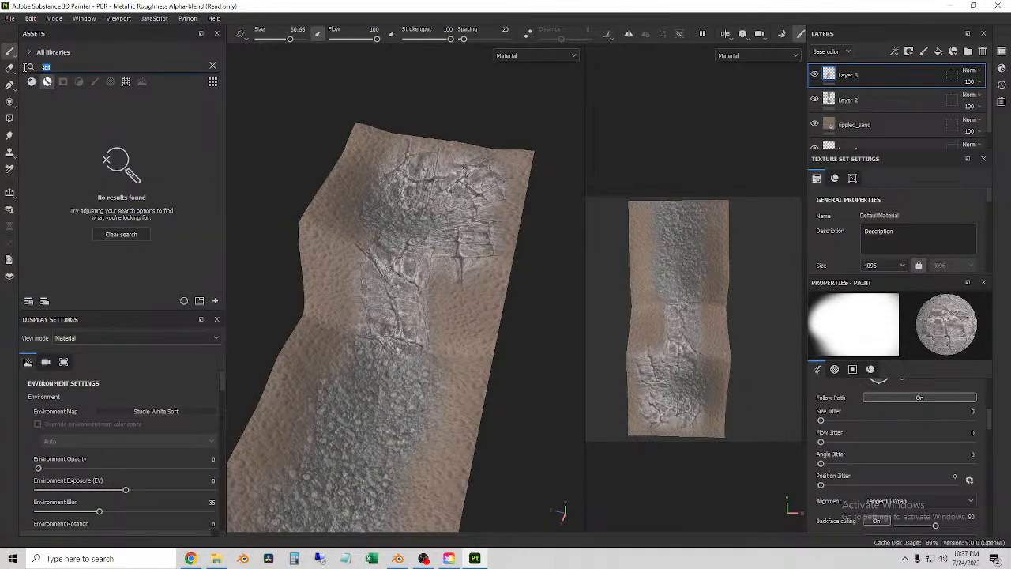
{"action": "key", "text": "BackSpace"}
{"action": "key", "text": "BackSpace"}
{"action": "key", "text": "BackSpace"}
{"action": "key", "text": "BackSpace"}
{"action": "type", "text": "d"}
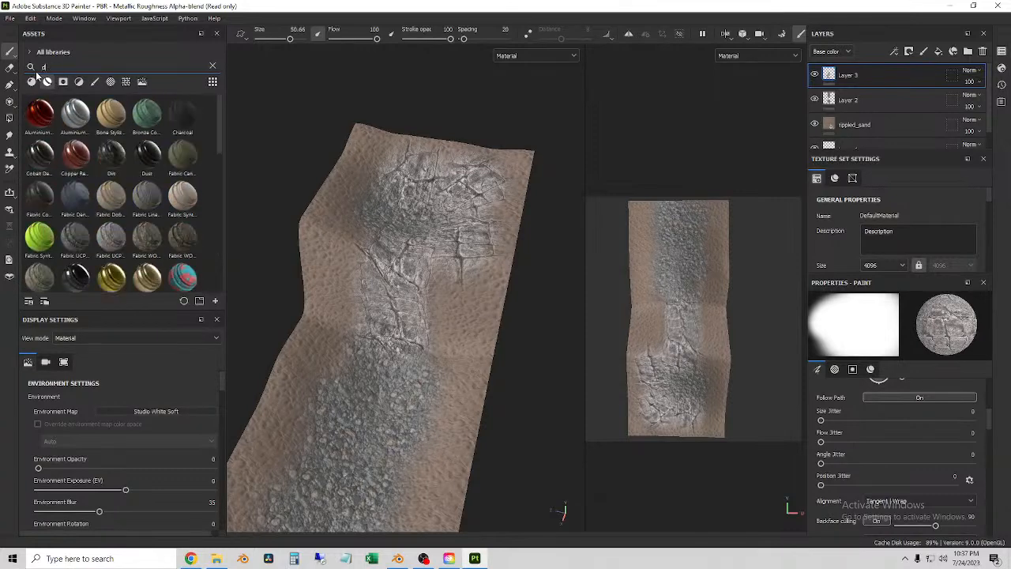
{"action": "type", "text": "irt"}
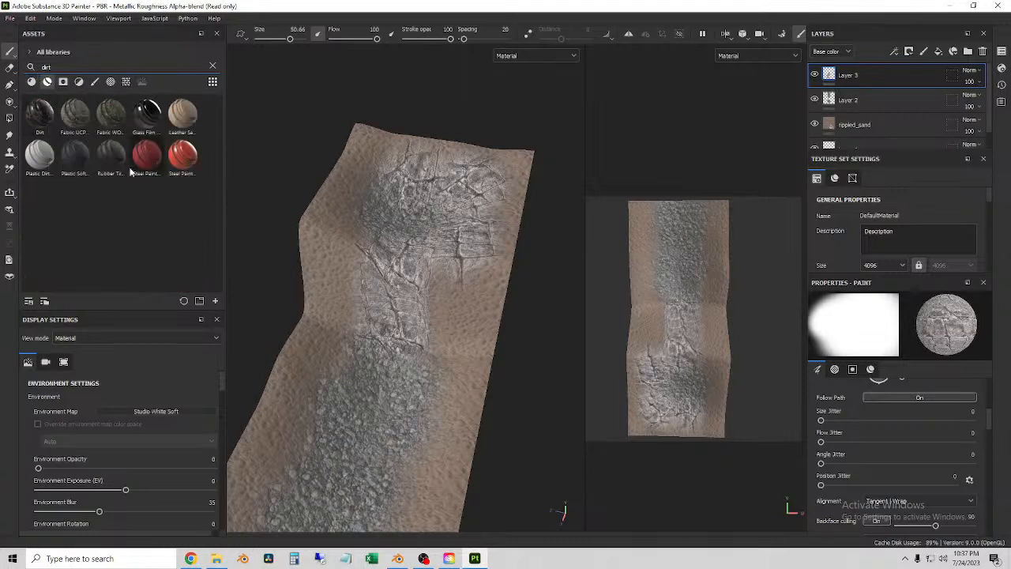
{"action": "mouse_move", "coordinate": [110, 163]}
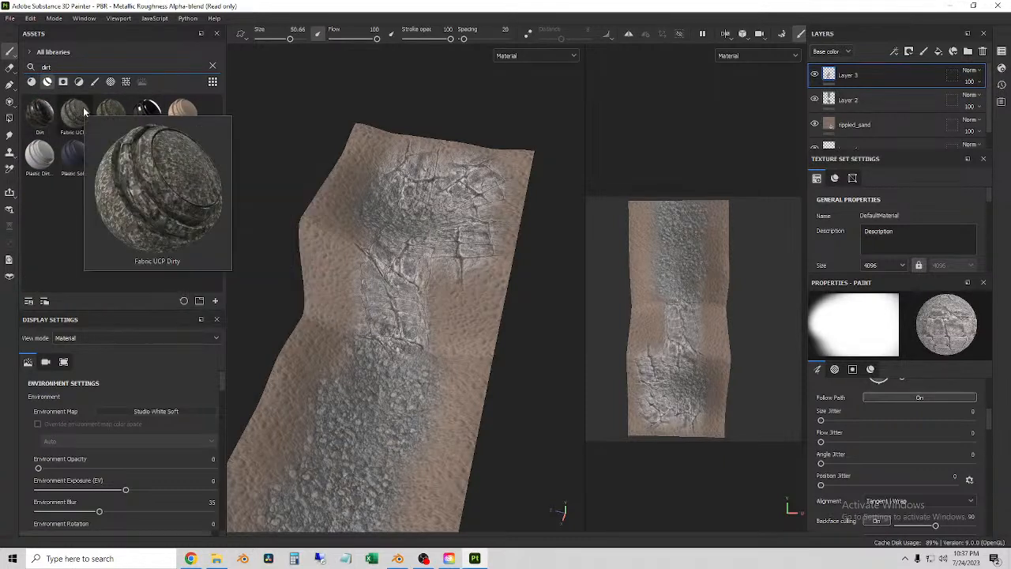
{"action": "mouse_move", "coordinate": [100, 110]}
Search the base materials for soil again and load leaf_covered_soil as the brush material.
{"action": "double_click", "coordinate": [57, 64]}
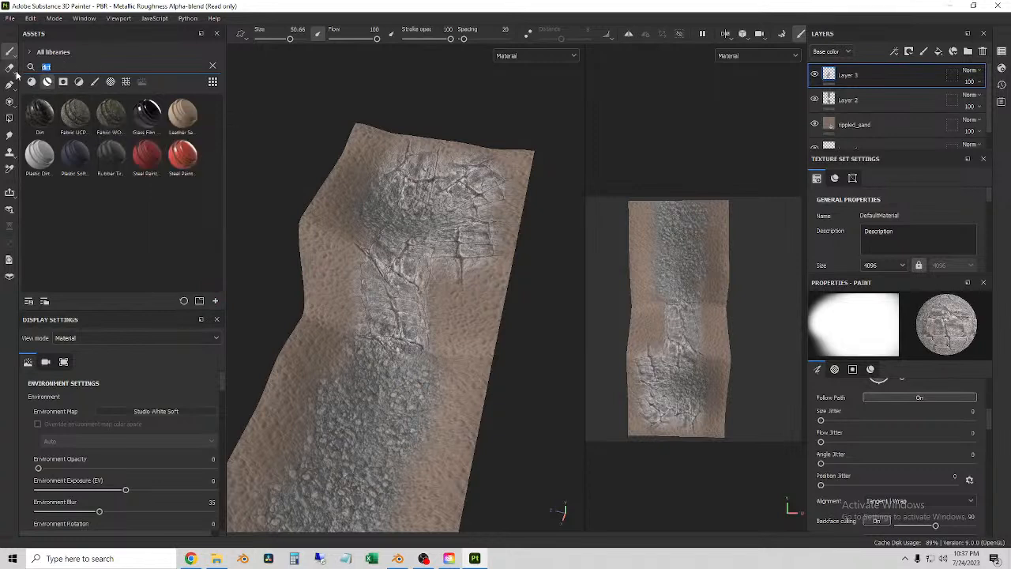
{"action": "type", "text": "soil"}
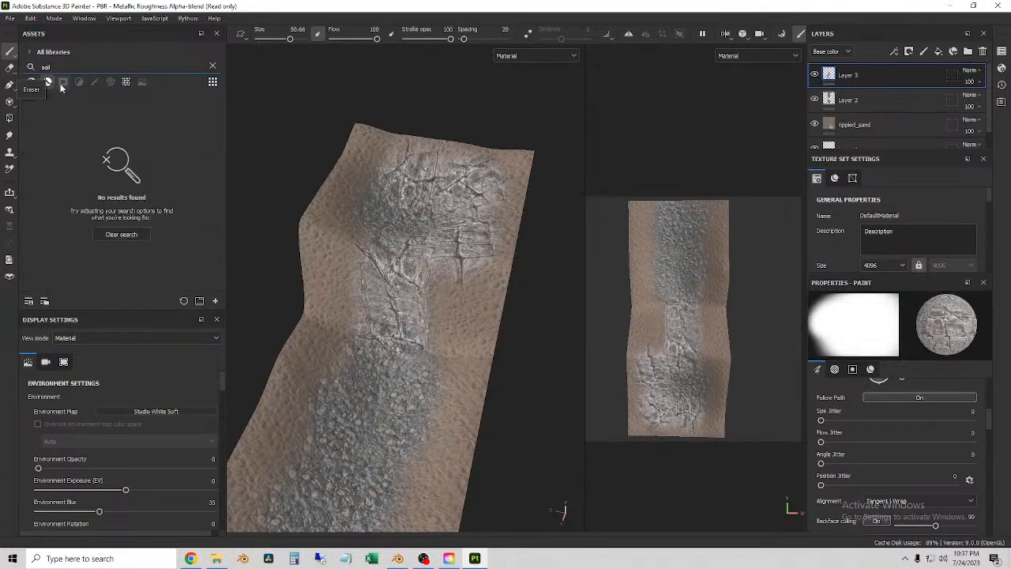
{"action": "left_click", "coordinate": [34, 83]}
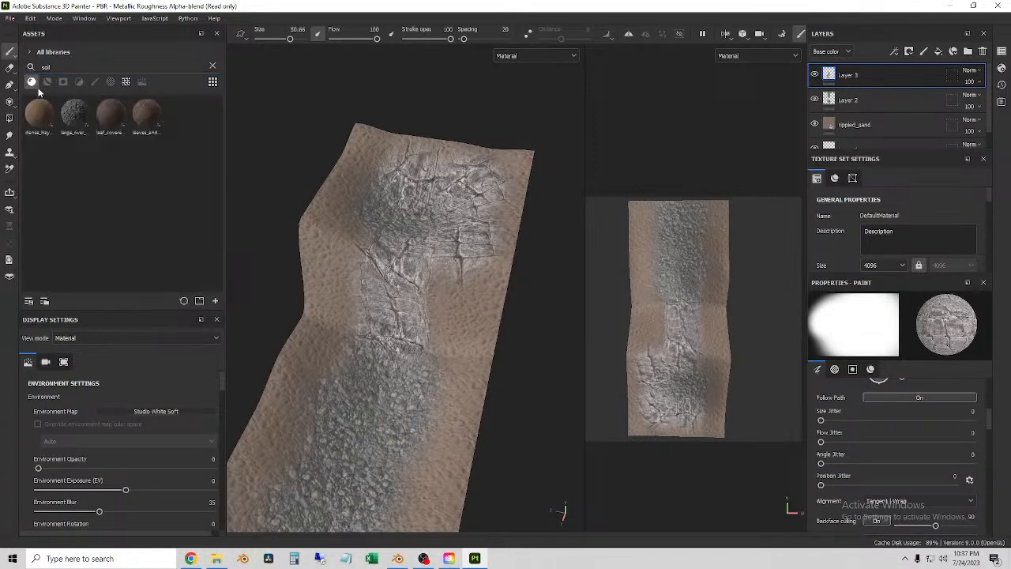
{"action": "left_click", "coordinate": [108, 115]}
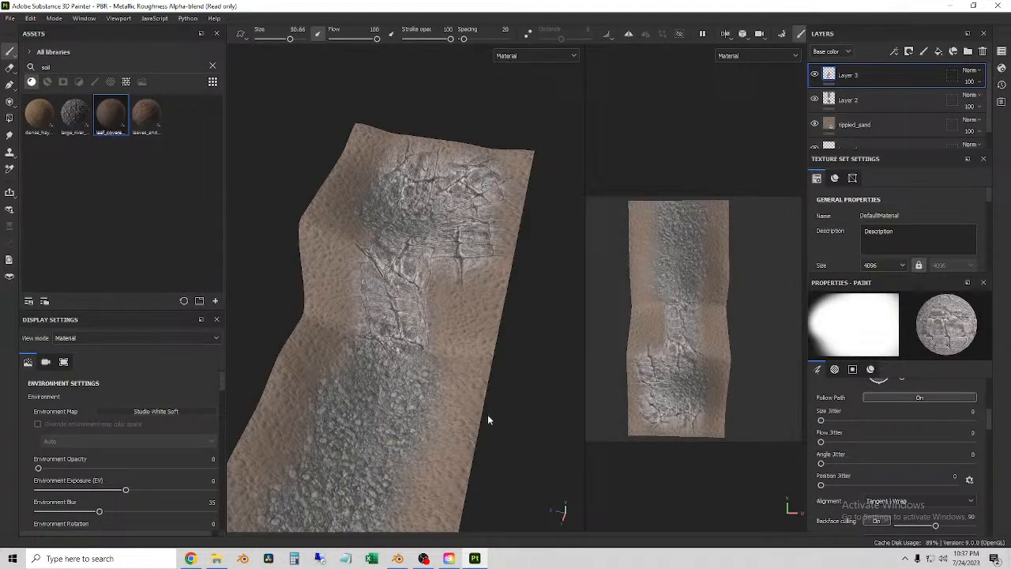
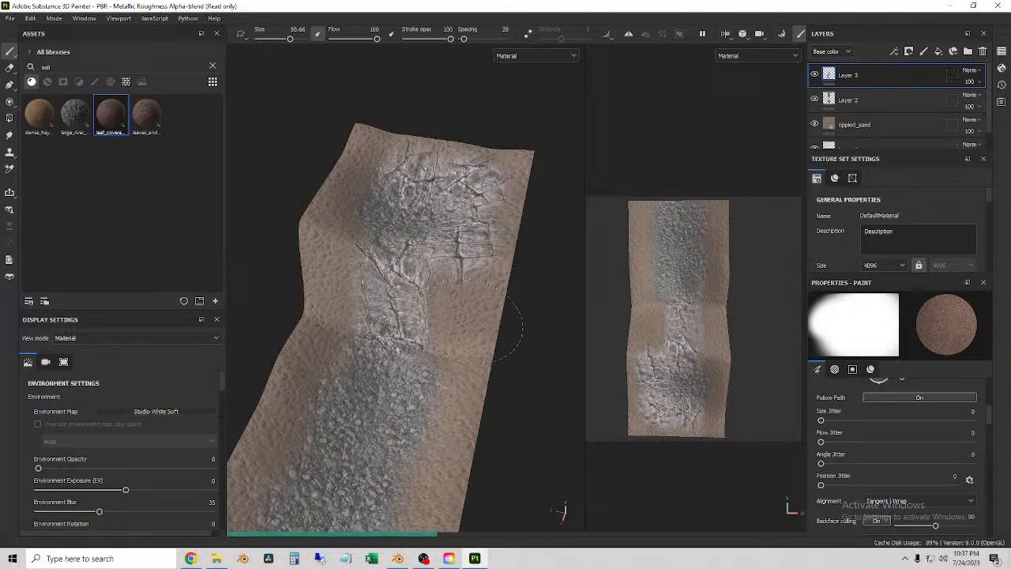
Try a dab of leaf-covered soil on the sand beside the rock blocks on the ridge.
{"action": "left_click", "coordinate": [470, 336]}
{"action": "scroll", "coordinate": [466, 340], "scroll_direction": "up", "scroll_amount": 2}
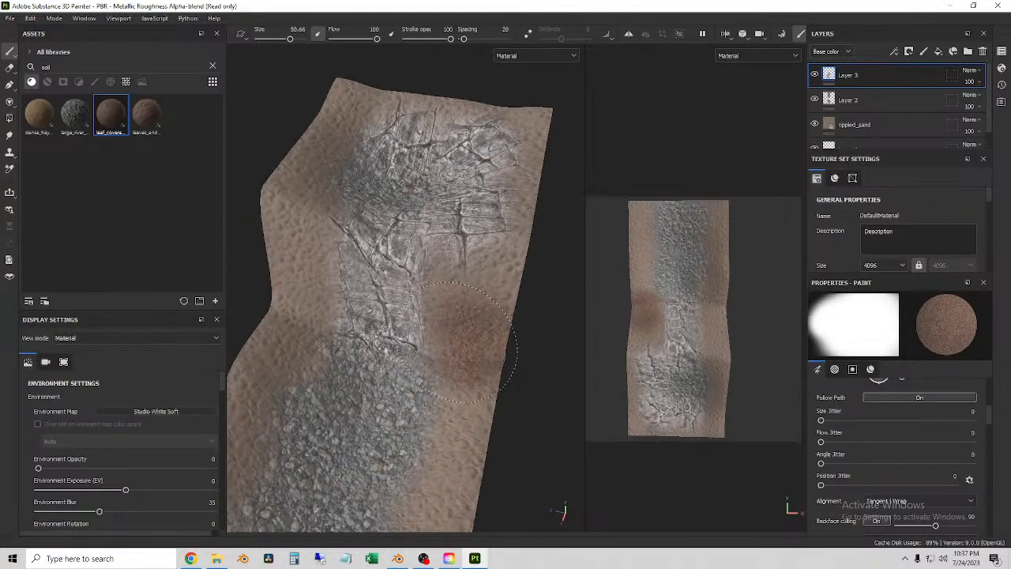
{"action": "scroll", "coordinate": [462, 344], "scroll_direction": "up", "scroll_amount": 5}
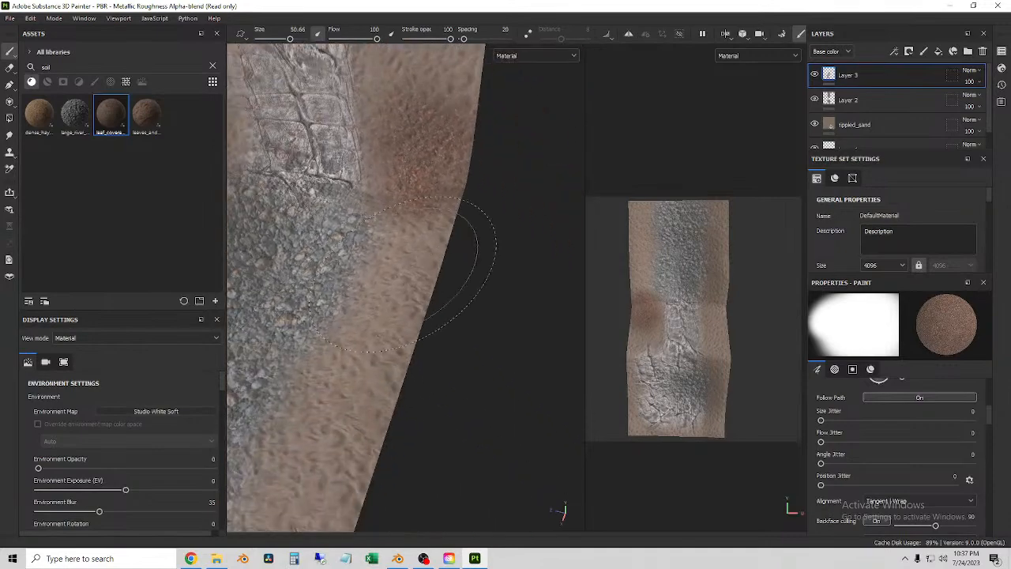
{"action": "mouse_move", "coordinate": [403, 275]}
{"action": "left_mouse_down", "text": "alt"}
{"action": "mouse_move", "coordinate": [441, 226]}
{"action": "mouse_move", "coordinate": [447, 237]}
{"action": "mouse_move", "coordinate": [395, 304]}
{"action": "left_mouse_up", "text": "alt"}
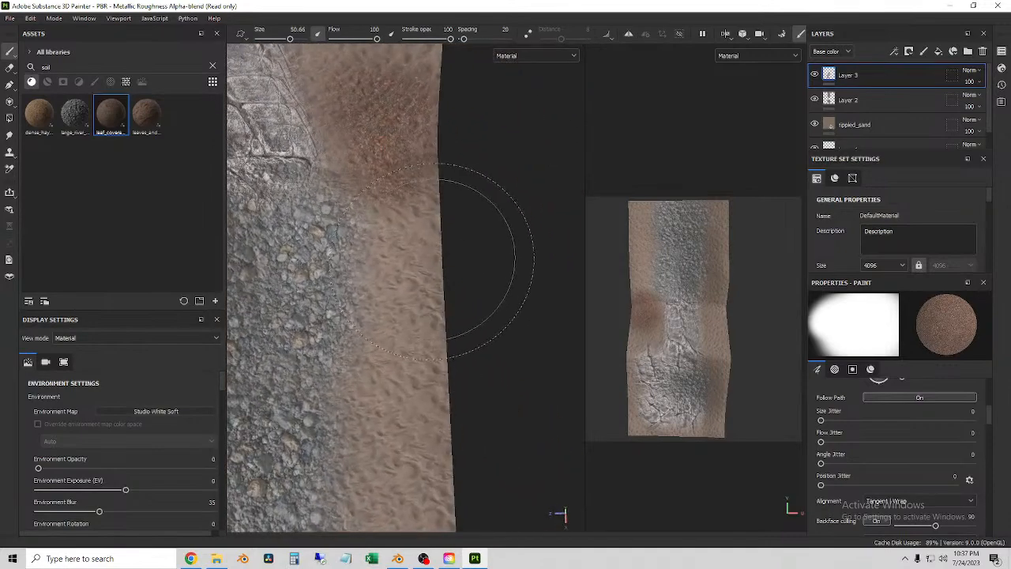
Paint leaf-covered soil over the sand along one side of the near river-rock patch.
{"action": "scroll", "coordinate": [431, 233], "scroll_direction": "down", "scroll_amount": 2}
{"action": "middle_click_drag", "start_coordinate": [401, 314], "coordinate": [432, 223], "text": "alt"}
{"action": "mouse_move", "coordinate": [431, 221]}
{"action": "left_mouse_down", "text": "alt"}
{"action": "mouse_move", "coordinate": [406, 226]}
{"action": "mouse_move", "coordinate": [418, 213]}
{"action": "mouse_move", "coordinate": [456, 237]}
{"action": "mouse_move", "coordinate": [454, 343]}
{"action": "mouse_move", "coordinate": [441, 385]}
{"action": "left_mouse_up", "text": "alt"}
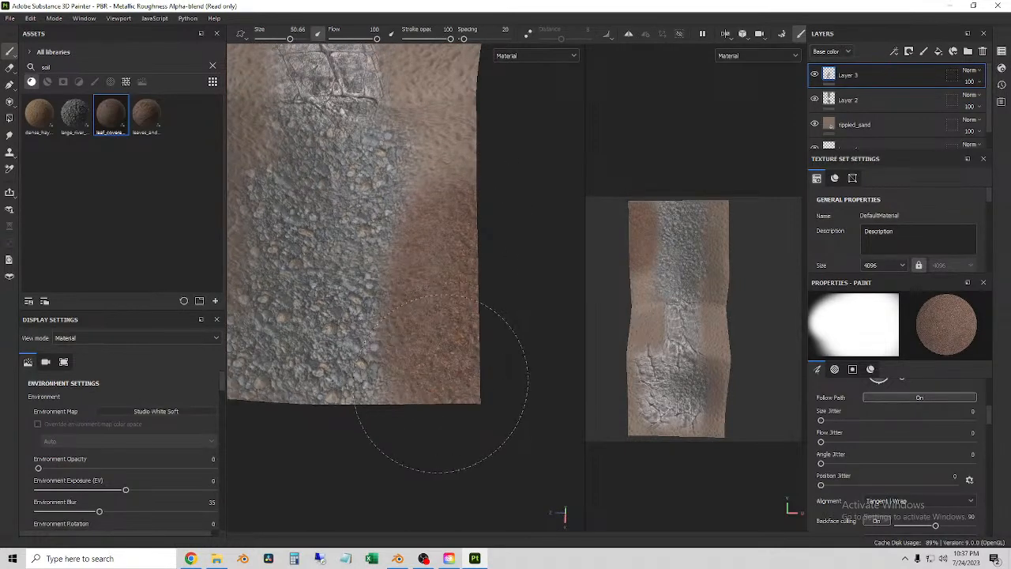
{"action": "left_click_drag", "start_coordinate": [387, 292], "coordinate": [367, 238], "text": "alt"}
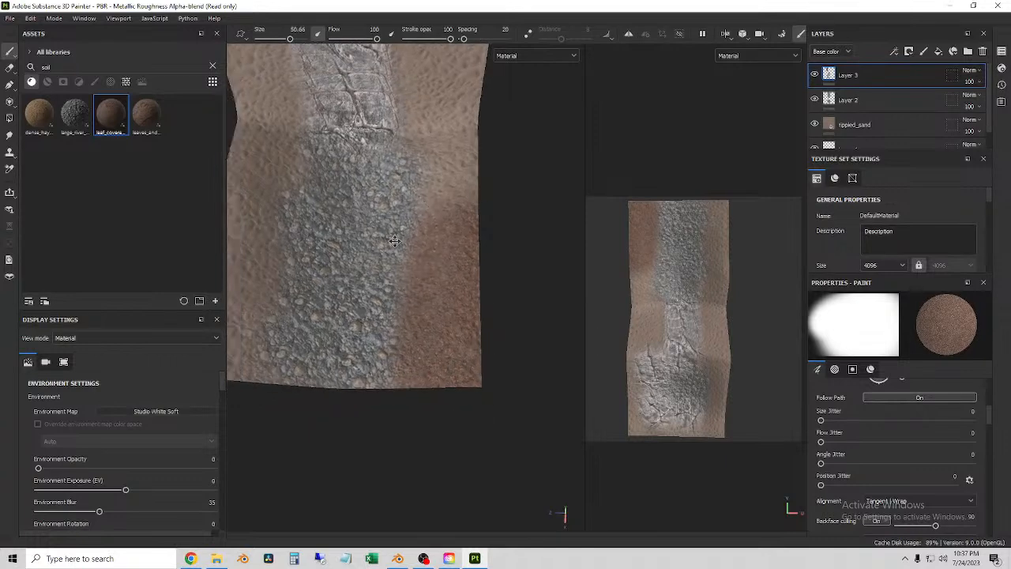
Paint leaf-covered soil along the other side of the near river-rock patch and extend both soil strips to the foot of the ridge.
{"action": "middle_click_drag", "start_coordinate": [367, 237], "coordinate": [565, 275], "text": "alt"}
{"action": "middle_click_drag", "start_coordinate": [476, 328], "coordinate": [426, 313], "text": "alt"}
{"action": "mouse_move", "coordinate": [391, 364]}
{"action": "left_mouse_down"}
{"action": "mouse_move", "coordinate": [417, 182]}
{"action": "mouse_move", "coordinate": [407, 168]}
{"action": "left_mouse_up"}
{"action": "scroll", "coordinate": [464, 283], "scroll_direction": "down", "scroll_amount": 2}
{"action": "middle_click_drag", "start_coordinate": [484, 257], "coordinate": [414, 232], "text": "alt"}
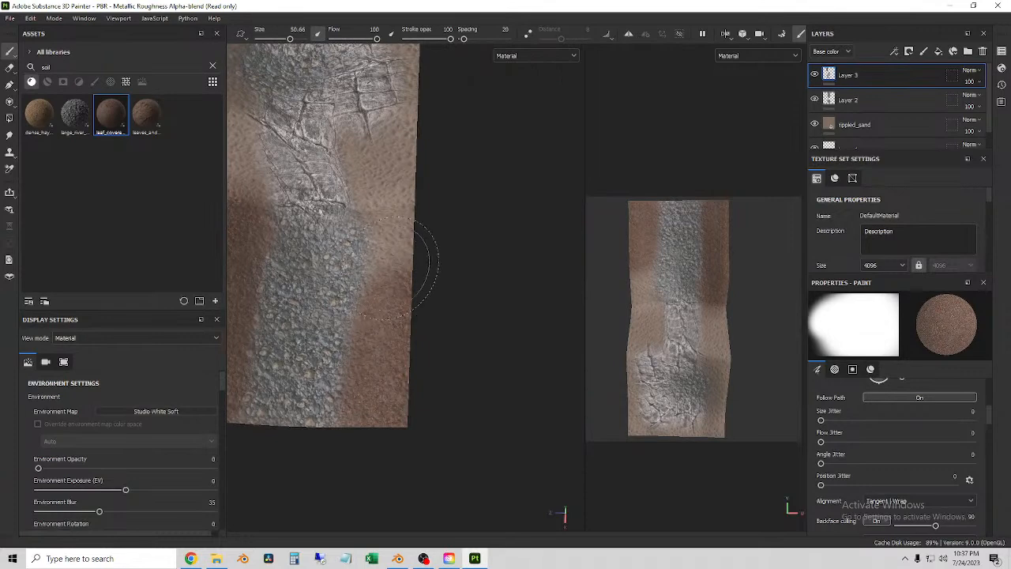
{"action": "middle_click_drag", "start_coordinate": [341, 297], "coordinate": [439, 236], "text": "alt"}
{"action": "middle_click_drag", "start_coordinate": [443, 185], "coordinate": [396, 349], "text": "alt"}
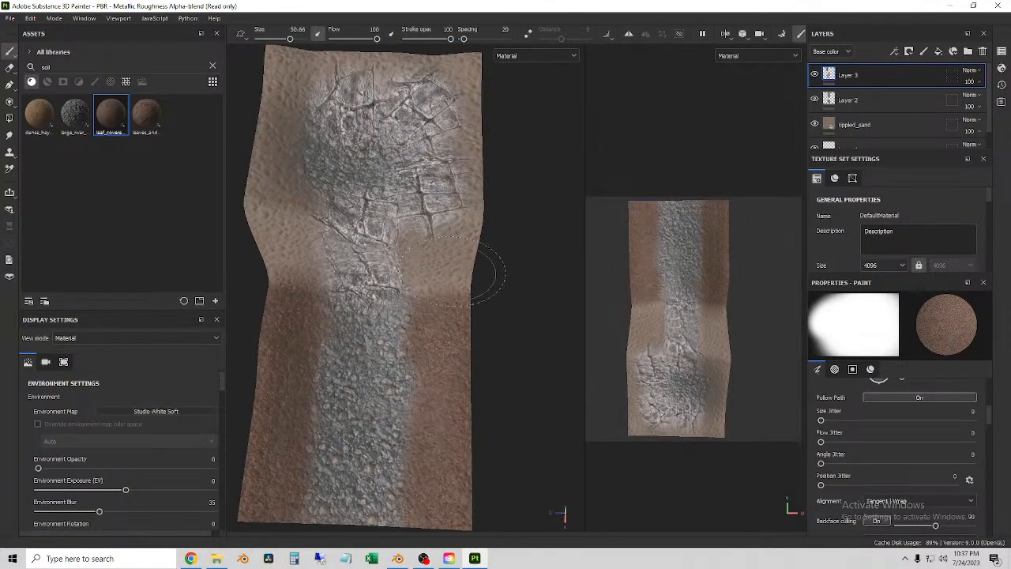
Paint leaf-covered soil around the far hollow, along both sides and the terrain's far edge.
{"action": "middle_click_drag", "start_coordinate": [285, 210], "coordinate": [269, 294], "text": "alt"}
{"action": "mouse_move", "coordinate": [270, 286]}
{"action": "left_mouse_down"}
{"action": "mouse_move", "coordinate": [271, 169]}
{"action": "mouse_move", "coordinate": [341, 145]}
{"action": "mouse_move", "coordinate": [368, 147]}
{"action": "mouse_move", "coordinate": [333, 154]}
{"action": "mouse_move", "coordinate": [444, 153]}
{"action": "mouse_move", "coordinate": [515, 243]}
{"action": "mouse_move", "coordinate": [506, 298]}
{"action": "mouse_move", "coordinate": [440, 171]}
{"action": "mouse_move", "coordinate": [309, 163]}
{"action": "left_mouse_up"}
{"action": "scroll", "coordinate": [384, 368], "scroll_direction": "down", "scroll_amount": 1}
{"action": "middle_click_drag", "start_coordinate": [384, 369], "coordinate": [439, 202], "text": "alt"}
{"action": "mouse_move", "coordinate": [404, 278]}
{"action": "left_mouse_down", "text": "alt"}
{"action": "mouse_move", "coordinate": [338, 153]}
{"action": "mouse_move", "coordinate": [316, 189]}
{"action": "mouse_move", "coordinate": [387, 208]}
{"action": "mouse_move", "coordinate": [371, 207]}
{"action": "left_mouse_up", "text": "alt"}
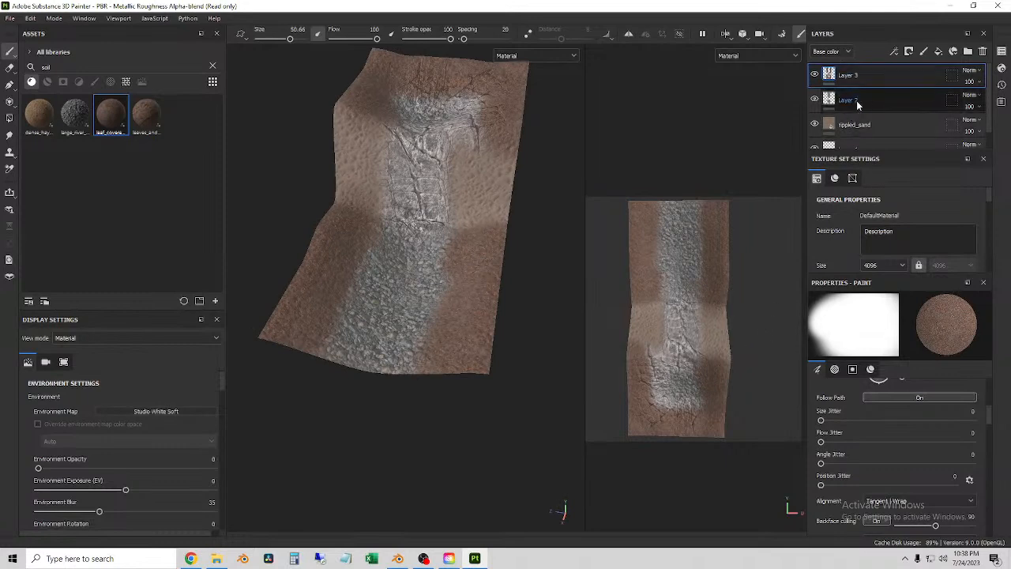
Load the large rock blocks material again and paint it over the bare sand on both sides of the ridge.
{"action": "double_click", "coordinate": [48, 67]}
{"action": "type", "text": "rock"}
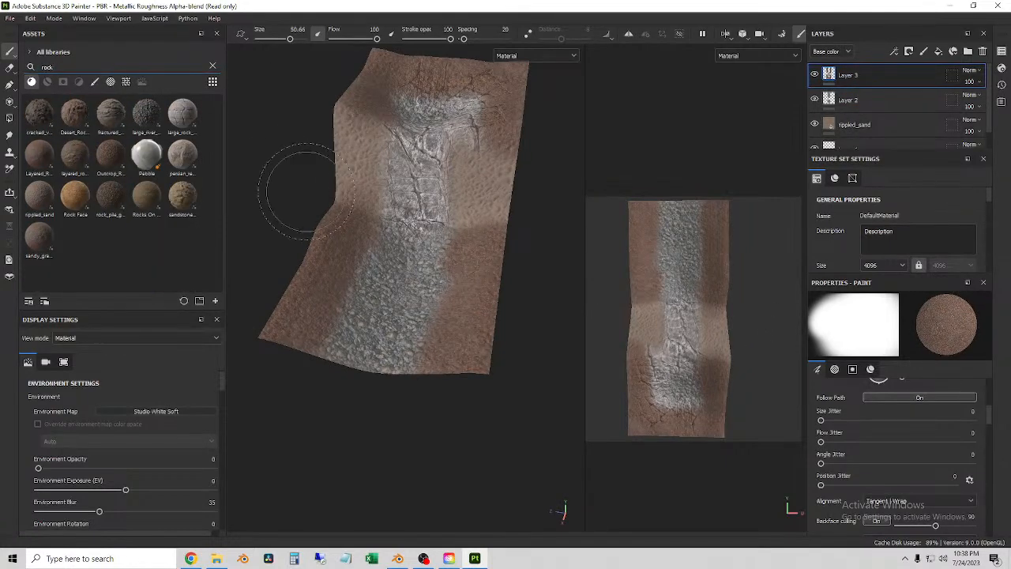
{"action": "left_click", "coordinate": [182, 114]}
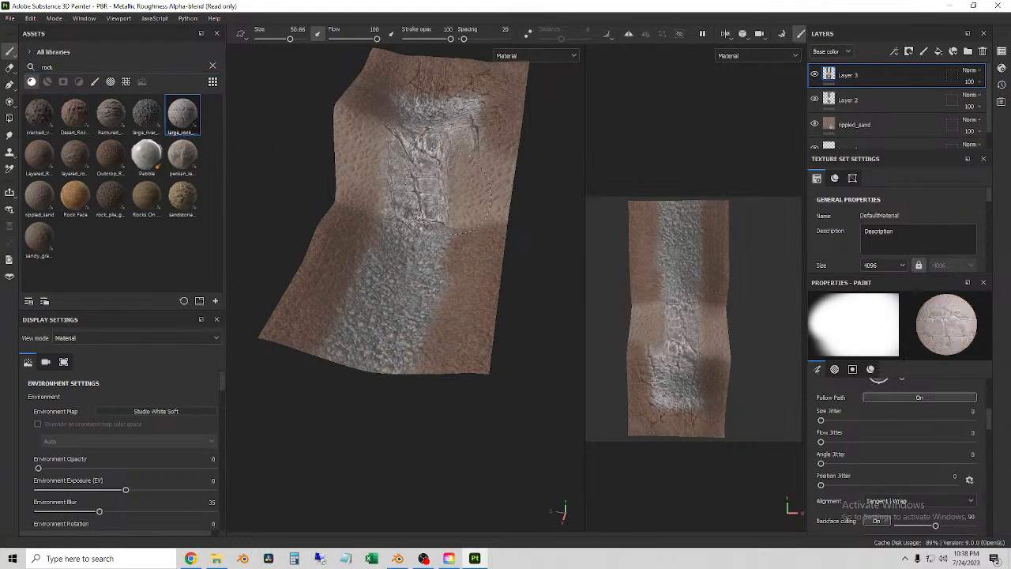
{"action": "left_click_drag", "start_coordinate": [466, 180], "coordinate": [480, 186]}
{"action": "mouse_move", "coordinate": [375, 173]}
{"action": "left_mouse_down"}
{"action": "mouse_move", "coordinate": [340, 170]}
{"action": "mouse_move", "coordinate": [489, 191]}
{"action": "left_mouse_up"}
Increase the brush size to 64.64 and set the rock material's Color 1 to dark grey 3D3D3D.
{"action": "scroll", "coordinate": [963, 490], "scroll_direction": "down", "scroll_amount": 3}
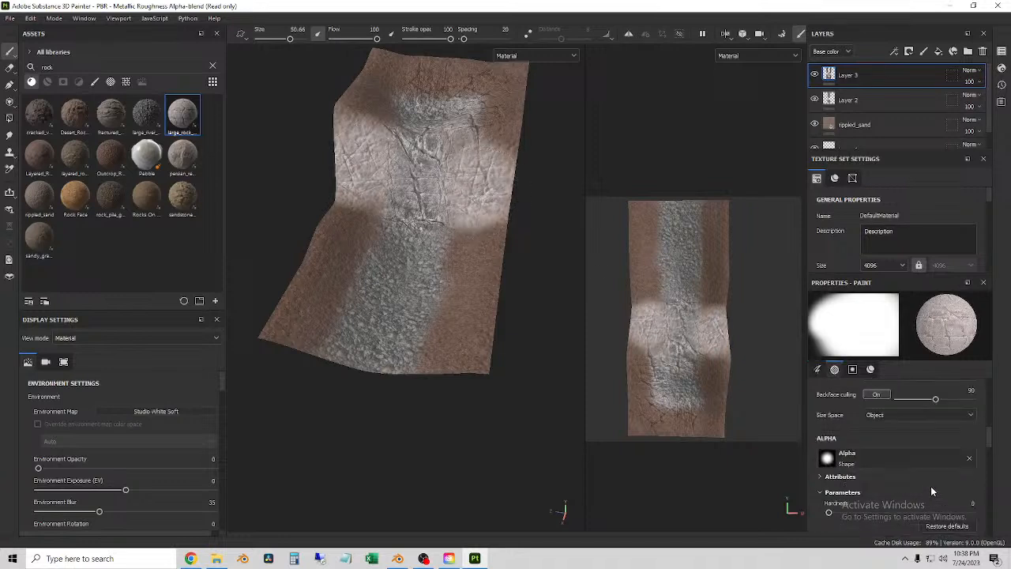
{"action": "scroll", "coordinate": [884, 434], "scroll_direction": "down", "scroll_amount": 3}
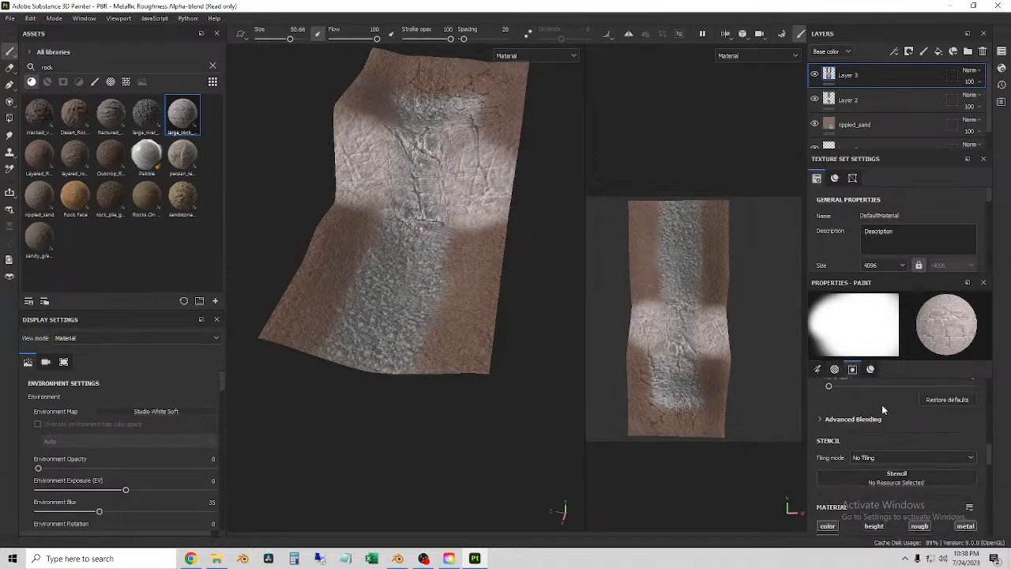
{"action": "scroll", "coordinate": [883, 431], "scroll_direction": "up", "scroll_amount": 5}
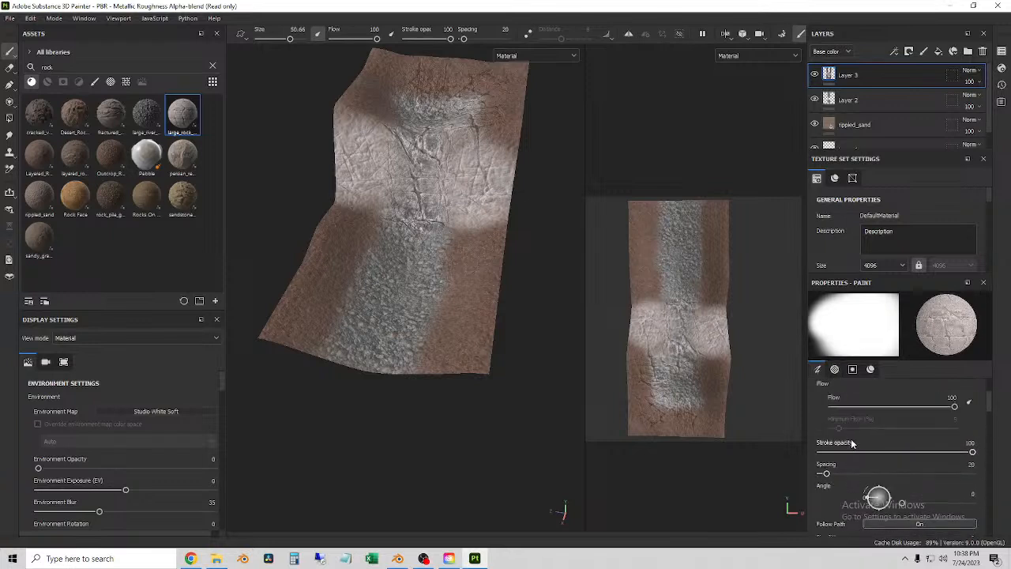
{"action": "left_click_drag", "start_coordinate": [292, 39], "coordinate": [294, 38]}
{"action": "scroll", "coordinate": [877, 458], "scroll_direction": "down", "scroll_amount": 5}
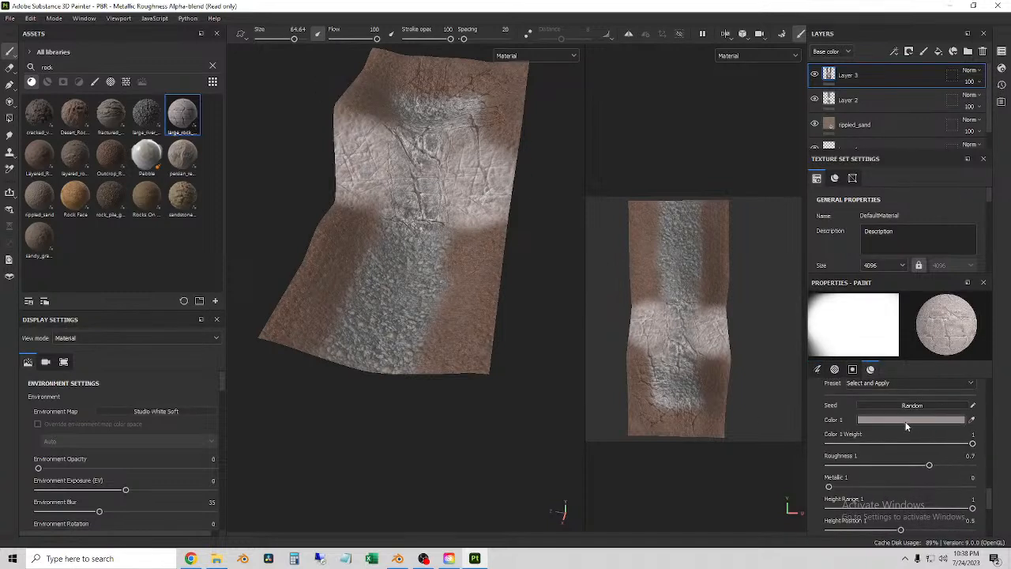
{"action": "scroll", "coordinate": [906, 421], "scroll_direction": "down", "scroll_amount": 2}
{"action": "left_click", "coordinate": [907, 388]}
{"action": "left_click_drag", "start_coordinate": [777, 361], "coordinate": [761, 386]}
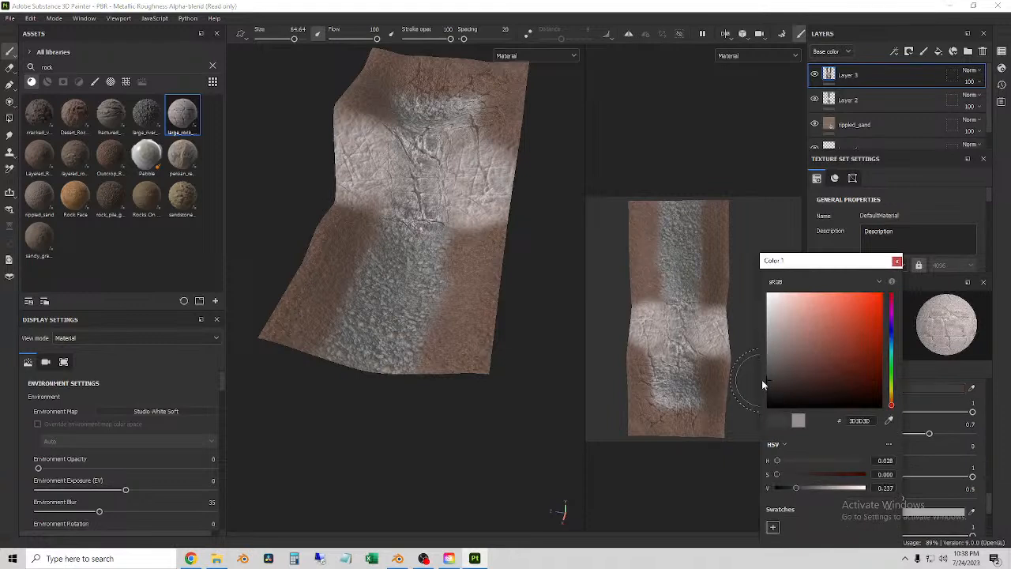
{"action": "left_click", "coordinate": [897, 261]}
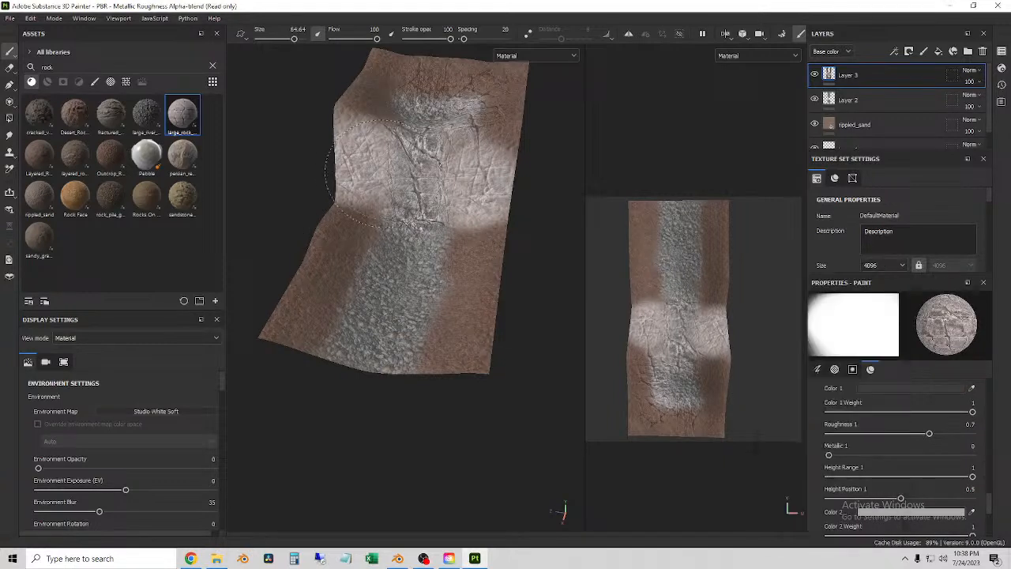
Dab the darkened large rock blocks onto both sides and the middle of the ridge.
{"action": "left_click", "coordinate": [361, 175]}
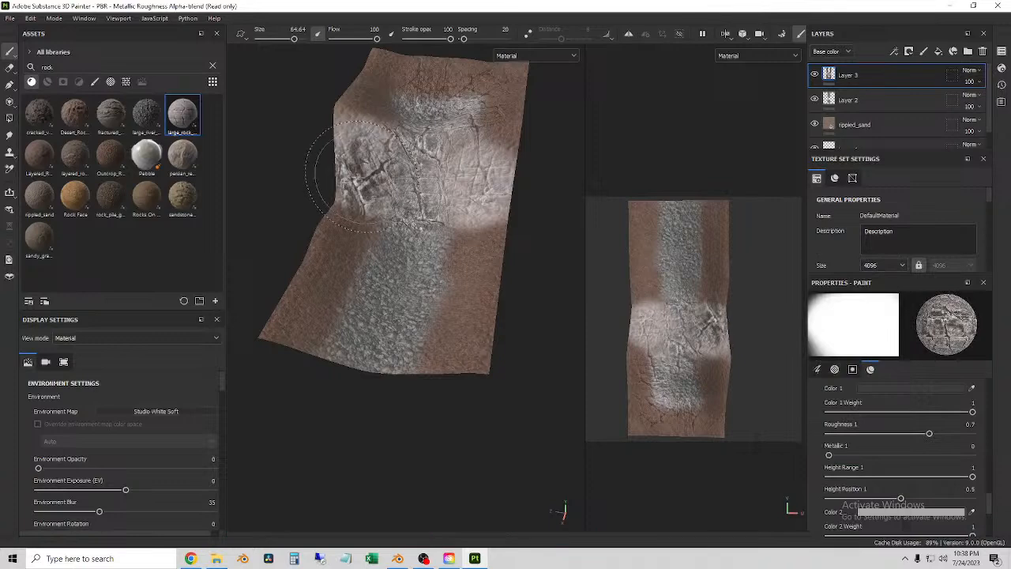
{"action": "left_click", "coordinate": [470, 191]}
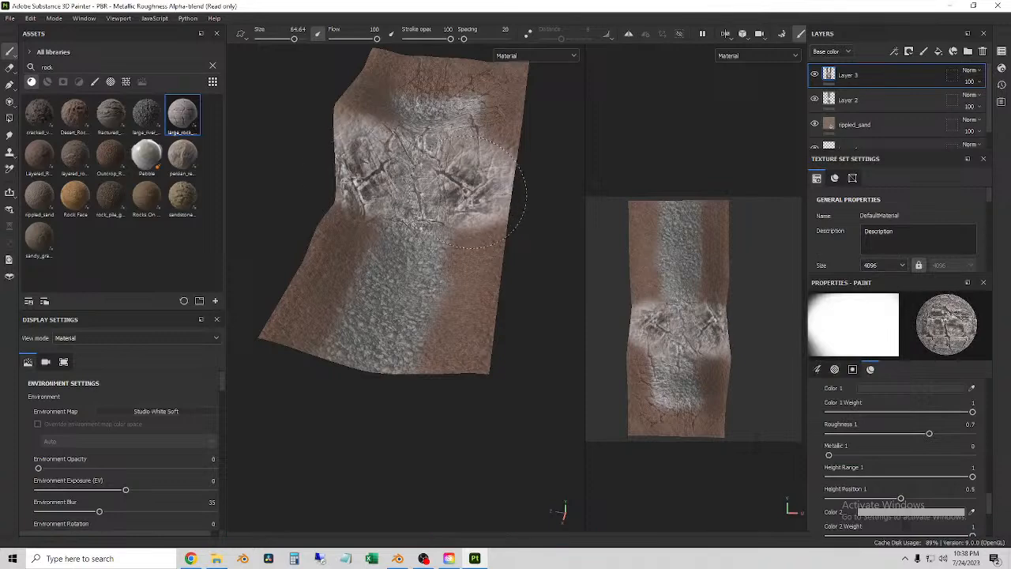
{"action": "left_click", "coordinate": [430, 188]}
Add more dark rock block dabs along the ridge's lower slope where it meets the soil and near river rocks.
{"action": "scroll", "coordinate": [411, 229], "scroll_direction": "up", "scroll_amount": 5}
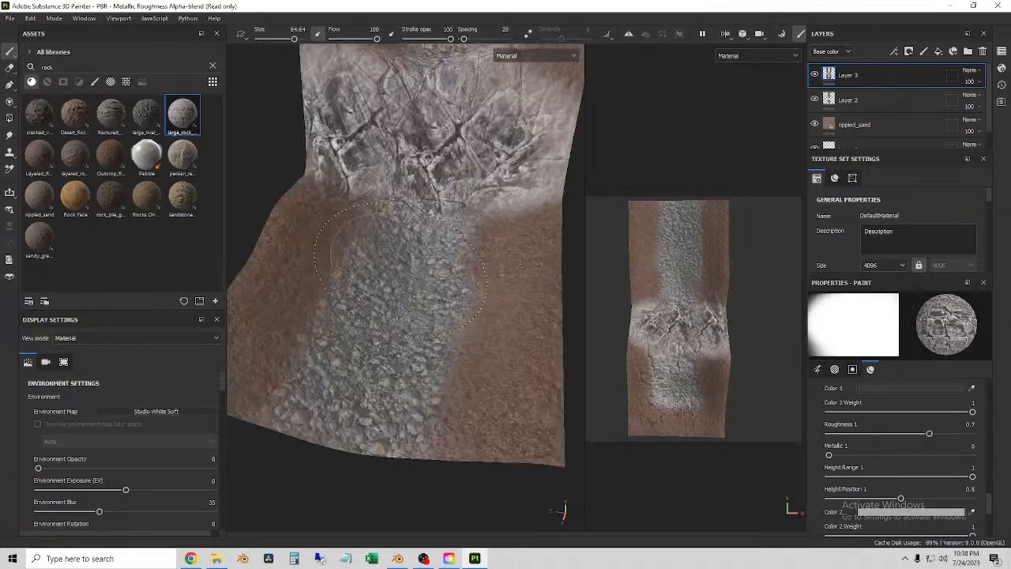
{"action": "mouse_move", "coordinate": [401, 253]}
{"action": "left_mouse_down", "text": "alt"}
{"action": "mouse_move", "coordinate": [383, 324]}
{"action": "mouse_move", "coordinate": [391, 353]}
{"action": "mouse_move", "coordinate": [485, 305]}
{"action": "mouse_move", "coordinate": [463, 327]}
{"action": "mouse_move", "coordinate": [474, 312]}
{"action": "mouse_move", "coordinate": [466, 304]}
{"action": "left_mouse_up", "text": "alt"}
{"action": "left_click", "coordinate": [466, 304]}
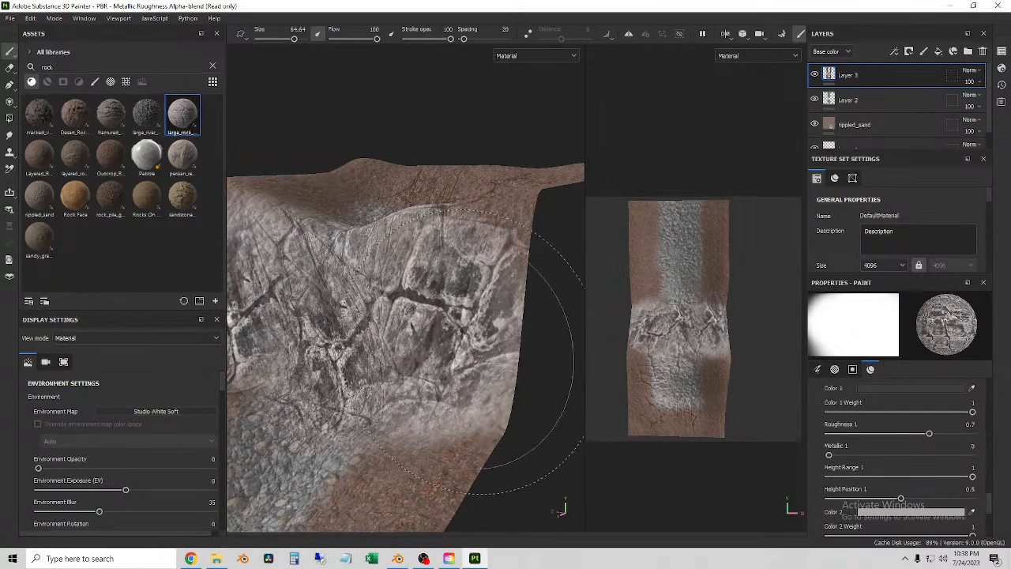
{"action": "left_click", "coordinate": [474, 372]}
{"action": "mouse_move", "coordinate": [474, 371]}
{"action": "left_mouse_down", "text": "alt"}
{"action": "mouse_move", "coordinate": [446, 308]}
{"action": "mouse_move", "coordinate": [346, 359]}
{"action": "mouse_move", "coordinate": [392, 392]}
{"action": "mouse_move", "coordinate": [332, 327]}
{"action": "mouse_move", "coordinate": [488, 339]}
{"action": "mouse_move", "coordinate": [494, 385]}
{"action": "mouse_move", "coordinate": [419, 348]}
{"action": "mouse_move", "coordinate": [355, 334]}
{"action": "mouse_move", "coordinate": [375, 312]}
{"action": "left_mouse_up", "text": "alt"}
{"action": "left_click", "coordinate": [386, 371]}
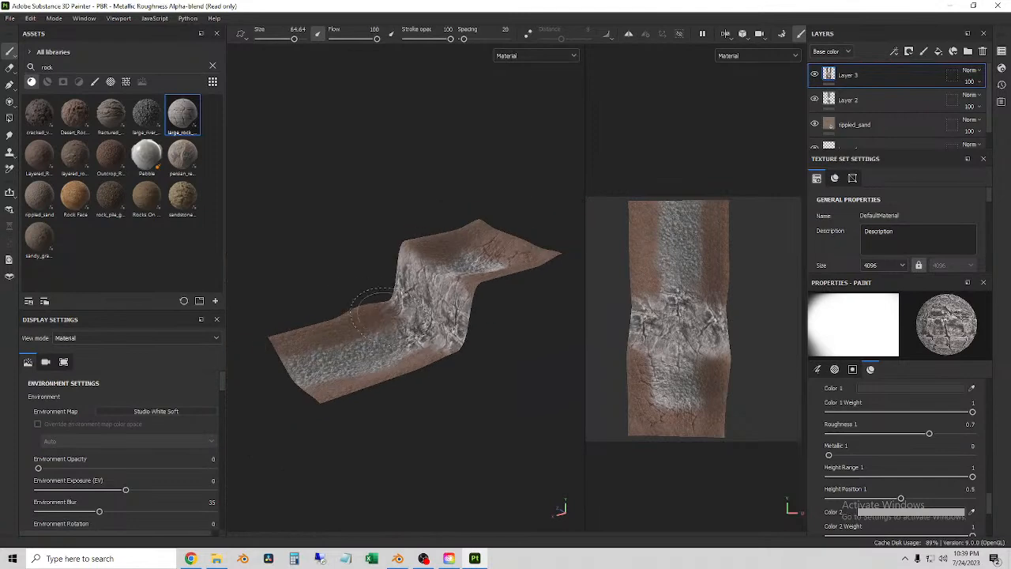
{"action": "mouse_move", "coordinate": [343, 348]}
{"action": "left_mouse_down", "text": "alt"}
{"action": "mouse_move", "coordinate": [474, 355]}
{"action": "mouse_move", "coordinate": [517, 377]}
{"action": "mouse_move", "coordinate": [373, 361]}
{"action": "mouse_move", "coordinate": [339, 332]}
{"action": "left_mouse_up", "text": "alt"}
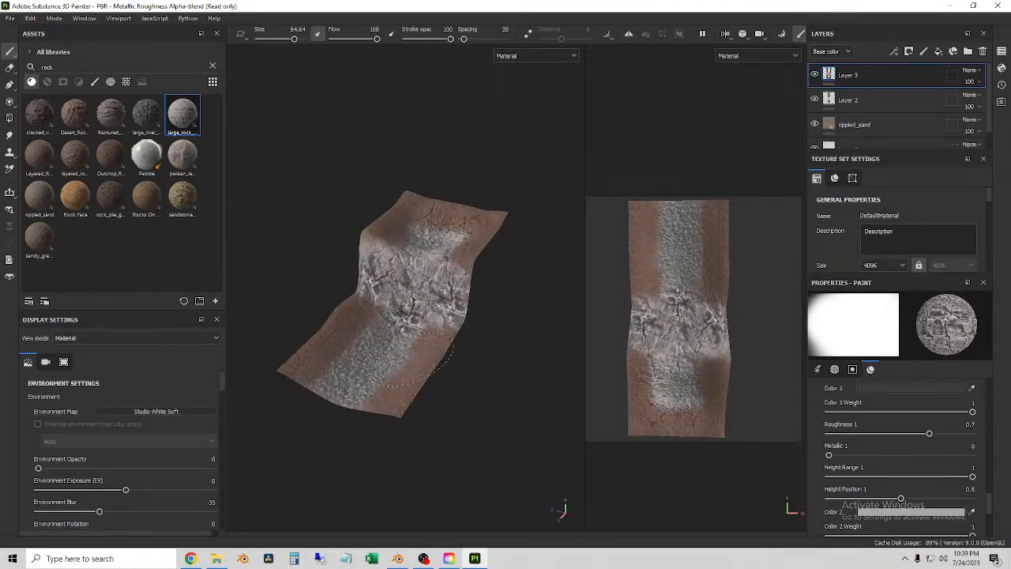
Open the texture export settings and start choosing the output directory on Local Disk (D:).
{"action": "scroll", "coordinate": [447, 335], "scroll_direction": "up", "scroll_amount": 3}
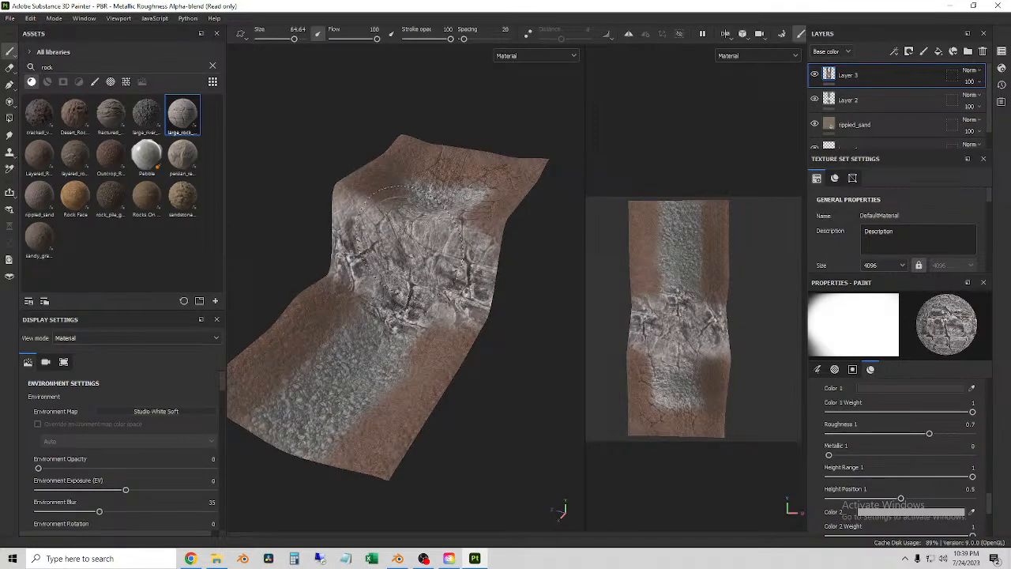
{"action": "left_click_drag", "start_coordinate": [395, 335], "coordinate": [293, 332], "text": "alt"}
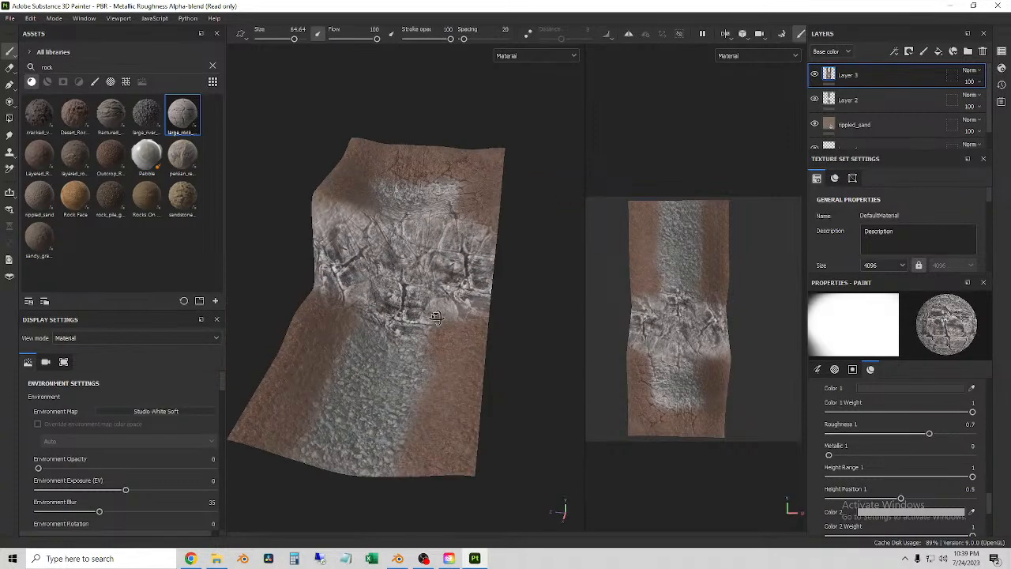
{"action": "left_click", "coordinate": [13, 22]}
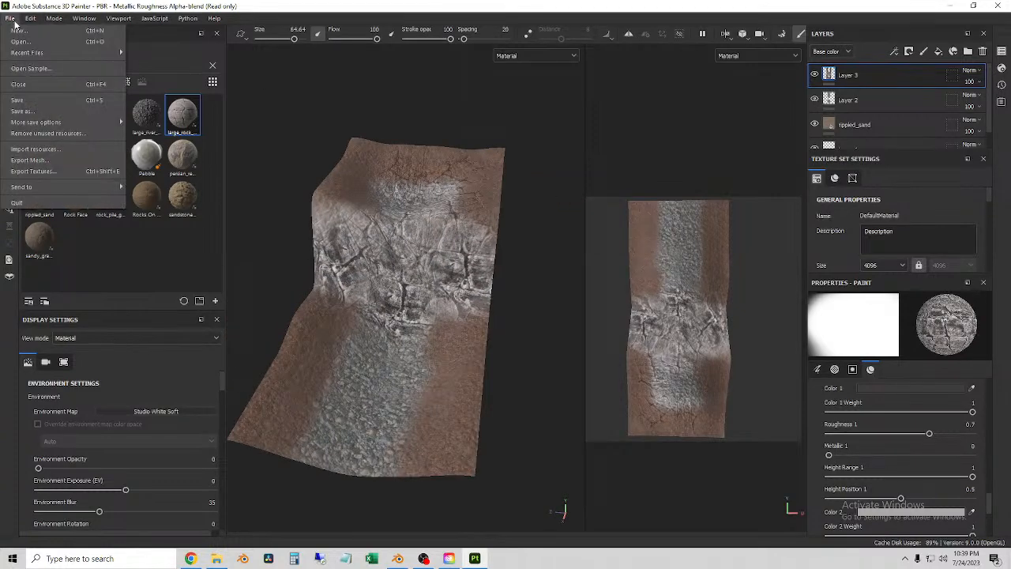
{"action": "left_click", "coordinate": [36, 171]}
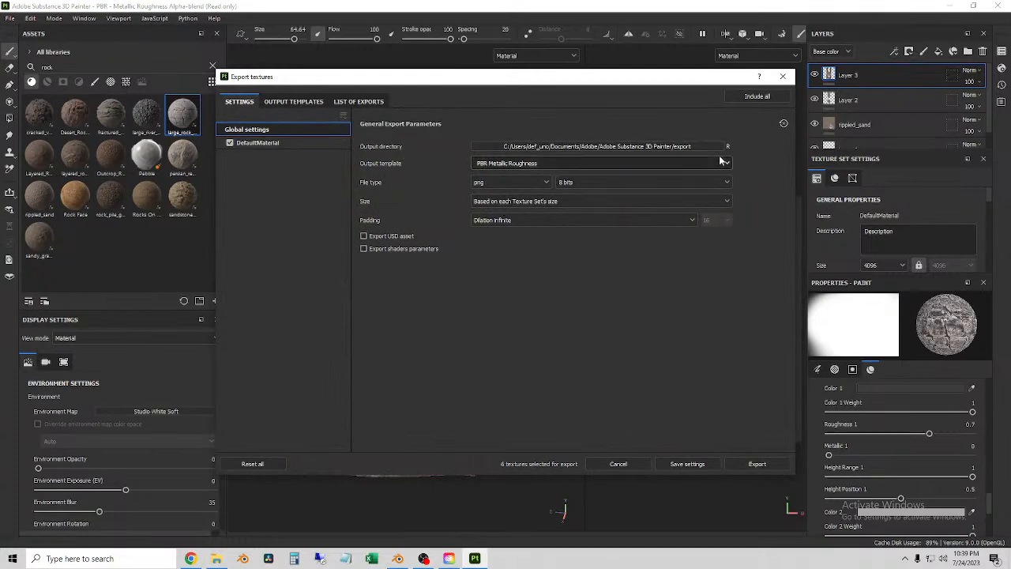
{"action": "left_click", "coordinate": [720, 148]}
{"action": "scroll", "coordinate": [288, 189], "scroll_direction": "up", "scroll_amount": 2}
{"action": "scroll", "coordinate": [286, 188], "scroll_direction": "up", "scroll_amount": 3}
{"action": "scroll", "coordinate": [260, 258], "scroll_direction": "down", "scroll_amount": 2}
{"action": "scroll", "coordinate": [265, 256], "scroll_direction": "down", "scroll_amount": 1}
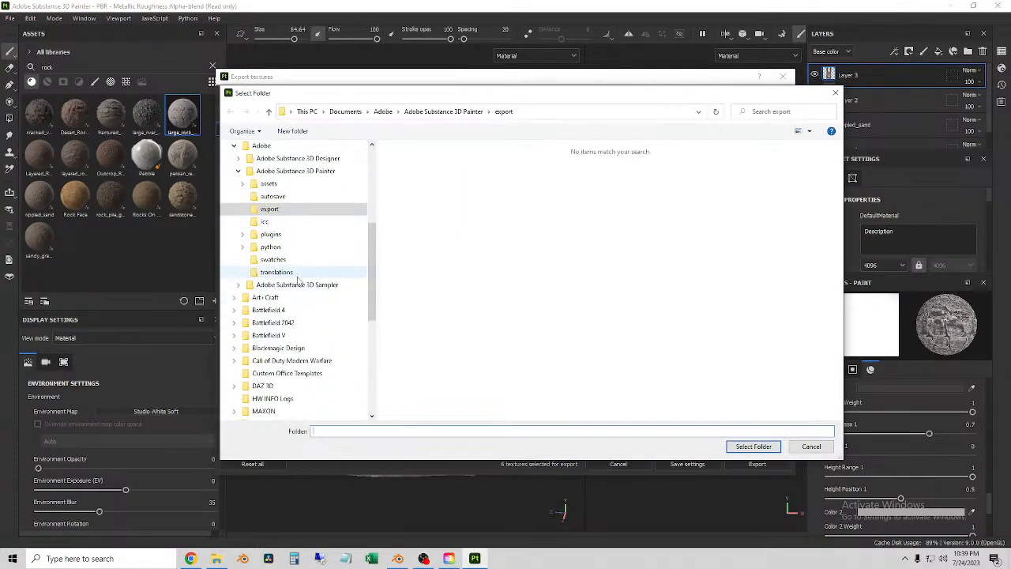
{"action": "scroll", "coordinate": [237, 221], "scroll_direction": "up", "scroll_amount": 2}
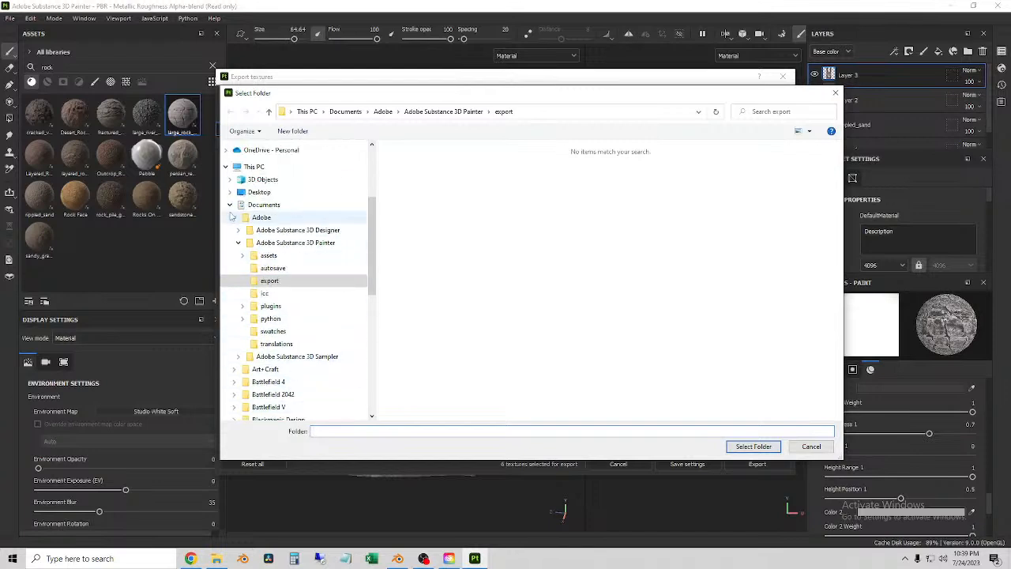
{"action": "left_click", "coordinate": [230, 205]}
{"action": "left_click", "coordinate": [267, 312]}
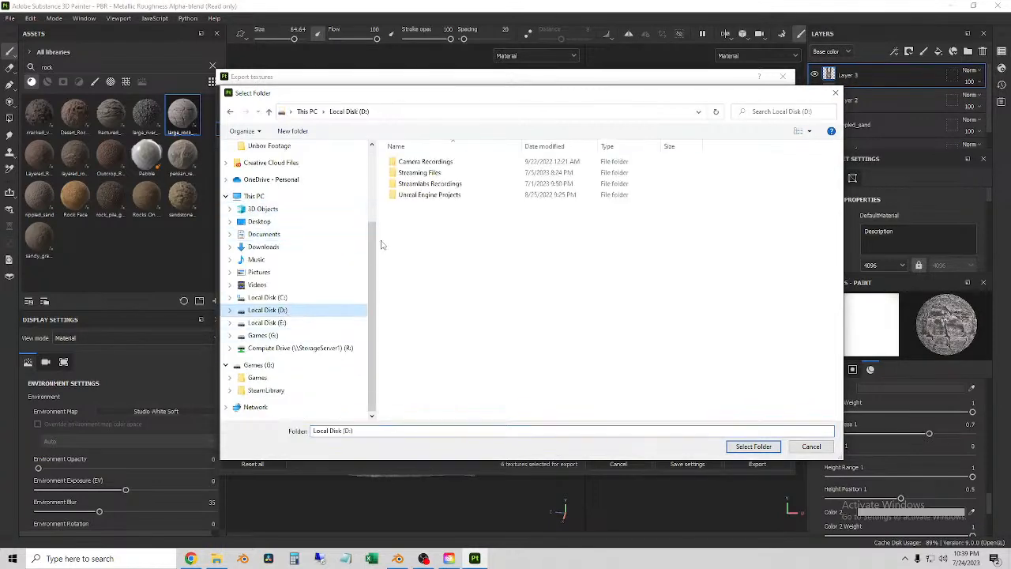
Browse the output directory through Streamlabs Recordings, Blender, 2023, 5.28.23 and After, and Quick Water Simulation to the Materials folder.
{"action": "double_click", "coordinate": [430, 183]}
{"action": "left_click", "coordinate": [597, 186]}
{"action": "double_click", "coordinate": [596, 185]}
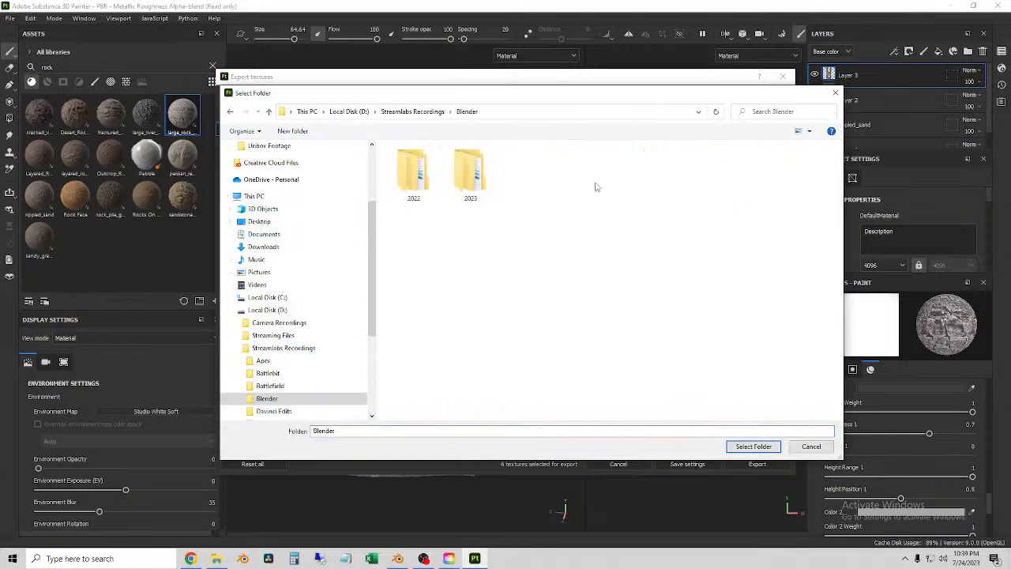
{"action": "double_click", "coordinate": [465, 182]}
{"action": "double_click", "coordinate": [415, 162]}
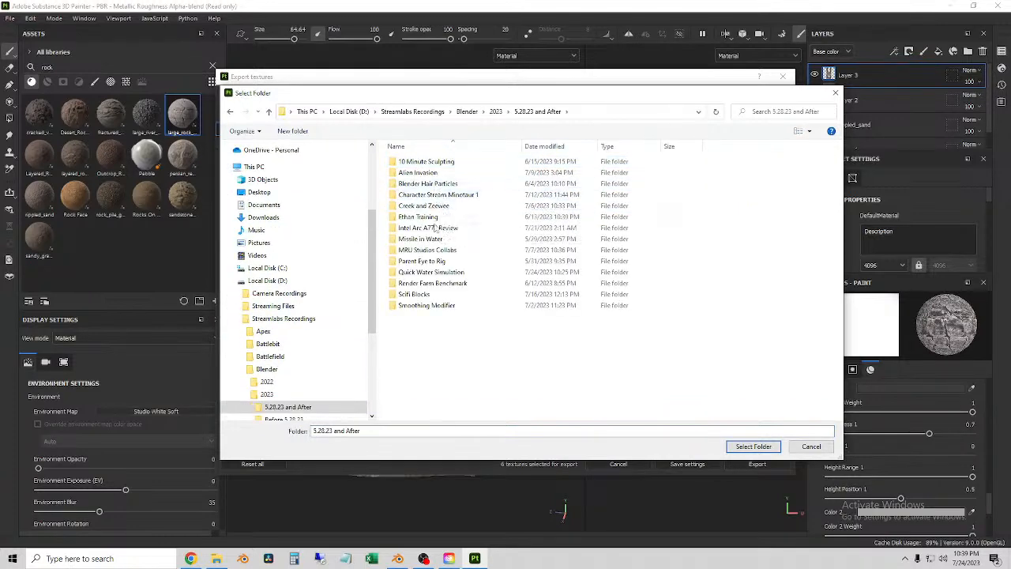
{"action": "double_click", "coordinate": [424, 274]}
{"action": "double_click", "coordinate": [410, 162]}
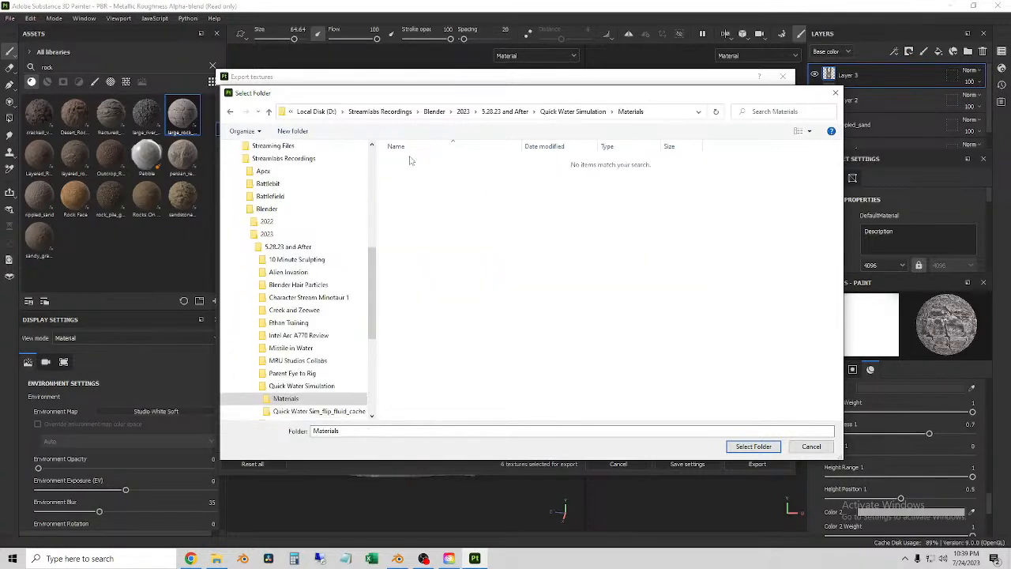
Create a folder named Ground MAts inside Materials and open it.
{"action": "right_click", "coordinate": [456, 299]}
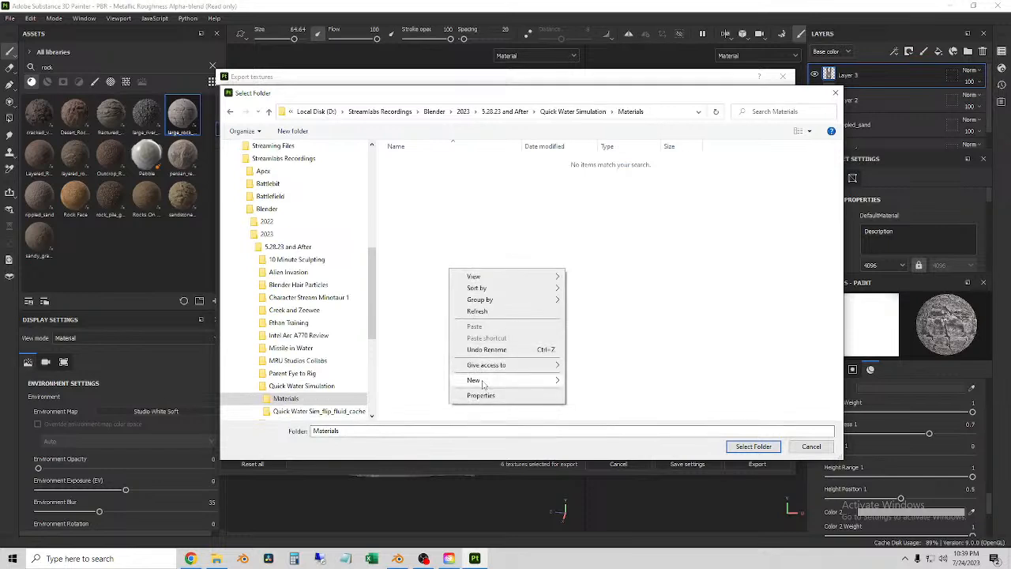
{"action": "mouse_move", "coordinate": [536, 383]}
{"action": "left_click", "coordinate": [592, 381]}
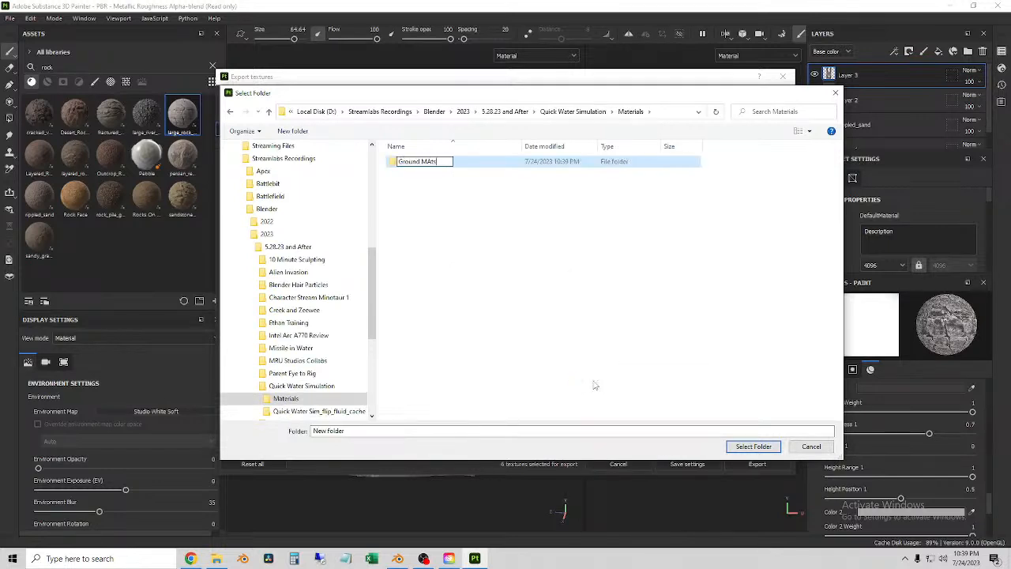
{"action": "key", "text": "Return"}
{"action": "double_click", "coordinate": [417, 162]}
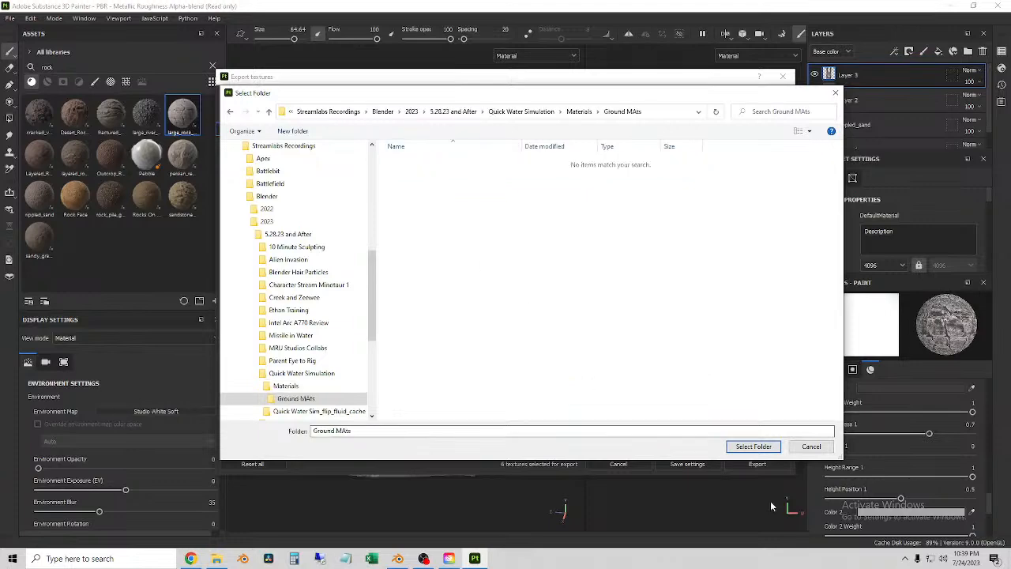
Set Ground MAts as the output directory and export the textures as 8-bit PNG with the PBR Metallic Roughness template.
{"action": "left_click", "coordinate": [753, 446]}
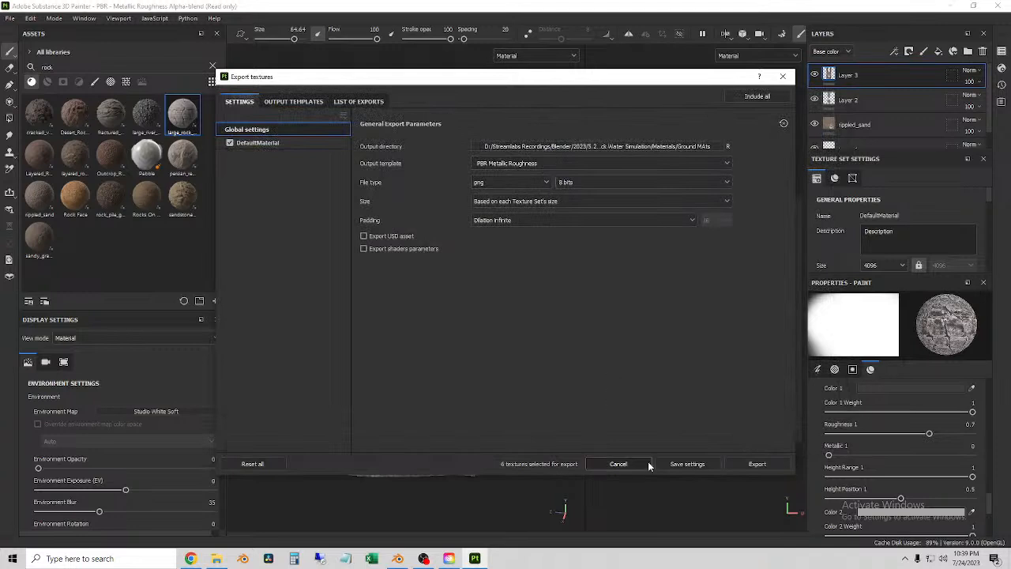
{"action": "left_click", "coordinate": [756, 464]}
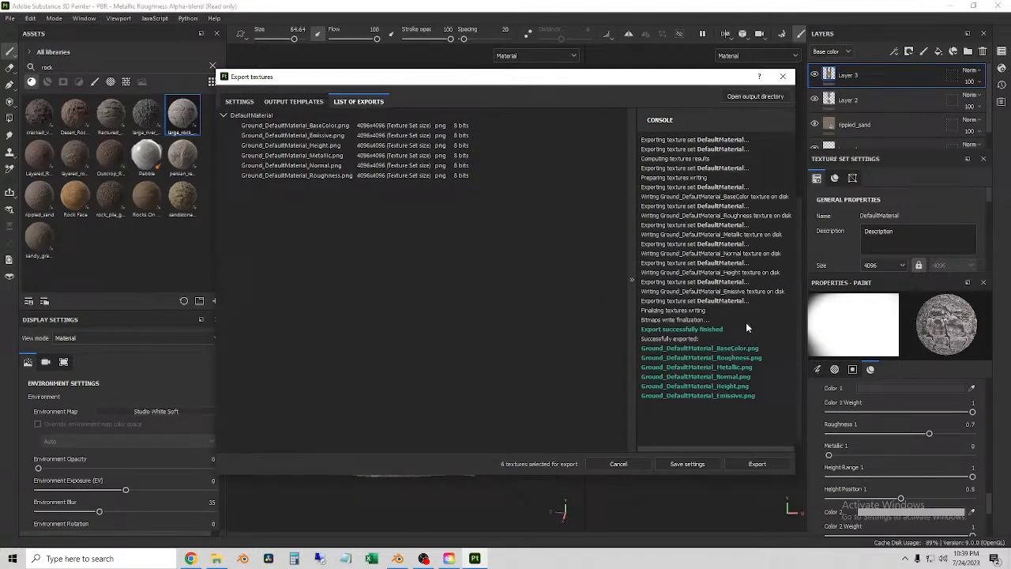
{"action": "left_click", "coordinate": [782, 76]}
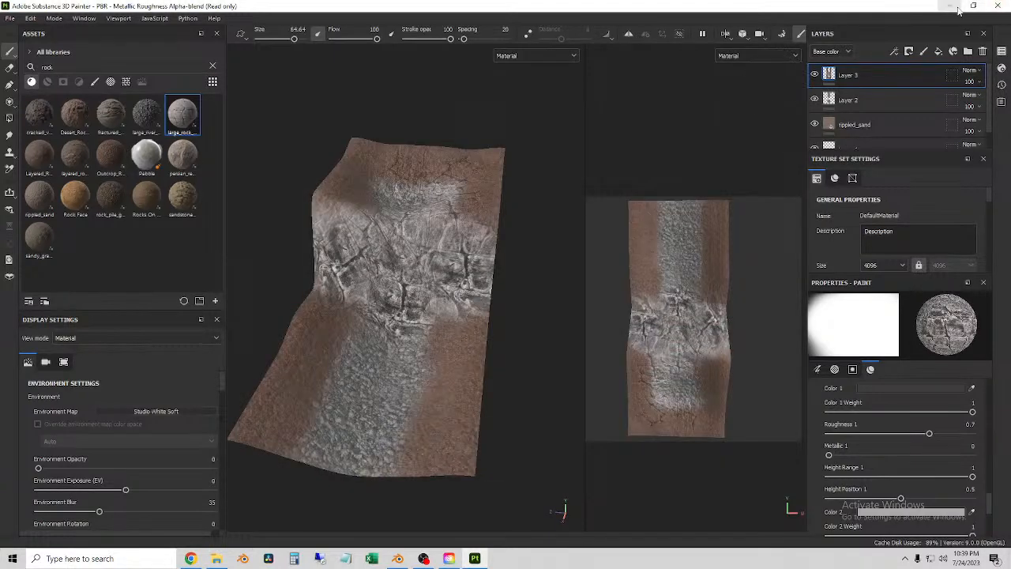
Quit the program, choose to save the changes, and go to the Streamlabs Recordings folder on Local Disk (D:).
{"action": "left_click", "coordinate": [986, 5]}
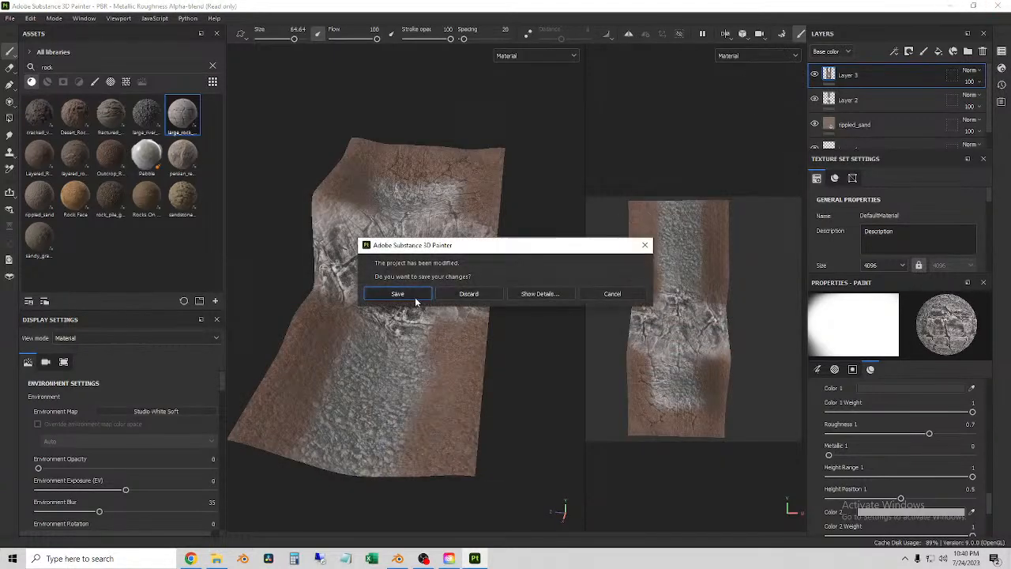
{"action": "left_click", "coordinate": [414, 297]}
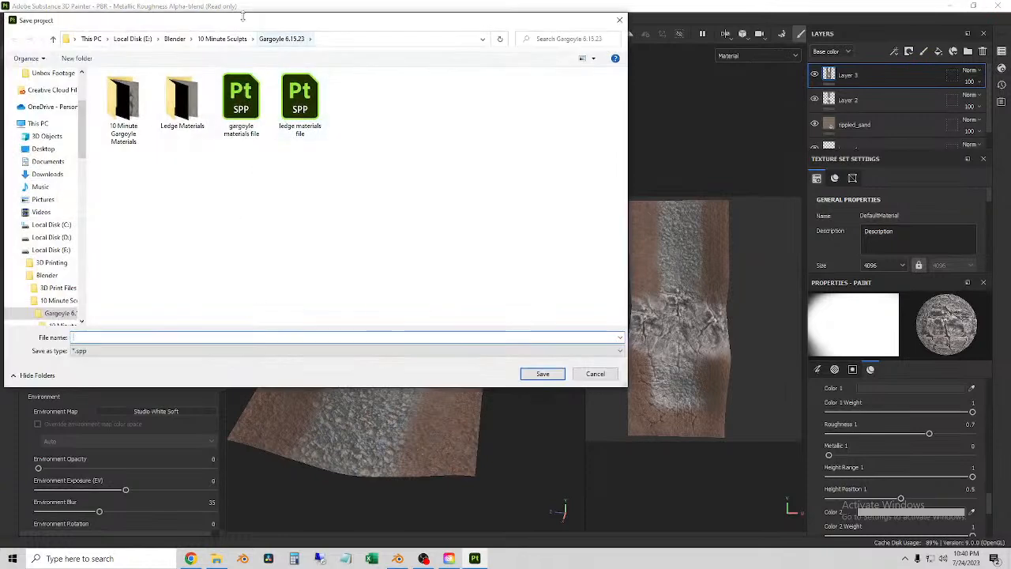
{"action": "left_click", "coordinate": [176, 39]}
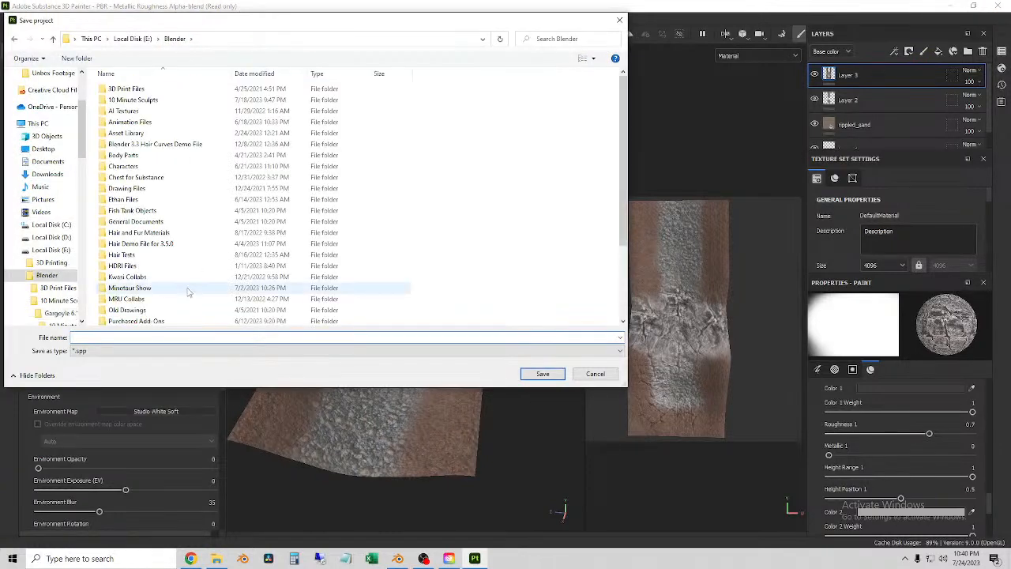
{"action": "left_click", "coordinate": [51, 237]}
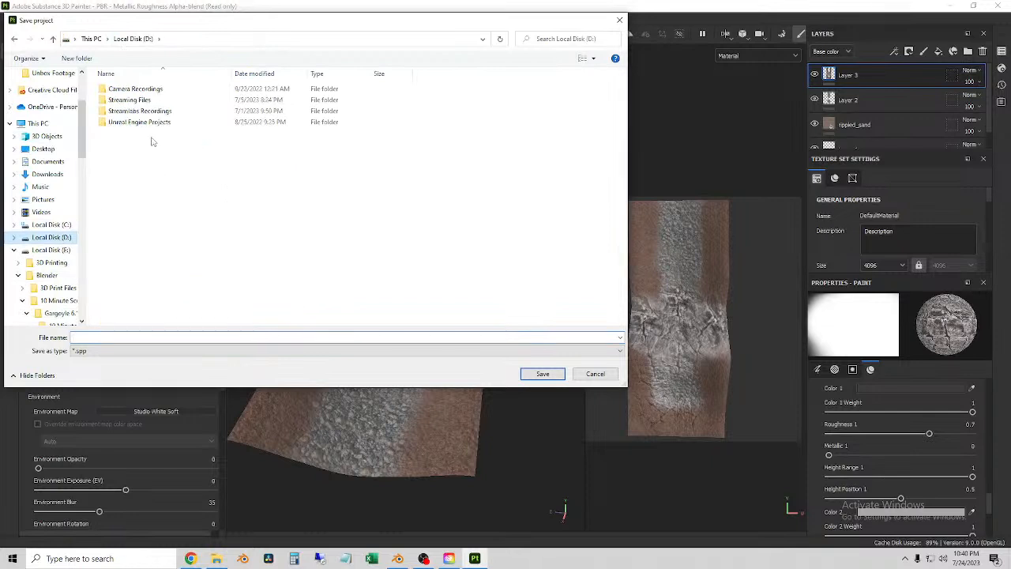
{"action": "double_click", "coordinate": [150, 112]}
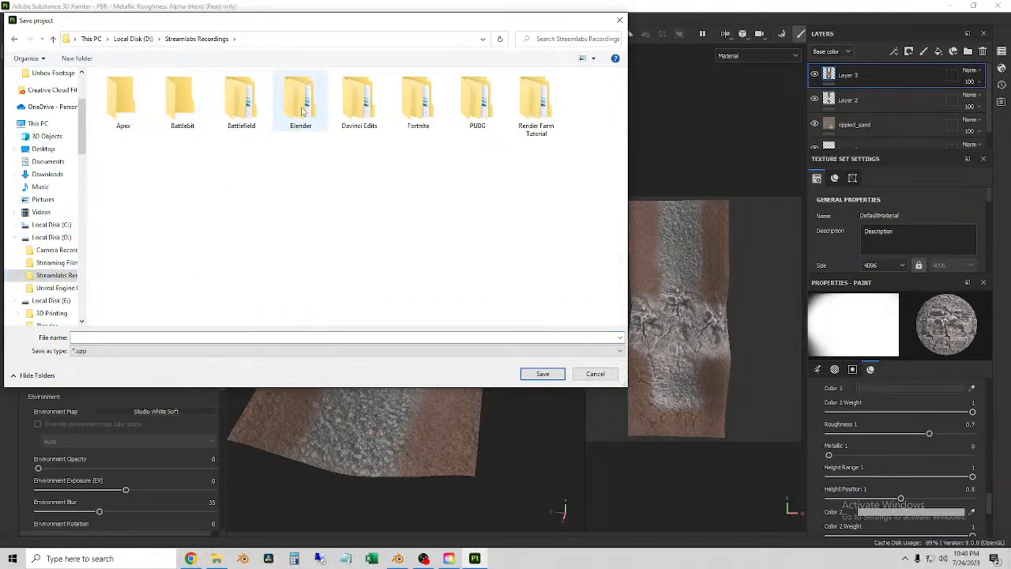
Browse the save location through Blender, 2023, 5.28.23 and After, and Quick Water Simulation to the Materials folder.
{"action": "double_click", "coordinate": [300, 110]}
{"action": "left_click", "coordinate": [191, 117]}
{"action": "double_click", "coordinate": [189, 117]}
{"action": "double_click", "coordinate": [138, 87]}
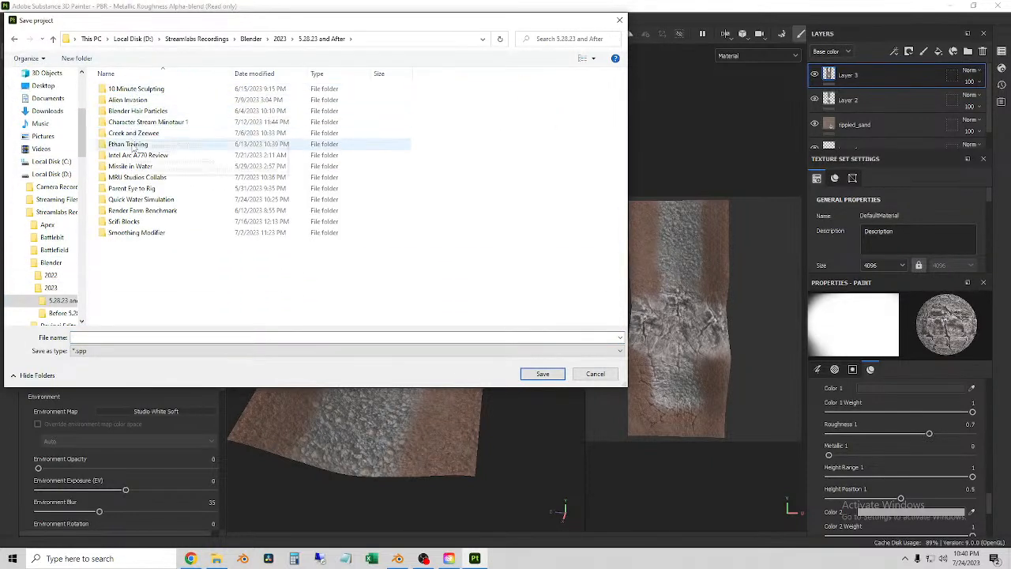
{"action": "left_click", "coordinate": [139, 202]}
{"action": "double_click", "coordinate": [138, 201]}
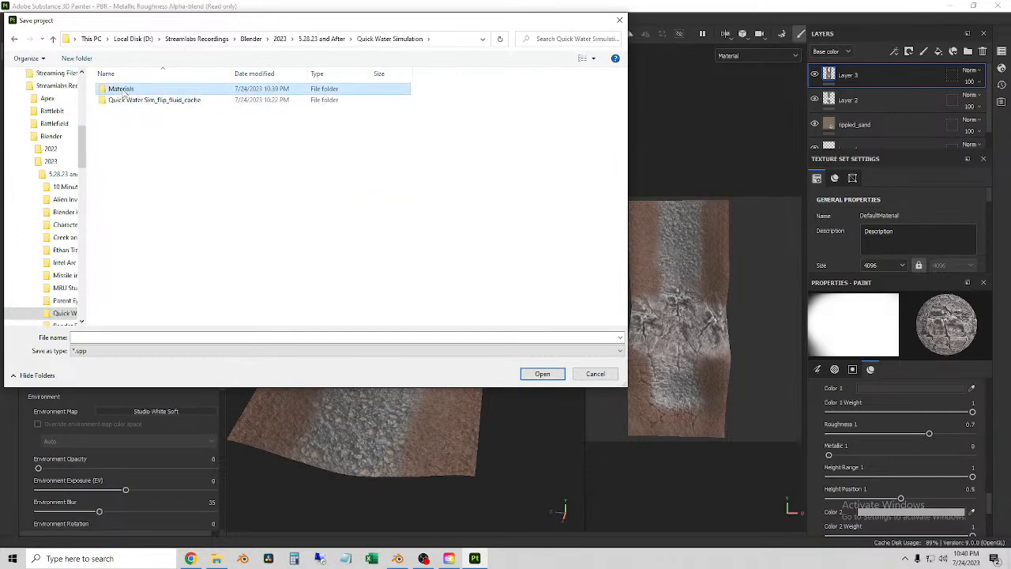
{"action": "double_click", "coordinate": [131, 90]}
{"action": "left_click", "coordinate": [133, 91]}
{"action": "double_click", "coordinate": [135, 90]}
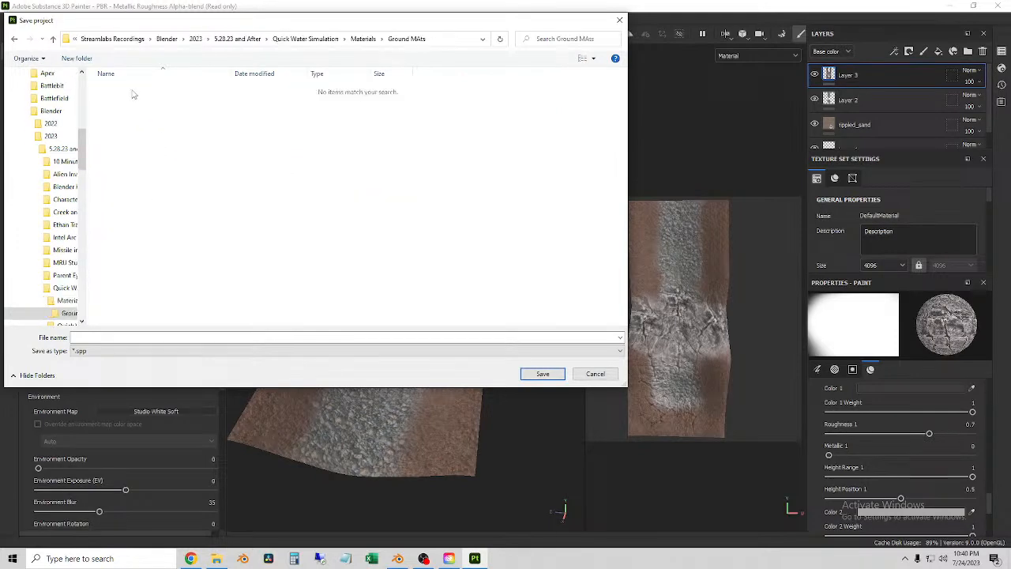
{"action": "left_click", "coordinate": [363, 38]}
Save the project in the Materials folder under the name "Ground file".
{"action": "left_click", "coordinate": [100, 337]}
{"action": "type", "text": "Ground t"}
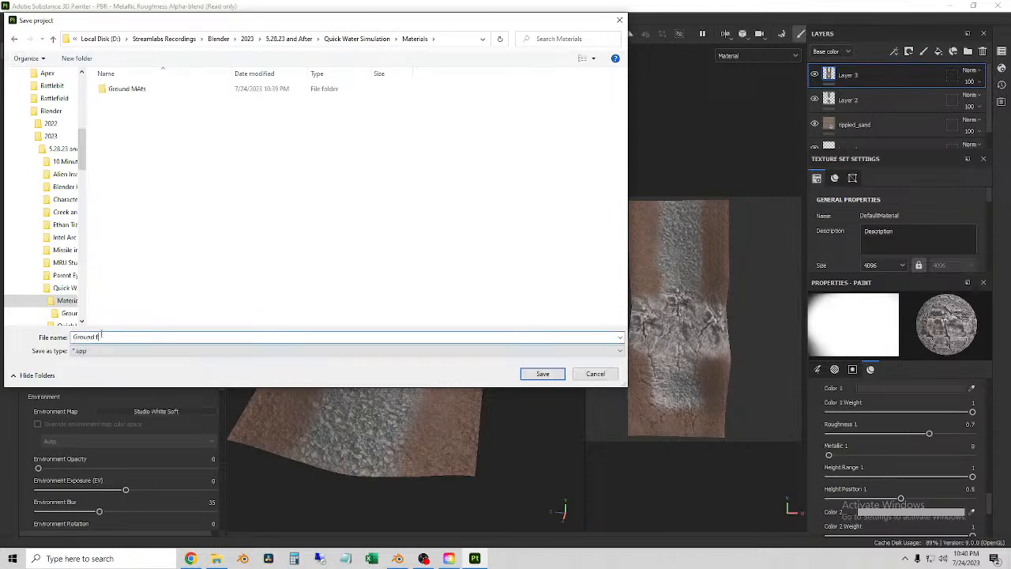
{"action": "type", "text": "ile"}
{"action": "left_click", "coordinate": [542, 374]}
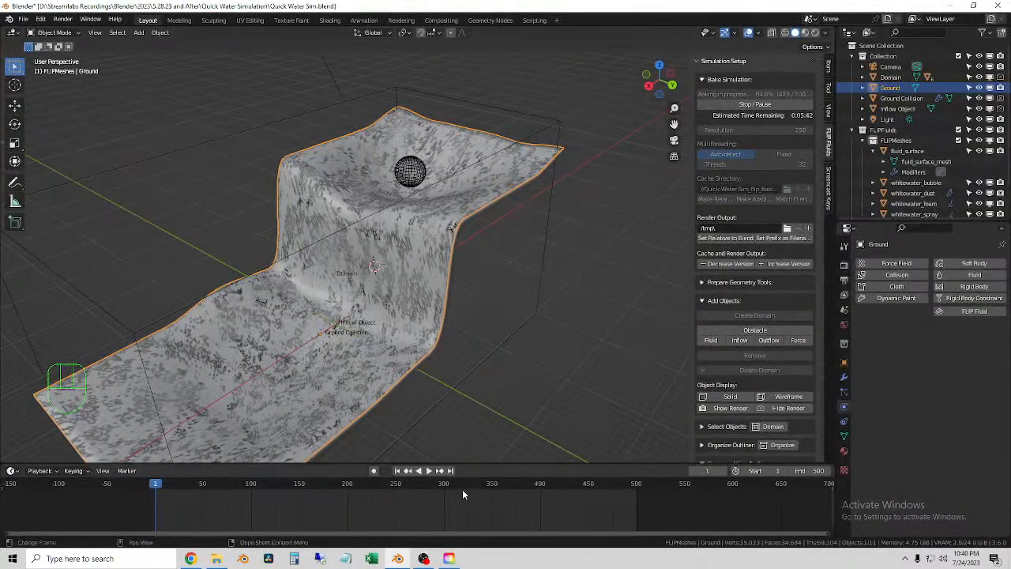
In Blender, hide the Ground Collision object in the viewport and select the Ground mesh.
{"action": "scroll", "coordinate": [312, 224], "scroll_direction": "up", "scroll_amount": 2}
{"action": "scroll", "coordinate": [312, 225], "scroll_direction": "down", "scroll_amount": 2}
{"action": "middle_click_drag", "start_coordinate": [312, 224], "coordinate": [528, 273], "text": "shift"}
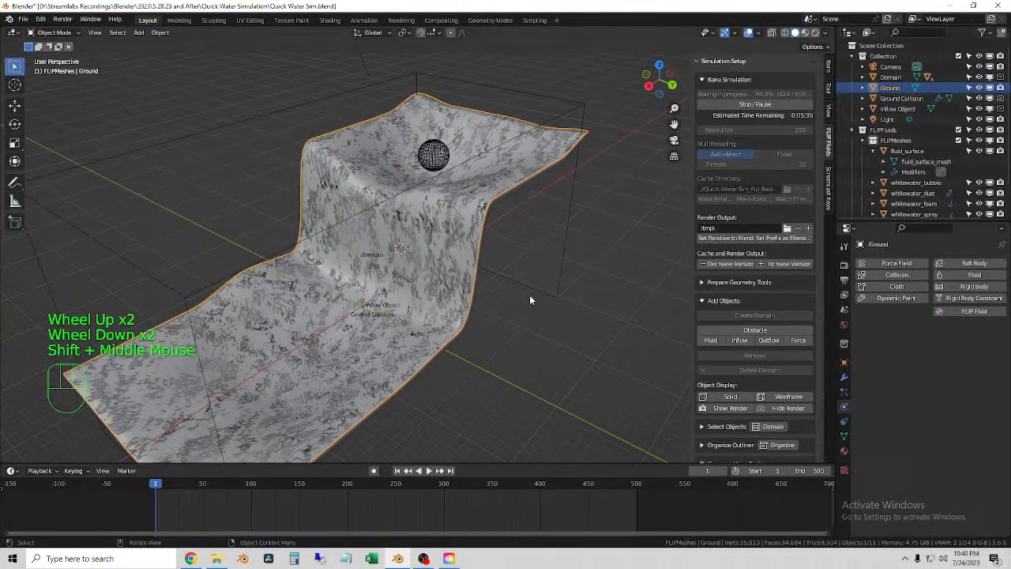
{"action": "left_click", "coordinate": [507, 274]}
{"action": "left_click", "coordinate": [474, 248]}
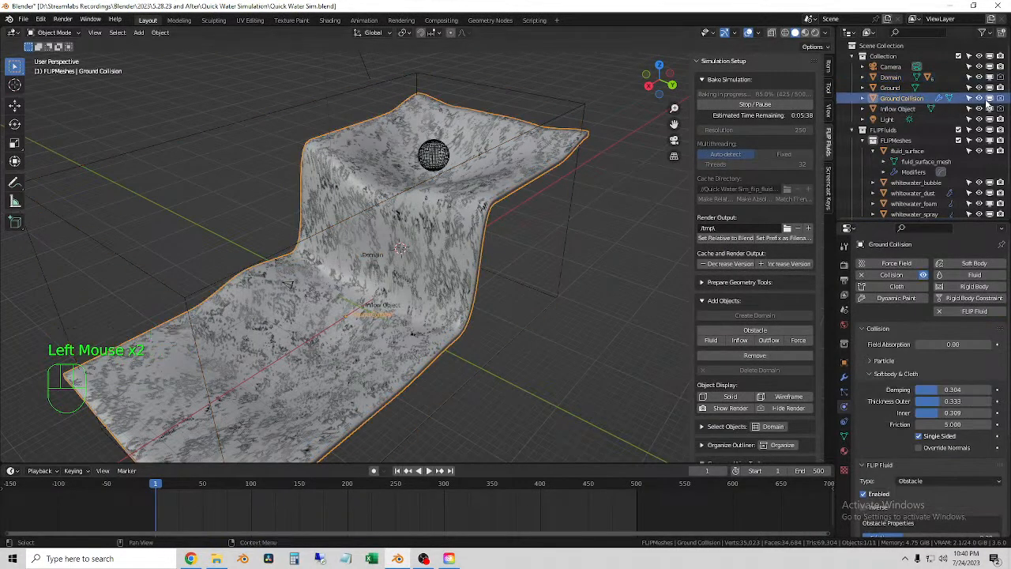
{"action": "left_click", "coordinate": [980, 98]}
{"action": "scroll", "coordinate": [622, 272], "scroll_direction": "up", "scroll_amount": 1}
{"action": "middle_click_drag", "start_coordinate": [622, 272], "coordinate": [391, 202]}
{"action": "left_click", "coordinate": [424, 184]}
{"action": "scroll", "coordinate": [419, 222], "scroll_direction": "down", "scroll_amount": 2}
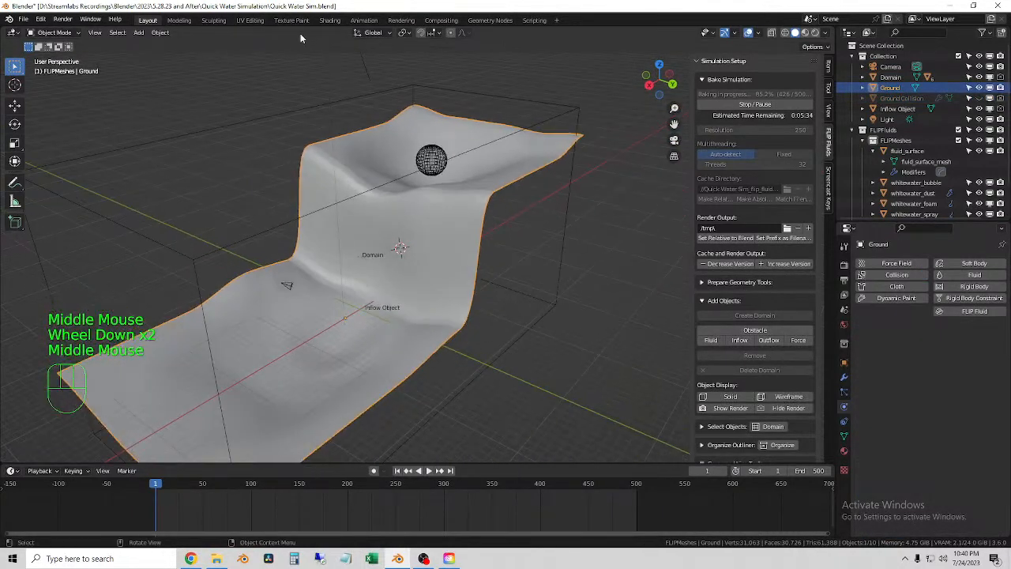
Switch to the Shading workspace and create a new material for the Ground mesh.
{"action": "left_click", "coordinate": [329, 20]}
{"action": "scroll", "coordinate": [560, 193], "scroll_direction": "down", "scroll_amount": 4}
{"action": "mouse_move", "coordinate": [606, 199]}
{"action": "middle_mouse_down"}
{"action": "mouse_move", "coordinate": [619, 289]}
{"action": "mouse_move", "coordinate": [483, 242]}
{"action": "mouse_move", "coordinate": [462, 268]}
{"action": "middle_mouse_up"}
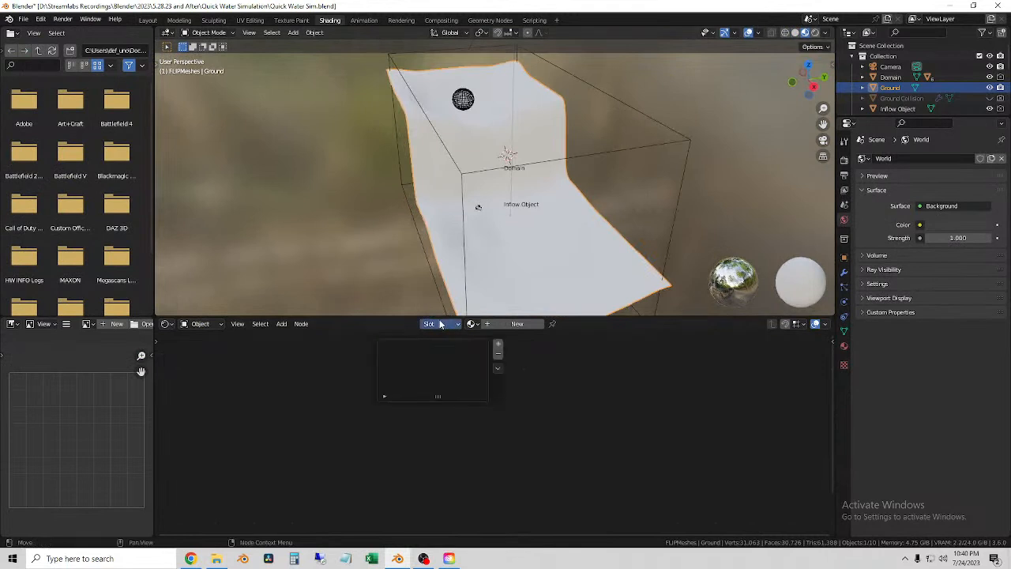
{"action": "left_click", "coordinate": [471, 324]}
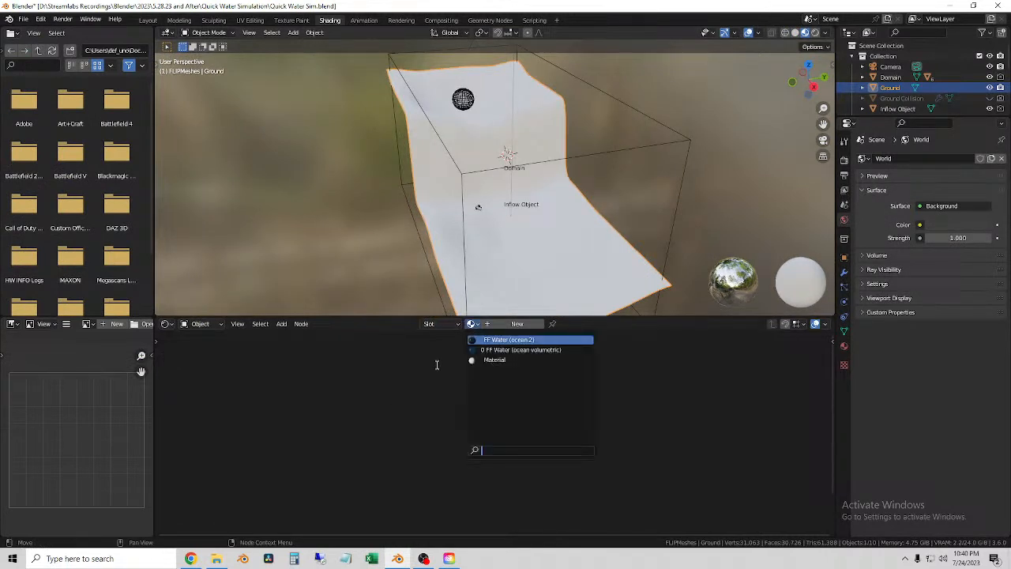
{"action": "left_click", "coordinate": [498, 325]}
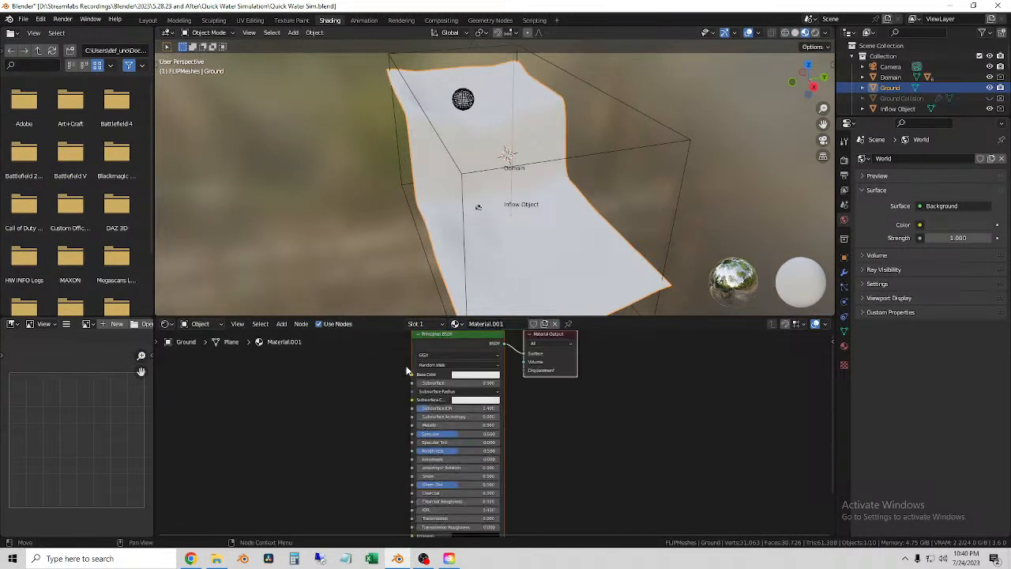
Run Principled Texture Setup on the Principled BSDF with all six Ground_DefaultMaterial PNG maps from the ground textures folder inside Materials.
{"action": "scroll", "coordinate": [400, 407], "scroll_direction": "down", "scroll_amount": 3}
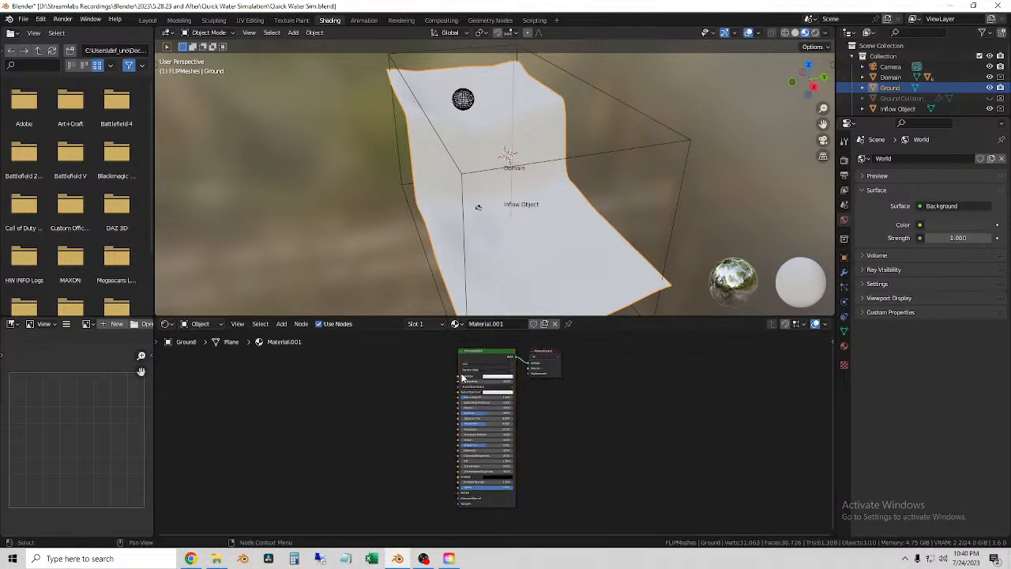
{"action": "left_click", "coordinate": [475, 364]}
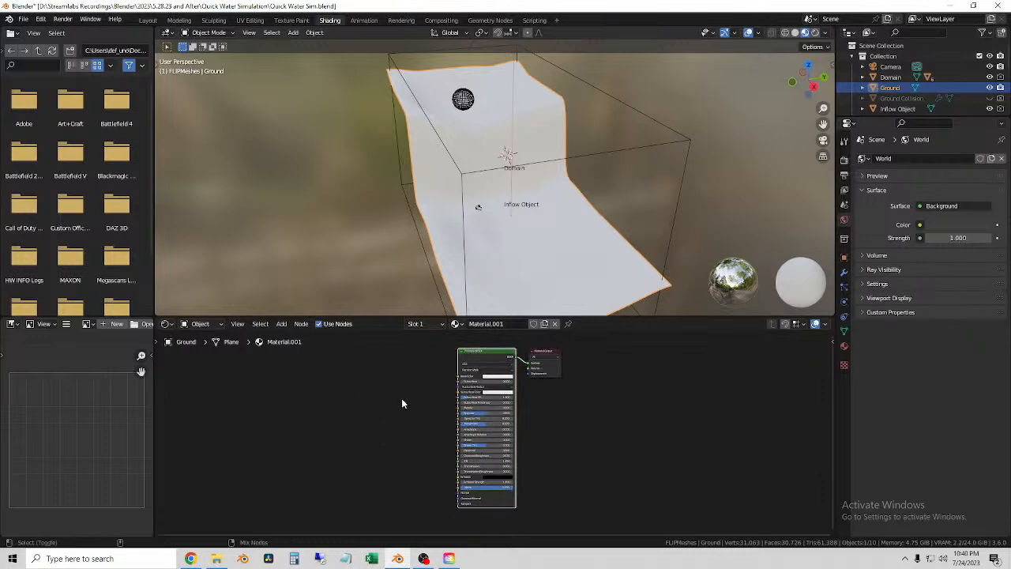
{"action": "key", "text": "ctrl+shift+t"}
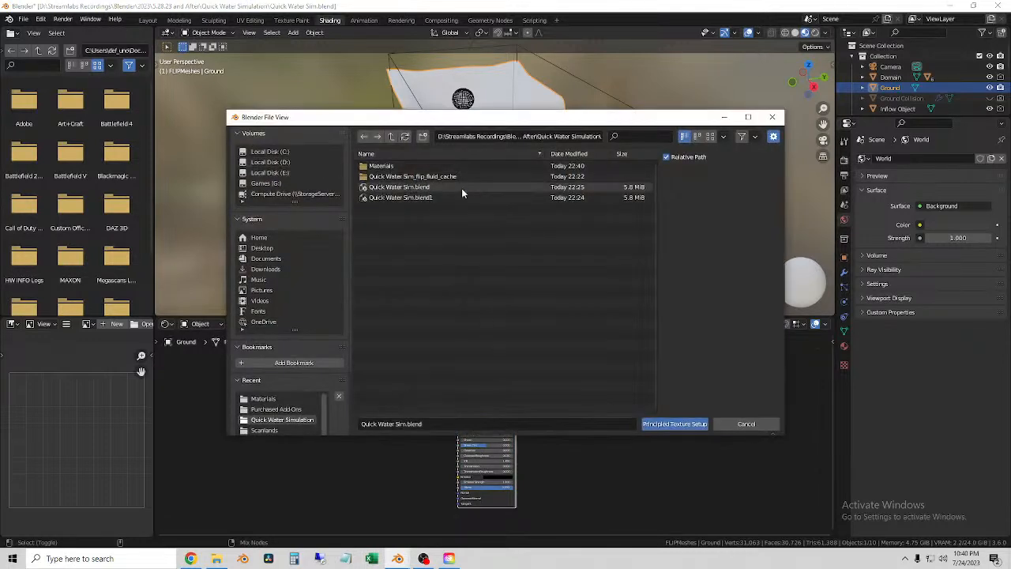
{"action": "left_click", "coordinate": [401, 166]}
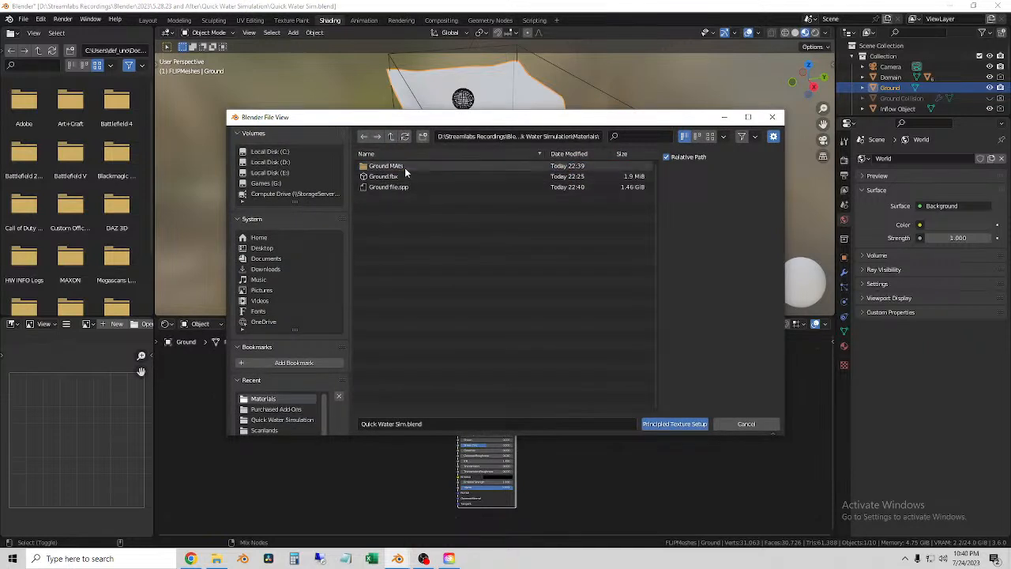
{"action": "left_click", "coordinate": [406, 166]}
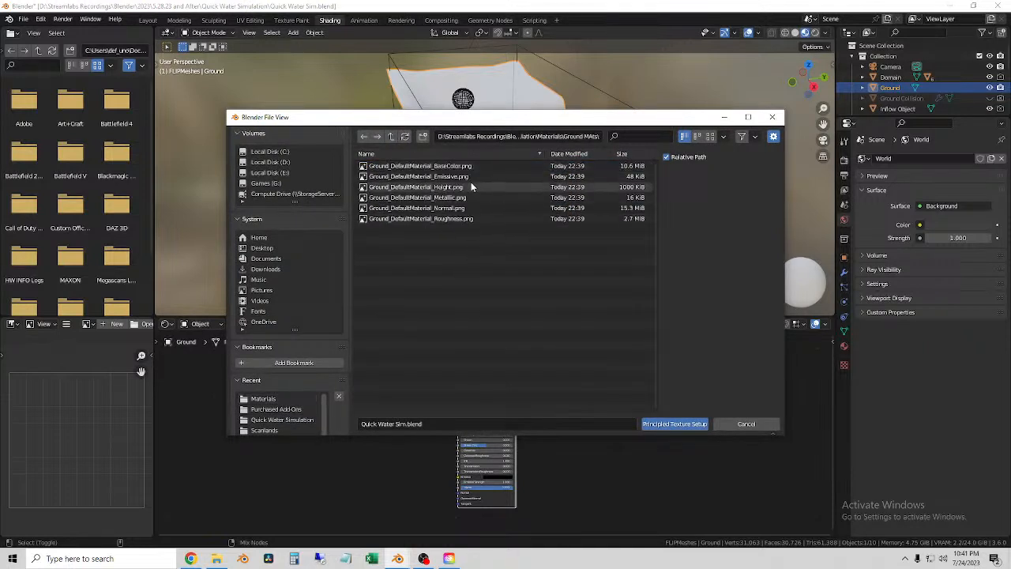
{"action": "left_click_drag", "start_coordinate": [446, 257], "coordinate": [398, 168]}
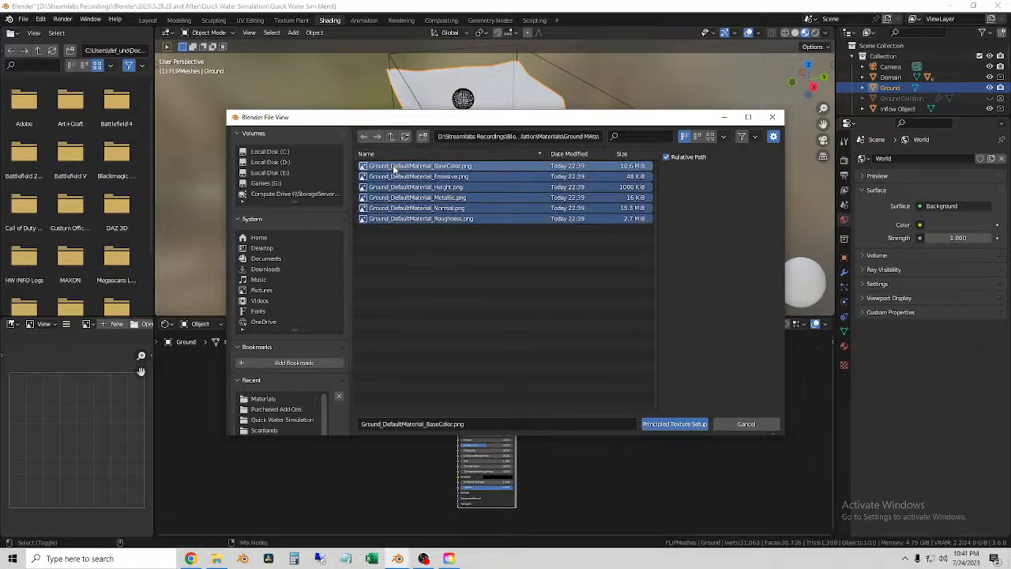
{"action": "left_click", "coordinate": [676, 424]}
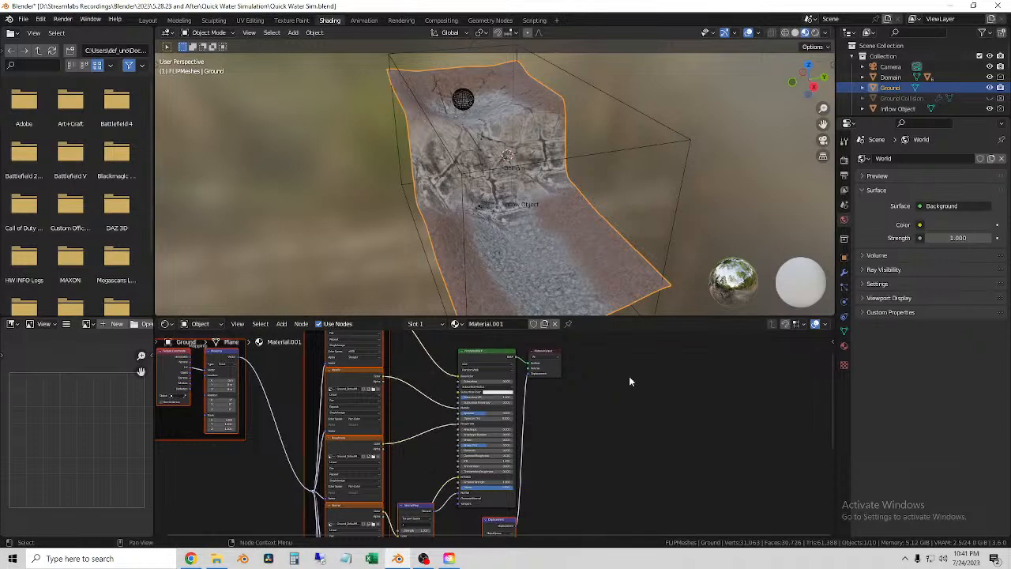
Set the Ground material's surface displacement method to Displacement and Bump in its material settings.
{"action": "scroll", "coordinate": [527, 167], "scroll_direction": "down", "scroll_amount": 2}
{"action": "middle_click_drag", "start_coordinate": [547, 171], "coordinate": [517, 120]}
{"action": "scroll", "coordinate": [482, 175], "scroll_direction": "up", "scroll_amount": 4}
{"action": "scroll", "coordinate": [482, 176], "scroll_direction": "up", "scroll_amount": 3}
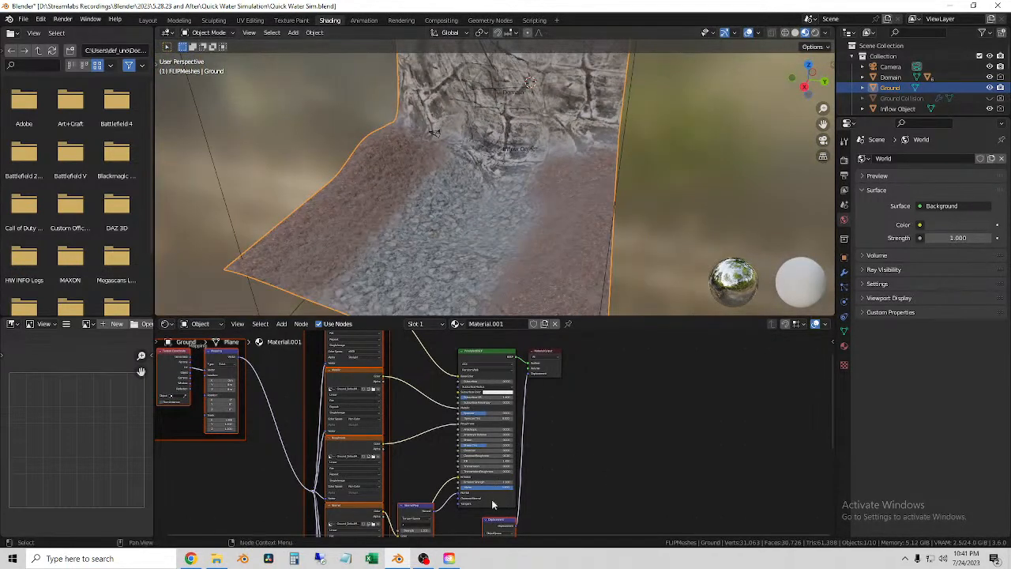
{"action": "left_click", "coordinate": [844, 346]}
{"action": "scroll", "coordinate": [914, 431], "scroll_direction": "down", "scroll_amount": 12}
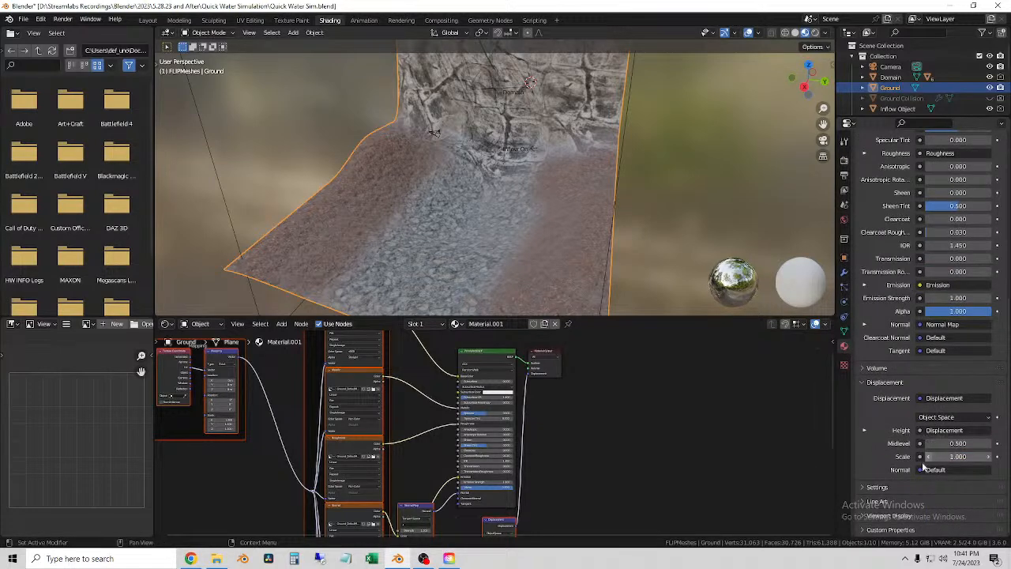
{"action": "left_click", "coordinate": [878, 488]}
{"action": "scroll", "coordinate": [892, 466], "scroll_direction": "down", "scroll_amount": 5}
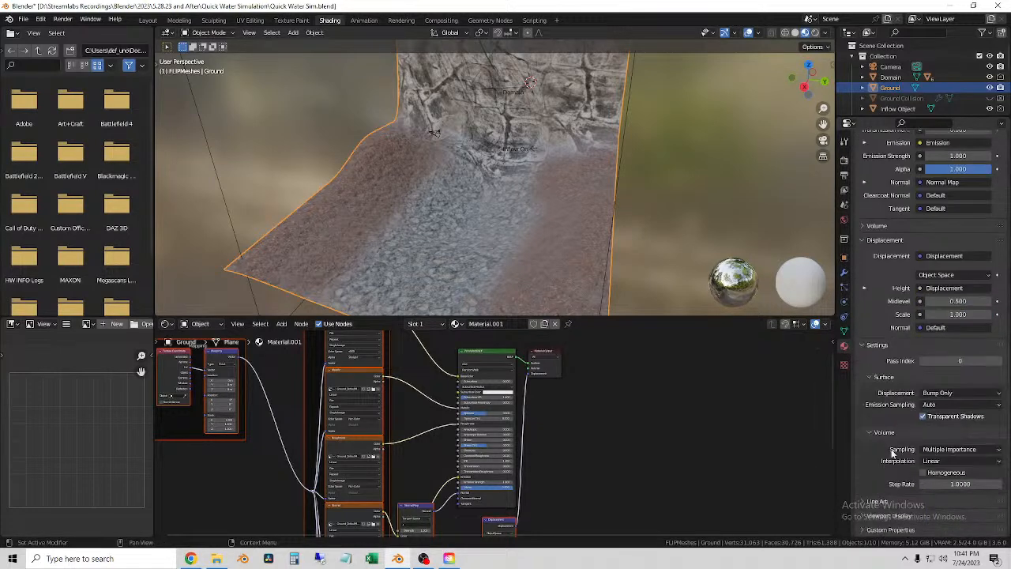
{"action": "left_click", "coordinate": [948, 393]}
{"action": "left_click", "coordinate": [978, 428]}
{"action": "left_click", "coordinate": [927, 393]}
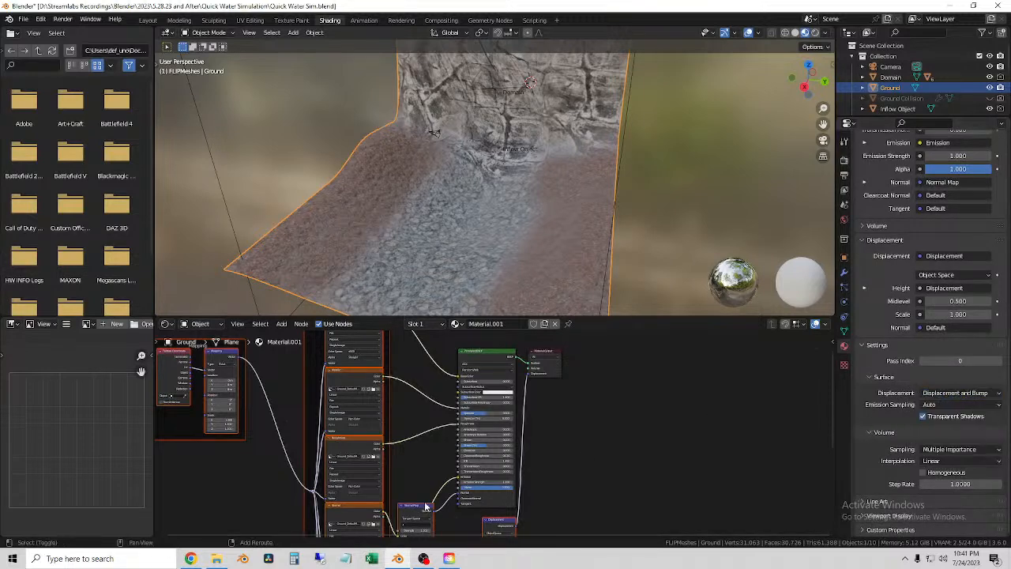
Assign UVMap to the Normal Map node and set its strength to 10.
{"action": "scroll", "coordinate": [387, 391], "scroll_direction": "up", "scroll_amount": 4}
{"action": "middle_click_drag", "start_coordinate": [381, 389], "coordinate": [505, 476]}
{"action": "scroll", "coordinate": [474, 474], "scroll_direction": "up", "scroll_amount": 1}
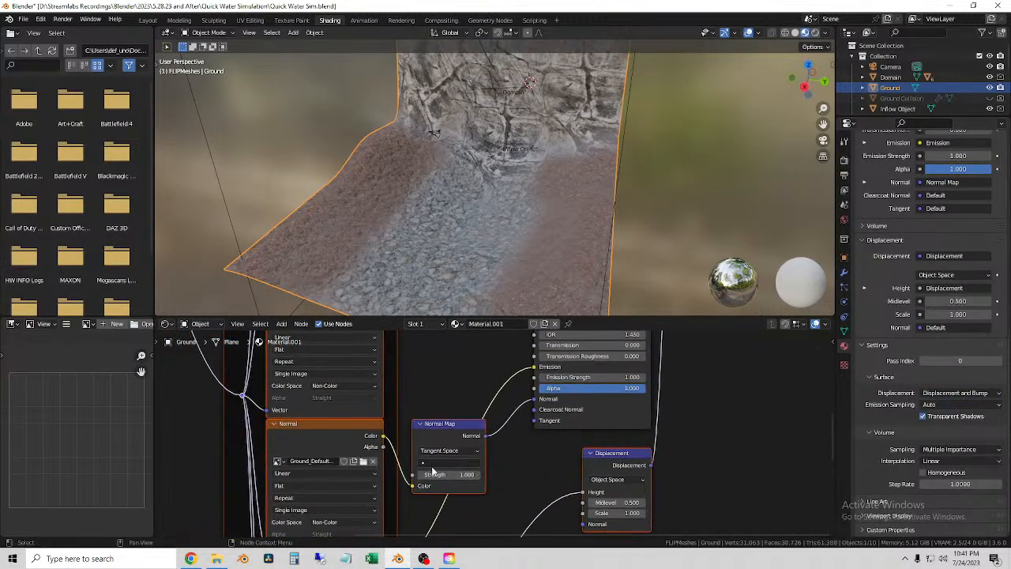
{"action": "left_click", "coordinate": [433, 464]}
{"action": "left_click", "coordinate": [435, 362]}
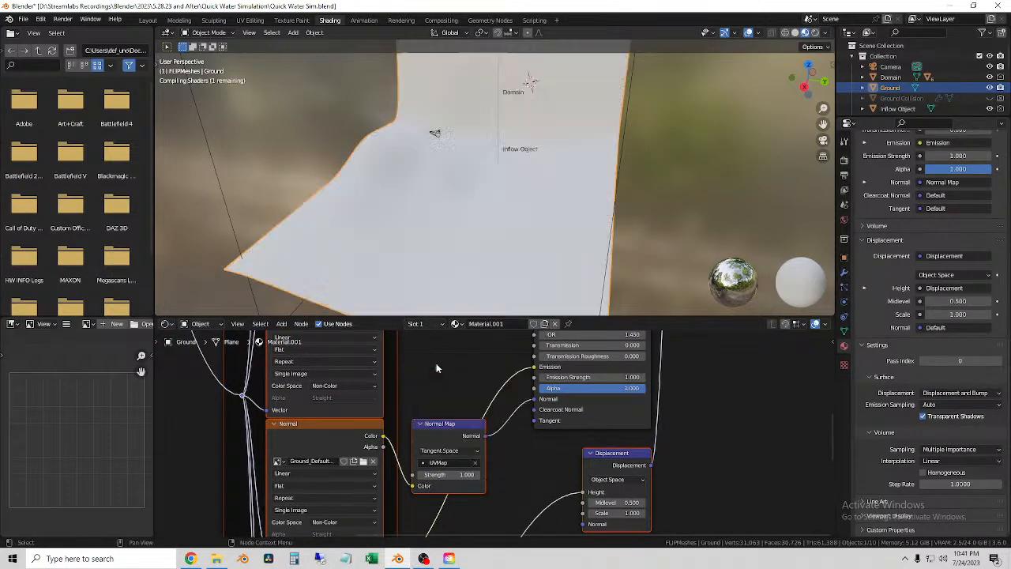
{"action": "left_click", "coordinate": [468, 474]}
{"action": "type", "text": "10"}
{"action": "key", "text": "Return"}
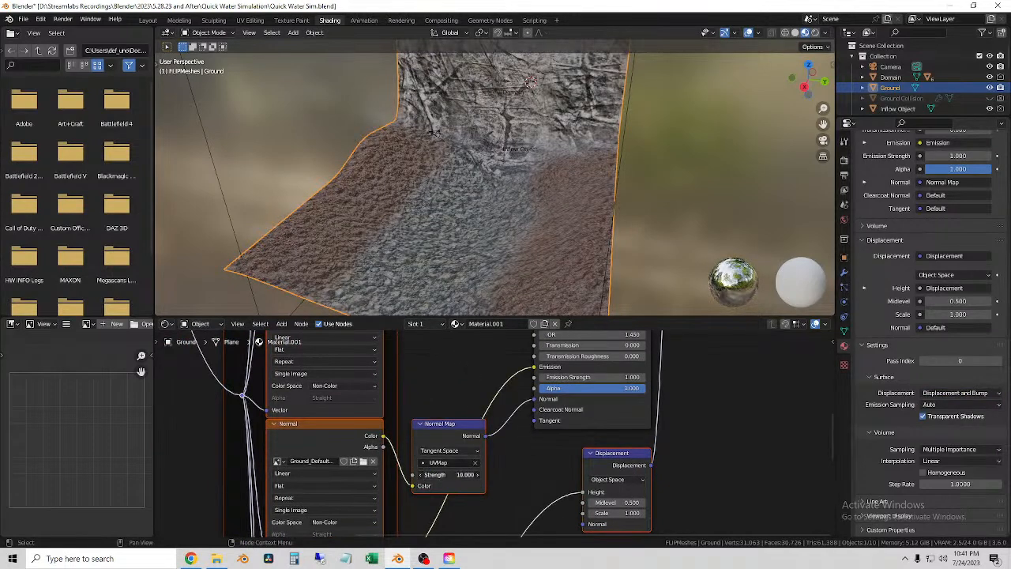
Switch the viewport to rendered shading and view the displaced rock face of the Ground mesh.
{"action": "middle_click_drag", "start_coordinate": [537, 198], "coordinate": [496, 322]}
{"action": "right_click_drag", "start_coordinate": [399, 266], "coordinate": [406, 267], "text": "shift"}
{"action": "middle_click_drag", "start_coordinate": [406, 267], "coordinate": [664, 181]}
{"action": "left_click", "coordinate": [815, 33]}
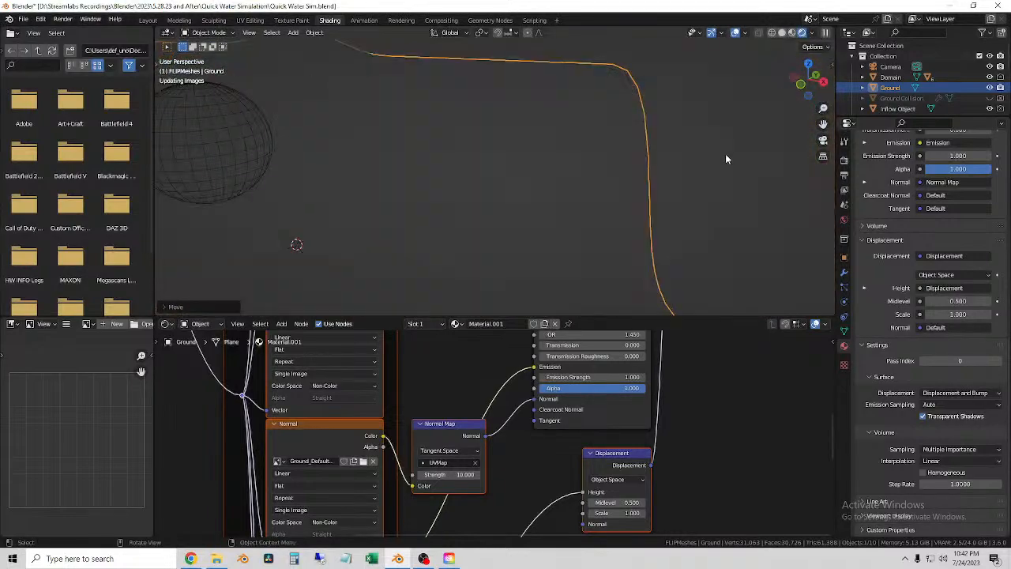
{"action": "middle_click_drag", "start_coordinate": [671, 146], "coordinate": [594, 234]}
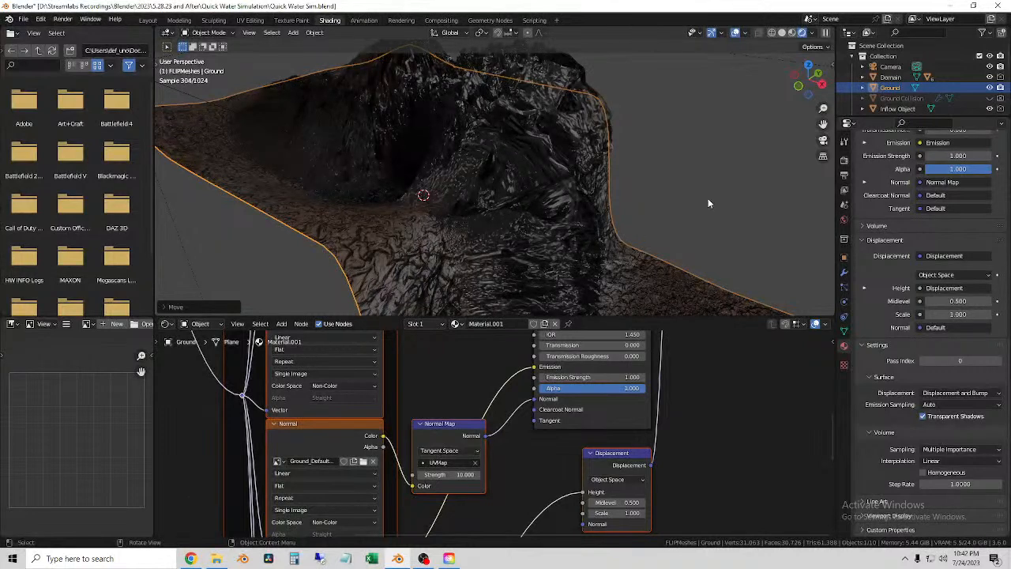
Set the Normal Map node's strength to 1 and clear its UV map.
{"action": "left_click", "coordinate": [458, 477]}
{"action": "type", "text": "1"}
{"action": "key", "text": "Return"}
{"action": "middle_click_drag", "start_coordinate": [688, 203], "coordinate": [584, 211]}
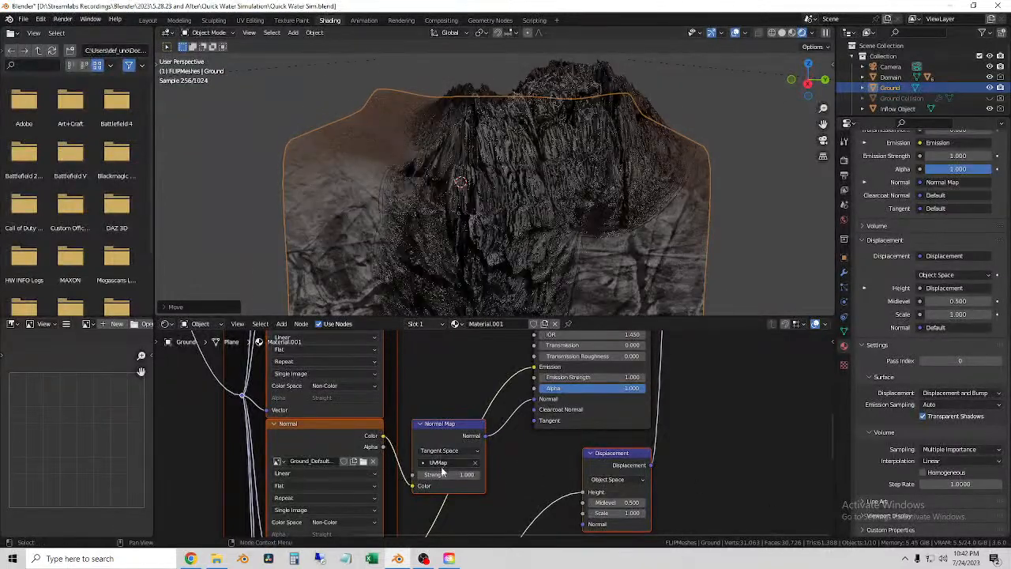
{"action": "left_click", "coordinate": [452, 463]}
{"action": "left_click", "coordinate": [474, 463]}
Try World Space on the Normal Map node with its strength lowered to 0.
{"action": "left_click", "coordinate": [468, 452]}
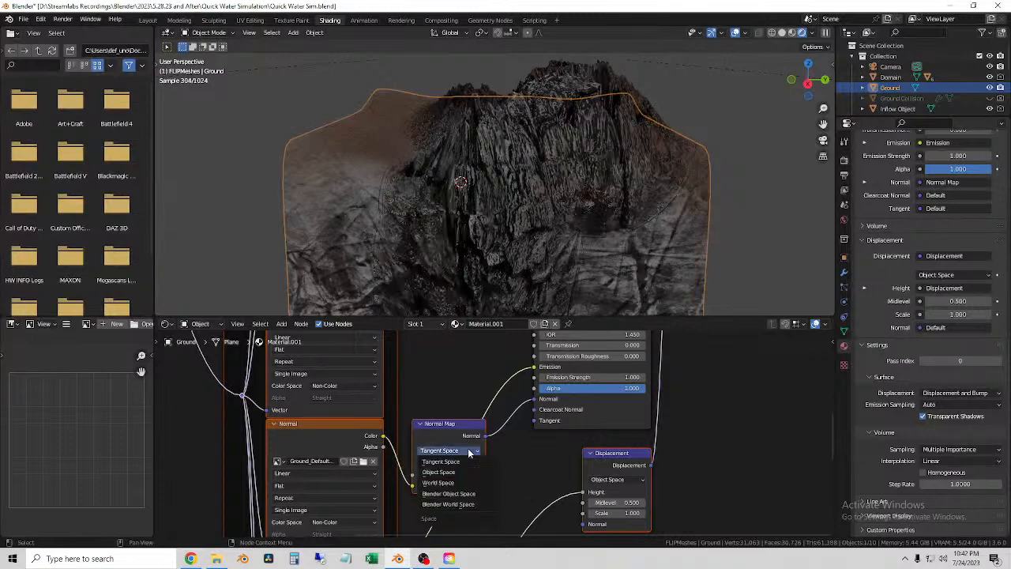
{"action": "left_click", "coordinate": [465, 483]}
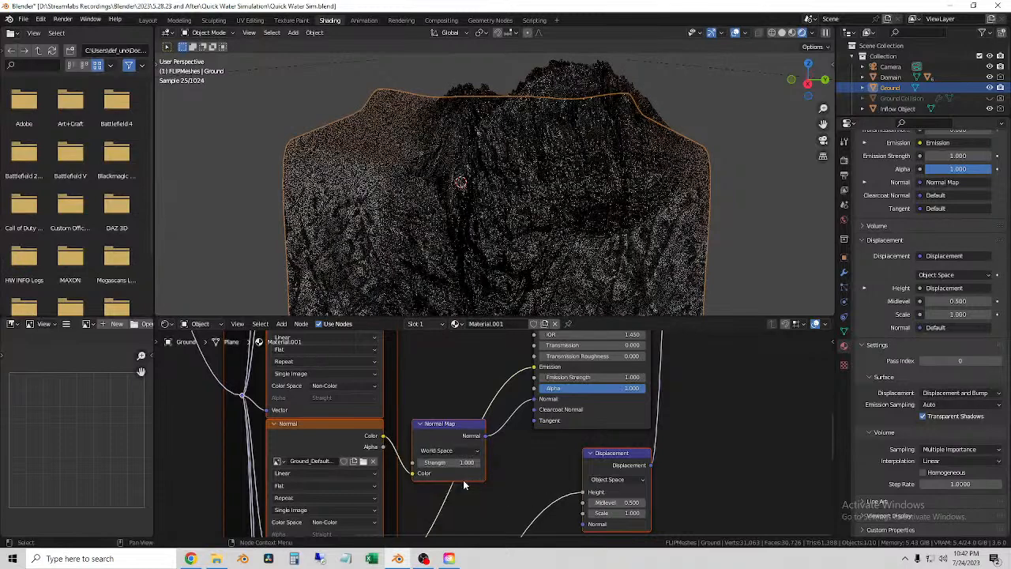
{"action": "left_click_drag", "start_coordinate": [462, 463], "coordinate": [419, 463]}
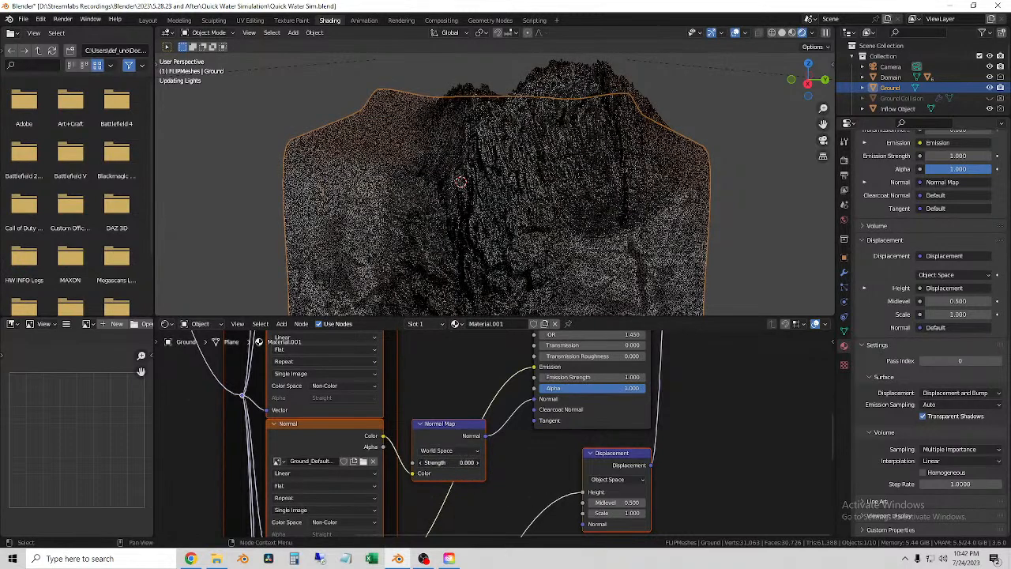
Set the Normal Map node to Object Space and try strength 0 before restoring the strength to 1.
{"action": "left_click", "coordinate": [462, 450]}
{"action": "left_click", "coordinate": [467, 472]}
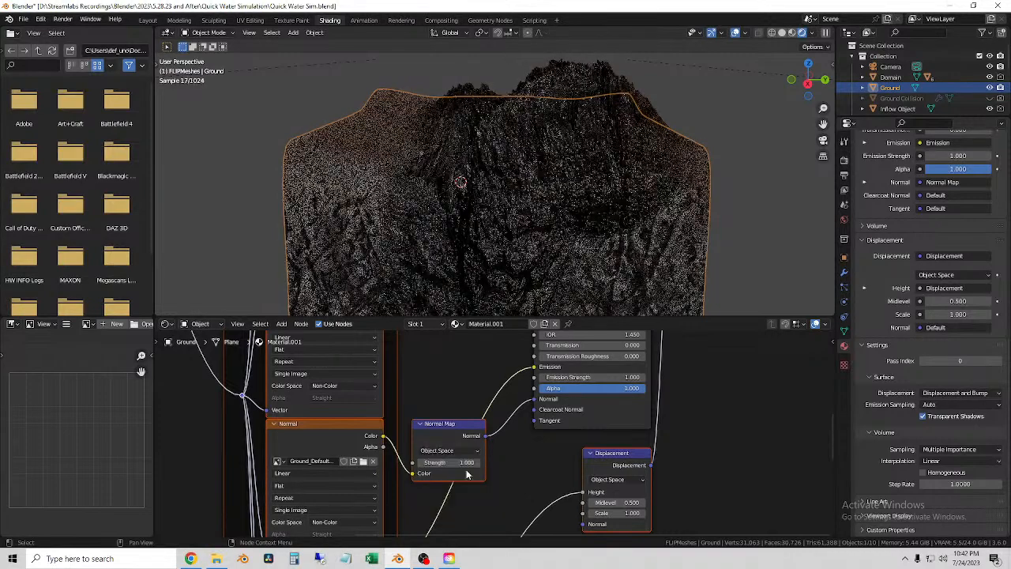
{"action": "left_click", "coordinate": [546, 470]}
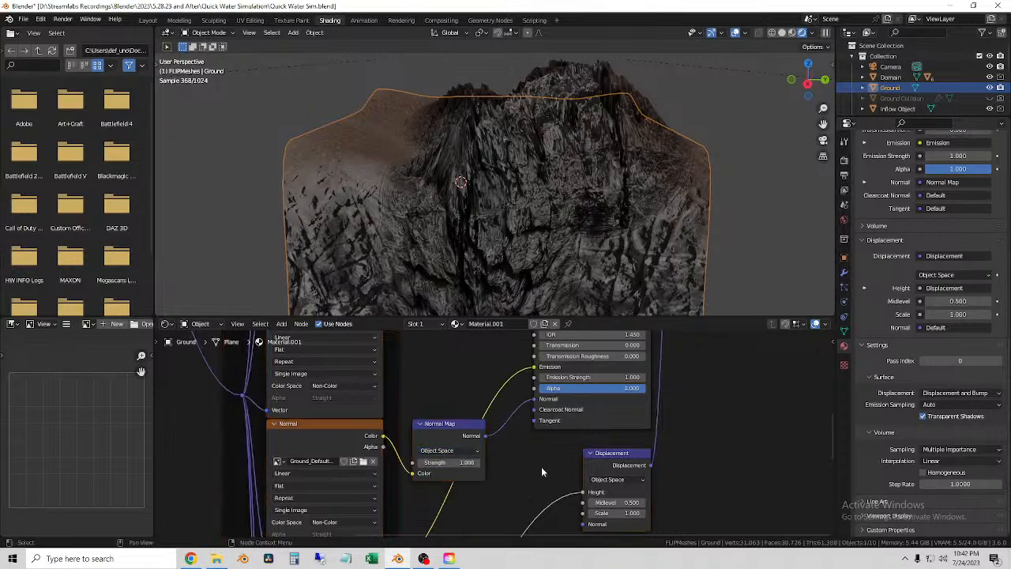
{"action": "left_click", "coordinate": [483, 463]}
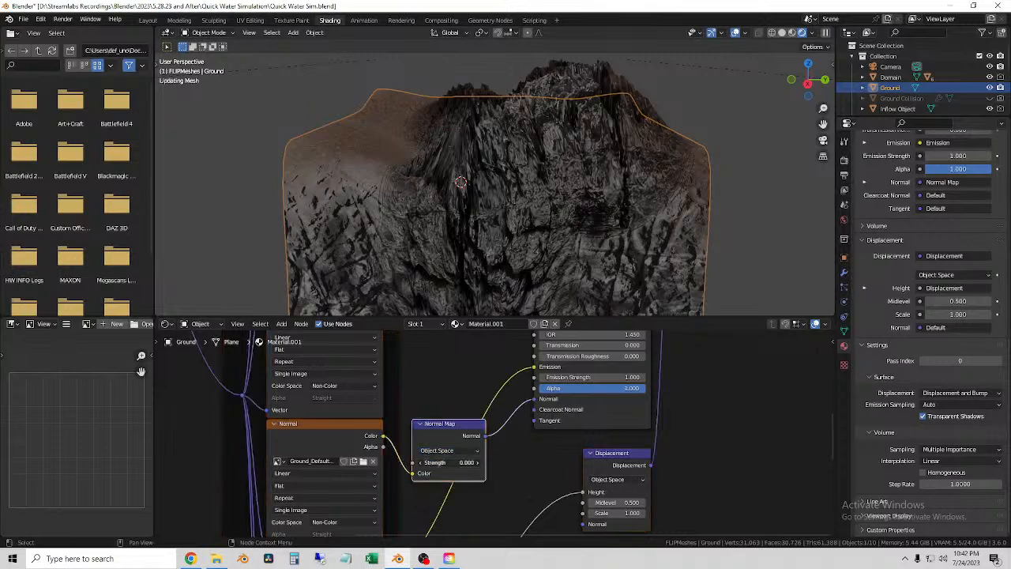
{"action": "mouse_move", "coordinate": [616, 513]}
{"action": "left_mouse_down"}
{"action": "mouse_move", "coordinate": [583, 513]}
{"action": "mouse_move", "coordinate": [624, 513]}
{"action": "left_mouse_up"}
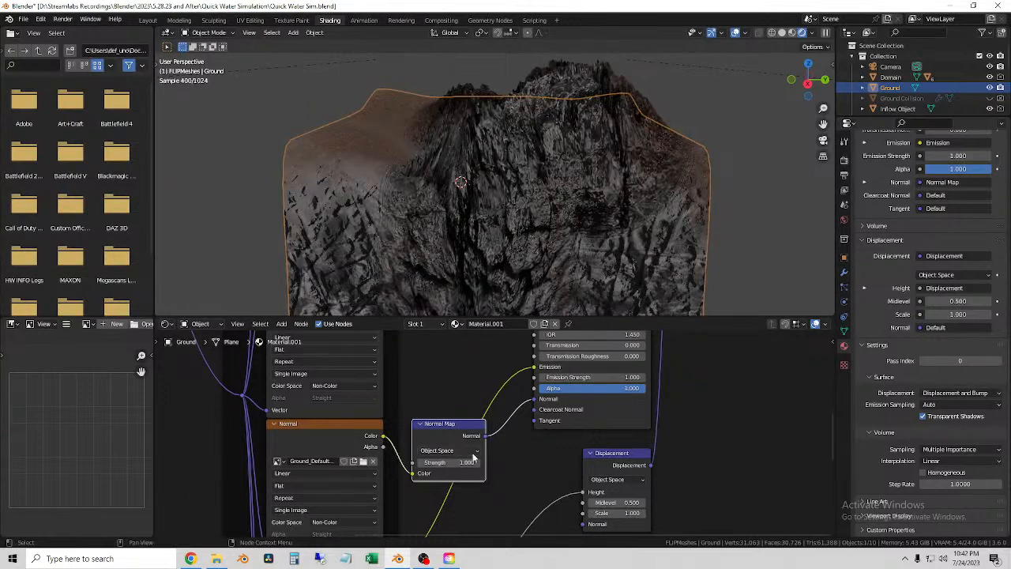
Lower the Displacement node's scale to 0.2.
{"action": "scroll", "coordinate": [530, 470], "scroll_direction": "down", "scroll_amount": 1}
{"action": "middle_click_drag", "start_coordinate": [519, 484], "coordinate": [469, 447]}
{"action": "scroll", "coordinate": [474, 449], "scroll_direction": "up", "scroll_amount": 3}
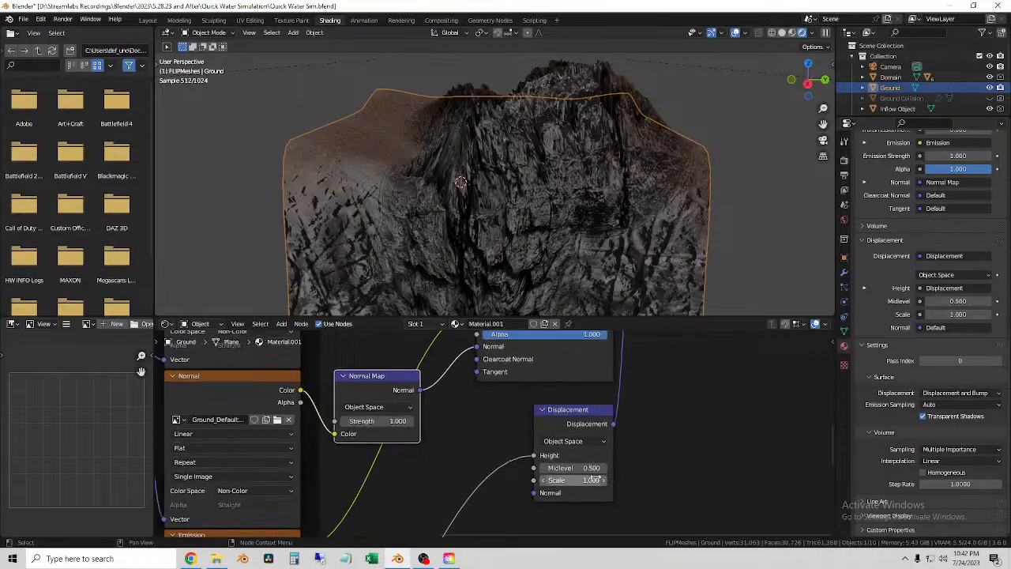
{"action": "left_click", "coordinate": [544, 482]}
{"action": "left_click", "coordinate": [543, 482]}
{"action": "left_click", "coordinate": [543, 482]}
{"action": "left_click", "coordinate": [543, 482]}
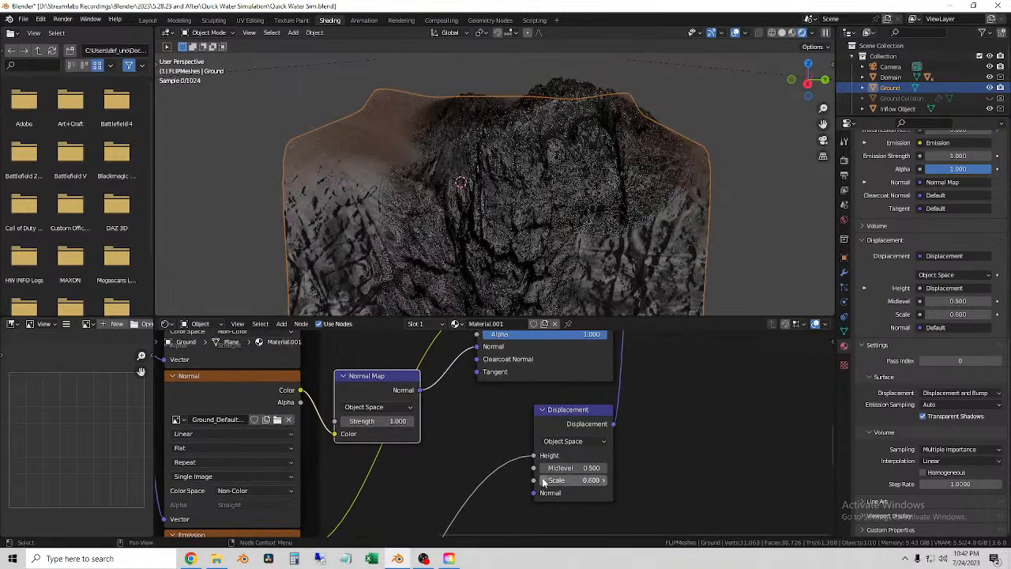
{"action": "left_click", "coordinate": [543, 482]}
{"action": "left_click", "coordinate": [544, 482]}
{"action": "left_click", "coordinate": [543, 482]}
{"action": "left_click", "coordinate": [543, 481]}
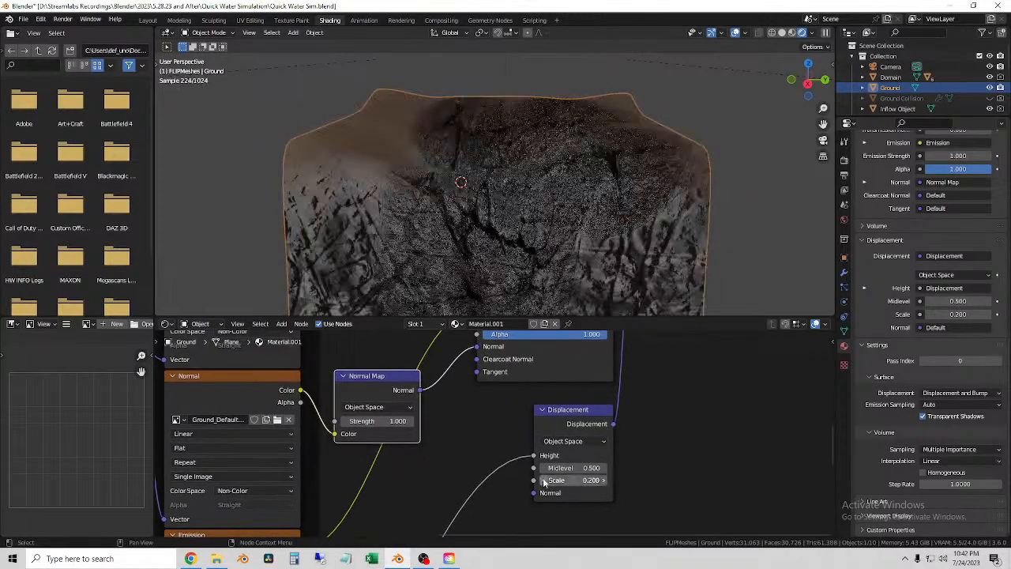
Try a Displacement scale of 3.6 and inspect the distorted Ground mesh from several angles.
{"action": "middle_click_drag", "start_coordinate": [605, 273], "coordinate": [540, 163]}
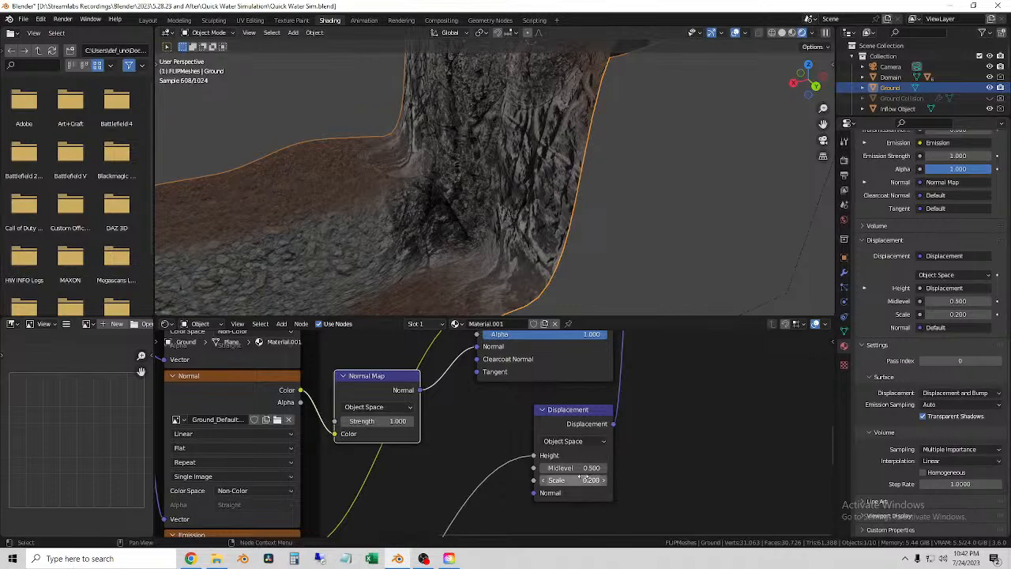
{"action": "left_click_drag", "start_coordinate": [572, 479], "coordinate": [600, 479]}
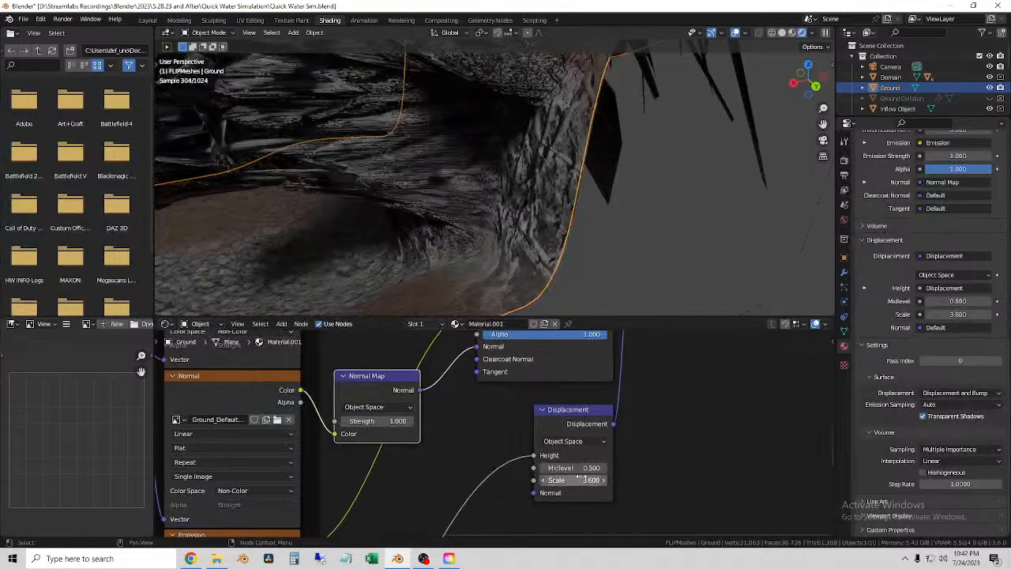
{"action": "scroll", "coordinate": [570, 250], "scroll_direction": "down", "scroll_amount": 5}
{"action": "scroll", "coordinate": [569, 249], "scroll_direction": "down", "scroll_amount": 3}
{"action": "scroll", "coordinate": [505, 250], "scroll_direction": "up", "scroll_amount": 4}
{"action": "middle_click_drag", "start_coordinate": [470, 163], "coordinate": [518, 119], "text": "shift"}
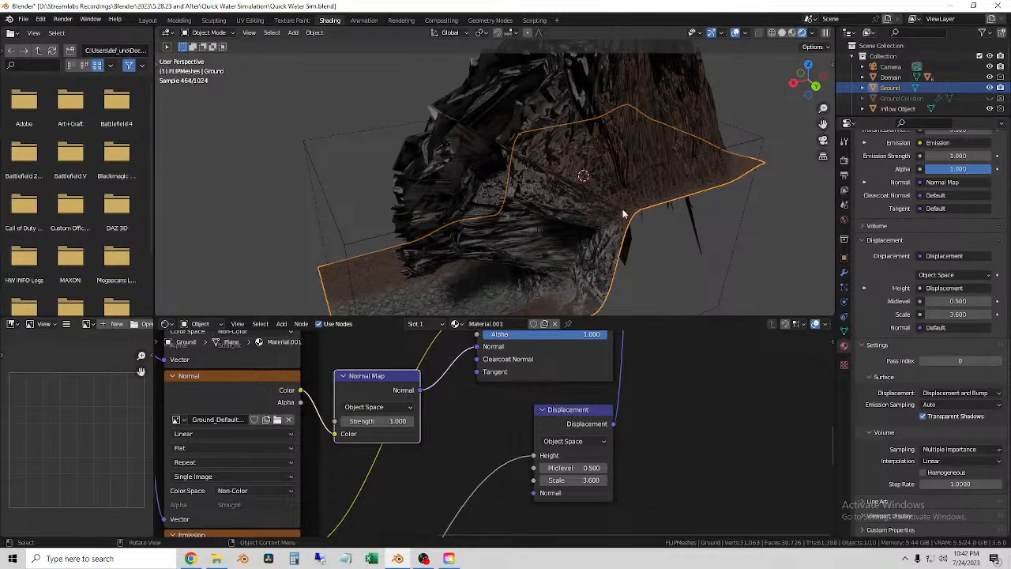
{"action": "middle_click_drag", "start_coordinate": [682, 180], "coordinate": [594, 261]}
Bring the Displacement scale down to 0.1, raise it to 0.2, and check the rock face up close.
{"action": "left_click", "coordinate": [577, 481]}
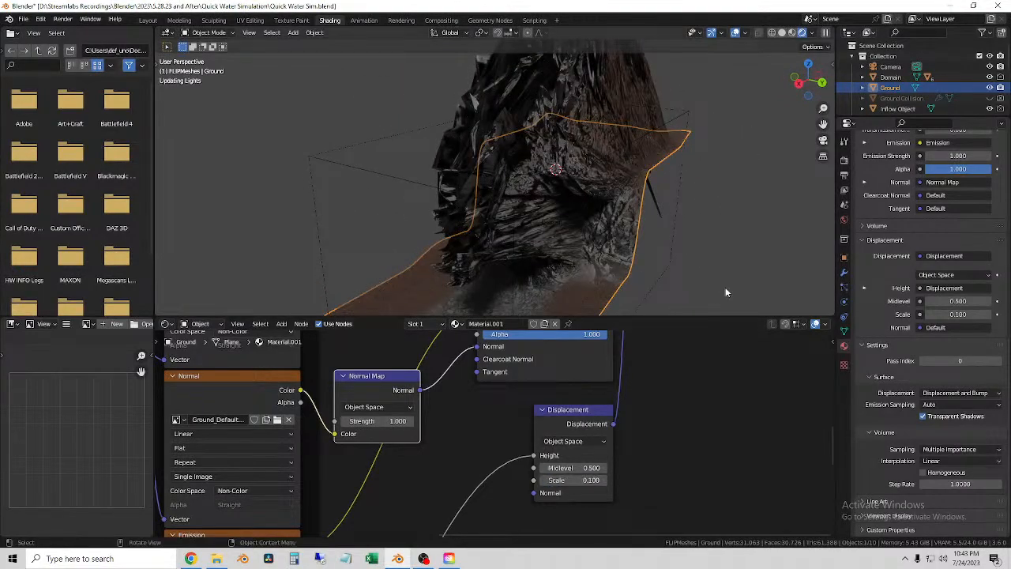
{"action": "left_click", "coordinate": [604, 481]}
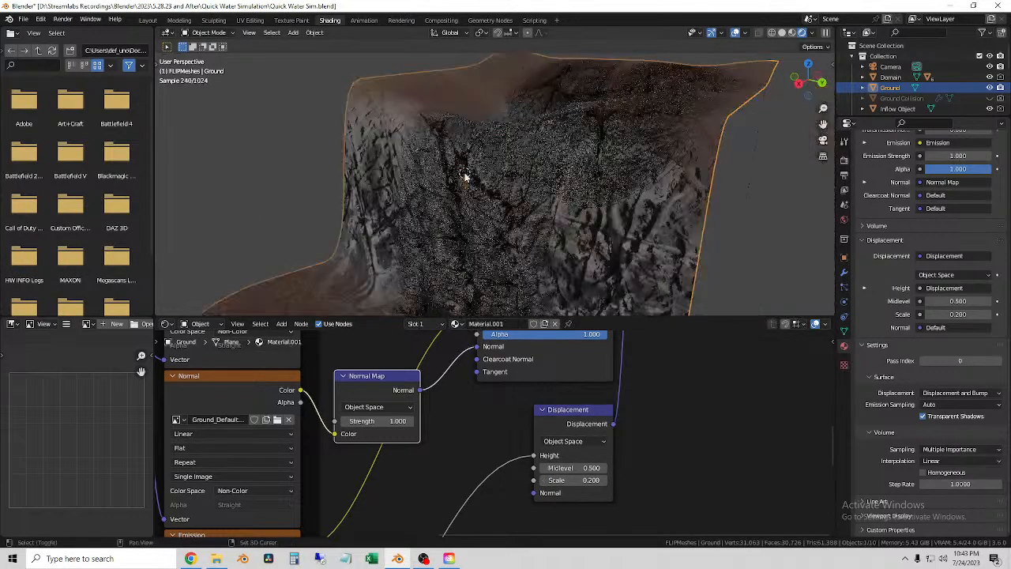
{"action": "scroll", "coordinate": [470, 189], "scroll_direction": "up", "scroll_amount": 3}
{"action": "middle_click_drag", "start_coordinate": [567, 211], "coordinate": [545, 221]}
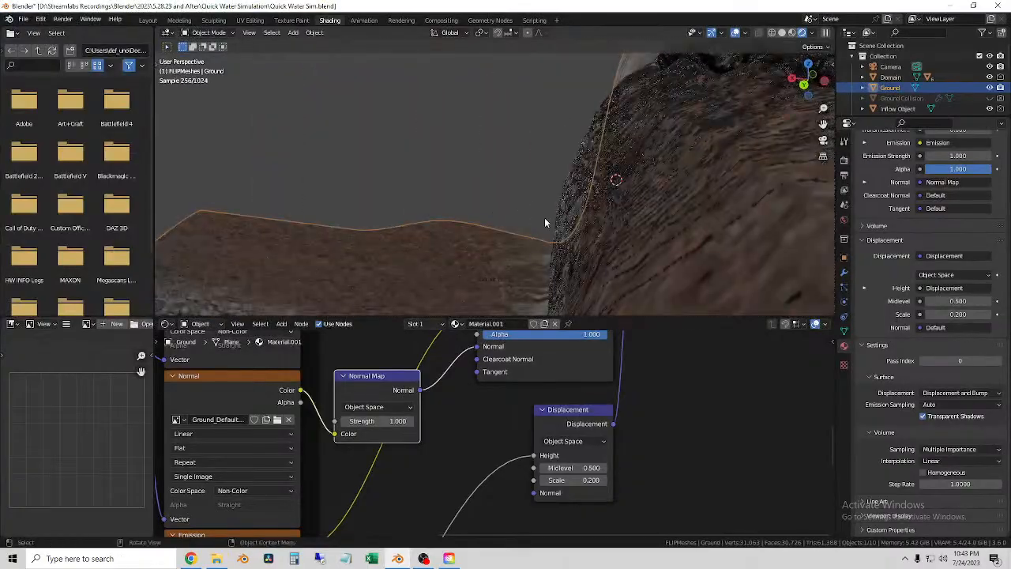
Reduce the Normal Map node's strength to 0.3.
{"action": "middle_click_drag", "start_coordinate": [366, 195], "coordinate": [523, 207]}
{"action": "left_click", "coordinate": [344, 421]}
{"action": "left_click", "coordinate": [344, 421]}
{"action": "left_click", "coordinate": [345, 421]}
{"action": "left_click", "coordinate": [344, 421]}
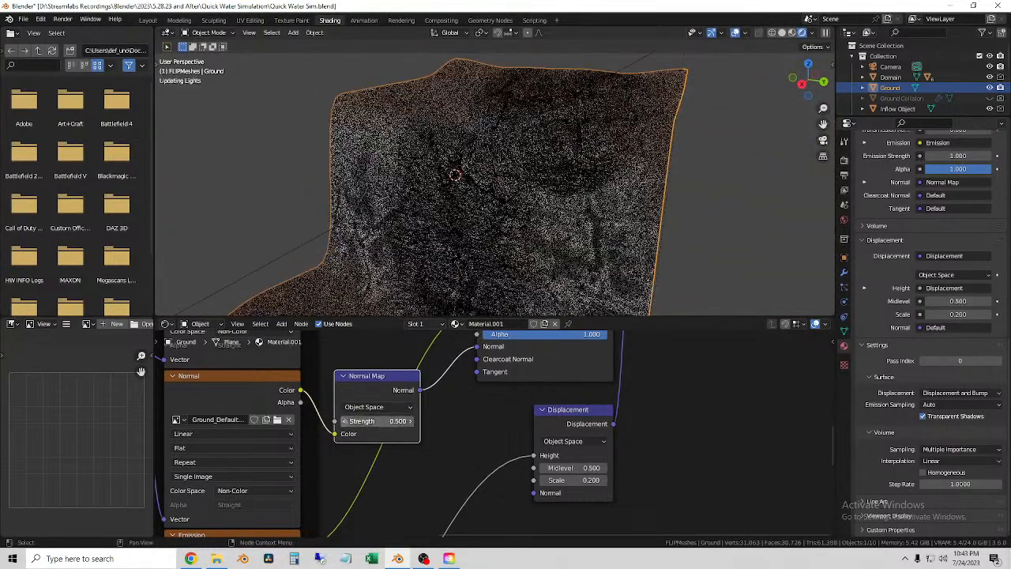
{"action": "left_click", "coordinate": [345, 421]}
{"action": "left_click", "coordinate": [345, 421]}
{"action": "left_click", "coordinate": [344, 421]}
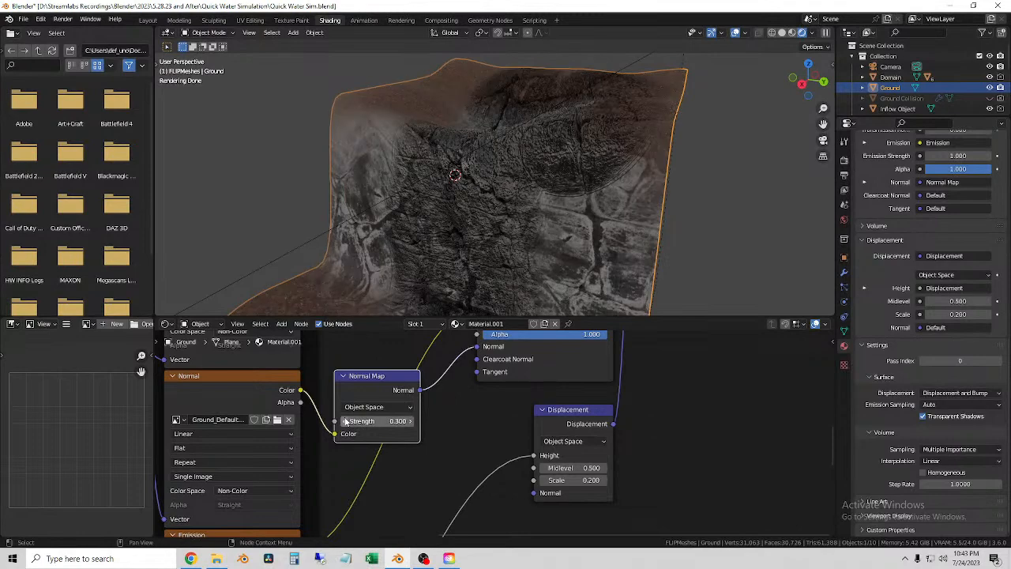
Compare the Ground material with Normal Map strength at 0 and back at 0.3, viewing the rock face from different angles.
{"action": "left_click", "coordinate": [345, 421]}
{"action": "left_click", "coordinate": [345, 421]}
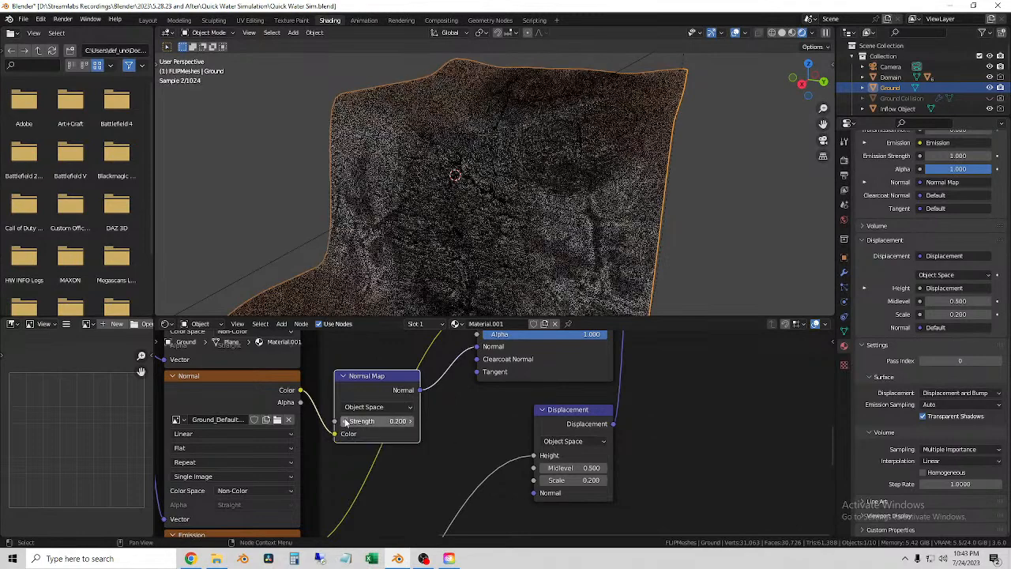
{"action": "left_click", "coordinate": [345, 422]}
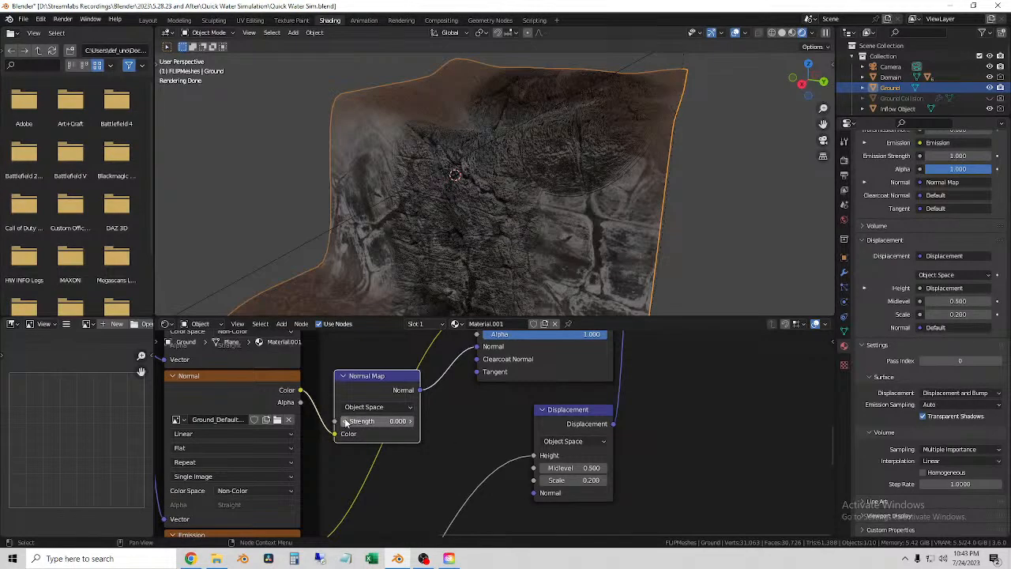
{"action": "left_click", "coordinate": [411, 424]}
{"action": "left_click", "coordinate": [410, 425]}
{"action": "left_click", "coordinate": [411, 424]}
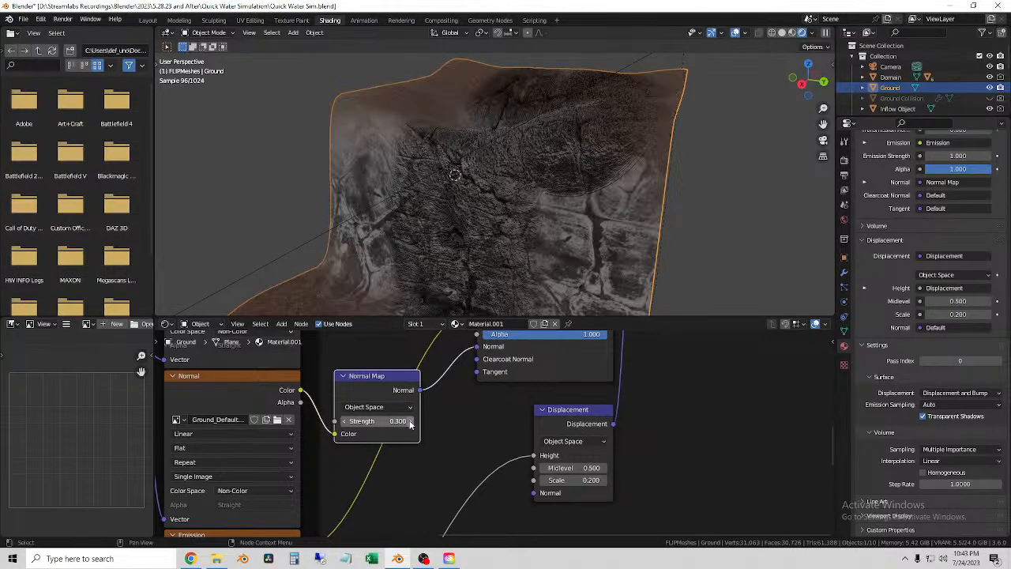
{"action": "middle_click_drag", "start_coordinate": [493, 207], "coordinate": [506, 181]}
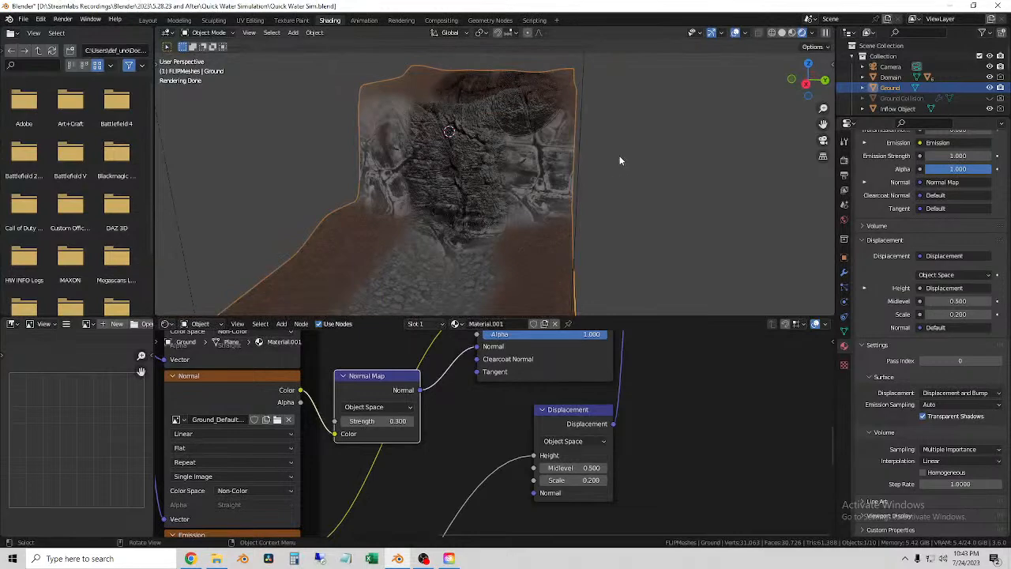
{"action": "middle_click_drag", "start_coordinate": [620, 160], "coordinate": [479, 233]}
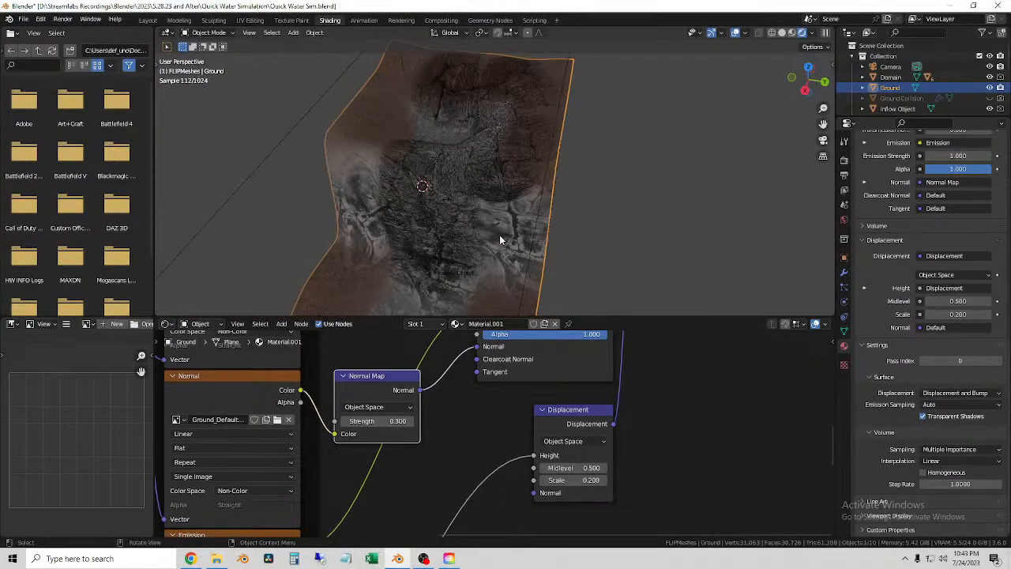
In the Layout workspace, preview the textured Ground in material and rendered shading and examine the rock wall and stream bed.
{"action": "left_click", "coordinate": [148, 20]}
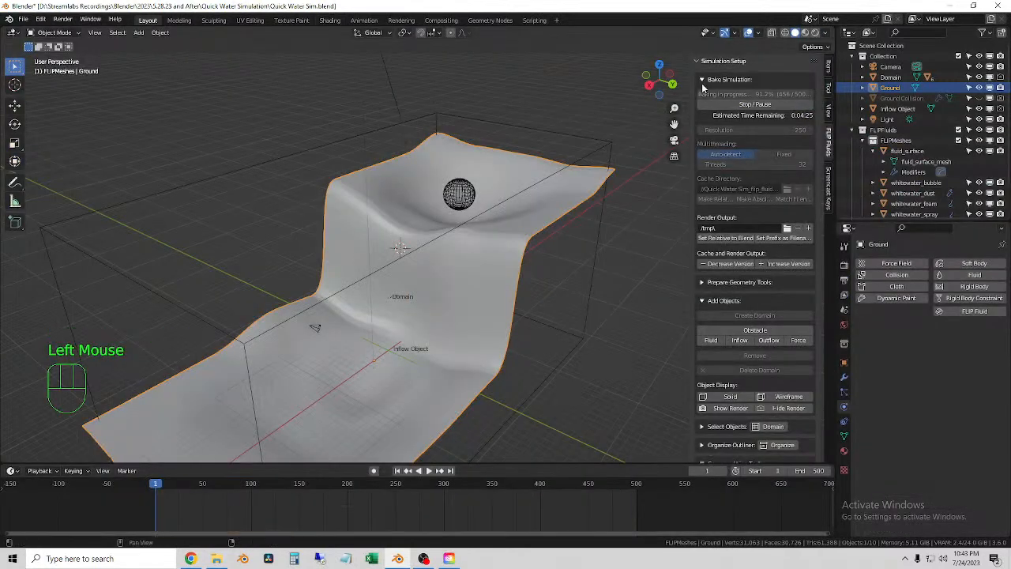
{"action": "left_click", "coordinate": [805, 34]}
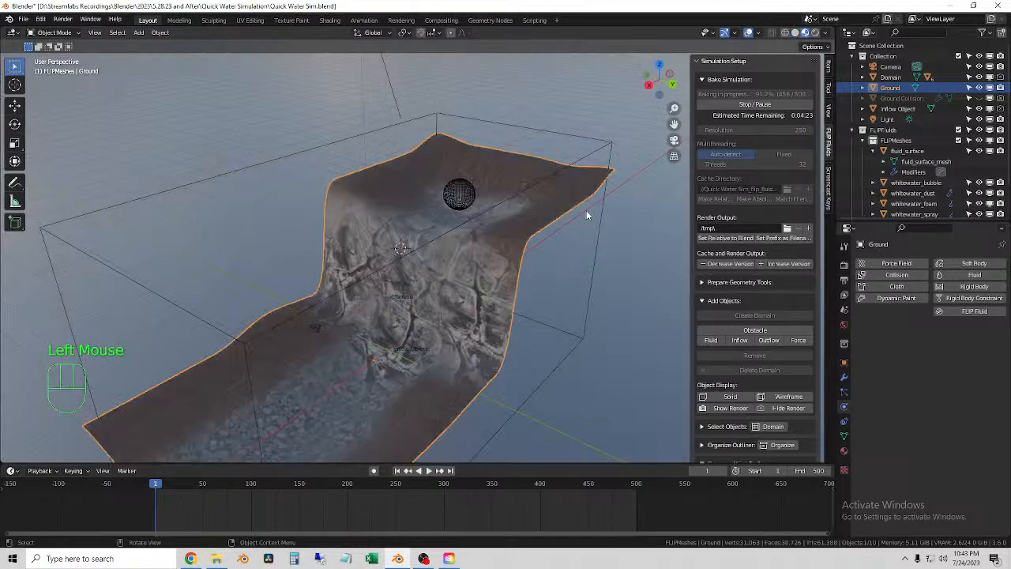
{"action": "left_click", "coordinate": [815, 32]}
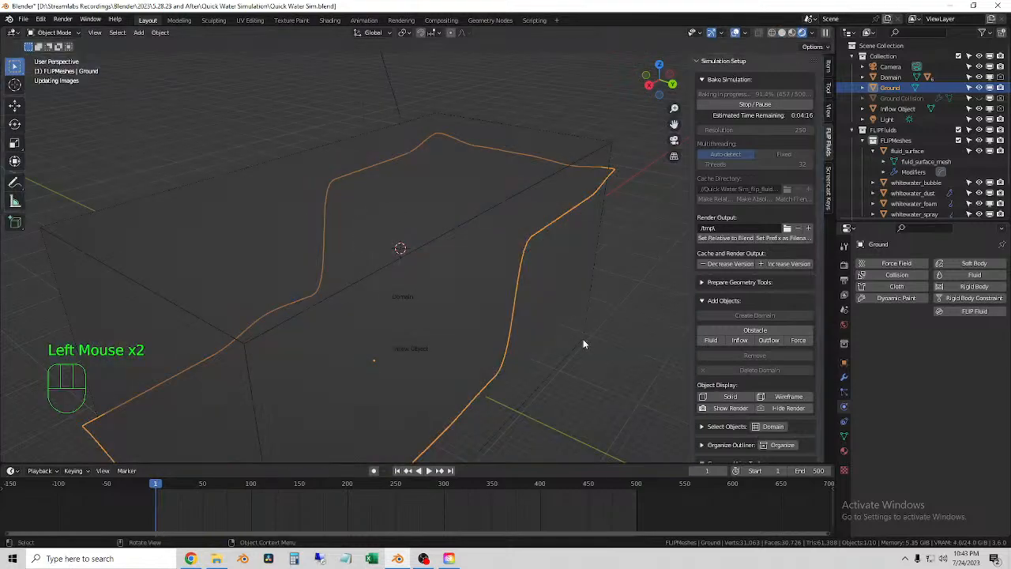
{"action": "mouse_move", "coordinate": [530, 325]}
{"action": "middle_mouse_down"}
{"action": "mouse_move", "coordinate": [614, 326]}
{"action": "mouse_move", "coordinate": [542, 298]}
{"action": "mouse_move", "coordinate": [558, 298]}
{"action": "mouse_move", "coordinate": [534, 301]}
{"action": "middle_mouse_up"}
{"action": "scroll", "coordinate": [558, 298], "scroll_direction": "down", "scroll_amount": 1}
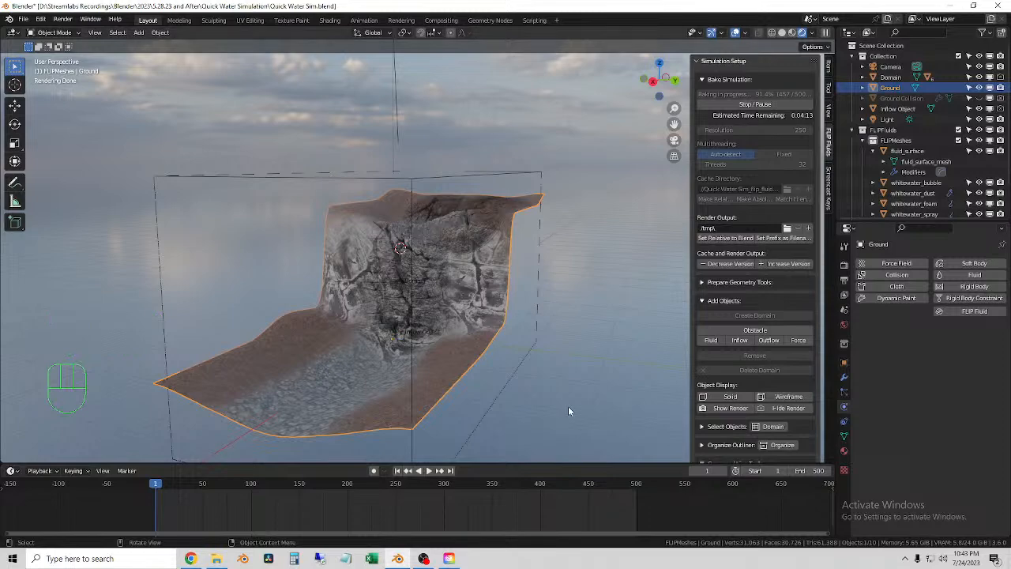
{"action": "middle_click_drag", "start_coordinate": [589, 256], "coordinate": [451, 282]}
{"action": "scroll", "coordinate": [443, 264], "scroll_direction": "up", "scroll_amount": 2}
{"action": "middle_click_drag", "start_coordinate": [509, 358], "coordinate": [582, 275]}
{"action": "scroll", "coordinate": [513, 260], "scroll_direction": "down", "scroll_amount": 1}
{"action": "left_click", "coordinate": [598, 274]}
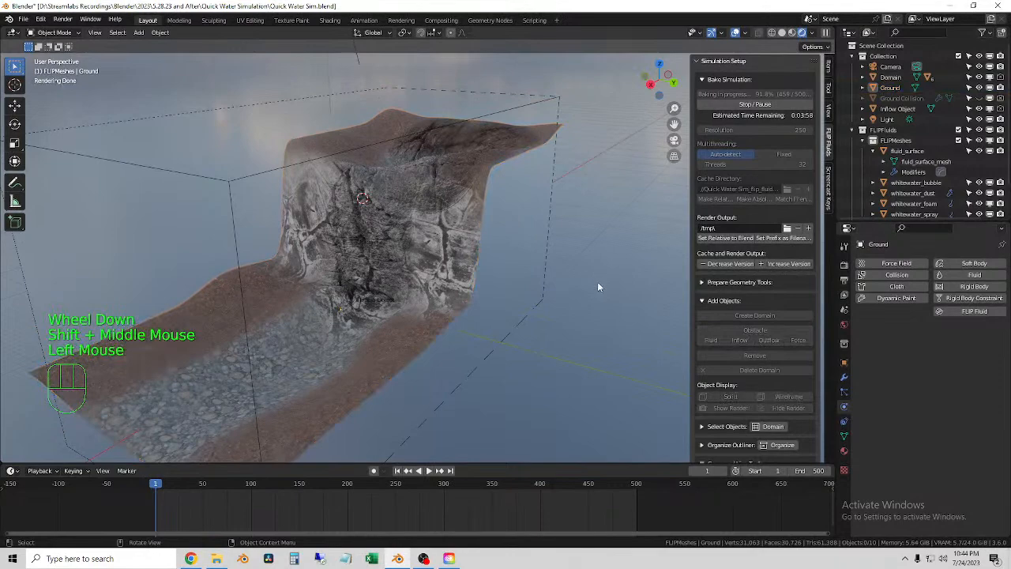
Return the viewport to solid shading and advance the water simulation to frame 402.
{"action": "left_click", "coordinate": [782, 33]}
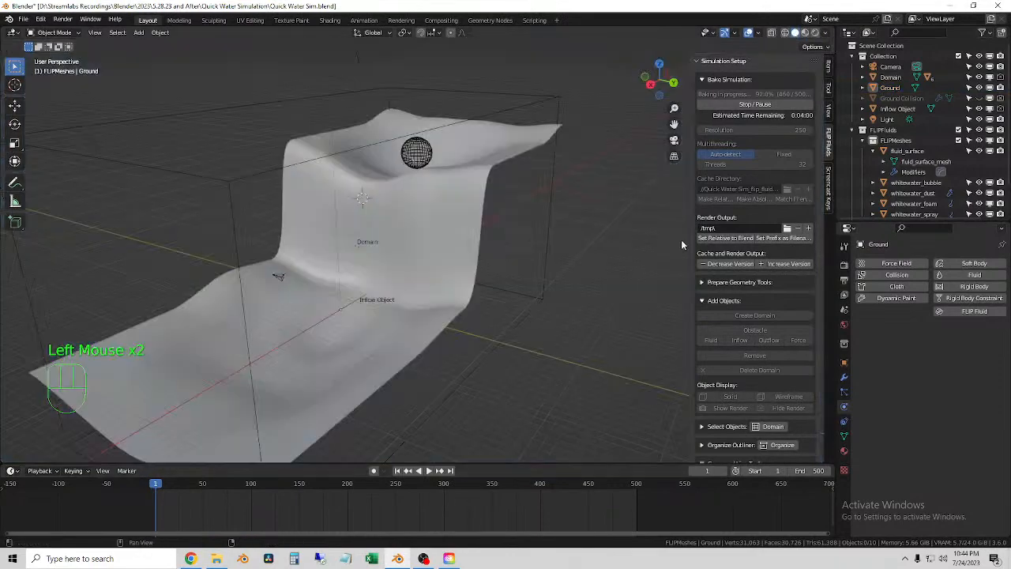
{"action": "middle_click_drag", "start_coordinate": [632, 317], "coordinate": [579, 343]}
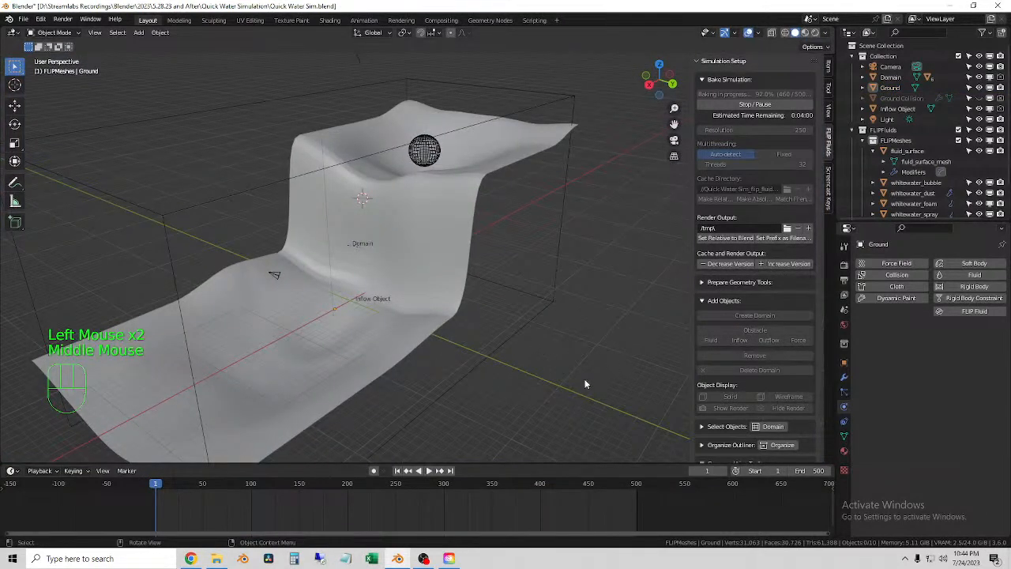
{"action": "left_click", "coordinate": [345, 490]}
{"action": "key", "text": "space"}
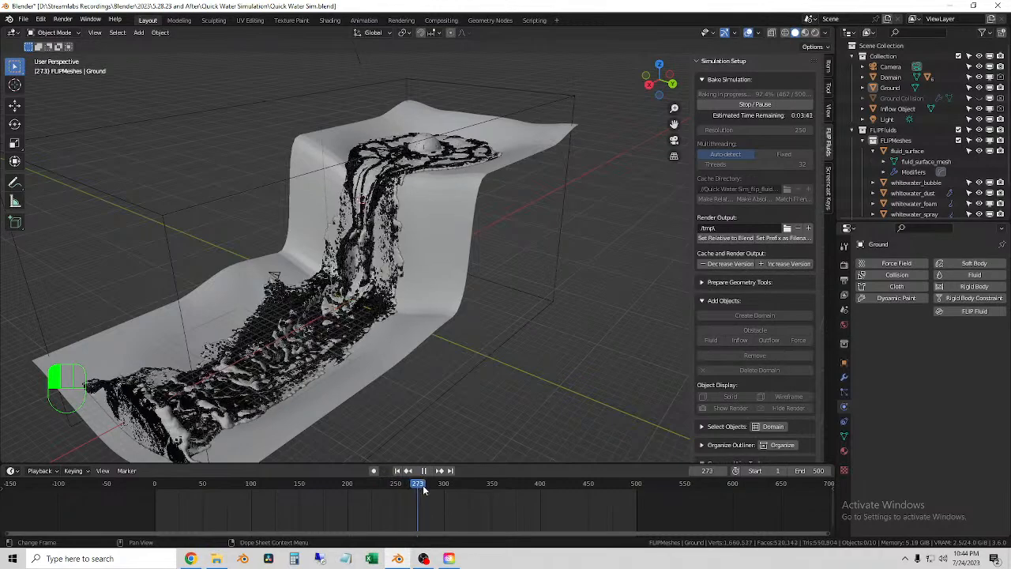
{"action": "middle_click_drag", "start_coordinate": [405, 384], "coordinate": [485, 281]}
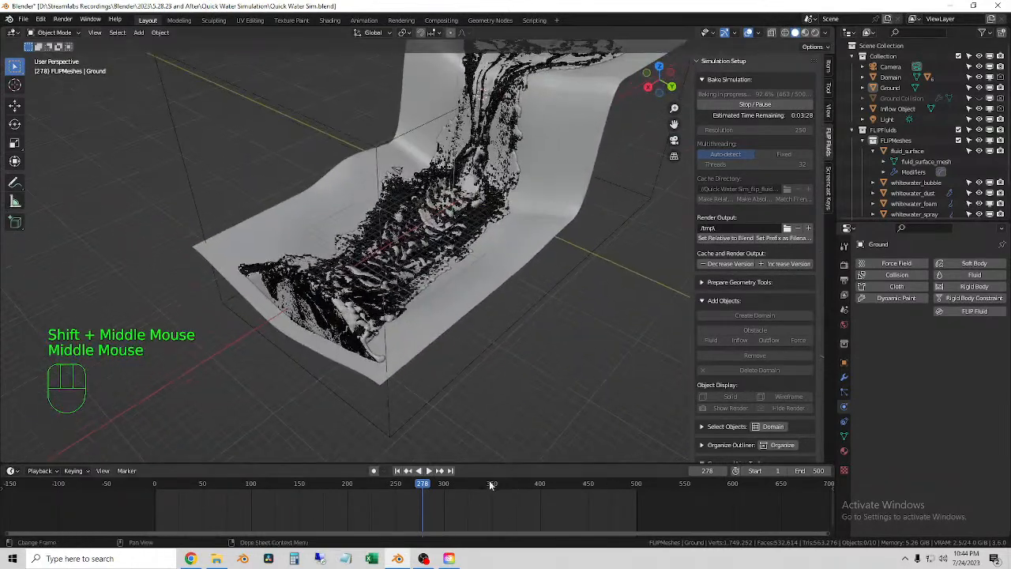
{"action": "left_click_drag", "start_coordinate": [439, 487], "coordinate": [542, 490]}
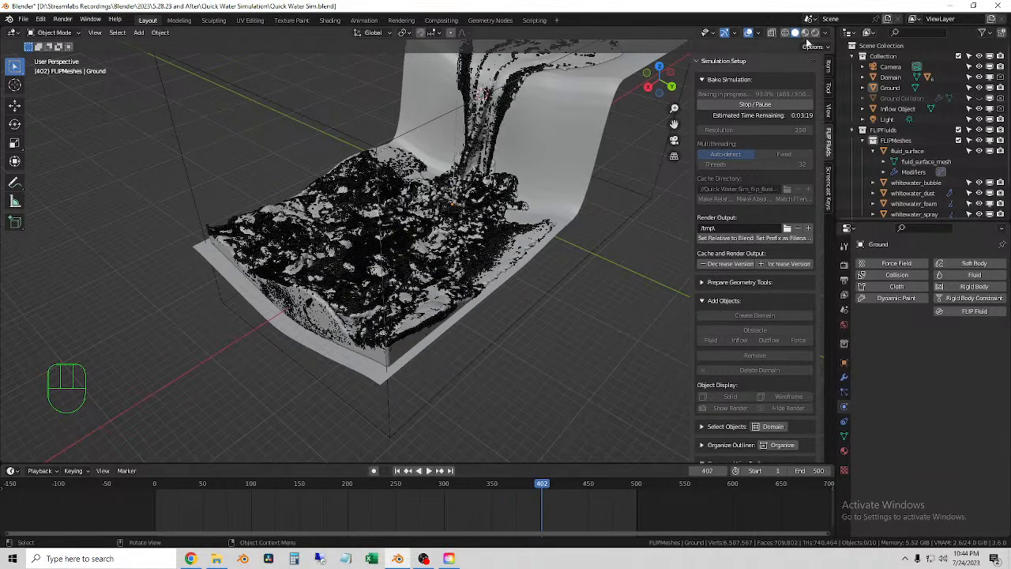
Switch to rendered shading and examine how the water meets the displaced rock wall and lower pool.
{"action": "left_click", "coordinate": [814, 34]}
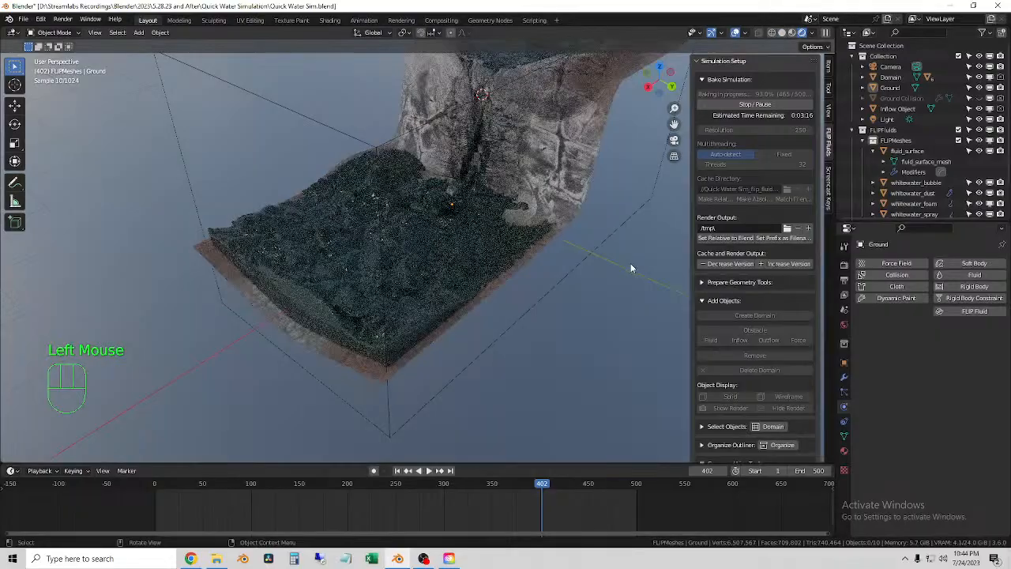
{"action": "scroll", "coordinate": [583, 310], "scroll_direction": "up", "scroll_amount": 6}
{"action": "middle_click_drag", "start_coordinate": [568, 312], "coordinate": [449, 294]}
{"action": "right_click", "coordinate": [486, 259], "text": "shift"}
{"action": "scroll", "coordinate": [493, 269], "scroll_direction": "up", "scroll_amount": 3}
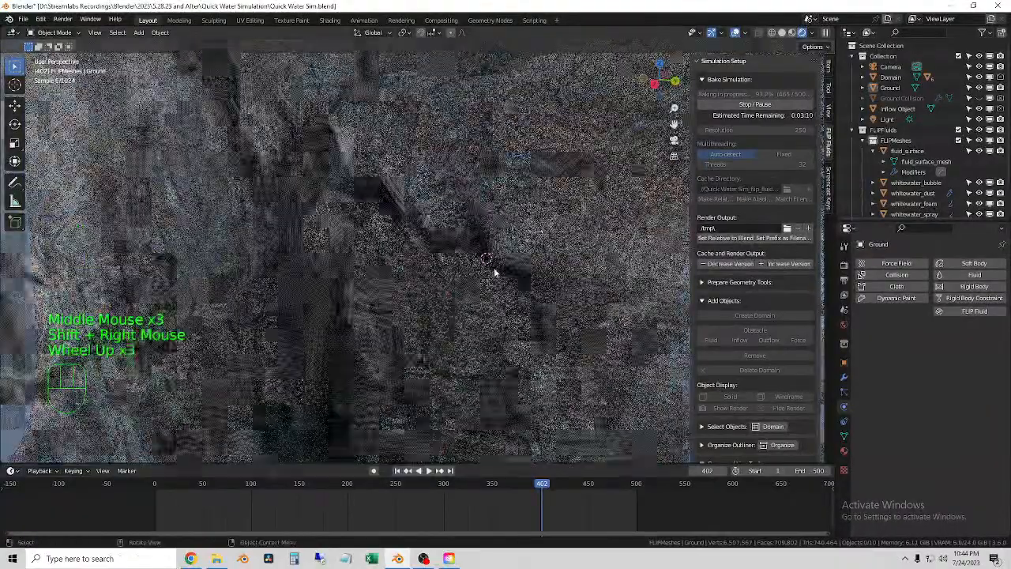
{"action": "scroll", "coordinate": [455, 270], "scroll_direction": "down", "scroll_amount": 3}
{"action": "scroll", "coordinate": [454, 270], "scroll_direction": "down", "scroll_amount": 2}
{"action": "middle_click_drag", "start_coordinate": [551, 338], "coordinate": [449, 237]}
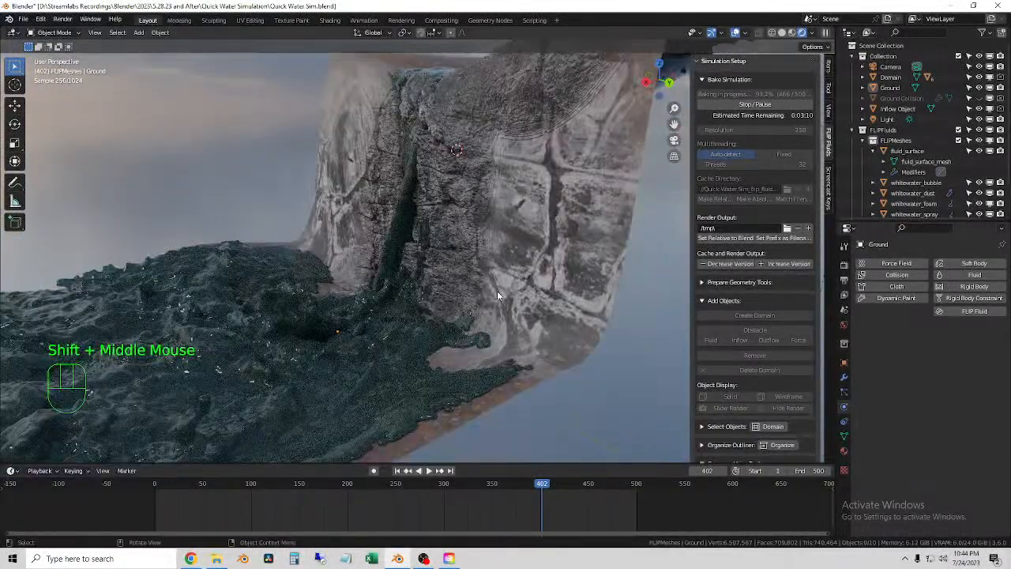
{"action": "scroll", "coordinate": [482, 287], "scroll_direction": "down", "scroll_amount": 1}
{"action": "middle_click_drag", "start_coordinate": [482, 287], "coordinate": [449, 272]}
Try shifting the Ground mesh about -0.88 m along the global X axis.
{"action": "left_click", "coordinate": [460, 231]}
{"action": "middle_click_drag", "start_coordinate": [460, 232], "coordinate": [434, 229]}
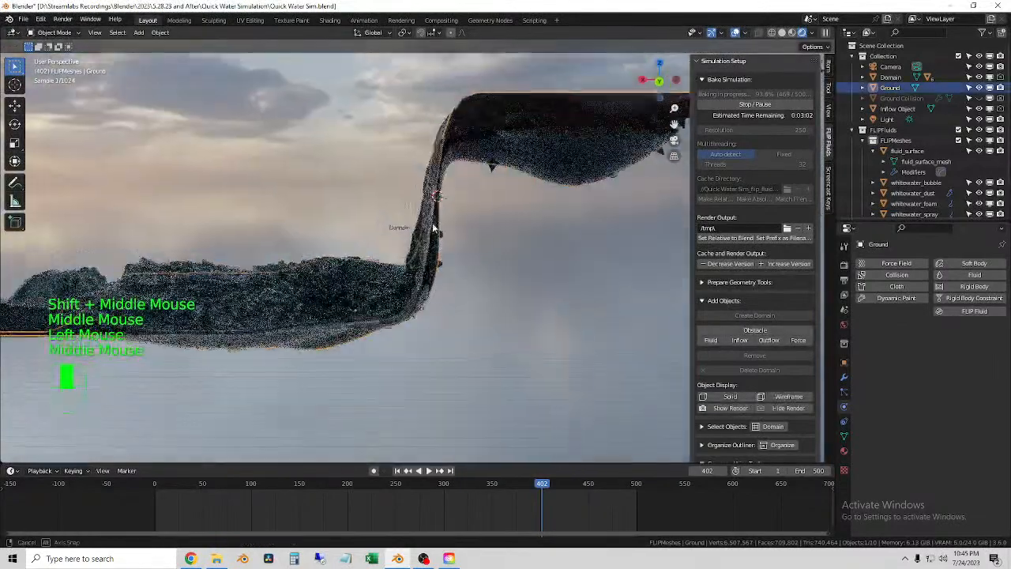
{"action": "key", "text": "g"}
{"action": "key", "text": "x"}
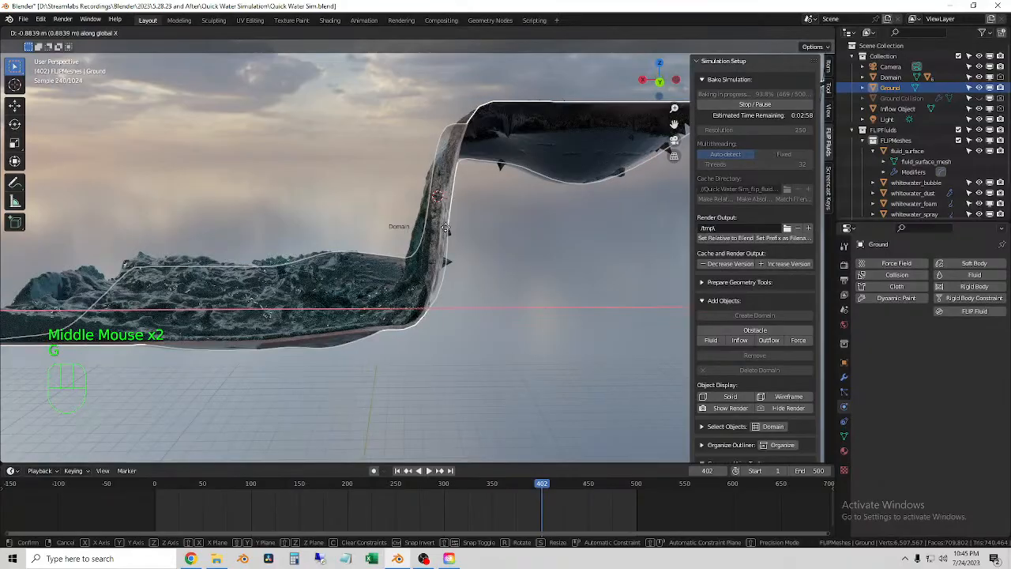
{"action": "left_click", "coordinate": [446, 232]}
Try a further X-axis move of the Ground mesh, cancel it, and undo the earlier shift.
{"action": "middle_click_drag", "start_coordinate": [386, 257], "coordinate": [435, 251]}
{"action": "key", "text": "g"}
{"action": "key", "text": "x"}
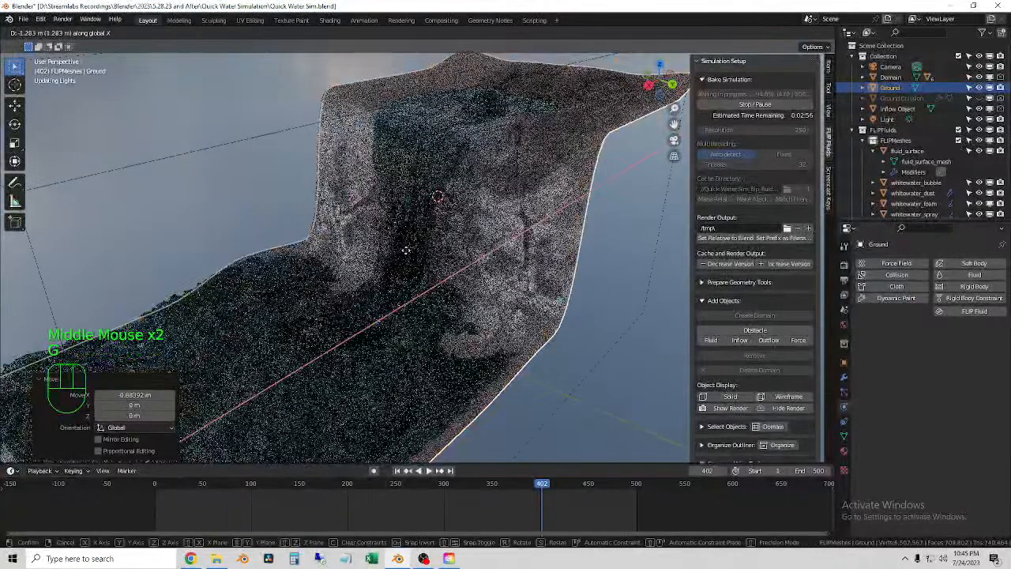
{"action": "middle_click", "coordinate": [409, 252]}
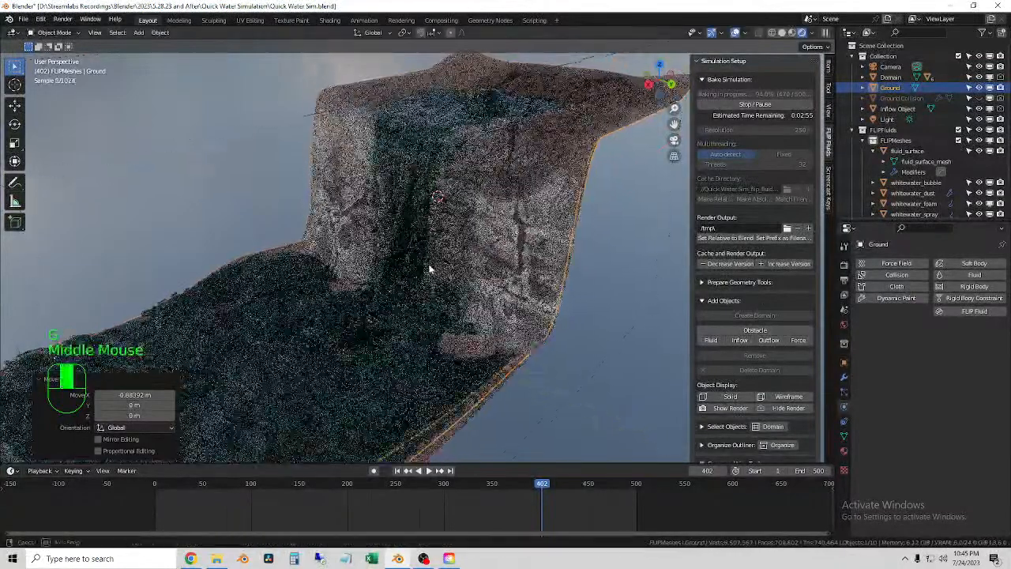
{"action": "middle_click_drag", "start_coordinate": [413, 254], "coordinate": [426, 235]}
{"action": "key", "text": "Escape"}
{"action": "key", "text": "ctrl+z"}
{"action": "scroll", "coordinate": [458, 284], "scroll_direction": "down", "scroll_amount": 2}
{"action": "middle_click_drag", "start_coordinate": [426, 236], "coordinate": [423, 325]}
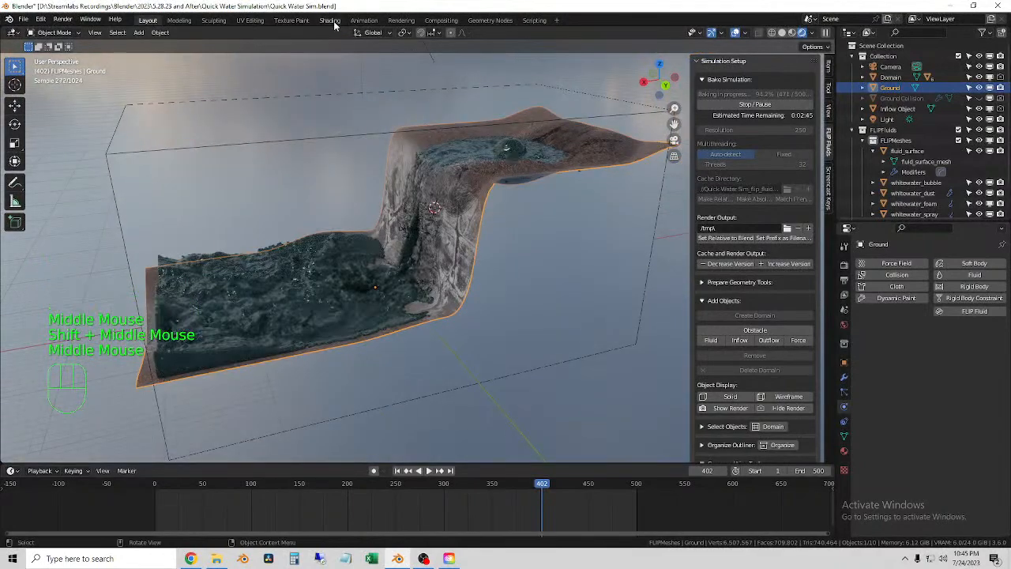
In the Shading workspace, compare the waterfall rock with Normal Map strength at 0 and back at 0.3.
{"action": "left_click", "coordinate": [329, 19]}
{"action": "middle_click_drag", "start_coordinate": [472, 231], "coordinate": [530, 280]}
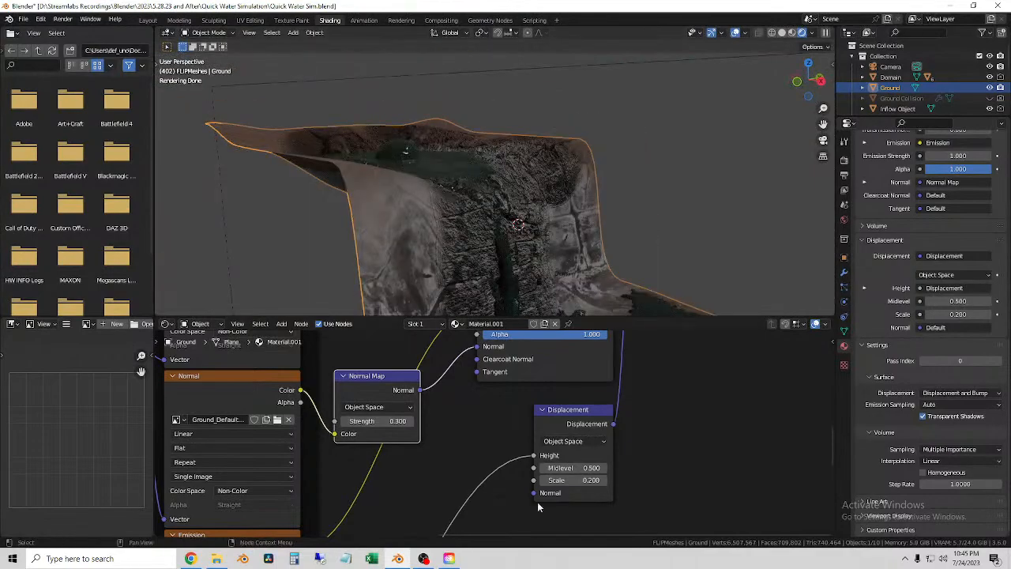
{"action": "left_click", "coordinate": [343, 423]}
{"action": "left_click", "coordinate": [343, 423]}
{"action": "left_click", "coordinate": [342, 424]}
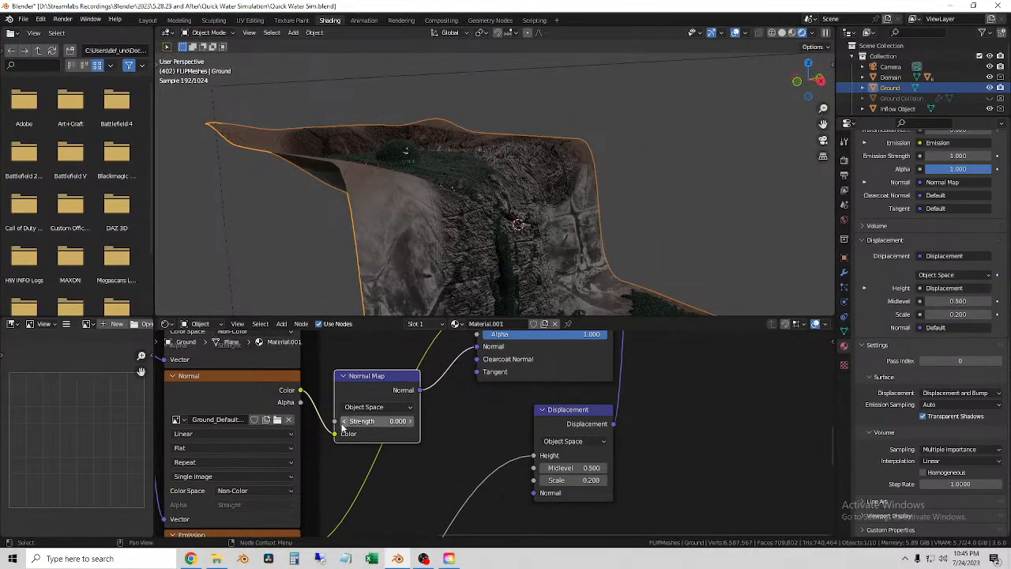
{"action": "left_click", "coordinate": [410, 421]}
{"action": "left_click", "coordinate": [409, 421]}
{"action": "left_click", "coordinate": [410, 421]}
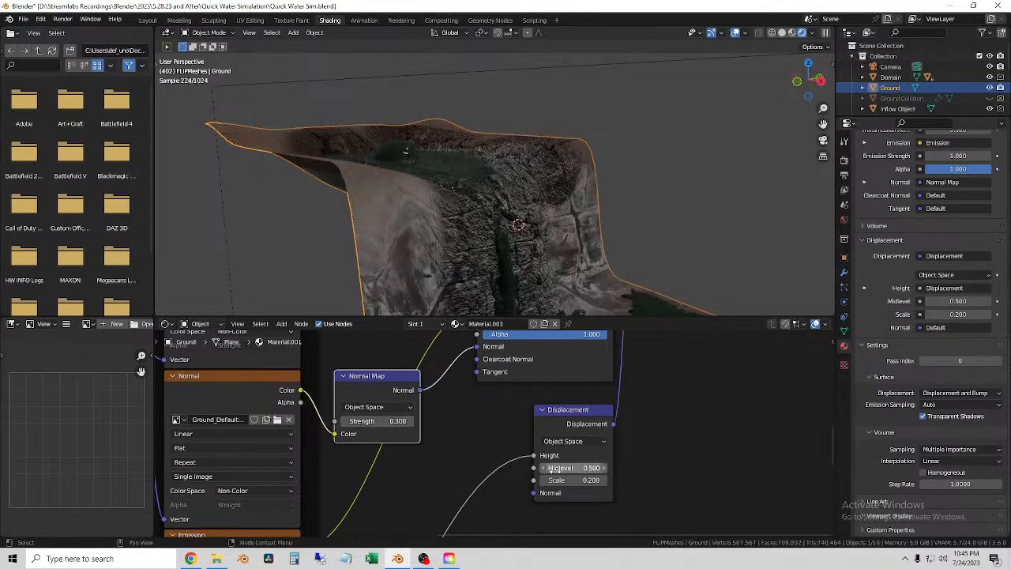
Change the Displacement node's space to World Space and check the waterfall wall up close.
{"action": "left_click", "coordinate": [602, 442]}
{"action": "left_click", "coordinate": [590, 453]}
{"action": "left_click", "coordinate": [588, 442]}
{"action": "left_click", "coordinate": [585, 465]}
{"action": "middle_click_drag", "start_coordinate": [594, 229], "coordinate": [541, 224]}
{"action": "scroll", "coordinate": [510, 195], "scroll_direction": "up", "scroll_amount": 4}
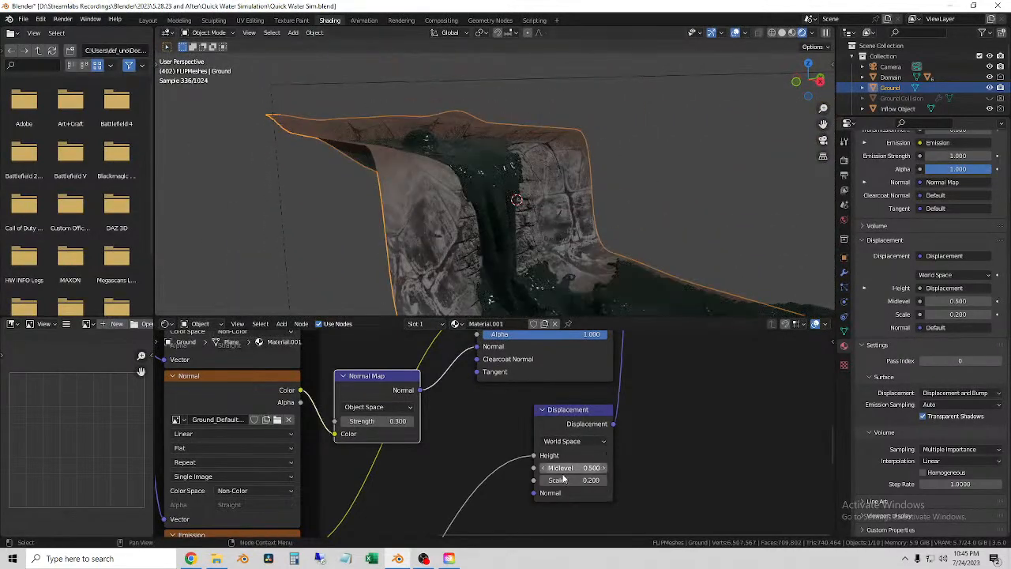
Raise the Displacement node's scale to 1.0, then reduce it to 0.7 and check the rock face.
{"action": "mouse_move", "coordinate": [604, 481]}
{"action": "left_mouse_down"}
{"action": "mouse_move", "coordinate": [660, 480]}
{"action": "mouse_move", "coordinate": [606, 485]}
{"action": "left_mouse_up"}
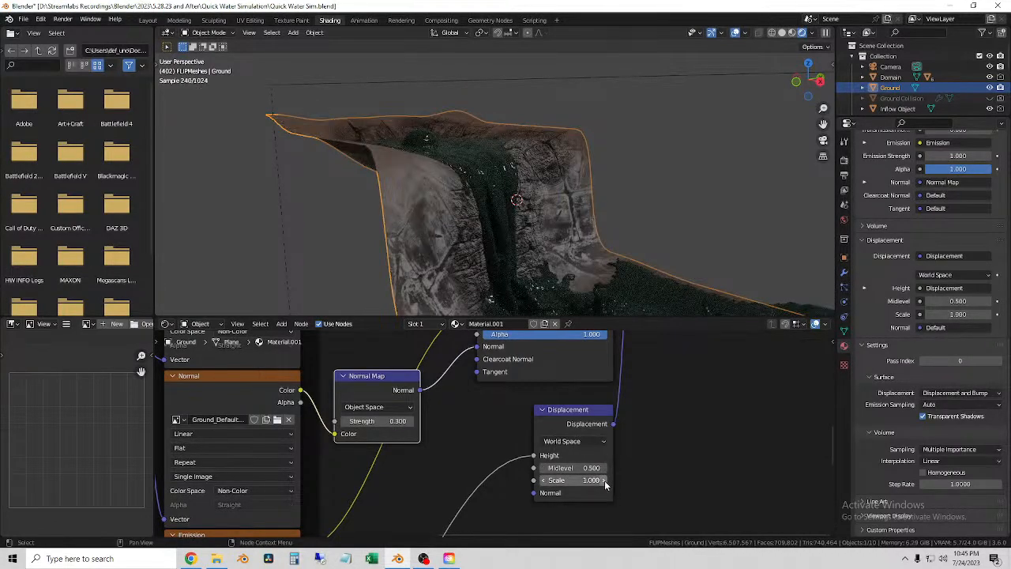
{"action": "left_click", "coordinate": [543, 483]}
{"action": "left_click", "coordinate": [544, 483]}
{"action": "middle_click_drag", "start_coordinate": [616, 163], "coordinate": [580, 170]}
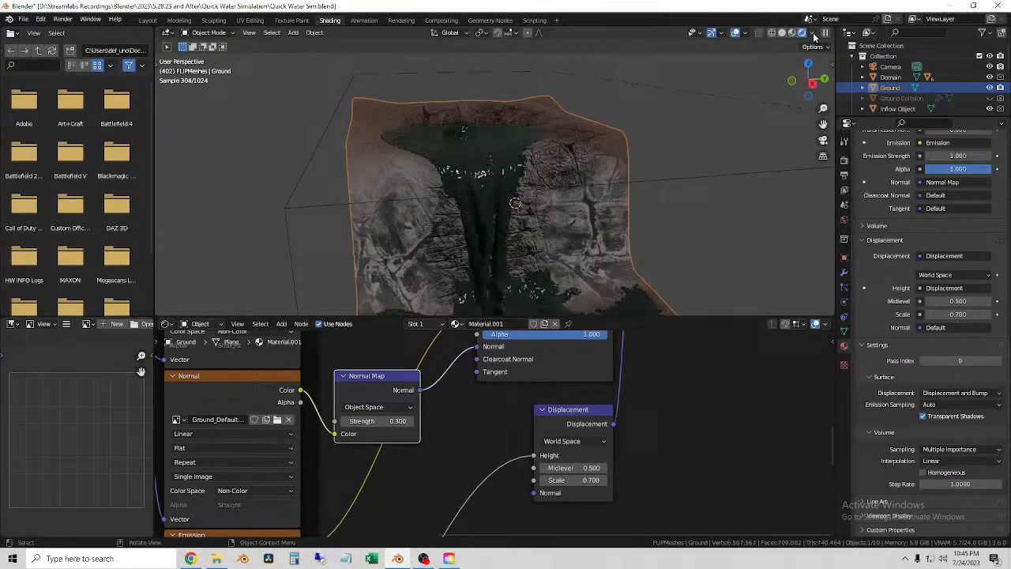
Light the rendered viewport with the preview HDRI instead of the scene world and view the waterfall from the side.
{"action": "left_click", "coordinate": [813, 34]}
{"action": "left_click", "coordinate": [753, 96]}
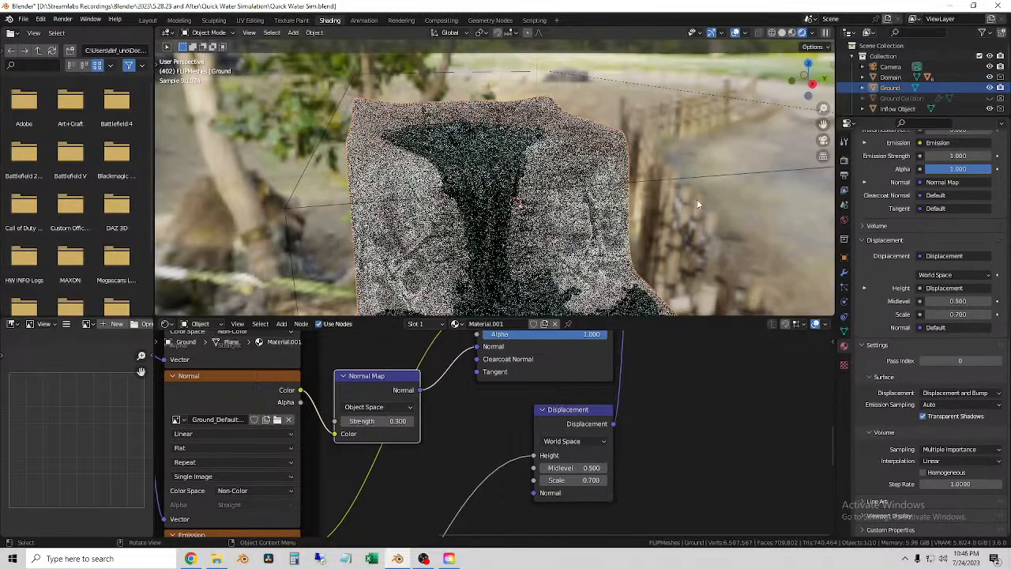
{"action": "mouse_move", "coordinate": [700, 196]}
{"action": "middle_mouse_down"}
{"action": "mouse_move", "coordinate": [622, 205]}
{"action": "mouse_move", "coordinate": [486, 194]}
{"action": "mouse_move", "coordinate": [554, 188]}
{"action": "middle_mouse_up"}
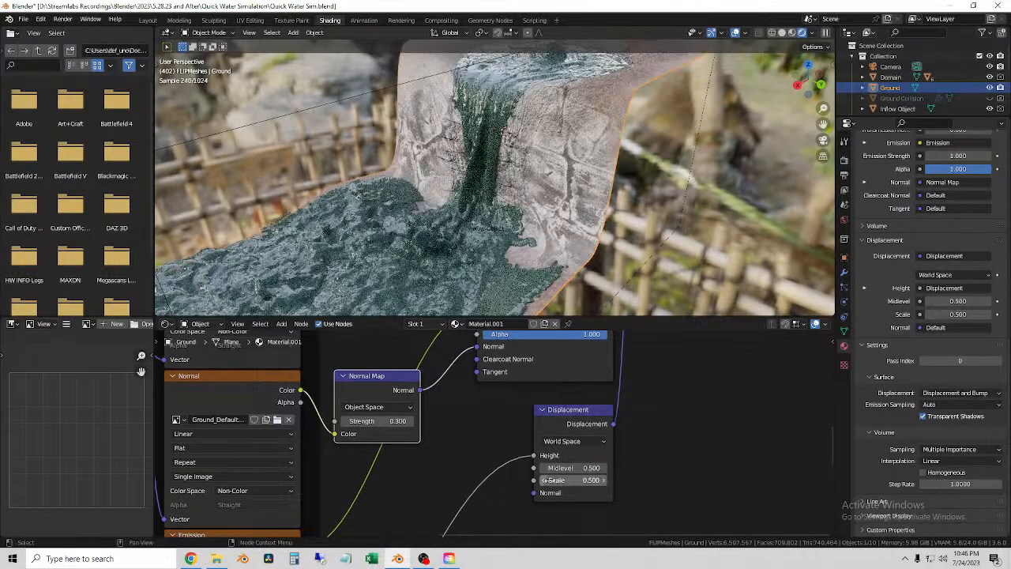
Set the Displacement scale to 0.5, midlevel to 0.7 and Normal Map strength to 0.6, and check the Ground in the Layout workspace.
{"action": "left_click_drag", "start_coordinate": [565, 467], "coordinate": [597, 467]}
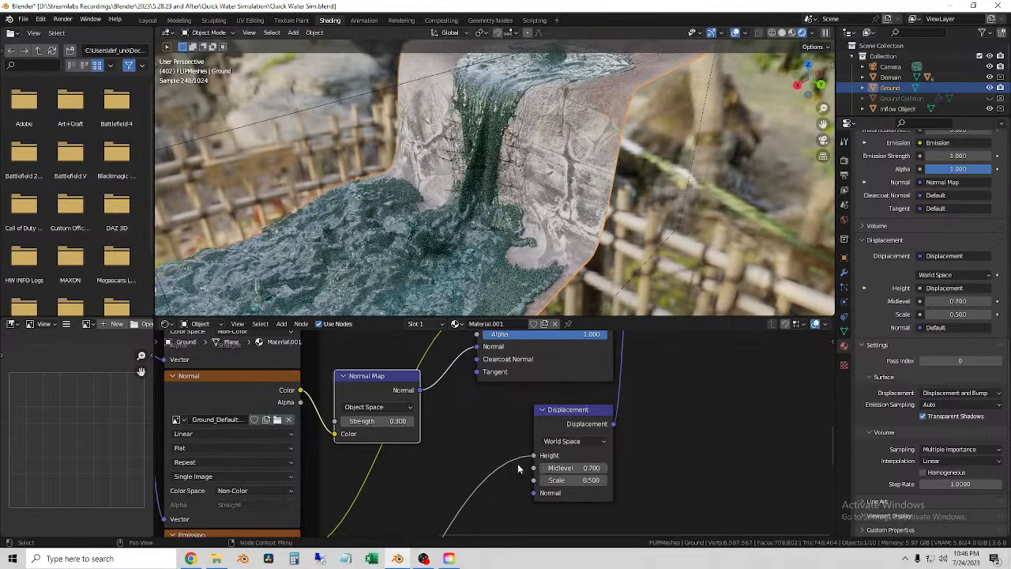
{"action": "left_click_drag", "start_coordinate": [378, 421], "coordinate": [413, 426]}
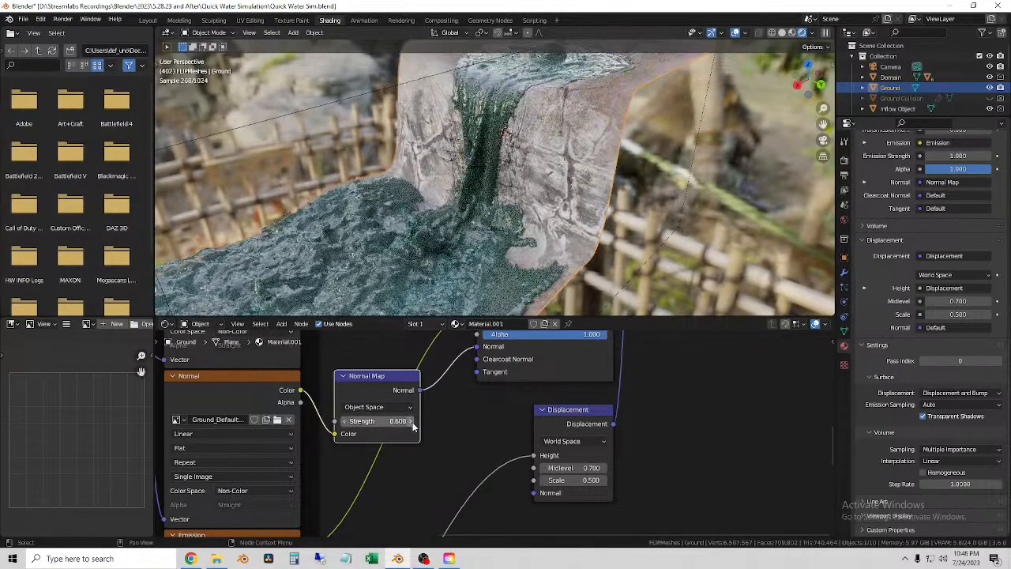
{"action": "left_click", "coordinate": [148, 19]}
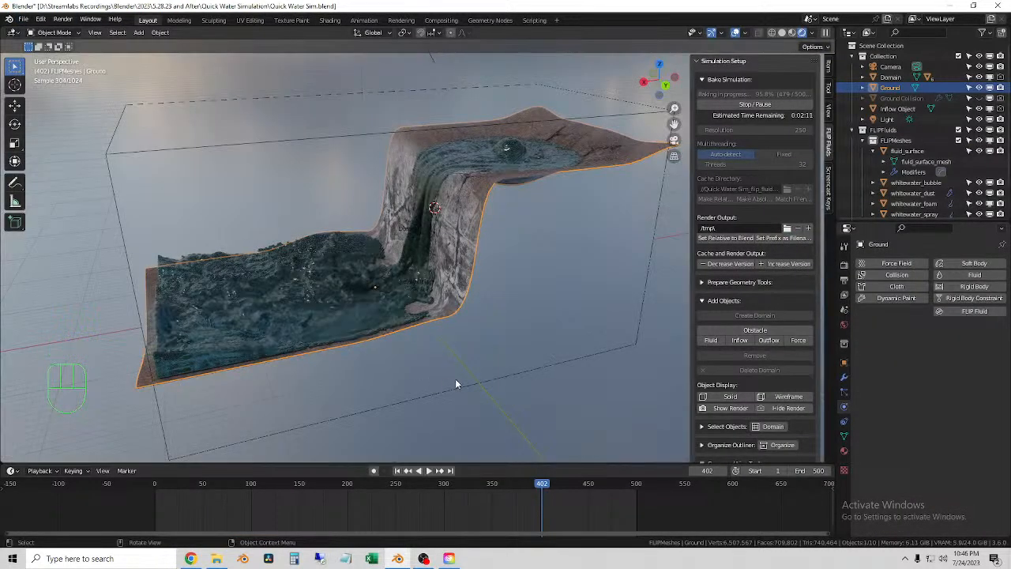
{"action": "middle_click_drag", "start_coordinate": [470, 363], "coordinate": [495, 361]}
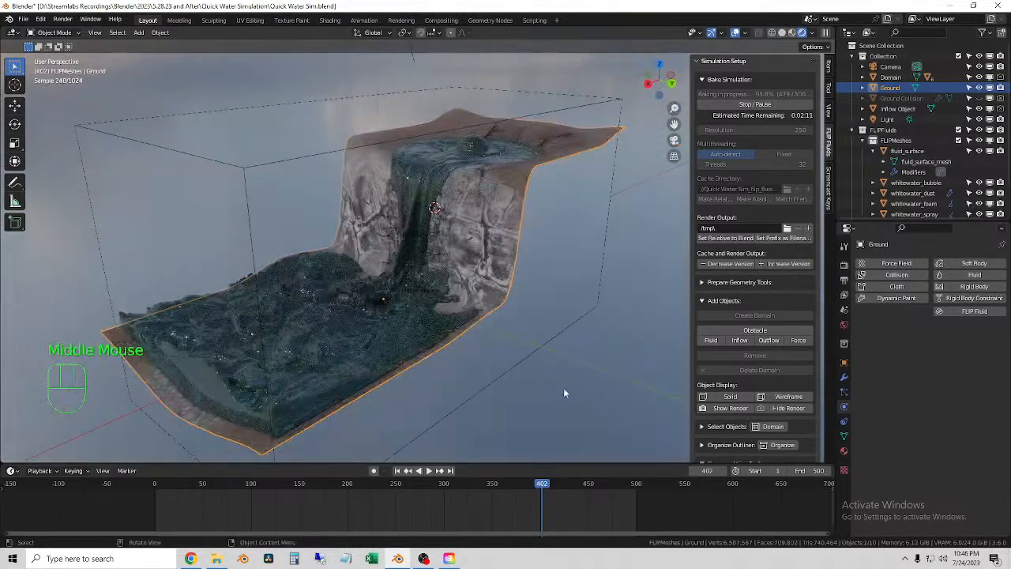
Deselect the Ground, save the project and inspect the rendered waterfall from above and from the side.
{"action": "left_click", "coordinate": [567, 393]}
{"action": "key", "text": "ctrl+s"}
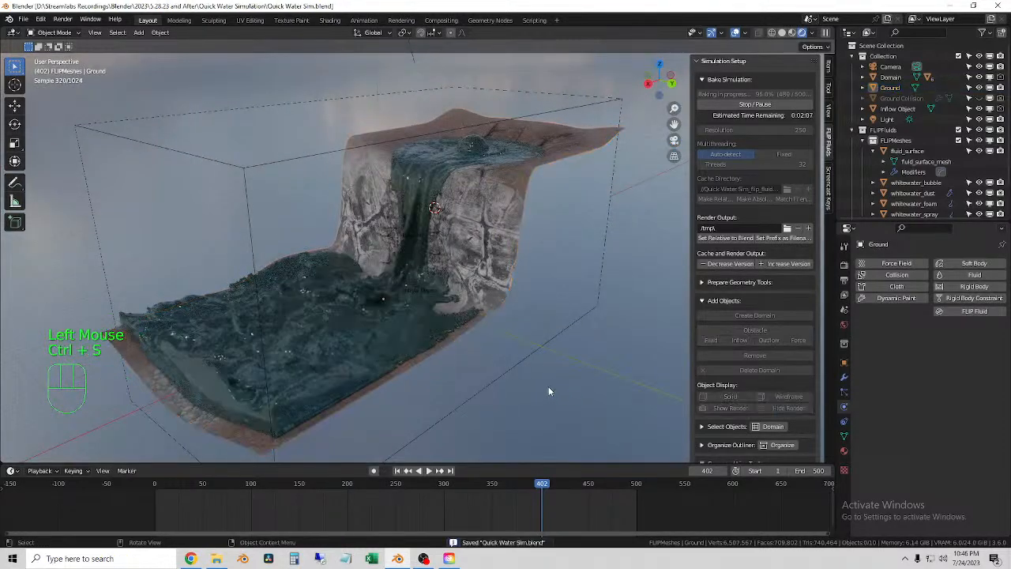
{"action": "mouse_move", "coordinate": [555, 377]}
{"action": "middle_mouse_down"}
{"action": "mouse_move", "coordinate": [471, 354]}
{"action": "mouse_move", "coordinate": [427, 411]}
{"action": "mouse_move", "coordinate": [531, 372]}
{"action": "mouse_move", "coordinate": [542, 379]}
{"action": "middle_mouse_up"}
{"action": "middle_click_drag", "start_coordinate": [485, 309], "coordinate": [506, 350]}
{"action": "middle_click_drag", "start_coordinate": [488, 298], "coordinate": [459, 297]}
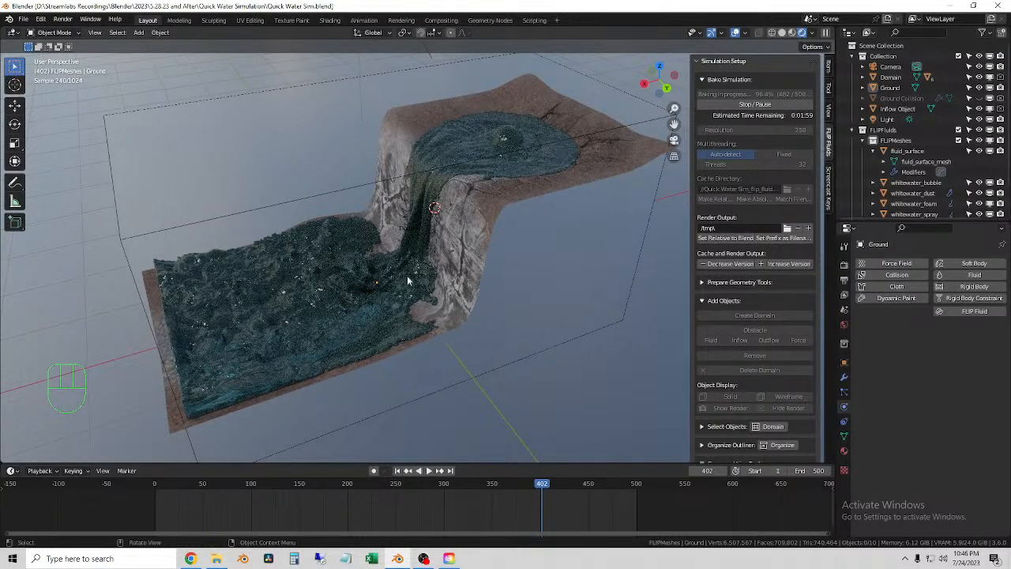
Show the scene in solid shading and play the water simulation from the first frame while viewing it from different sides.
{"action": "scroll", "coordinate": [417, 327], "scroll_direction": "down", "scroll_amount": 2}
{"action": "left_click", "coordinate": [782, 33]}
{"action": "middle_click_drag", "start_coordinate": [509, 203], "coordinate": [560, 205]}
{"action": "left_click", "coordinate": [397, 471]}
{"action": "middle_click_drag", "start_coordinate": [570, 331], "coordinate": [520, 340]}
{"action": "key", "text": "space"}
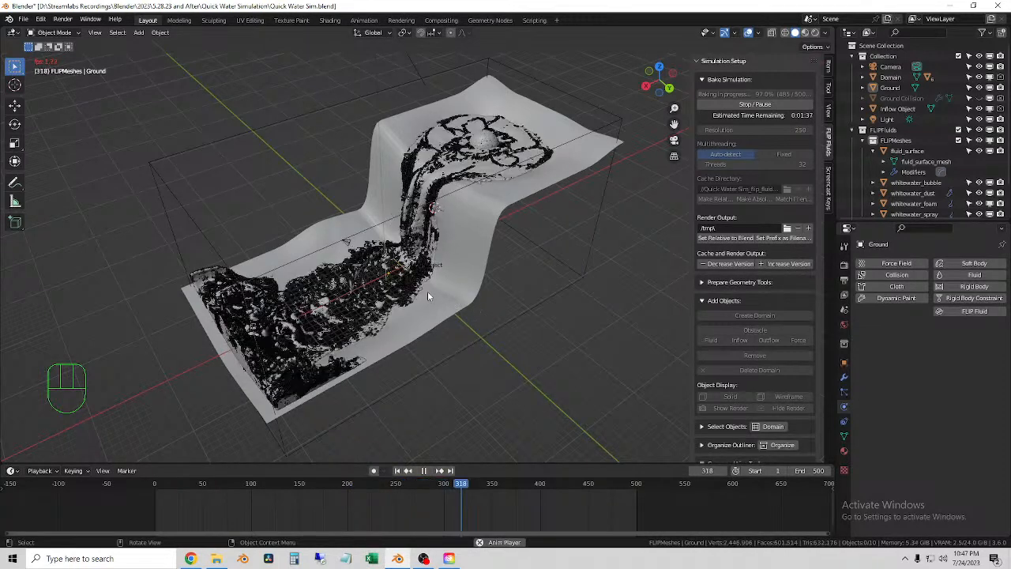
{"action": "middle_click_drag", "start_coordinate": [427, 291], "coordinate": [221, 305]}
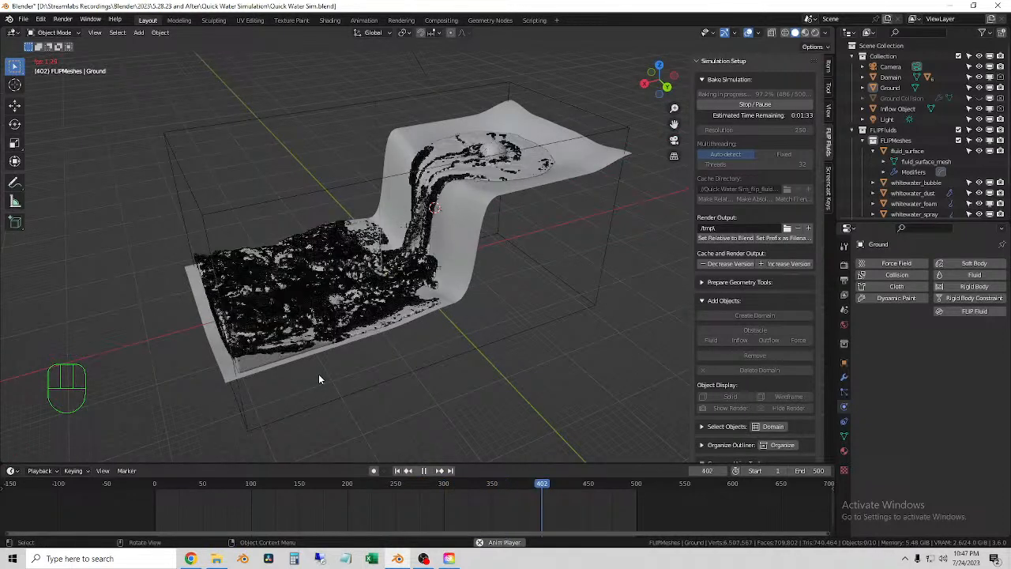
Replay the simulation from its start, stop it, scrub the timeline to frame 489 and examine the splashing water.
{"action": "key", "text": "shift+Left"}
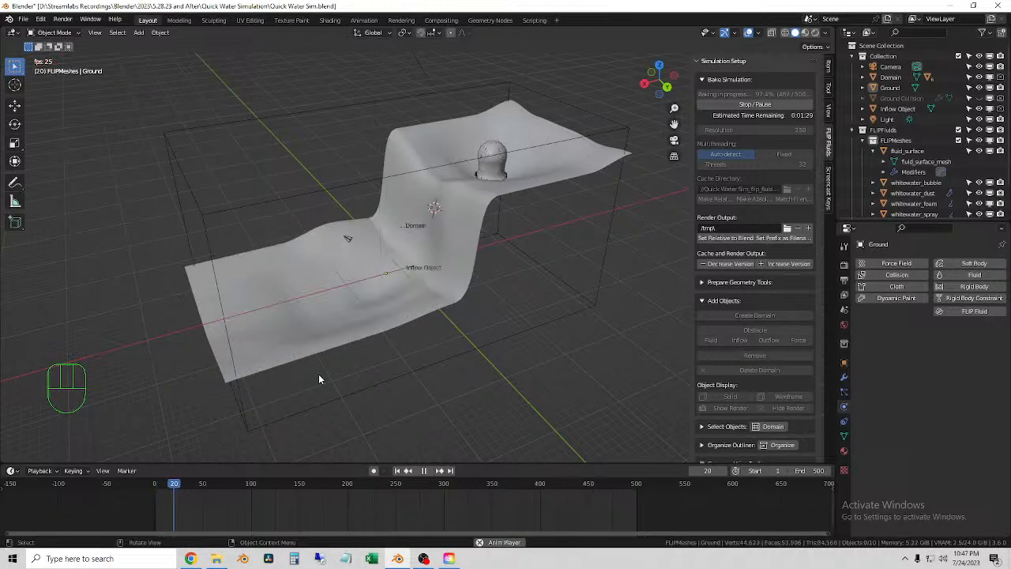
{"action": "left_click", "coordinate": [423, 471]}
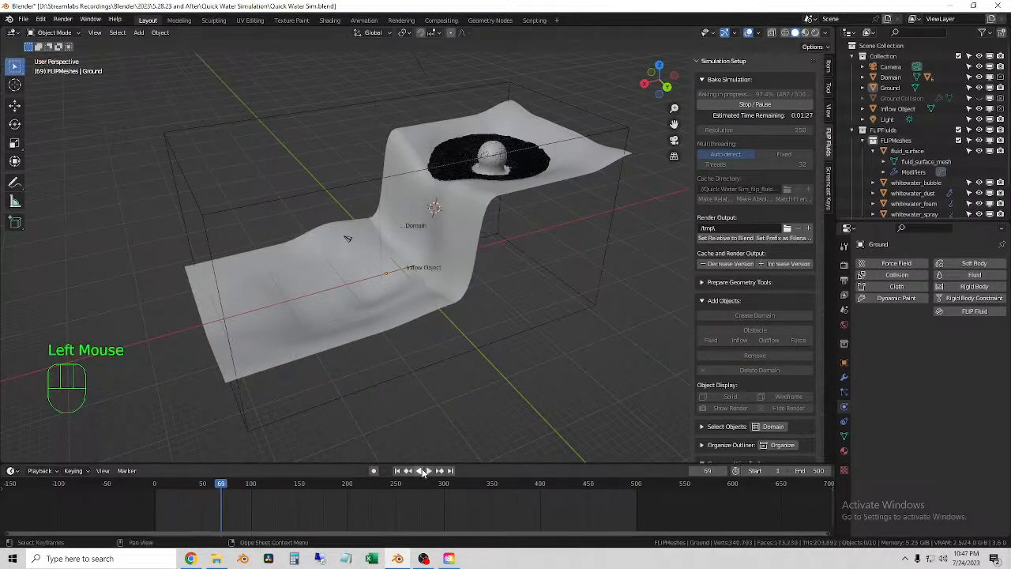
{"action": "left_click", "coordinate": [541, 485]}
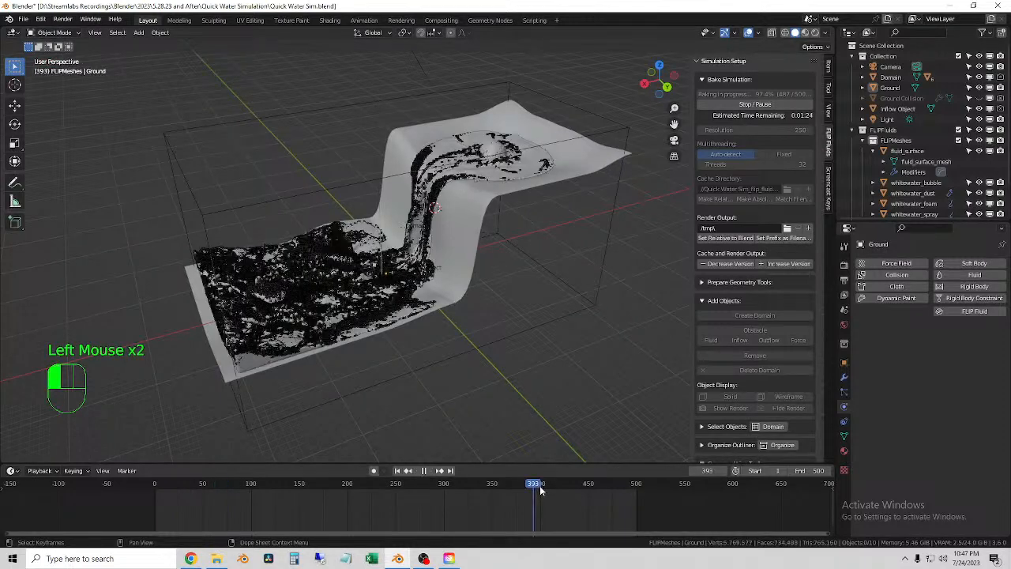
{"action": "middle_click_drag", "start_coordinate": [387, 381], "coordinate": [428, 370]}
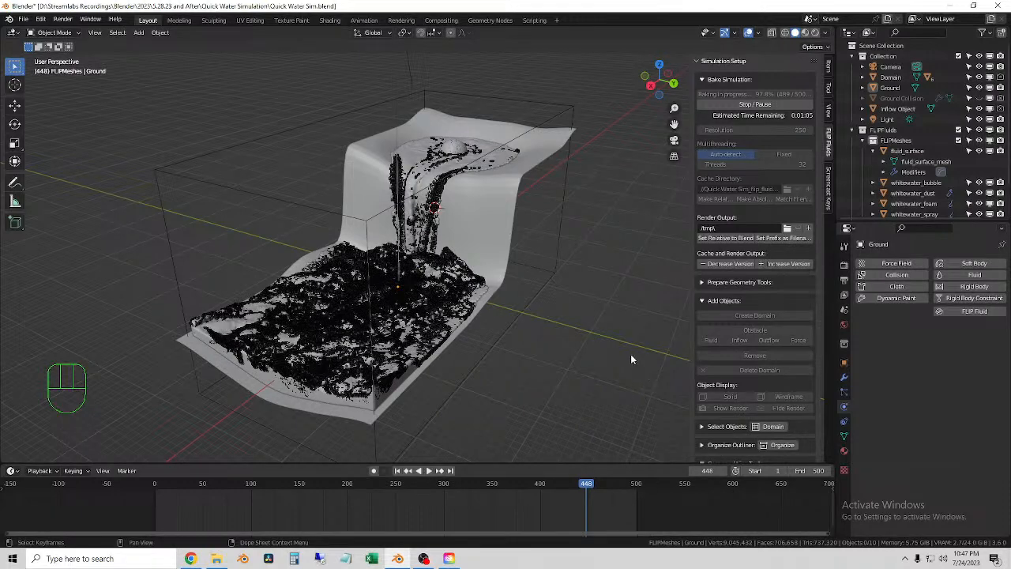
{"action": "scroll", "coordinate": [613, 356], "scroll_direction": "up", "scroll_amount": 2}
{"action": "middle_click_drag", "start_coordinate": [576, 350], "coordinate": [480, 353]}
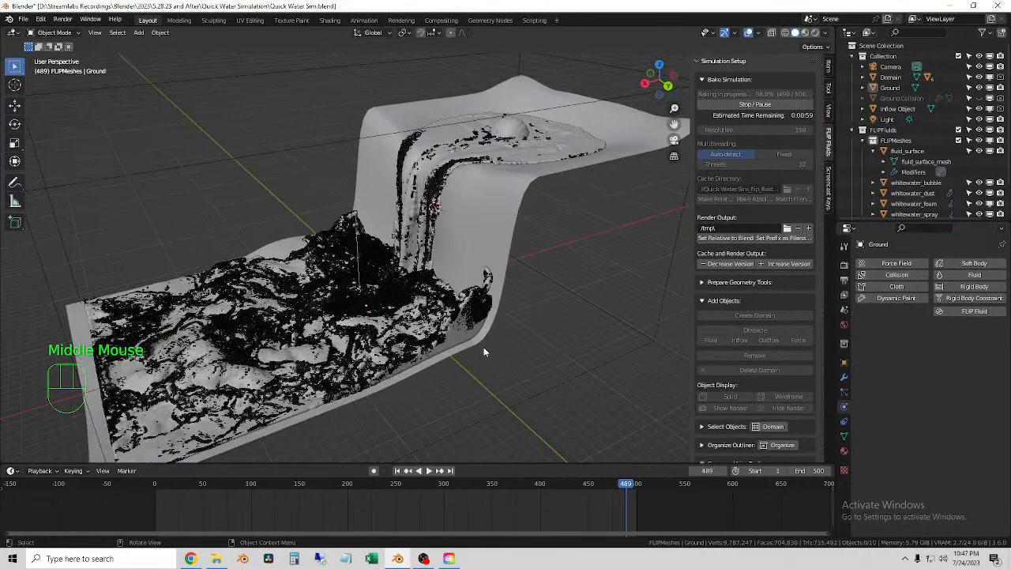
Save the project and select the whitewater foam and the fluid surface in the lower pool to tell them apart.
{"action": "left_click", "coordinate": [23, 19]}
{"action": "left_click", "coordinate": [59, 87]}
{"action": "scroll", "coordinate": [417, 237], "scroll_direction": "down", "scroll_amount": 2}
{"action": "scroll", "coordinate": [413, 263], "scroll_direction": "up", "scroll_amount": 2}
{"action": "left_click", "coordinate": [377, 287]}
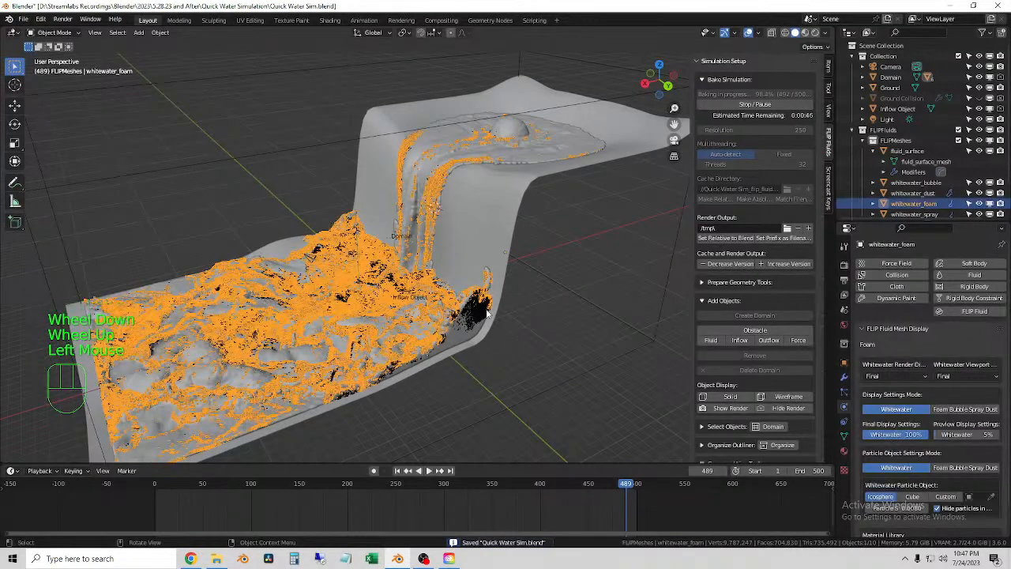
{"action": "left_click", "coordinate": [481, 312]}
{"action": "middle_click_drag", "start_coordinate": [479, 310], "coordinate": [474, 302]}
{"action": "left_click", "coordinate": [380, 296]}
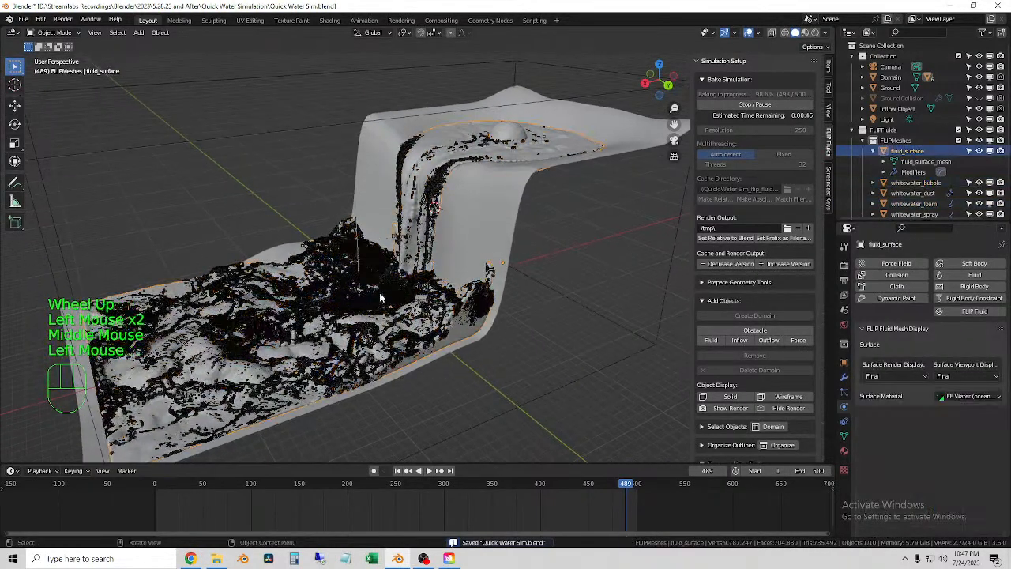
Examine the foam and bubble particles up close, placing the 3D cursor on a particle cluster in the lower pool.
{"action": "right_click", "coordinate": [405, 339], "text": "shift"}
{"action": "scroll", "coordinate": [403, 341], "scroll_direction": "up", "scroll_amount": 4}
{"action": "left_click", "coordinate": [315, 234]}
{"action": "left_click", "coordinate": [315, 234]}
{"action": "mouse_move", "coordinate": [315, 234]}
{"action": "middle_mouse_down"}
{"action": "mouse_move", "coordinate": [375, 279]}
{"action": "mouse_move", "coordinate": [383, 316]}
{"action": "mouse_move", "coordinate": [309, 241]}
{"action": "middle_mouse_up"}
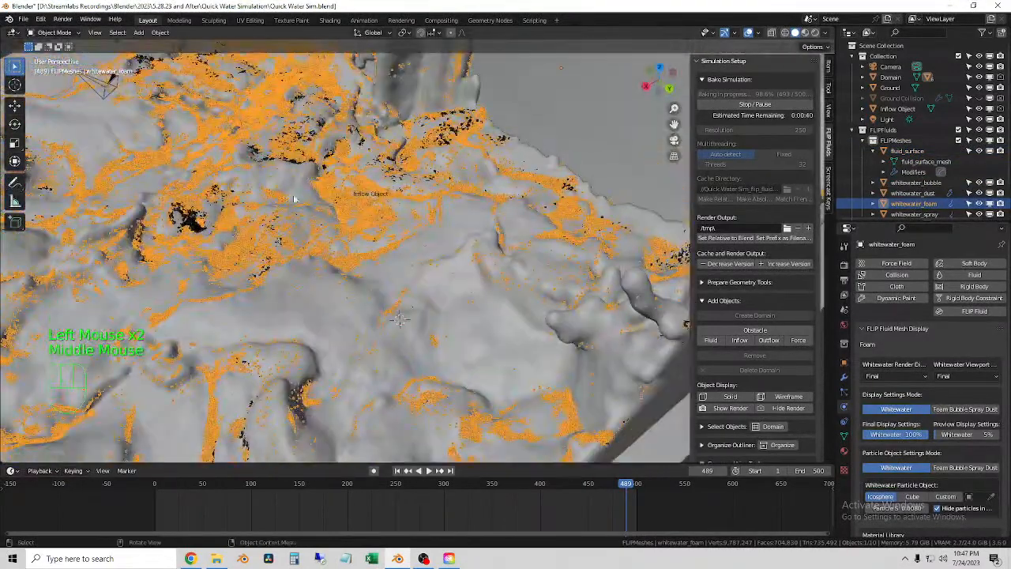
{"action": "left_click", "coordinate": [199, 222]}
{"action": "middle_click_drag", "start_coordinate": [196, 231], "coordinate": [419, 150], "text": "shift"}
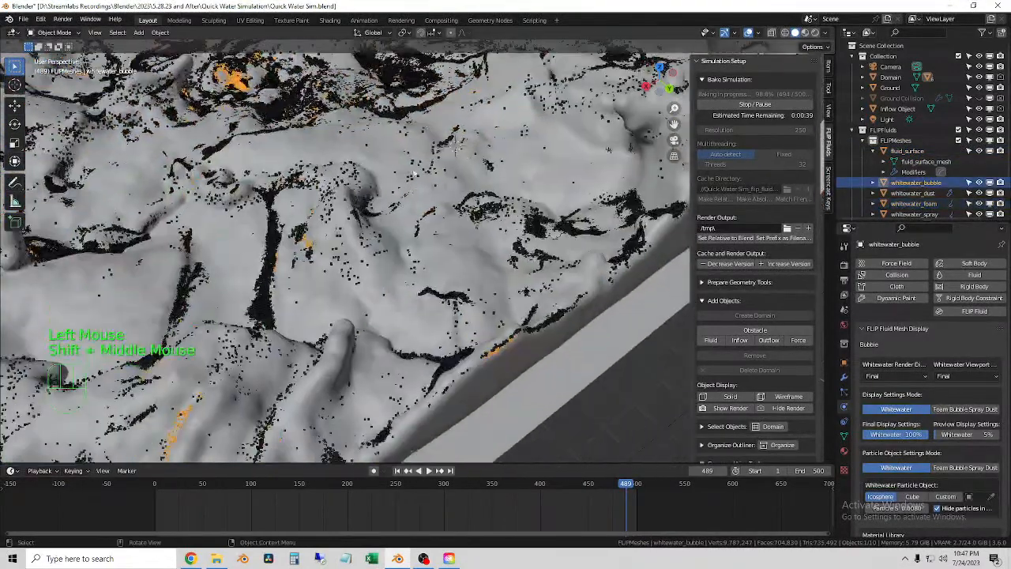
{"action": "right_click", "coordinate": [304, 226], "text": "shift"}
{"action": "scroll", "coordinate": [304, 226], "scroll_direction": "up", "scroll_amount": 8}
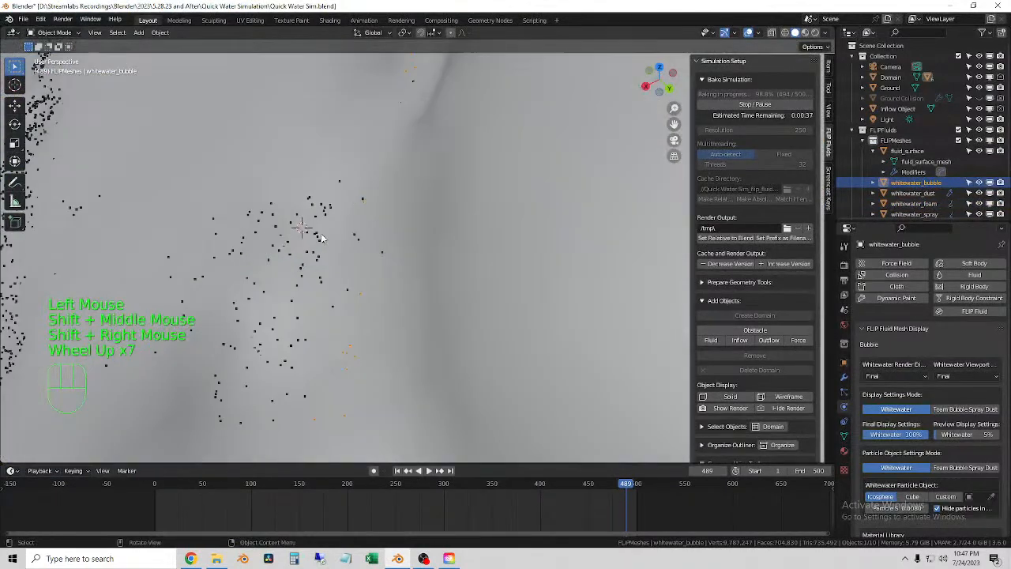
Inspect individual whitewater particles against the water surface from a very close, low viewpoint.
{"action": "left_click", "coordinate": [321, 244]}
{"action": "scroll", "coordinate": [321, 244], "scroll_direction": "up", "scroll_amount": 3}
{"action": "left_click", "coordinate": [321, 244]}
{"action": "left_click", "coordinate": [321, 245]}
{"action": "middle_click_drag", "start_coordinate": [321, 244], "coordinate": [505, 212]}
{"action": "left_click", "coordinate": [506, 212]}
{"action": "left_click", "coordinate": [749, 36]}
{"action": "left_click", "coordinate": [749, 36]}
{"action": "scroll", "coordinate": [391, 245], "scroll_direction": "up", "scroll_amount": 5}
{"action": "scroll", "coordinate": [391, 241], "scroll_direction": "down", "scroll_amount": 2}
{"action": "mouse_move", "coordinate": [399, 233]}
{"action": "middle_mouse_down"}
{"action": "mouse_move", "coordinate": [319, 233]}
{"action": "mouse_move", "coordinate": [391, 225]}
{"action": "middle_mouse_up"}
Select the whitewater foam and set its particle scale to 0.1.
{"action": "left_click", "coordinate": [519, 276]}
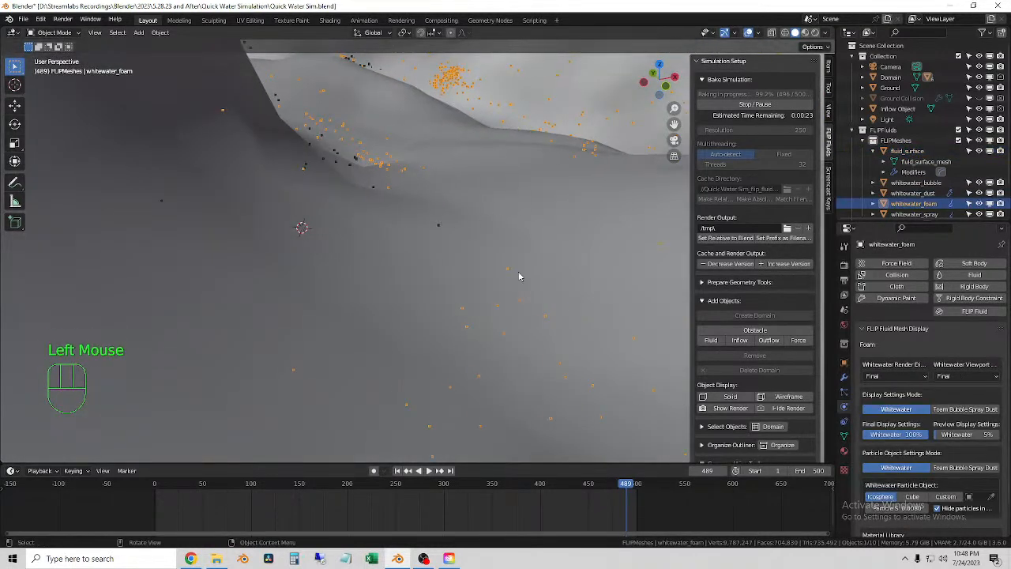
{"action": "scroll", "coordinate": [502, 273], "scroll_direction": "down", "scroll_amount": 6}
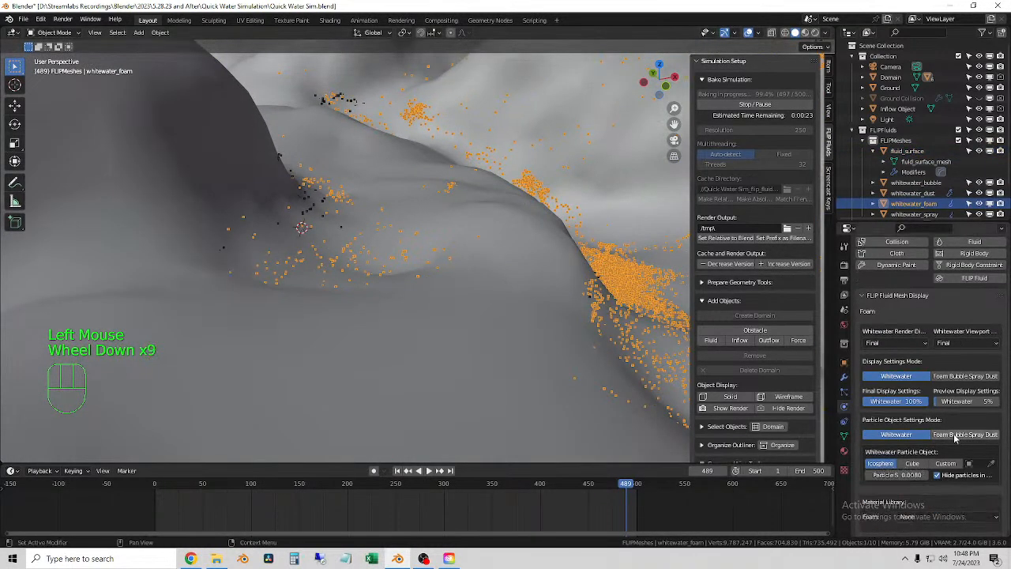
{"action": "scroll", "coordinate": [926, 478], "scroll_direction": "down", "scroll_amount": 3}
{"action": "left_click_drag", "start_coordinate": [926, 479], "coordinate": [901, 475]}
{"action": "left_click", "coordinate": [898, 476]}
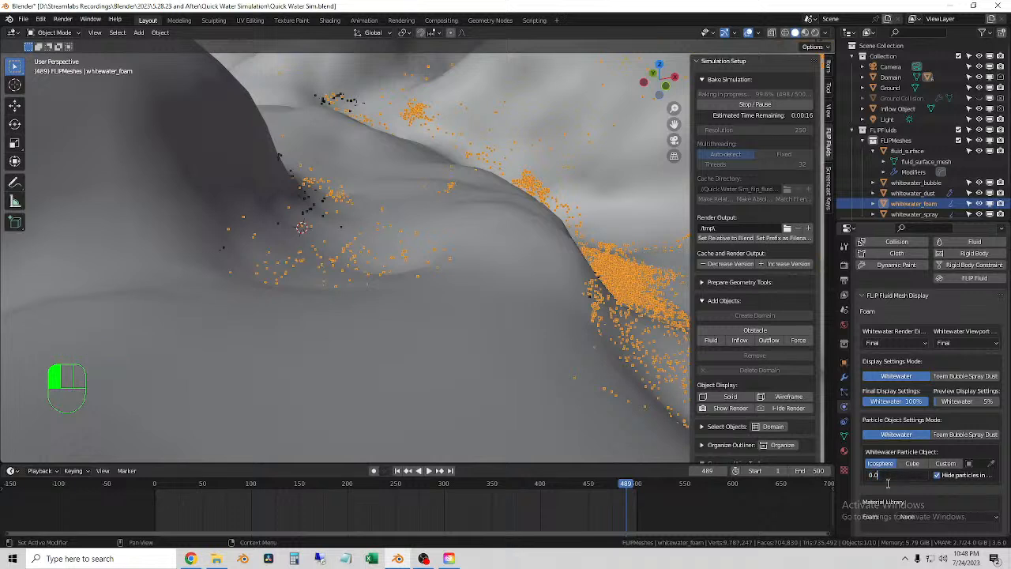
{"action": "scroll", "coordinate": [459, 282], "scroll_direction": "down", "scroll_amount": 4}
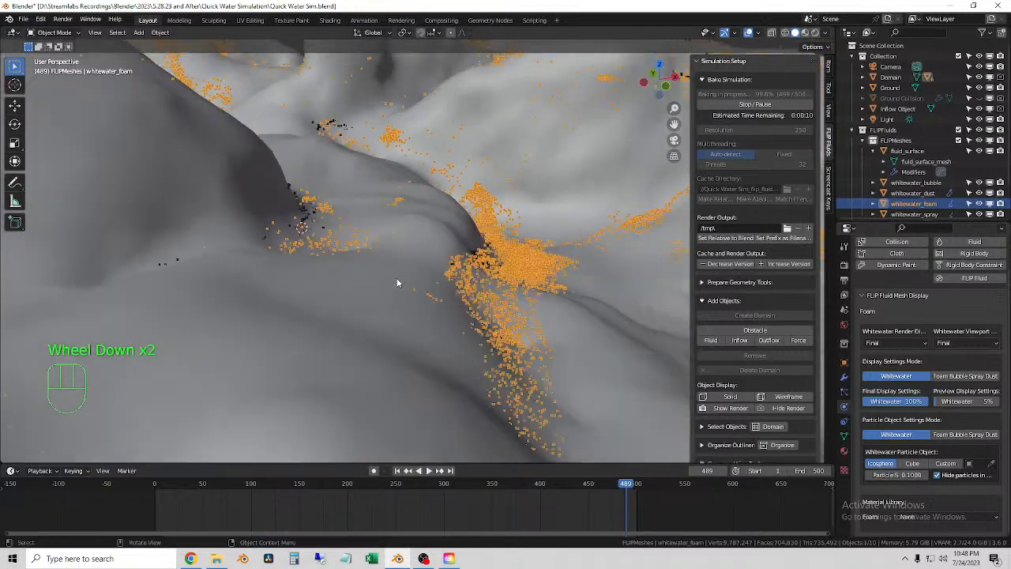
Preview the water's materials, turn off hiding of whitewater particles in the viewport and widen the properties area.
{"action": "left_click", "coordinate": [804, 32]}
{"action": "middle_click_drag", "start_coordinate": [623, 206], "coordinate": [450, 199]}
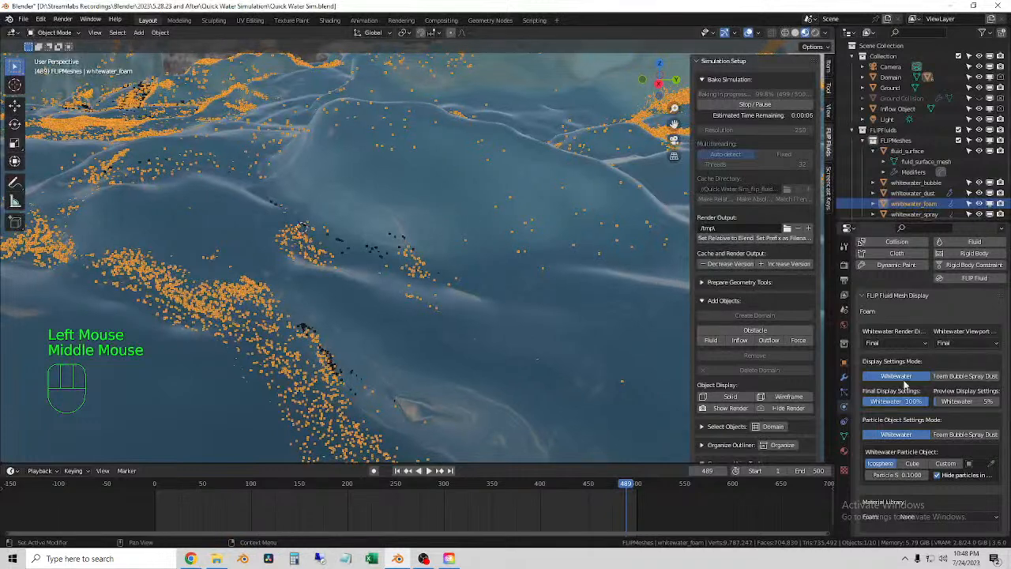
{"action": "left_click", "coordinate": [938, 475]}
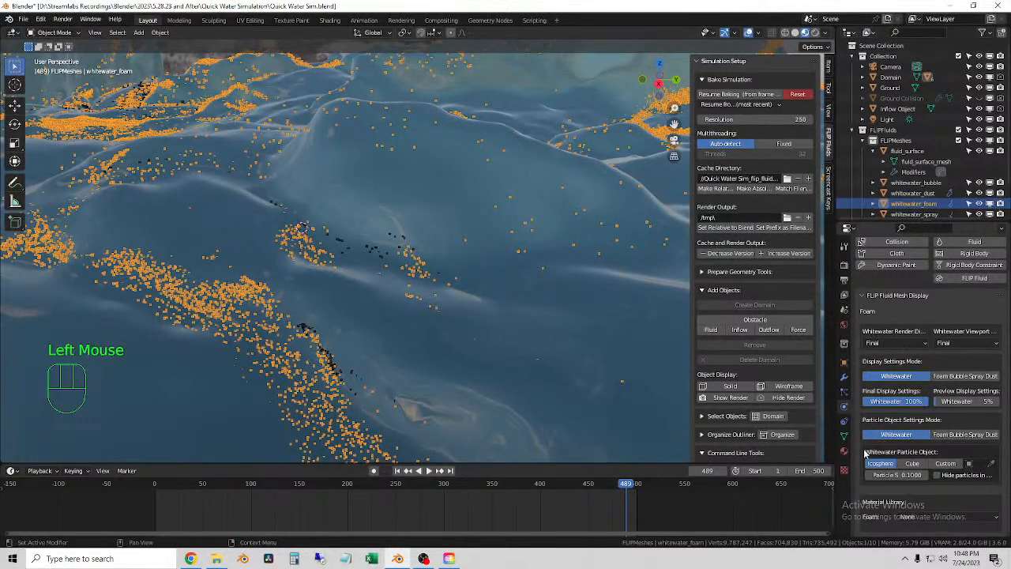
{"action": "left_click_drag", "start_coordinate": [836, 436], "coordinate": [792, 433]}
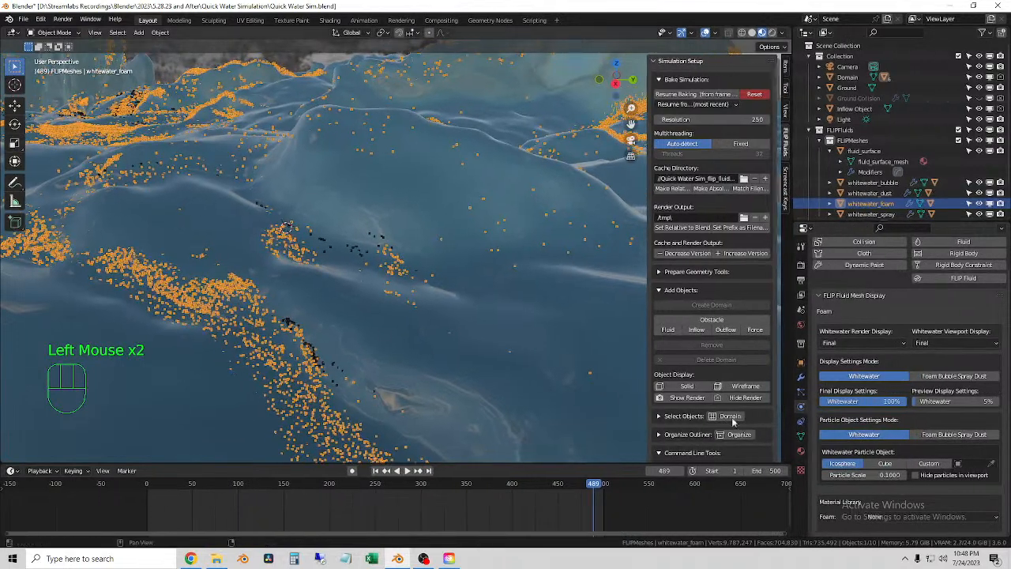
Select the whitewater bubbles and foam alternately and examine how their particles sit on the water surface.
{"action": "scroll", "coordinate": [316, 276], "scroll_direction": "down", "scroll_amount": 2}
{"action": "left_click", "coordinate": [313, 246]}
{"action": "left_click", "coordinate": [314, 237]}
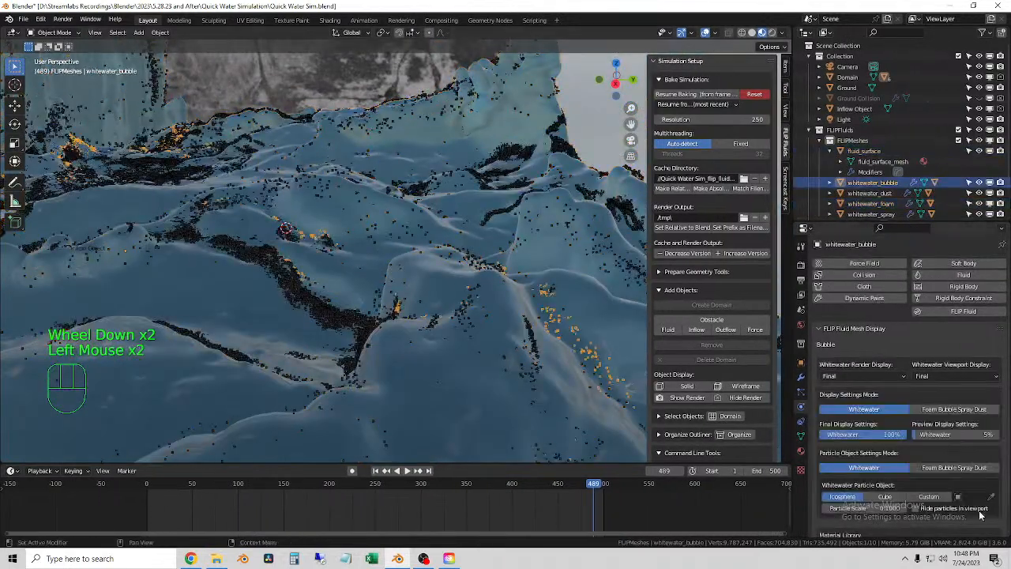
{"action": "left_click", "coordinate": [290, 276]}
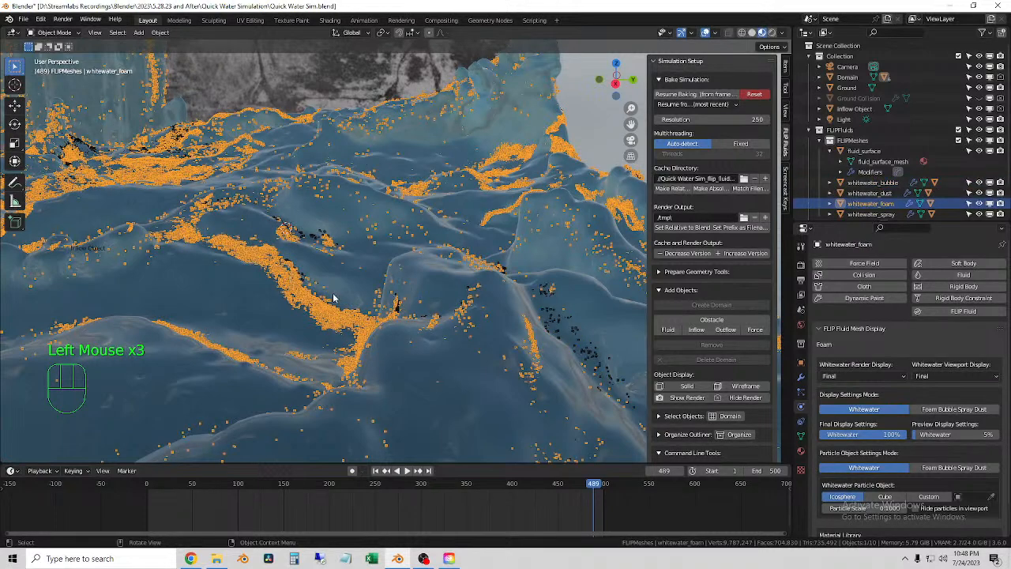
{"action": "scroll", "coordinate": [400, 291], "scroll_direction": "up", "scroll_amount": 2}
{"action": "scroll", "coordinate": [402, 289], "scroll_direction": "down", "scroll_amount": 1}
{"action": "scroll", "coordinate": [401, 289], "scroll_direction": "down", "scroll_amount": 2}
{"action": "left_click", "coordinate": [493, 218]}
{"action": "scroll", "coordinate": [410, 258], "scroll_direction": "up", "scroll_amount": 2}
{"action": "middle_click_drag", "start_coordinate": [411, 258], "coordinate": [346, 267]}
{"action": "scroll", "coordinate": [232, 267], "scroll_direction": "up", "scroll_amount": 2}
{"action": "left_click", "coordinate": [232, 269]}
{"action": "scroll", "coordinate": [258, 282], "scroll_direction": "up", "scroll_amount": 4}
{"action": "middle_click_drag", "start_coordinate": [233, 269], "coordinate": [300, 261]}
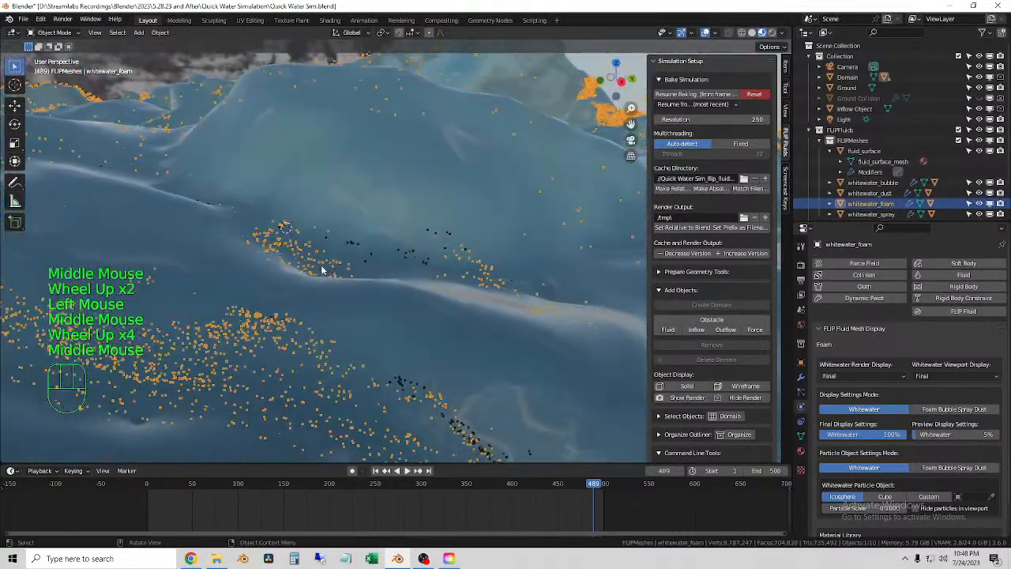
Raise the whitewater particle scale to 0.3622 and check the pool in rendered shading with the particles deselected.
{"action": "left_click", "coordinate": [285, 227]}
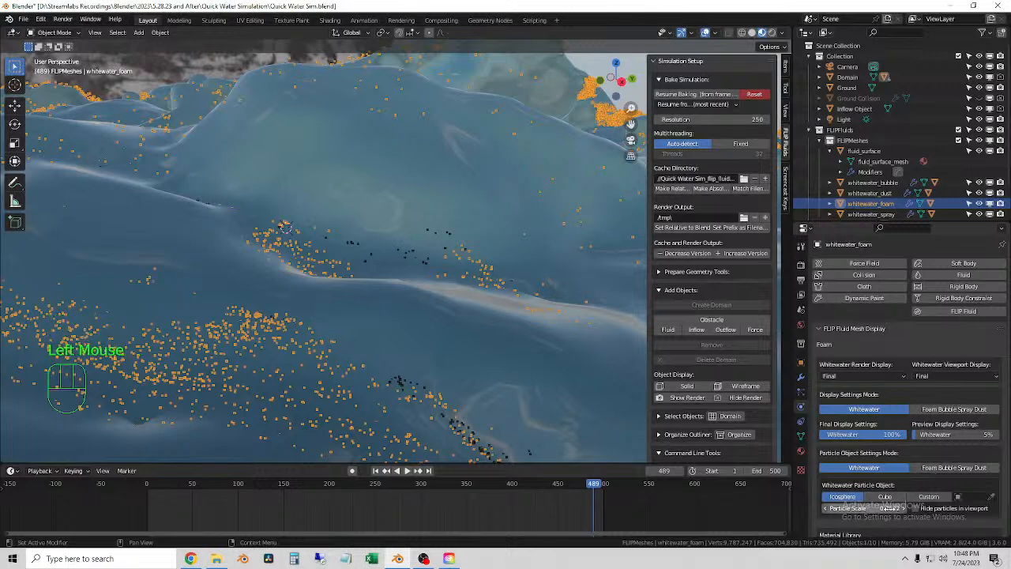
{"action": "left_click", "coordinate": [772, 32]}
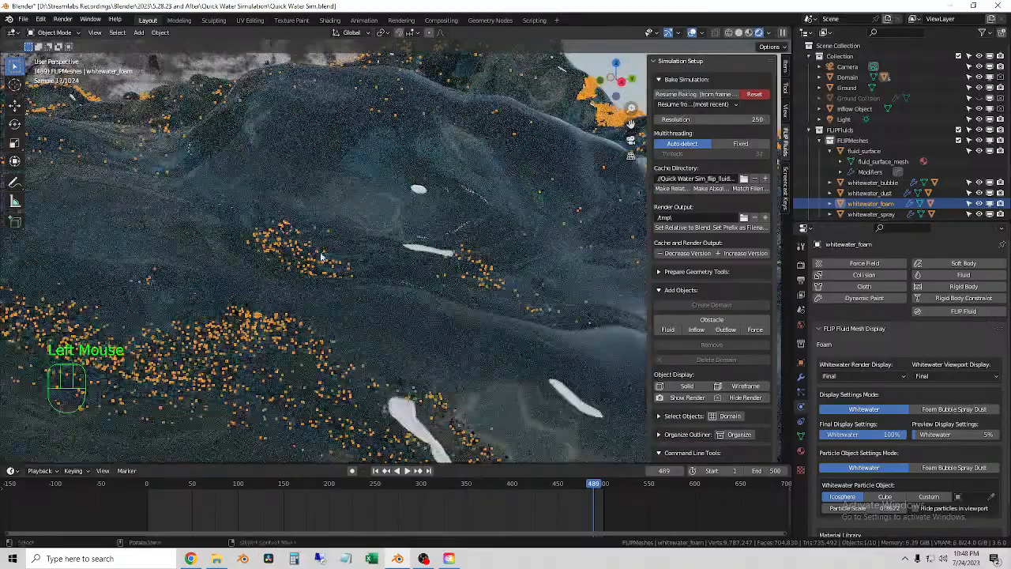
{"action": "scroll", "coordinate": [352, 251], "scroll_direction": "down", "scroll_amount": 2}
{"action": "middle_click_drag", "start_coordinate": [352, 251], "coordinate": [383, 290]}
{"action": "scroll", "coordinate": [353, 259], "scroll_direction": "down", "scroll_amount": 3}
{"action": "left_click", "coordinate": [354, 264]}
Assign the FF Foam material to the whitewater foam and the FF Bubble material to the whitewater bubbles.
{"action": "scroll", "coordinate": [938, 506], "scroll_direction": "down", "scroll_amount": 3}
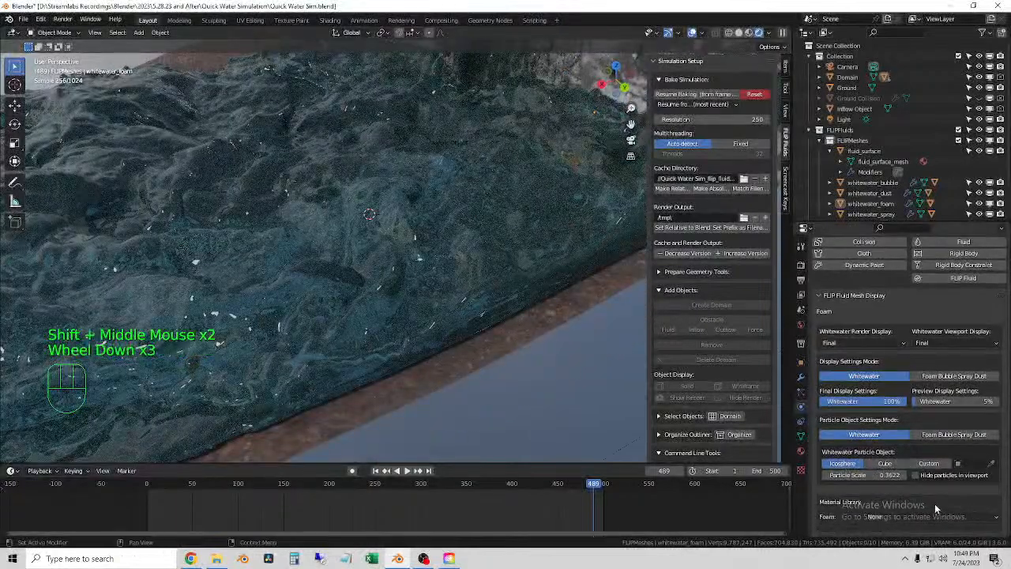
{"action": "left_click", "coordinate": [926, 517]}
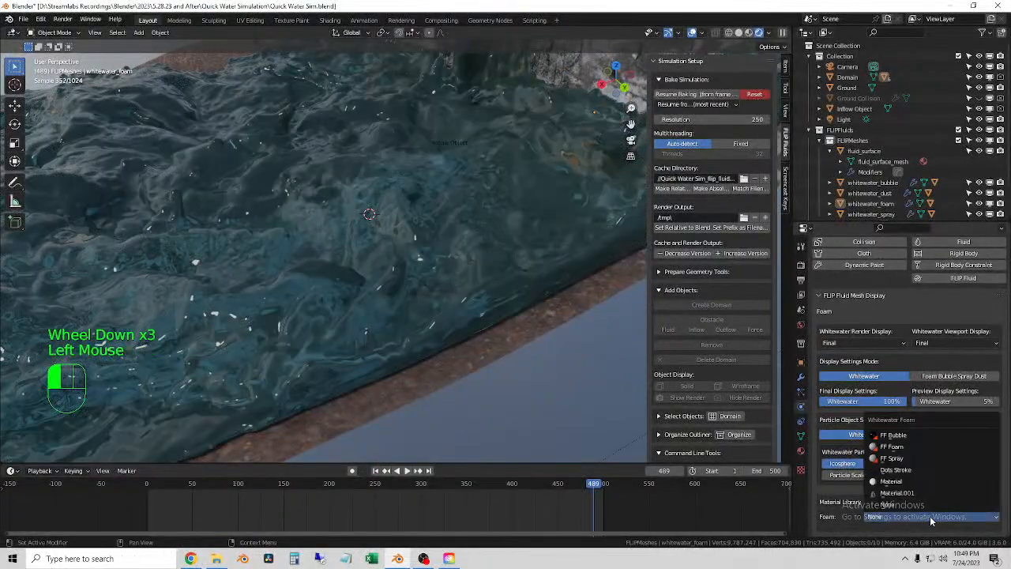
{"action": "left_click", "coordinate": [902, 448]}
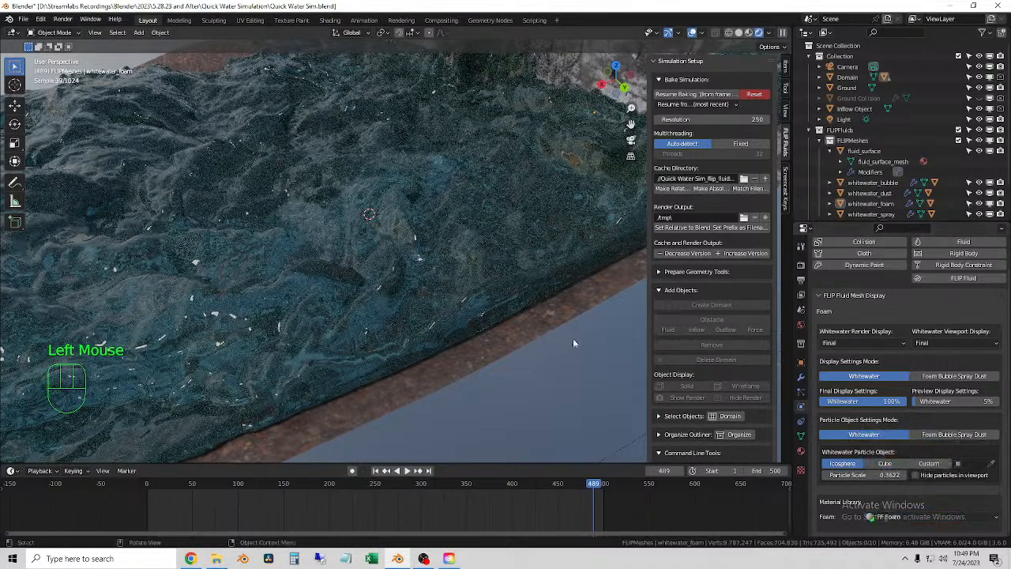
{"action": "left_click", "coordinate": [873, 182]}
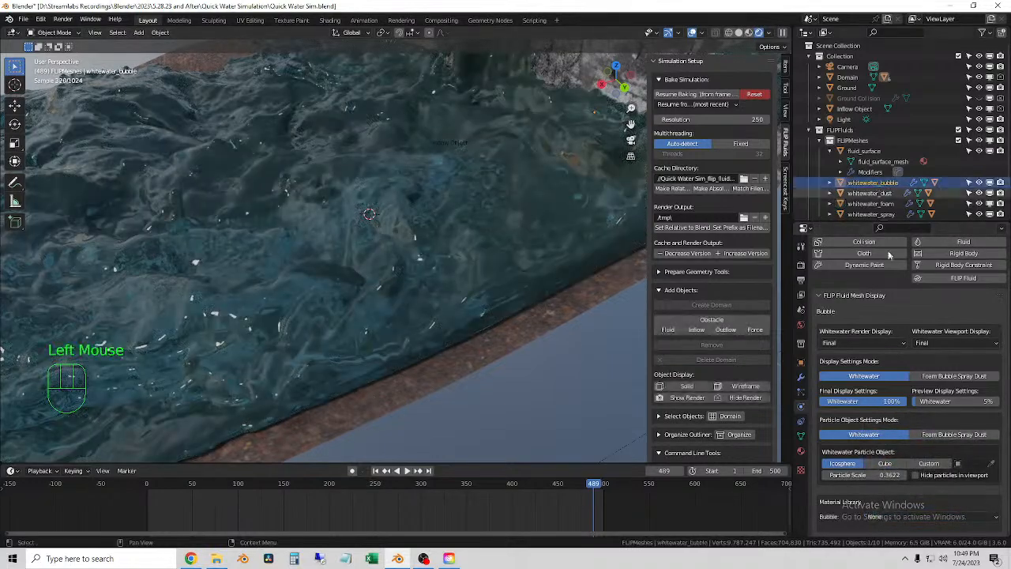
{"action": "left_click", "coordinate": [935, 518]}
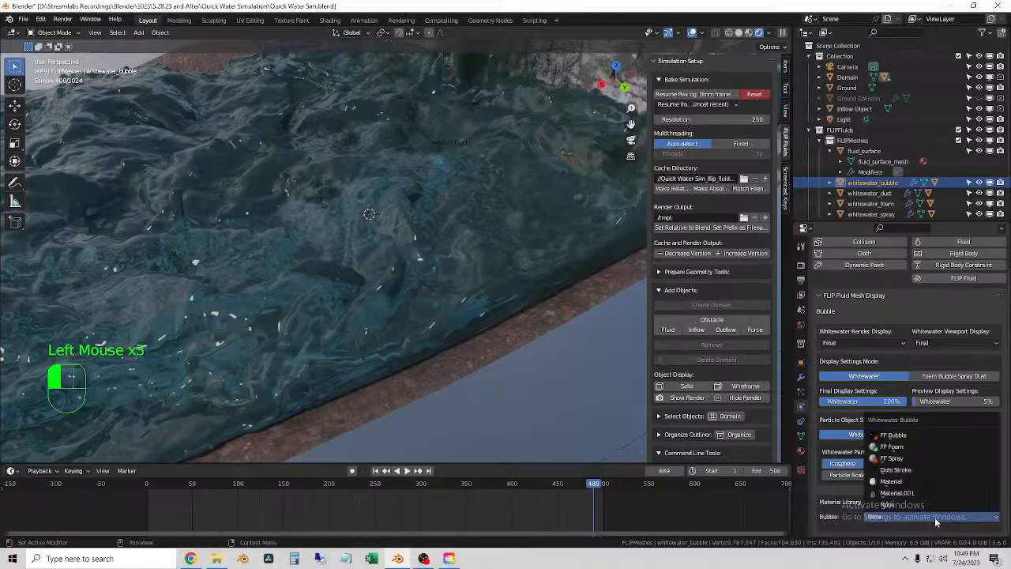
{"action": "left_click", "coordinate": [912, 438]}
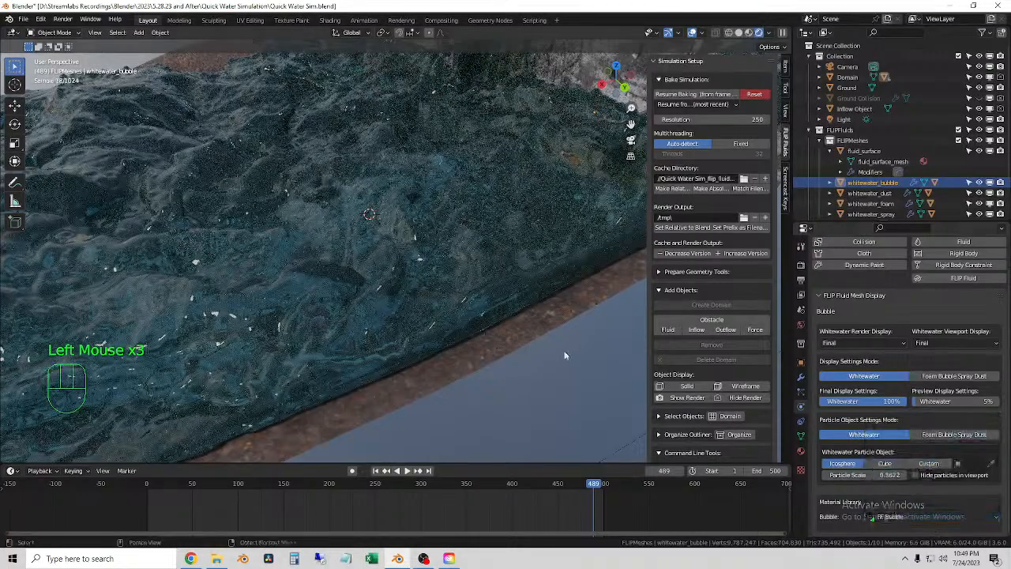
Select the fluid surface and look through its FLIP Fluids simulation, command line and display settings.
{"action": "scroll", "coordinate": [372, 255], "scroll_direction": "up", "scroll_amount": 3}
{"action": "middle_click_drag", "start_coordinate": [368, 253], "coordinate": [379, 301]}
{"action": "left_click", "coordinate": [864, 151]}
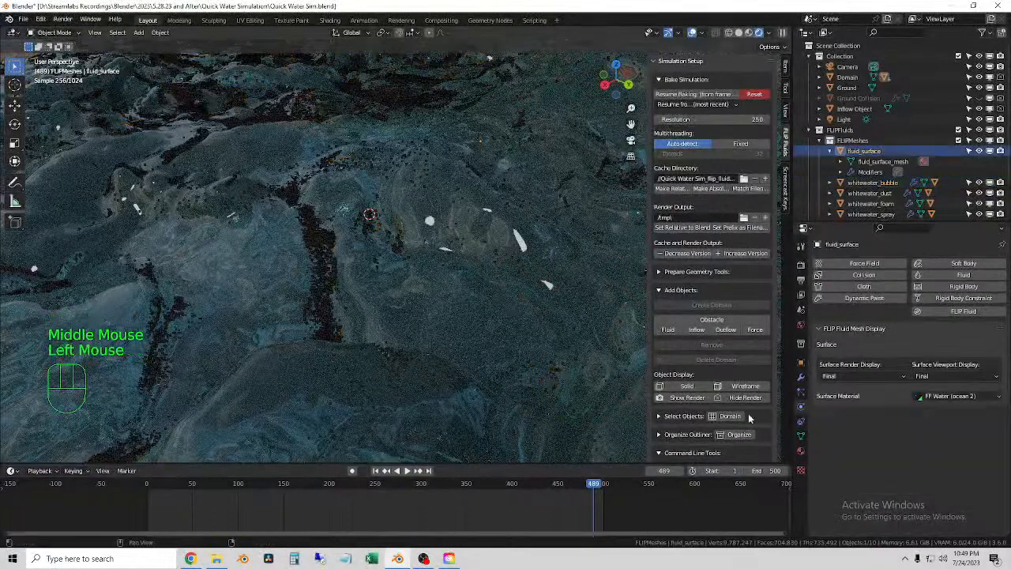
{"action": "scroll", "coordinate": [741, 393], "scroll_direction": "down", "scroll_amount": 3}
{"action": "scroll", "coordinate": [741, 392], "scroll_direction": "down", "scroll_amount": 6}
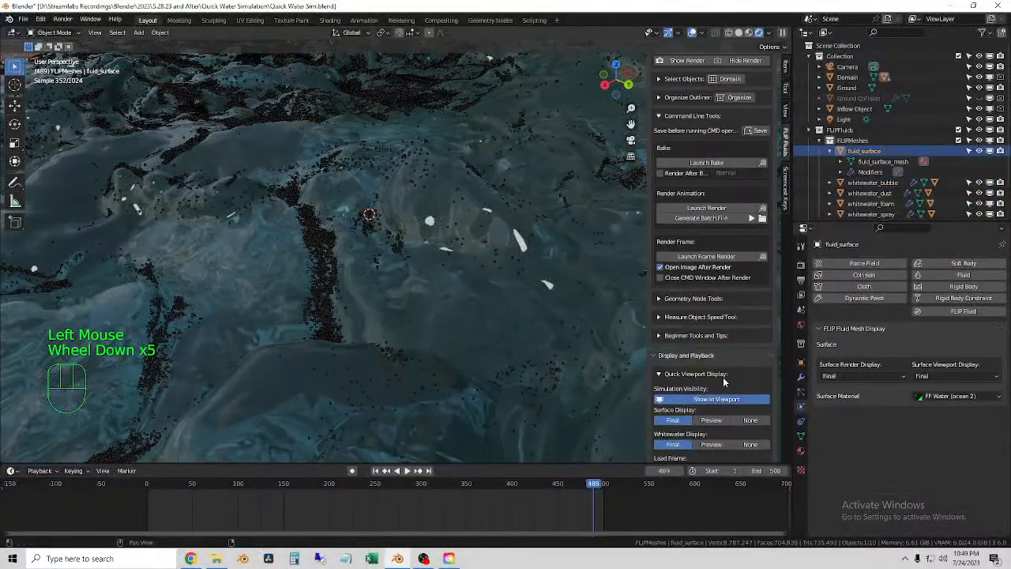
{"action": "scroll", "coordinate": [731, 390], "scroll_direction": "up", "scroll_amount": 4}
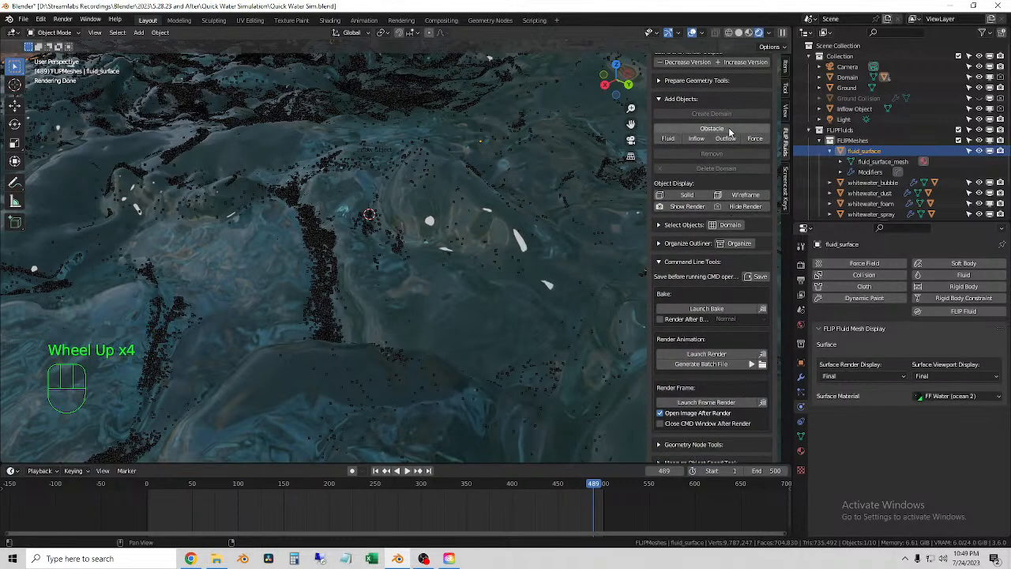
{"action": "scroll", "coordinate": [721, 225], "scroll_direction": "up", "scroll_amount": 5}
{"action": "scroll", "coordinate": [709, 235], "scroll_direction": "up", "scroll_amount": 1}
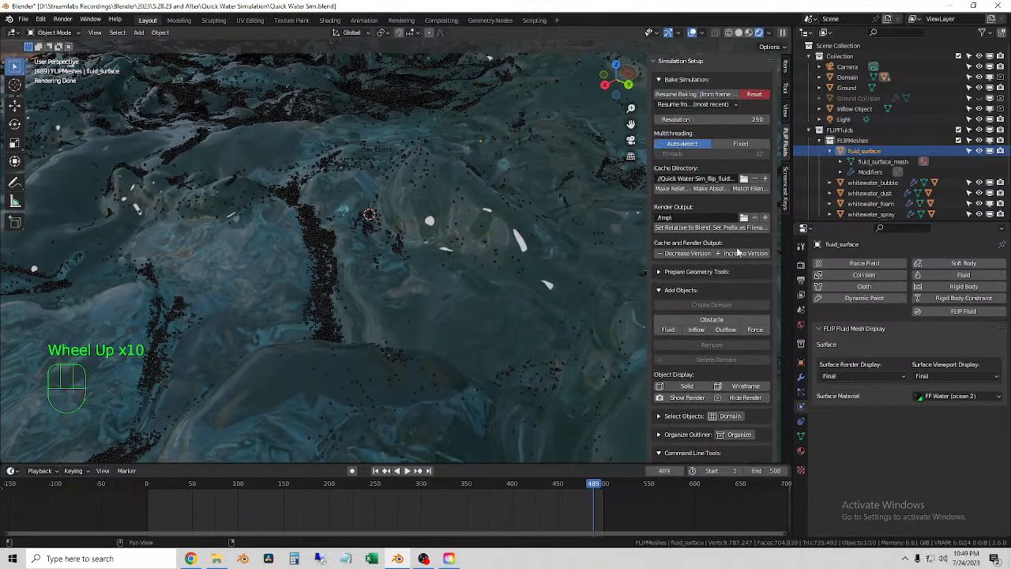
Select the whitewater foam and set its particle scale to 0.1.
{"action": "left_click", "coordinate": [322, 274]}
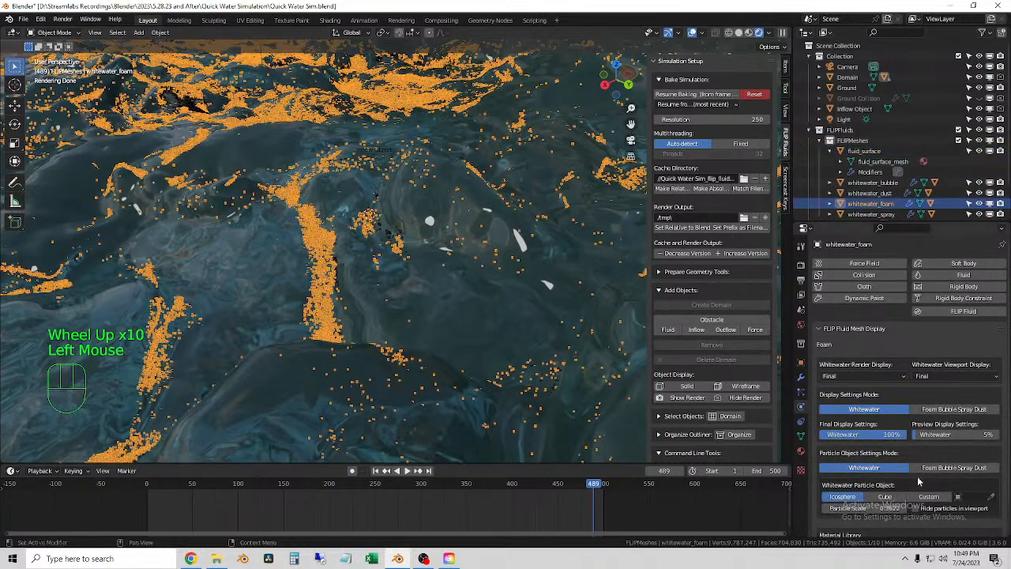
{"action": "scroll", "coordinate": [1002, 508], "scroll_direction": "down", "scroll_amount": 4}
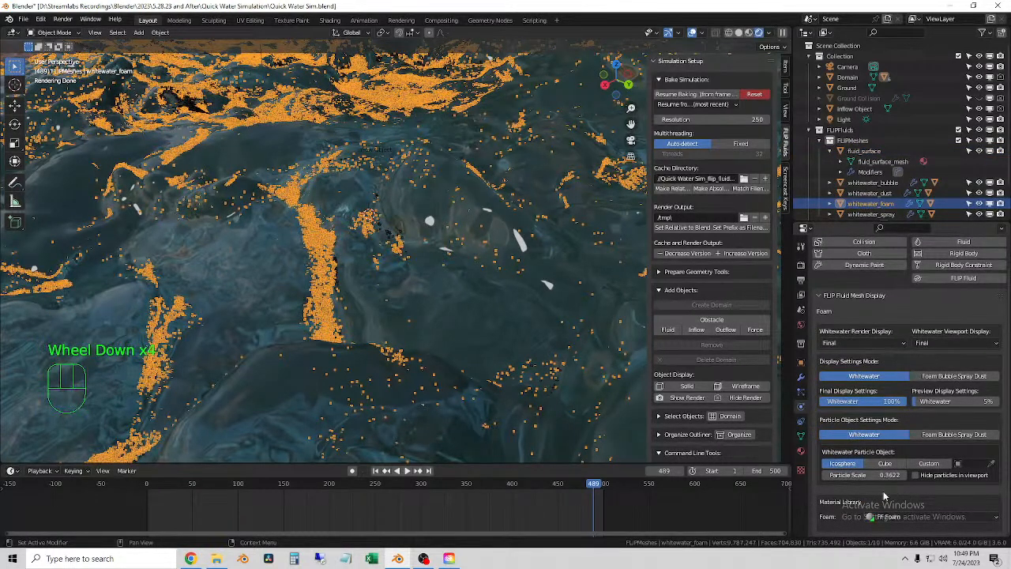
{"action": "left_click", "coordinate": [869, 475]}
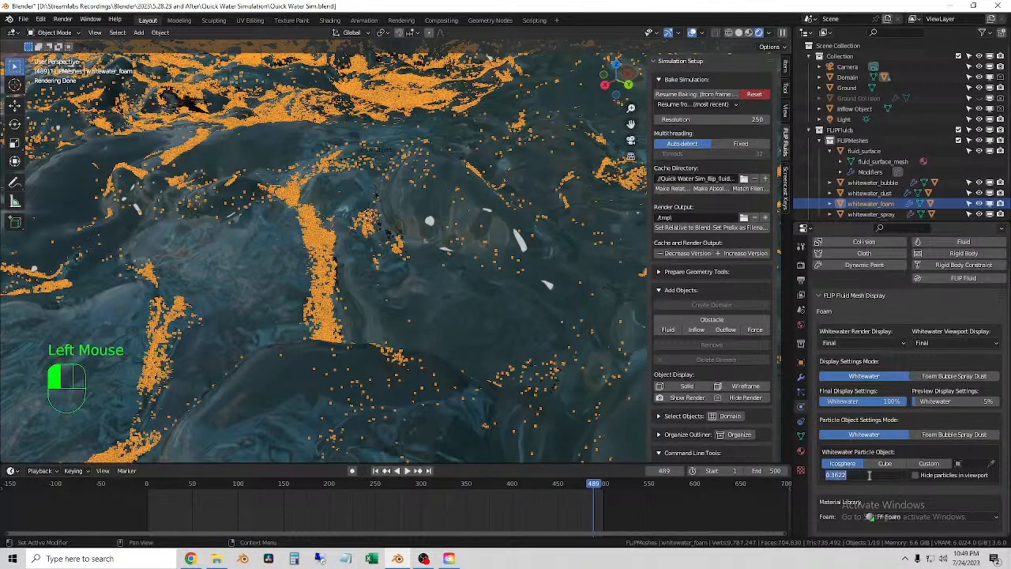
{"action": "type", "text": "0.3"}
{"action": "key", "text": "Return"}
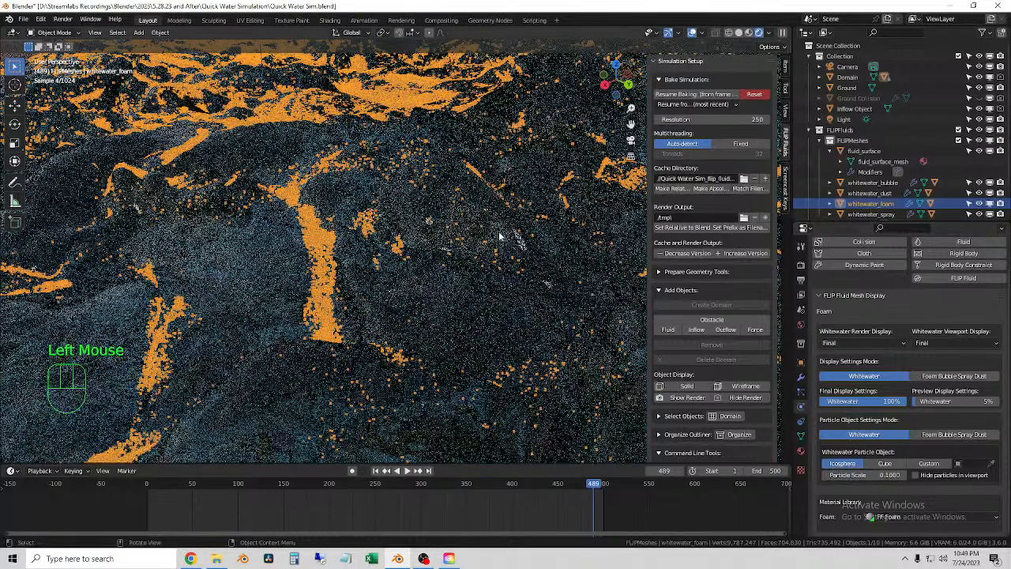
Switch the viewport to material preview, deselect the foam and inspect the particles across the pool.
{"action": "left_click", "coordinate": [751, 32]}
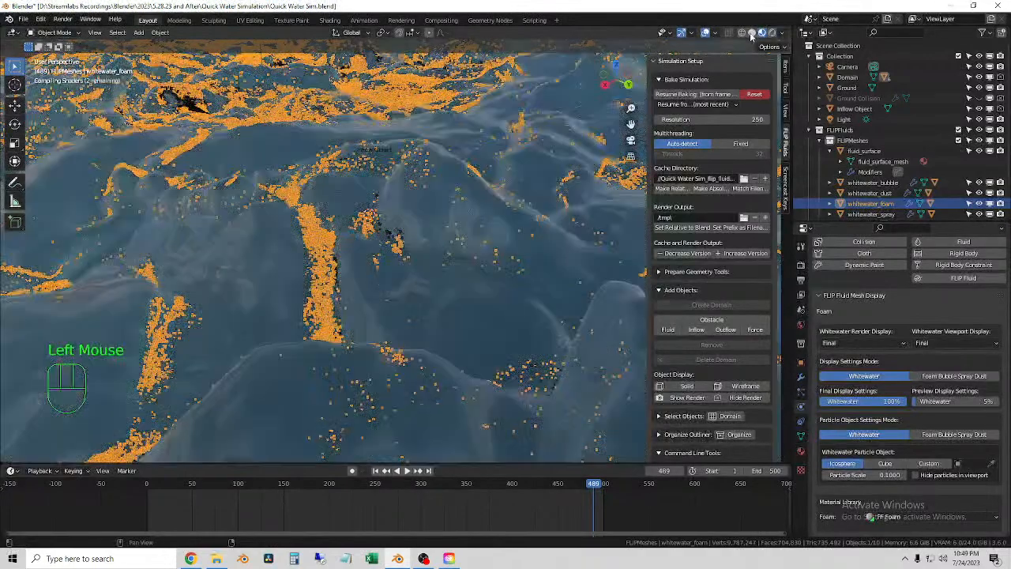
{"action": "scroll", "coordinate": [524, 212], "scroll_direction": "down", "scroll_amount": 4}
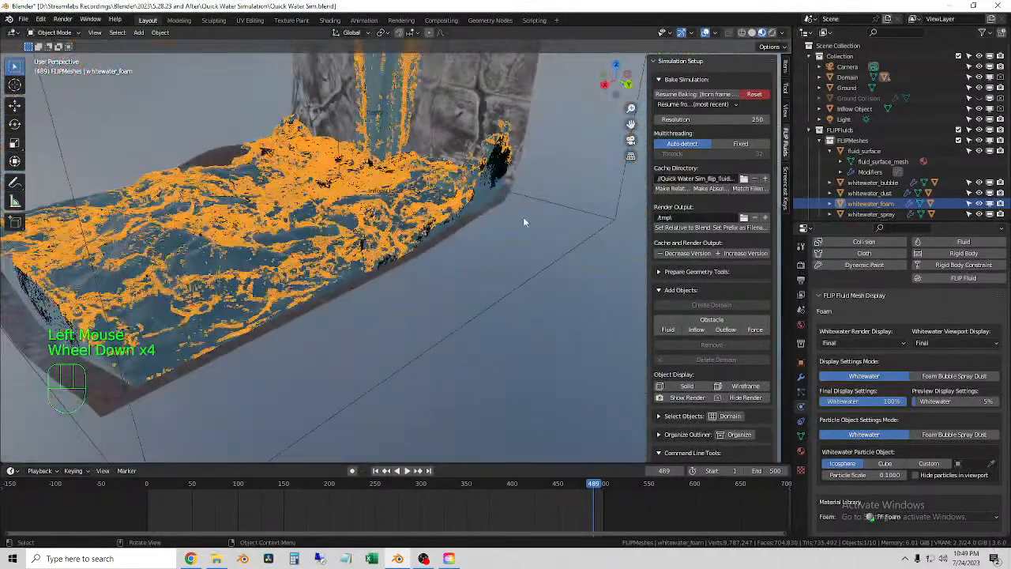
{"action": "left_click", "coordinate": [529, 233]}
{"action": "scroll", "coordinate": [487, 236], "scroll_direction": "up", "scroll_amount": 2}
{"action": "middle_click_drag", "start_coordinate": [488, 236], "coordinate": [472, 286]}
{"action": "scroll", "coordinate": [948, 198], "scroll_direction": "down", "scroll_amount": 2}
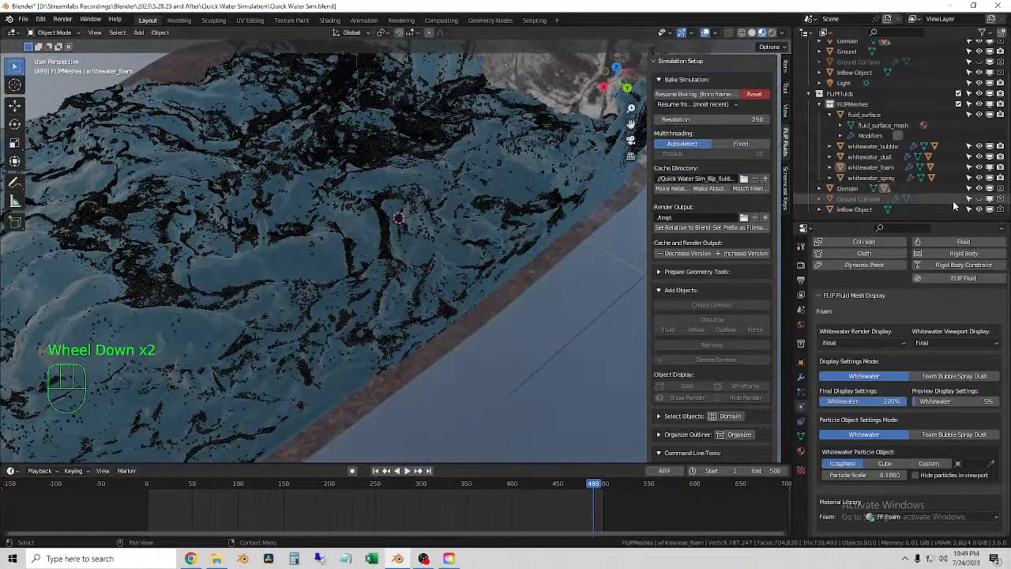
Compare the whitewater bubble and dust particles and their settings, and save the Blender file.
{"action": "left_click", "coordinate": [880, 148]}
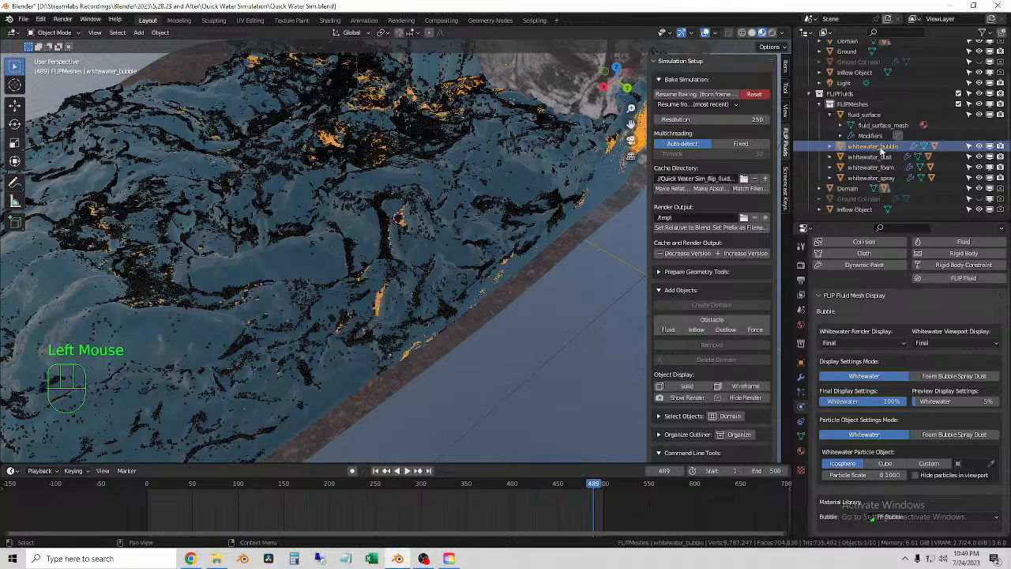
{"action": "left_click", "coordinate": [878, 157]}
{"action": "left_click", "coordinate": [882, 148]}
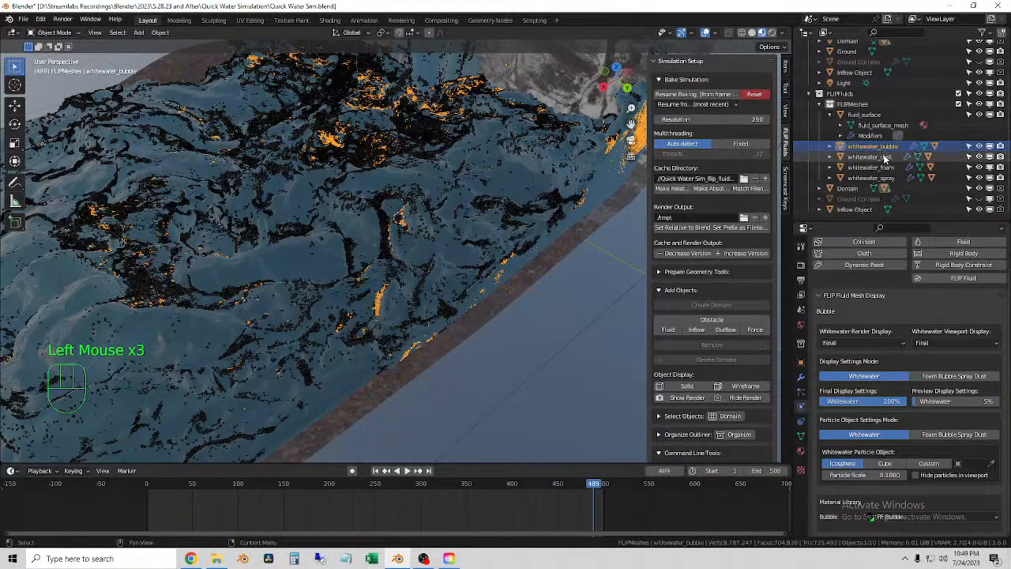
{"action": "left_click", "coordinate": [883, 158]}
{"action": "left_click", "coordinate": [24, 19]}
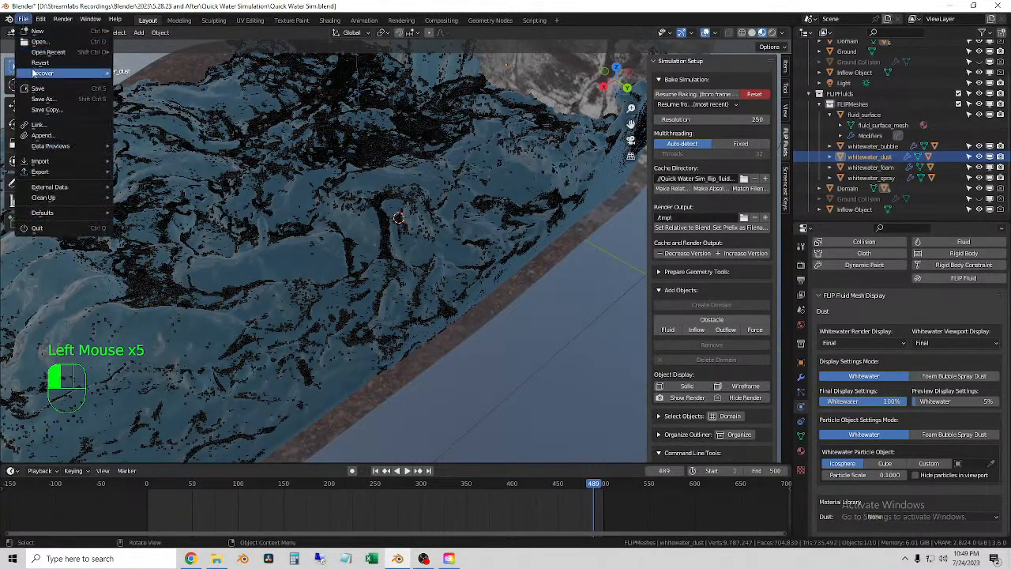
{"action": "left_click", "coordinate": [32, 88]}
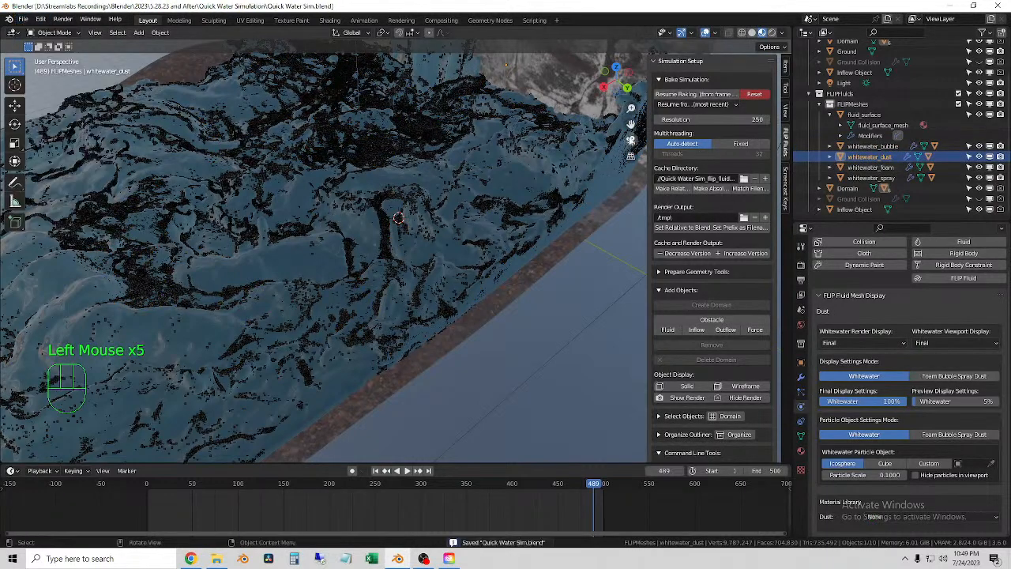
Enter the camera view, lock the camera to the view and frame the waterfall and pool.
{"action": "left_click", "coordinate": [630, 140]}
{"action": "scroll", "coordinate": [499, 233], "scroll_direction": "down", "scroll_amount": 4}
{"action": "scroll", "coordinate": [505, 232], "scroll_direction": "up", "scroll_amount": 4}
{"action": "scroll", "coordinate": [505, 232], "scroll_direction": "down", "scroll_amount": 1}
{"action": "left_click", "coordinate": [785, 110]}
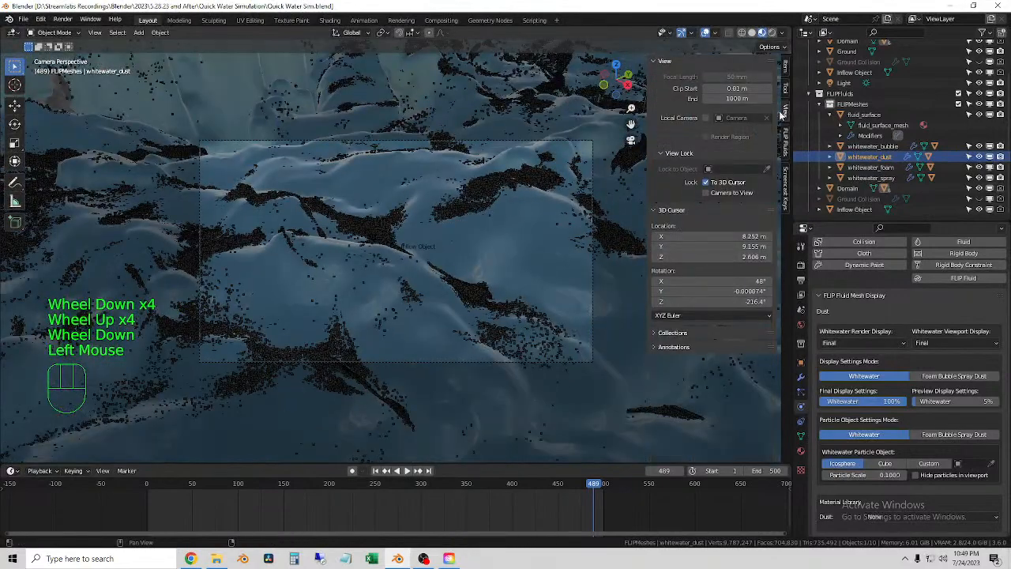
{"action": "left_click", "coordinate": [731, 192]}
{"action": "scroll", "coordinate": [560, 236], "scroll_direction": "down", "scroll_amount": 5}
{"action": "middle_click_drag", "start_coordinate": [553, 243], "coordinate": [542, 267]}
{"action": "scroll", "coordinate": [490, 251], "scroll_direction": "down", "scroll_amount": 1}
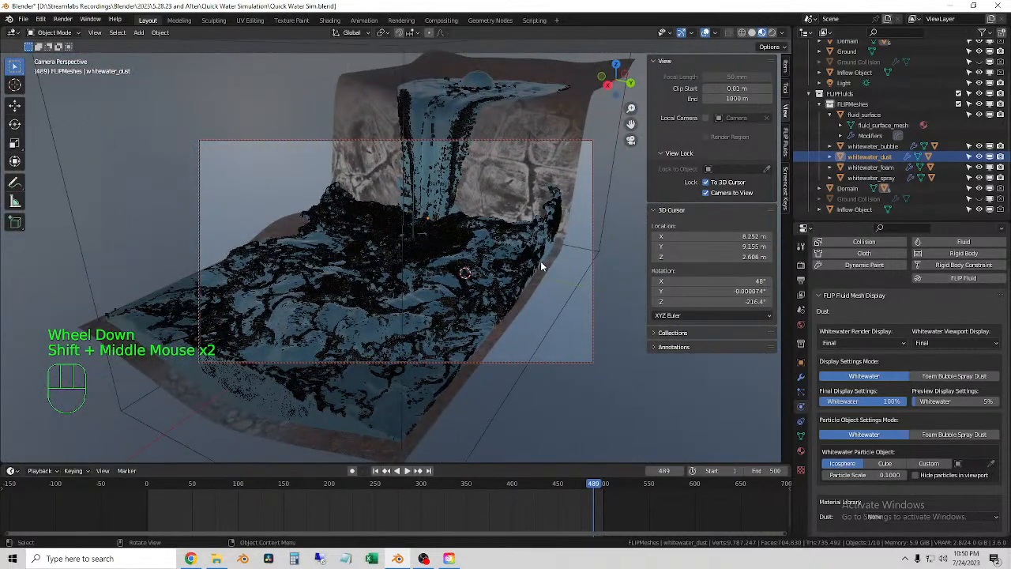
Render frame 489, examine the foam particles in the rendered image up close, and stop the render.
{"action": "key", "text": "F12"}
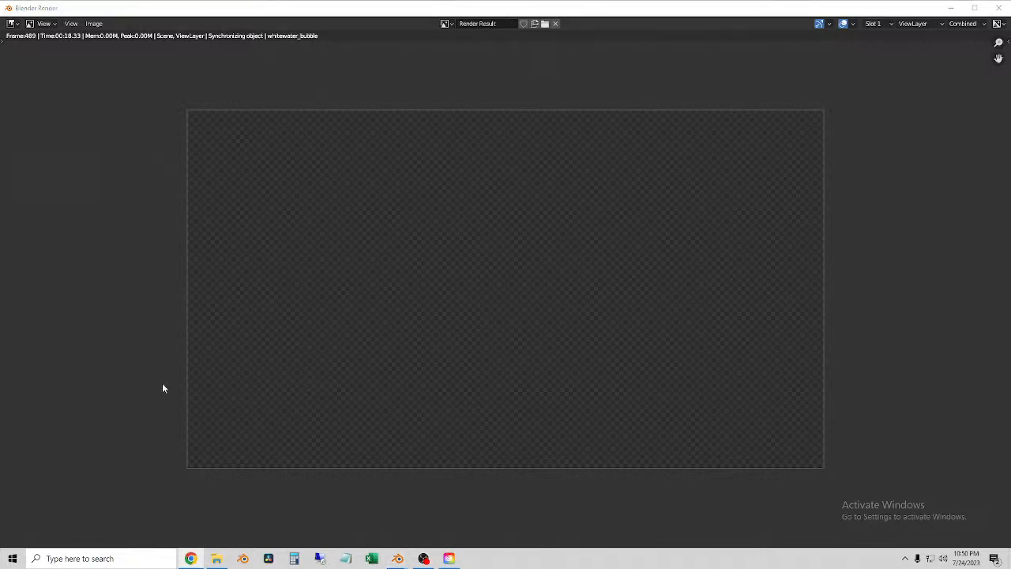
{"action": "left_click", "coordinate": [107, 283]}
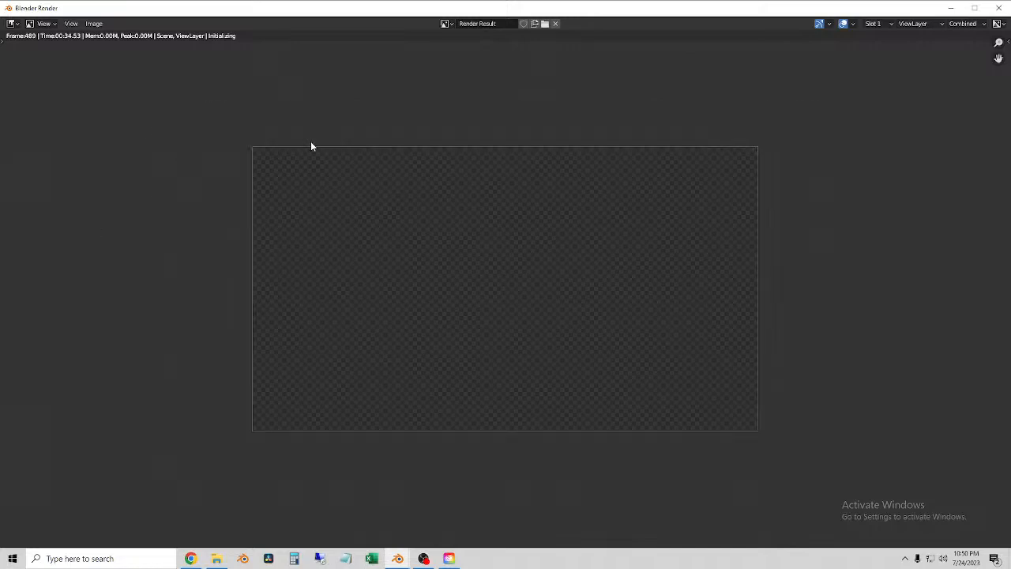
{"action": "scroll", "coordinate": [311, 145], "scroll_direction": "up", "scroll_amount": 1}
{"action": "scroll", "coordinate": [310, 145], "scroll_direction": "down", "scroll_amount": 1}
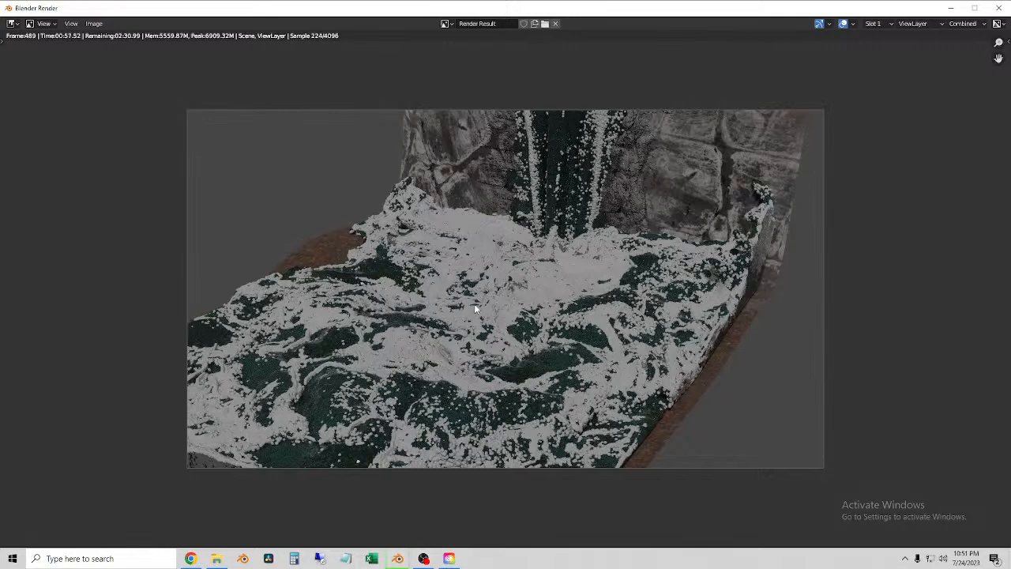
{"action": "scroll", "coordinate": [474, 303], "scroll_direction": "up", "scroll_amount": 6}
{"action": "scroll", "coordinate": [474, 304], "scroll_direction": "down", "scroll_amount": 5}
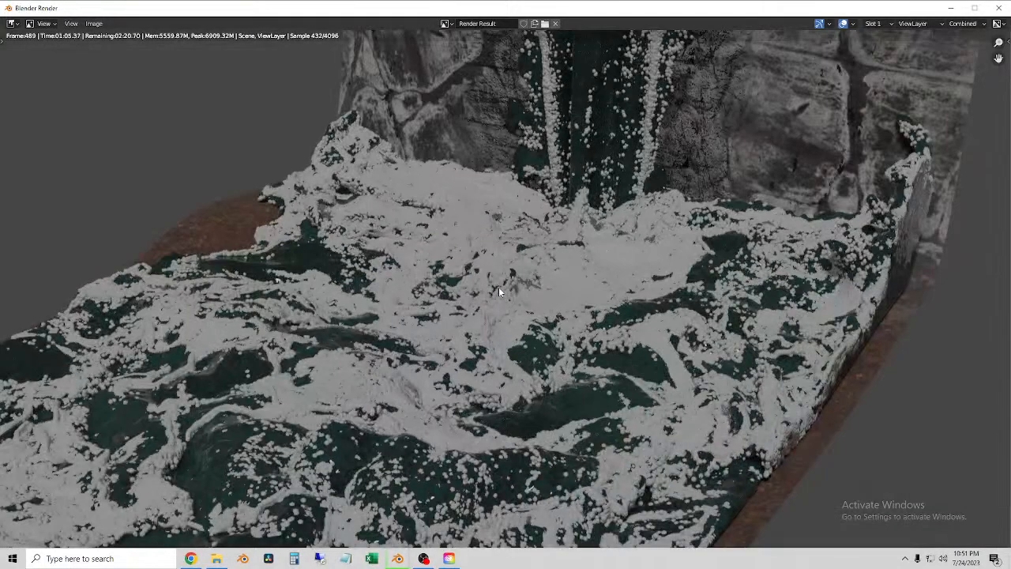
{"action": "scroll", "coordinate": [503, 302], "scroll_direction": "down", "scroll_amount": 1}
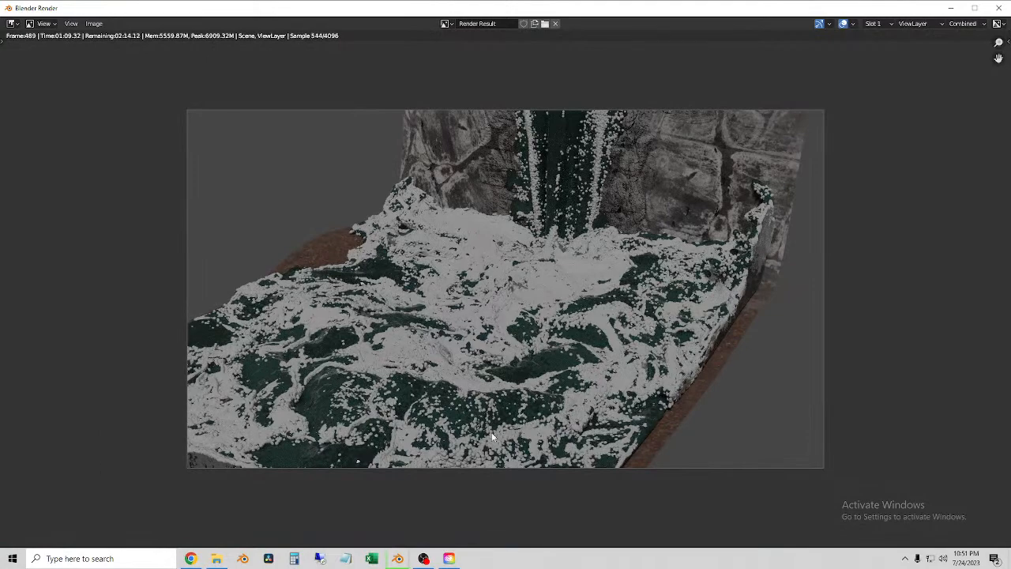
{"action": "scroll", "coordinate": [532, 314], "scroll_direction": "up", "scroll_amount": 6}
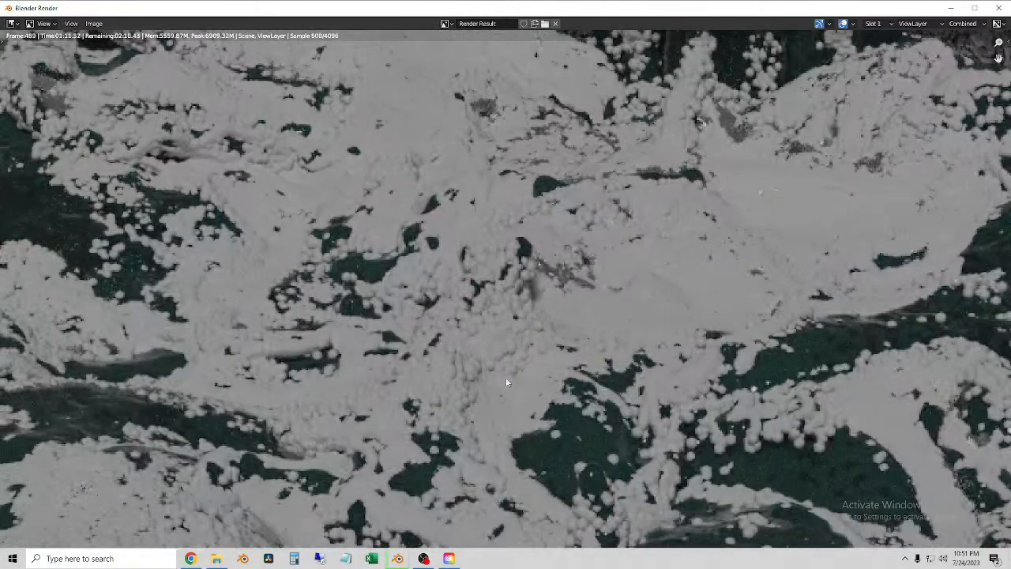
{"action": "scroll", "coordinate": [504, 342], "scroll_direction": "down", "scroll_amount": 8}
{"action": "scroll", "coordinate": [500, 343], "scroll_direction": "up", "scroll_amount": 2}
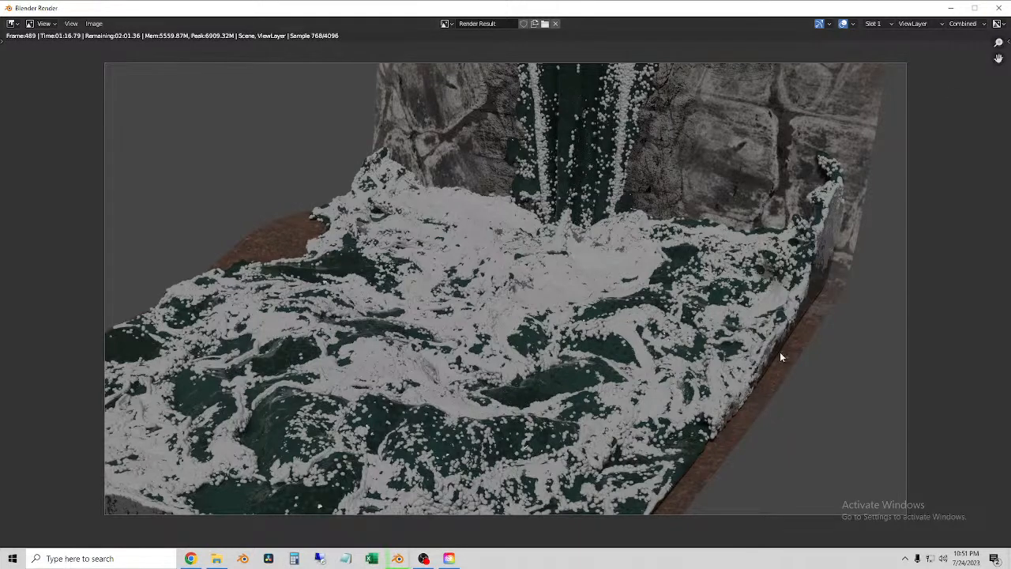
{"action": "key", "text": "Escape"}
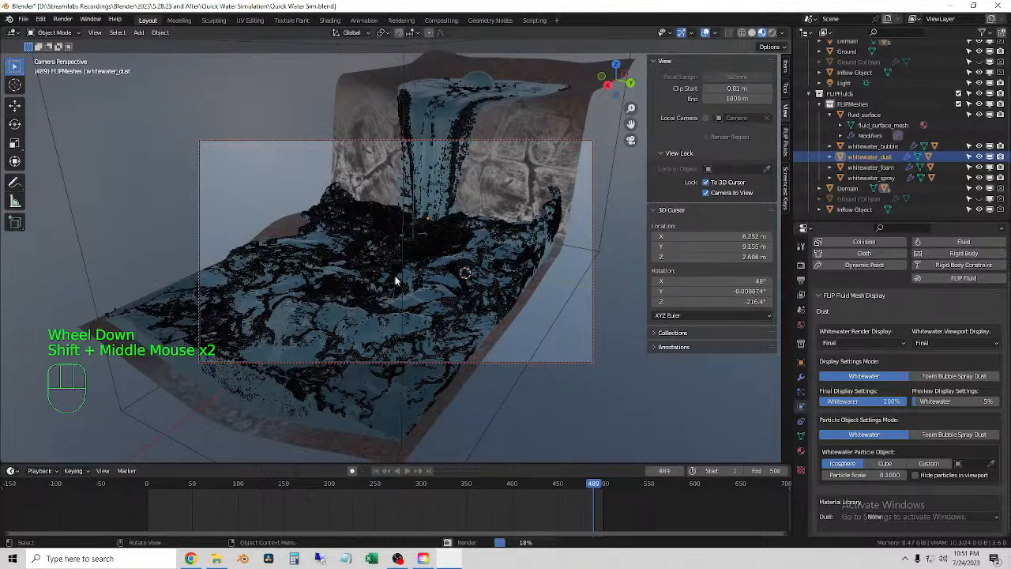
Switch the viewport to solid shading and bring the Blender window back to the front.
{"action": "left_click", "coordinate": [753, 33]}
{"action": "left_click", "coordinate": [754, 35]}
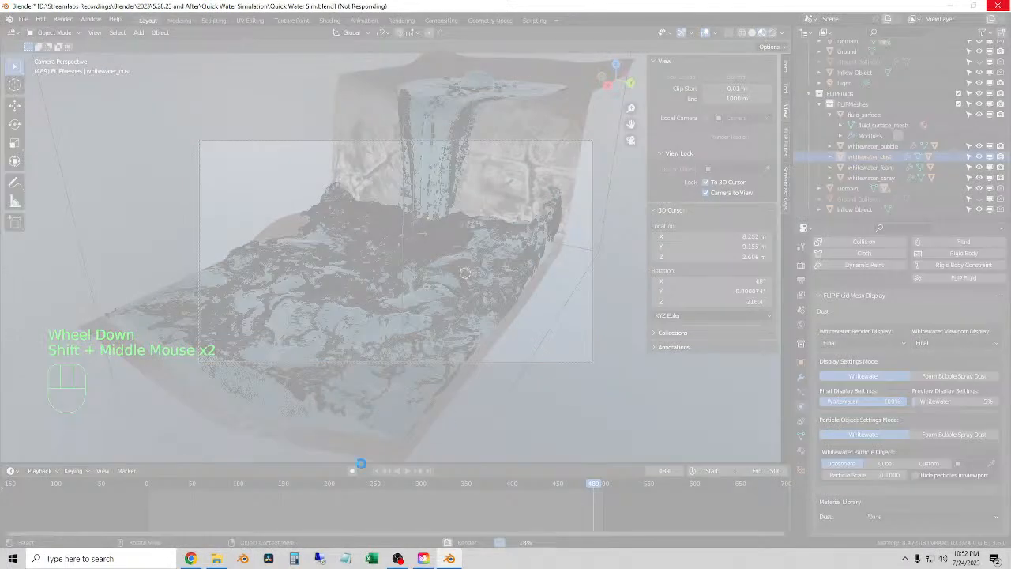
{"action": "left_click", "coordinate": [448, 558]}
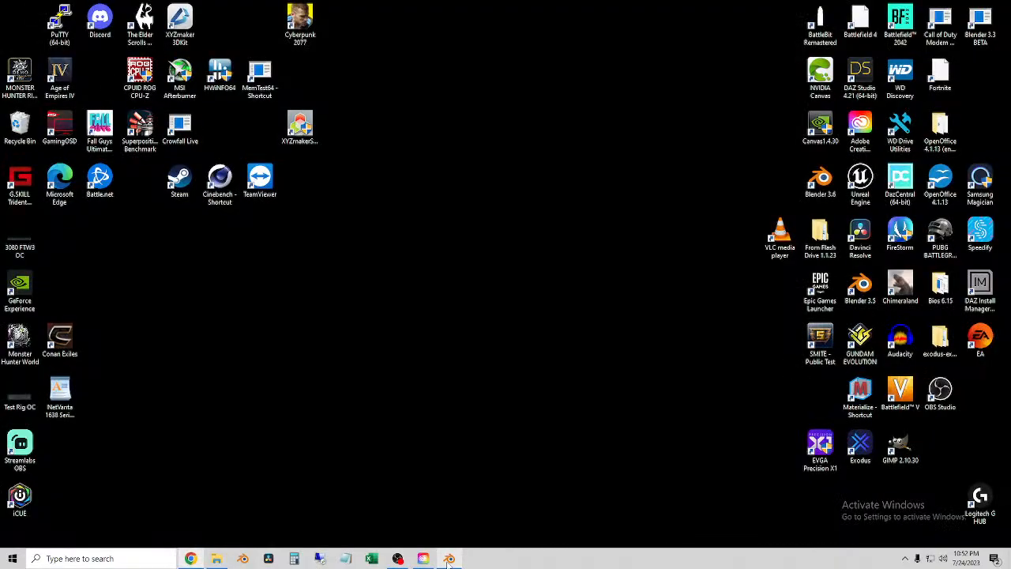
{"action": "left_click", "coordinate": [448, 559]}
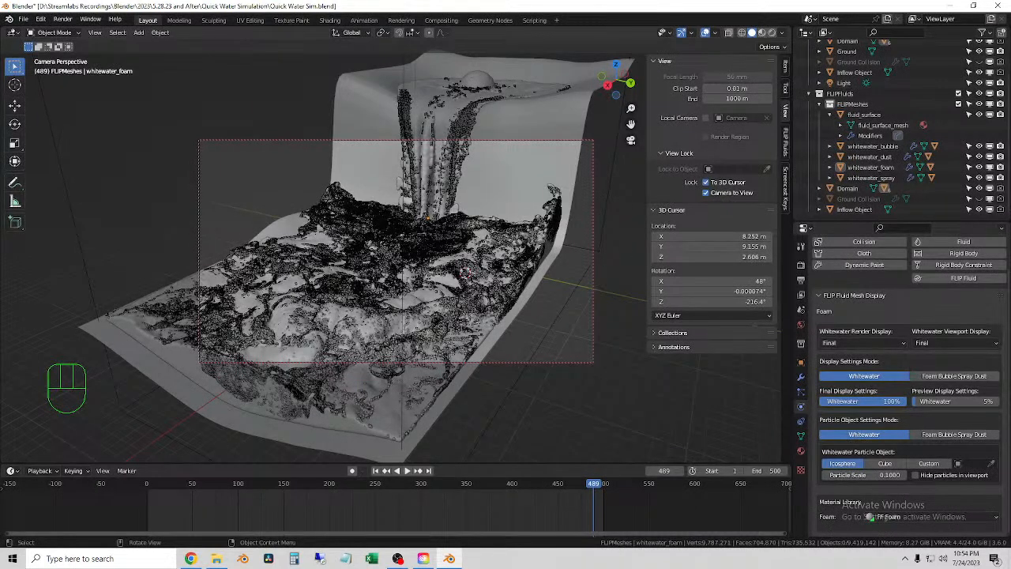
Return the timeline to frame 1, leave the camera view and look over the Ground mesh.
{"action": "left_click", "coordinate": [375, 471]}
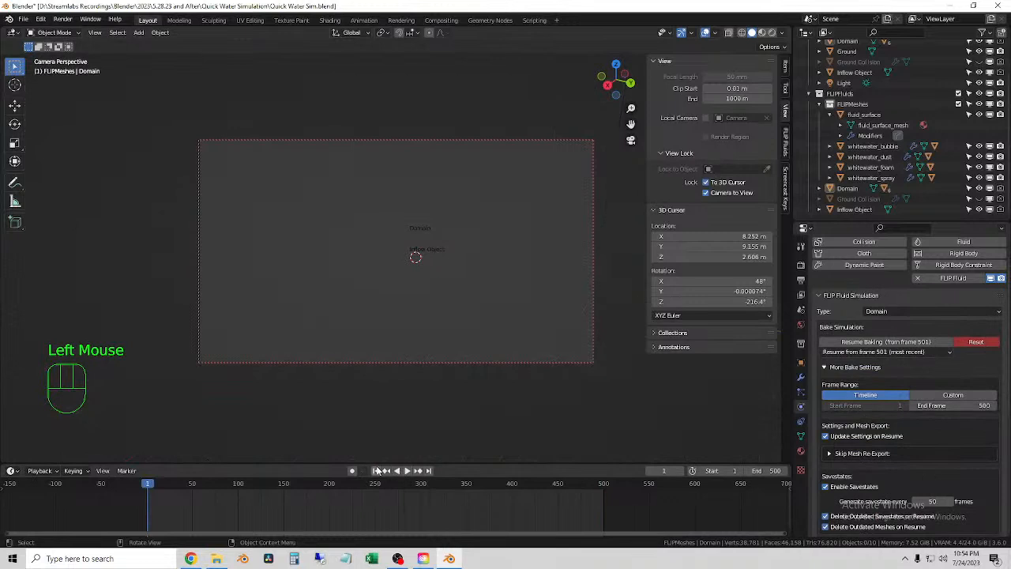
{"action": "left_click", "coordinate": [621, 381]}
{"action": "left_click", "coordinate": [630, 140]}
{"action": "scroll", "coordinate": [403, 229], "scroll_direction": "up", "scroll_amount": 3}
{"action": "scroll", "coordinate": [402, 226], "scroll_direction": "up", "scroll_amount": 1}
{"action": "middle_click_drag", "start_coordinate": [403, 226], "coordinate": [419, 253]}
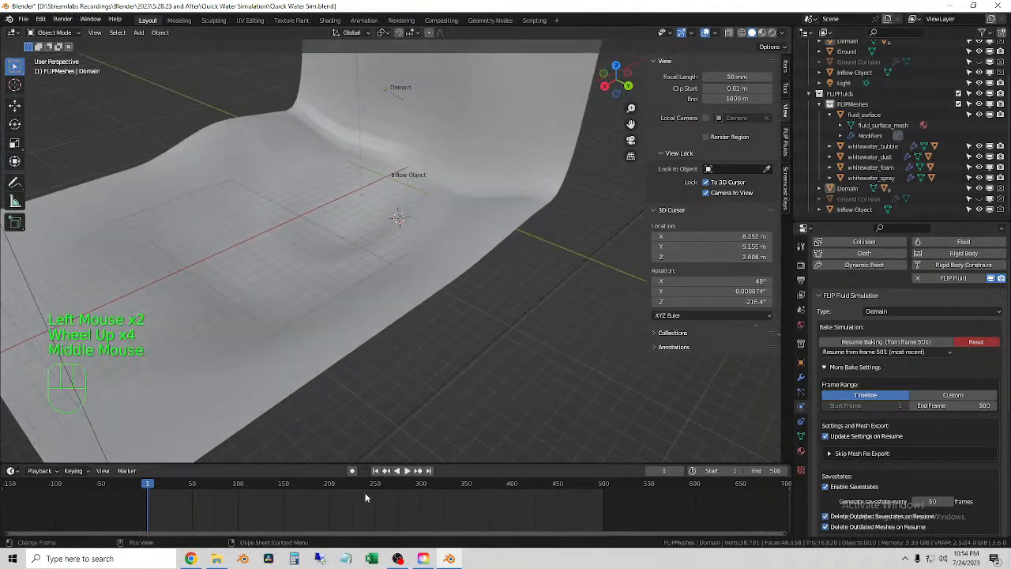
{"action": "left_click_drag", "start_coordinate": [152, 484], "coordinate": [152, 487]}
{"action": "left_click", "coordinate": [376, 471]}
{"action": "scroll", "coordinate": [909, 198], "scroll_direction": "up", "scroll_amount": 1}
{"action": "scroll", "coordinate": [897, 203], "scroll_direction": "down", "scroll_amount": 2}
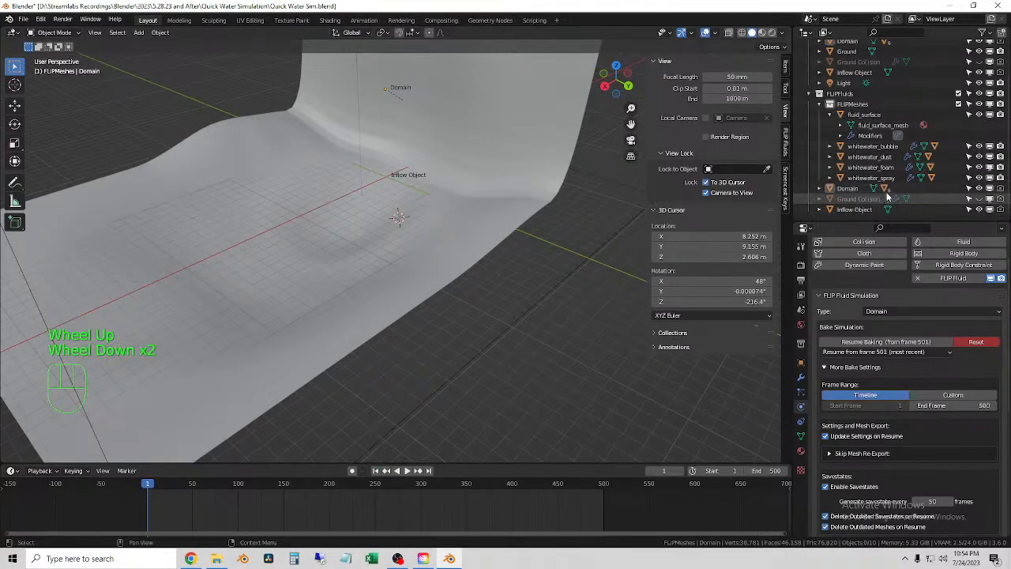
Check the fluid surface's display settings and select the Domain.
{"action": "scroll", "coordinate": [881, 198], "scroll_direction": "up", "scroll_amount": 2}
{"action": "left_click", "coordinate": [895, 151]}
{"action": "scroll", "coordinate": [900, 158], "scroll_direction": "up", "scroll_amount": 2}
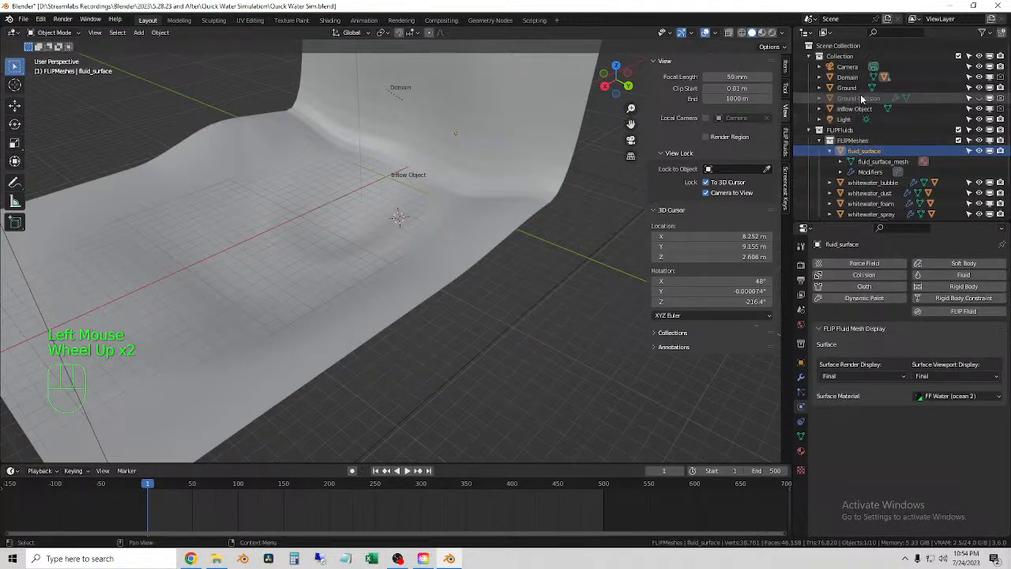
{"action": "scroll", "coordinate": [553, 207], "scroll_direction": "down", "scroll_amount": 2}
{"action": "left_click", "coordinate": [537, 210]}
Play the simulation from frame 1 to frame 49 and place the 3D cursor at the whitewater's edge near the upper ledge.
{"action": "middle_click_drag", "start_coordinate": [545, 211], "coordinate": [496, 222], "text": "shift"}
{"action": "scroll", "coordinate": [515, 282], "scroll_direction": "up", "scroll_amount": 2}
{"action": "middle_click_drag", "start_coordinate": [515, 282], "coordinate": [468, 314], "text": "shift"}
{"action": "scroll", "coordinate": [468, 314], "scroll_direction": "down", "scroll_amount": 1}
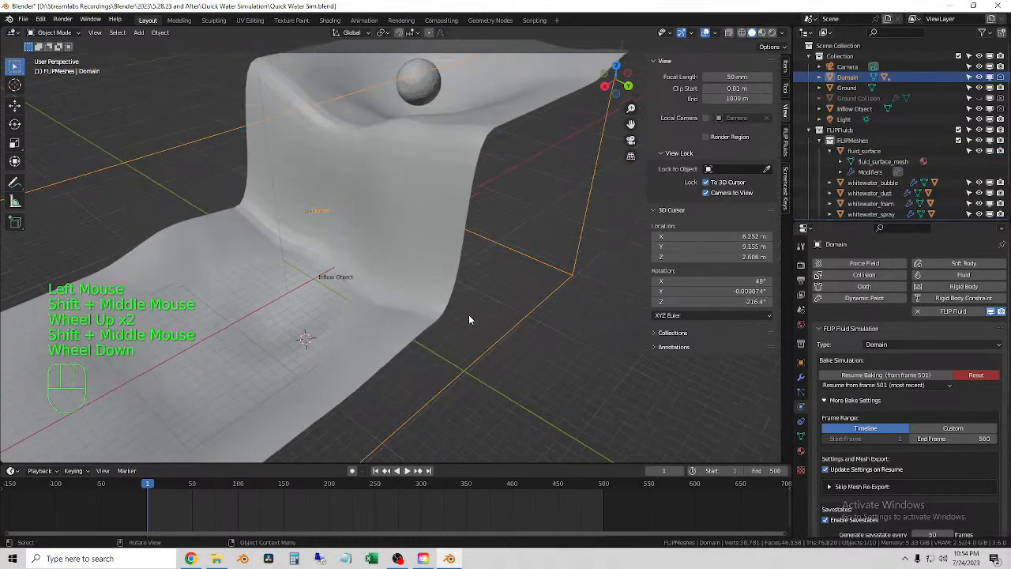
{"action": "key", "text": "space"}
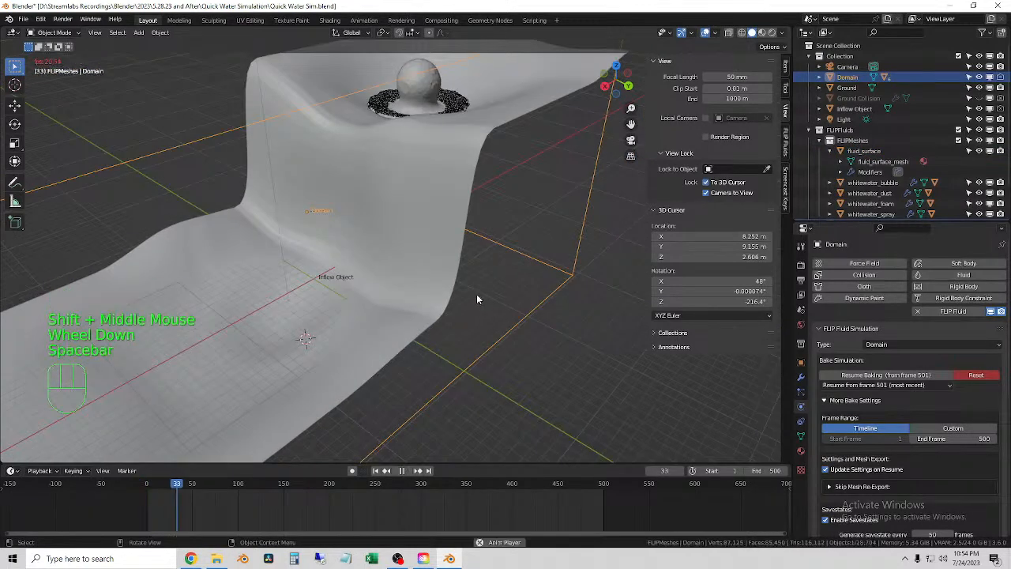
{"action": "key", "text": "space"}
{"action": "right_click", "coordinate": [364, 123], "text": "shift"}
{"action": "scroll", "coordinate": [366, 126], "scroll_direction": "up", "scroll_amount": 4}
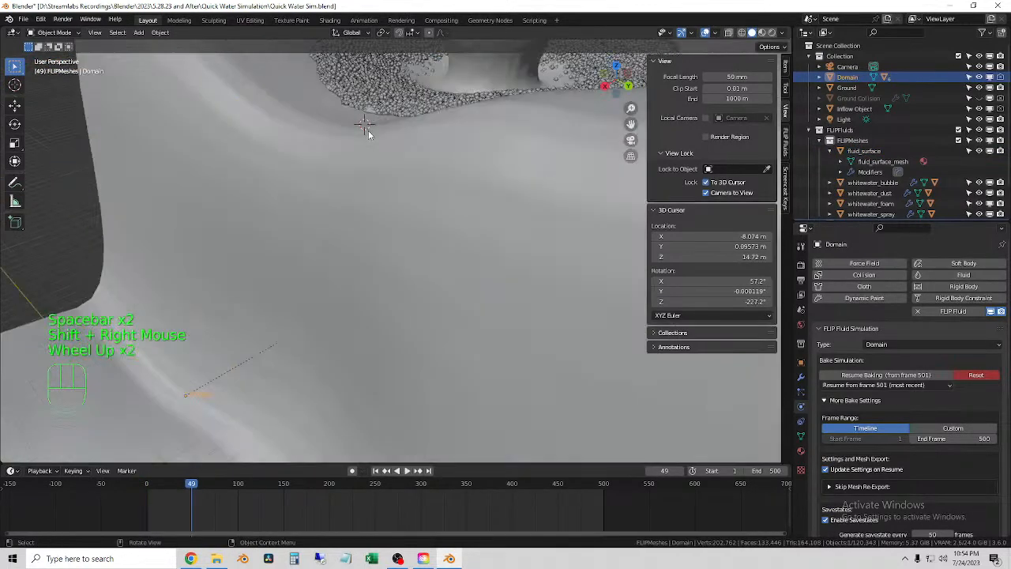
Select the whitewater foam around the inflow sphere and set its whitewater particle scale to 0.01.
{"action": "middle_click_drag", "start_coordinate": [367, 324], "coordinate": [344, 306], "text": "shift"}
{"action": "scroll", "coordinate": [378, 286], "scroll_direction": "down", "scroll_amount": 1}
{"action": "left_click", "coordinate": [371, 275]}
{"action": "scroll", "coordinate": [344, 307], "scroll_direction": "down", "scroll_amount": 3}
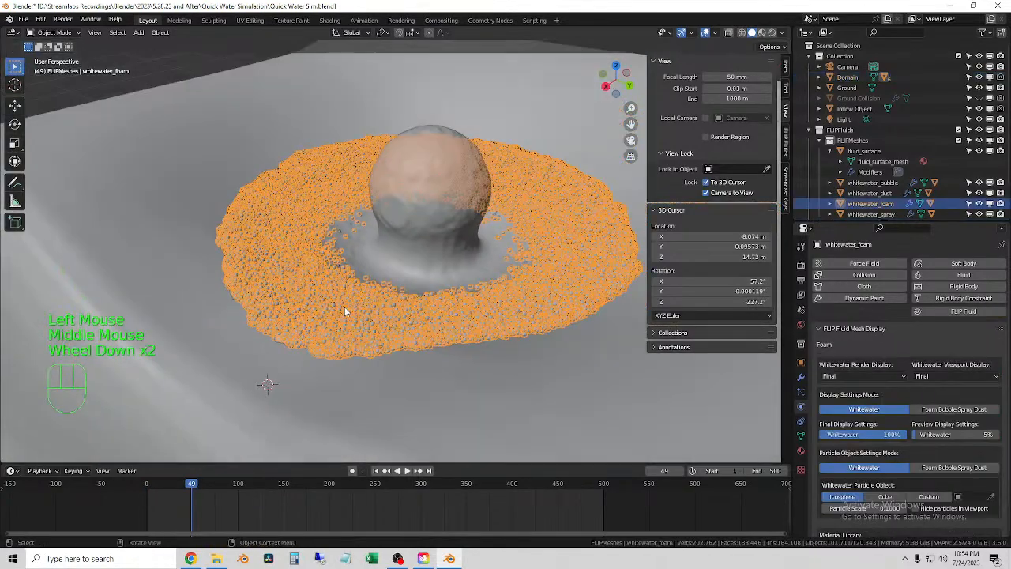
{"action": "scroll", "coordinate": [946, 470], "scroll_direction": "down", "scroll_amount": 1}
{"action": "left_click", "coordinate": [885, 476]}
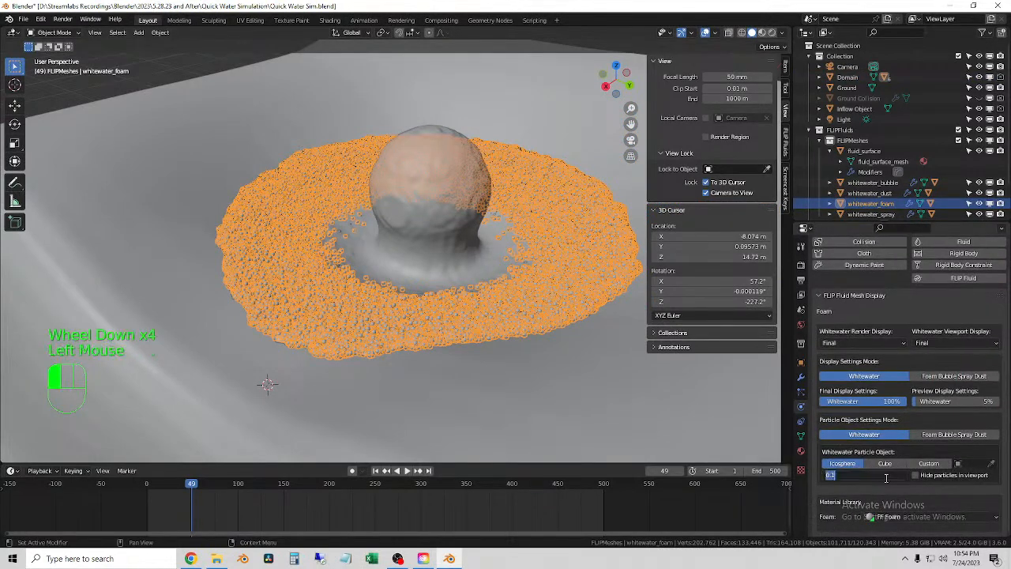
{"action": "type", "text": "0.01"}
{"action": "key", "text": "Return"}
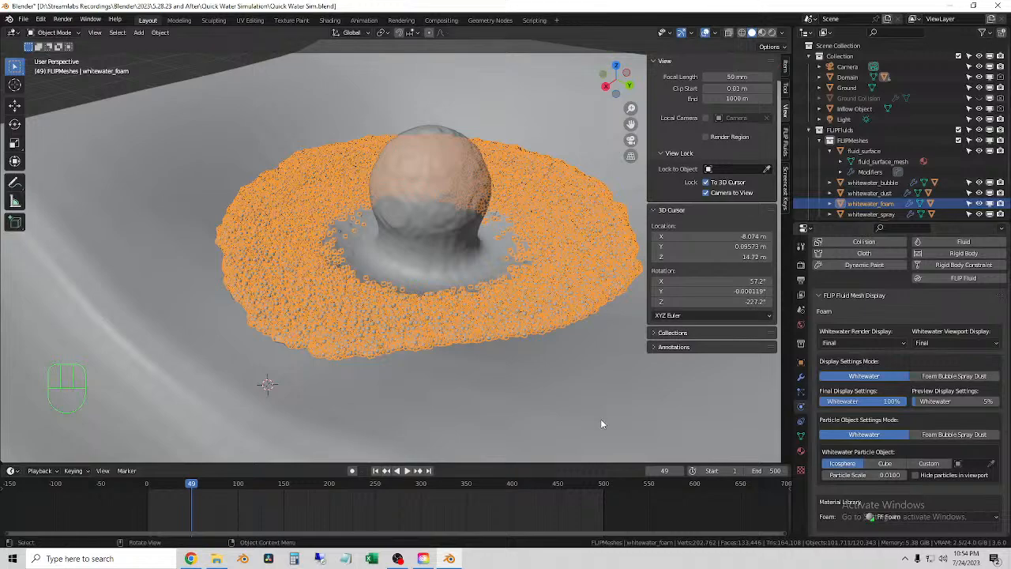
Deselect the foam and step the timeline back to frame 48 to refresh the whitewater particles.
{"action": "left_click", "coordinate": [187, 62]}
{"action": "scroll", "coordinate": [332, 221], "scroll_direction": "up", "scroll_amount": 2}
{"action": "scroll", "coordinate": [414, 307], "scroll_direction": "down", "scroll_amount": 2}
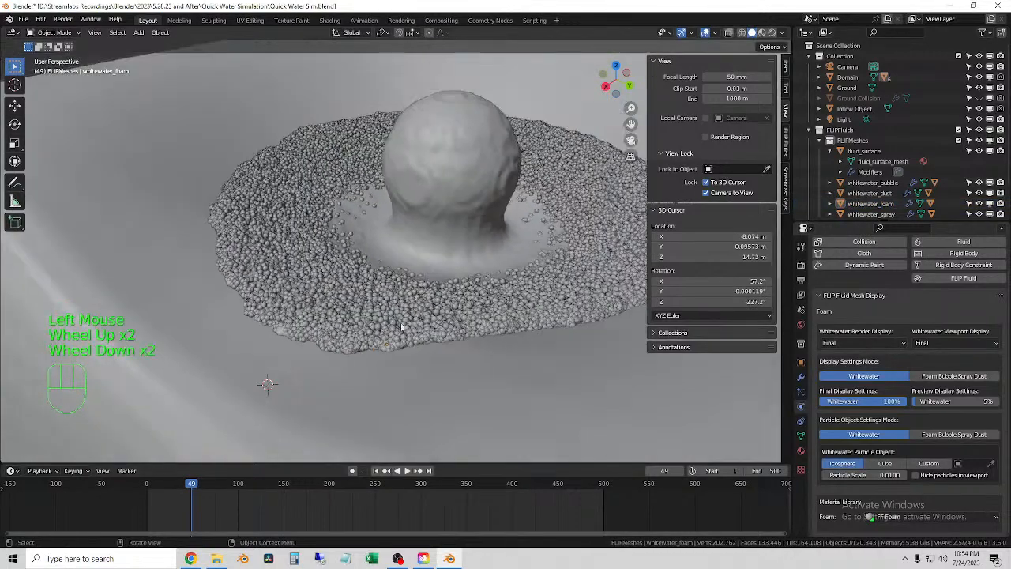
{"action": "left_click", "coordinate": [651, 472]}
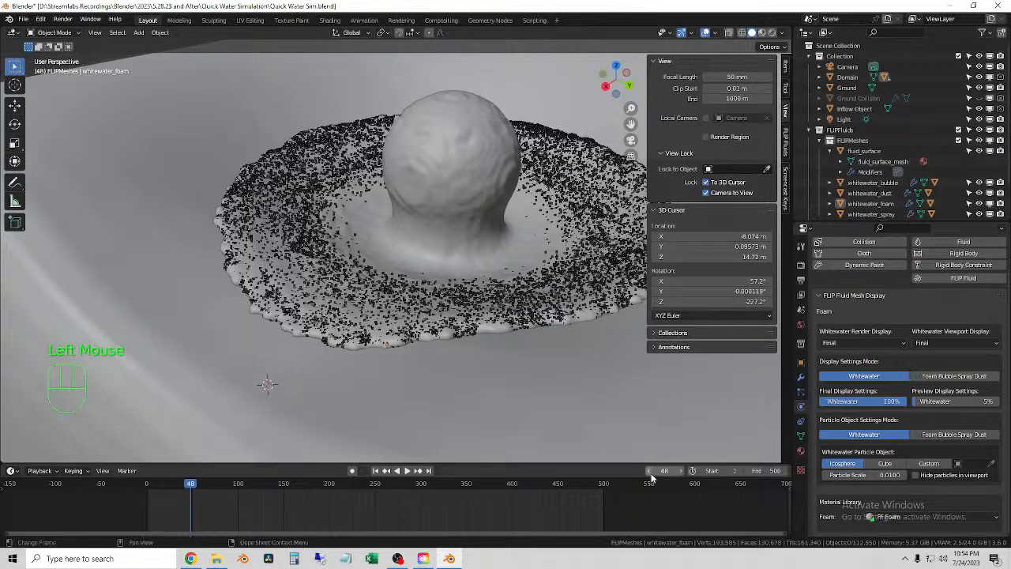
Switch the viewport to rendered shading with the upper pool and its foam ring in view.
{"action": "scroll", "coordinate": [387, 365], "scroll_direction": "down", "scroll_amount": 5}
{"action": "scroll", "coordinate": [391, 395], "scroll_direction": "up", "scroll_amount": 1}
{"action": "scroll", "coordinate": [385, 412], "scroll_direction": "up", "scroll_amount": 1}
{"action": "middle_click_drag", "start_coordinate": [367, 407], "coordinate": [377, 417], "text": "shift"}
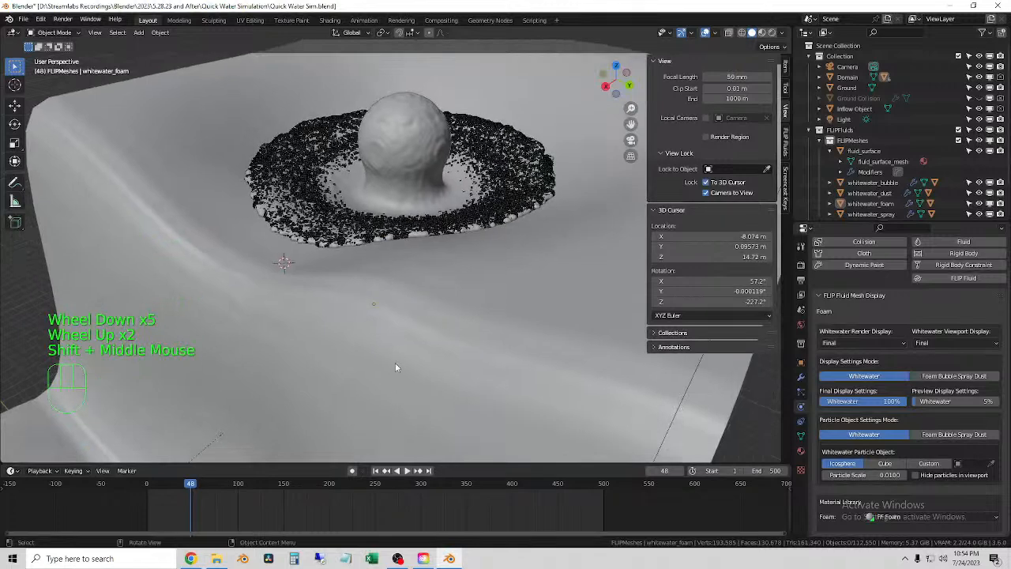
{"action": "middle_click_drag", "start_coordinate": [393, 378], "coordinate": [398, 377]}
{"action": "middle_click_drag", "start_coordinate": [496, 277], "coordinate": [488, 356], "text": "shift"}
{"action": "left_click", "coordinate": [779, 35]}
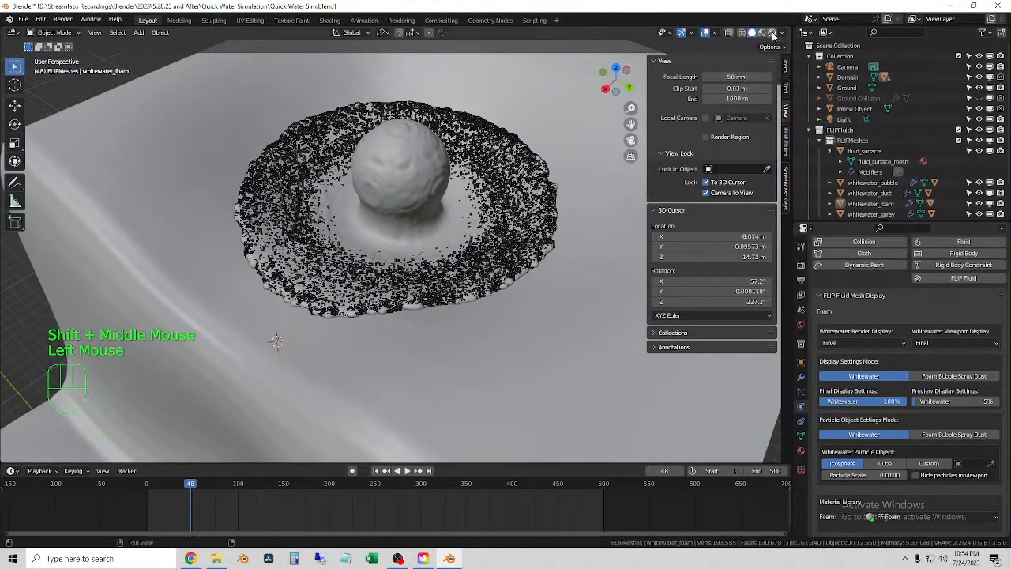
{"action": "left_click", "coordinate": [772, 32]}
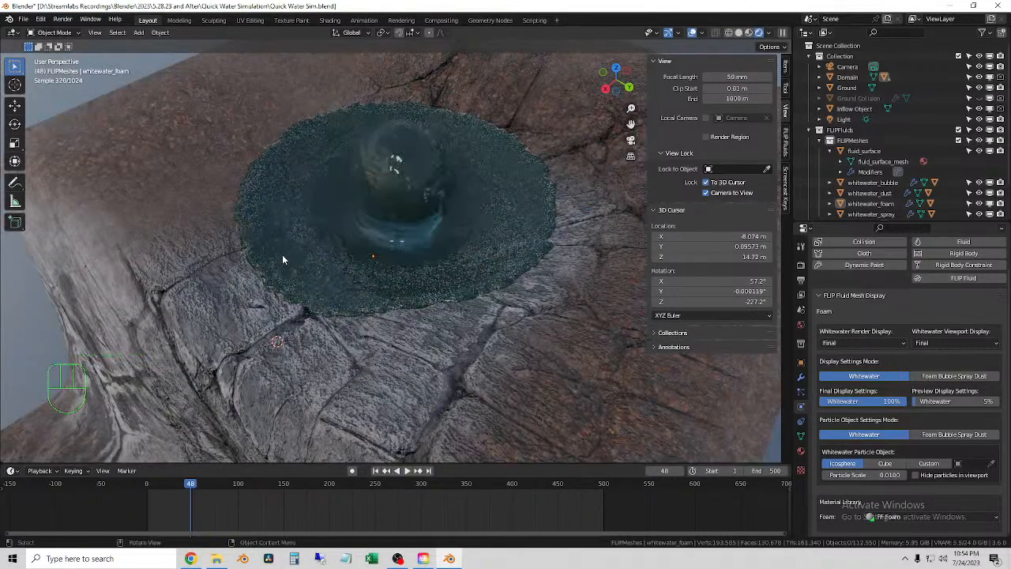
Place the 3D cursor on the foam ring at about (-12.3, -2.1, 14.4) m and hide the viewport overlays.
{"action": "scroll", "coordinate": [284, 256], "scroll_direction": "up", "scroll_amount": 2}
{"action": "middle_click_drag", "start_coordinate": [340, 217], "coordinate": [314, 352], "text": "shift"}
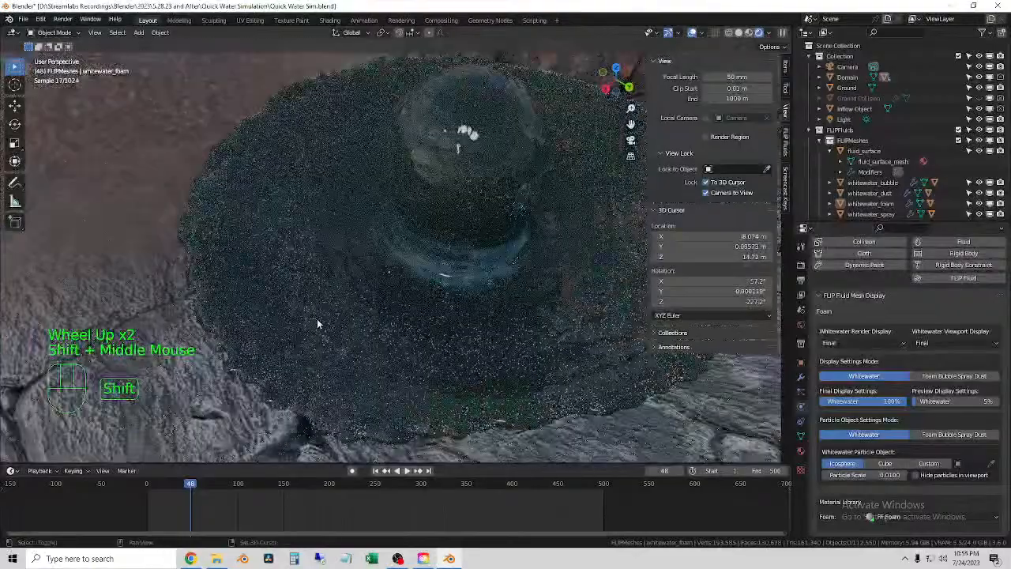
{"action": "right_click", "coordinate": [317, 319], "text": "shift"}
{"action": "left_click", "coordinate": [692, 33]}
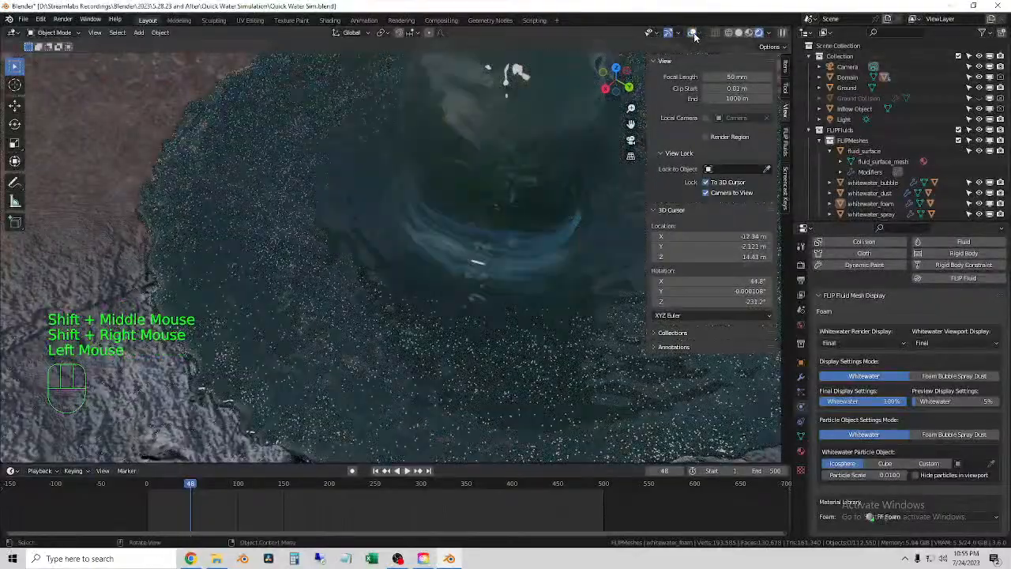
Select the whitewater foam and examine its rendered particles close up from several angles around the inflow sphere.
{"action": "middle_click_drag", "start_coordinate": [440, 318], "coordinate": [414, 372]}
{"action": "left_click", "coordinate": [326, 403]}
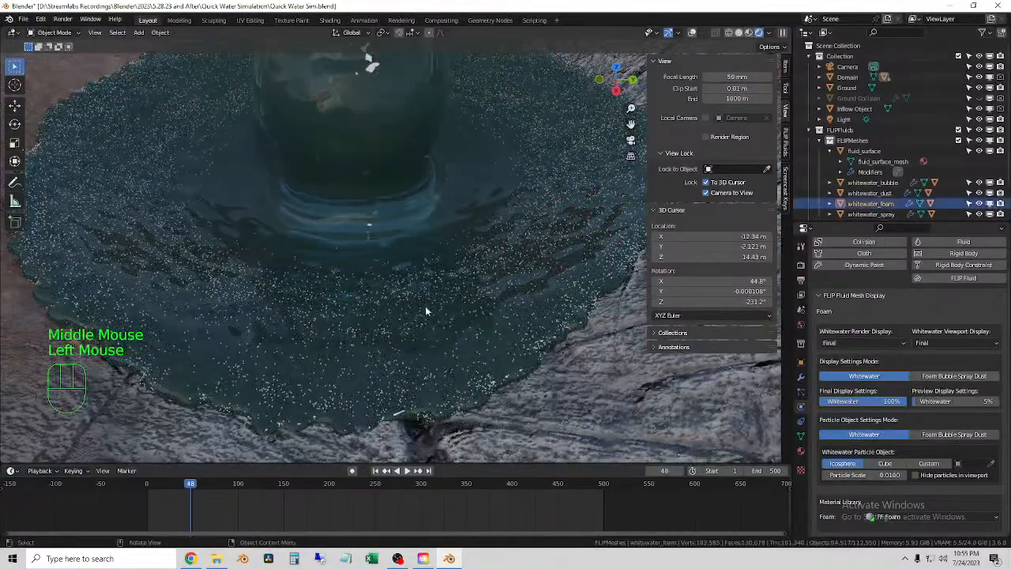
{"action": "scroll", "coordinate": [437, 333], "scroll_direction": "down", "scroll_amount": 2}
{"action": "middle_click_drag", "start_coordinate": [505, 297], "coordinate": [455, 371]}
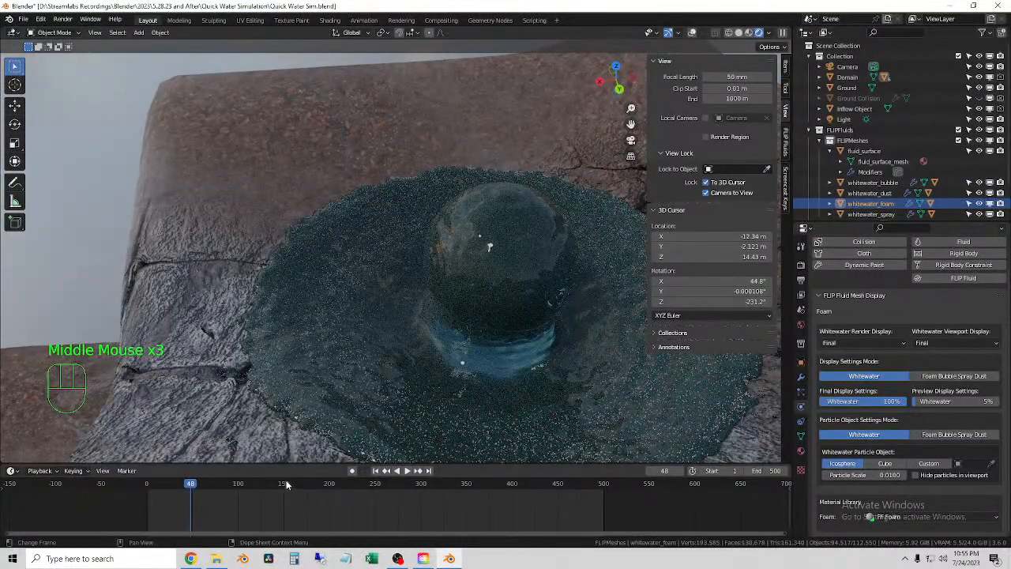
Jump to frame 151 and examine the rendered foam on the upper pool and down the waterfall.
{"action": "left_click", "coordinate": [284, 483]}
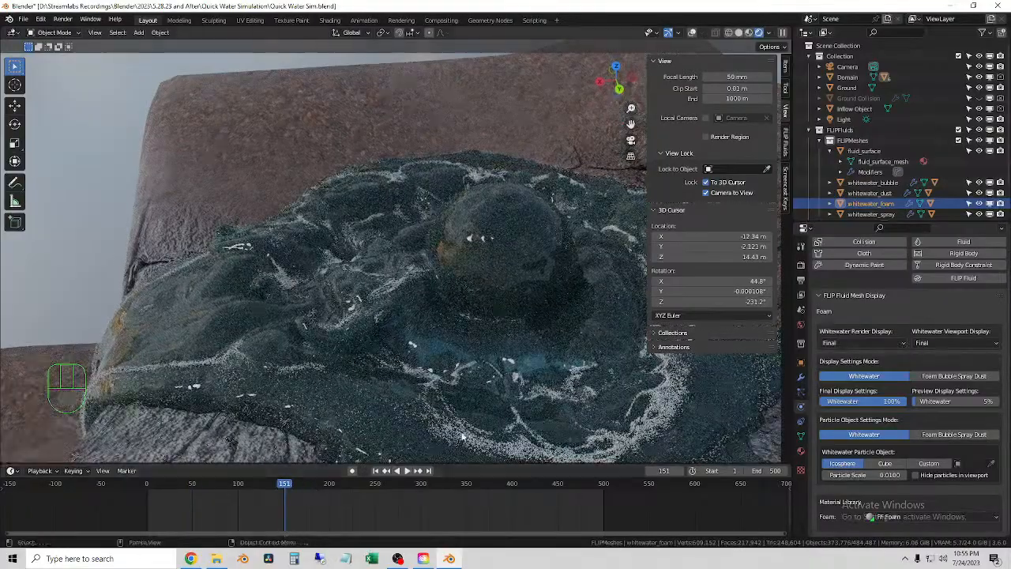
{"action": "middle_click_drag", "start_coordinate": [393, 393], "coordinate": [229, 273]}
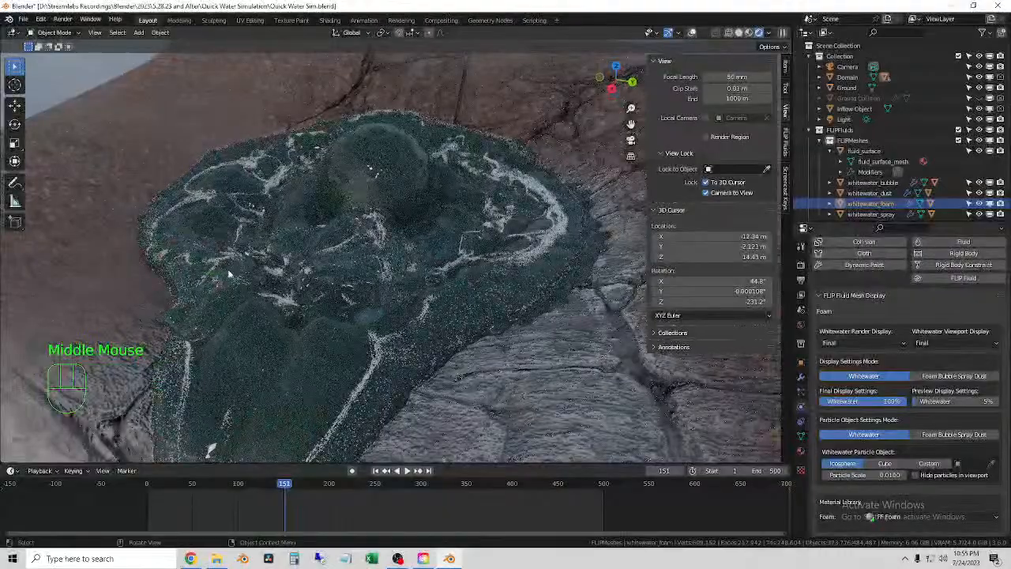
{"action": "scroll", "coordinate": [295, 291], "scroll_direction": "down", "scroll_amount": 2}
{"action": "middle_click_drag", "start_coordinate": [295, 291], "coordinate": [458, 218]}
{"action": "scroll", "coordinate": [490, 278], "scroll_direction": "down", "scroll_amount": 1}
{"action": "middle_click_drag", "start_coordinate": [490, 278], "coordinate": [431, 320]}
{"action": "scroll", "coordinate": [452, 237], "scroll_direction": "down", "scroll_amount": 2}
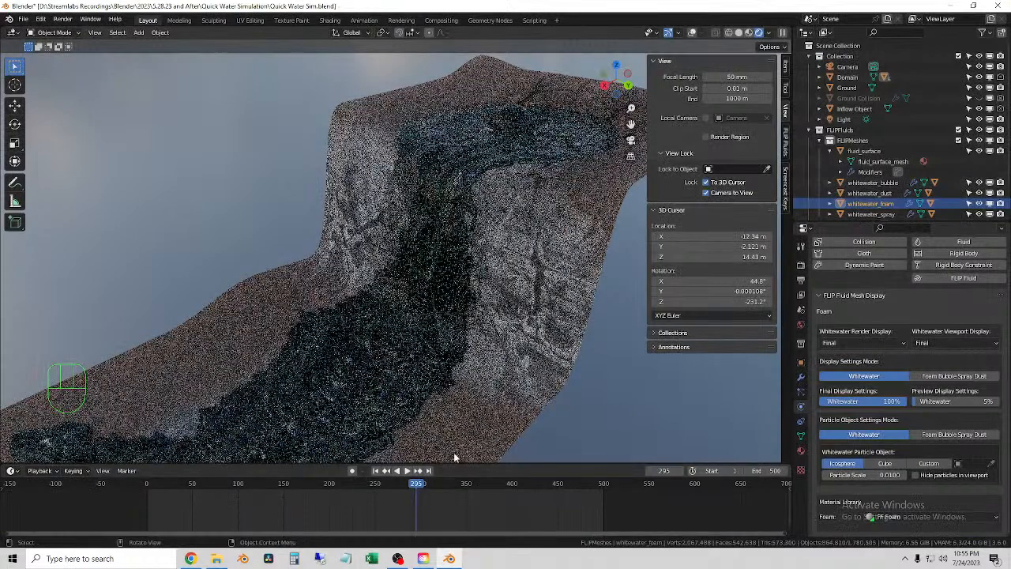
Deselect the foam, show the World properties and raise the HDRI lighting strength for the rendered viewport.
{"action": "left_click", "coordinate": [640, 398]}
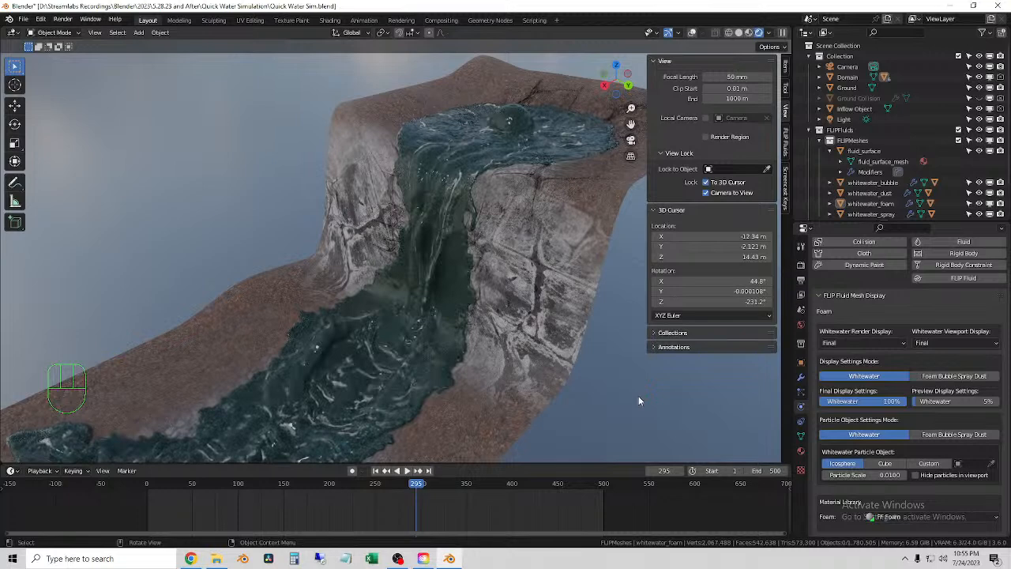
{"action": "left_click", "coordinate": [639, 400]}
{"action": "left_click", "coordinate": [801, 324]}
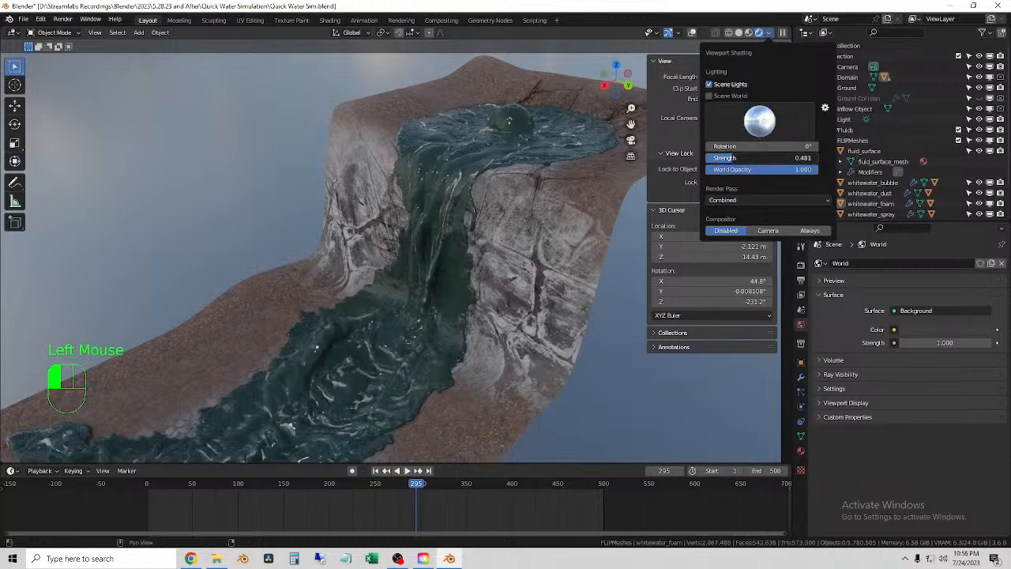
{"action": "left_click_drag", "start_coordinate": [724, 158], "coordinate": [802, 158]}
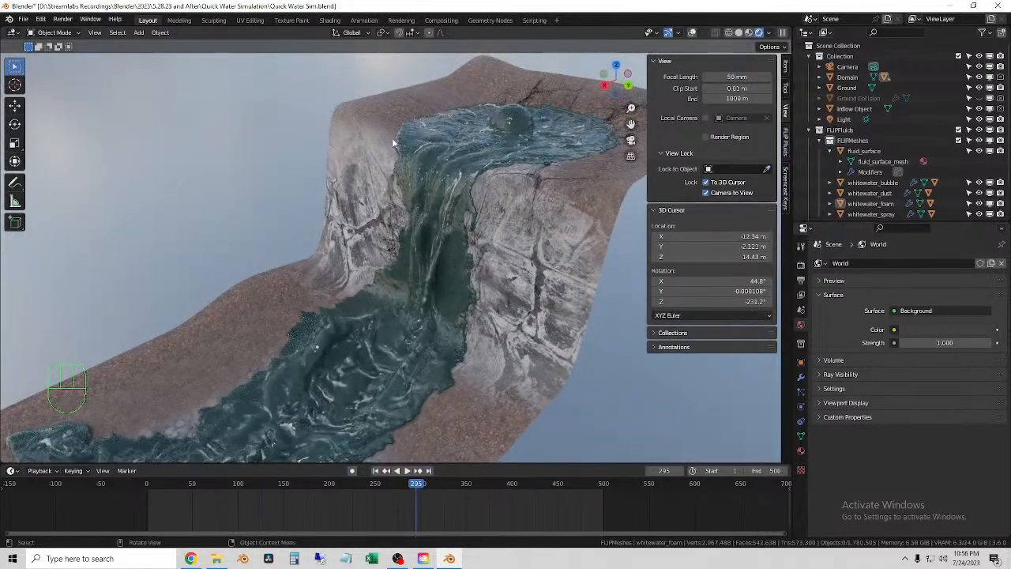
Select the fluid surface, clear the selection again and return the viewport to solid shading.
{"action": "left_click", "coordinate": [451, 145]}
{"action": "left_click", "coordinate": [655, 414]}
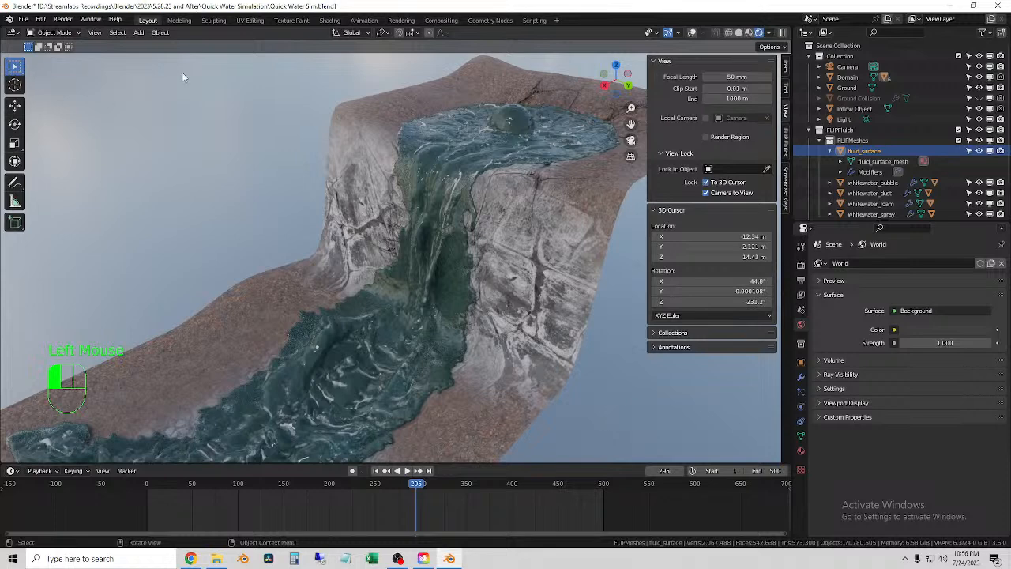
{"action": "left_click", "coordinate": [622, 361]}
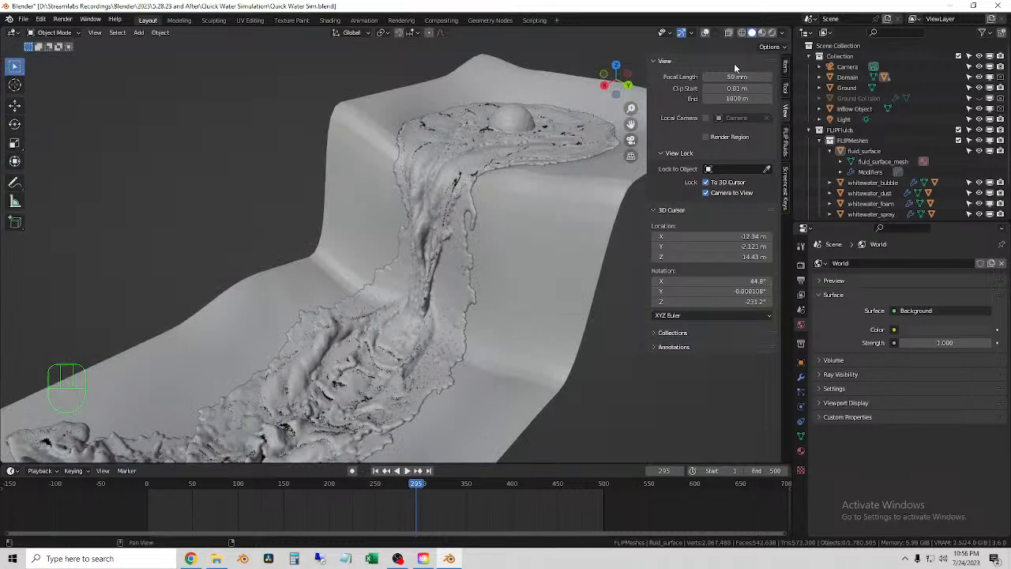
Set the whitewater viewport display to Preview in the FLIP Fluids quick display settings and view the whole waterfall.
{"action": "left_click", "coordinate": [785, 150]}
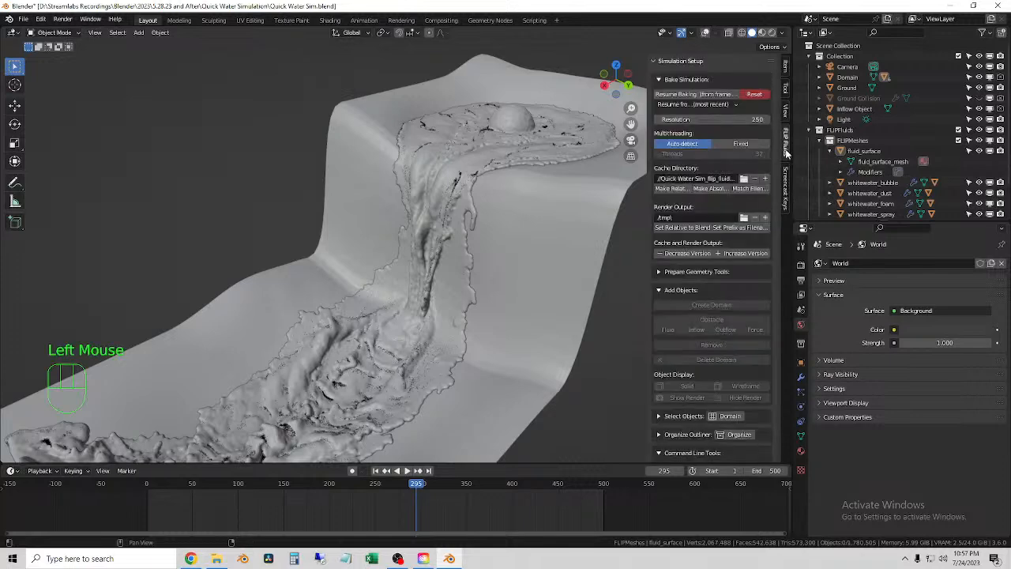
{"action": "scroll", "coordinate": [695, 410], "scroll_direction": "down", "scroll_amount": 3}
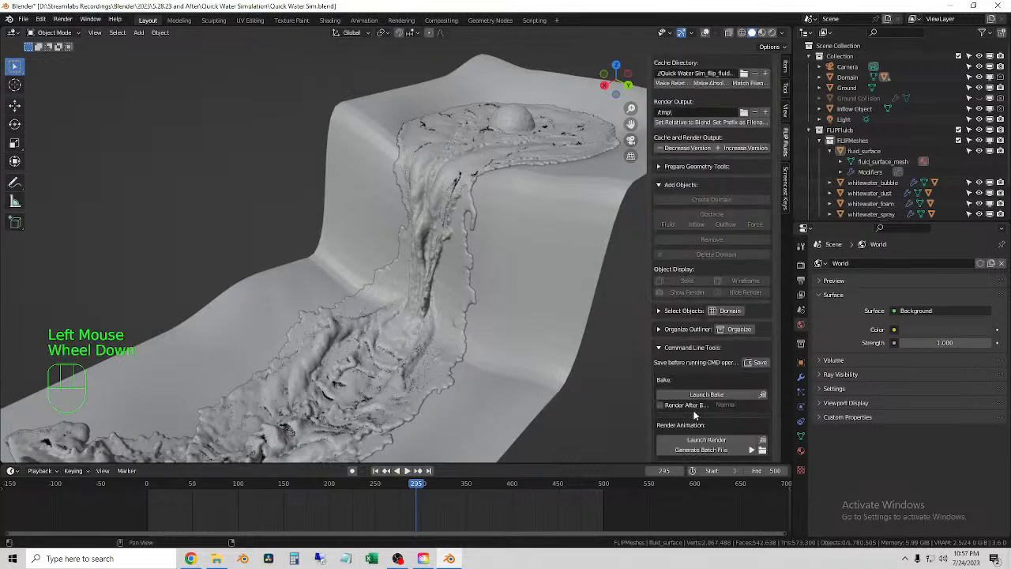
{"action": "scroll", "coordinate": [694, 411], "scroll_direction": "down", "scroll_amount": 2}
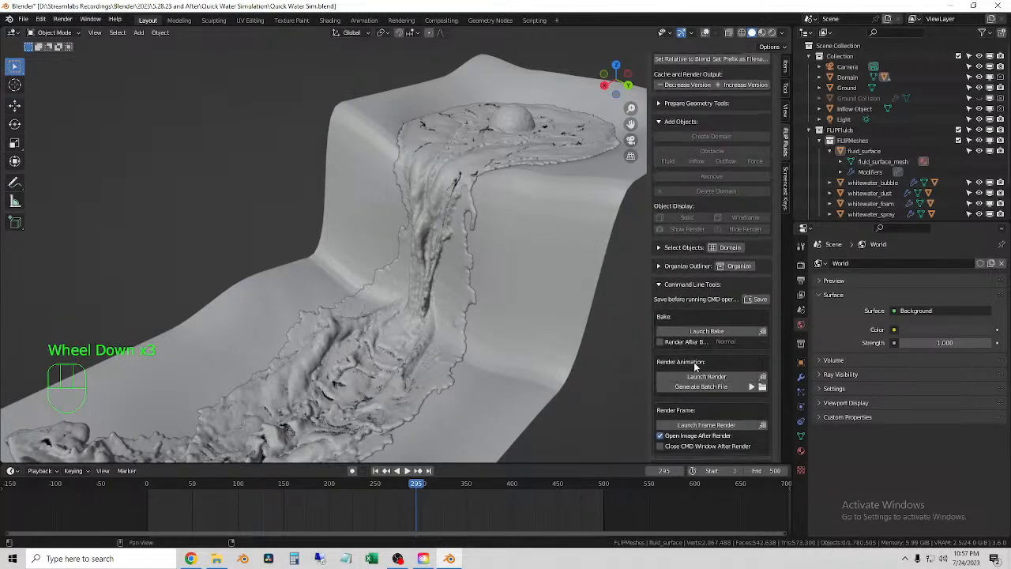
{"action": "scroll", "coordinate": [694, 362], "scroll_direction": "down", "scroll_amount": 3}
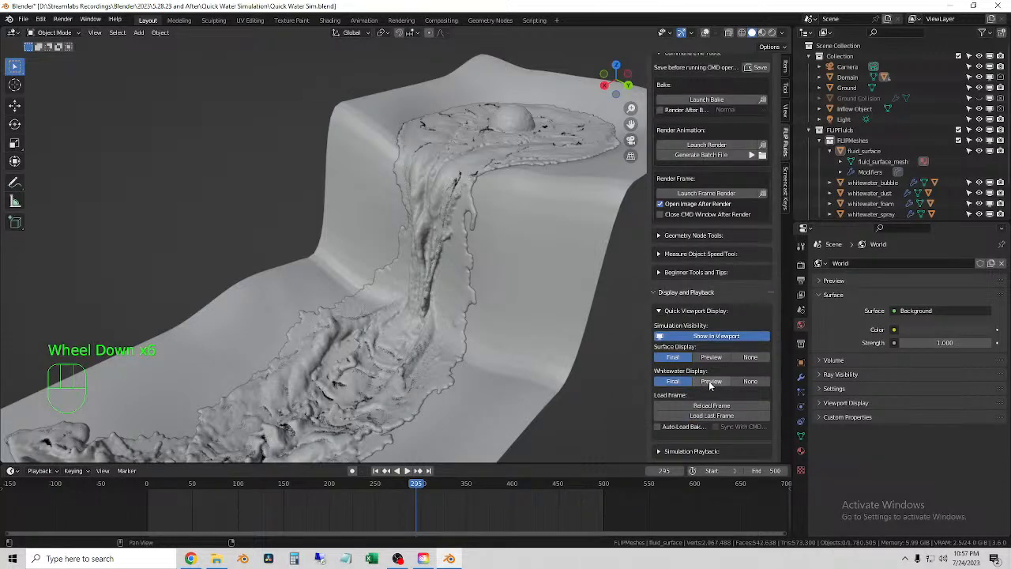
{"action": "left_click", "coordinate": [711, 382]}
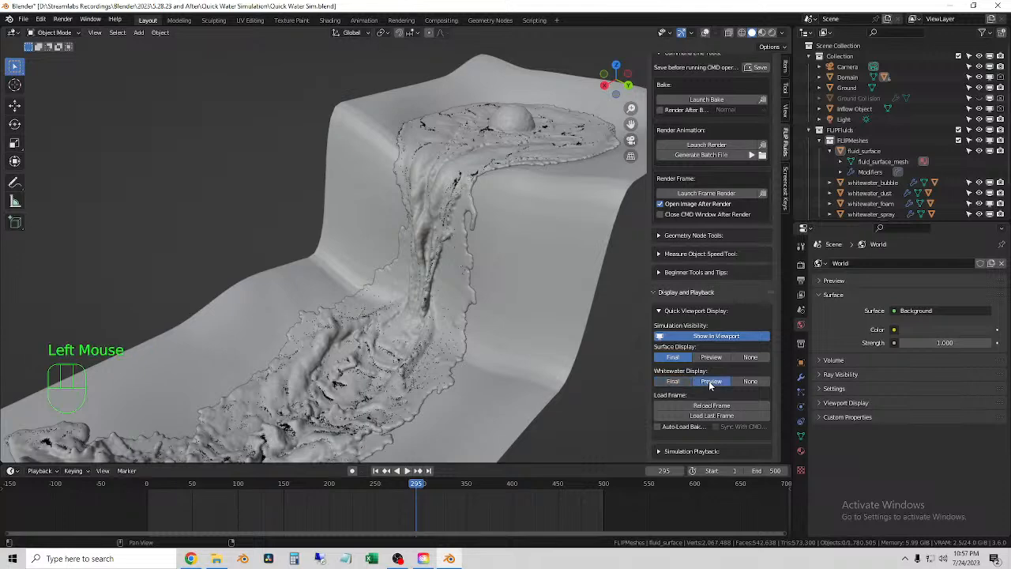
{"action": "scroll", "coordinate": [423, 314], "scroll_direction": "down", "scroll_amount": 1}
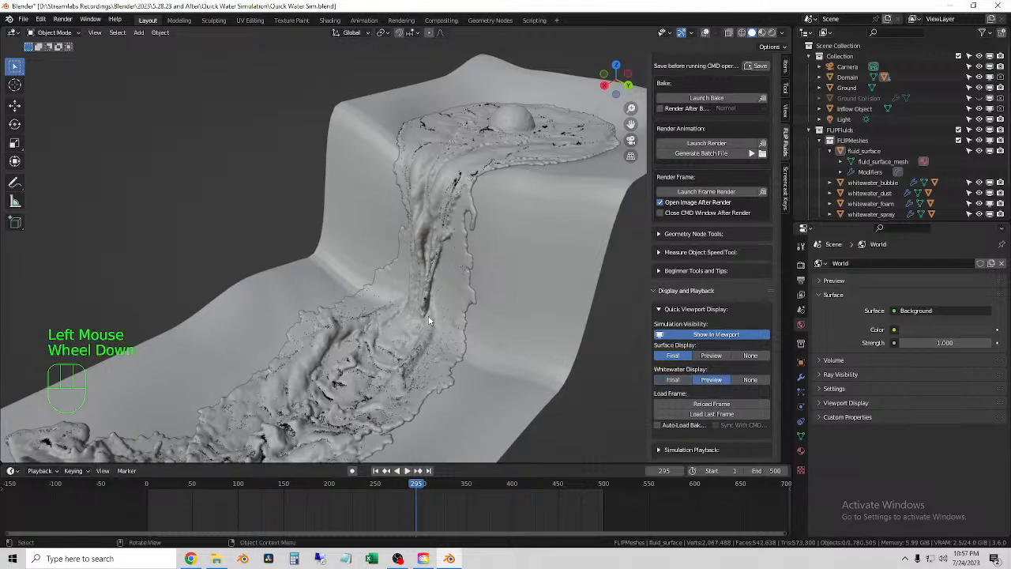
{"action": "scroll", "coordinate": [429, 315], "scroll_direction": "down", "scroll_amount": 1}
{"action": "scroll", "coordinate": [474, 364], "scroll_direction": "down", "scroll_amount": 1}
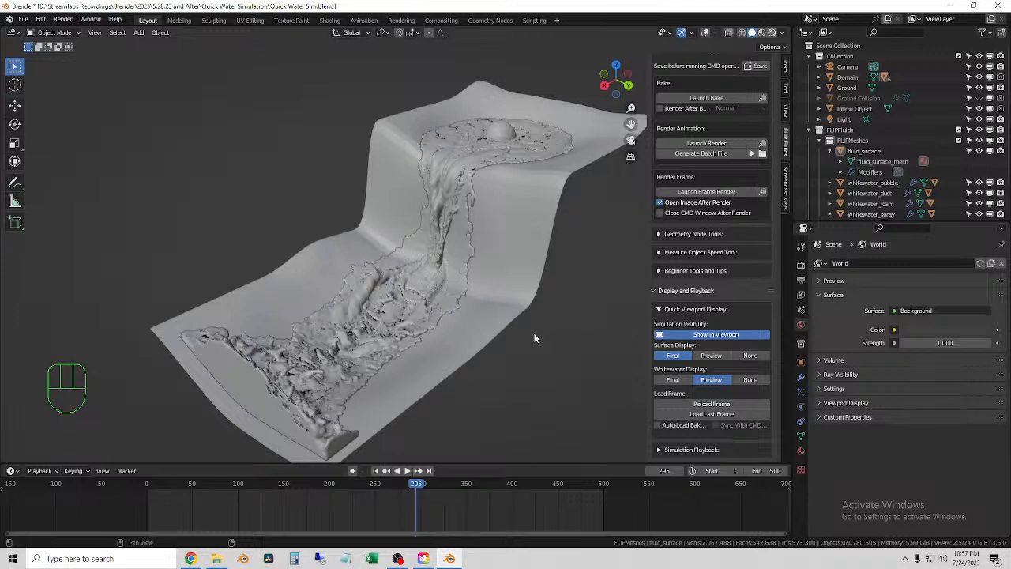
Turn the viewport overlays back on and select the Domain box.
{"action": "left_click", "coordinate": [888, 440]}
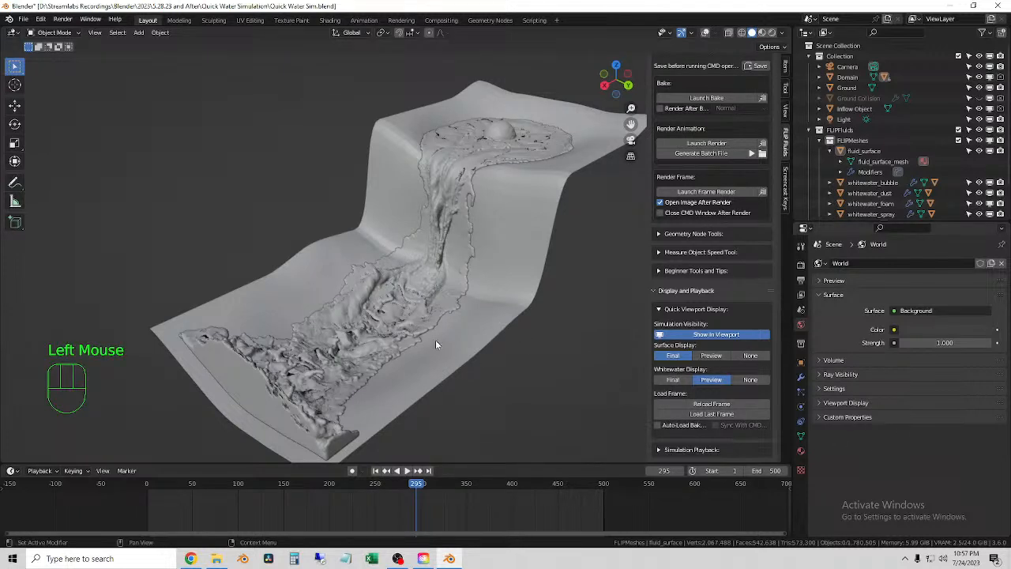
{"action": "left_click", "coordinate": [706, 34]}
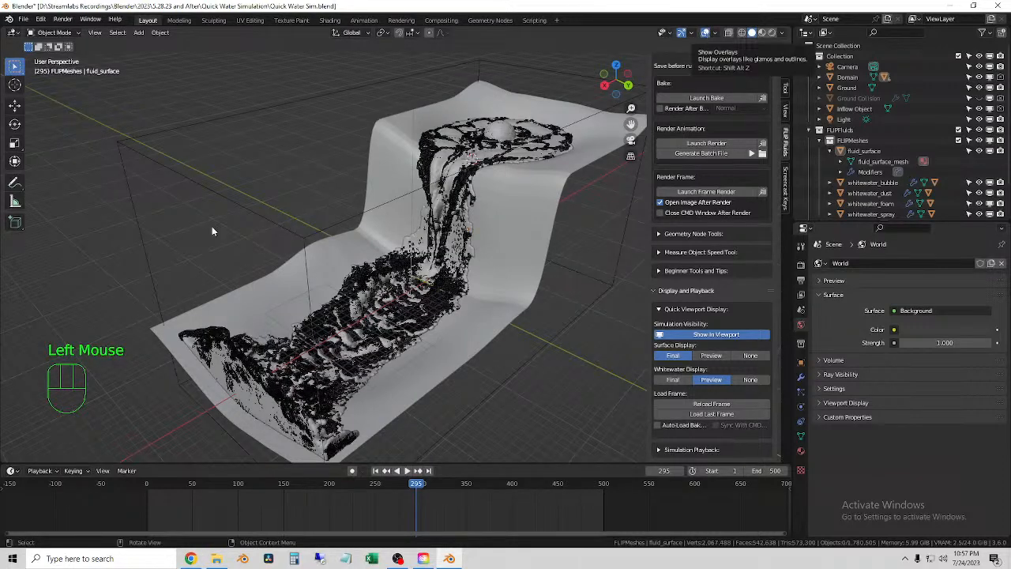
{"action": "left_click", "coordinate": [214, 124]}
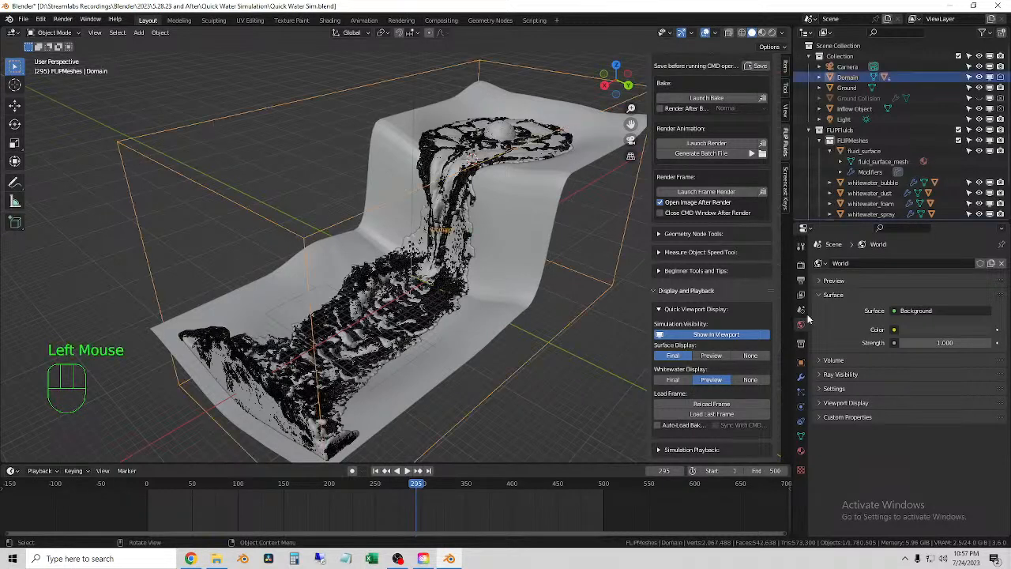
Show the Domain's physics settings and expand FLIP Fluid Stats to review the simulation, solver and timing statistics.
{"action": "left_click", "coordinate": [801, 407]}
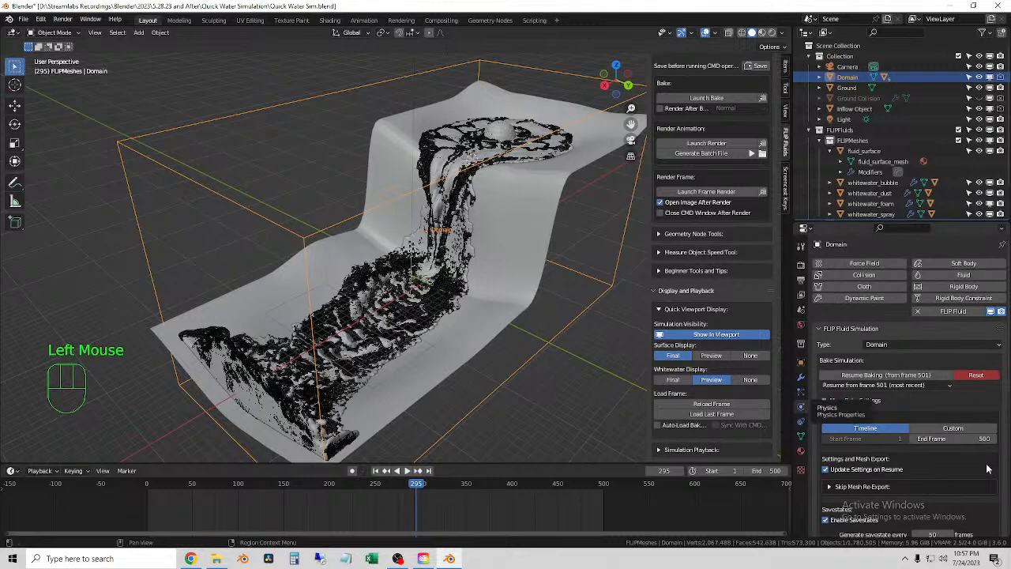
{"action": "scroll", "coordinate": [1009, 329], "scroll_direction": "down", "scroll_amount": 5}
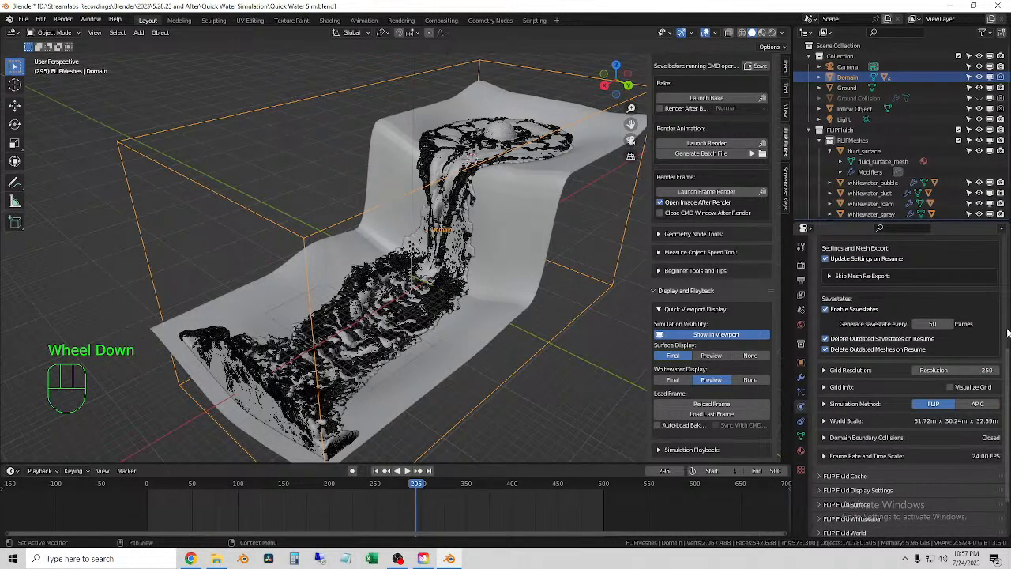
{"action": "scroll", "coordinate": [902, 425], "scroll_direction": "down", "scroll_amount": 2}
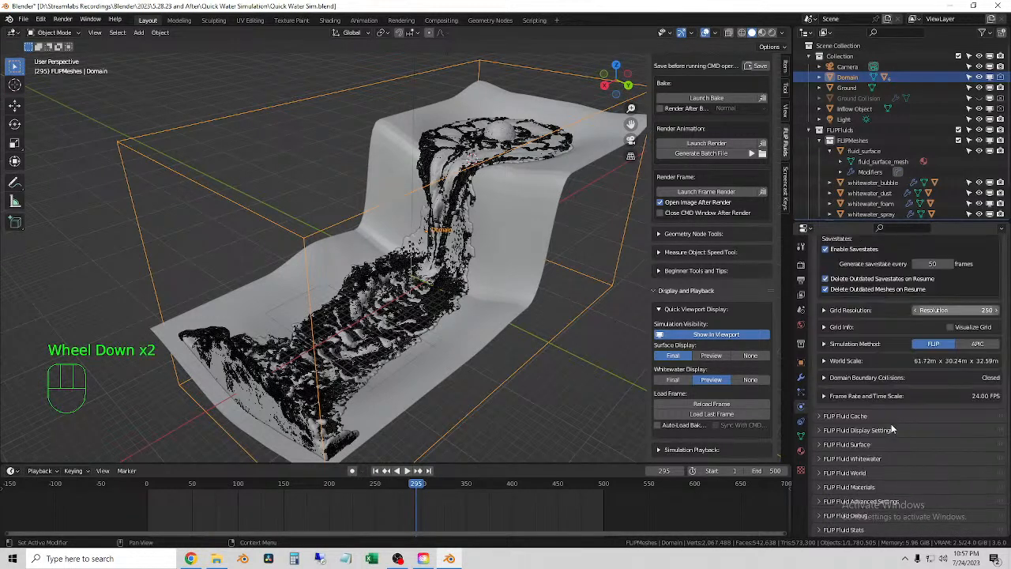
{"action": "left_click", "coordinate": [847, 525]}
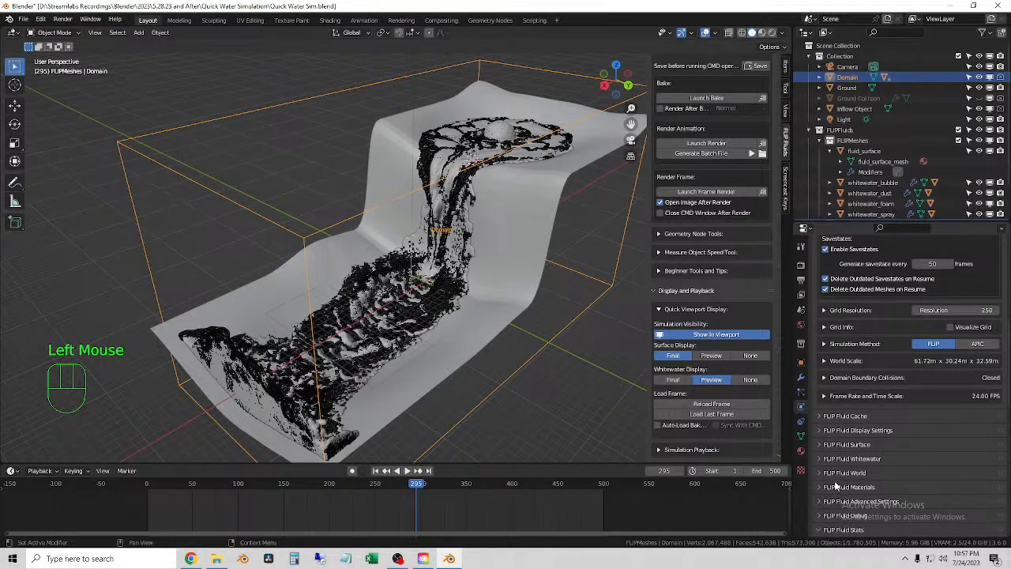
{"action": "scroll", "coordinate": [853, 472], "scroll_direction": "down", "scroll_amount": 2}
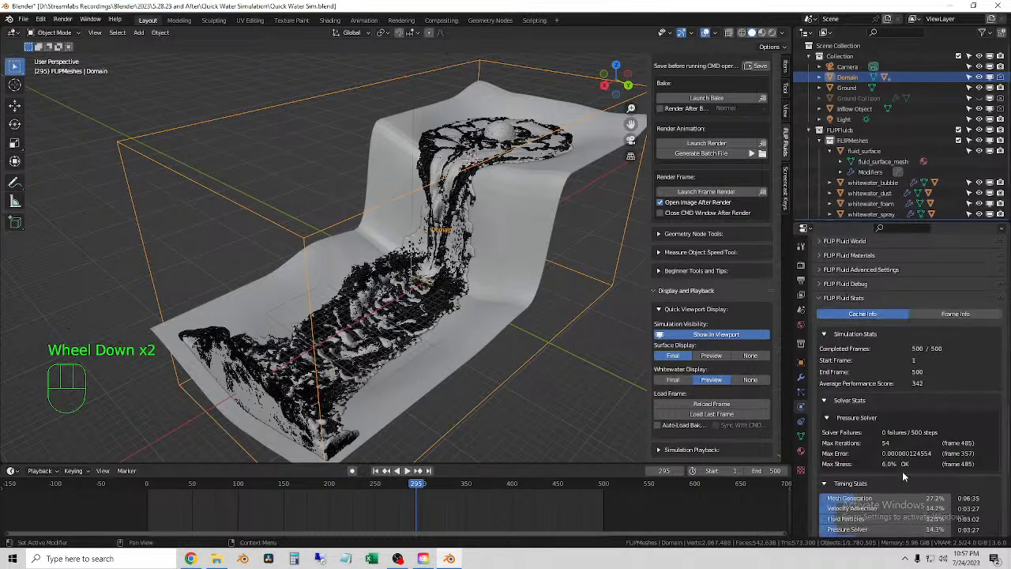
Examine the Domain's timing breakdown and per-mesh cache sizes in FLIP Fluid Stats.
{"action": "scroll", "coordinate": [909, 466], "scroll_direction": "down", "scroll_amount": 2}
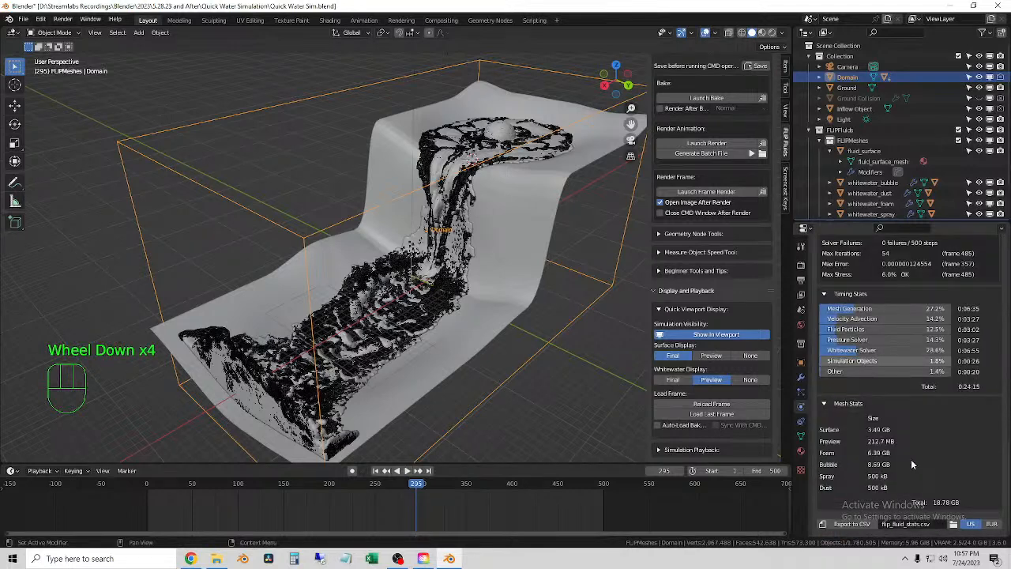
{"action": "scroll", "coordinate": [922, 455], "scroll_direction": "down", "scroll_amount": 1}
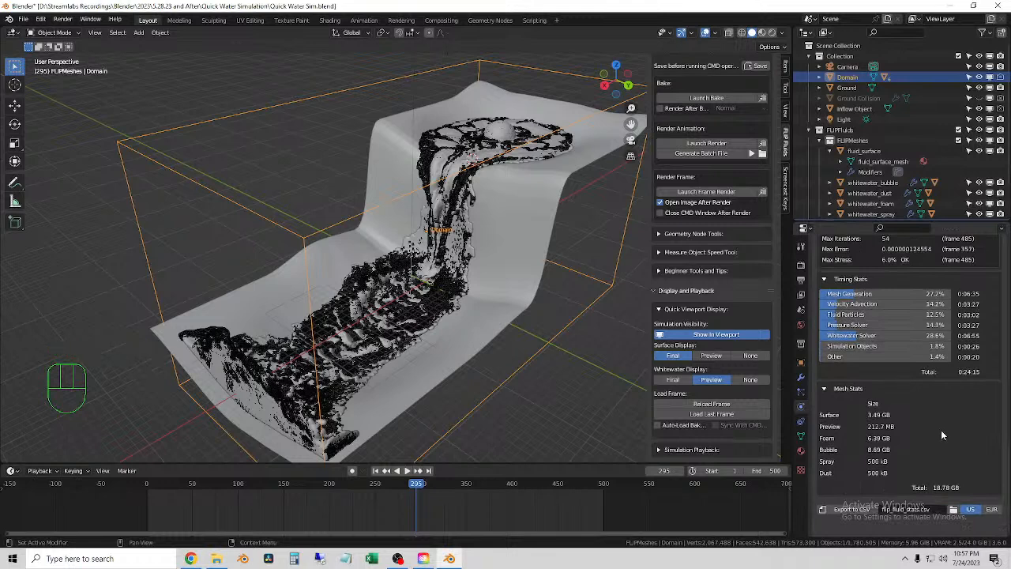
{"action": "scroll", "coordinate": [940, 437], "scroll_direction": "down", "scroll_amount": 1}
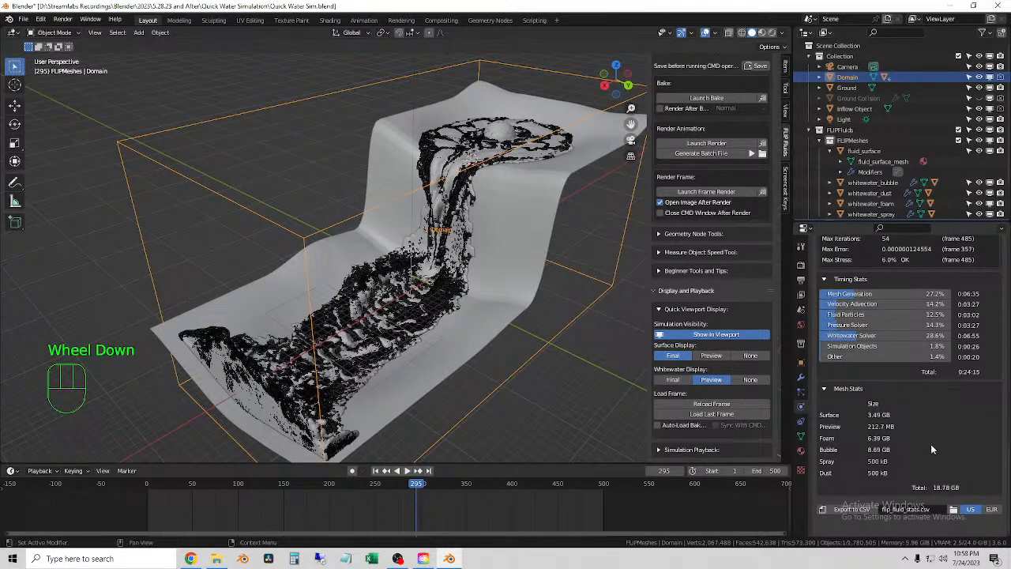
{"action": "left_click", "coordinate": [927, 490]}
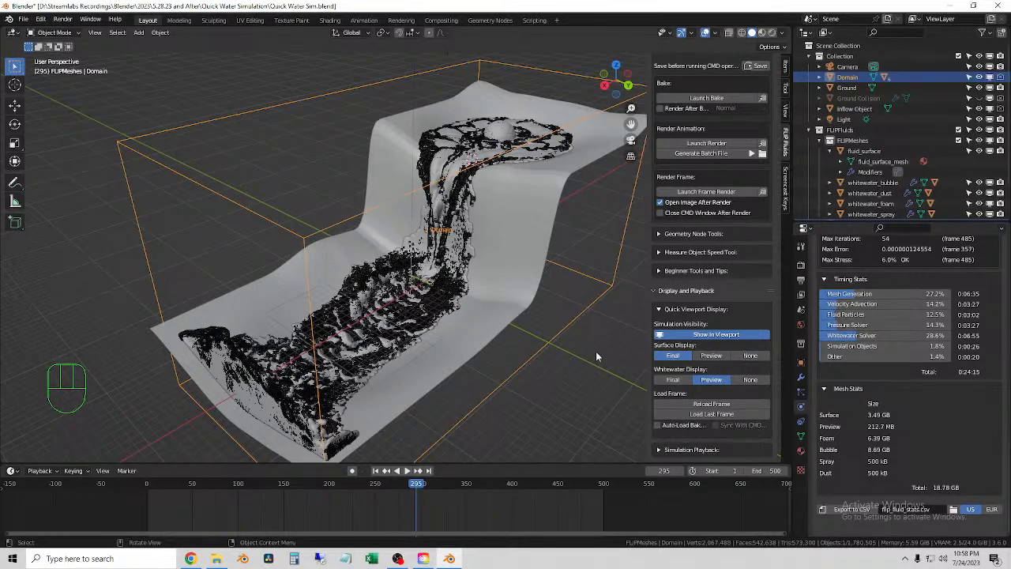
Deselect the Domain and set the fluid surface's viewport display to Preview in the FLIP Fluids quick display settings.
{"action": "left_click", "coordinate": [571, 395]}
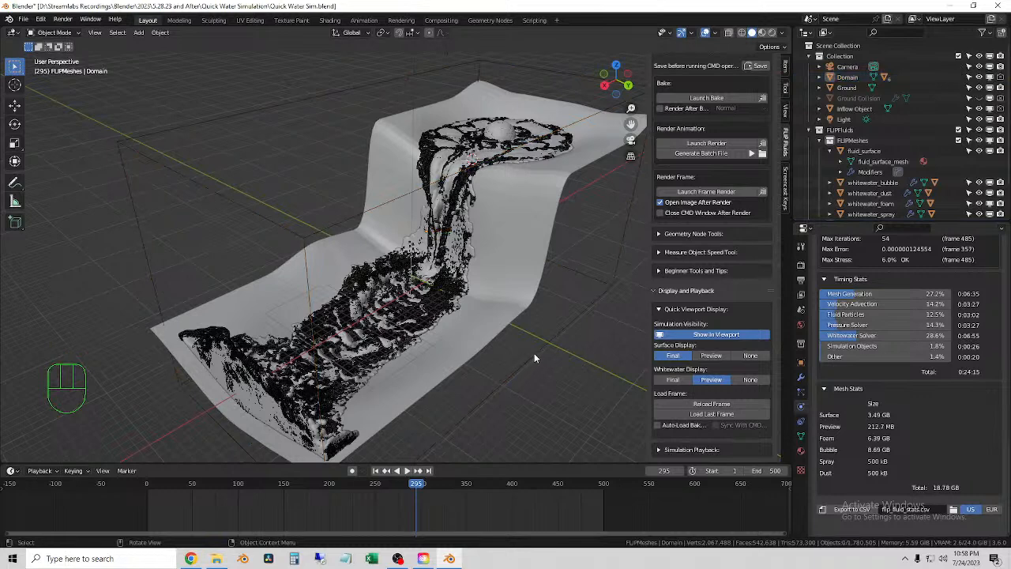
{"action": "middle_click_drag", "start_coordinate": [512, 356], "coordinate": [513, 356]}
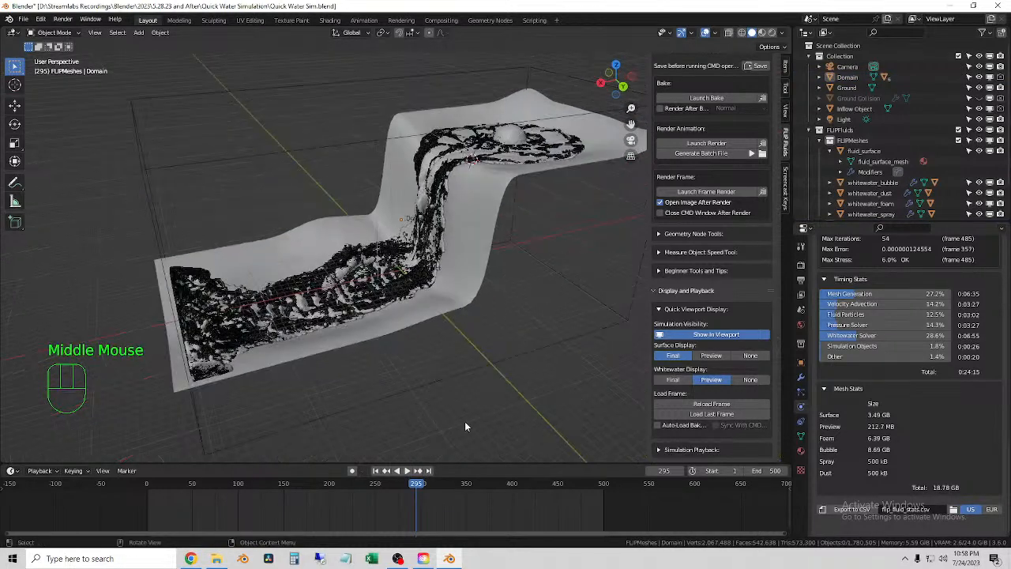
{"action": "left_click", "coordinate": [504, 398]}
{"action": "middle_click_drag", "start_coordinate": [504, 398], "coordinate": [505, 400]}
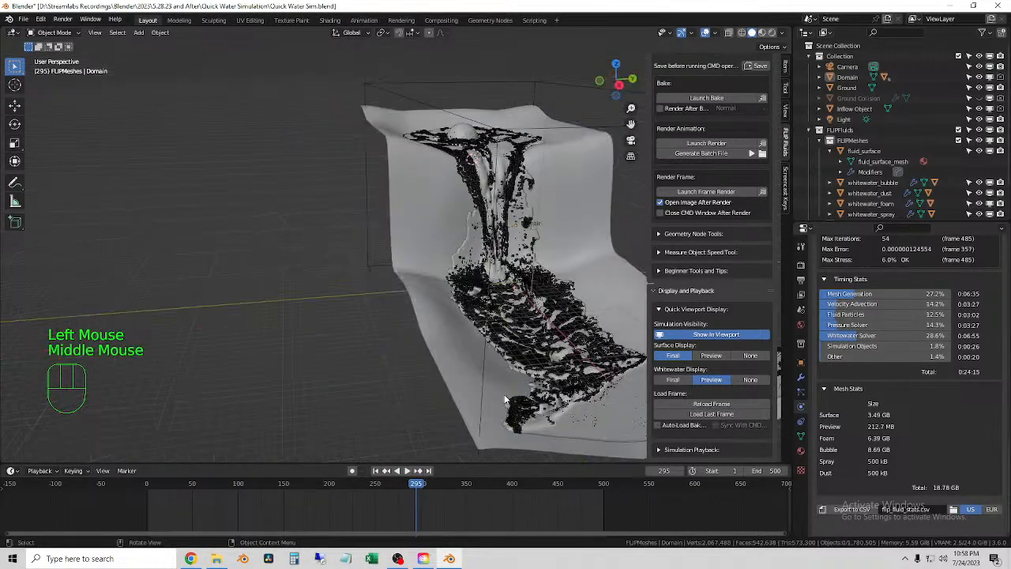
{"action": "middle_click_drag", "start_coordinate": [443, 395], "coordinate": [452, 393]}
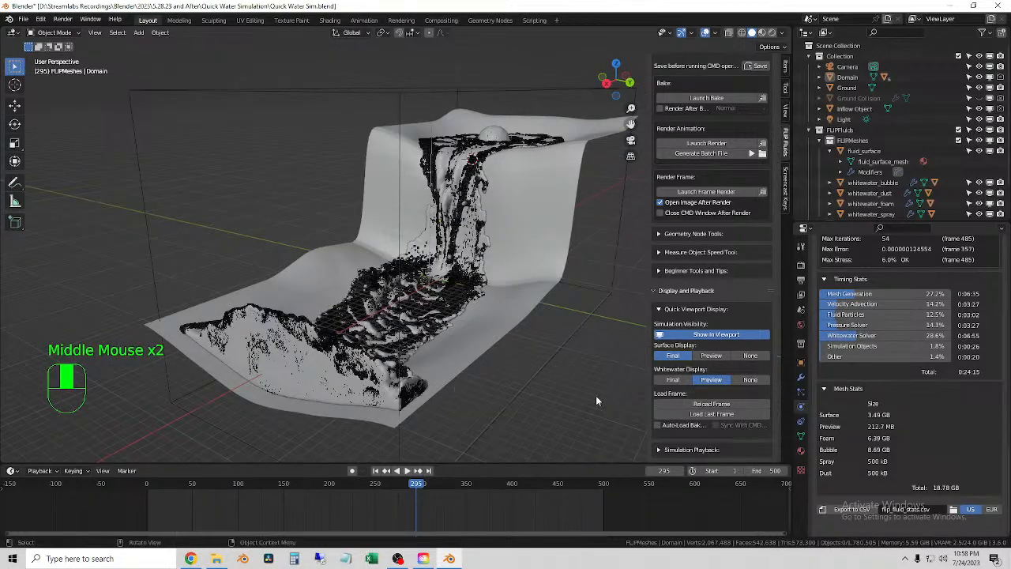
{"action": "left_click", "coordinate": [721, 356]}
{"action": "middle_click_drag", "start_coordinate": [524, 367], "coordinate": [528, 362]}
{"action": "middle_click_drag", "start_coordinate": [541, 398], "coordinate": [541, 397]}
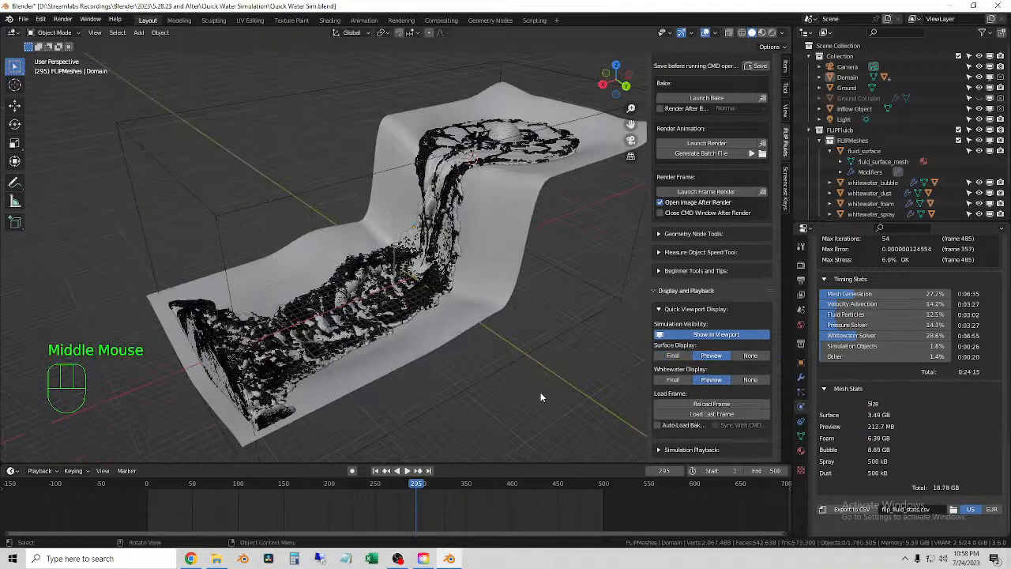
Go to end frame 500 and look through the scene camera with Material Preview shading.
{"action": "left_click", "coordinate": [595, 481]}
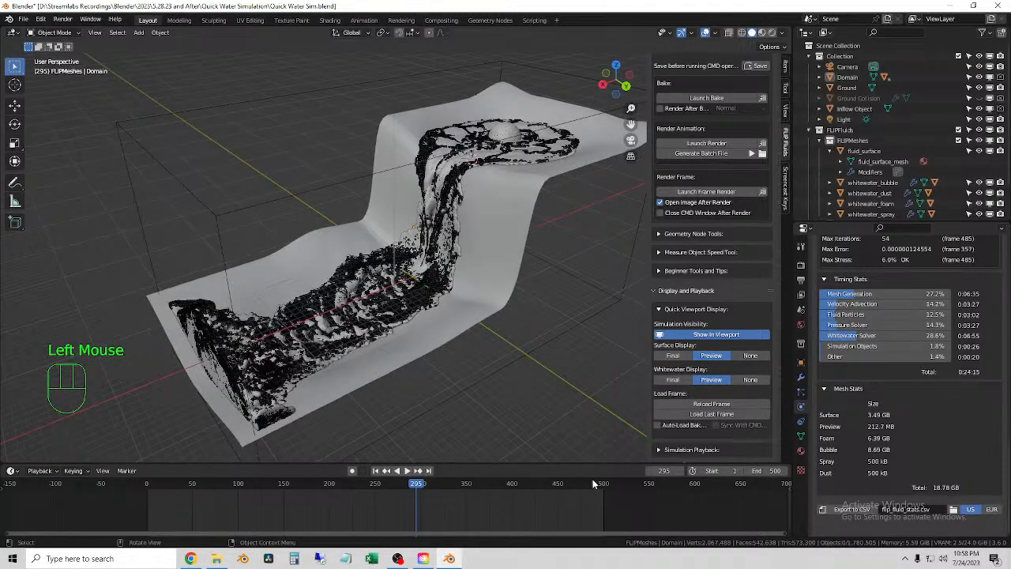
{"action": "left_click", "coordinate": [429, 471]}
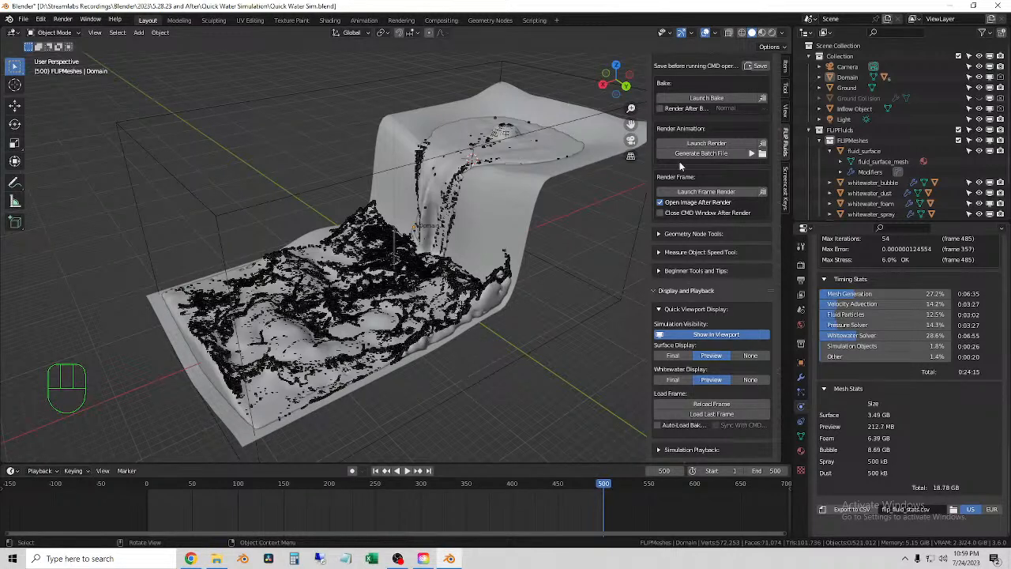
{"action": "left_click", "coordinate": [631, 142]}
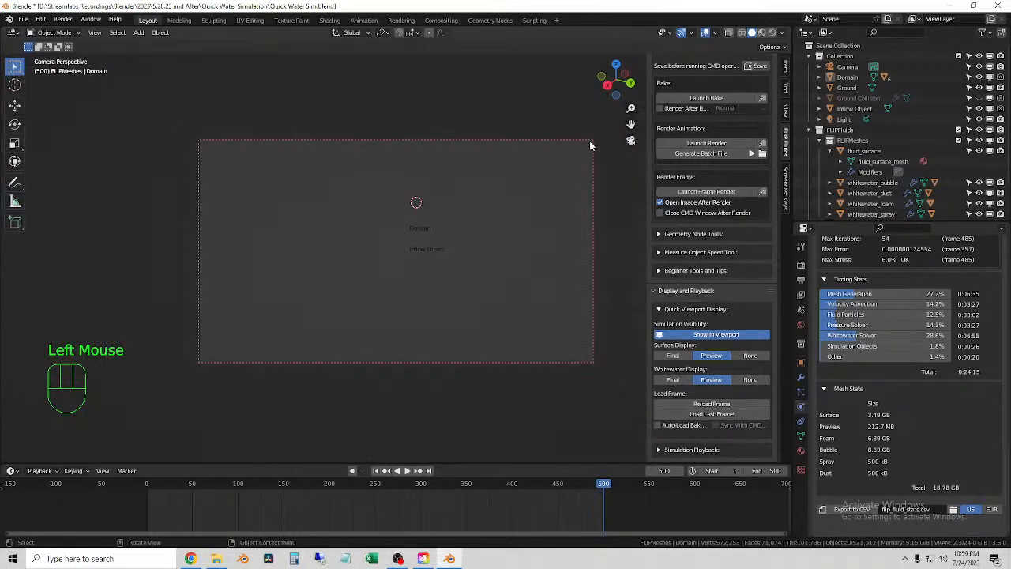
{"action": "left_click", "coordinate": [762, 33]}
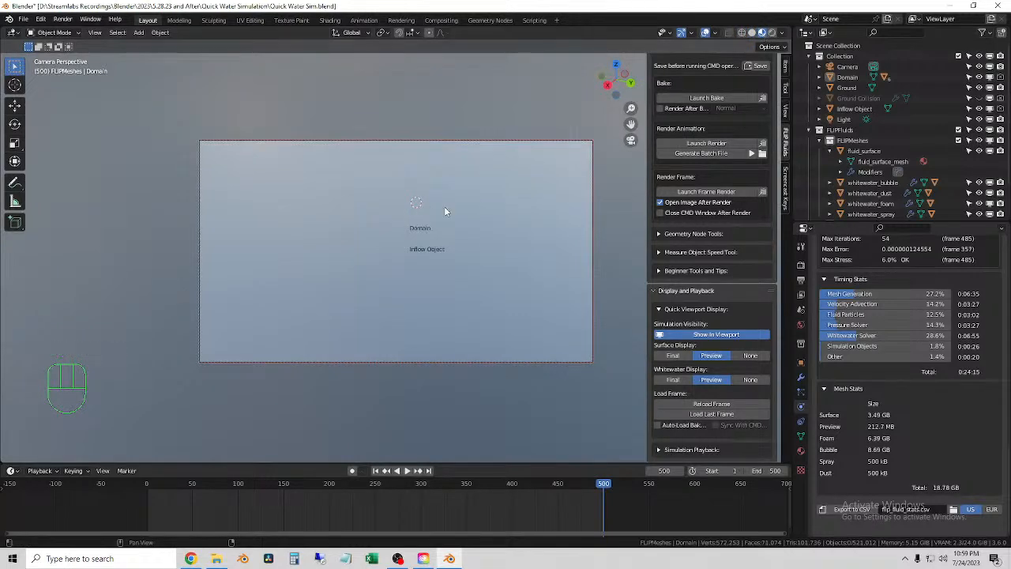
{"action": "scroll", "coordinate": [447, 236], "scroll_direction": "down", "scroll_amount": 2}
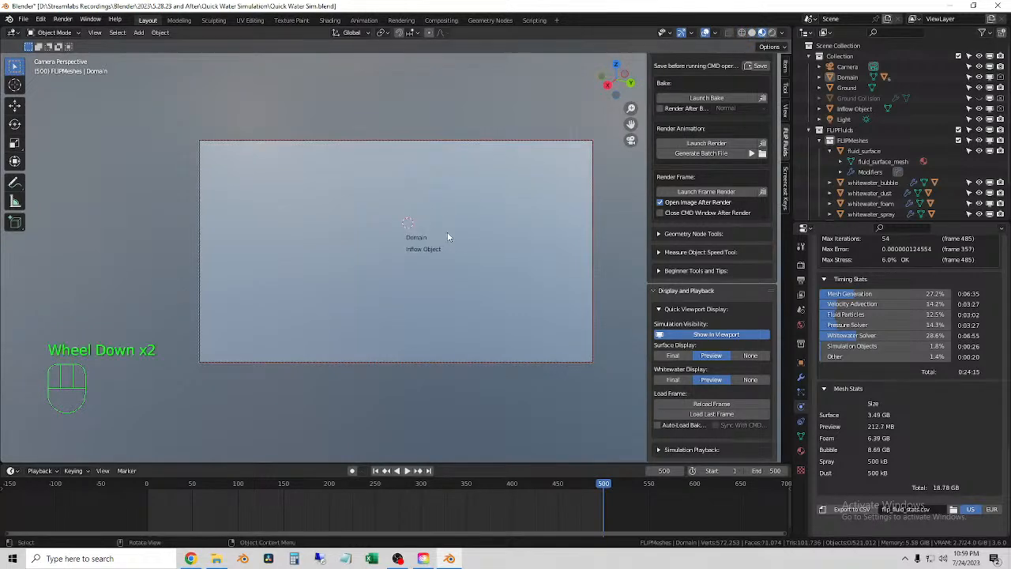
{"action": "scroll", "coordinate": [447, 236], "scroll_direction": "up", "scroll_amount": 2}
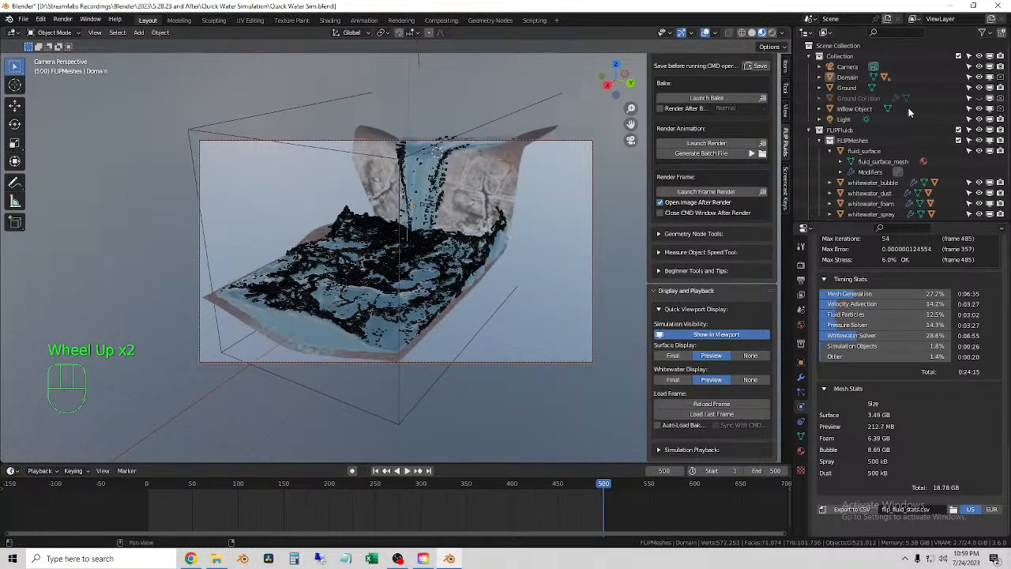
Raise the camera's clip end distance to 192 m and clear the camera selection.
{"action": "left_click", "coordinate": [848, 67]}
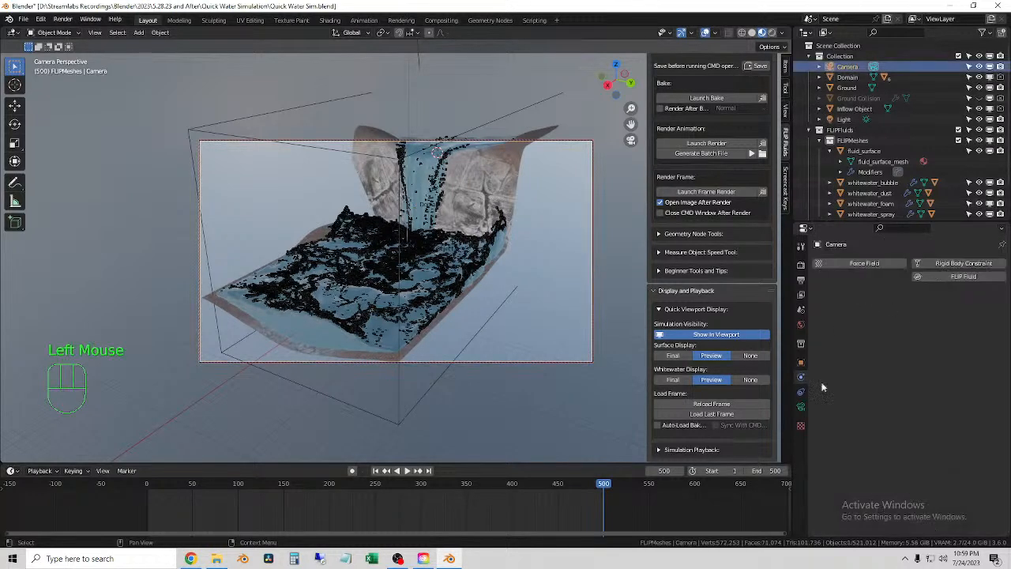
{"action": "left_click", "coordinate": [801, 407]}
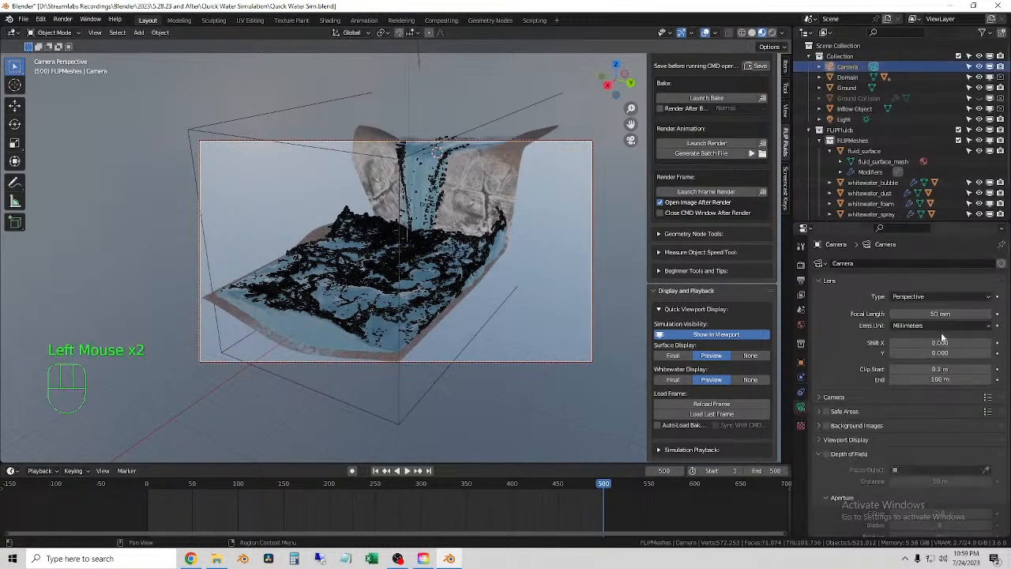
{"action": "left_click", "coordinate": [973, 380]}
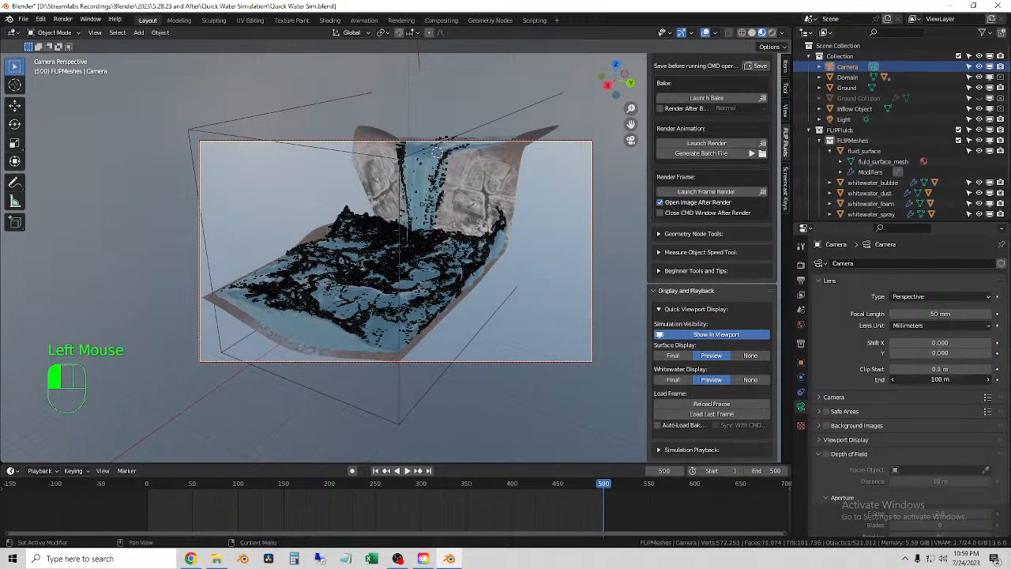
{"action": "left_click_drag", "start_coordinate": [973, 380], "coordinate": [999, 380]}
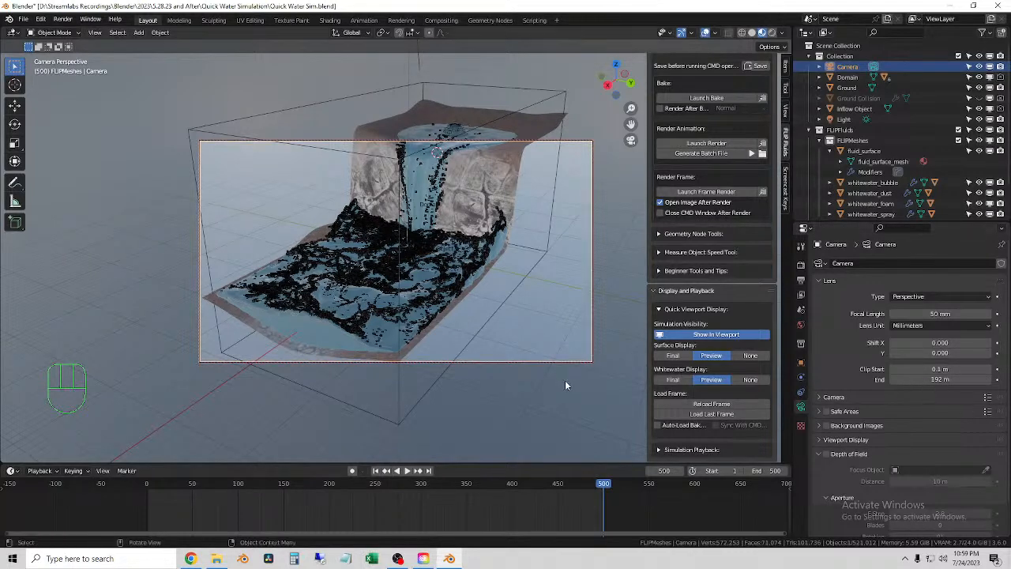
{"action": "left_click", "coordinate": [627, 372]}
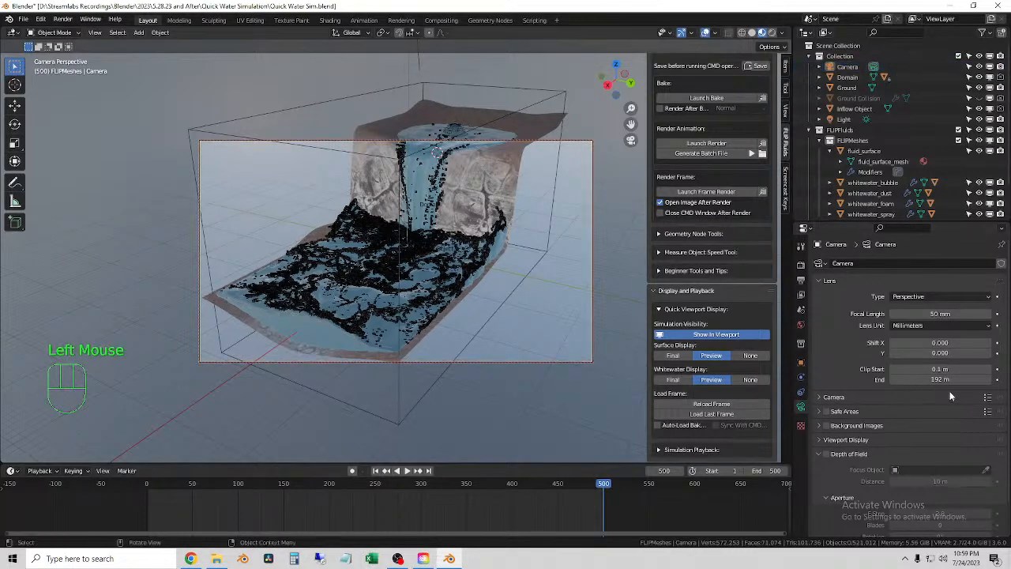
Expand the camera's sensor settings and try a focal length of 106 mm.
{"action": "left_click", "coordinate": [826, 398]}
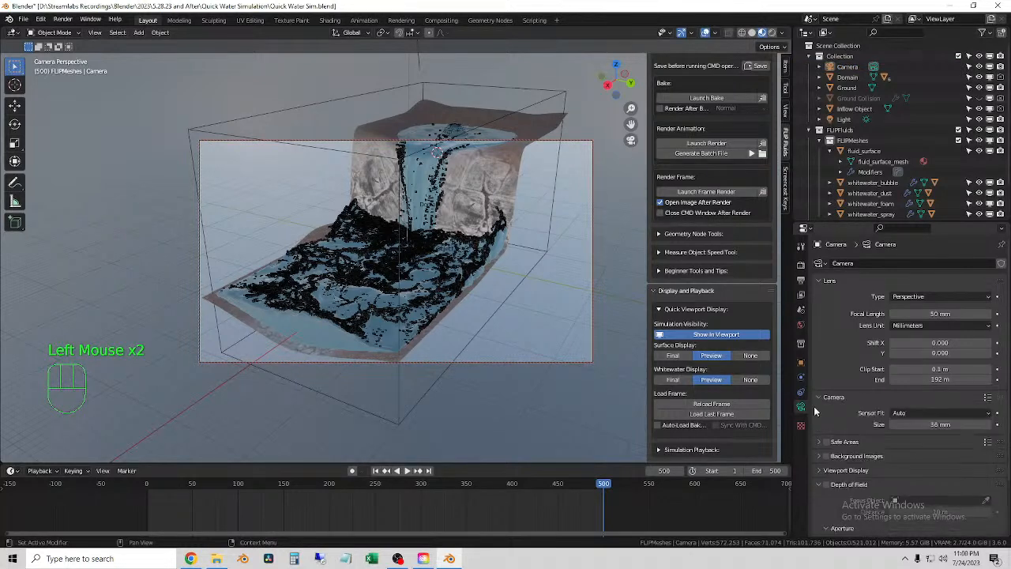
{"action": "left_click", "coordinate": [914, 314]}
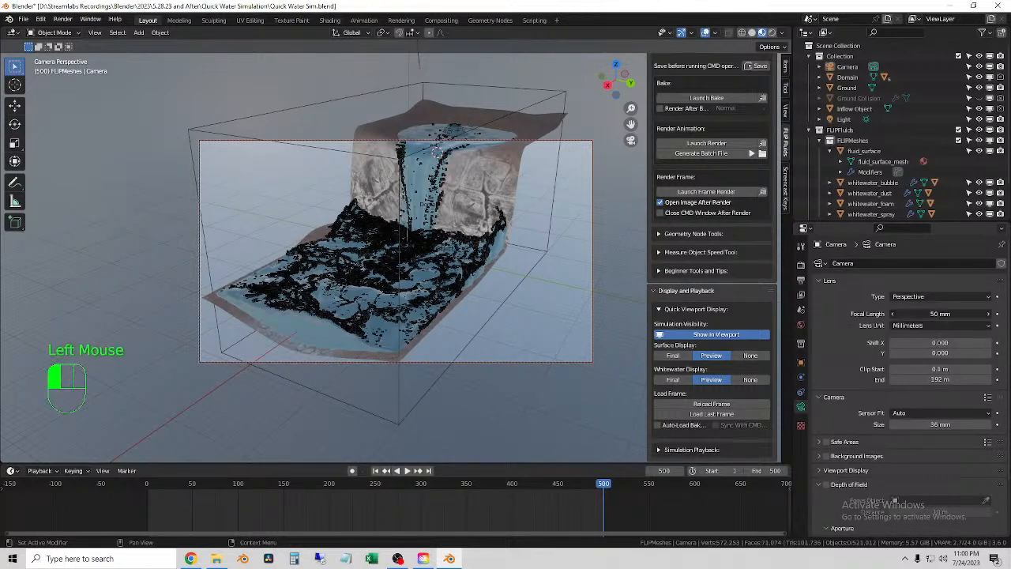
{"action": "left_click_drag", "start_coordinate": [914, 313], "coordinate": [959, 314]}
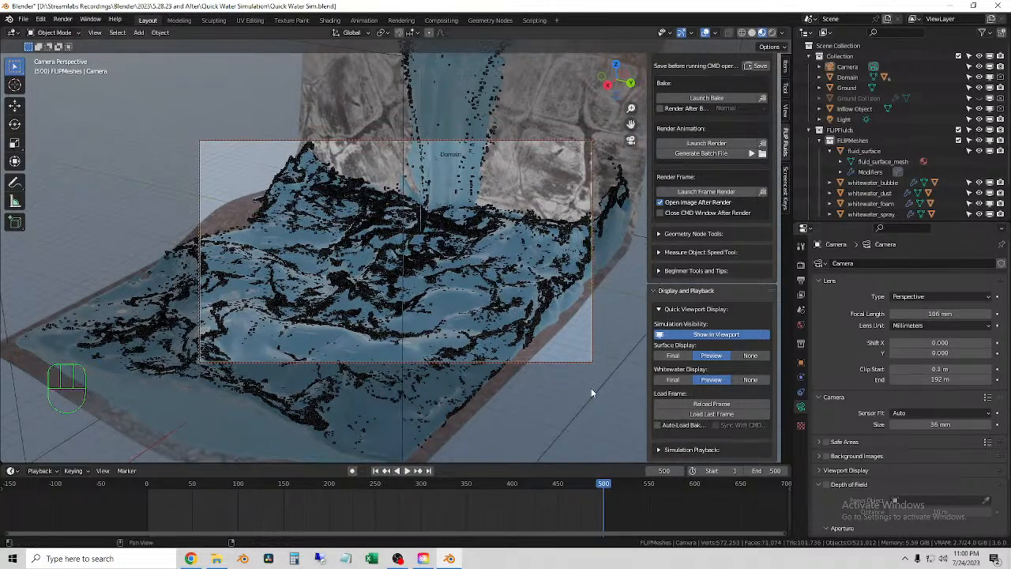
Set the camera's focal length back to 50 mm.
{"action": "left_click", "coordinate": [958, 315]}
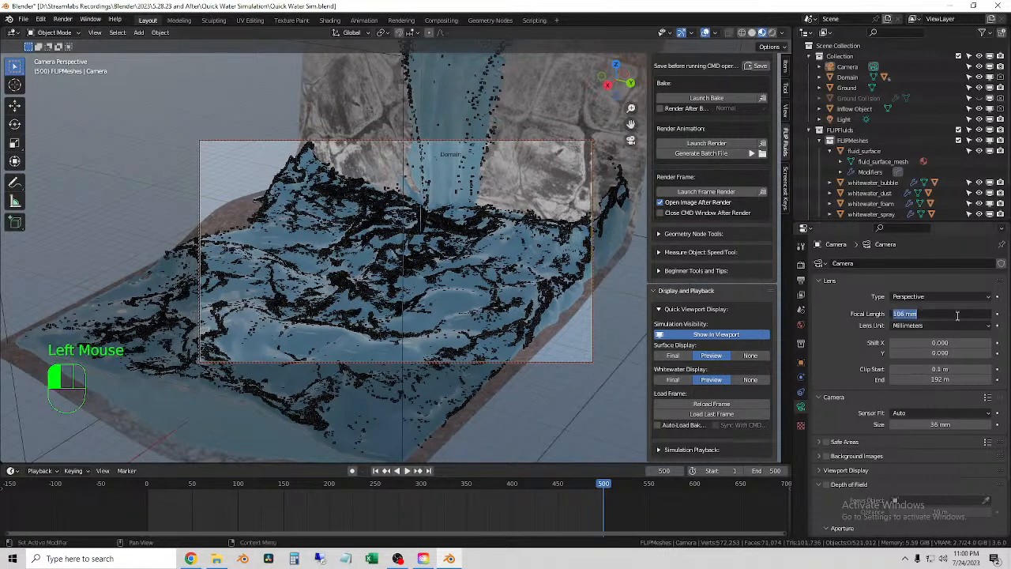
{"action": "left_click", "coordinate": [851, 304]}
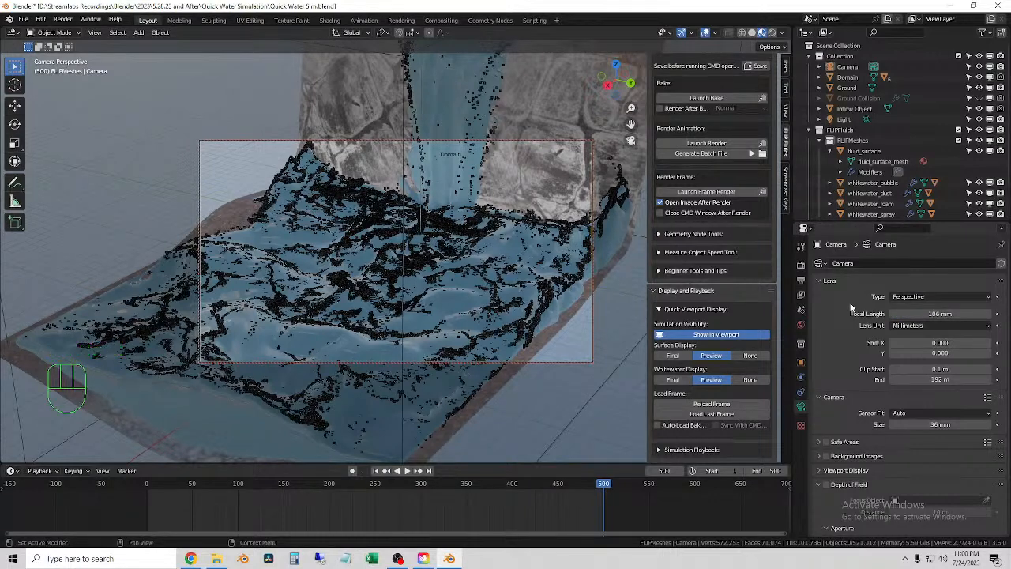
{"action": "key", "text": "ctrl+z"}
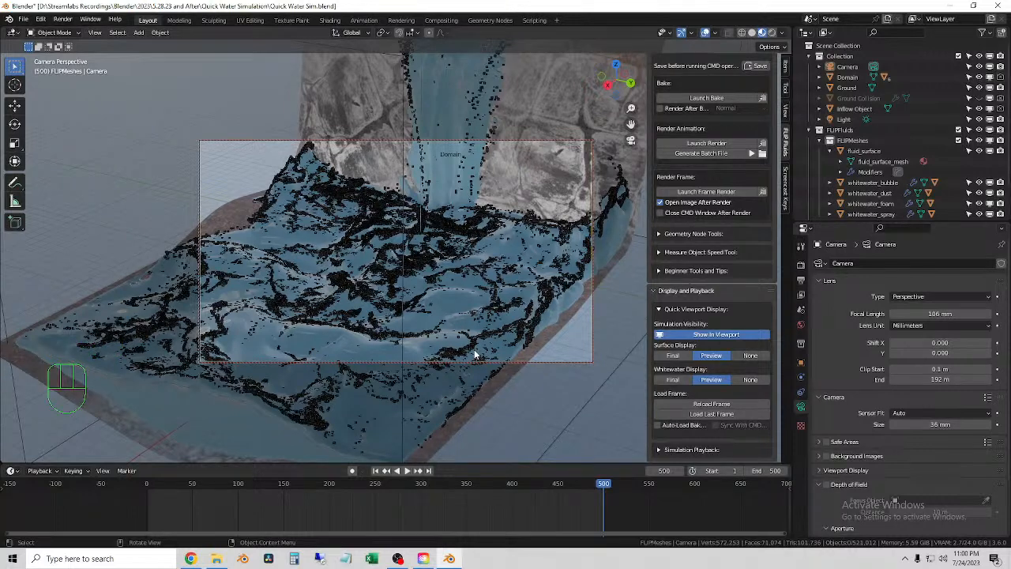
{"action": "left_click", "coordinate": [940, 314]}
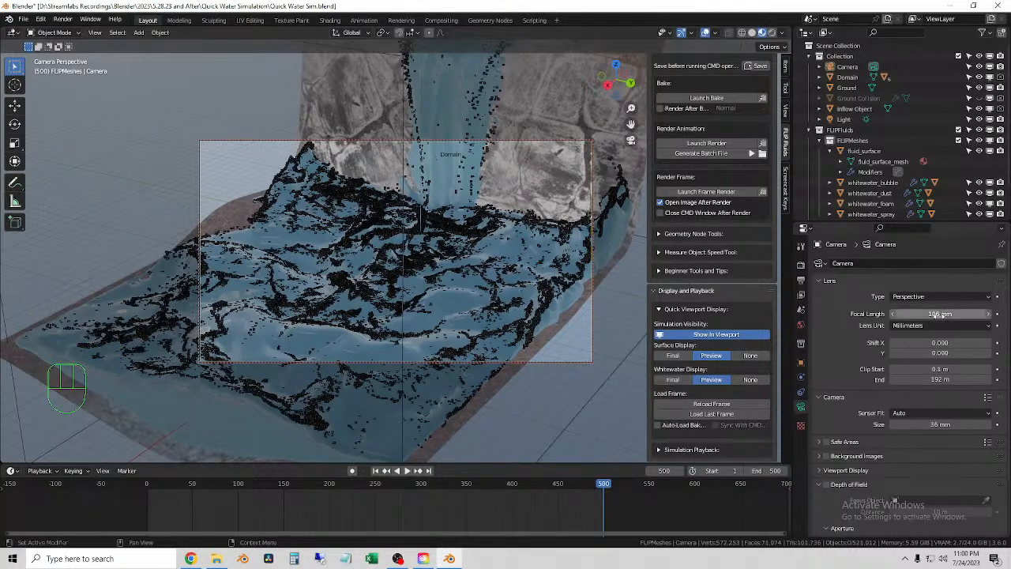
{"action": "type", "text": "50"}
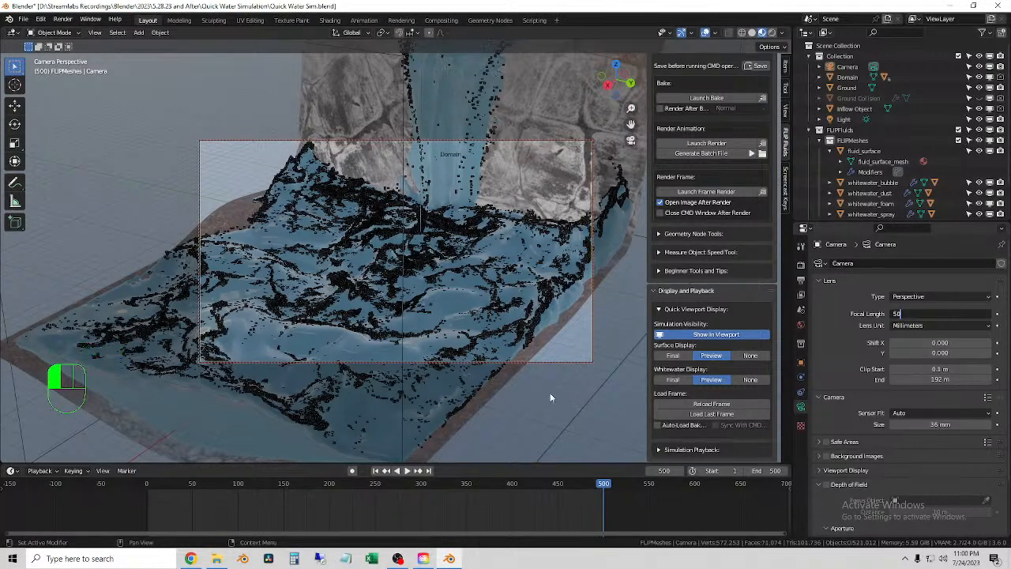
{"action": "key", "text": "Return"}
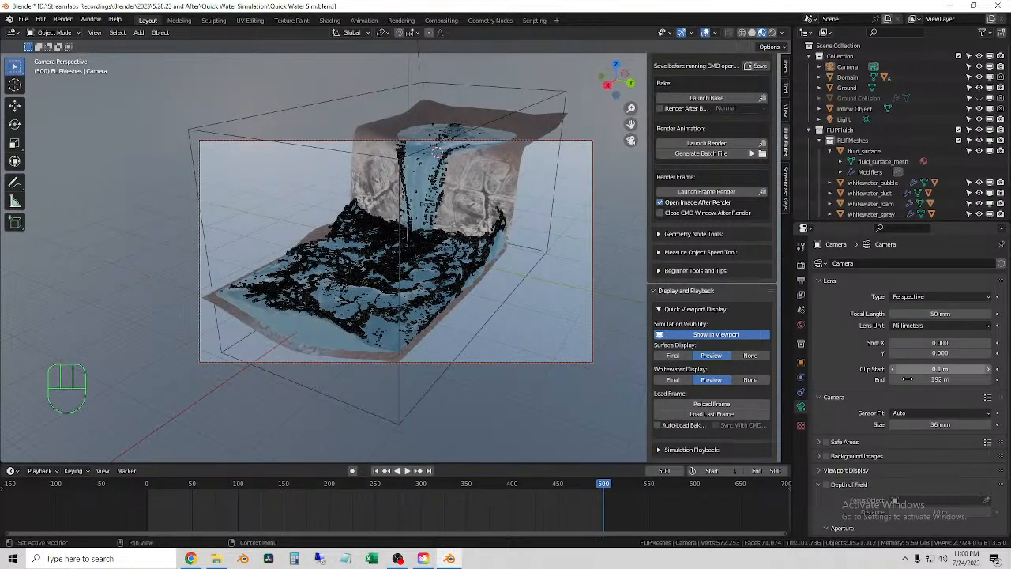
Look through the remaining camera settings and reframe the camera to view the waterfall from a slightly higher angle.
{"action": "scroll", "coordinate": [855, 437], "scroll_direction": "down", "scroll_amount": 4}
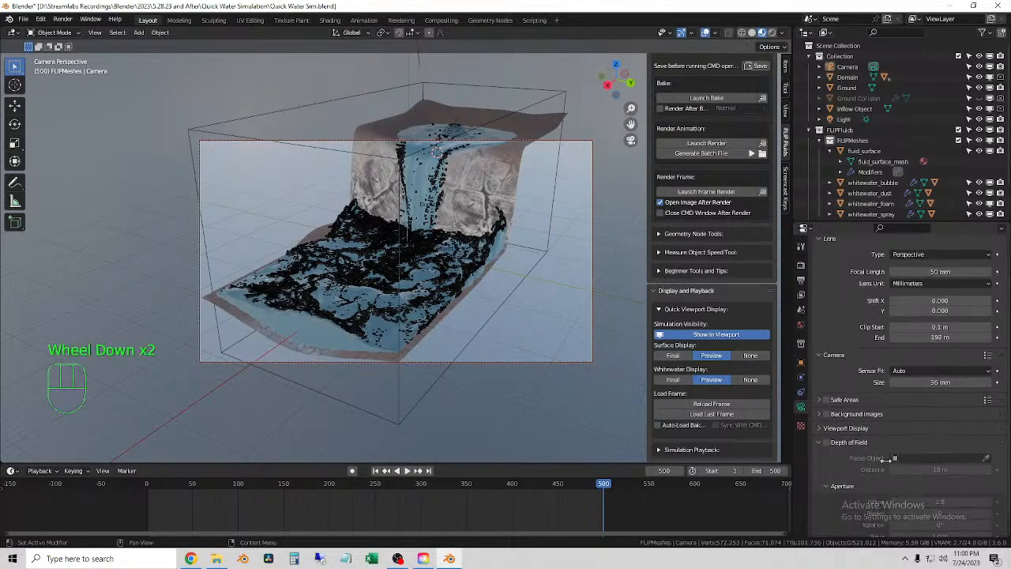
{"action": "scroll", "coordinate": [865, 464], "scroll_direction": "down", "scroll_amount": 1}
{"action": "scroll", "coordinate": [860, 466], "scroll_direction": "down", "scroll_amount": 2}
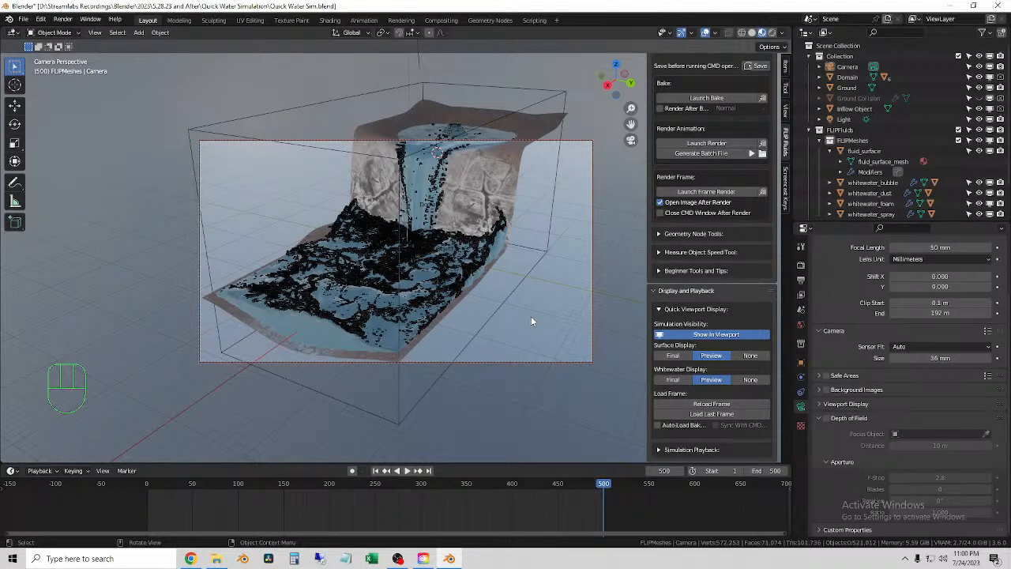
{"action": "middle_click_drag", "start_coordinate": [541, 305], "coordinate": [532, 317]}
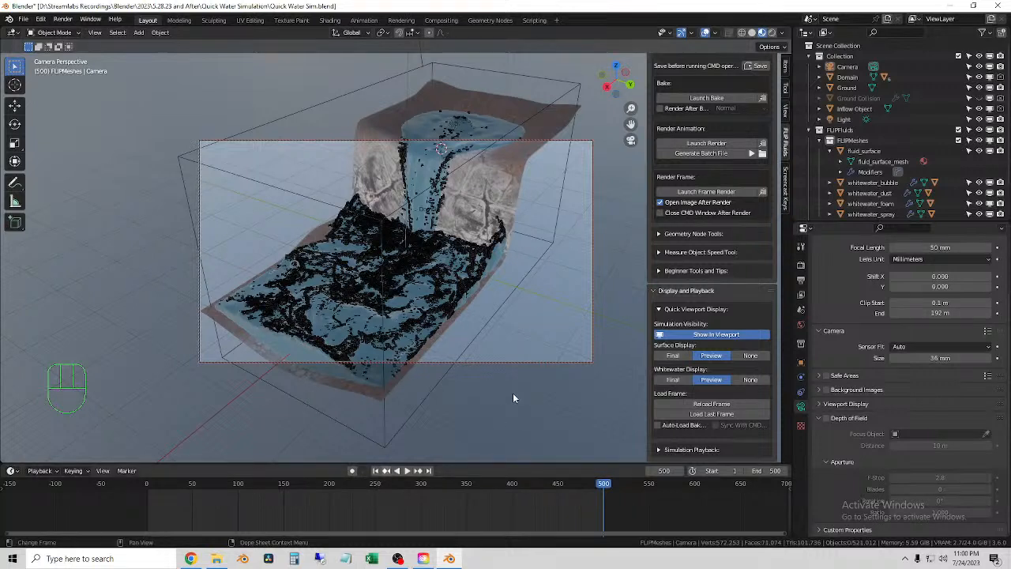
Return the camera view to solid viewport shading.
{"action": "left_click", "coordinate": [405, 473]}
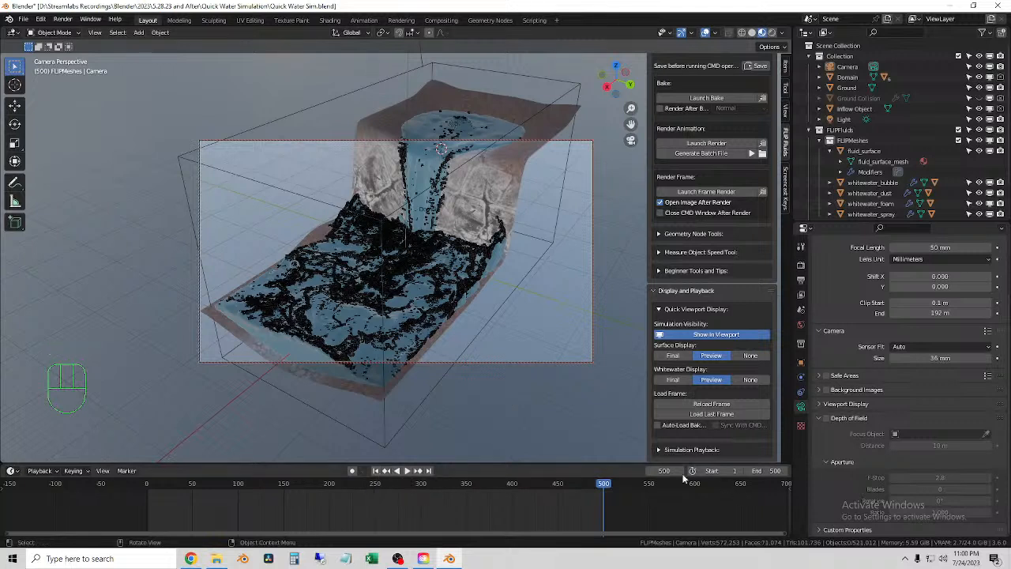
{"action": "left_click", "coordinate": [606, 384]}
{"action": "left_click", "coordinate": [752, 32]}
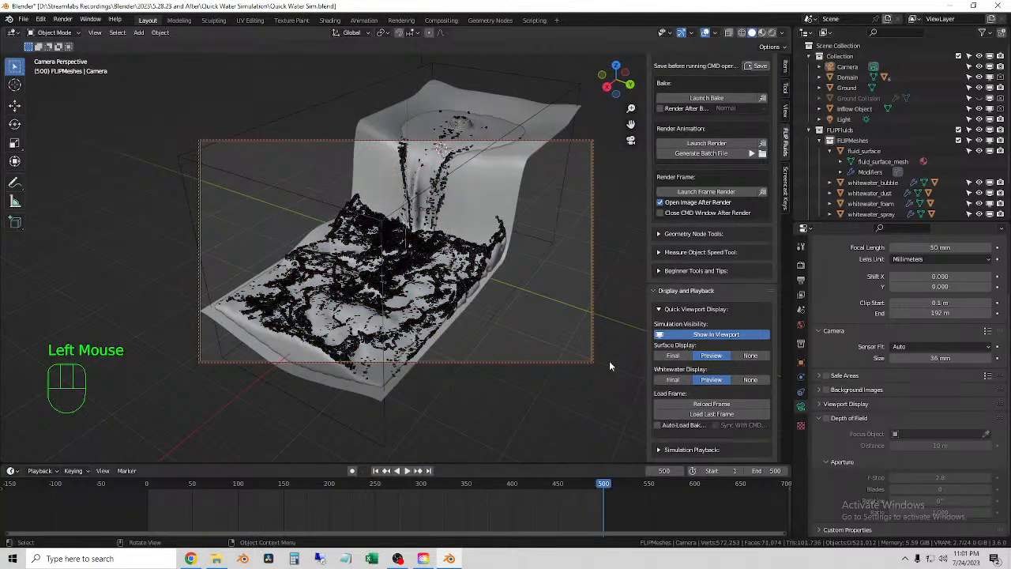
Render frame 500 as a still image and fit the whole render in view.
{"action": "key", "text": "F12"}
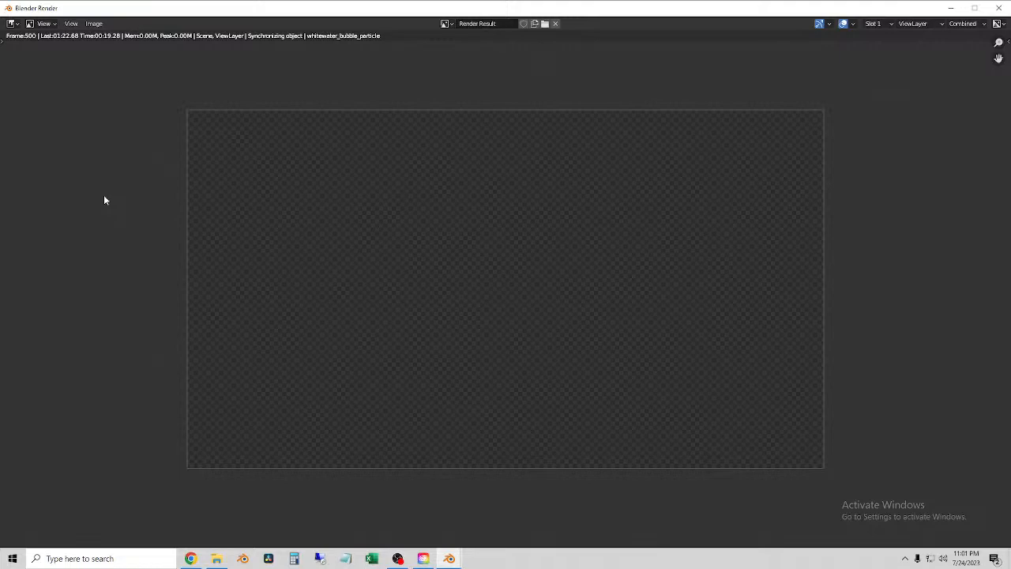
{"action": "scroll", "coordinate": [124, 172], "scroll_direction": "up", "scroll_amount": 1}
{"action": "scroll", "coordinate": [121, 172], "scroll_direction": "down", "scroll_amount": 1}
{"action": "scroll", "coordinate": [93, 176], "scroll_direction": "down", "scroll_amount": 1}
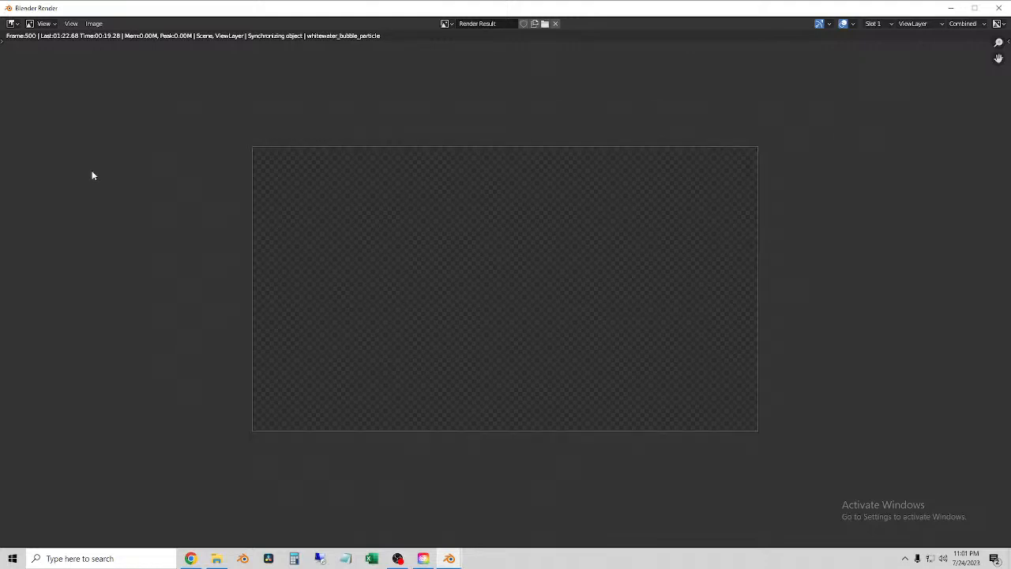
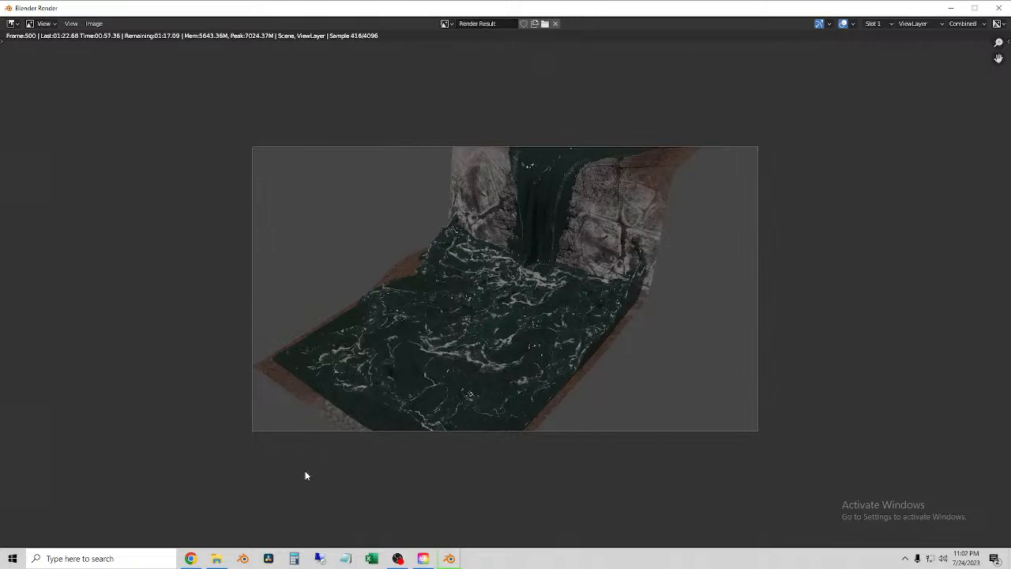
Switch to Task Manager, check the GPU's utilization and memory usage during the render, and close it.
{"action": "left_click", "coordinate": [12, 558]}
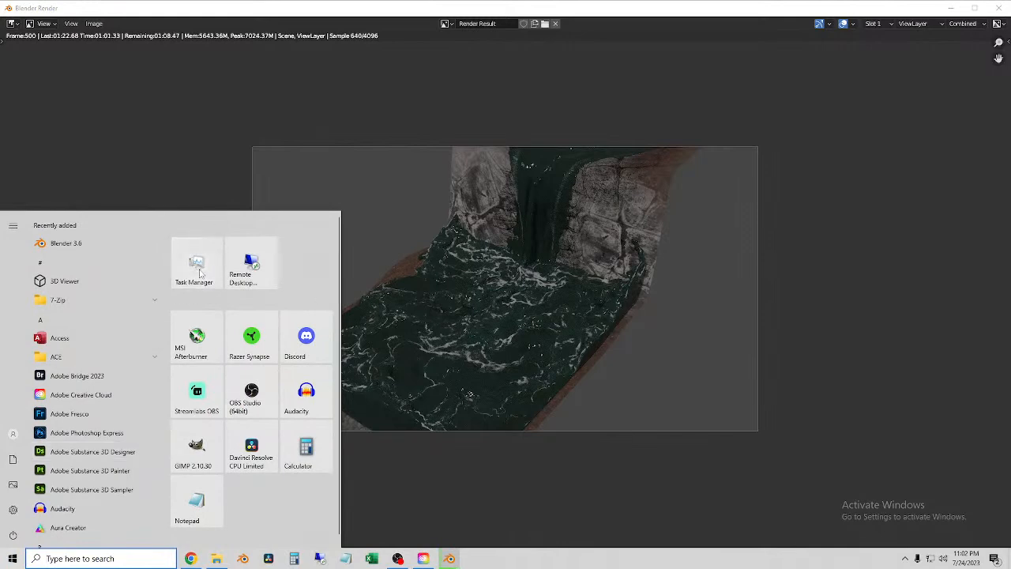
{"action": "left_click", "coordinate": [205, 278]}
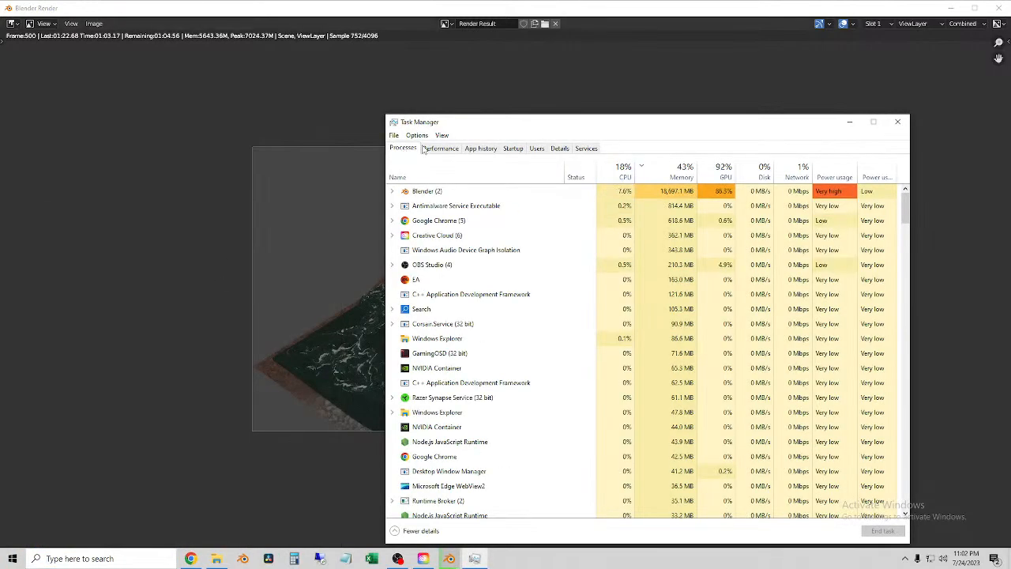
{"action": "left_click", "coordinate": [438, 149]}
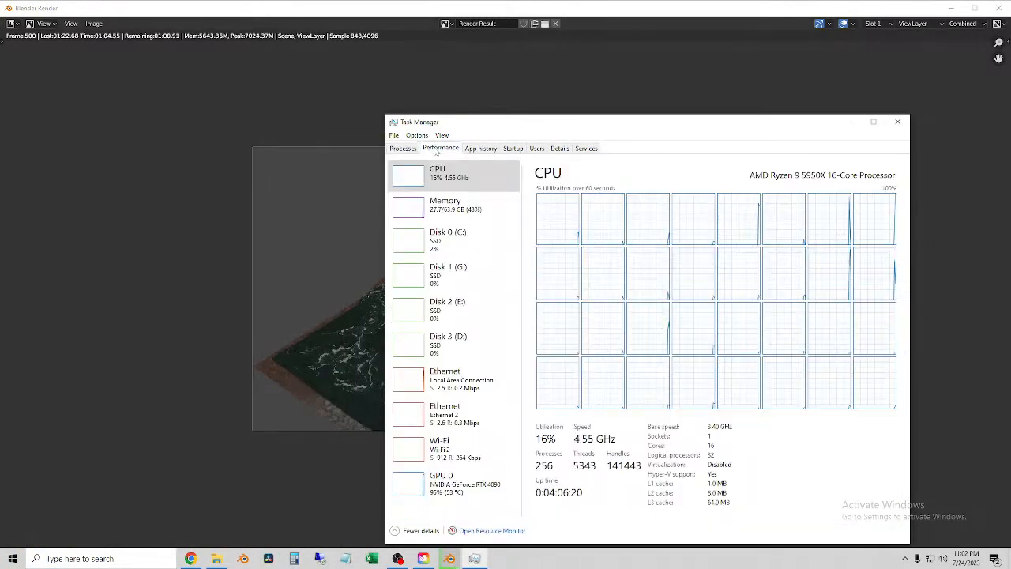
{"action": "left_click", "coordinate": [450, 483]}
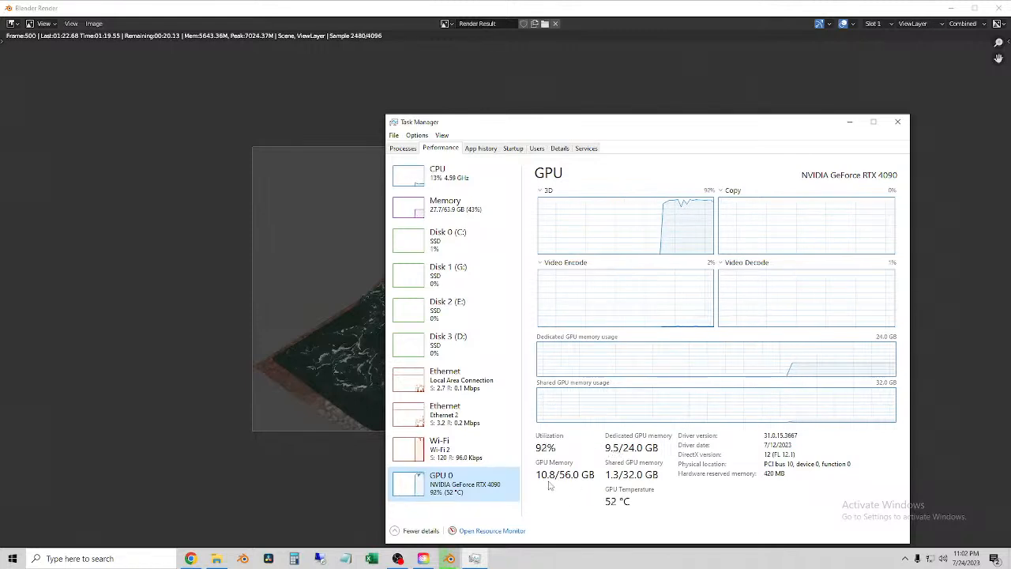
{"action": "left_click", "coordinate": [896, 122]}
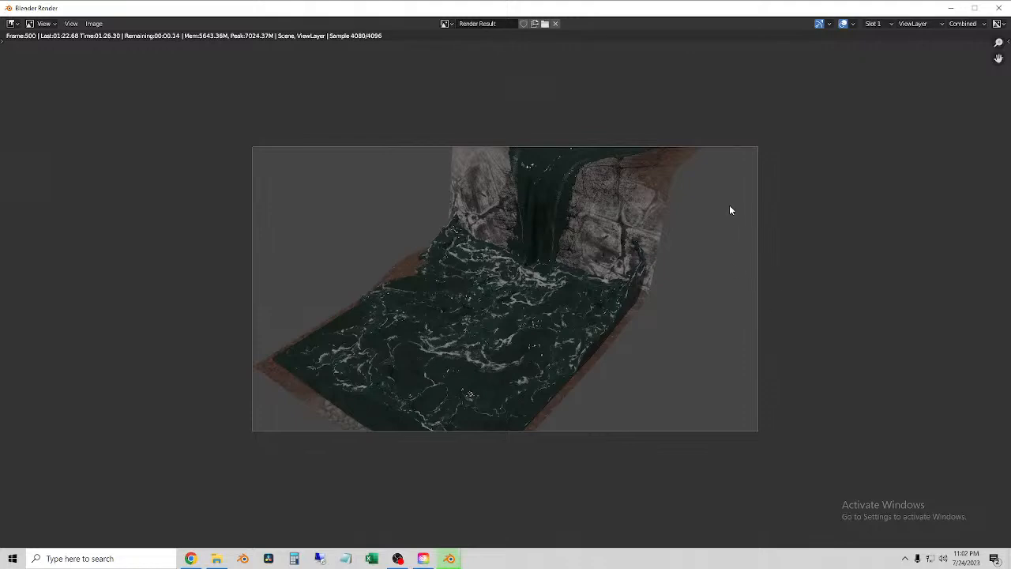
Examine the water, foam and rock texture around the waterfall in the finished render, then close the render window.
{"action": "scroll", "coordinate": [623, 272], "scroll_direction": "up", "scroll_amount": 5}
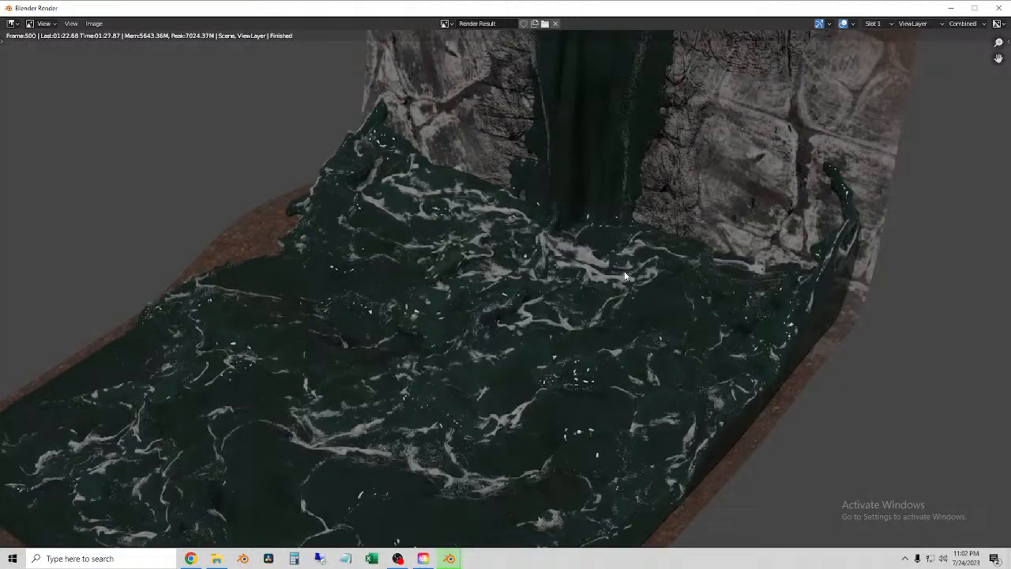
{"action": "middle_click_drag", "start_coordinate": [530, 357], "coordinate": [463, 418]}
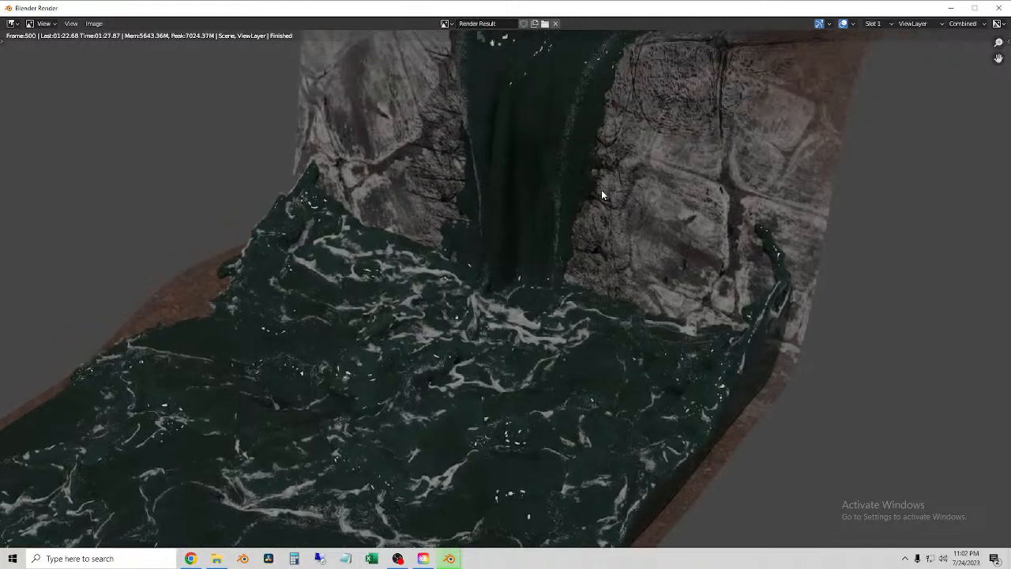
{"action": "scroll", "coordinate": [601, 189], "scroll_direction": "down", "scroll_amount": 5}
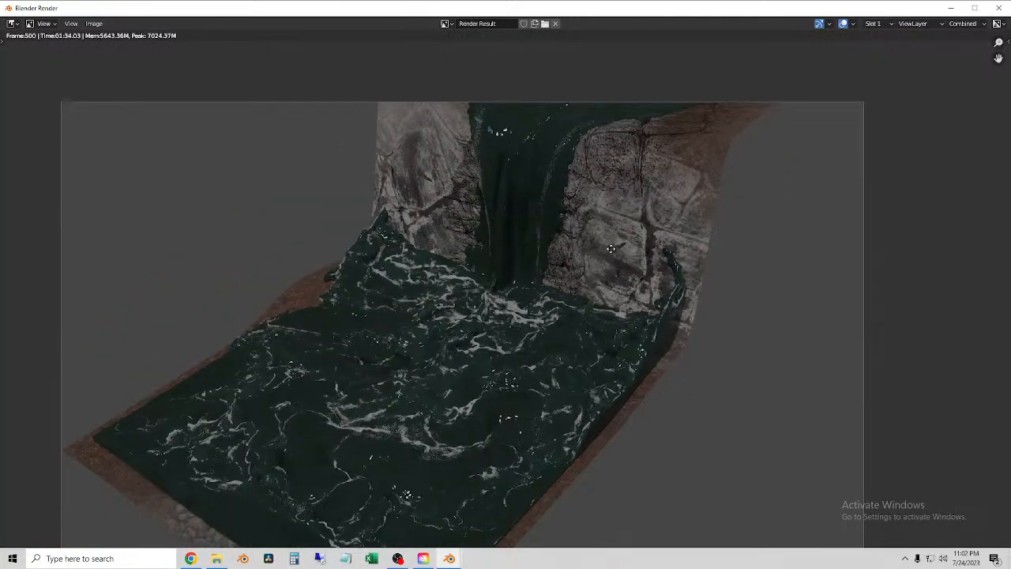
{"action": "middle_click_drag", "start_coordinate": [615, 219], "coordinate": [610, 249]}
{"action": "scroll", "coordinate": [610, 248], "scroll_direction": "up", "scroll_amount": 1}
{"action": "scroll", "coordinate": [611, 248], "scroll_direction": "up", "scroll_amount": 4}
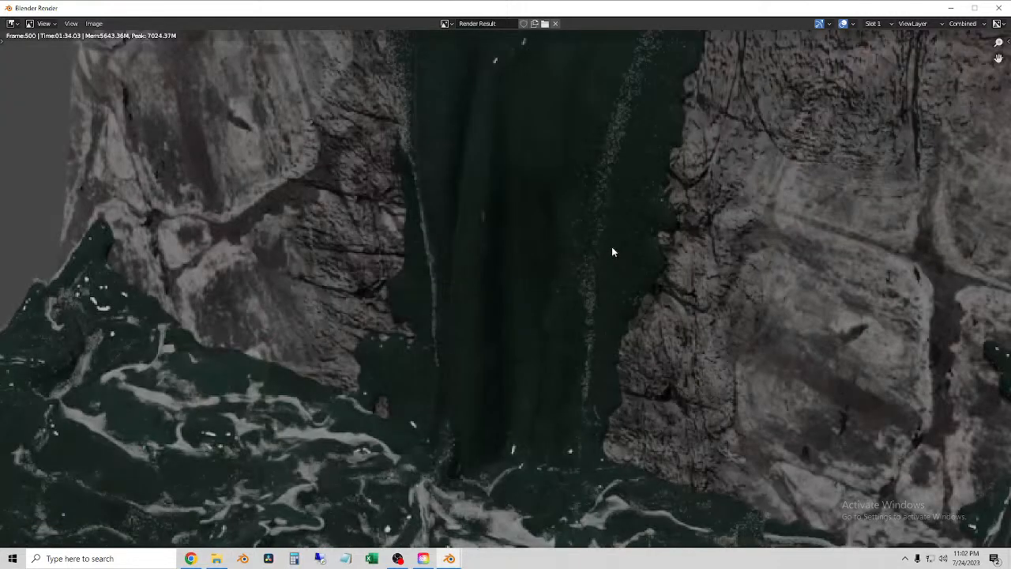
{"action": "middle_click_drag", "start_coordinate": [549, 297], "coordinate": [522, 318]}
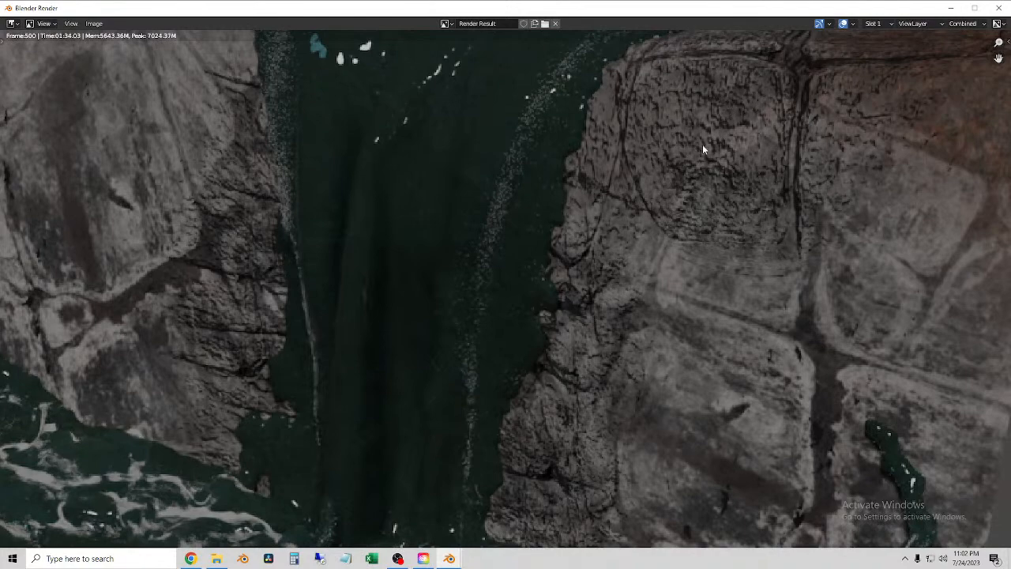
{"action": "scroll", "coordinate": [704, 143], "scroll_direction": "down", "scroll_amount": 2}
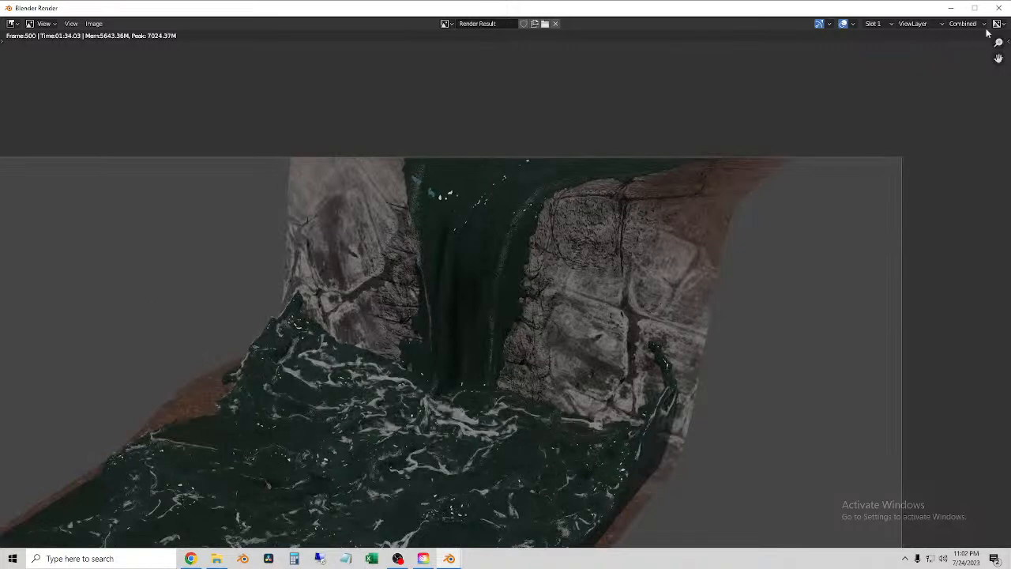
{"action": "left_click", "coordinate": [999, 7]}
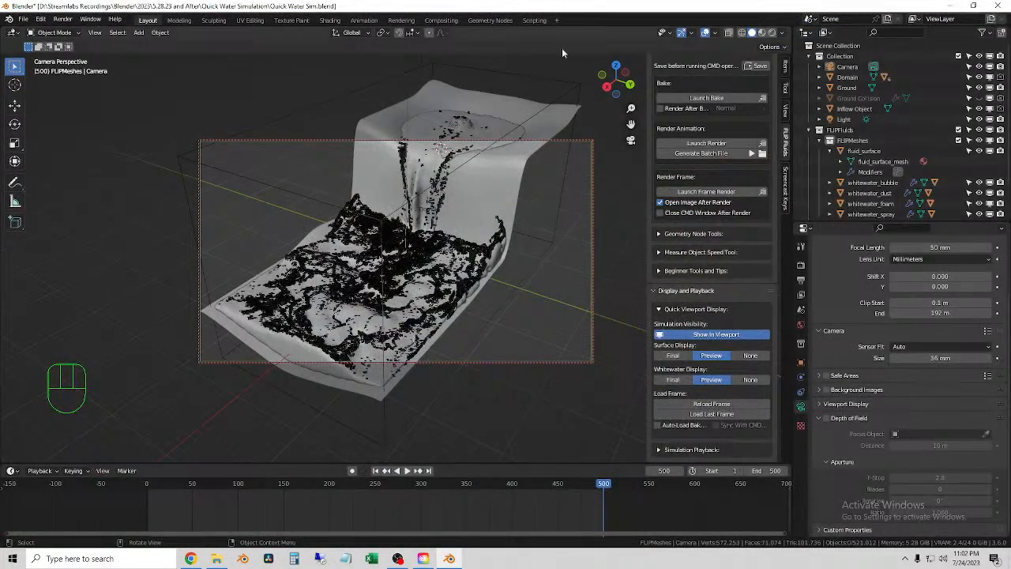
In the Shading workspace, set the ground material's Normal Map strength to 0.25.
{"action": "left_click", "coordinate": [330, 20]}
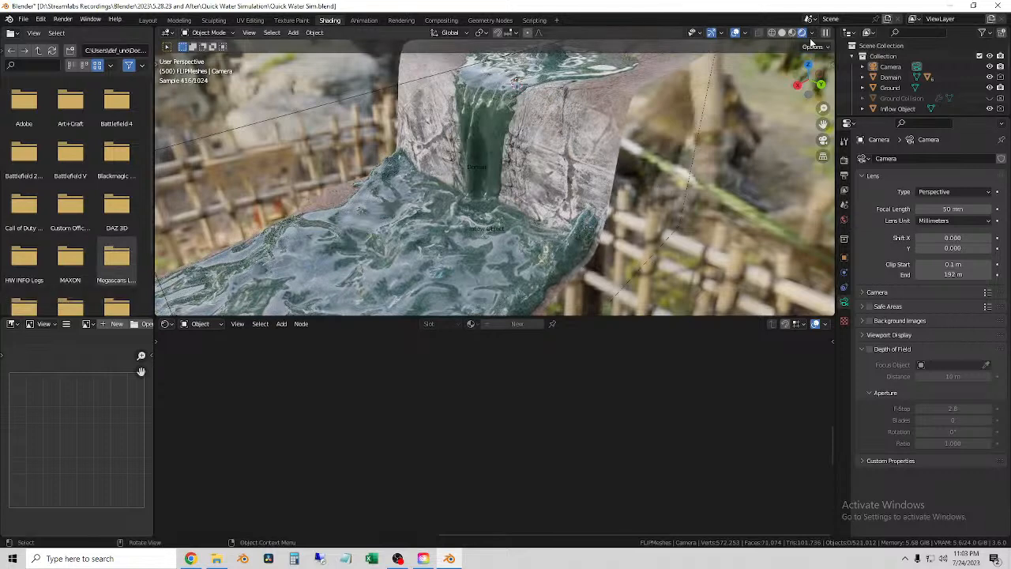
{"action": "left_click", "coordinate": [550, 151]}
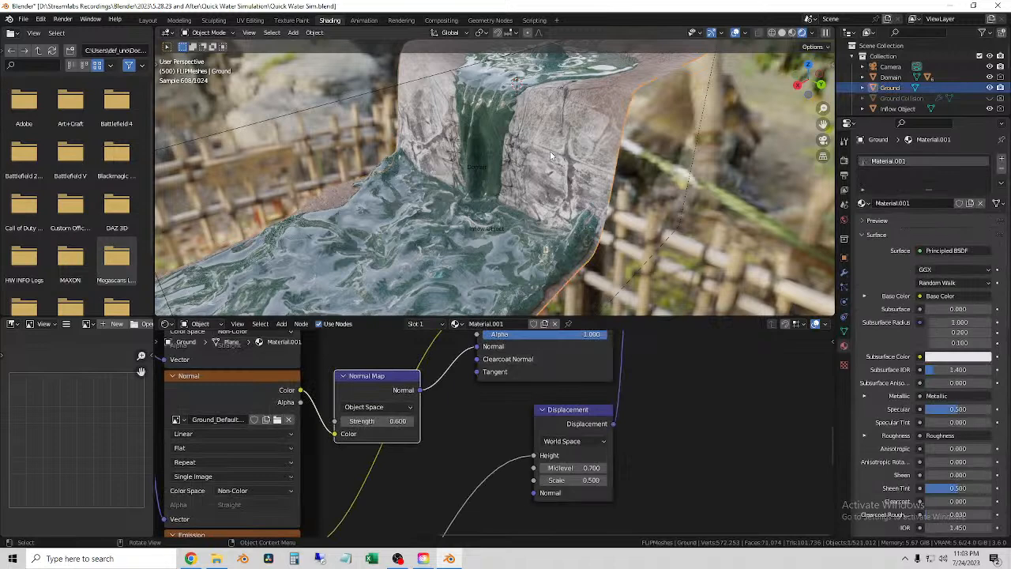
{"action": "scroll", "coordinate": [640, 421], "scroll_direction": "down", "scroll_amount": 2}
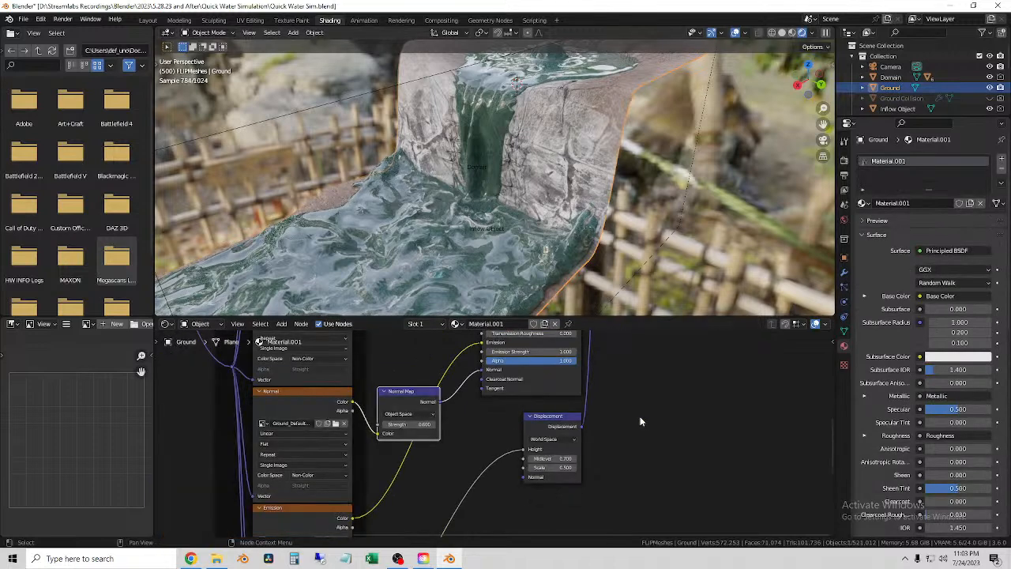
{"action": "left_click", "coordinate": [419, 425]}
{"action": "type", "text": "1"}
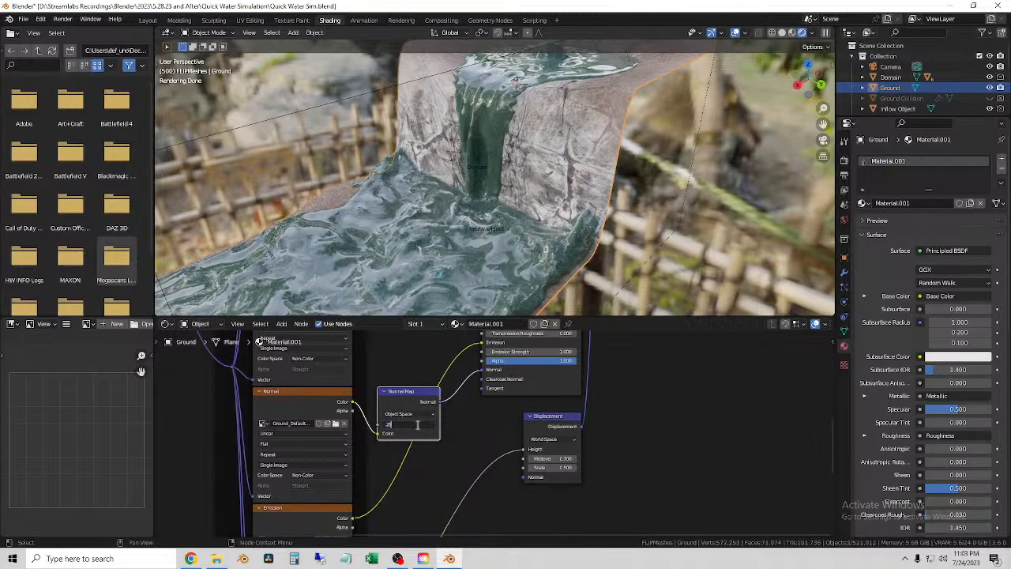
{"action": "key", "text": "Return"}
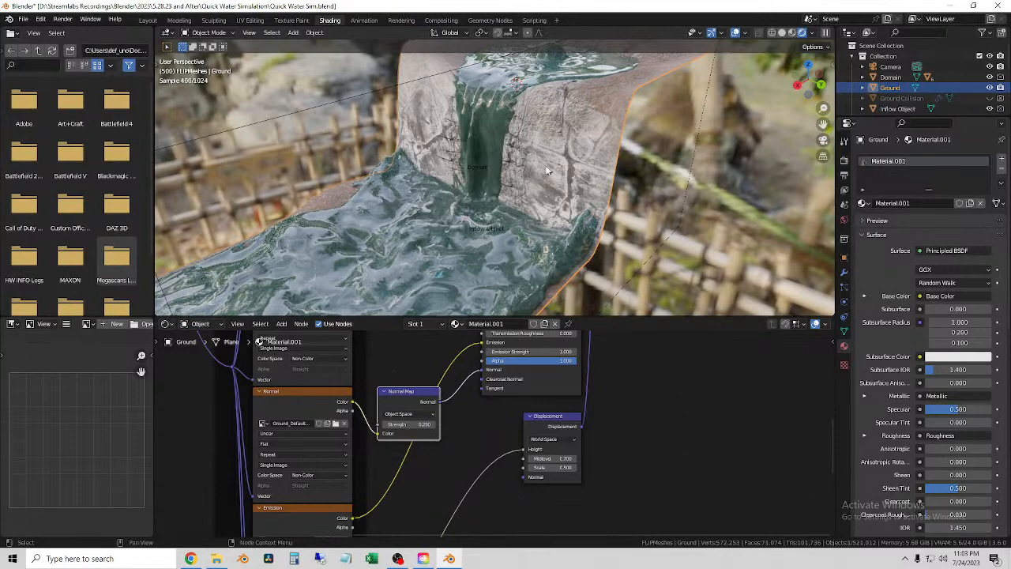
Set the ground material's Displacement node to a midlevel of 0.5 and a scale of 0.4.
{"action": "scroll", "coordinate": [548, 170], "scroll_direction": "up", "scroll_amount": 4}
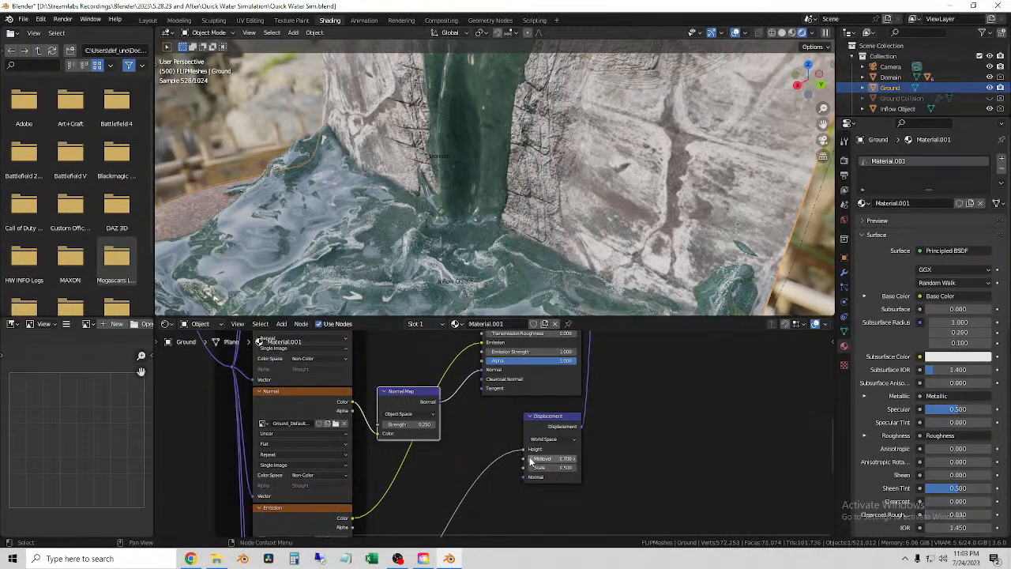
{"action": "left_click_drag", "start_coordinate": [531, 462], "coordinate": [523, 462]}
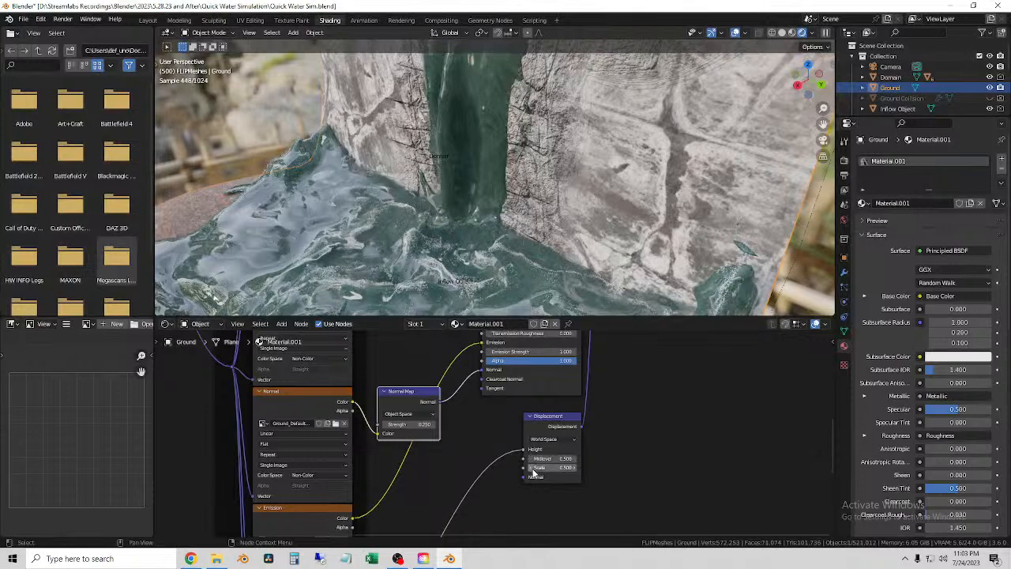
{"action": "left_click_drag", "start_coordinate": [534, 468], "coordinate": [526, 468]}
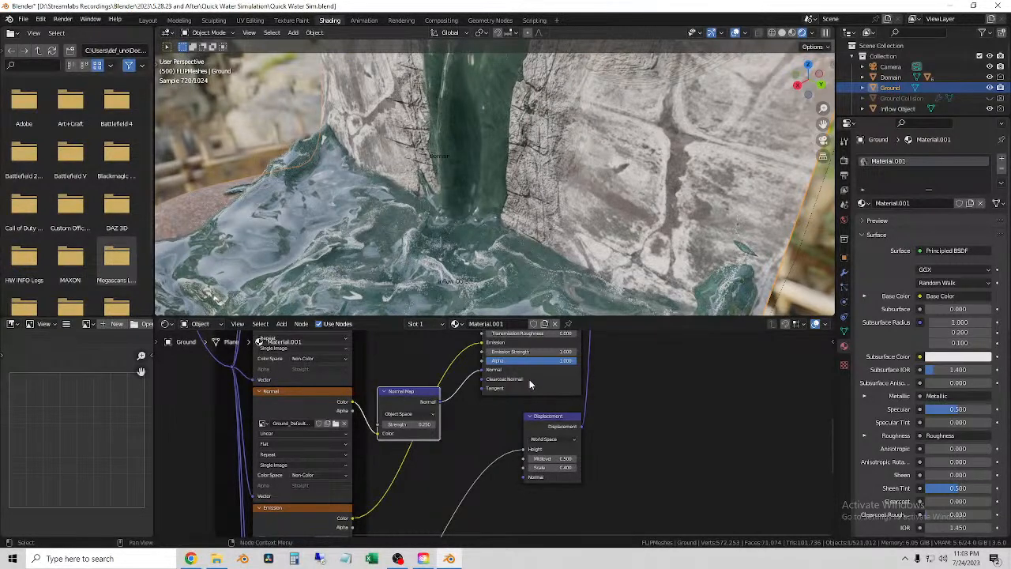
{"action": "middle_click_drag", "start_coordinate": [576, 189], "coordinate": [571, 191]}
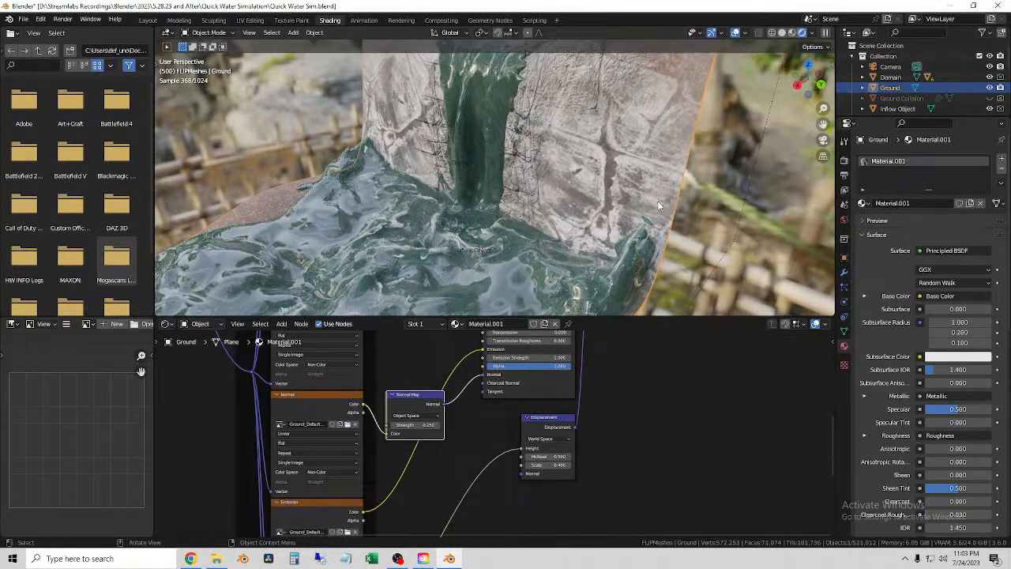
Change the fluid surface's FLIP Fluids surface material to FF Water (ocean 1).
{"action": "scroll", "coordinate": [562, 211], "scroll_direction": "down", "scroll_amount": 6}
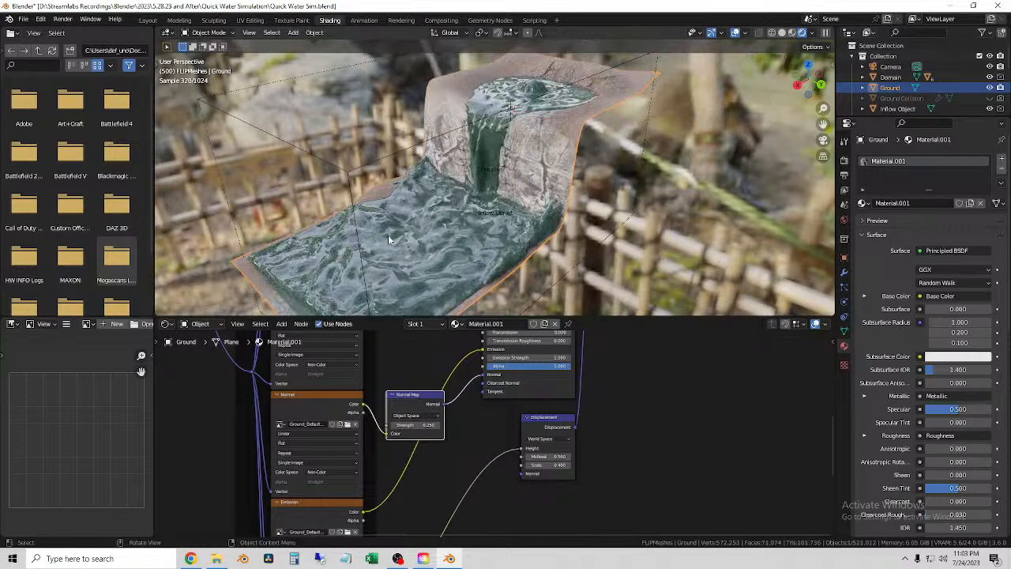
{"action": "left_click", "coordinate": [388, 235]}
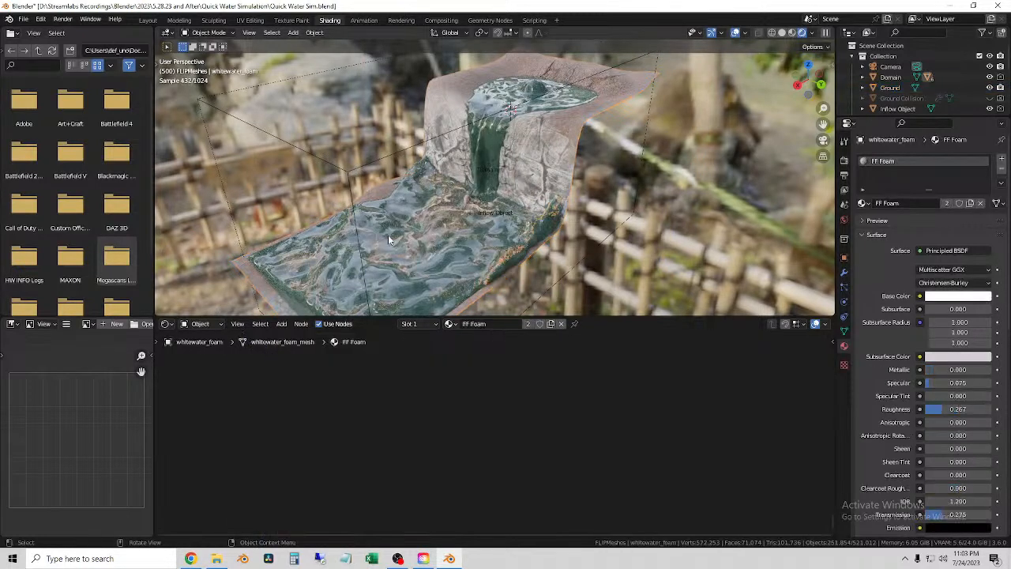
{"action": "left_click", "coordinate": [381, 277]}
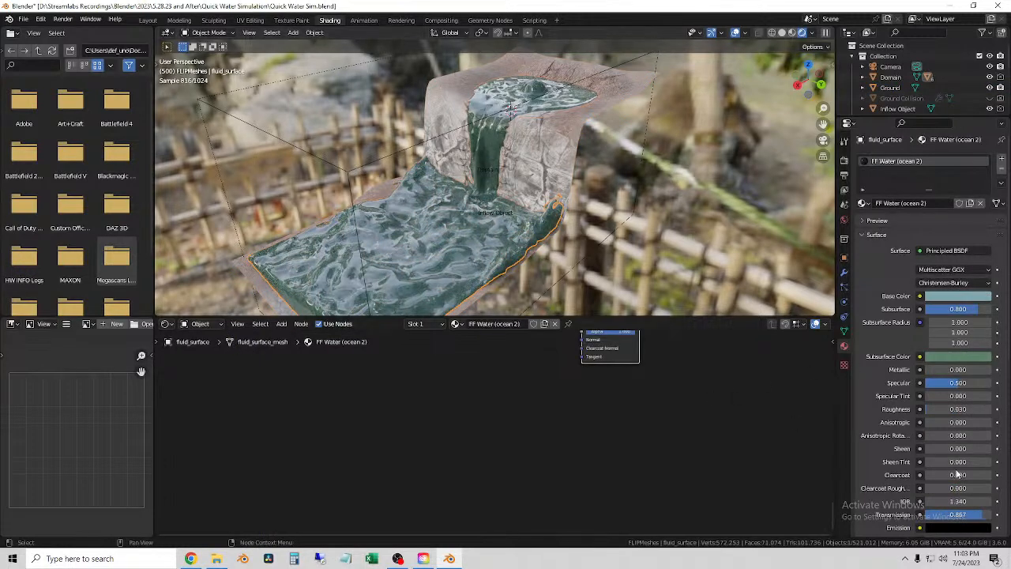
{"action": "left_click", "coordinate": [843, 302]}
{"action": "left_click", "coordinate": [980, 291]}
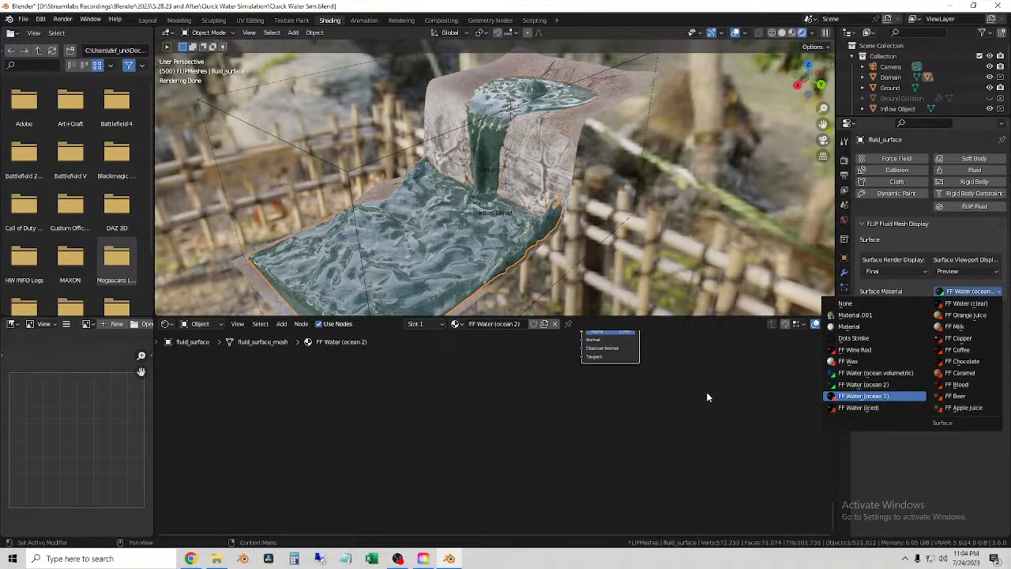
{"action": "key", "text": "Return"}
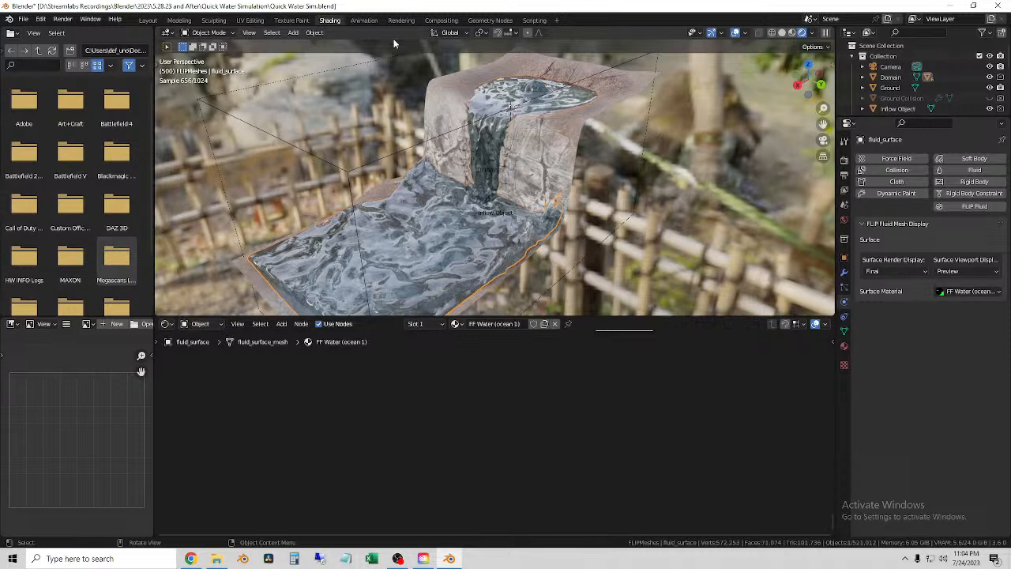
Return to the Layout workspace, go to frame 49, and show the upper pool in rendered viewport shading.
{"action": "left_click", "coordinate": [150, 21]}
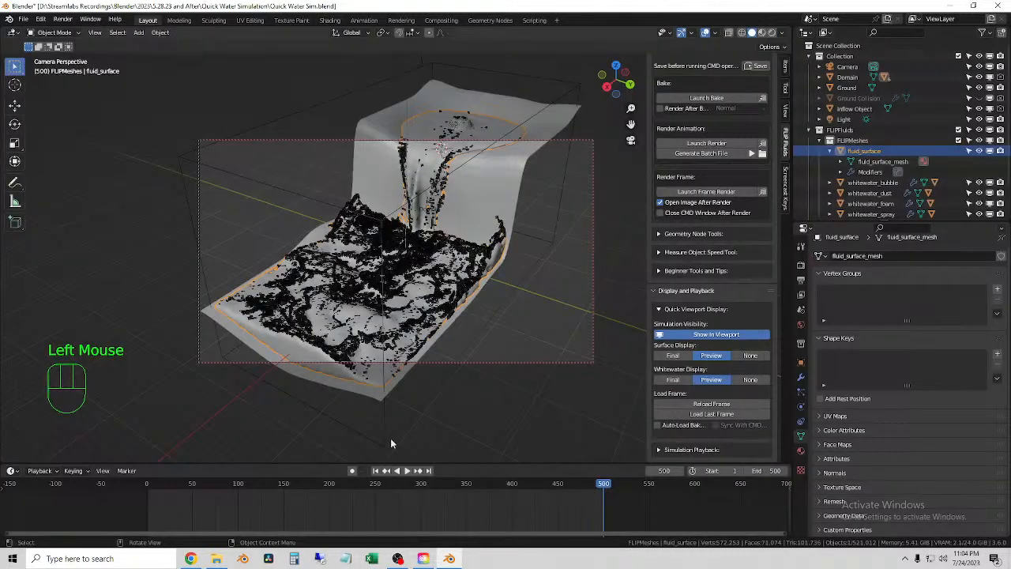
{"action": "left_click", "coordinate": [238, 484]}
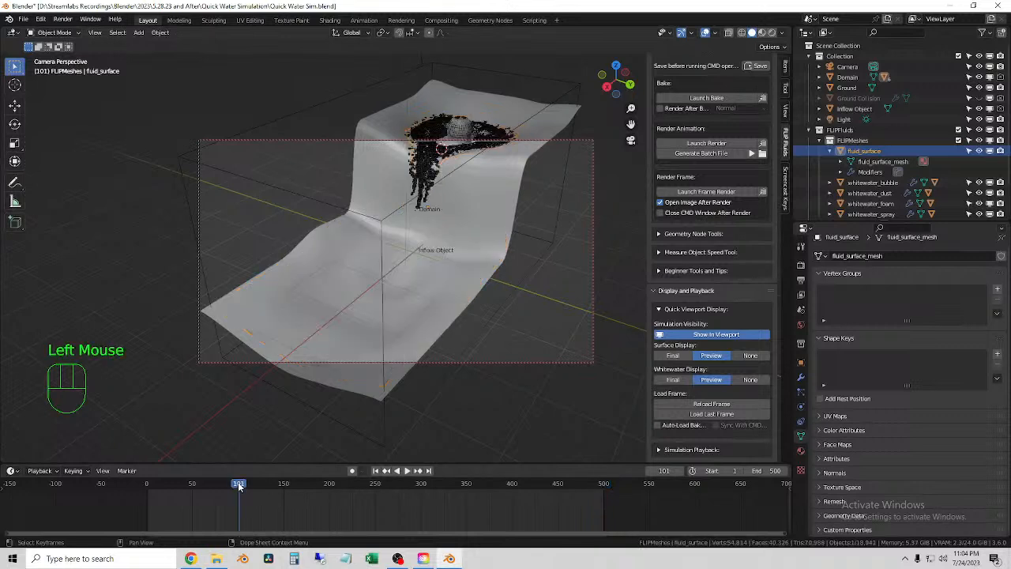
{"action": "left_click", "coordinate": [192, 484]}
{"action": "middle_click_drag", "start_coordinate": [414, 361], "coordinate": [480, 250], "text": "shift"}
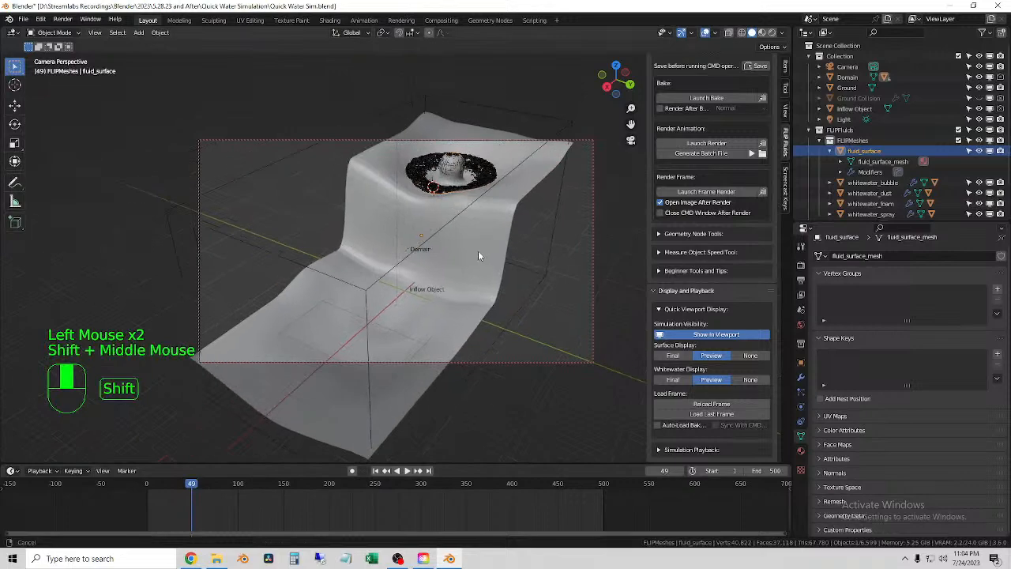
{"action": "scroll", "coordinate": [398, 356], "scroll_direction": "up", "scroll_amount": 3}
{"action": "middle_click_drag", "start_coordinate": [398, 356], "coordinate": [432, 349], "text": "shift"}
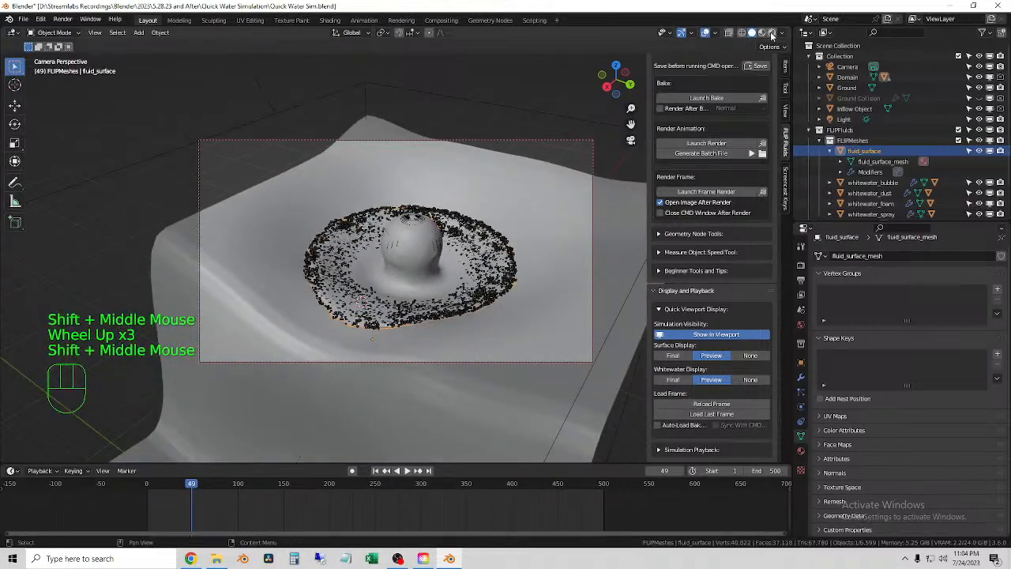
{"action": "left_click", "coordinate": [771, 32]}
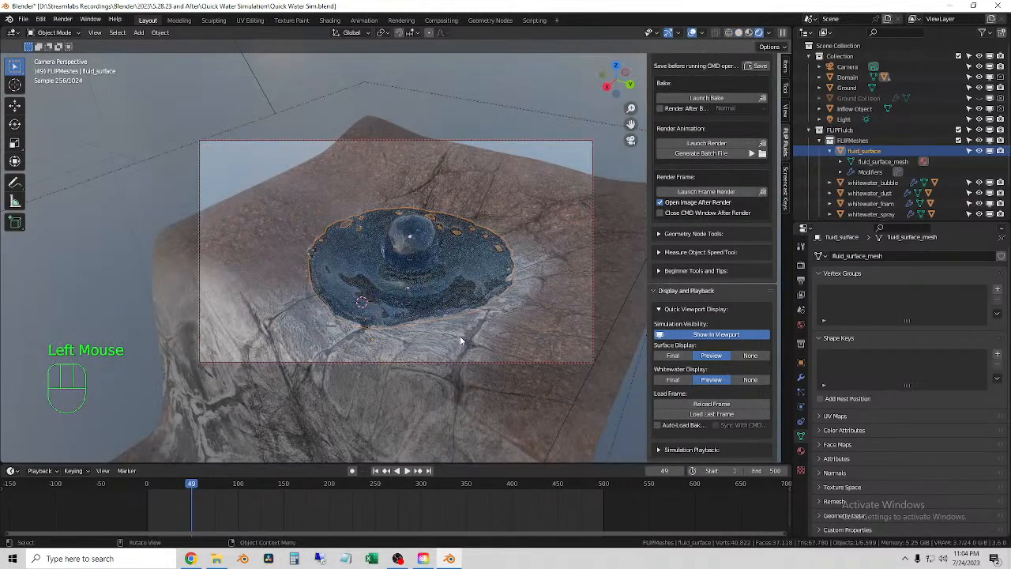
Select the ground and examine the rendered pool and surrounding rock from another angle.
{"action": "left_click", "coordinate": [258, 183]}
{"action": "scroll", "coordinate": [436, 271], "scroll_direction": "up", "scroll_amount": 2}
{"action": "mouse_move", "coordinate": [435, 271]}
{"action": "middle_mouse_down"}
{"action": "mouse_move", "coordinate": [424, 275]}
{"action": "mouse_move", "coordinate": [531, 292]}
{"action": "mouse_move", "coordinate": [429, 303]}
{"action": "mouse_move", "coordinate": [413, 253]}
{"action": "mouse_move", "coordinate": [426, 282]}
{"action": "mouse_move", "coordinate": [427, 271]}
{"action": "middle_mouse_up"}
{"action": "scroll", "coordinate": [531, 292], "scroll_direction": "down", "scroll_amount": 2}
{"action": "scroll", "coordinate": [413, 254], "scroll_direction": "down", "scroll_amount": 1}
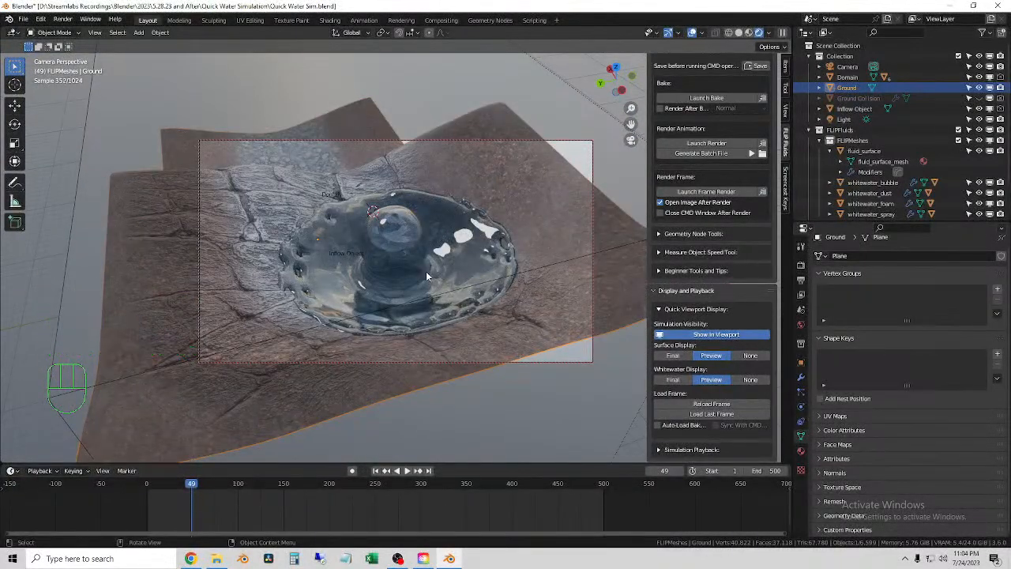
Go to frame 132 and examine the rendered pool and surrounding ground from above.
{"action": "middle_click_drag", "start_coordinate": [423, 268], "coordinate": [572, 281]}
{"action": "scroll", "coordinate": [451, 287], "scroll_direction": "down", "scroll_amount": 1}
{"action": "middle_click_drag", "start_coordinate": [451, 287], "coordinate": [348, 449]}
{"action": "left_click_drag", "start_coordinate": [194, 488], "coordinate": [267, 487]}
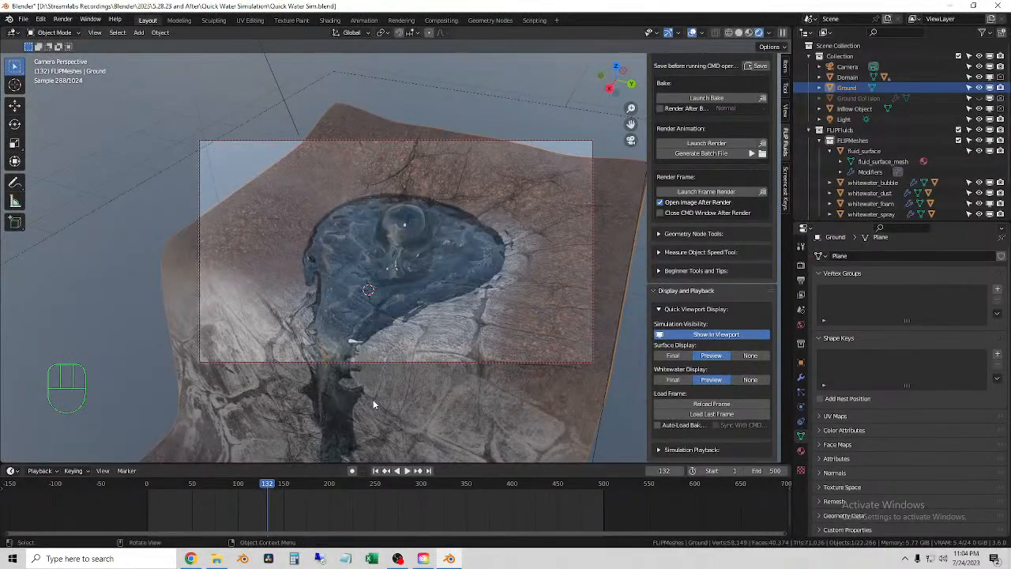
Go to frame 186 and examine the rendered waterfall, rock wall and lower stream up close and in full view.
{"action": "middle_click_drag", "start_coordinate": [374, 404], "coordinate": [468, 336]}
{"action": "left_click_drag", "start_coordinate": [267, 484], "coordinate": [329, 470]}
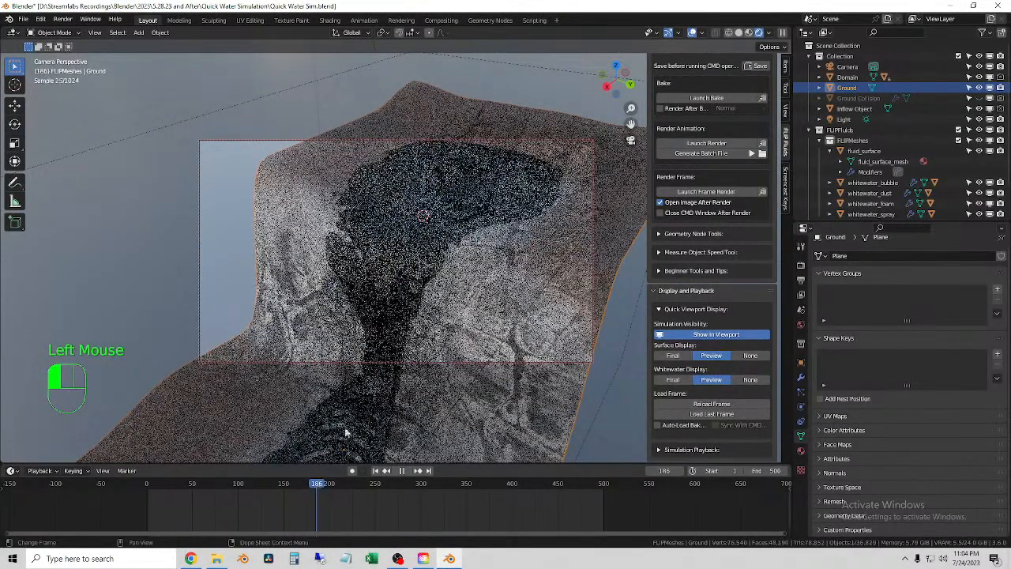
{"action": "middle_click_drag", "start_coordinate": [333, 389], "coordinate": [528, 278]}
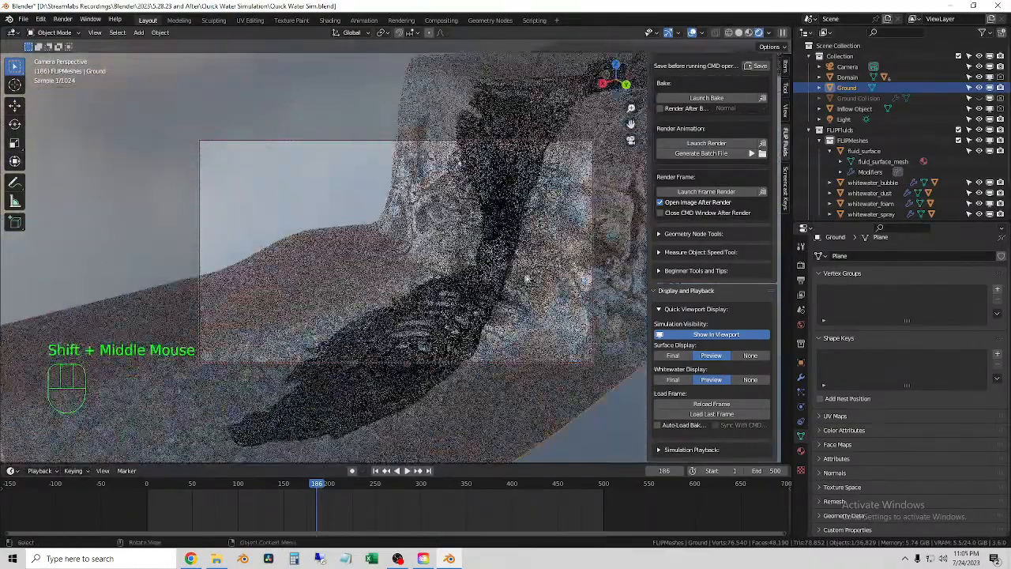
{"action": "middle_click_drag", "start_coordinate": [454, 287], "coordinate": [450, 285]}
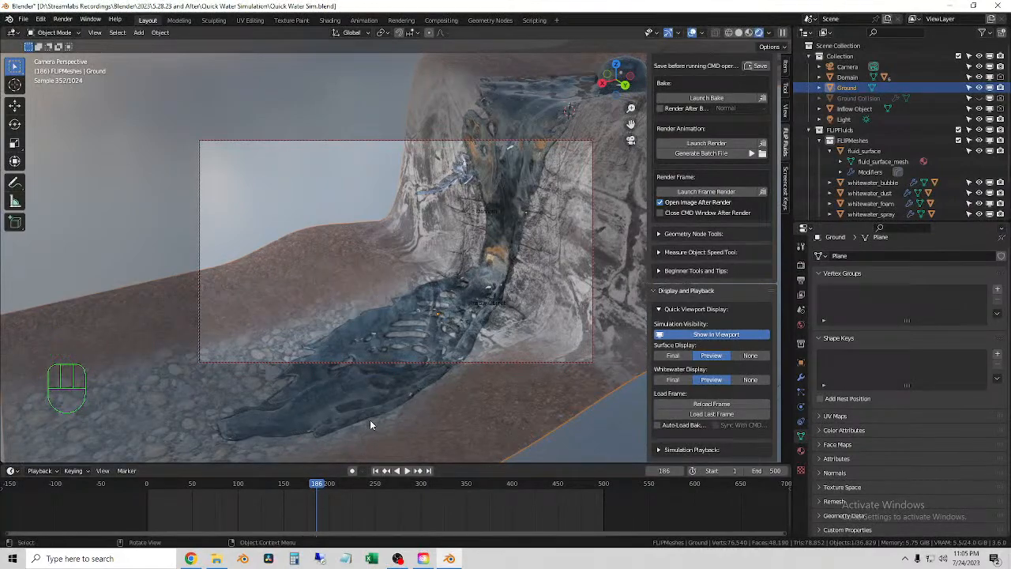
{"action": "scroll", "coordinate": [433, 372], "scroll_direction": "down", "scroll_amount": 2}
{"action": "middle_click_drag", "start_coordinate": [432, 372], "coordinate": [474, 323]}
{"action": "scroll", "coordinate": [466, 369], "scroll_direction": "down", "scroll_amount": 1}
{"action": "scroll", "coordinate": [474, 330], "scroll_direction": "up", "scroll_amount": 1}
{"action": "middle_click_drag", "start_coordinate": [474, 323], "coordinate": [474, 334], "text": "shift"}
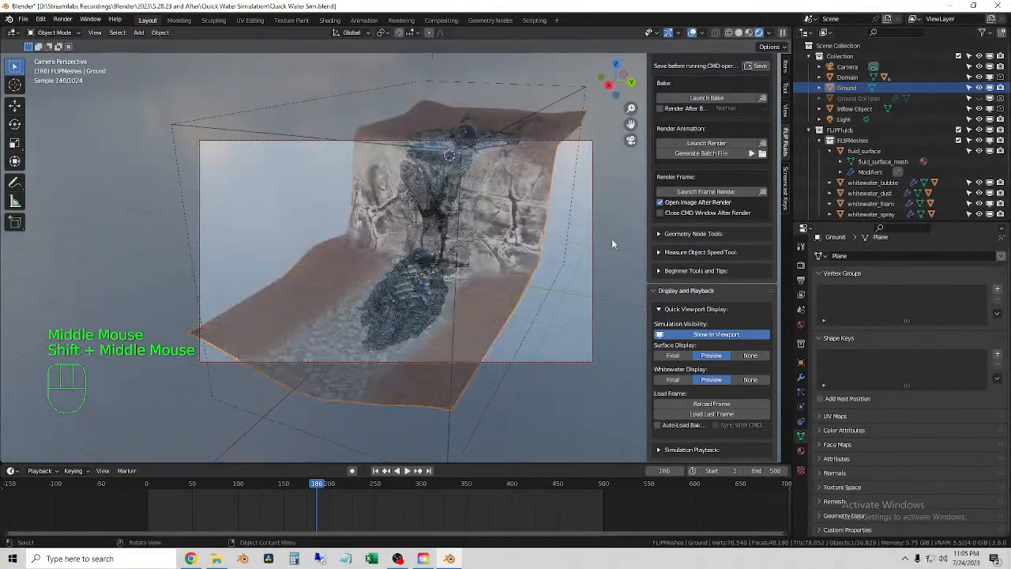
Select the sun light, try a strength of 10, and set it to 8.
{"action": "left_click", "coordinate": [859, 119]}
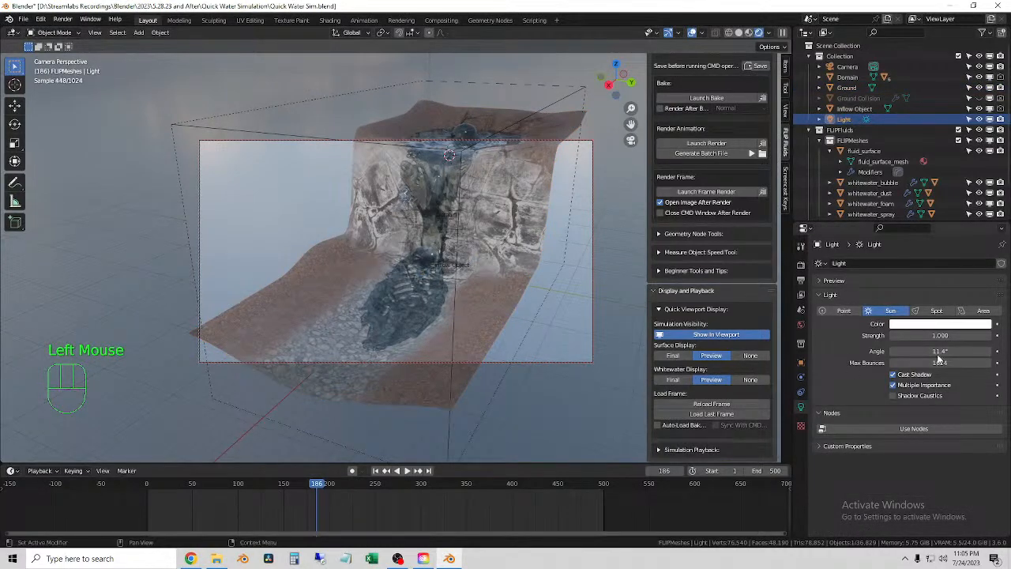
{"action": "left_click_drag", "start_coordinate": [932, 336], "coordinate": [997, 337]}
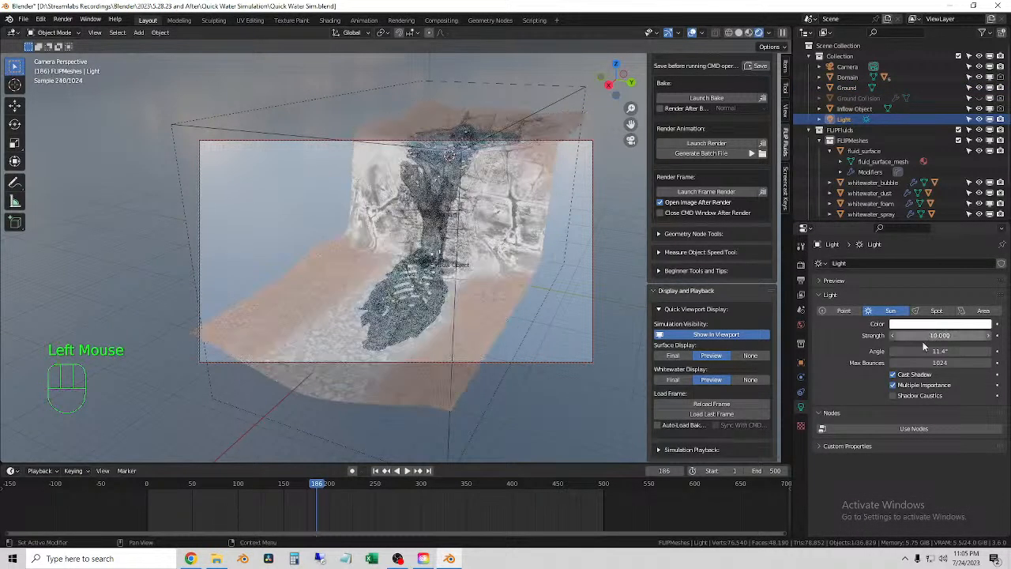
{"action": "double_click", "coordinate": [921, 337]}
{"action": "type", "text": "8"}
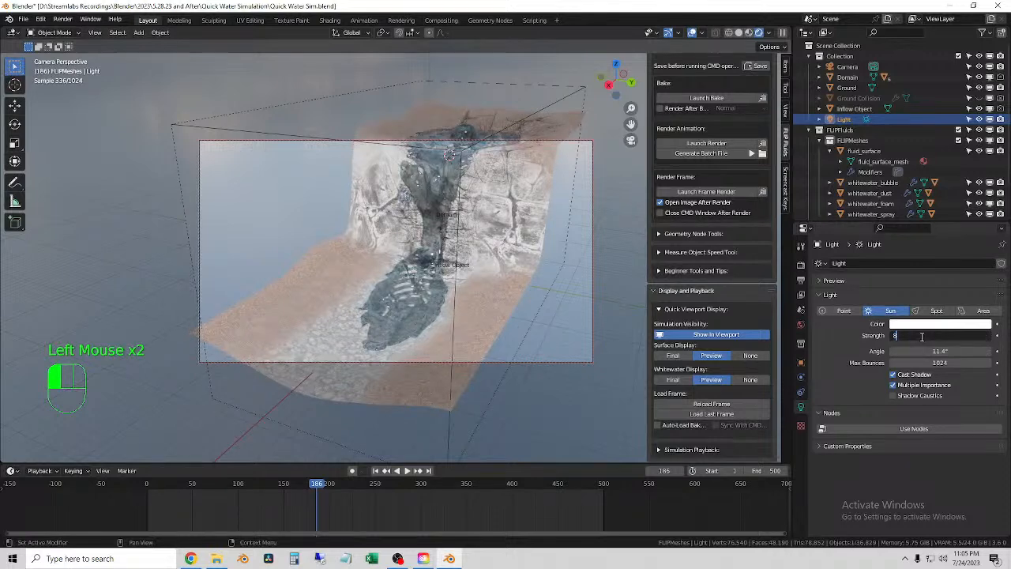
{"action": "key", "text": "Return"}
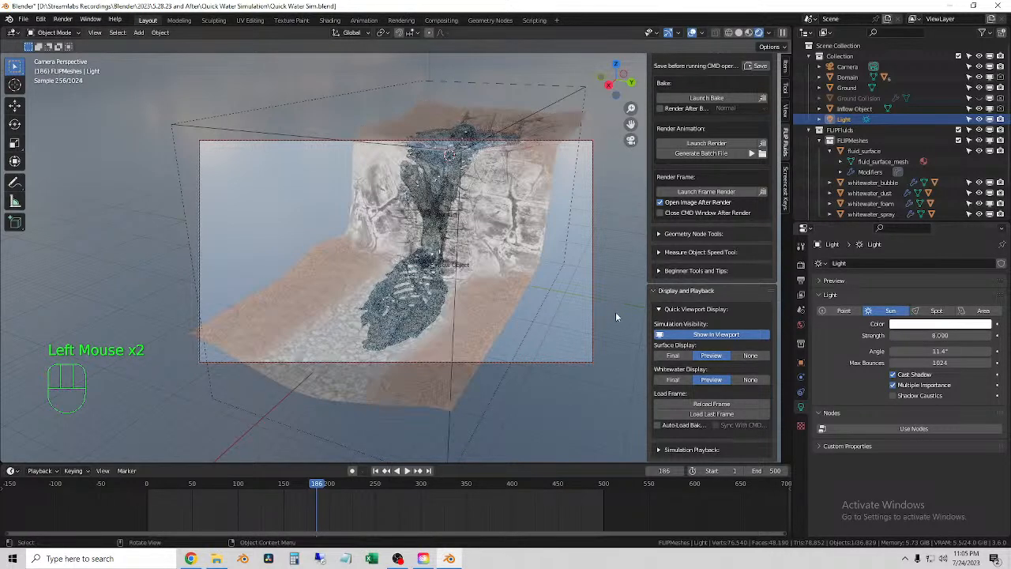
Set the sun light's angle to 116° and its strength to 5.
{"action": "left_click_drag", "start_coordinate": [913, 348], "coordinate": [954, 351]}
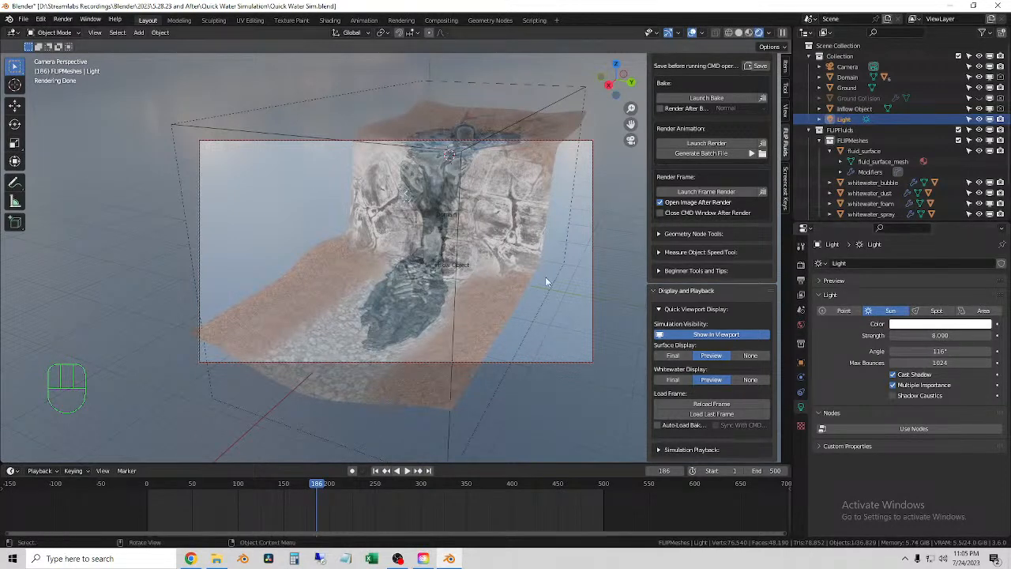
{"action": "left_click", "coordinate": [956, 335]}
{"action": "type", "text": "5"}
{"action": "left_click", "coordinate": [622, 337]}
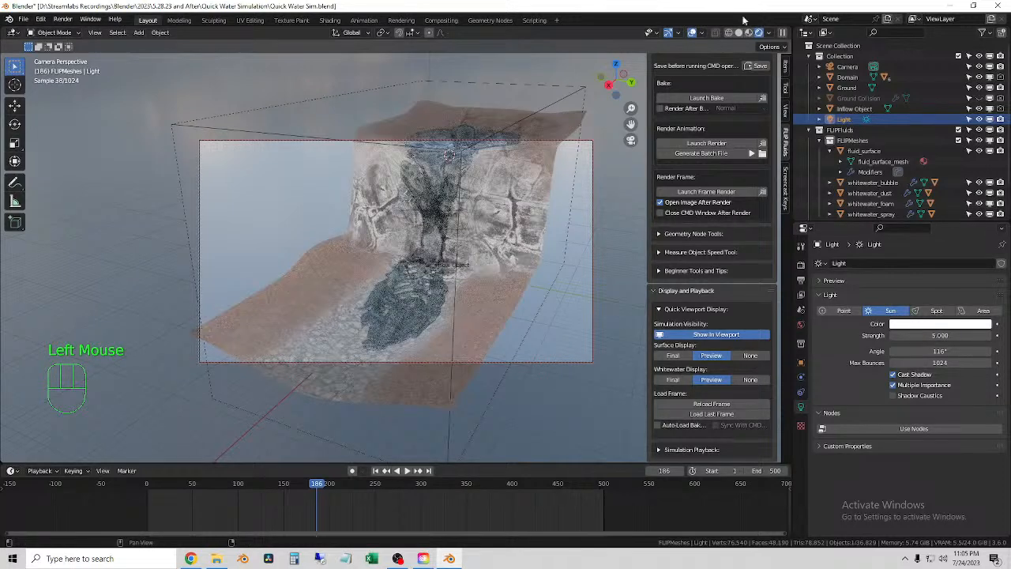
Set the world opacity of the rendered viewport shading to 0.
{"action": "left_click", "coordinate": [770, 32]}
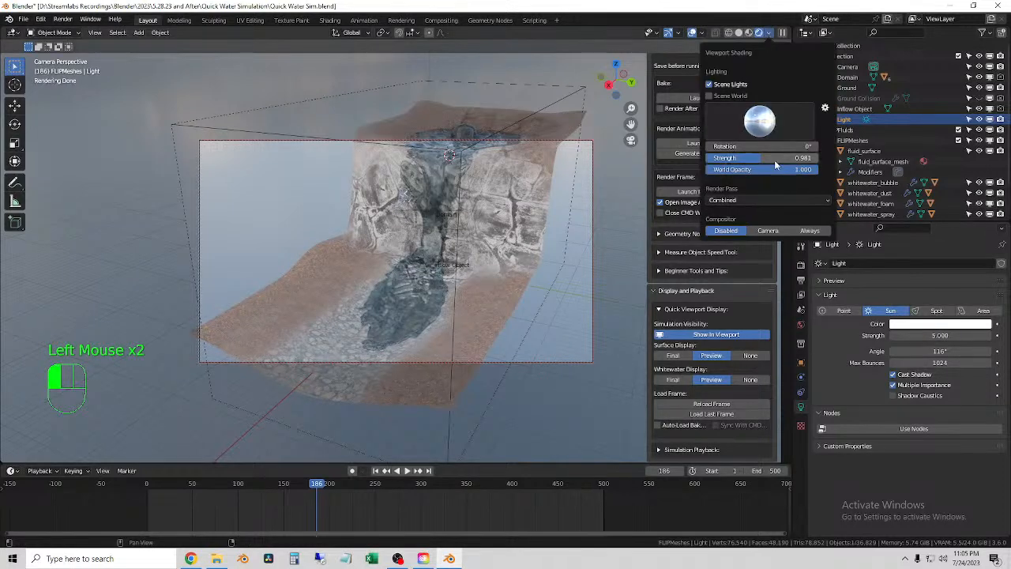
{"action": "left_click_drag", "start_coordinate": [816, 169], "coordinate": [705, 170]}
{"action": "left_click", "coordinate": [609, 241]}
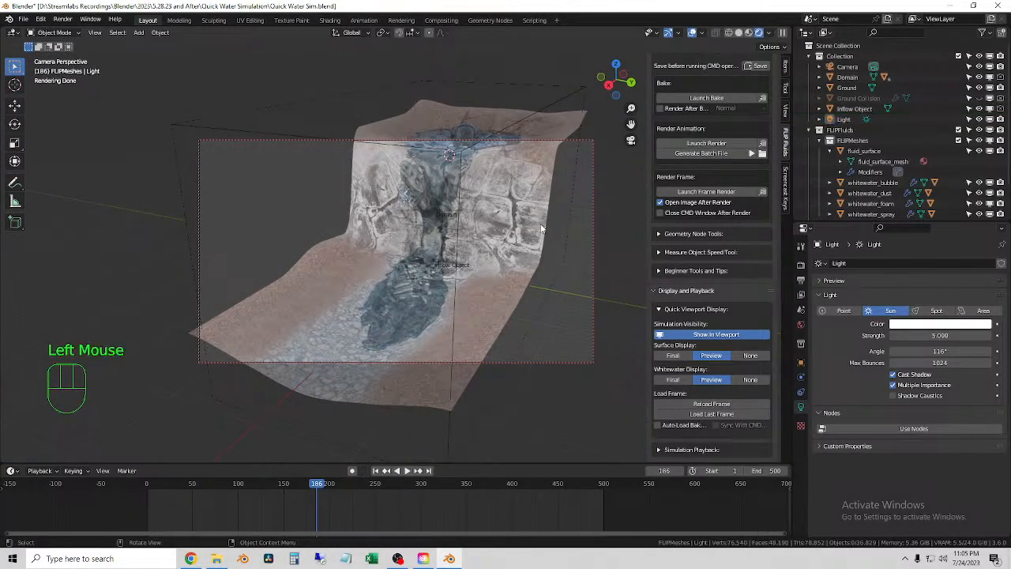
Select the camera, render the image of frame 186, and enlarge the waterfall in the render.
{"action": "left_click", "coordinate": [540, 223]}
{"action": "left_click", "coordinate": [588, 249]}
{"action": "left_click", "coordinate": [608, 223]}
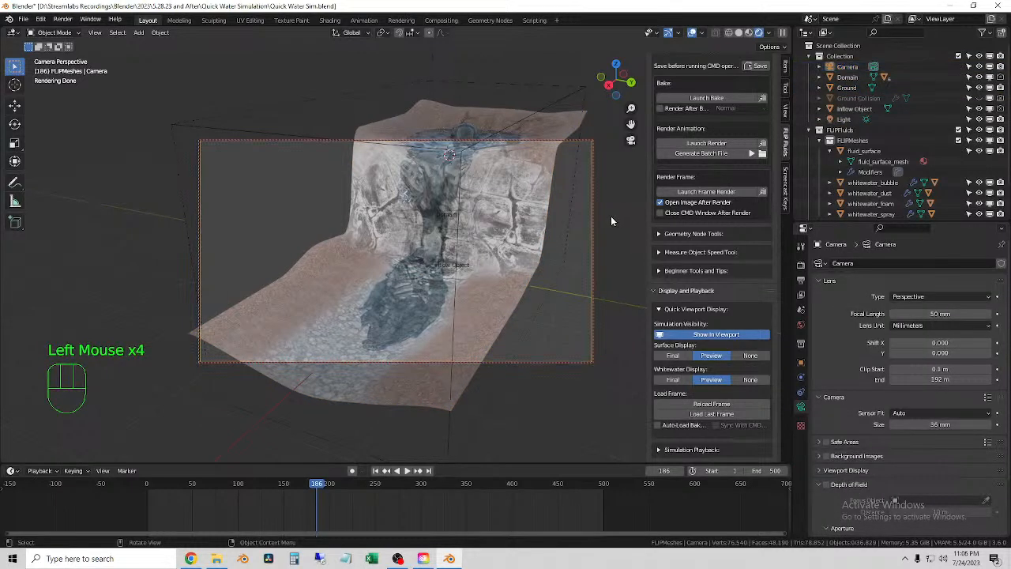
{"action": "key", "text": "F12"}
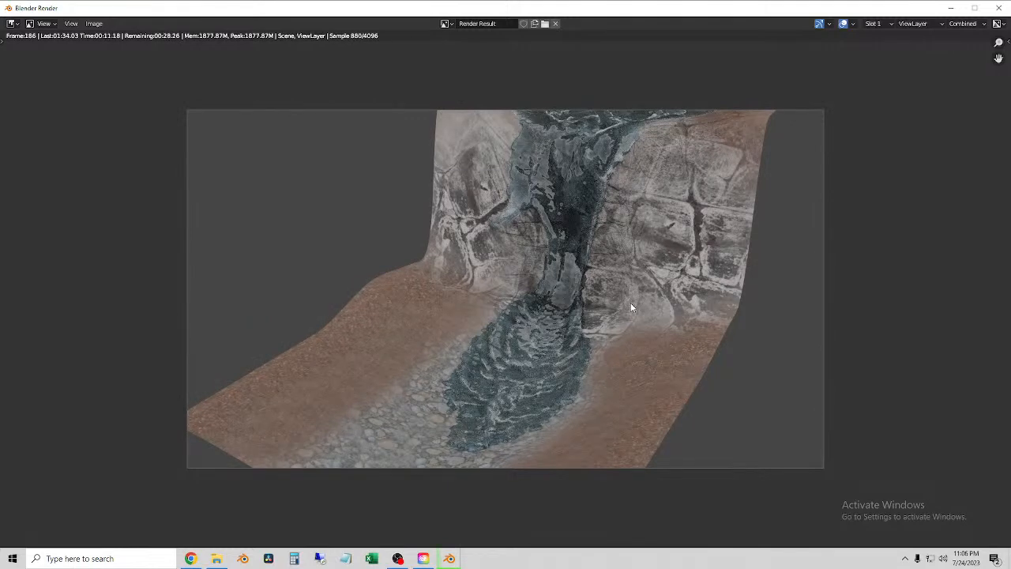
{"action": "scroll", "coordinate": [631, 308], "scroll_direction": "down", "scroll_amount": 1}
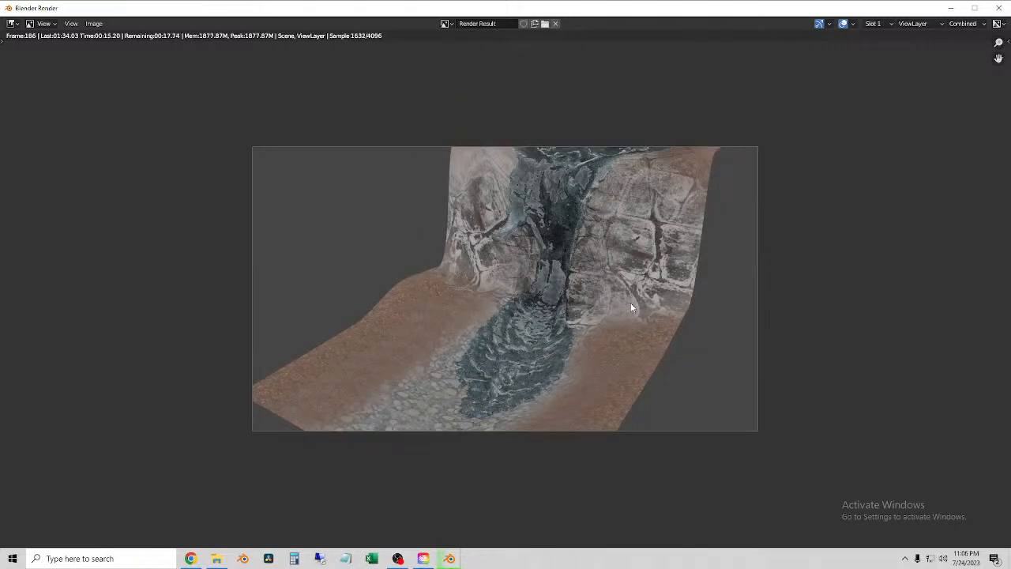
{"action": "scroll", "coordinate": [630, 308], "scroll_direction": "up", "scroll_amount": 2}
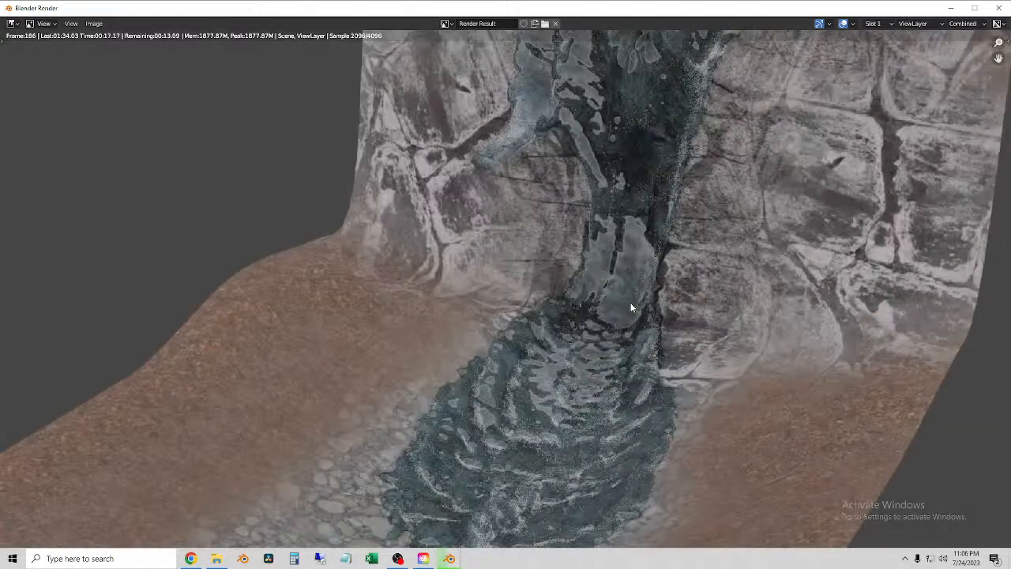
Examine the waterfall, rock wall and lower stream in the finished render, and close the render window.
{"action": "middle_click_drag", "start_coordinate": [725, 214], "coordinate": [605, 351]}
{"action": "middle_click_drag", "start_coordinate": [572, 245], "coordinate": [554, 298]}
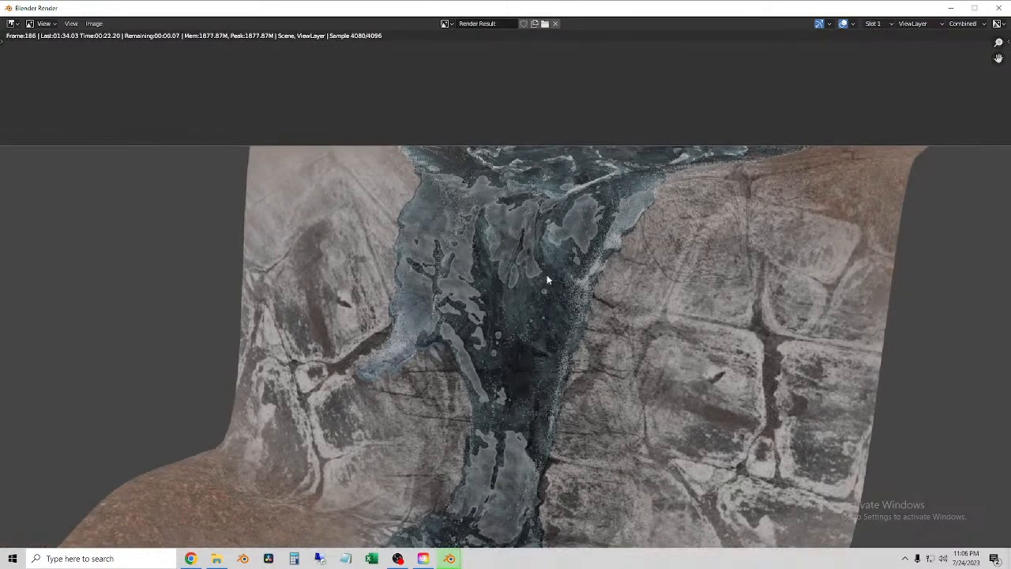
{"action": "middle_click_drag", "start_coordinate": [555, 297], "coordinate": [621, 230]}
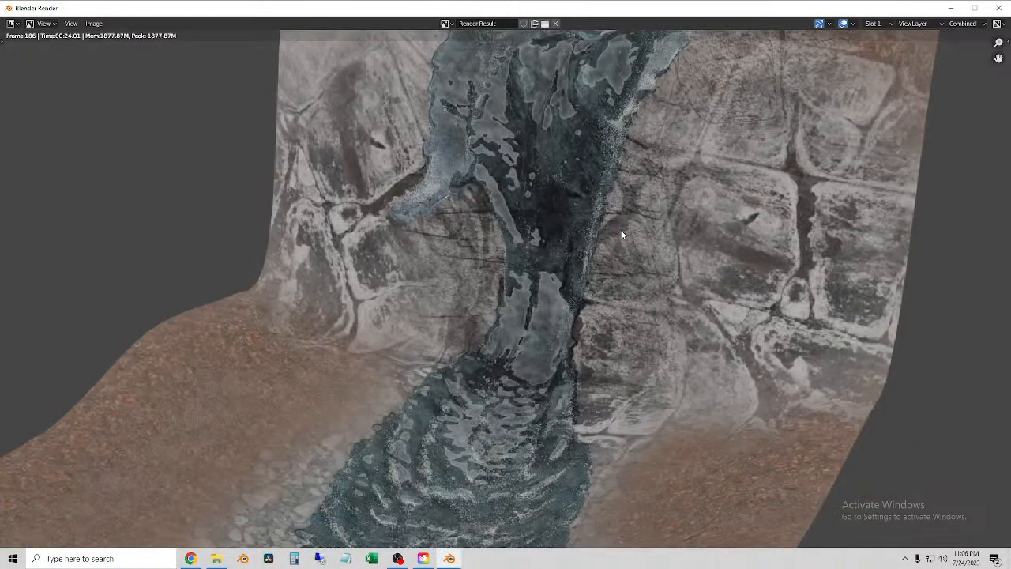
{"action": "scroll", "coordinate": [620, 231], "scroll_direction": "down", "scroll_amount": 3}
{"action": "scroll", "coordinate": [572, 261], "scroll_direction": "up", "scroll_amount": 1}
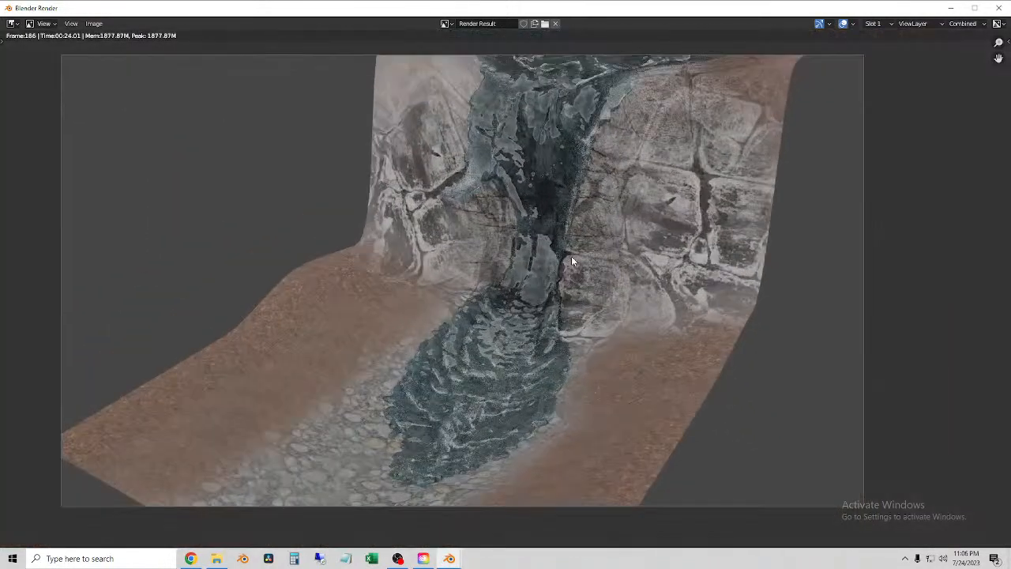
{"action": "middle_click_drag", "start_coordinate": [547, 219], "coordinate": [538, 225]}
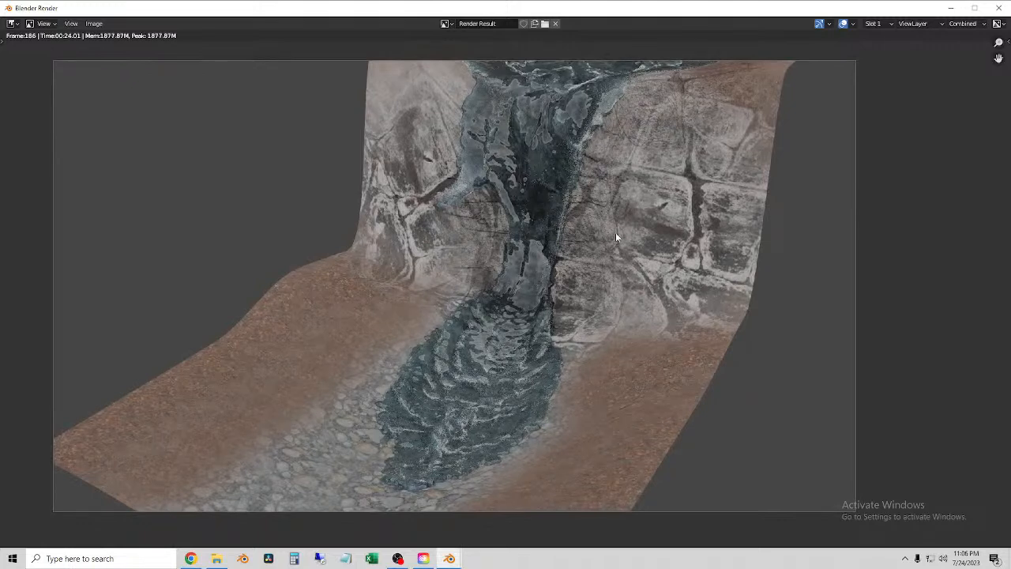
{"action": "scroll", "coordinate": [603, 235], "scroll_direction": "down", "scroll_amount": 1}
{"action": "scroll", "coordinate": [603, 234], "scroll_direction": "up", "scroll_amount": 1}
{"action": "scroll", "coordinate": [547, 422], "scroll_direction": "up", "scroll_amount": 1}
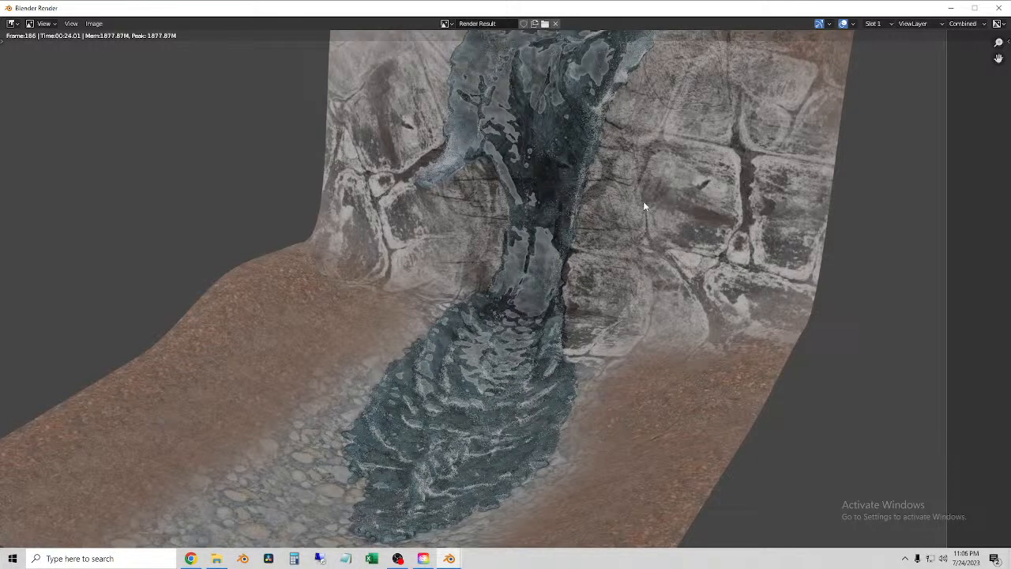
{"action": "scroll", "coordinate": [632, 203], "scroll_direction": "down", "scroll_amount": 3}
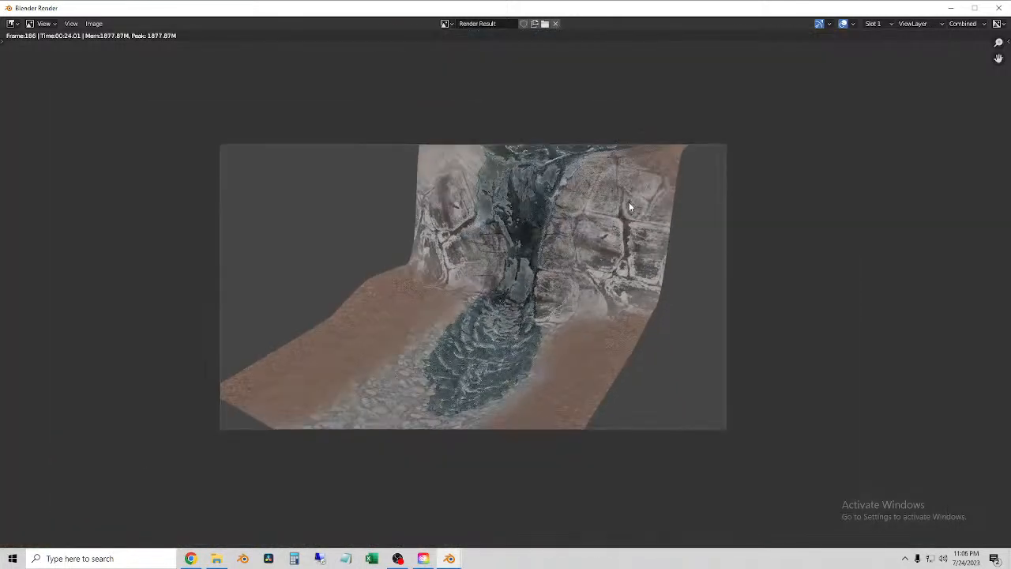
{"action": "left_click", "coordinate": [999, 8]}
Try the scene world in the viewport shading, switch back to the studio HDRI, and set its world opacity to 0.491.
{"action": "left_click", "coordinate": [771, 33]}
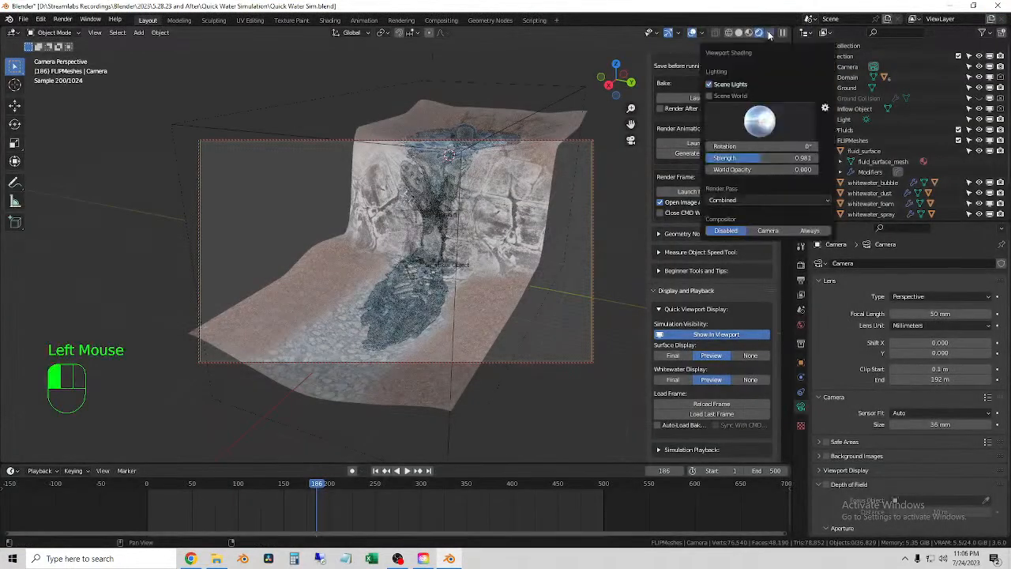
{"action": "left_click", "coordinate": [709, 96]}
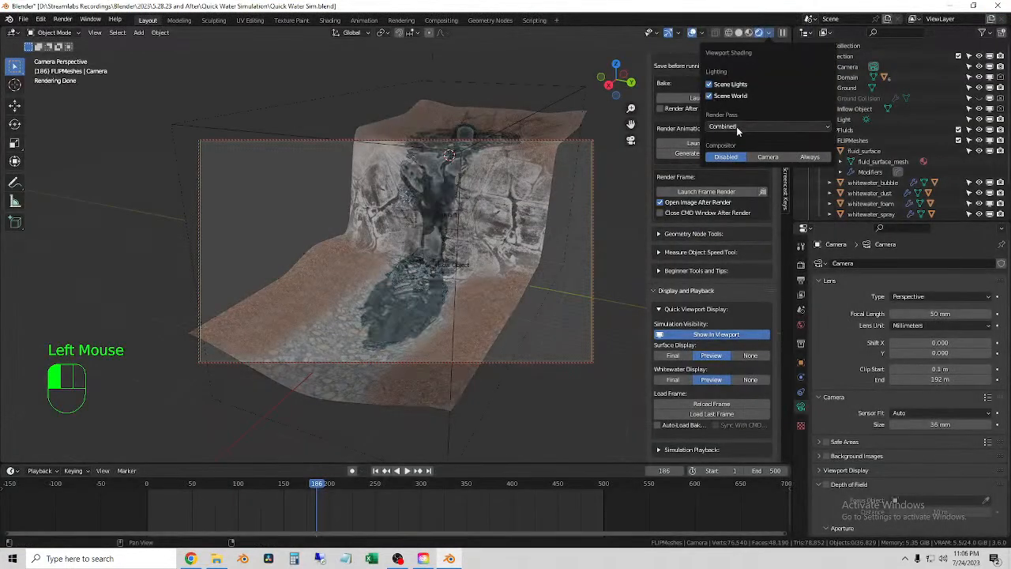
{"action": "left_click", "coordinate": [709, 96]}
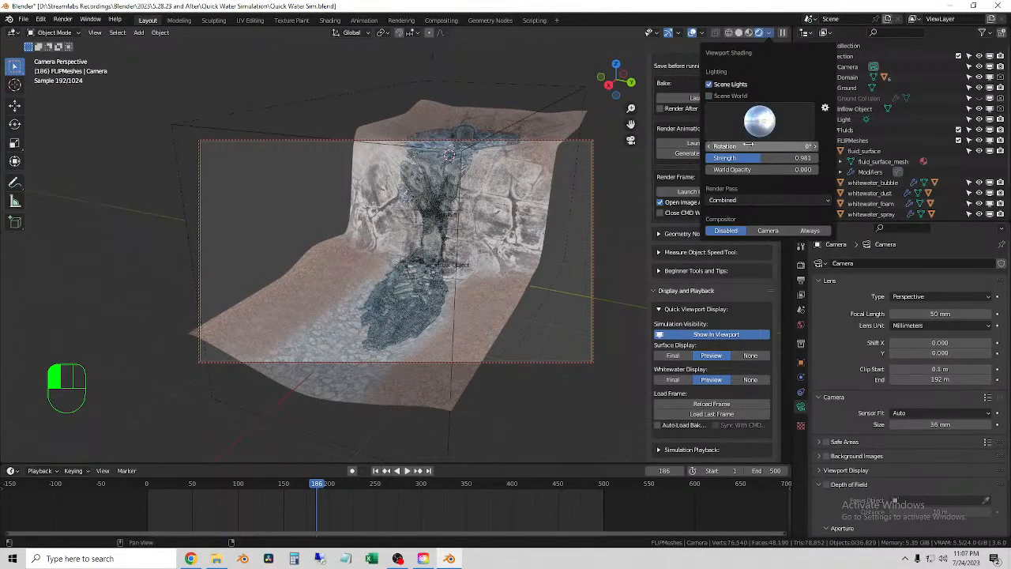
{"action": "mouse_move", "coordinate": [766, 170]}
{"action": "left_mouse_down"}
{"action": "mouse_move", "coordinate": [827, 170]}
{"action": "mouse_move", "coordinate": [762, 169]}
{"action": "left_mouse_up"}
{"action": "key", "text": "F12"}
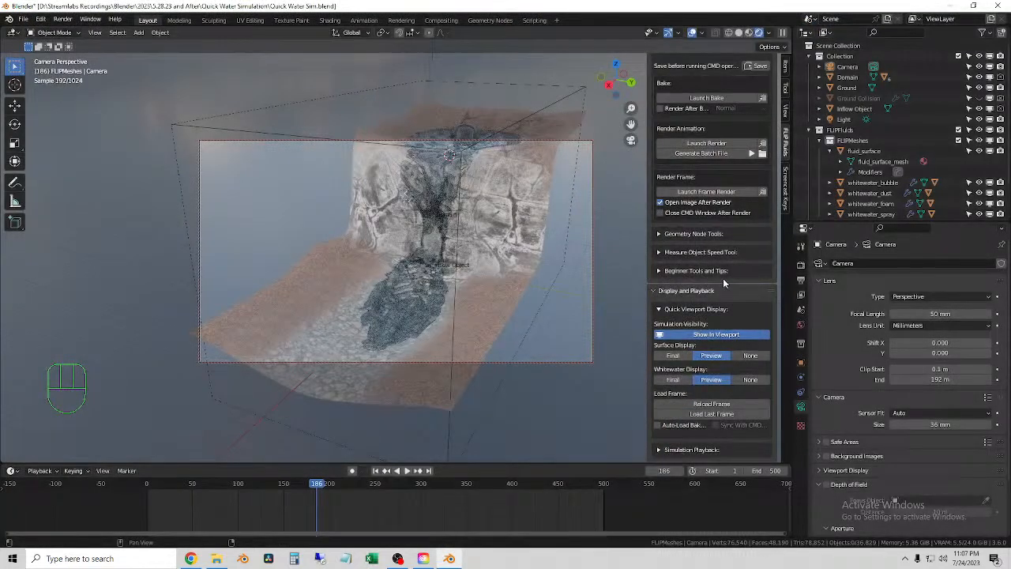
{"action": "mouse_move", "coordinate": [518, 301]}
{"action": "middle_mouse_down"}
{"action": "mouse_move", "coordinate": [472, 266]}
{"action": "mouse_move", "coordinate": [422, 264]}
{"action": "mouse_move", "coordinate": [529, 289]}
{"action": "mouse_move", "coordinate": [510, 284]}
{"action": "middle_mouse_up"}
{"action": "scroll", "coordinate": [757, 173], "scroll_direction": "up", "scroll_amount": 3}
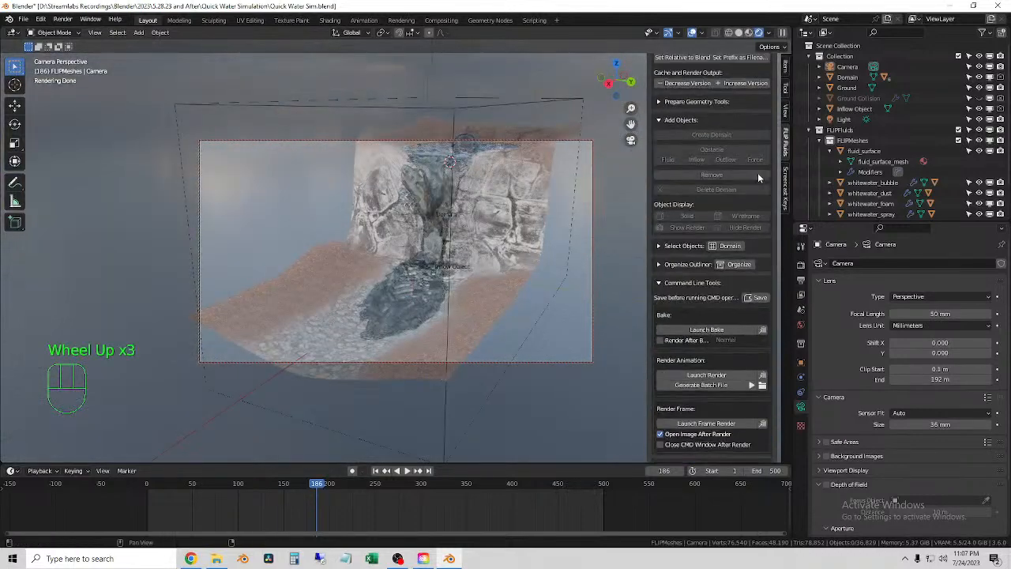
{"action": "scroll", "coordinate": [757, 172], "scroll_direction": "up", "scroll_amount": 5}
{"action": "left_click", "coordinate": [770, 33]}
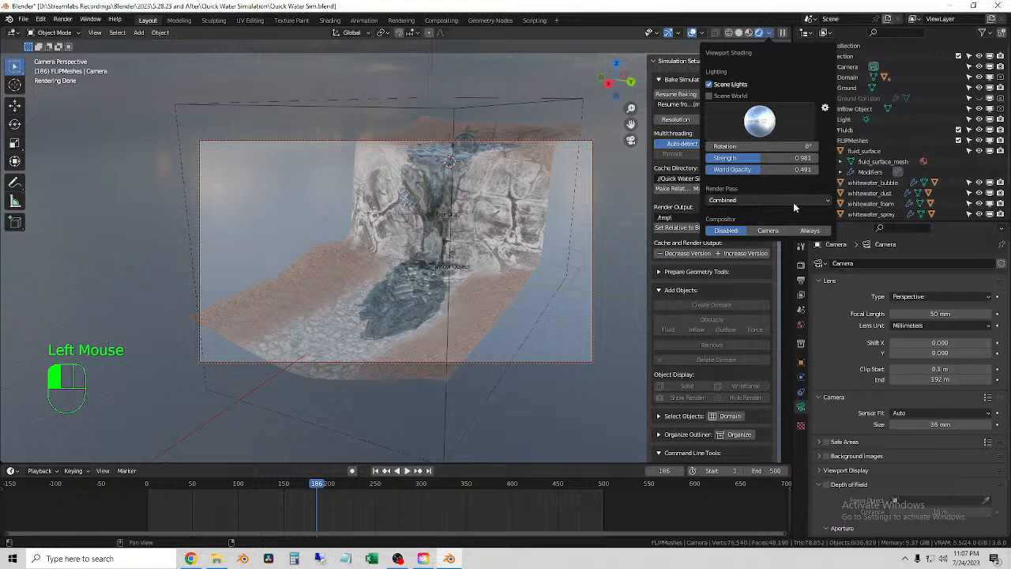
Keep Background as the scene world's surface shader and assign an Environment Texture to its color.
{"action": "left_click", "coordinate": [802, 324]}
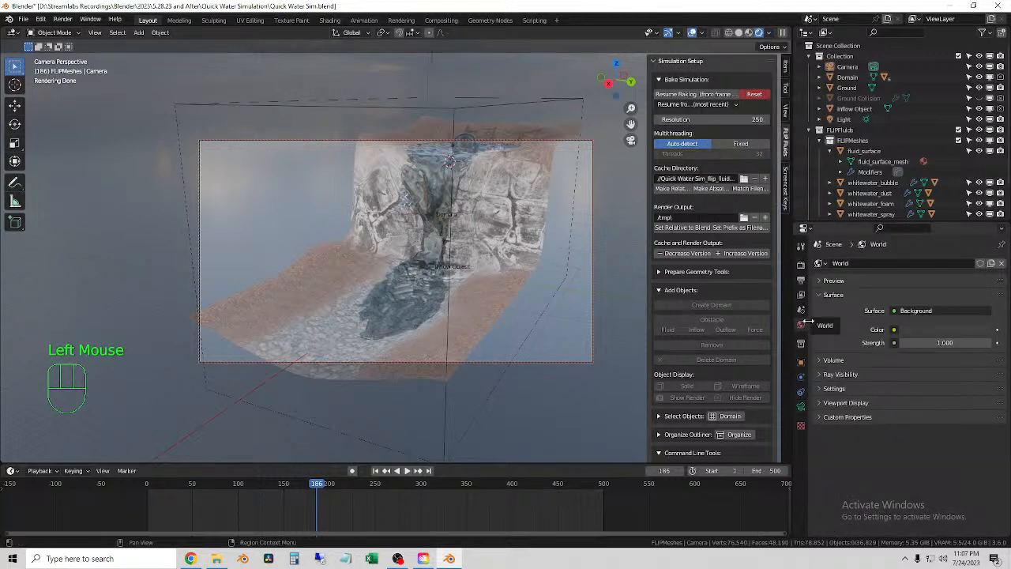
{"action": "left_click", "coordinate": [909, 312]}
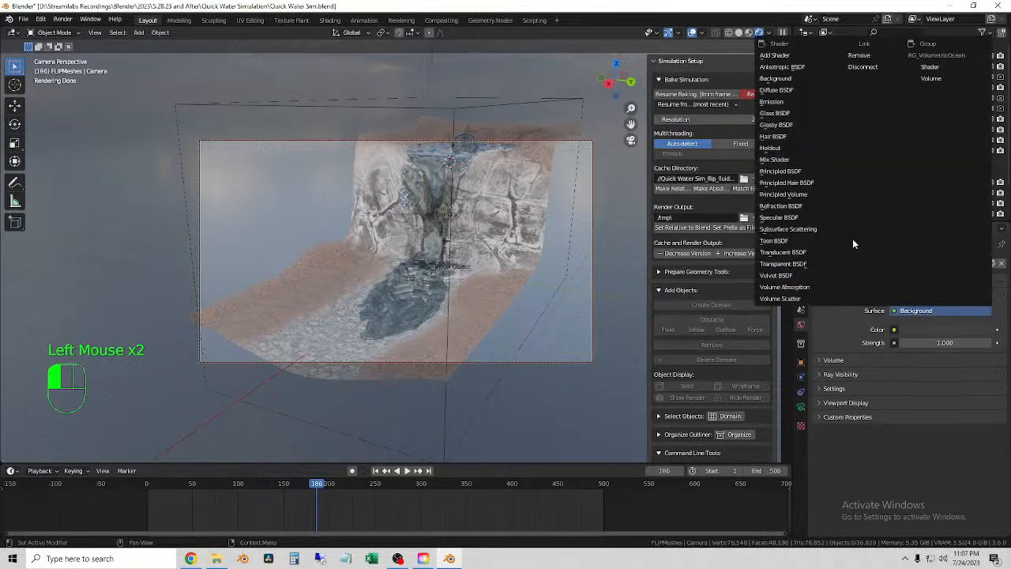
{"action": "left_click", "coordinate": [775, 79]}
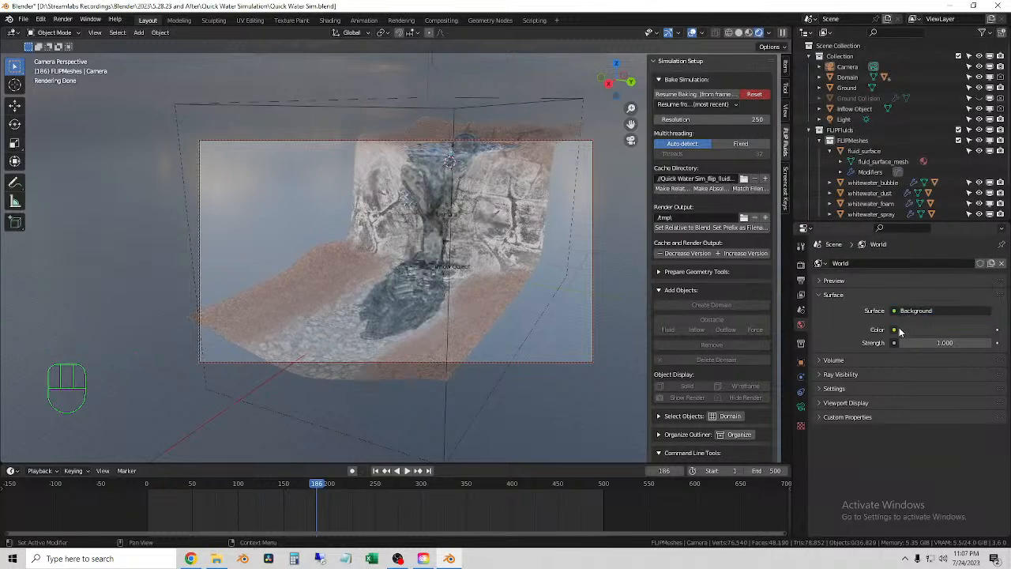
{"action": "left_click", "coordinate": [895, 331]}
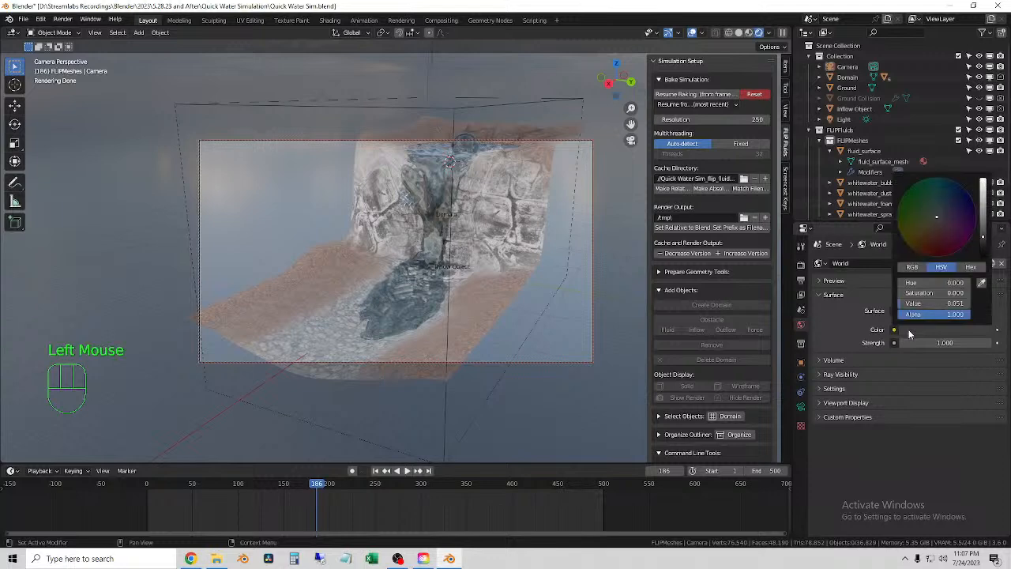
{"action": "left_click", "coordinate": [894, 330]}
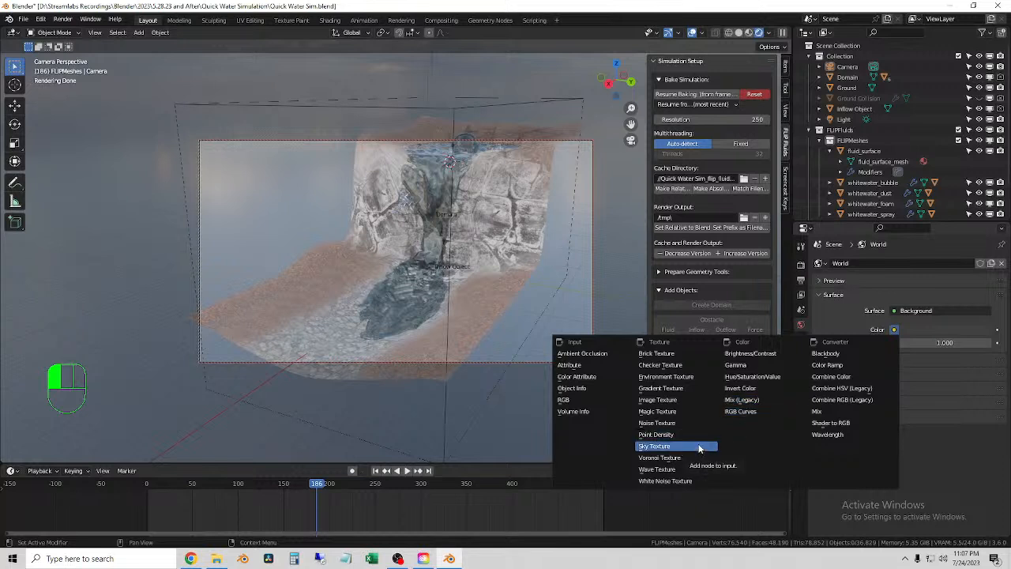
{"action": "left_click", "coordinate": [673, 379]}
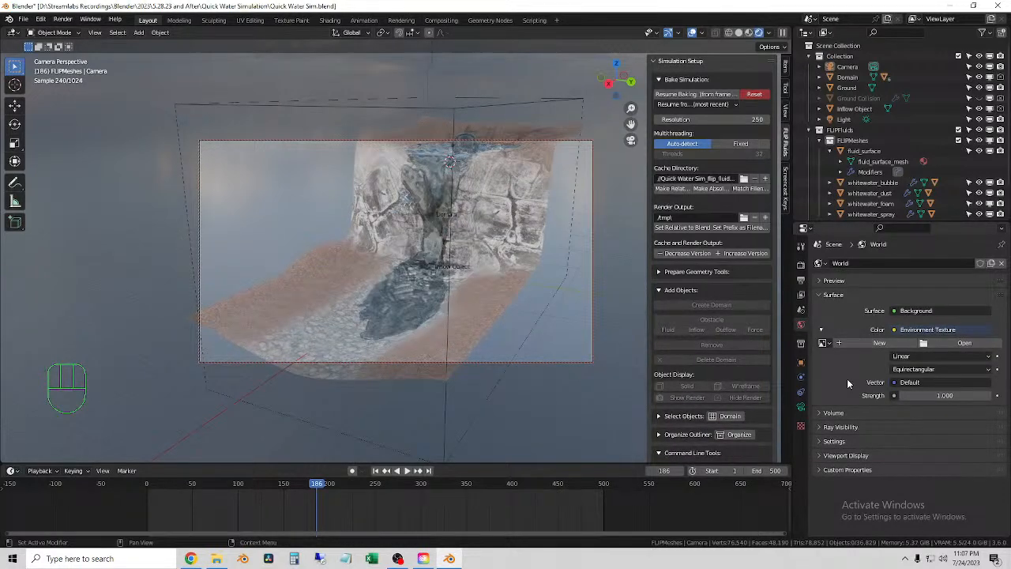
Check the images available for the environment texture, and replace it with a Sky Texture as the world background color.
{"action": "left_click", "coordinate": [825, 345]}
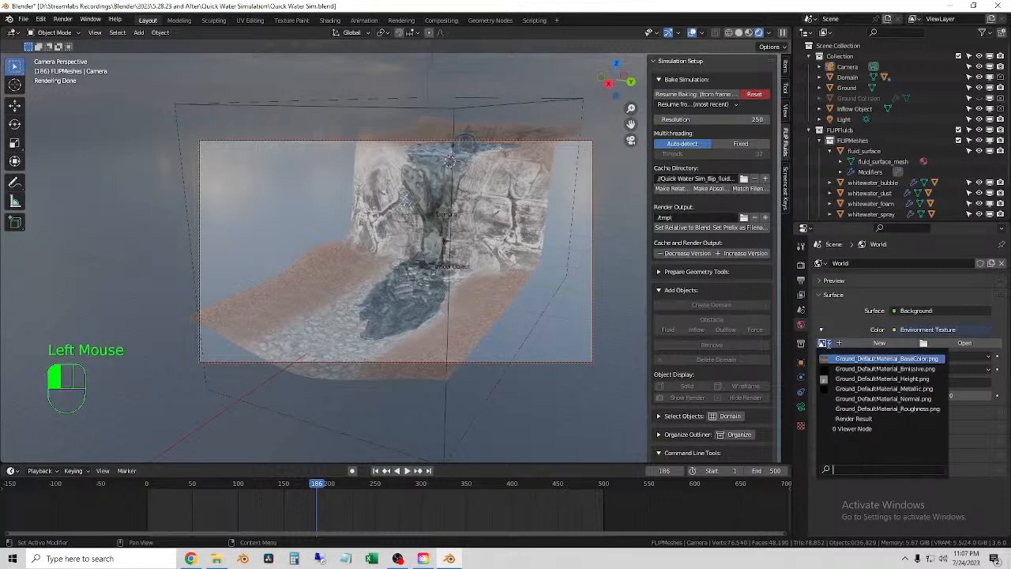
{"action": "left_click", "coordinate": [837, 320]}
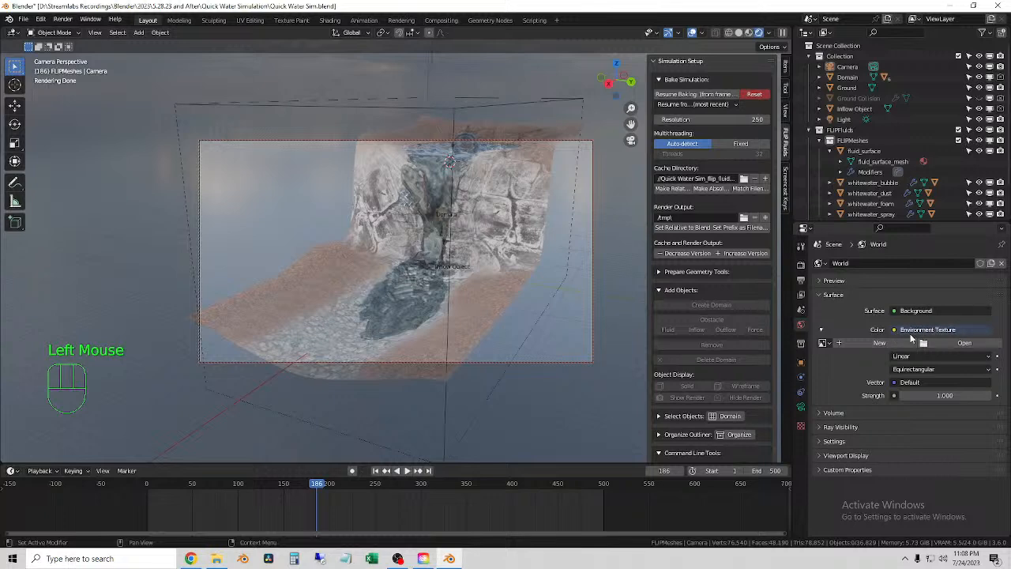
{"action": "left_click", "coordinate": [903, 330]}
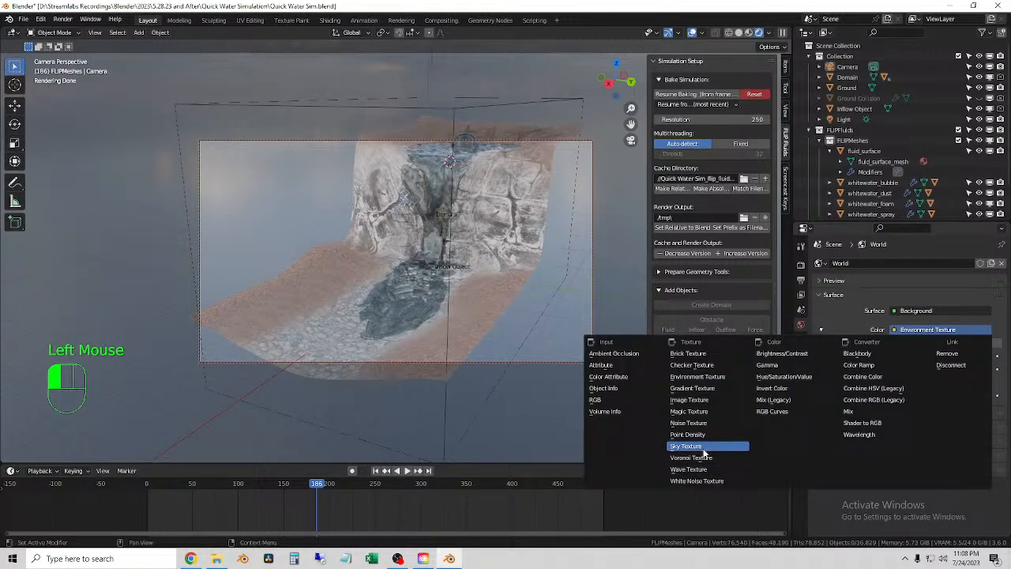
{"action": "left_click", "coordinate": [760, 446]}
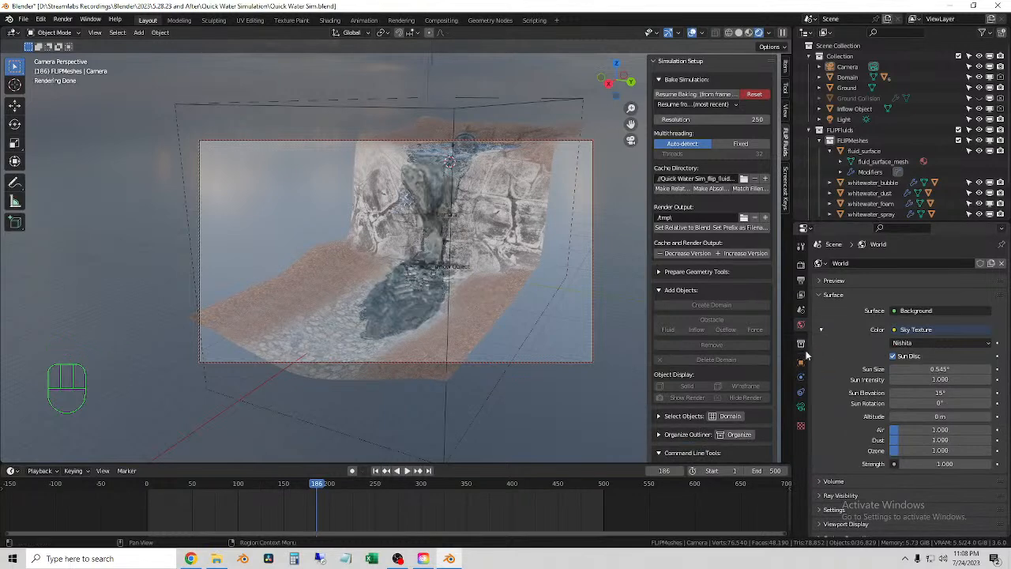
Enable the scene world in the viewport shading and keep the scene lights on.
{"action": "left_click", "coordinate": [768, 33]}
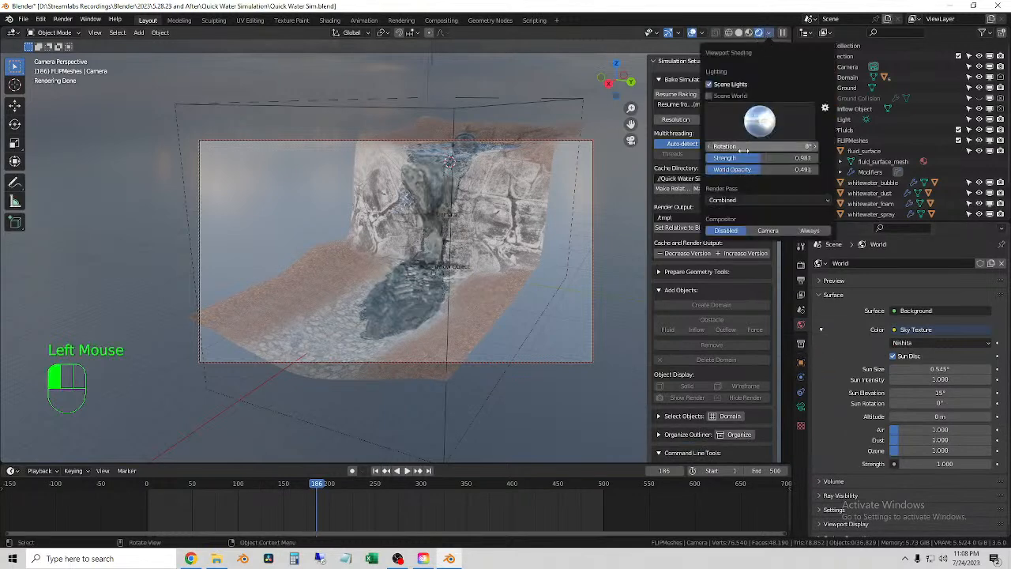
{"action": "left_click", "coordinate": [710, 95]}
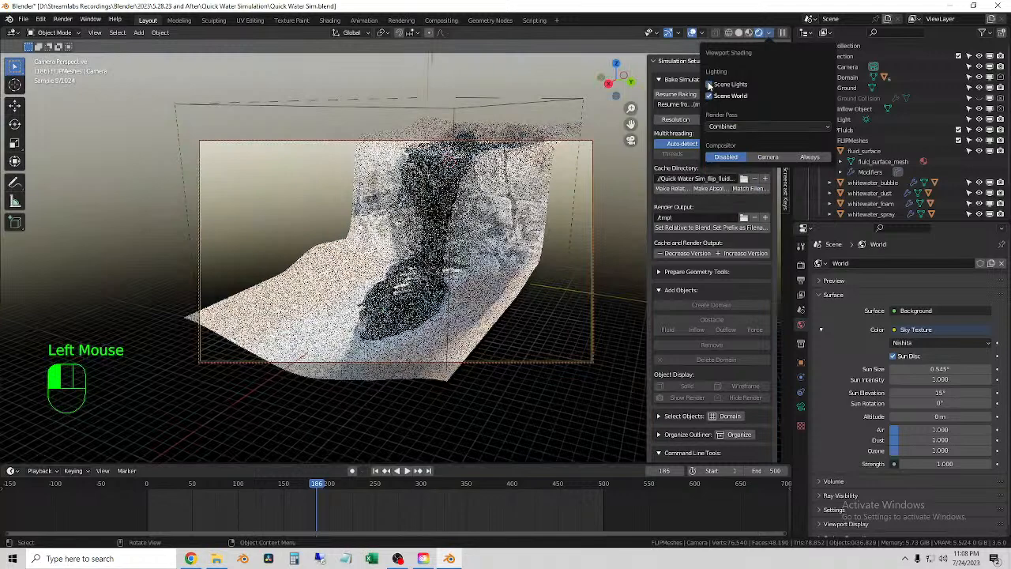
{"action": "left_click", "coordinate": [710, 84]}
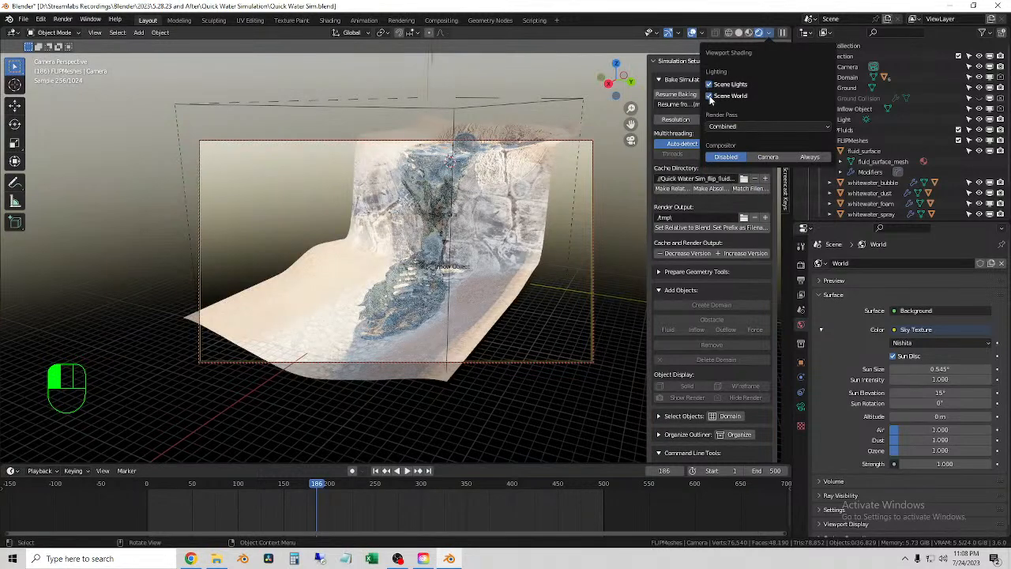
{"action": "left_click", "coordinate": [709, 96]}
{"action": "left_click", "coordinate": [709, 96]}
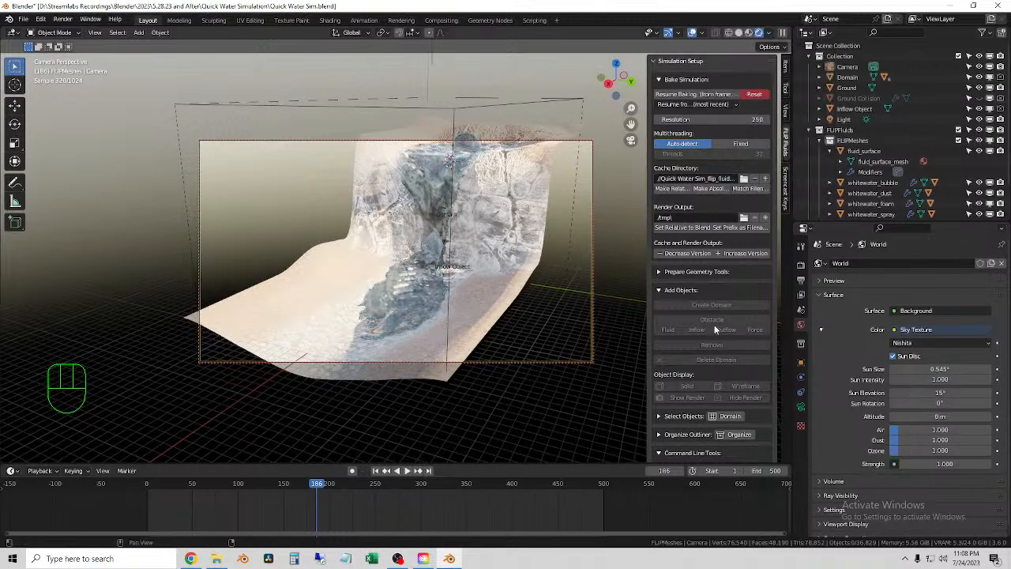
Set the sky's sun size to 13.3° and sun elevation to 145°, and hide the Light object in the viewport.
{"action": "left_click_drag", "start_coordinate": [939, 369], "coordinate": [1005, 396]}
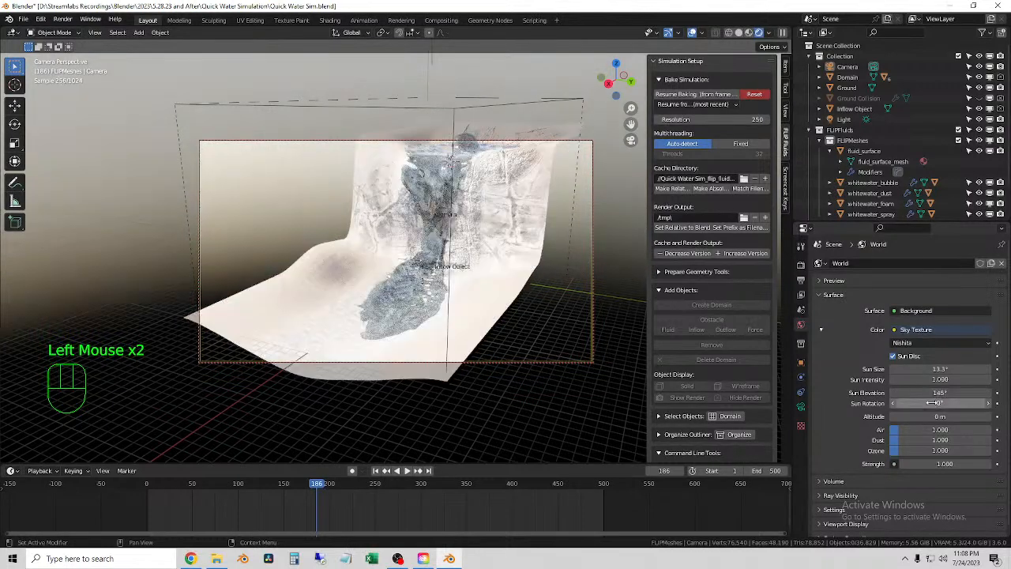
{"action": "left_click", "coordinate": [979, 119]}
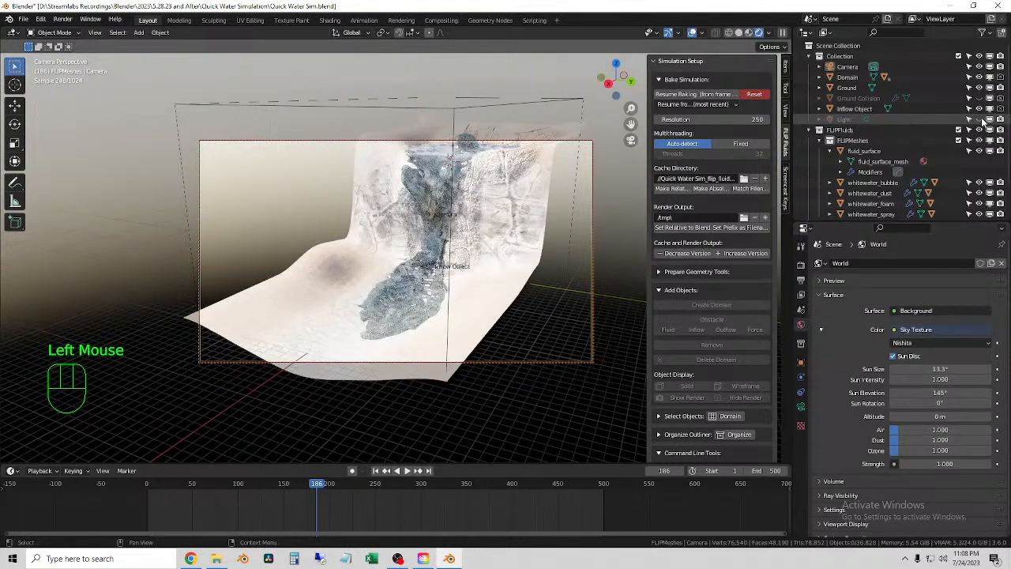
Set the world background strength to 0.3 and the sky's sun size to 40.5°.
{"action": "left_click", "coordinate": [904, 465]}
{"action": "left_click", "coordinate": [905, 464]}
{"action": "left_click", "coordinate": [905, 465]}
{"action": "left_click", "coordinate": [905, 465]}
{"action": "left_click", "coordinate": [905, 465]}
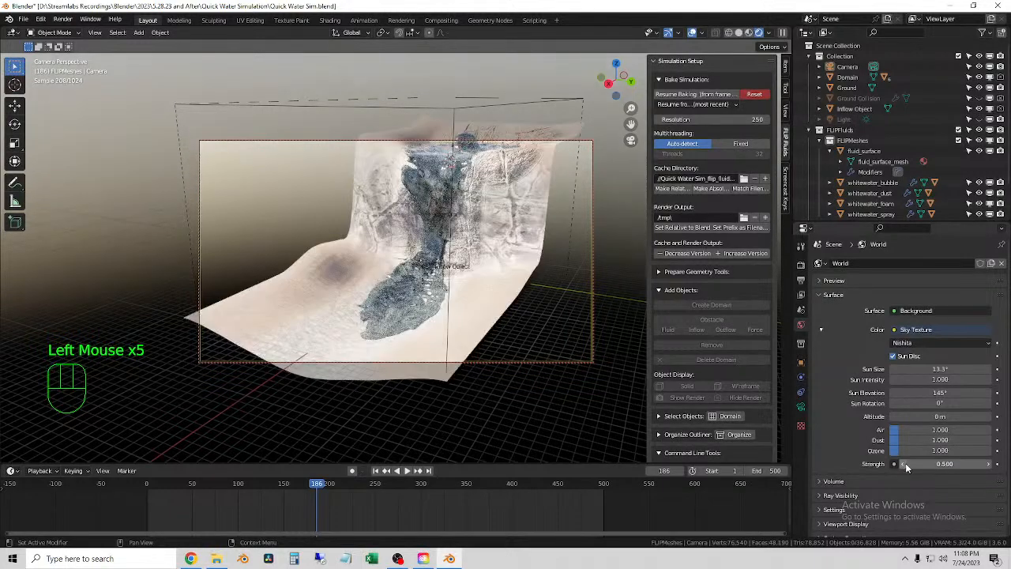
{"action": "left_click", "coordinate": [904, 465]}
{"action": "left_click_drag", "start_coordinate": [905, 464], "coordinate": [968, 464]}
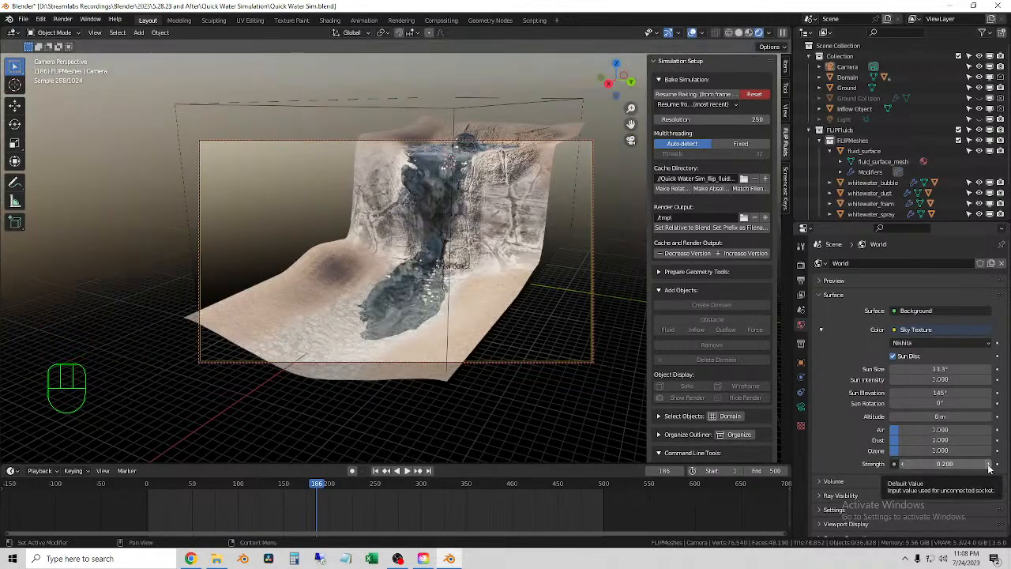
{"action": "left_click", "coordinate": [989, 465]}
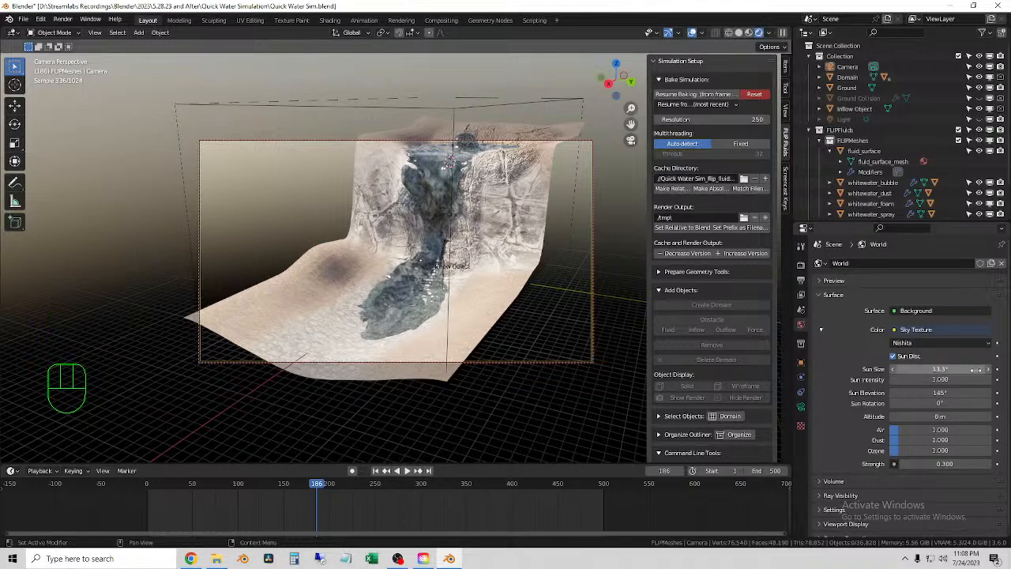
{"action": "mouse_move", "coordinate": [973, 369]}
{"action": "left_mouse_down"}
{"action": "mouse_move", "coordinate": [901, 369]}
{"action": "mouse_move", "coordinate": [973, 369]}
{"action": "mouse_move", "coordinate": [960, 369]}
{"action": "left_mouse_up"}
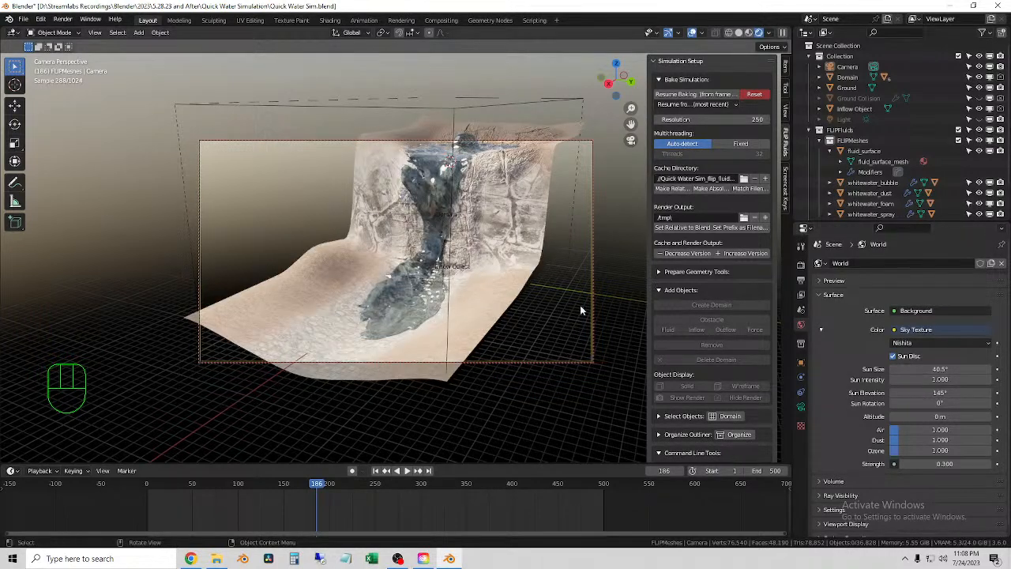
Examine the sky's reflections and lighting on the waterfall and rock wall from several angles up close.
{"action": "left_click_drag", "start_coordinate": [618, 79], "coordinate": [584, 188]}
{"action": "scroll", "coordinate": [584, 189], "scroll_direction": "up", "scroll_amount": 2}
{"action": "middle_click_drag", "start_coordinate": [466, 221], "coordinate": [472, 158]}
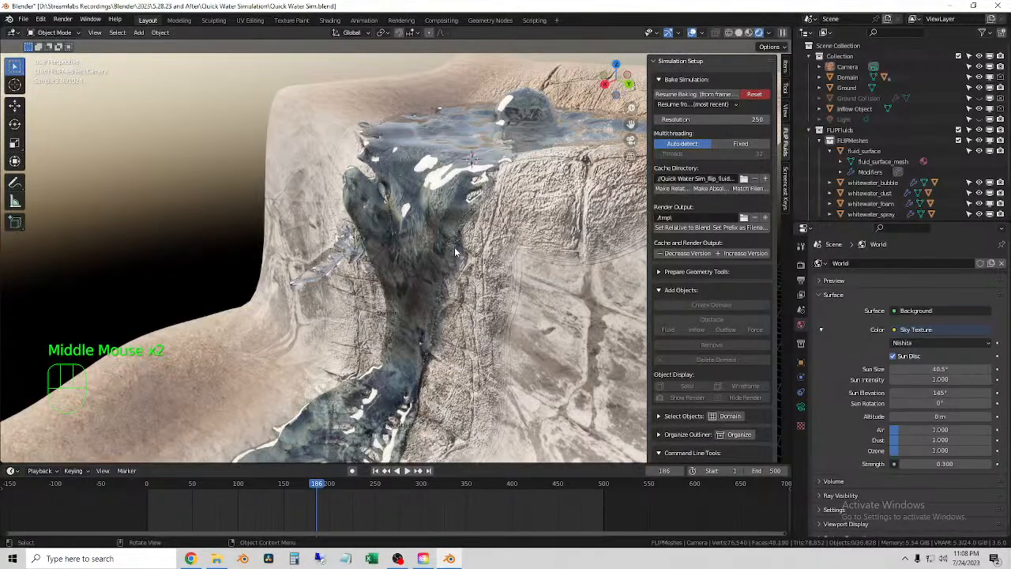
{"action": "scroll", "coordinate": [455, 251], "scroll_direction": "down", "scroll_amount": 2}
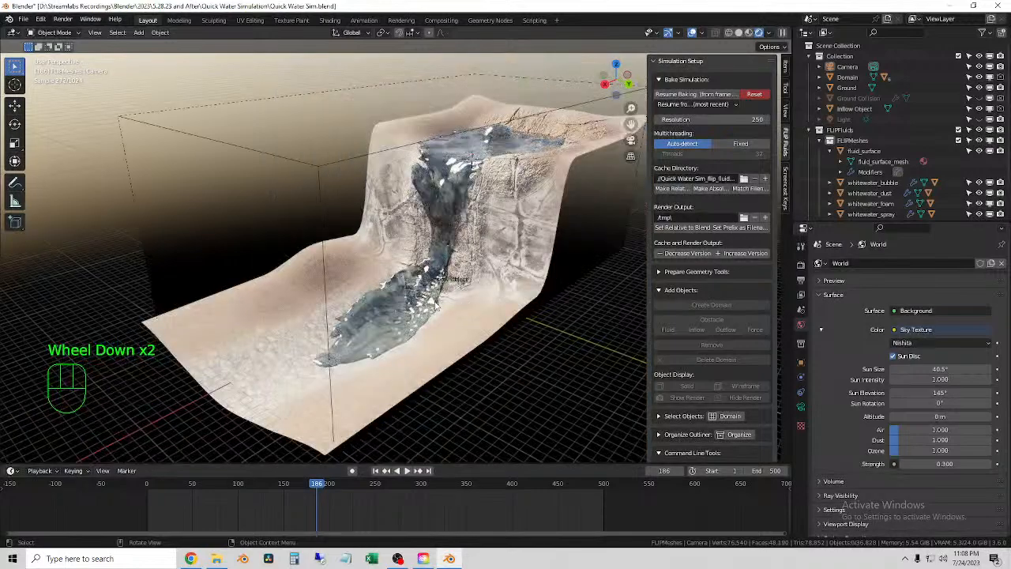
{"action": "scroll", "coordinate": [437, 305], "scroll_direction": "up", "scroll_amount": 1}
{"action": "middle_click_drag", "start_coordinate": [437, 304], "coordinate": [474, 304]}
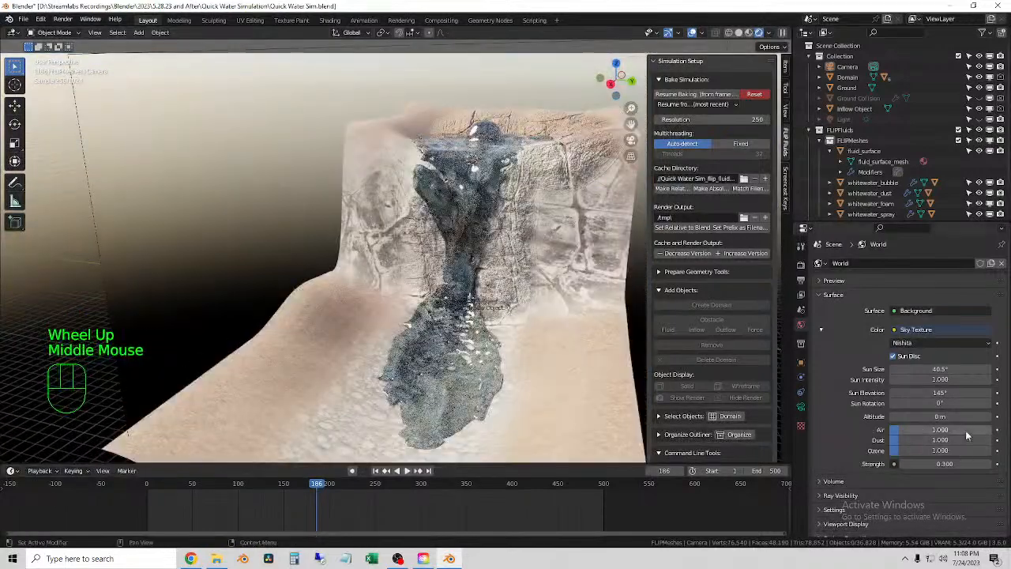
Set the sky's air to 0.388, dust to 0 and ozone to 6.102, and the background strength to 0.2.
{"action": "mouse_move", "coordinate": [942, 440]}
{"action": "left_mouse_down"}
{"action": "mouse_move", "coordinate": [924, 427]}
{"action": "mouse_move", "coordinate": [893, 429]}
{"action": "mouse_move", "coordinate": [913, 429]}
{"action": "mouse_move", "coordinate": [894, 429]}
{"action": "mouse_move", "coordinate": [908, 450]}
{"action": "mouse_move", "coordinate": [985, 451]}
{"action": "mouse_move", "coordinate": [949, 450]}
{"action": "left_mouse_up"}
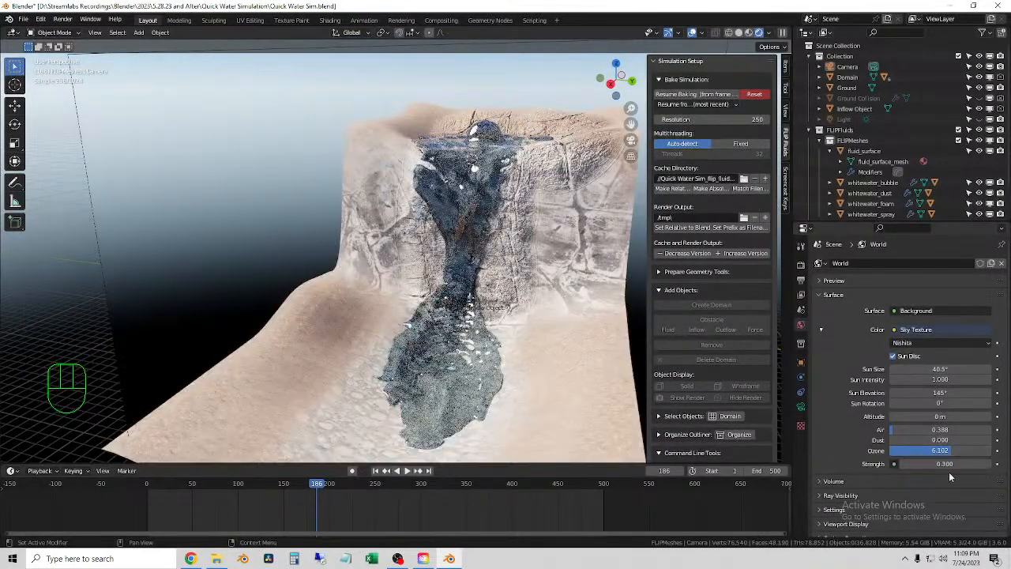
{"action": "left_click", "coordinate": [901, 464]}
{"action": "left_click", "coordinate": [900, 464]}
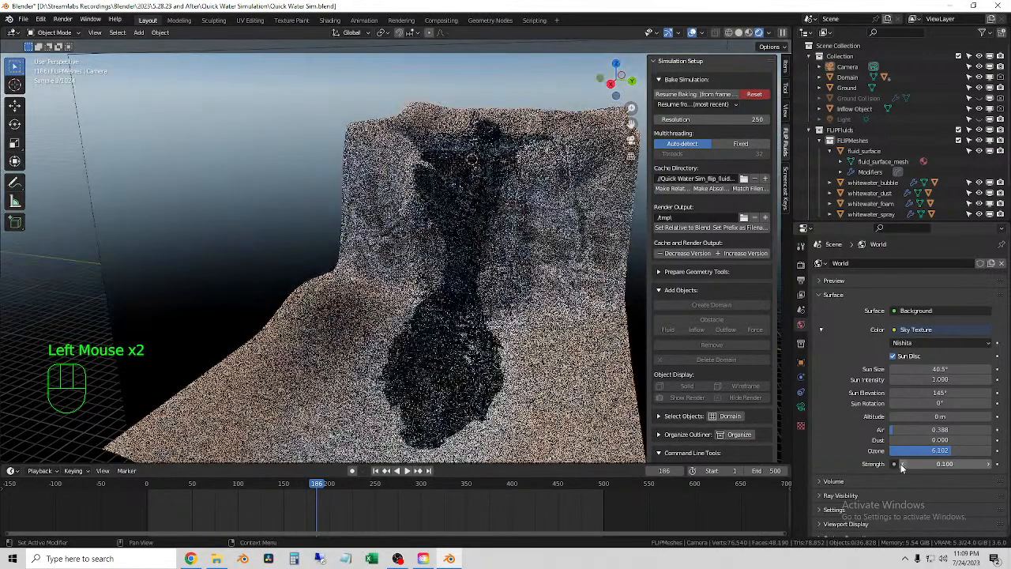
{"action": "left_click", "coordinate": [990, 463]}
Return to the camera view and reframe the camera to look at the waterfall from a higher angle.
{"action": "scroll", "coordinate": [518, 312], "scroll_direction": "down", "scroll_amount": 1}
{"action": "scroll", "coordinate": [517, 312], "scroll_direction": "down", "scroll_amount": 1}
{"action": "left_click", "coordinate": [631, 140]}
{"action": "middle_click_drag", "start_coordinate": [526, 231], "coordinate": [510, 278], "text": "shift"}
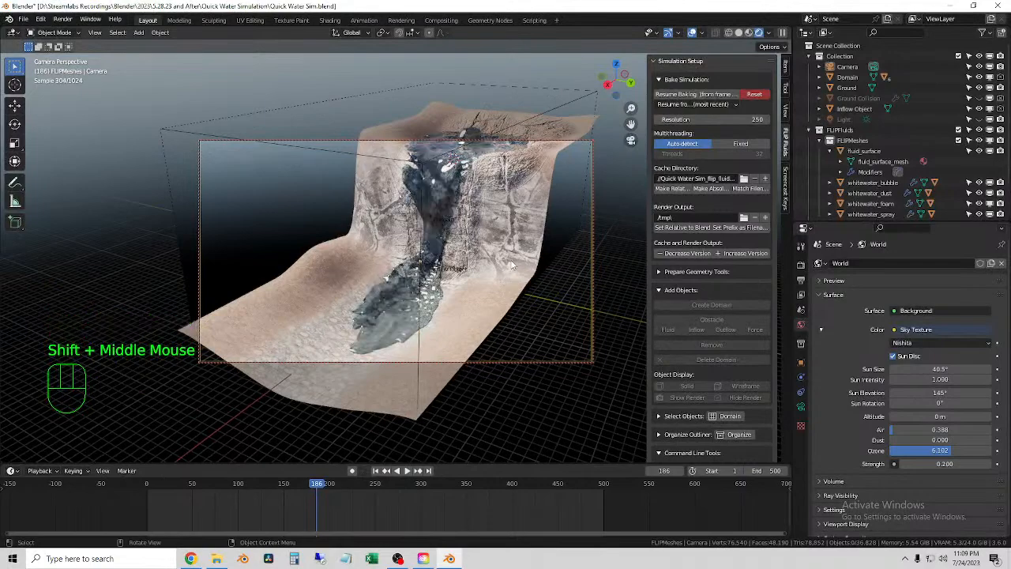
{"action": "middle_click_drag", "start_coordinate": [526, 269], "coordinate": [534, 288]}
{"action": "scroll", "coordinate": [538, 263], "scroll_direction": "down", "scroll_amount": 3}
{"action": "middle_click_drag", "start_coordinate": [537, 279], "coordinate": [547, 268]}
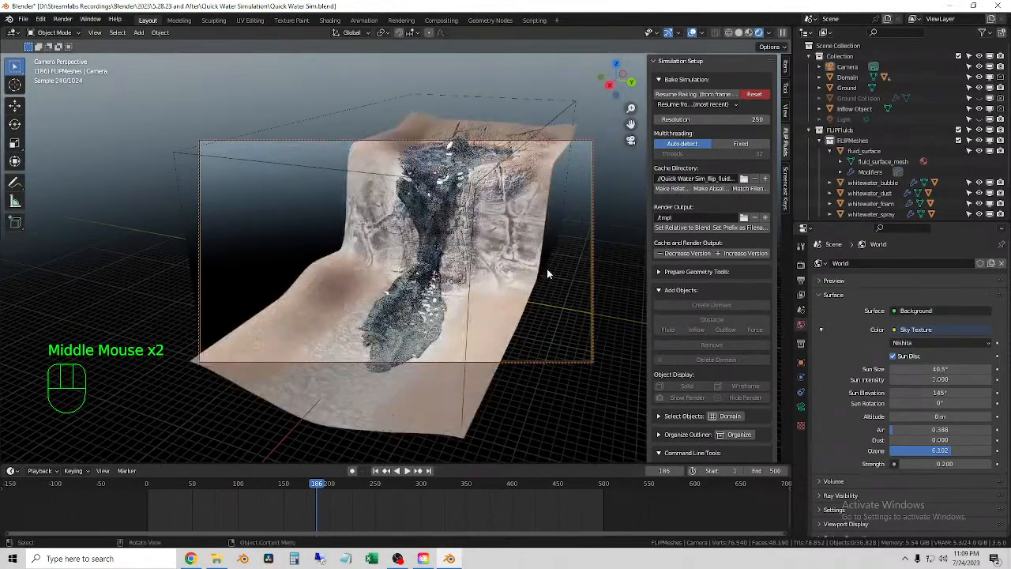
Render the image of frame 186, examine the waterfall under the new sky, and close the render window.
{"action": "key", "text": "F12"}
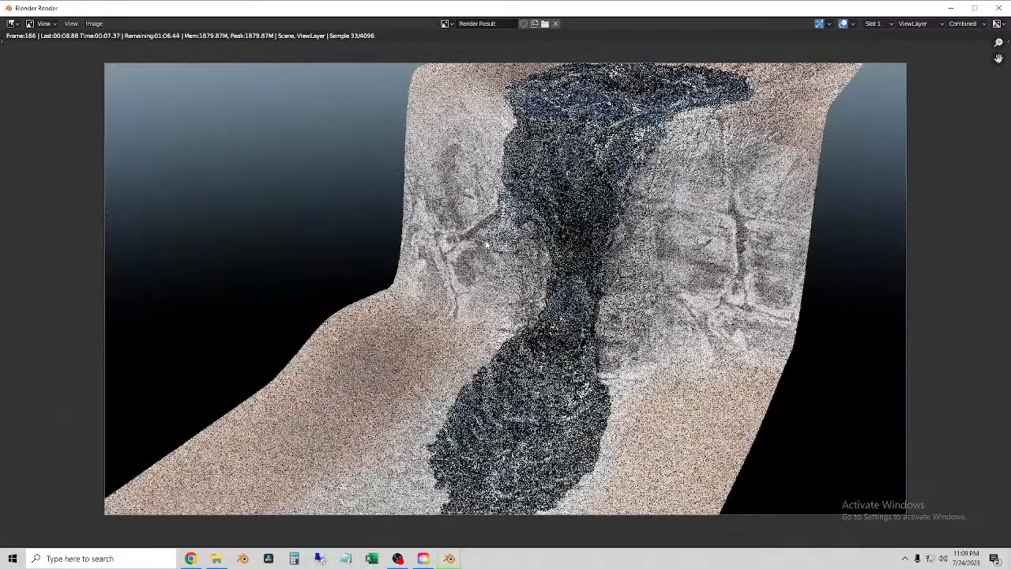
{"action": "scroll", "coordinate": [457, 238], "scroll_direction": "down", "scroll_amount": 1}
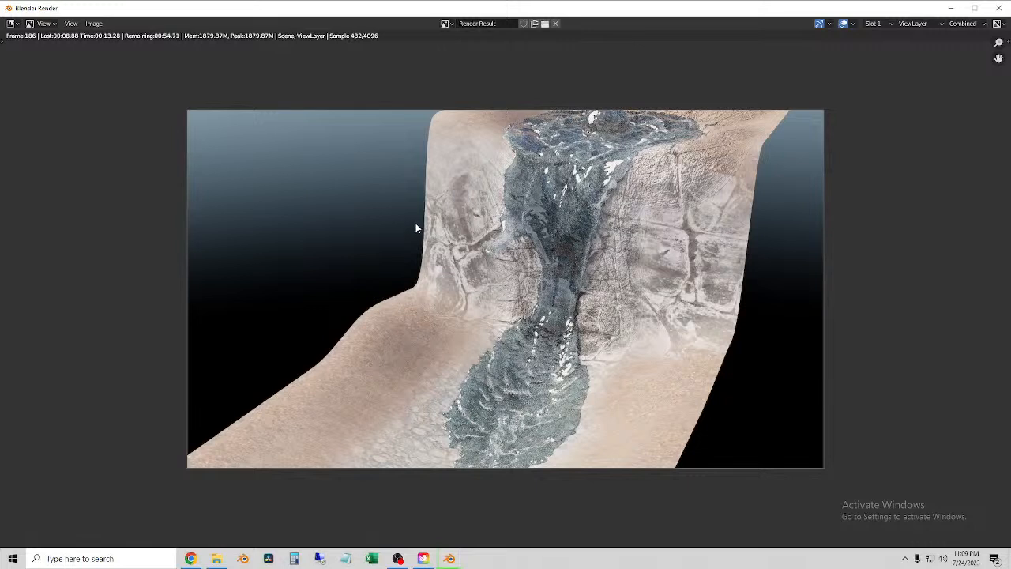
{"action": "scroll", "coordinate": [720, 250], "scroll_direction": "down", "scroll_amount": 1}
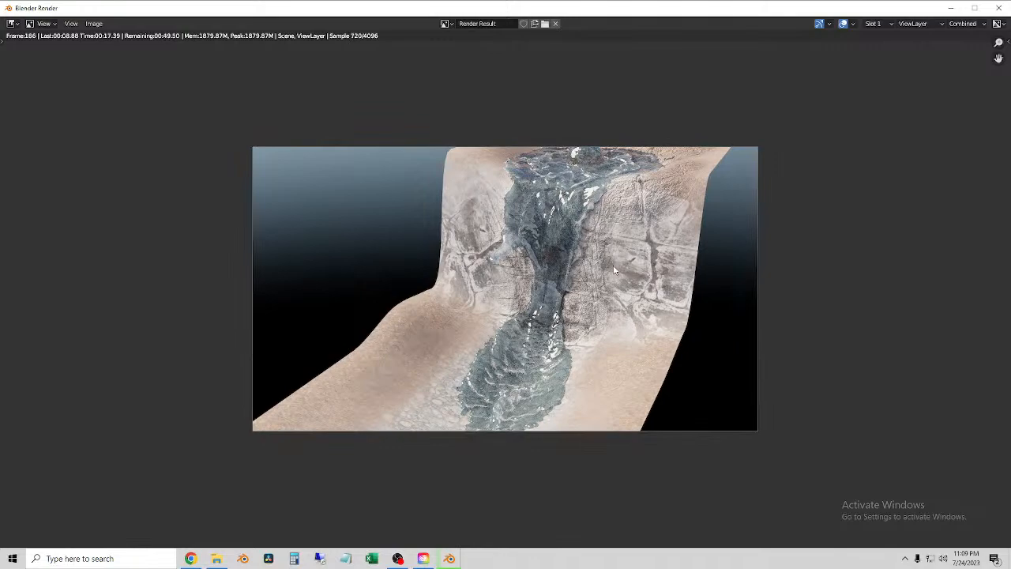
{"action": "left_click", "coordinate": [997, 9]}
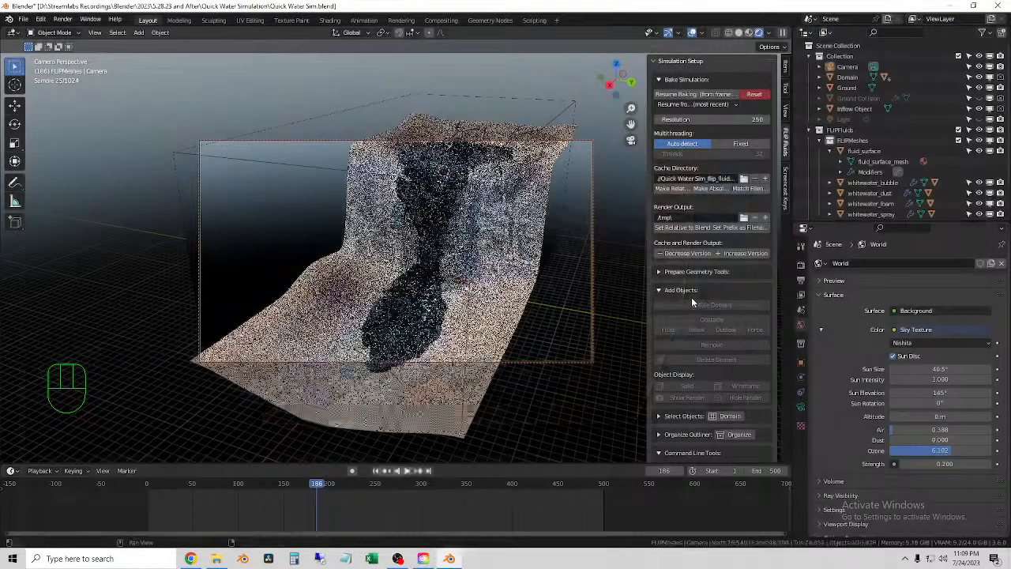
Try the Light object together with the sky at a sun intensity of 0.8, and hide the light again.
{"action": "left_click", "coordinate": [852, 119]}
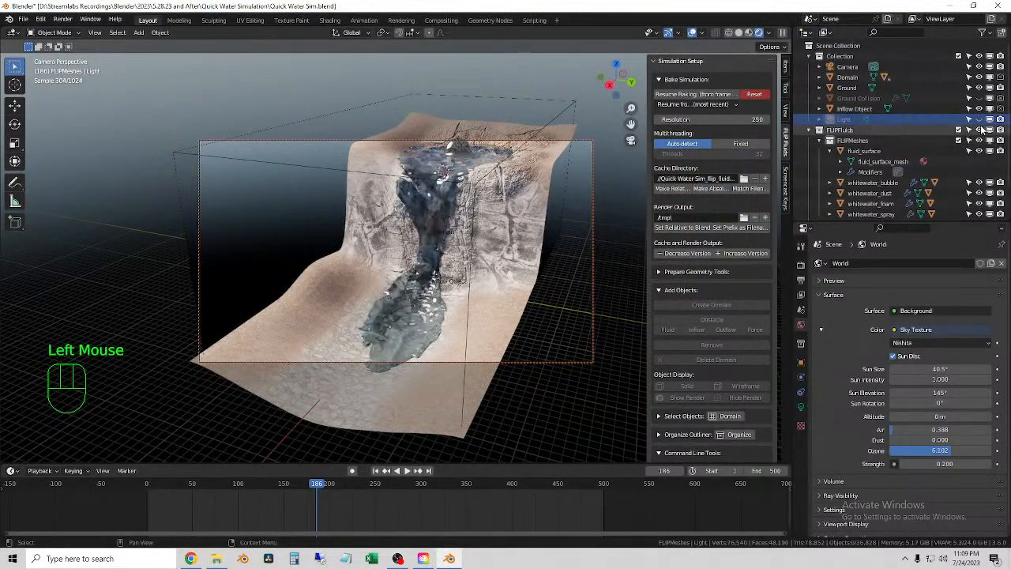
{"action": "left_click", "coordinate": [979, 119]}
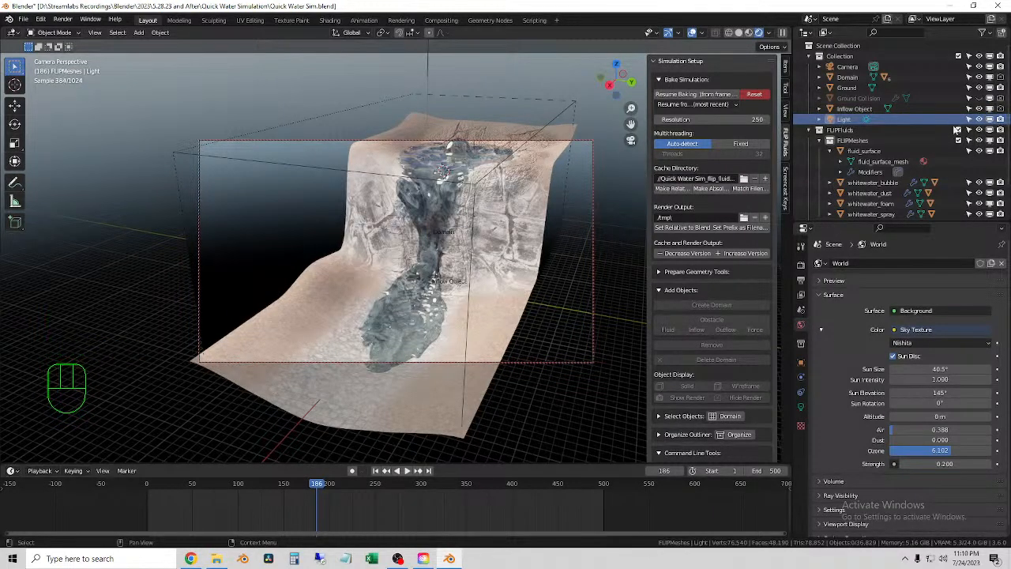
{"action": "left_click", "coordinate": [893, 380]}
{"action": "left_click", "coordinate": [894, 380]}
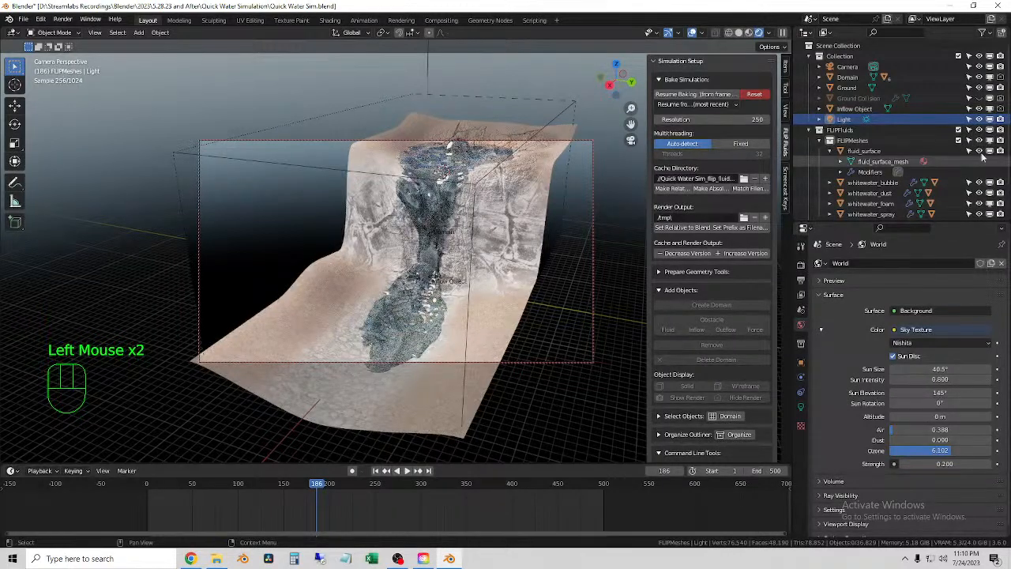
{"action": "left_click", "coordinate": [980, 119]}
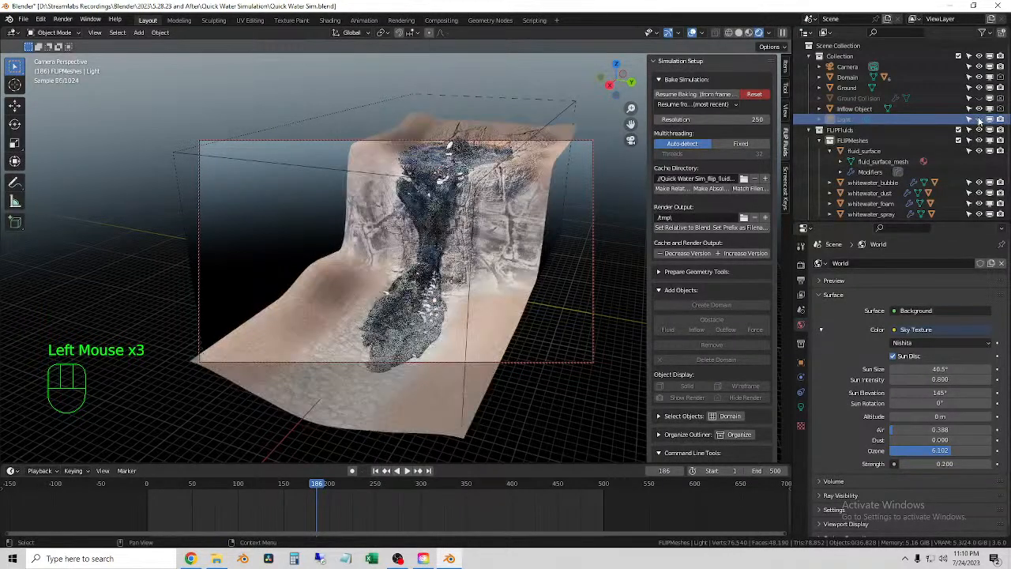
Set the sky's sun intensity to 0.7 and its ozone to 1.990.
{"action": "left_click", "coordinate": [894, 380]}
{"action": "left_click", "coordinate": [893, 380]}
{"action": "left_click", "coordinate": [893, 380]}
{"action": "left_click", "coordinate": [893, 380]}
{"action": "left_click", "coordinate": [894, 380]}
{"action": "left_click", "coordinate": [894, 380]}
{"action": "left_click", "coordinate": [987, 380]}
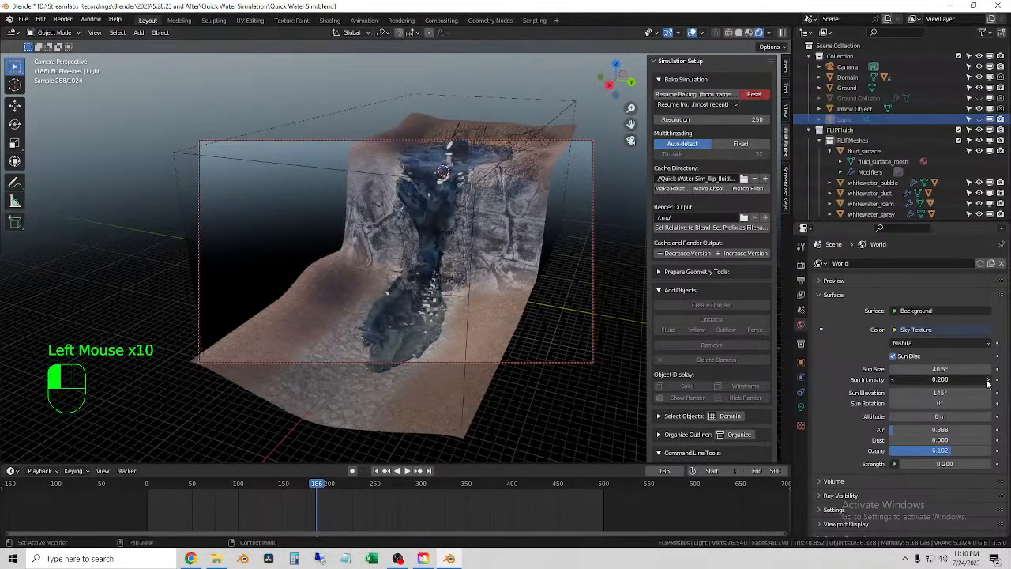
{"action": "left_click", "coordinate": [986, 380]}
{"action": "left_click", "coordinate": [987, 380]}
{"action": "left_click", "coordinate": [987, 380]}
{"action": "left_click", "coordinate": [987, 381]}
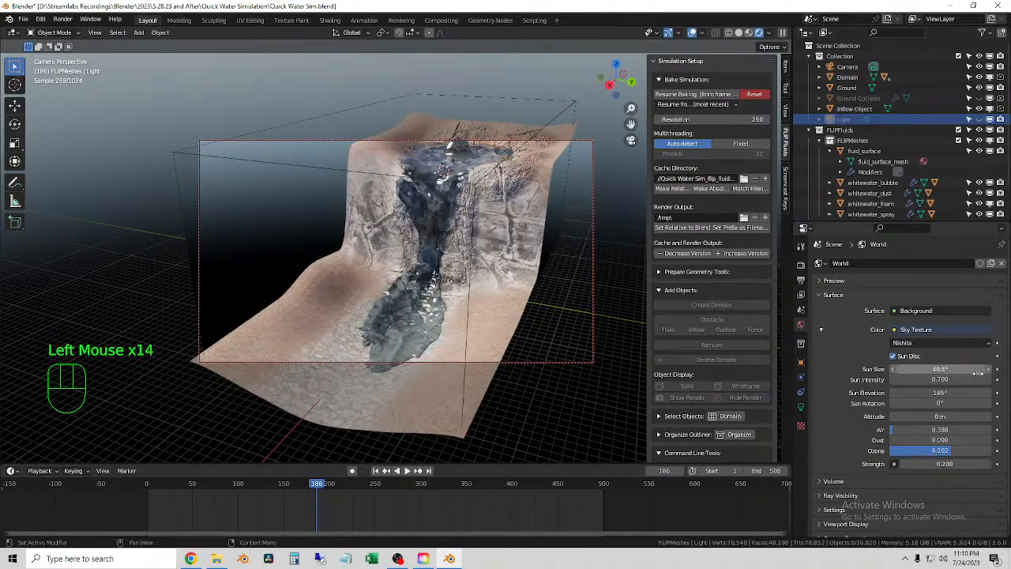
{"action": "left_click_drag", "start_coordinate": [950, 453], "coordinate": [891, 453]}
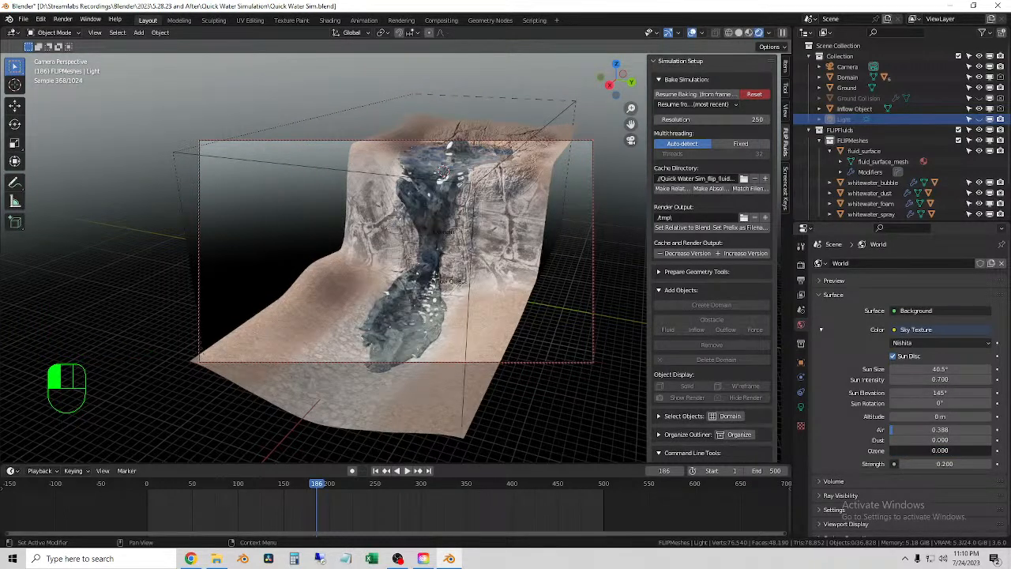
{"action": "left_click_drag", "start_coordinate": [890, 453], "coordinate": [911, 454]}
Fine-tune the camera's angle, position and distance to frame the waterfall and the lower stream.
{"action": "middle_click_drag", "start_coordinate": [618, 320], "coordinate": [615, 314]}
{"action": "left_click_drag", "start_coordinate": [631, 124], "coordinate": [636, 115]}
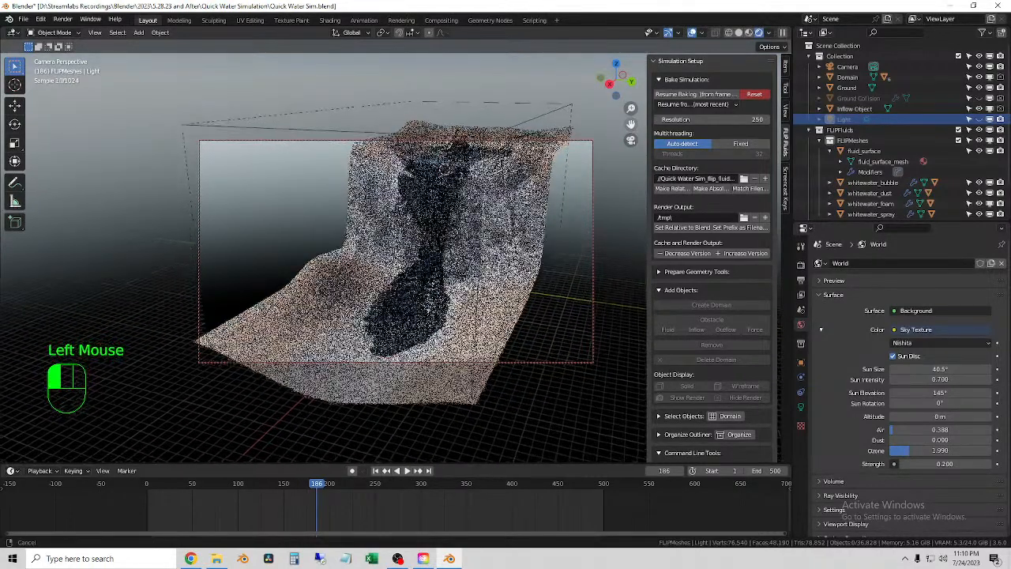
{"action": "middle_click_drag", "start_coordinate": [519, 246], "coordinate": [518, 264]}
{"action": "mouse_move", "coordinate": [631, 124]}
{"action": "left_mouse_down"}
{"action": "mouse_move", "coordinate": [621, 109]}
{"action": "mouse_move", "coordinate": [634, 127]}
{"action": "mouse_move", "coordinate": [618, 133]}
{"action": "left_mouse_up"}
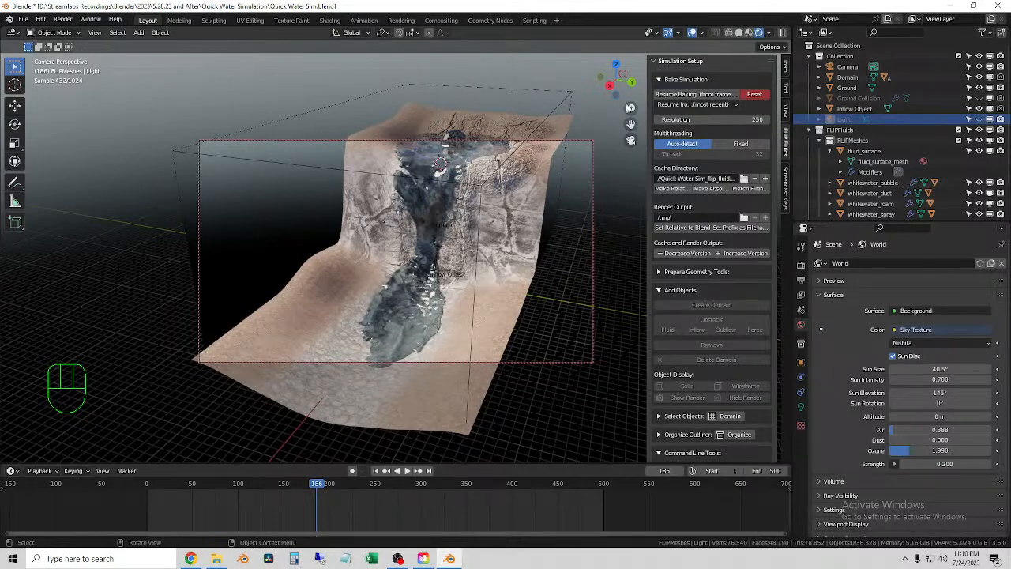
{"action": "left_click_drag", "start_coordinate": [631, 107], "coordinate": [631, 124]}
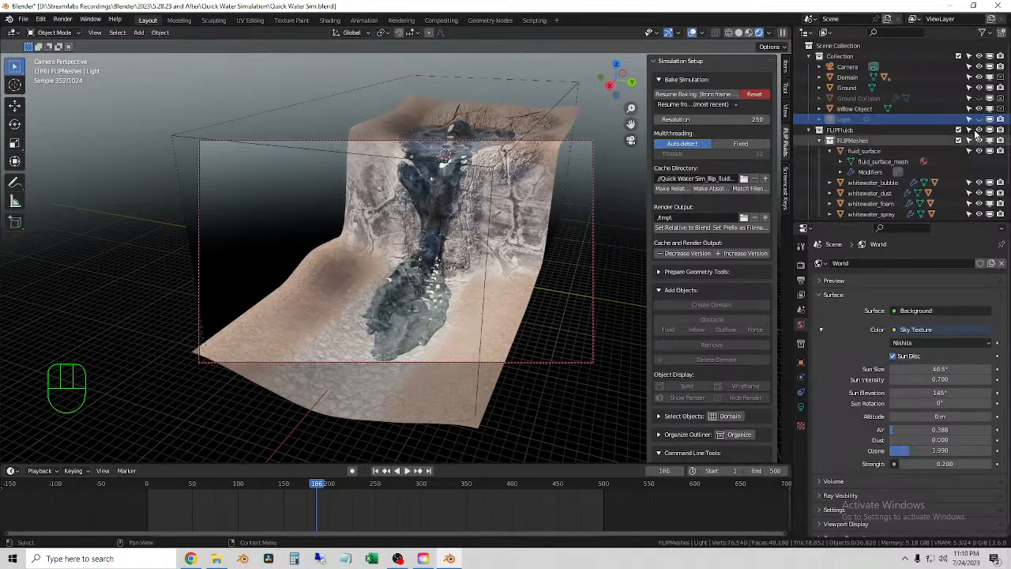
Exclude the Light object from renders, and render frame 186 to inspect the waterfall lit only by the sky.
{"action": "left_click", "coordinate": [1000, 119]}
{"action": "key", "text": "F12"}
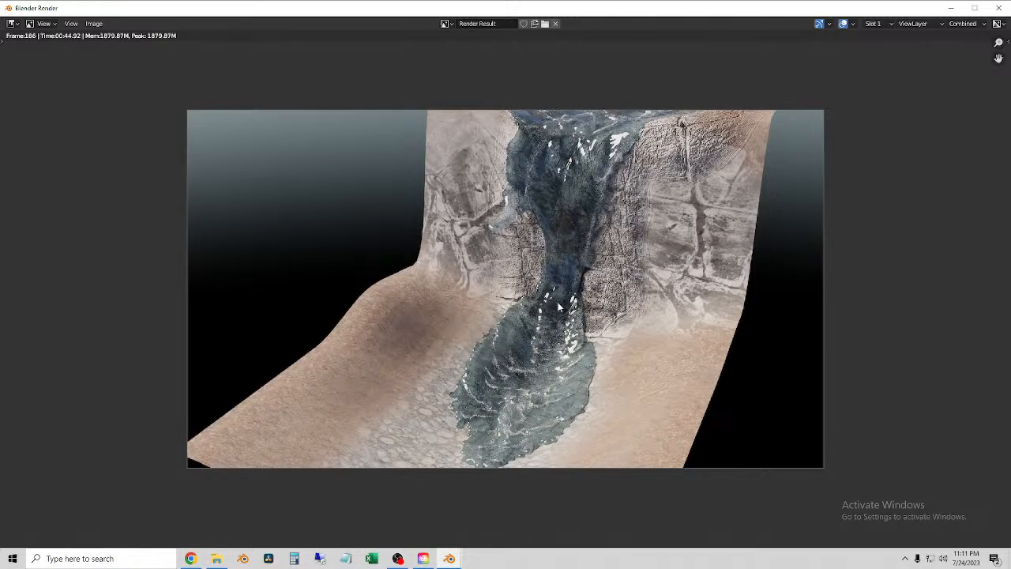
{"action": "scroll", "coordinate": [553, 290], "scroll_direction": "up", "scroll_amount": 3}
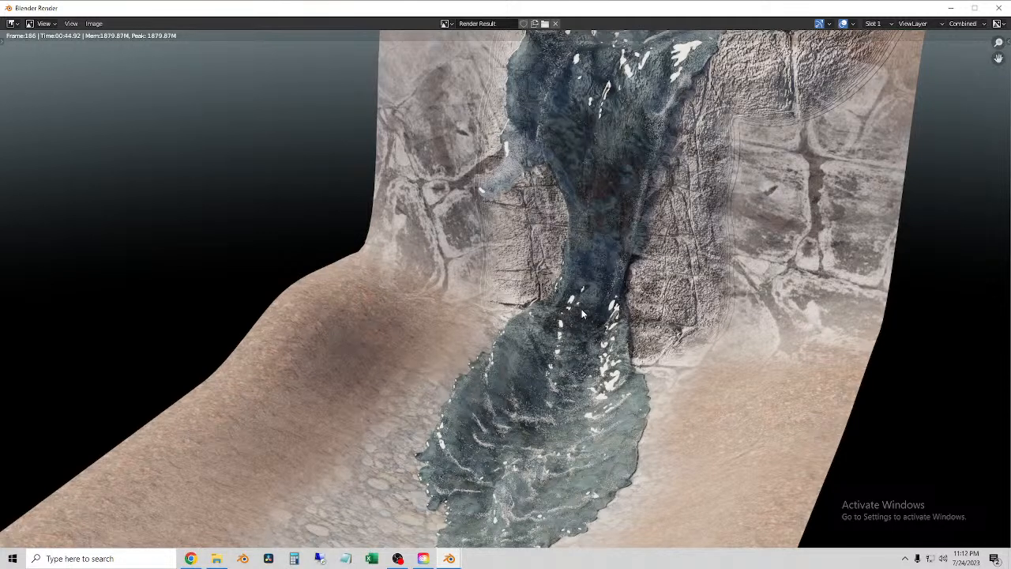
{"action": "scroll", "coordinate": [625, 302], "scroll_direction": "down", "scroll_amount": 1}
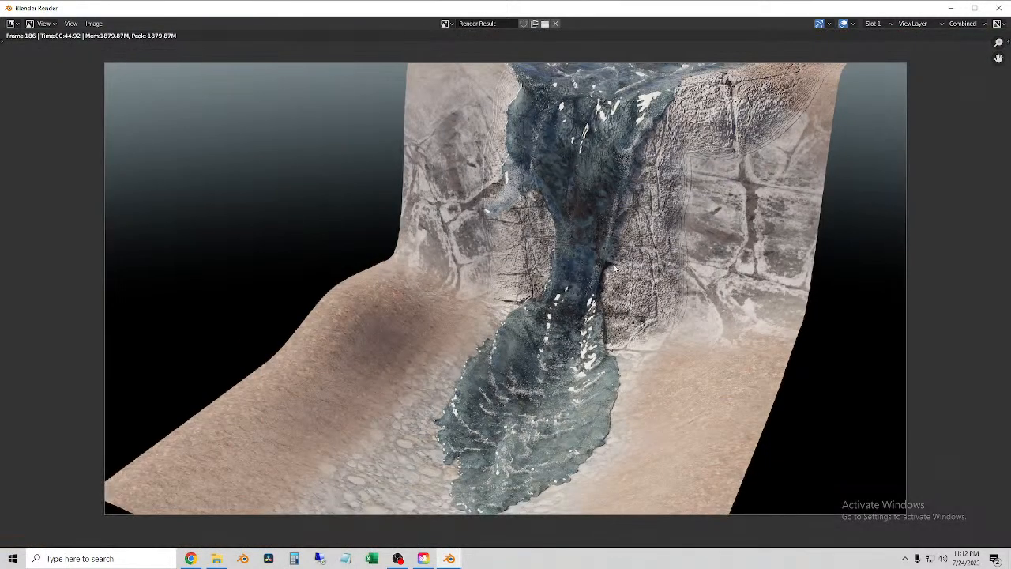
{"action": "left_click", "coordinate": [997, 7]}
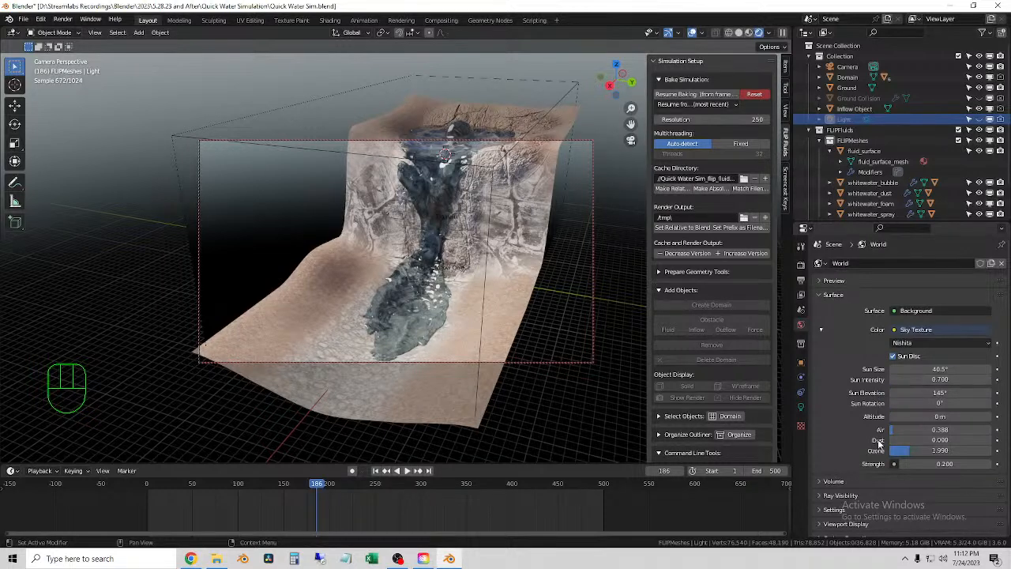
Select the fluid domain and open the FLIP Fluid Whitewater section of its physics settings.
{"action": "left_click", "coordinate": [563, 210]}
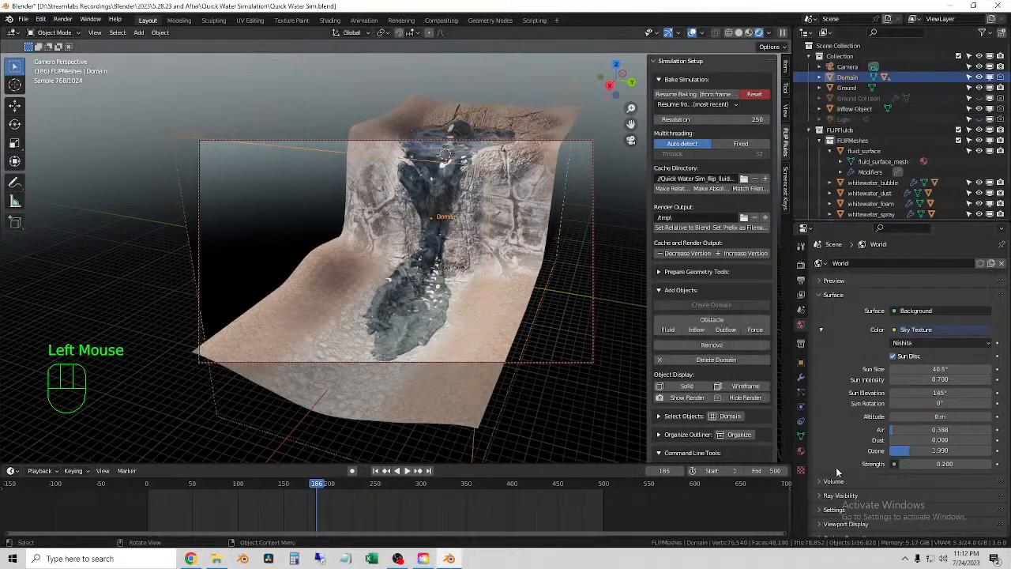
{"action": "scroll", "coordinate": [861, 464], "scroll_direction": "down", "scroll_amount": 1}
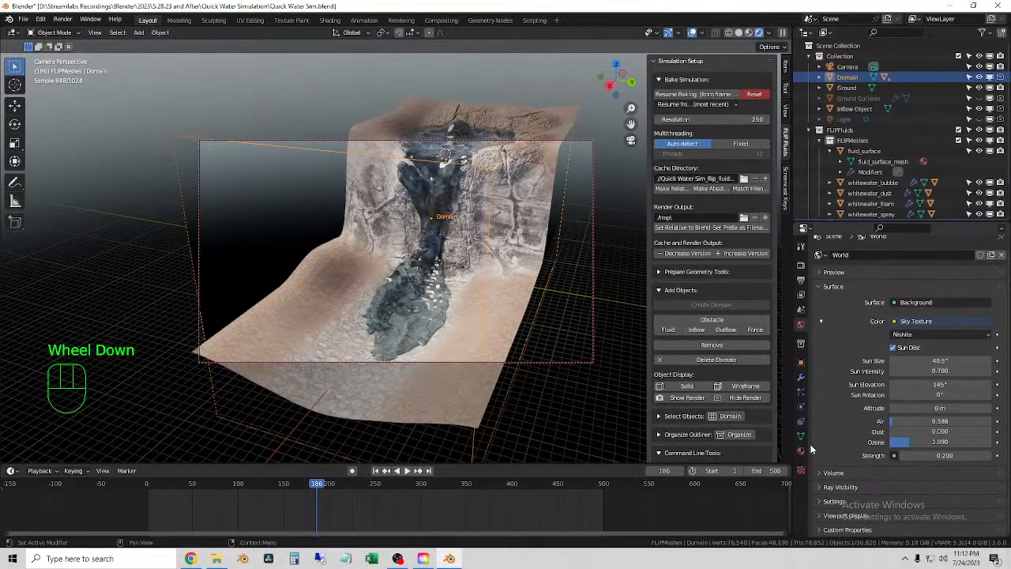
{"action": "left_click", "coordinate": [801, 406]}
{"action": "scroll", "coordinate": [893, 456], "scroll_direction": "down", "scroll_amount": 5}
{"action": "scroll", "coordinate": [897, 459], "scroll_direction": "down", "scroll_amount": 3}
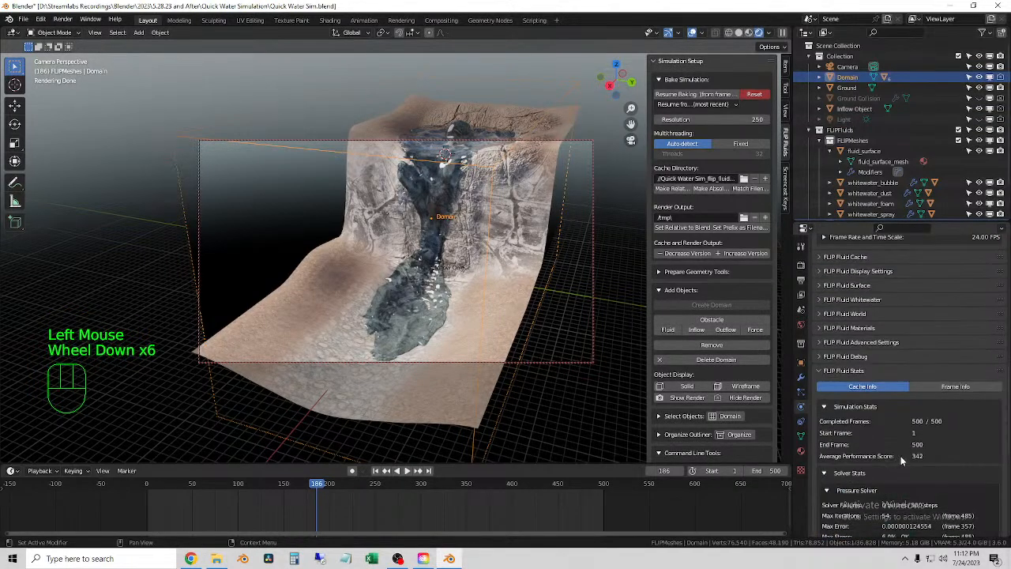
{"action": "scroll", "coordinate": [873, 395], "scroll_direction": "up", "scroll_amount": 4}
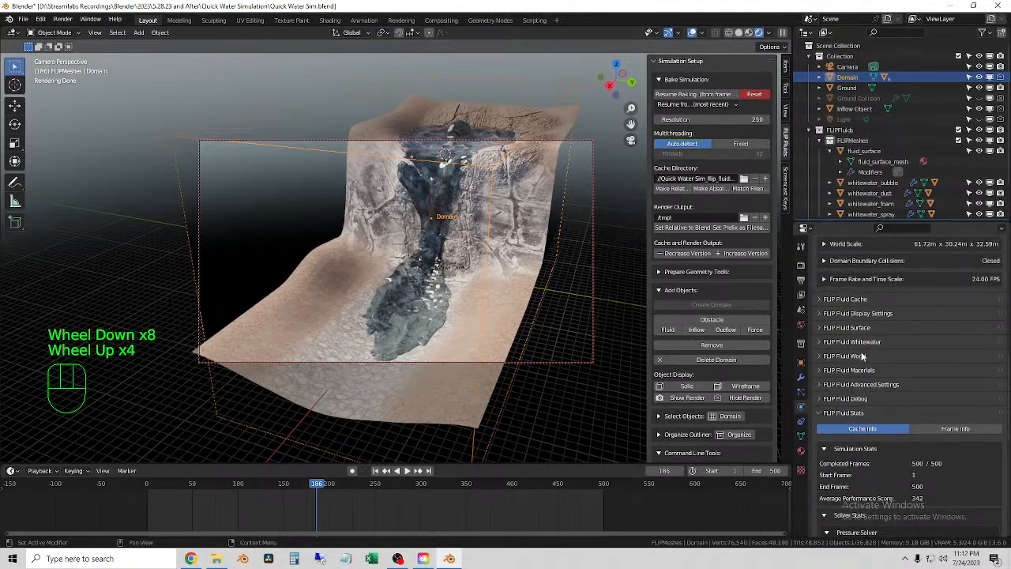
{"action": "left_click", "coordinate": [862, 342]}
{"action": "scroll", "coordinate": [908, 379], "scroll_direction": "down", "scroll_amount": 2}
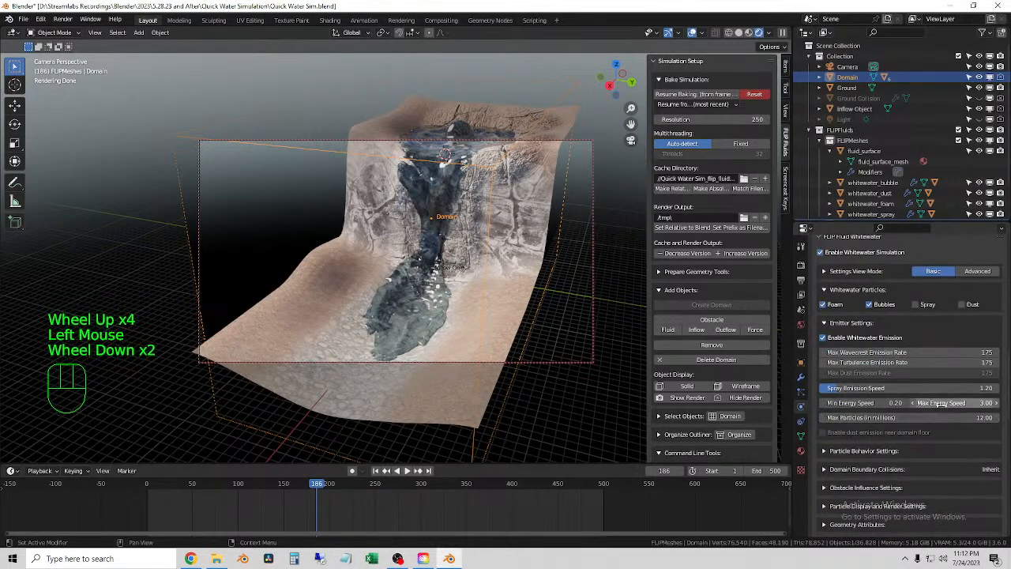
Review the domain's whitewater emitter settings and the simulation's cache, timing and mesh statistics.
{"action": "scroll", "coordinate": [916, 446], "scroll_direction": "down", "scroll_amount": 4}
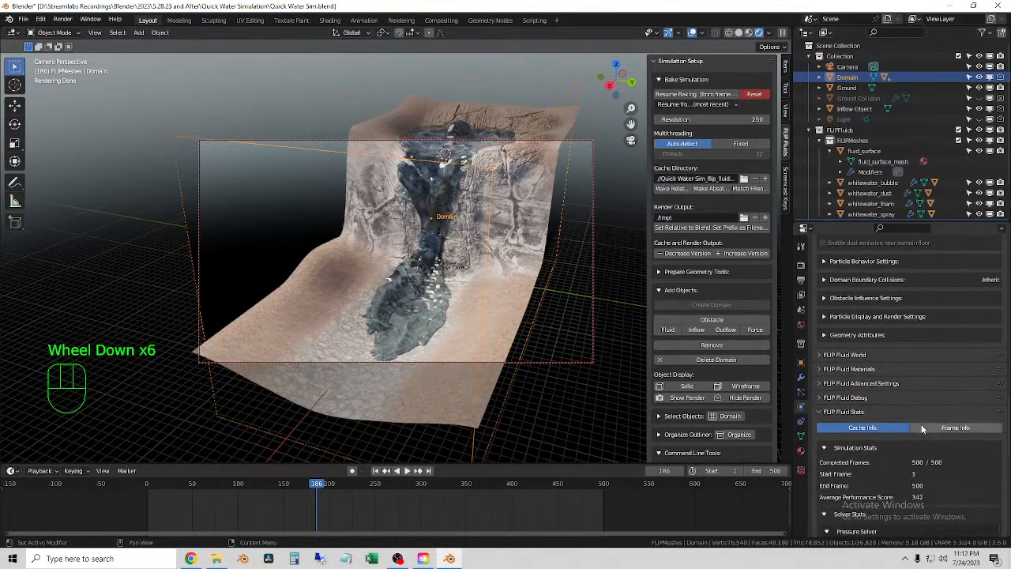
{"action": "scroll", "coordinate": [917, 427], "scroll_direction": "up", "scroll_amount": 2}
{"action": "scroll", "coordinate": [890, 447], "scroll_direction": "up", "scroll_amount": 1}
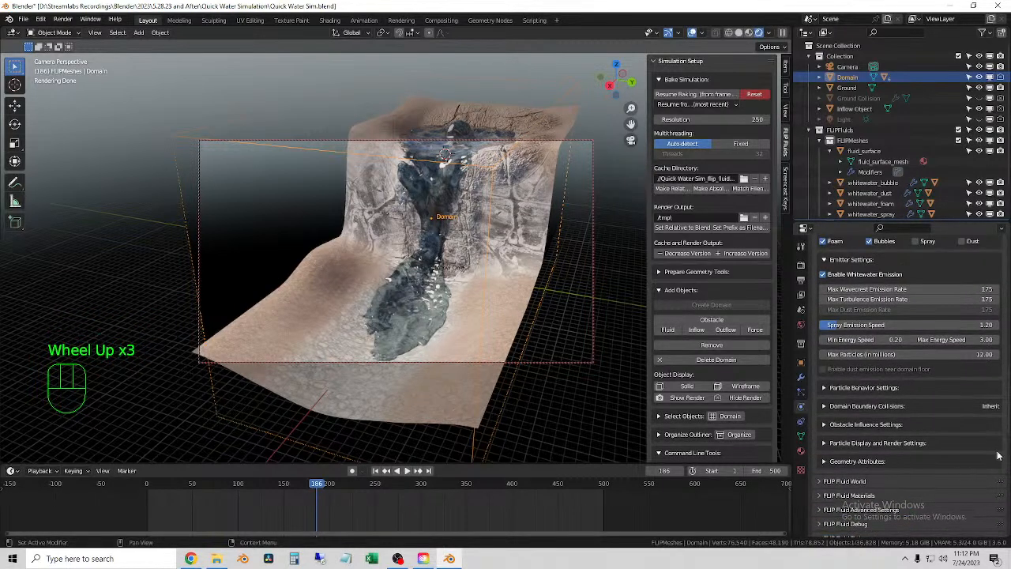
{"action": "scroll", "coordinate": [913, 470], "scroll_direction": "up", "scroll_amount": 3}
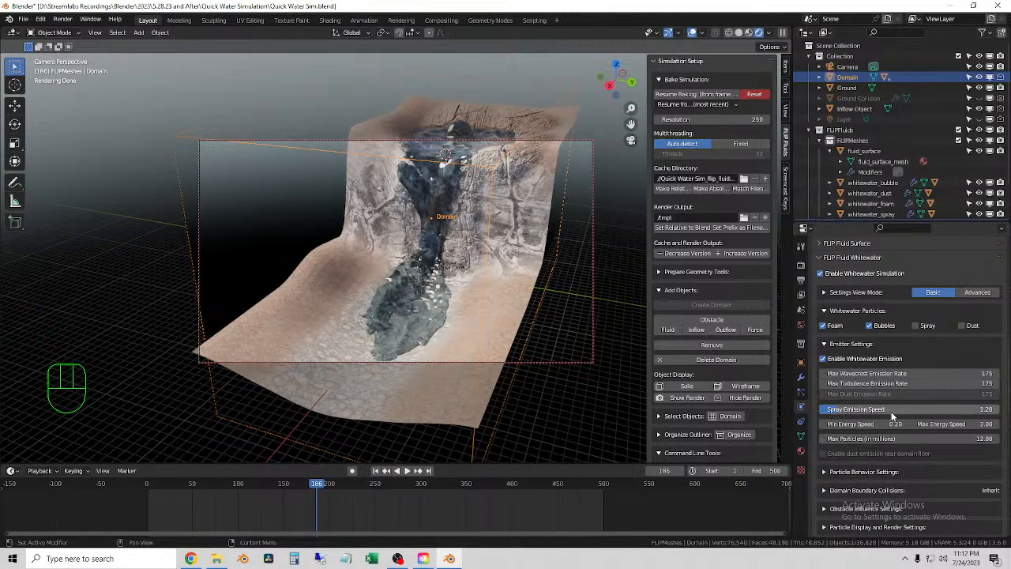
{"action": "scroll", "coordinate": [908, 398], "scroll_direction": "down", "scroll_amount": 5}
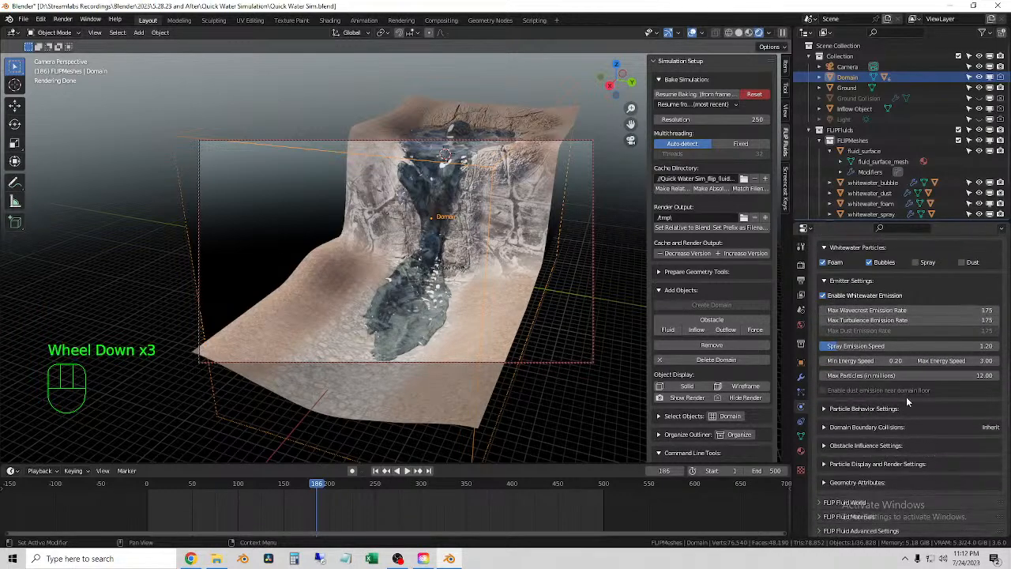
{"action": "scroll", "coordinate": [916, 401], "scroll_direction": "down", "scroll_amount": 8}
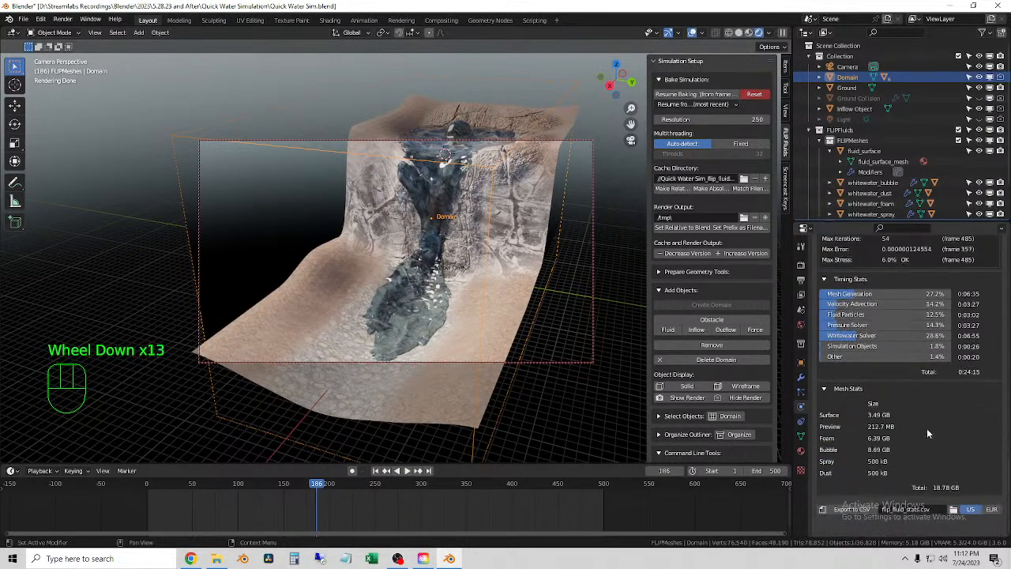
Collapse the Solver Stats and Simulation Stats, along with the whole FLIP Fluid Stats section.
{"action": "scroll", "coordinate": [928, 437], "scroll_direction": "up", "scroll_amount": 2}
{"action": "scroll", "coordinate": [918, 438], "scroll_direction": "up", "scroll_amount": 1}
{"action": "left_click", "coordinate": [824, 406]}
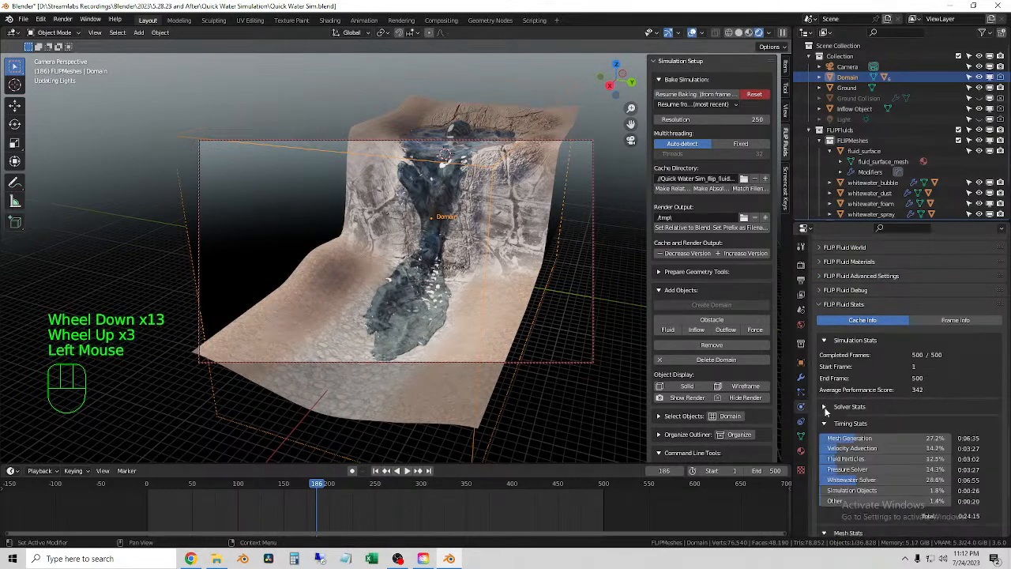
{"action": "left_click", "coordinate": [822, 341]}
{"action": "left_click", "coordinate": [819, 305]}
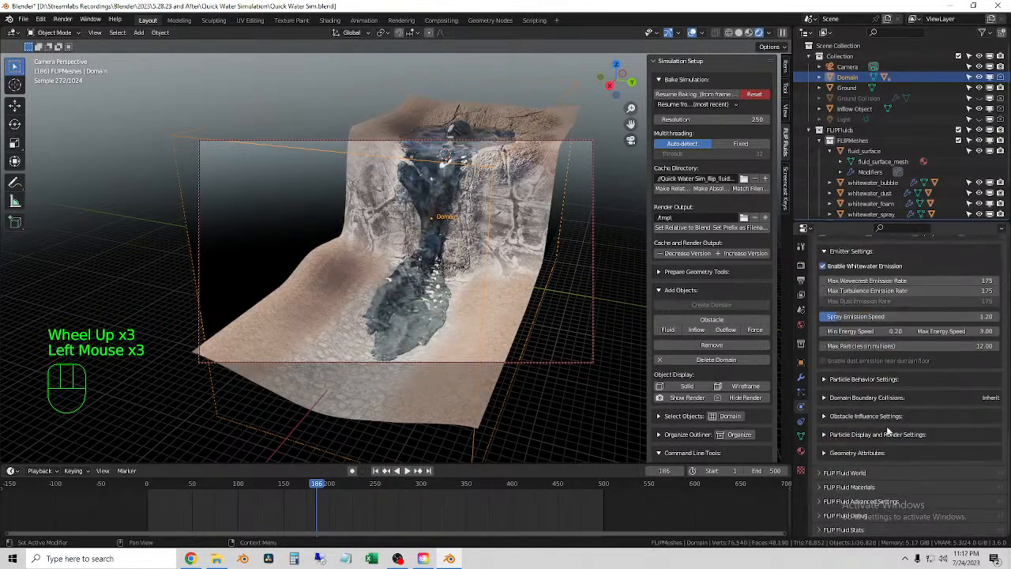
Look over the domain's simulation and whitewater settings and the whitewater objects in the scene hierarchy.
{"action": "scroll", "coordinate": [903, 442], "scroll_direction": "up", "scroll_amount": 1}
{"action": "scroll", "coordinate": [905, 443], "scroll_direction": "up", "scroll_amount": 5}
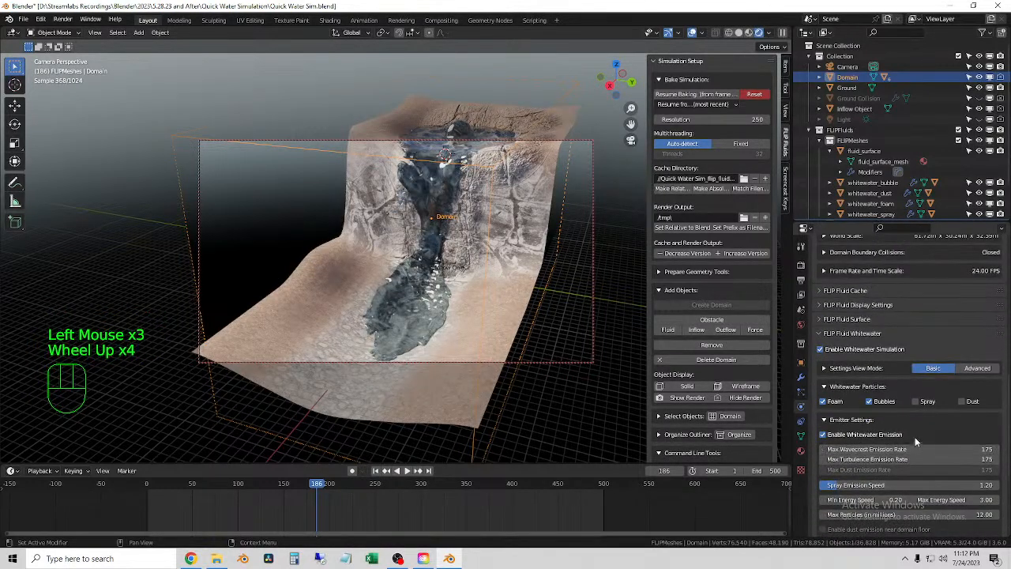
{"action": "scroll", "coordinate": [899, 416], "scroll_direction": "up", "scroll_amount": 5}
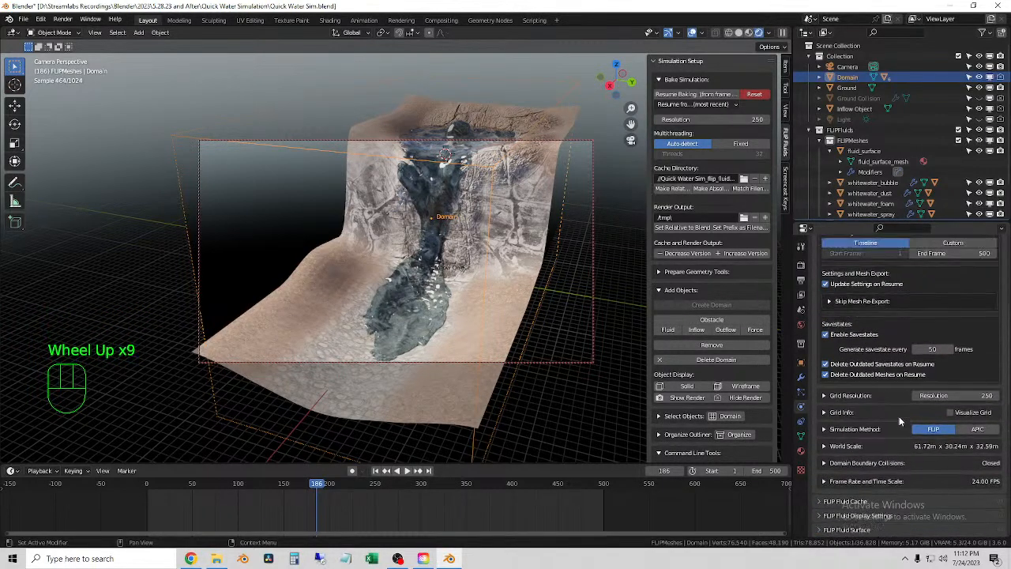
{"action": "scroll", "coordinate": [905, 422], "scroll_direction": "down", "scroll_amount": 2}
{"action": "scroll", "coordinate": [906, 423], "scroll_direction": "down", "scroll_amount": 1}
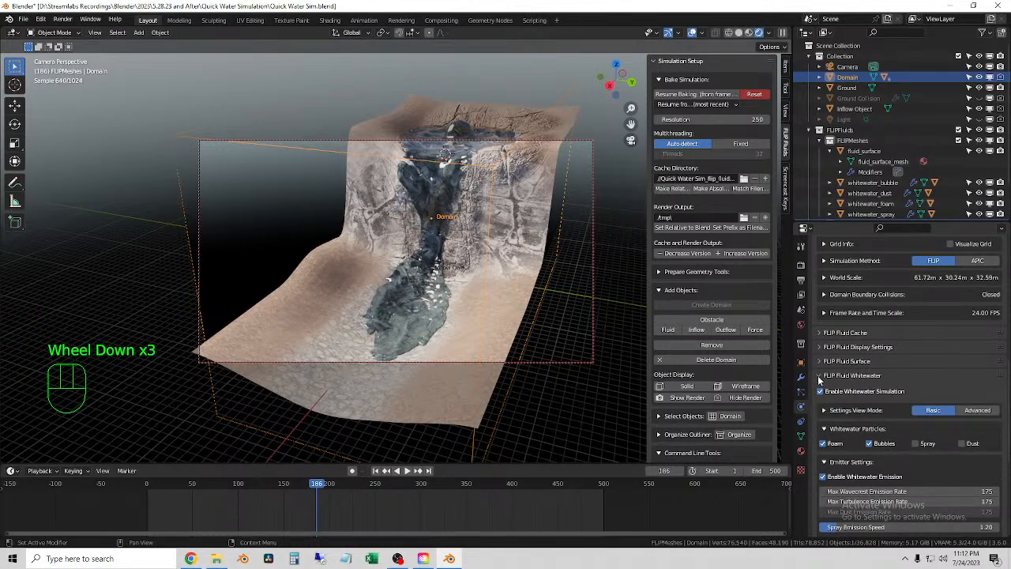
{"action": "scroll", "coordinate": [841, 409], "scroll_direction": "down", "scroll_amount": 2}
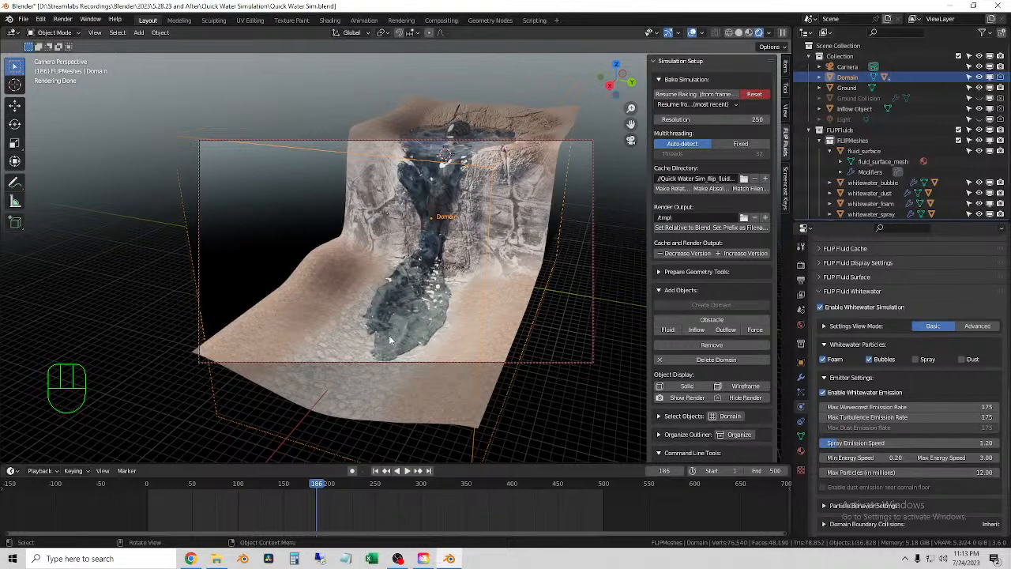
{"action": "scroll", "coordinate": [850, 176], "scroll_direction": "up", "scroll_amount": 1}
{"action": "scroll", "coordinate": [850, 175], "scroll_direction": "down", "scroll_amount": 3}
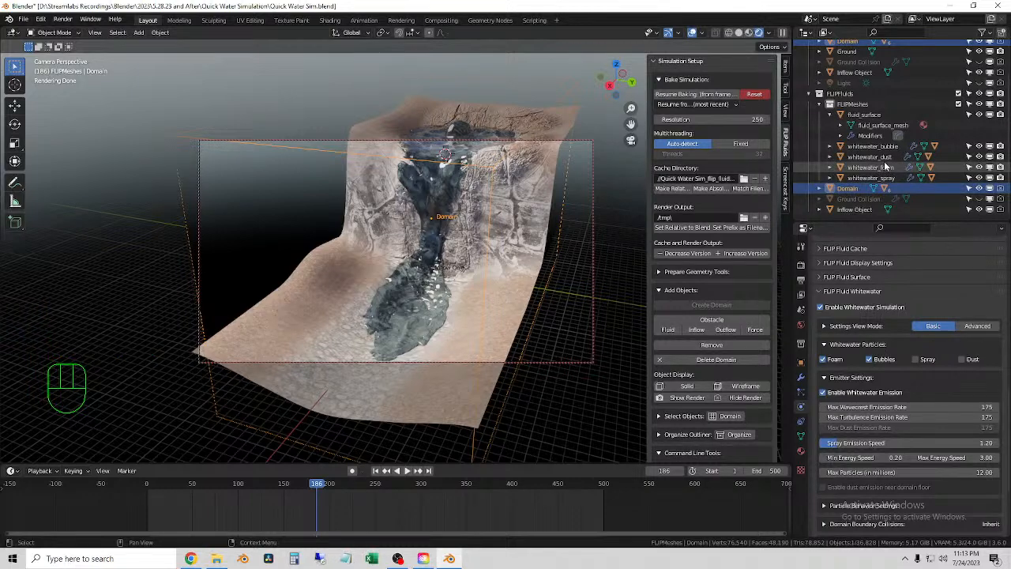
Expand the whitewater Particle Display and Render Settings and set the icosphere particle scale to 0.008.
{"action": "scroll", "coordinate": [910, 405], "scroll_direction": "down", "scroll_amount": 1}
{"action": "scroll", "coordinate": [910, 405], "scroll_direction": "down", "scroll_amount": 4}
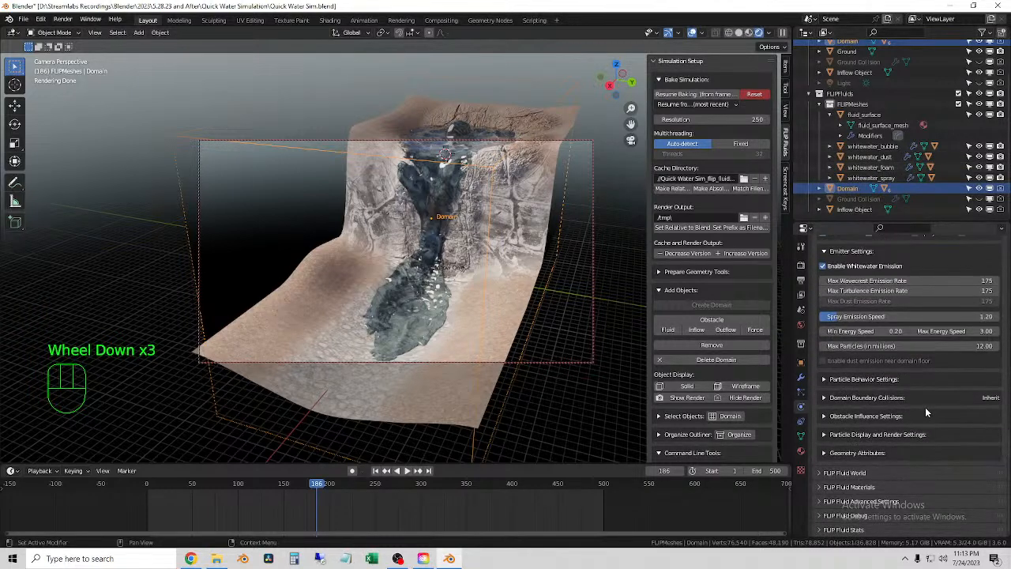
{"action": "left_click", "coordinate": [825, 436]}
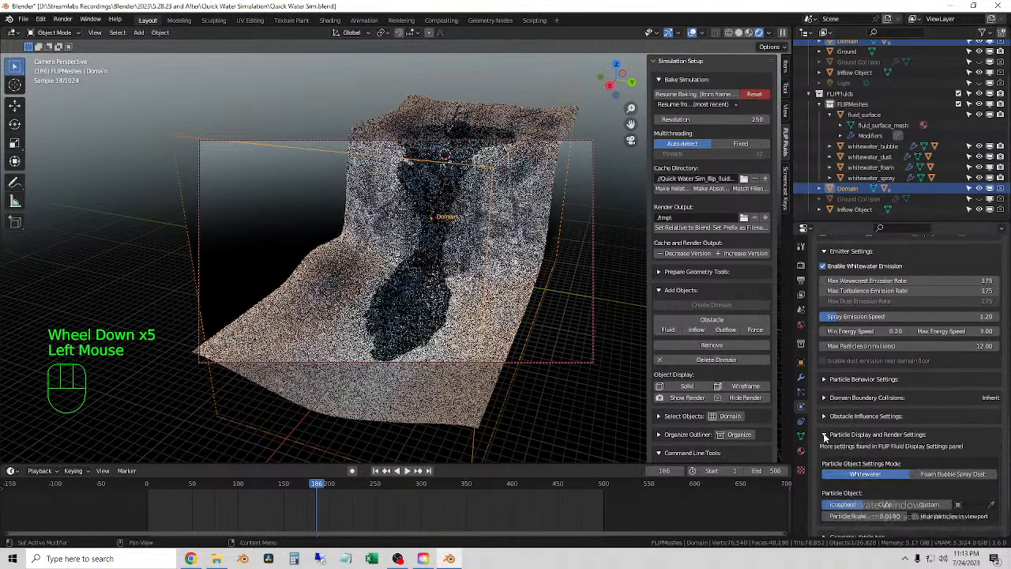
{"action": "scroll", "coordinate": [824, 435], "scroll_direction": "down", "scroll_amount": 2}
{"action": "left_click", "coordinate": [890, 432]}
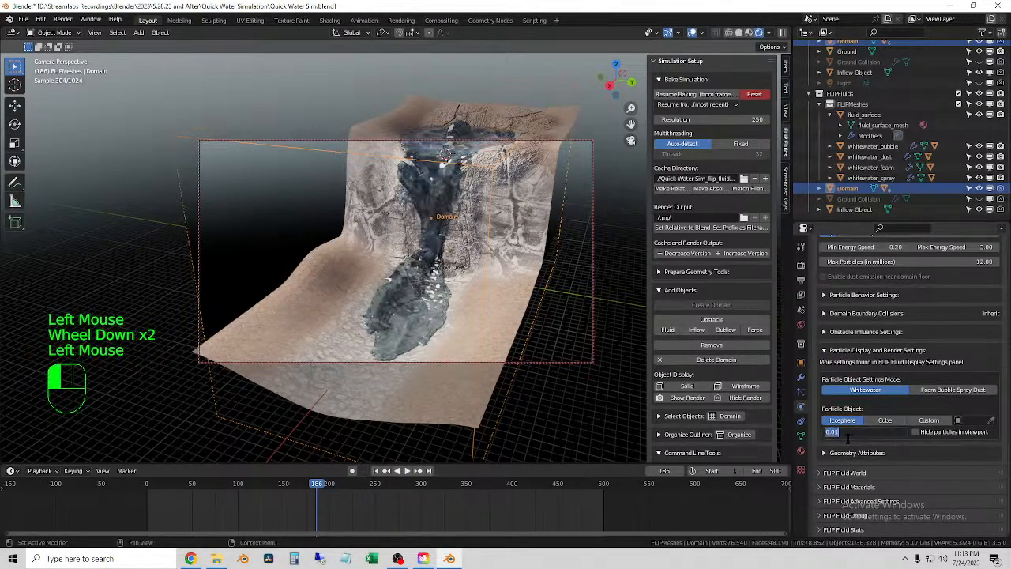
{"action": "type", "text": "08"}
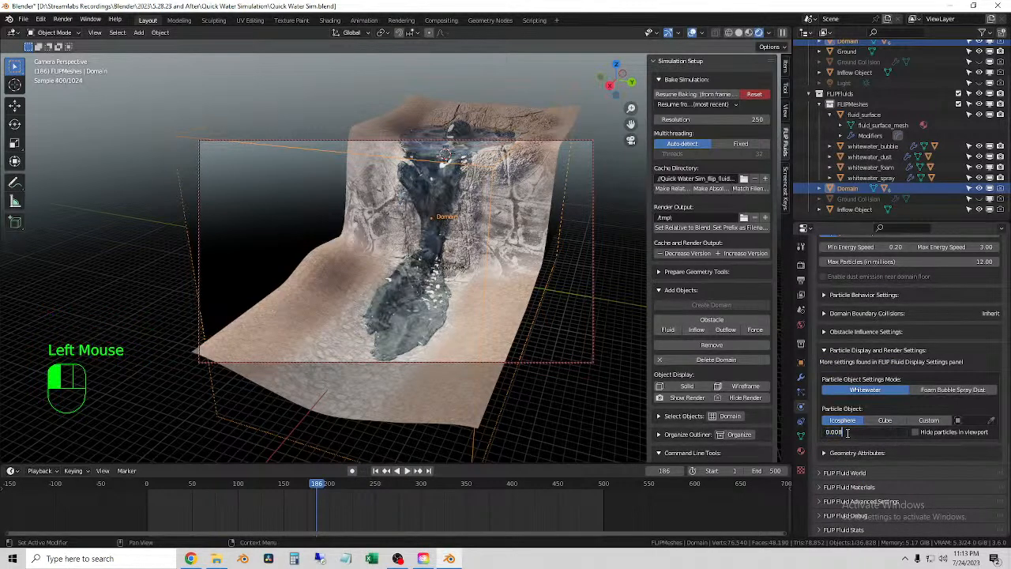
{"action": "key", "text": "Return"}
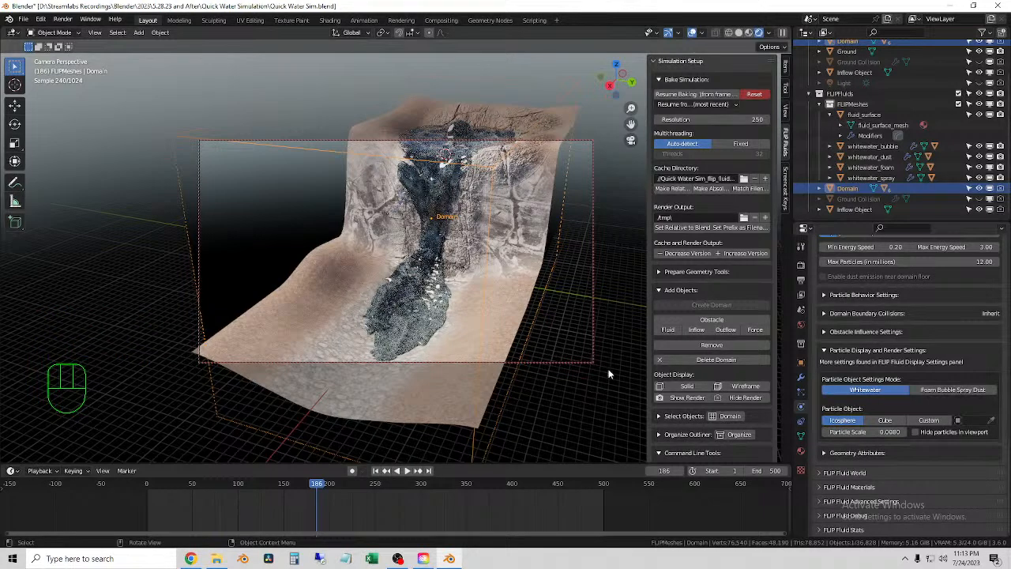
Render frame 186 again and examine the whitewater particles up close in the lower stream and the waterfall.
{"action": "key", "text": "F12"}
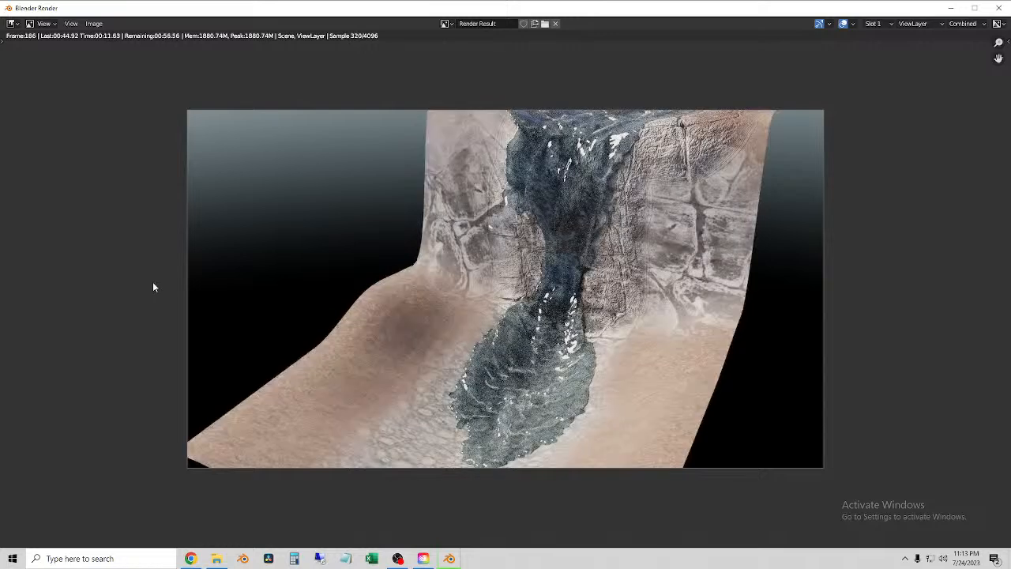
{"action": "scroll", "coordinate": [557, 402], "scroll_direction": "up", "scroll_amount": 3}
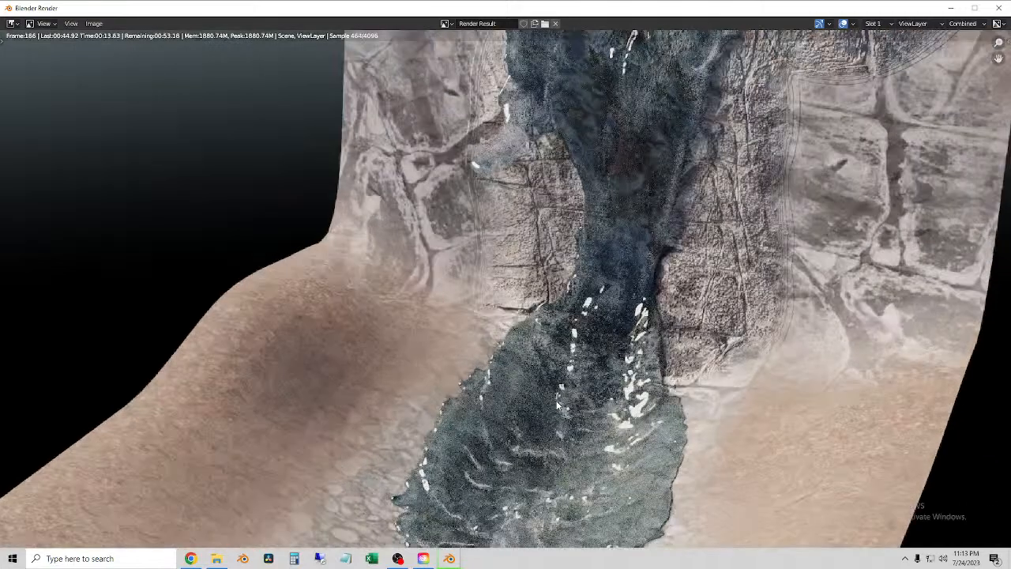
{"action": "middle_click_drag", "start_coordinate": [616, 411], "coordinate": [604, 265]}
{"action": "scroll", "coordinate": [544, 350], "scroll_direction": "down", "scroll_amount": 1}
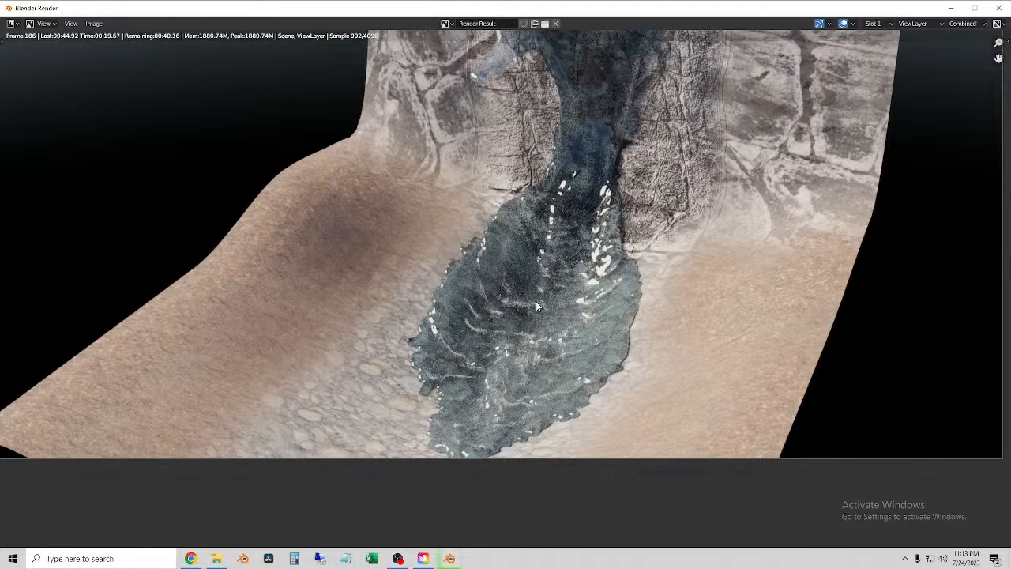
{"action": "scroll", "coordinate": [503, 320], "scroll_direction": "down", "scroll_amount": 3}
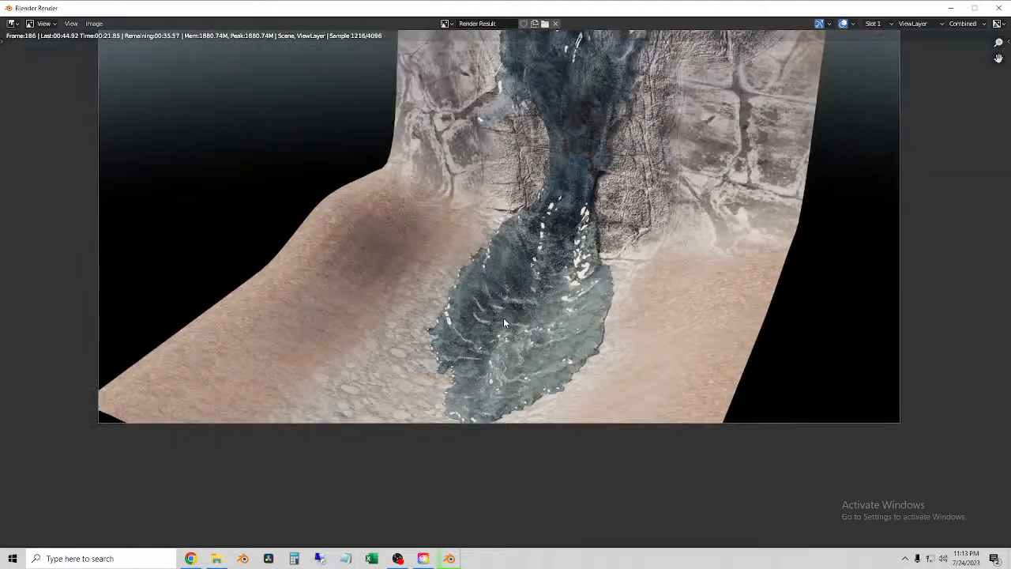
{"action": "scroll", "coordinate": [510, 321], "scroll_direction": "up", "scroll_amount": 1}
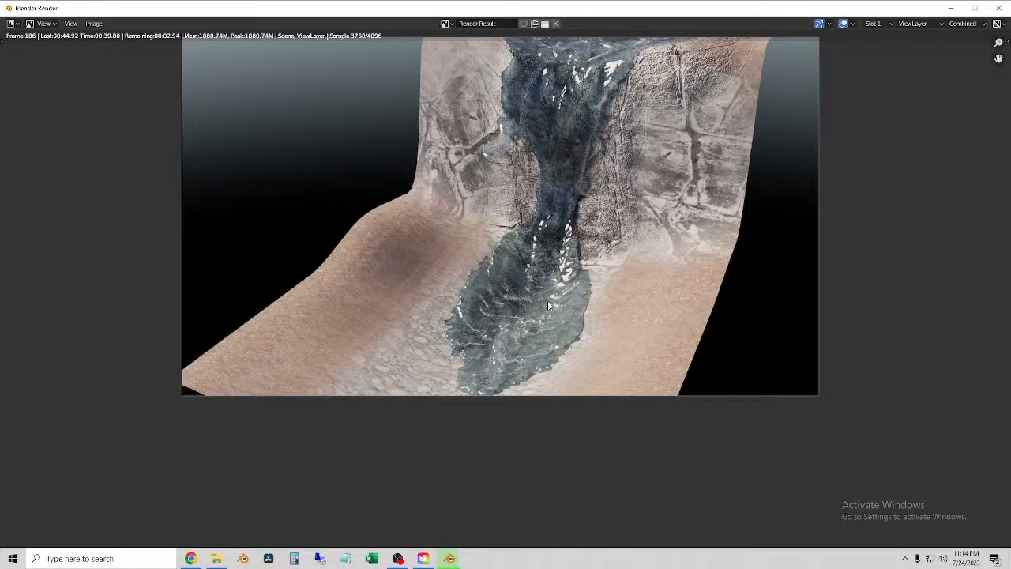
{"action": "scroll", "coordinate": [537, 294], "scroll_direction": "up", "scroll_amount": 4}
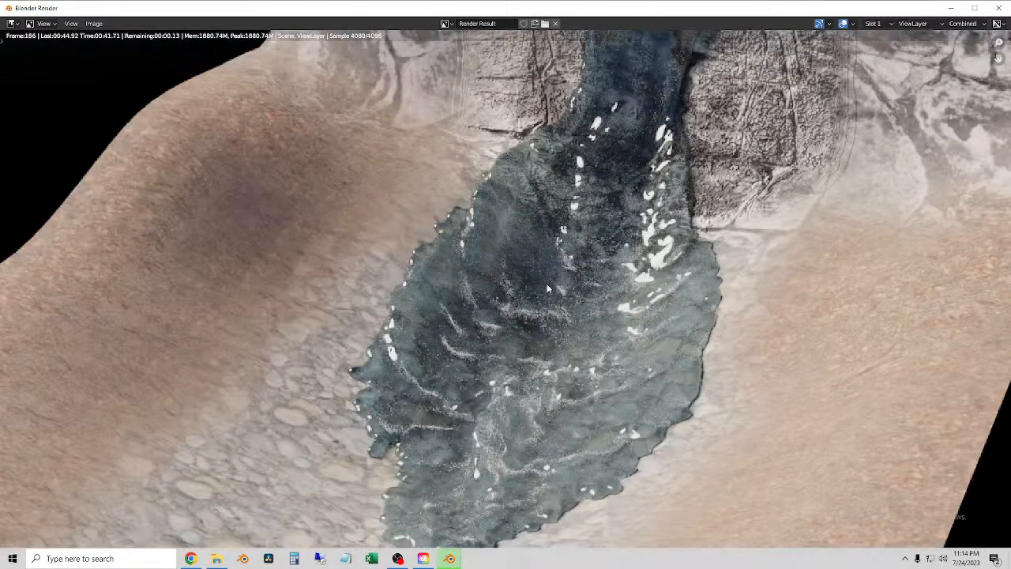
{"action": "scroll", "coordinate": [541, 281], "scroll_direction": "down", "scroll_amount": 1}
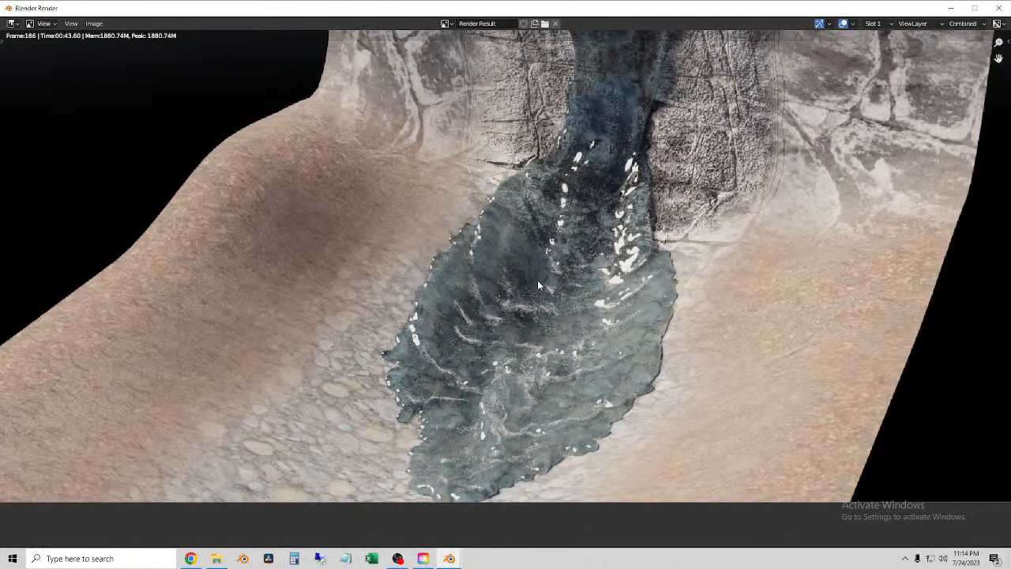
{"action": "scroll", "coordinate": [546, 277], "scroll_direction": "down", "scroll_amount": 2}
{"action": "middle_click_drag", "start_coordinate": [551, 324], "coordinate": [518, 445]}
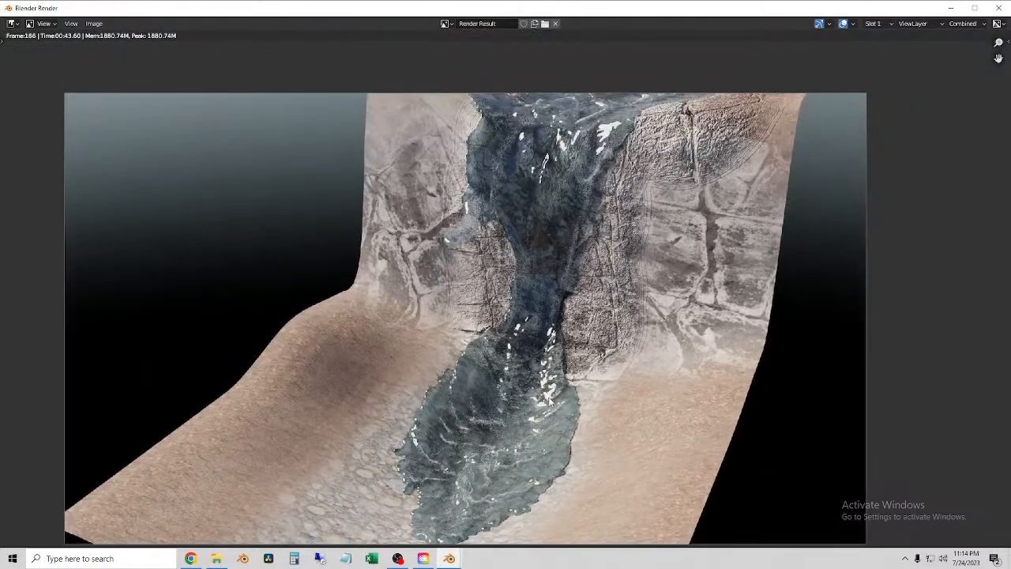
{"action": "middle_click_drag", "start_coordinate": [569, 197], "coordinate": [545, 243]}
{"action": "scroll", "coordinate": [545, 260], "scroll_direction": "up", "scroll_amount": 3}
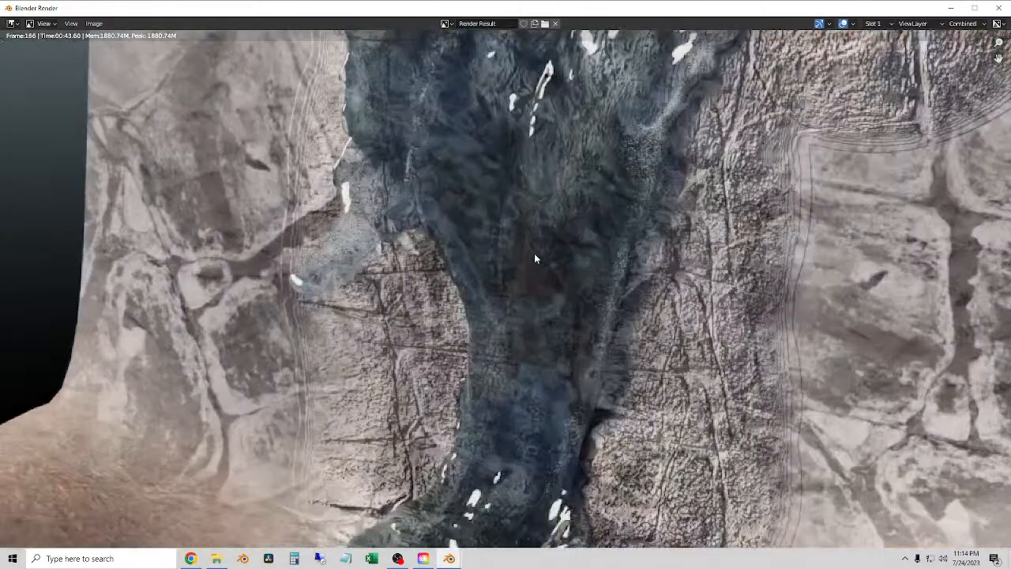
Examine the frame 186 render from the waterfall out to the full image and close the render window.
{"action": "scroll", "coordinate": [537, 255], "scroll_direction": "down", "scroll_amount": 2}
{"action": "scroll", "coordinate": [542, 275], "scroll_direction": "up", "scroll_amount": 1}
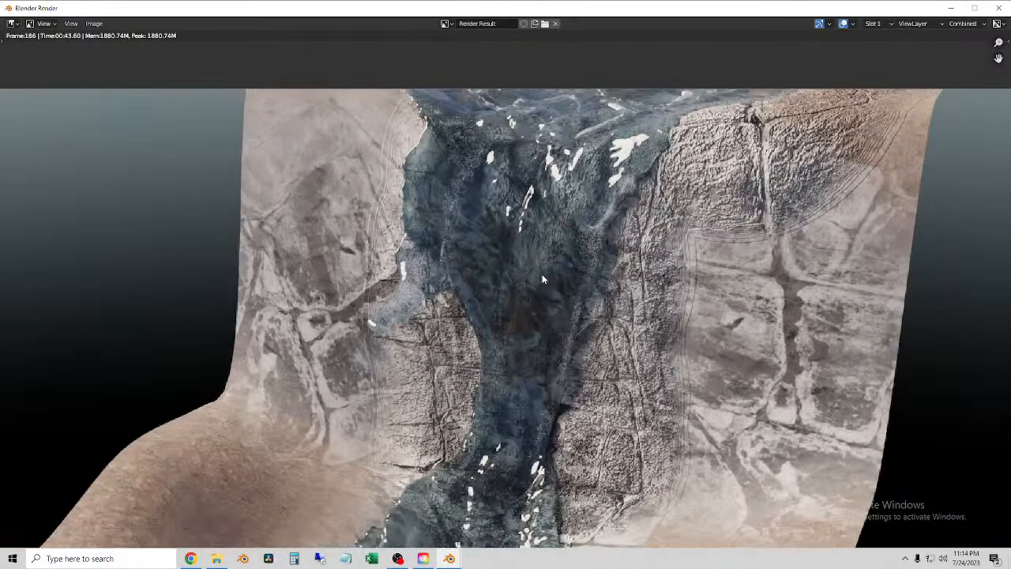
{"action": "scroll", "coordinate": [711, 229], "scroll_direction": "down", "scroll_amount": 4}
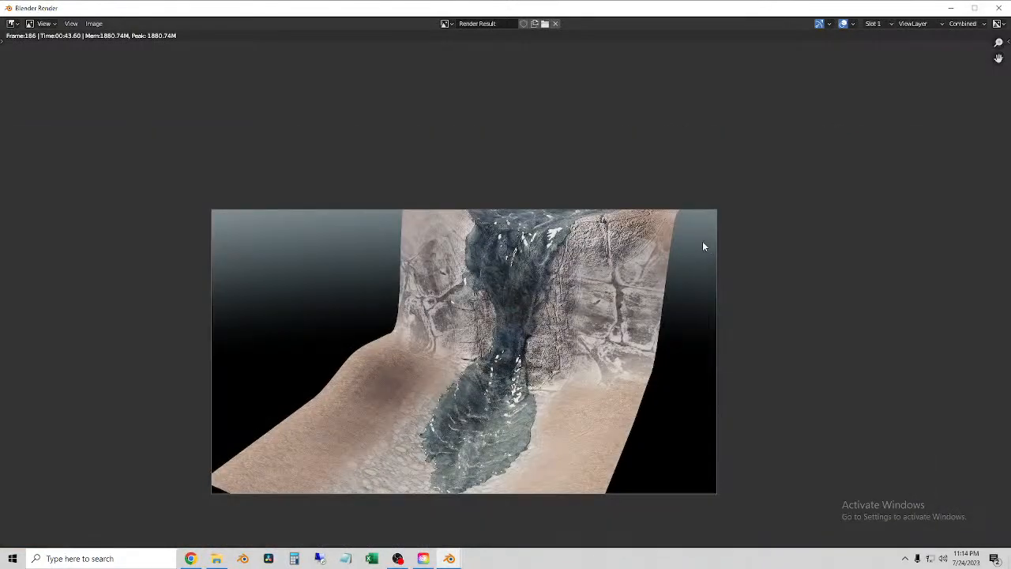
{"action": "middle_click_drag", "start_coordinate": [662, 267], "coordinate": [673, 249]}
{"action": "scroll", "coordinate": [673, 249], "scroll_direction": "up", "scroll_amount": 2}
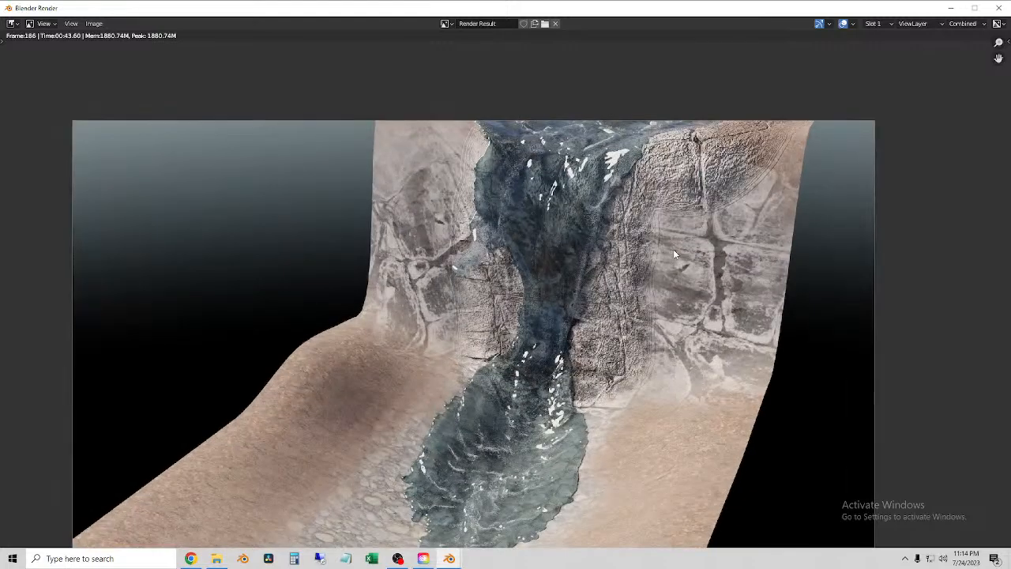
{"action": "scroll", "coordinate": [671, 249], "scroll_direction": "down", "scroll_amount": 1}
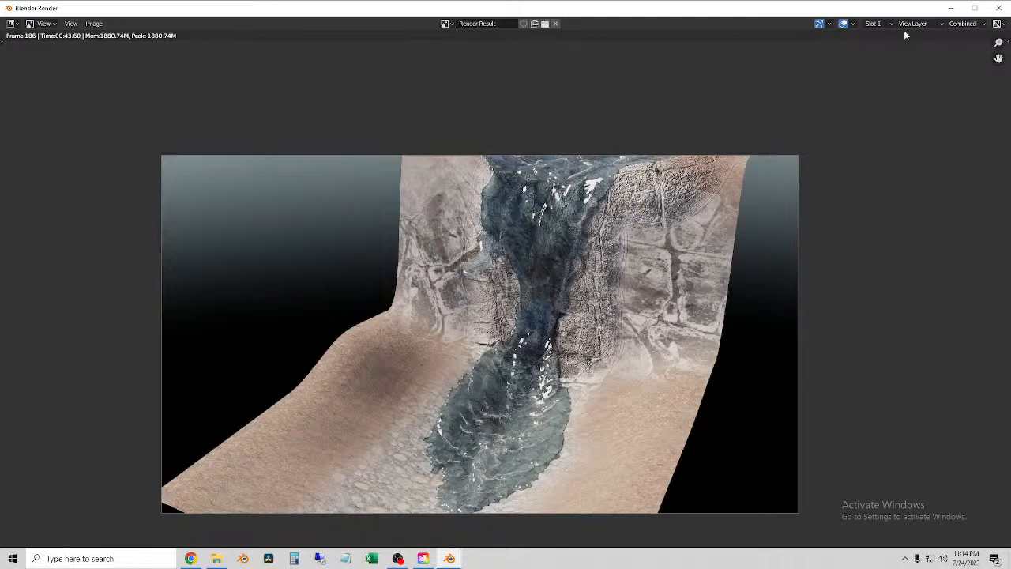
{"action": "left_click", "coordinate": [1003, 7]}
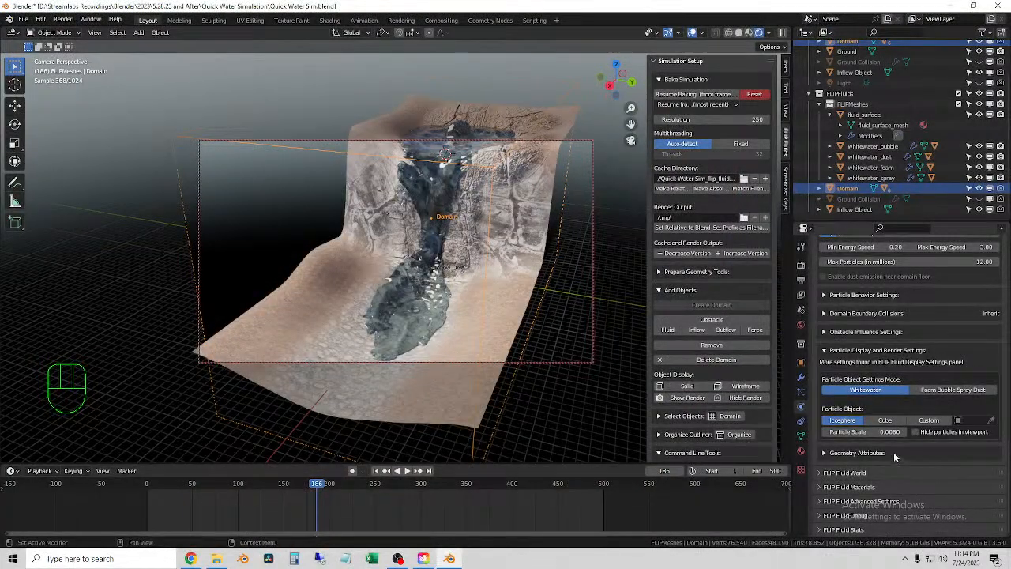
Go to frame 401 on the timeline and render it as a test image.
{"action": "scroll", "coordinate": [912, 451], "scroll_direction": "up", "scroll_amount": 4}
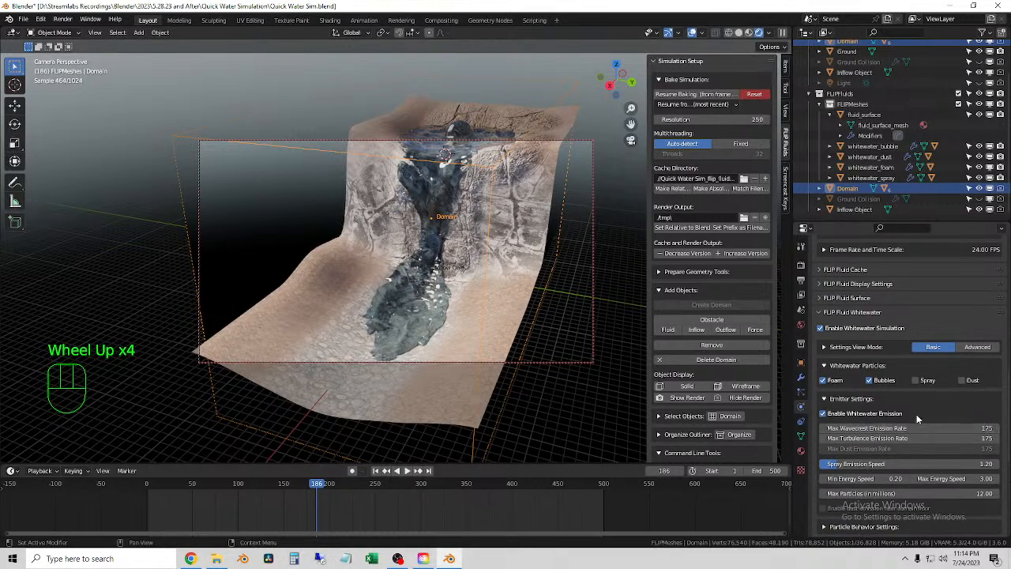
{"action": "scroll", "coordinate": [920, 411], "scroll_direction": "up", "scroll_amount": 6}
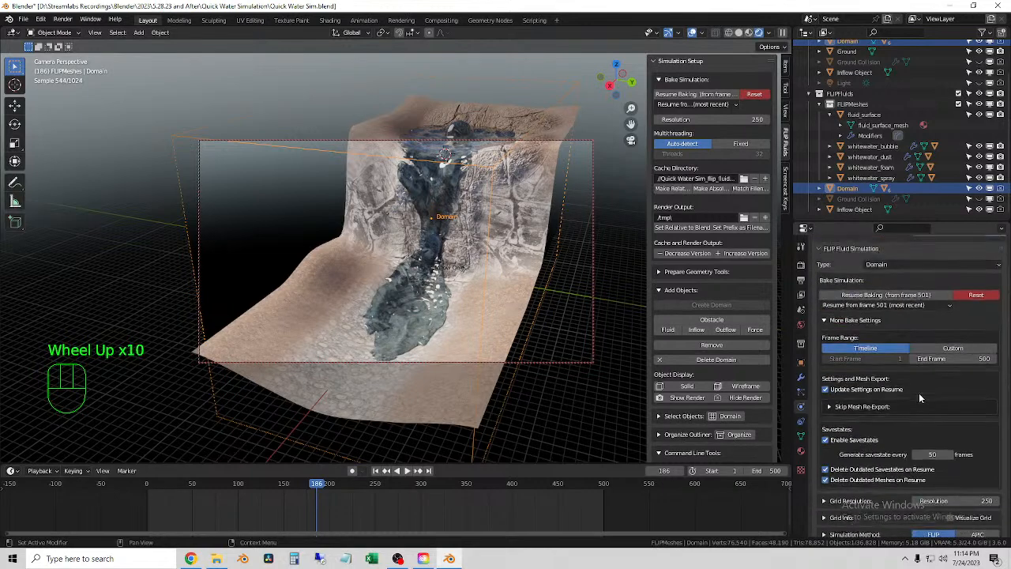
{"action": "scroll", "coordinate": [921, 391], "scroll_direction": "up", "scroll_amount": 2}
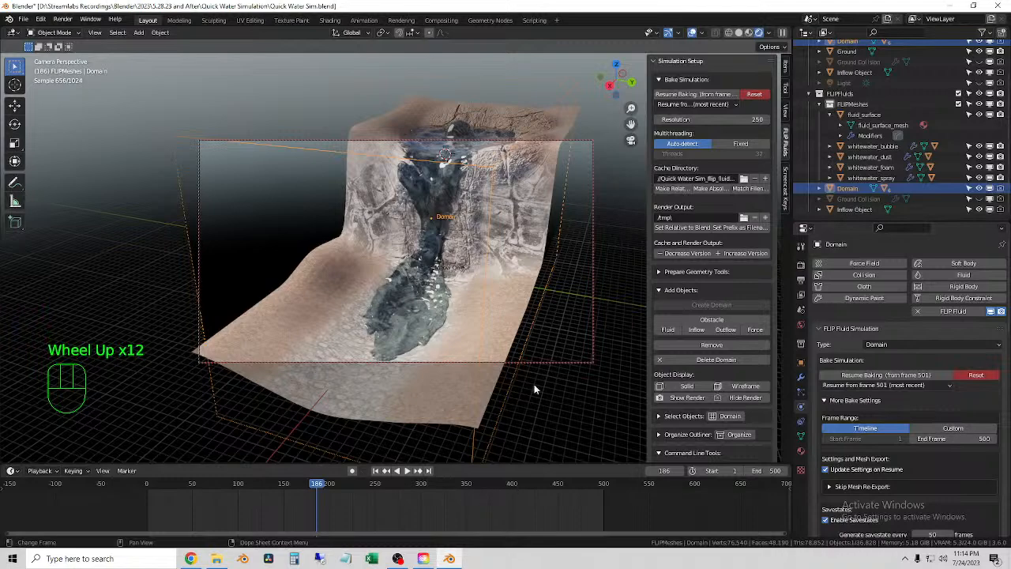
{"action": "left_click", "coordinate": [514, 485]}
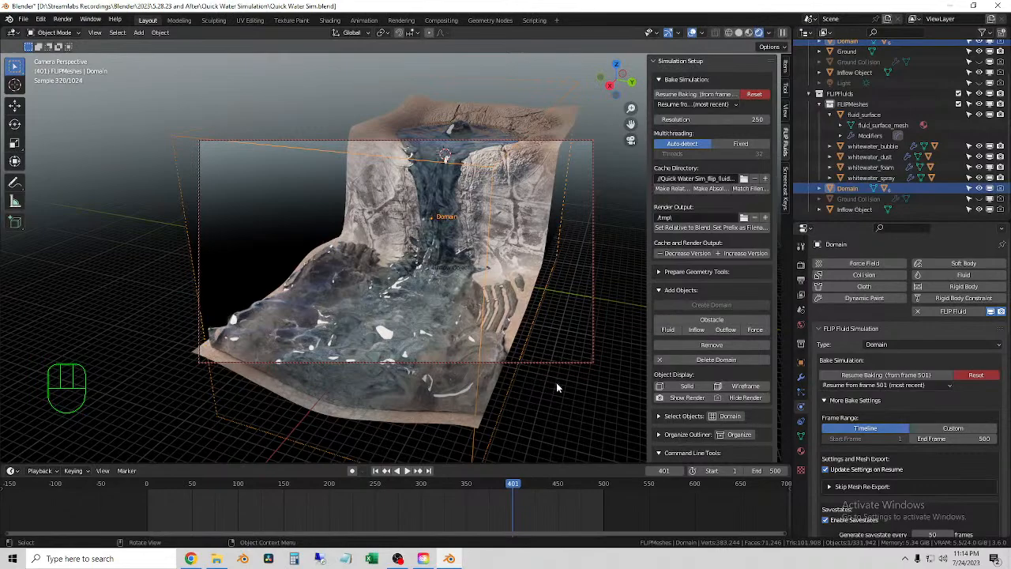
{"action": "key", "text": "F12"}
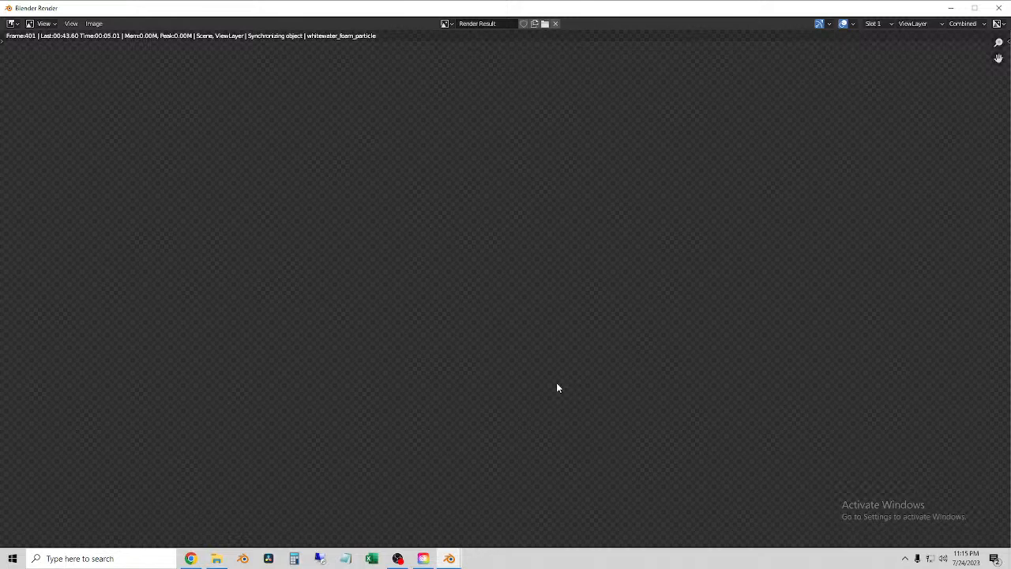
{"action": "scroll", "coordinate": [441, 294], "scroll_direction": "down", "scroll_amount": 1}
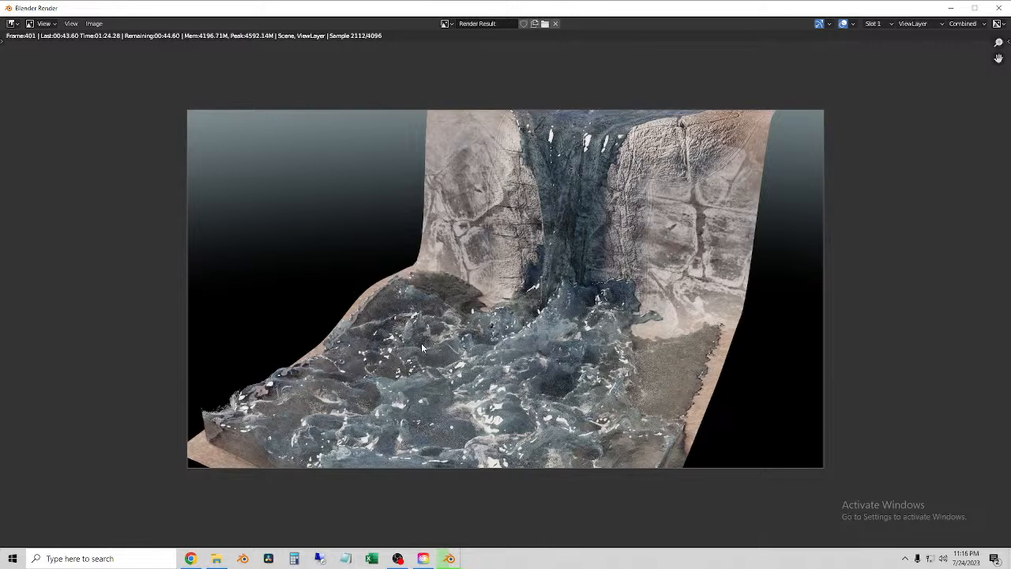
{"action": "middle_click_drag", "start_coordinate": [621, 424], "coordinate": [626, 376]}
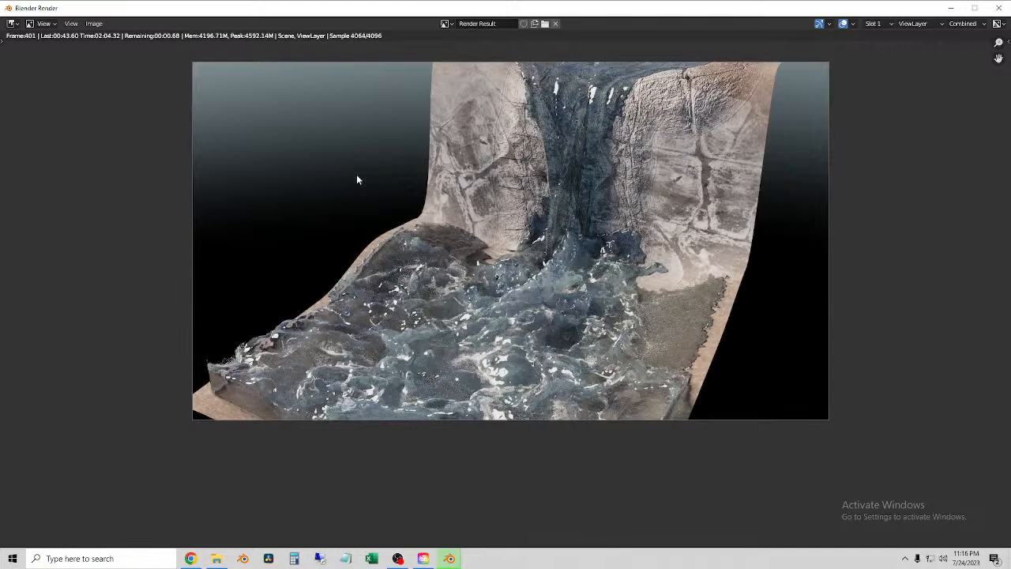
Examine the water surface and whitewater particles in the frame 401 render, both up close and as a whole.
{"action": "scroll", "coordinate": [546, 336], "scroll_direction": "down", "scroll_amount": 1}
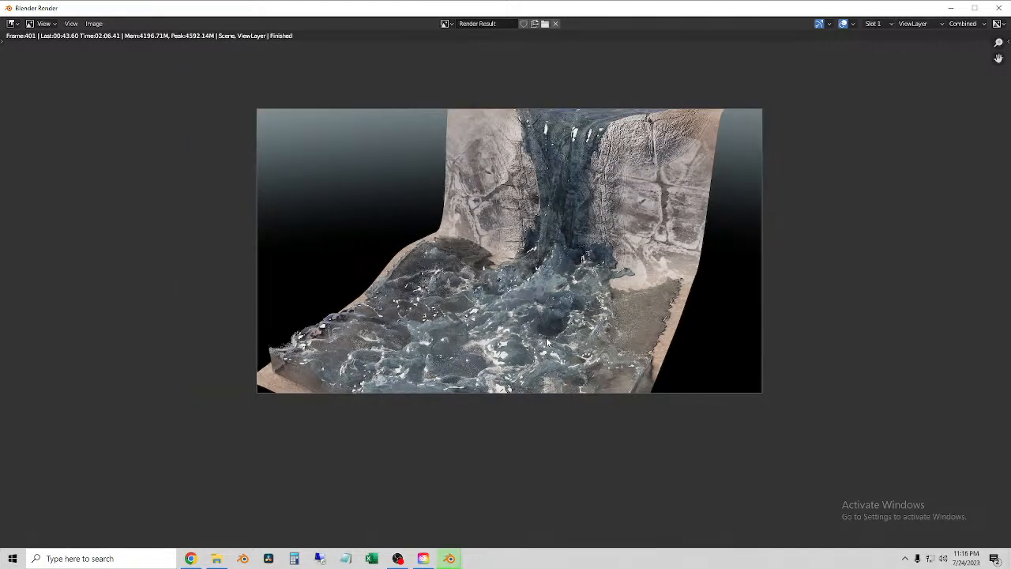
{"action": "scroll", "coordinate": [515, 332], "scroll_direction": "up", "scroll_amount": 1}
{"action": "scroll", "coordinate": [516, 330], "scroll_direction": "up", "scroll_amount": 2}
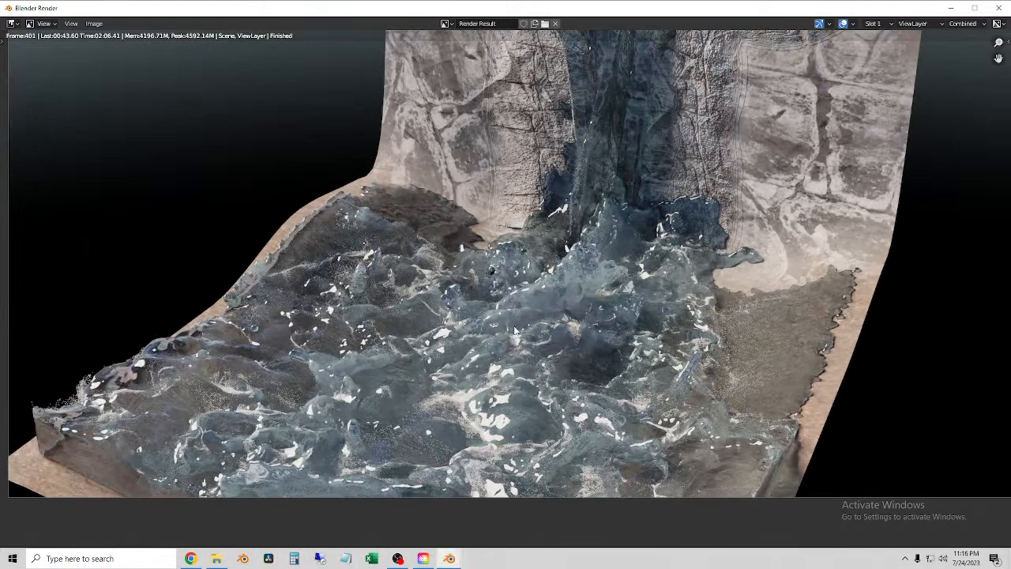
{"action": "scroll", "coordinate": [510, 336], "scroll_direction": "up", "scroll_amount": 1}
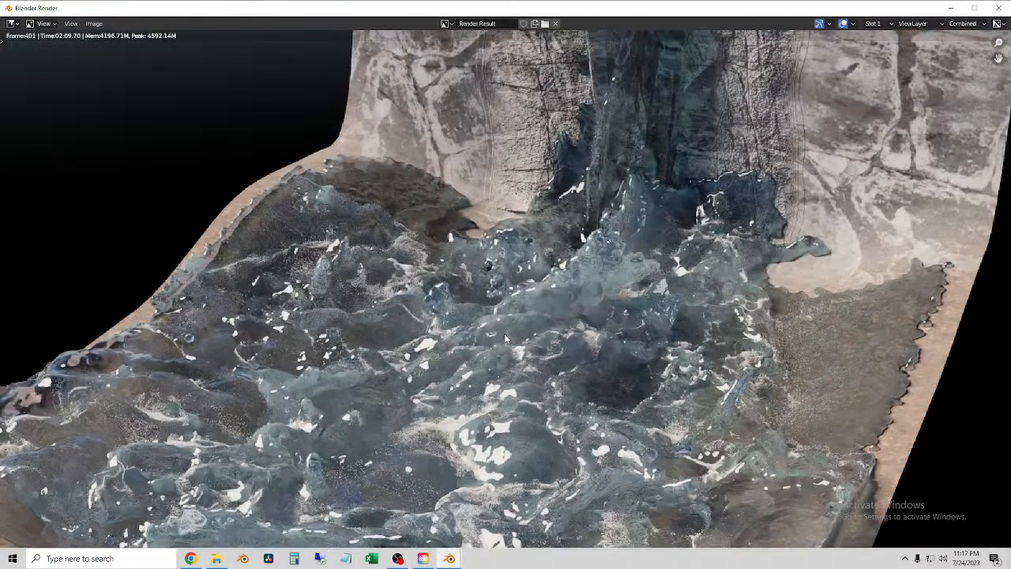
{"action": "middle_click_drag", "start_coordinate": [504, 333], "coordinate": [524, 314]}
{"action": "scroll", "coordinate": [525, 313], "scroll_direction": "down", "scroll_amount": 1}
{"action": "scroll", "coordinate": [525, 313], "scroll_direction": "down", "scroll_amount": 2}
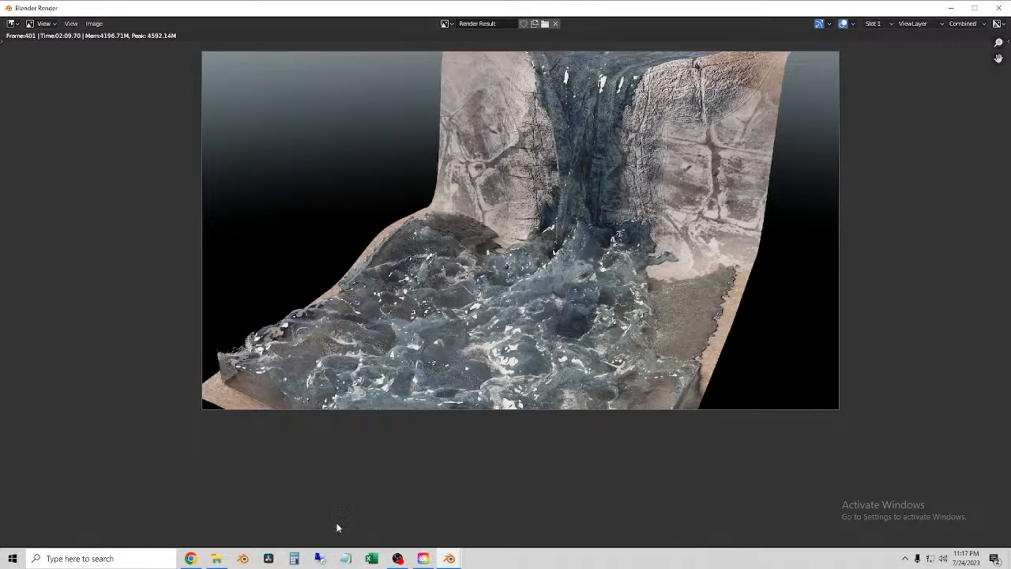
Check the graphics card's load and memory usage in Task Manager, and close it along with the render window.
{"action": "left_click", "coordinate": [13, 559]}
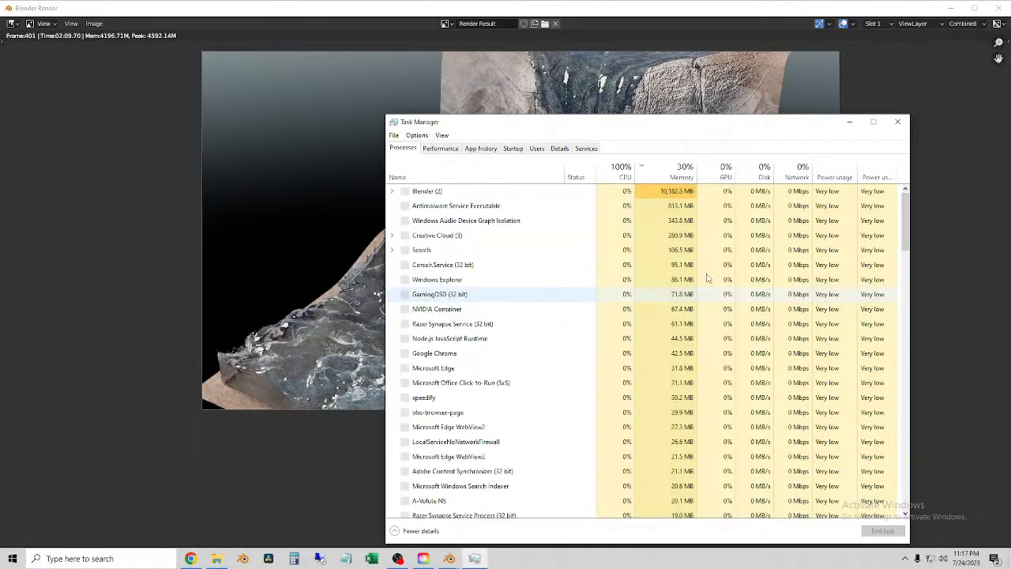
{"action": "left_click", "coordinate": [441, 148]}
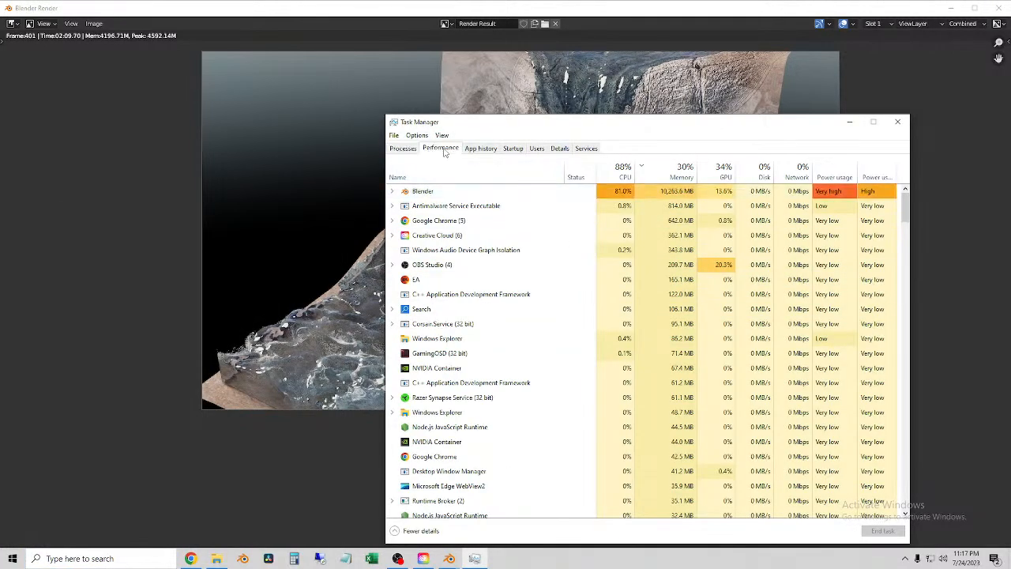
{"action": "left_click", "coordinate": [464, 486]}
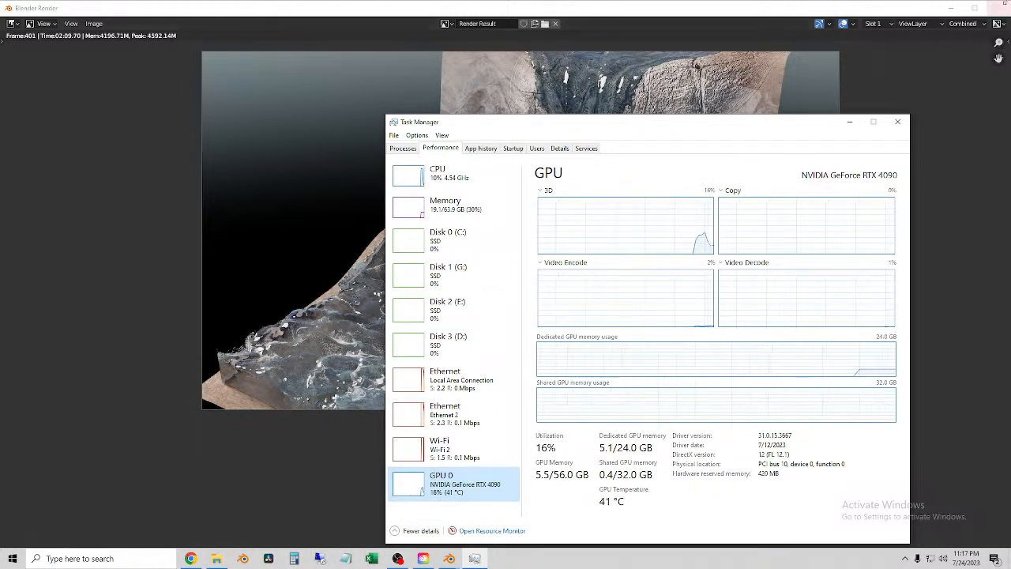
{"action": "left_click", "coordinate": [1006, 5]}
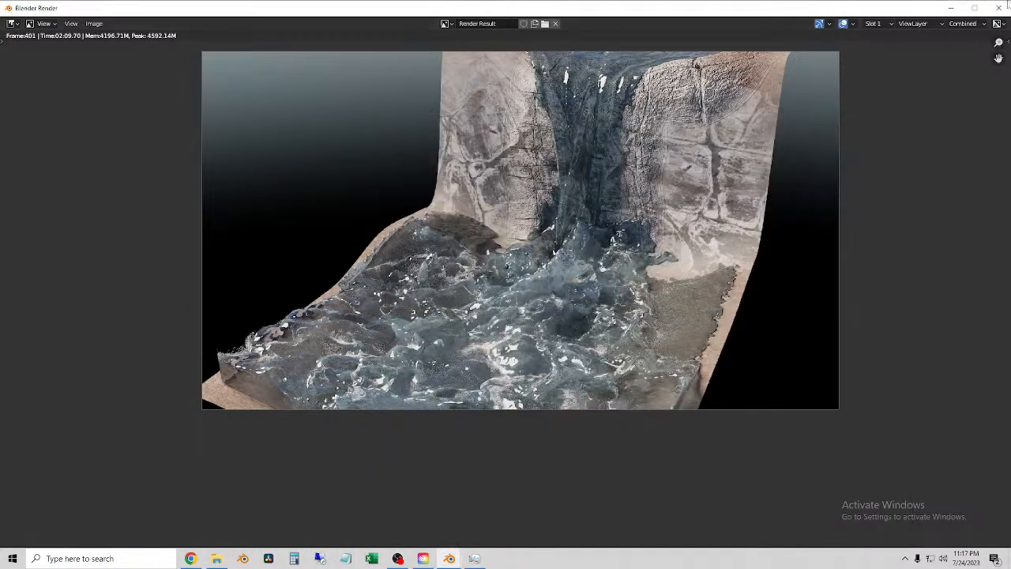
{"action": "left_click", "coordinate": [999, 9]}
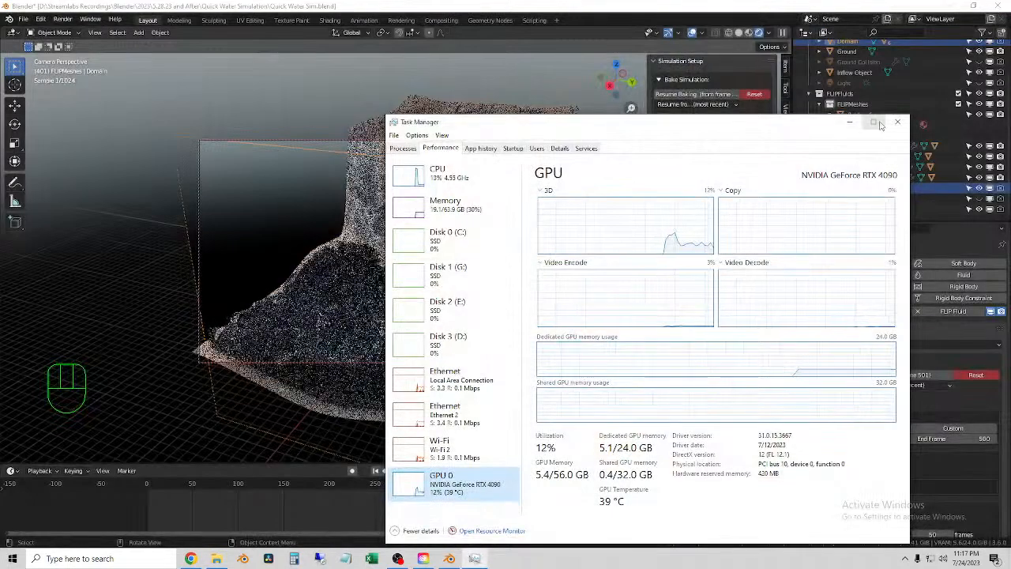
{"action": "left_click", "coordinate": [897, 122]}
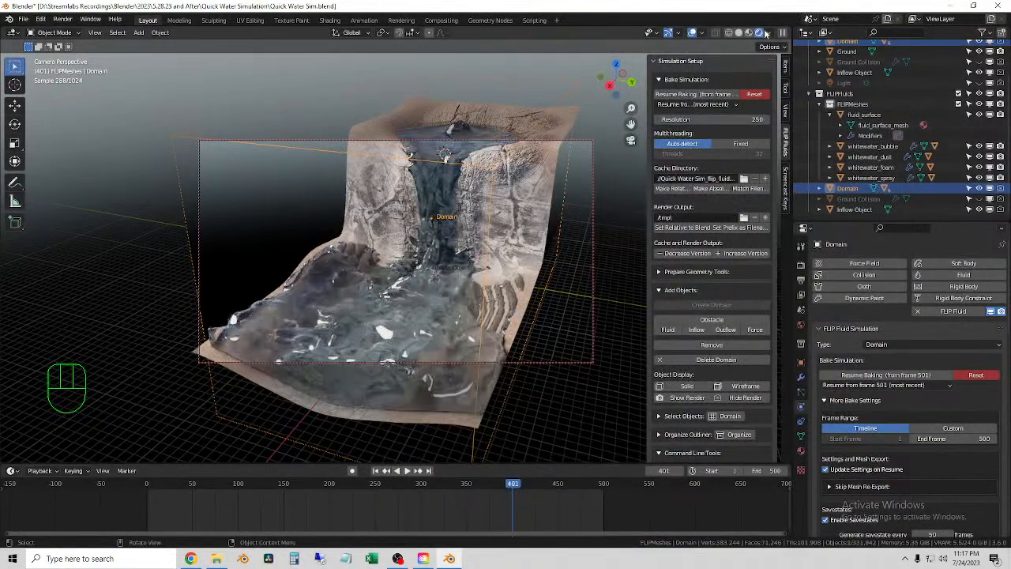
Switch the viewport to solid shading, return the timeline to its first frame and save the project file.
{"action": "left_click", "coordinate": [739, 36]}
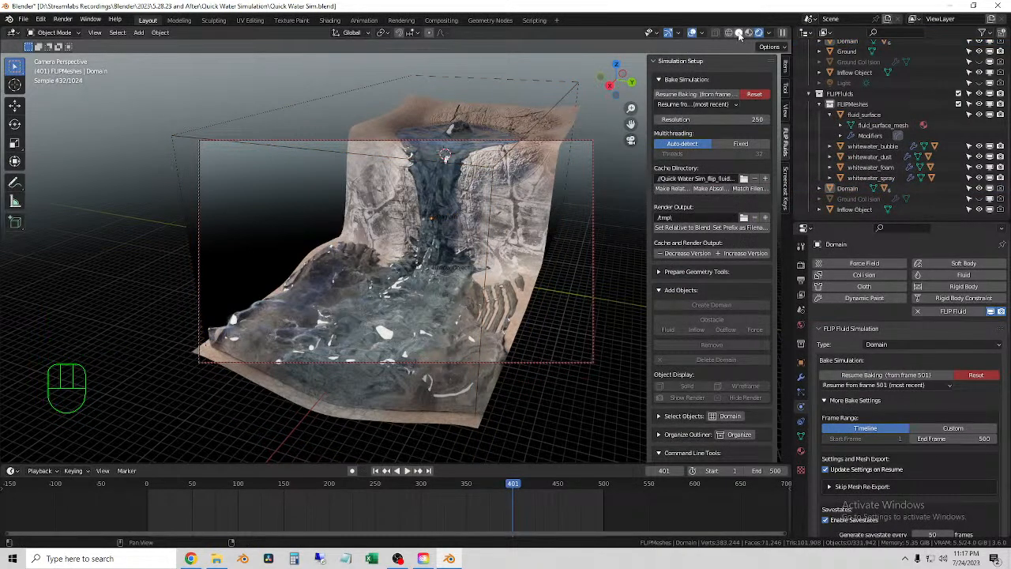
{"action": "left_click", "coordinate": [740, 33]}
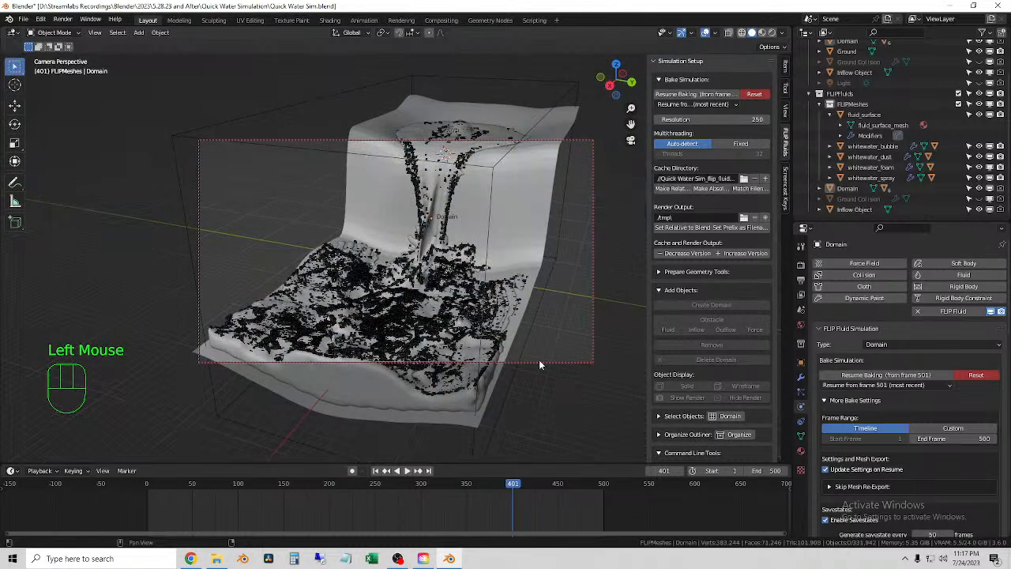
{"action": "left_click", "coordinate": [376, 471]}
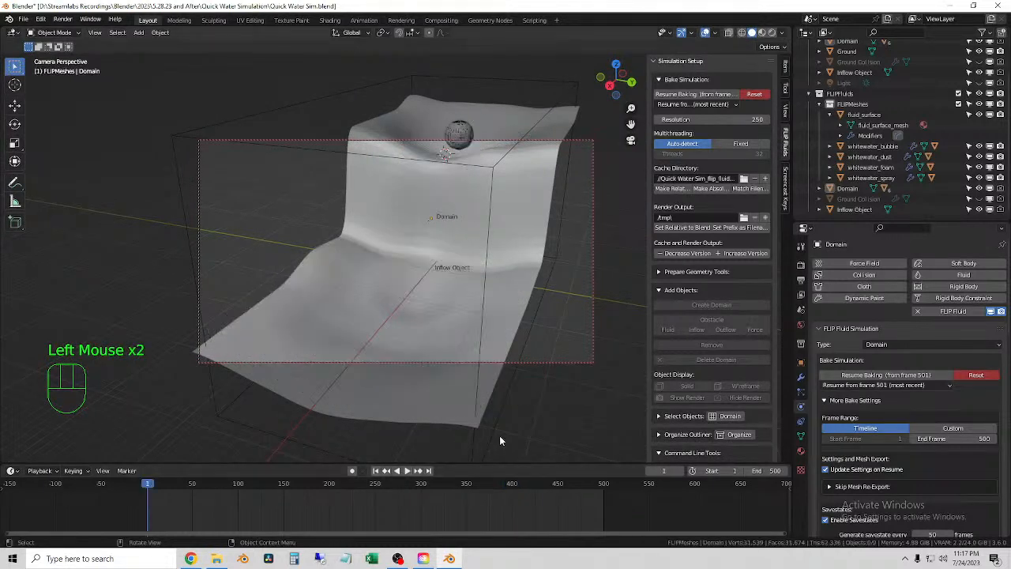
{"action": "left_click", "coordinate": [24, 19]}
{"action": "left_click", "coordinate": [42, 89]}
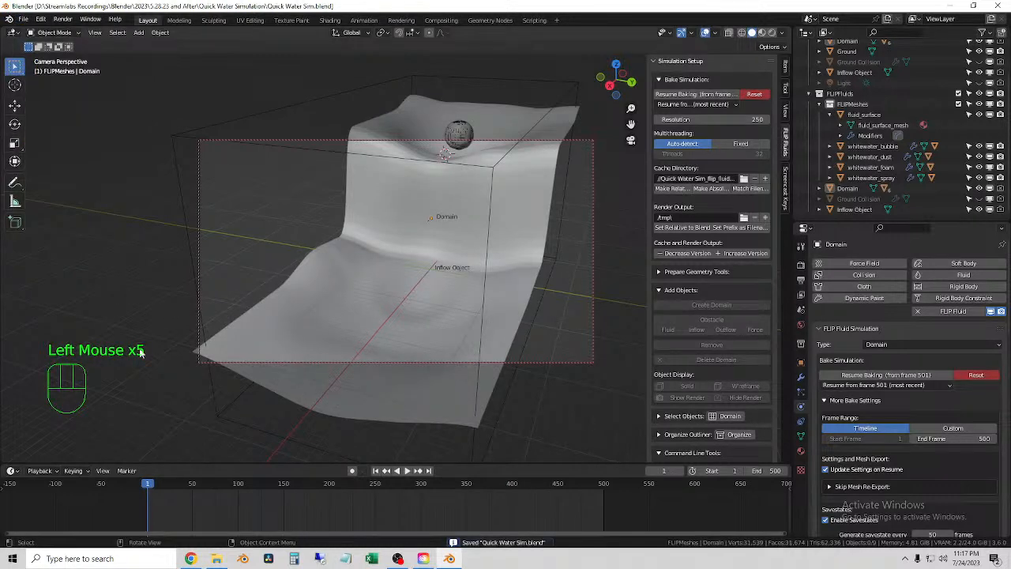
In File Explorer, copy the Quick Water Simulation folder from the 5.28.23 and After folder.
{"action": "left_click", "coordinate": [215, 558]}
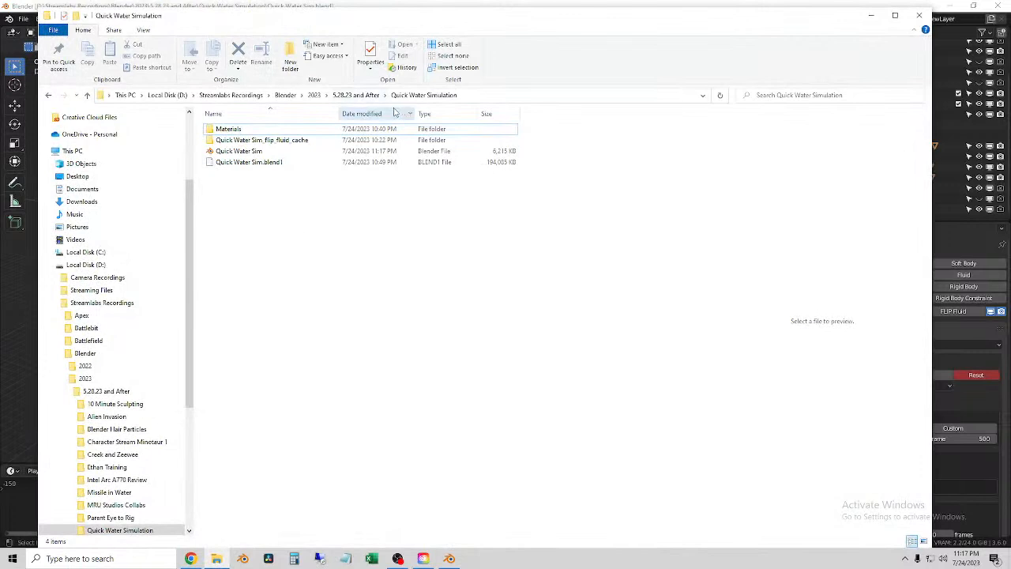
{"action": "left_click", "coordinate": [360, 94]}
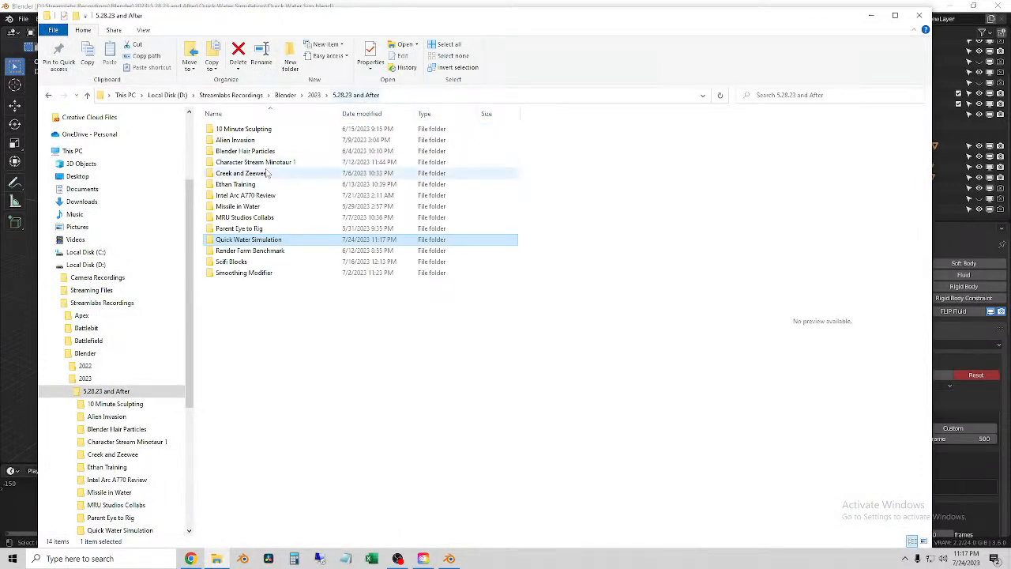
{"action": "right_click", "coordinate": [250, 239]}
{"action": "left_click", "coordinate": [275, 418]}
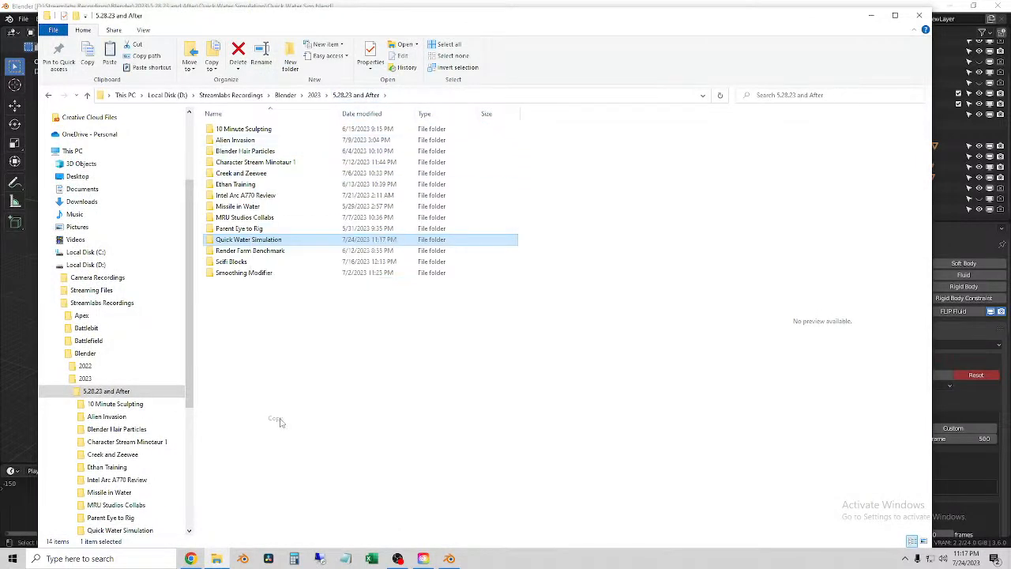
Paste the copied project folder into Compute Files > Regular on the Compute Drive (R:).
{"action": "left_click", "coordinate": [49, 264]}
{"action": "left_click", "coordinate": [122, 428]}
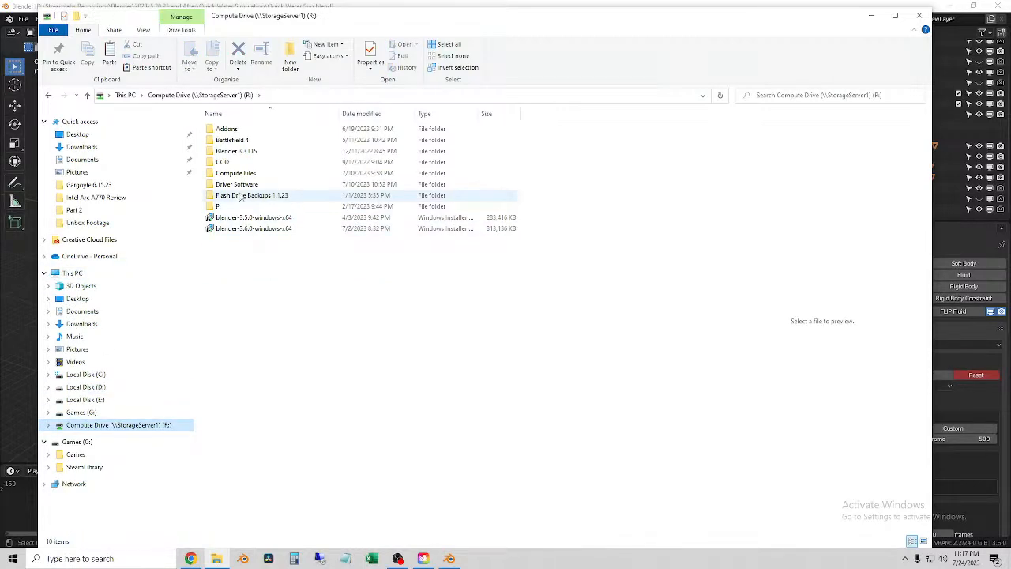
{"action": "double_click", "coordinate": [237, 173]}
{"action": "double_click", "coordinate": [237, 172]}
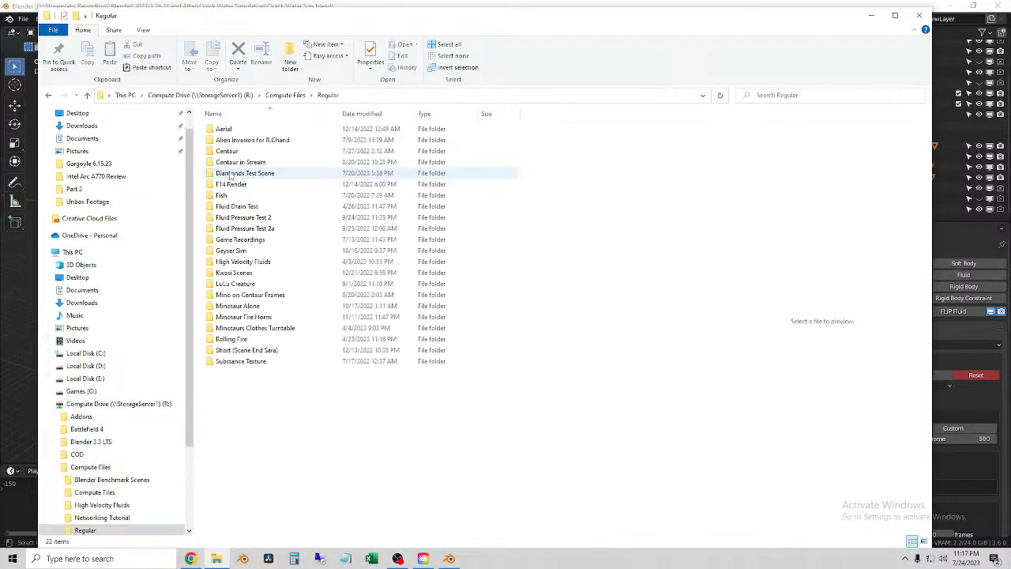
{"action": "right_click", "coordinate": [277, 423]}
{"action": "left_click", "coordinate": [303, 363]}
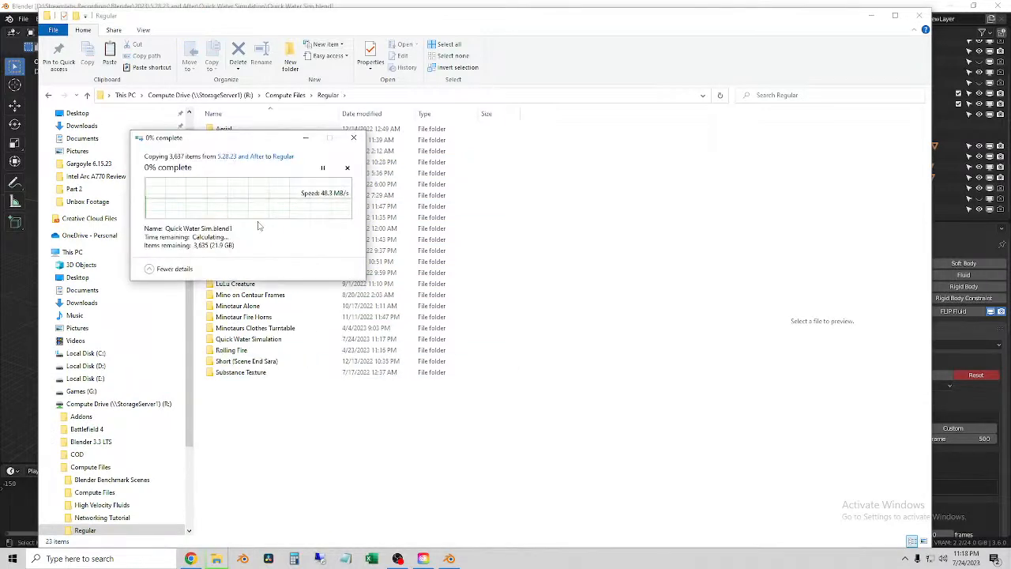
{"action": "left_click_drag", "start_coordinate": [249, 139], "coordinate": [265, 180]}
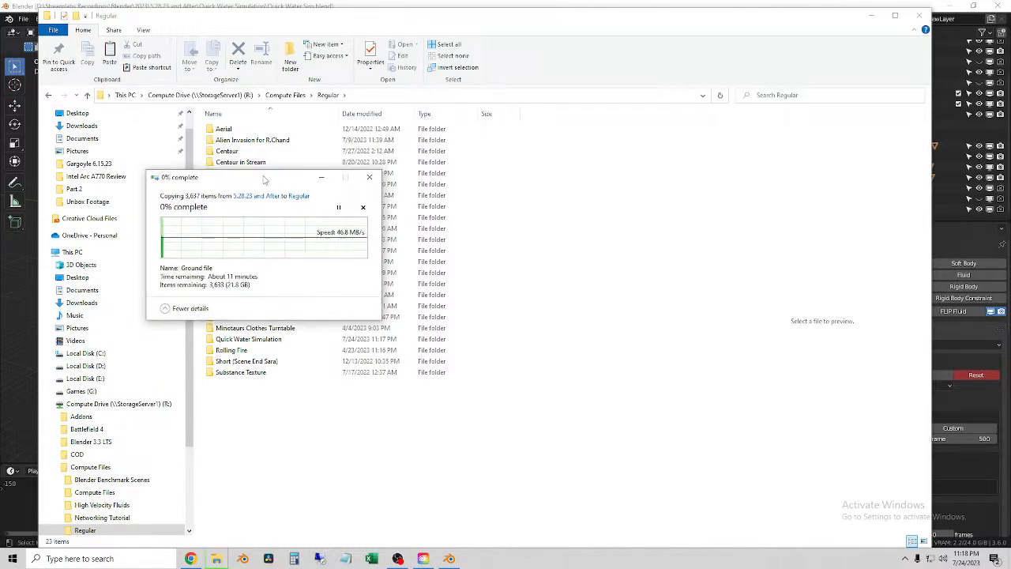
Return to Blender, leave the camera view, look over the FLIP domain's bake settings, save the project and close Blender.
{"action": "left_click", "coordinate": [448, 559]}
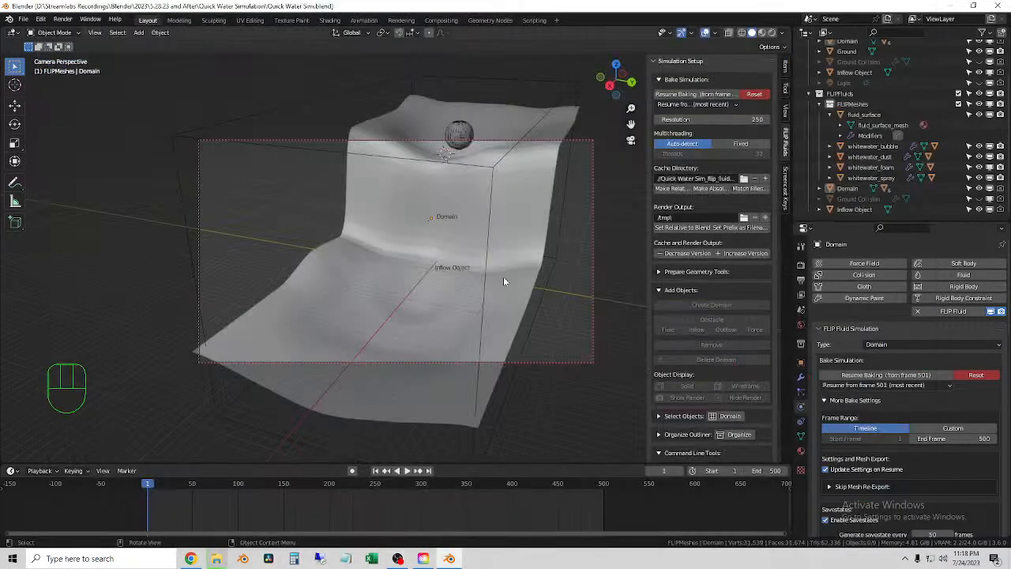
{"action": "left_click", "coordinate": [632, 141]}
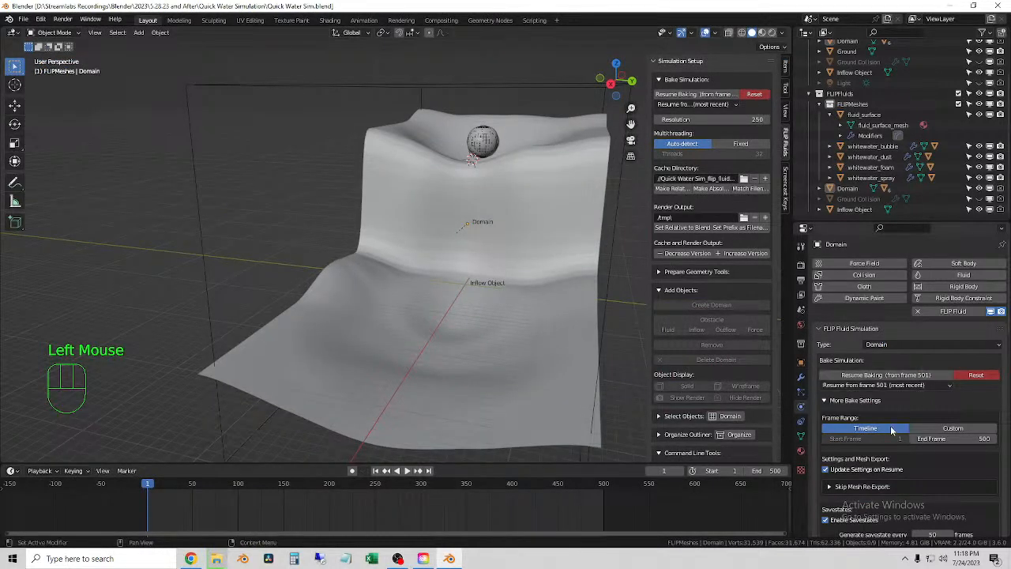
{"action": "scroll", "coordinate": [905, 457], "scroll_direction": "down", "scroll_amount": 3}
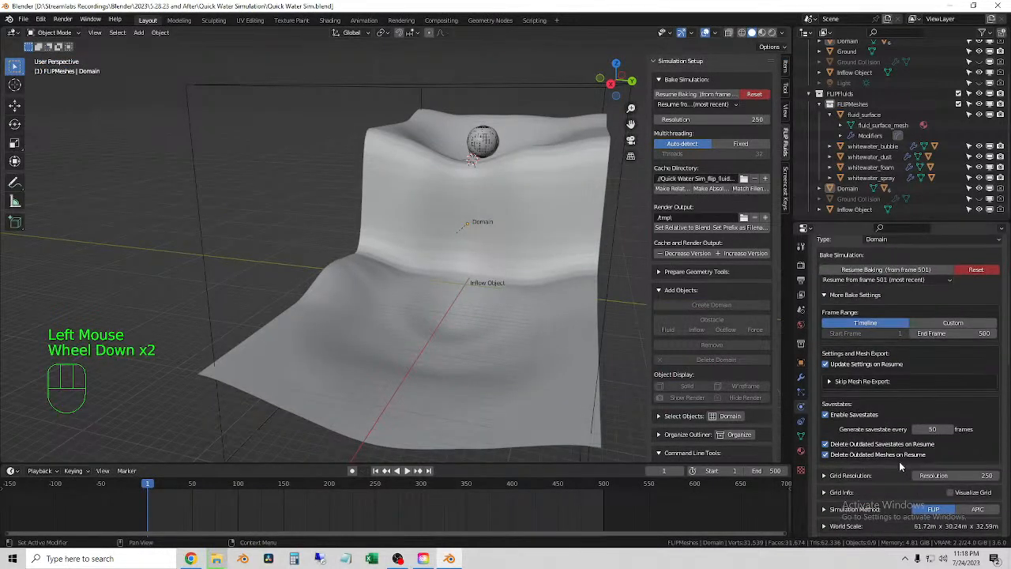
{"action": "left_click", "coordinate": [23, 19]}
{"action": "left_click", "coordinate": [38, 88]}
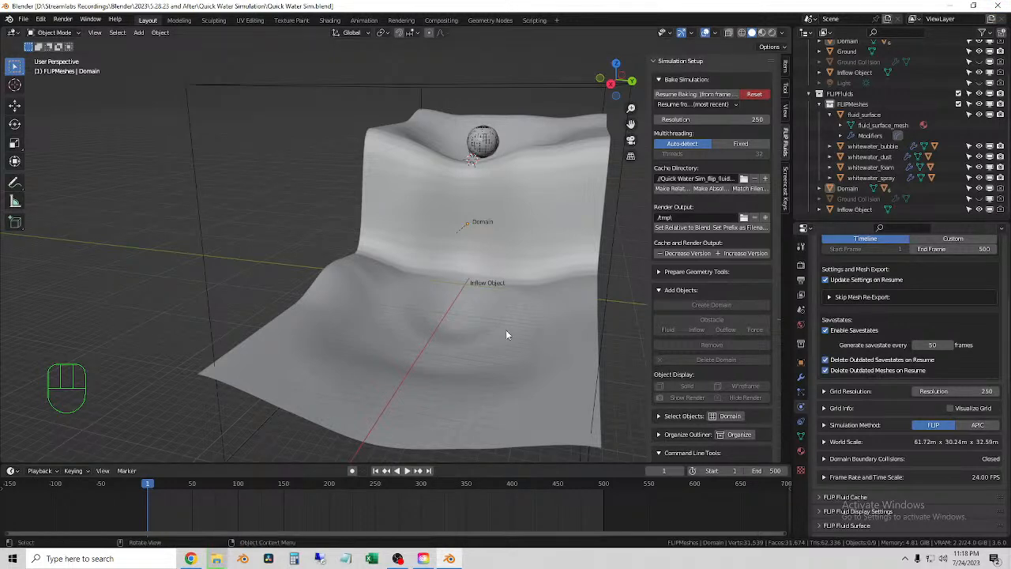
{"action": "left_click", "coordinate": [1004, 6]}
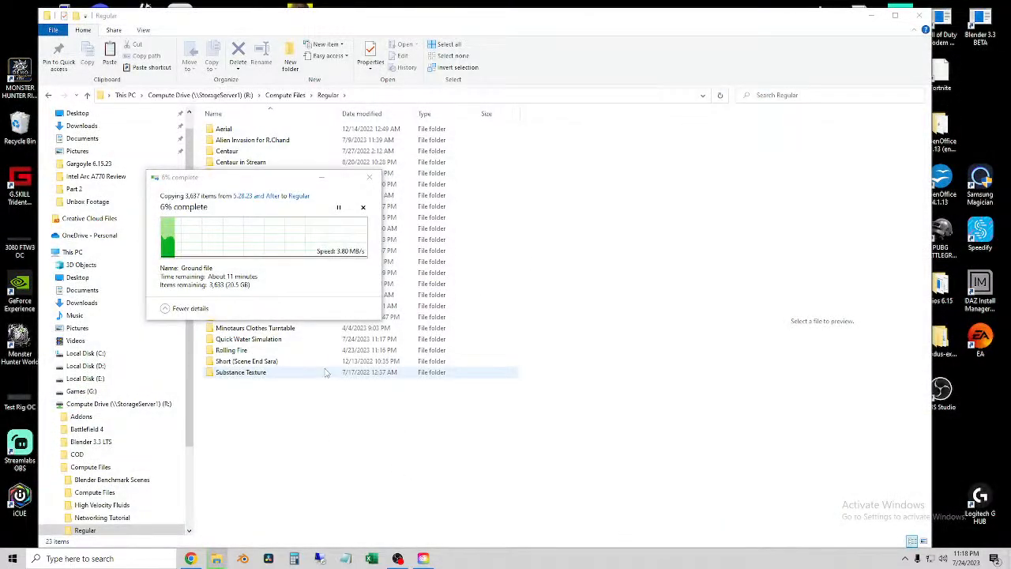
{"action": "left_click_drag", "start_coordinate": [266, 182], "coordinate": [344, 225]}
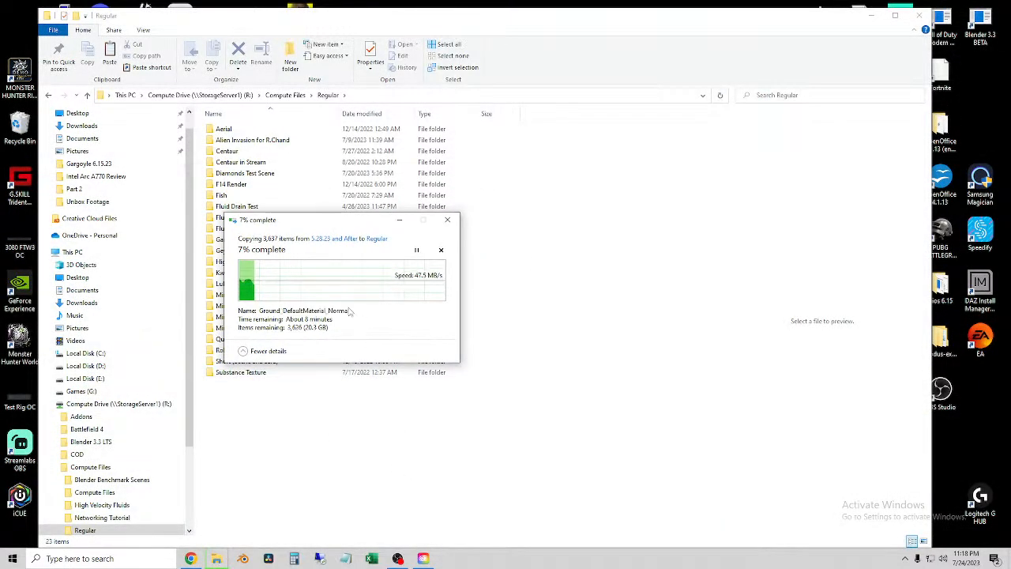
{"action": "left_click_drag", "start_coordinate": [312, 221], "coordinate": [309, 240]}
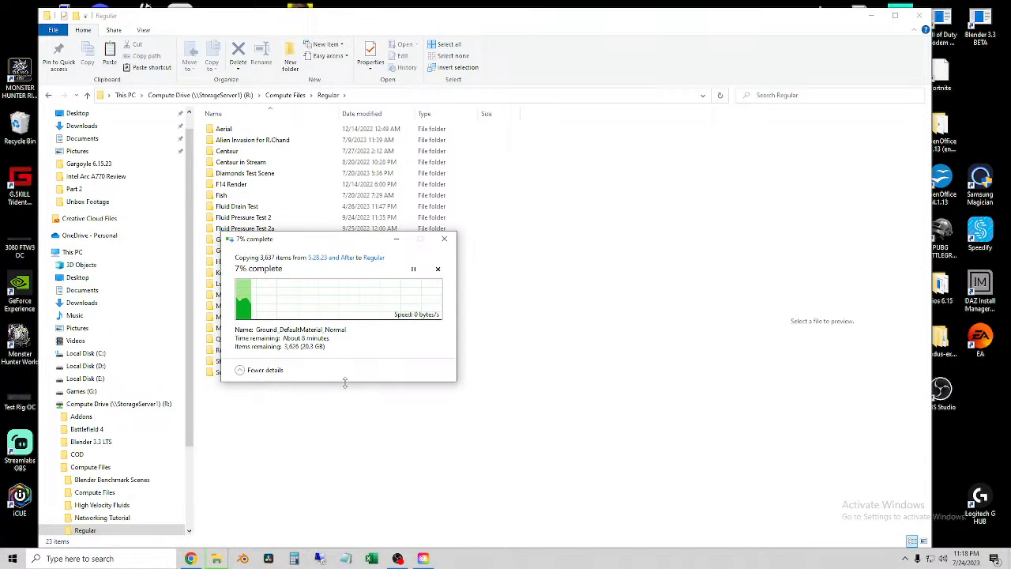
{"action": "left_click_drag", "start_coordinate": [336, 240], "coordinate": [344, 211]}
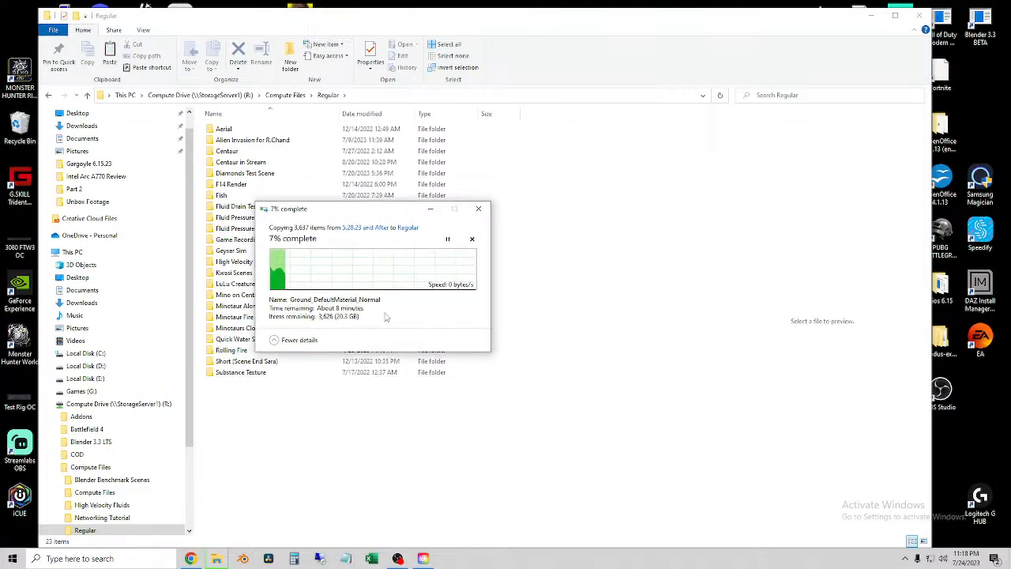
{"action": "mouse_move", "coordinate": [216, 559]}
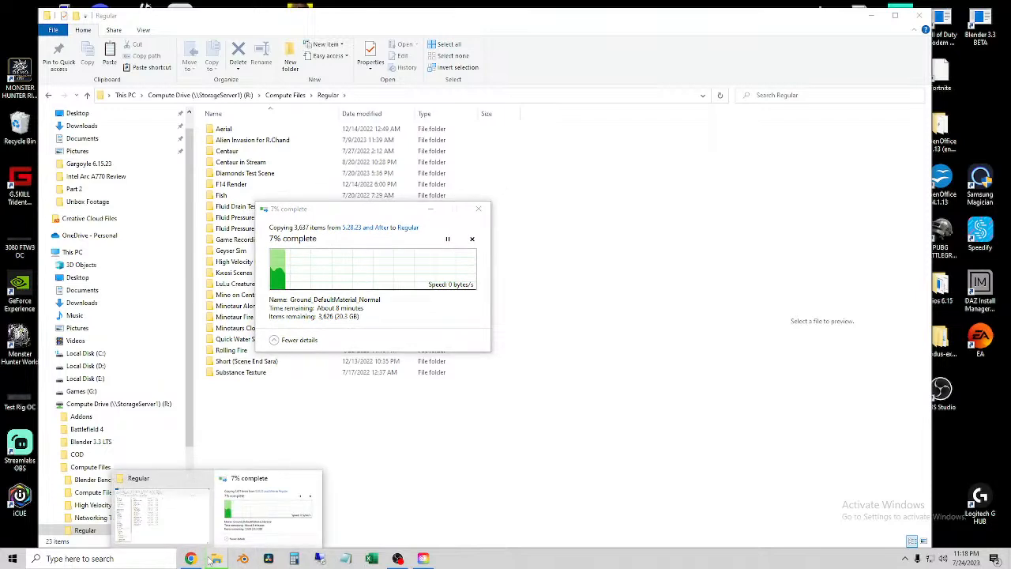
{"action": "left_click", "coordinate": [245, 520]}
{"action": "left_click_drag", "start_coordinate": [382, 213], "coordinate": [401, 234]}
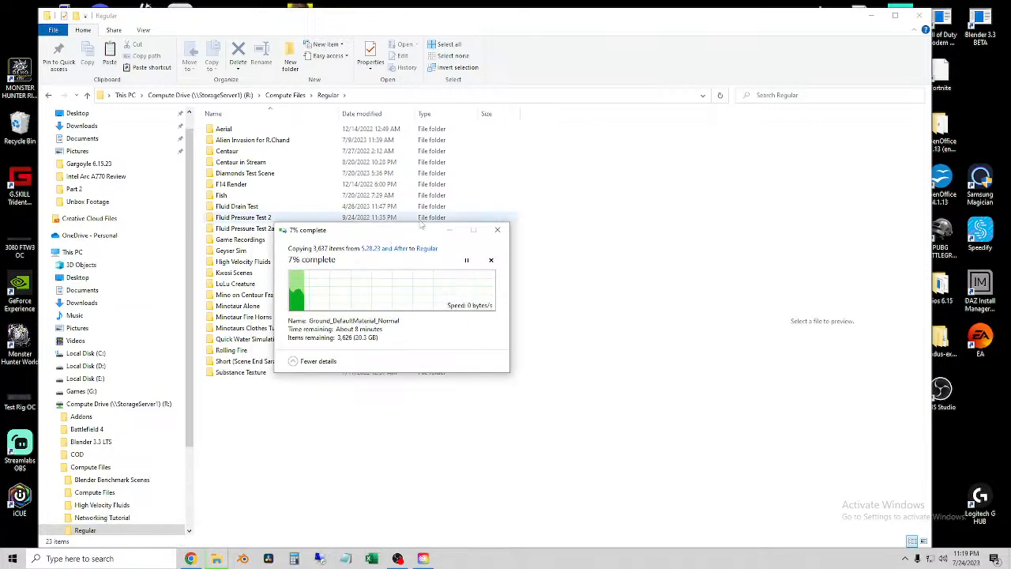
{"action": "left_click_drag", "start_coordinate": [375, 232], "coordinate": [295, 198]}
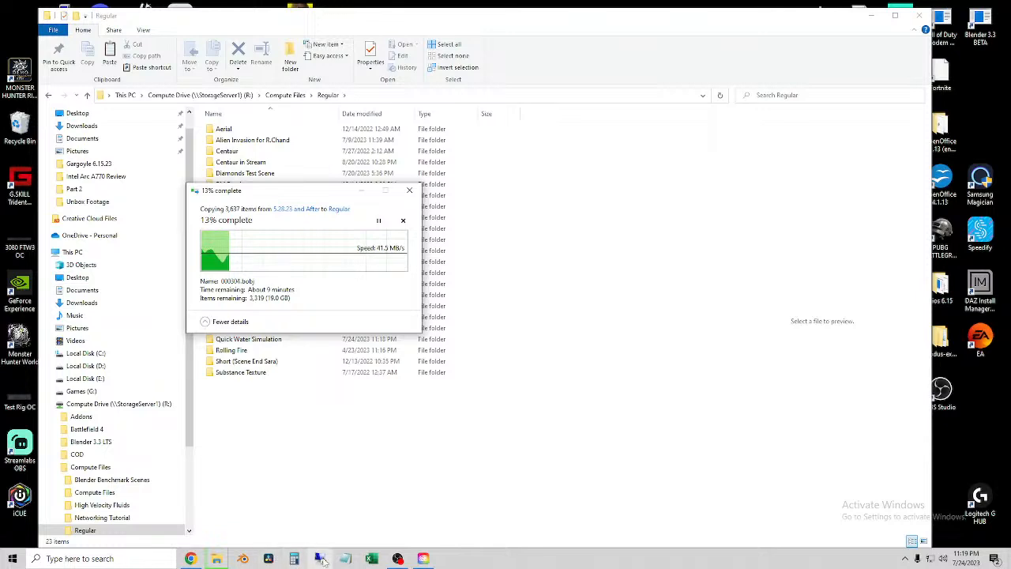
Open the recent Render Farm Specs workbook in Excel and show its Render Farm Specs sheet.
{"action": "right_click", "coordinate": [372, 559]}
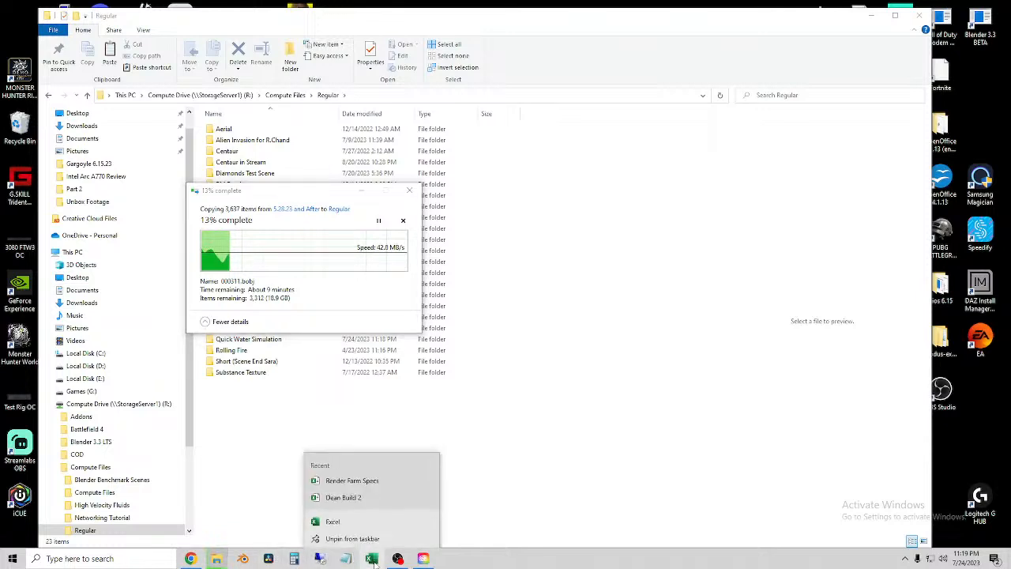
{"action": "left_click", "coordinate": [352, 478]}
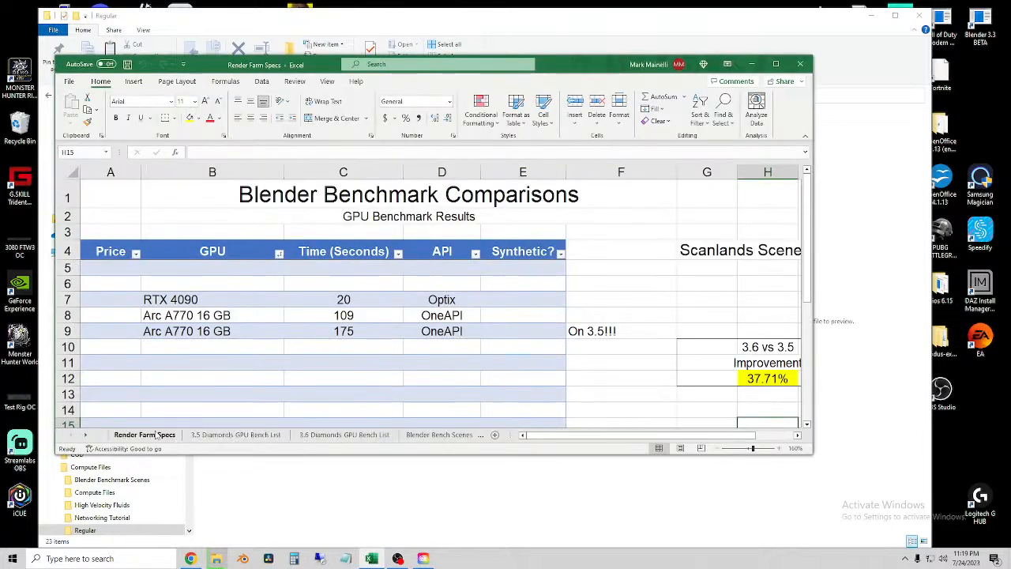
{"action": "left_click", "coordinate": [147, 435]}
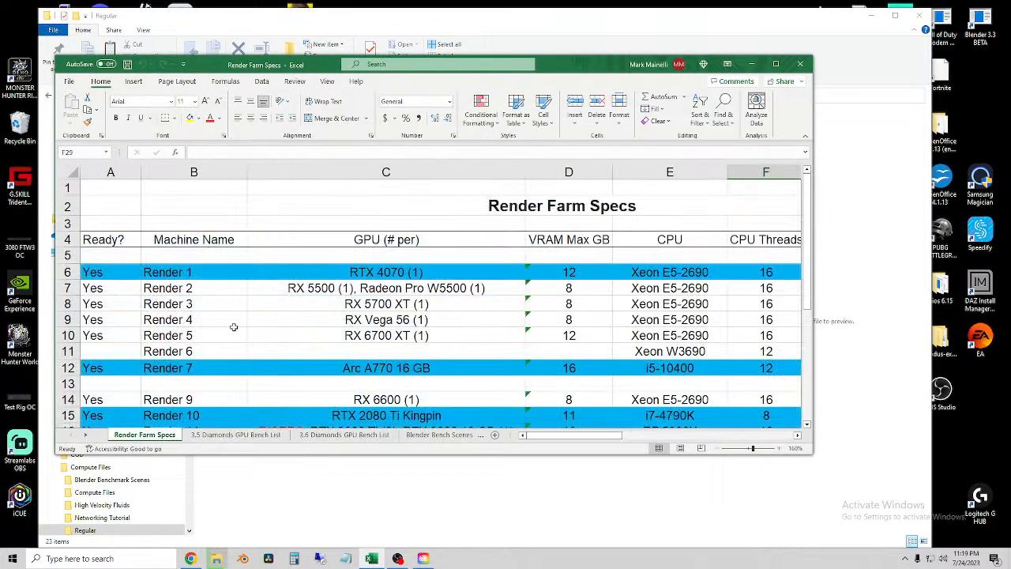
Examine the graphics cards, VRAM and processors listed for the render machines, including the Render 2 to Render 7 rows.
{"action": "scroll", "coordinate": [234, 329], "scroll_direction": "down", "scroll_amount": 1}
{"action": "scroll", "coordinate": [234, 329], "scroll_direction": "down", "scroll_amount": 1}
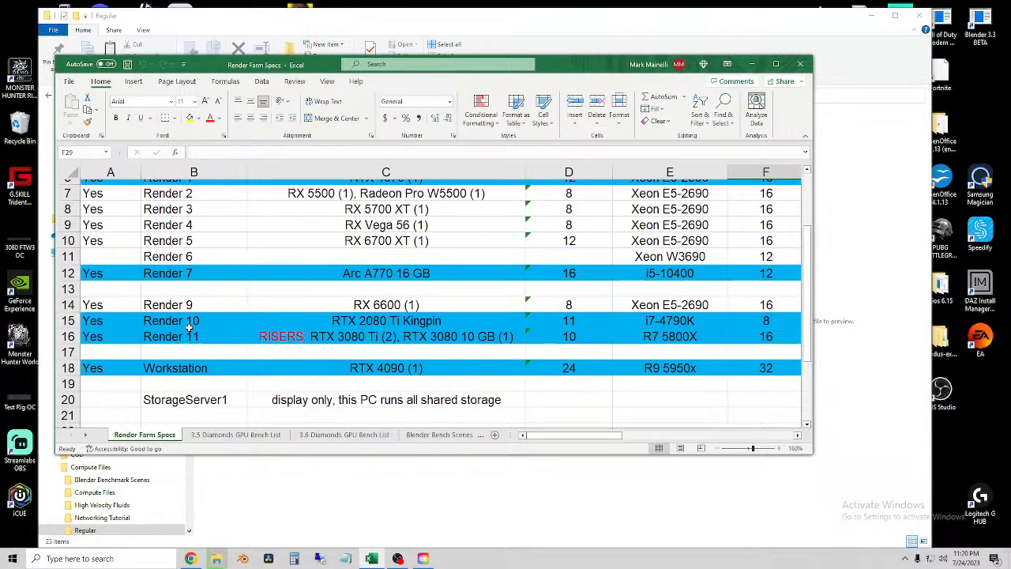
{"action": "scroll", "coordinate": [189, 328], "scroll_direction": "up", "scroll_amount": 1}
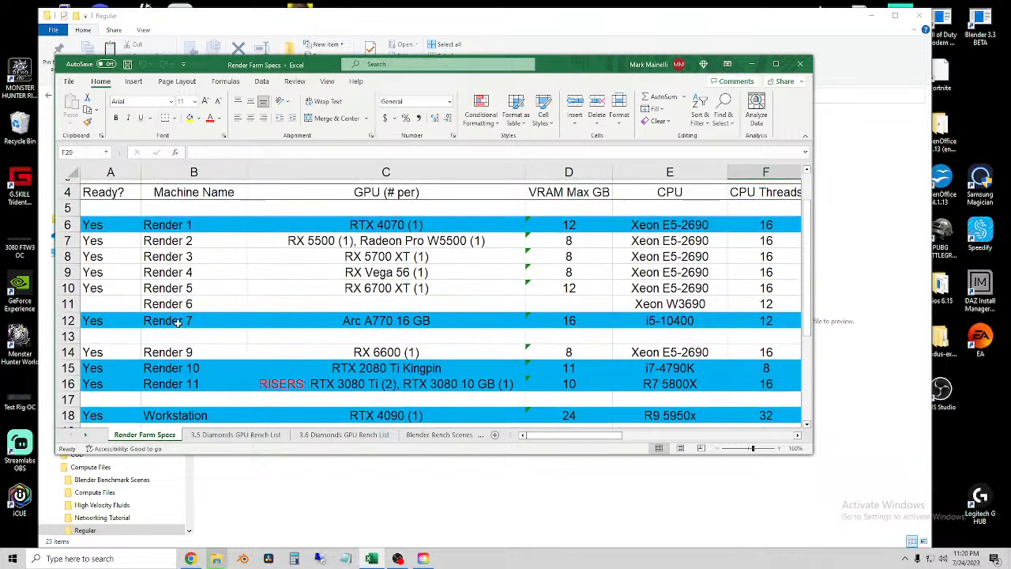
{"action": "left_click", "coordinate": [348, 321]}
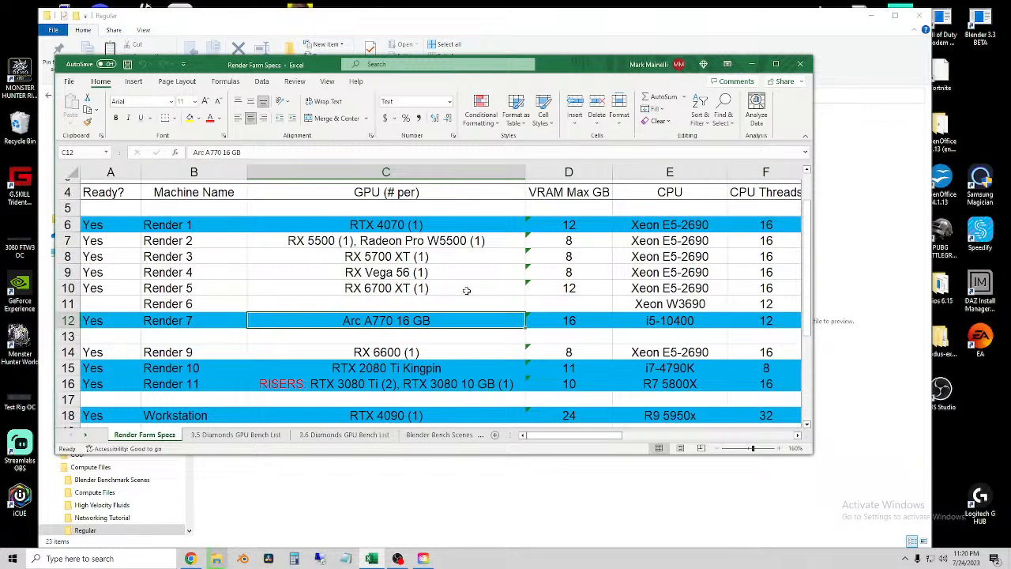
{"action": "left_click_drag", "start_coordinate": [448, 244], "coordinate": [421, 291]}
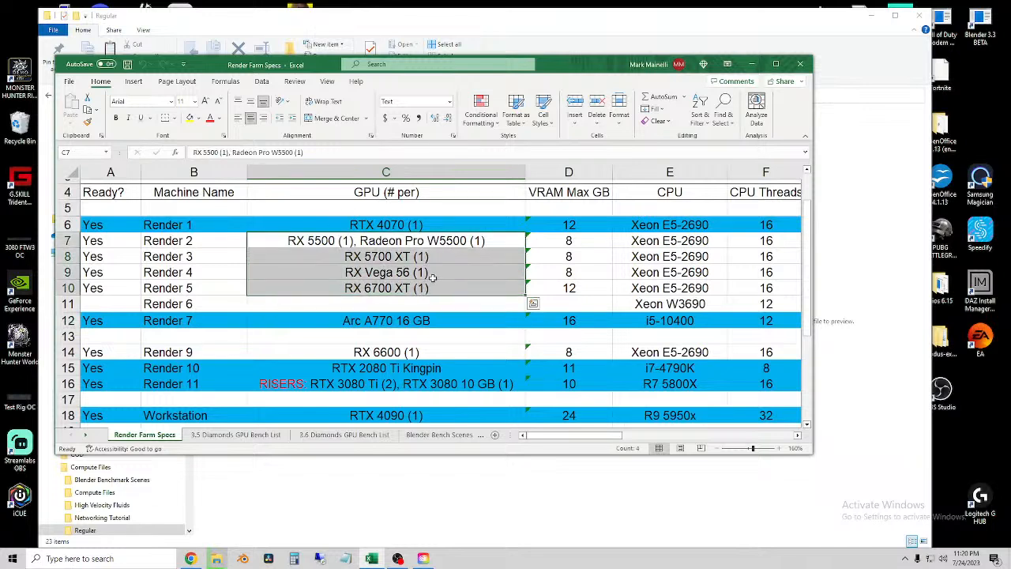
{"action": "left_click", "coordinate": [422, 348]}
{"action": "left_click", "coordinate": [432, 300]}
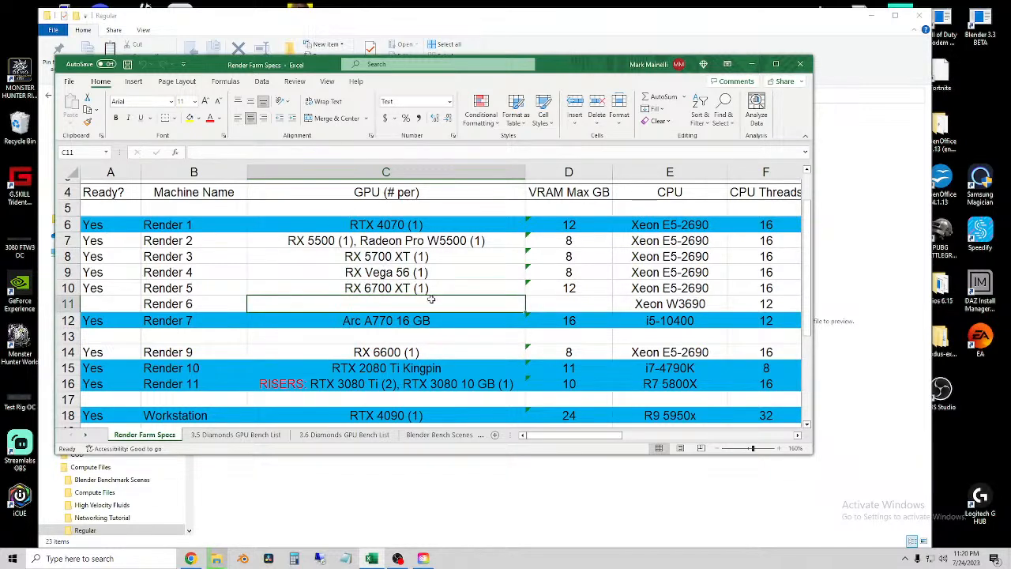
{"action": "scroll", "coordinate": [410, 295], "scroll_direction": "down", "scroll_amount": 1}
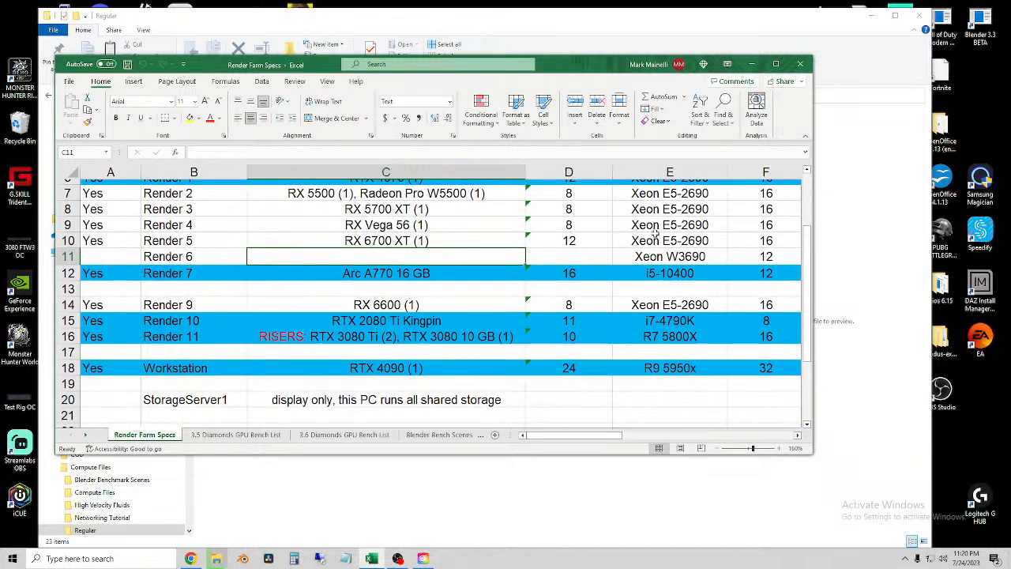
{"action": "scroll", "coordinate": [558, 327], "scroll_direction": "up", "scroll_amount": 1}
Connect to Render1 through Remote Desktop Connection, accepting the unverified certificate.
{"action": "left_click", "coordinate": [319, 559]}
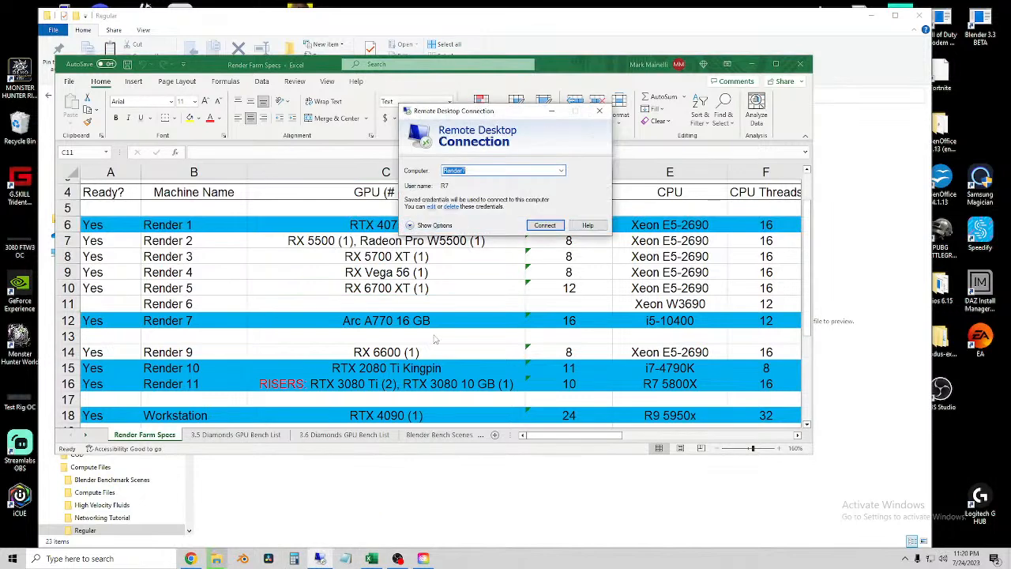
{"action": "left_click", "coordinate": [561, 172]}
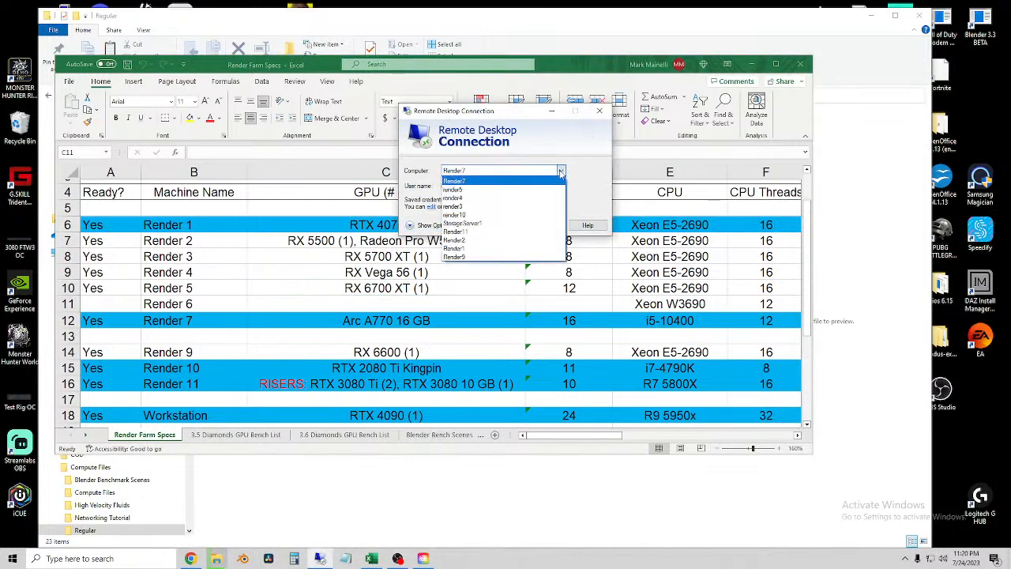
{"action": "left_click", "coordinate": [478, 248]}
{"action": "left_click", "coordinate": [544, 226]}
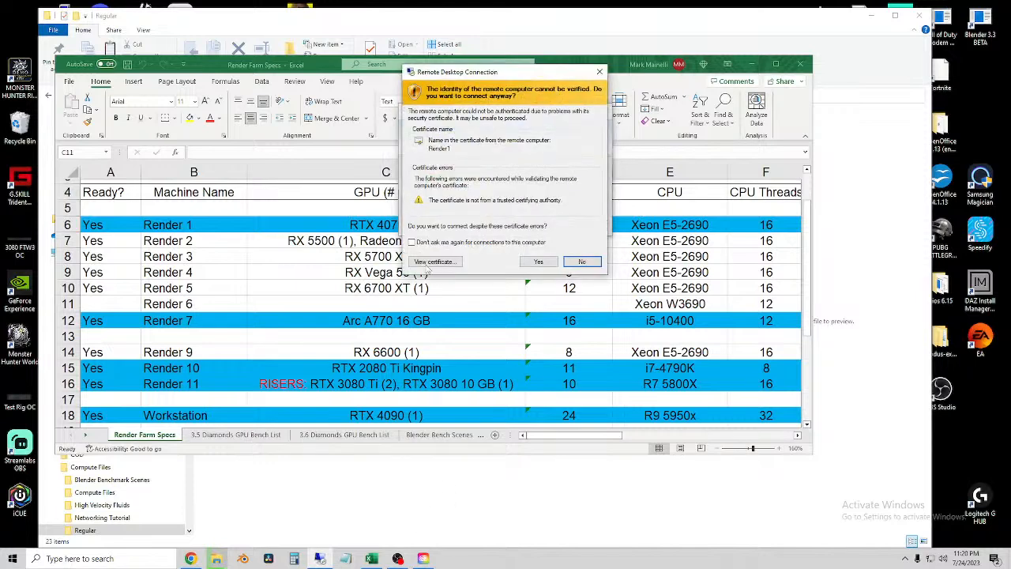
{"action": "left_click", "coordinate": [538, 263]}
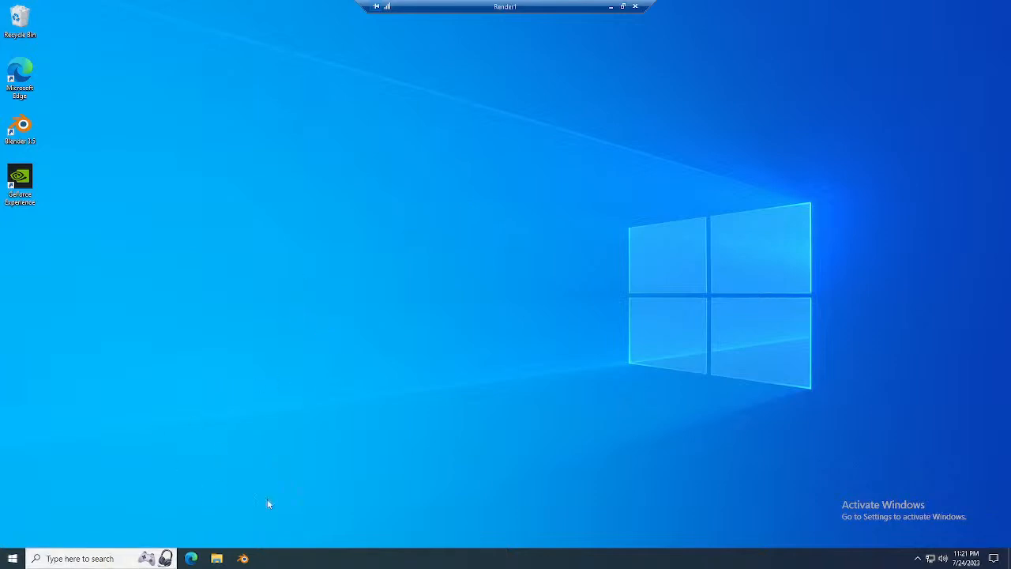
On Render1, browse to the Compute Drive (R:) and run the blender-3.6.0 Windows installer.
{"action": "left_click", "coordinate": [217, 559]}
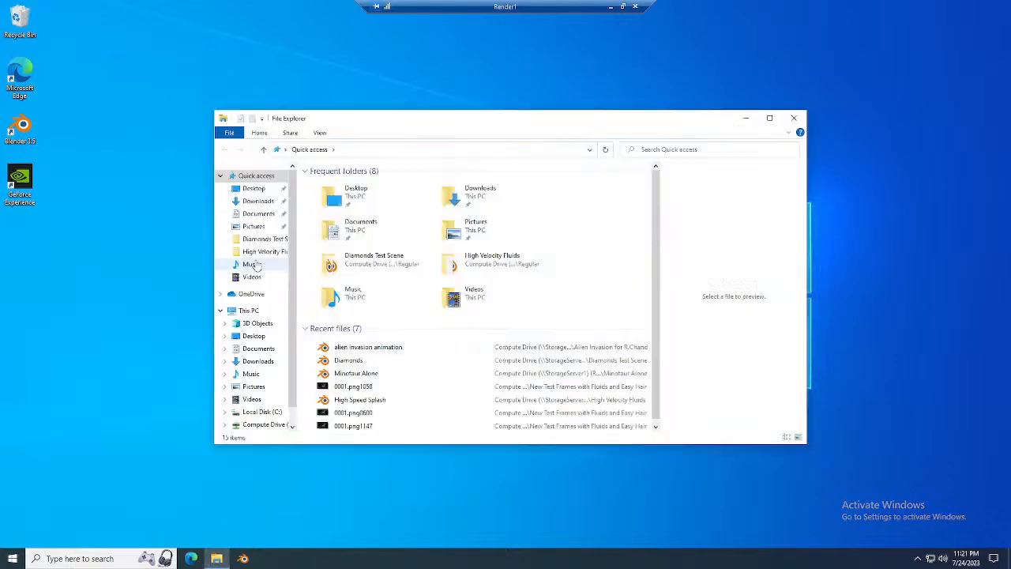
{"action": "double_click", "coordinate": [347, 360]}
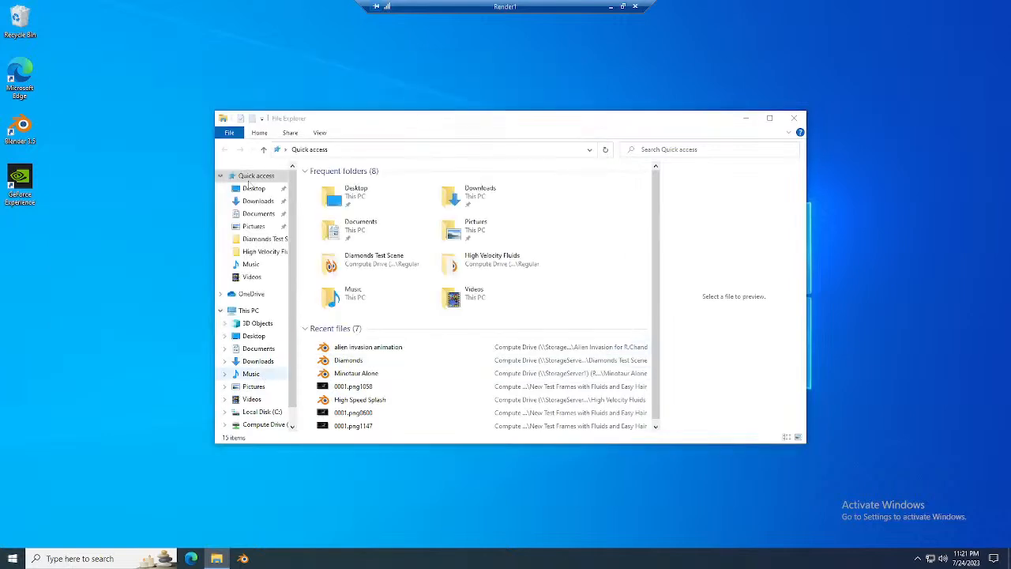
{"action": "left_click", "coordinate": [261, 424]}
{"action": "double_click", "coordinate": [354, 282]}
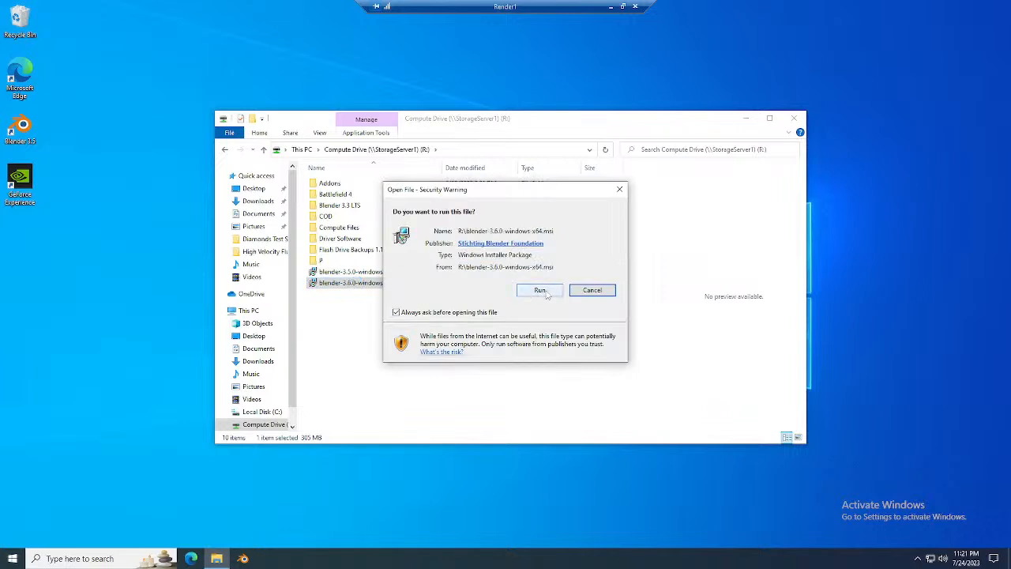
{"action": "left_click", "coordinate": [540, 290]}
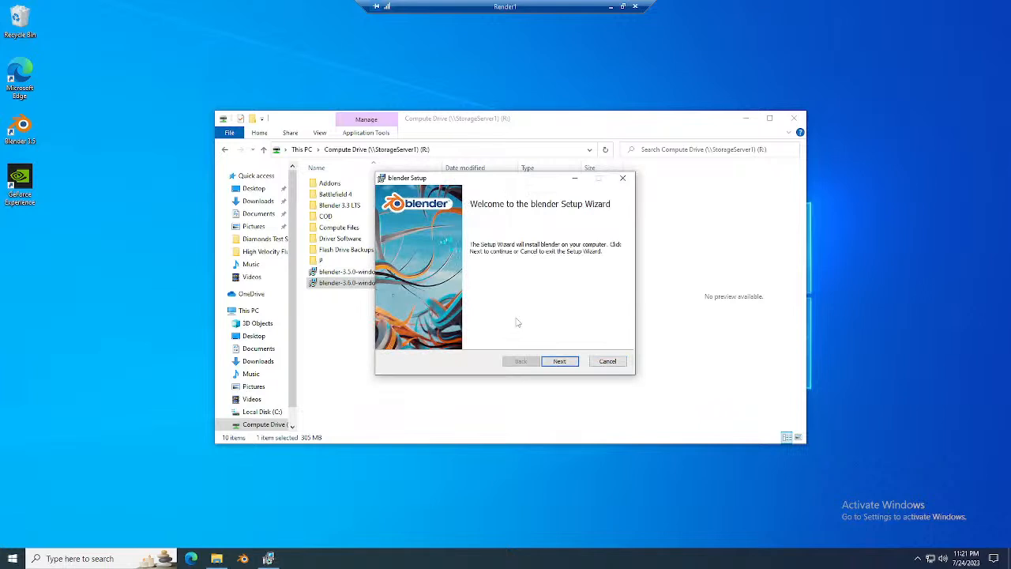
Accept the license agreement and start installing Blender 3.6 with the setup wizard's default options.
{"action": "left_click", "coordinate": [559, 361]}
{"action": "left_click", "coordinate": [437, 337]}
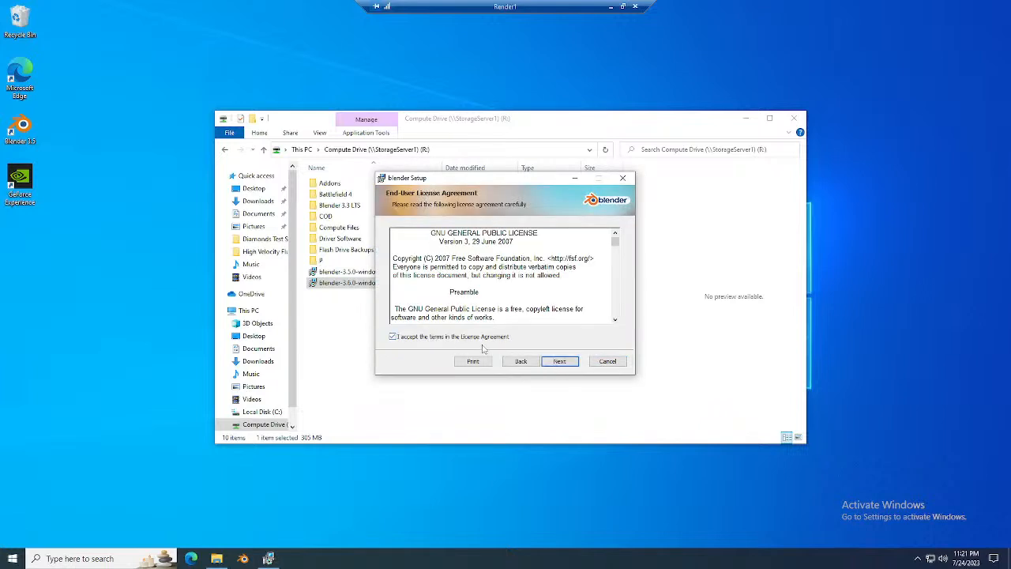
{"action": "left_click", "coordinate": [561, 362]}
{"action": "left_click", "coordinate": [565, 363]}
{"action": "left_click", "coordinate": [566, 363]}
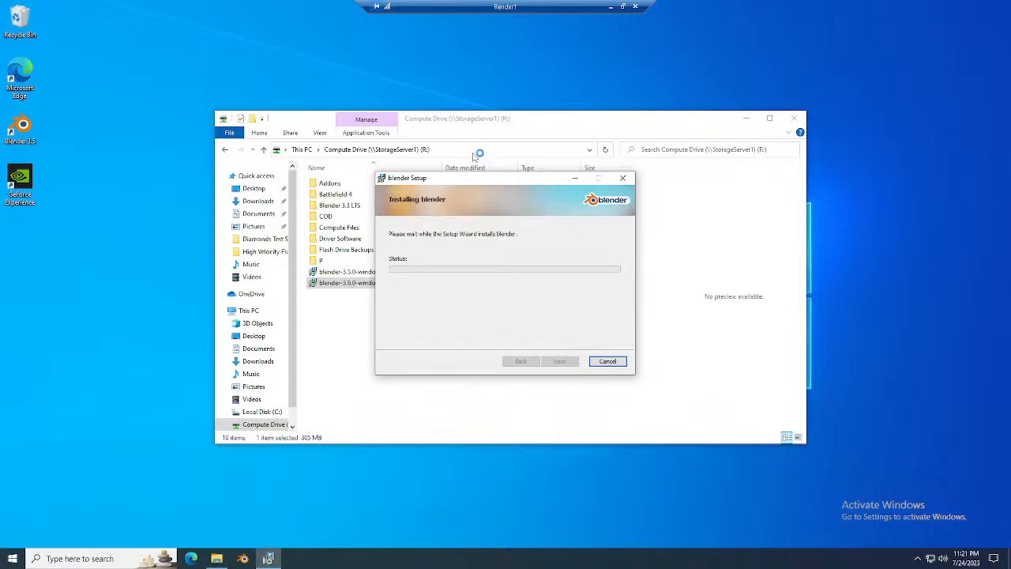
Look up Render 7's graphics card in the specs sheet and check the Blender installation's progress on Render1.
{"action": "left_click", "coordinate": [610, 6]}
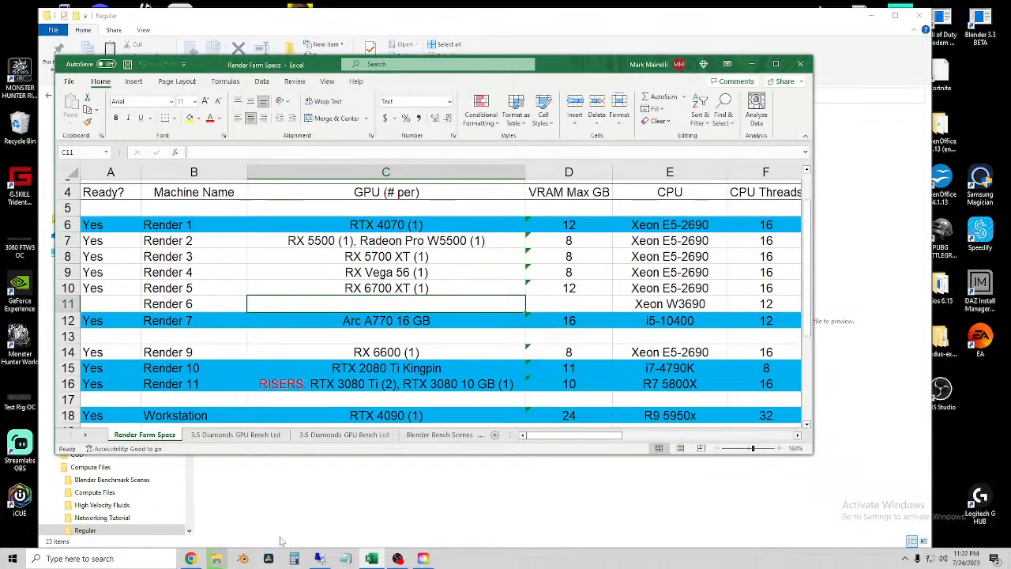
{"action": "left_click", "coordinate": [435, 321]}
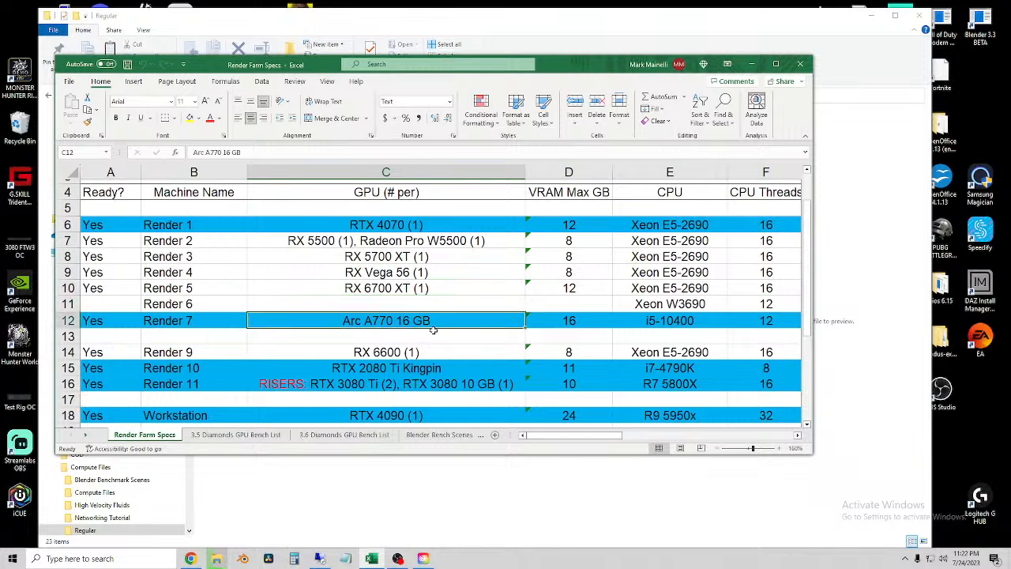
{"action": "left_click", "coordinate": [320, 558]}
{"action": "left_click", "coordinate": [493, 342]}
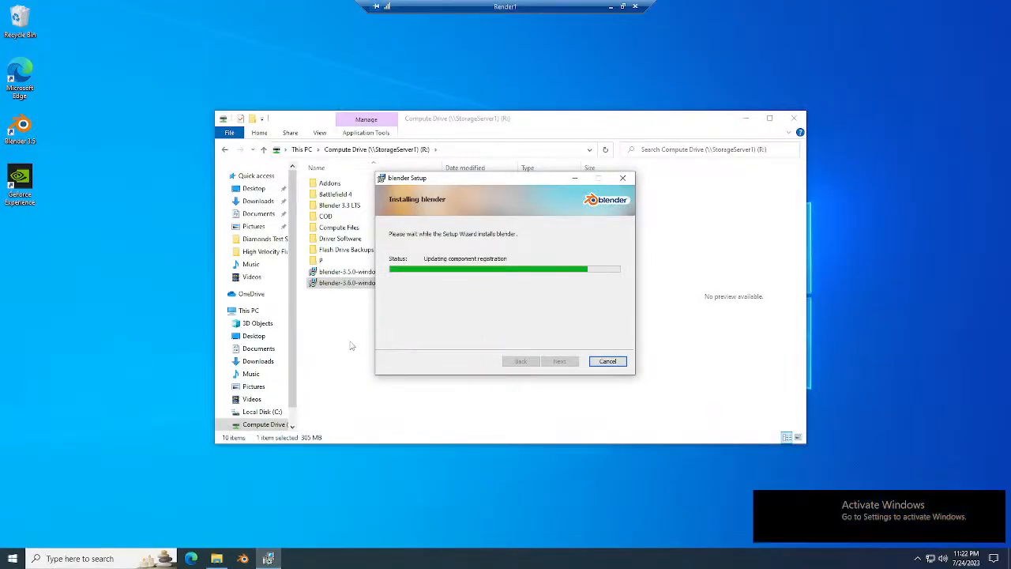
{"action": "left_click", "coordinate": [998, 502]}
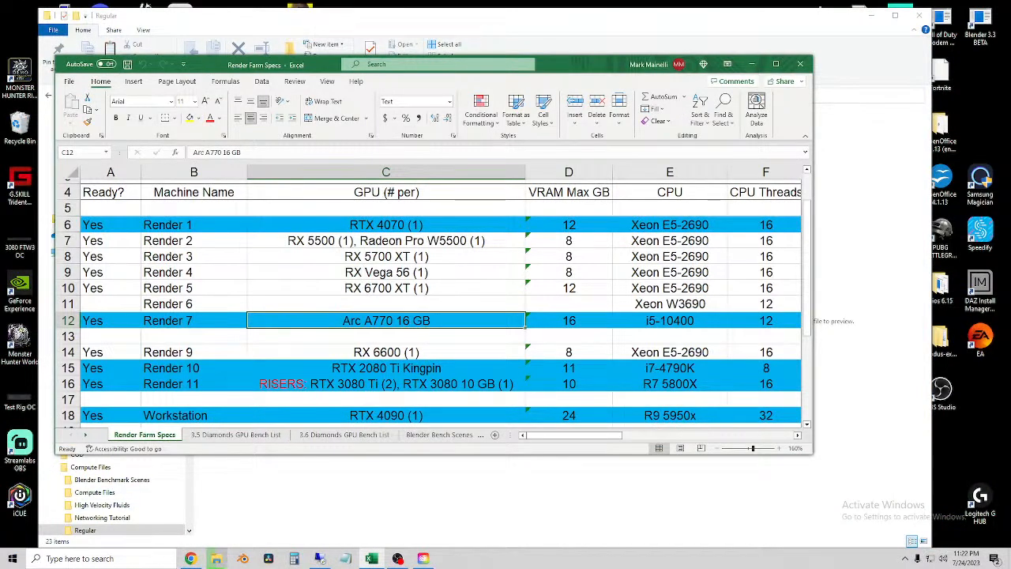
Start a Remote Desktop connection to render10 using the saved credentials.
{"action": "right_click", "coordinate": [320, 559]}
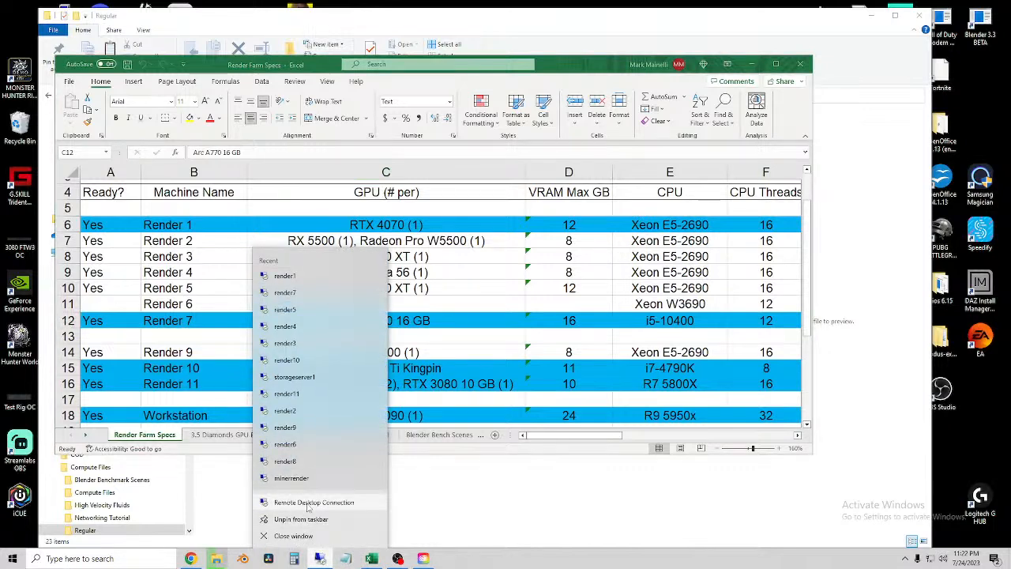
{"action": "left_click", "coordinate": [307, 504]}
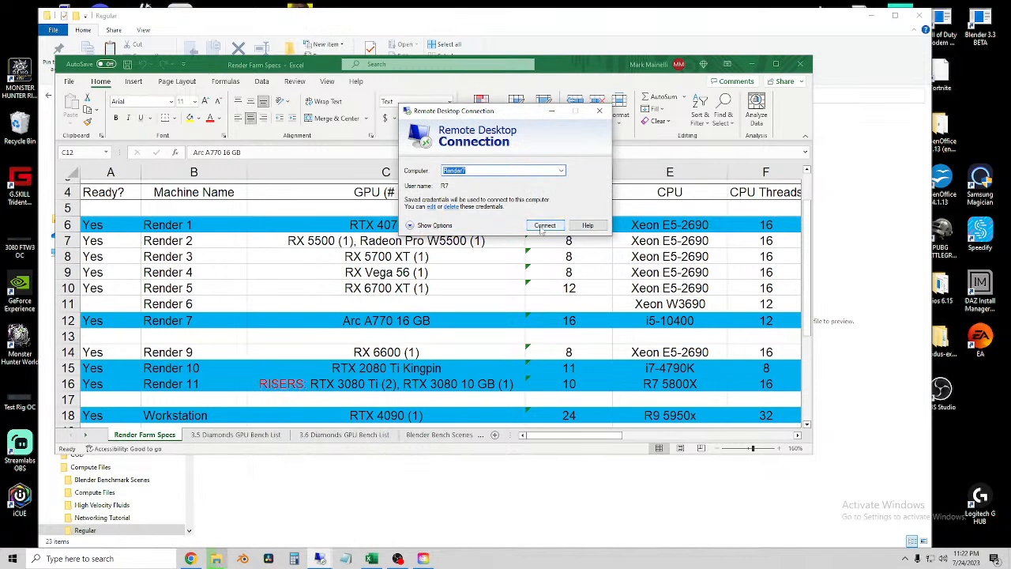
{"action": "left_click", "coordinate": [561, 171]}
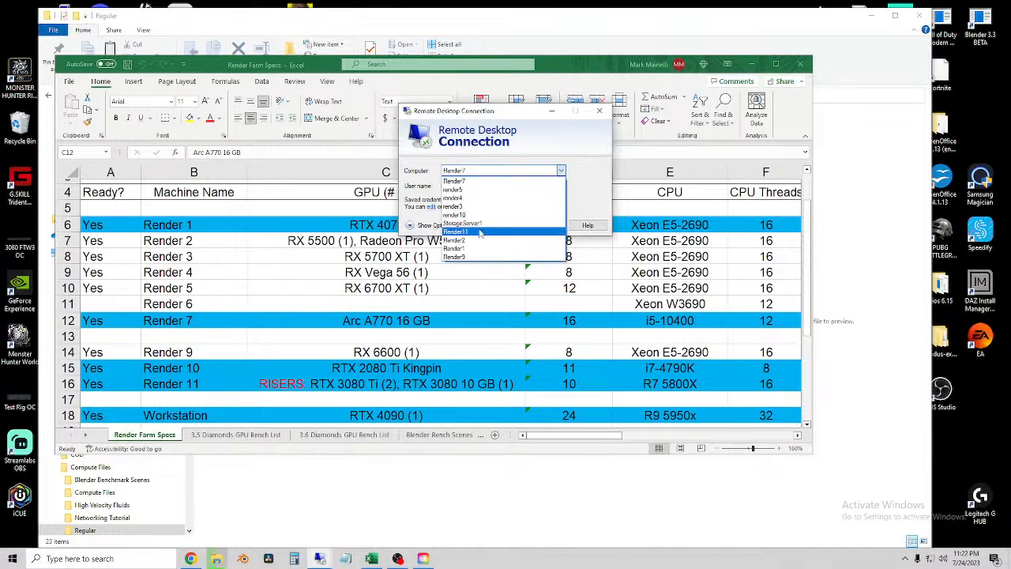
{"action": "left_click", "coordinate": [534, 215]}
{"action": "left_click", "coordinate": [545, 225]}
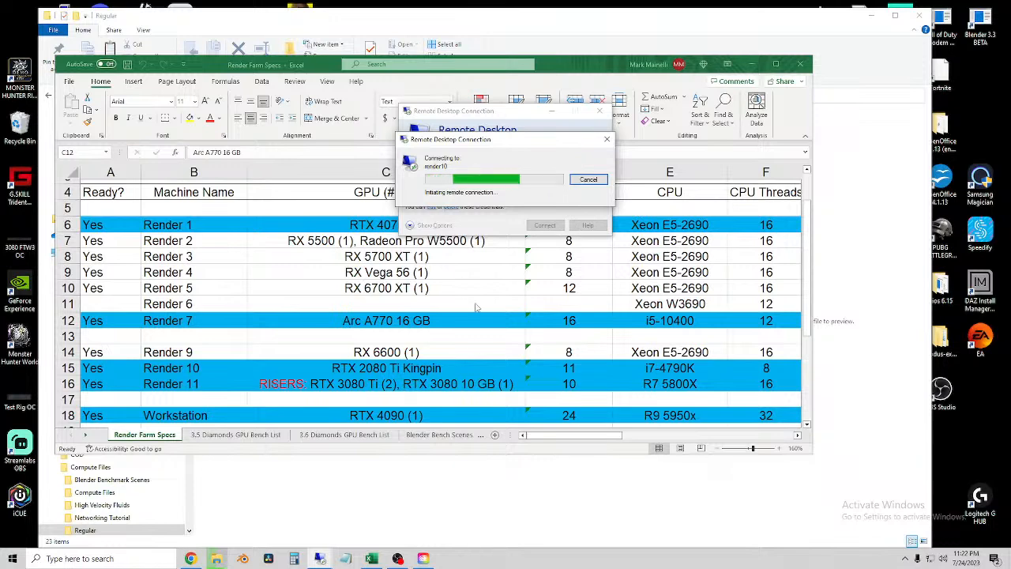
Start another Remote Desktop connection to Render11 using the saved credentials.
{"action": "right_click", "coordinate": [320, 559]}
{"action": "left_click", "coordinate": [294, 503]}
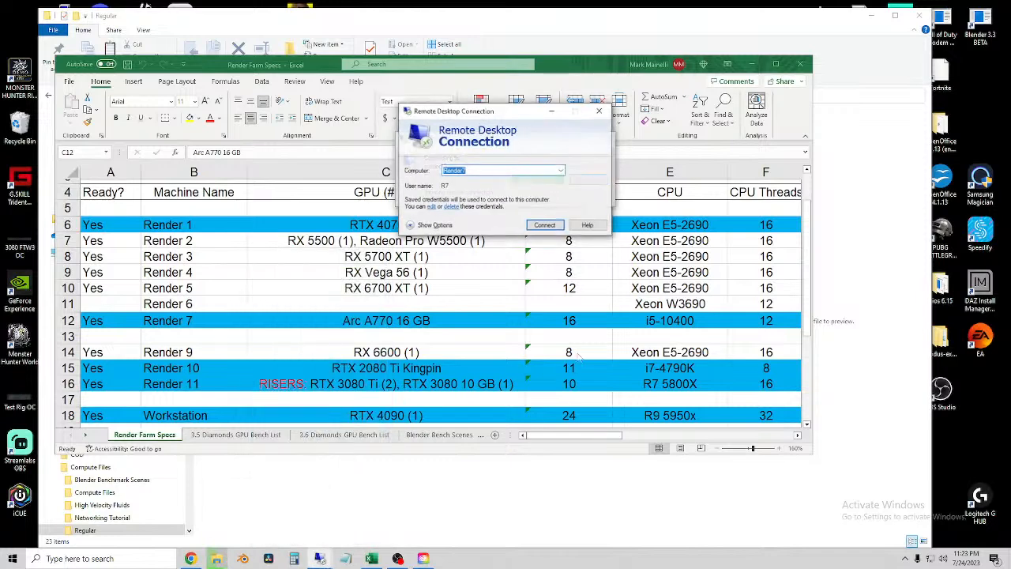
{"action": "left_click", "coordinate": [561, 171]}
{"action": "left_click", "coordinate": [465, 231]}
{"action": "left_click", "coordinate": [544, 226]}
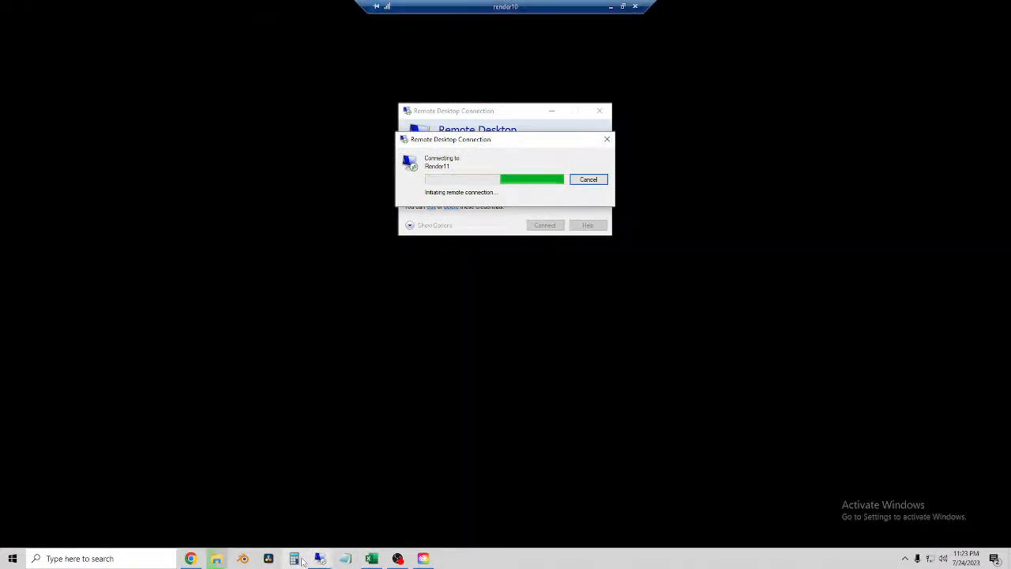
On render10, check the GPU's performance in Task Manager, then leave the remote session.
{"action": "mouse_move", "coordinate": [321, 559]}
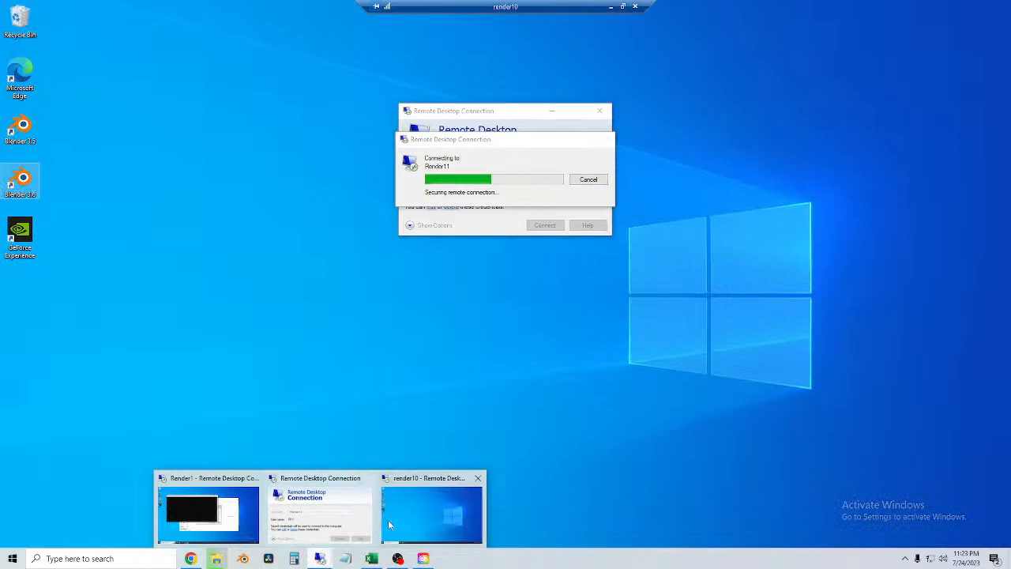
{"action": "left_click", "coordinate": [448, 529]}
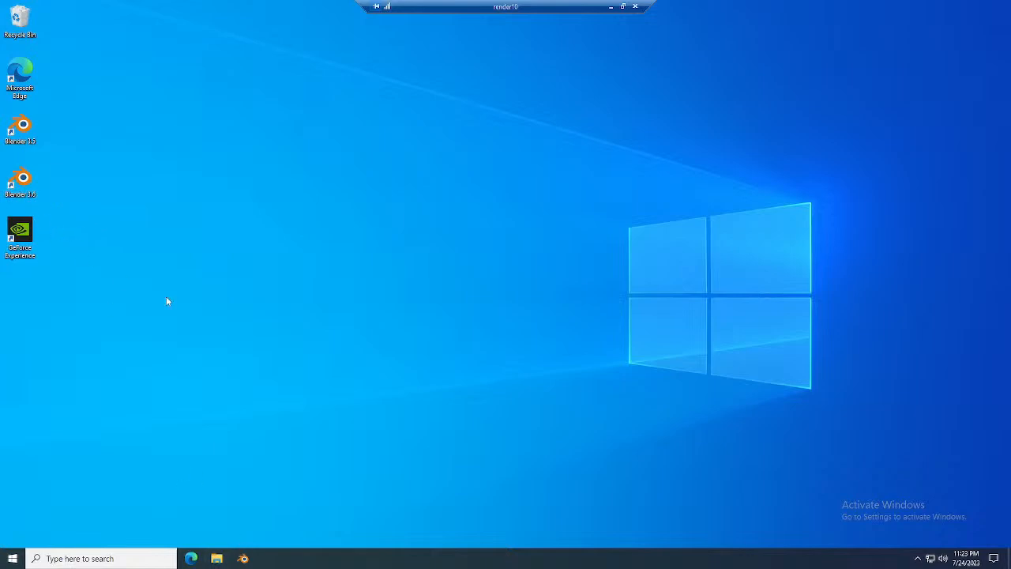
{"action": "left_click", "coordinate": [12, 558]}
{"action": "left_click", "coordinate": [254, 307]}
{"action": "key", "text": "ctrl+shift+Escape"}
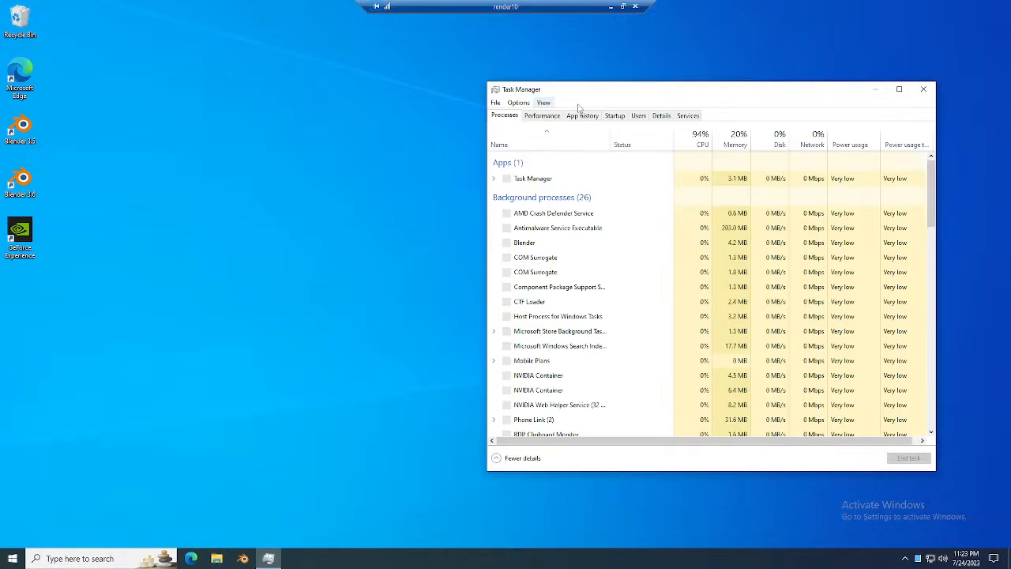
{"action": "left_click", "coordinate": [542, 115]}
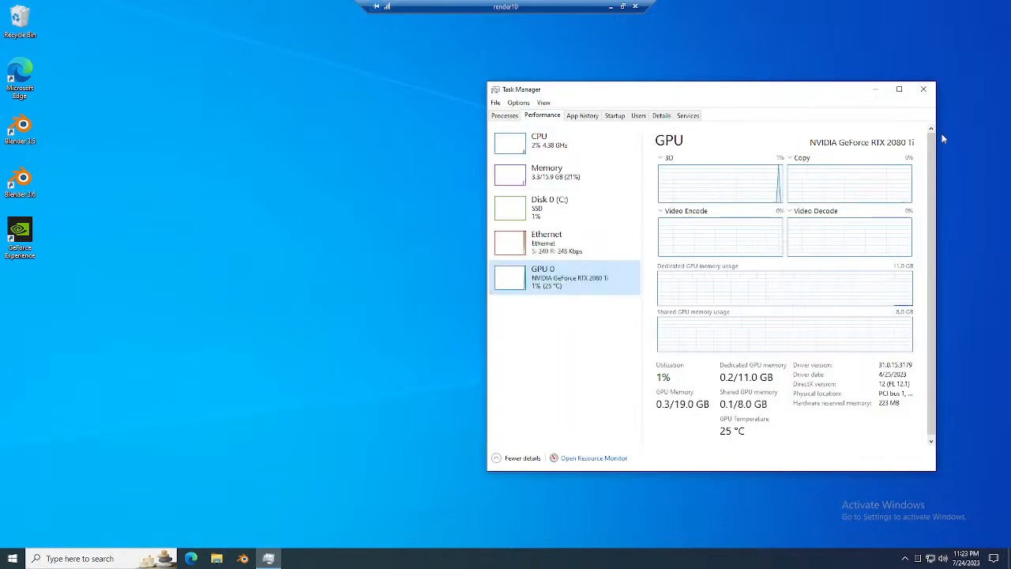
{"action": "left_click_drag", "start_coordinate": [653, 96], "coordinate": [510, 100]}
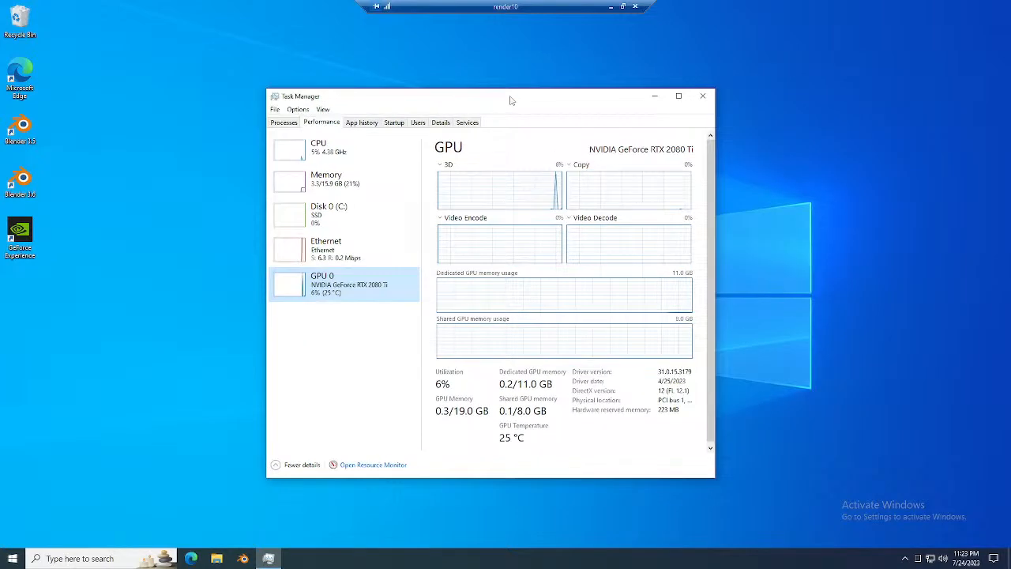
{"action": "left_click", "coordinate": [635, 7]}
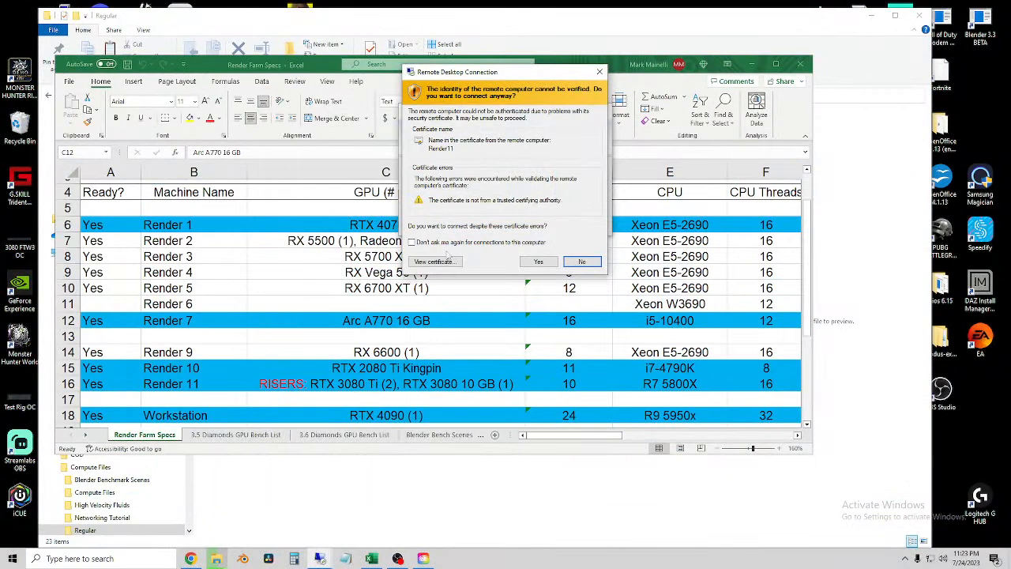
Accept Render11's unverified certificate and run the blender-3.6.0 Windows installer from its Compute Drive (R:).
{"action": "left_click", "coordinate": [538, 261]}
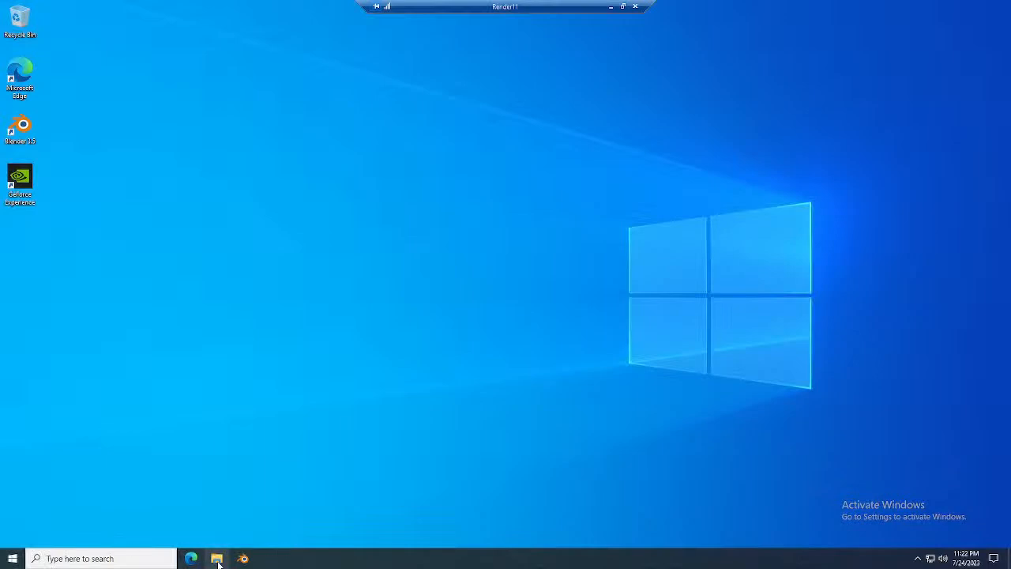
{"action": "key", "text": "super+e"}
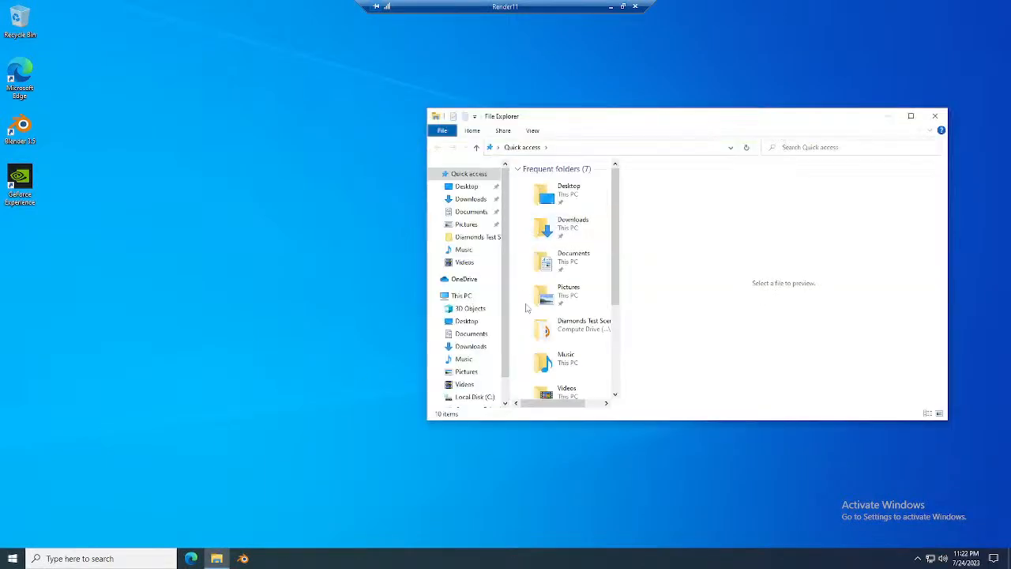
{"action": "scroll", "coordinate": [576, 331], "scroll_direction": "down", "scroll_amount": 2}
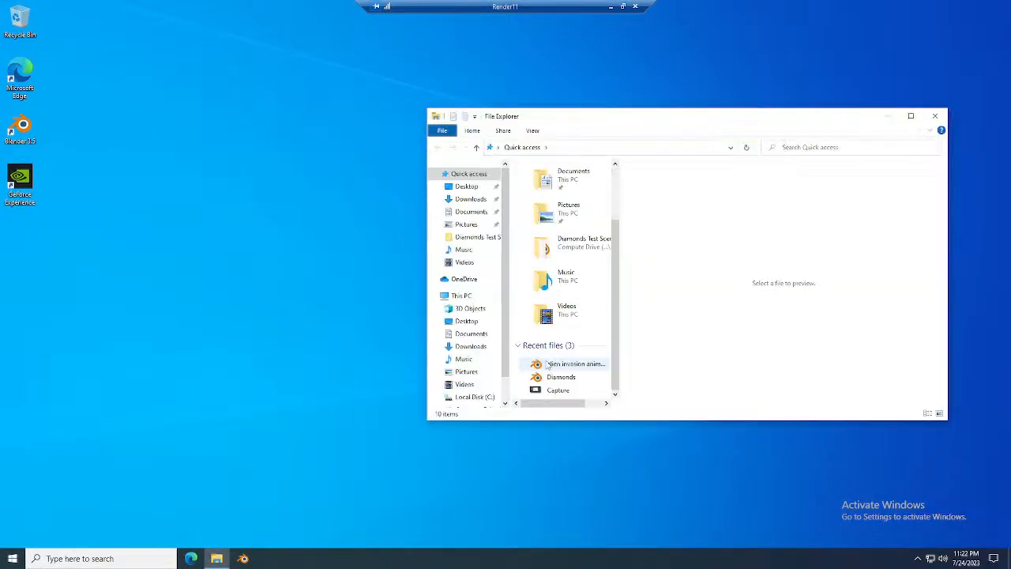
{"action": "scroll", "coordinate": [472, 399], "scroll_direction": "down", "scroll_amount": 1}
{"action": "left_click", "coordinate": [473, 376]}
{"action": "left_click", "coordinate": [560, 281]}
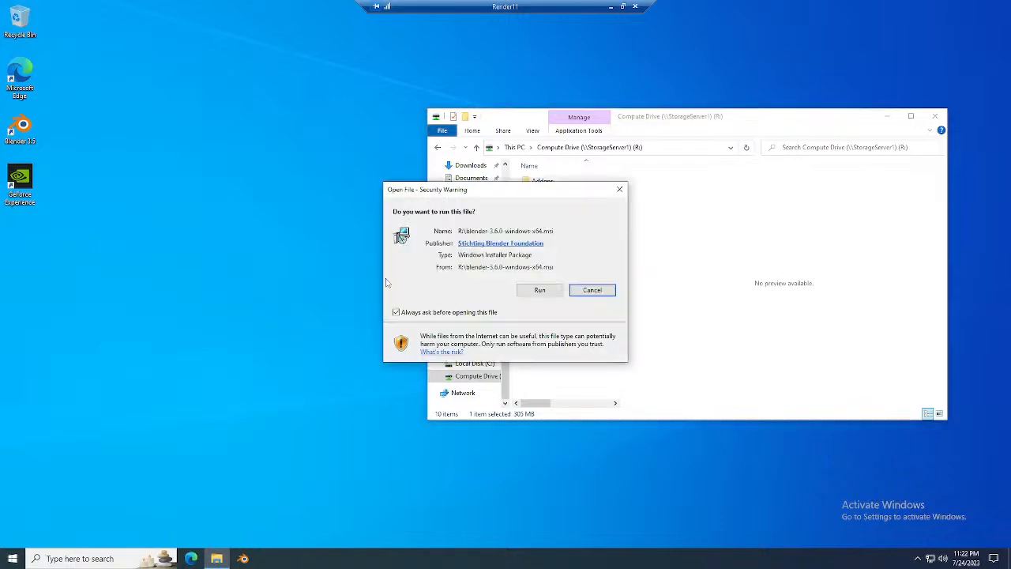
{"action": "left_click", "coordinate": [540, 290]}
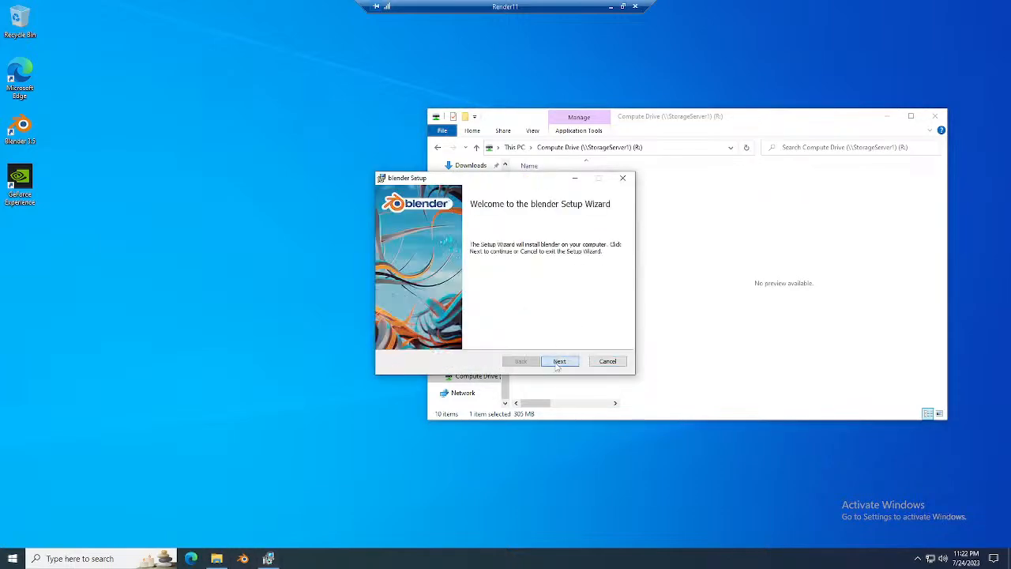
On Render11, accept the license agreement and install Blender 3.6 with default options, allowing the installer to make changes.
{"action": "left_click", "coordinate": [558, 359]}
{"action": "left_click", "coordinate": [436, 337]}
{"action": "left_click", "coordinate": [564, 361]}
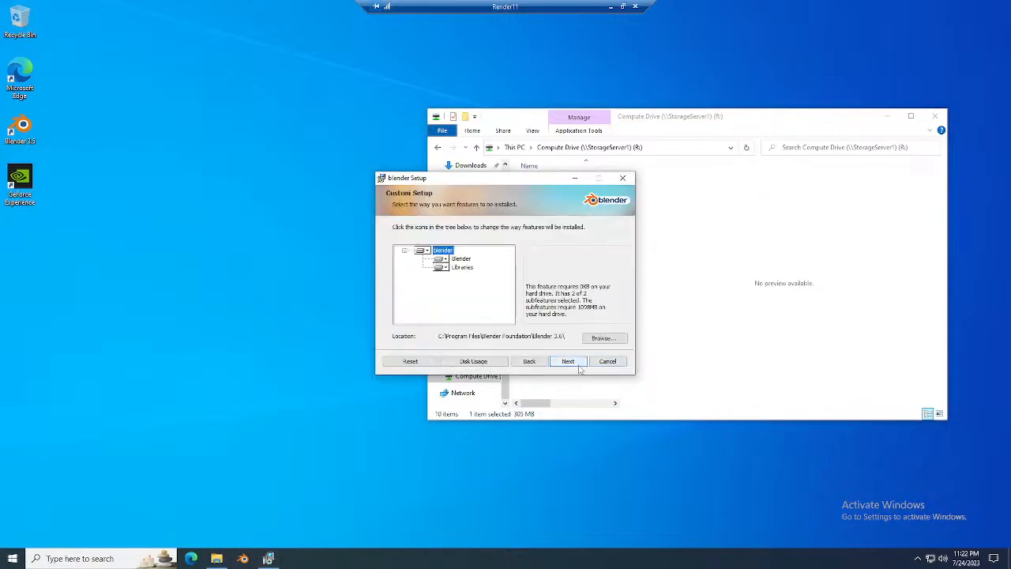
{"action": "left_click", "coordinate": [577, 365]}
{"action": "left_click", "coordinate": [565, 361]}
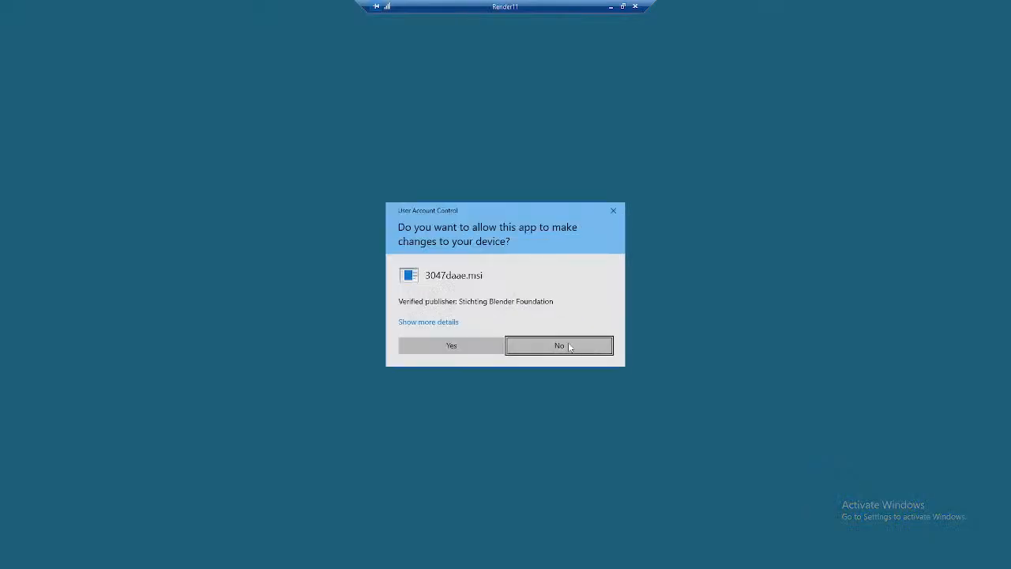
{"action": "left_click", "coordinate": [455, 343]}
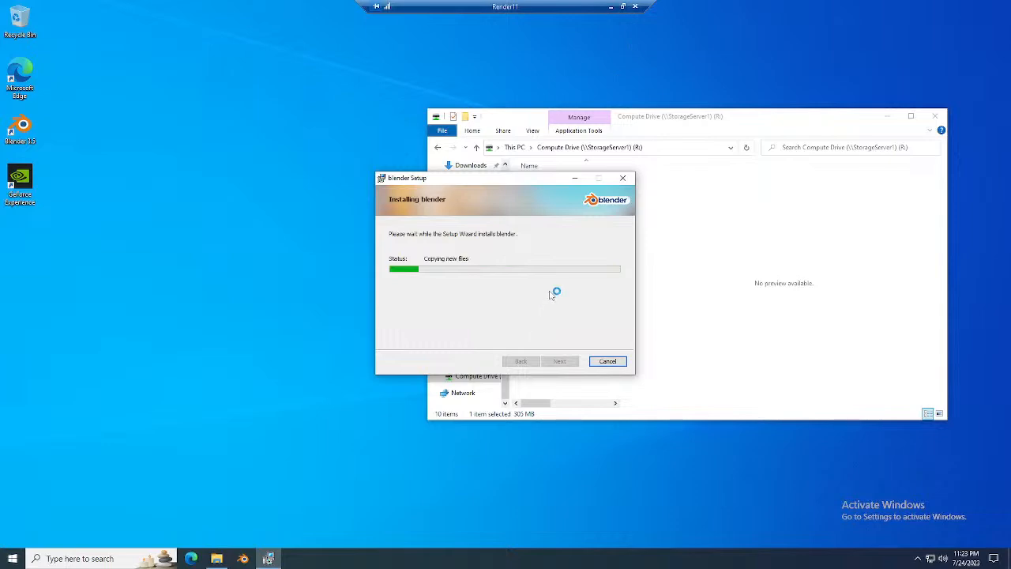
Check the Blender installation's progress on Render11.
{"action": "left_click", "coordinate": [611, 7]}
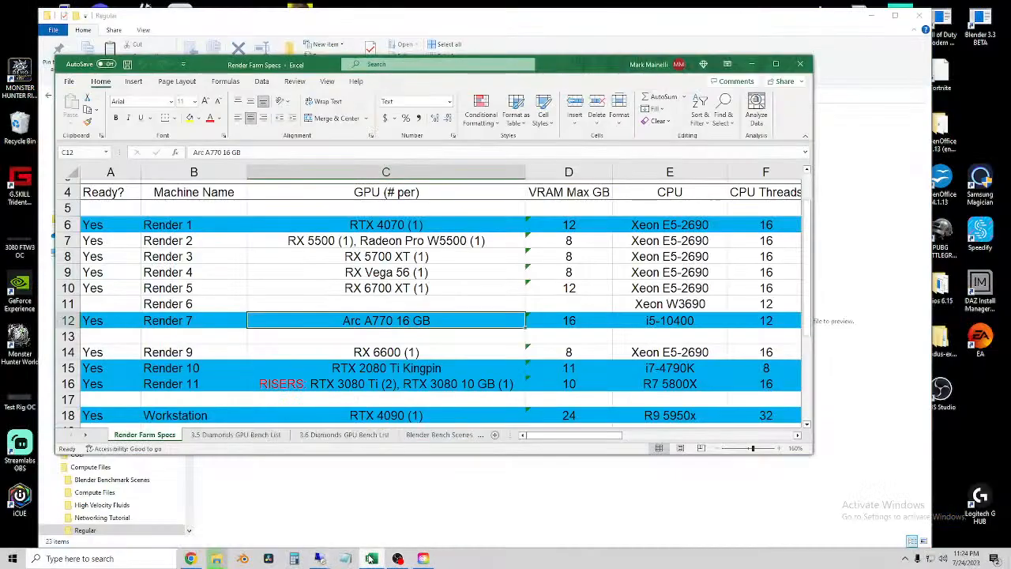
{"action": "mouse_move", "coordinate": [319, 559]}
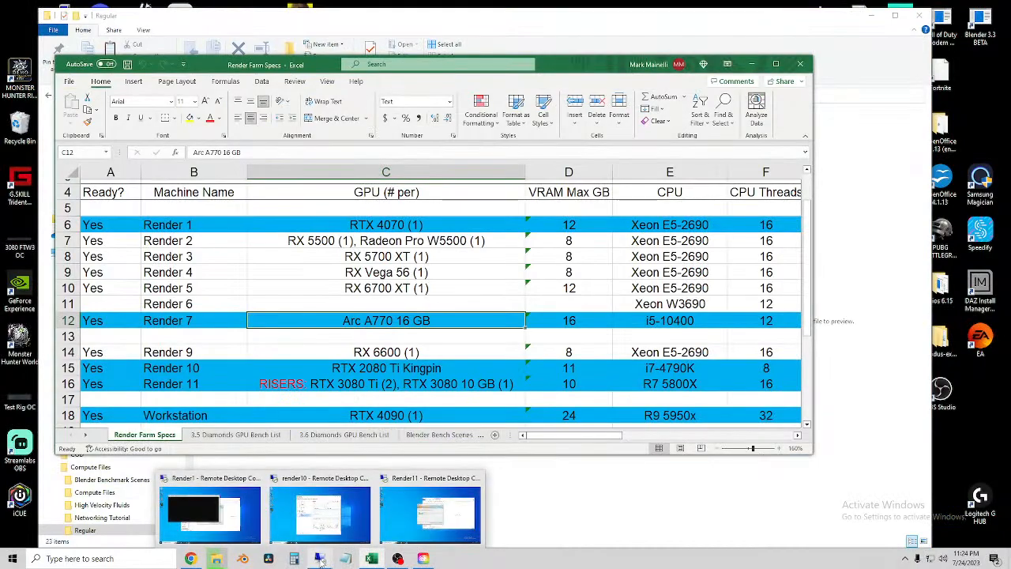
{"action": "left_click", "coordinate": [427, 517]}
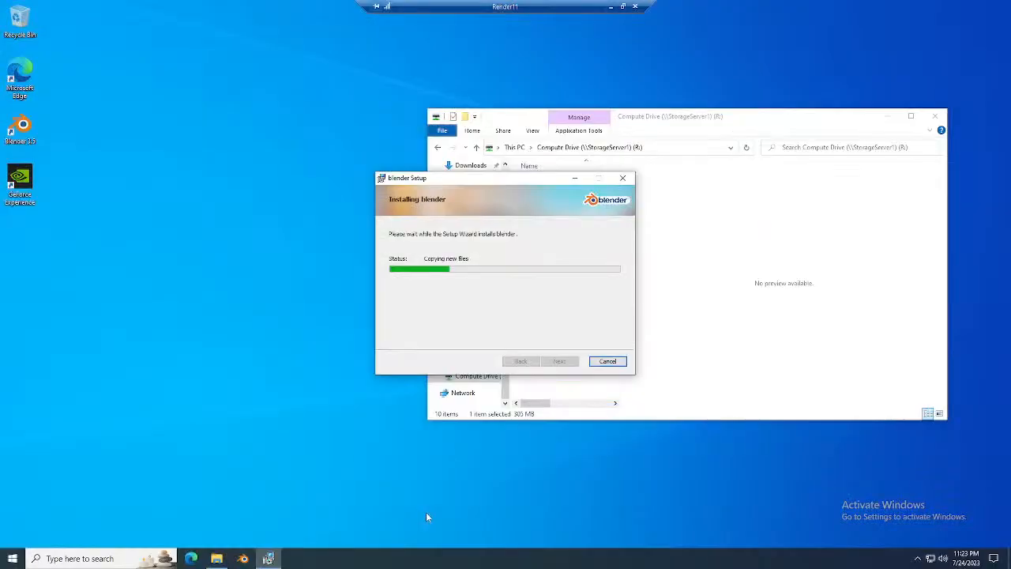
{"action": "left_click", "coordinate": [612, 7]}
Minimize Task Manager on render10 and return to the workstation's desktop.
{"action": "mouse_move", "coordinate": [269, 558]}
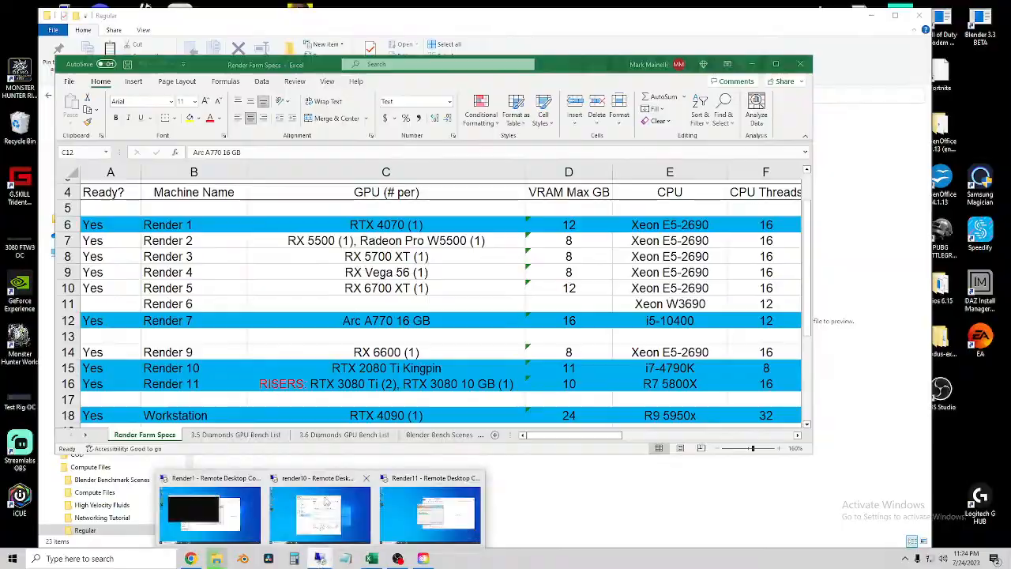
{"action": "left_click", "coordinate": [320, 513]}
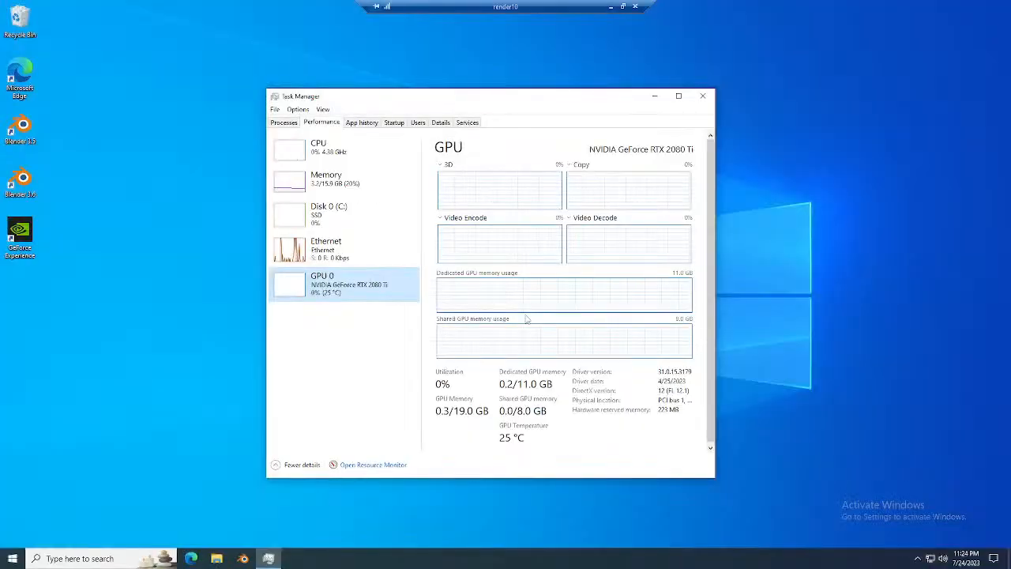
{"action": "left_click", "coordinate": [655, 96]}
{"action": "left_click", "coordinate": [612, 7]}
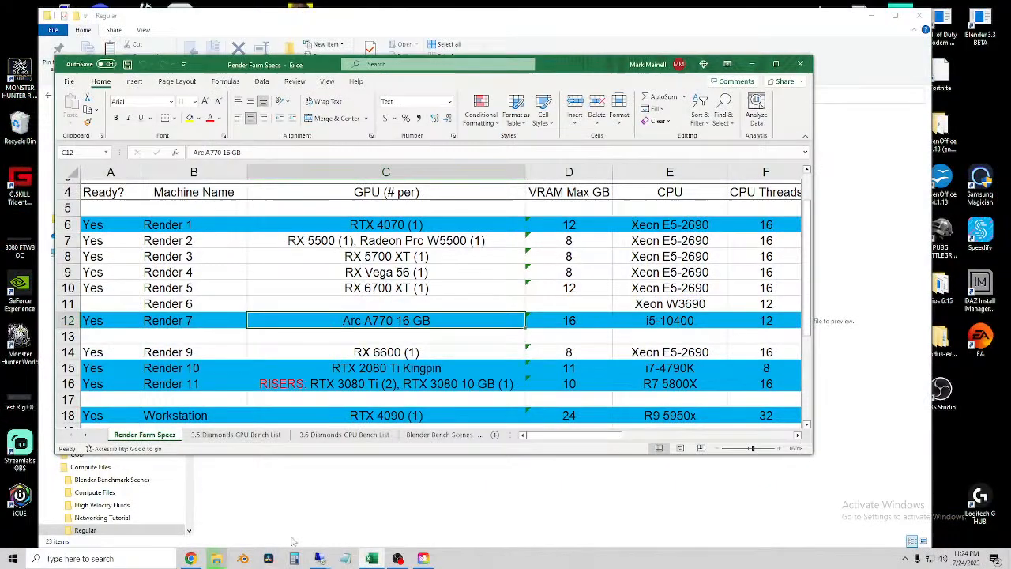
Check the progress of the project copy to the Regular folder and review the render machines in the specs sheet.
{"action": "mouse_move", "coordinate": [216, 559]}
{"action": "left_click", "coordinate": [269, 514]}
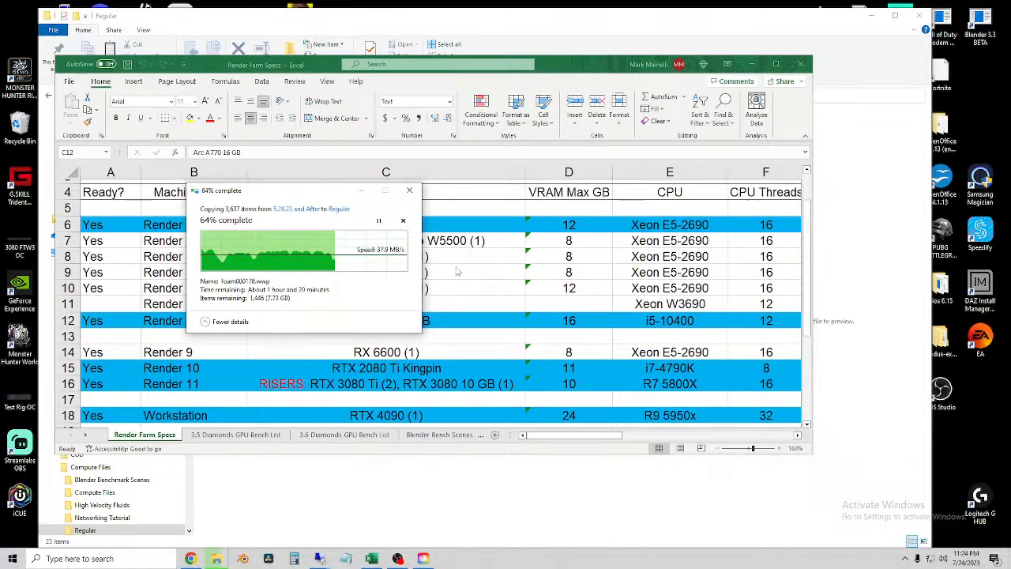
{"action": "left_click", "coordinate": [362, 192]}
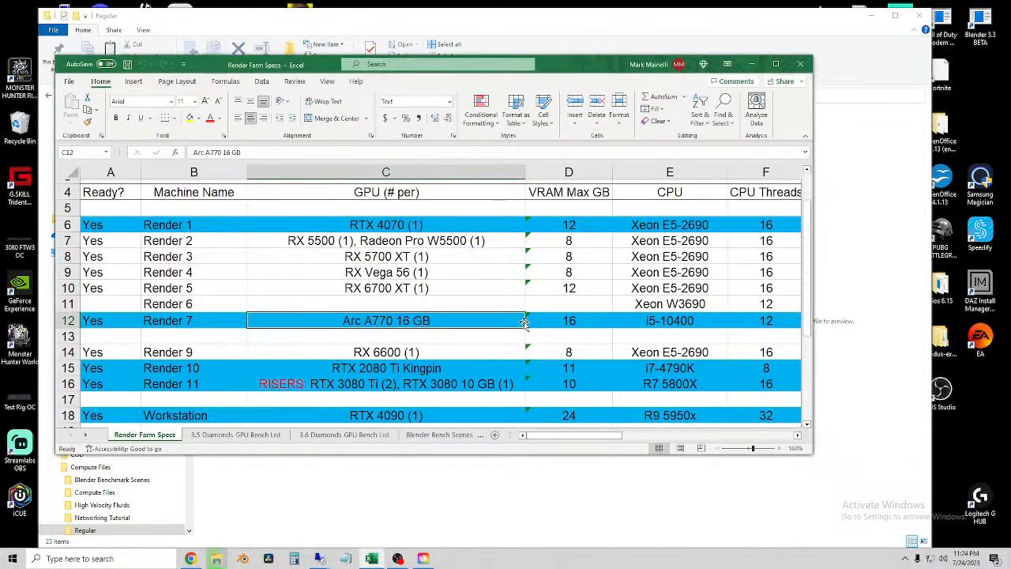
{"action": "scroll", "coordinate": [505, 328], "scroll_direction": "down", "scroll_amount": 2}
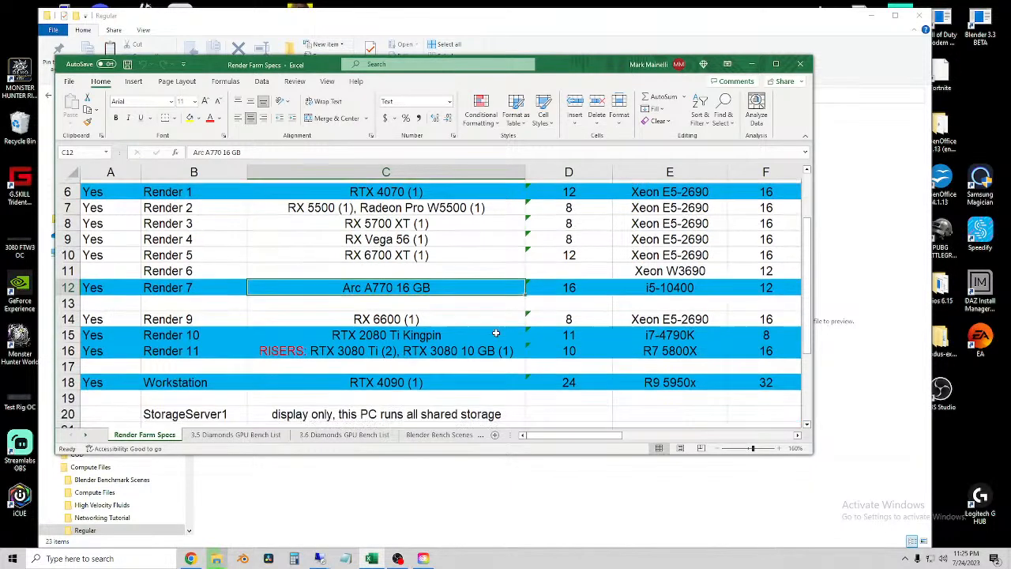
{"action": "scroll", "coordinate": [472, 363], "scroll_direction": "up", "scroll_amount": 1}
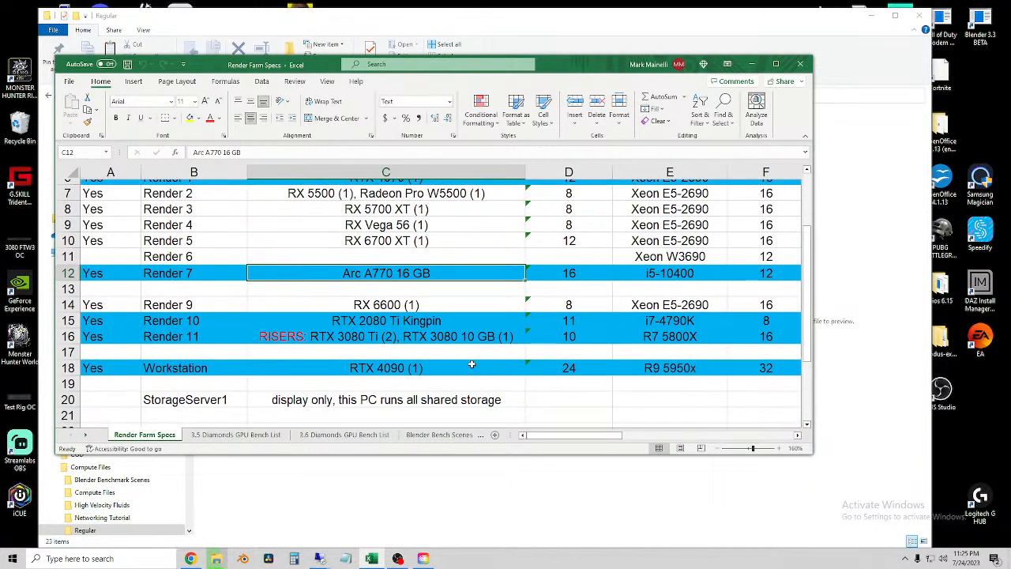
Connect to render7 through Remote Desktop and minimize its session.
{"action": "right_click", "coordinate": [320, 558]}
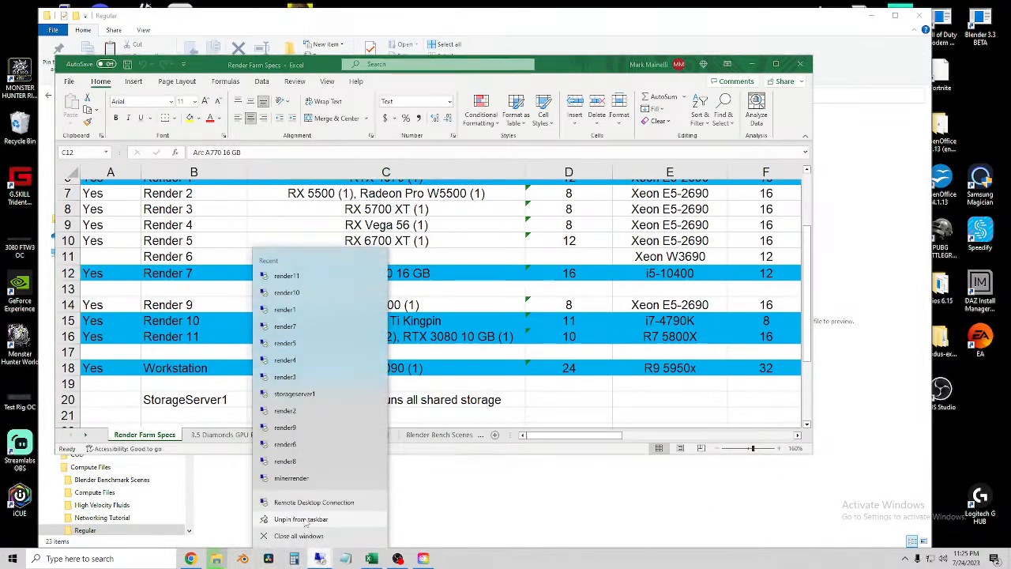
{"action": "left_click", "coordinate": [375, 329]}
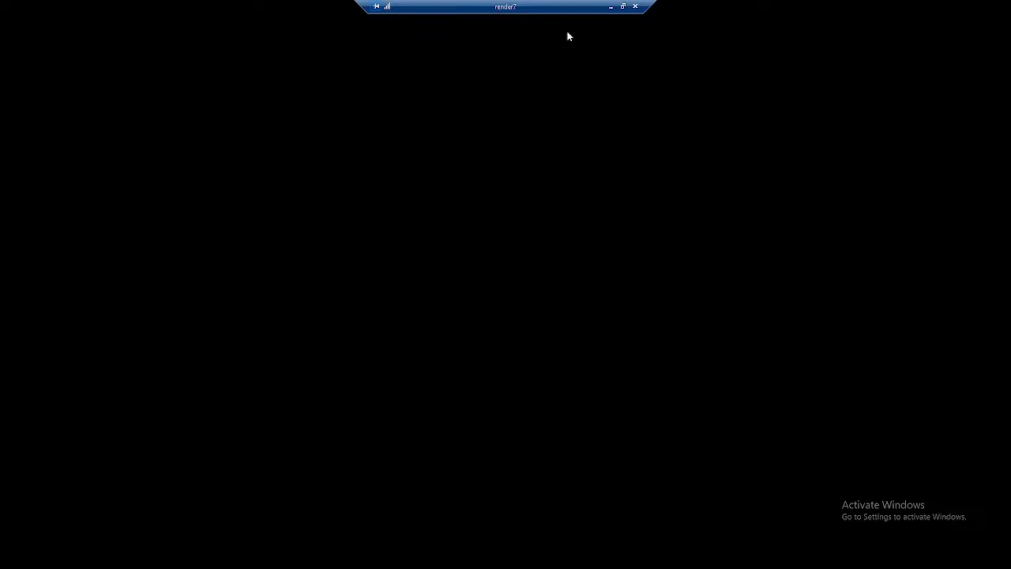
{"action": "left_click", "coordinate": [610, 9]}
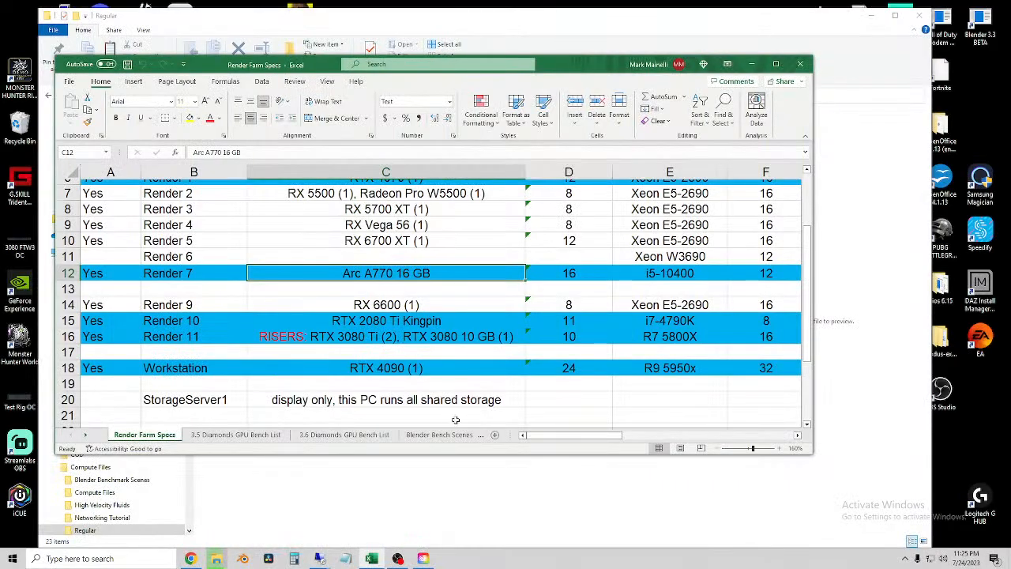
Return to the Render1 session and finish the Blender setup wizard.
{"action": "left_click", "coordinate": [321, 558]}
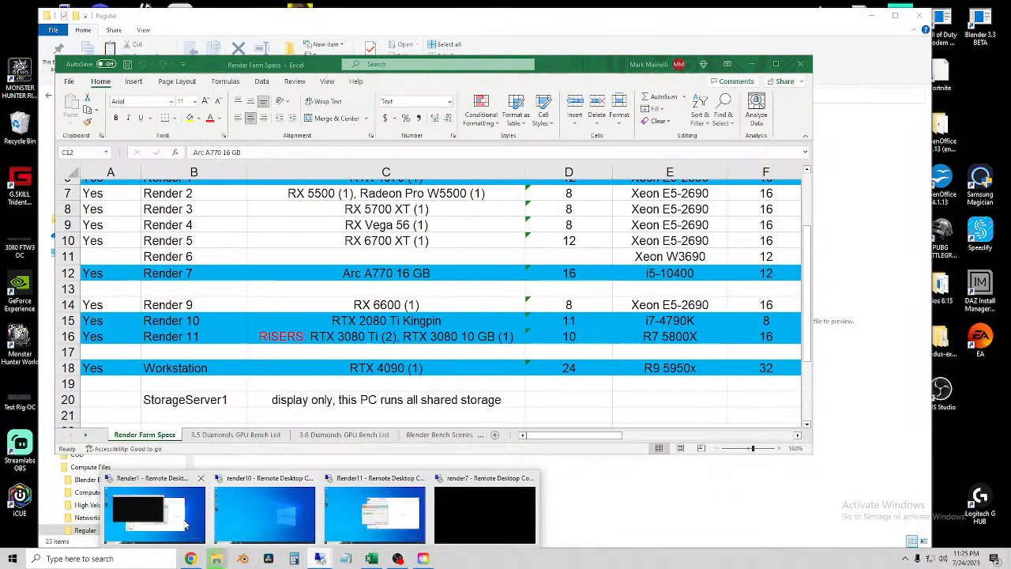
{"action": "left_click", "coordinate": [179, 518]}
{"action": "left_click", "coordinate": [559, 361]}
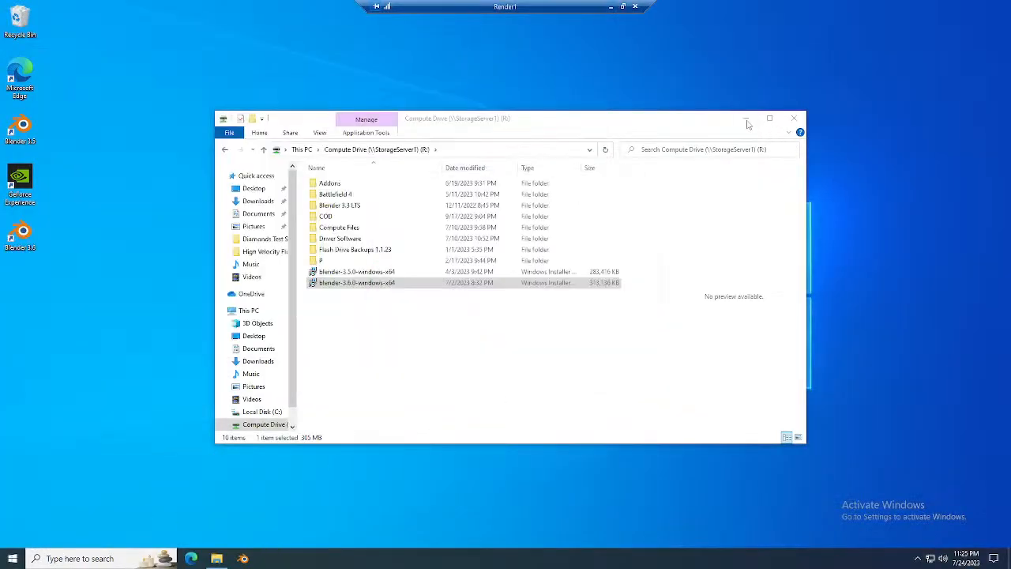
On Render1, minimize the Compute Drive window and place the Blender 3.6 shortcut directly below Blender 3.5.
{"action": "left_click", "coordinate": [746, 118]}
{"action": "left_click_drag", "start_coordinate": [20, 233], "coordinate": [101, 127]}
{"action": "left_click_drag", "start_coordinate": [31, 185], "coordinate": [32, 291]}
{"action": "left_click_drag", "start_coordinate": [100, 128], "coordinate": [29, 195]}
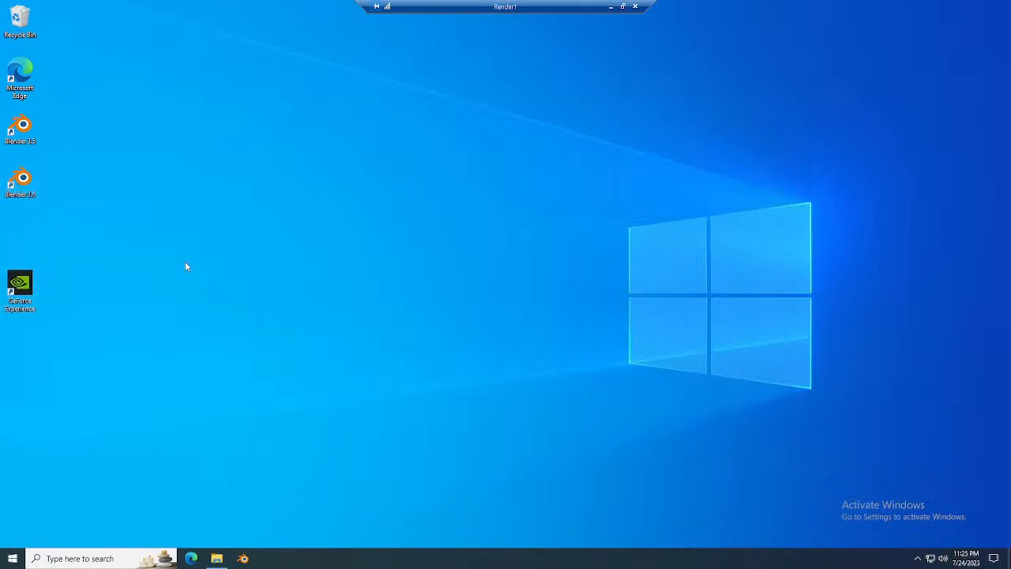
{"action": "left_click", "coordinate": [611, 6]}
Check the render10 session's desktop for the Blender 3.6 shortcut and minimize the session.
{"action": "mouse_move", "coordinate": [319, 559]}
{"action": "left_click", "coordinate": [265, 515]}
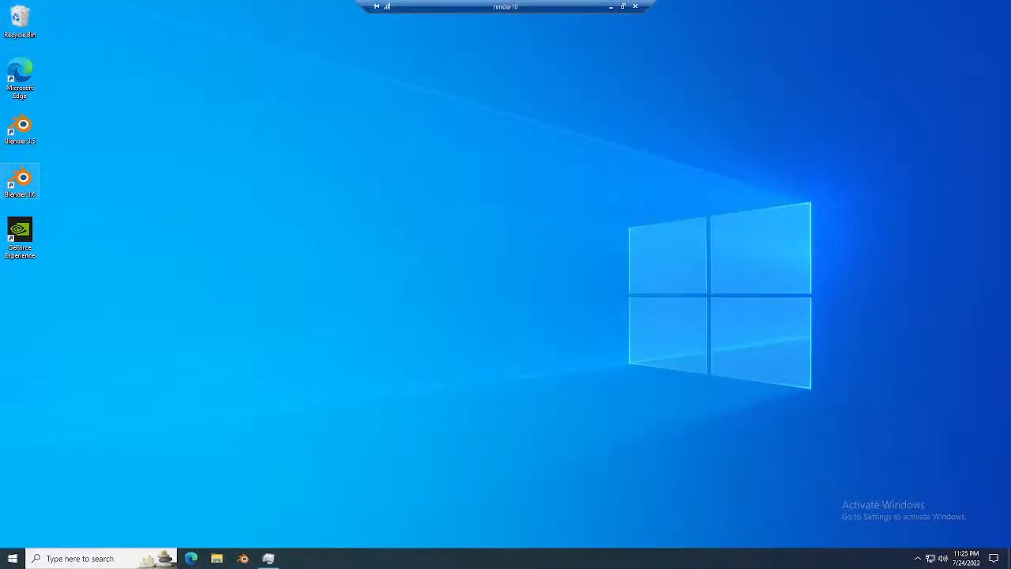
{"action": "left_click", "coordinate": [611, 6]}
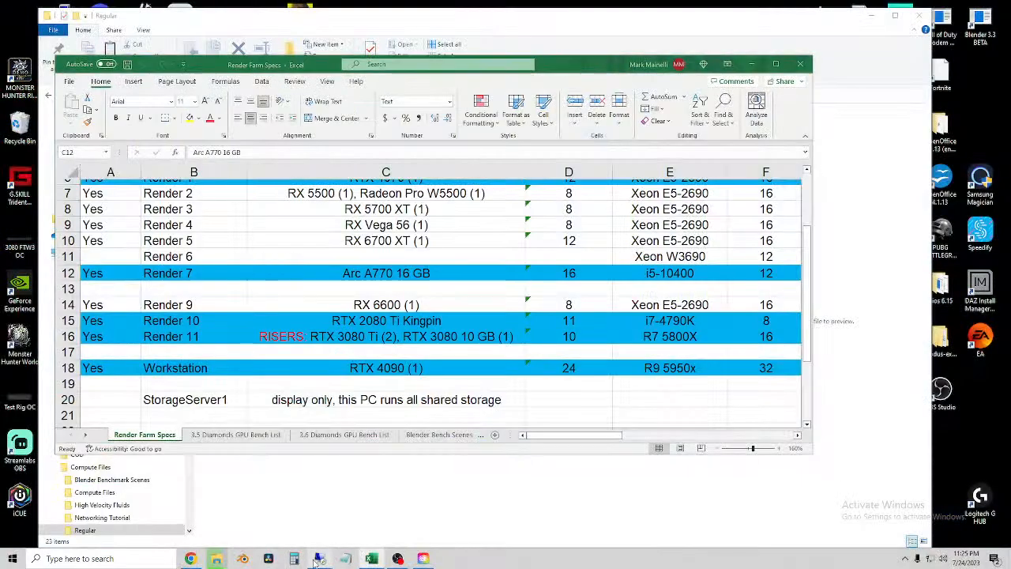
On Render11, arrange the Blender 3.6 shortcut between Blender 3.5 and GeForce Experience, and minimize the Compute Drive window and the session.
{"action": "mouse_move", "coordinate": [319, 559]}
{"action": "left_click", "coordinate": [376, 514]}
{"action": "left_click", "coordinate": [560, 361]}
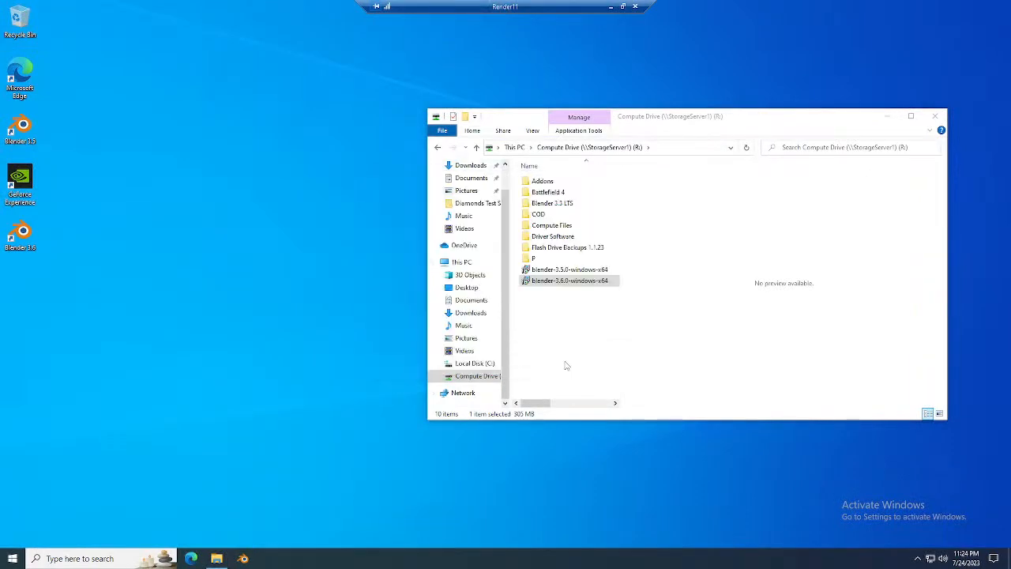
{"action": "left_click_drag", "start_coordinate": [21, 233], "coordinate": [101, 185]}
{"action": "left_click_drag", "start_coordinate": [20, 186], "coordinate": [68, 248]}
{"action": "left_click_drag", "start_coordinate": [104, 183], "coordinate": [24, 185]}
{"action": "left_click_drag", "start_coordinate": [17, 282], "coordinate": [26, 230]}
{"action": "left_click", "coordinate": [886, 116]}
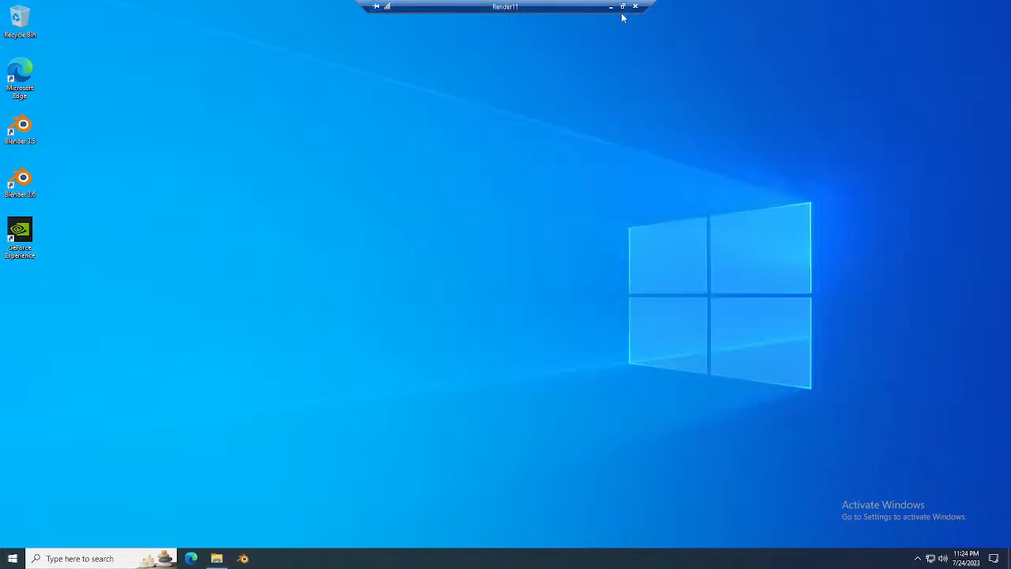
{"action": "left_click", "coordinate": [611, 7]}
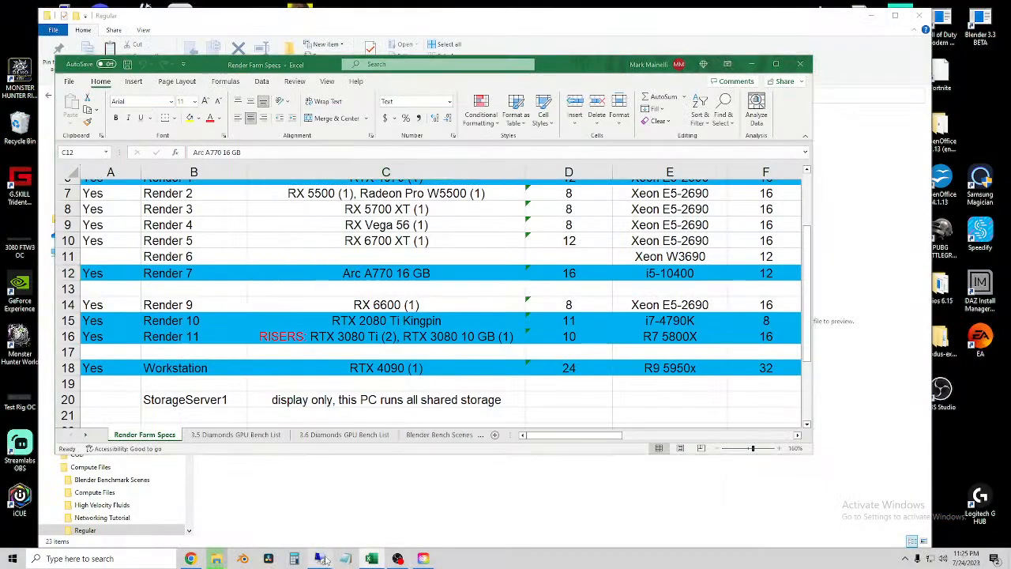
Open the waiting render7 session and disconnect it.
{"action": "mouse_move", "coordinate": [345, 558]}
{"action": "left_click", "coordinate": [480, 516]}
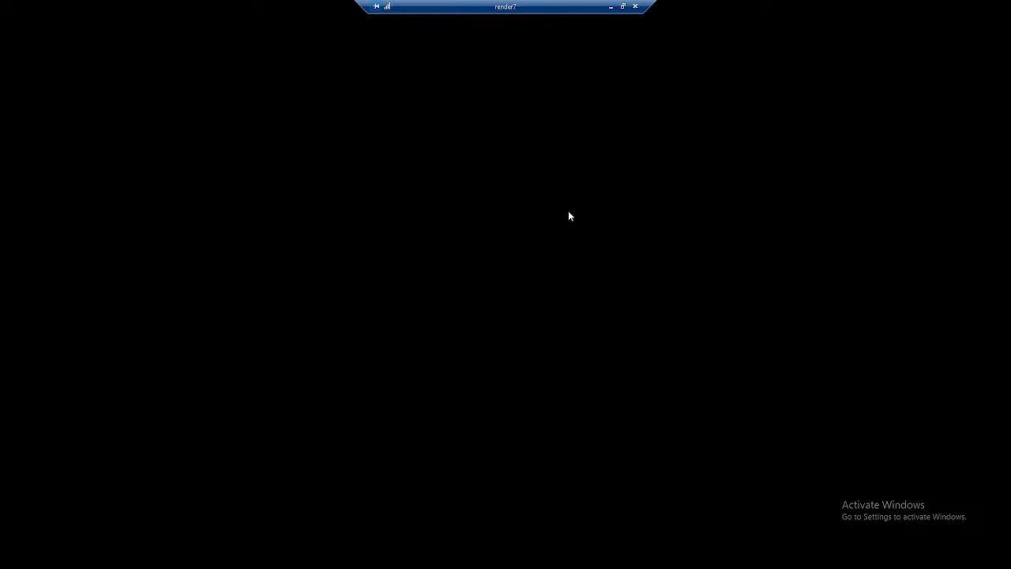
{"action": "left_click", "coordinate": [636, 6]}
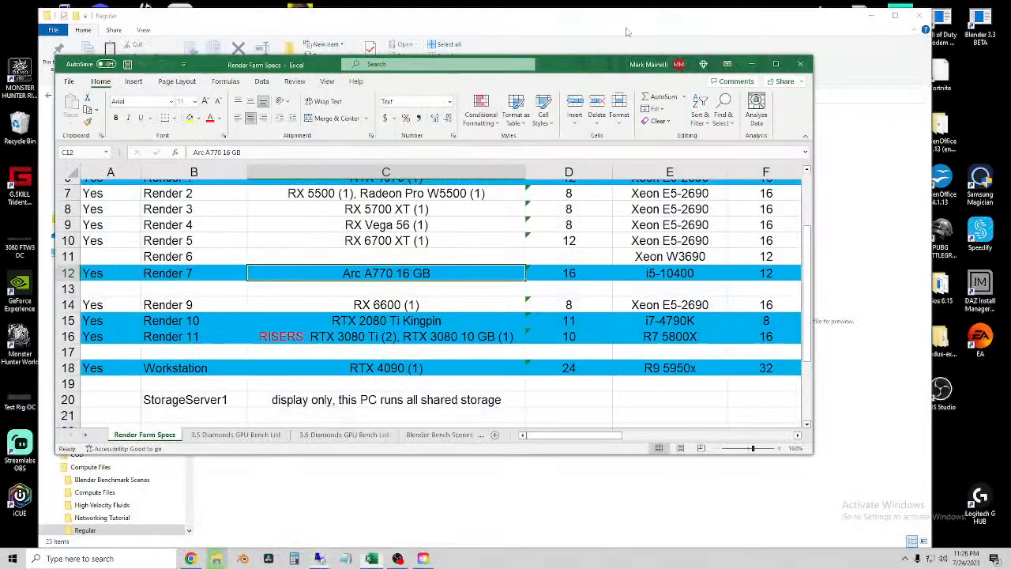
Reconnect to render7 through Remote Desktop, force the log-off of the blocked session, and minimize the window.
{"action": "left_click", "coordinate": [431, 507]}
{"action": "right_click", "coordinate": [319, 559]}
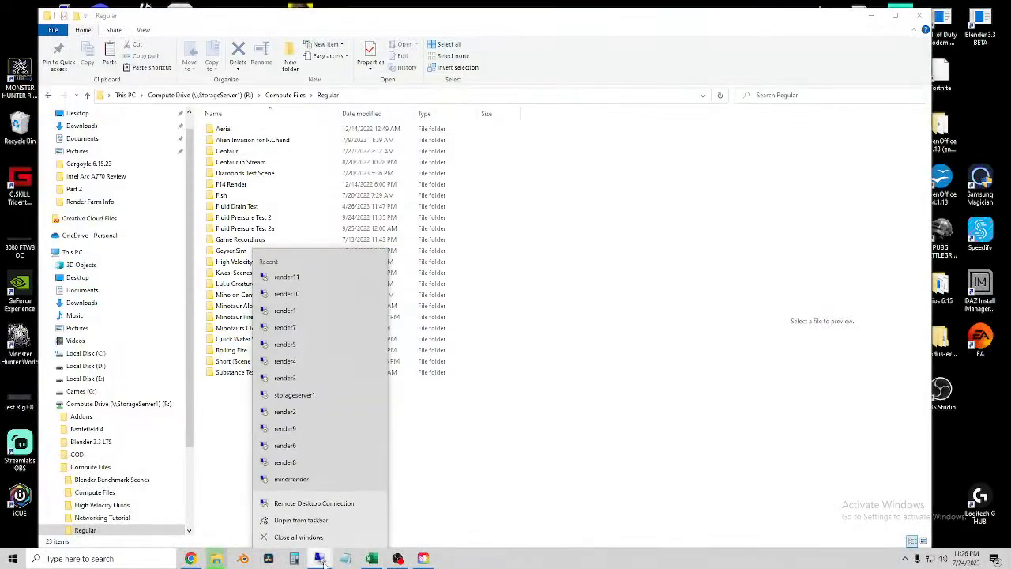
{"action": "left_click", "coordinate": [294, 329]}
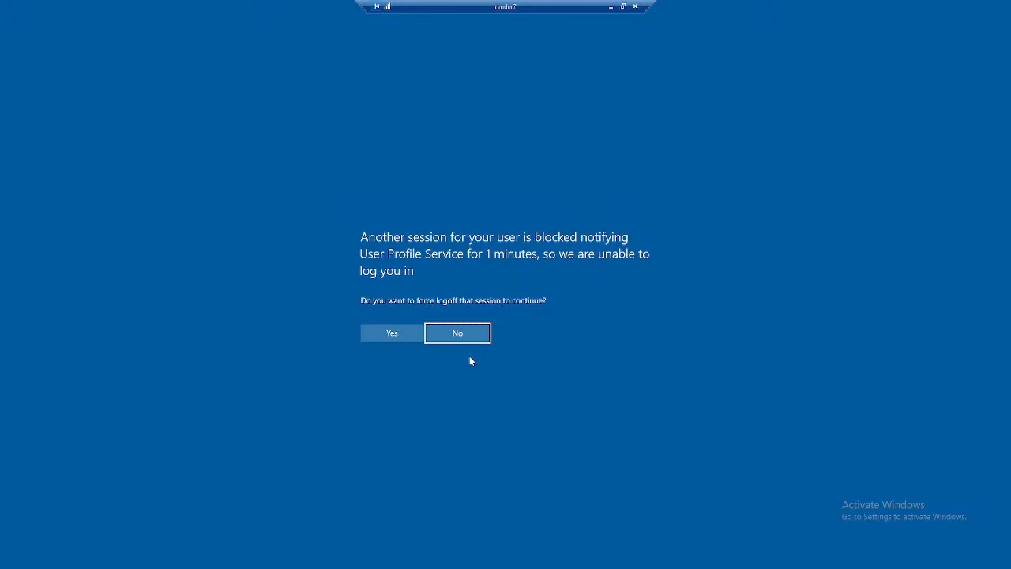
{"action": "left_click", "coordinate": [389, 333]}
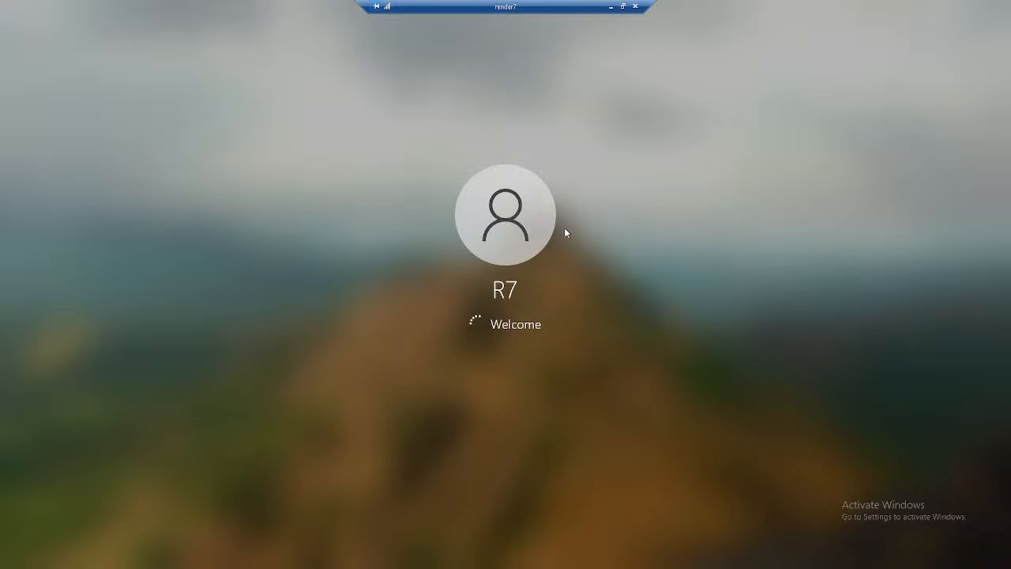
{"action": "left_click", "coordinate": [609, 8]}
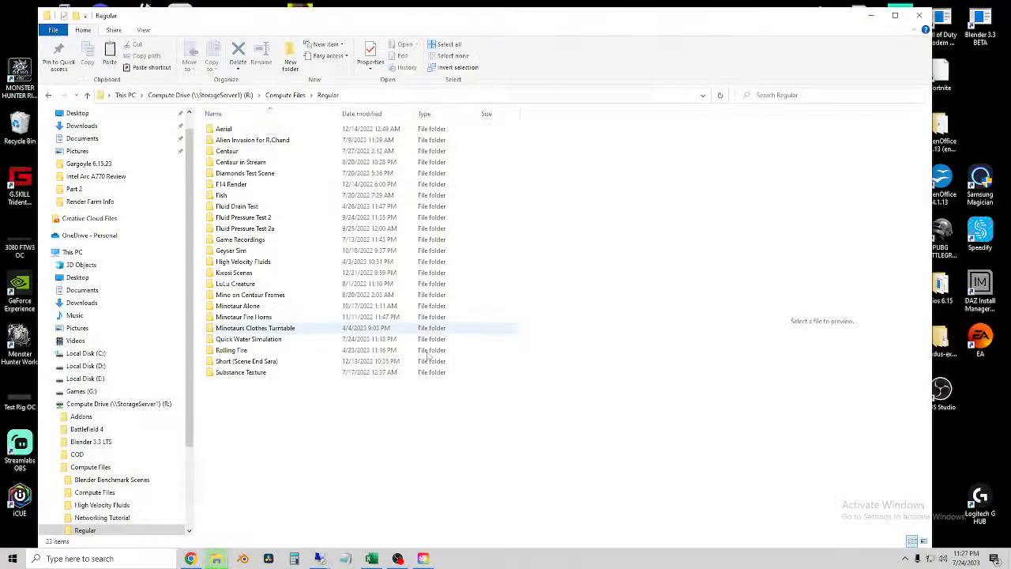
Check the project copy's progress and open the Quick Water Simulation folder inside Regular.
{"action": "mouse_move", "coordinate": [233, 549]}
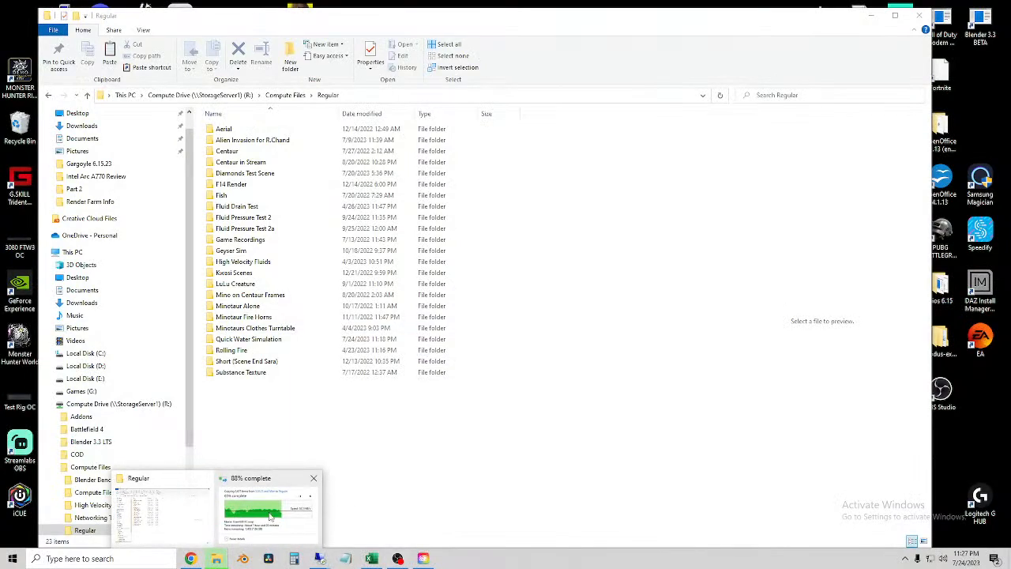
{"action": "left_click", "coordinate": [268, 517]}
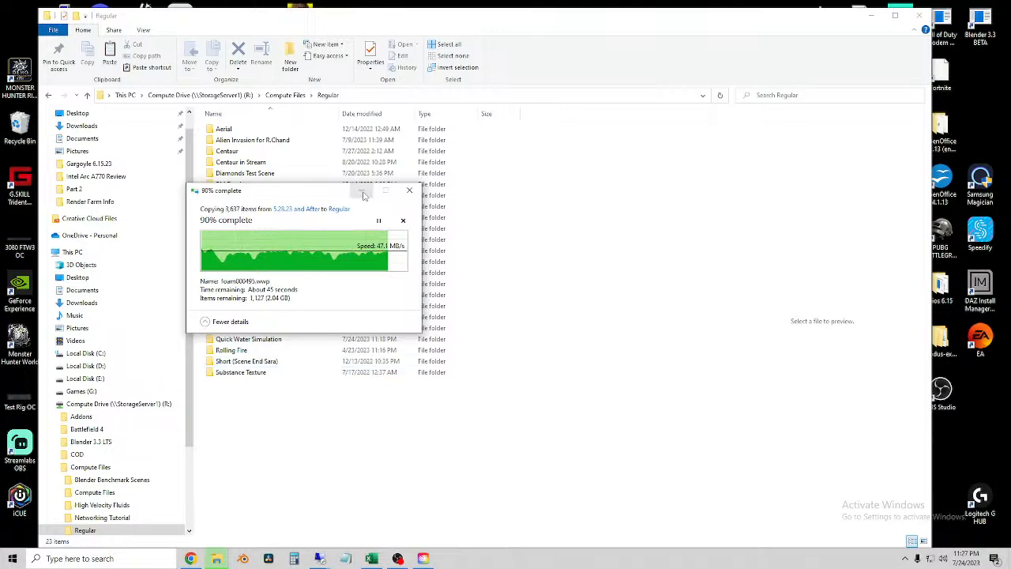
{"action": "left_click_drag", "start_coordinate": [317, 194], "coordinate": [309, 142]}
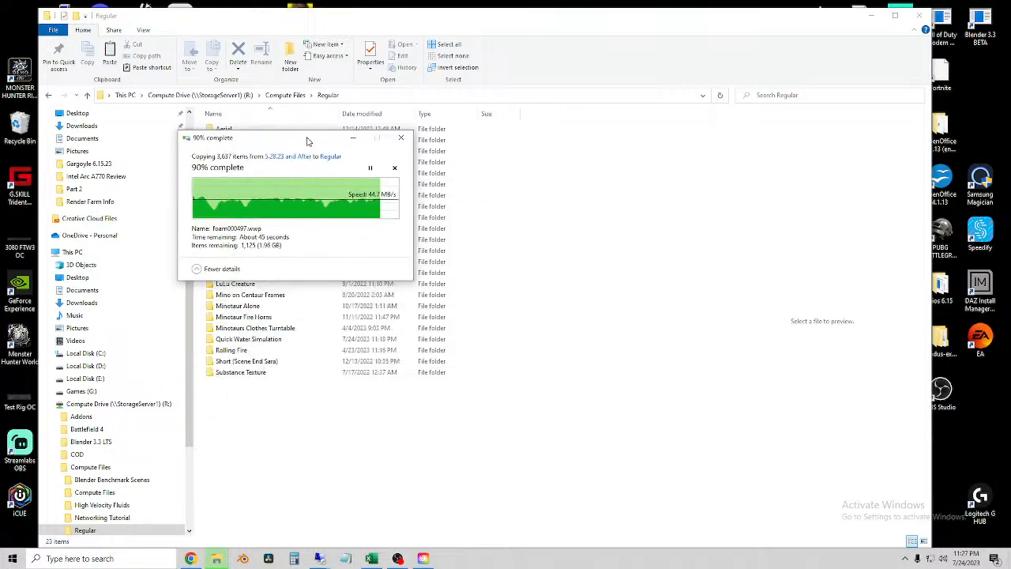
{"action": "left_click", "coordinate": [253, 350]}
{"action": "double_click", "coordinate": [248, 339]}
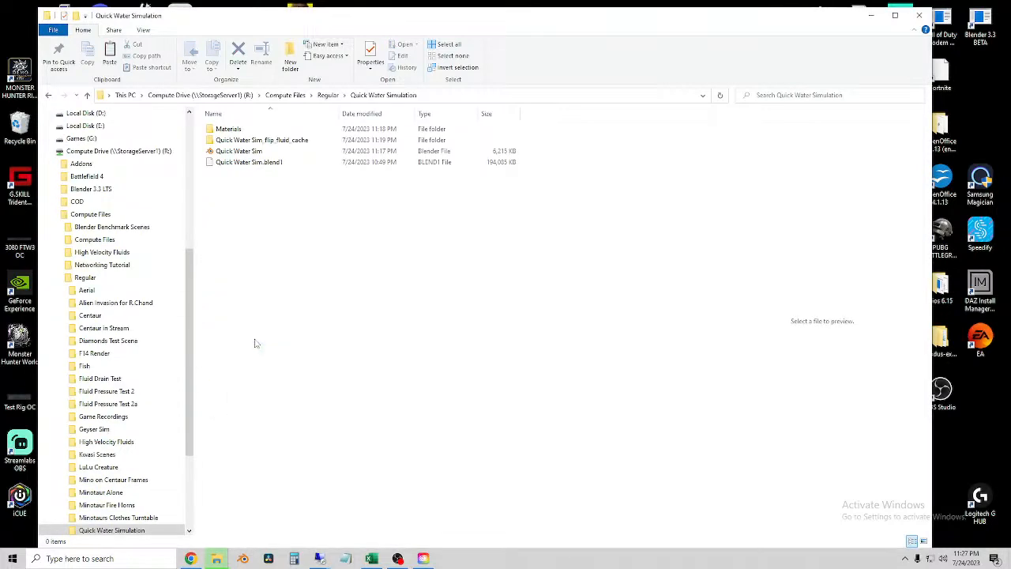
Bring up the copy progress again and close the Creative Cloud Desktop window.
{"action": "left_click", "coordinate": [216, 559]}
{"action": "left_click", "coordinate": [266, 507]}
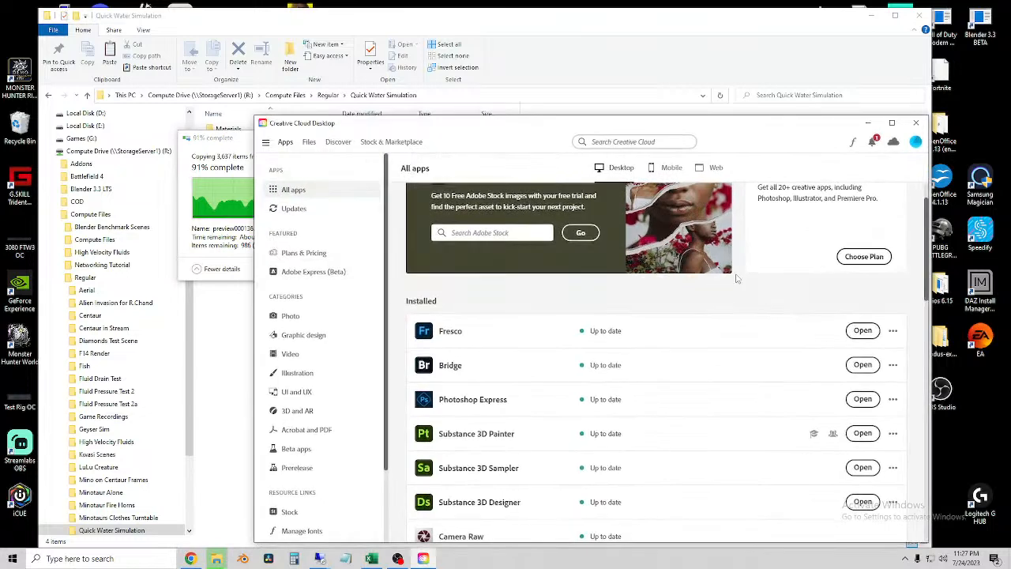
{"action": "left_click", "coordinate": [916, 123]}
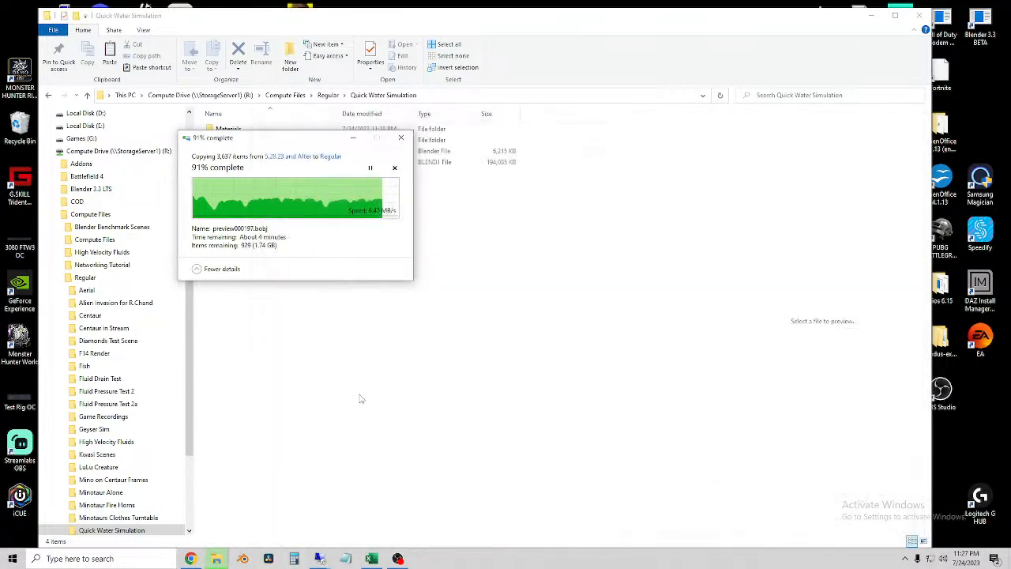
{"action": "left_click", "coordinate": [301, 362]}
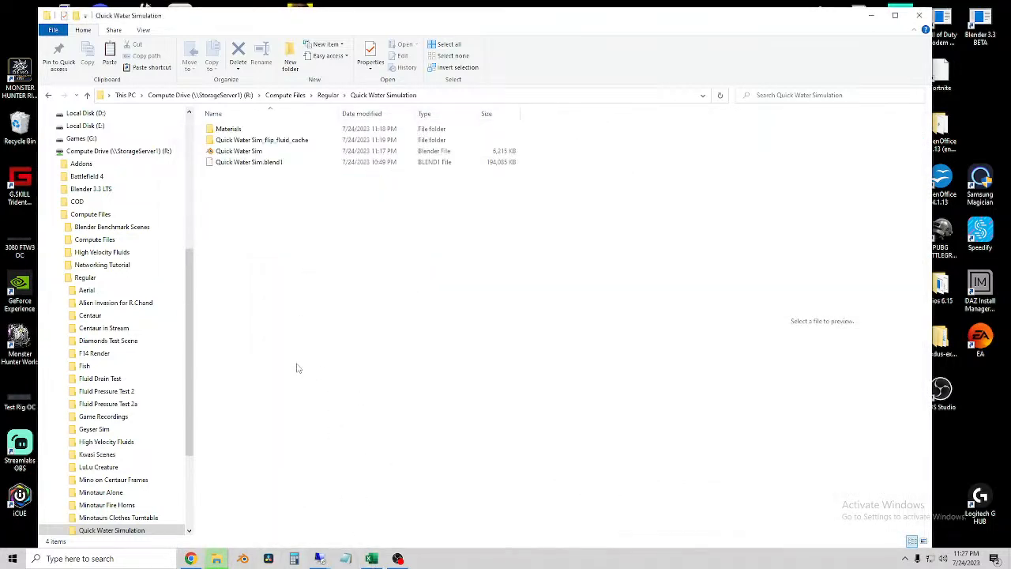
Check the sign-in on render7 and the remaining progress of the project copy.
{"action": "mouse_move", "coordinate": [320, 560]}
{"action": "left_click", "coordinate": [493, 520]}
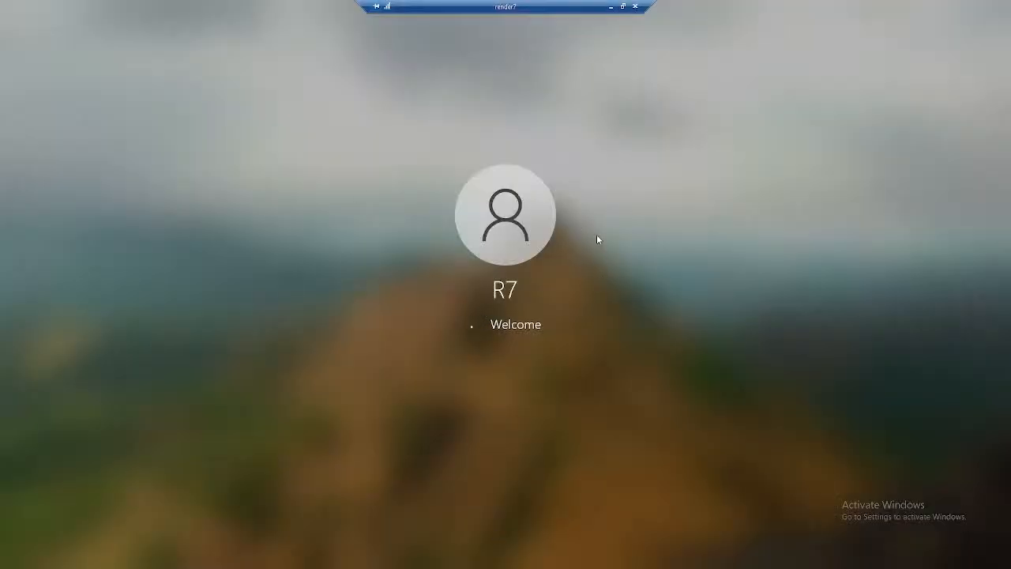
{"action": "left_click", "coordinate": [610, 6]}
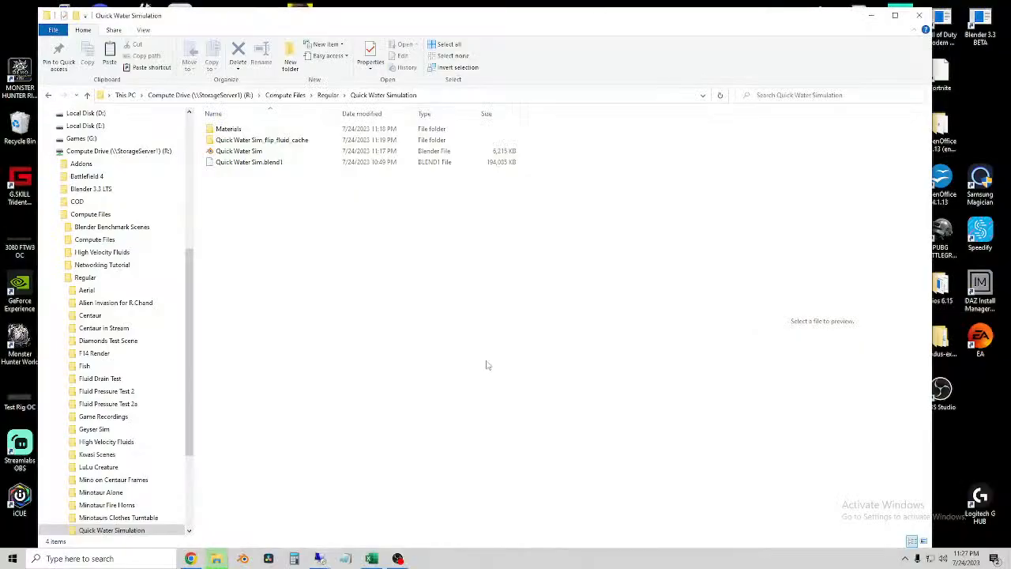
{"action": "mouse_move", "coordinate": [217, 560]}
{"action": "left_click", "coordinate": [275, 518]}
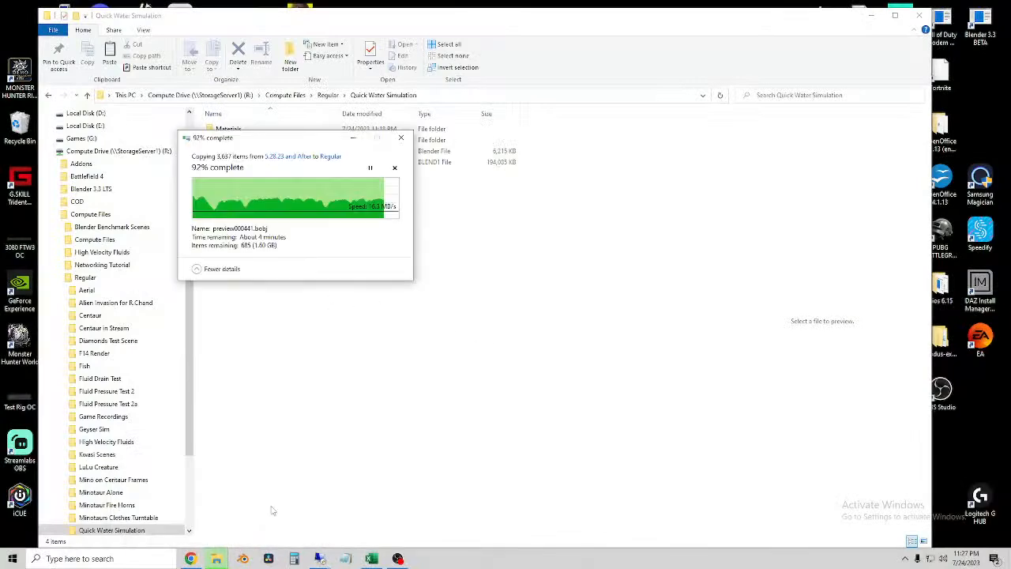
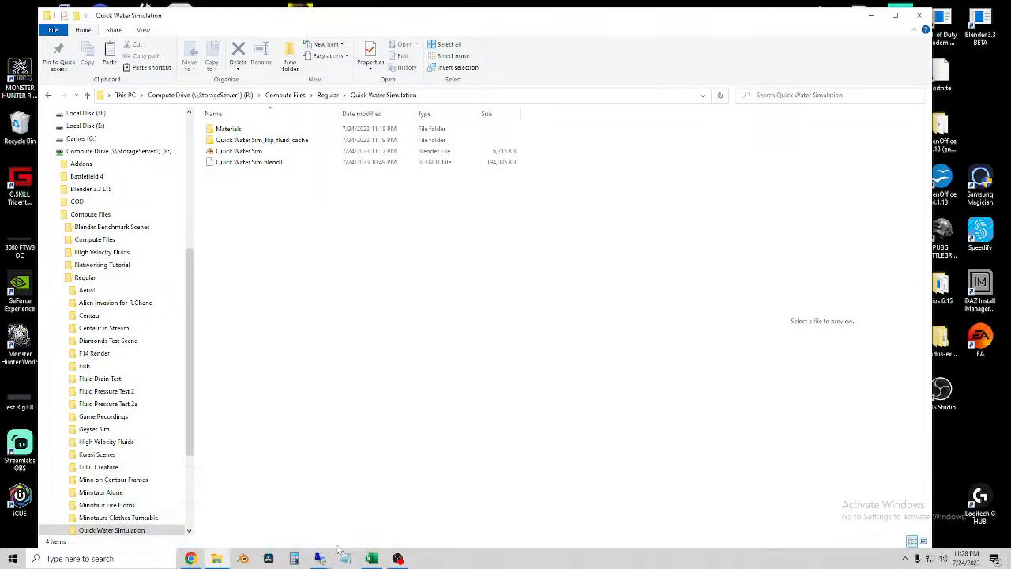
Return to the render7 session to check its desktop for Blender 3.6, and minimize it.
{"action": "mouse_move", "coordinate": [346, 559]}
{"action": "left_click", "coordinate": [492, 509]}
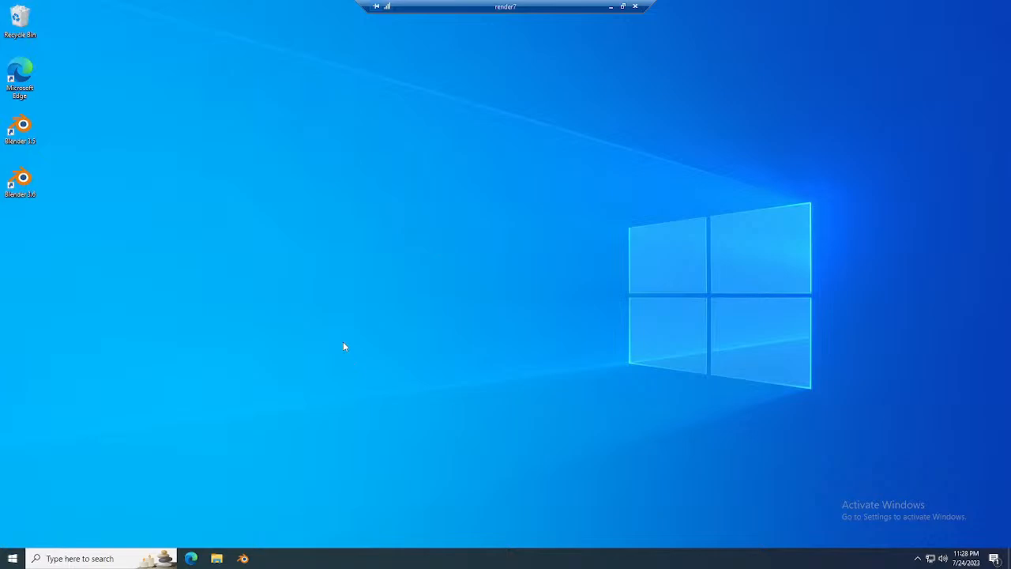
{"action": "left_click", "coordinate": [610, 6]}
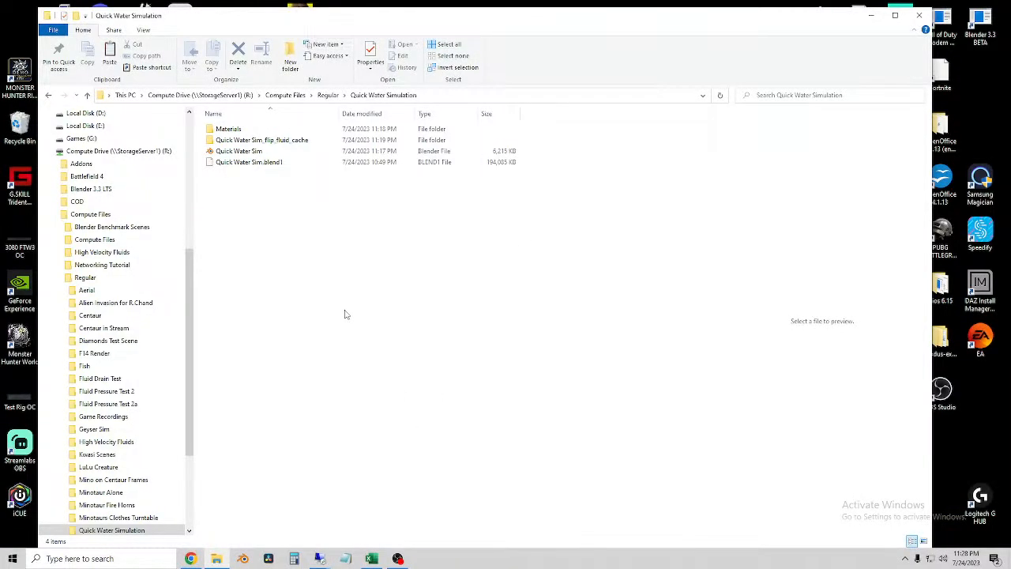
Minimize the Quick Water Simulation folder and the render farm specs sheet, and launch Blender 3.6 on the workstation.
{"action": "mouse_move", "coordinate": [319, 559]}
{"action": "mouse_move", "coordinate": [191, 559]}
{"action": "left_click", "coordinate": [871, 15]}
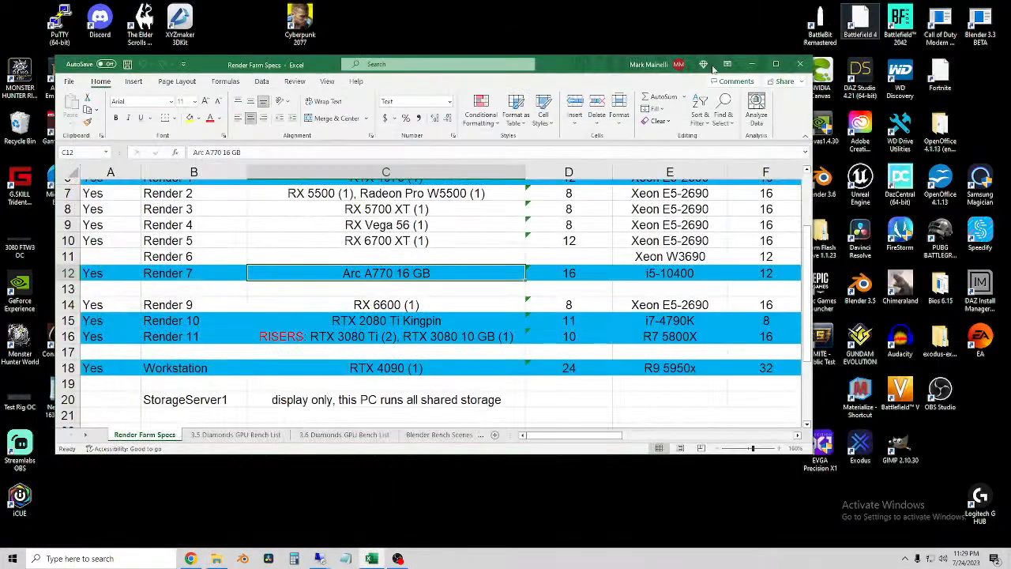
{"action": "left_click", "coordinate": [752, 64]}
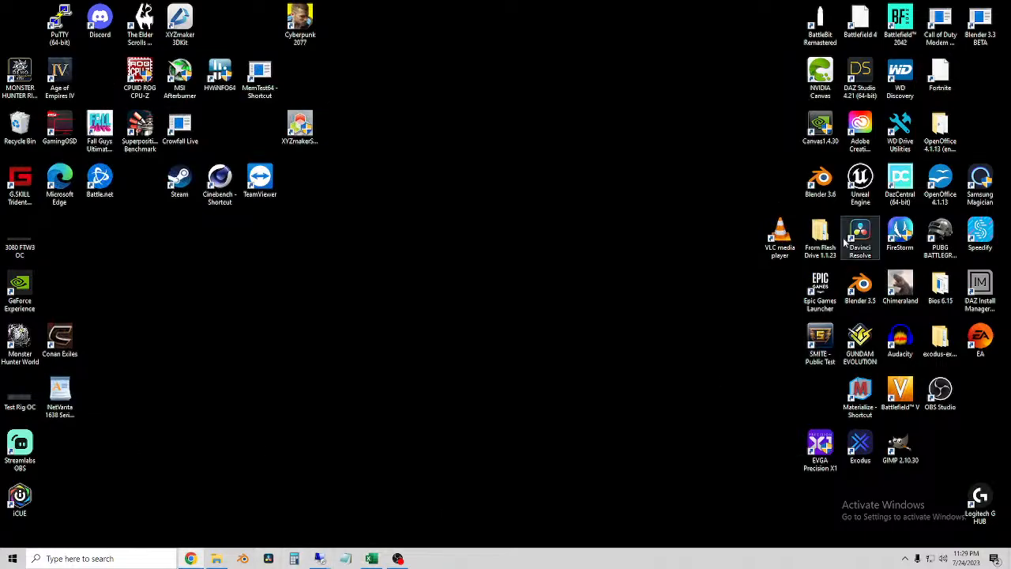
{"action": "double_click", "coordinate": [820, 181]}
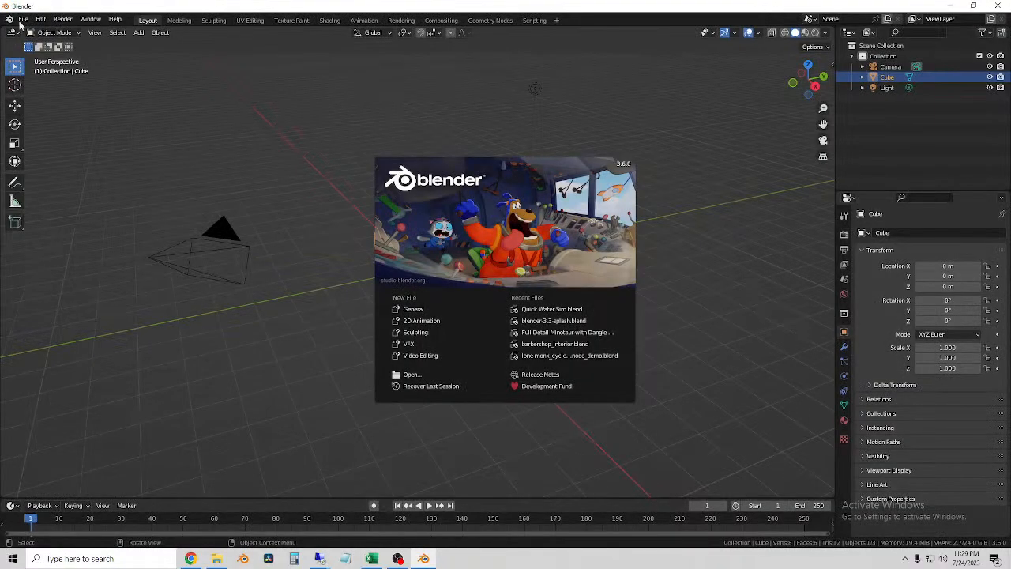
Open Quick Water Sim.blend from R:\Compute Files\Regular\Quick Water Simulation on the Compute Drive.
{"action": "left_click", "coordinate": [23, 20]}
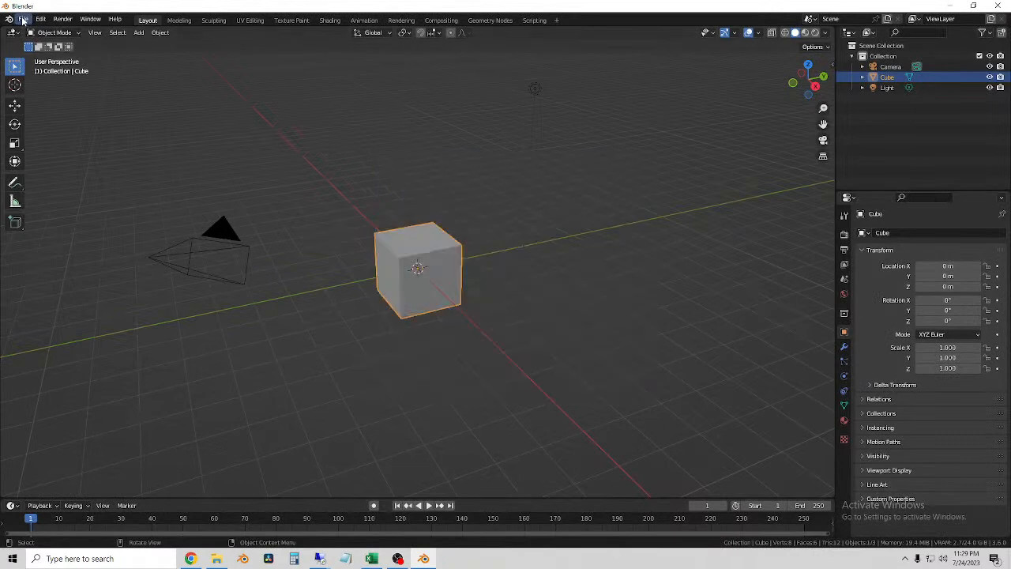
{"action": "left_click", "coordinate": [23, 21]}
{"action": "left_click", "coordinate": [33, 44]}
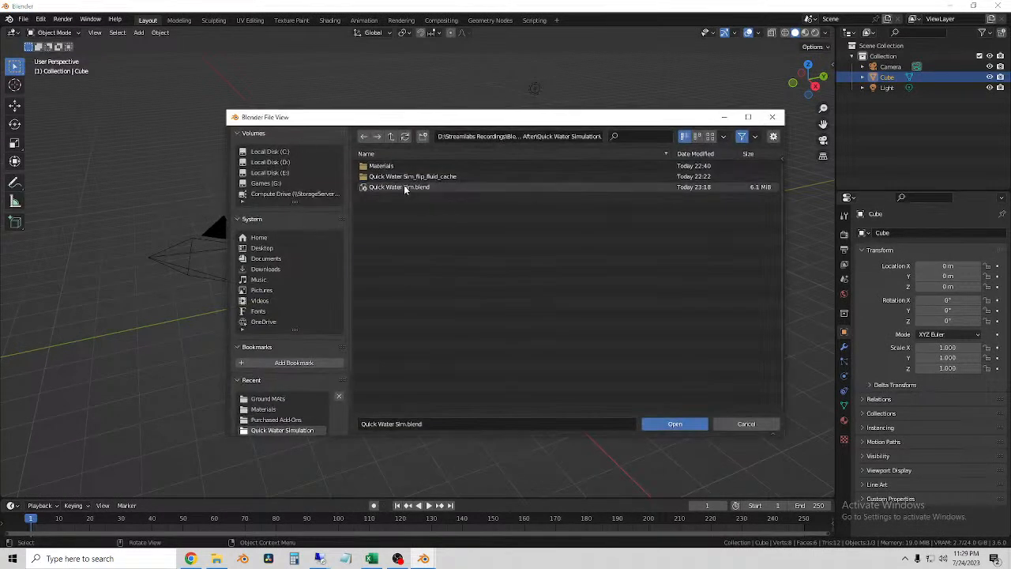
{"action": "left_click", "coordinate": [284, 195]}
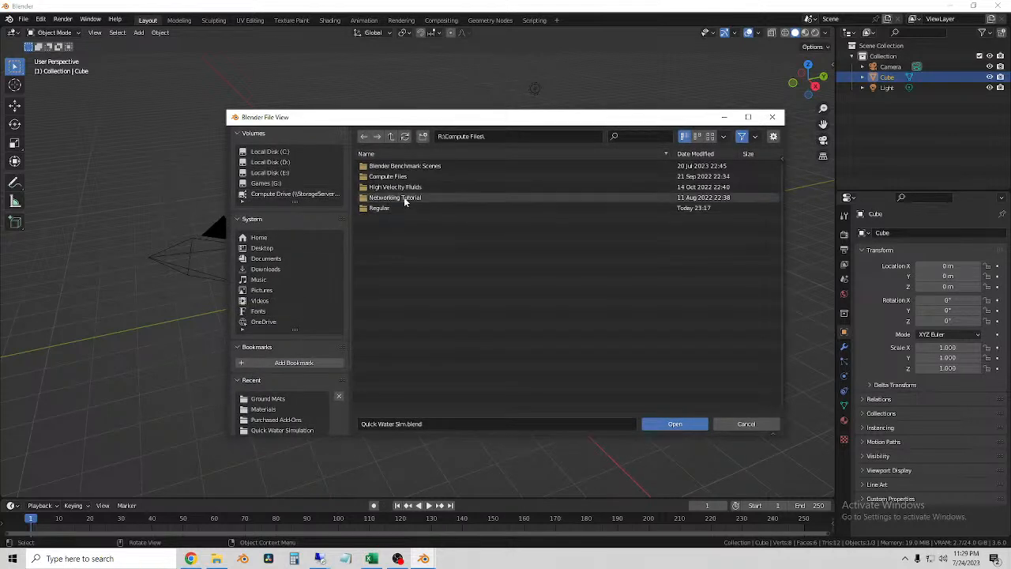
{"action": "double_click", "coordinate": [404, 179]}
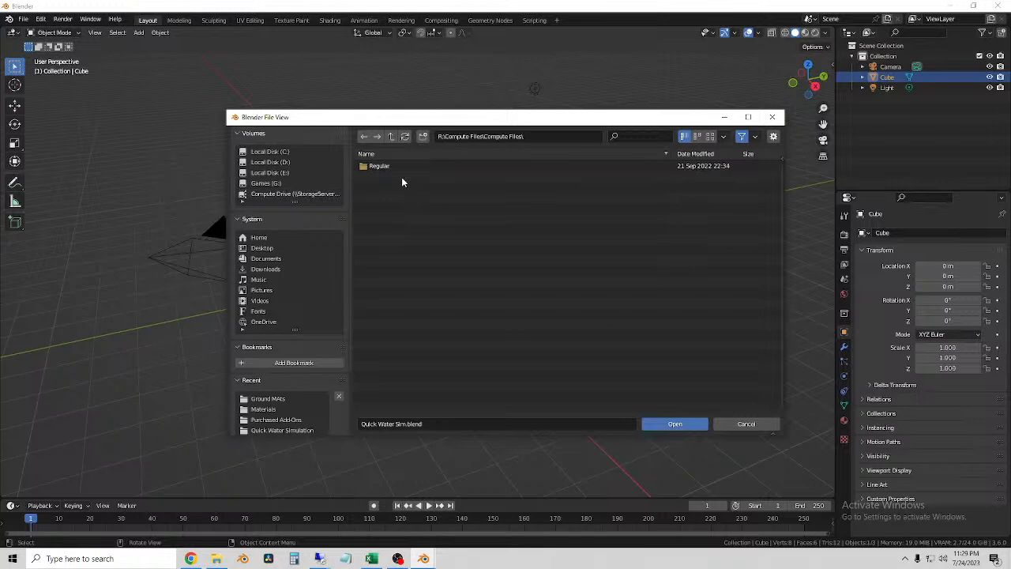
{"action": "left_click", "coordinate": [391, 136]}
{"action": "double_click", "coordinate": [383, 208]}
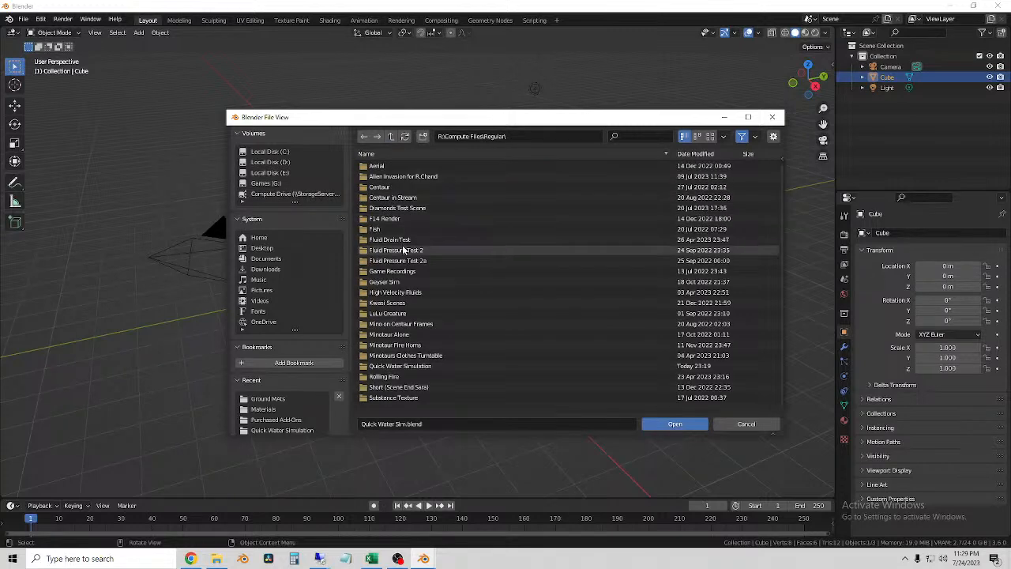
{"action": "left_click", "coordinate": [400, 377]}
{"action": "double_click", "coordinate": [399, 366]}
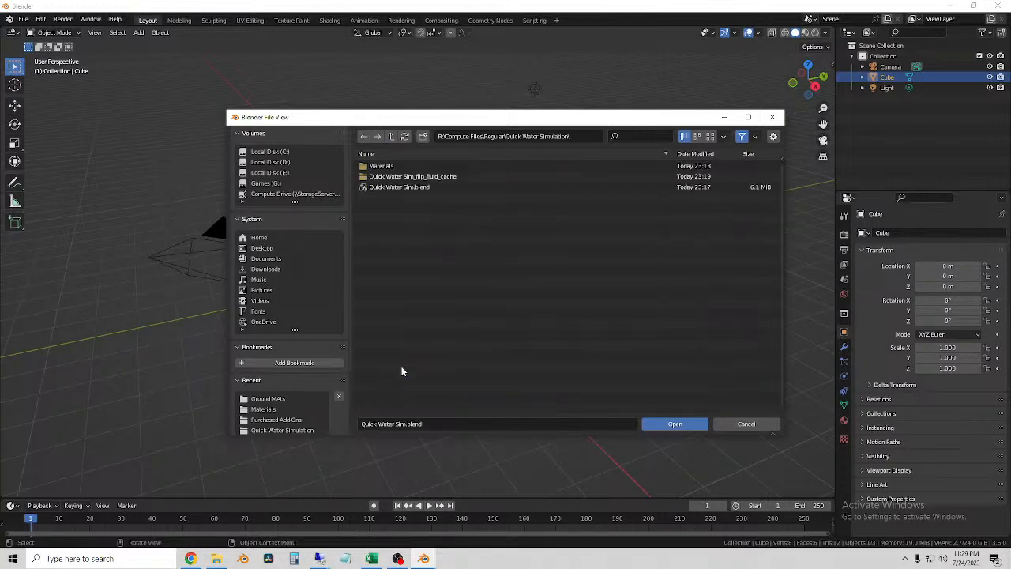
{"action": "left_click", "coordinate": [399, 188]}
{"action": "double_click", "coordinate": [399, 188]}
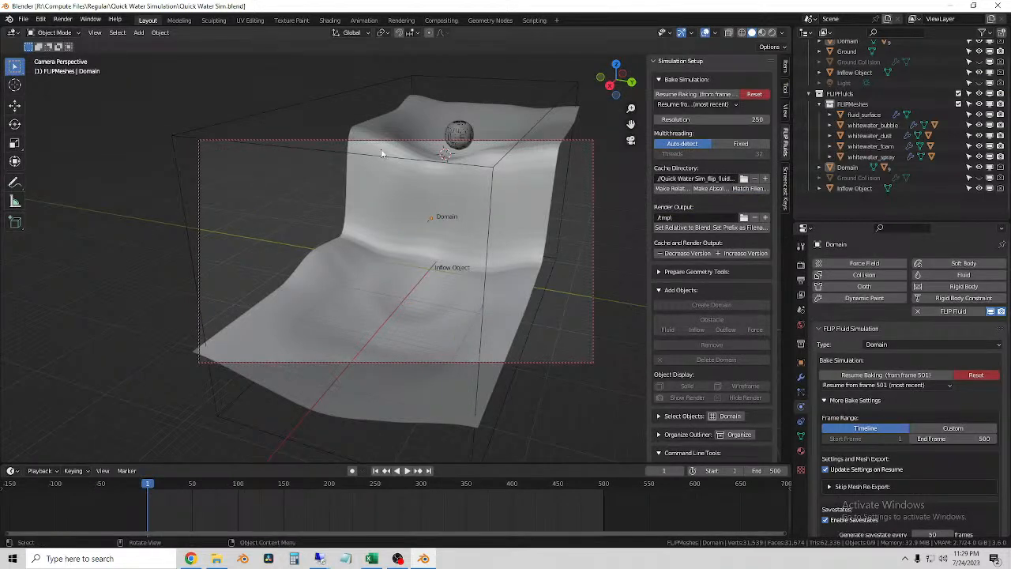
Check the Cycles render devices in the system preferences, and close the preferences.
{"action": "left_click", "coordinate": [45, 22]}
{"action": "left_click", "coordinate": [73, 171]}
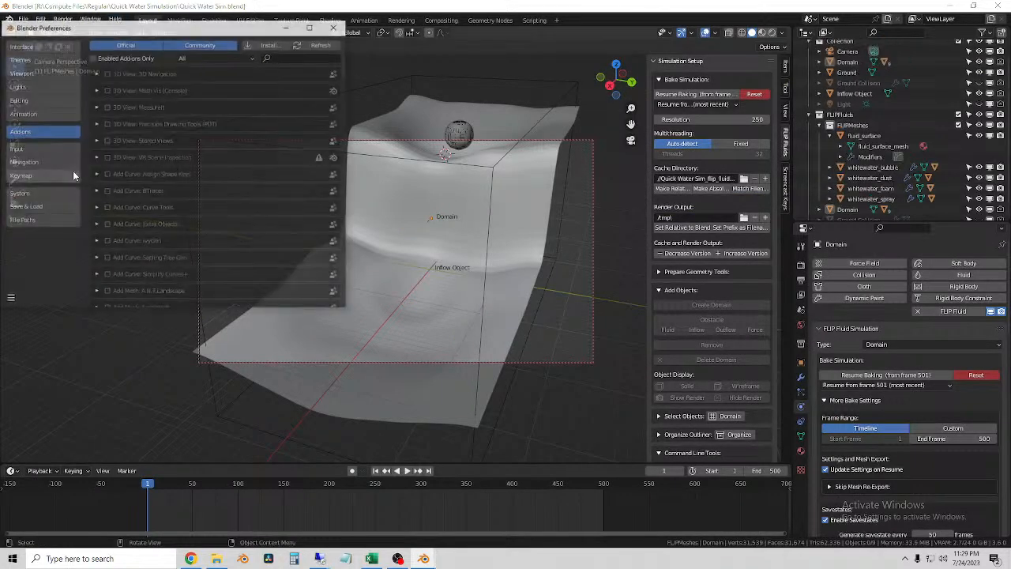
{"action": "left_click", "coordinate": [24, 194]}
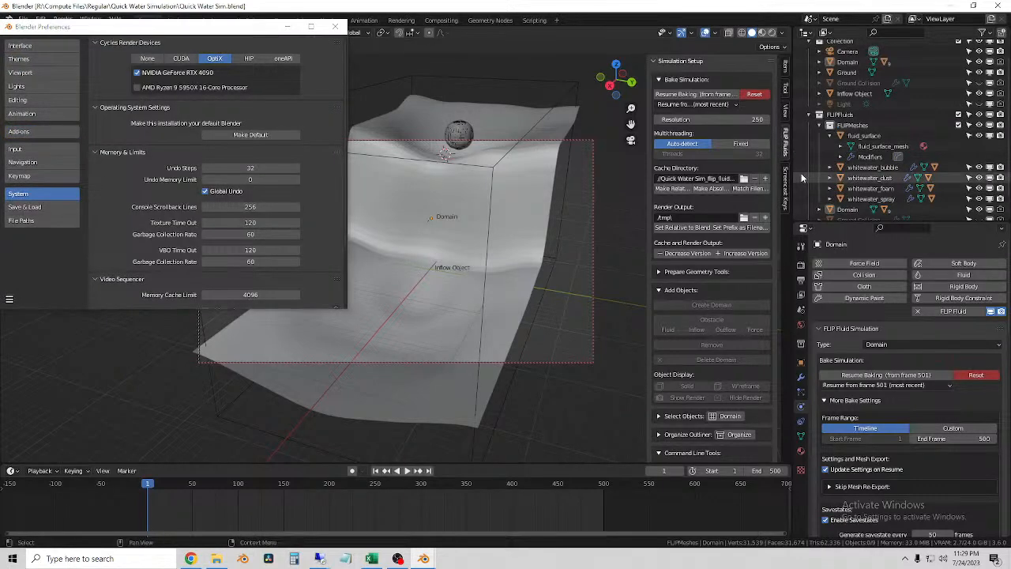
{"action": "left_click", "coordinate": [336, 31]}
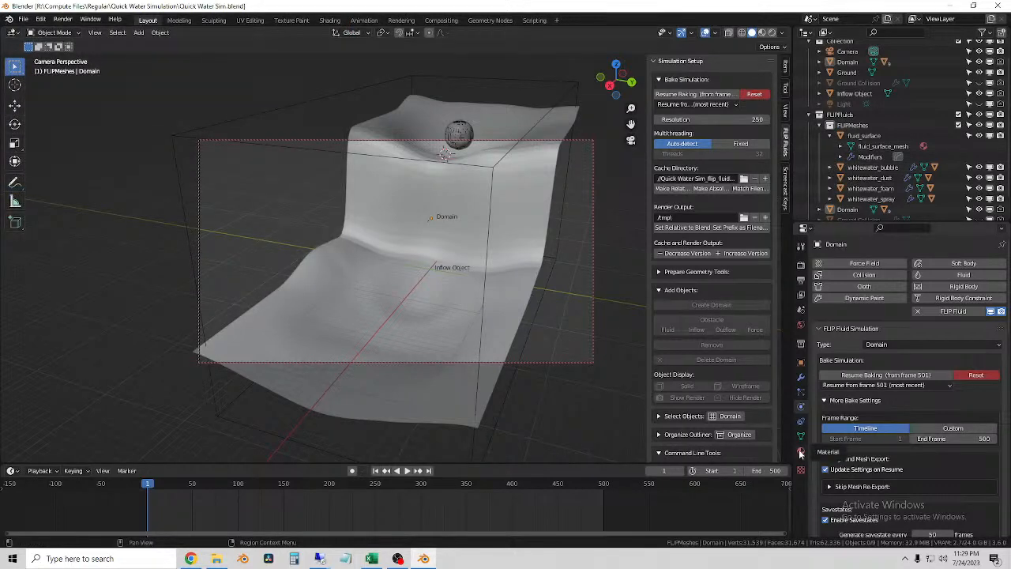
Expand the Advanced and Denoise settings of the render sampling, and choose OpenImageDenoise as the render denoiser.
{"action": "left_click", "coordinate": [802, 265]}
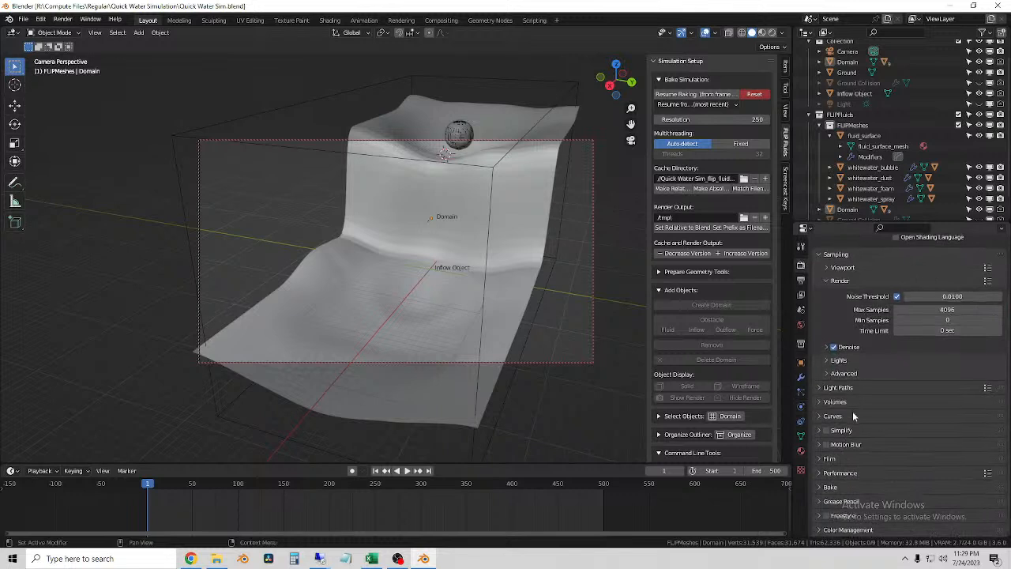
{"action": "left_click", "coordinate": [826, 373]}
{"action": "scroll", "coordinate": [827, 379], "scroll_direction": "down", "scroll_amount": 2}
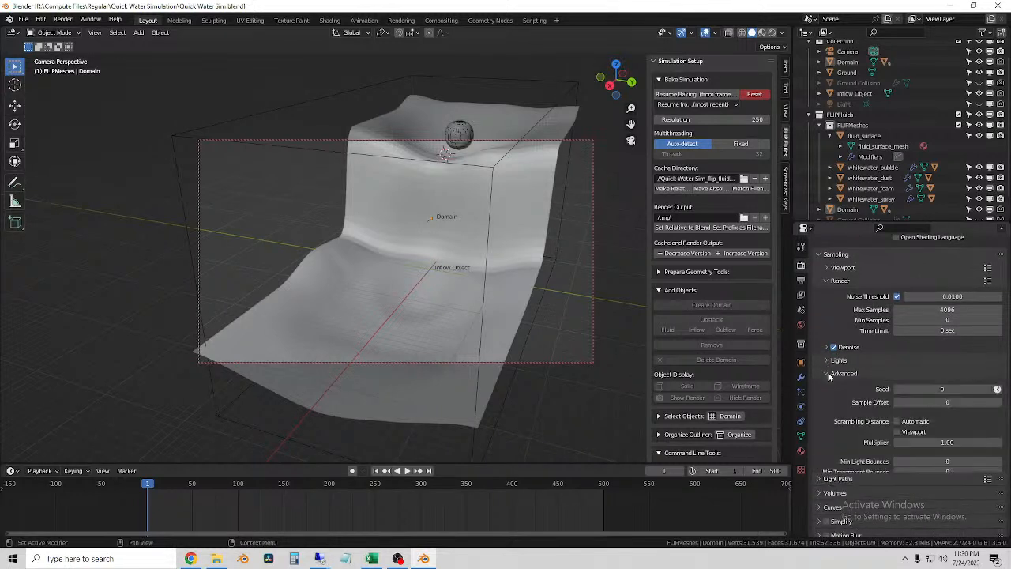
{"action": "scroll", "coordinate": [828, 386], "scroll_direction": "up", "scroll_amount": 3}
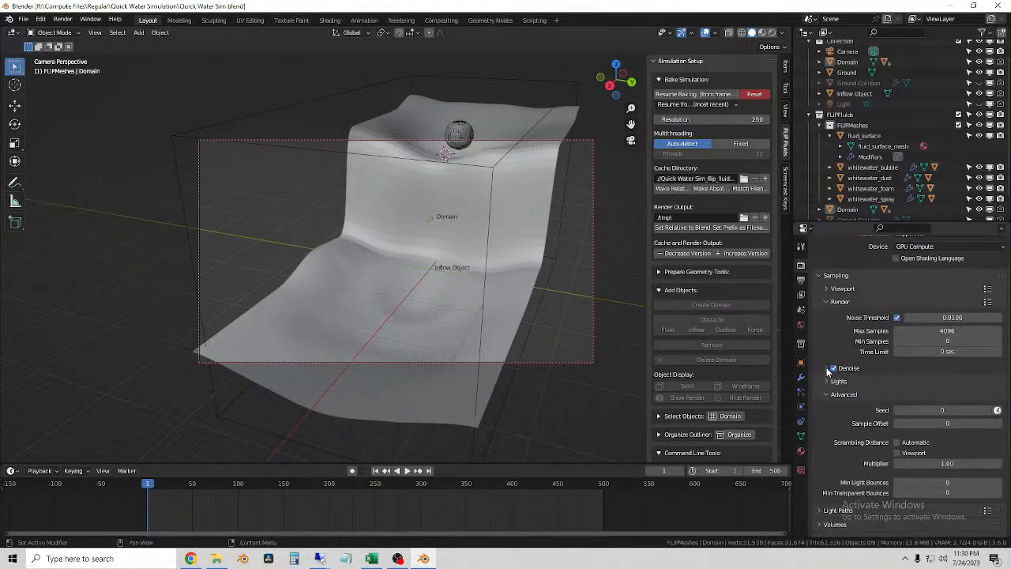
{"action": "left_click", "coordinate": [827, 368]}
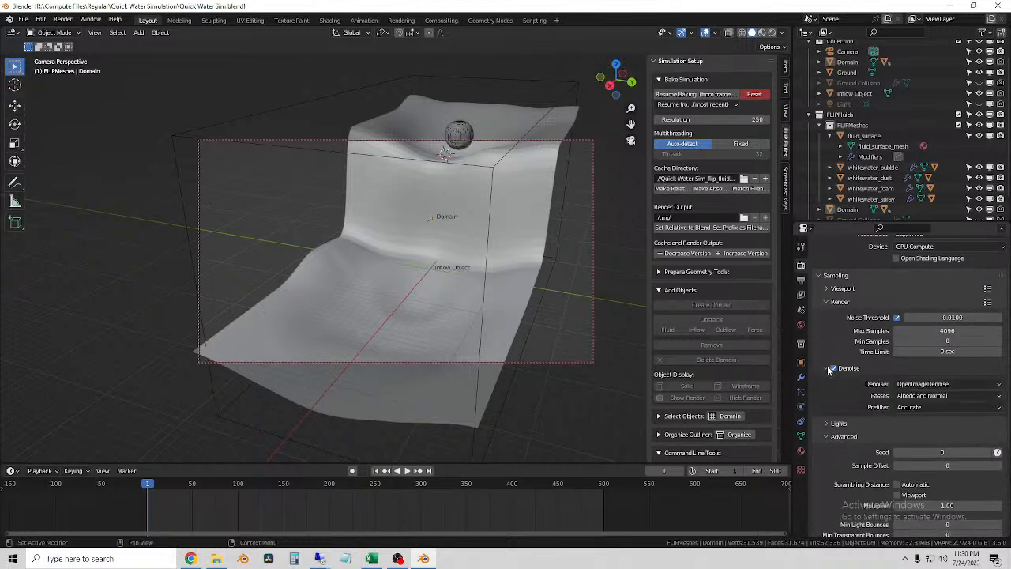
{"action": "left_click", "coordinate": [917, 385]}
{"action": "left_click", "coordinate": [961, 381]}
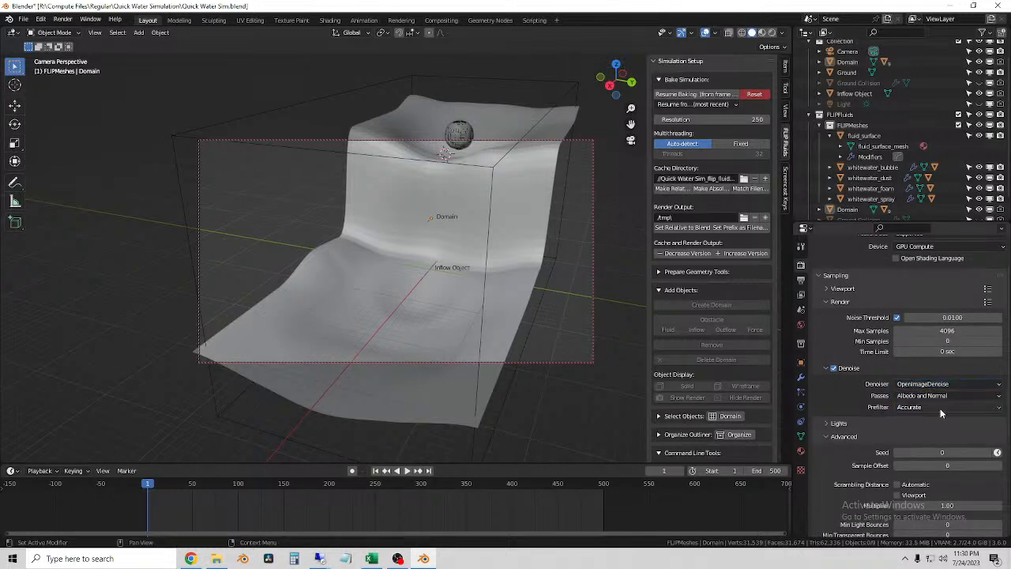
{"action": "scroll", "coordinate": [893, 345], "scroll_direction": "up", "scroll_amount": 2}
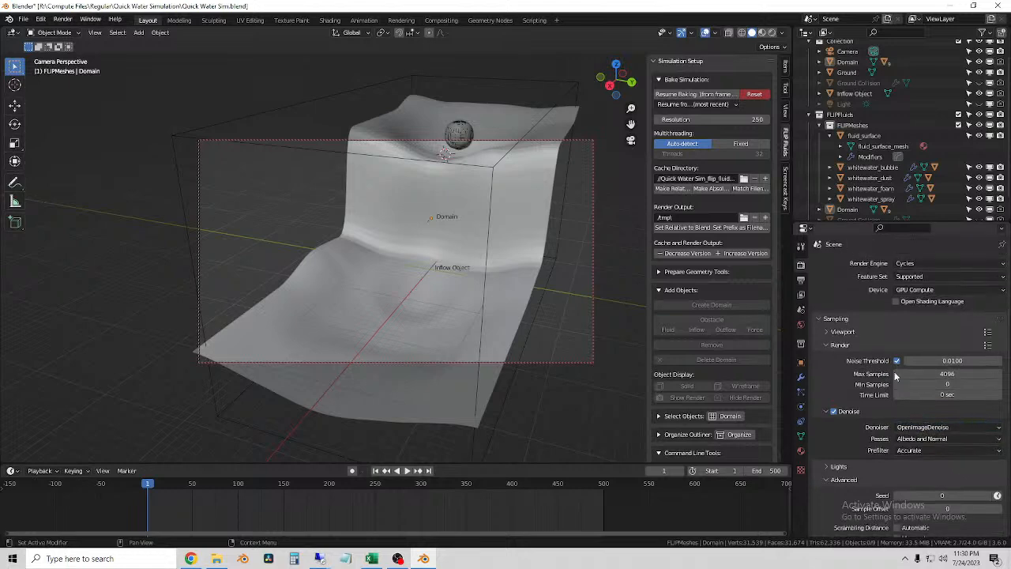
{"action": "scroll", "coordinate": [913, 458], "scroll_direction": "down", "scroll_amount": 4}
{"action": "left_click", "coordinate": [930, 344]}
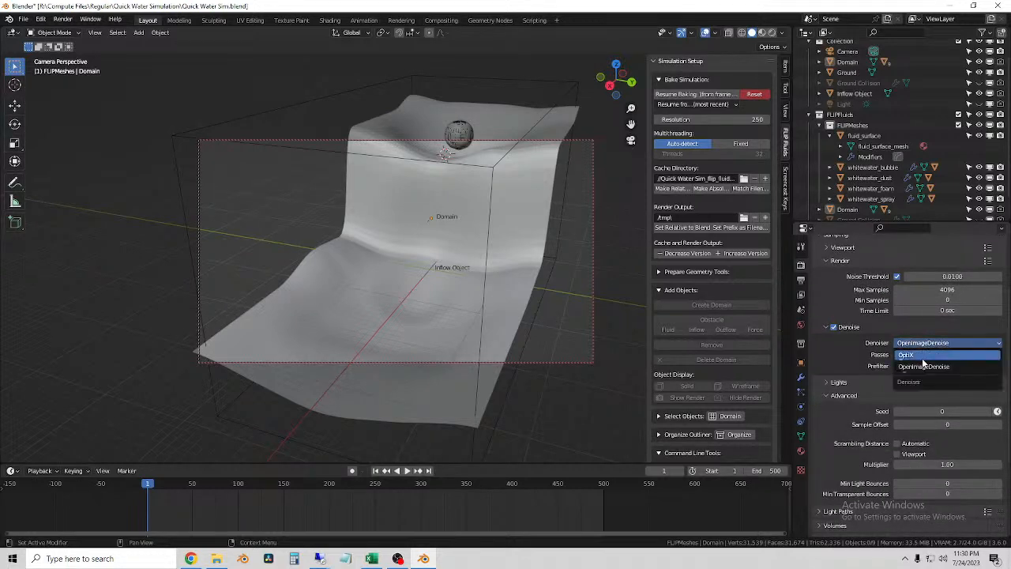
{"action": "left_click", "coordinate": [934, 365]}
Expand the viewport sampling settings for review, and save the project.
{"action": "scroll", "coordinate": [936, 372], "scroll_direction": "up", "scroll_amount": 4}
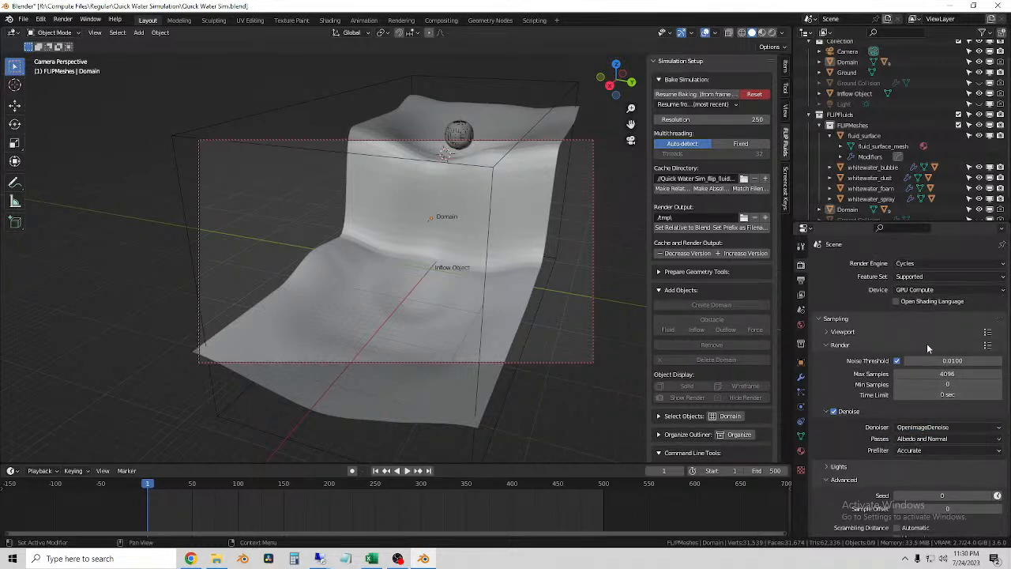
{"action": "left_click", "coordinate": [910, 327]}
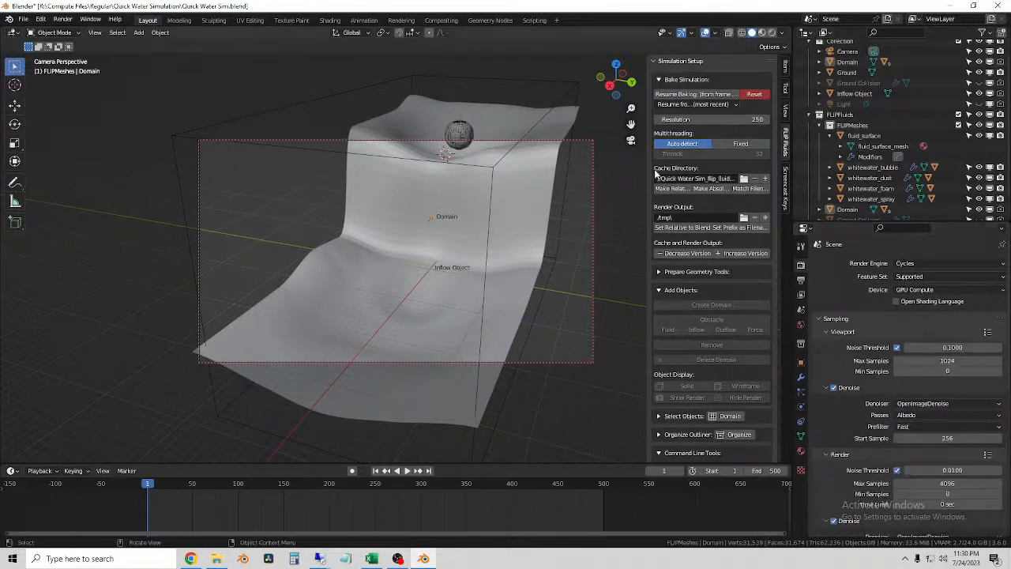
{"action": "left_click", "coordinate": [24, 19]}
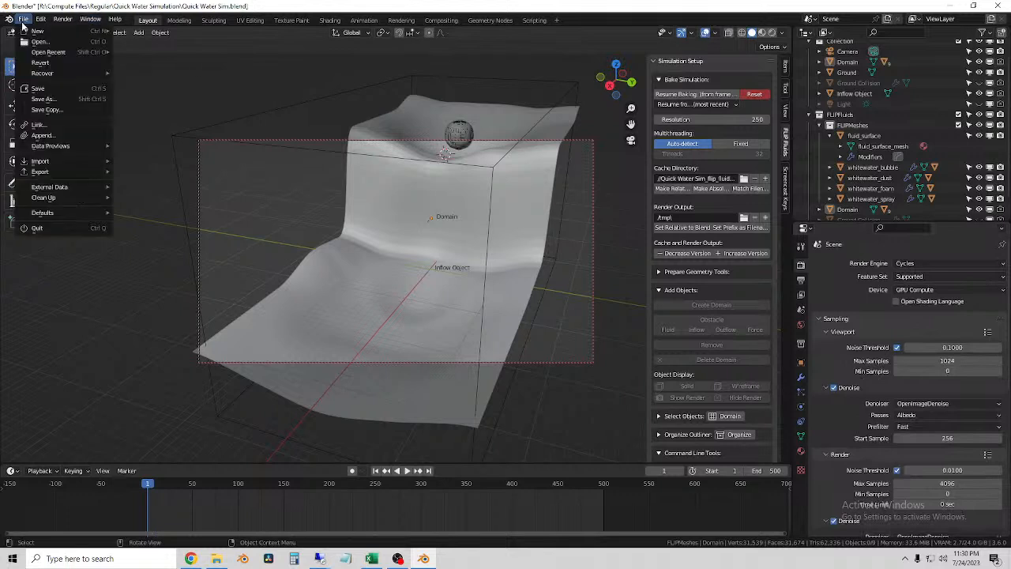
Set the render output resolution to 2560 × 1440 px.
{"action": "left_click", "coordinate": [801, 281]}
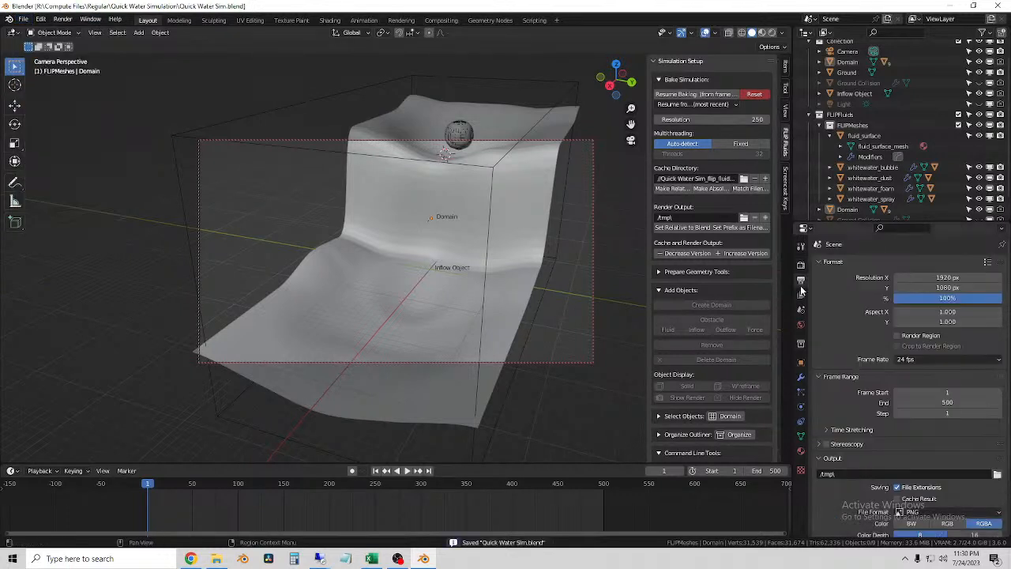
{"action": "left_click", "coordinate": [937, 277]}
{"action": "type", "text": "25"}
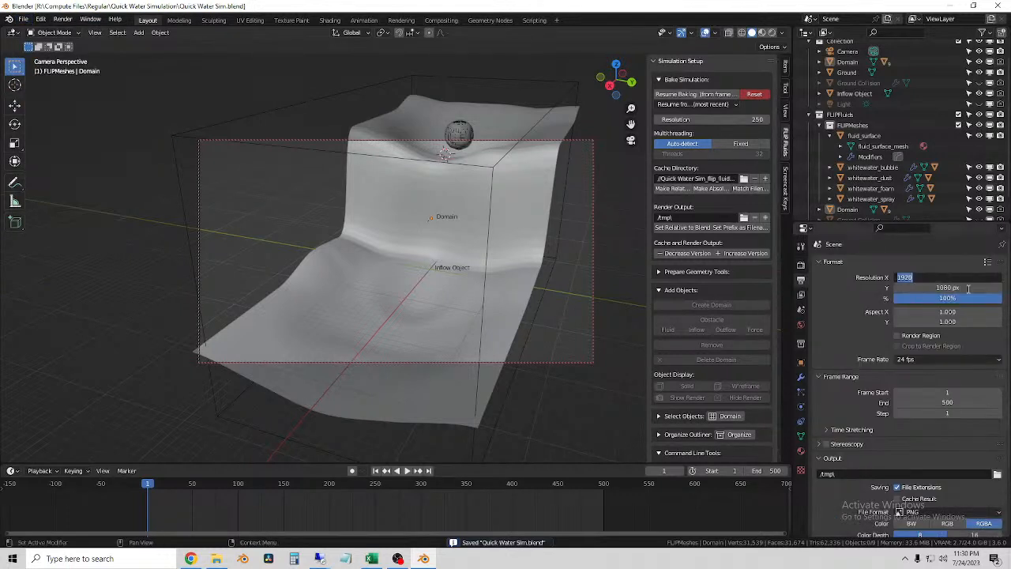
{"action": "type", "text": "650"}
{"action": "key", "text": "BackSpace"}
{"action": "key", "text": "BackSpace"}
{"action": "key", "text": "BackSpace"}
{"action": "type", "text": "60"}
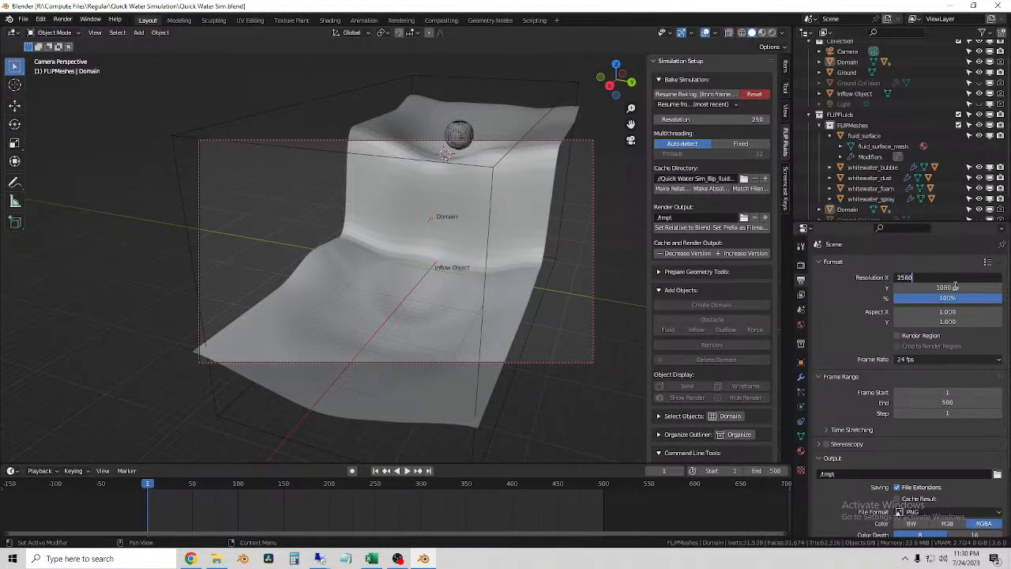
{"action": "left_click", "coordinate": [944, 287]}
{"action": "type", "text": "1440"}
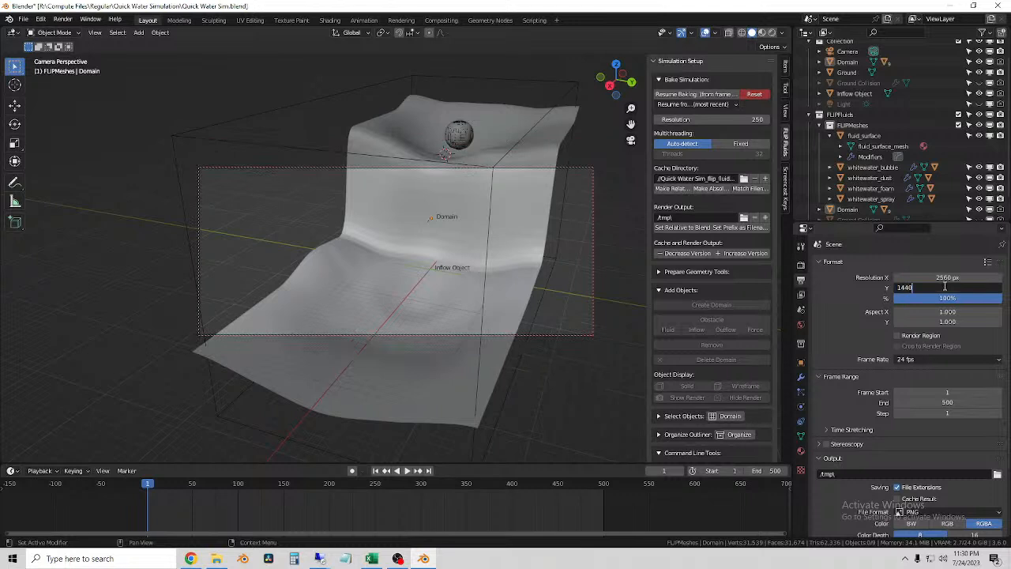
{"action": "key", "text": "Return"}
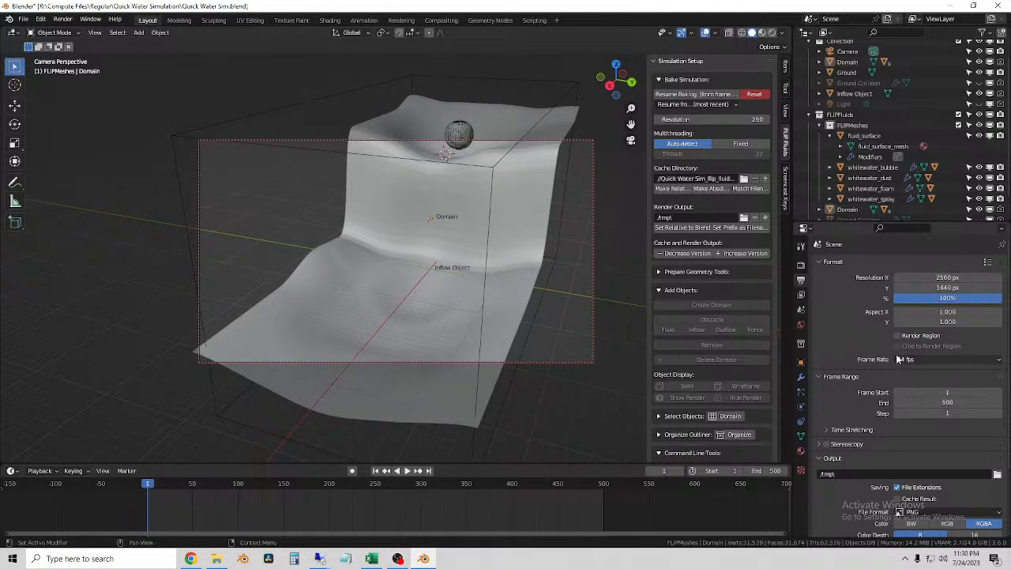
Browse for the render output location to R:\Compute Files\Regular\Quick Water Simulation on the Compute Drive.
{"action": "scroll", "coordinate": [880, 409], "scroll_direction": "down", "scroll_amount": 3}
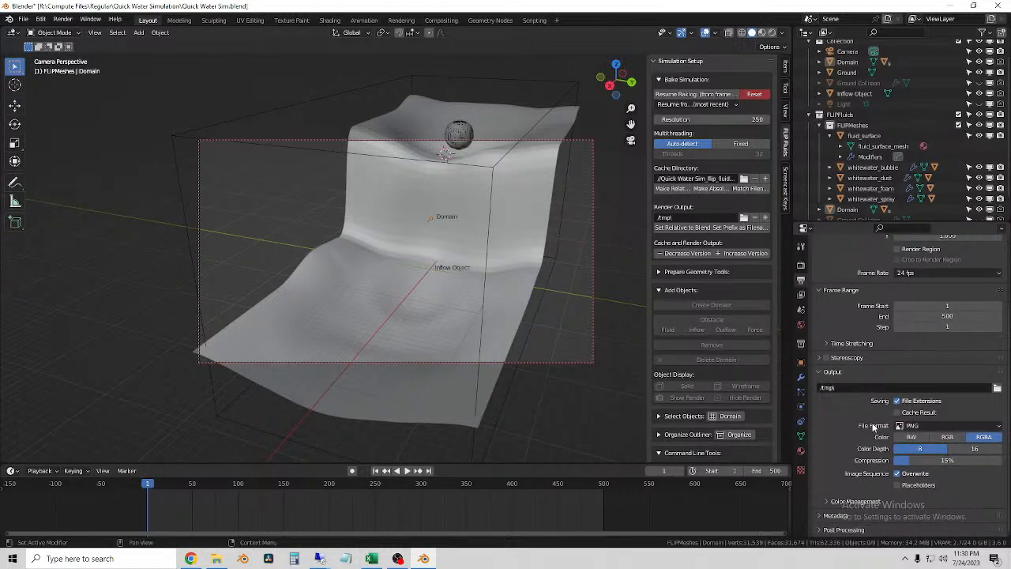
{"action": "left_click", "coordinate": [997, 388]}
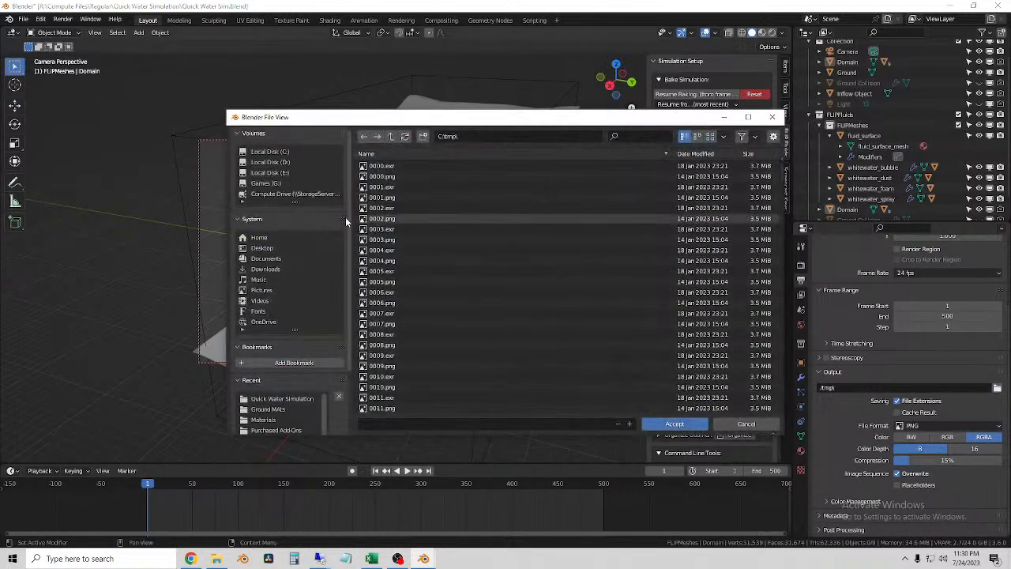
{"action": "left_click", "coordinate": [390, 136]}
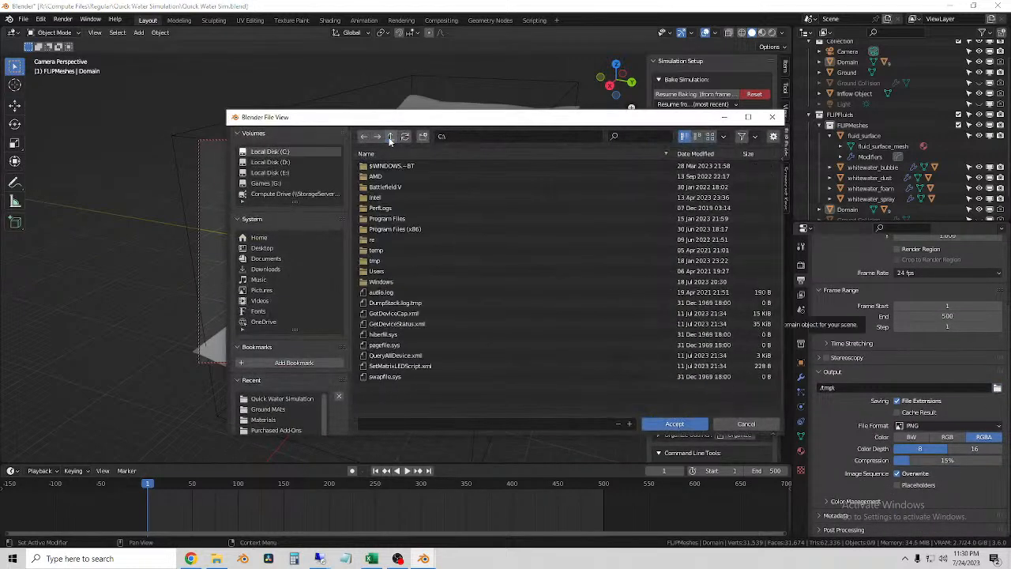
{"action": "left_click", "coordinate": [286, 193]}
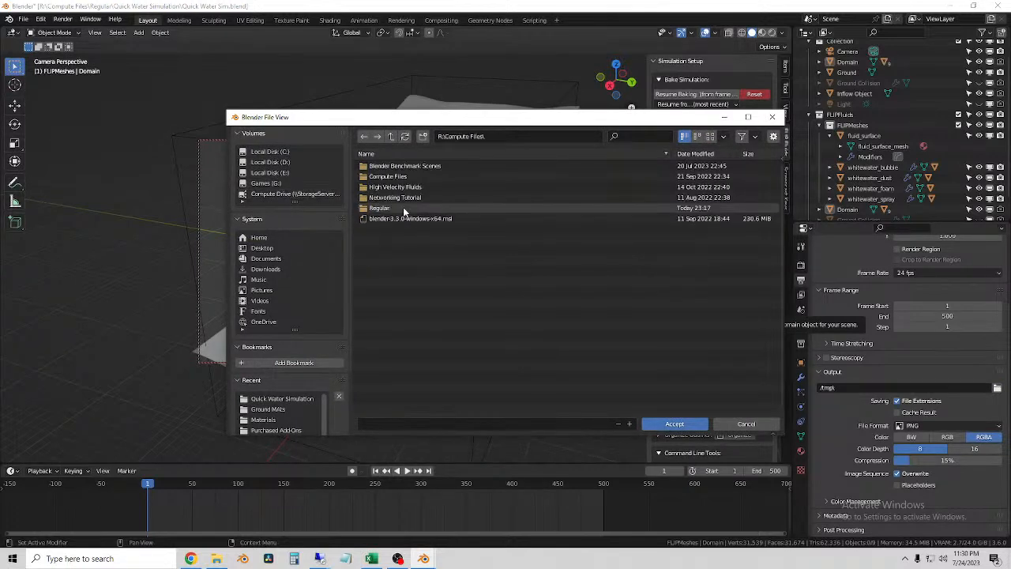
{"action": "left_click", "coordinate": [404, 210]}
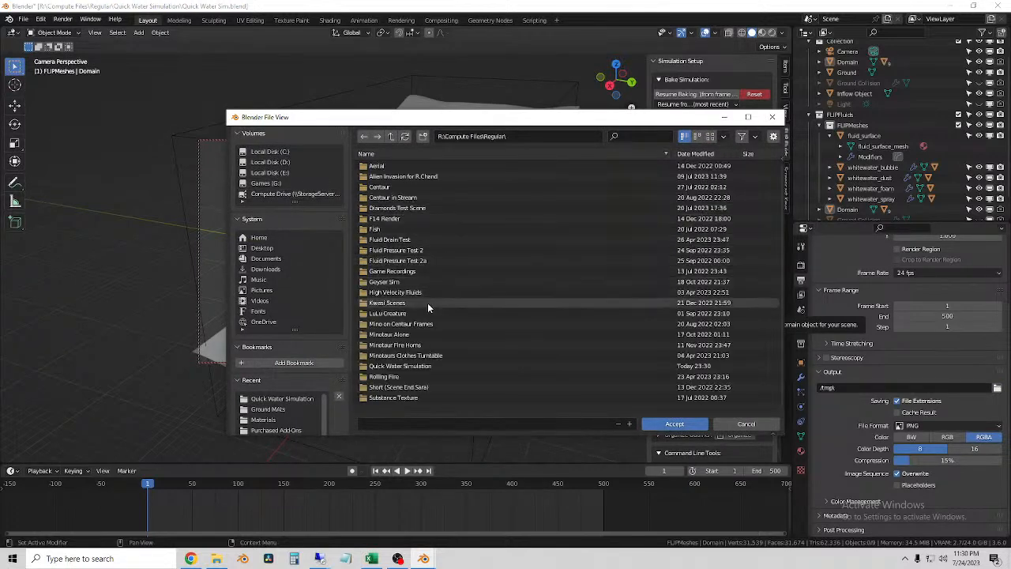
{"action": "left_click", "coordinate": [403, 366]}
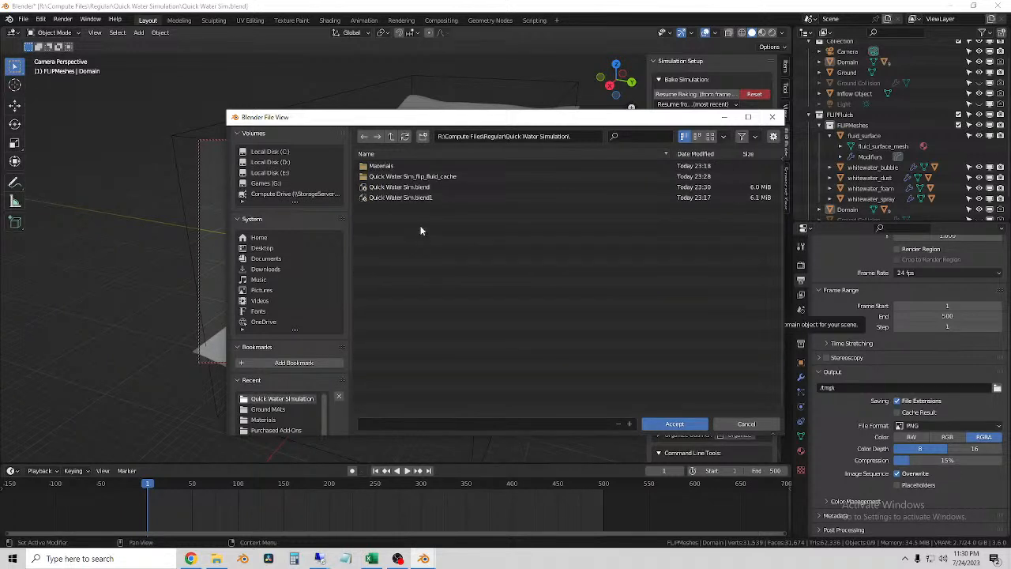
Create a Render Frames folder inside Quick Water Simulation, accept it as the render output location, and save the project.
{"action": "left_click", "coordinate": [423, 136]}
{"action": "type", "text": "R"}
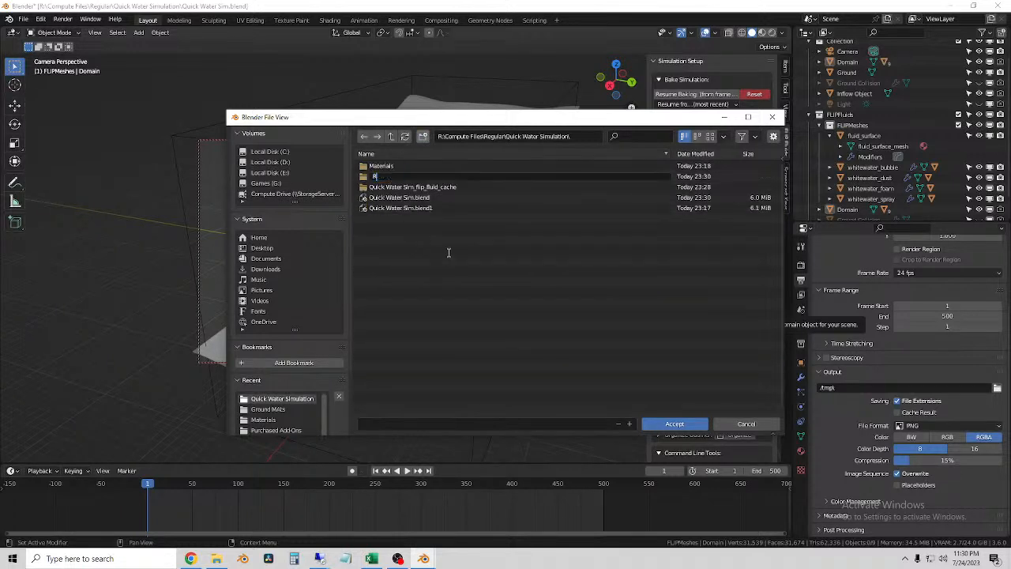
{"action": "type", "text": "ender Frames"}
{"action": "key", "text": "Return"}
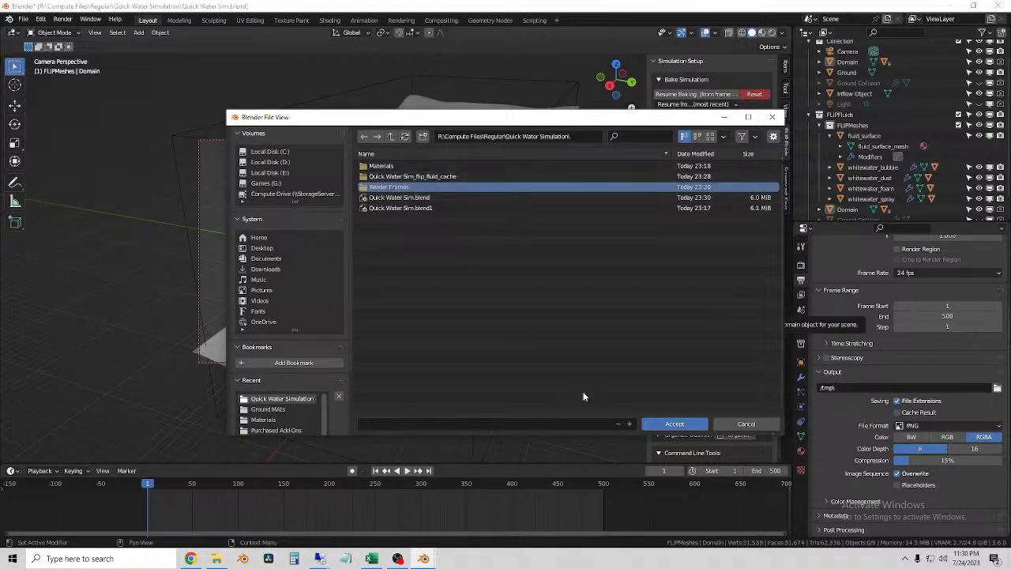
{"action": "left_click", "coordinate": [664, 424]}
{"action": "left_click", "coordinate": [663, 423]}
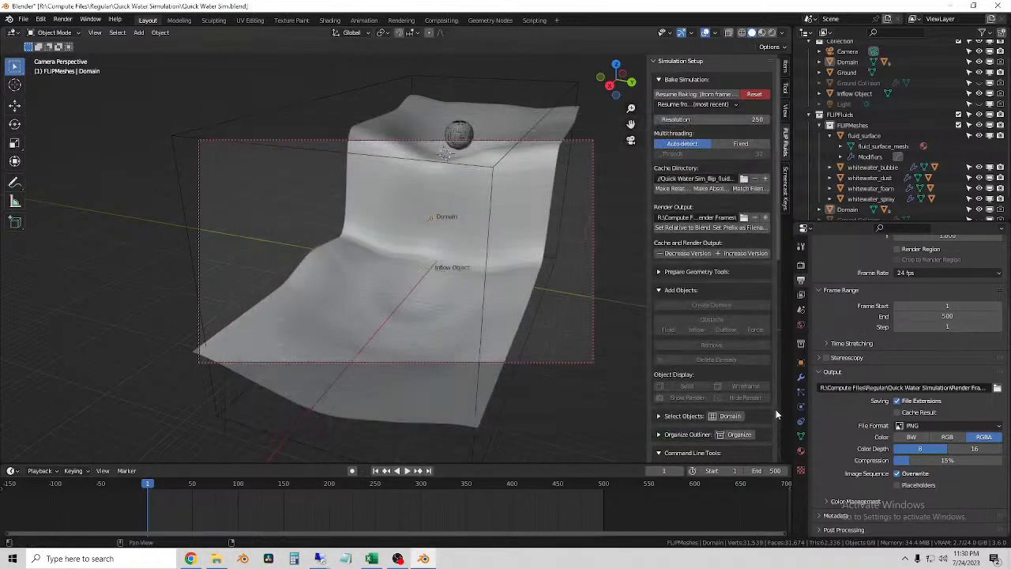
{"action": "left_click", "coordinate": [23, 18]}
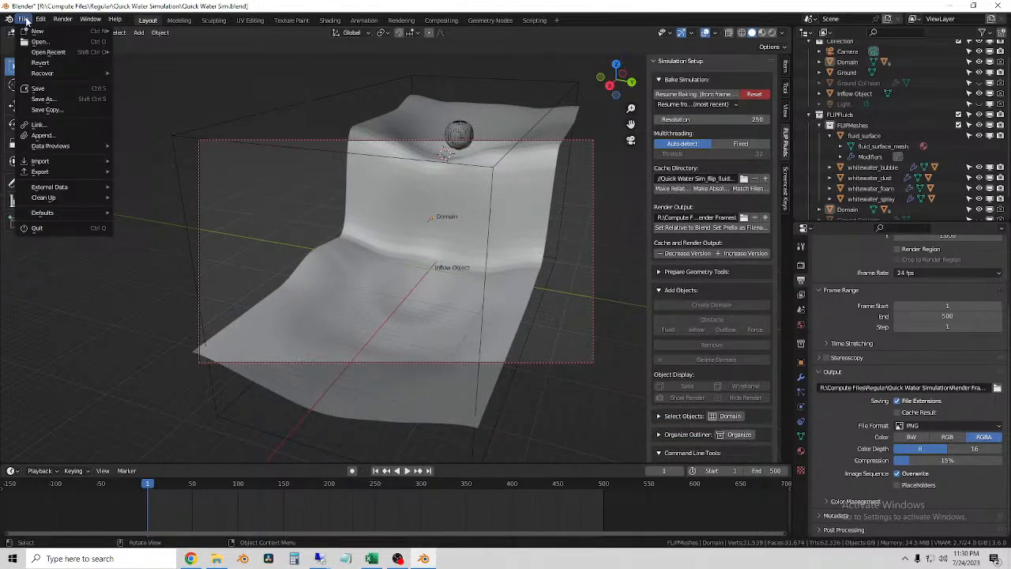
{"action": "left_click", "coordinate": [41, 90]}
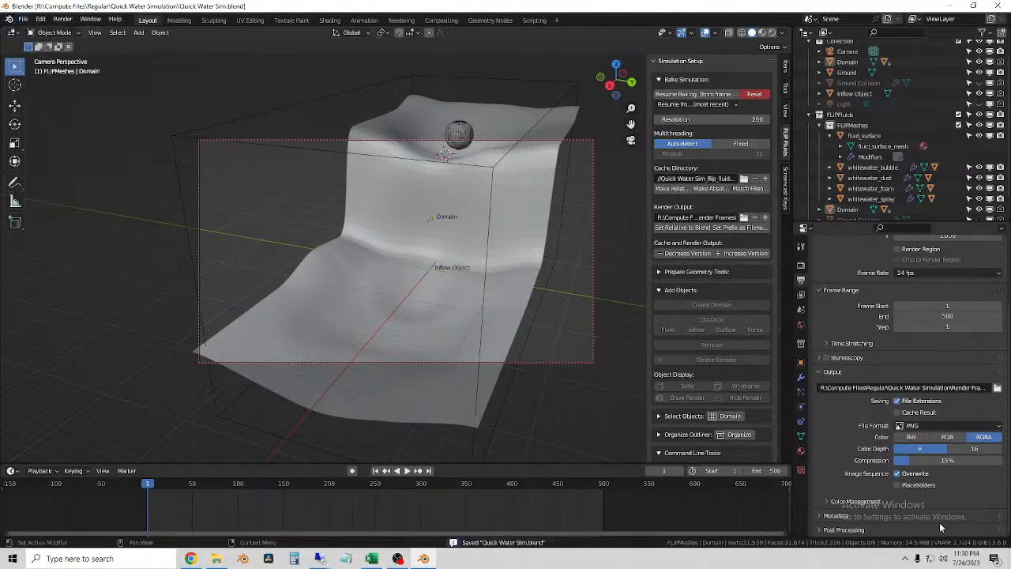
Disable Overwrite and enable Placeholders for the output image sequence, and save the project.
{"action": "left_click", "coordinate": [899, 486]}
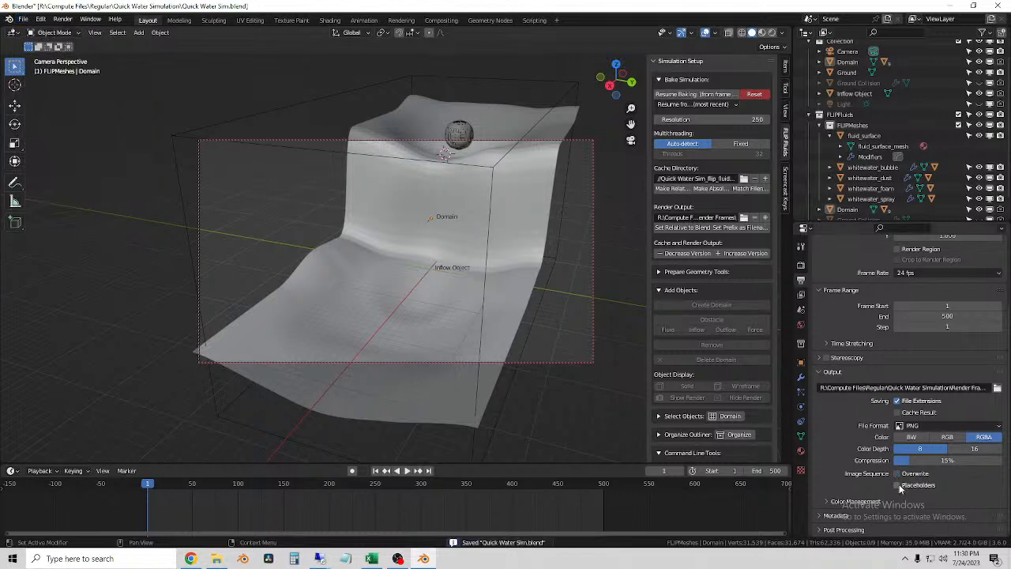
{"action": "left_click", "coordinate": [23, 18]}
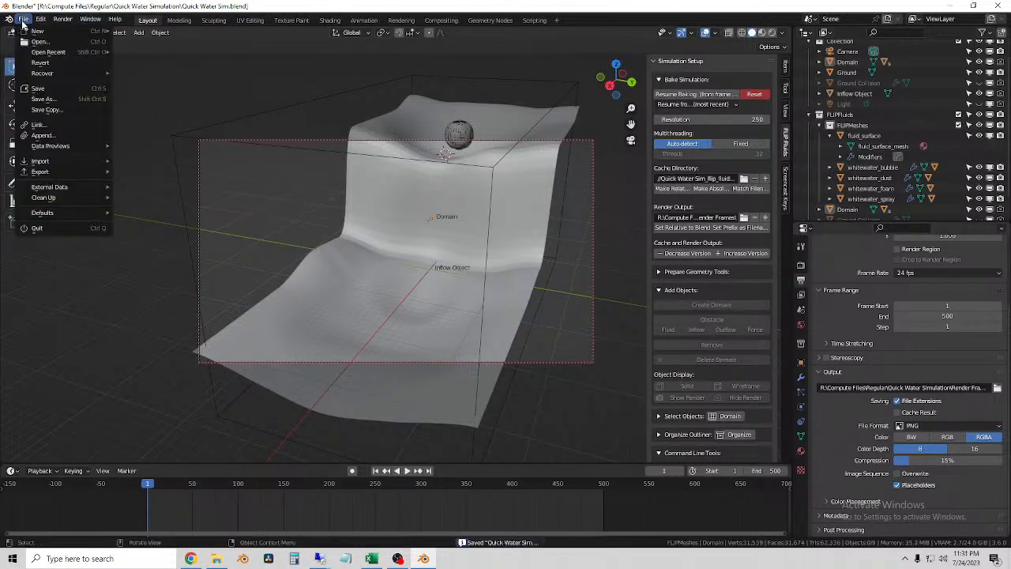
{"action": "left_click", "coordinate": [38, 88]}
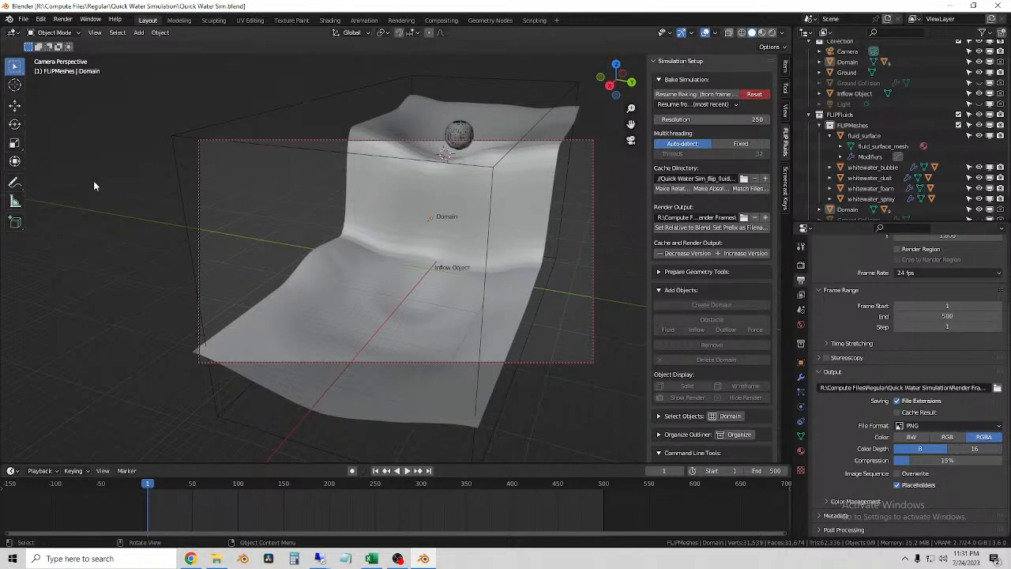
Preview the scene in rendered shading, return to solid shading, and start rendering the animation on the workstation.
{"action": "left_click", "coordinate": [773, 33]}
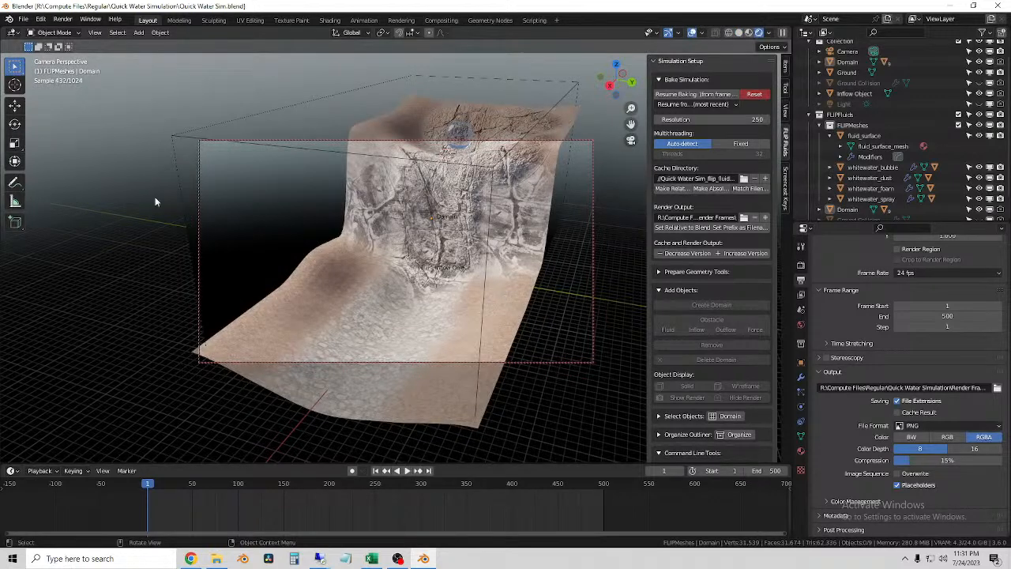
{"action": "left_click", "coordinate": [739, 33]}
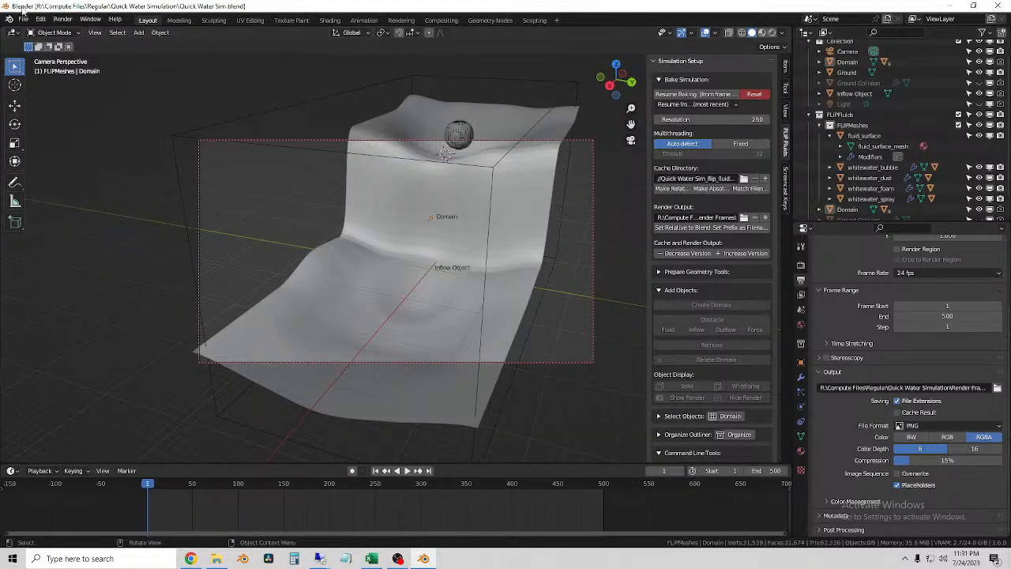
{"action": "left_click", "coordinate": [24, 19]}
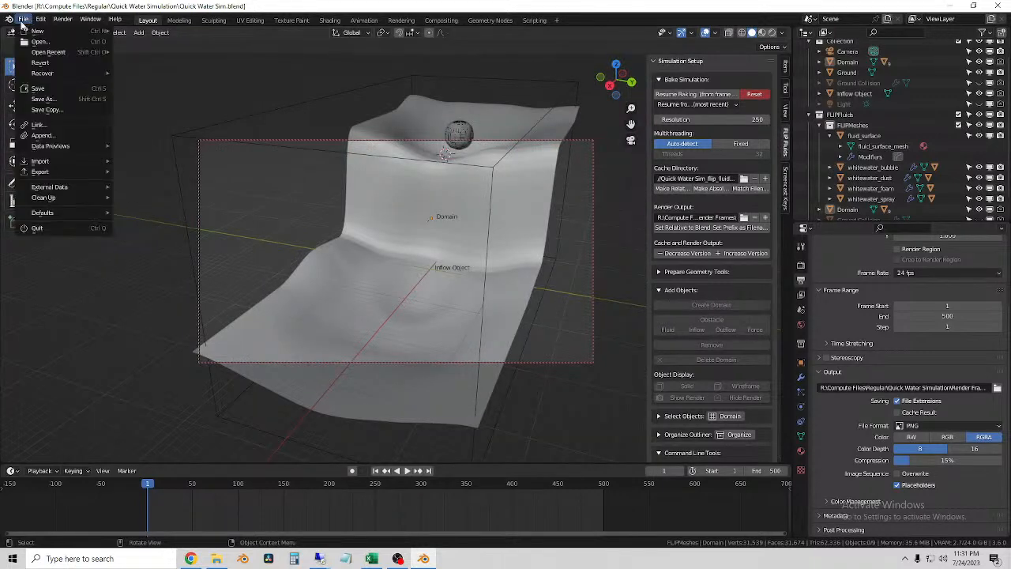
{"action": "mouse_move", "coordinate": [62, 19]}
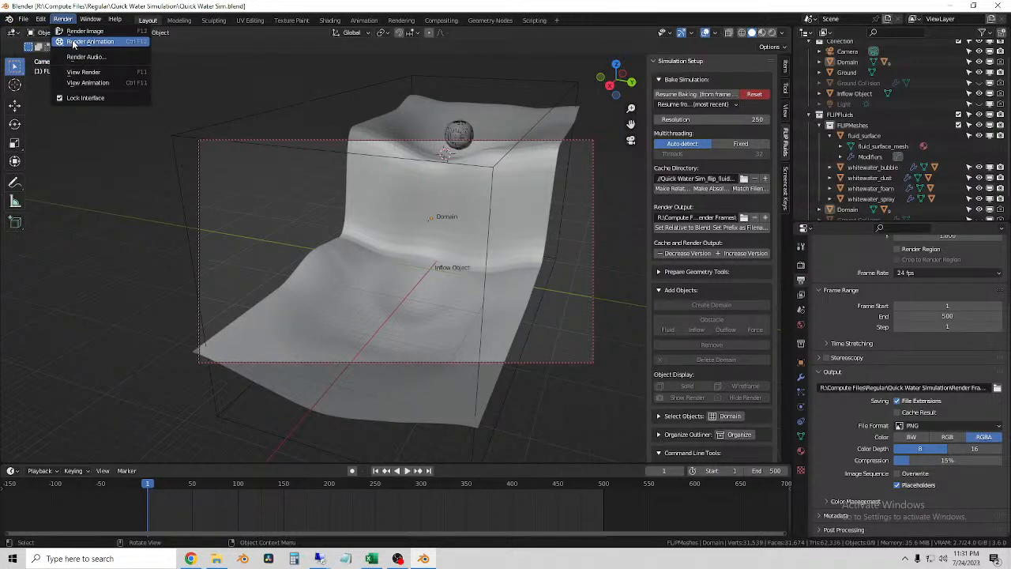
{"action": "left_click", "coordinate": [74, 42]}
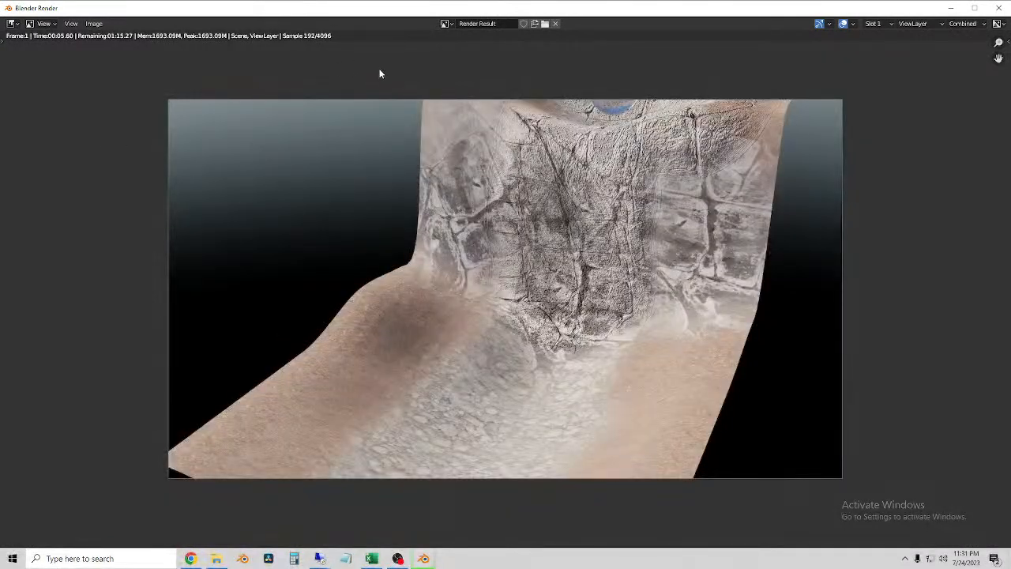
{"action": "left_click", "coordinate": [950, 9]}
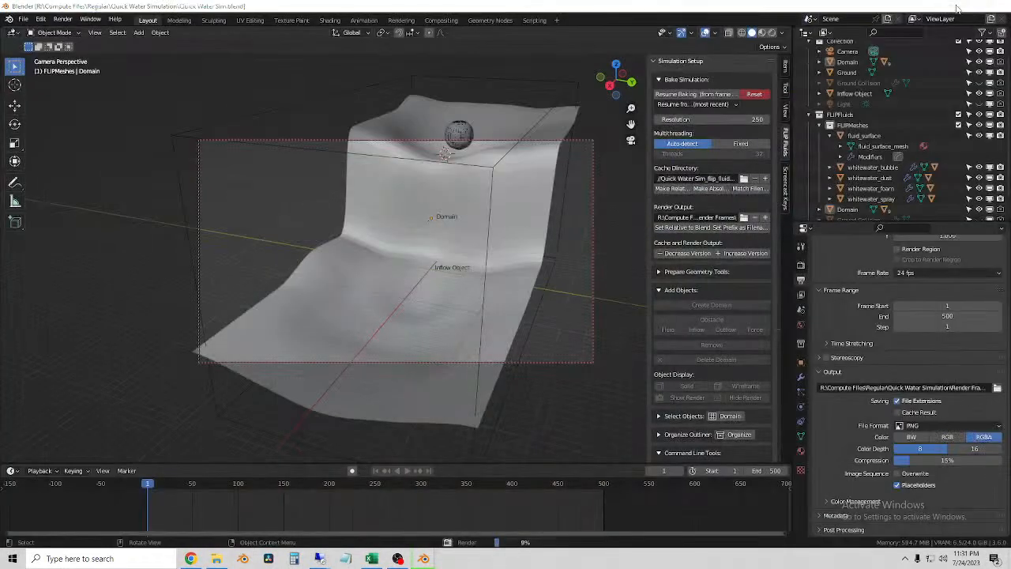
{"action": "left_click", "coordinate": [950, 6]}
Switch to the Render1 remote desktop, launch Blender 3.6 there, and load the 3.5 settings.
{"action": "mouse_move", "coordinate": [319, 559]}
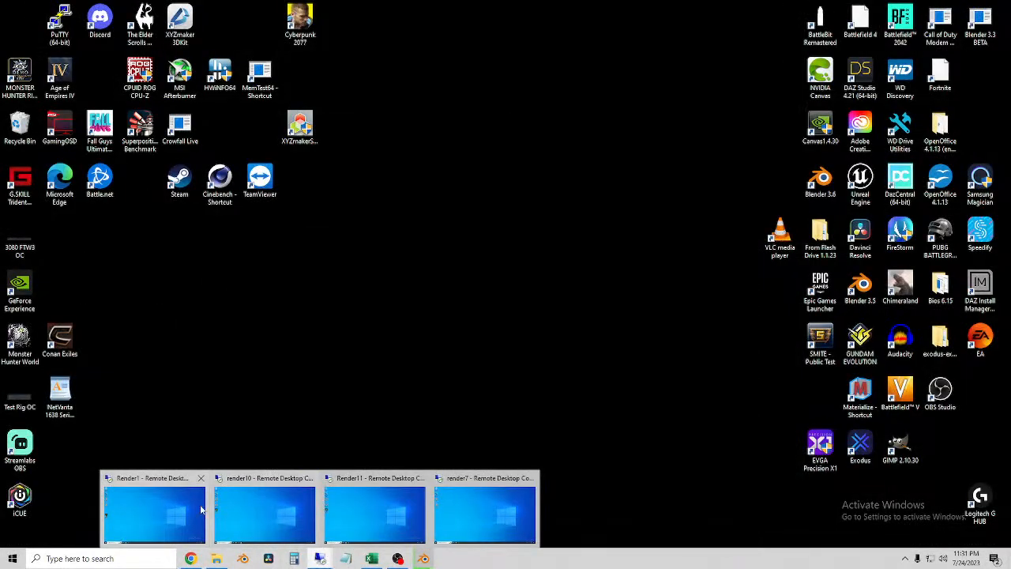
{"action": "left_click", "coordinate": [152, 506]}
{"action": "double_click", "coordinate": [21, 178]}
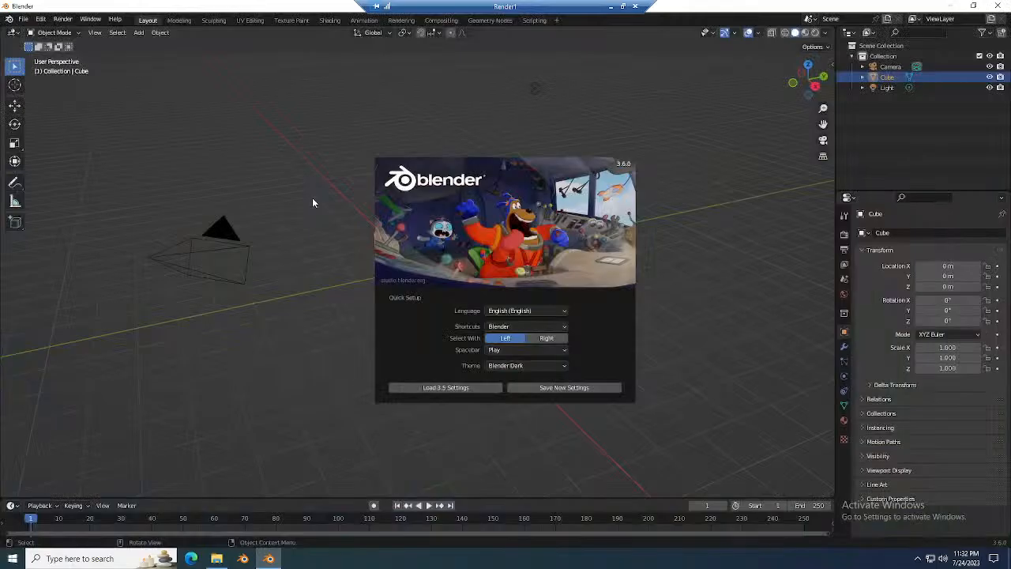
{"action": "left_click", "coordinate": [466, 387]}
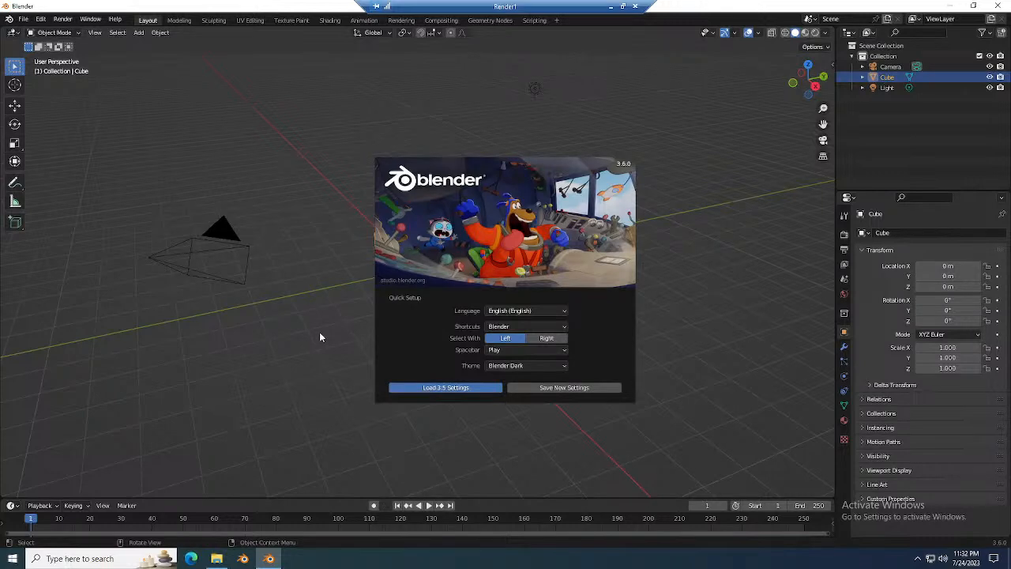
{"action": "left_click", "coordinate": [437, 387]}
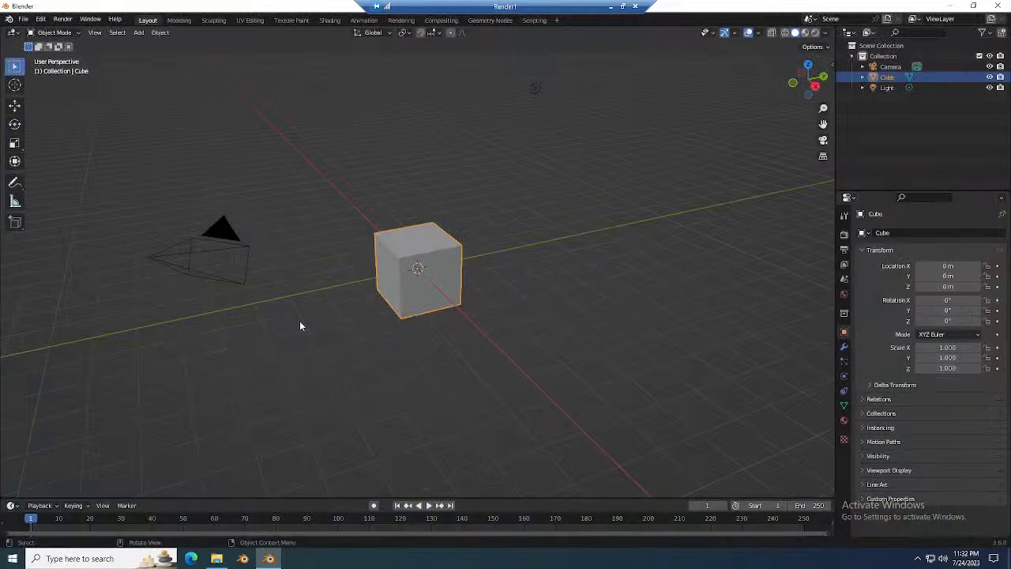
{"action": "left_click", "coordinate": [300, 320]}
Open Quick Water Sim.blend from R:\Compute Files\Regular\Quick Water Simulation without saving the untitled scene.
{"action": "left_click", "coordinate": [24, 19]}
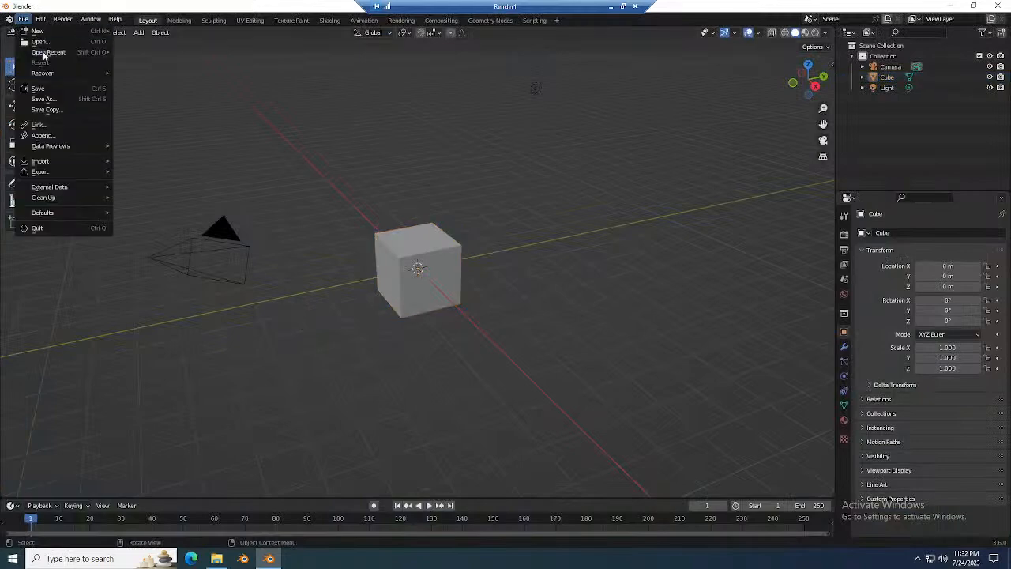
{"action": "left_click", "coordinate": [49, 45]}
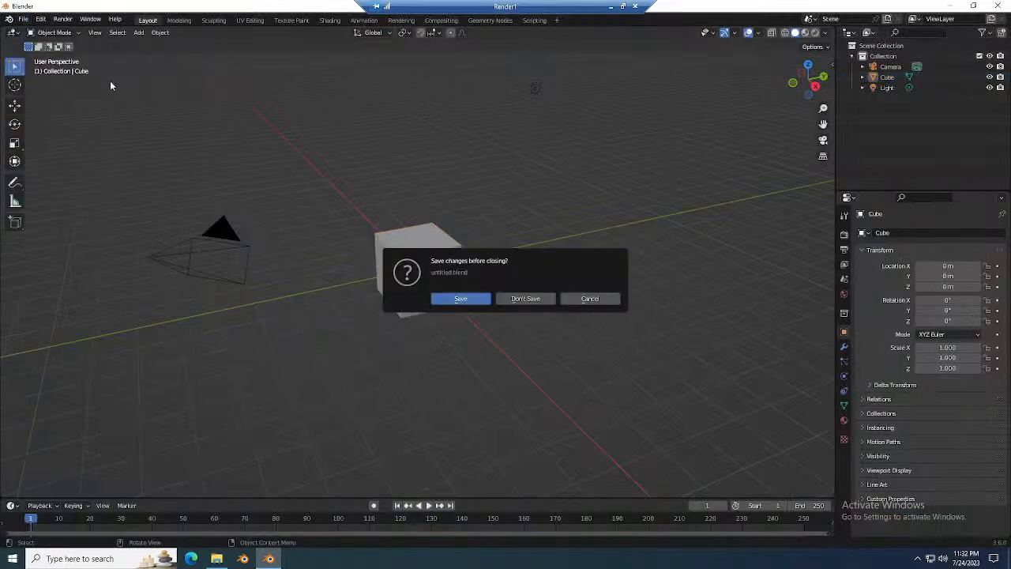
{"action": "left_click", "coordinate": [516, 300]}
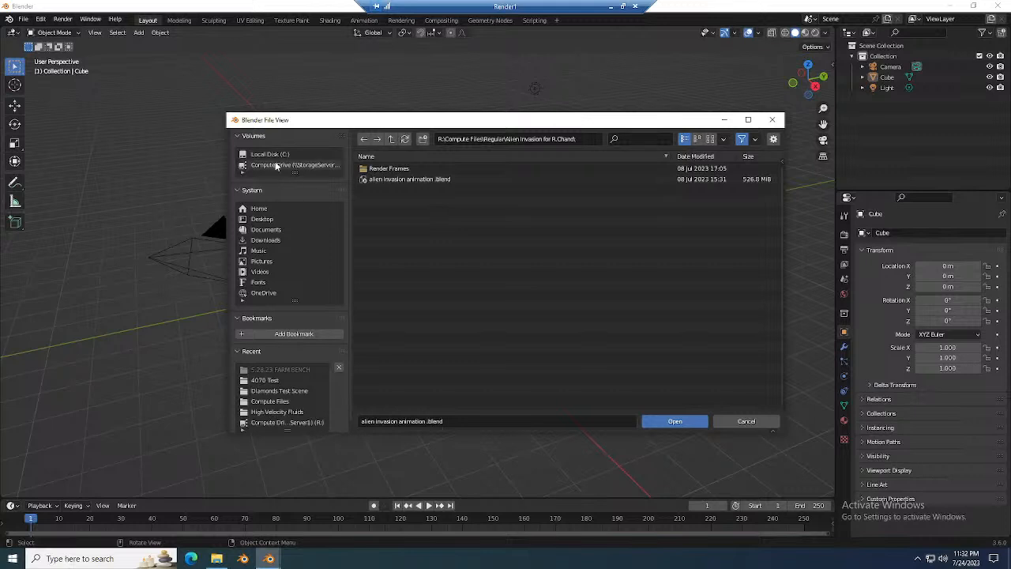
{"action": "left_click", "coordinate": [294, 165]}
{"action": "double_click", "coordinate": [396, 229]}
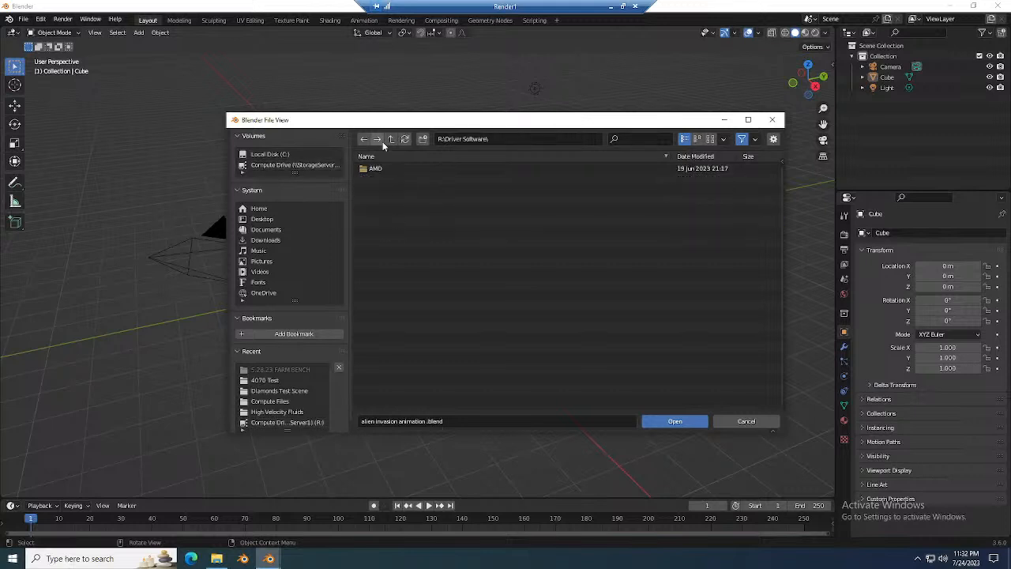
{"action": "left_click", "coordinate": [391, 138]}
{"action": "double_click", "coordinate": [394, 213]}
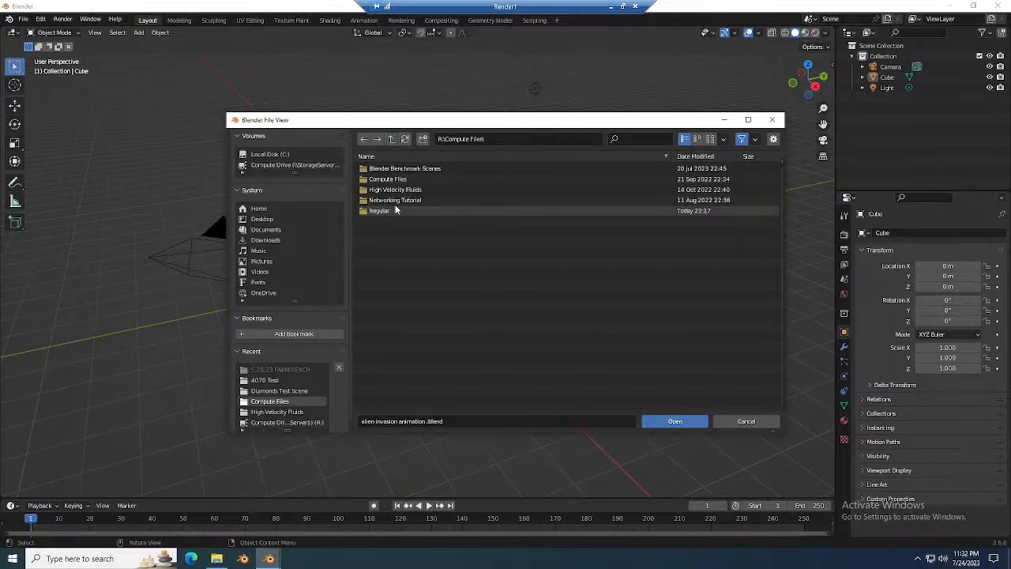
{"action": "double_click", "coordinate": [393, 208]}
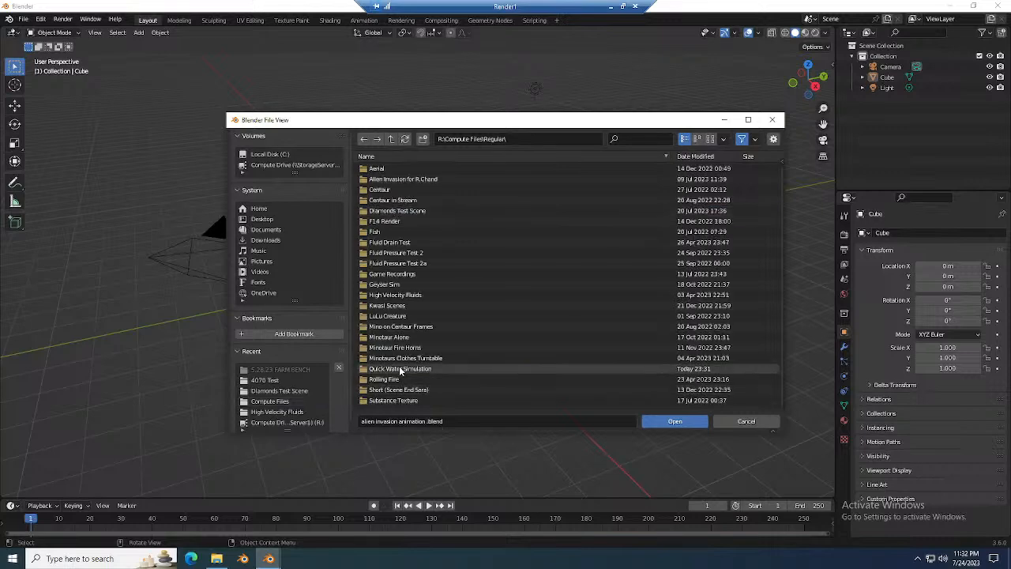
{"action": "double_click", "coordinate": [400, 369]}
{"action": "double_click", "coordinate": [397, 199]}
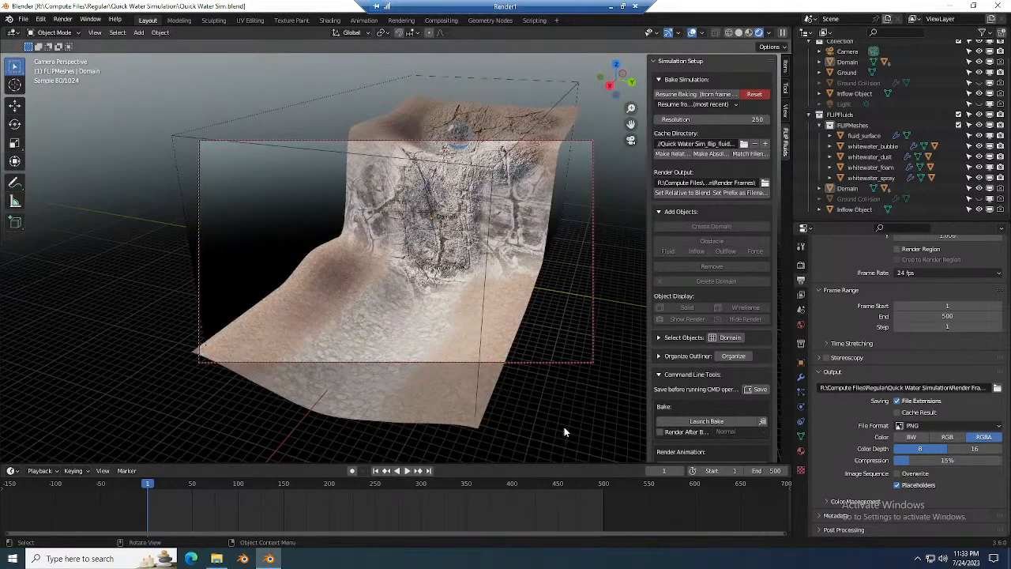
Check the water simulation at frames 100 and 268, then return to frame 1 in solid shading.
{"action": "left_click", "coordinate": [238, 487]}
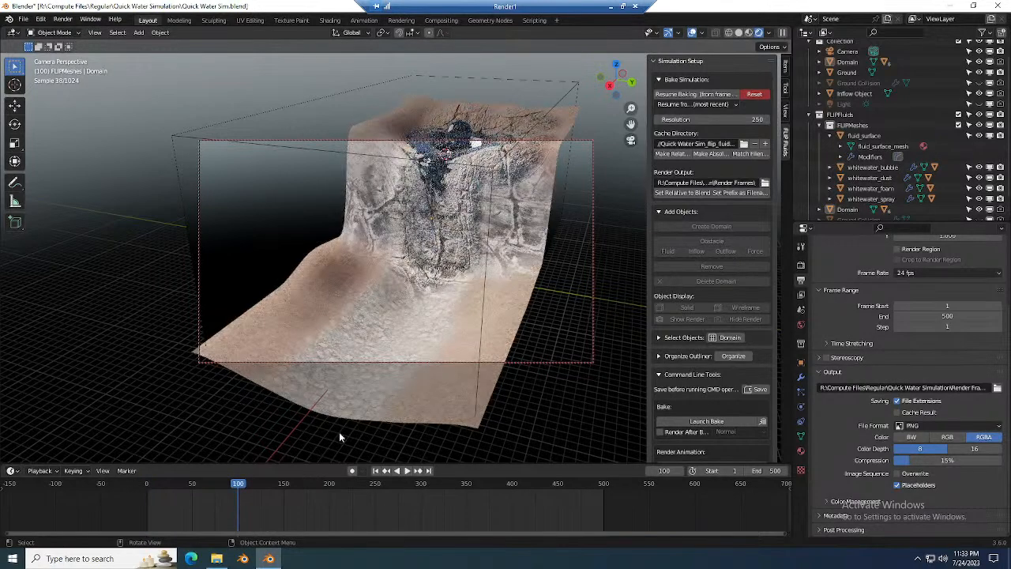
{"action": "left_click", "coordinate": [392, 485]}
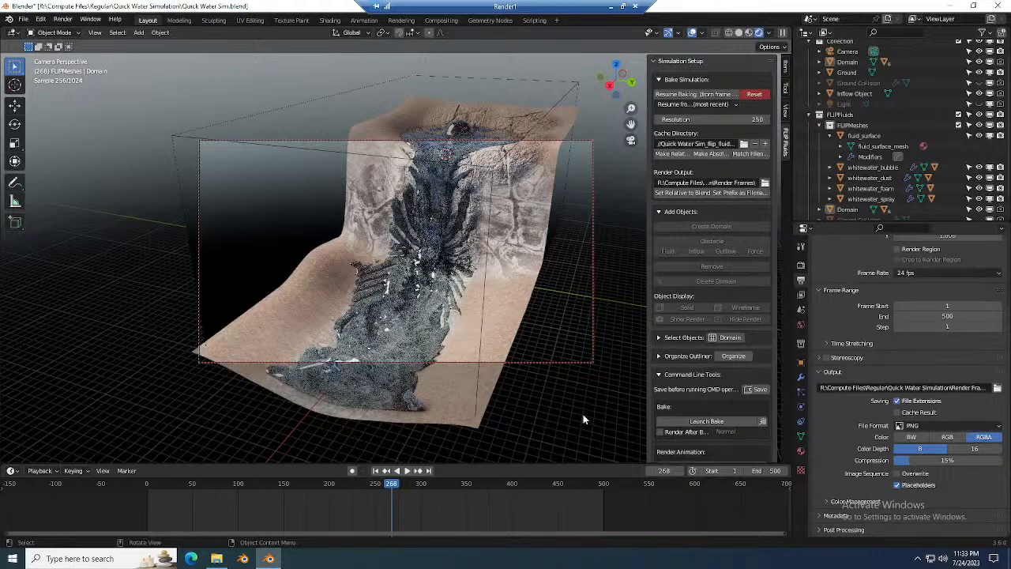
{"action": "left_click", "coordinate": [376, 471]}
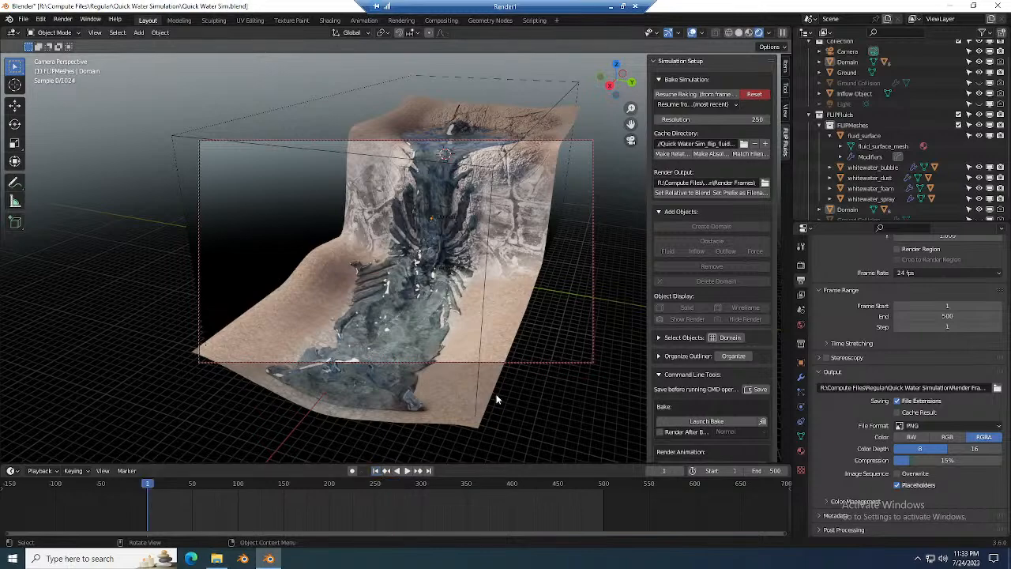
{"action": "left_click", "coordinate": [741, 33]}
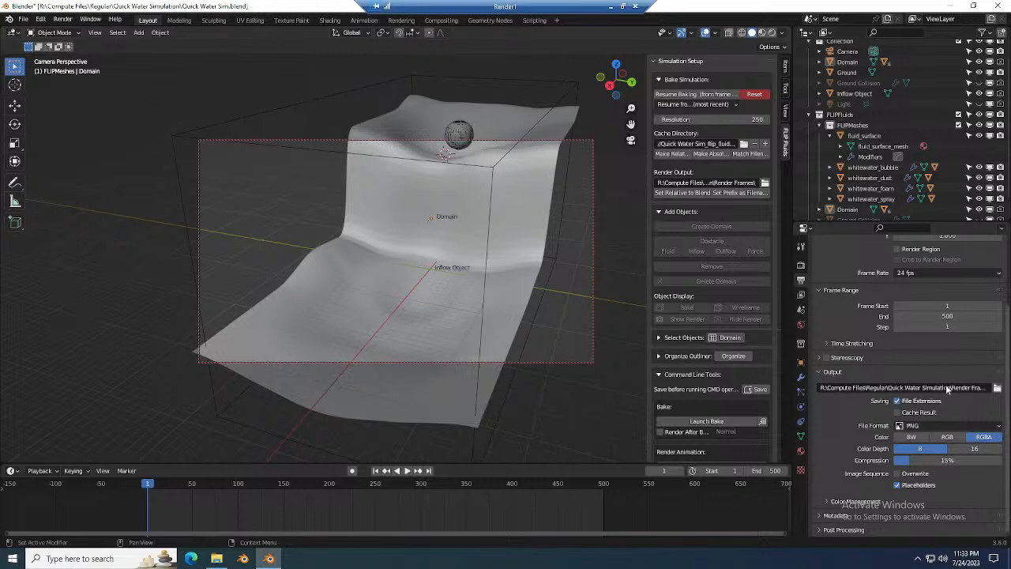
Check the Cycles render device settings in the system preferences on Render1.
{"action": "left_click", "coordinate": [41, 19]}
{"action": "left_click", "coordinate": [102, 176]}
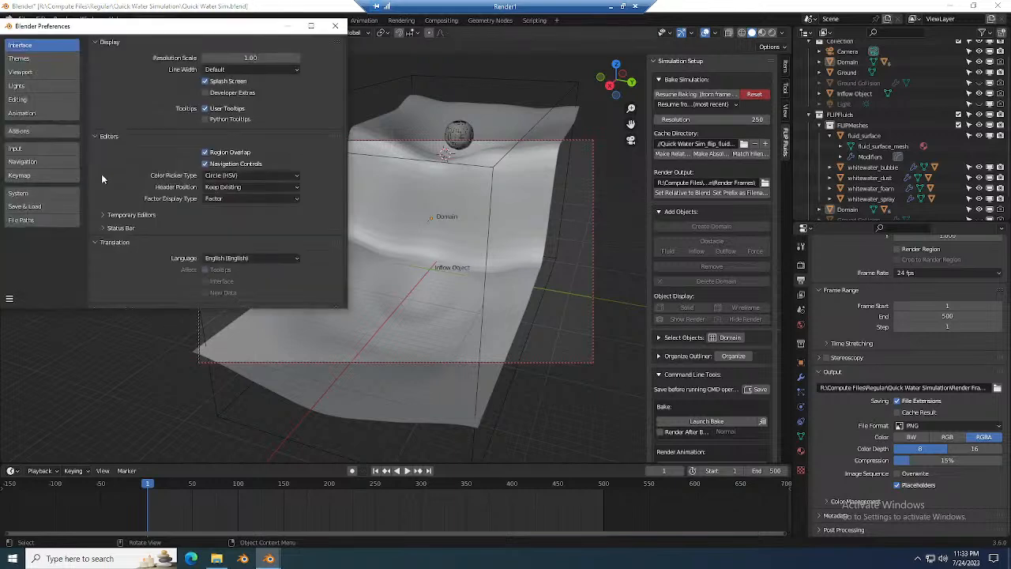
{"action": "left_click", "coordinate": [32, 194]}
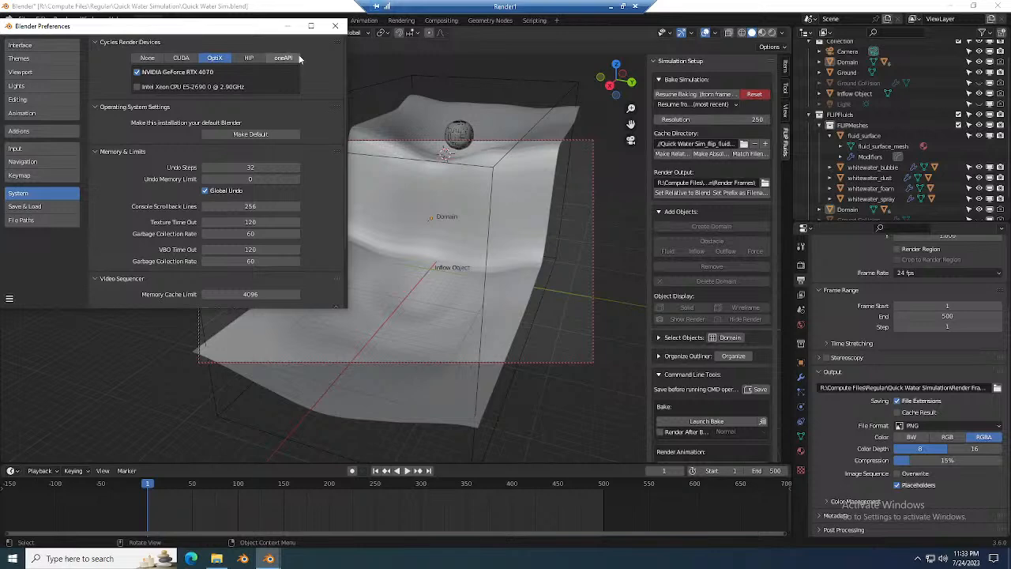
{"action": "left_click", "coordinate": [335, 26]}
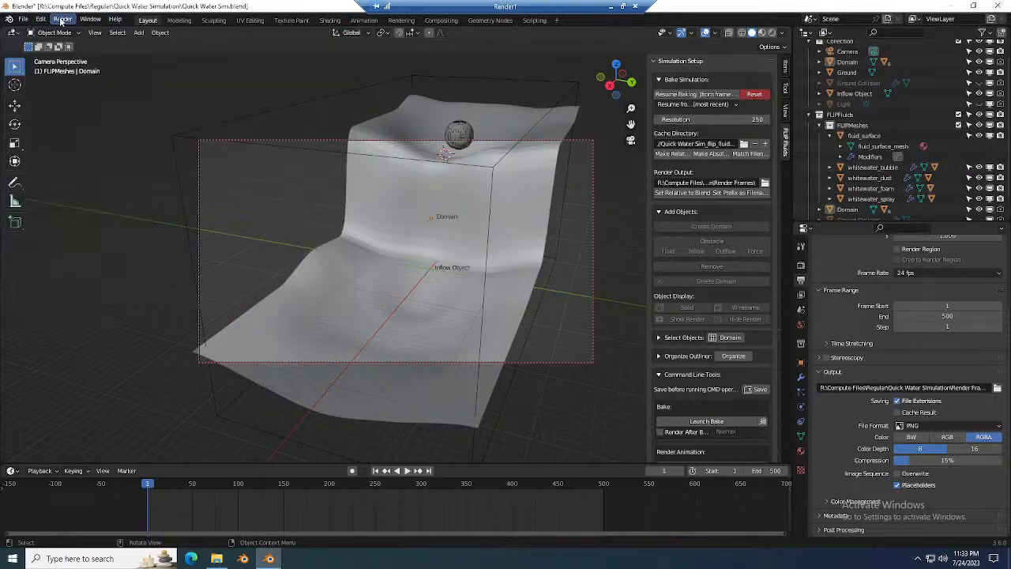
Start rendering the animation on Render1, inspect the frame in progress, and minimize the remote session.
{"action": "left_click", "coordinate": [62, 19]}
{"action": "left_click", "coordinate": [77, 41]}
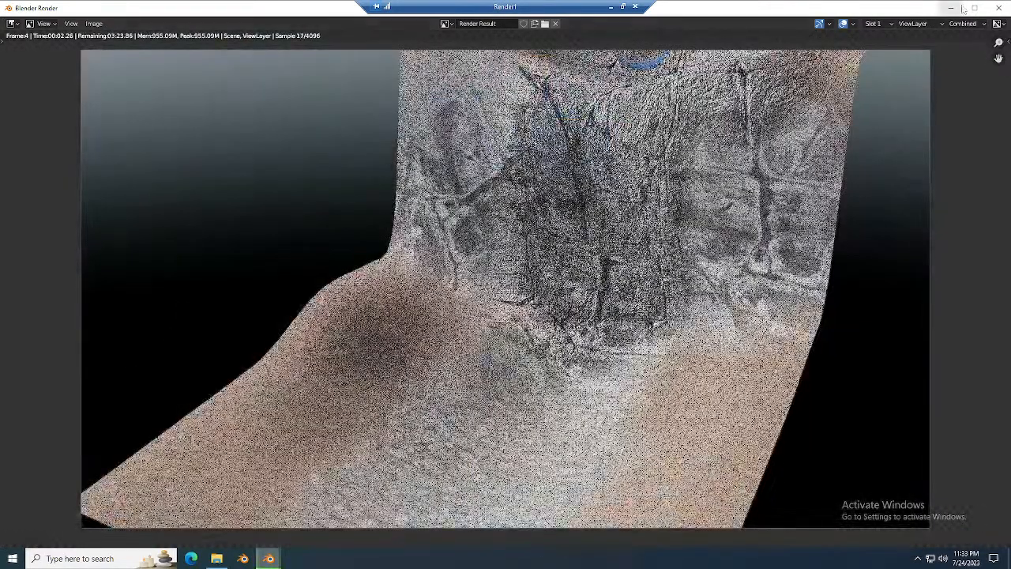
{"action": "left_click", "coordinate": [952, 8]}
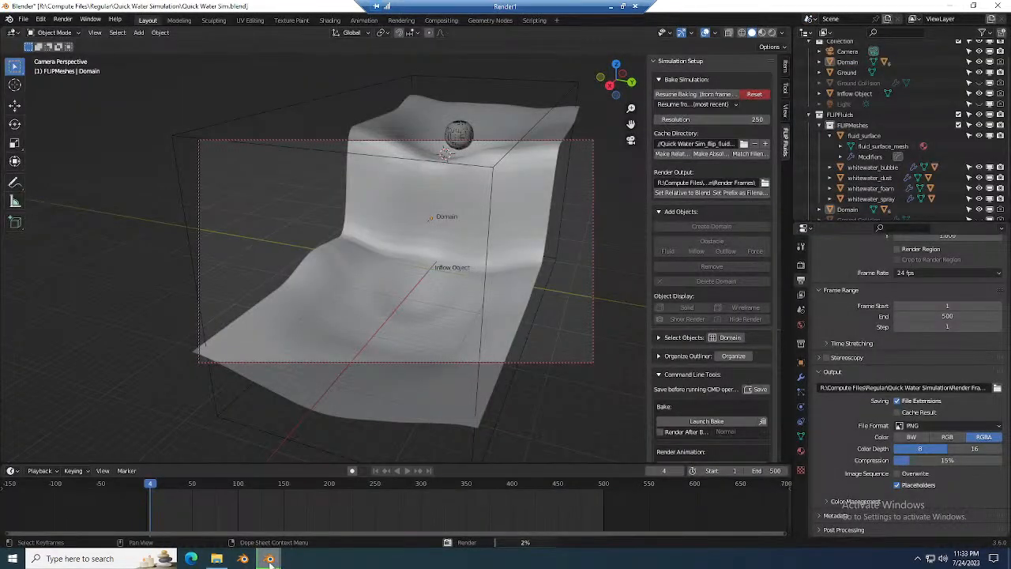
{"action": "mouse_move", "coordinate": [269, 557]}
{"action": "left_click", "coordinate": [316, 521]}
{"action": "scroll", "coordinate": [269, 237], "scroll_direction": "down", "scroll_amount": 2}
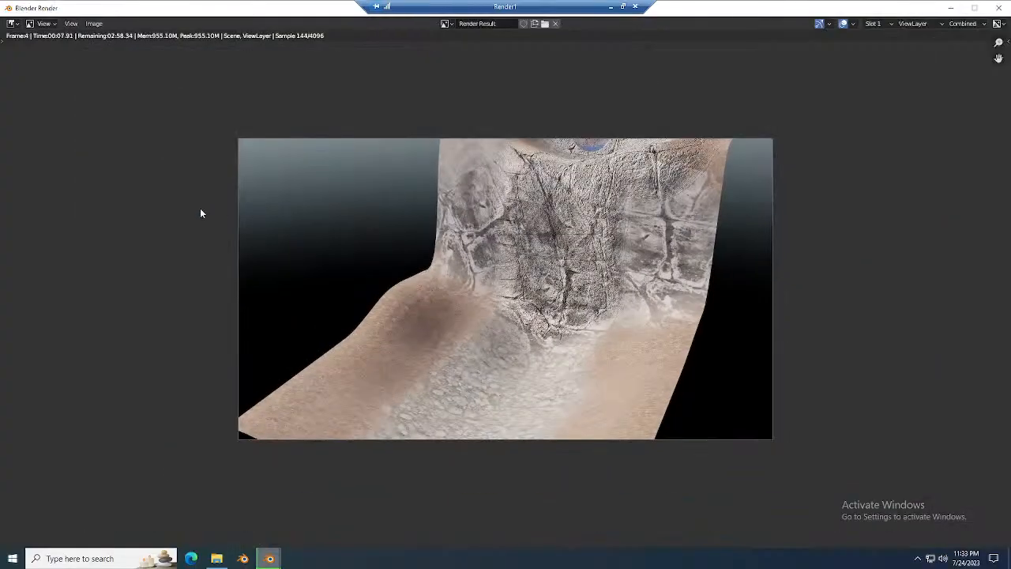
{"action": "middle_click_drag", "start_coordinate": [316, 313], "coordinate": [297, 307]}
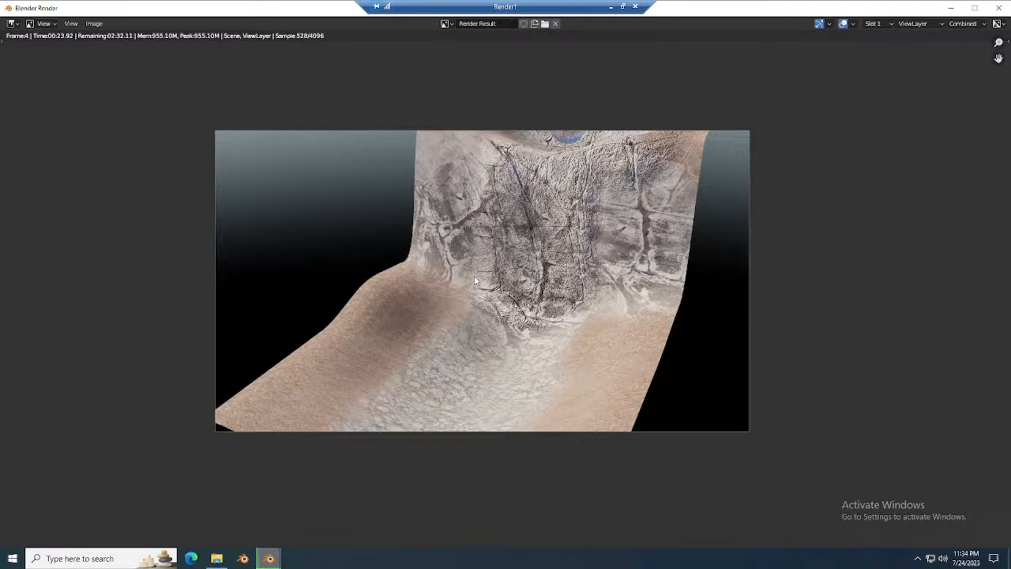
{"action": "left_click", "coordinate": [611, 8]}
Switch to the Render Farm Specs workbook in Excel and review the render nodes, workstation and StorageServer1 entries.
{"action": "left_click", "coordinate": [371, 558]}
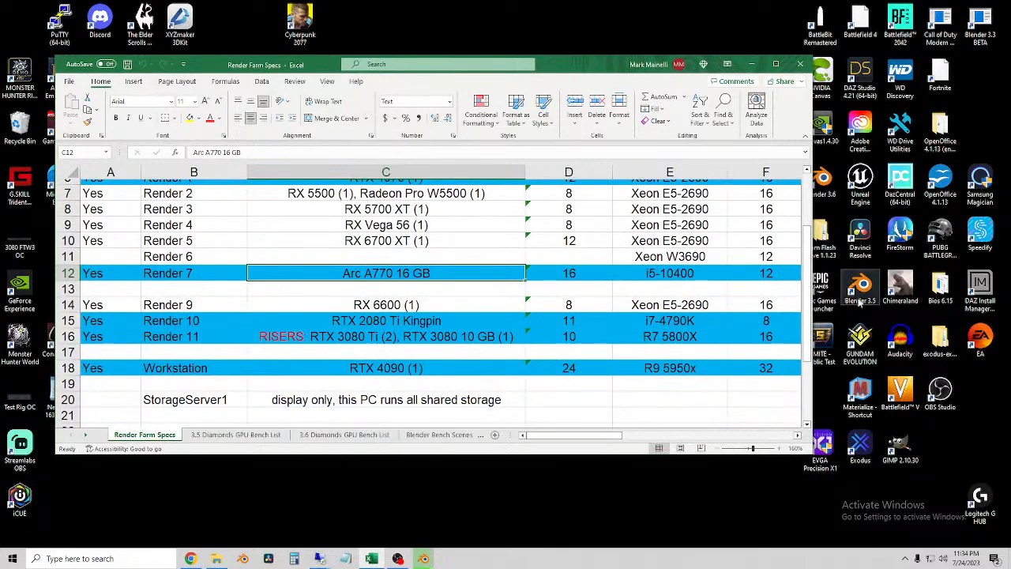
{"action": "scroll", "coordinate": [276, 233], "scroll_direction": "up", "scroll_amount": 1}
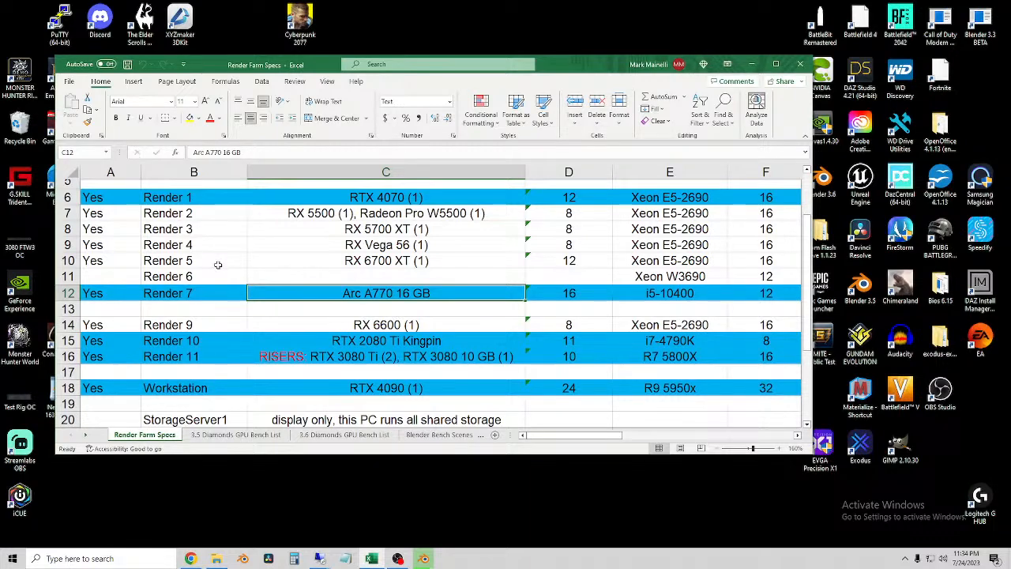
{"action": "scroll", "coordinate": [203, 369], "scroll_direction": "down", "scroll_amount": 1}
{"action": "left_click", "coordinate": [203, 369]}
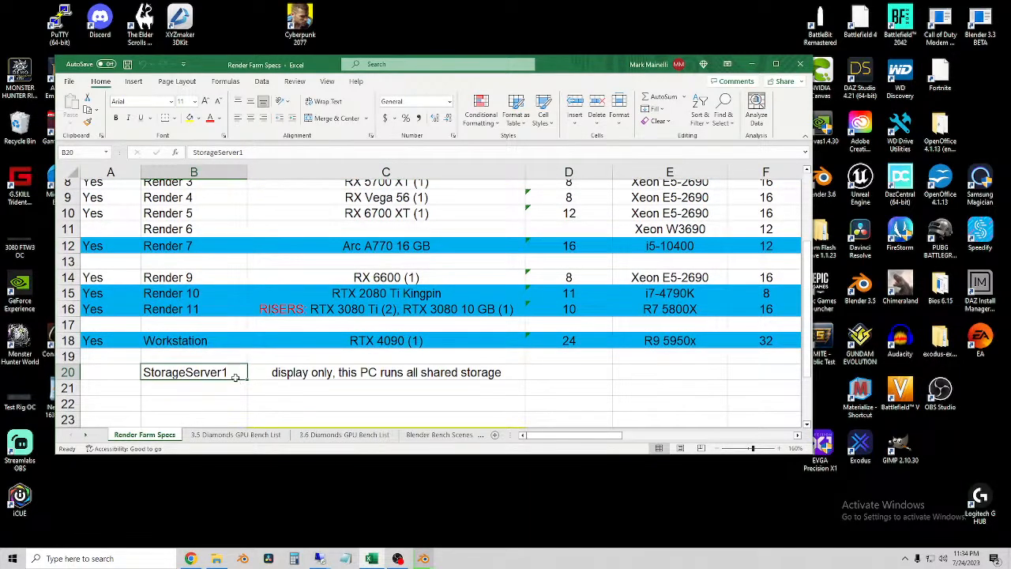
{"action": "scroll", "coordinate": [244, 370], "scroll_direction": "up", "scroll_amount": 1}
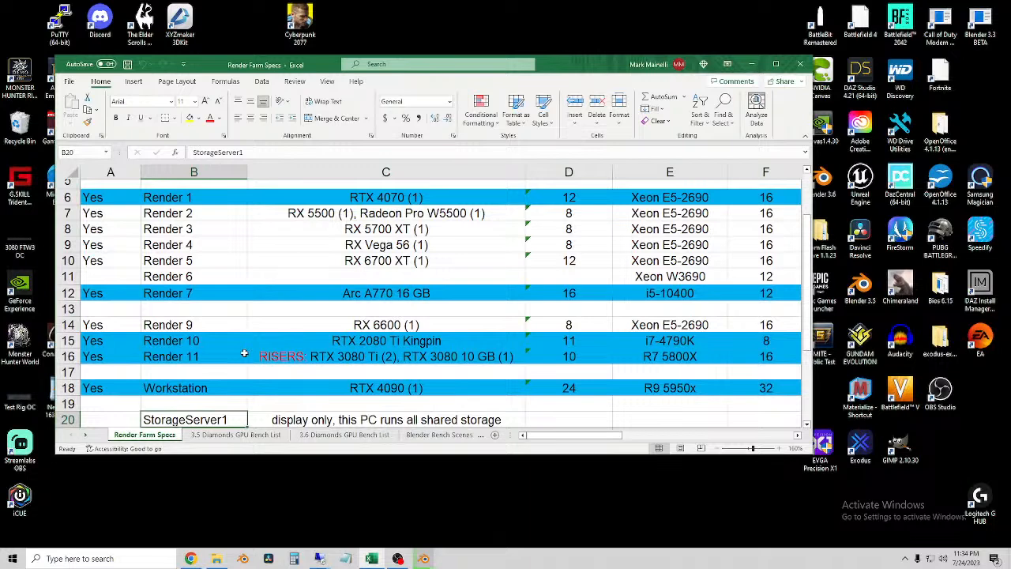
{"action": "left_click", "coordinate": [162, 361]}
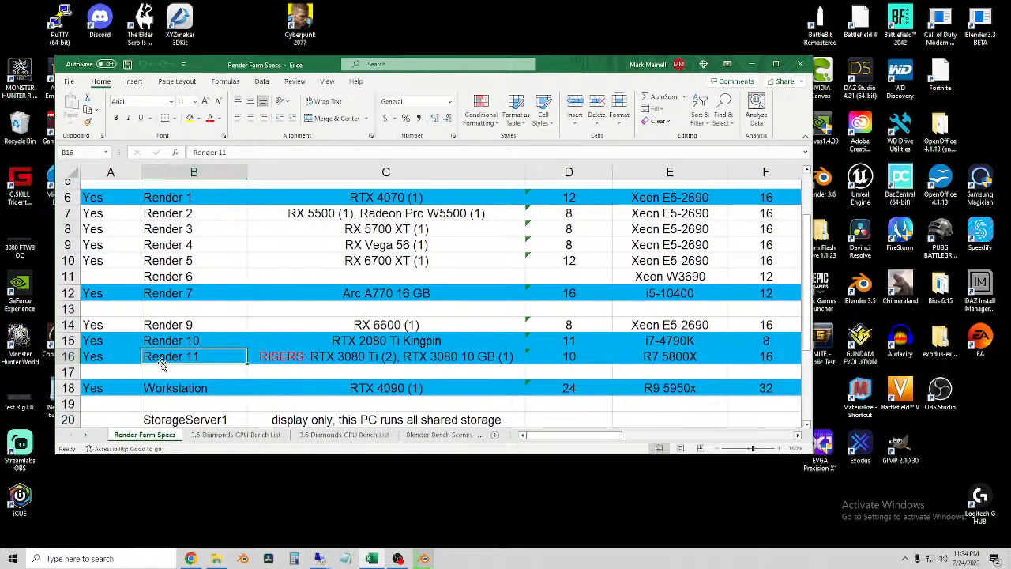
{"action": "left_click", "coordinate": [198, 371]}
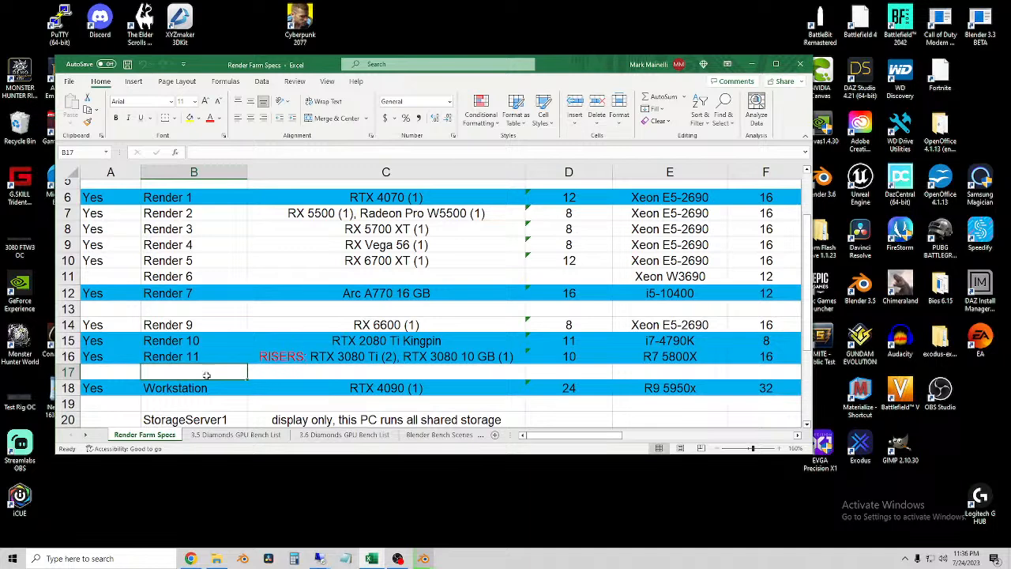
{"action": "left_click", "coordinate": [217, 403]}
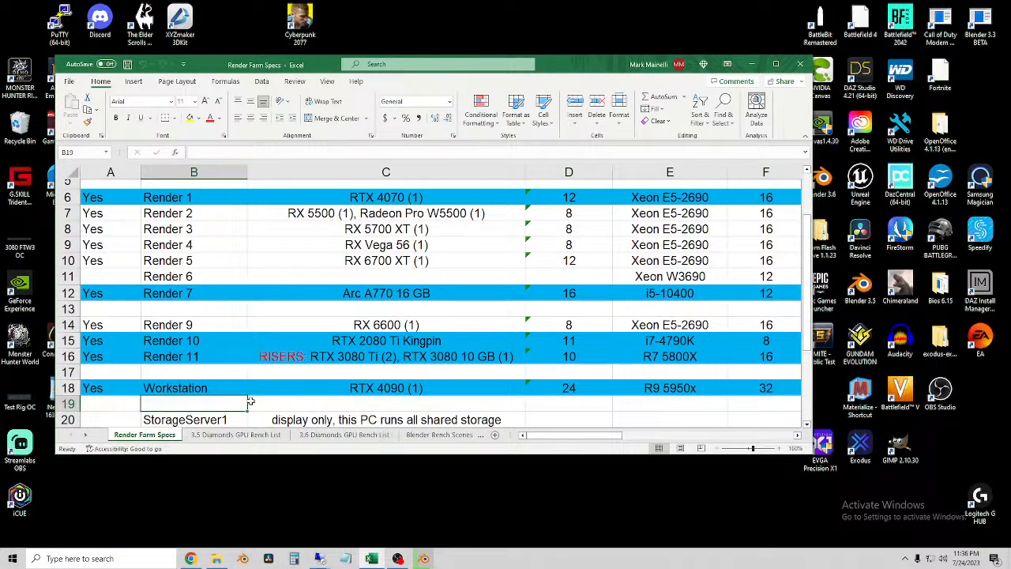
{"action": "scroll", "coordinate": [274, 393], "scroll_direction": "down", "scroll_amount": 1}
{"action": "scroll", "coordinate": [274, 392], "scroll_direction": "up", "scroll_amount": 1}
{"action": "left_click", "coordinate": [226, 371]}
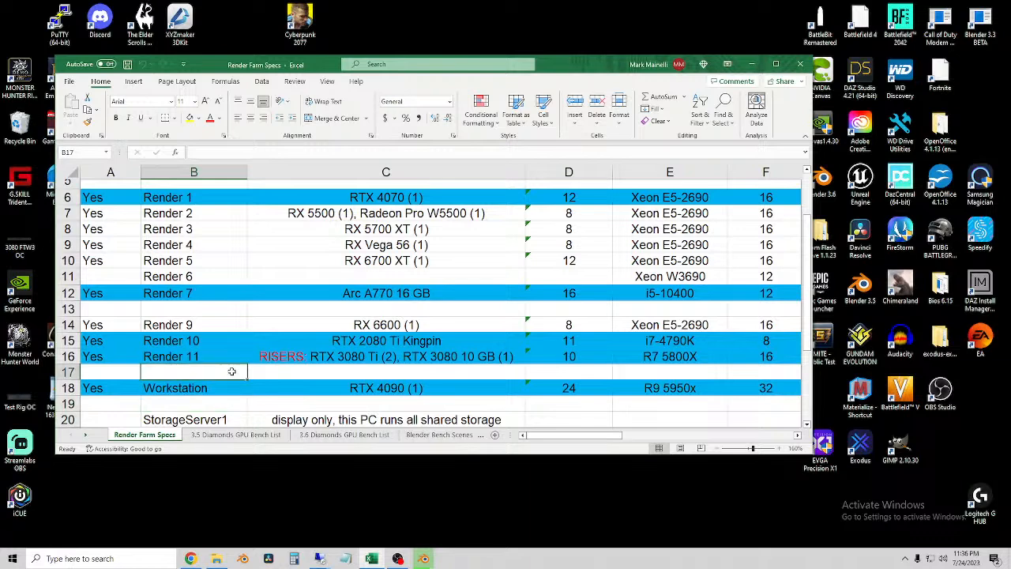
{"action": "left_click", "coordinate": [253, 373]}
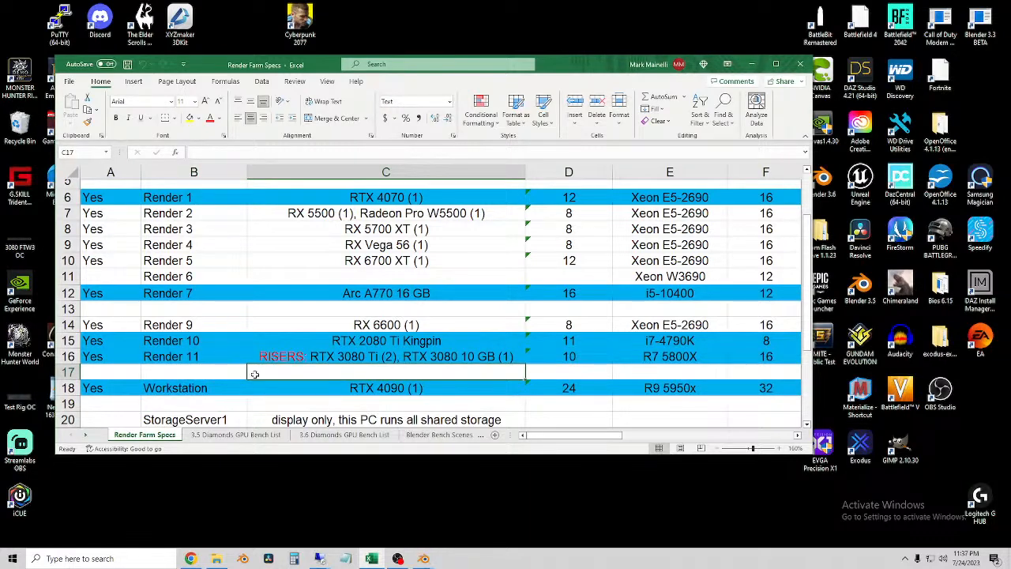
{"action": "left_click", "coordinate": [241, 401]}
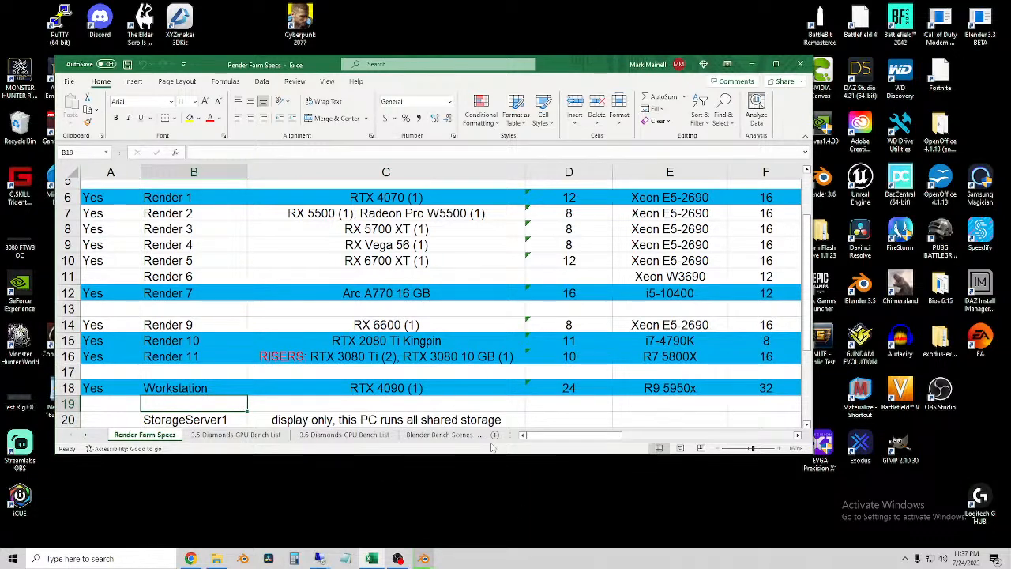
{"action": "left_click", "coordinate": [259, 374]}
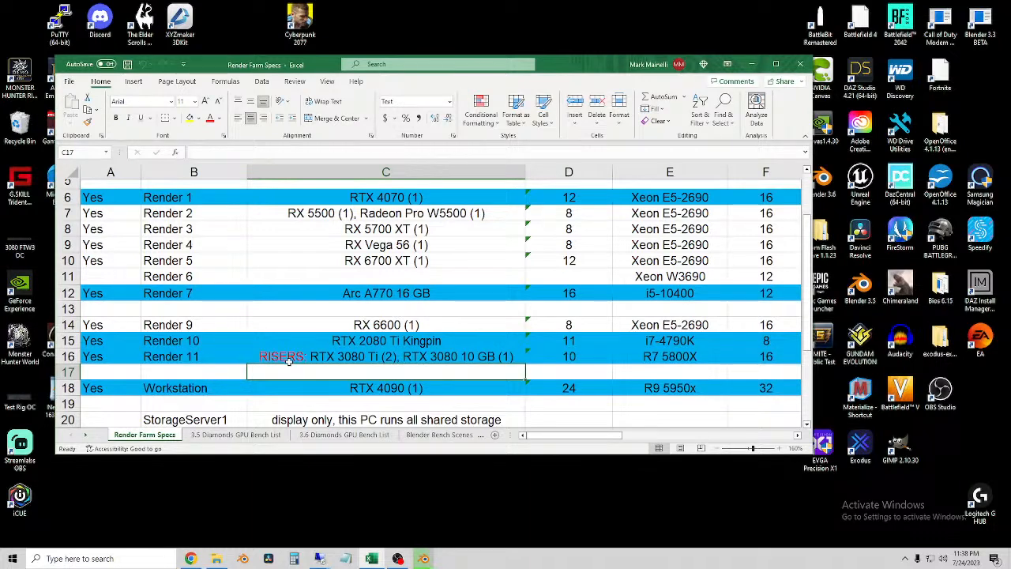
{"action": "left_click", "coordinate": [273, 310]}
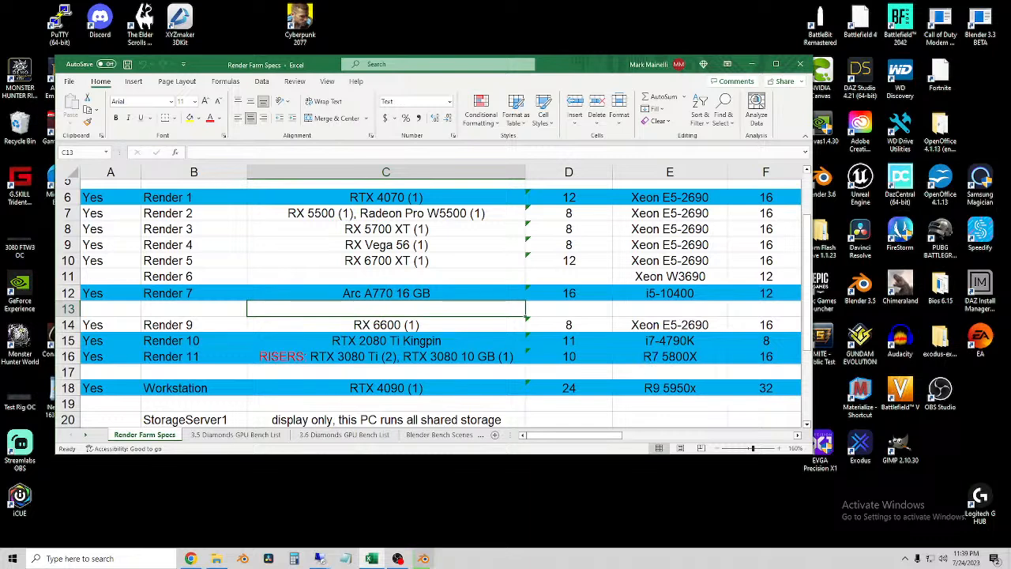
Switch to the render10 remote desktop session and launch Blender 3.6 there.
{"action": "mouse_move", "coordinate": [320, 559]}
{"action": "left_click", "coordinate": [256, 521]}
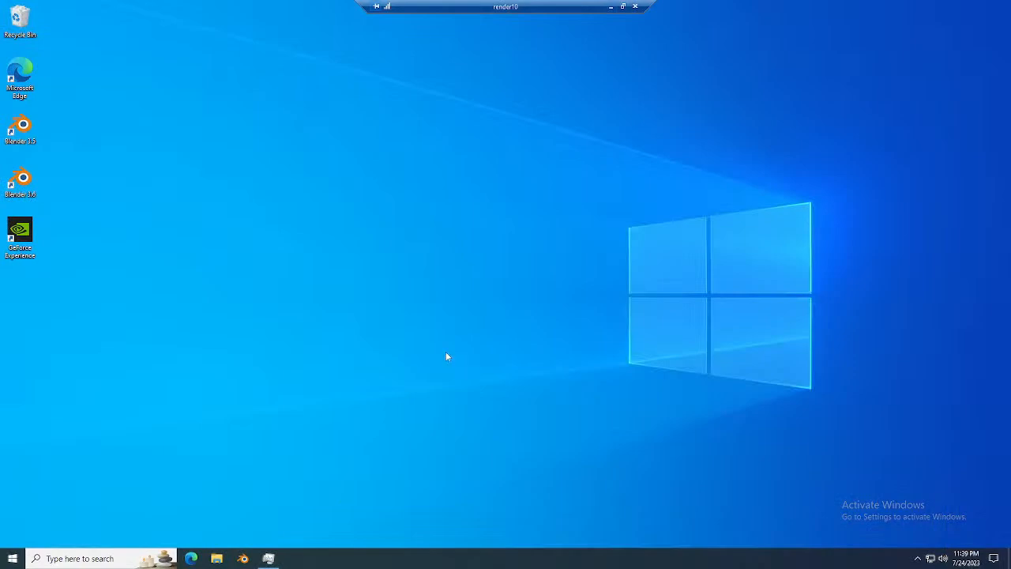
{"action": "double_click", "coordinate": [33, 183]}
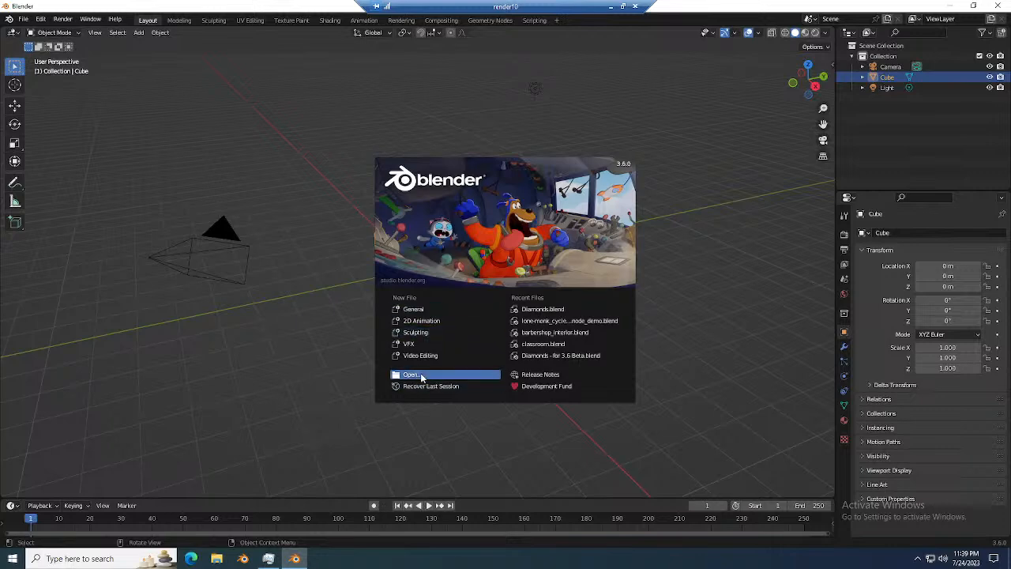
Open Quick Water Sim.blend from R:\Compute Files\Regular\Quick Water Simulation on render10.
{"action": "left_click", "coordinate": [418, 375]}
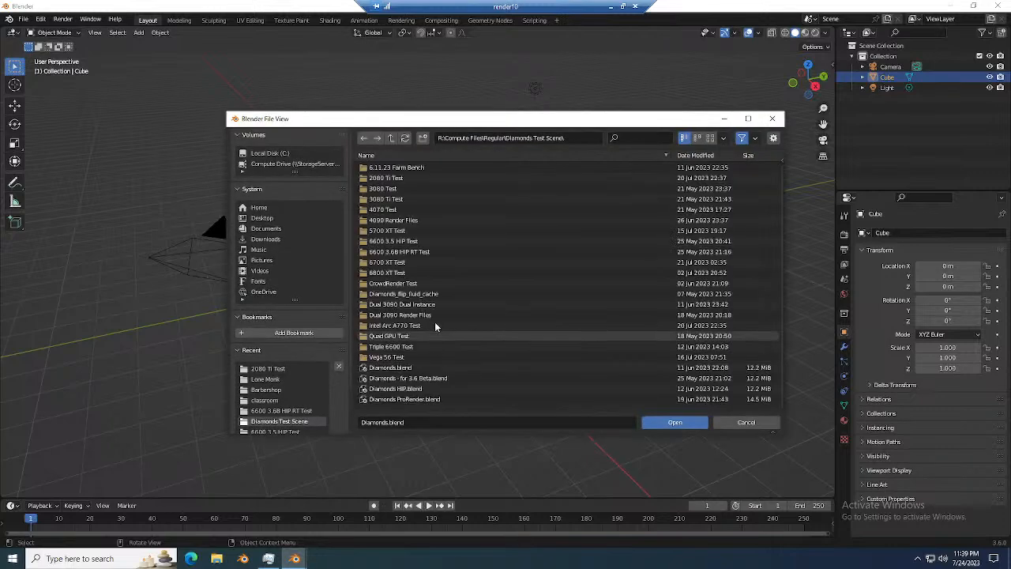
{"action": "left_click", "coordinate": [398, 139]}
{"action": "left_click", "coordinate": [398, 139]}
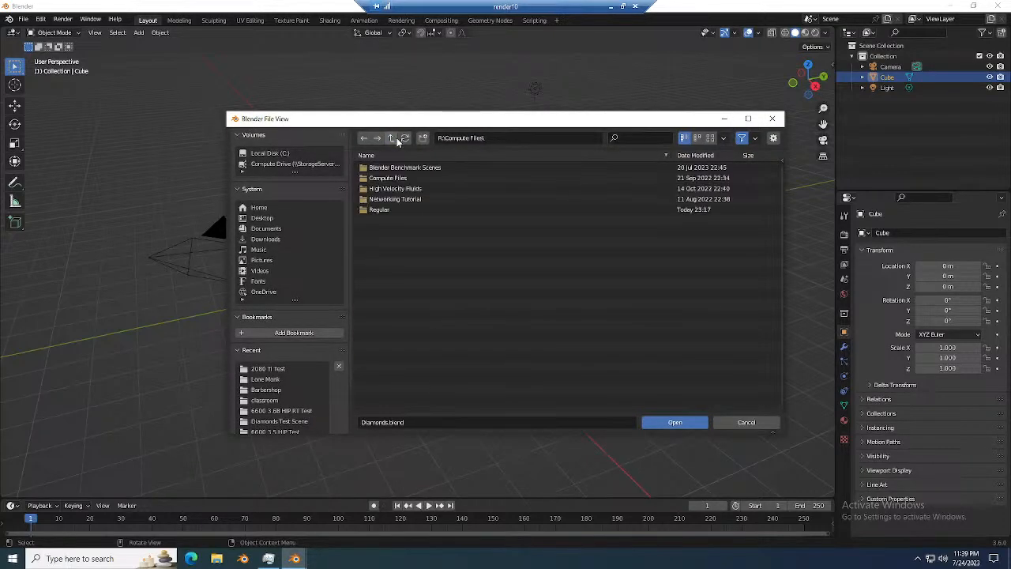
{"action": "double_click", "coordinate": [387, 209]}
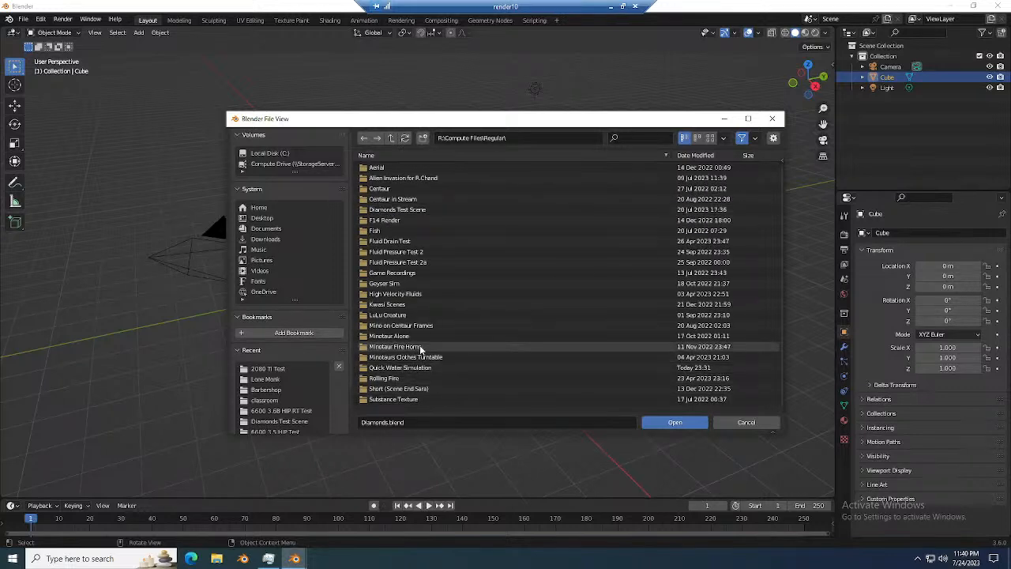
{"action": "left_click", "coordinate": [392, 145]}
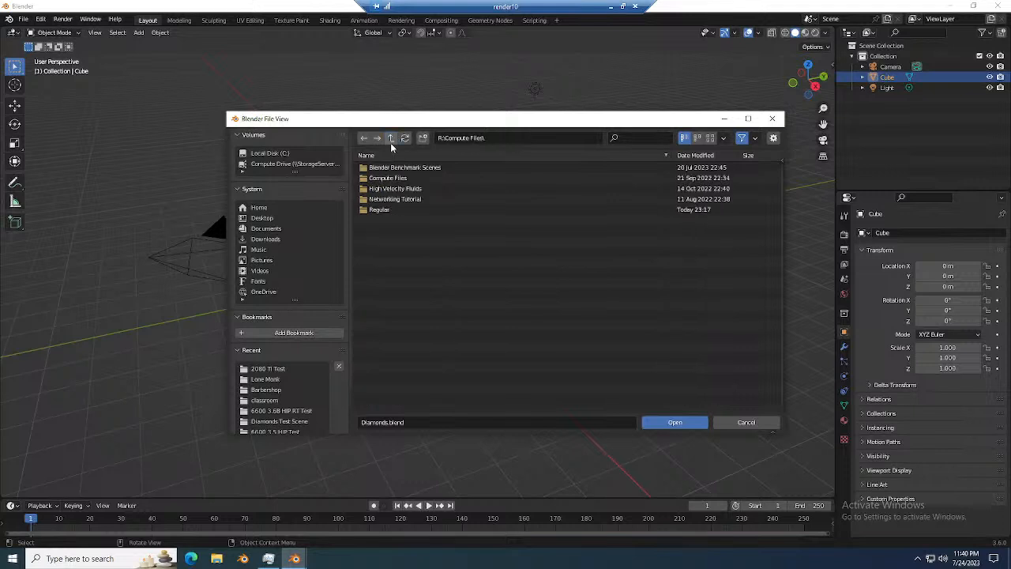
{"action": "double_click", "coordinate": [395, 210]}
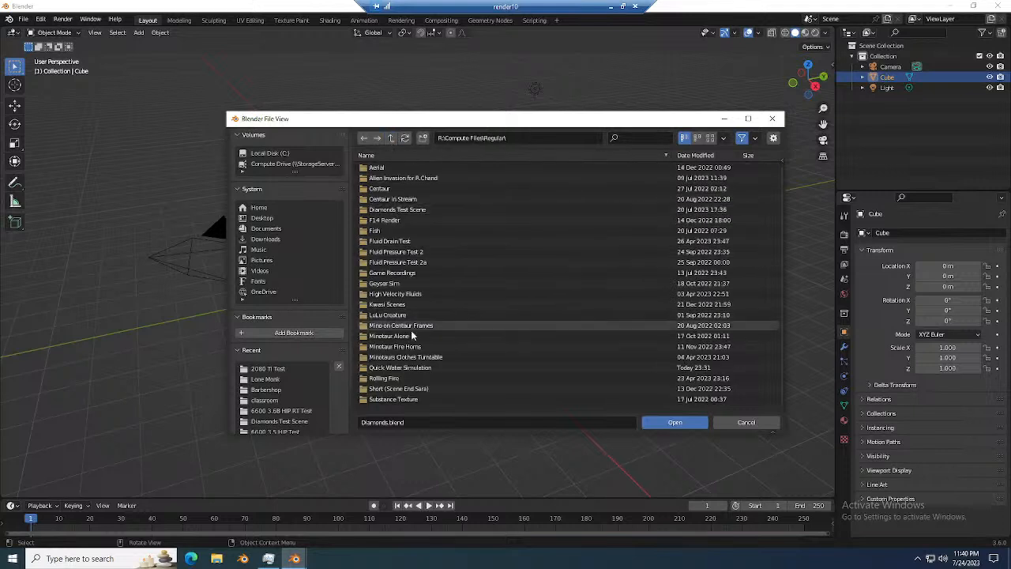
{"action": "double_click", "coordinate": [403, 367]}
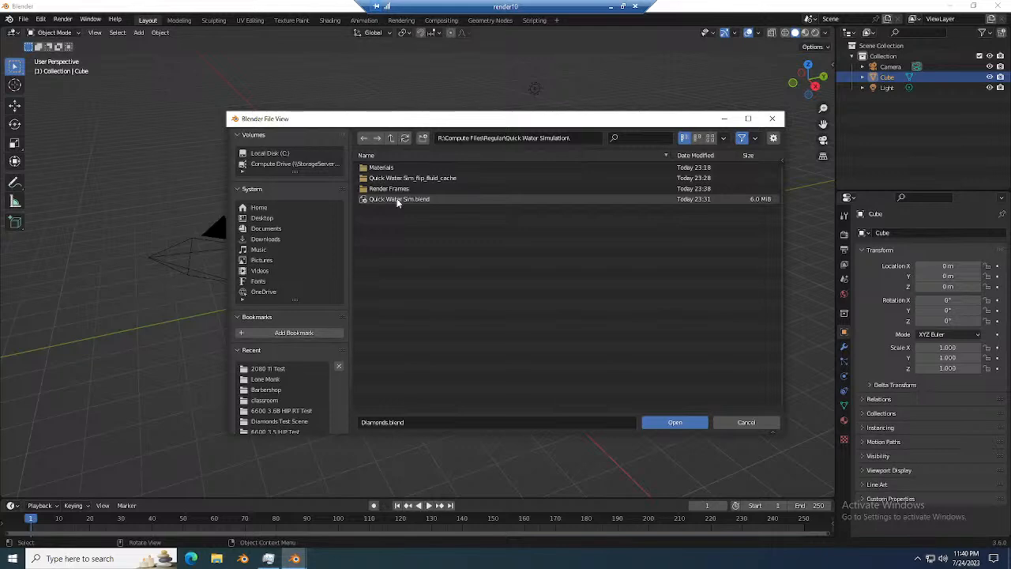
{"action": "double_click", "coordinate": [397, 200]}
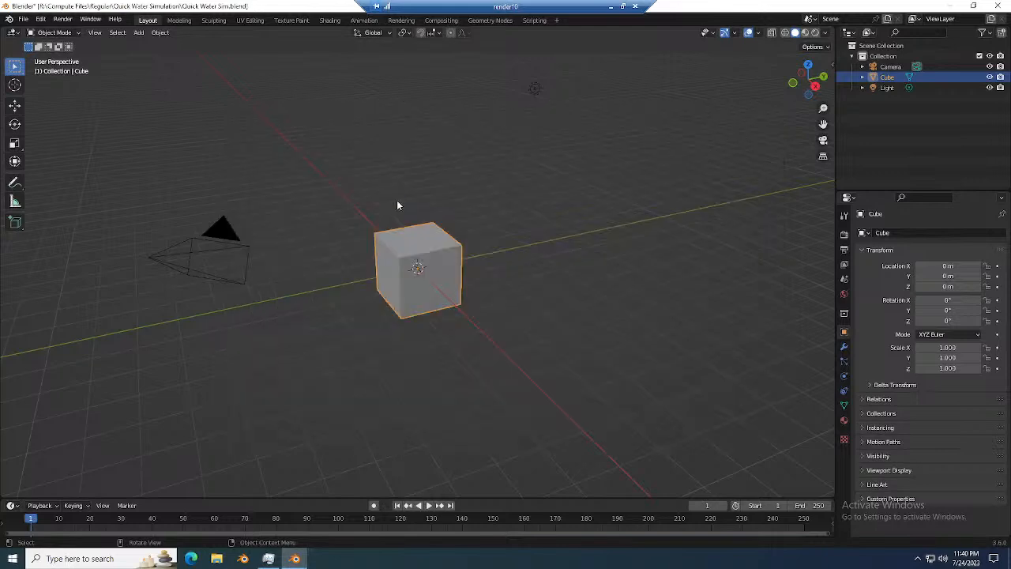
Set the viewport to solid shading and check the Cycles render devices in render10's system preferences.
{"action": "left_click", "coordinate": [771, 34]}
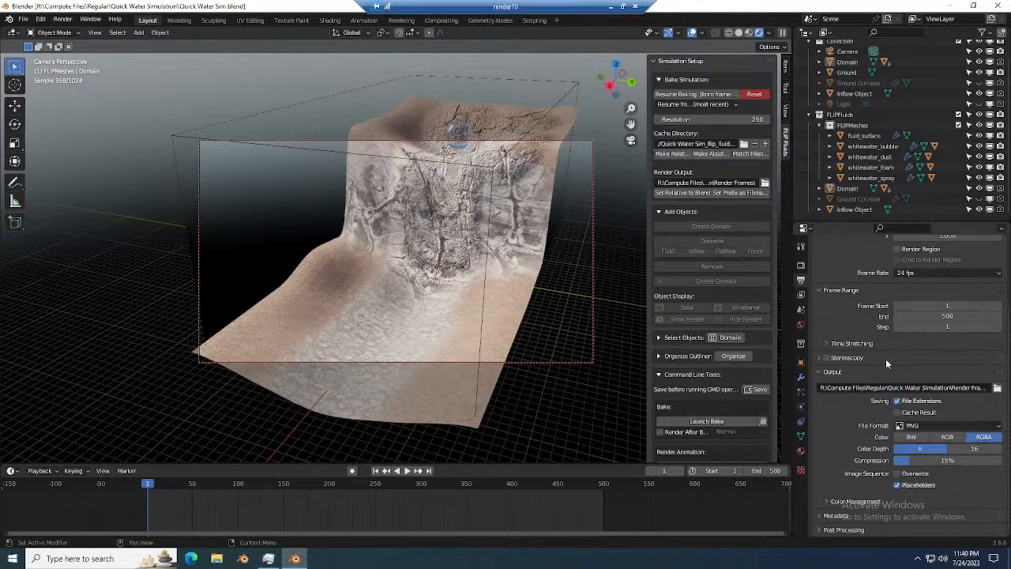
{"action": "left_click", "coordinate": [738, 33]}
{"action": "left_click", "coordinate": [41, 19]}
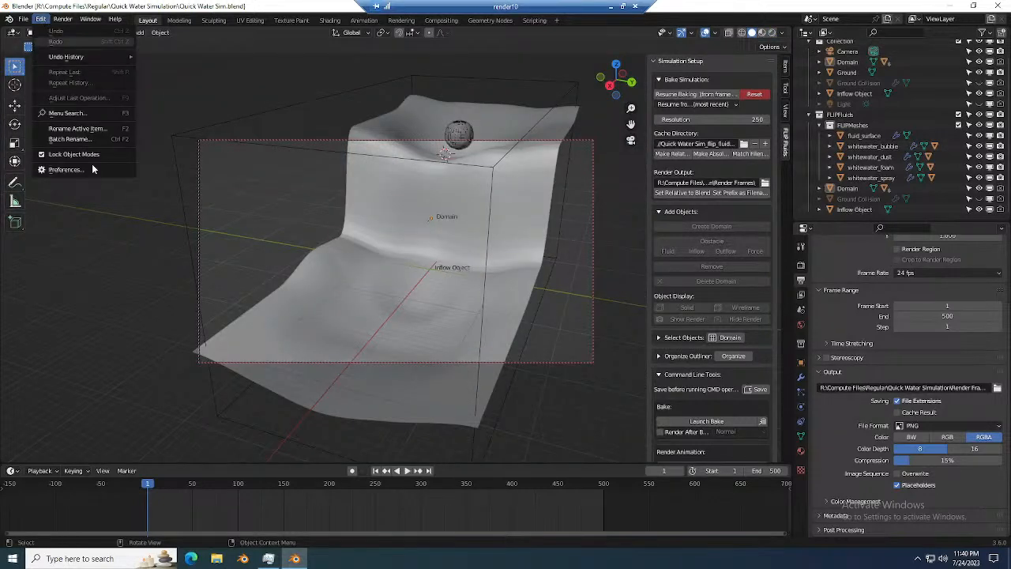
{"action": "left_click", "coordinate": [66, 169]}
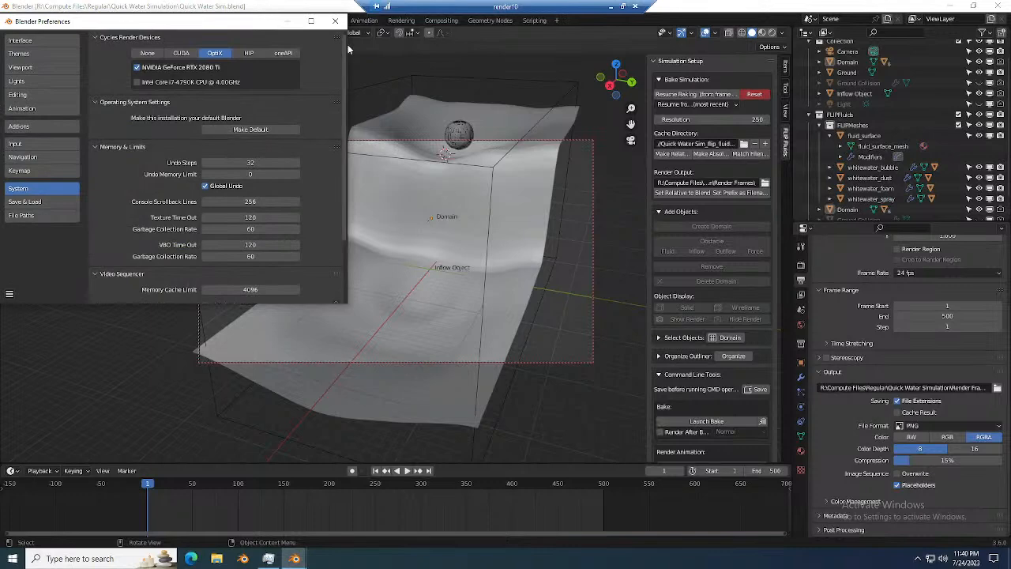
{"action": "left_click", "coordinate": [335, 20]}
Start rendering the water simulation animation on render10.
{"action": "left_click", "coordinate": [63, 19]}
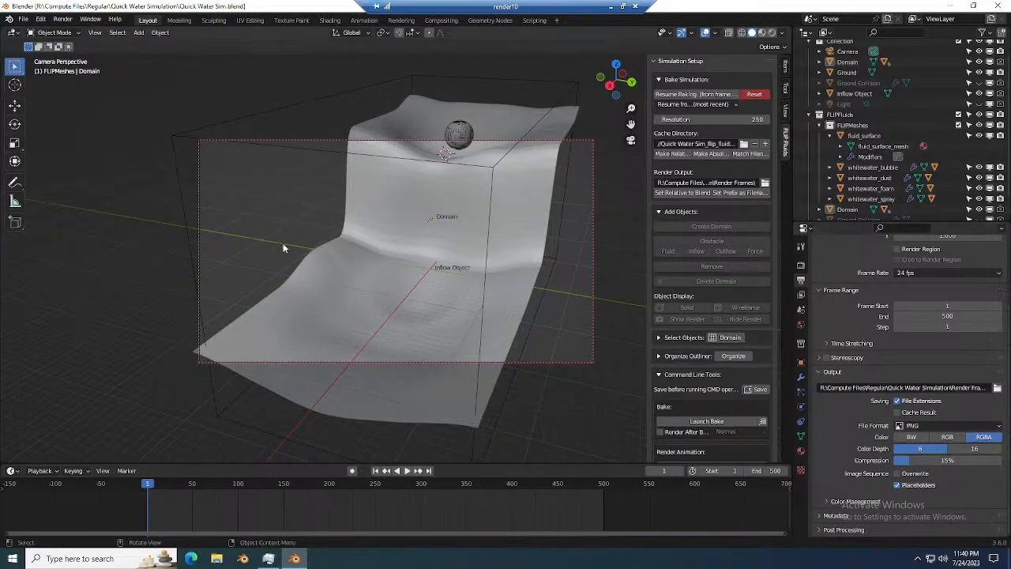
{"action": "left_click", "coordinate": [63, 19]}
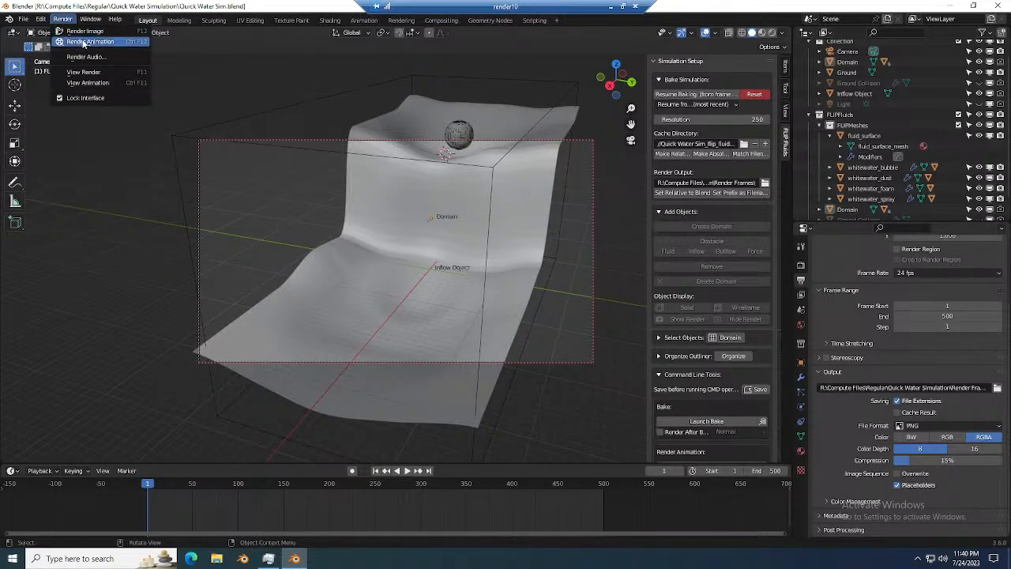
{"action": "left_click", "coordinate": [86, 41]}
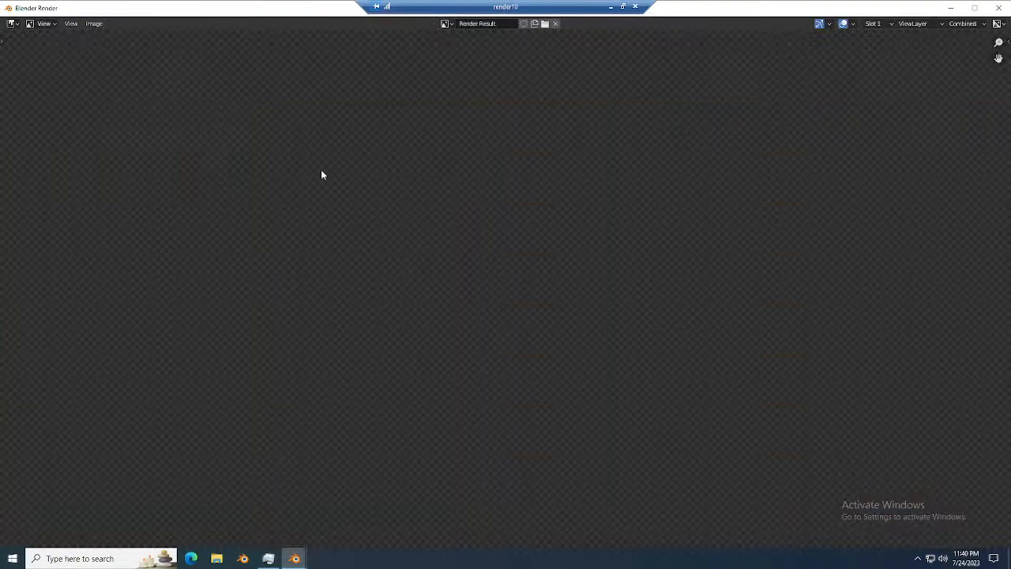
{"action": "scroll", "coordinate": [384, 186], "scroll_direction": "down", "scroll_amount": 1}
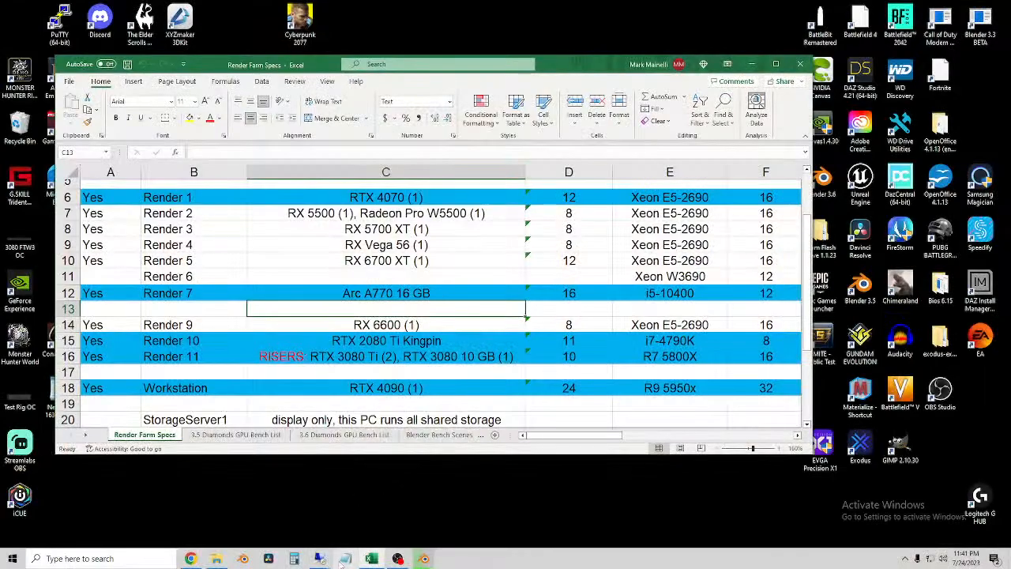
{"action": "mouse_move", "coordinate": [319, 559]}
{"action": "left_click", "coordinate": [369, 535]}
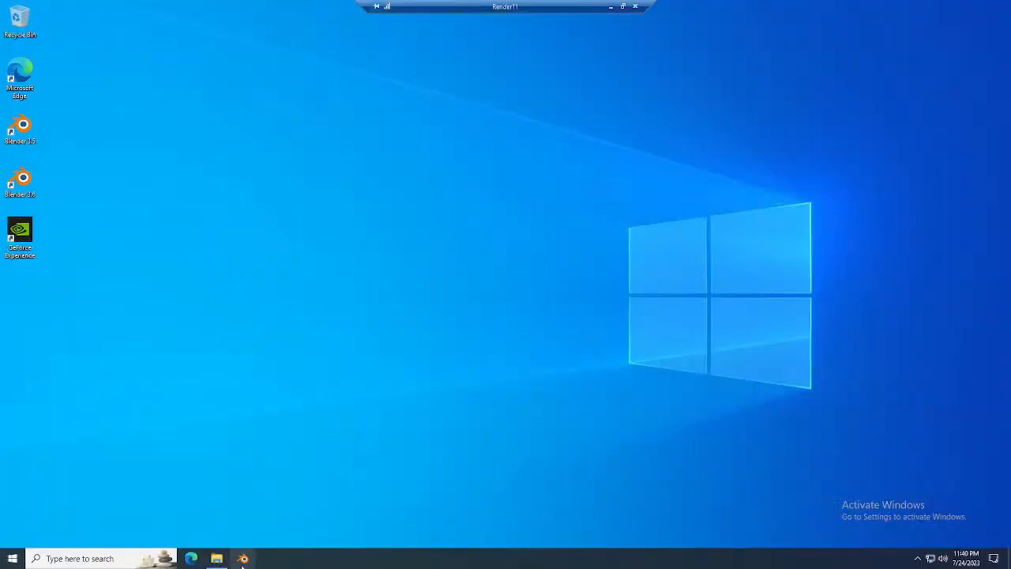
{"action": "left_click", "coordinate": [611, 6]}
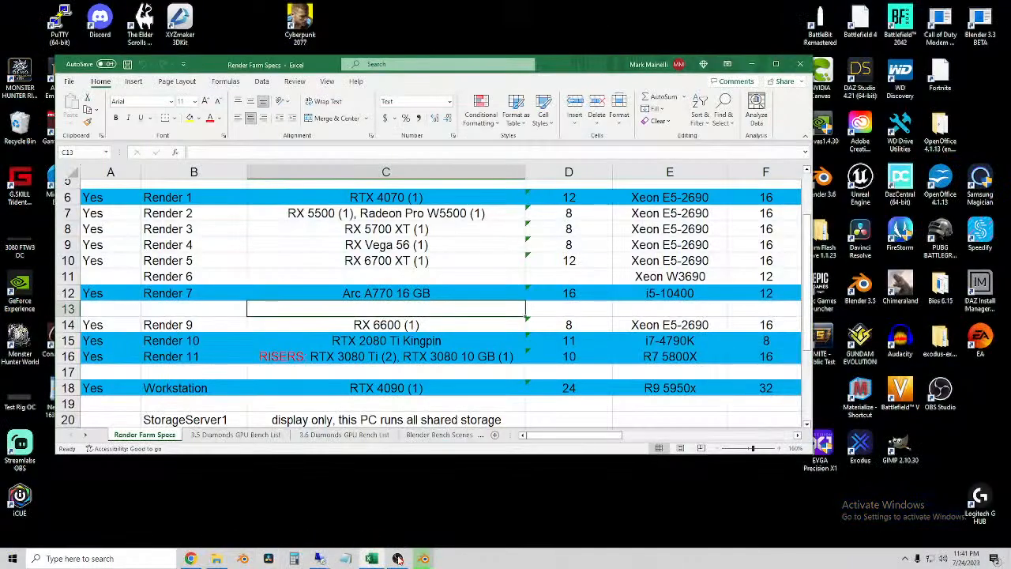
Switch to the render7 remote desktop session and launch Blender 3.6 there.
{"action": "mouse_move", "coordinate": [319, 558]}
{"action": "left_click", "coordinate": [464, 530]}
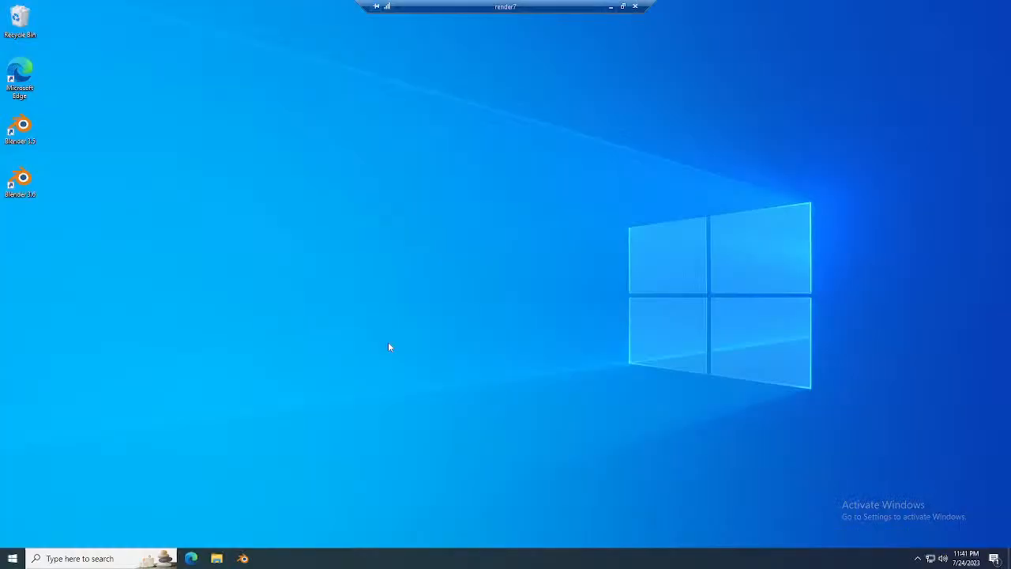
{"action": "double_click", "coordinate": [21, 180]}
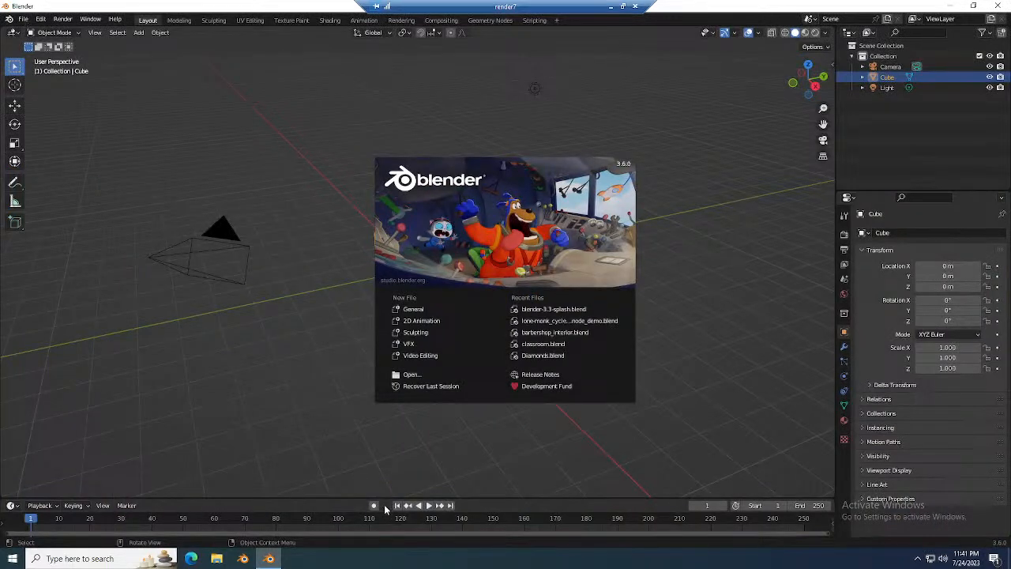
On render7, browse the shared Compute Drive to Compute Files\Regular\Quick Water Simulation and open Quick Water Sim.blend.
{"action": "left_click", "coordinate": [411, 374]}
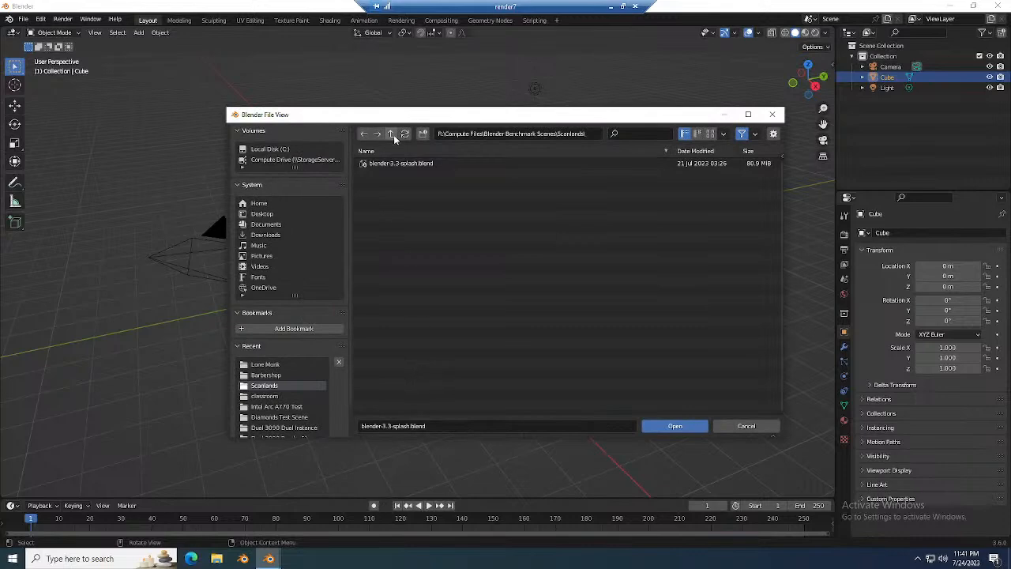
{"action": "left_click", "coordinate": [390, 134]}
{"action": "left_click", "coordinate": [303, 161]}
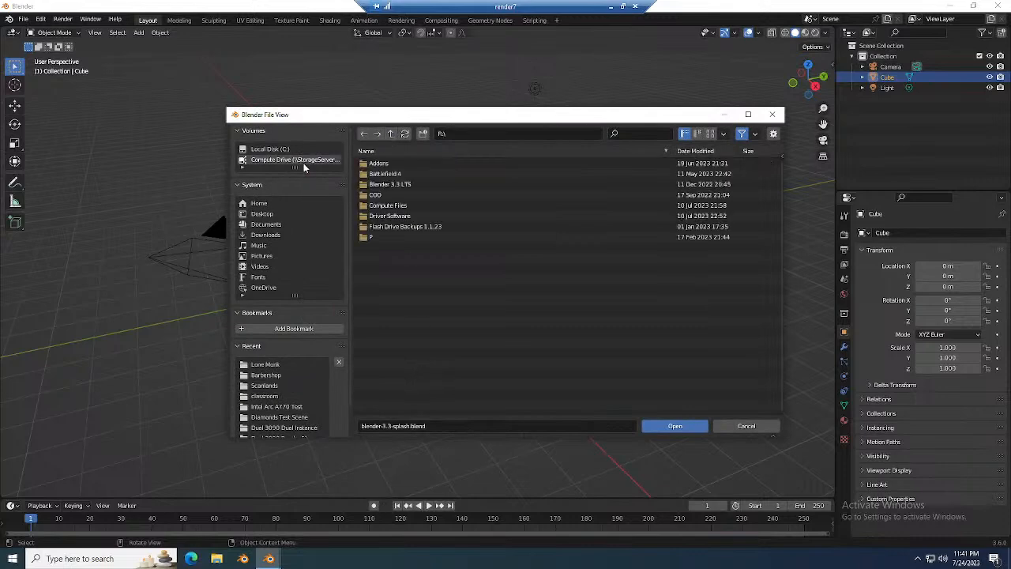
{"action": "left_click", "coordinate": [403, 206]}
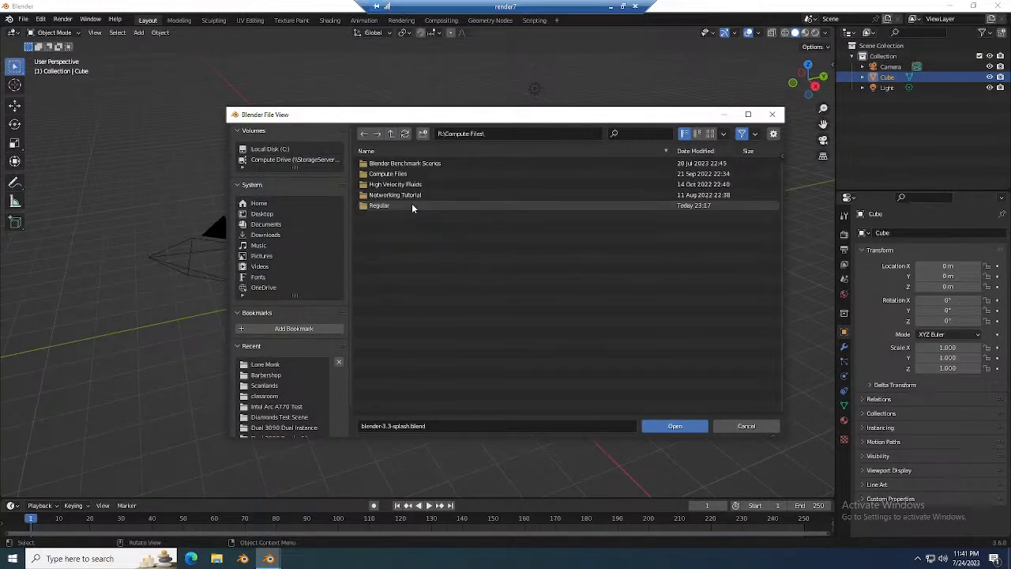
{"action": "left_click", "coordinate": [411, 205]}
{"action": "left_click", "coordinate": [412, 363]}
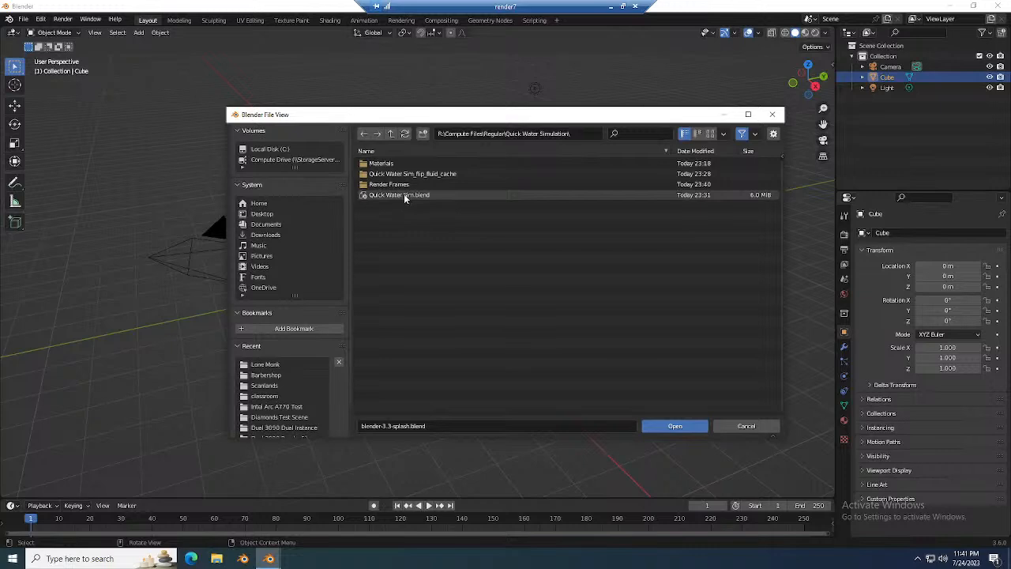
{"action": "double_click", "coordinate": [404, 197]}
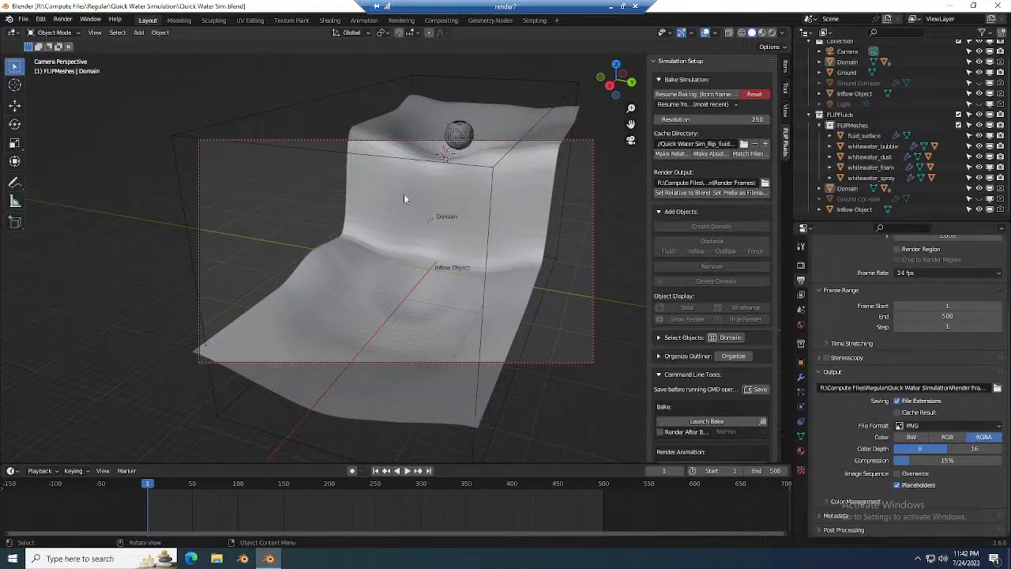
Check which Cycles render devices are enabled in render7's system preferences.
{"action": "left_click", "coordinate": [41, 20]}
{"action": "left_click", "coordinate": [66, 169]}
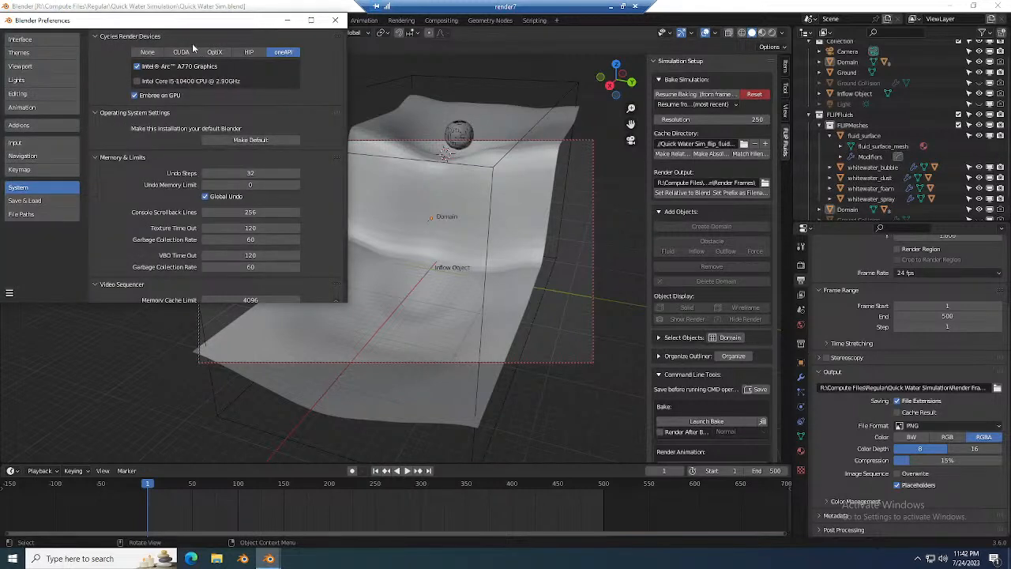
{"action": "left_click", "coordinate": [336, 20]}
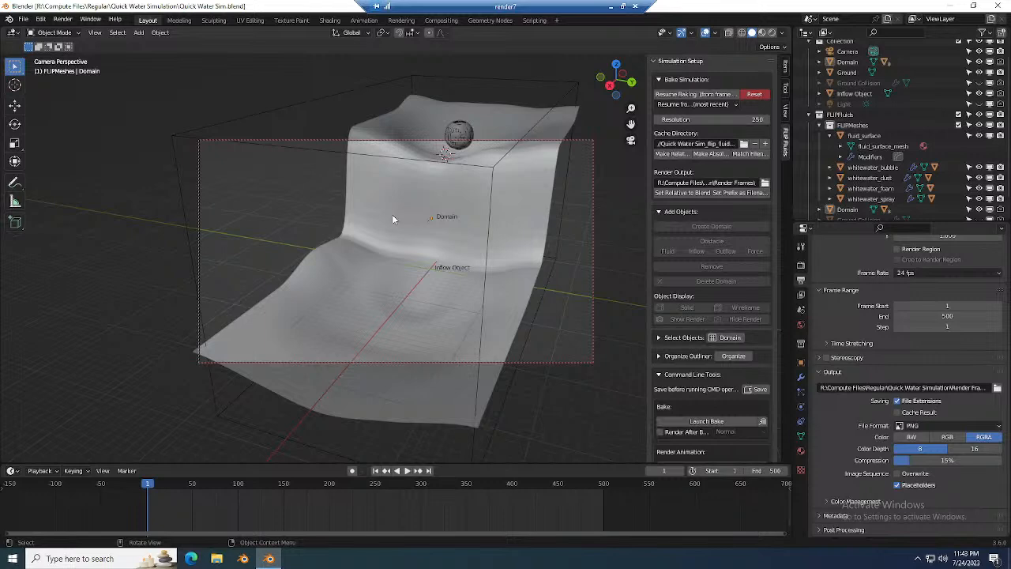
Start rendering the water simulation animation on render7 and inspect the frame in progress.
{"action": "left_click", "coordinate": [63, 20]}
{"action": "left_click", "coordinate": [81, 41]}
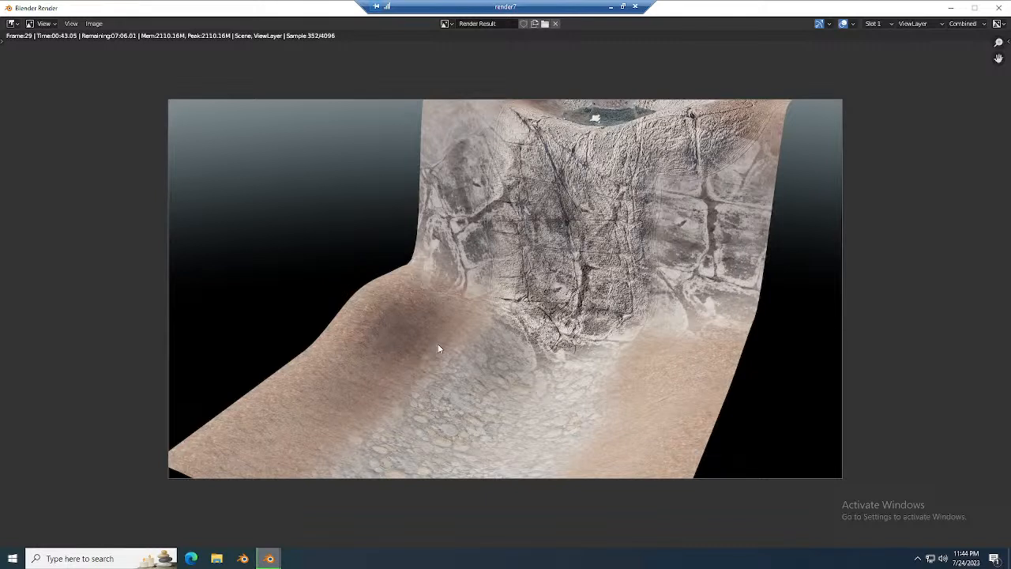
{"action": "scroll", "coordinate": [451, 326], "scroll_direction": "down", "scroll_amount": 1}
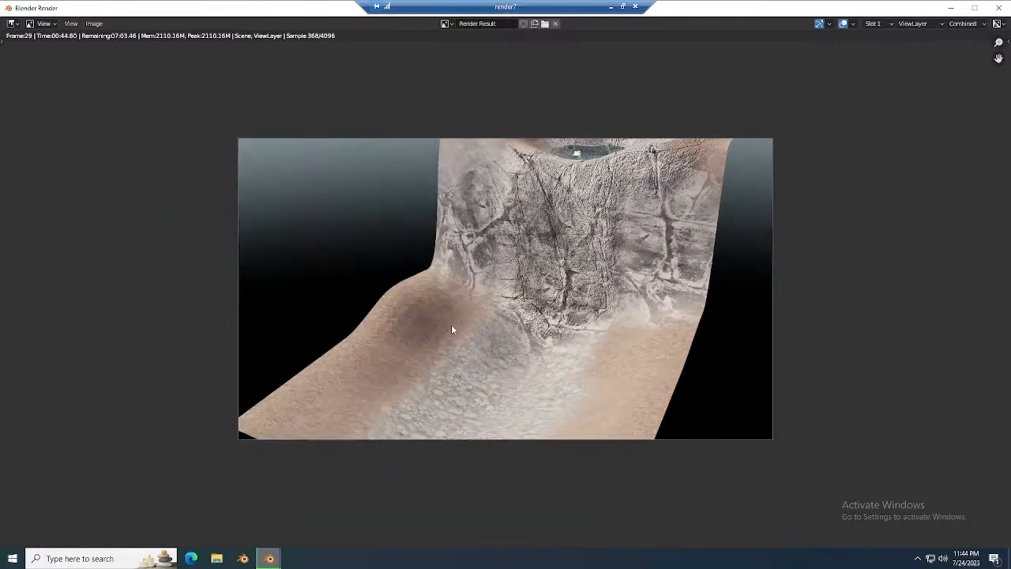
{"action": "scroll", "coordinate": [477, 262], "scroll_direction": "up", "scroll_amount": 1}
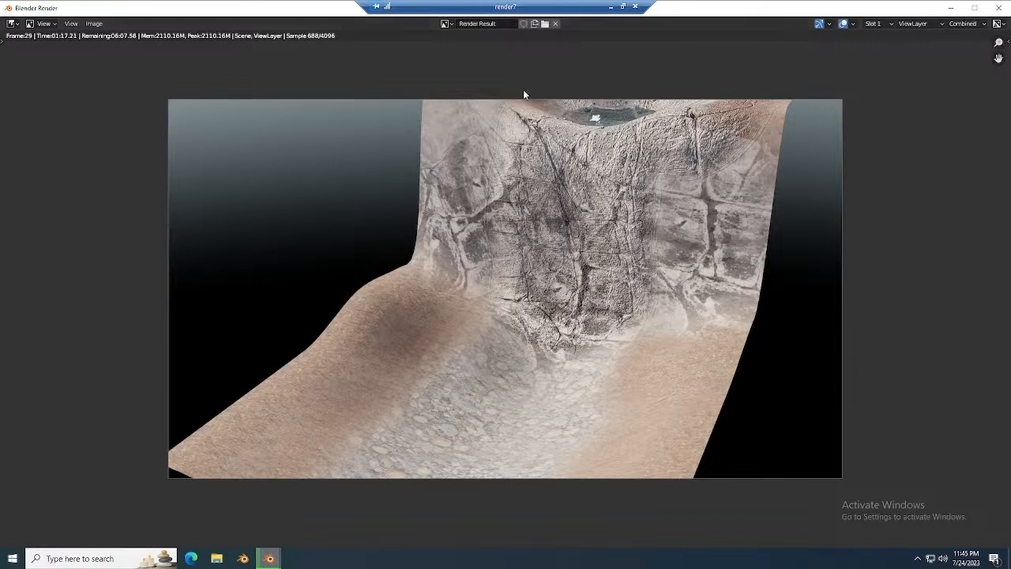
{"action": "scroll", "coordinate": [493, 328], "scroll_direction": "down", "scroll_amount": 1}
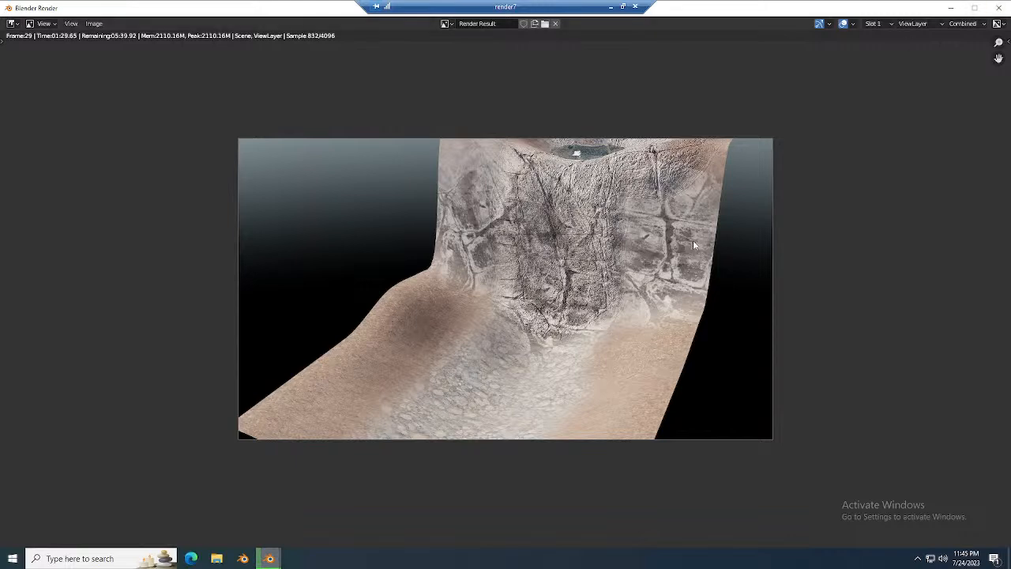
{"action": "scroll", "coordinate": [607, 260], "scroll_direction": "down", "scroll_amount": 1}
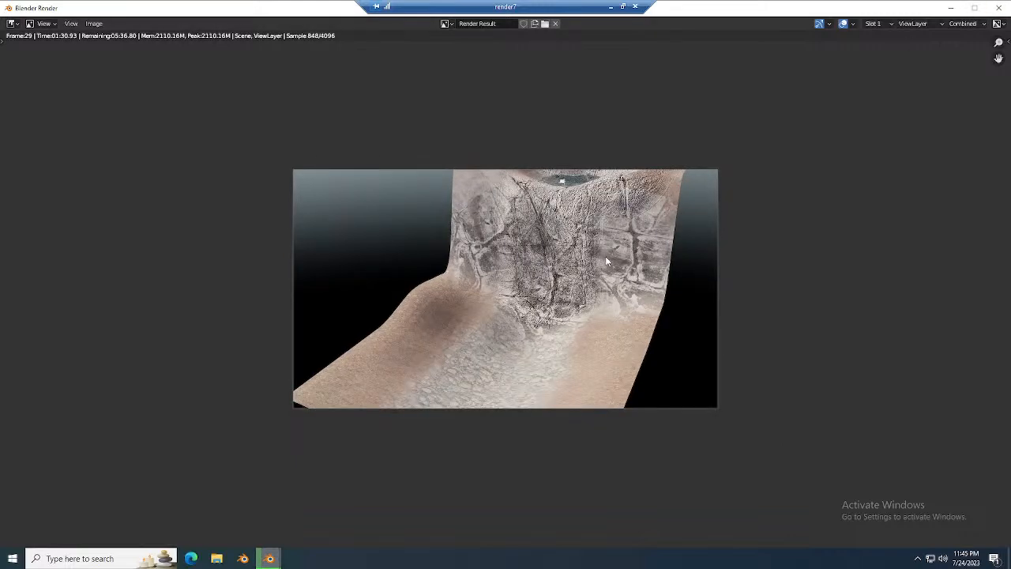
Switch to the Render11 remote desktop session and launch Blender 3.6 there with the Blender 3.5 settings loaded.
{"action": "left_click", "coordinate": [608, 7]}
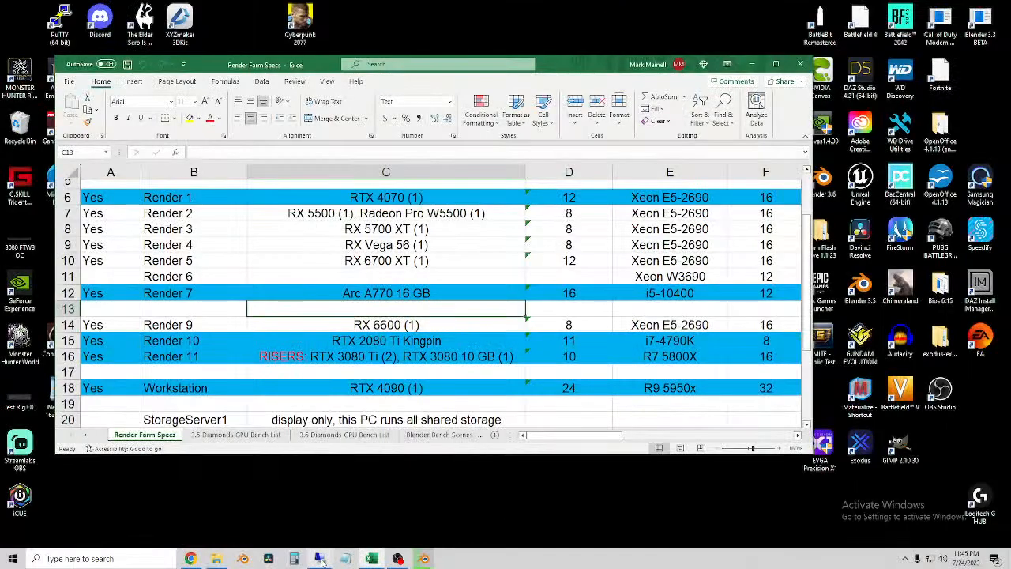
{"action": "mouse_move", "coordinate": [320, 558]}
{"action": "left_click", "coordinate": [401, 520]}
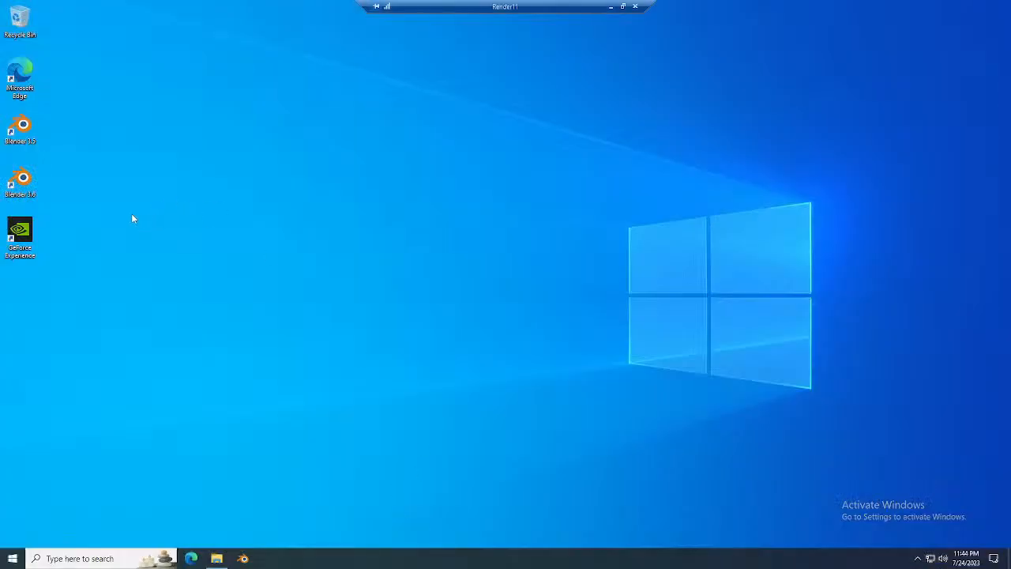
{"action": "double_click", "coordinate": [20, 181]}
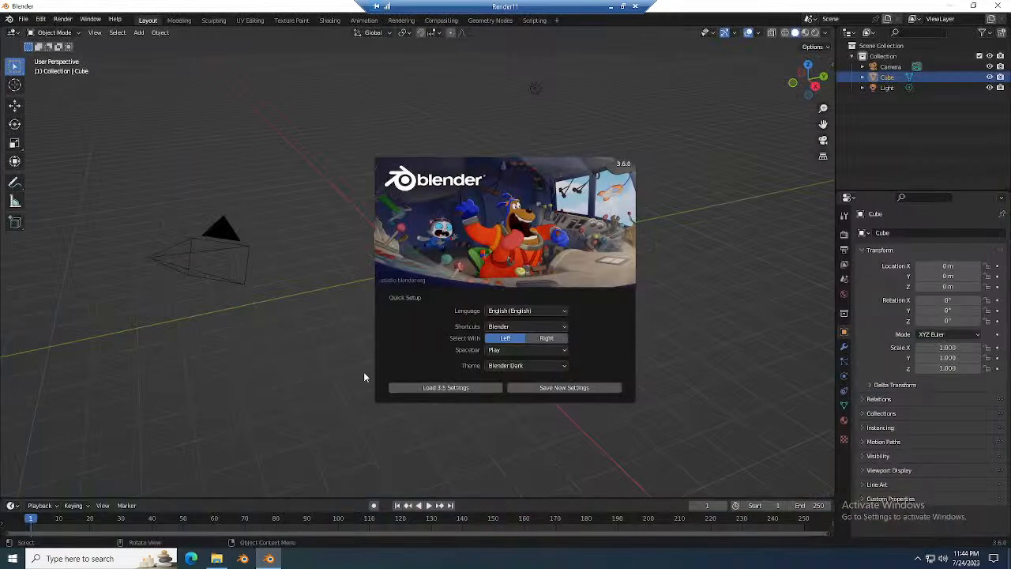
{"action": "left_click", "coordinate": [437, 387]}
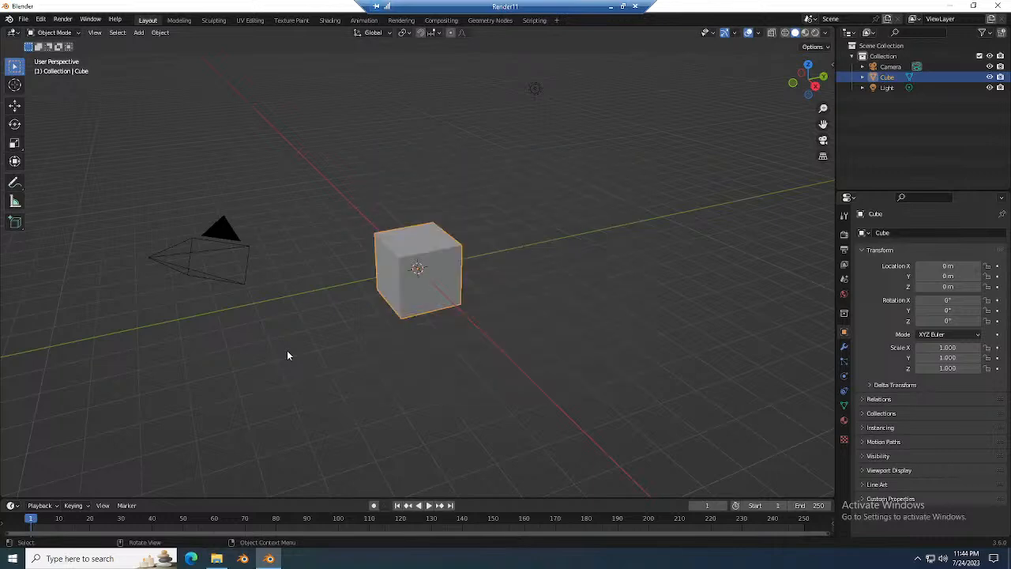
{"action": "left_click", "coordinate": [304, 404]}
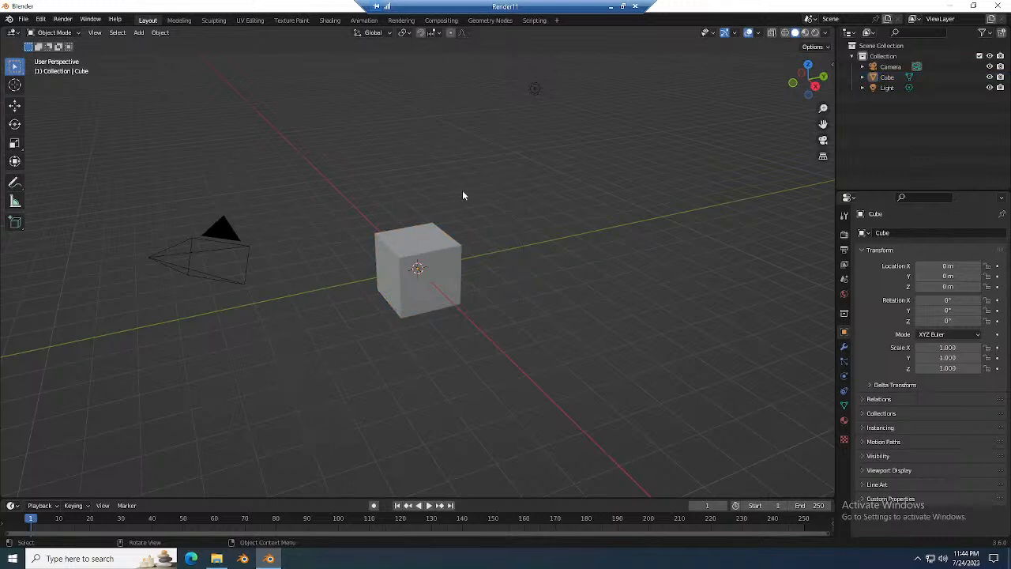
Check which Cycles render devices are enabled in Render11's system preferences.
{"action": "left_click", "coordinate": [38, 19]}
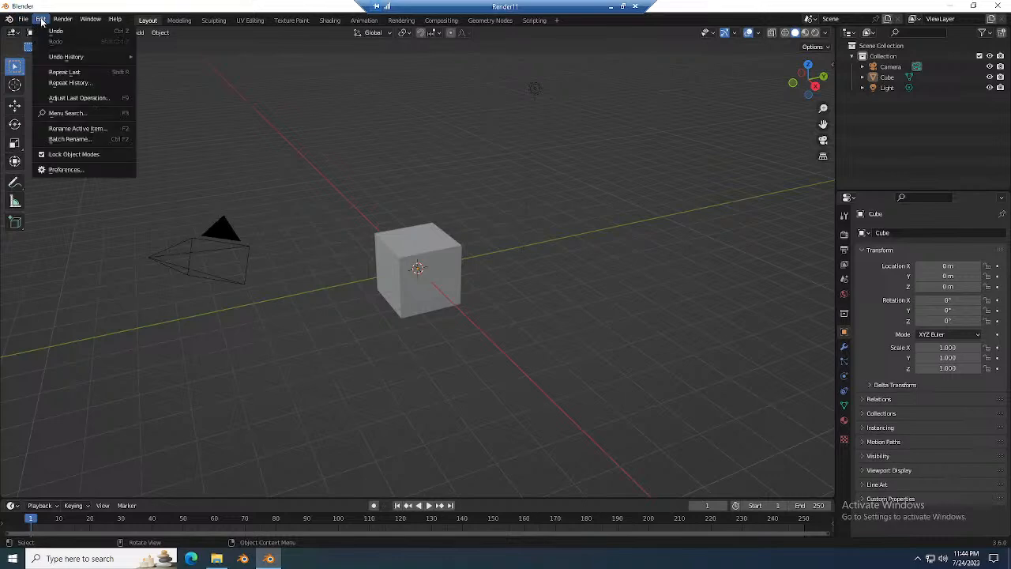
{"action": "left_click", "coordinate": [66, 169]}
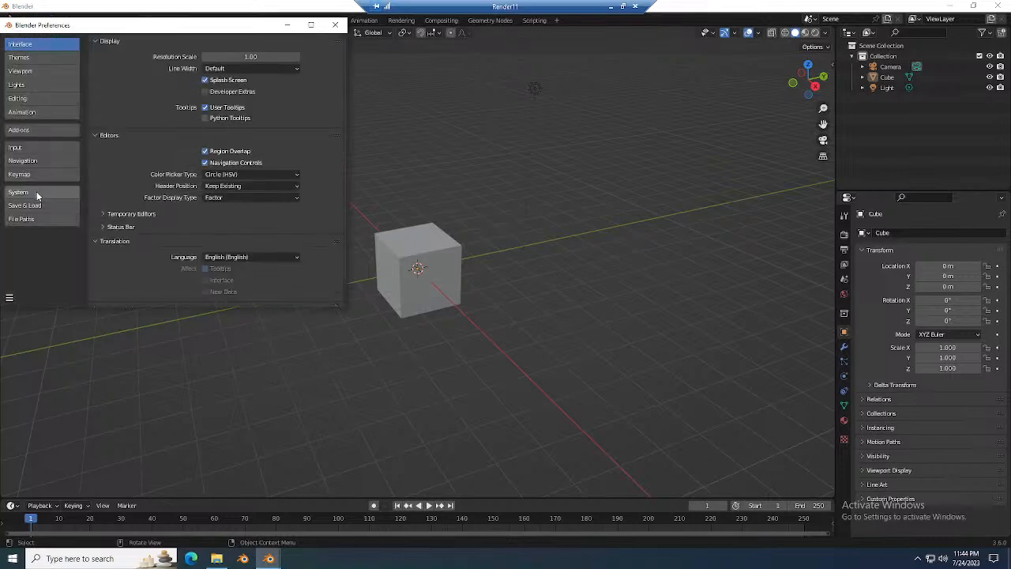
{"action": "left_click", "coordinate": [37, 192]}
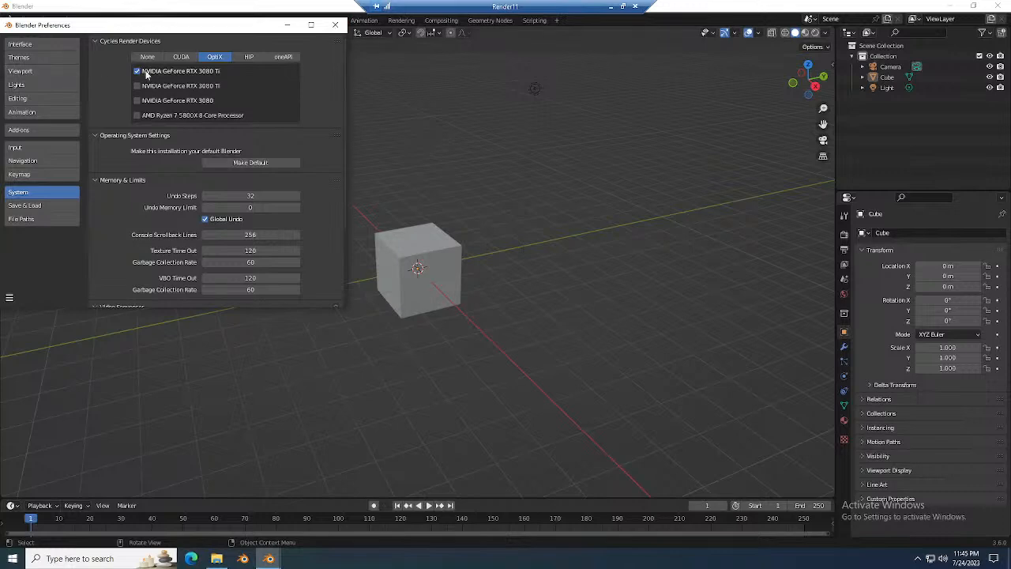
{"action": "left_click", "coordinate": [335, 25]}
On Render11, browse the shared Compute Drive to Compute Files\Regular\Quick Water Simulation and open Quick Water Sim.blend.
{"action": "left_click", "coordinate": [24, 18]}
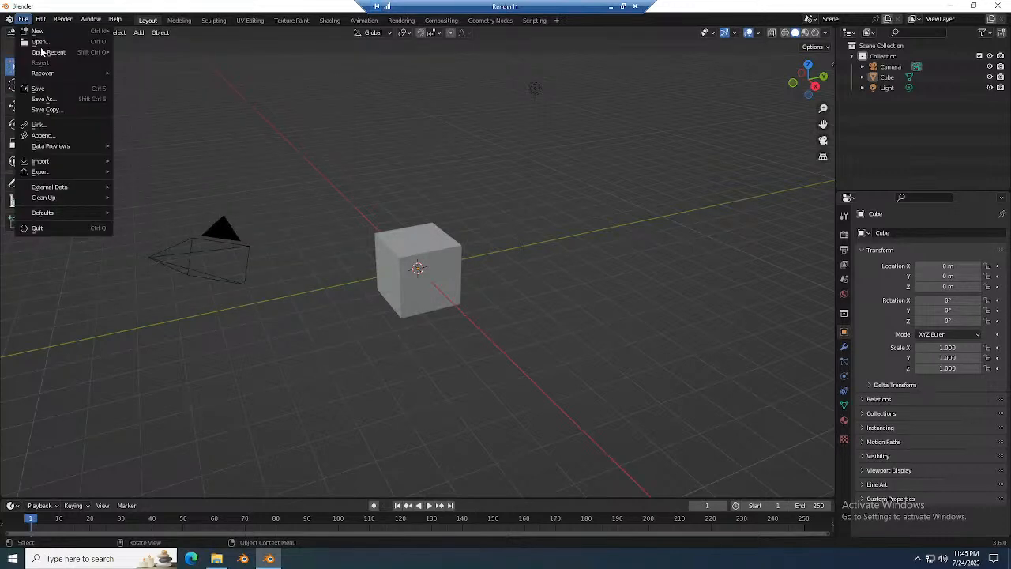
{"action": "left_click", "coordinate": [39, 41]}
{"action": "left_click", "coordinate": [530, 297]}
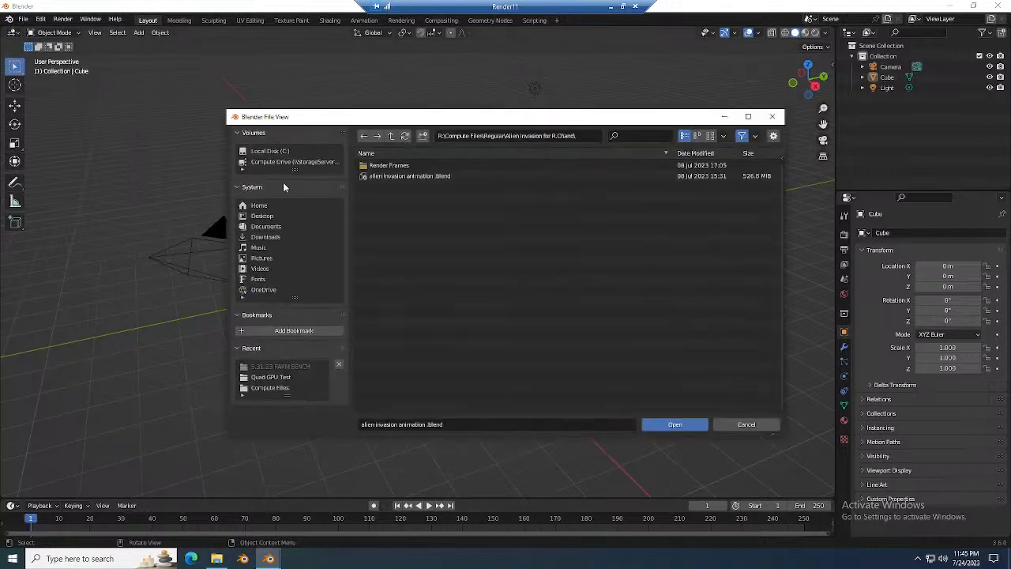
{"action": "left_click", "coordinate": [291, 163]}
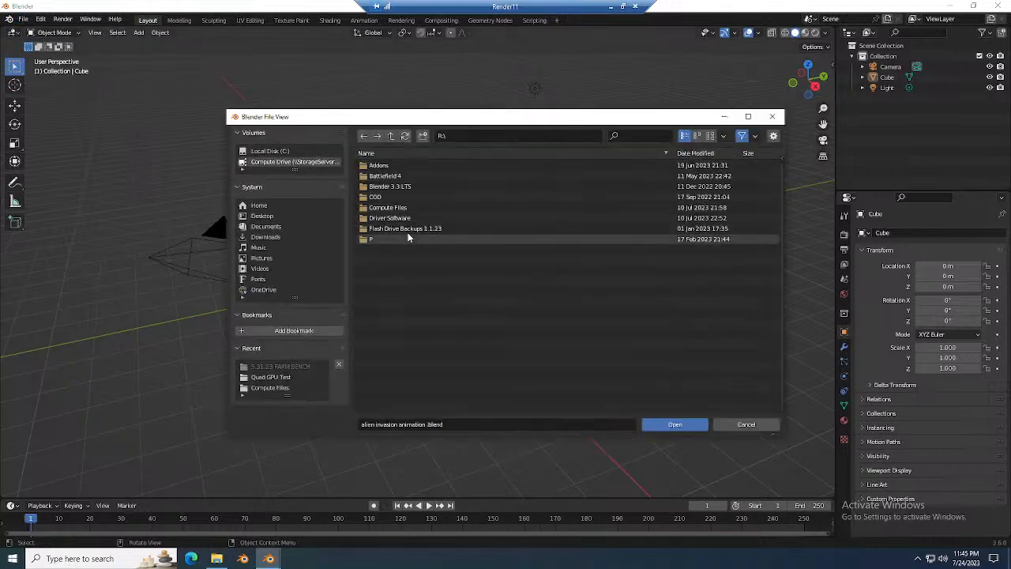
{"action": "double_click", "coordinate": [387, 208]}
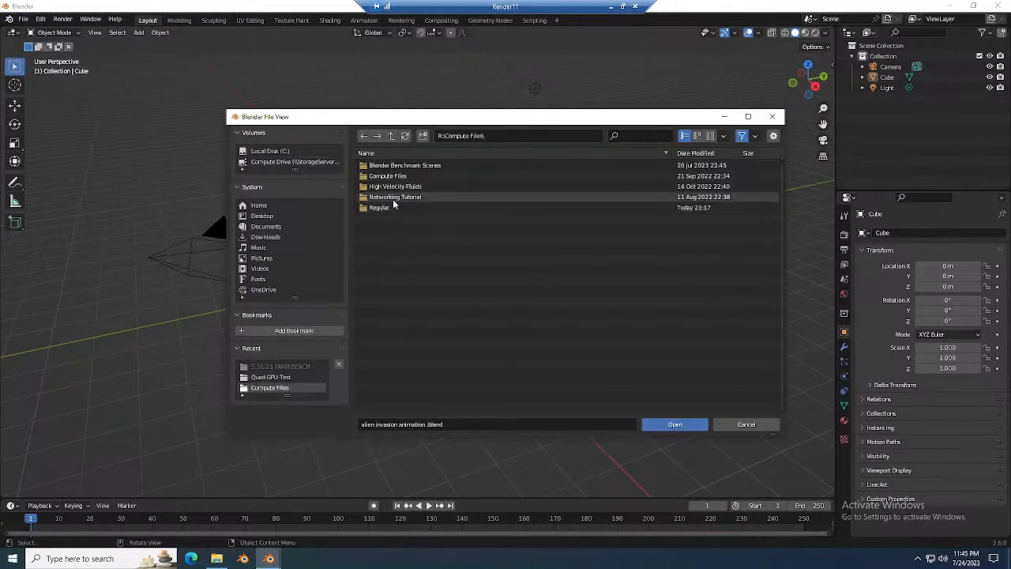
{"action": "double_click", "coordinate": [391, 208]}
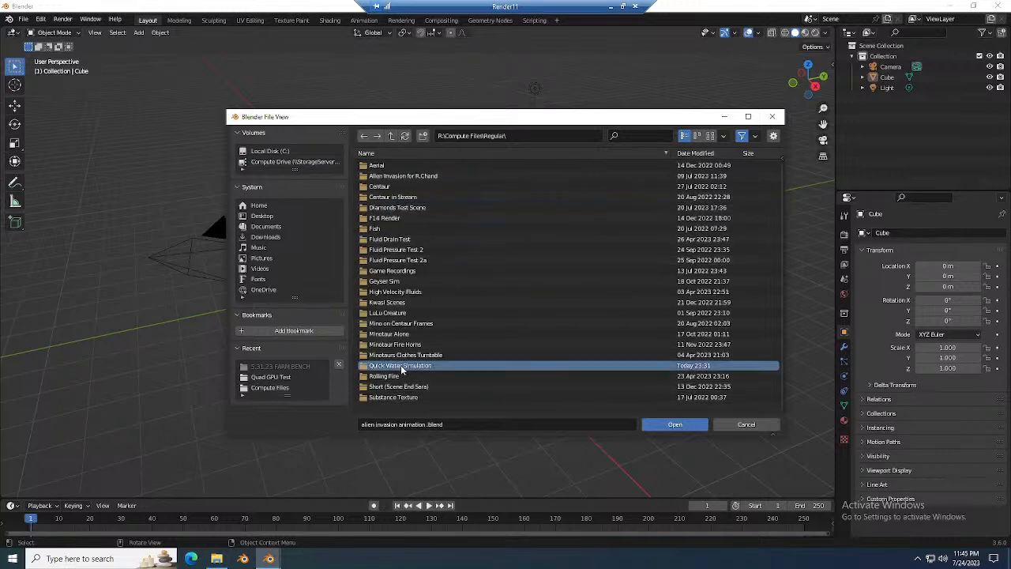
{"action": "double_click", "coordinate": [402, 366]}
{"action": "double_click", "coordinate": [395, 197]}
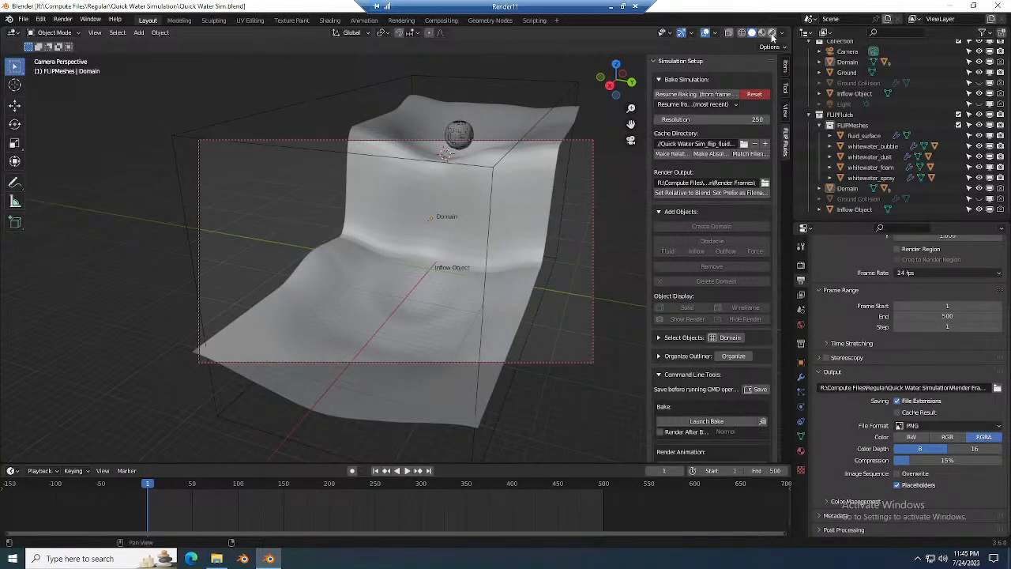
Preview the scene briefly in rendered viewport shading and start rendering the animation on Render11.
{"action": "left_click", "coordinate": [771, 36]}
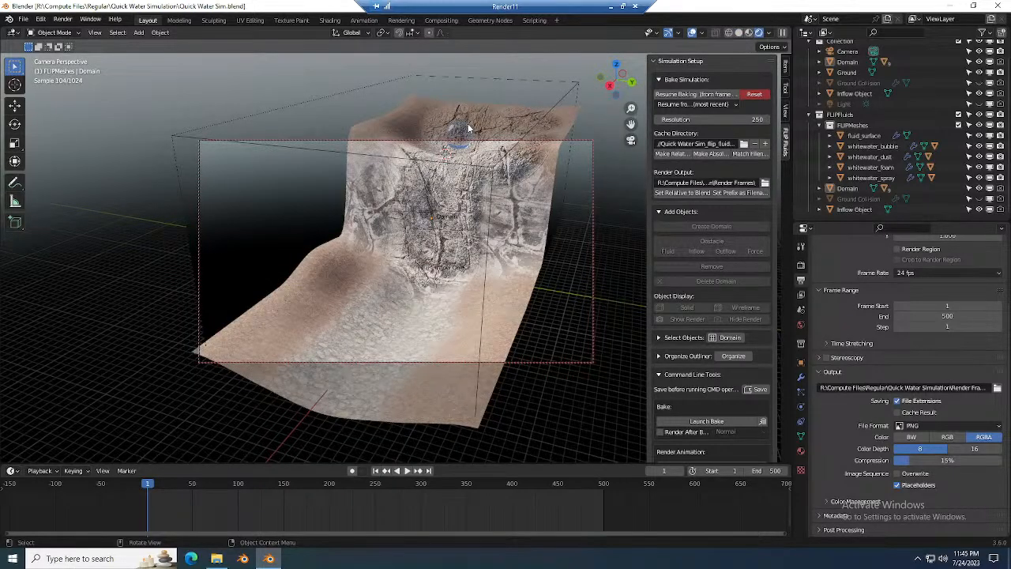
{"action": "left_click", "coordinate": [738, 34]}
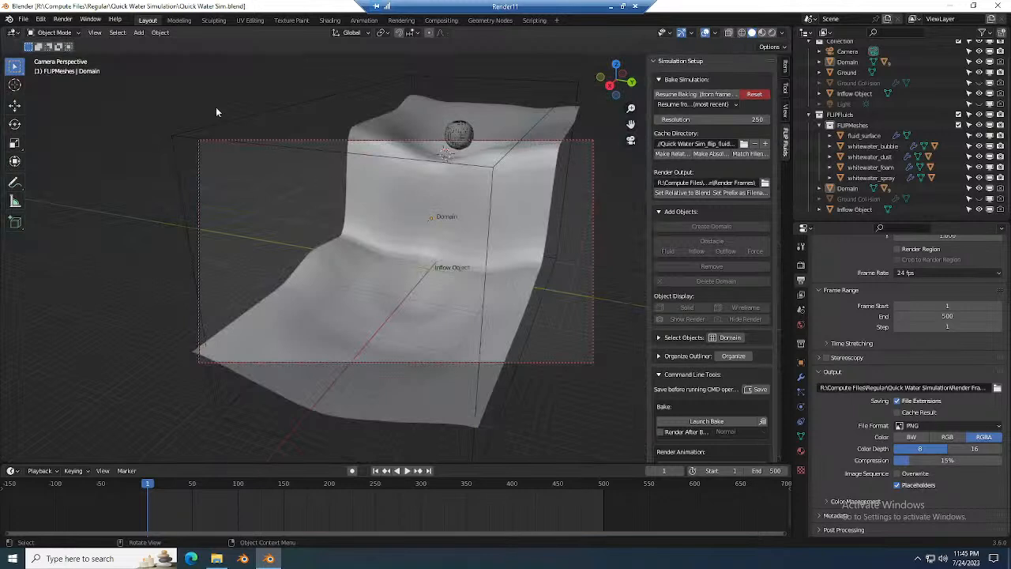
{"action": "left_click", "coordinate": [63, 19]}
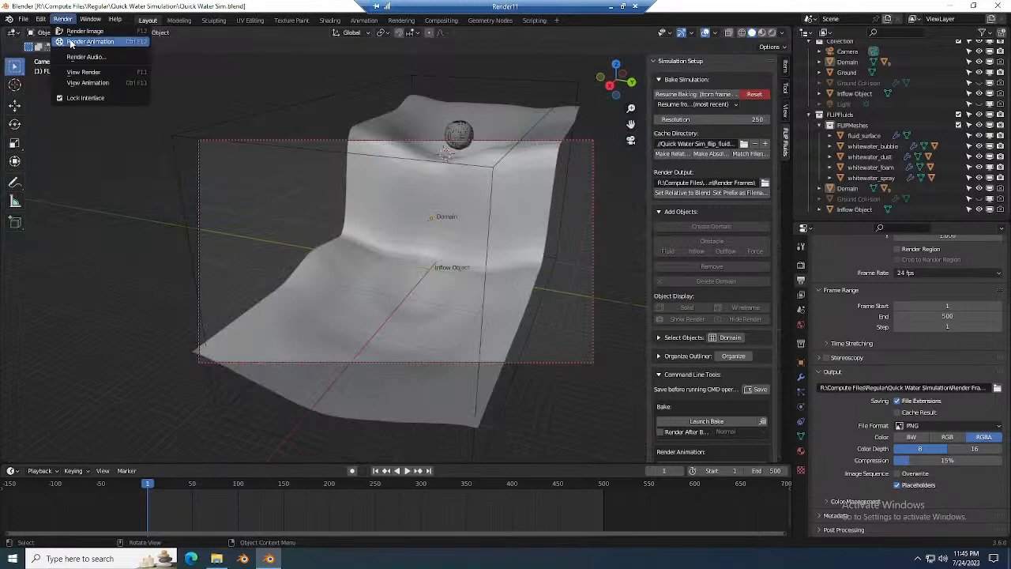
{"action": "left_click", "coordinate": [70, 42]}
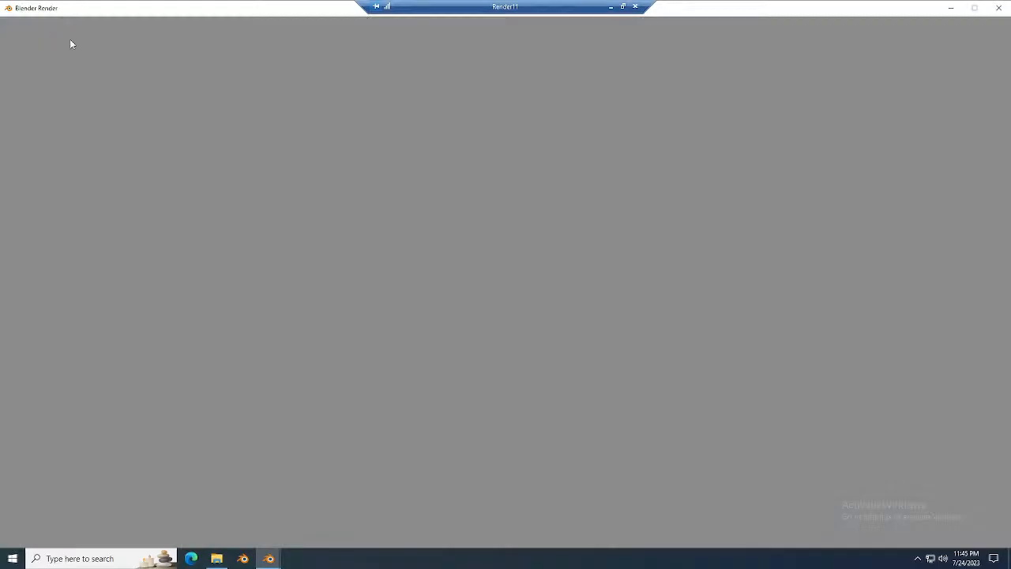
{"action": "scroll", "coordinate": [408, 207], "scroll_direction": "down", "scroll_amount": 1}
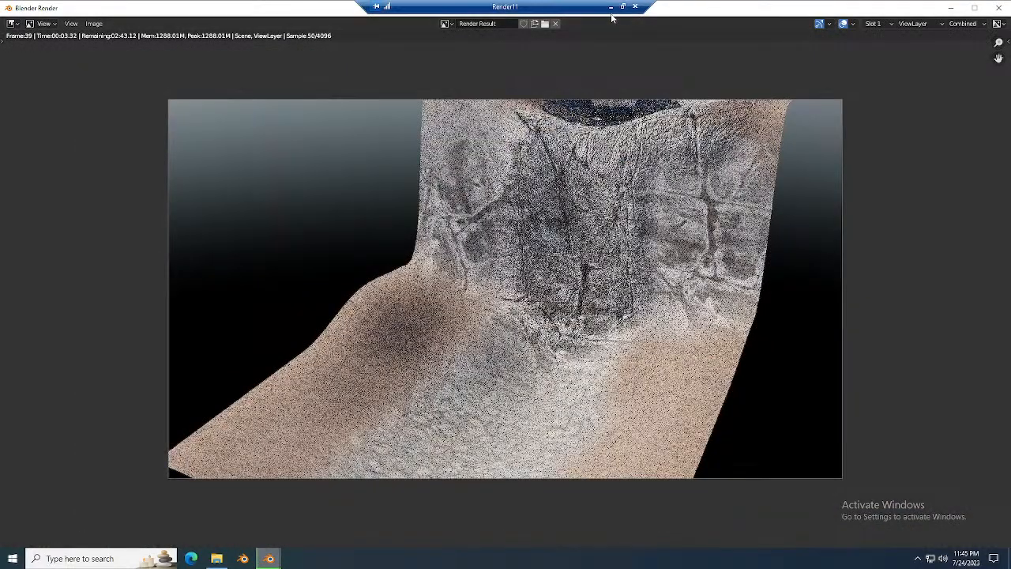
Minimize the running render, launch a second Blender 3.6 instance on Render11 and open the recent file Quick Water Sim.blend.
{"action": "left_click", "coordinate": [951, 7]}
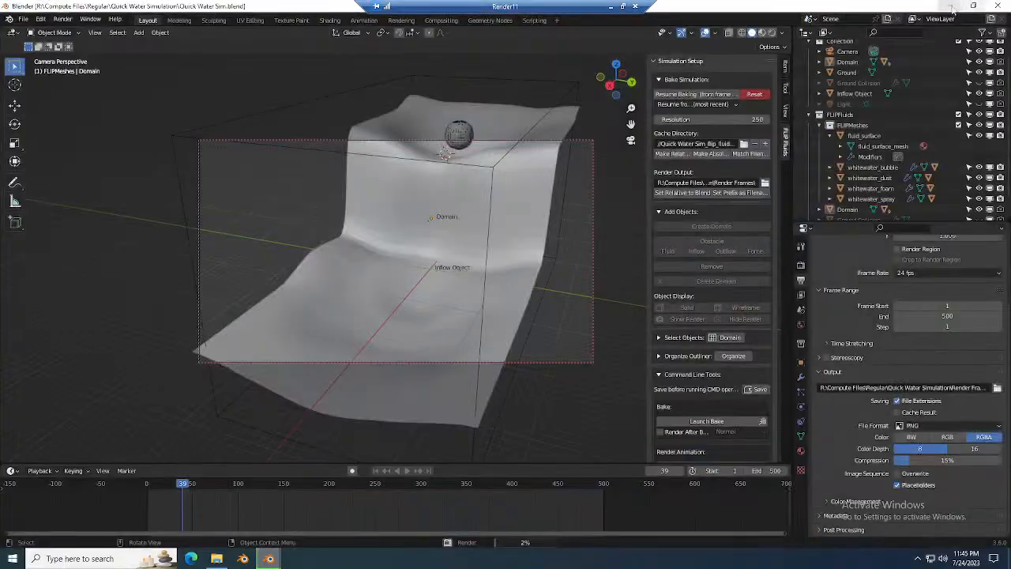
{"action": "left_click", "coordinate": [955, 8]}
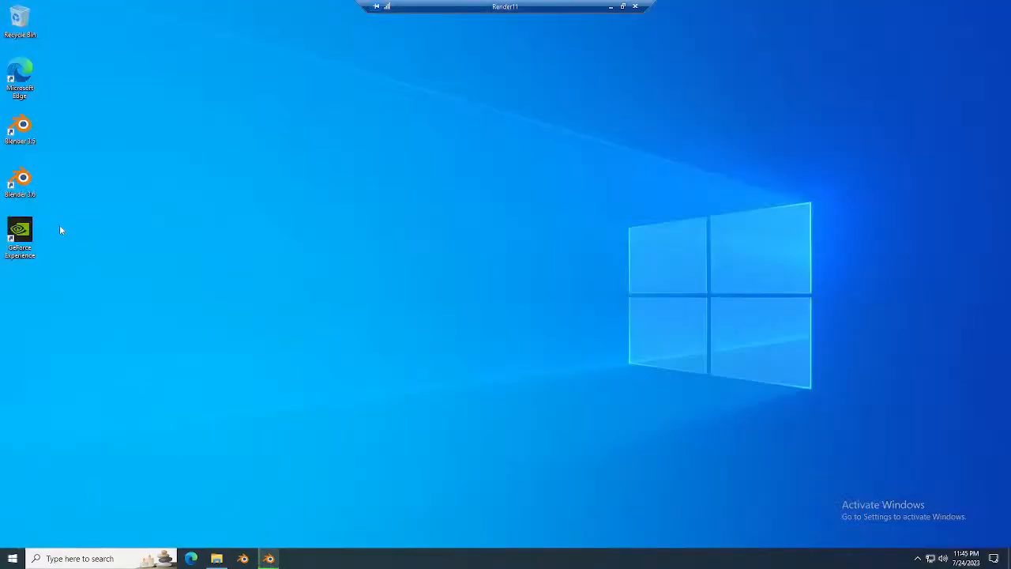
{"action": "right_click", "coordinate": [23, 181]}
{"action": "left_click", "coordinate": [48, 190]}
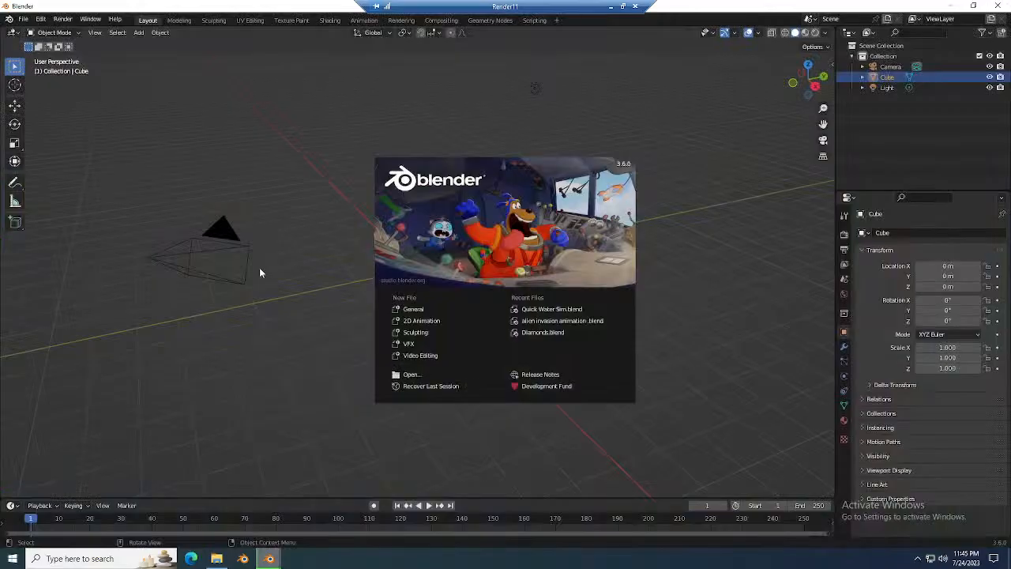
{"action": "left_click", "coordinate": [569, 309]}
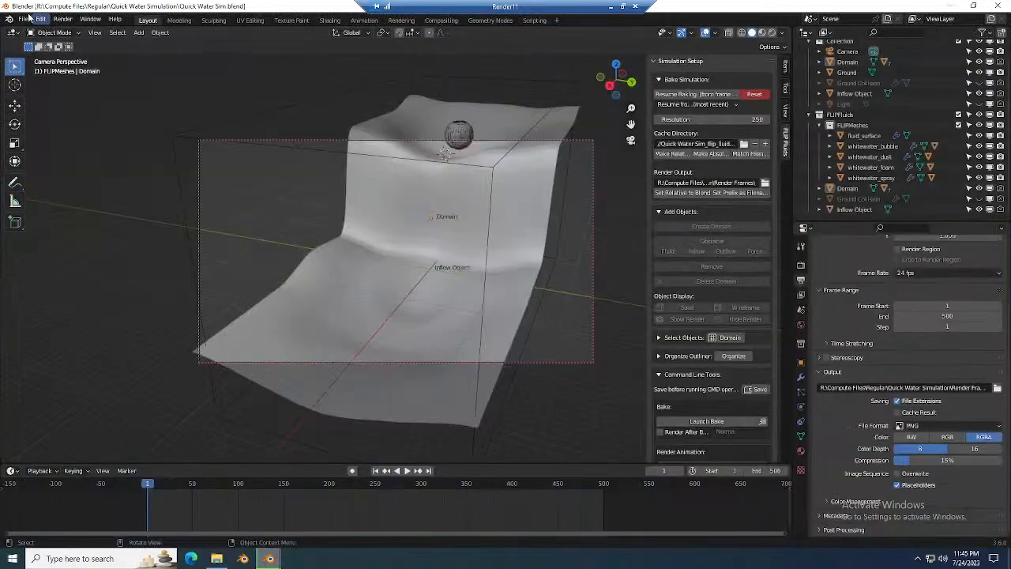
In the second instance's OptiX render devices, disable the first NVIDIA GeForce RTX 3080 Ti and enable the second one.
{"action": "left_click", "coordinate": [39, 19]}
{"action": "left_click", "coordinate": [66, 169]}
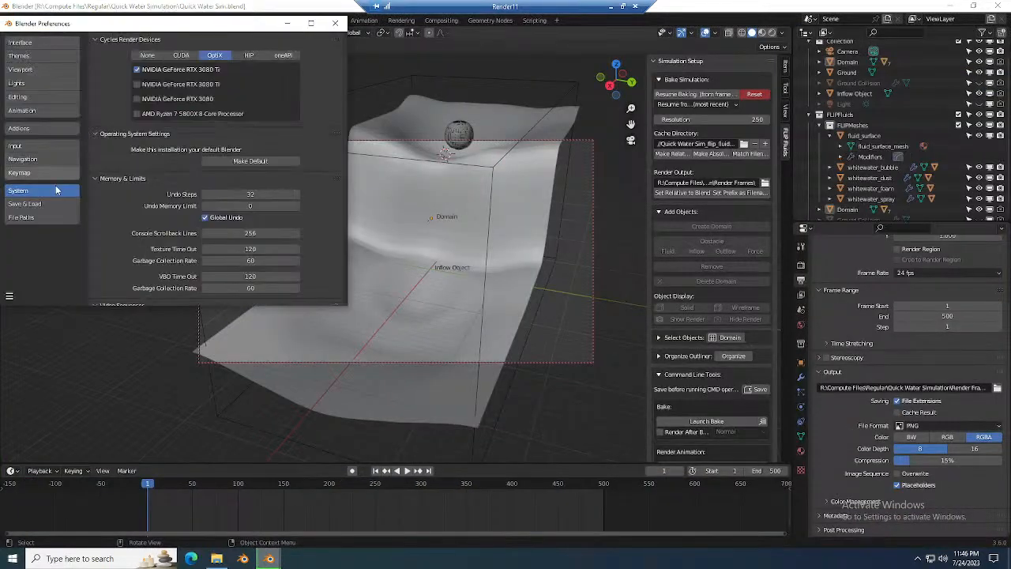
{"action": "left_click", "coordinate": [137, 71]}
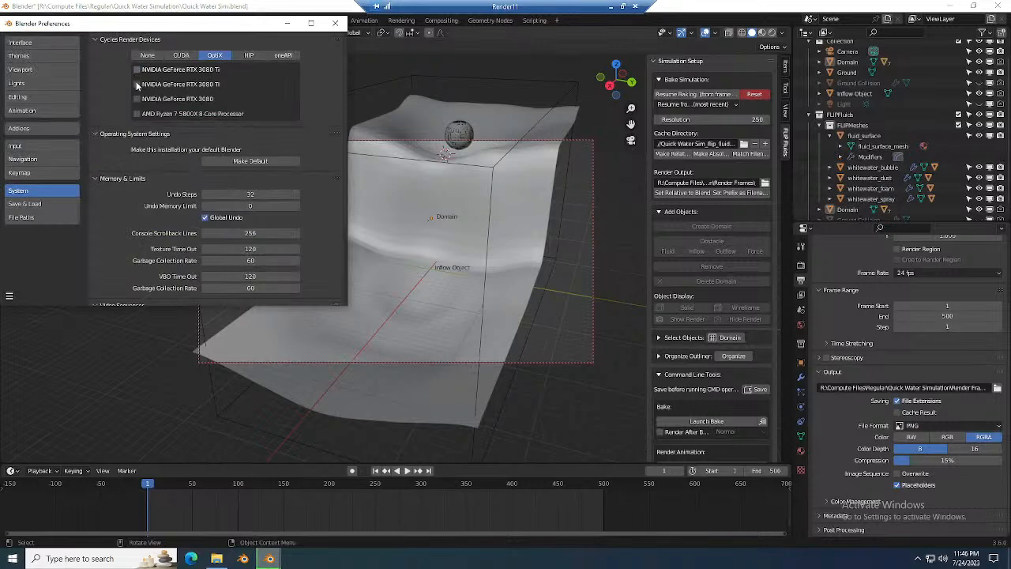
{"action": "left_click", "coordinate": [335, 22]}
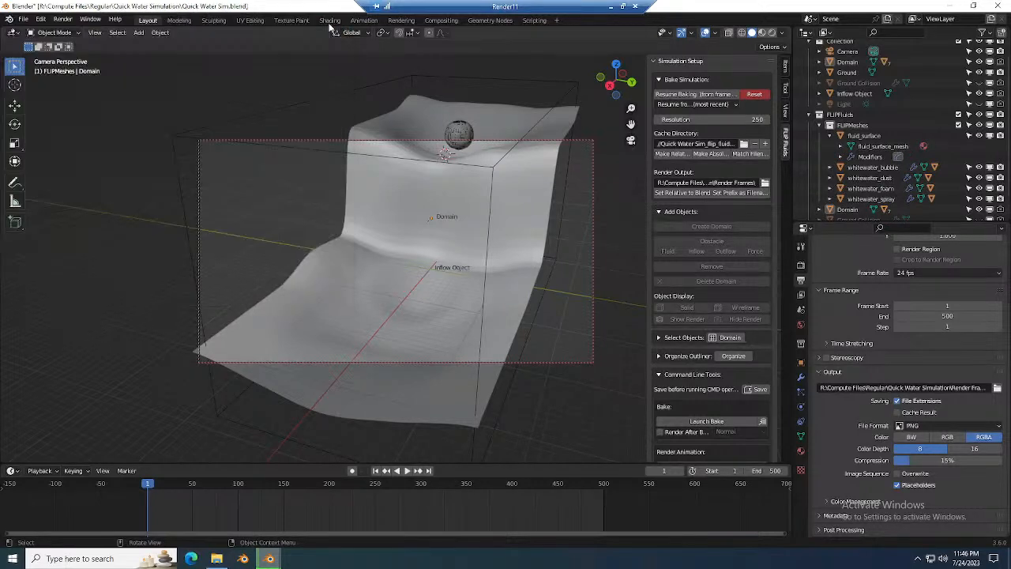
Start rendering the animation in the second Blender instance and minimize its windows.
{"action": "left_click", "coordinate": [64, 20]}
{"action": "left_click", "coordinate": [79, 41]}
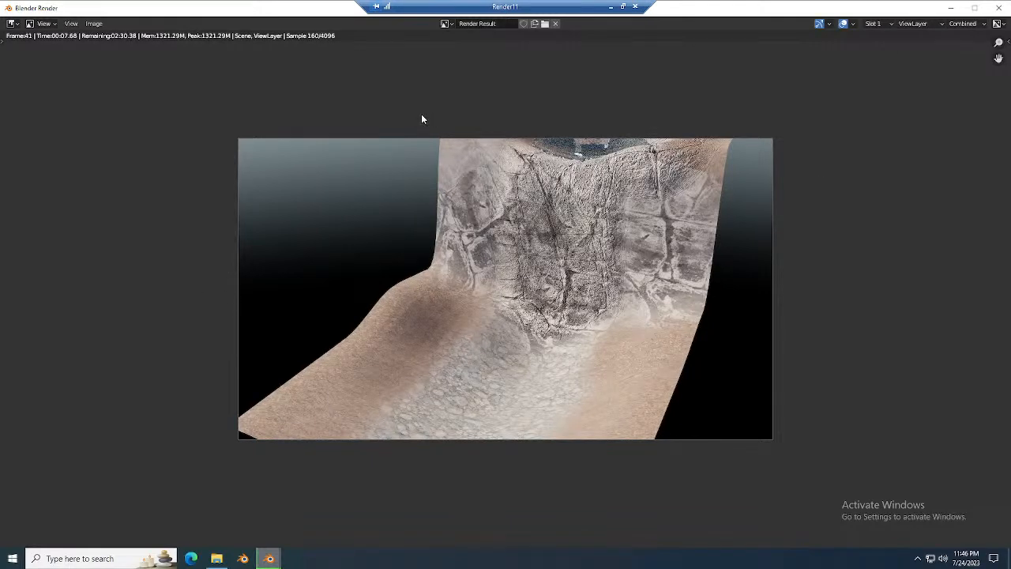
{"action": "left_click", "coordinate": [951, 7]}
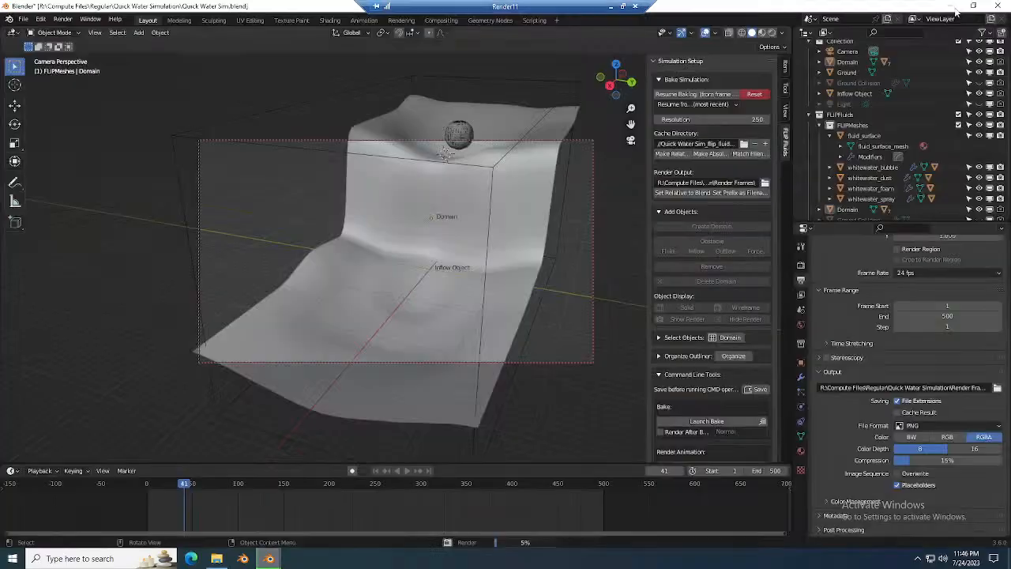
{"action": "left_click", "coordinate": [954, 6]}
Launch a third Blender 3.6 instance on Render11 and open the recent file Quick Water Sim.blend in it.
{"action": "right_click", "coordinate": [27, 186]}
{"action": "left_click", "coordinate": [47, 195]}
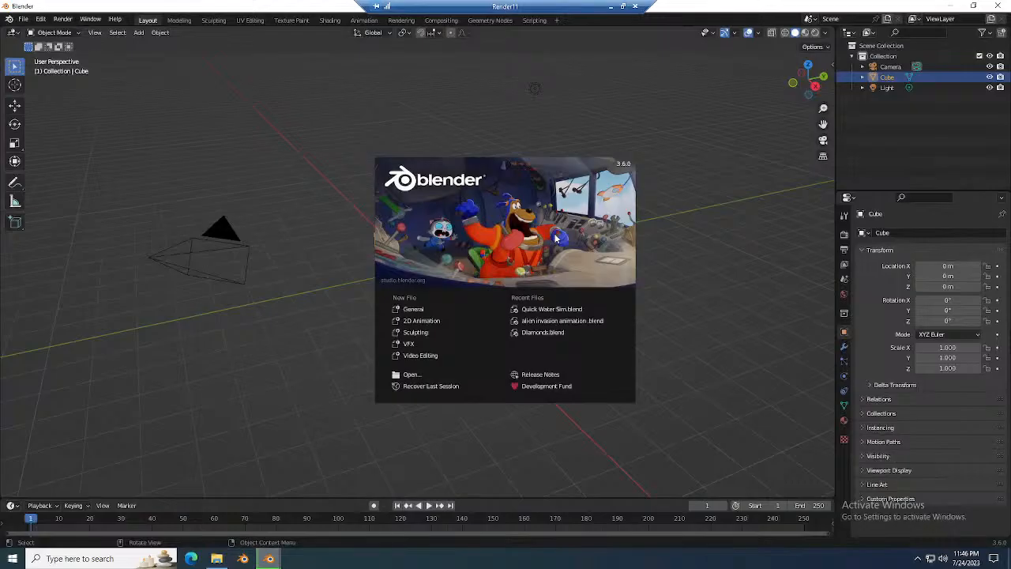
{"action": "left_click", "coordinate": [552, 310]}
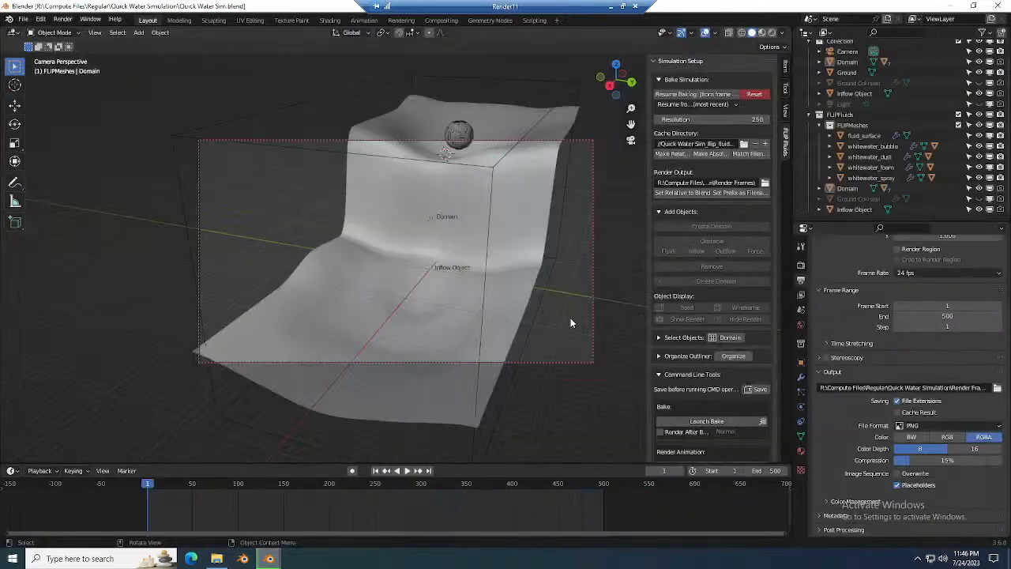
In the third instance's OptiX render devices, leave only the NVIDIA GeForce RTX 3080 enabled and start rendering the animation.
{"action": "left_click", "coordinate": [40, 18]}
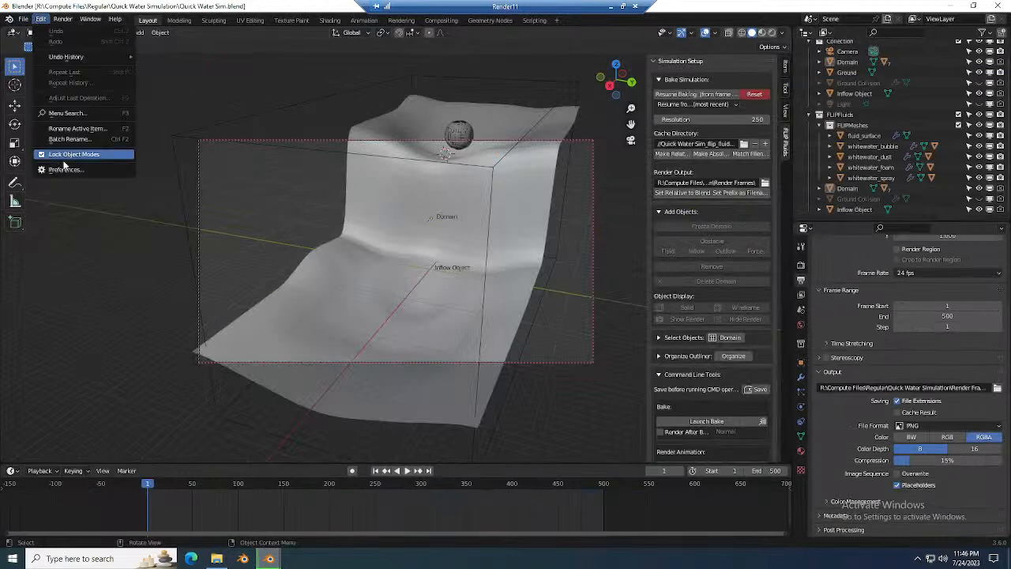
{"action": "left_click", "coordinate": [63, 170]}
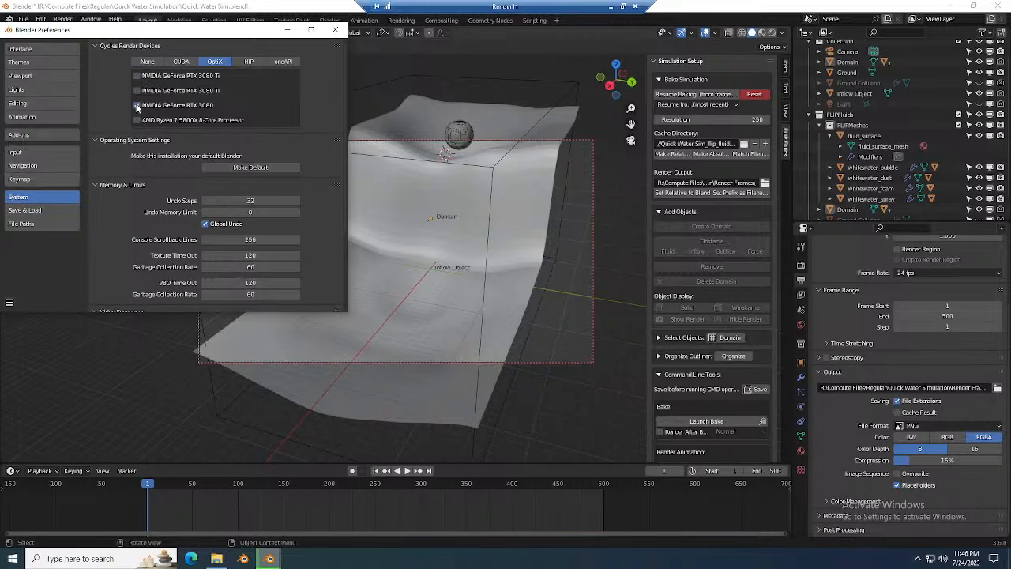
{"action": "left_click", "coordinate": [335, 29]}
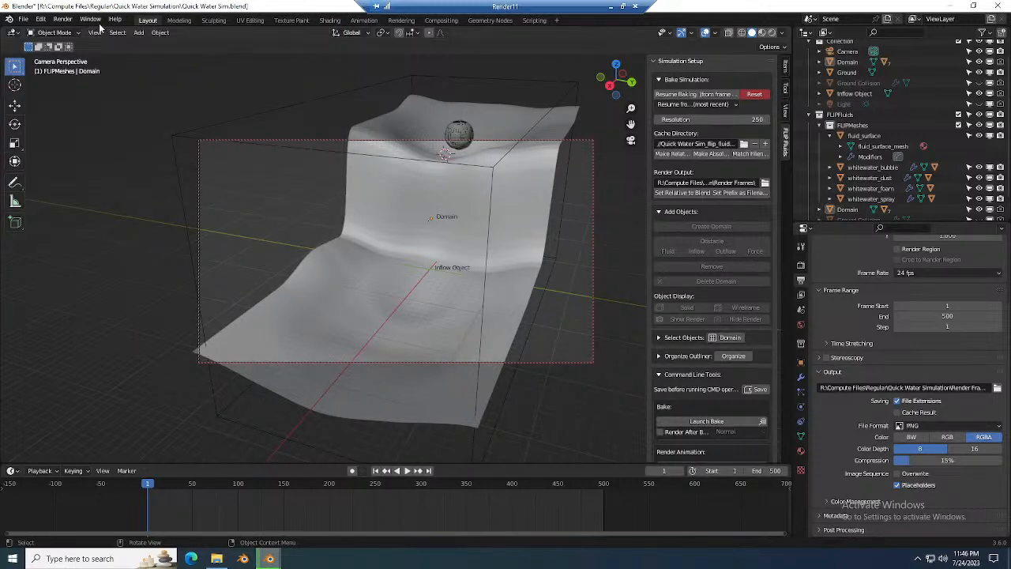
{"action": "left_click", "coordinate": [68, 24]}
{"action": "left_click", "coordinate": [79, 32]}
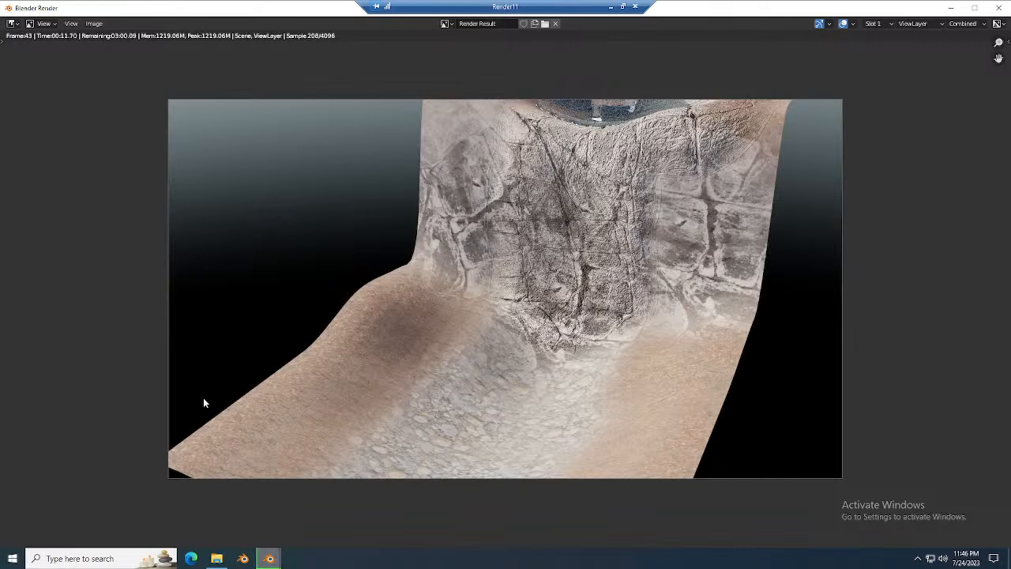
Open Task Manager on Render11 and display the performance details of GPU 0, the RTX 3080.
{"action": "left_click", "coordinate": [12, 559]}
{"action": "left_click", "coordinate": [198, 261]}
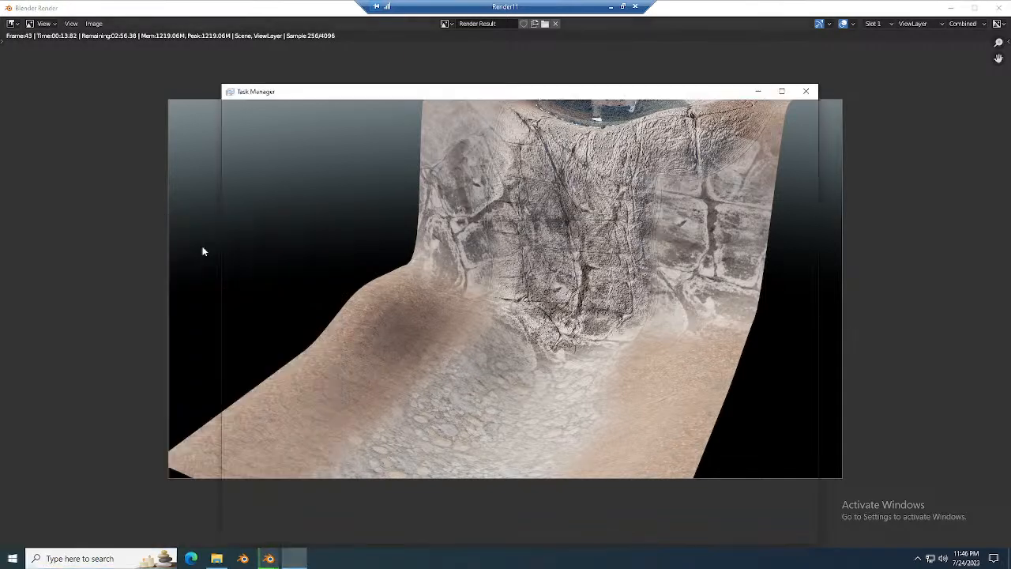
{"action": "left_click", "coordinate": [277, 116]}
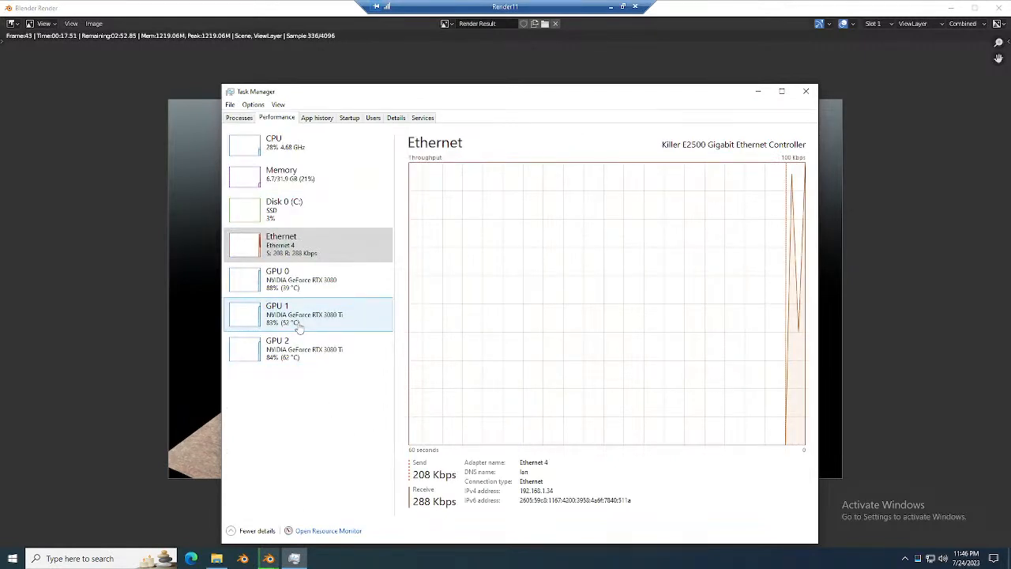
{"action": "left_click", "coordinate": [316, 276]}
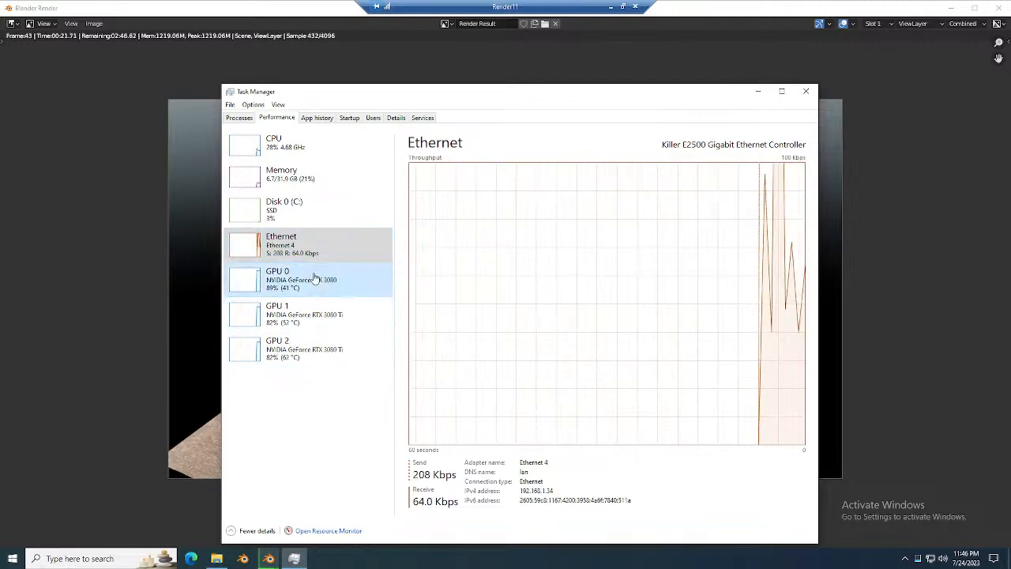
Change GPU 0's Copy graph to Cuda, check the CPU performance graphs and minimize Task Manager.
{"action": "left_click", "coordinate": [623, 159]}
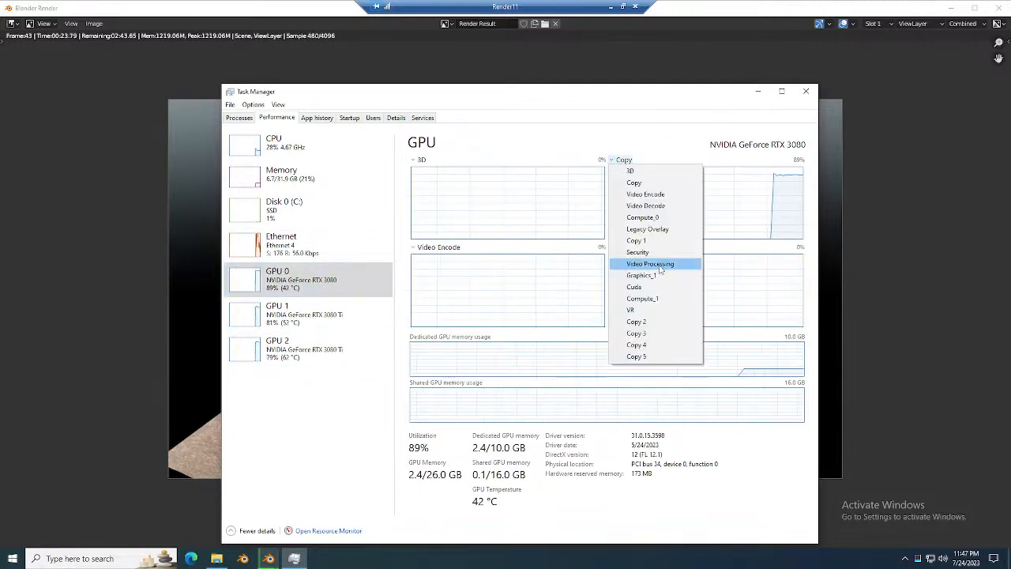
{"action": "left_click", "coordinate": [643, 298]}
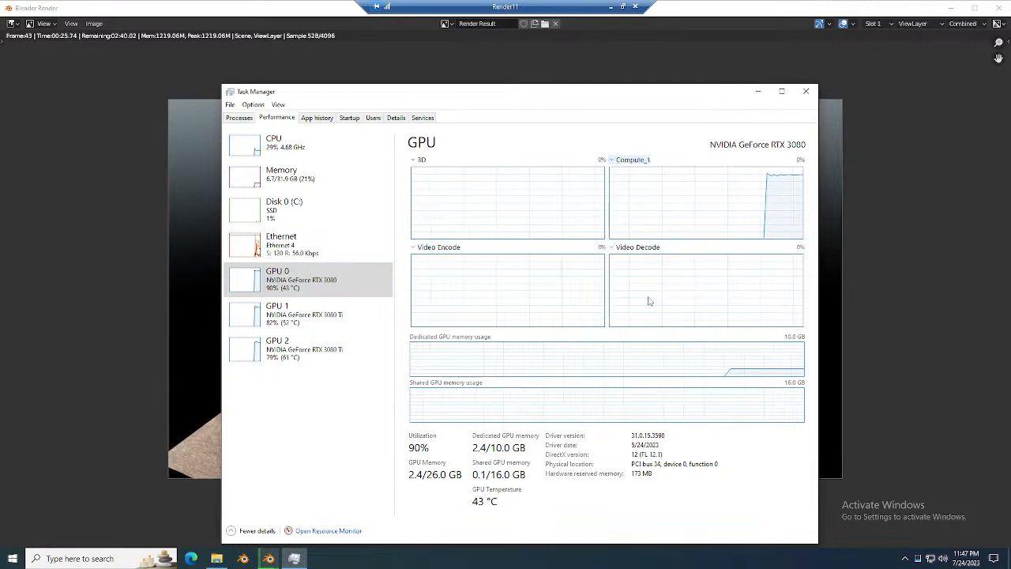
{"action": "left_click", "coordinate": [623, 160]}
{"action": "left_click", "coordinate": [640, 289]}
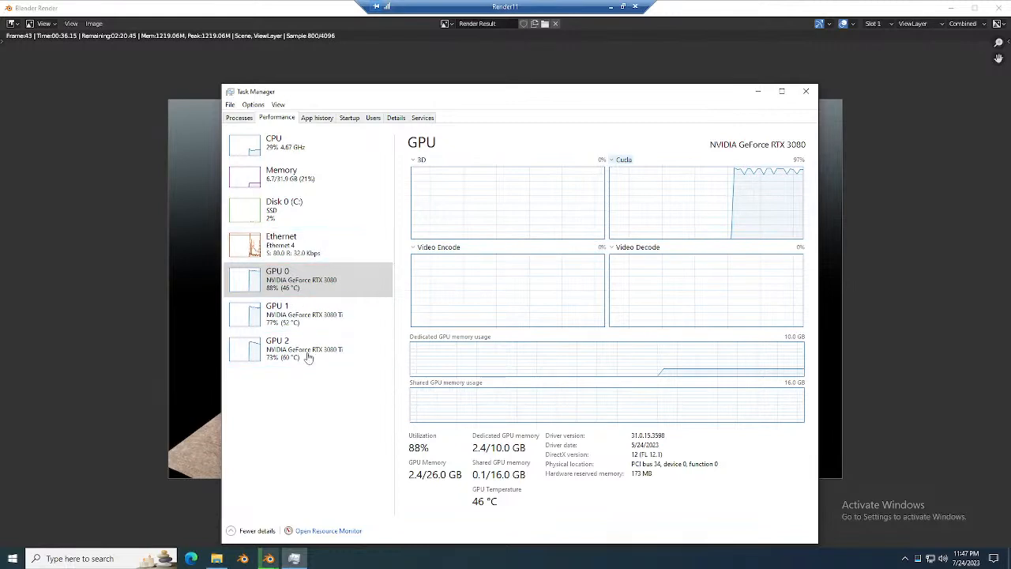
{"action": "left_click", "coordinate": [291, 149]}
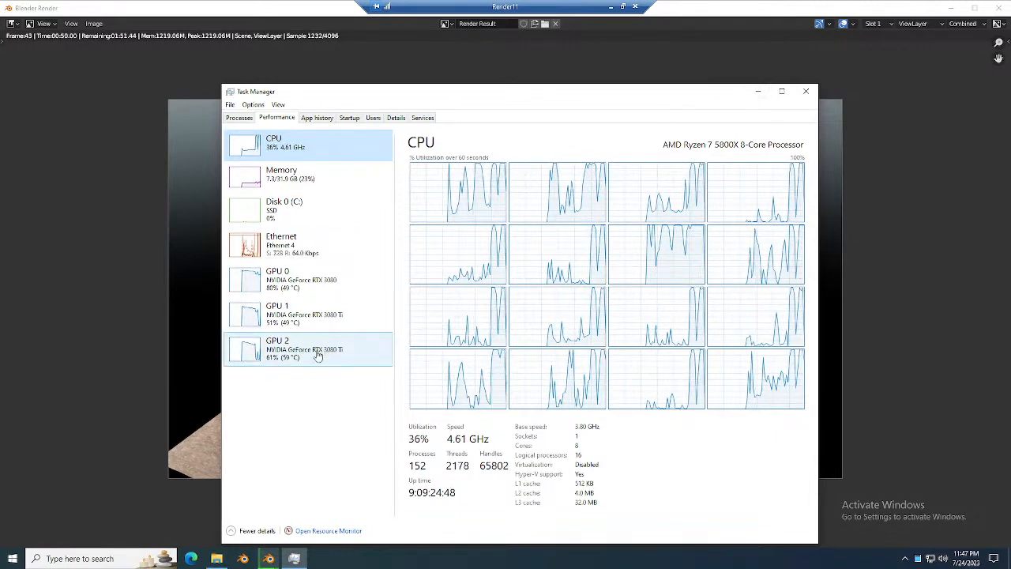
{"action": "left_click", "coordinate": [758, 92]}
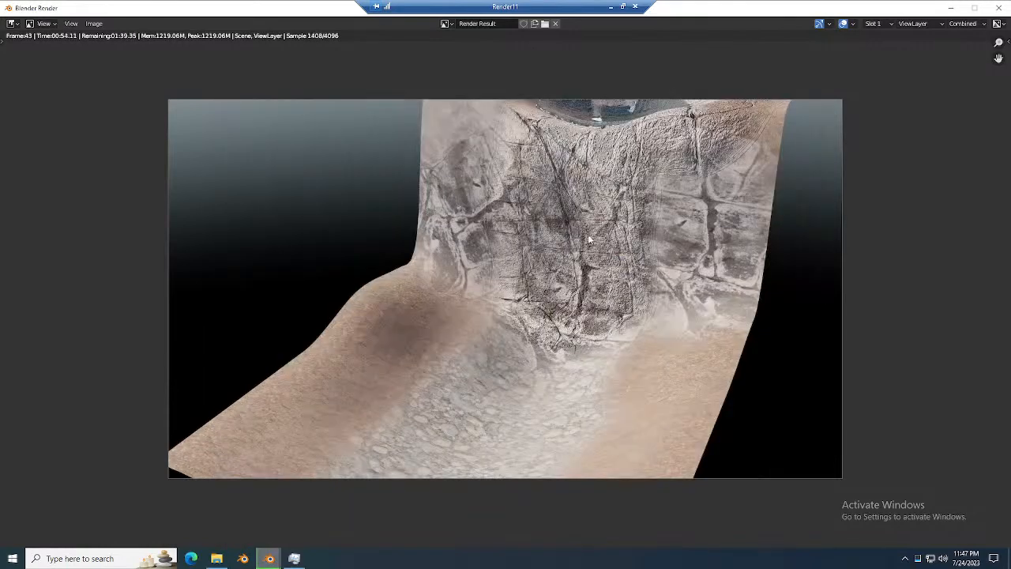
{"action": "scroll", "coordinate": [588, 236], "scroll_direction": "down", "scroll_amount": 1}
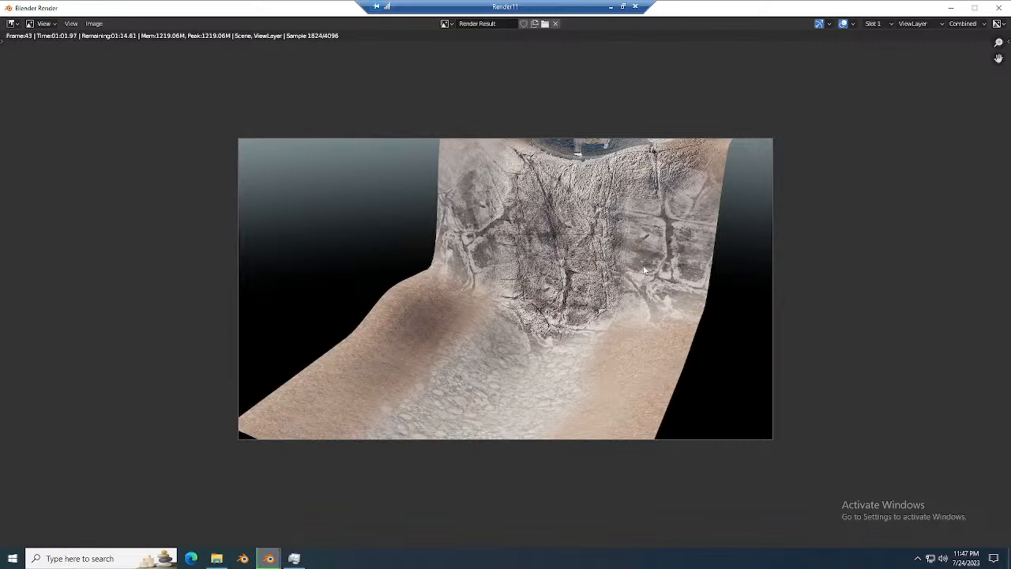
{"action": "scroll", "coordinate": [679, 227], "scroll_direction": "down", "scroll_amount": 1}
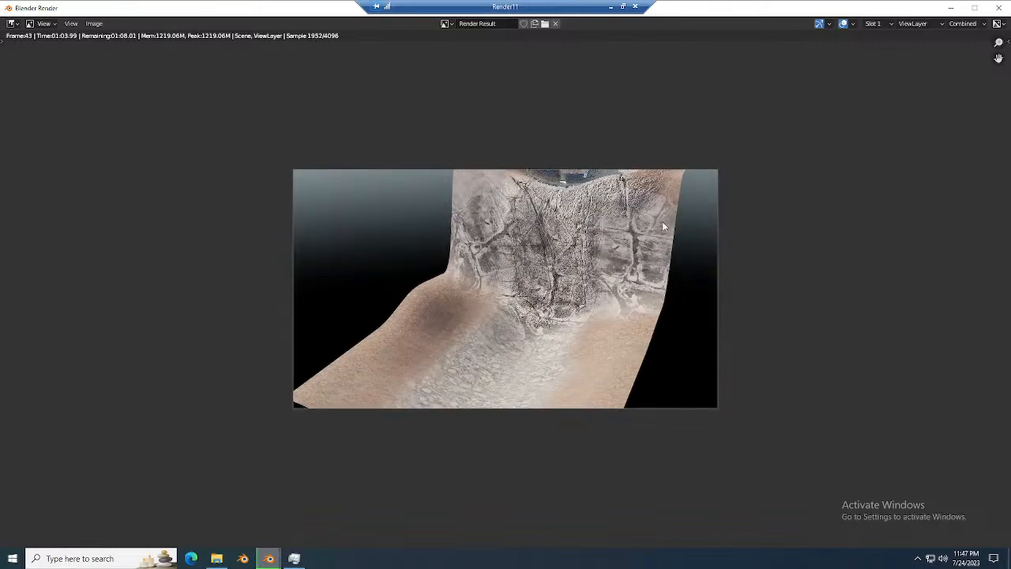
{"action": "scroll", "coordinate": [655, 217], "scroll_direction": "up", "scroll_amount": 1}
{"action": "middle_click_drag", "start_coordinate": [631, 208], "coordinate": [622, 217]}
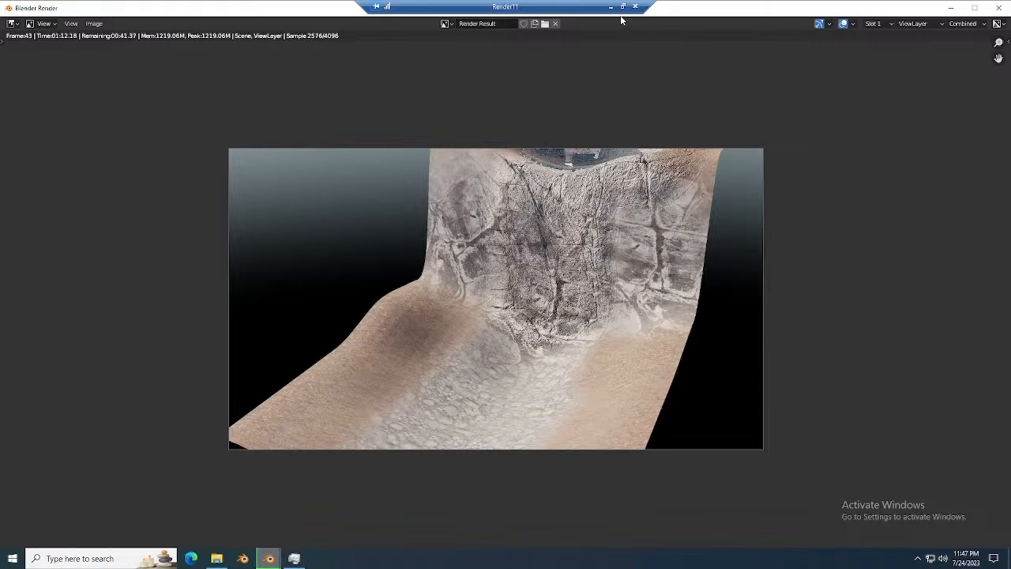
{"action": "scroll", "coordinate": [599, 261], "scroll_direction": "up", "scroll_amount": 2}
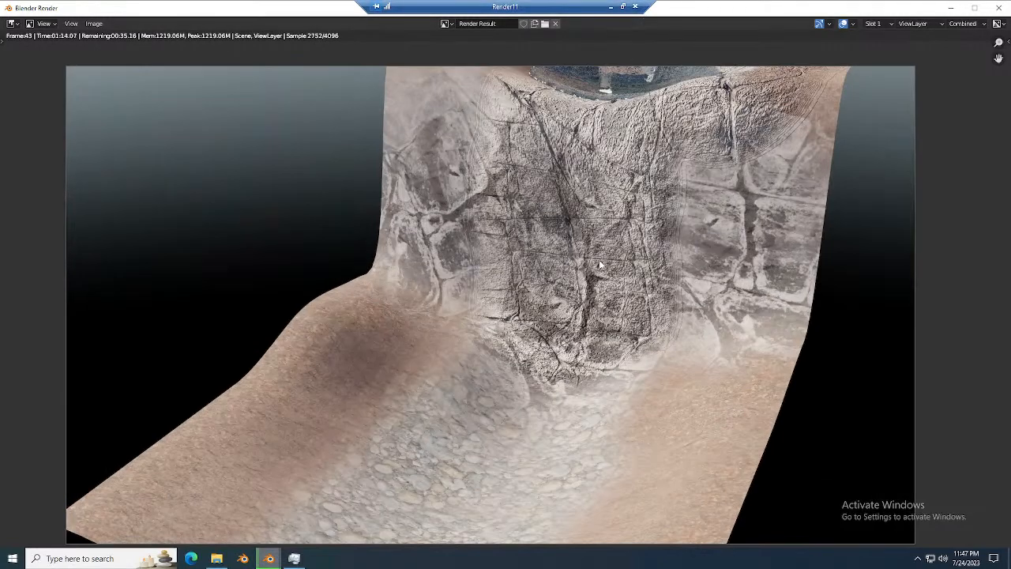
{"action": "scroll", "coordinate": [599, 265], "scroll_direction": "down", "scroll_amount": 2}
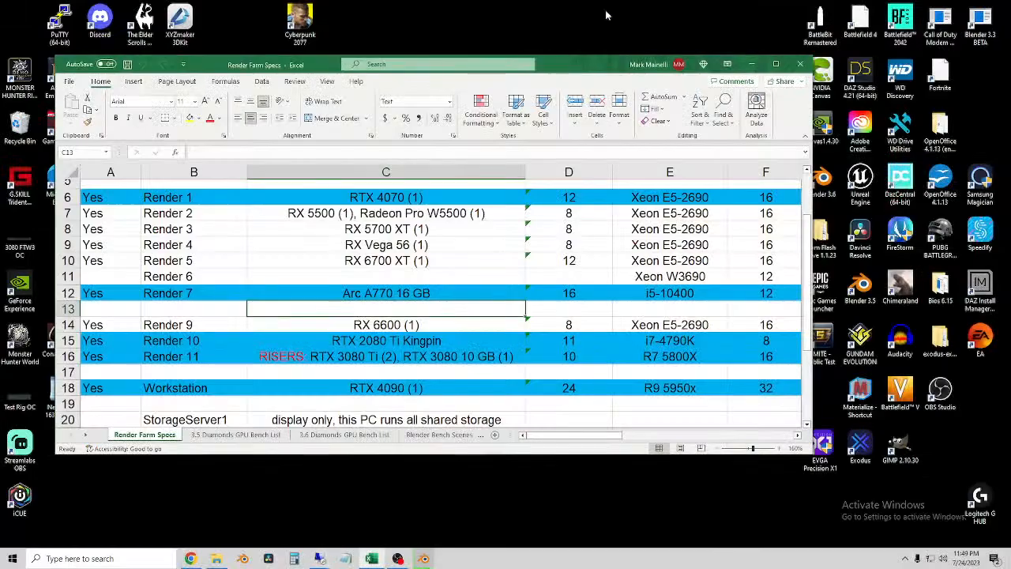
Check the render progress in the Render1 remote desktop session and minimize the session.
{"action": "left_click", "coordinate": [319, 558]}
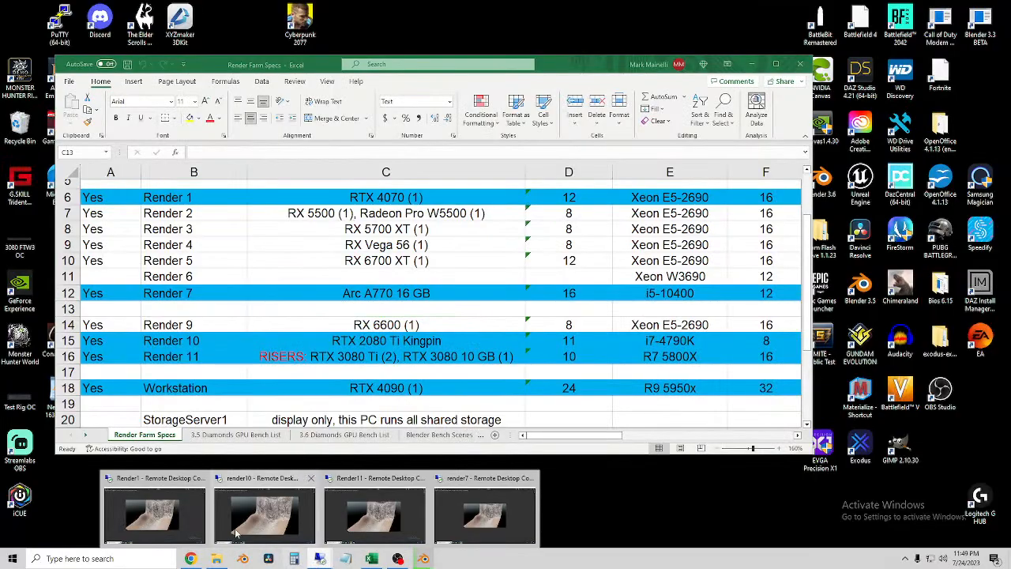
{"action": "left_click", "coordinate": [167, 516]}
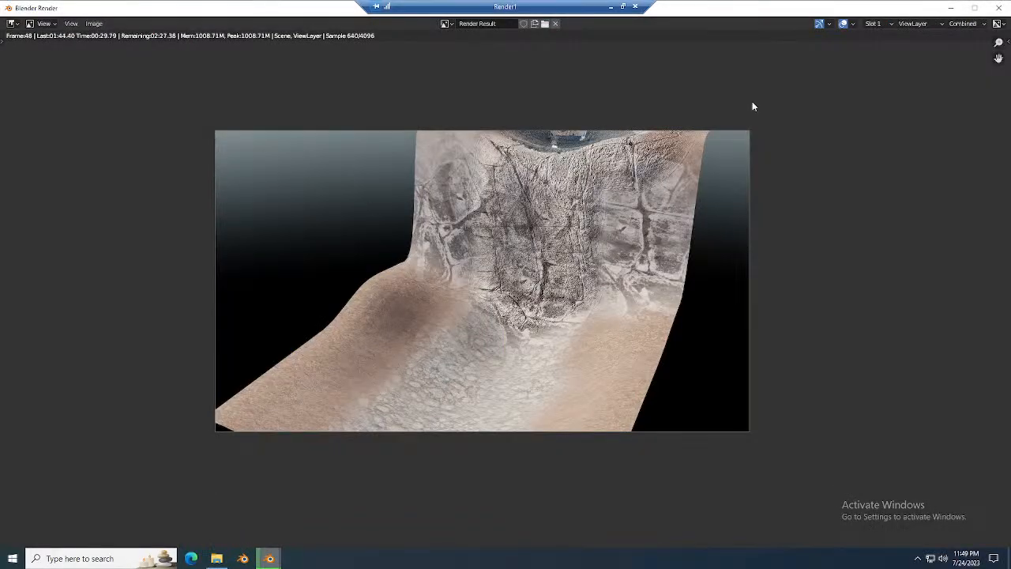
{"action": "left_click", "coordinate": [611, 6]}
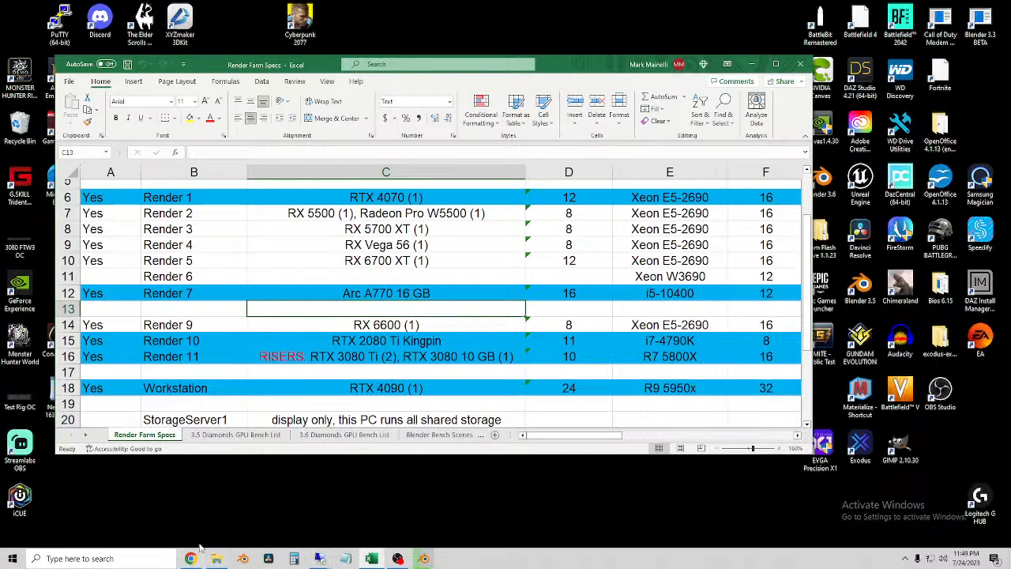
Open Task Manager on the local workstation and display the performance details of its RTX 4090.
{"action": "left_click", "coordinate": [6, 562]}
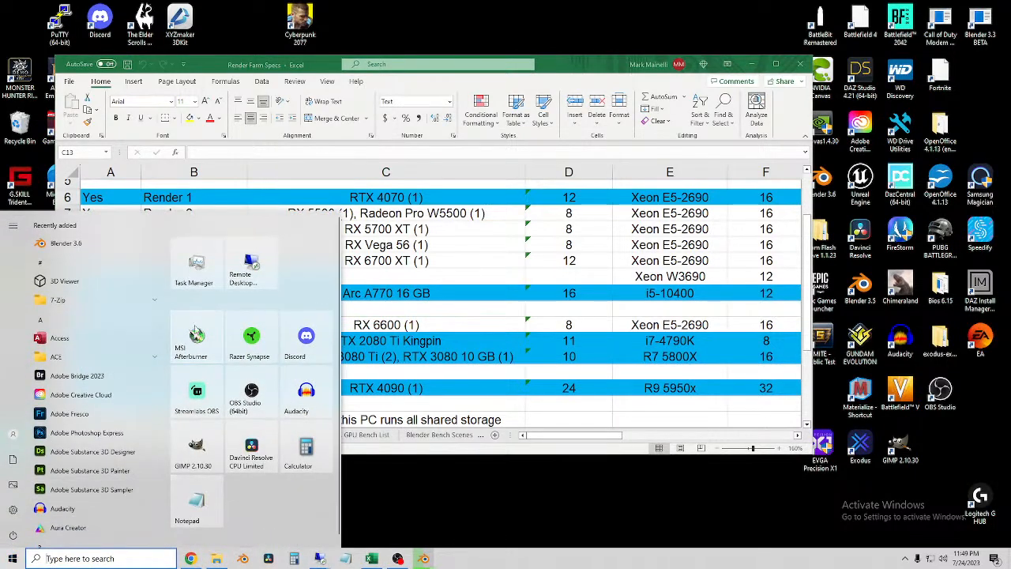
{"action": "left_click", "coordinate": [194, 273]}
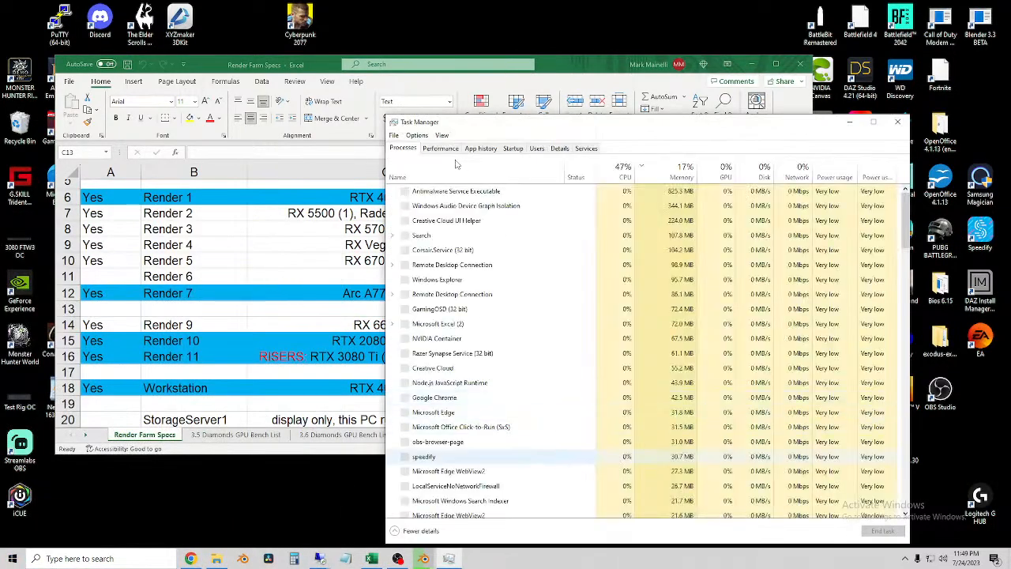
{"action": "left_click", "coordinate": [441, 148]}
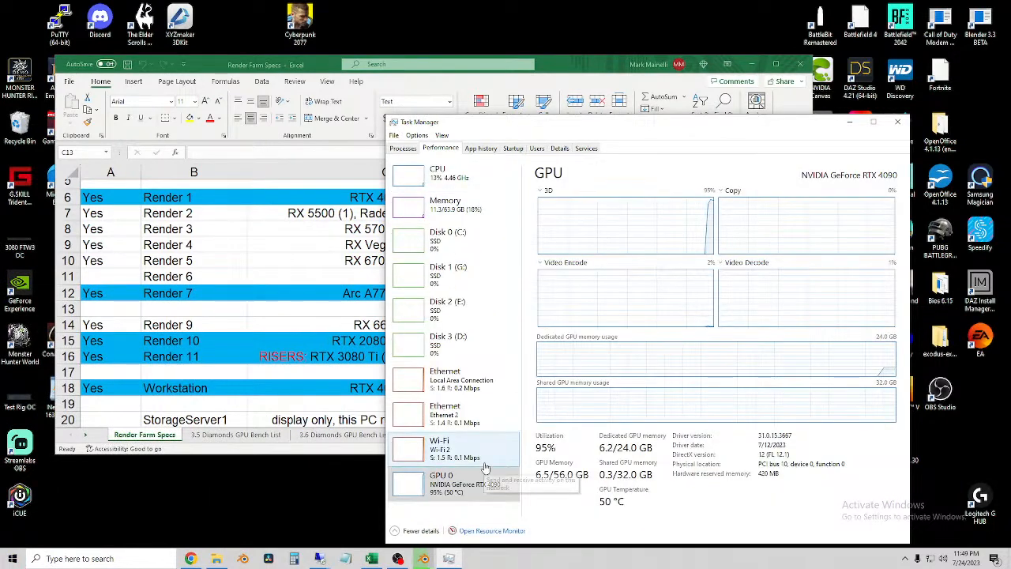
{"action": "left_click", "coordinate": [479, 488]}
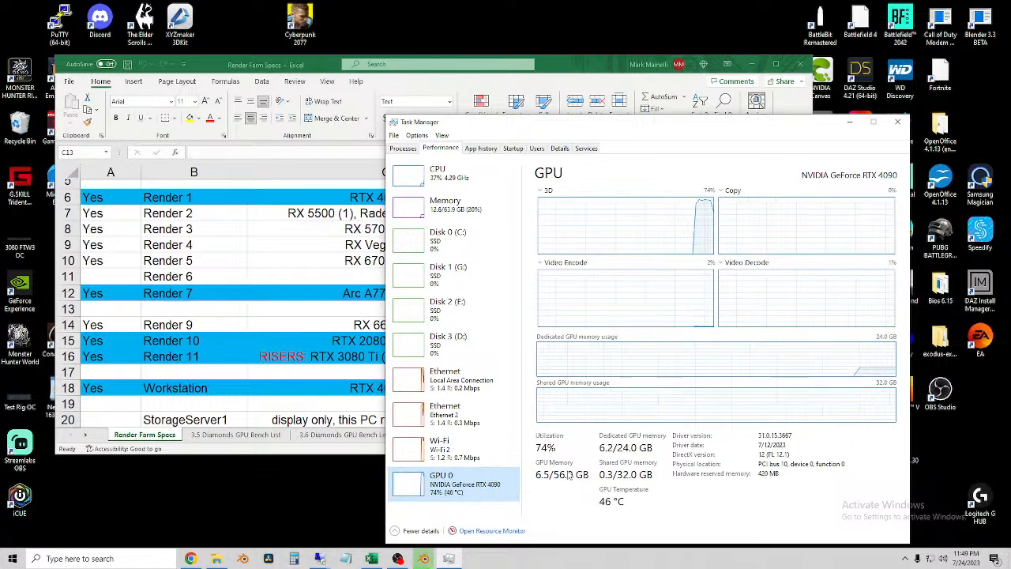
Return to the Render Farm Specs workbook and look over the GPU entries for Render 5 and Render 6.
{"action": "left_click", "coordinate": [270, 269]}
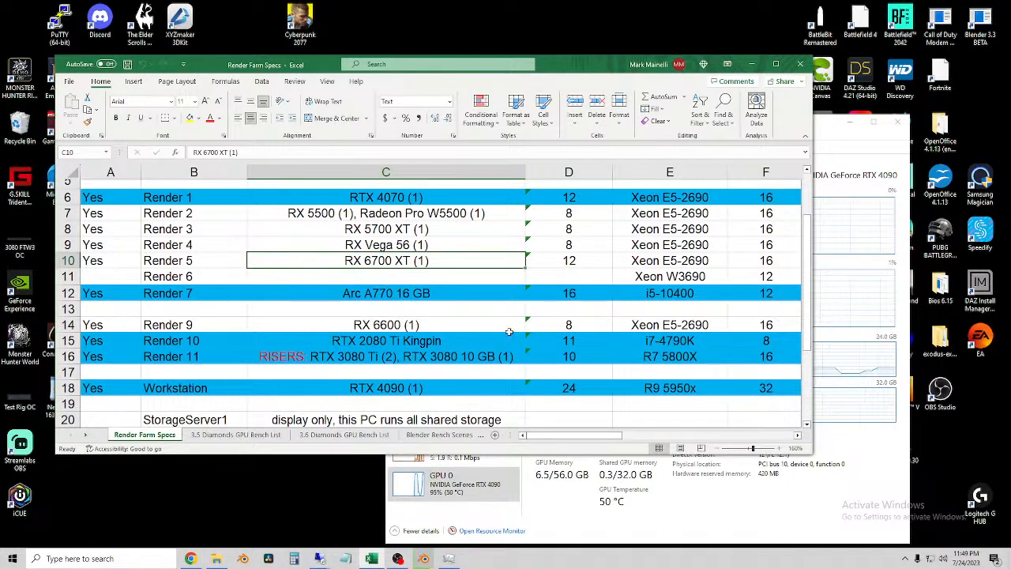
{"action": "left_click", "coordinate": [435, 309]}
{"action": "left_click", "coordinate": [377, 262]}
{"action": "left_click", "coordinate": [347, 280]}
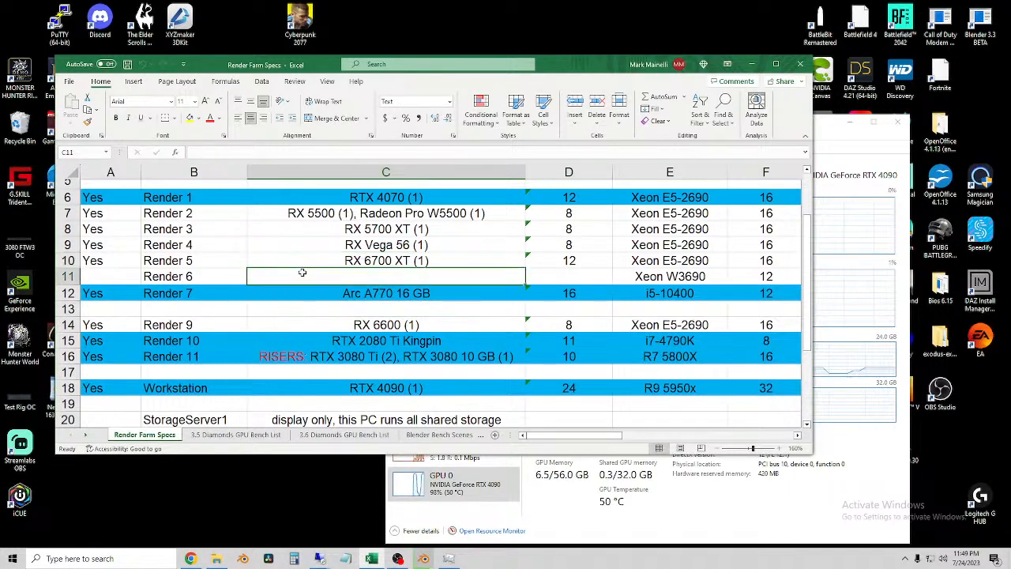
Open a new Remote Desktop connection and connect to render5.
{"action": "left_click", "coordinate": [320, 560]}
{"action": "right_click", "coordinate": [320, 559]}
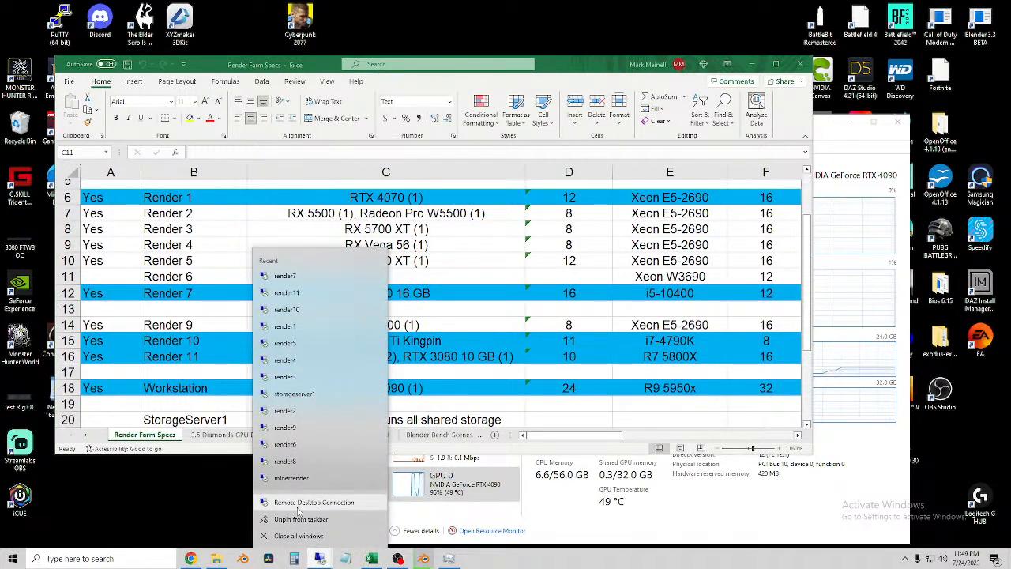
{"action": "left_click", "coordinate": [316, 498]}
{"action": "left_click", "coordinate": [561, 171]}
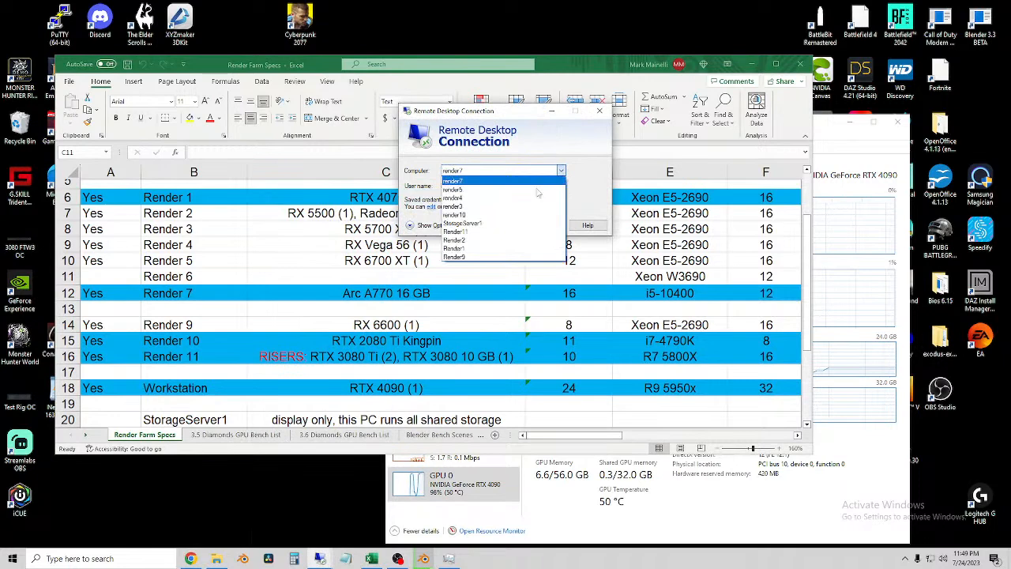
{"action": "left_click", "coordinate": [472, 190]}
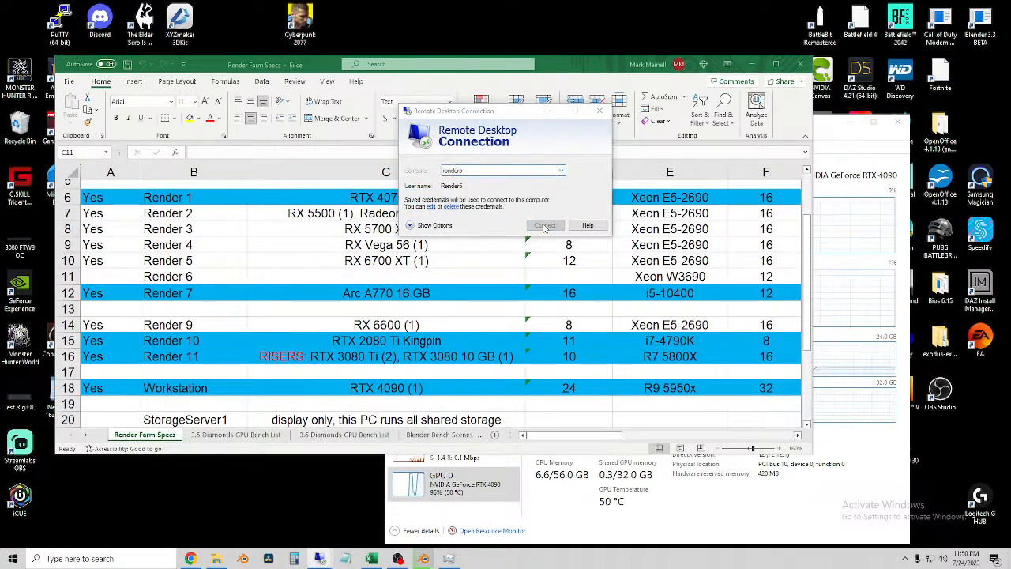
{"action": "left_click", "coordinate": [544, 226]}
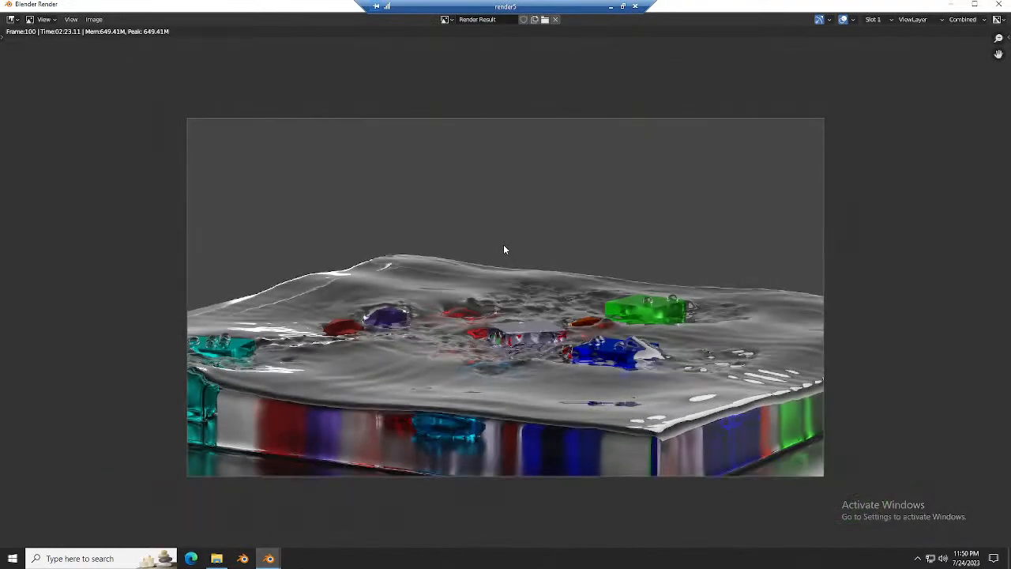
Close the old render result and begin opening another file, discarding the unsaved changes to Diamonds HIP.blend.
{"action": "scroll", "coordinate": [503, 250], "scroll_direction": "down", "scroll_amount": 1}
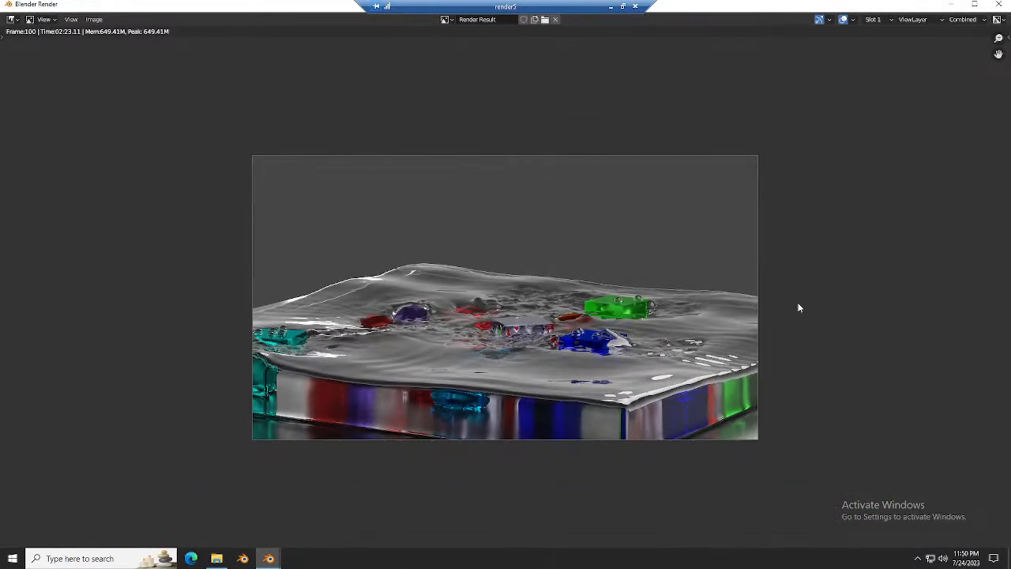
{"action": "left_click", "coordinate": [999, 4]}
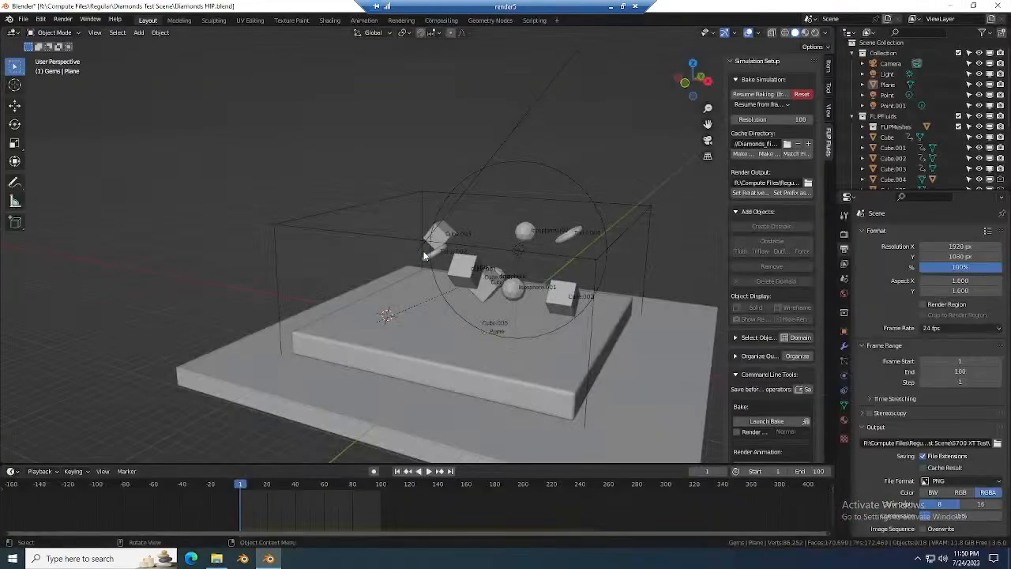
{"action": "left_click", "coordinate": [22, 18]}
{"action": "mouse_move", "coordinate": [9, 19]}
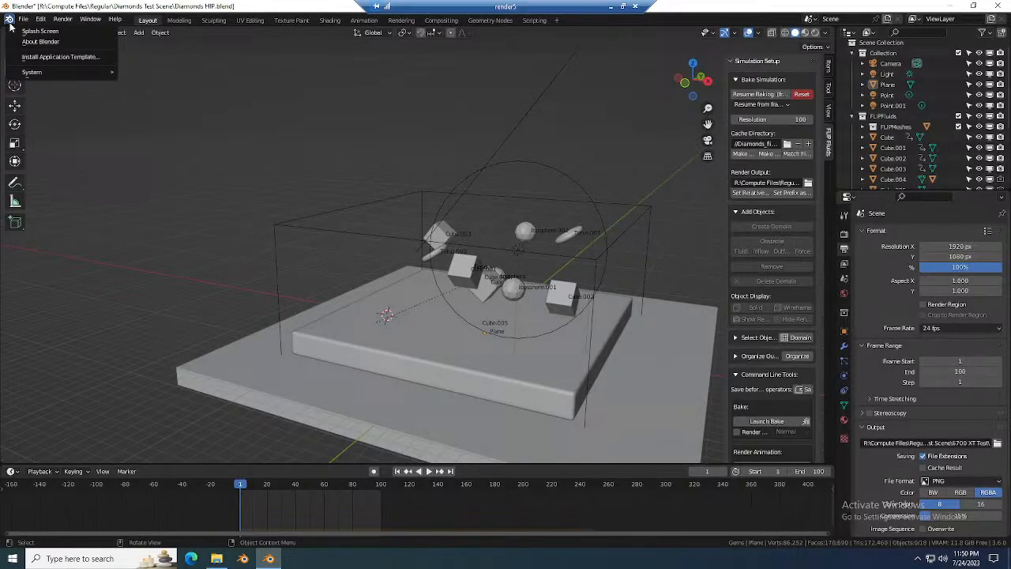
{"action": "left_click", "coordinate": [34, 42]}
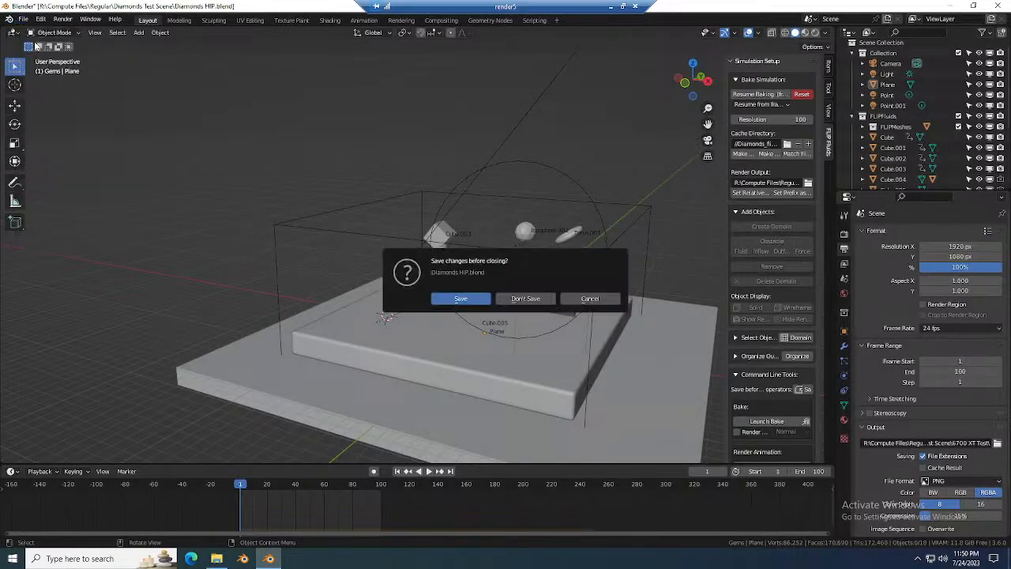
{"action": "left_click", "coordinate": [503, 299]}
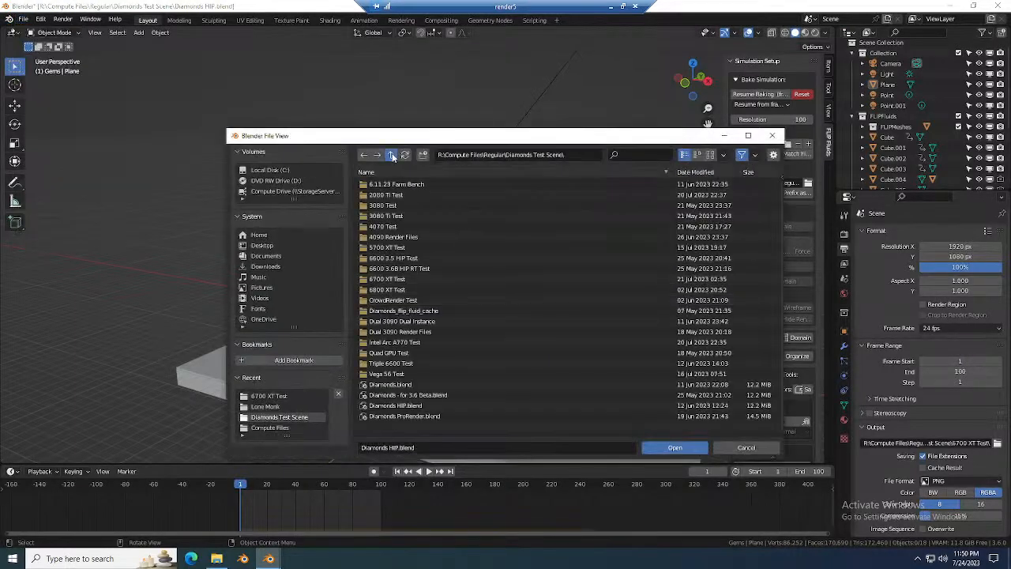
Open Quick Water Sim.blend from the Quick Water Simulation folder.
{"action": "left_click", "coordinate": [392, 156]}
{"action": "double_click", "coordinate": [408, 384]}
{"action": "left_click", "coordinate": [410, 214]}
{"action": "double_click", "coordinate": [410, 214]}
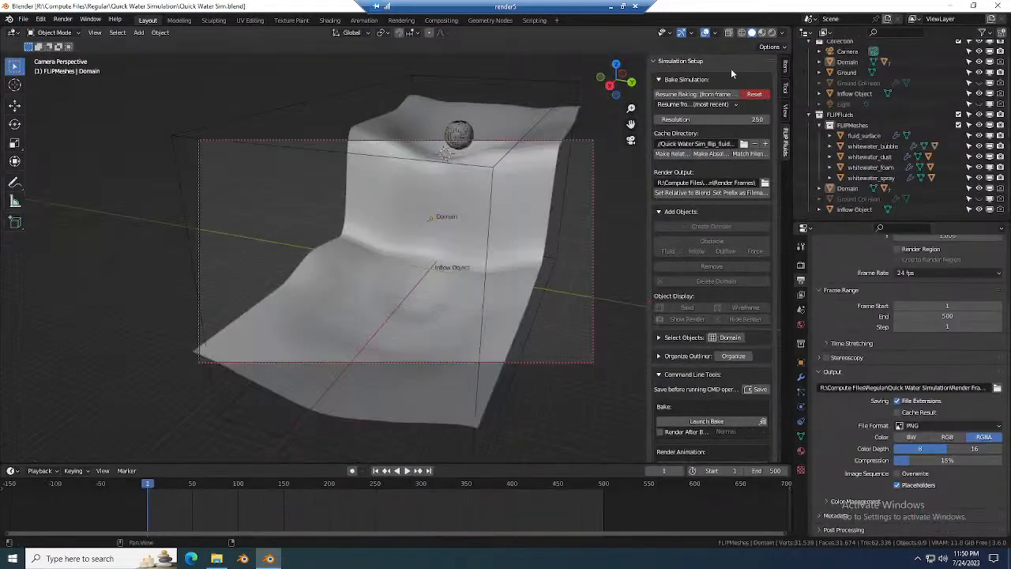
Preview the water scene in rendered viewport shading, look at the output format settings, and return to solid shading.
{"action": "left_click", "coordinate": [770, 33]}
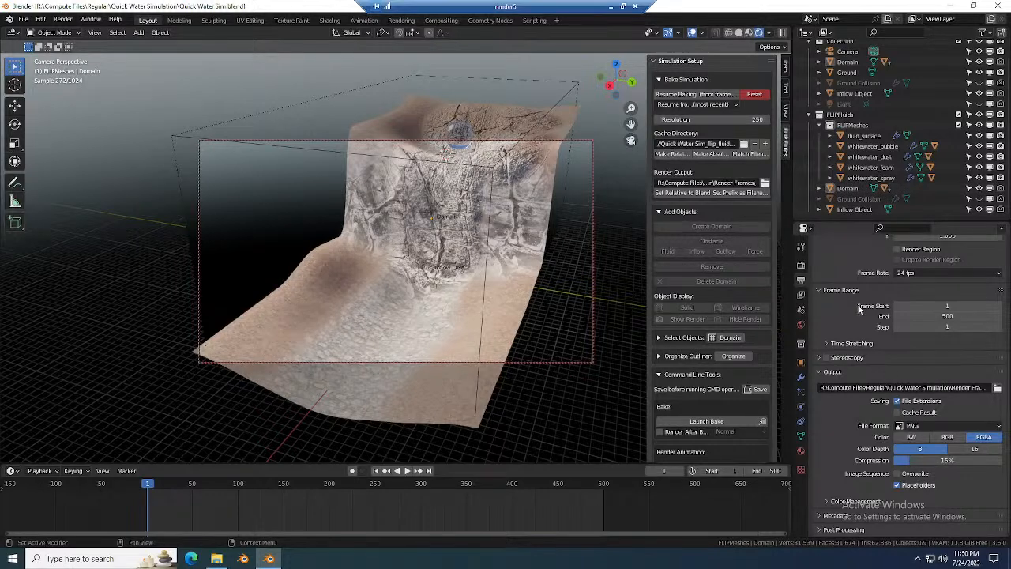
{"action": "scroll", "coordinate": [879, 346], "scroll_direction": "up", "scroll_amount": 3}
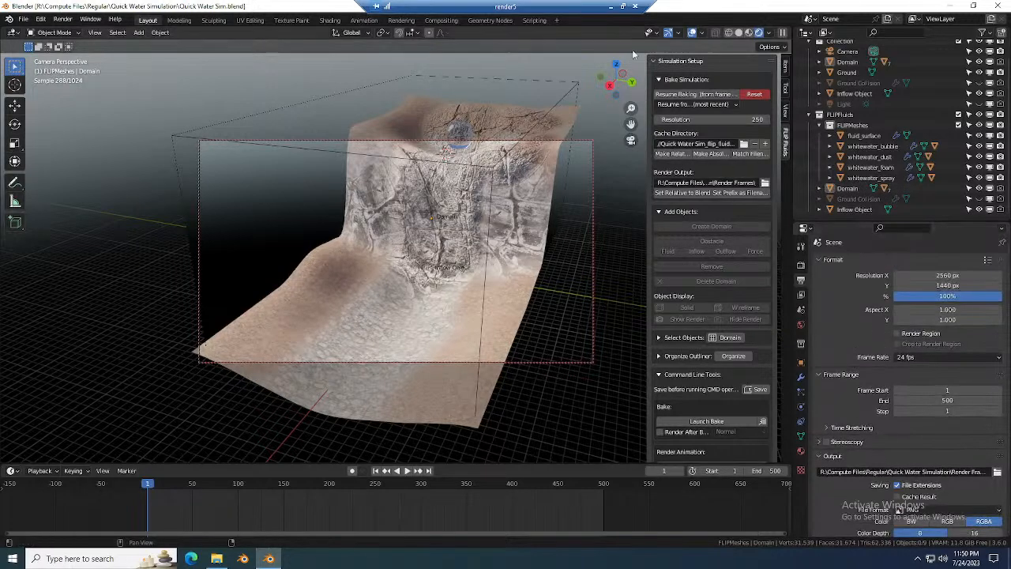
{"action": "left_click", "coordinate": [738, 34]}
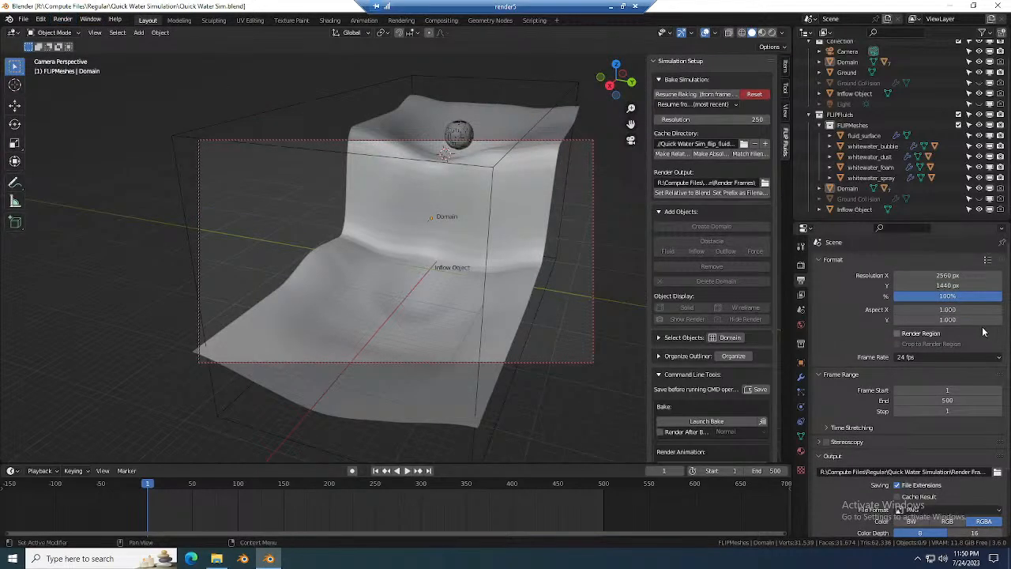
Review the Cycles sampling settings and the Cycles render devices enabled in the system preferences.
{"action": "left_click", "coordinate": [801, 265]}
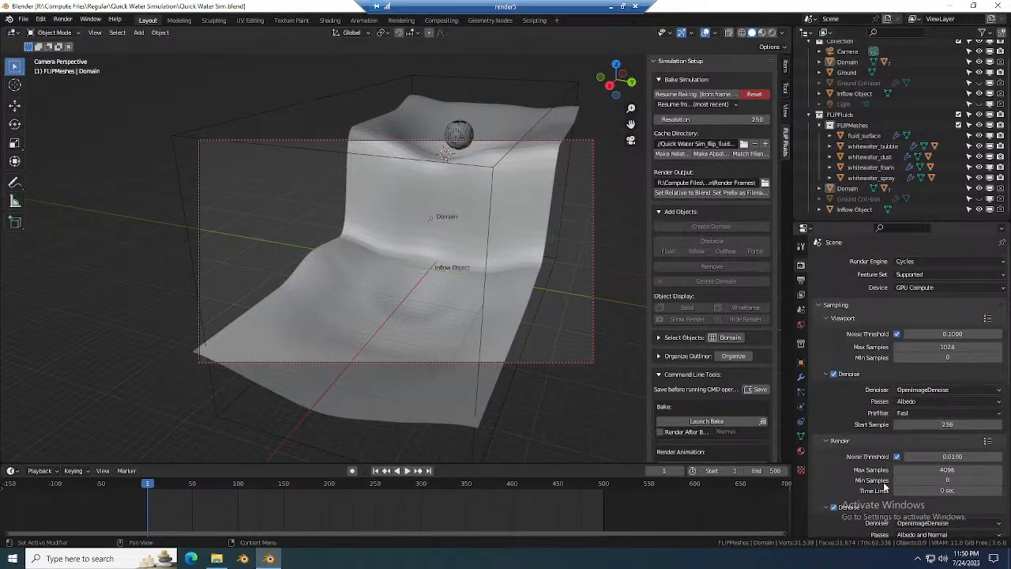
{"action": "scroll", "coordinate": [885, 440], "scroll_direction": "down", "scroll_amount": 3}
{"action": "scroll", "coordinate": [893, 443], "scroll_direction": "up", "scroll_amount": 3}
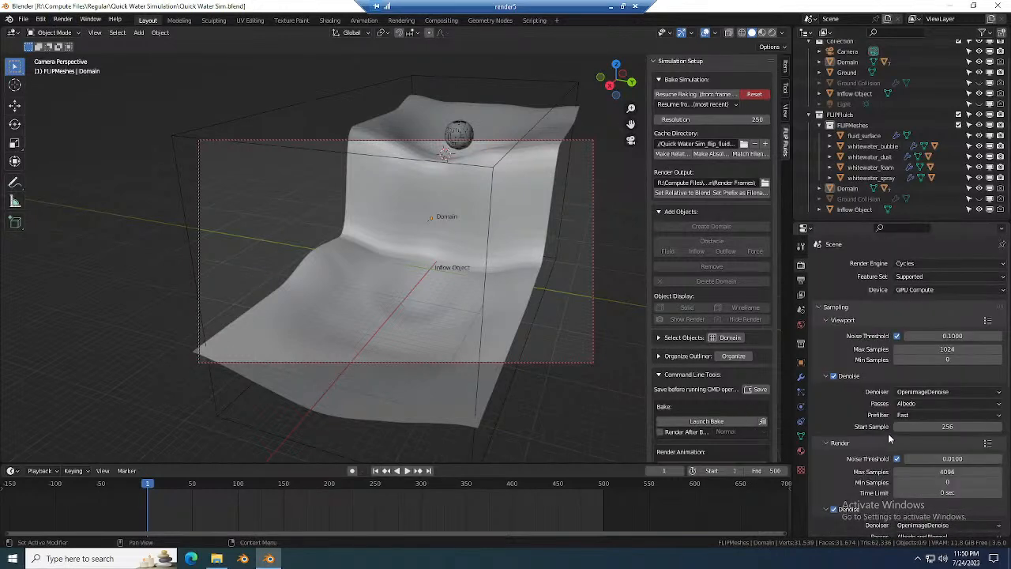
{"action": "left_click", "coordinate": [62, 22]}
{"action": "mouse_move", "coordinate": [40, 19]}
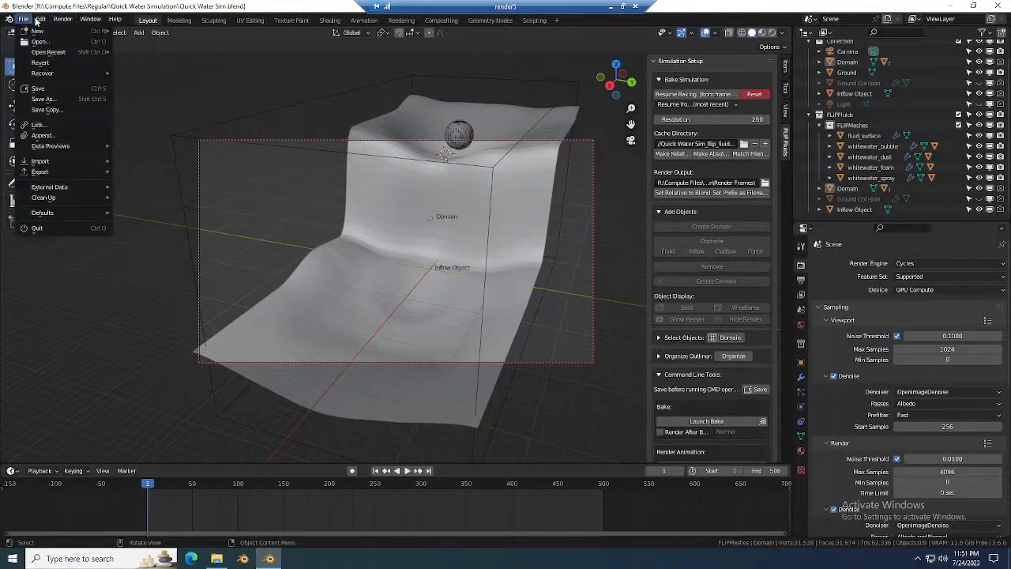
{"action": "left_click", "coordinate": [63, 170]}
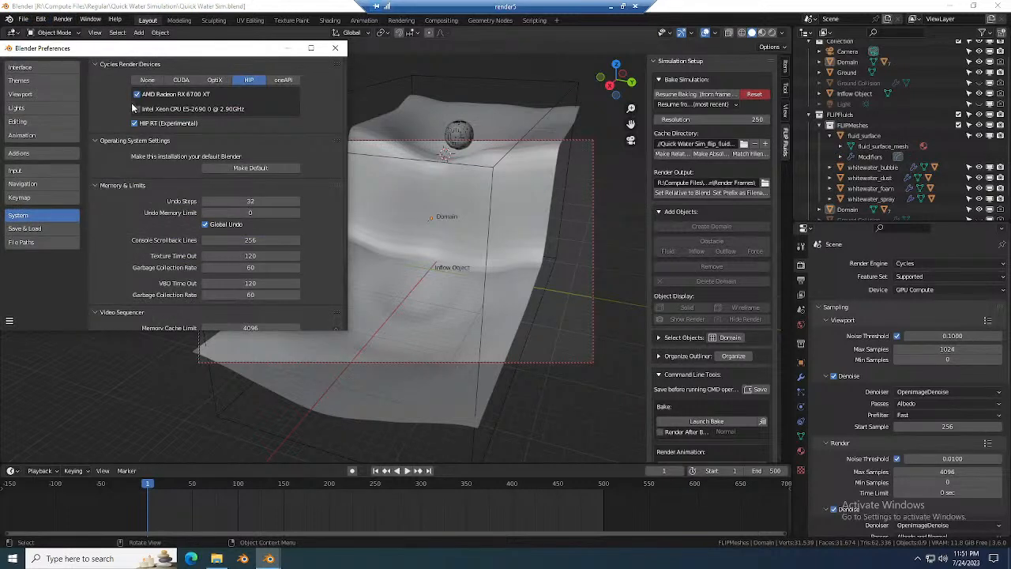
{"action": "left_click", "coordinate": [335, 49]}
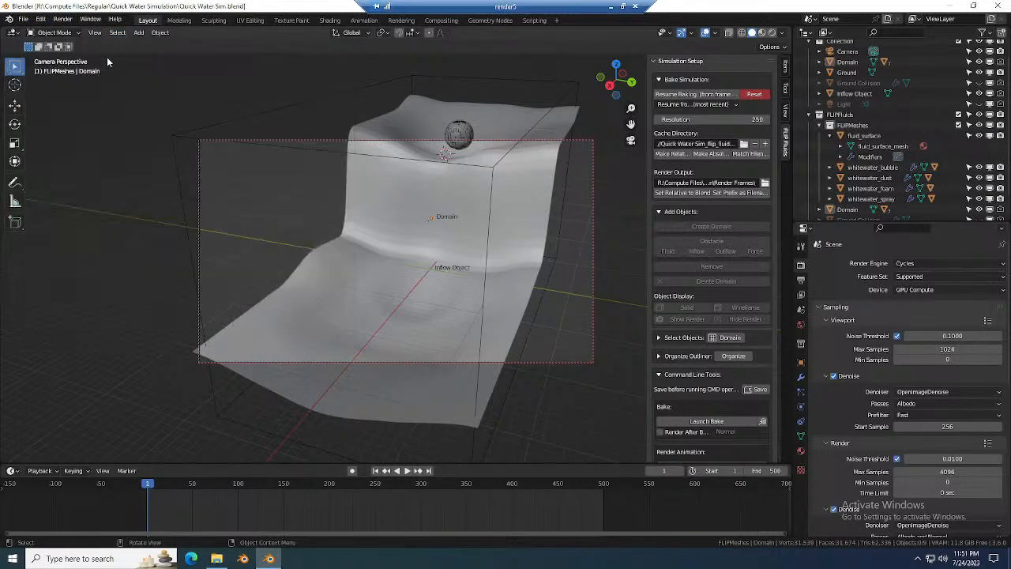
Check the output path and frame range, and start rendering the Quick Water Sim animation on render5.
{"action": "left_click", "coordinate": [63, 19]}
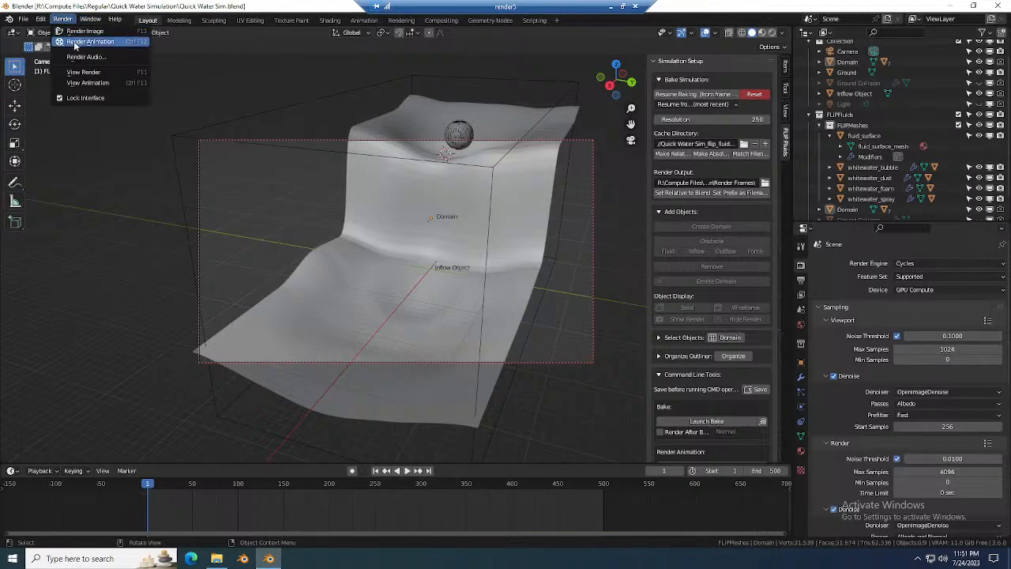
{"action": "left_click", "coordinate": [800, 279]}
{"action": "scroll", "coordinate": [890, 362], "scroll_direction": "down", "scroll_amount": 3}
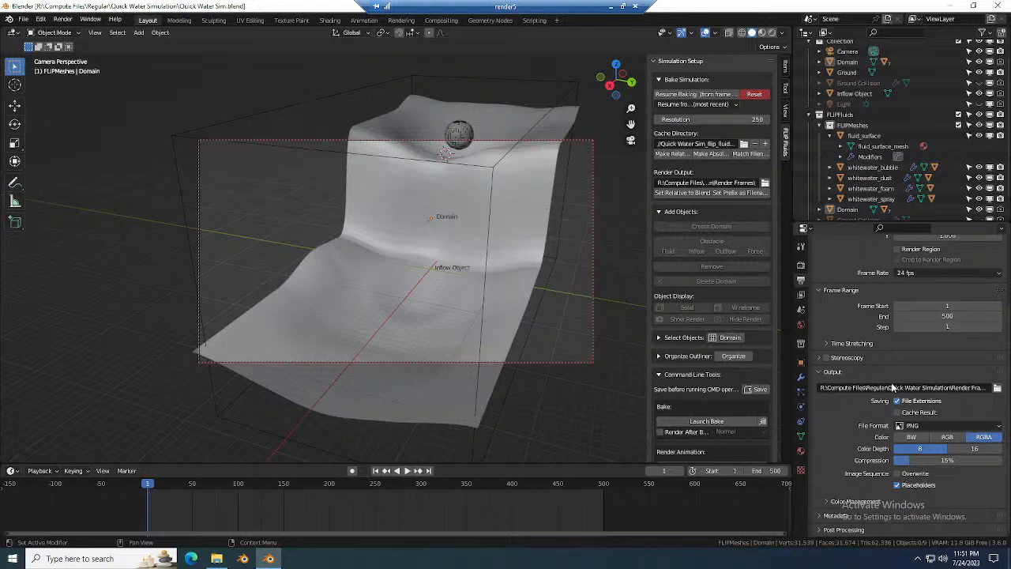
{"action": "left_click", "coordinate": [41, 19]}
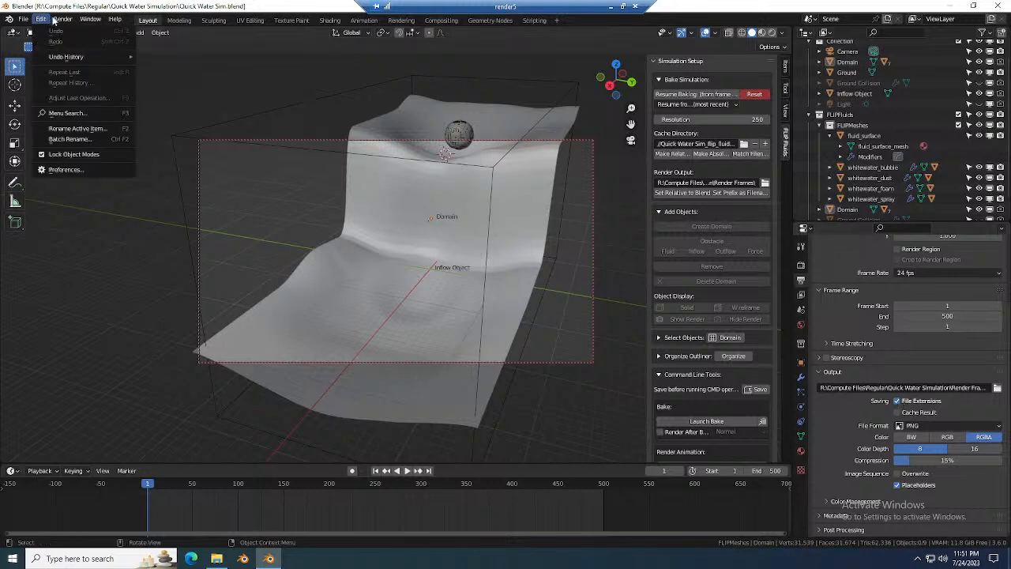
{"action": "mouse_move", "coordinate": [62, 19]}
{"action": "left_click", "coordinate": [75, 41]}
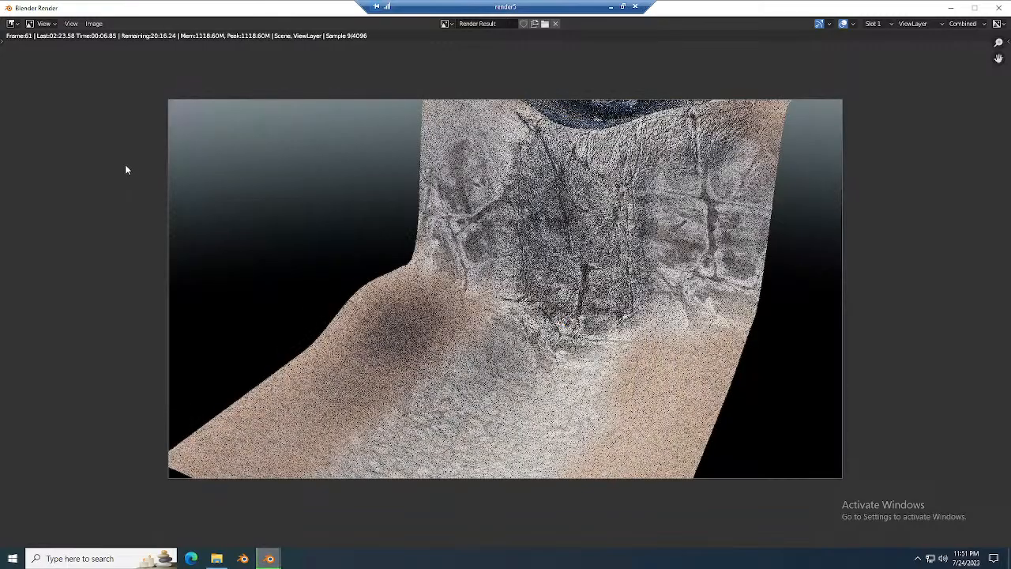
{"action": "scroll", "coordinate": [122, 169], "scroll_direction": "down", "scroll_amount": 1}
{"action": "scroll", "coordinate": [121, 171], "scroll_direction": "up", "scroll_amount": 1}
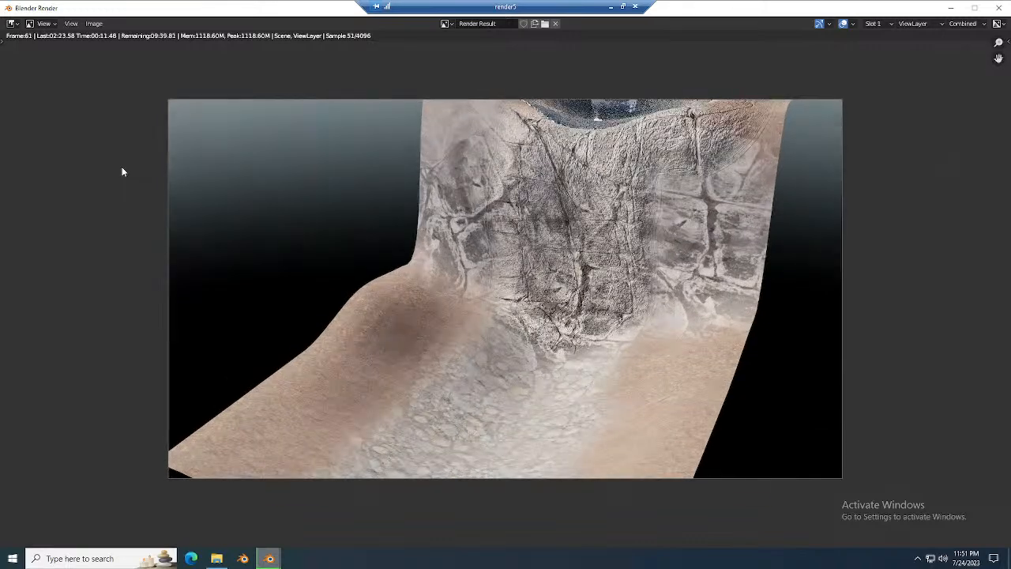
{"action": "scroll", "coordinate": [112, 166], "scroll_direction": "down", "scroll_amount": 1}
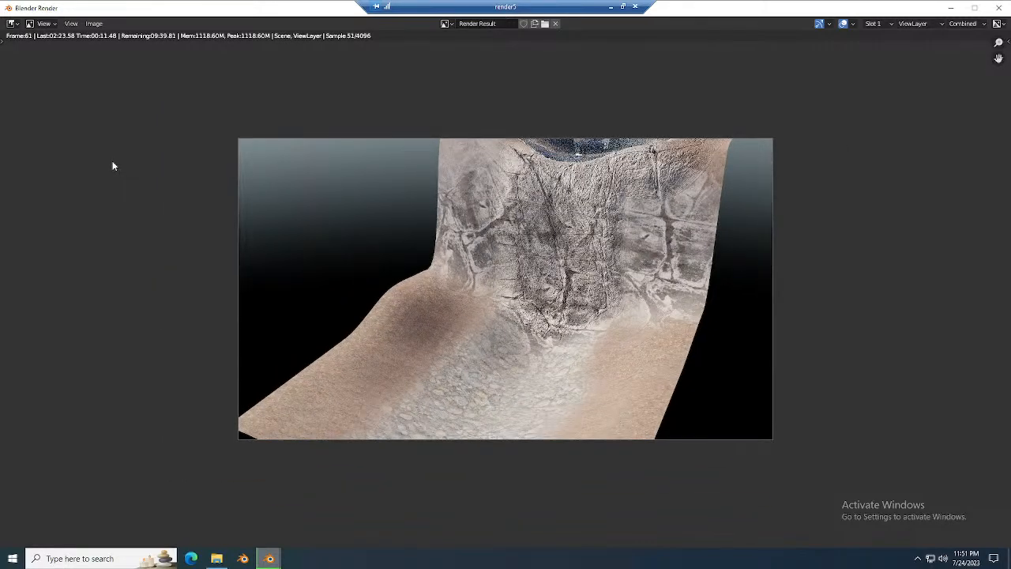
Open Task Manager on render5, inspect the performance details of GPU 0, and close it.
{"action": "left_click", "coordinate": [12, 558]}
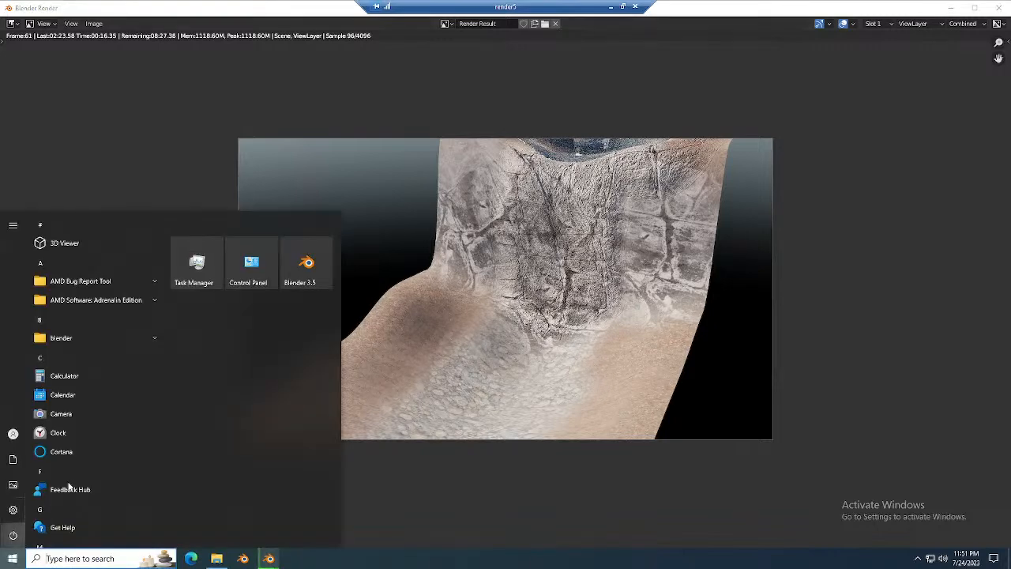
{"action": "left_click", "coordinate": [197, 264]}
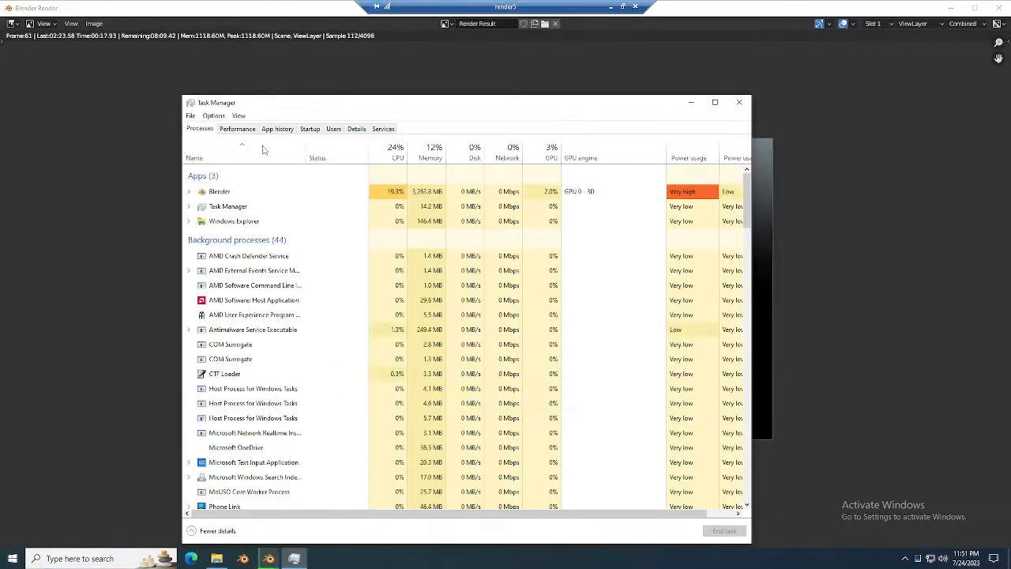
{"action": "left_click", "coordinate": [245, 129]}
{"action": "left_click", "coordinate": [256, 298]}
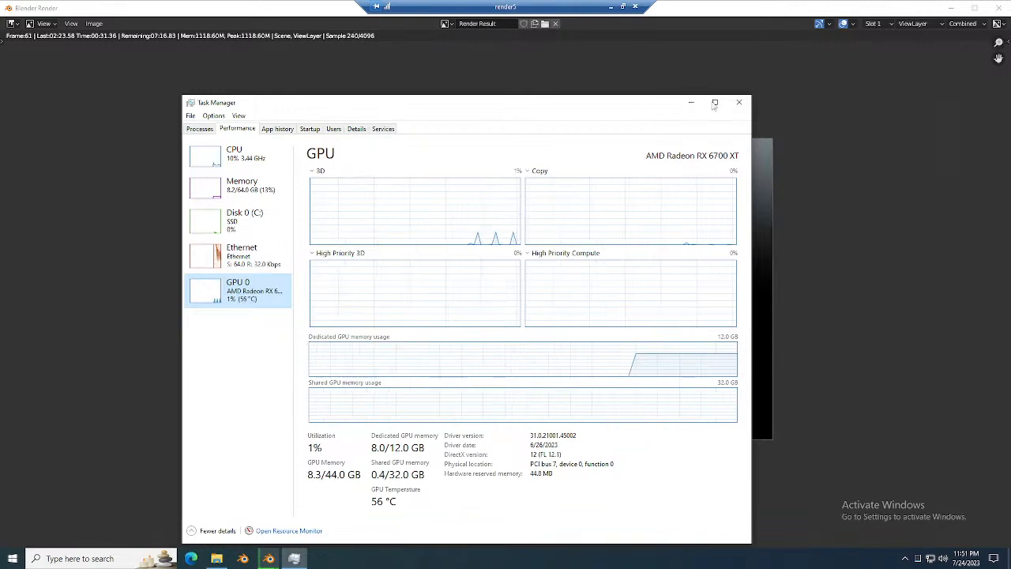
{"action": "left_click", "coordinate": [738, 102]}
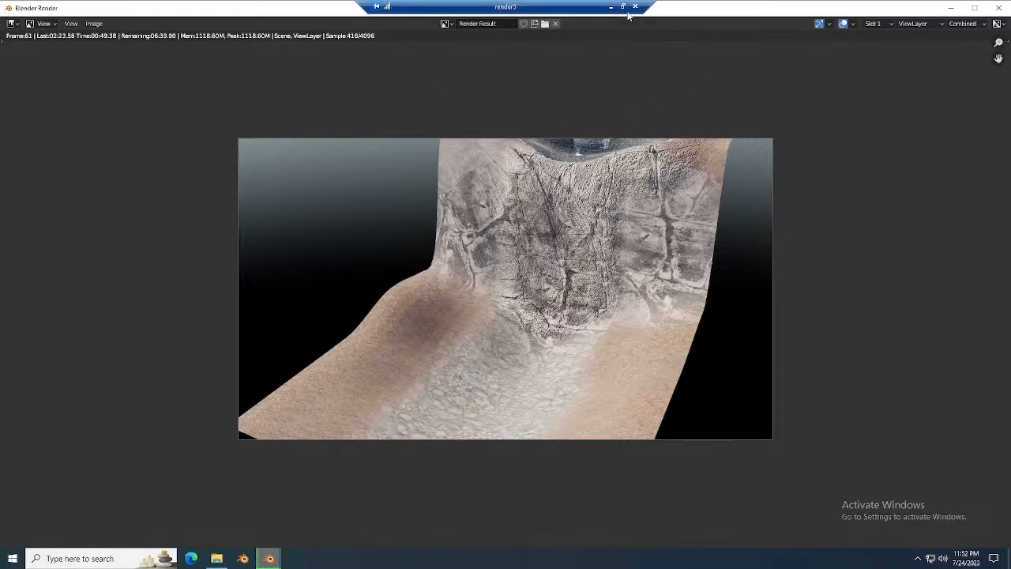
Tile the render5 session in the desktop's upper-right quarter and the render7 session in the lower-right quarter.
{"action": "double_click", "coordinate": [546, 10]}
{"action": "left_click_drag", "start_coordinate": [515, 221], "coordinate": [1010, 2]}
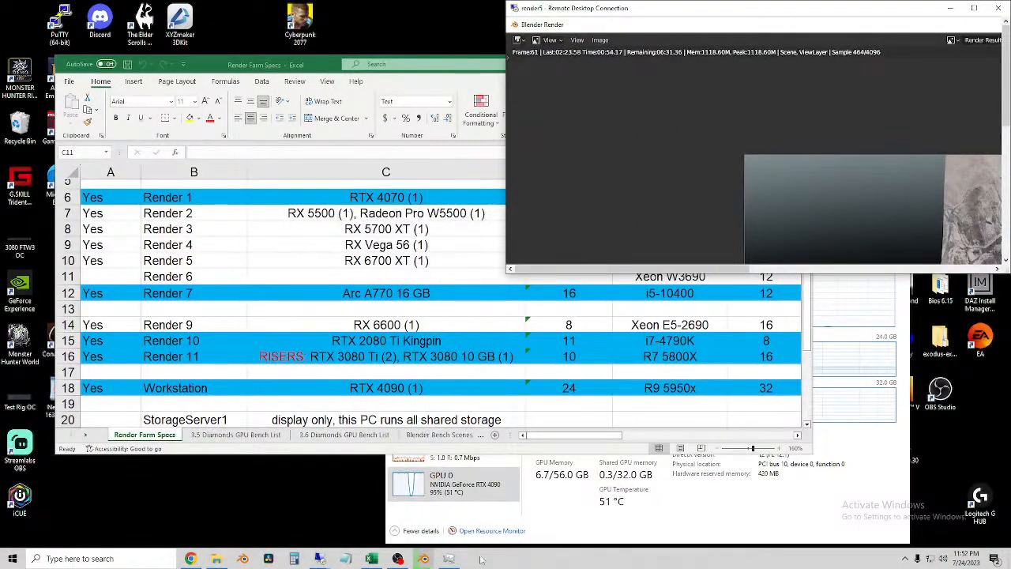
{"action": "mouse_move", "coordinate": [339, 557]}
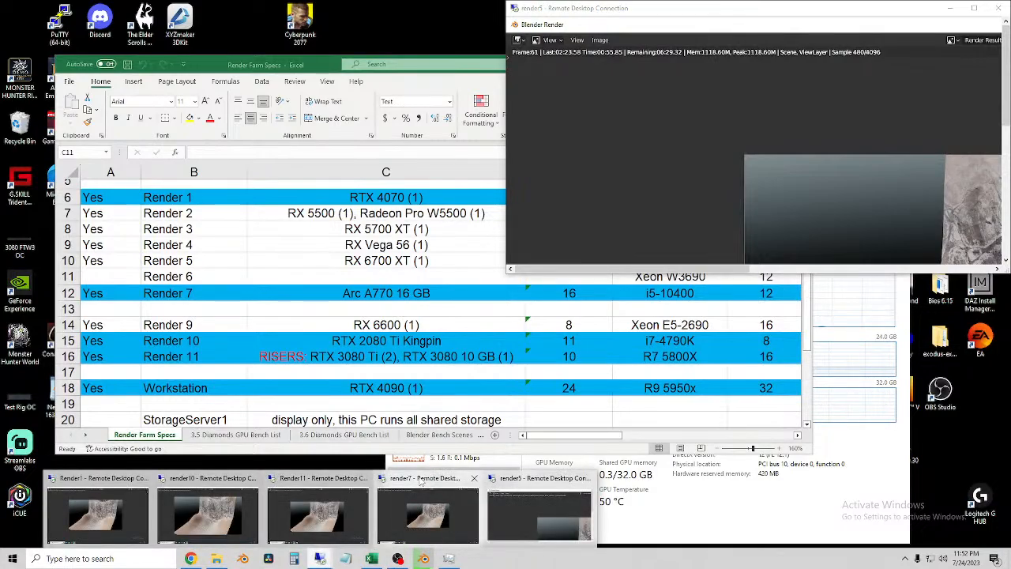
{"action": "left_click", "coordinate": [428, 514]}
{"action": "double_click", "coordinate": [479, 6]}
{"action": "left_click_drag", "start_coordinate": [642, 210], "coordinate": [997, 462]}
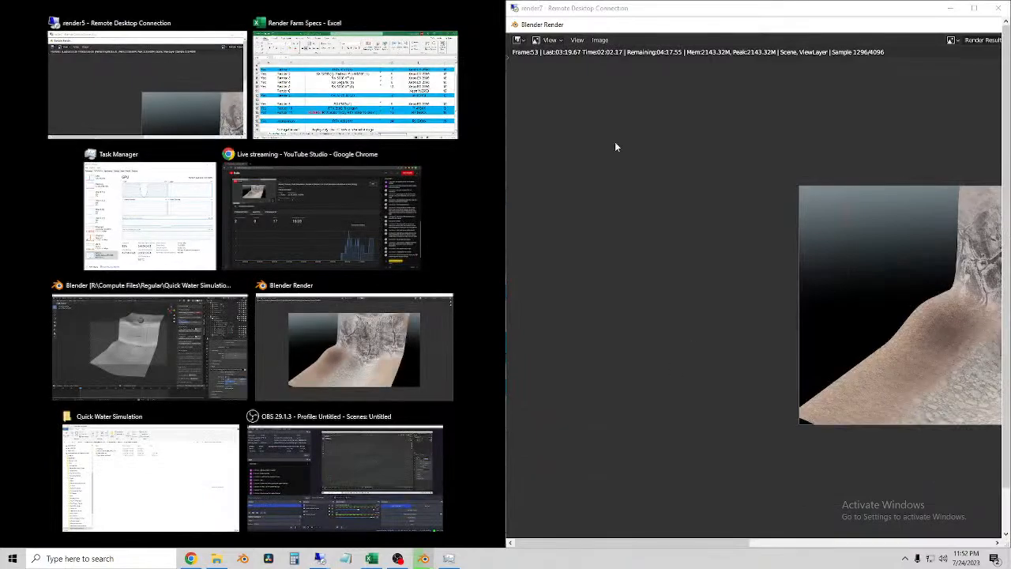
{"action": "left_click_drag", "start_coordinate": [551, 13], "coordinate": [1010, 558]}
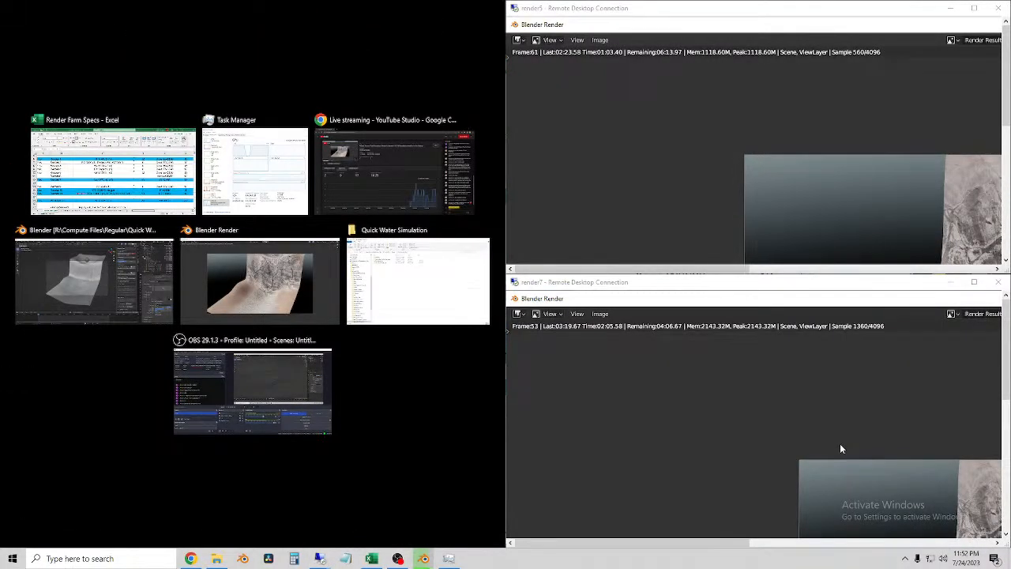
{"action": "left_click", "coordinate": [844, 441]}
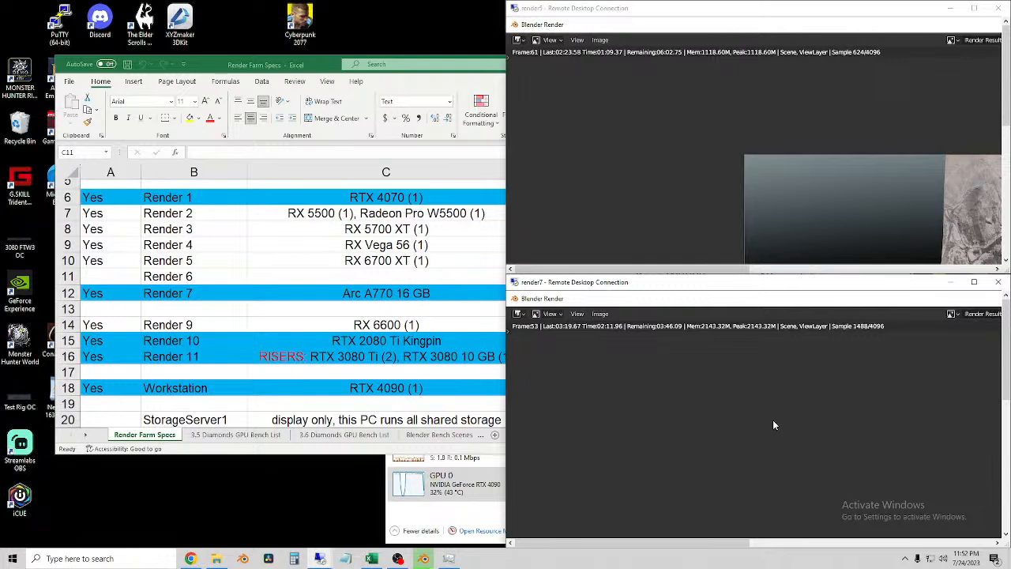
Reposition and zoom the render images in the render7 and render5 sessions to fit whole inside their tiled windows.
{"action": "left_click", "coordinate": [974, 281]}
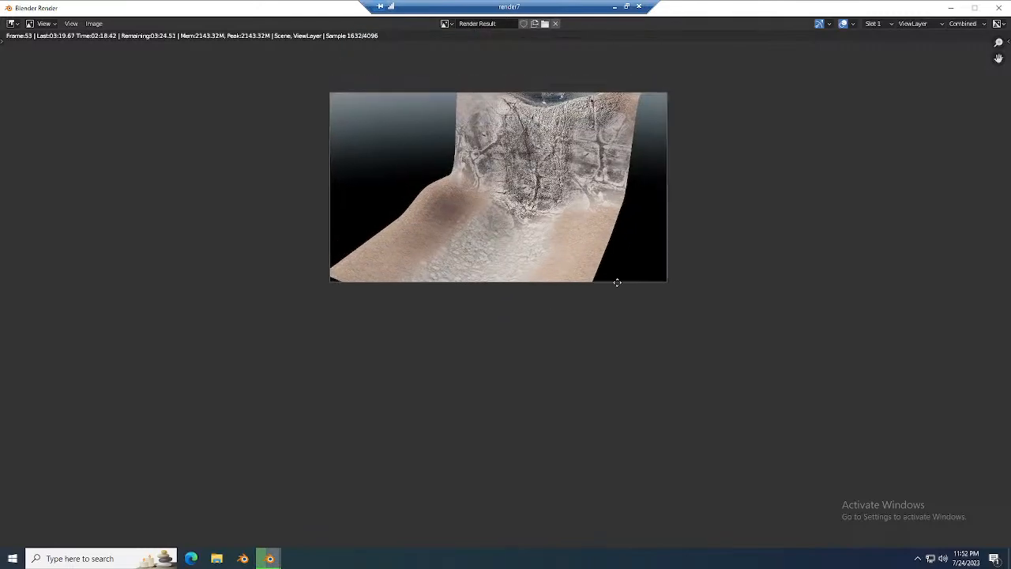
{"action": "double_click", "coordinate": [579, 10]}
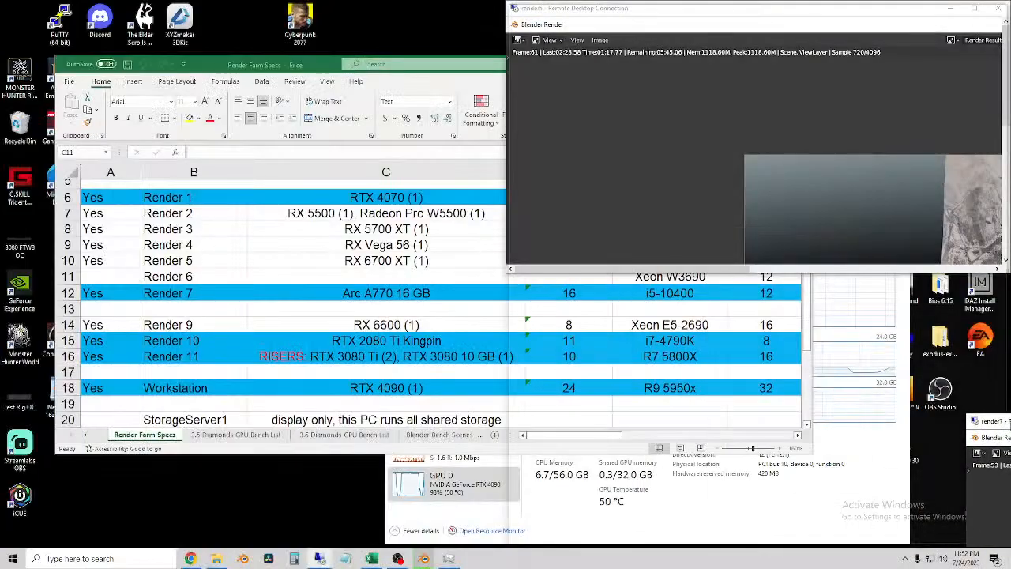
{"action": "key", "text": "alt+Tab"}
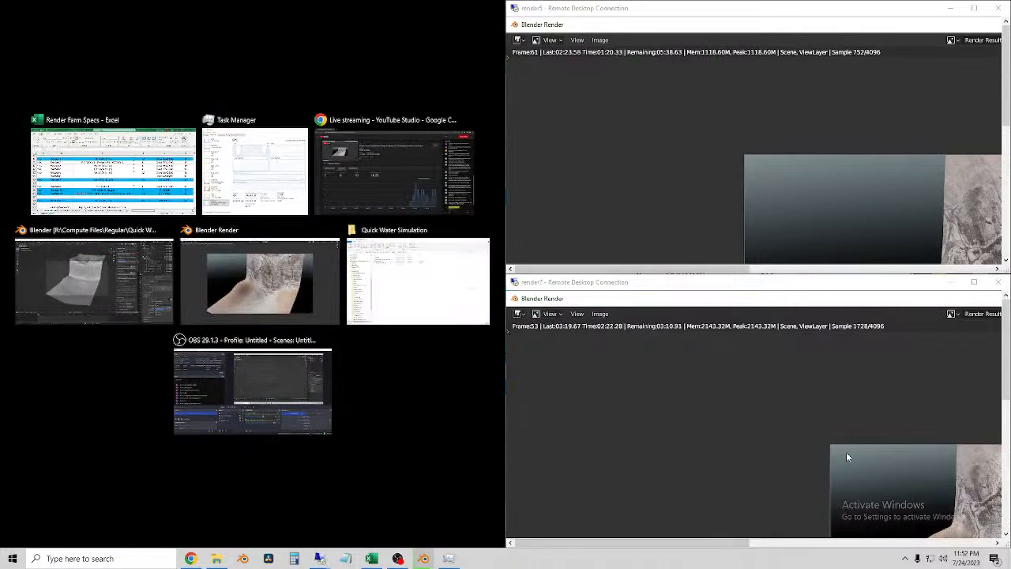
{"action": "left_click", "coordinate": [710, 128]}
{"action": "middle_click_drag", "start_coordinate": [692, 107], "coordinate": [586, 66]}
{"action": "scroll", "coordinate": [709, 106], "scroll_direction": "down", "scroll_amount": 2}
{"action": "middle_click_drag", "start_coordinate": [780, 161], "coordinate": [671, 71]}
{"action": "middle_click_drag", "start_coordinate": [808, 420], "coordinate": [792, 413]}
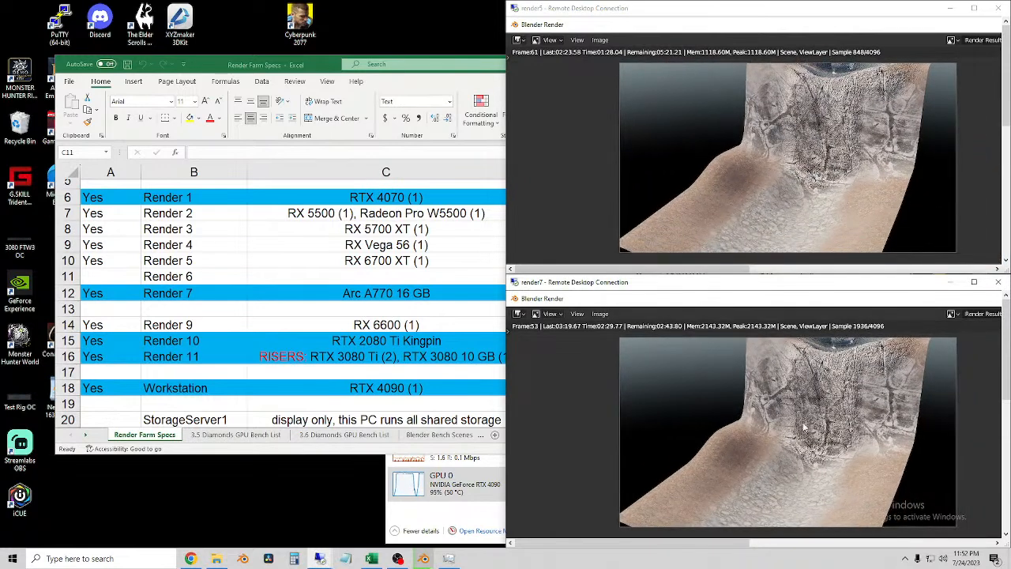
Bring up the Render11 session and tile it in the desktop's upper-left quarter.
{"action": "left_click", "coordinate": [297, 539]}
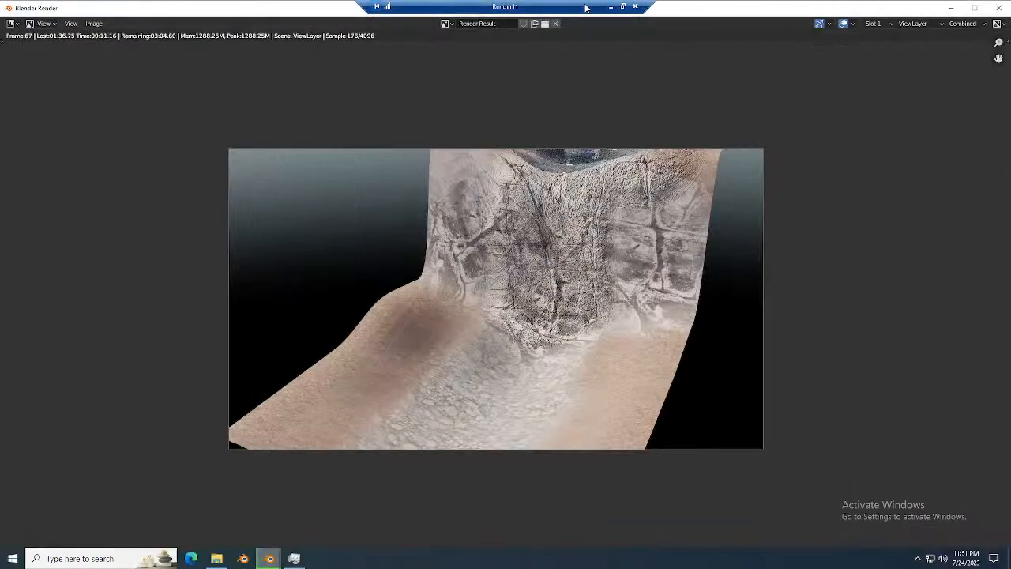
{"action": "double_click", "coordinate": [585, 7]}
{"action": "left_click_drag", "start_coordinate": [573, 143], "coordinate": [2, 4]}
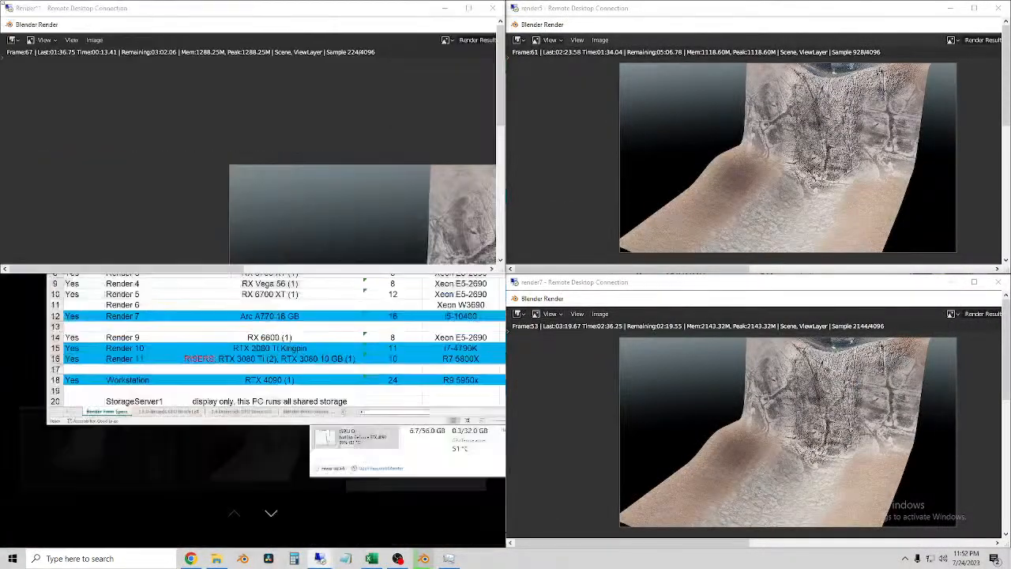
Maximize the Render11 session, try to bring its render image into view, and tile the session back in the desktop's upper-left quarter.
{"action": "left_click", "coordinate": [191, 133]}
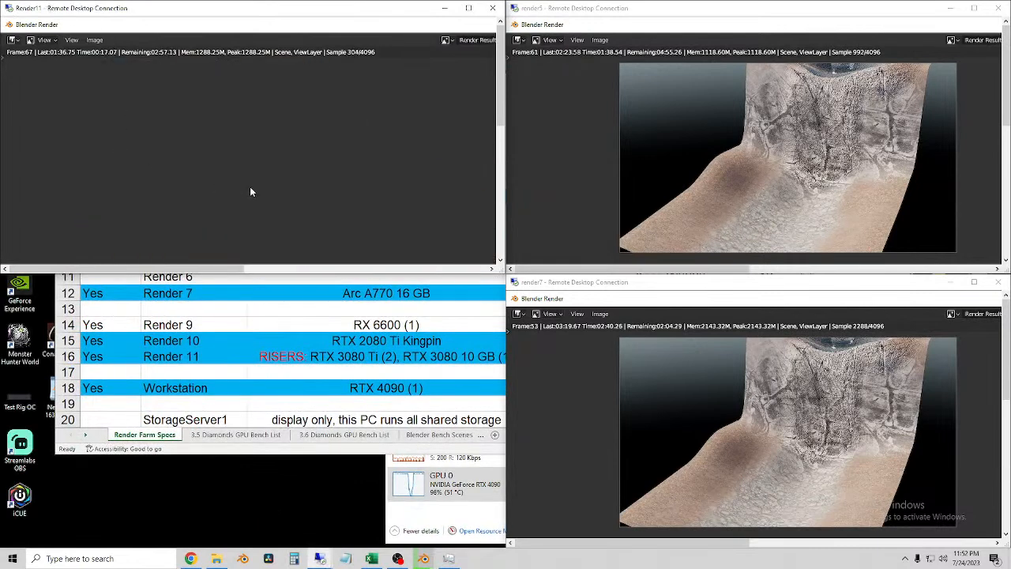
{"action": "left_click", "coordinate": [469, 8]}
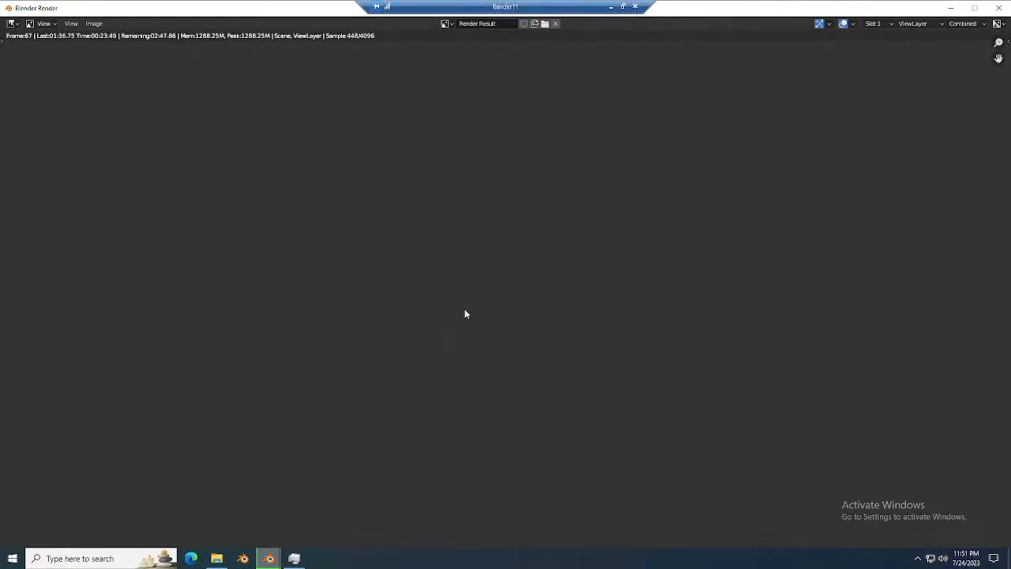
{"action": "scroll", "coordinate": [483, 209], "scroll_direction": "up", "scroll_amount": 3}
{"action": "middle_click_drag", "start_coordinate": [515, 122], "coordinate": [570, 413]}
{"action": "scroll", "coordinate": [551, 313], "scroll_direction": "up", "scroll_amount": 12}
{"action": "scroll", "coordinate": [551, 312], "scroll_direction": "up", "scroll_amount": 1}
{"action": "middle_click_drag", "start_coordinate": [563, 308], "coordinate": [520, 303]}
{"action": "double_click", "coordinate": [519, 7]}
{"action": "left_click_drag", "start_coordinate": [518, 129], "coordinate": [1, 2]}
Reposition and zoom the render image in the Render11 session to fit whole inside its tiled window.
{"action": "left_click", "coordinate": [338, 172]}
{"action": "middle_click_drag", "start_coordinate": [339, 171], "coordinate": [176, 122]}
{"action": "scroll", "coordinate": [219, 142], "scroll_direction": "down", "scroll_amount": 5}
{"action": "middle_click_drag", "start_coordinate": [315, 147], "coordinate": [183, 168]}
{"action": "scroll", "coordinate": [183, 167], "scroll_direction": "up", "scroll_amount": 5}
{"action": "middle_click_drag", "start_coordinate": [270, 131], "coordinate": [30, 275]}
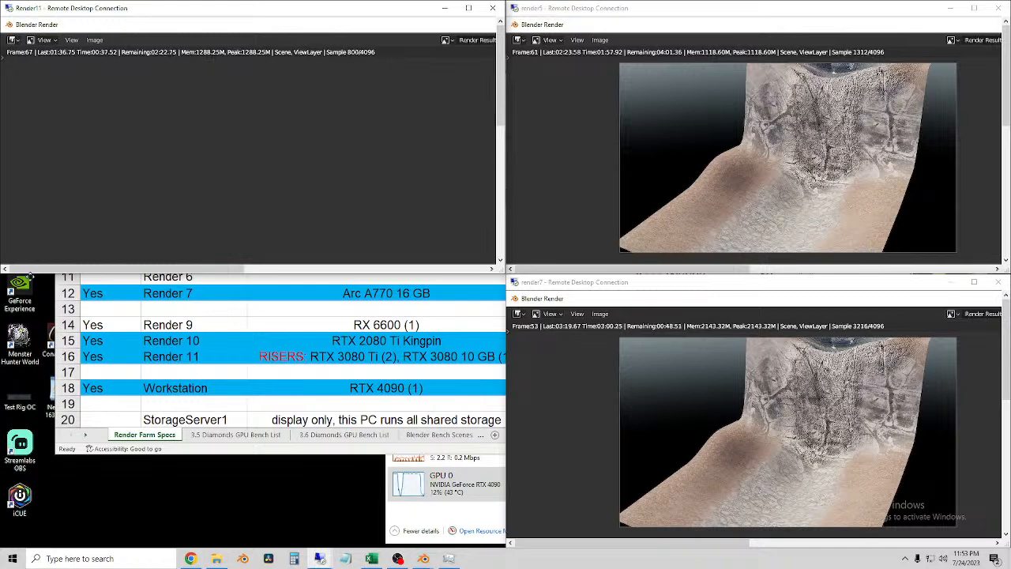
{"action": "scroll", "coordinate": [203, 215], "scroll_direction": "down", "scroll_amount": 5}
{"action": "middle_click_drag", "start_coordinate": [158, 201], "coordinate": [424, 214]}
{"action": "scroll", "coordinate": [287, 179], "scroll_direction": "up", "scroll_amount": 3}
{"action": "scroll", "coordinate": [290, 179], "scroll_direction": "down", "scroll_amount": 1}
{"action": "middle_click_drag", "start_coordinate": [293, 161], "coordinate": [452, 295]}
{"action": "scroll", "coordinate": [292, 160], "scroll_direction": "up", "scroll_amount": 1}
{"action": "scroll", "coordinate": [318, 169], "scroll_direction": "up", "scroll_amount": 2}
{"action": "scroll", "coordinate": [338, 203], "scroll_direction": "up", "scroll_amount": 2}
{"action": "middle_click_drag", "start_coordinate": [324, 183], "coordinate": [391, 218]}
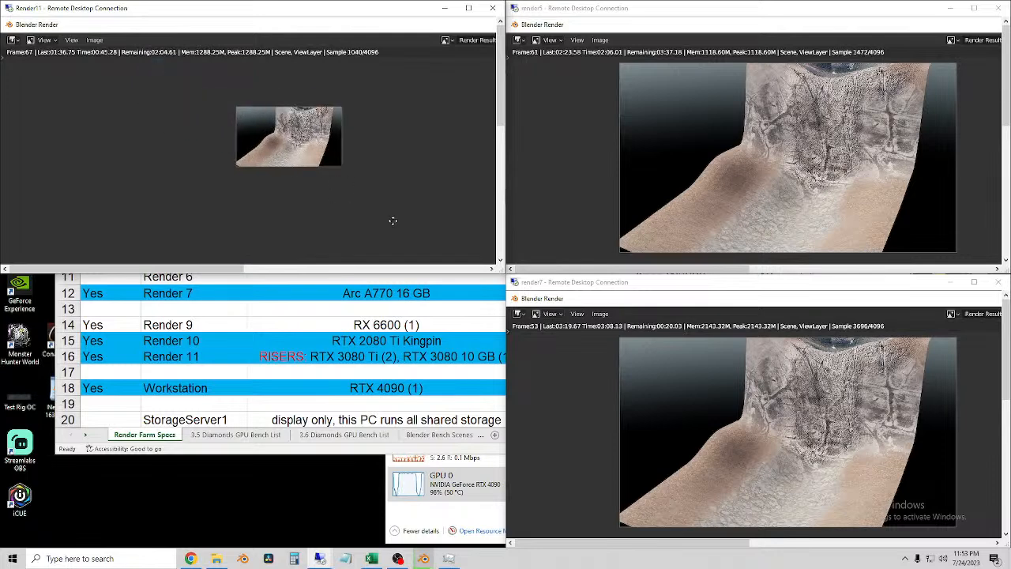
{"action": "scroll", "coordinate": [303, 158], "scroll_direction": "up", "scroll_amount": 2}
{"action": "middle_click_drag", "start_coordinate": [303, 159], "coordinate": [355, 226]}
{"action": "scroll", "coordinate": [348, 216], "scroll_direction": "up", "scroll_amount": 2}
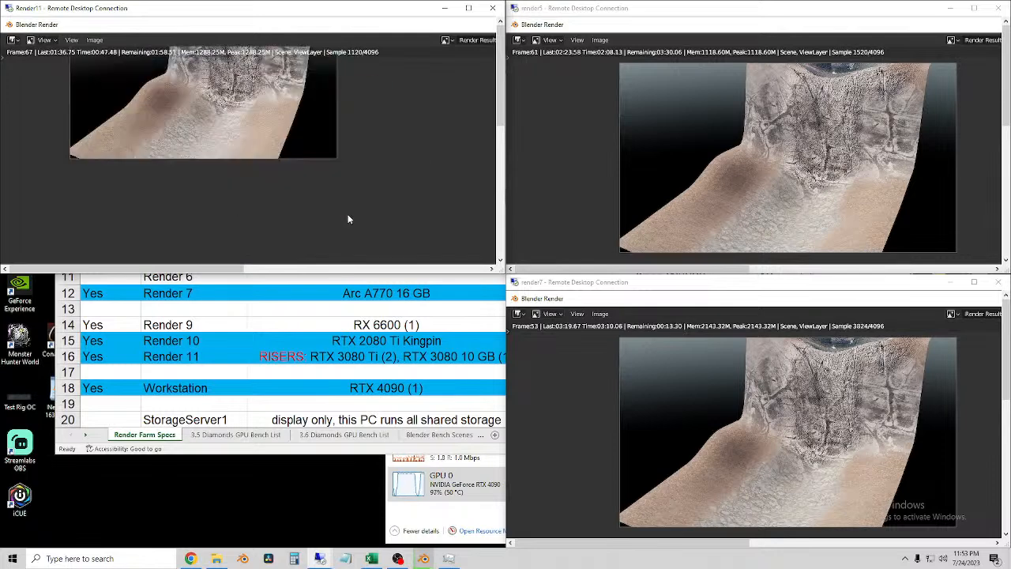
{"action": "middle_click_drag", "start_coordinate": [320, 167], "coordinate": [360, 234]}
Tile the render10 session in the desktop's lower-left quarter and fit its whole render image inside the window.
{"action": "left_click", "coordinate": [321, 561]}
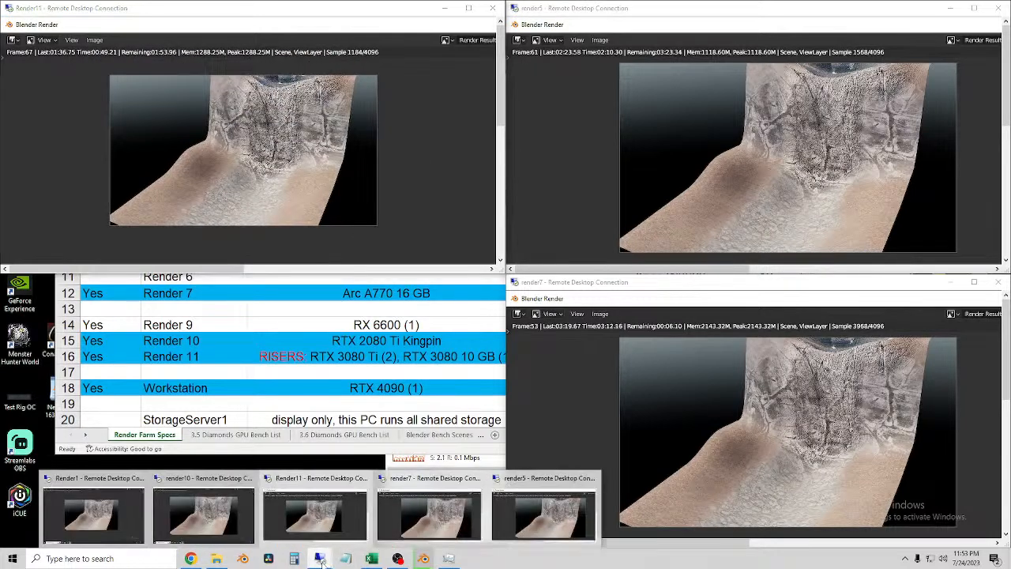
{"action": "left_click", "coordinate": [204, 513]}
{"action": "left_click_drag", "start_coordinate": [531, 8], "coordinate": [2, 566]}
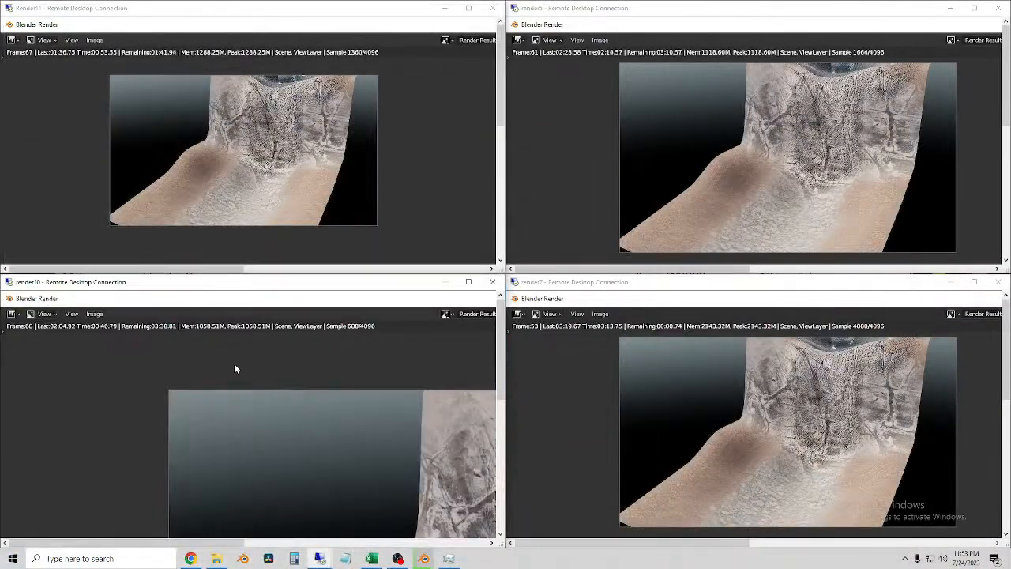
{"action": "middle_click_drag", "start_coordinate": [305, 463], "coordinate": [179, 383]}
{"action": "scroll", "coordinate": [184, 392], "scroll_direction": "down", "scroll_amount": 2}
{"action": "scroll", "coordinate": [212, 396], "scroll_direction": "down", "scroll_amount": 2}
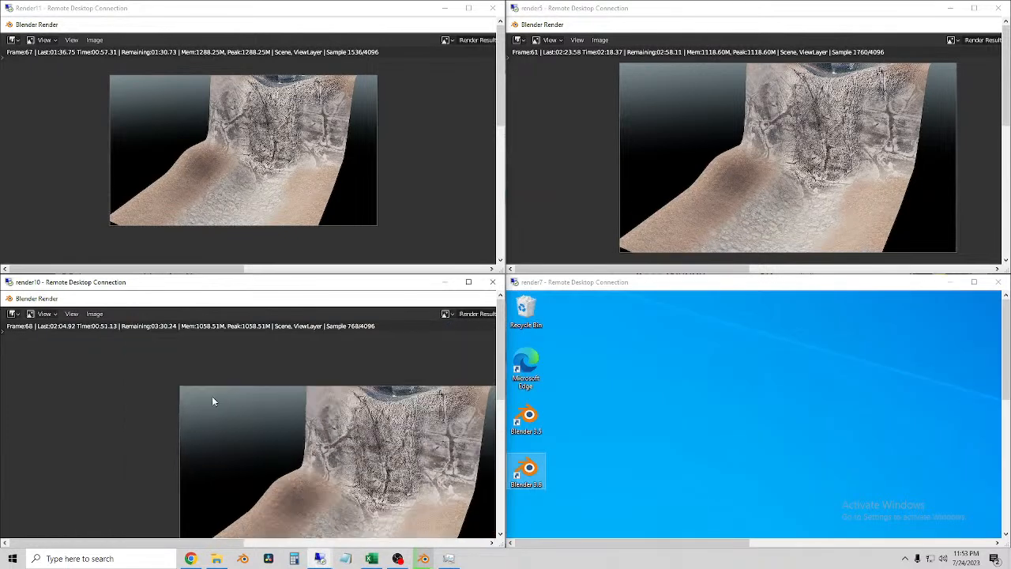
{"action": "middle_click_drag", "start_coordinate": [312, 455], "coordinate": [187, 377]}
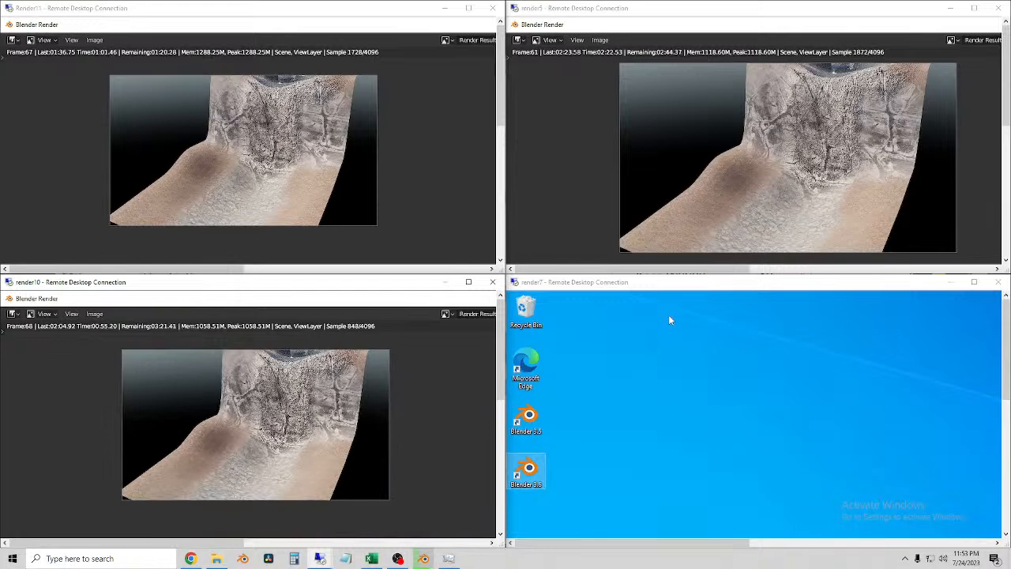
Maximize the render7 session, check its running processes in Task Manager, and close Task Manager.
{"action": "left_click", "coordinate": [620, 431]}
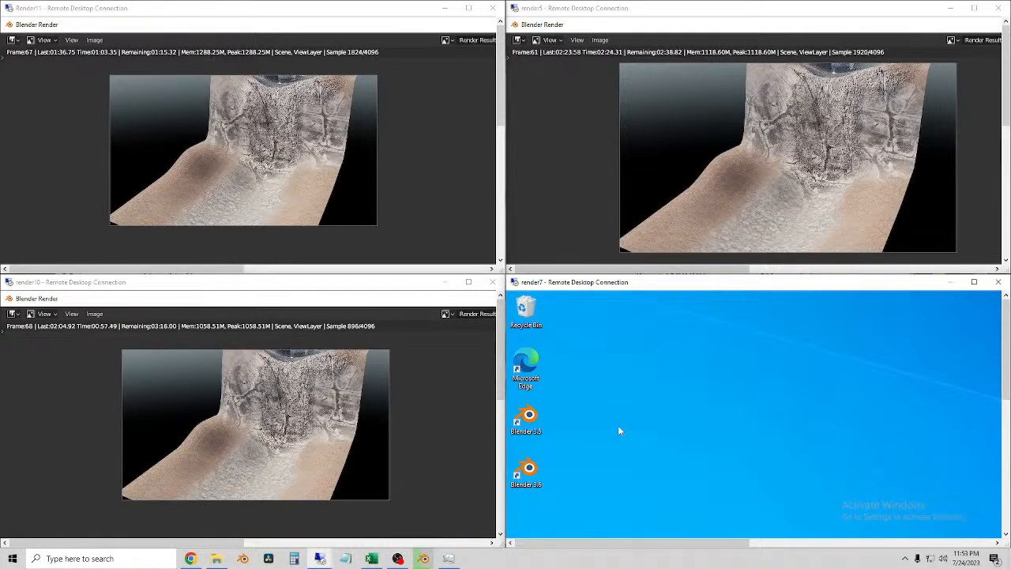
{"action": "left_click", "coordinate": [974, 282]}
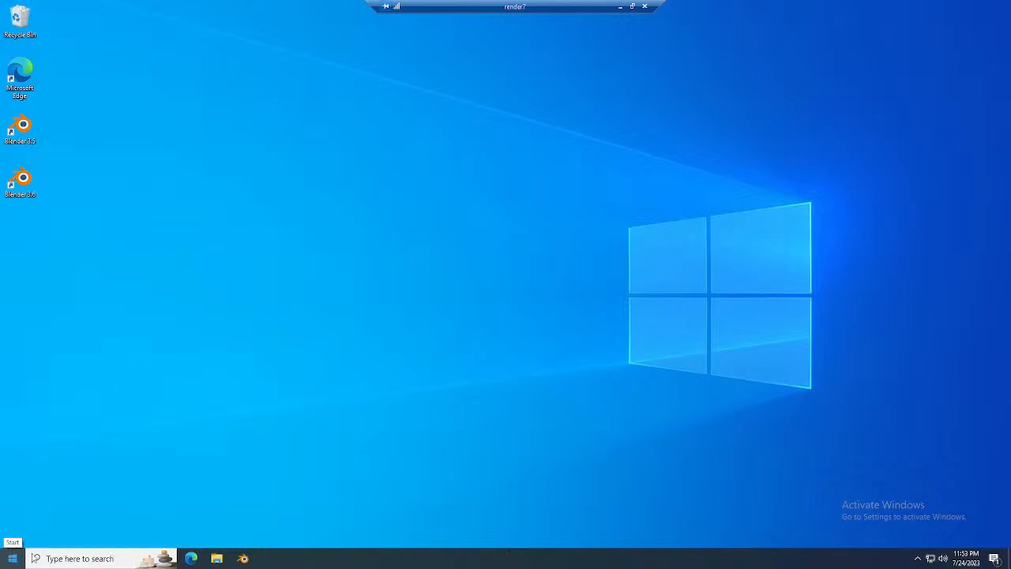
{"action": "left_click", "coordinate": [13, 559]}
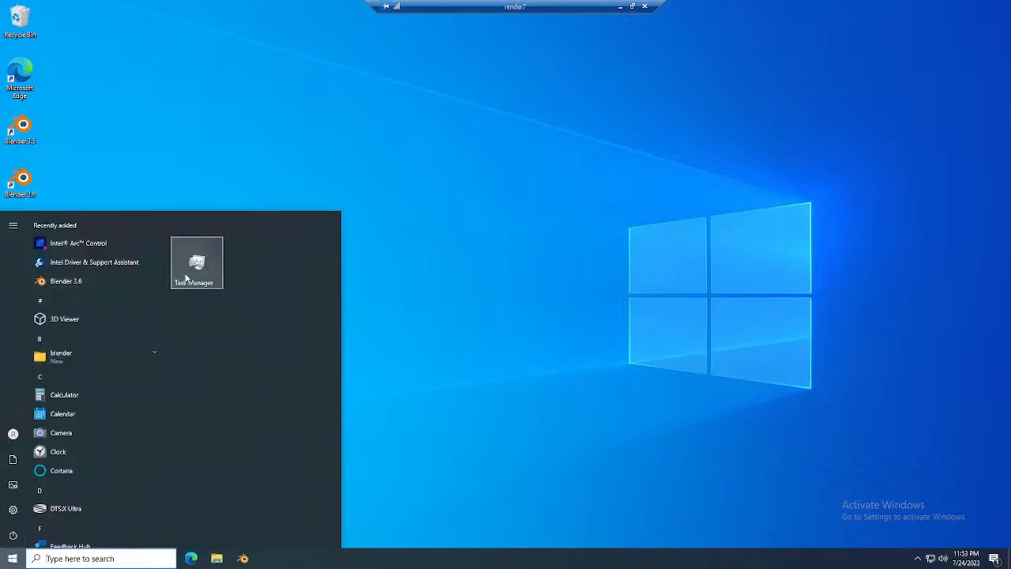
{"action": "left_click", "coordinate": [190, 265]}
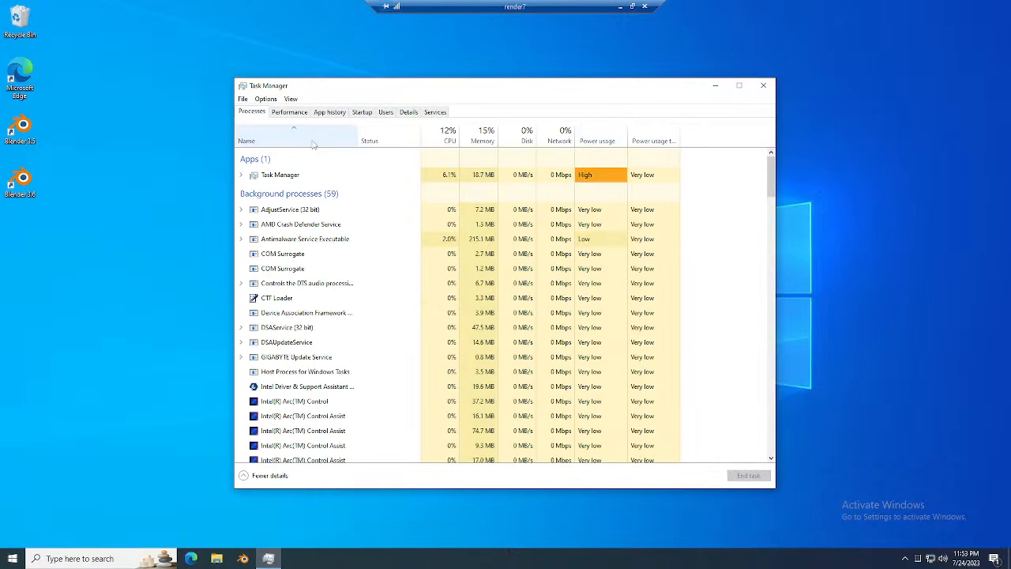
{"action": "left_click", "coordinate": [763, 85]}
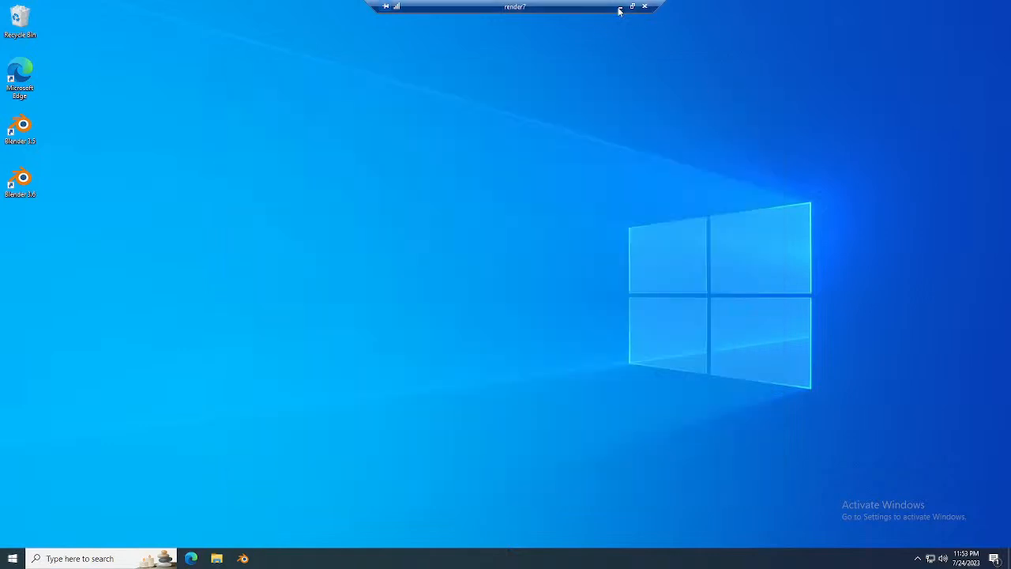
Minimize the render7, render10, Render11 and render5 sessions to clear the workstation's desktop.
{"action": "left_click", "coordinate": [621, 7]}
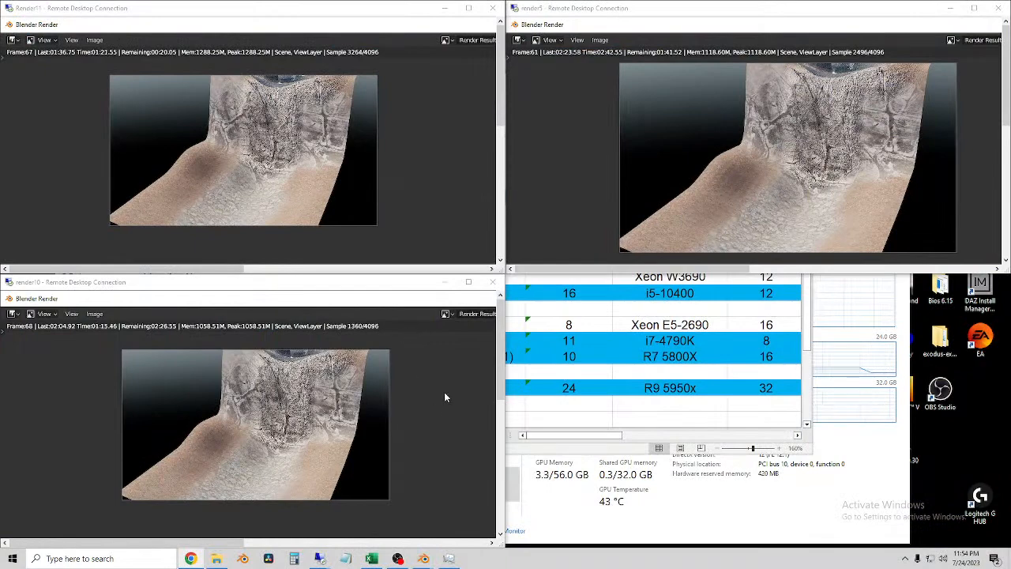
{"action": "left_click", "coordinate": [445, 281]}
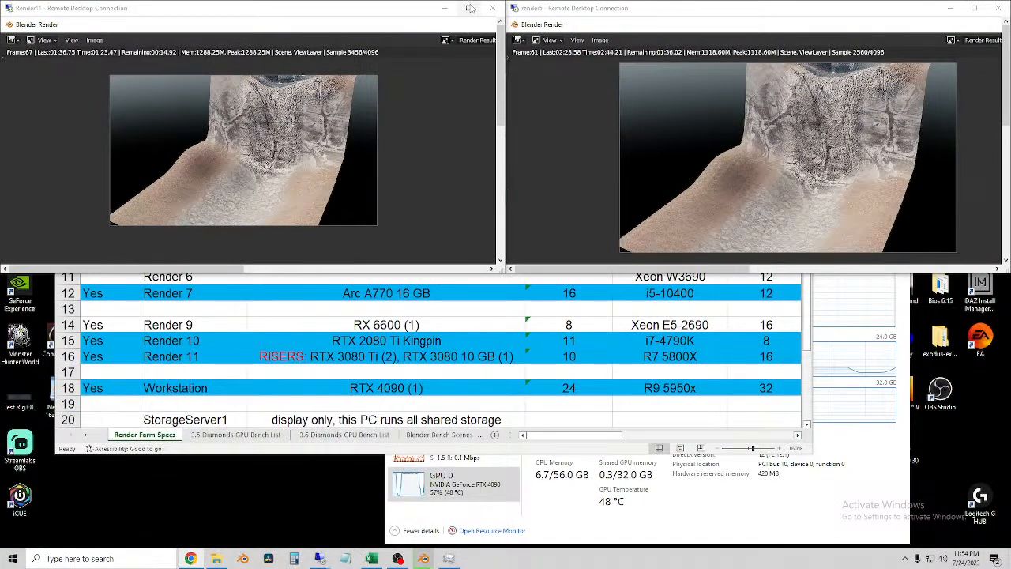
{"action": "left_click", "coordinate": [445, 8]}
{"action": "left_click", "coordinate": [950, 8]}
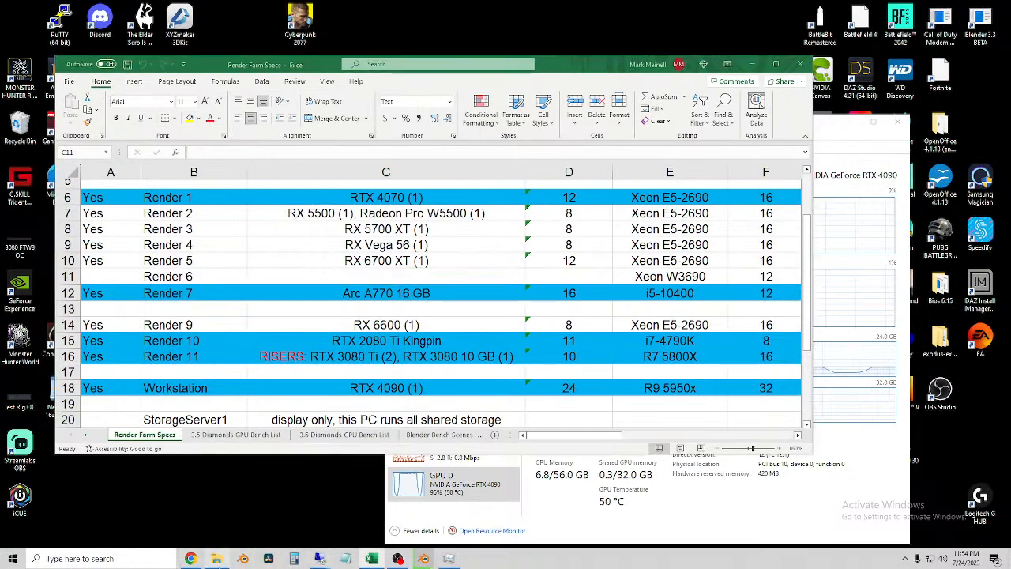
Open the Render Frames folder of Quick Water Simulation in File Explorer and go through the rendered frames to the latest ones.
{"action": "left_click", "coordinate": [216, 558]}
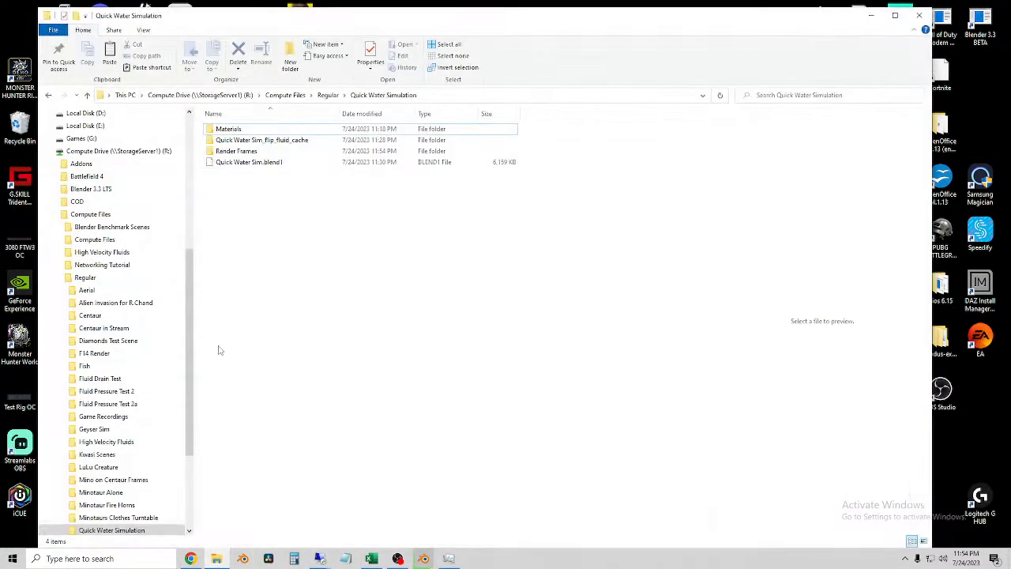
{"action": "double_click", "coordinate": [250, 152]}
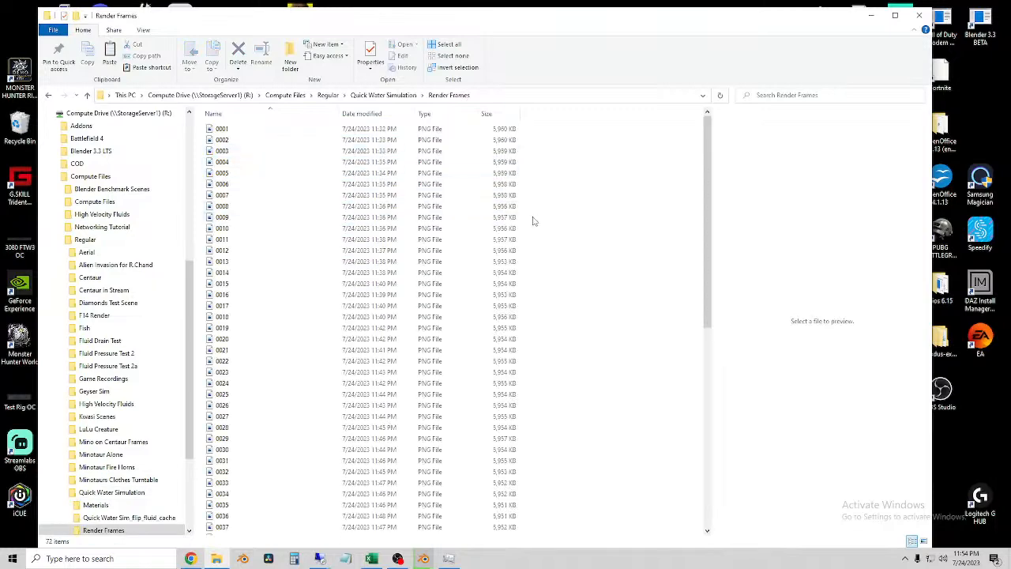
{"action": "scroll", "coordinate": [483, 282], "scroll_direction": "down", "scroll_amount": 12}
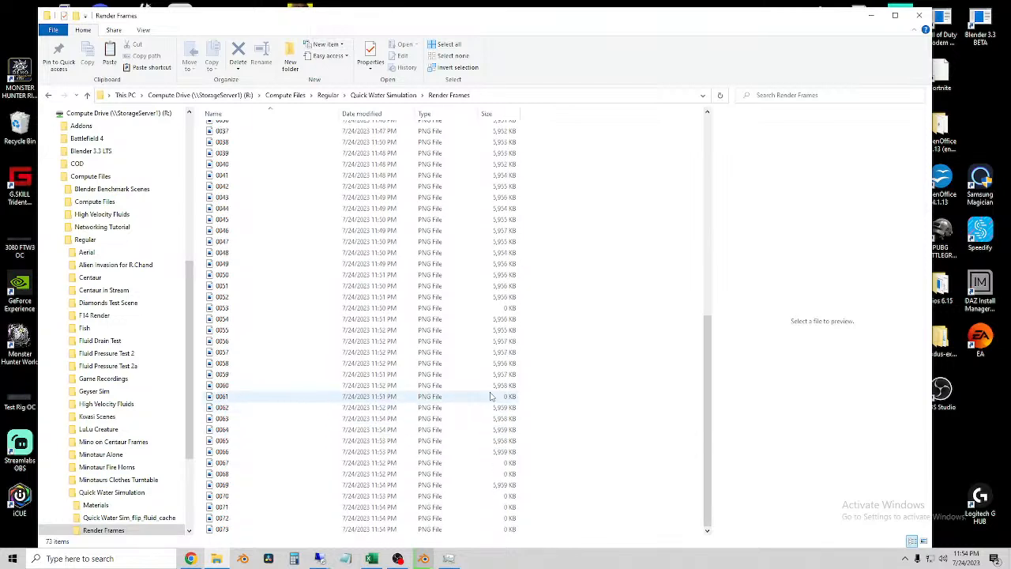
Compare the file sizes and previews of frames 0053 and 0054 in the Render Frames folder.
{"action": "left_click", "coordinate": [505, 319]}
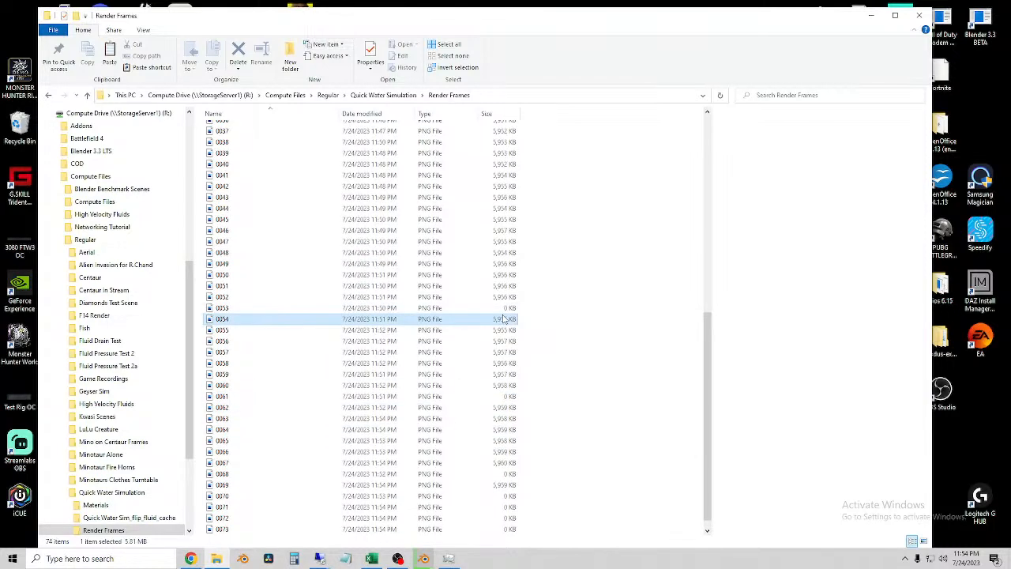
{"action": "left_click", "coordinate": [474, 308]}
{"action": "left_click", "coordinate": [506, 319]}
{"action": "left_click", "coordinate": [510, 309]}
{"action": "left_click", "coordinate": [500, 319]}
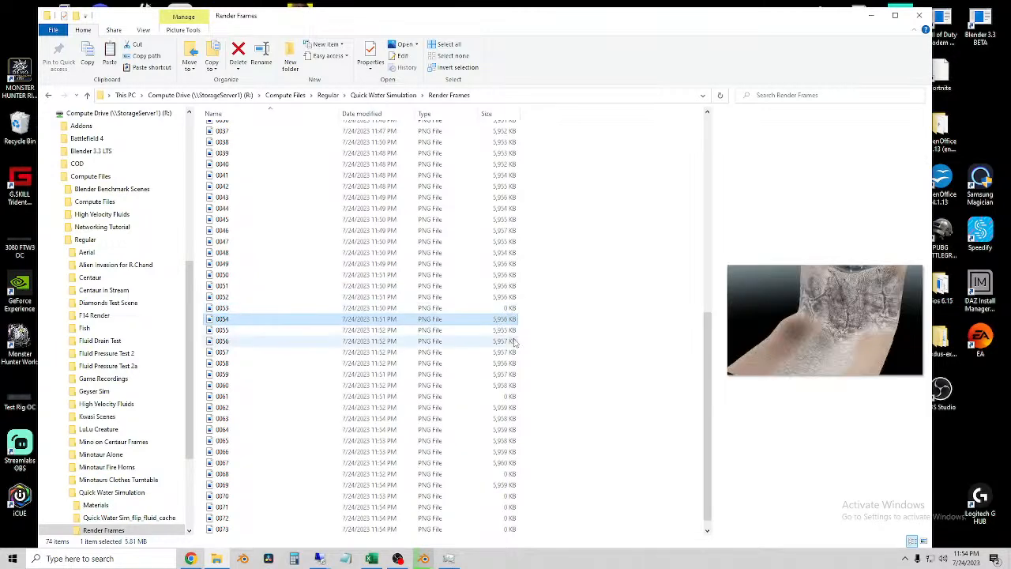
{"action": "left_click", "coordinate": [506, 310]}
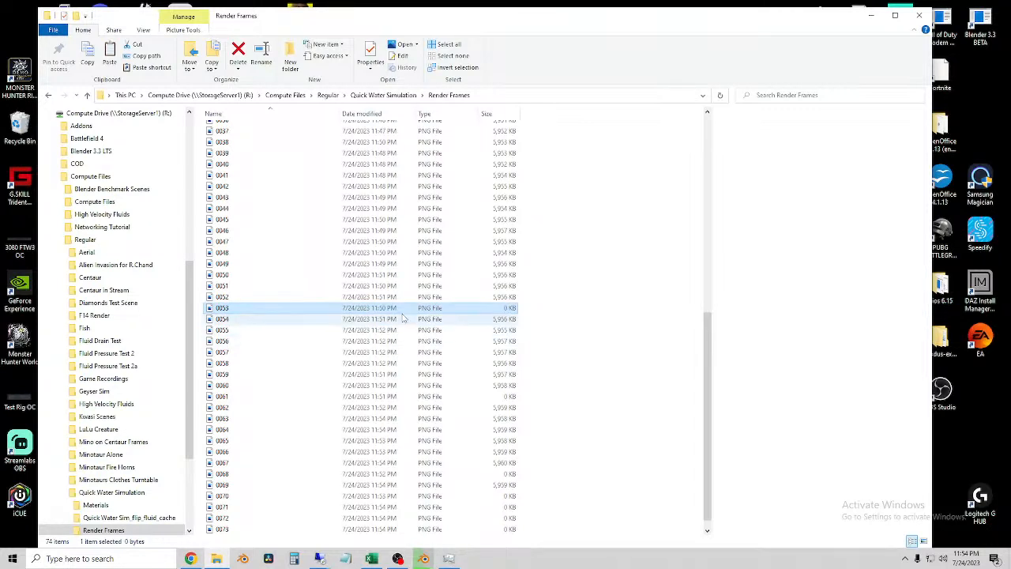
{"action": "scroll", "coordinate": [391, 310], "scroll_direction": "down", "scroll_amount": 1}
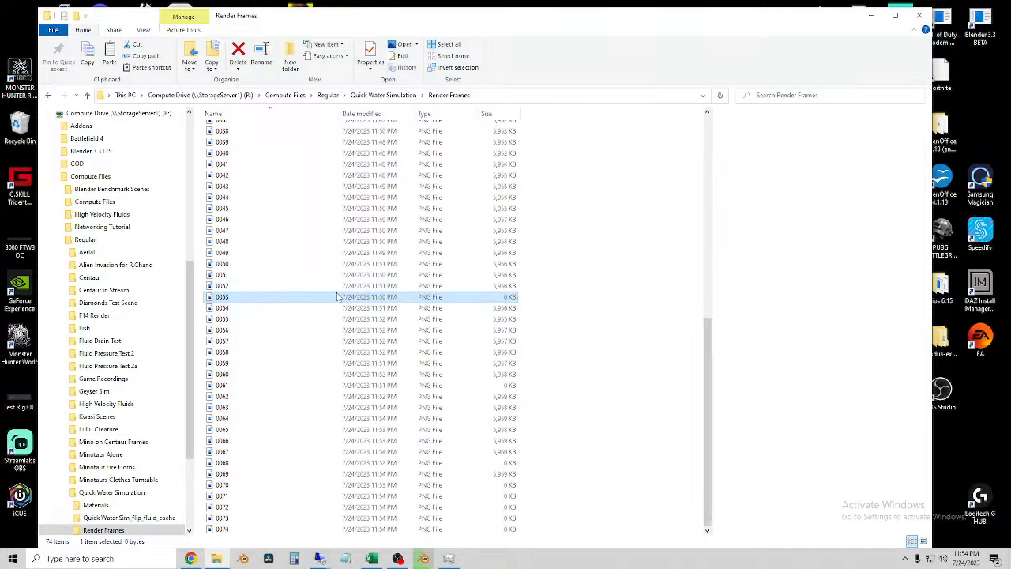
Check the workstation's GPU 0 performance in Task Manager and minimize Task Manager.
{"action": "left_click", "coordinate": [448, 559]}
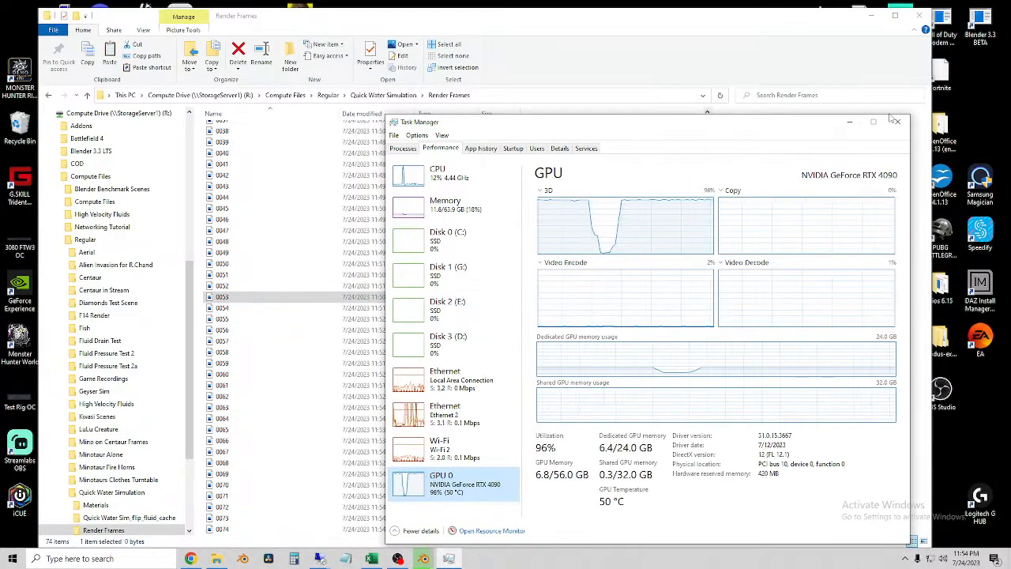
{"action": "left_click", "coordinate": [849, 122]}
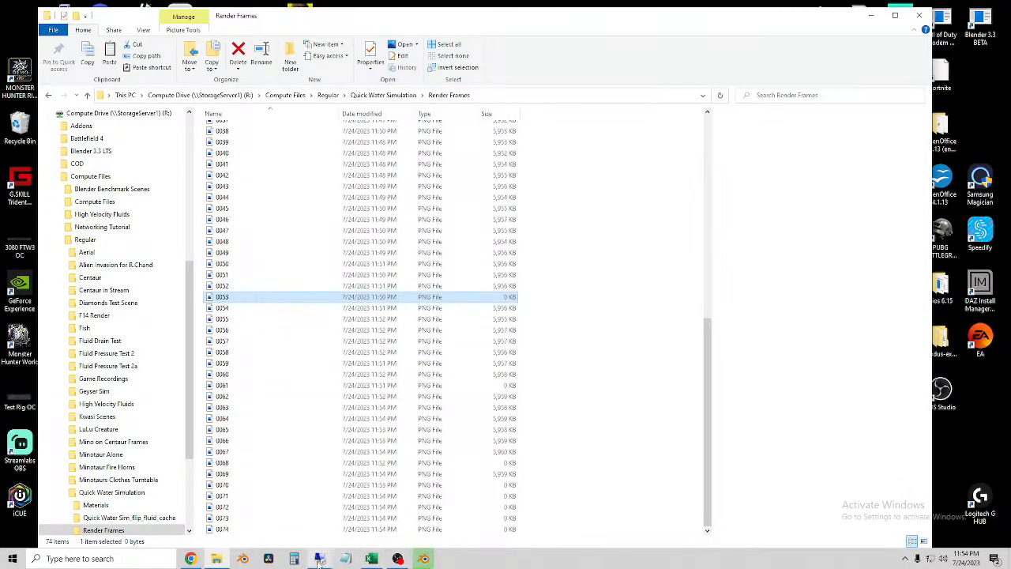
Bring up the render7 session, look over its available apps and hidden background programs, and minimize the session.
{"action": "mouse_move", "coordinate": [319, 558]}
{"action": "left_click", "coordinate": [444, 522]}
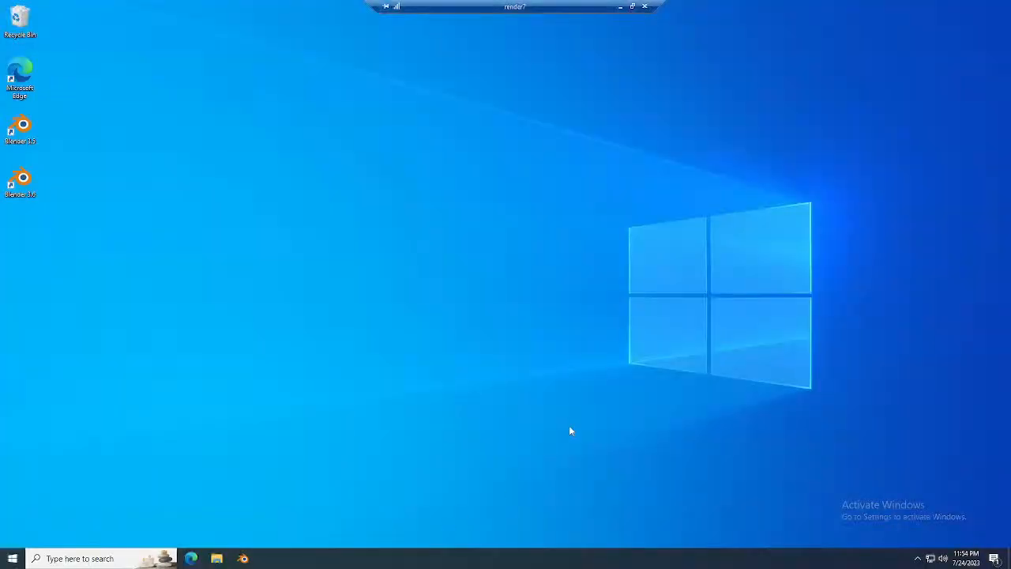
{"action": "left_click", "coordinate": [12, 558]}
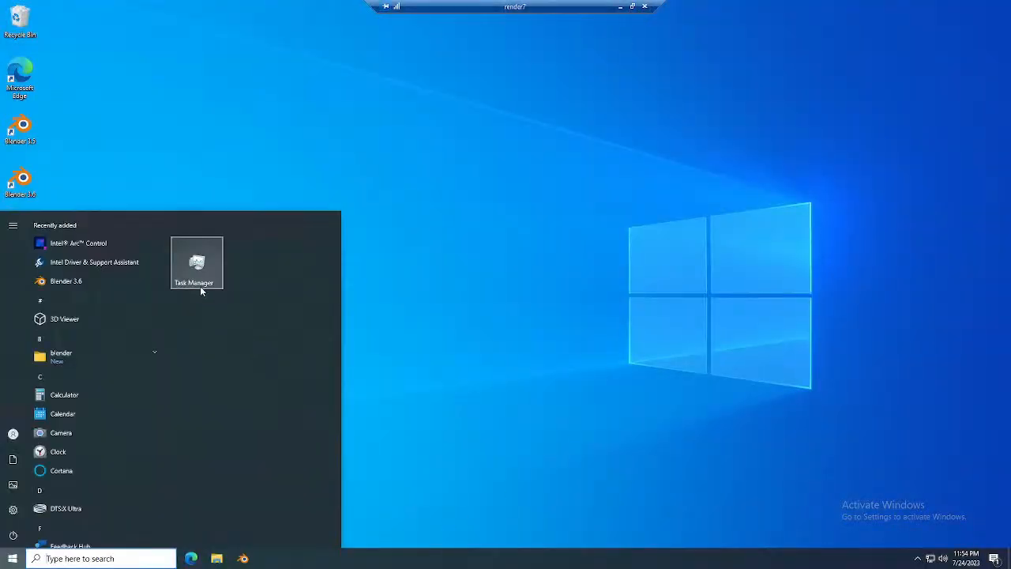
{"action": "left_click", "coordinate": [476, 357]}
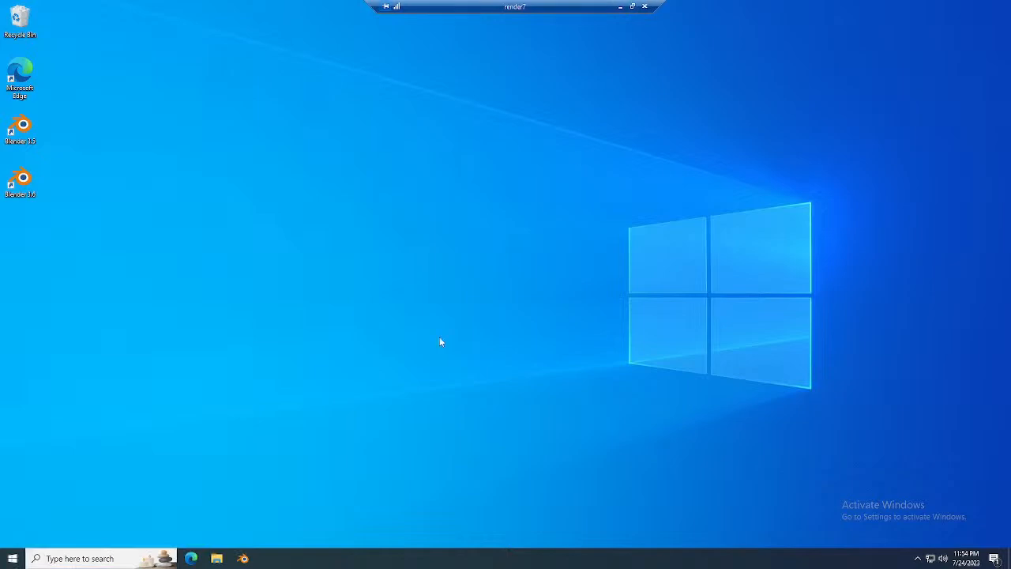
{"action": "left_click", "coordinate": [917, 558]}
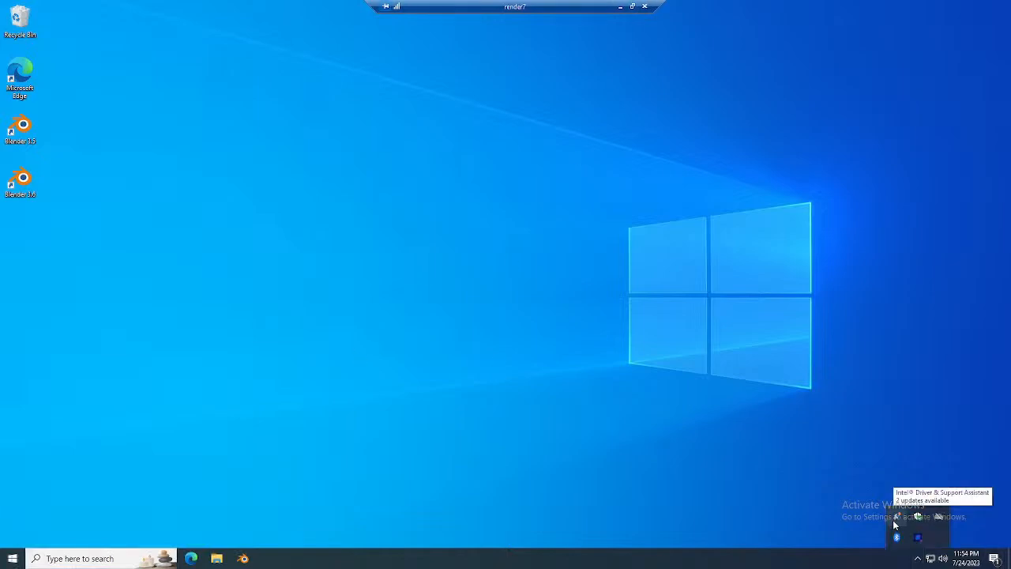
{"action": "left_click", "coordinate": [322, 411]}
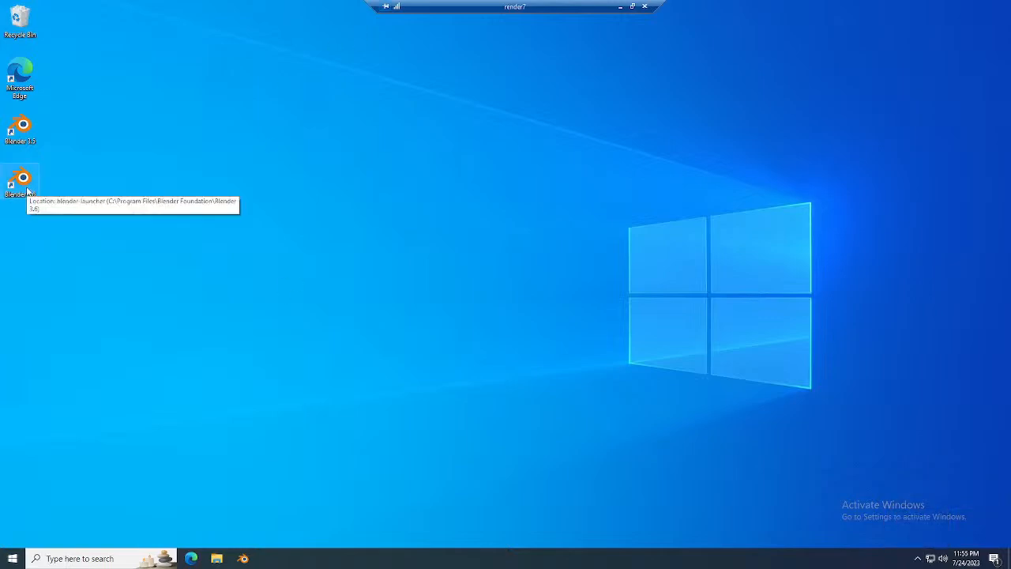
{"action": "left_click", "coordinate": [620, 6]}
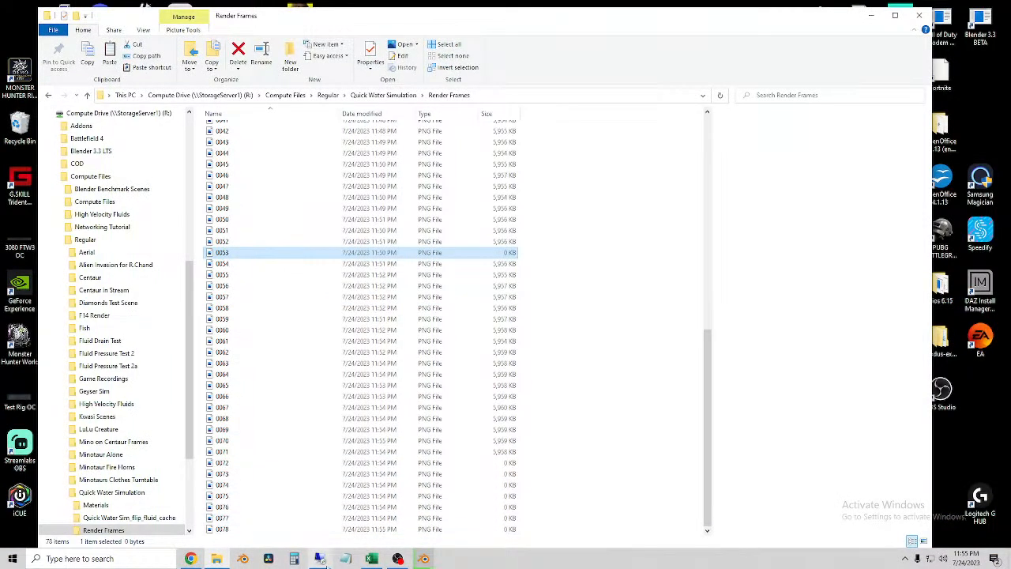
Switch to the workstation's own Blender render window and zoom in on the render image to inspect its detail.
{"action": "mouse_move", "coordinate": [400, 559]}
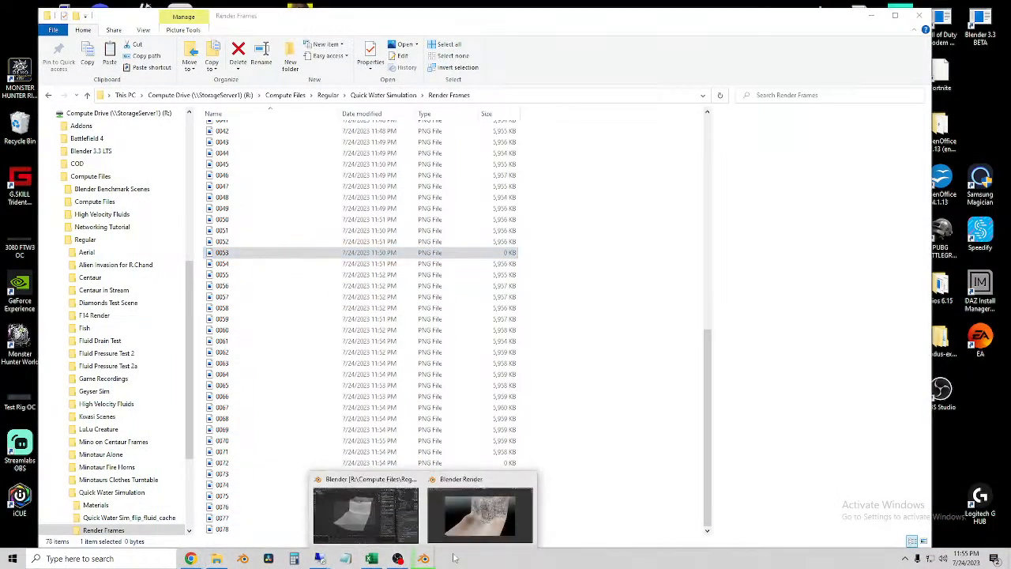
{"action": "left_click", "coordinate": [485, 502]}
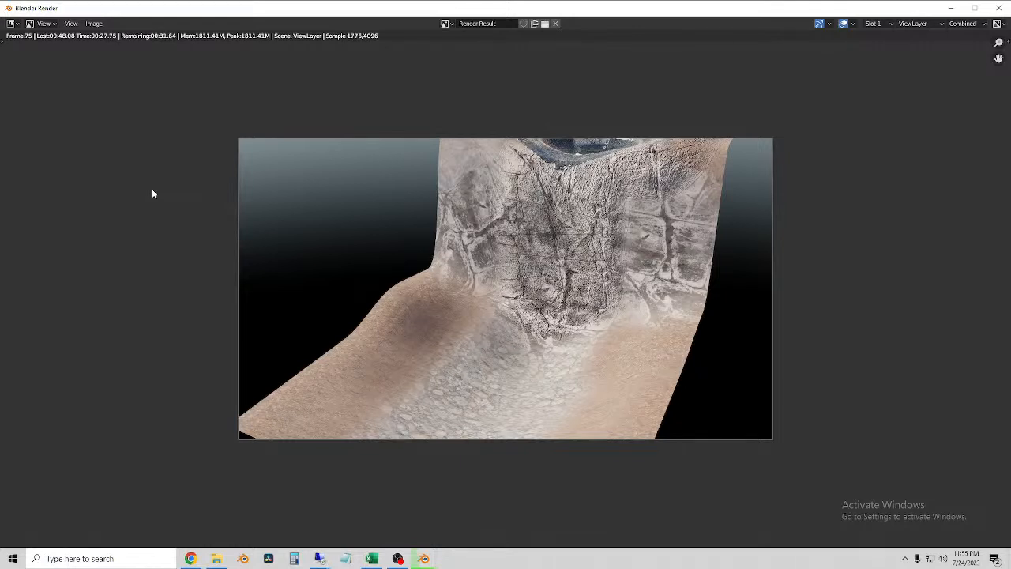
{"action": "scroll", "coordinate": [639, 344], "scroll_direction": "up", "scroll_amount": 1}
{"action": "scroll", "coordinate": [638, 344], "scroll_direction": "down", "scroll_amount": 2}
{"action": "scroll", "coordinate": [618, 348], "scroll_direction": "up", "scroll_amount": 4}
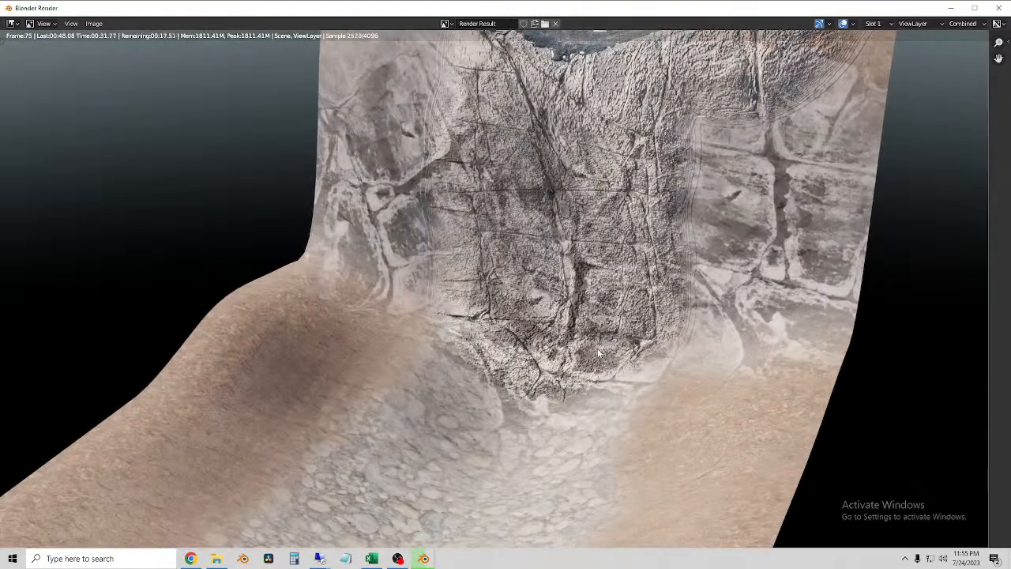
Zoom out on the workstation's render image to examine the whole frame as it renders.
{"action": "scroll", "coordinate": [618, 348], "scroll_direction": "down", "scroll_amount": 1}
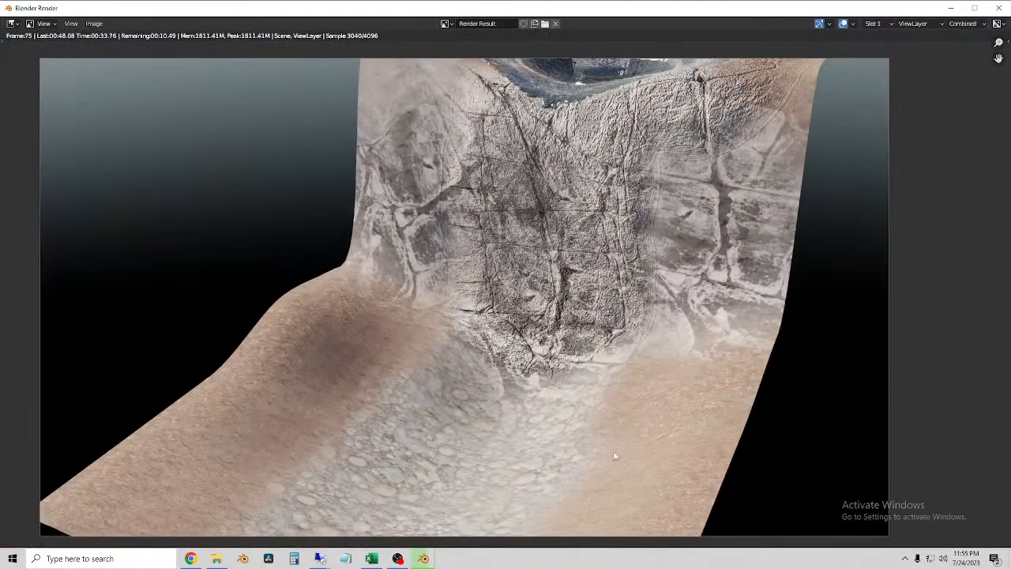
{"action": "scroll", "coordinate": [630, 465], "scroll_direction": "down", "scroll_amount": 1}
{"action": "middle_click_drag", "start_coordinate": [644, 290], "coordinate": [638, 296]}
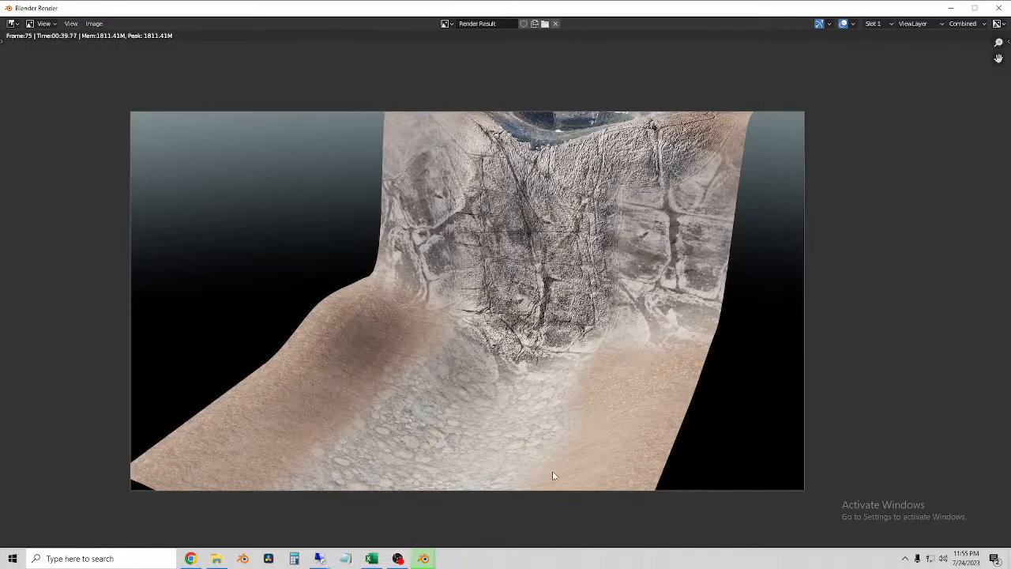
{"action": "scroll", "coordinate": [395, 350], "scroll_direction": "down", "scroll_amount": 1}
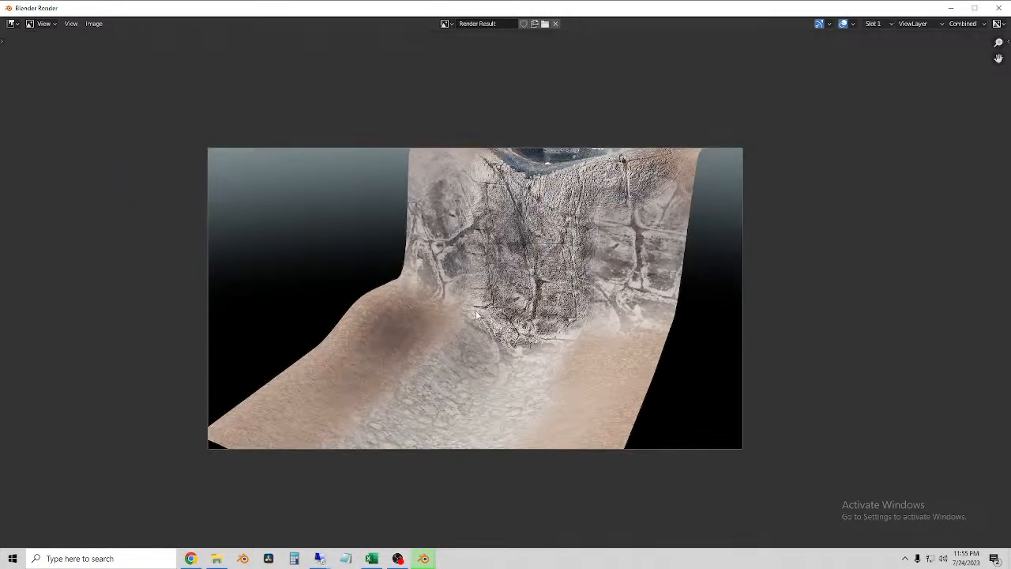
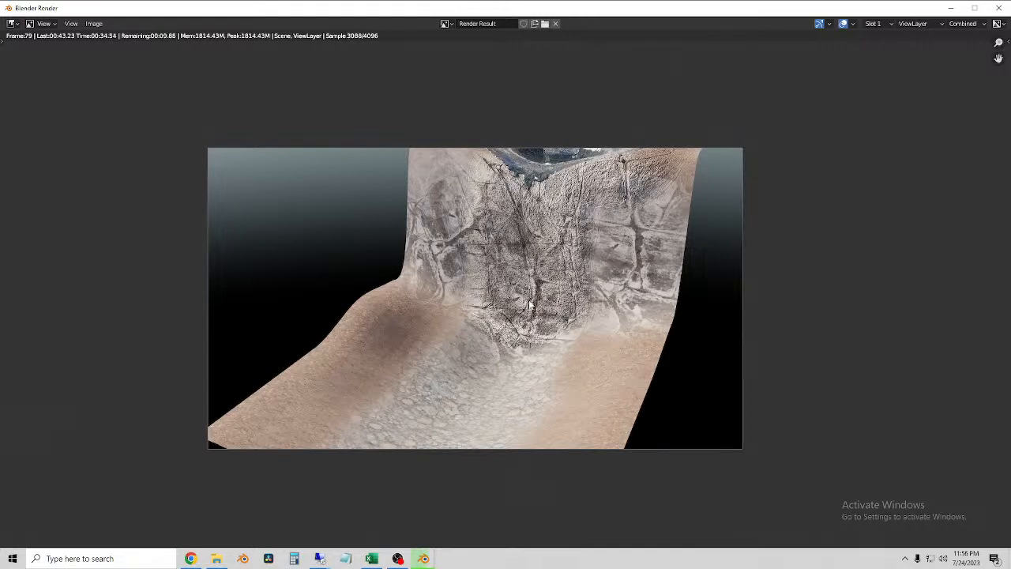
{"action": "scroll", "coordinate": [494, 281], "scroll_direction": "down", "scroll_amount": 1}
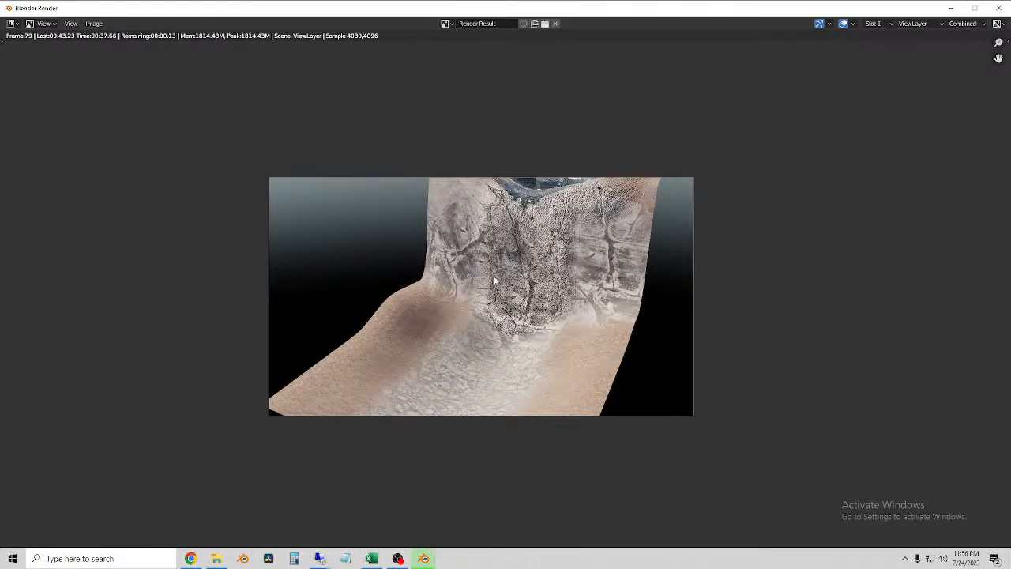
{"action": "scroll", "coordinate": [549, 284], "scroll_direction": "up", "scroll_amount": 1}
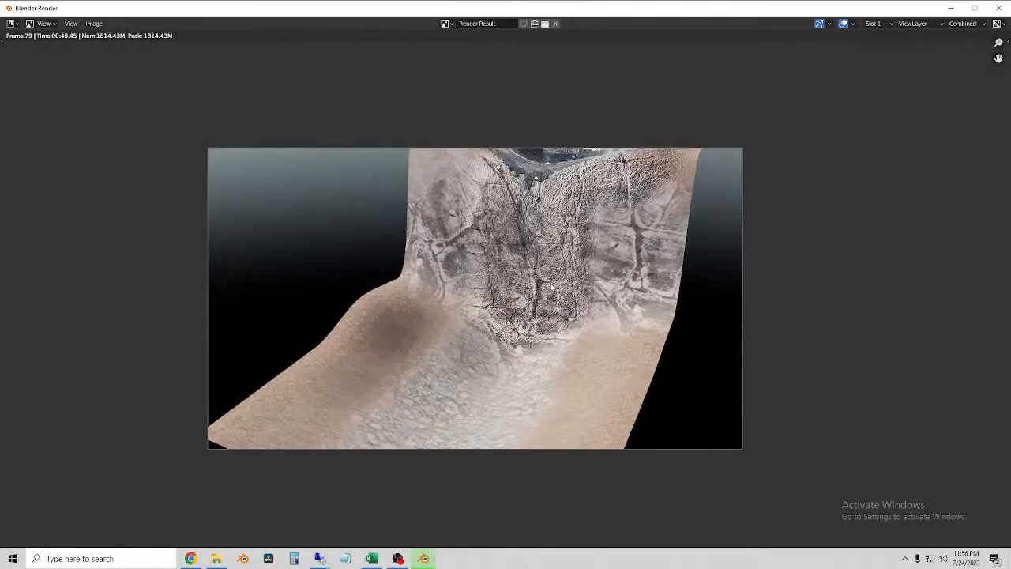
{"action": "middle_click_drag", "start_coordinate": [551, 273], "coordinate": [545, 275]}
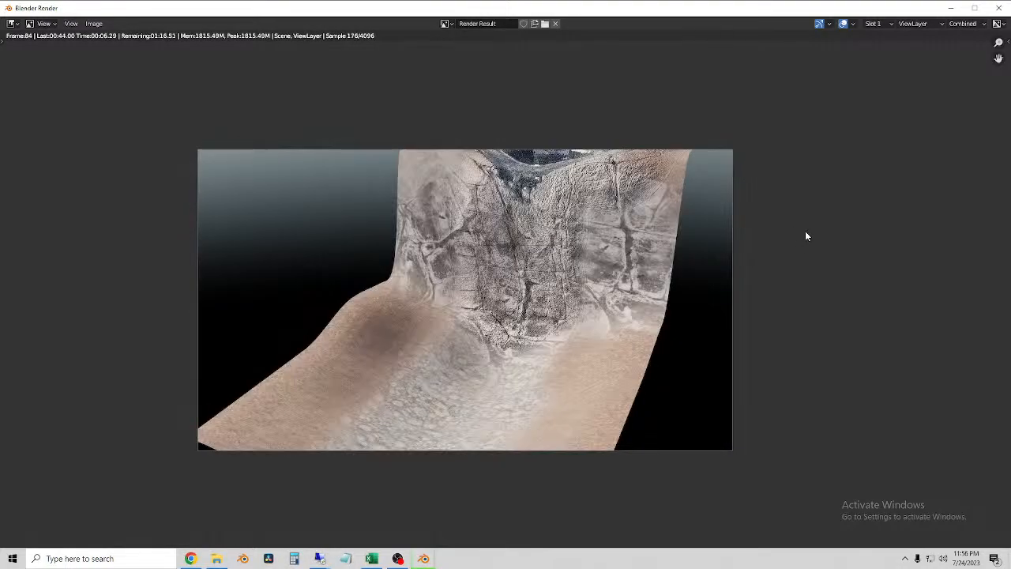
Switch to the render7 remote session, launch Blender 3.6 and open the recent file Quick Water Sim.blend.
{"action": "mouse_move", "coordinate": [319, 558]}
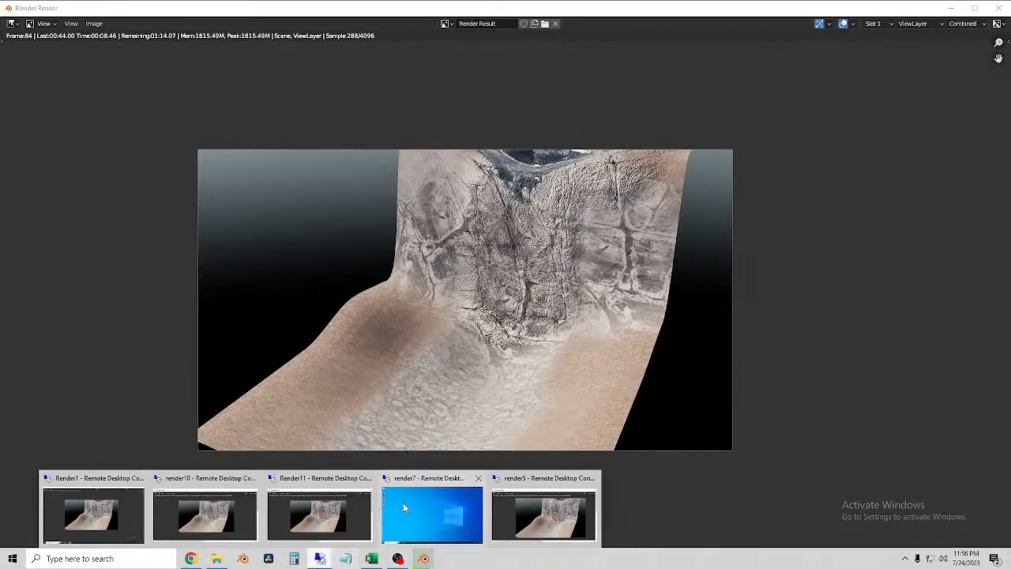
{"action": "left_click", "coordinate": [403, 506]}
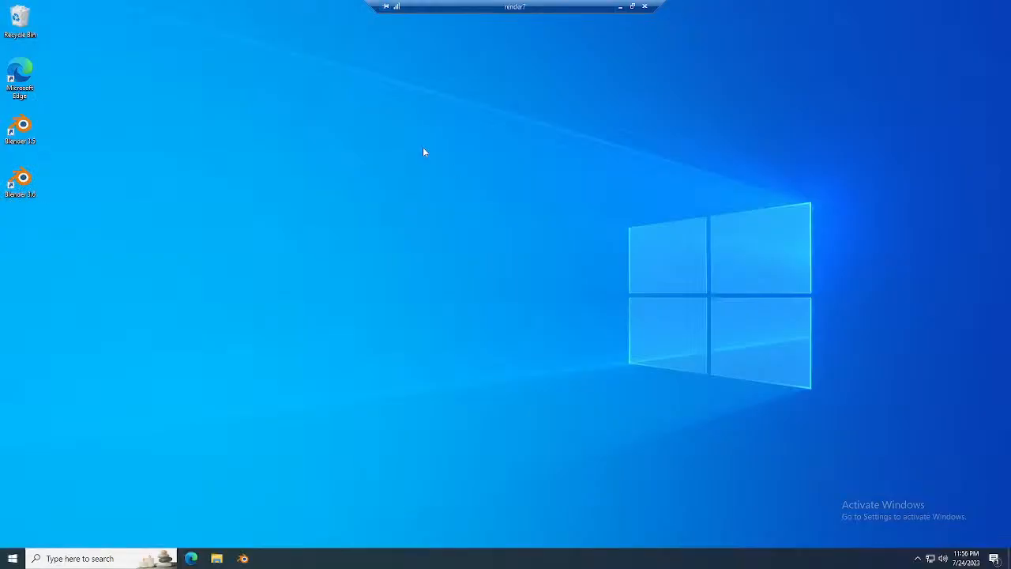
{"action": "double_click", "coordinate": [22, 180]}
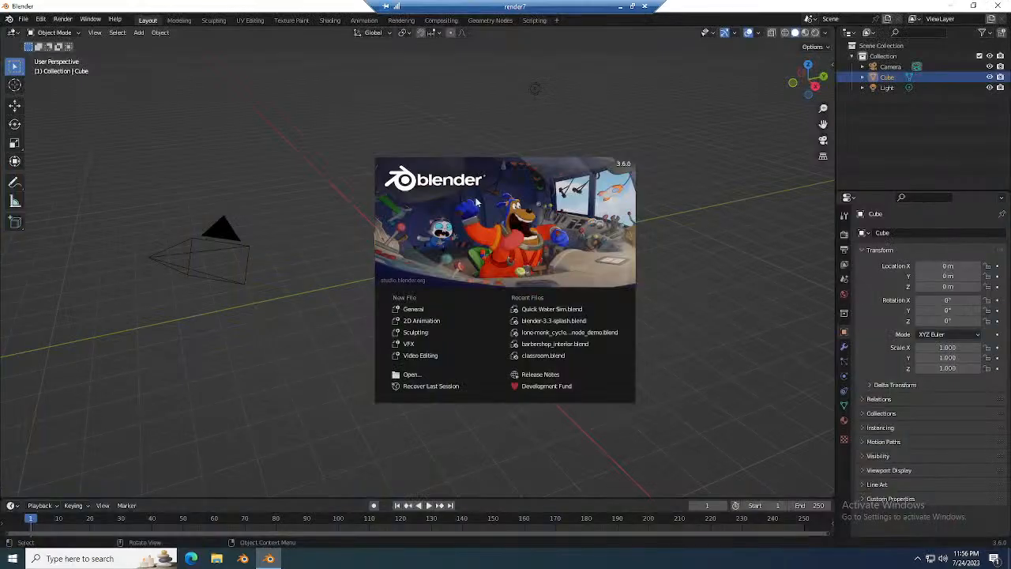
{"action": "left_click", "coordinate": [552, 310]}
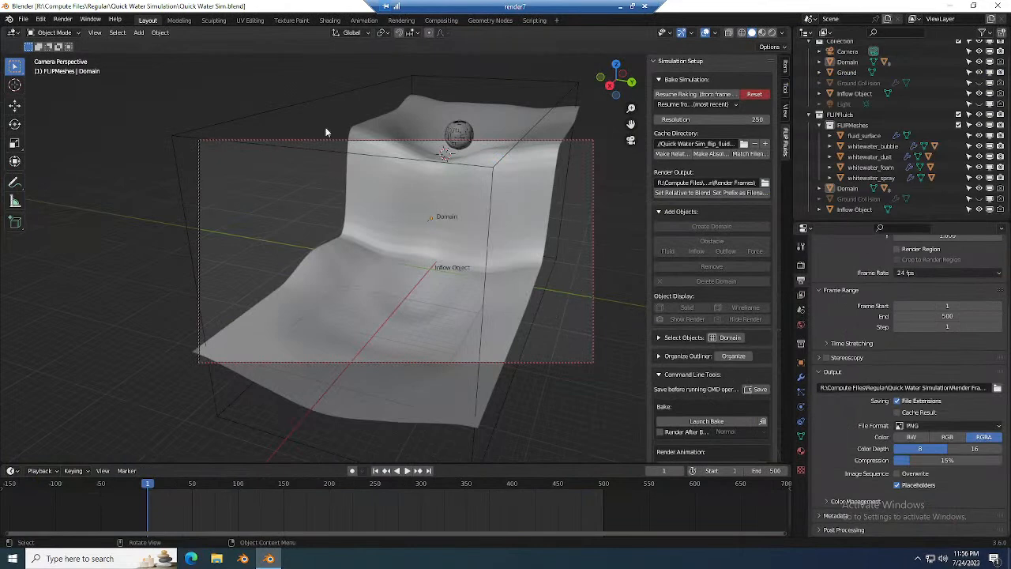
Start rendering the animation on render7 and zoom the render image to show the whole frame.
{"action": "left_click", "coordinate": [41, 19]}
{"action": "mouse_move", "coordinate": [62, 19]}
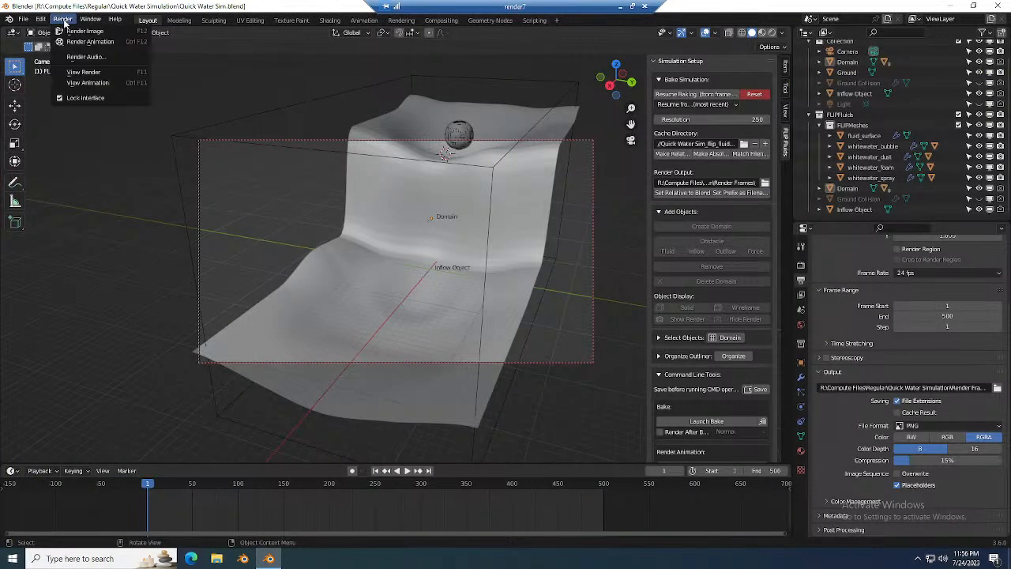
{"action": "left_click", "coordinate": [90, 42]}
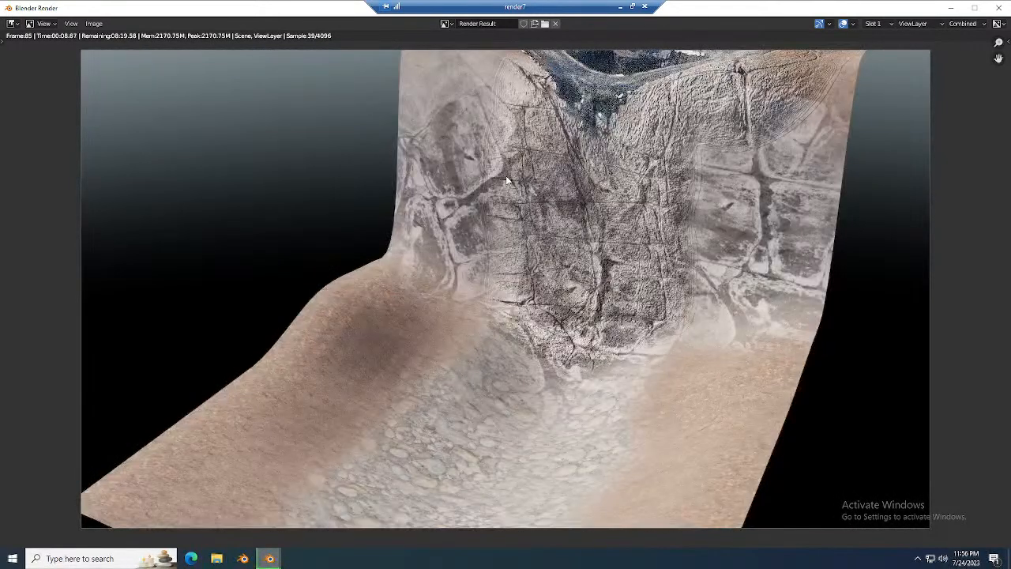
{"action": "scroll", "coordinate": [537, 169], "scroll_direction": "down", "scroll_amount": 1}
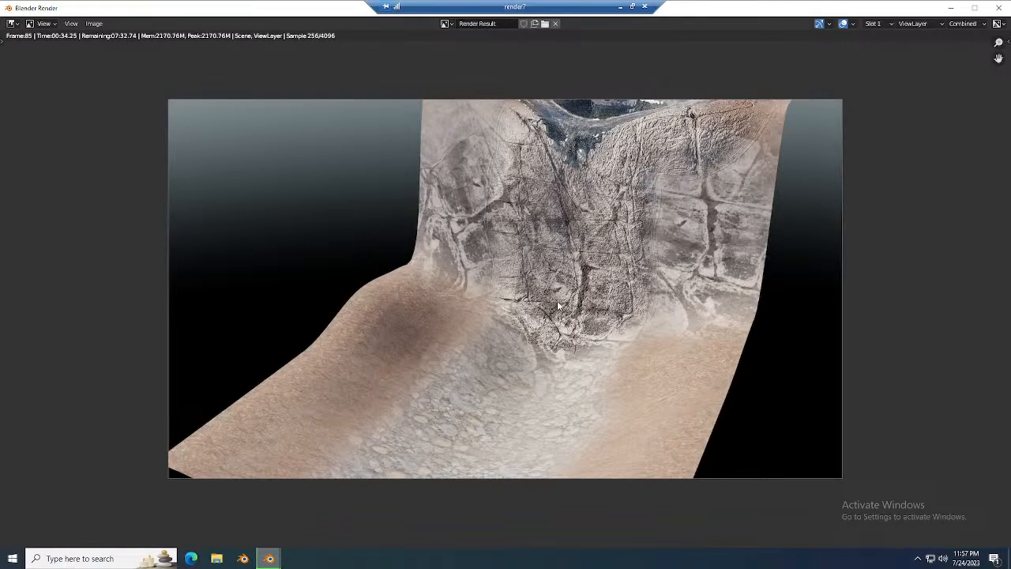
{"action": "scroll", "coordinate": [560, 304], "scroll_direction": "down", "scroll_amount": 2}
{"action": "scroll", "coordinate": [553, 306], "scroll_direction": "up", "scroll_amount": 2}
{"action": "scroll", "coordinate": [591, 264], "scroll_direction": "down", "scroll_amount": 1}
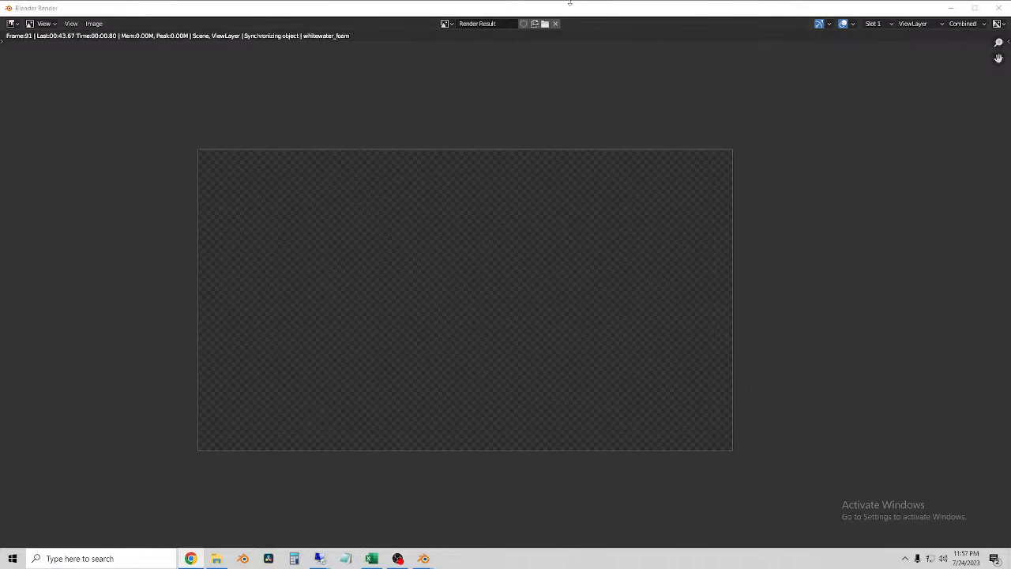
Minimize the workstation's render window and permanently delete the empty frame 0053 from the Render Frames folder.
{"action": "left_click", "coordinate": [951, 8]}
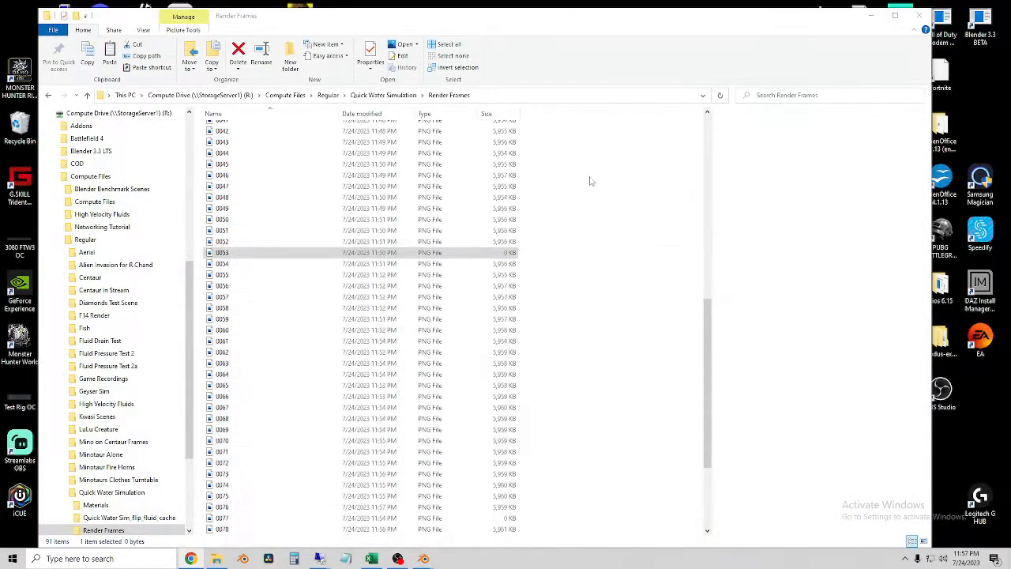
{"action": "scroll", "coordinate": [378, 296], "scroll_direction": "up", "scroll_amount": 11}
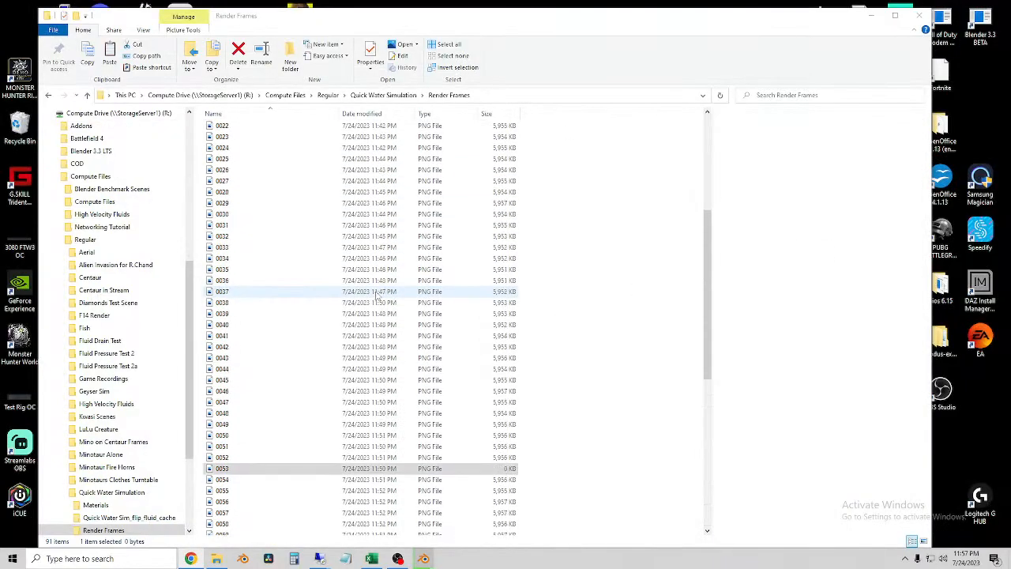
{"action": "scroll", "coordinate": [378, 296], "scroll_direction": "down", "scroll_amount": 9}
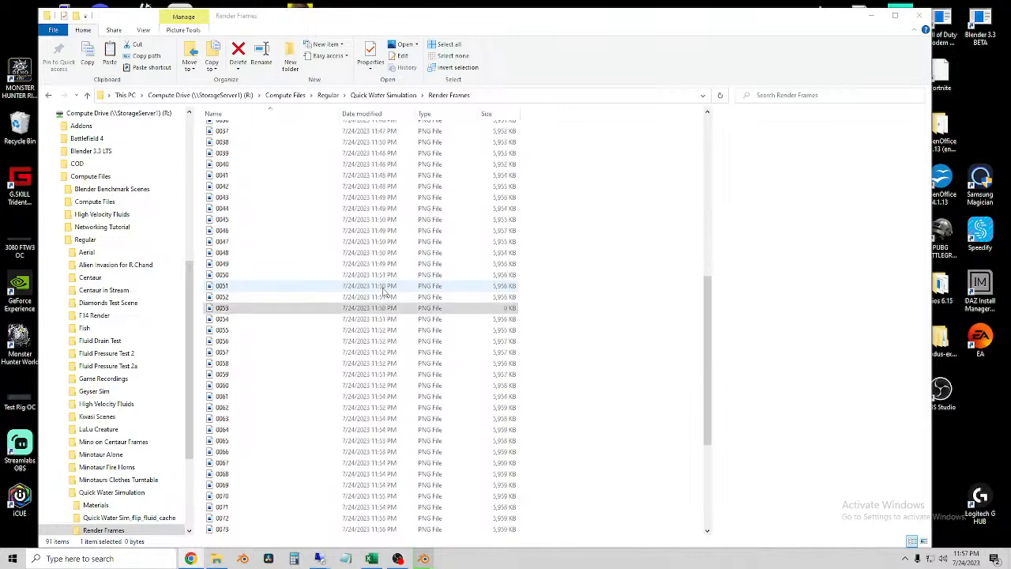
{"action": "left_click", "coordinate": [284, 310]}
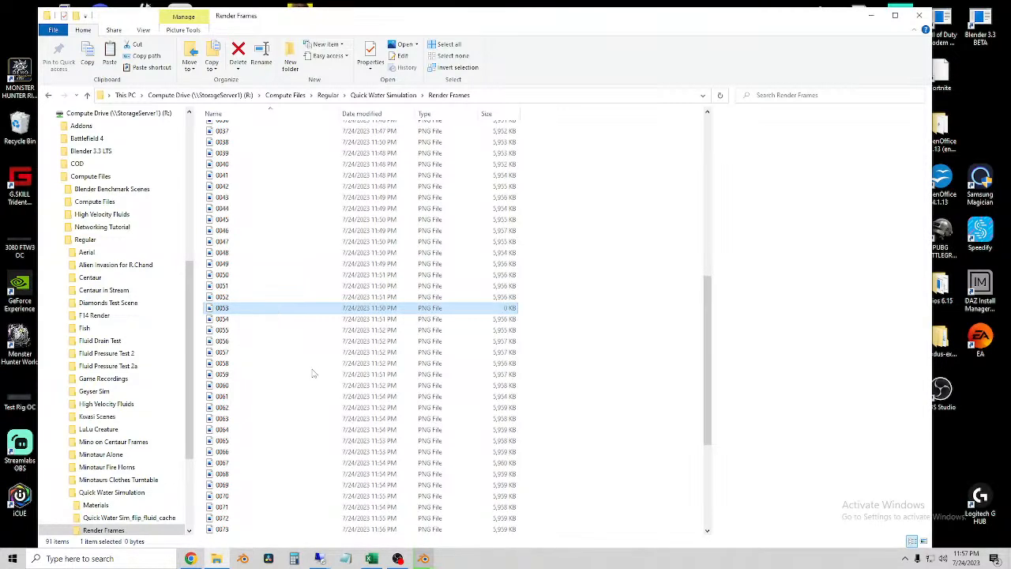
{"action": "left_click", "coordinate": [233, 317]}
{"action": "left_click", "coordinate": [236, 306]}
{"action": "key", "text": "Delete"}
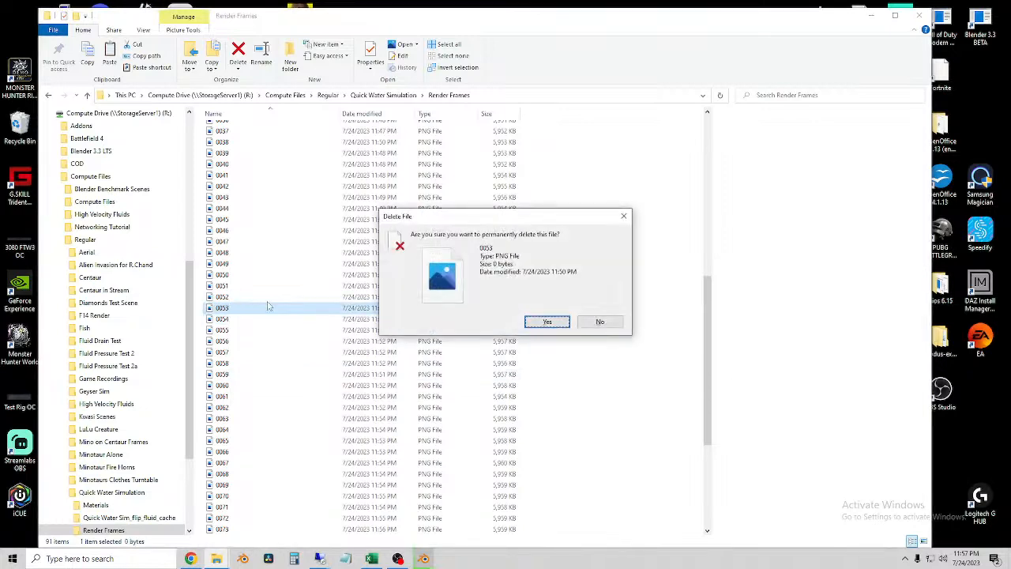
{"action": "left_click", "coordinate": [544, 328]}
Check the rendered frame files in the Render Frames folder from 0001 to 0092 and minimize the folder window.
{"action": "scroll", "coordinate": [427, 330], "scroll_direction": "up", "scroll_amount": 6}
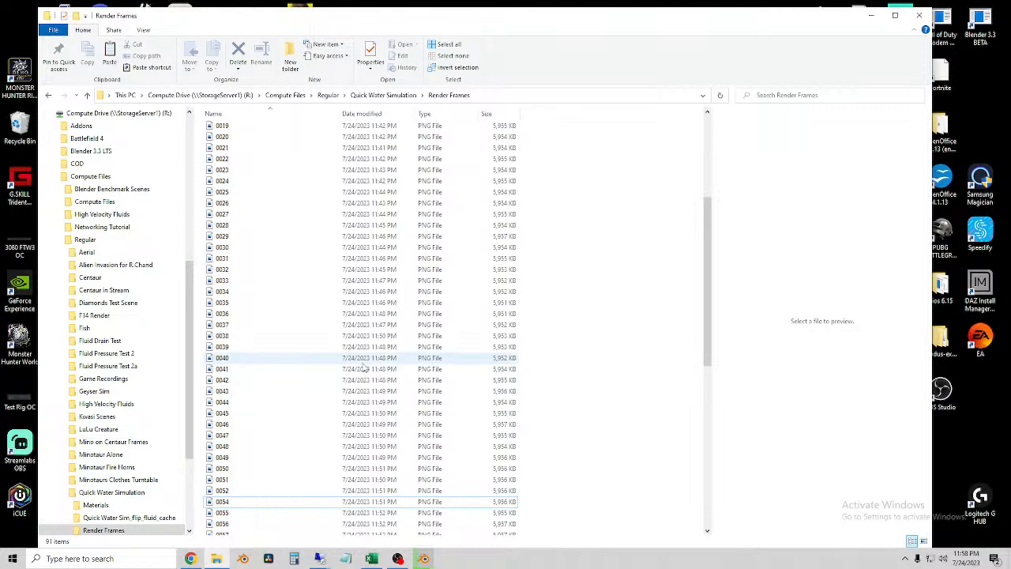
{"action": "scroll", "coordinate": [314, 268], "scroll_direction": "up", "scroll_amount": 6}
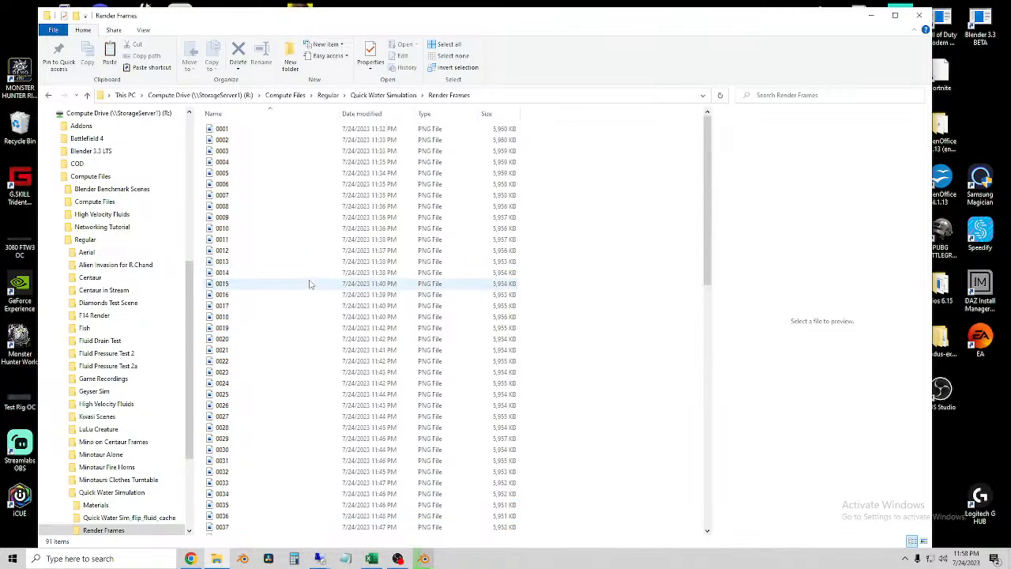
{"action": "scroll", "coordinate": [310, 286], "scroll_direction": "down", "scroll_amount": 15}
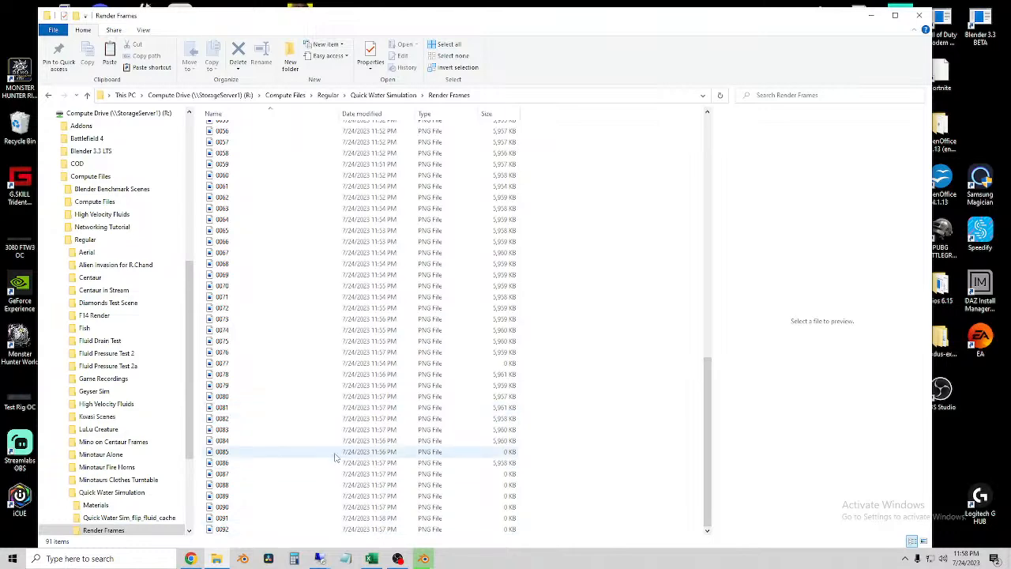
{"action": "left_click", "coordinate": [869, 17]}
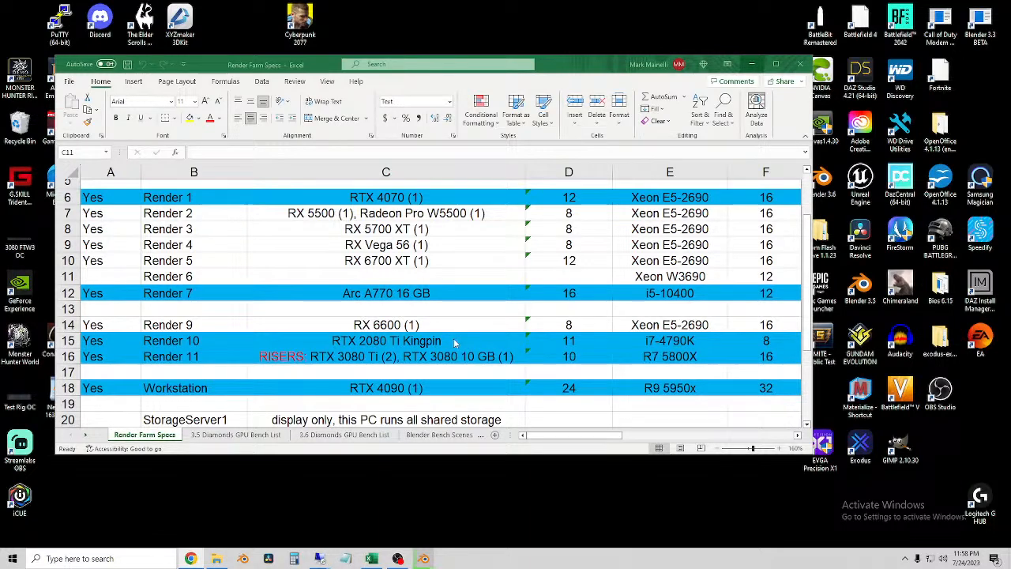
Launch Substance 3D Painter from Creative Cloud Desktop and dismiss its home screen.
{"action": "left_click", "coordinate": [905, 558]}
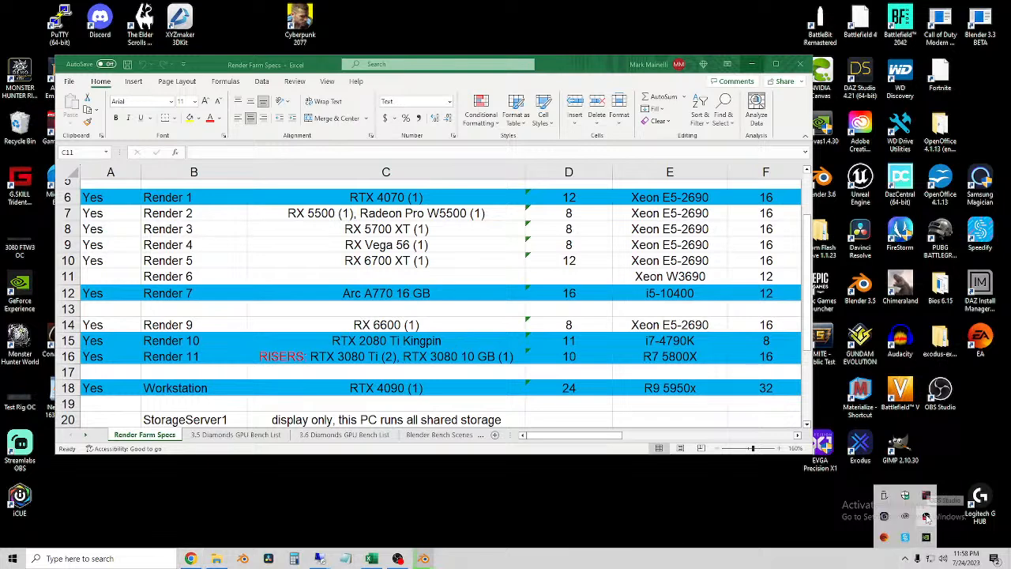
{"action": "left_click", "coordinate": [926, 498]}
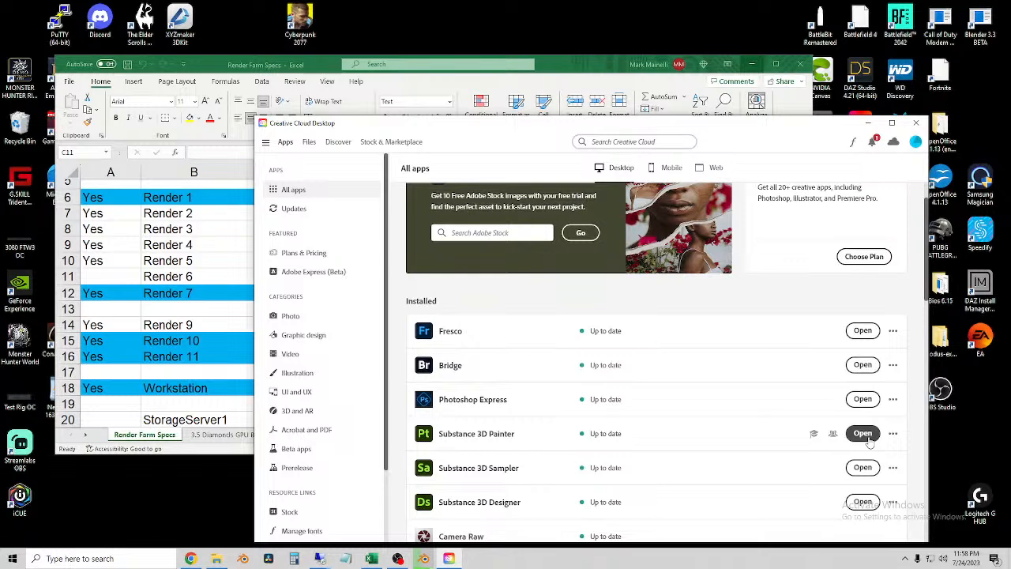
{"action": "left_click", "coordinate": [863, 434]}
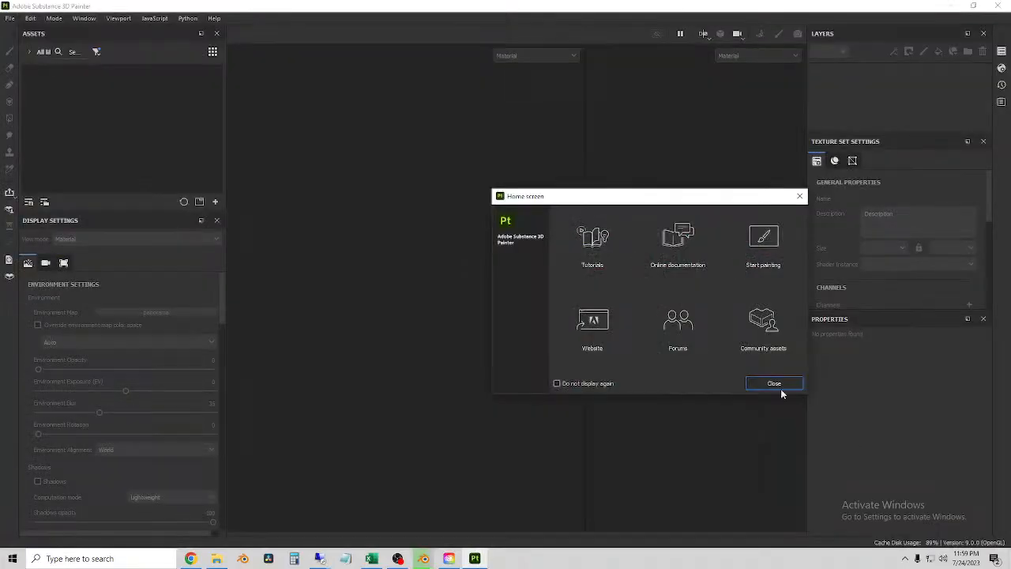
{"action": "left_click", "coordinate": [774, 386]}
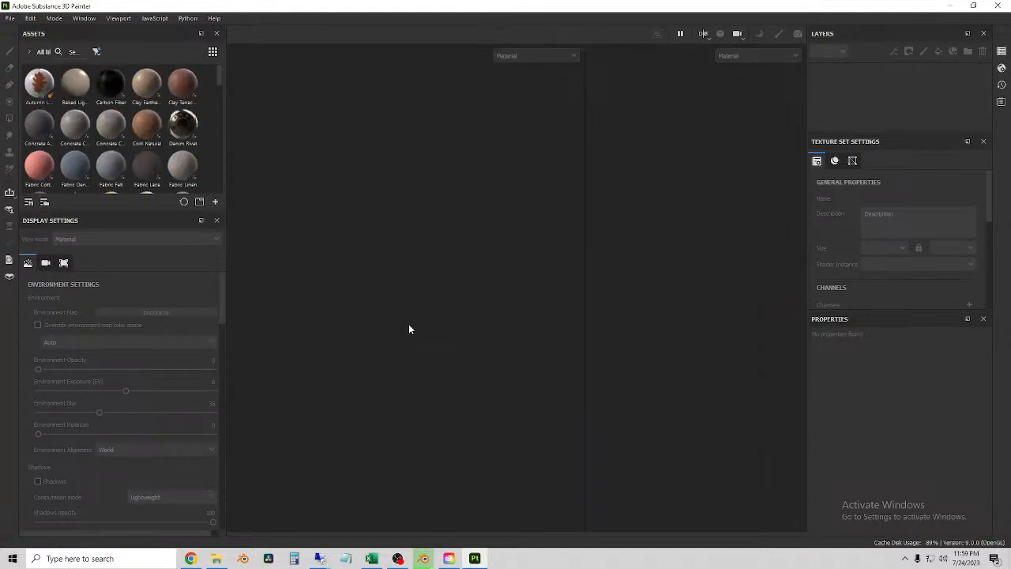
Open the Ground file project from the Quick Water Simulation folder on drive D, under Streamlabs Recordings, Blender, 2023, 5.28.23 and After.
{"action": "left_click", "coordinate": [9, 18]}
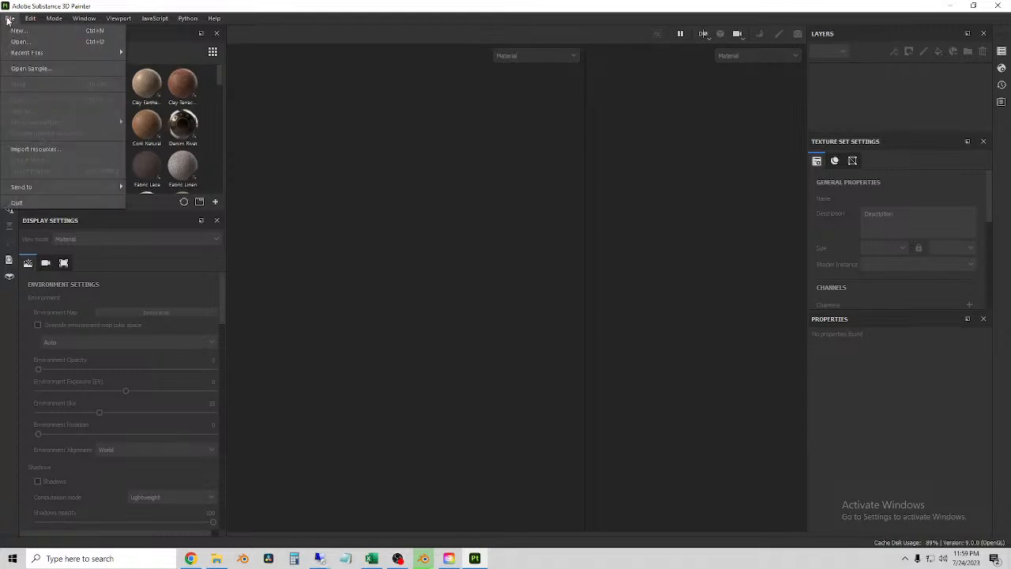
{"action": "left_click", "coordinate": [20, 43]}
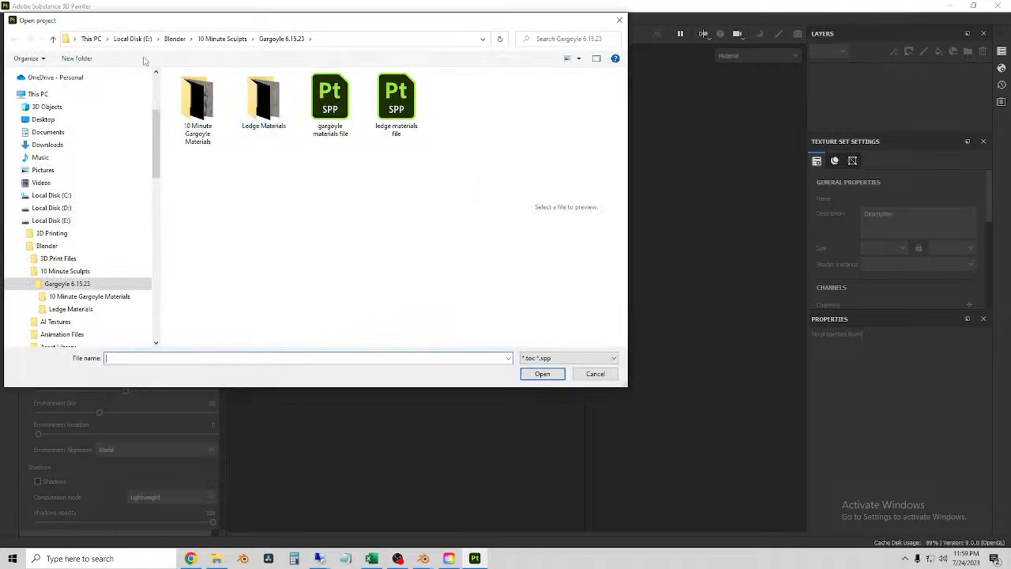
{"action": "left_click", "coordinate": [173, 39]}
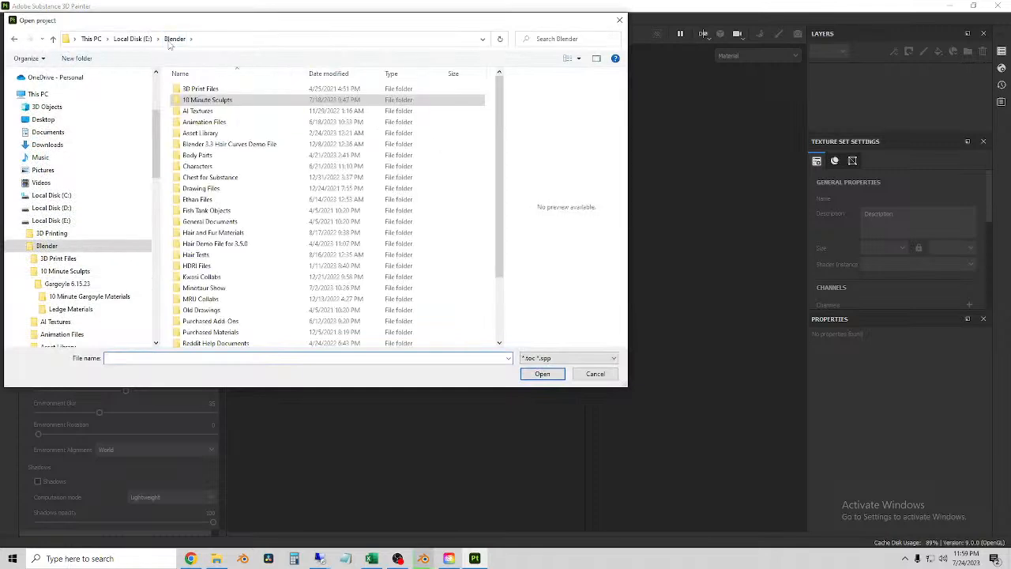
{"action": "left_click", "coordinate": [52, 208]}
{"action": "double_click", "coordinate": [207, 110]}
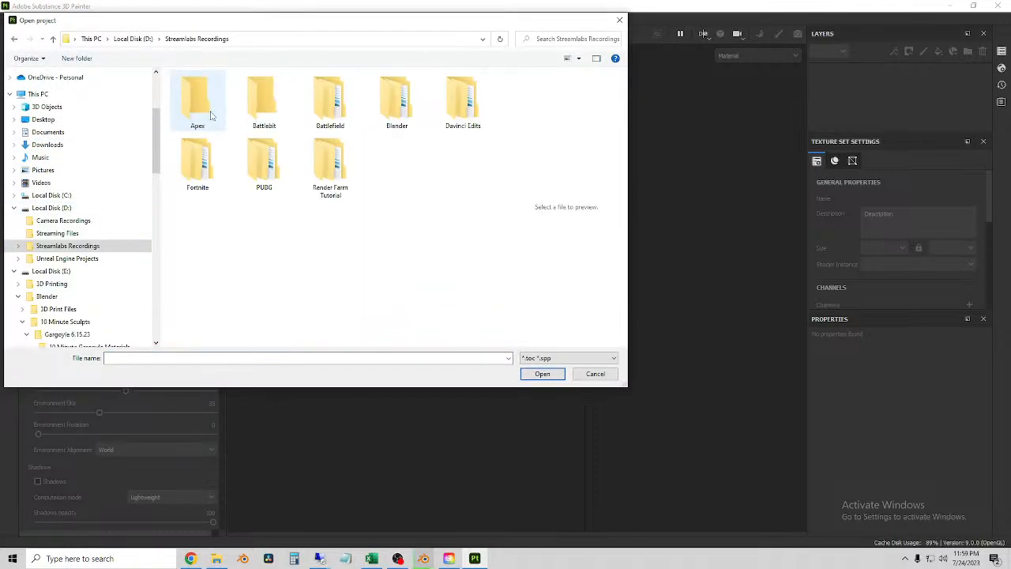
{"action": "double_click", "coordinate": [396, 101]}
{"action": "double_click", "coordinate": [266, 112]}
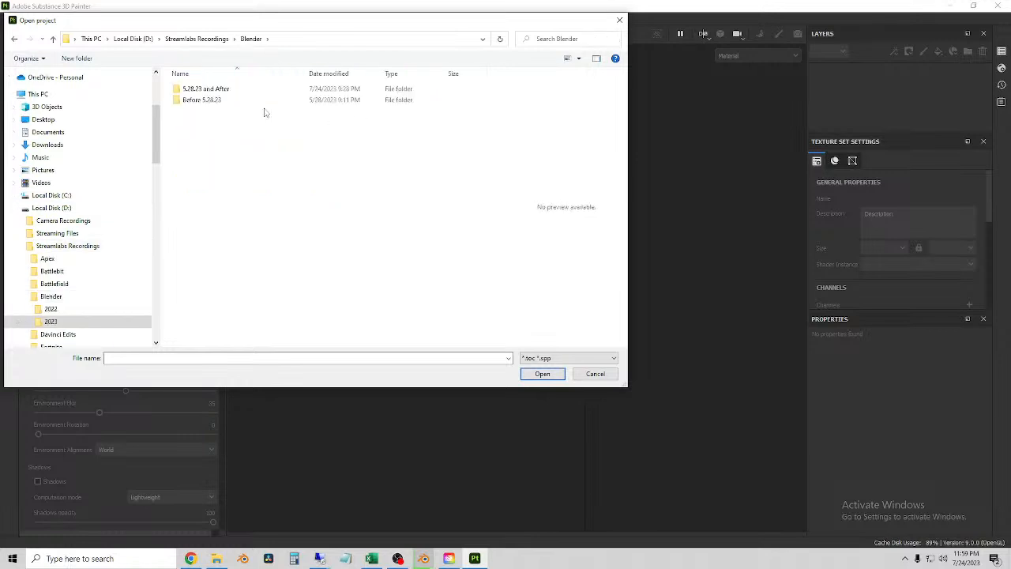
{"action": "double_click", "coordinate": [207, 88]}
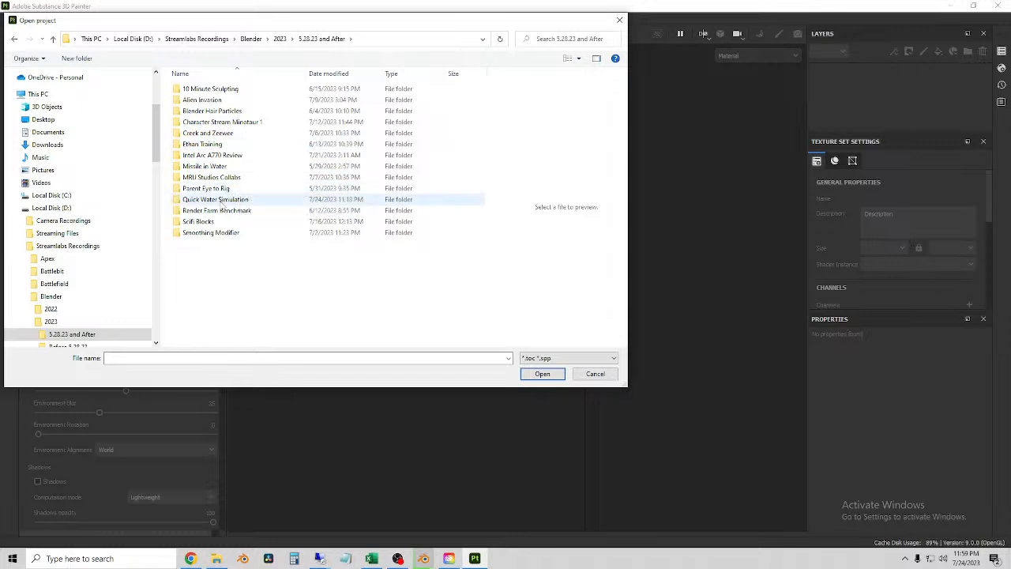
{"action": "double_click", "coordinate": [215, 199]}
{"action": "double_click", "coordinate": [199, 89]}
{"action": "double_click", "coordinate": [207, 101]}
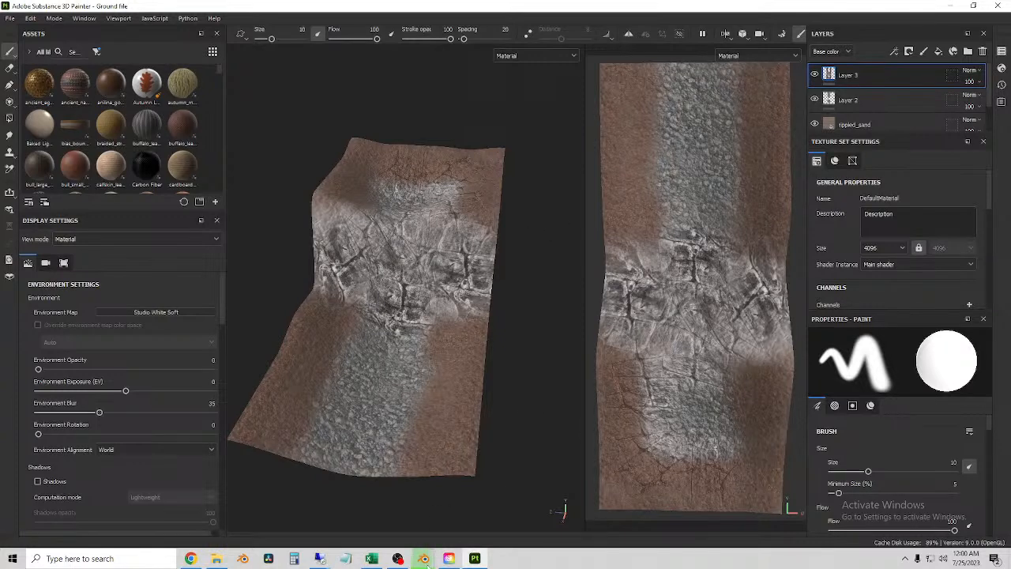
Switch to Blender's render window and examine the water and ground detail in the frames being rendered.
{"action": "left_click", "coordinate": [424, 559]}
{"action": "left_click", "coordinate": [475, 500]}
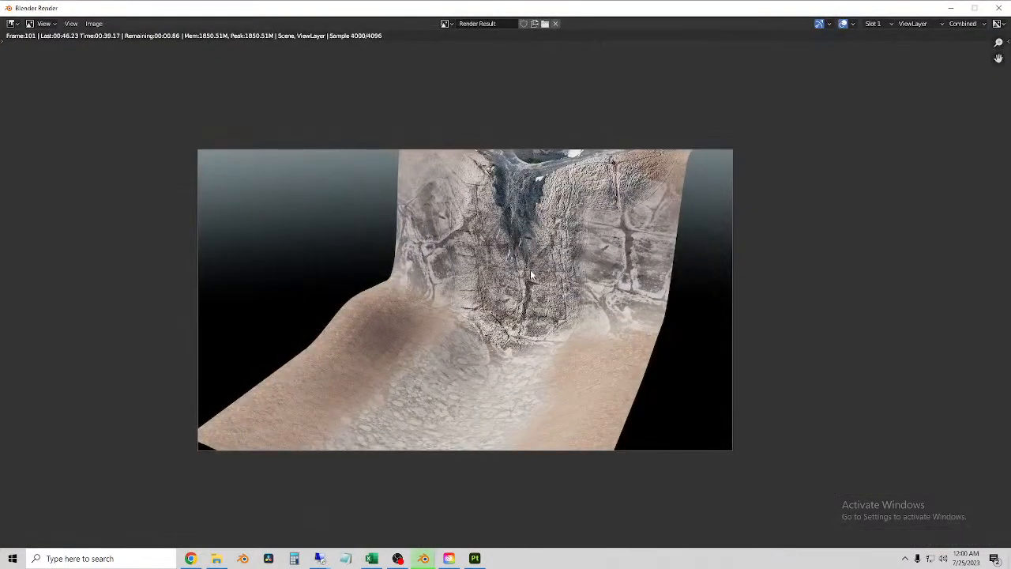
{"action": "scroll", "coordinate": [530, 270], "scroll_direction": "up", "scroll_amount": 1}
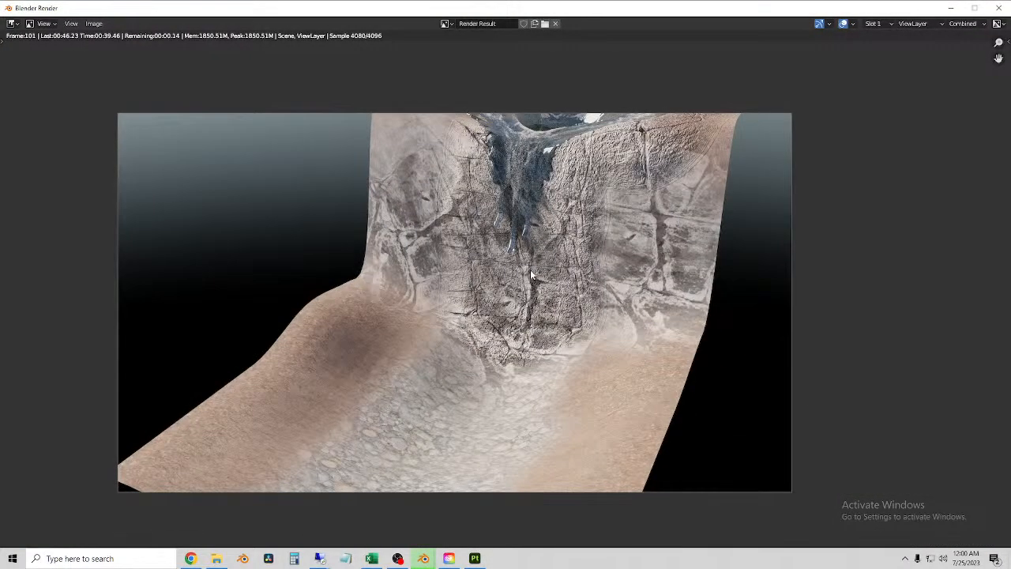
{"action": "scroll", "coordinate": [530, 270], "scroll_direction": "down", "scroll_amount": 1}
{"action": "scroll", "coordinate": [603, 207], "scroll_direction": "up", "scroll_amount": 2}
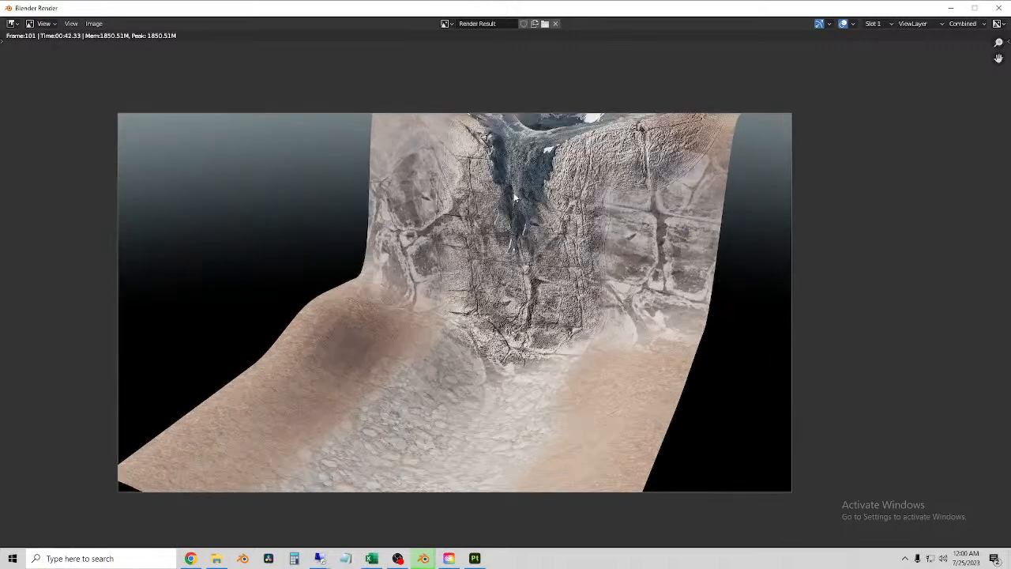
{"action": "scroll", "coordinate": [519, 197], "scroll_direction": "down", "scroll_amount": 1}
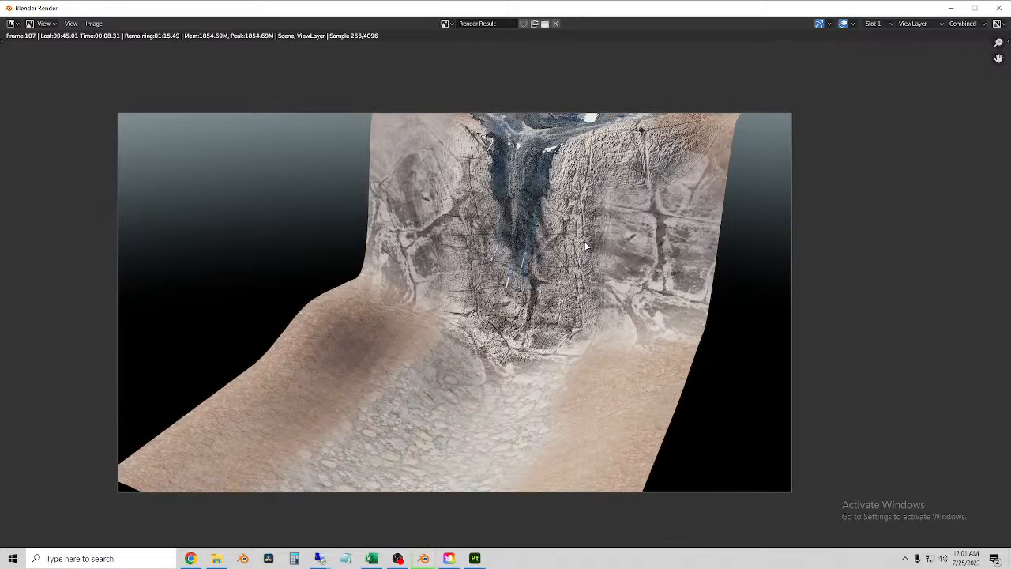
{"action": "scroll", "coordinate": [525, 286], "scroll_direction": "down", "scroll_amount": 1}
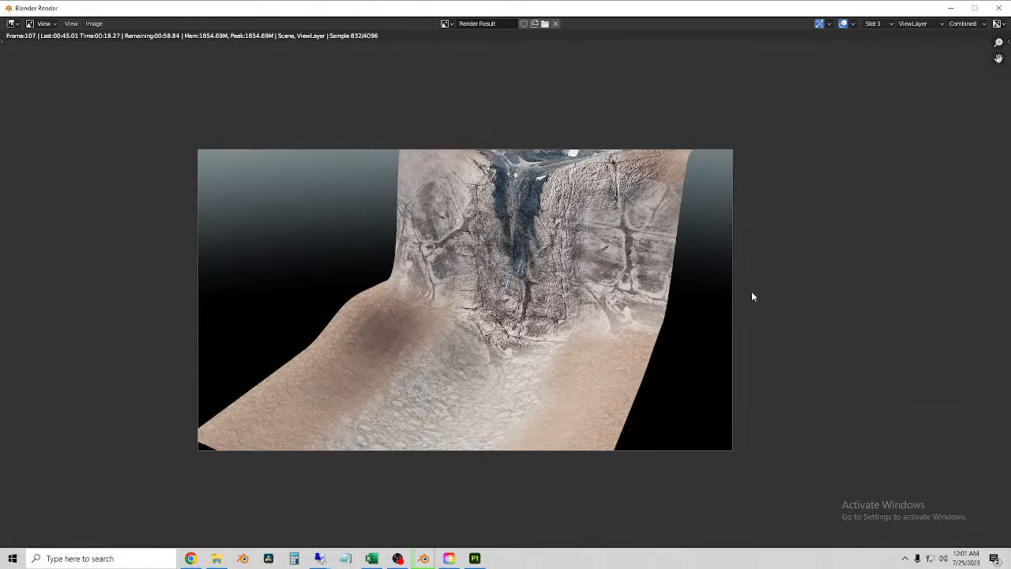
{"action": "scroll", "coordinate": [565, 259], "scroll_direction": "up", "scroll_amount": 1}
{"action": "scroll", "coordinate": [567, 257], "scroll_direction": "down", "scroll_amount": 1}
{"action": "middle_click_drag", "start_coordinate": [567, 257], "coordinate": [584, 254]}
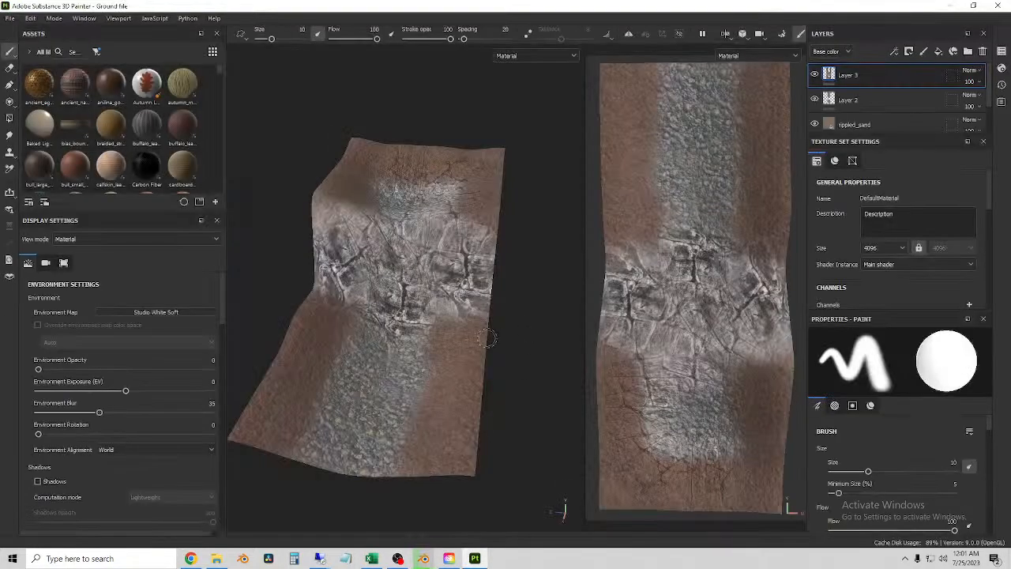
Return to Substance 3D Painter, inspect the ground mesh from several angles and narrow the assets and display settings area to widen the 3D view.
{"action": "left_click_drag", "start_coordinate": [508, 285], "coordinate": [430, 410], "text": "alt"}
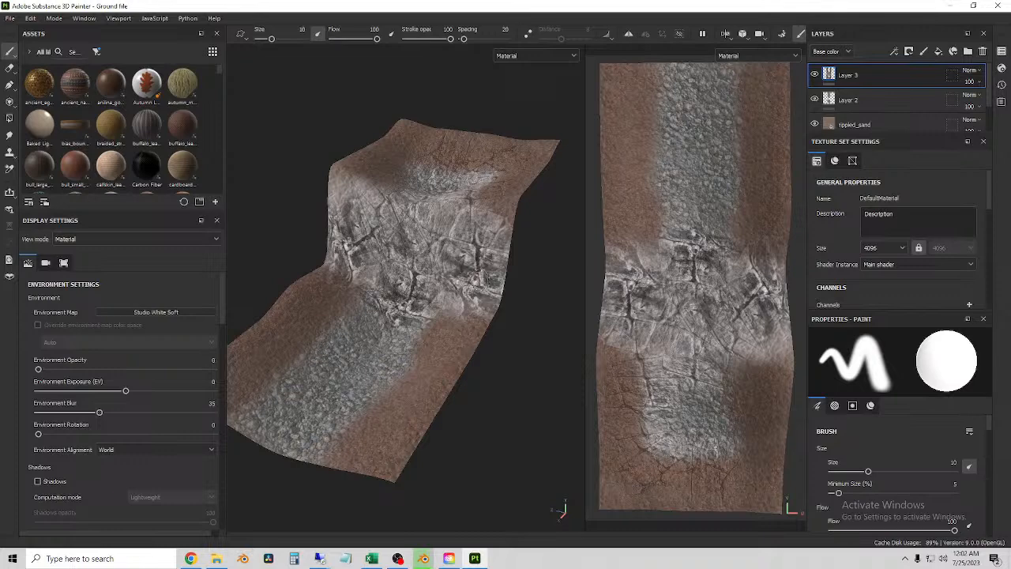
{"action": "left_click_drag", "start_coordinate": [478, 271], "coordinate": [417, 262], "text": "alt"}
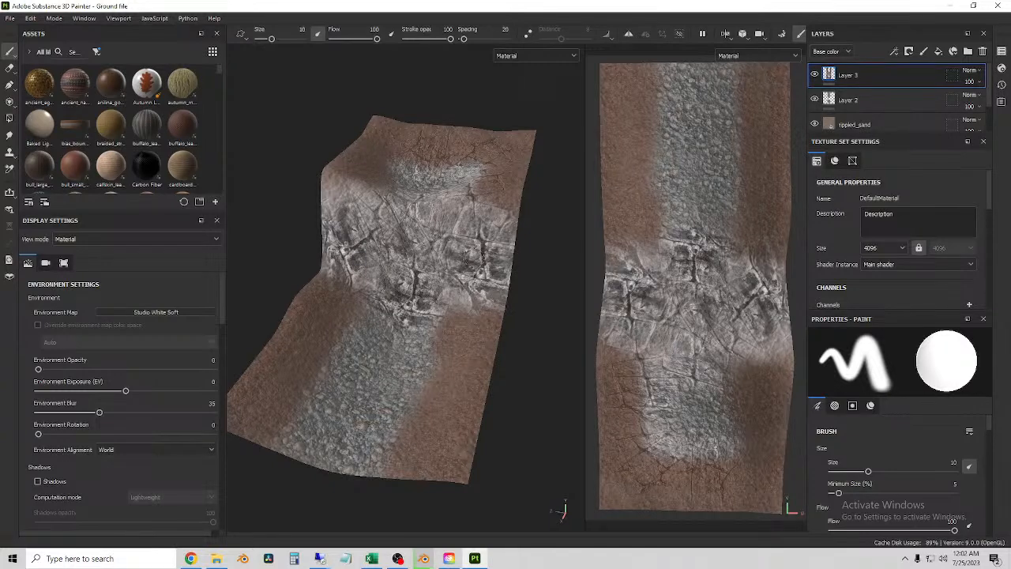
{"action": "scroll", "coordinate": [472, 211], "scroll_direction": "up", "scroll_amount": 2}
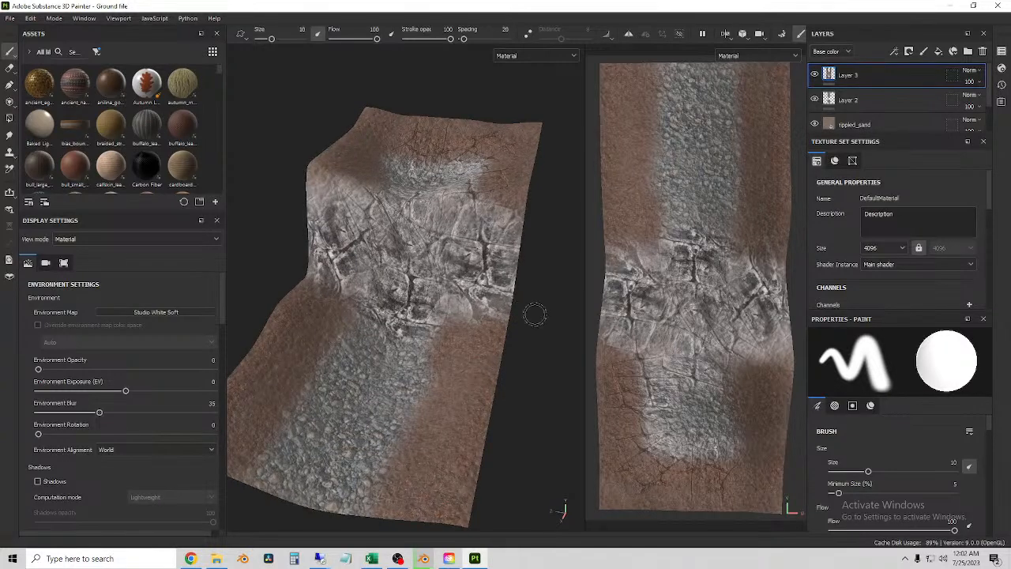
{"action": "mouse_move", "coordinate": [535, 309]}
{"action": "left_mouse_down", "text": "alt"}
{"action": "mouse_move", "coordinate": [511, 319]}
{"action": "mouse_move", "coordinate": [519, 313]}
{"action": "left_mouse_up", "text": "alt"}
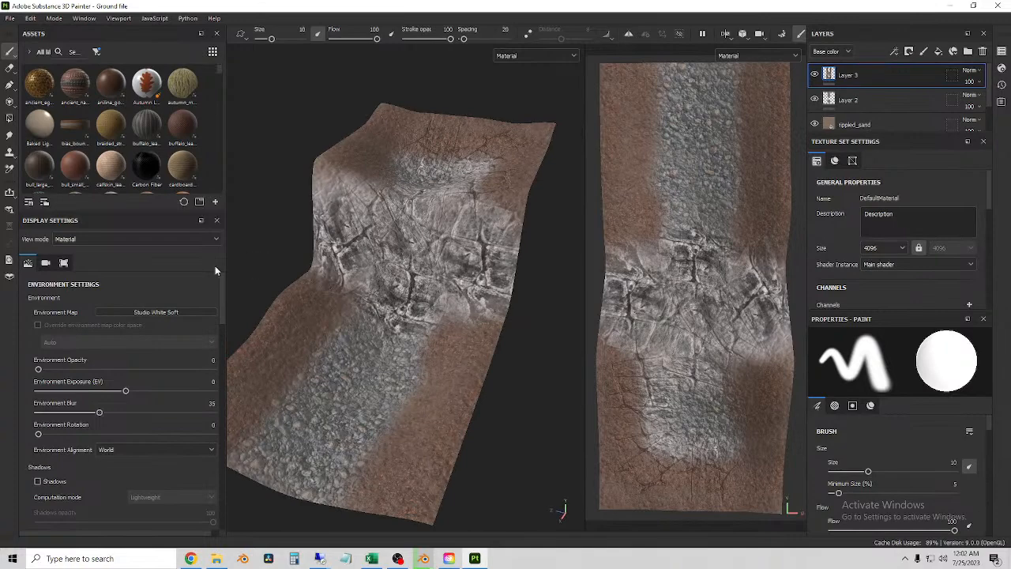
{"action": "left_click_drag", "start_coordinate": [226, 260], "coordinate": [150, 261]}
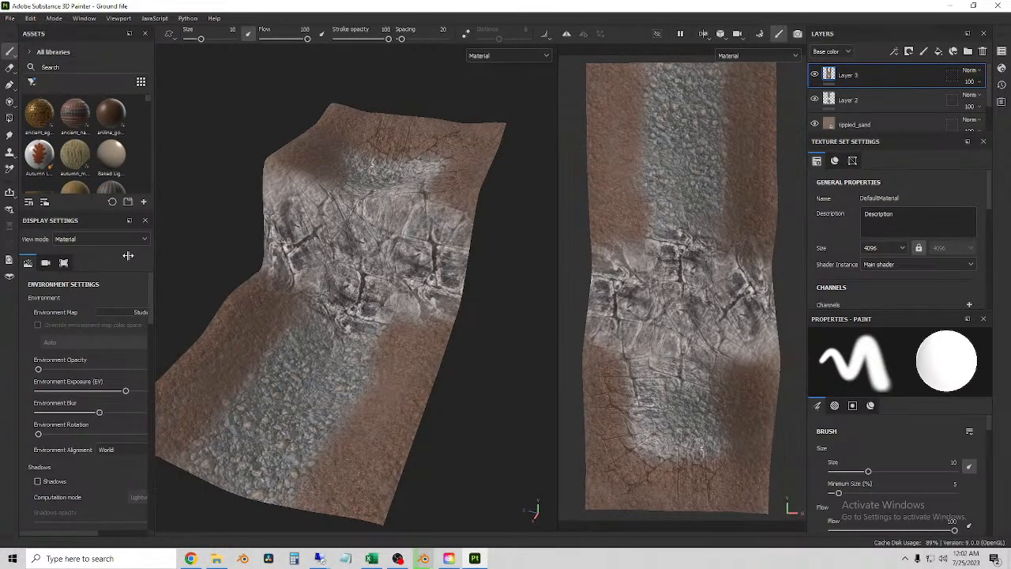
{"action": "left_click_drag", "start_coordinate": [214, 271], "coordinate": [377, 338], "text": "alt"}
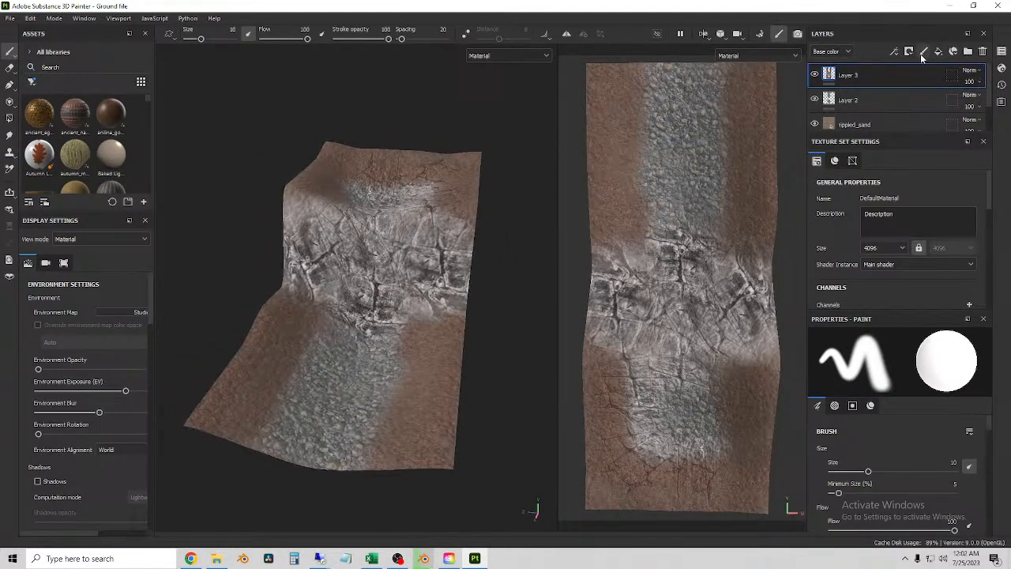
Delete Layer 3, Layer 2 and the rippled_sand layer from the ground's layer stack.
{"action": "left_click", "coordinate": [984, 51]}
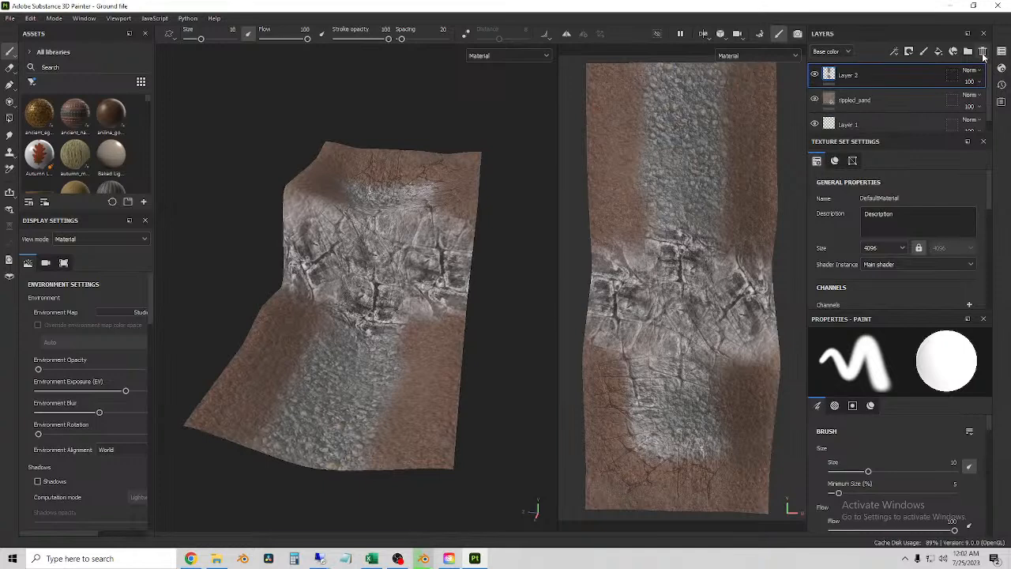
{"action": "left_click", "coordinate": [984, 51]}
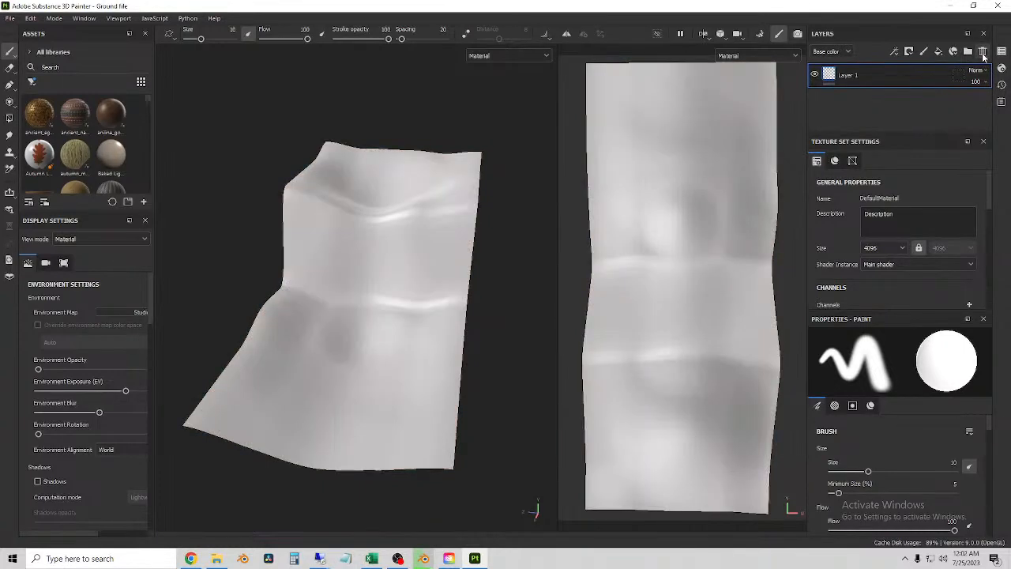
{"action": "scroll", "coordinate": [432, 282], "scroll_direction": "up", "scroll_amount": 1}
{"action": "left_click_drag", "start_coordinate": [479, 232], "coordinate": [454, 250], "text": "alt"}
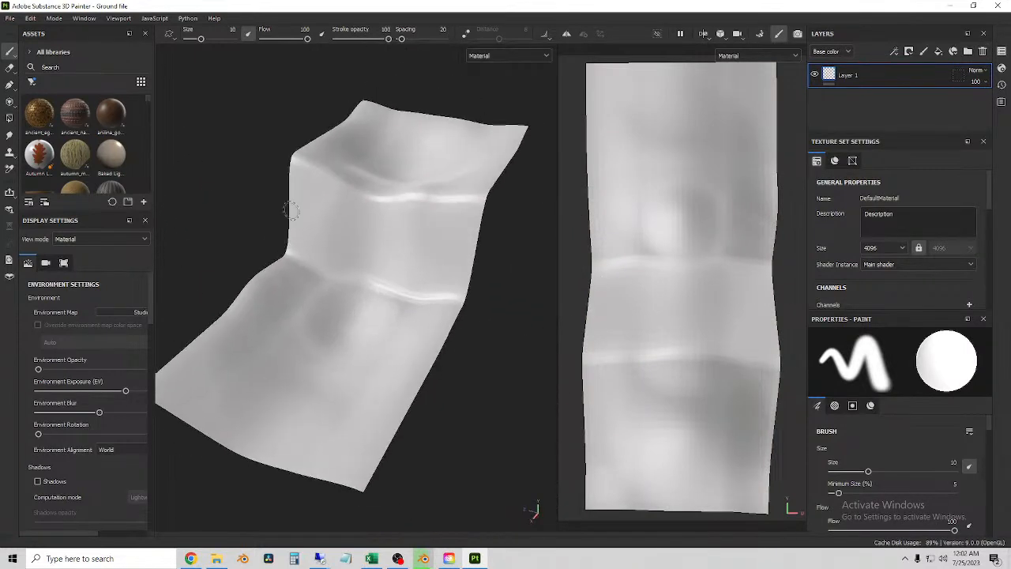
Apply the ancient_natural_leather material to the ground mesh as a fill layer.
{"action": "mouse_move", "coordinate": [53, 132]}
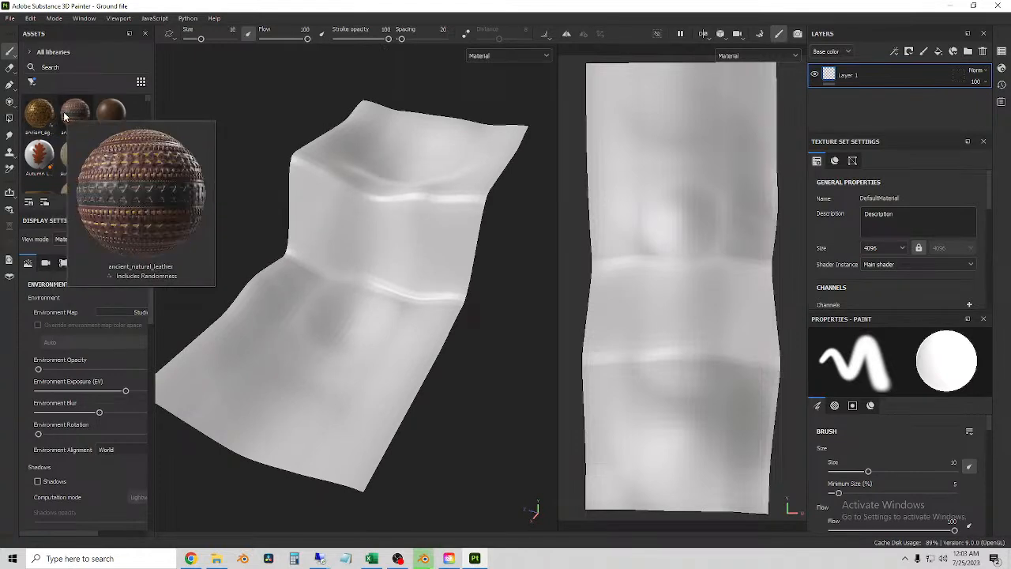
{"action": "mouse_move", "coordinate": [121, 109]}
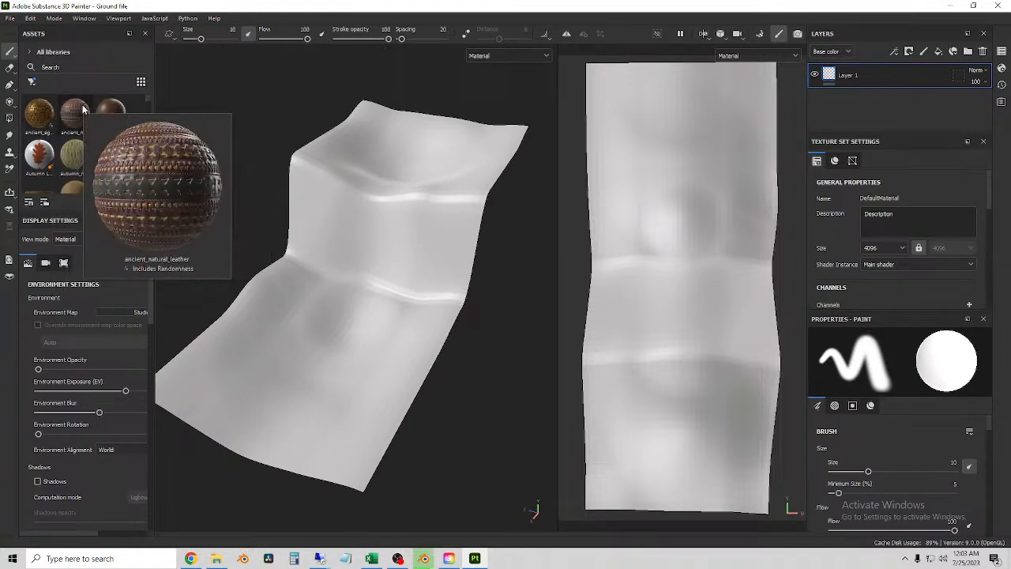
{"action": "left_click_drag", "start_coordinate": [77, 113], "coordinate": [365, 213]}
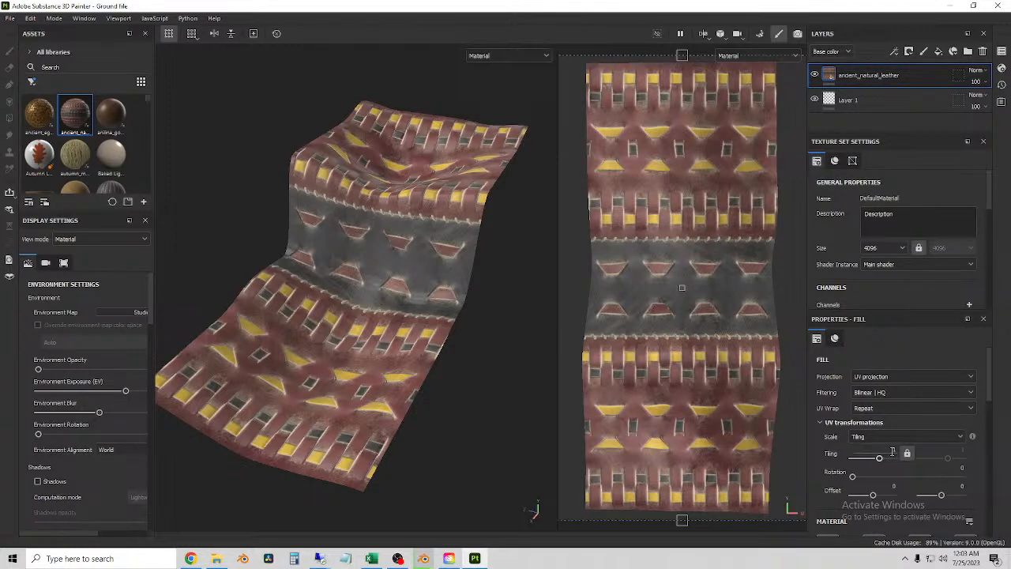
Try the leather fill with tiling 5, rotation 24.23 and first offset value -0.26, and delete the leather layer.
{"action": "scroll", "coordinate": [885, 469], "scroll_direction": "down", "scroll_amount": 3}
{"action": "scroll", "coordinate": [885, 469], "scroll_direction": "up", "scroll_amount": 2}
{"action": "left_click_drag", "start_coordinate": [879, 395], "coordinate": [884, 396]}
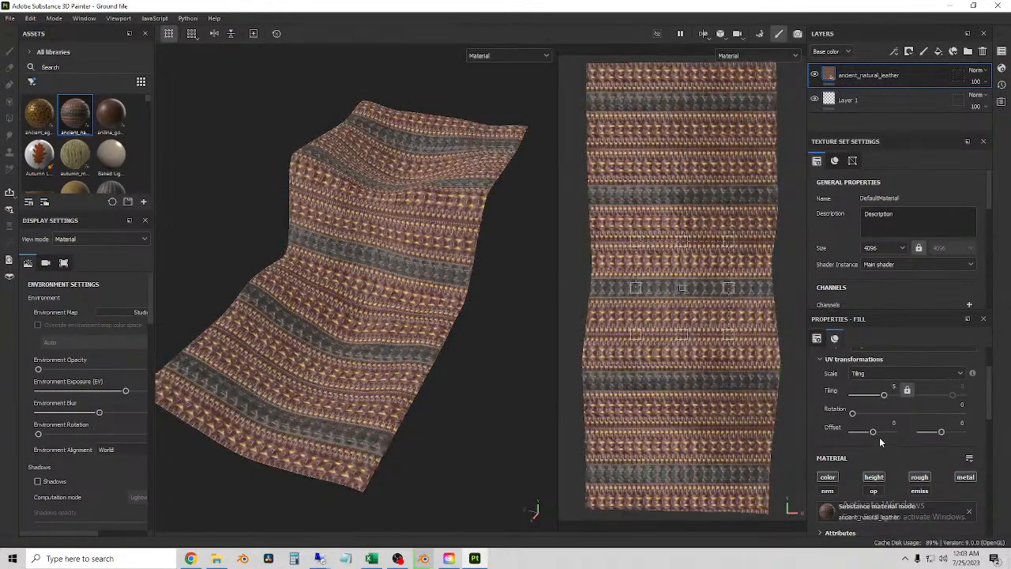
{"action": "left_click_drag", "start_coordinate": [852, 413], "coordinate": [870, 421]}
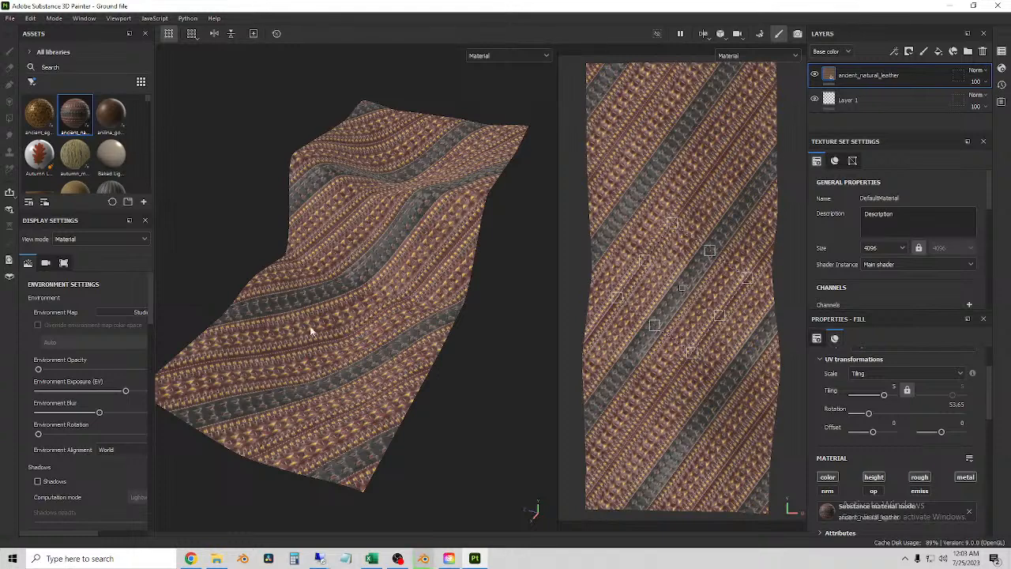
{"action": "mouse_move", "coordinate": [873, 433]}
{"action": "left_mouse_down"}
{"action": "mouse_move", "coordinate": [867, 443]}
{"action": "mouse_move", "coordinate": [861, 419]}
{"action": "left_mouse_up"}
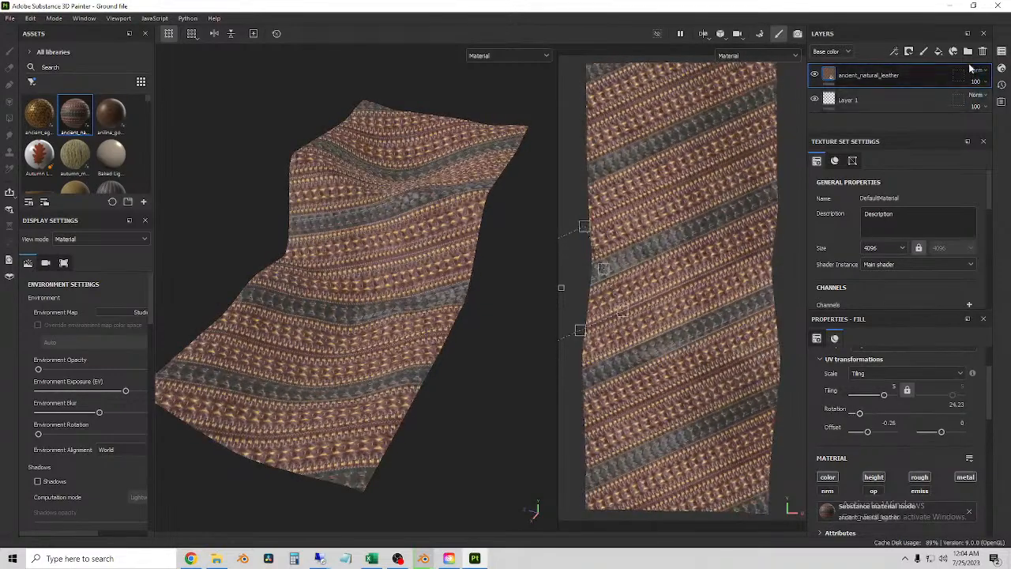
{"action": "left_click", "coordinate": [982, 51]}
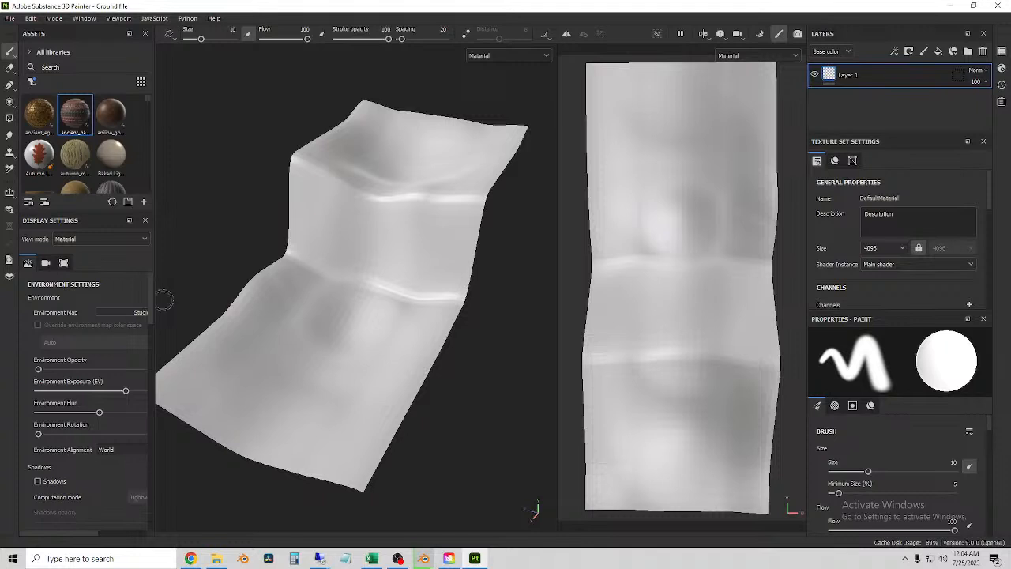
Search the asset library for "fur" and load the dark grey stylized fur material into the paint brush.
{"action": "scroll", "coordinate": [96, 161], "scroll_direction": "down", "scroll_amount": 4}
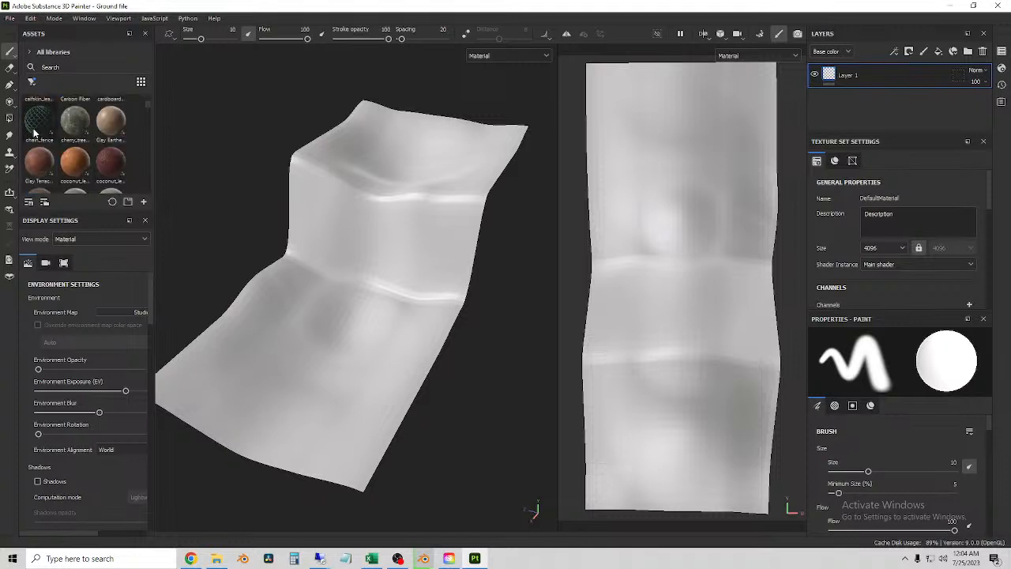
{"action": "left_click", "coordinate": [55, 67]}
{"action": "type", "text": "fur"}
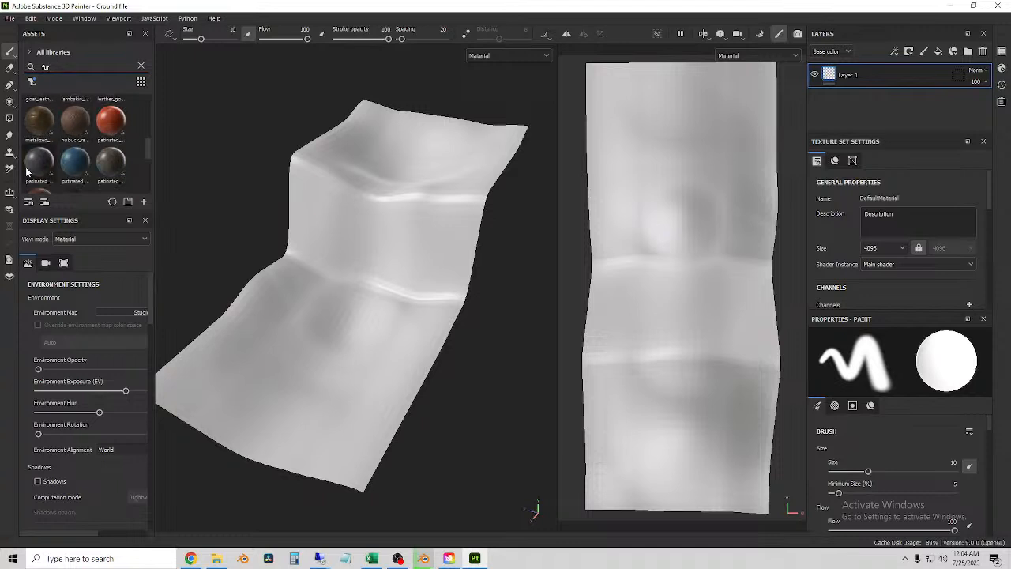
{"action": "mouse_move", "coordinate": [28, 172]}
{"action": "scroll", "coordinate": [28, 171], "scroll_direction": "down", "scroll_amount": 3}
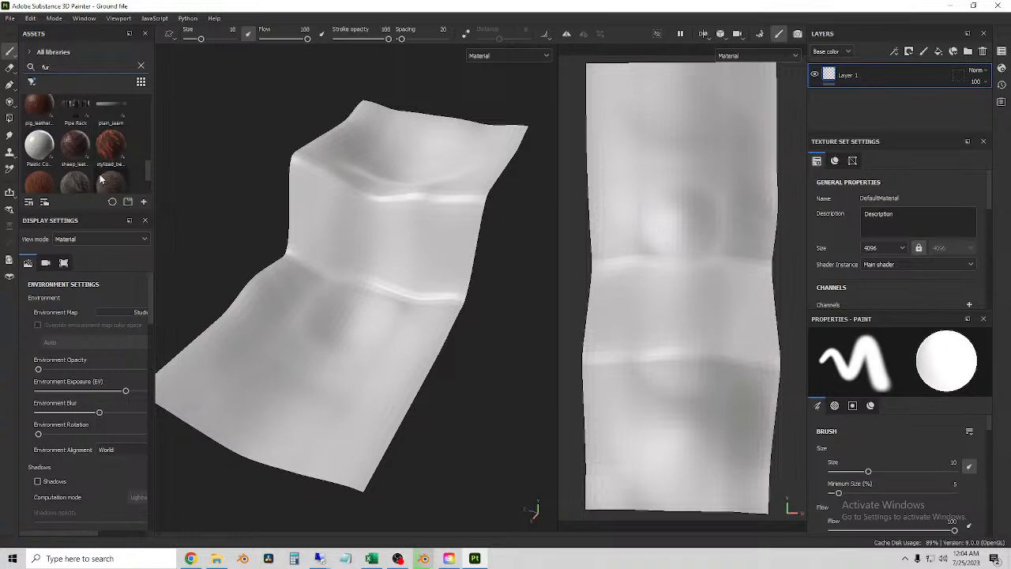
{"action": "scroll", "coordinate": [101, 179], "scroll_direction": "down", "scroll_amount": 2}
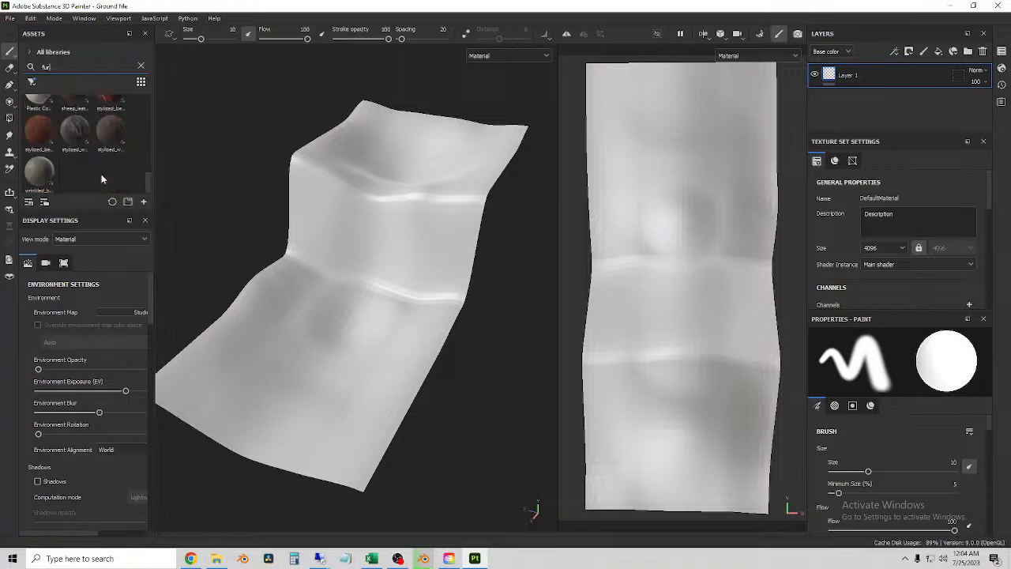
{"action": "left_click", "coordinate": [75, 129]}
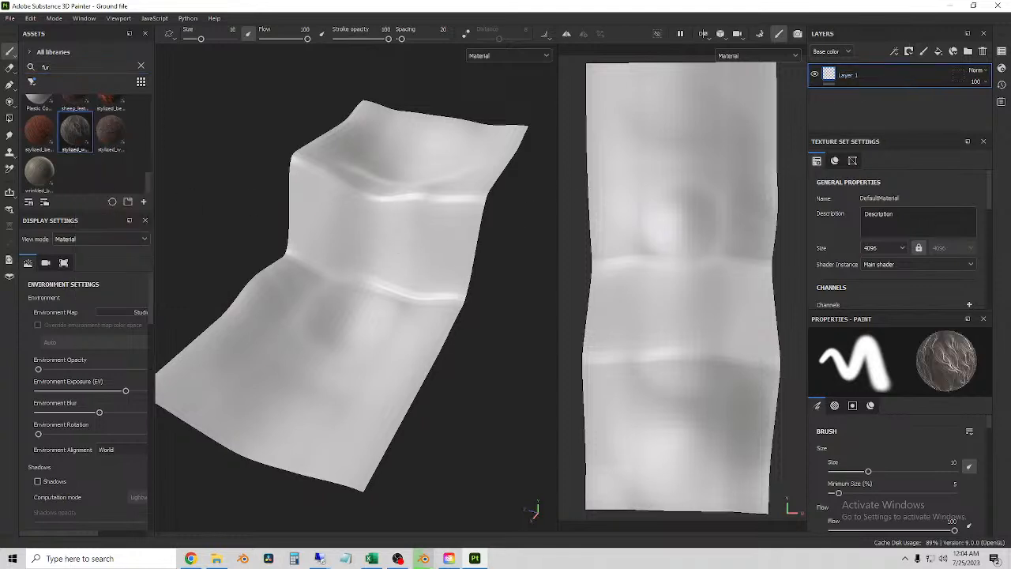
Set the brush size to 22.26 and paint a patch of fur on the middle of the ground's steep slope.
{"action": "scroll", "coordinate": [334, 230], "scroll_direction": "up", "scroll_amount": 2}
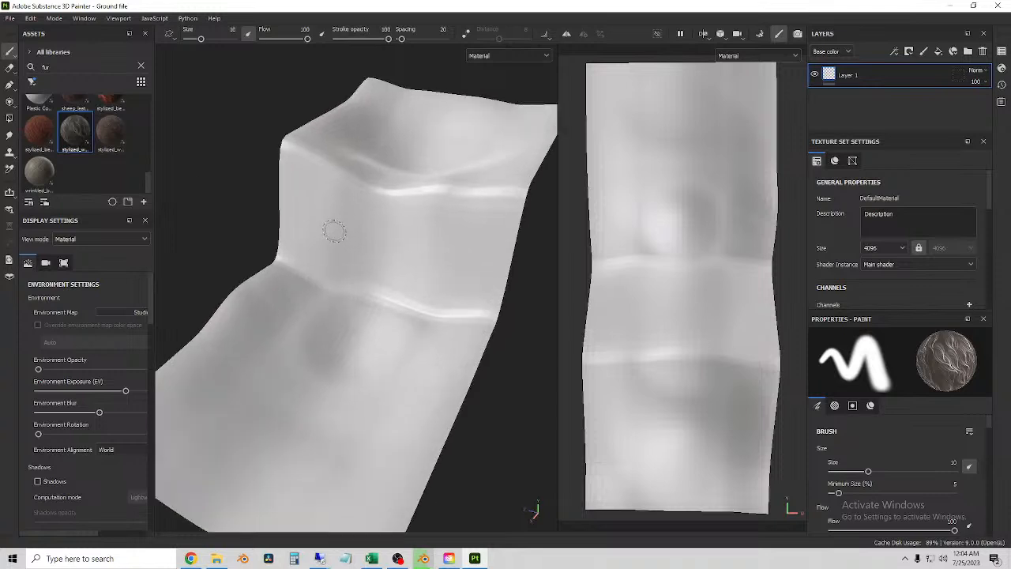
{"action": "left_click_drag", "start_coordinate": [201, 38], "coordinate": [208, 38]}
{"action": "scroll", "coordinate": [330, 255], "scroll_direction": "up", "scroll_amount": 2}
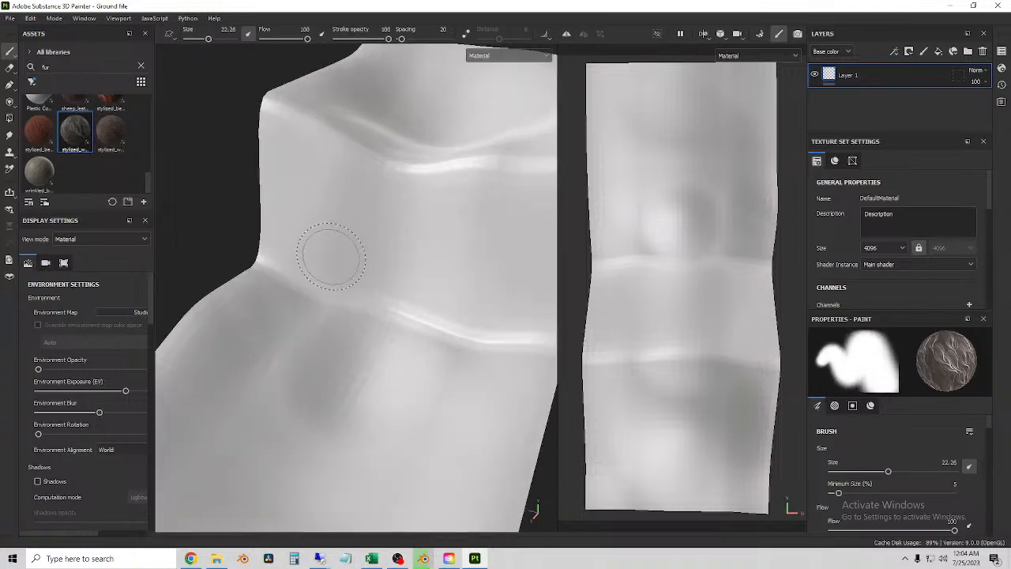
{"action": "left_click_drag", "start_coordinate": [319, 255], "coordinate": [384, 224], "text": "alt"}
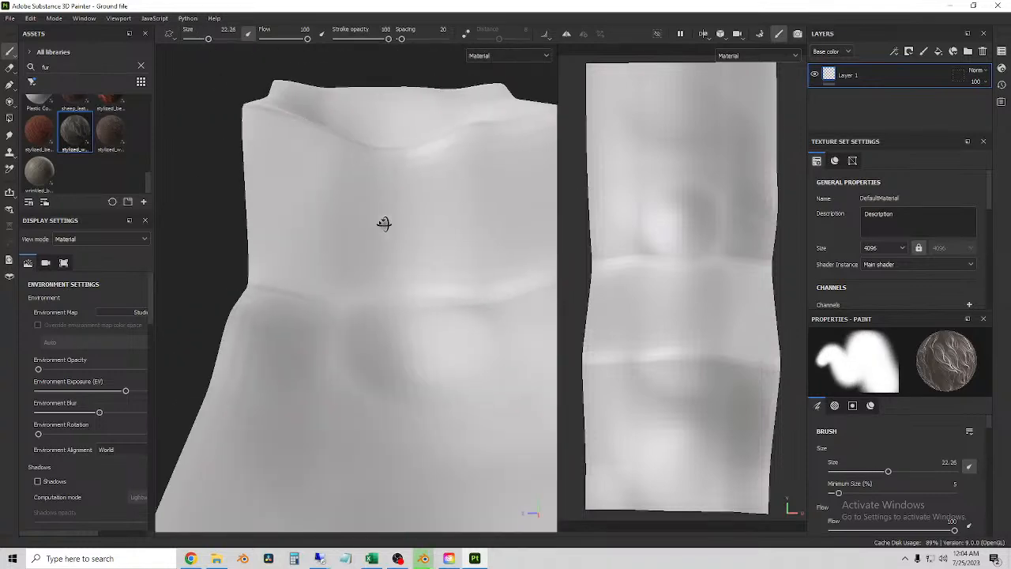
{"action": "left_click_drag", "start_coordinate": [380, 183], "coordinate": [384, 246]}
{"action": "mouse_move", "coordinate": [418, 172]}
{"action": "left_mouse_down"}
{"action": "mouse_move", "coordinate": [441, 237]}
{"action": "mouse_move", "coordinate": [391, 207]}
{"action": "mouse_move", "coordinate": [414, 269]}
{"action": "mouse_move", "coordinate": [395, 261]}
{"action": "mouse_move", "coordinate": [386, 275]}
{"action": "left_mouse_up"}
Turn on Follow Path for the brush, paint another stroke over the fur patch and inspect the strand direction up close.
{"action": "scroll", "coordinate": [892, 472], "scroll_direction": "down", "scroll_amount": 5}
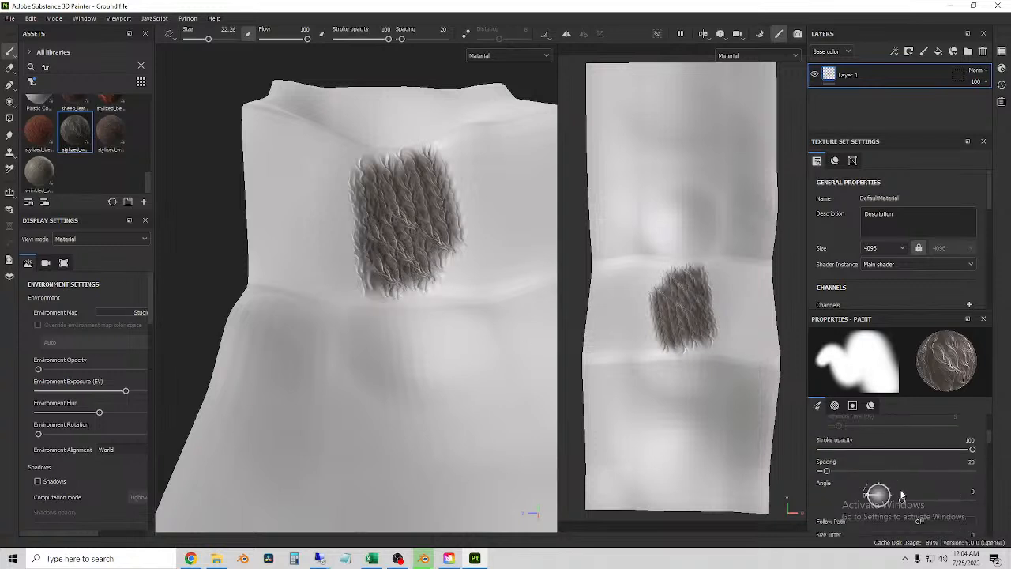
{"action": "left_click", "coordinate": [890, 456]}
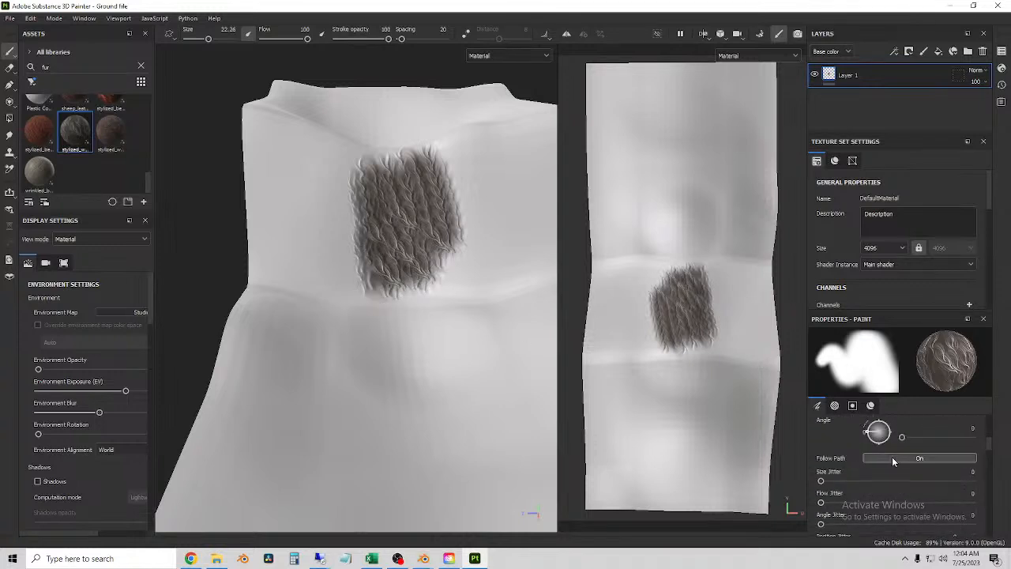
{"action": "mouse_move", "coordinate": [450, 187]}
{"action": "left_mouse_down"}
{"action": "mouse_move", "coordinate": [468, 229]}
{"action": "mouse_move", "coordinate": [433, 268]}
{"action": "mouse_move", "coordinate": [284, 323]}
{"action": "mouse_move", "coordinate": [384, 246]}
{"action": "left_mouse_up"}
{"action": "scroll", "coordinate": [364, 317], "scroll_direction": "down", "scroll_amount": 2}
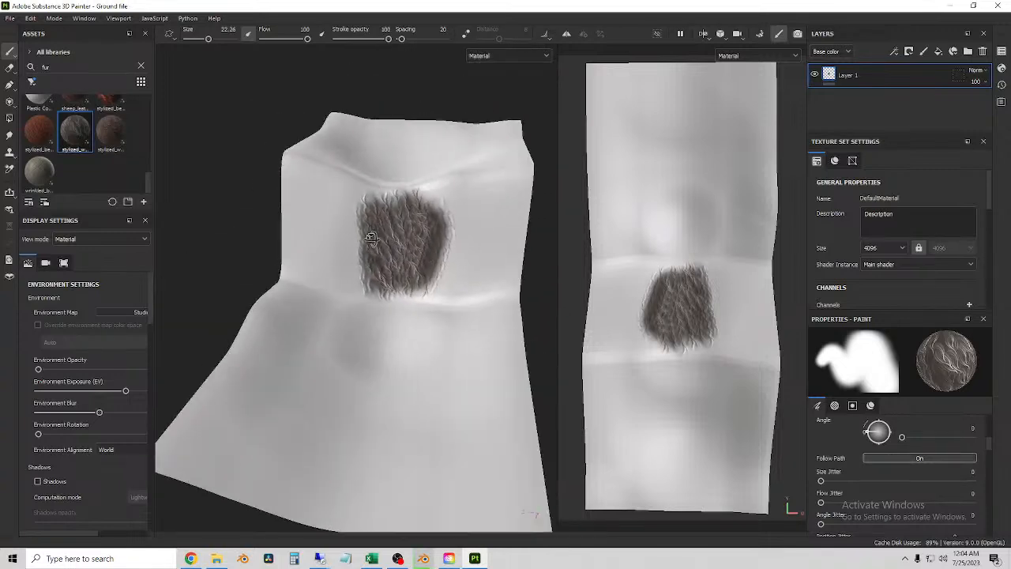
{"action": "scroll", "coordinate": [375, 269], "scroll_direction": "up", "scroll_amount": 3}
{"action": "scroll", "coordinate": [375, 269], "scroll_direction": "up", "scroll_amount": 2}
{"action": "mouse_move", "coordinate": [456, 214]}
{"action": "left_mouse_down", "text": "alt"}
{"action": "mouse_move", "coordinate": [372, 234]}
{"action": "mouse_move", "coordinate": [337, 230]}
{"action": "mouse_move", "coordinate": [408, 194]}
{"action": "mouse_move", "coordinate": [474, 345]}
{"action": "mouse_move", "coordinate": [471, 391]}
{"action": "mouse_move", "coordinate": [462, 221]}
{"action": "left_mouse_up", "text": "alt"}
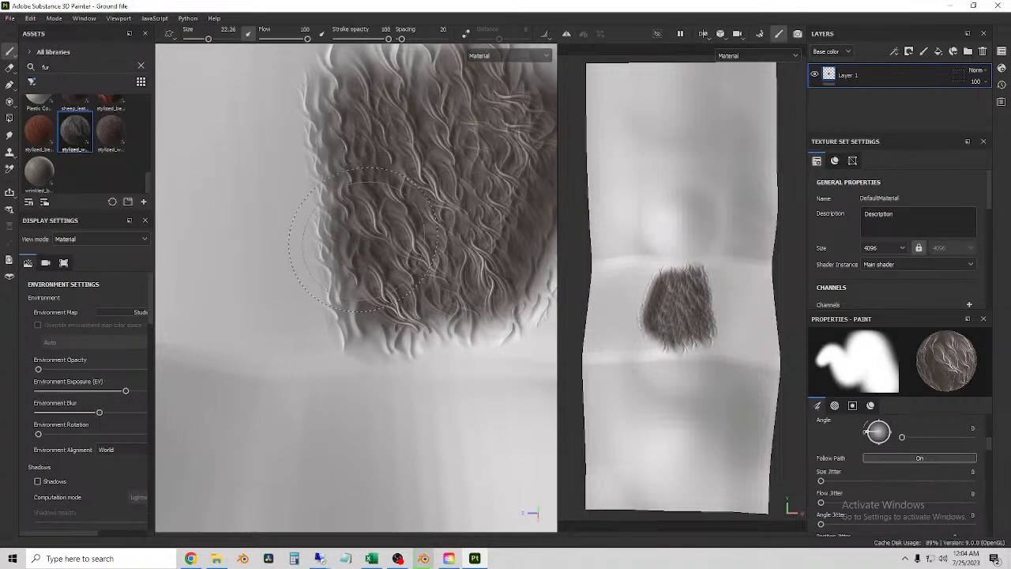
{"action": "scroll", "coordinate": [375, 209], "scroll_direction": "down", "scroll_amount": 4}
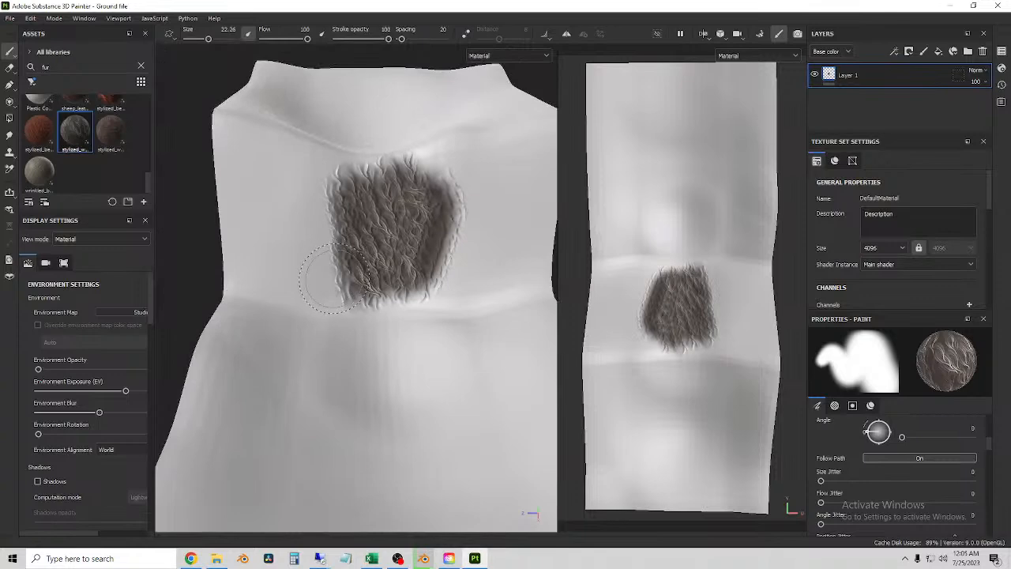
Extend the fur patch with more brush strokes on both sides across the ground's steep slope.
{"action": "mouse_move", "coordinate": [285, 243]}
{"action": "left_mouse_down", "text": "alt"}
{"action": "mouse_move", "coordinate": [266, 210]}
{"action": "mouse_move", "coordinate": [463, 229]}
{"action": "mouse_move", "coordinate": [595, 208]}
{"action": "mouse_move", "coordinate": [309, 219]}
{"action": "mouse_move", "coordinate": [293, 198]}
{"action": "mouse_move", "coordinate": [300, 253]}
{"action": "mouse_move", "coordinate": [292, 172]}
{"action": "mouse_move", "coordinate": [273, 293]}
{"action": "mouse_move", "coordinate": [320, 301]}
{"action": "left_mouse_up", "text": "alt"}
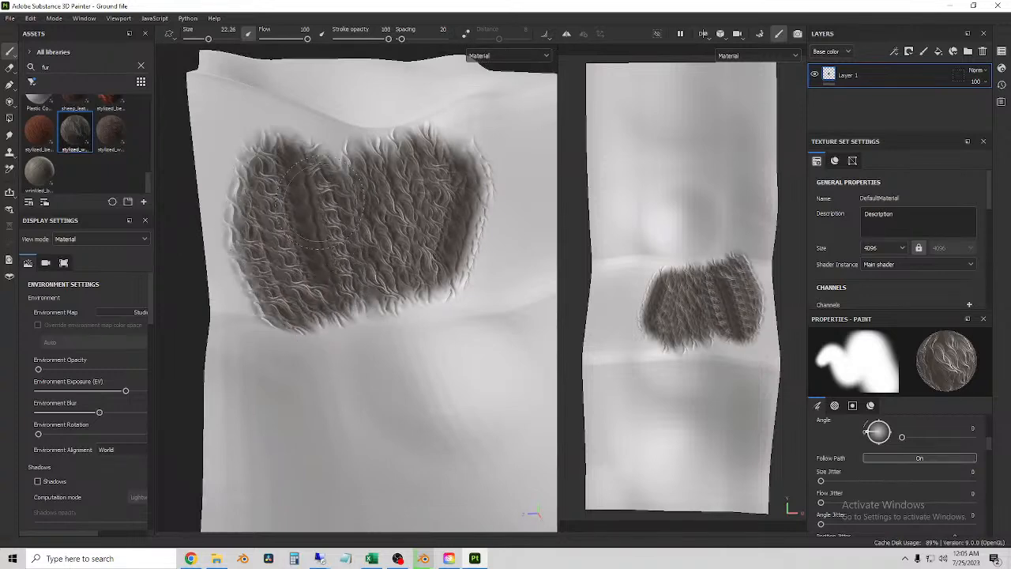
{"action": "mouse_move", "coordinate": [336, 237]}
{"action": "left_mouse_down", "text": "alt"}
{"action": "mouse_move", "coordinate": [287, 226]}
{"action": "mouse_move", "coordinate": [437, 254]}
{"action": "mouse_move", "coordinate": [483, 320]}
{"action": "mouse_move", "coordinate": [532, 244]}
{"action": "mouse_move", "coordinate": [347, 237]}
{"action": "mouse_move", "coordinate": [413, 237]}
{"action": "mouse_move", "coordinate": [385, 265]}
{"action": "left_mouse_up", "text": "alt"}
{"action": "left_click_drag", "start_coordinate": [305, 293], "coordinate": [402, 260], "text": "alt"}
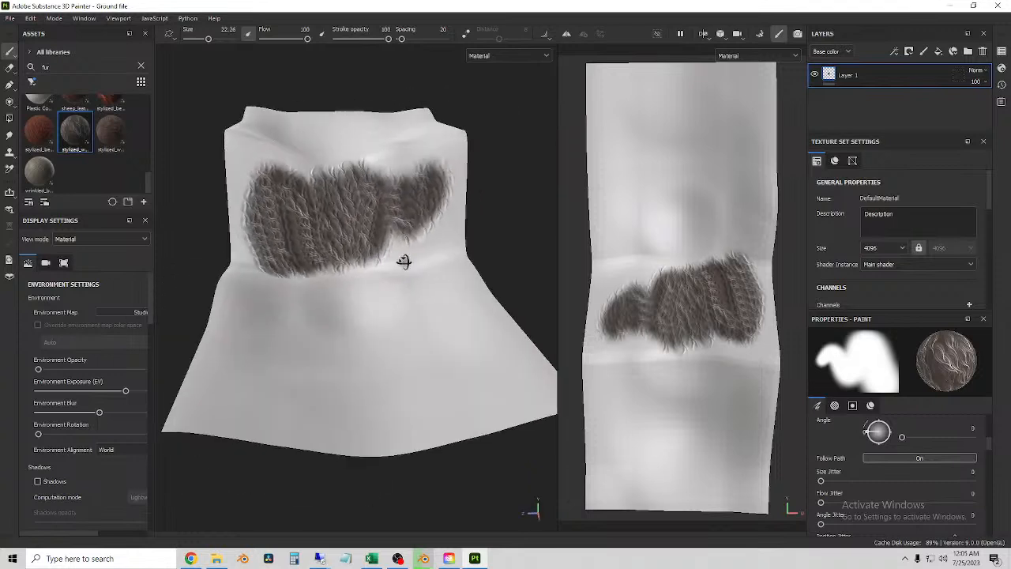
Load the wrinkled beige material into the brush and paint it over the fur patch and down onto the lower ground.
{"action": "left_click", "coordinate": [39, 172]}
{"action": "mouse_move", "coordinate": [353, 245]}
{"action": "left_mouse_down"}
{"action": "mouse_move", "coordinate": [297, 202]}
{"action": "mouse_move", "coordinate": [316, 237]}
{"action": "left_mouse_up"}
{"action": "scroll", "coordinate": [316, 227], "scroll_direction": "up", "scroll_amount": 3}
{"action": "mouse_move", "coordinate": [308, 185]}
{"action": "left_mouse_down"}
{"action": "mouse_move", "coordinate": [337, 373]}
{"action": "mouse_move", "coordinate": [298, 292]}
{"action": "mouse_move", "coordinate": [378, 362]}
{"action": "left_mouse_up"}
{"action": "scroll", "coordinate": [300, 294], "scroll_direction": "down", "scroll_amount": 2}
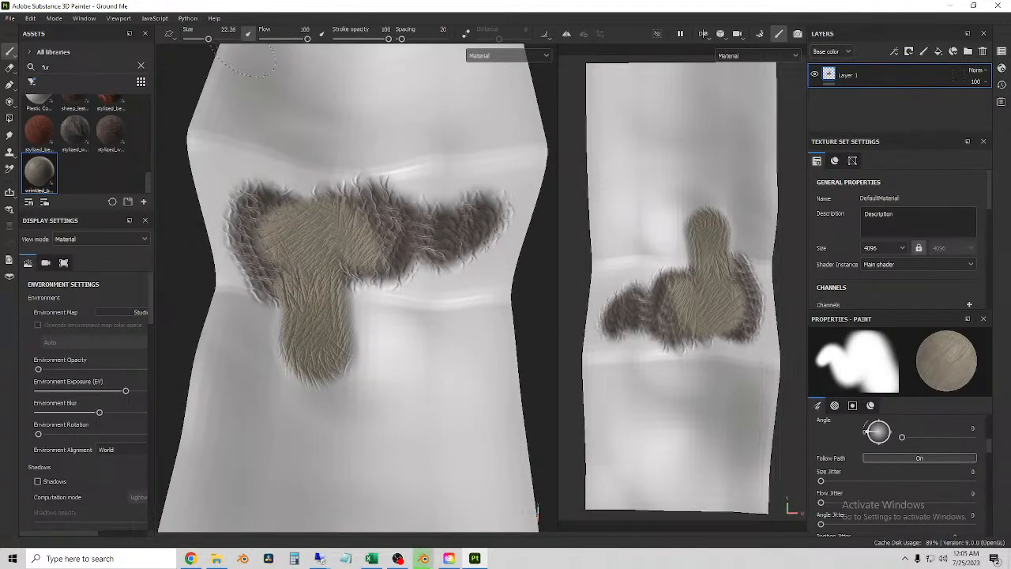
Paint a stroke on the lower ground with flow 19, and another beside it with flow 100 and stroke opacity 57.
{"action": "left_click_drag", "start_coordinate": [307, 38], "coordinate": [271, 38]}
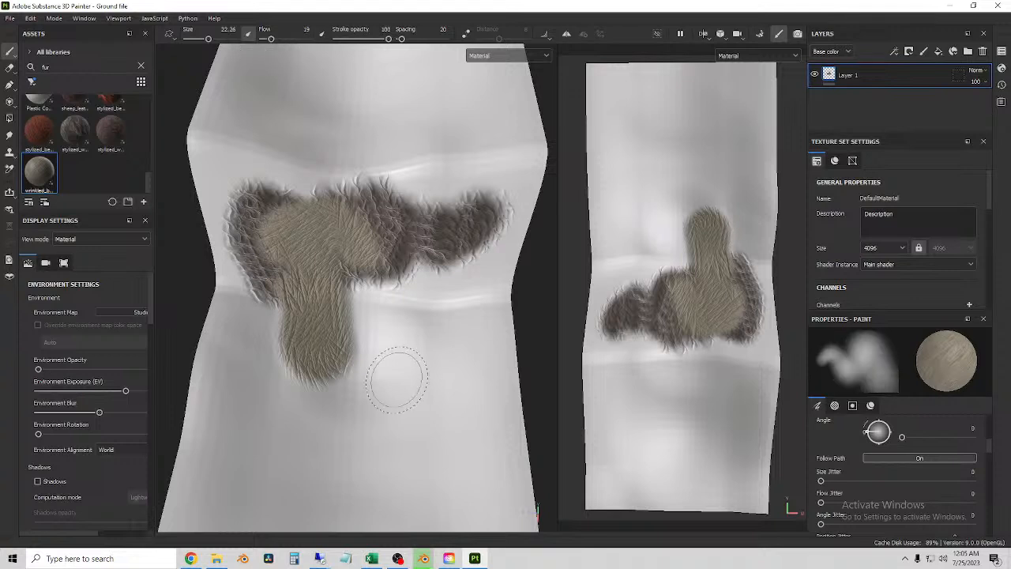
{"action": "left_click_drag", "start_coordinate": [391, 426], "coordinate": [389, 320]}
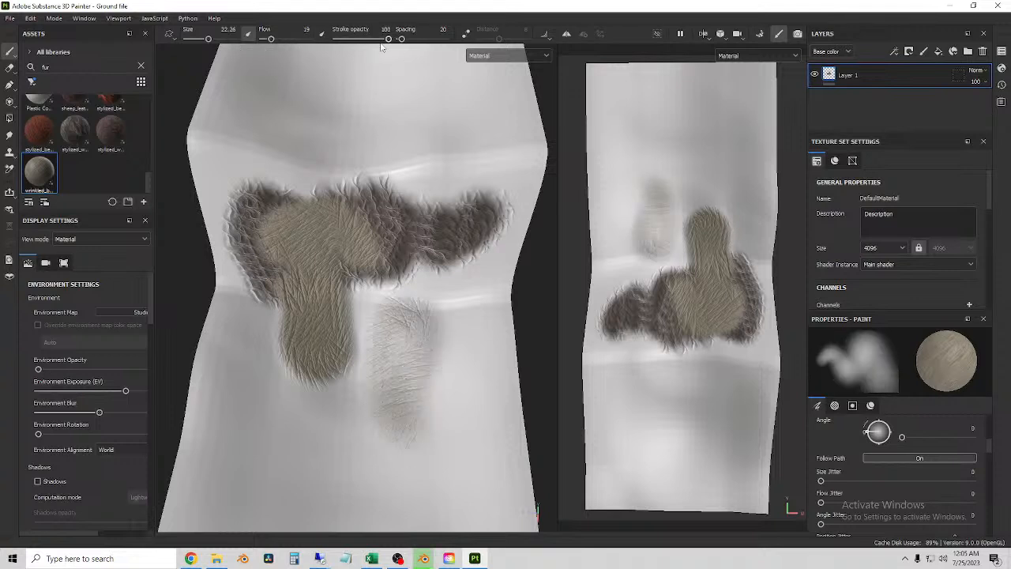
{"action": "mouse_move", "coordinate": [388, 38]}
{"action": "left_mouse_down"}
{"action": "mouse_move", "coordinate": [355, 37]}
{"action": "mouse_move", "coordinate": [366, 38]}
{"action": "left_mouse_up"}
{"action": "left_click_drag", "start_coordinate": [270, 38], "coordinate": [305, 38]}
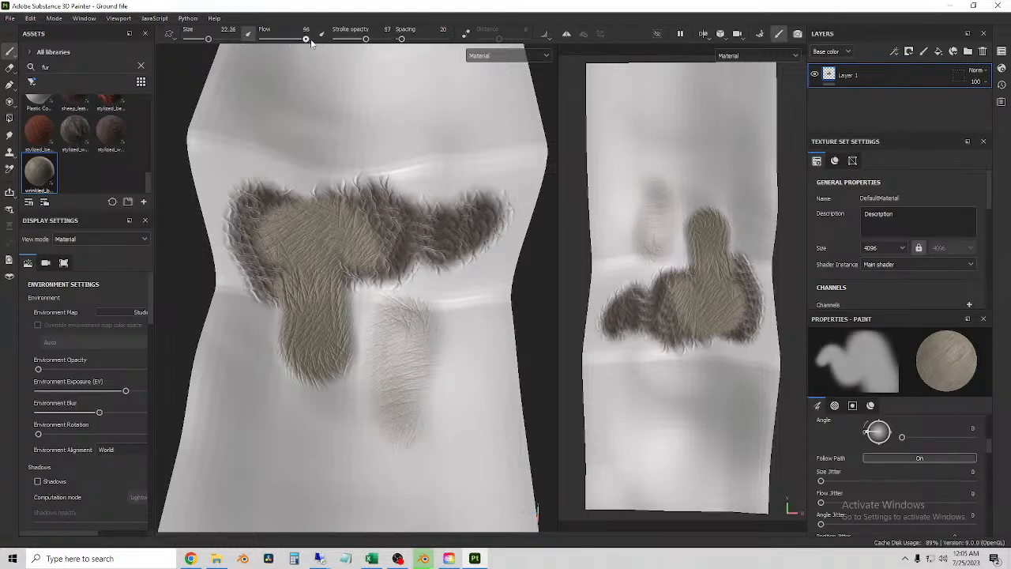
{"action": "mouse_move", "coordinate": [428, 454]}
{"action": "left_mouse_down"}
{"action": "mouse_move", "coordinate": [433, 371]}
{"action": "mouse_move", "coordinate": [399, 356]}
{"action": "left_mouse_up"}
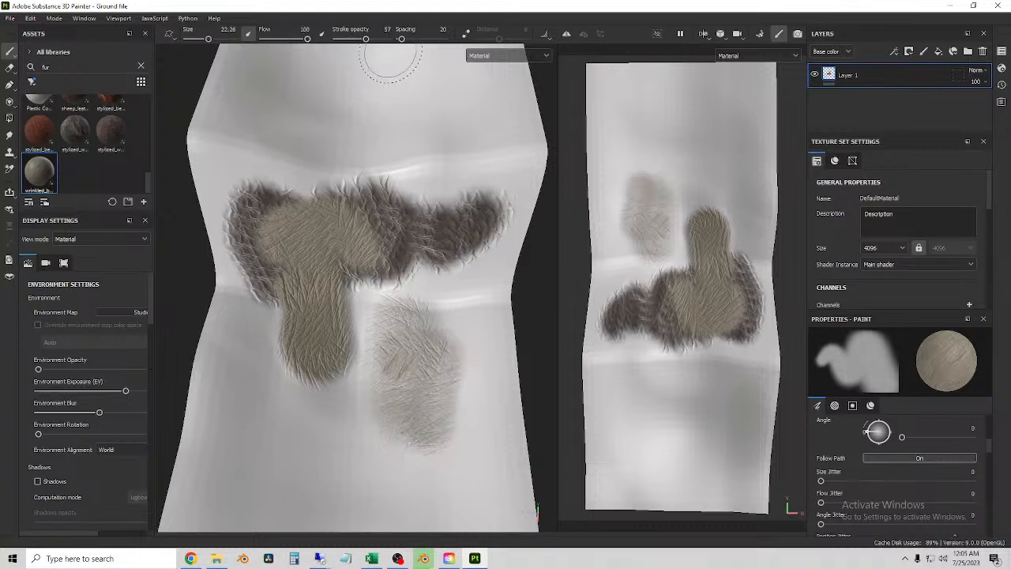
Set the brush spacing to 160 and paint separated dabs with the wrinkled material and the dark grey patinated material around the patches.
{"action": "left_click_drag", "start_coordinate": [403, 38], "coordinate": [417, 38]}
{"action": "mouse_move", "coordinate": [387, 109]}
{"action": "left_mouse_down"}
{"action": "mouse_move", "coordinate": [359, 99]}
{"action": "mouse_move", "coordinate": [307, 126]}
{"action": "mouse_move", "coordinate": [494, 132]}
{"action": "left_mouse_up"}
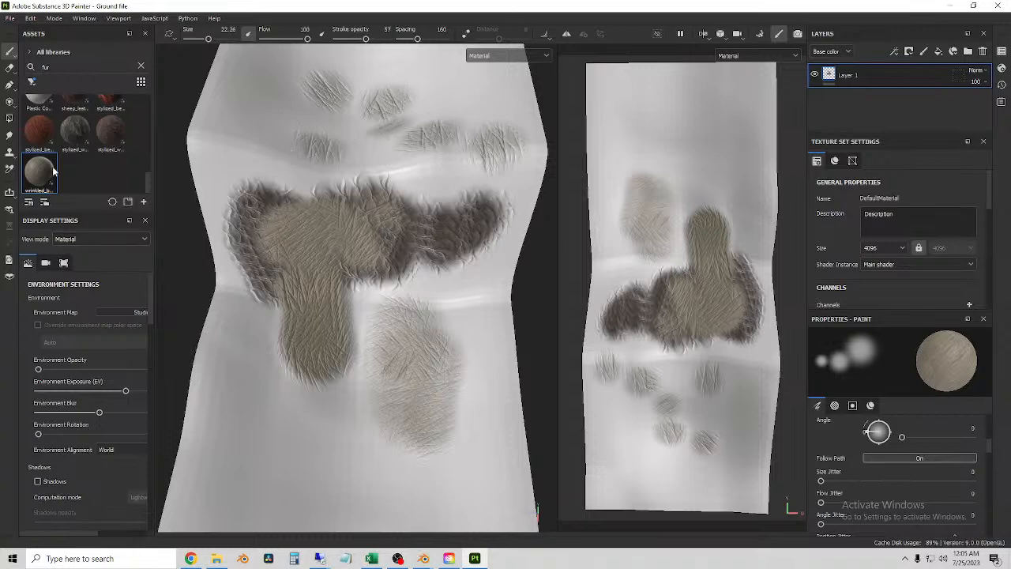
{"action": "scroll", "coordinate": [98, 181], "scroll_direction": "up", "scroll_amount": 2}
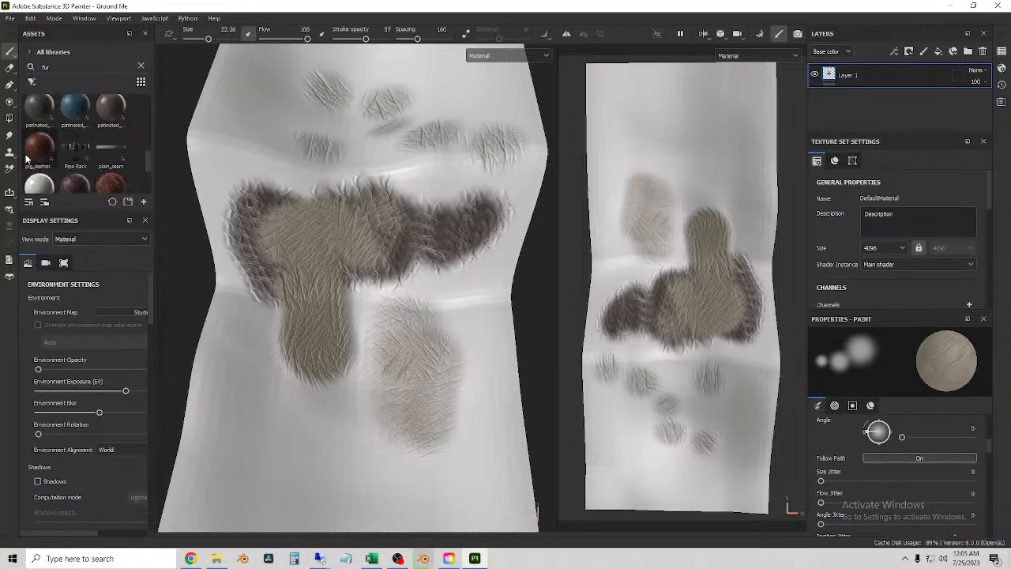
{"action": "mouse_move", "coordinate": [83, 106]}
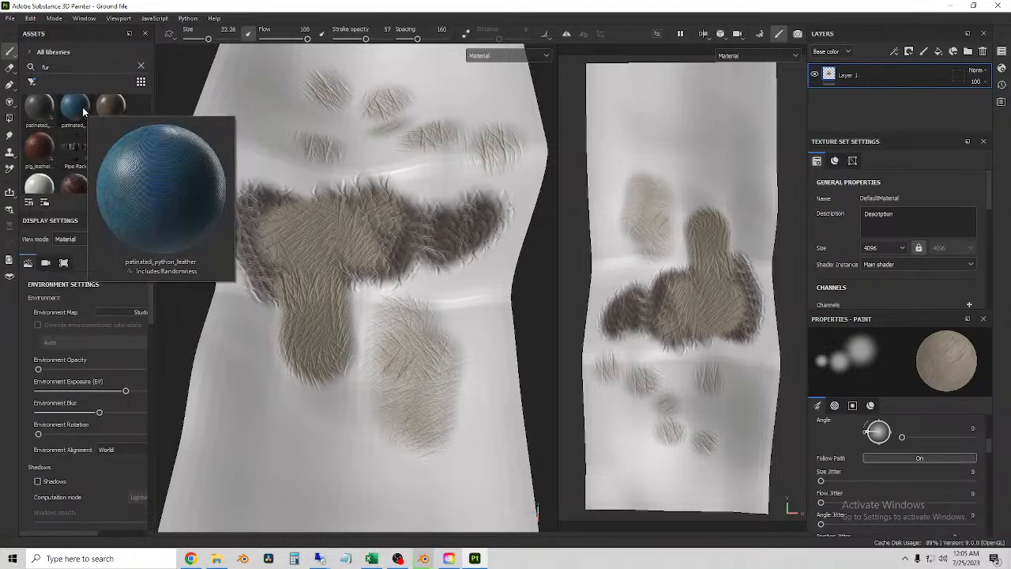
{"action": "left_click", "coordinate": [42, 107]}
{"action": "mouse_move", "coordinate": [341, 132]}
{"action": "left_mouse_down"}
{"action": "mouse_move", "coordinate": [399, 95]}
{"action": "mouse_move", "coordinate": [387, 146]}
{"action": "mouse_move", "coordinate": [450, 162]}
{"action": "mouse_move", "coordinate": [449, 268]}
{"action": "mouse_move", "coordinate": [393, 316]}
{"action": "mouse_move", "coordinate": [439, 454]}
{"action": "mouse_move", "coordinate": [335, 358]}
{"action": "left_mouse_up"}
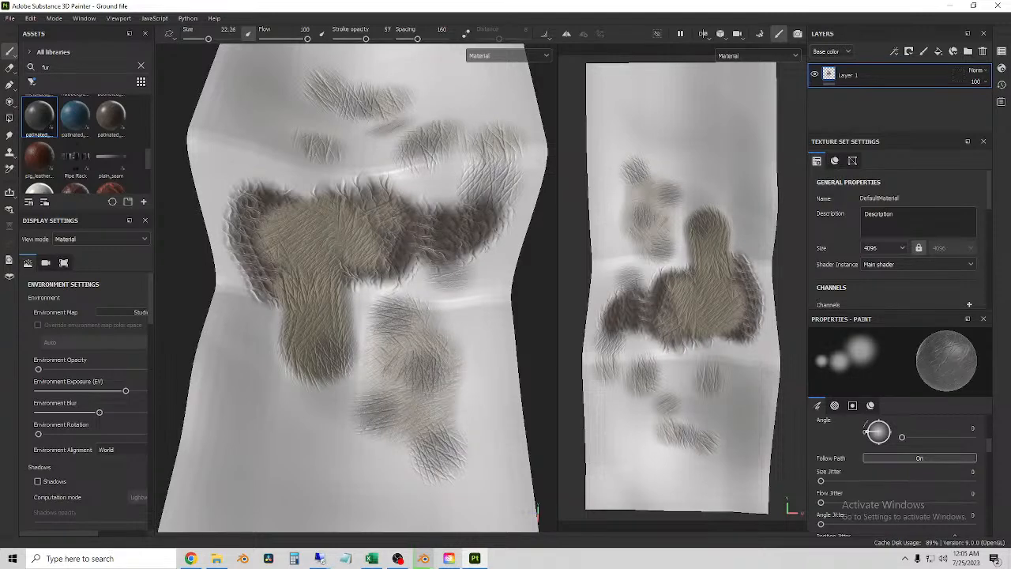
Add a few more dark dabs near the lower patch and inspect the painted ground from different angles.
{"action": "scroll", "coordinate": [341, 271], "scroll_direction": "up", "scroll_amount": 2}
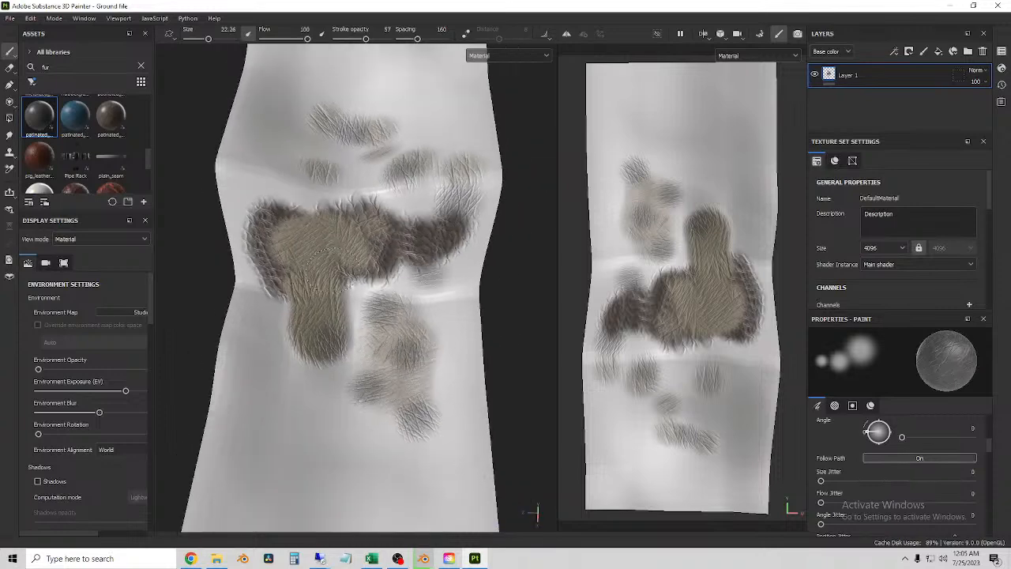
{"action": "scroll", "coordinate": [345, 273], "scroll_direction": "down", "scroll_amount": 3}
{"action": "mouse_move", "coordinate": [345, 272]}
{"action": "left_mouse_down", "text": "alt"}
{"action": "mouse_move", "coordinate": [476, 277]}
{"action": "mouse_move", "coordinate": [341, 273]}
{"action": "mouse_move", "coordinate": [359, 331]}
{"action": "mouse_move", "coordinate": [380, 291]}
{"action": "left_mouse_up", "text": "alt"}
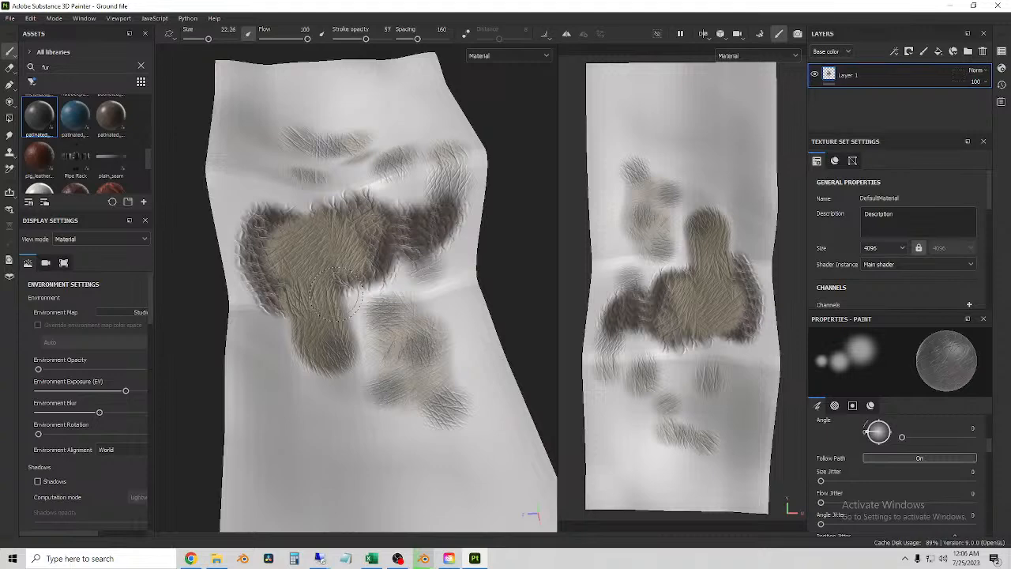
{"action": "mouse_move", "coordinate": [365, 340]}
{"action": "left_mouse_down", "text": "alt"}
{"action": "mouse_move", "coordinate": [305, 368]}
{"action": "mouse_move", "coordinate": [298, 394]}
{"action": "left_mouse_up", "text": "alt"}
{"action": "left_click", "coordinate": [356, 407]}
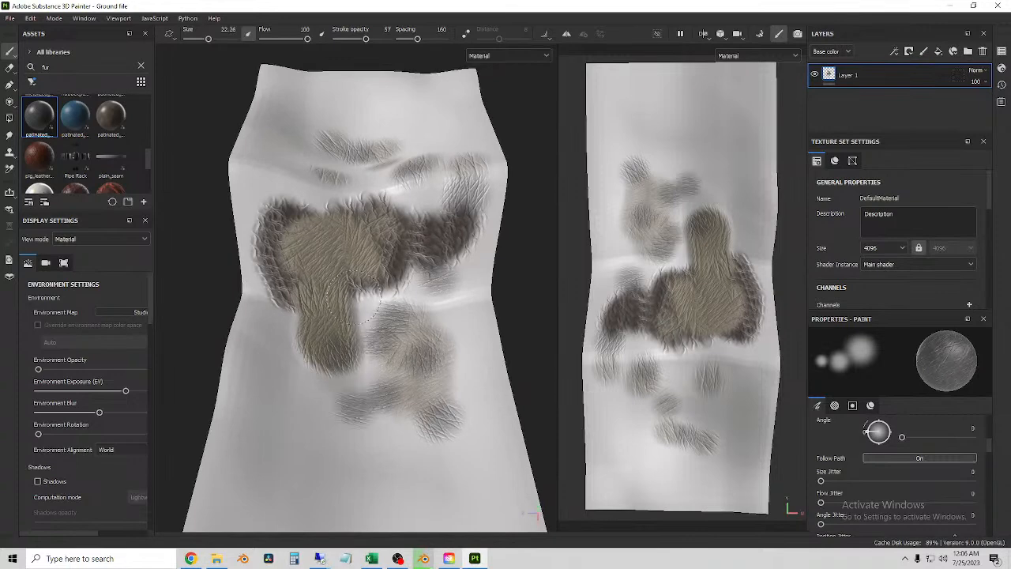
{"action": "left_click", "coordinate": [331, 308]}
{"action": "left_click", "coordinate": [364, 376]}
{"action": "mouse_move", "coordinate": [347, 340]}
{"action": "left_mouse_down", "text": "alt"}
{"action": "mouse_move", "coordinate": [339, 301]}
{"action": "mouse_move", "coordinate": [341, 371]}
{"action": "mouse_move", "coordinate": [277, 352]}
{"action": "left_mouse_up", "text": "alt"}
Enlarge the asset library area and clear its "fur" search filter.
{"action": "left_click_drag", "start_coordinate": [82, 212], "coordinate": [111, 335]}
{"action": "scroll", "coordinate": [126, 245], "scroll_direction": "up", "scroll_amount": 5}
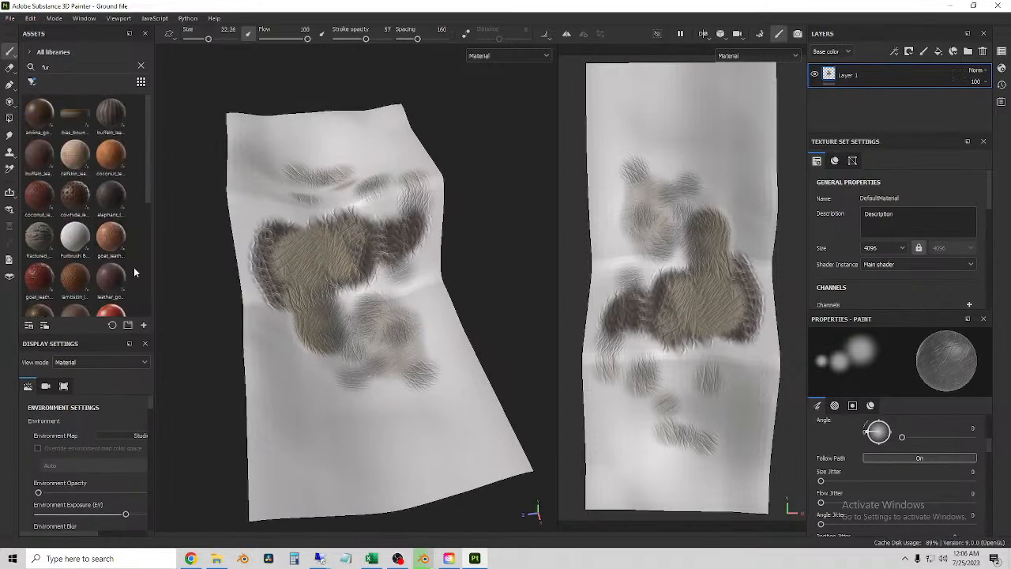
{"action": "double_click", "coordinate": [54, 67]}
{"action": "key", "text": "BackSpace"}
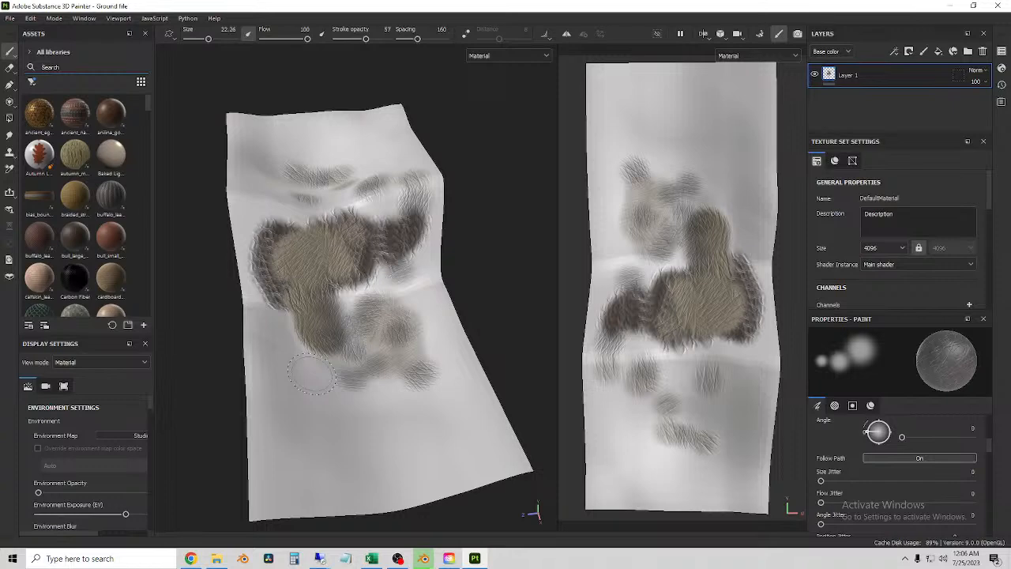
Switch to Creative Cloud Desktop, look through the installed and available apps, and minimize its window.
{"action": "left_click", "coordinate": [449, 558]}
{"action": "scroll", "coordinate": [512, 450], "scroll_direction": "down", "scroll_amount": 2}
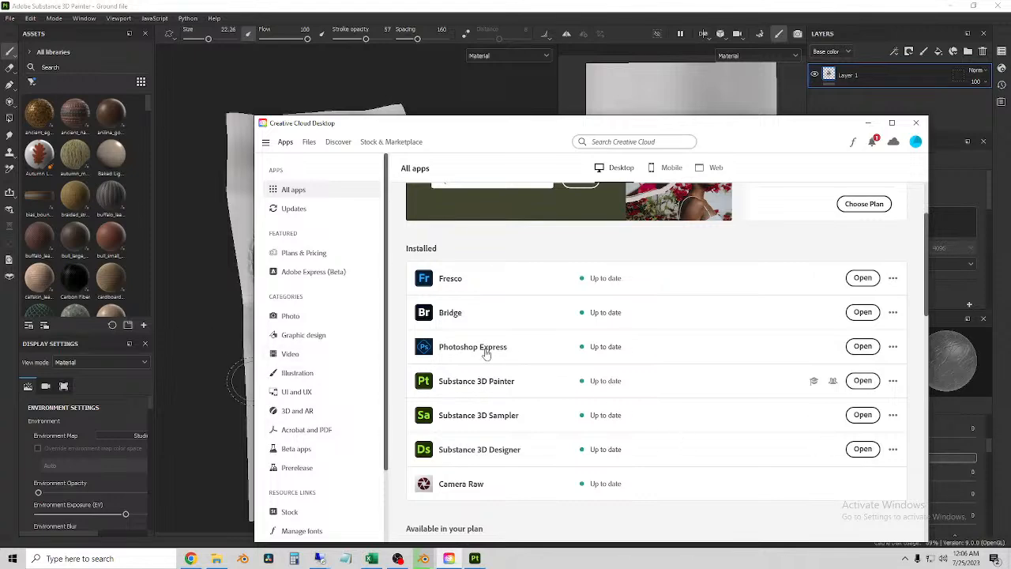
{"action": "scroll", "coordinate": [544, 365], "scroll_direction": "down", "scroll_amount": 4}
{"action": "scroll", "coordinate": [542, 365], "scroll_direction": "up", "scroll_amount": 2}
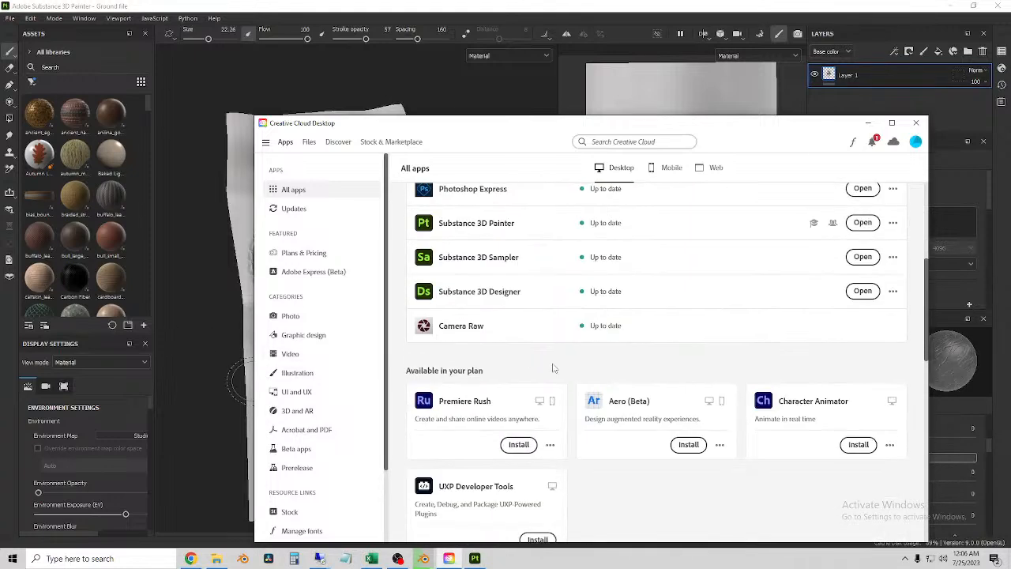
{"action": "scroll", "coordinate": [546, 371], "scroll_direction": "up", "scroll_amount": 3}
{"action": "scroll", "coordinate": [553, 378], "scroll_direction": "down", "scroll_amount": 1}
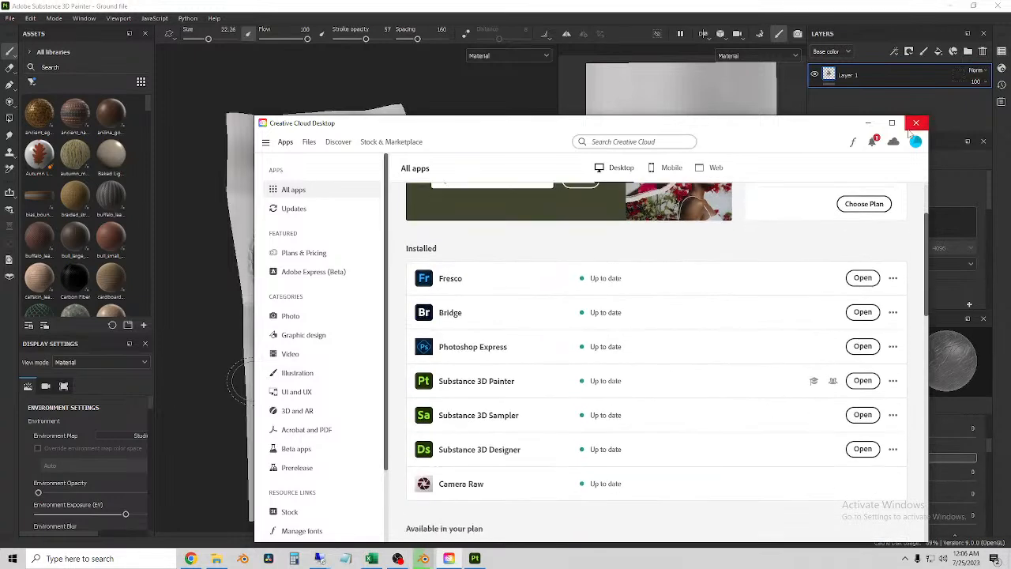
{"action": "scroll", "coordinate": [515, 410], "scroll_direction": "up", "scroll_amount": 1}
{"action": "scroll", "coordinate": [514, 452], "scroll_direction": "up", "scroll_amount": 1}
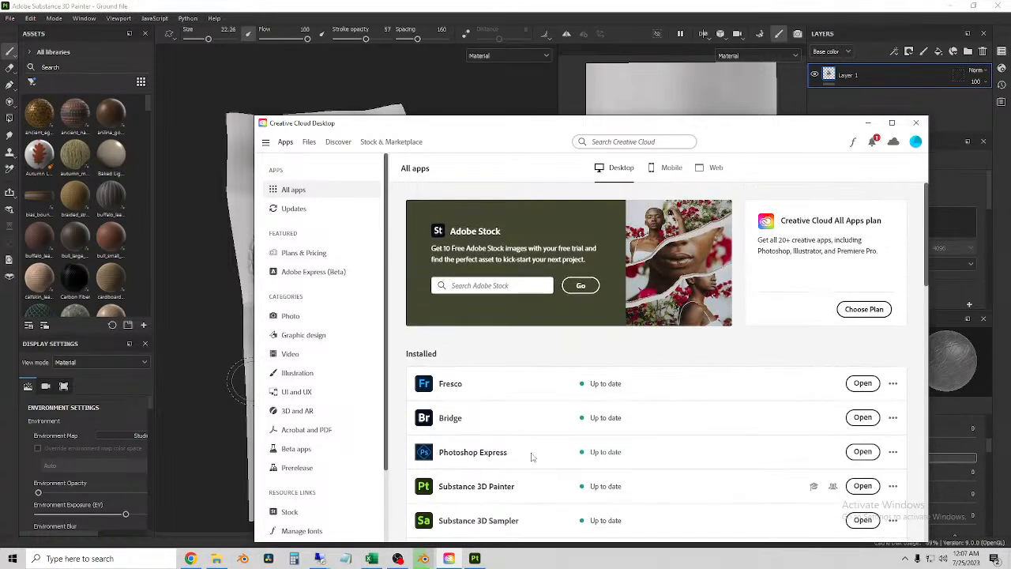
{"action": "scroll", "coordinate": [529, 456], "scroll_direction": "down", "scroll_amount": 3}
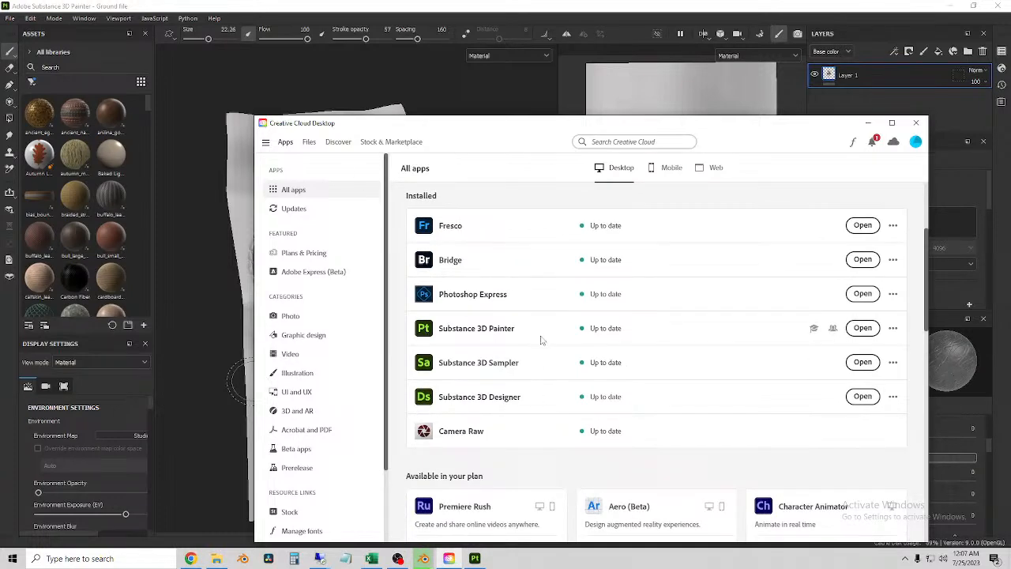
{"action": "scroll", "coordinate": [545, 403], "scroll_direction": "up", "scroll_amount": 1}
{"action": "scroll", "coordinate": [558, 404], "scroll_direction": "up", "scroll_amount": 2}
{"action": "left_click", "coordinate": [869, 127]}
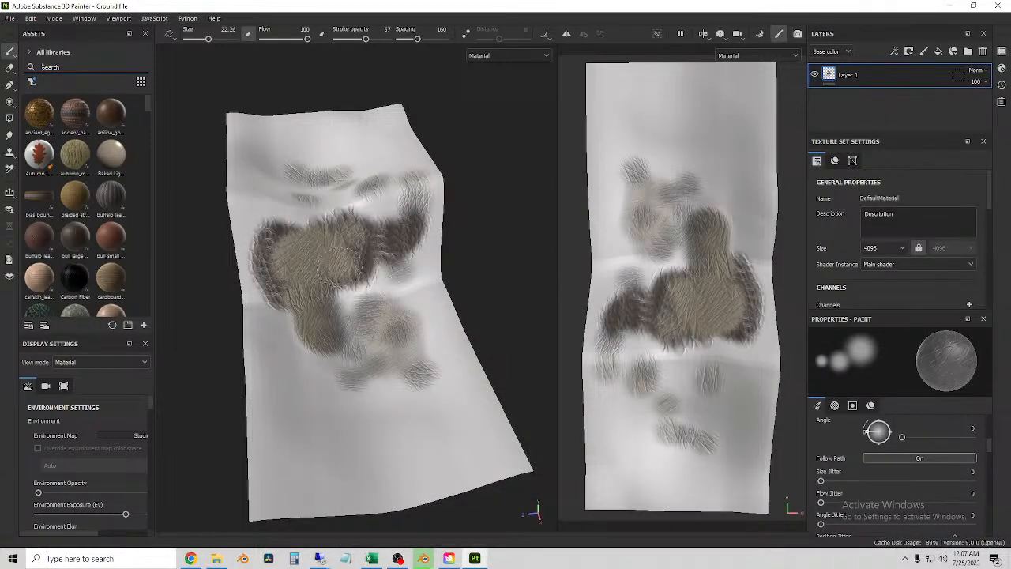
Close Substance 3D Painter without saving the project changes, and close the Creative Cloud Desktop window.
{"action": "left_click", "coordinate": [1003, 5]}
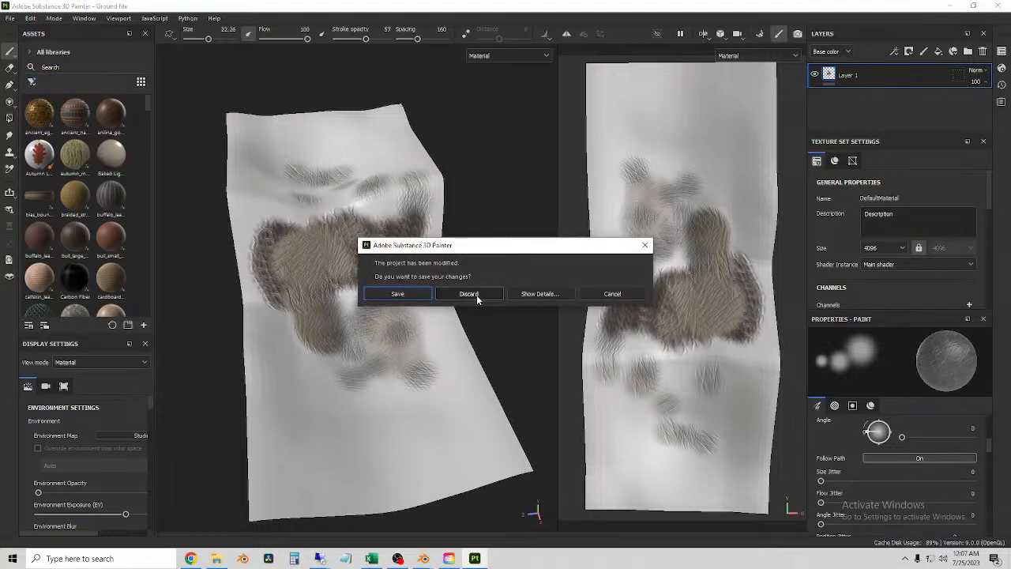
{"action": "left_click", "coordinate": [476, 294]}
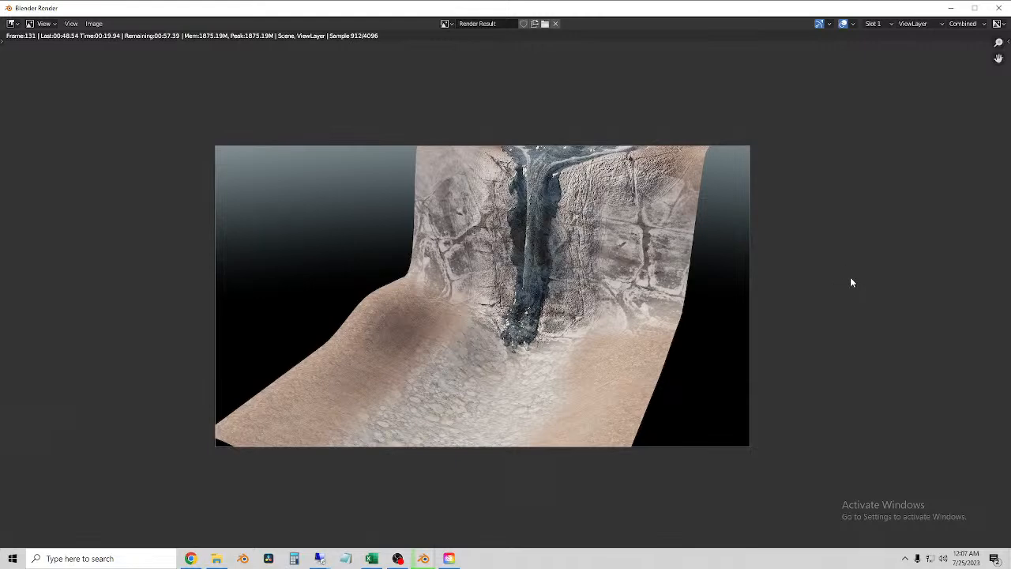
{"action": "left_click", "coordinate": [449, 558]}
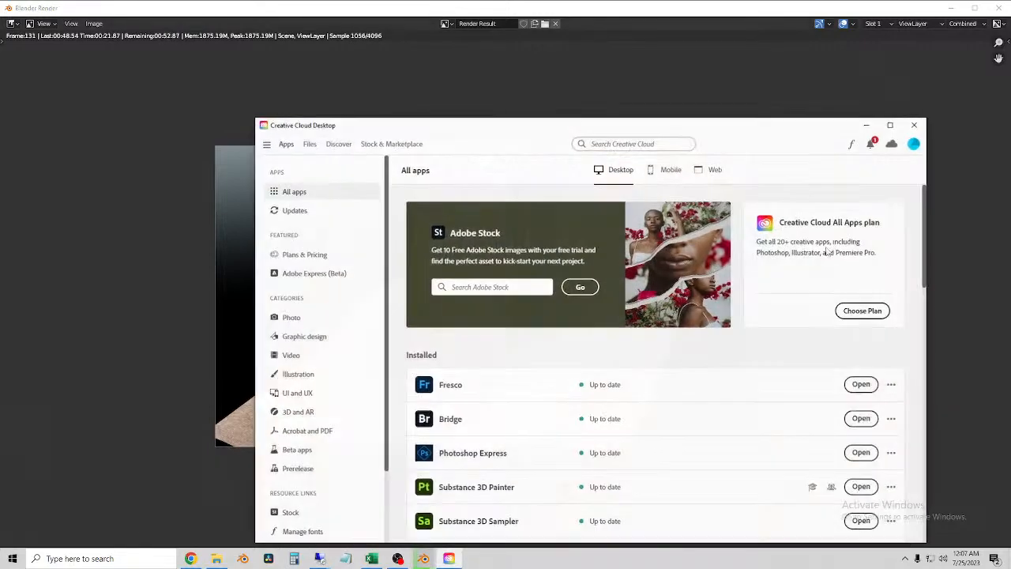
{"action": "left_click", "coordinate": [917, 122]}
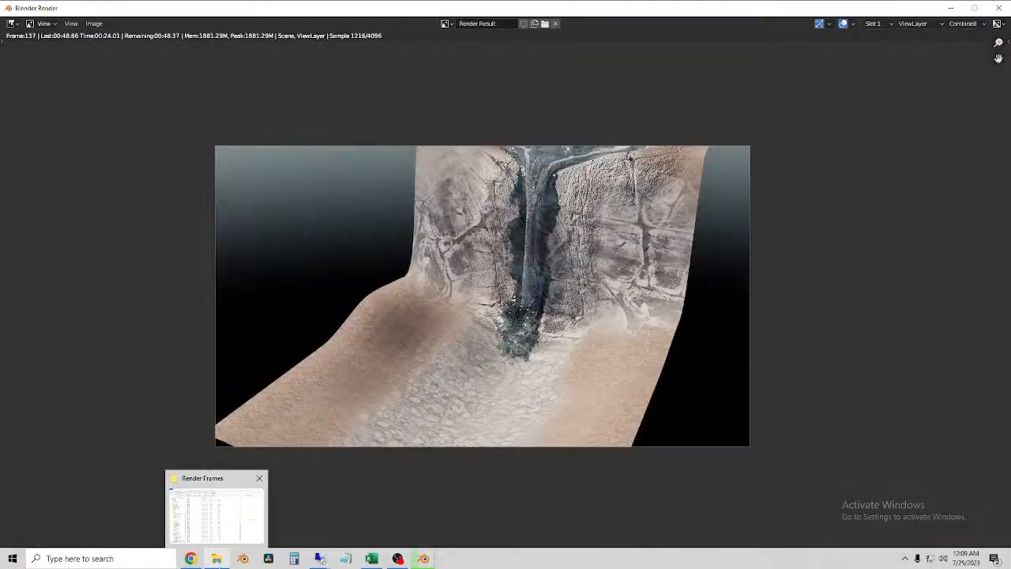
Open a new File Explorer window and go to the D: drive's Streamlabs Recordings > Blender > 2022 > AI Textures folder.
{"action": "right_click", "coordinate": [217, 555]}
{"action": "left_click", "coordinate": [215, 517]}
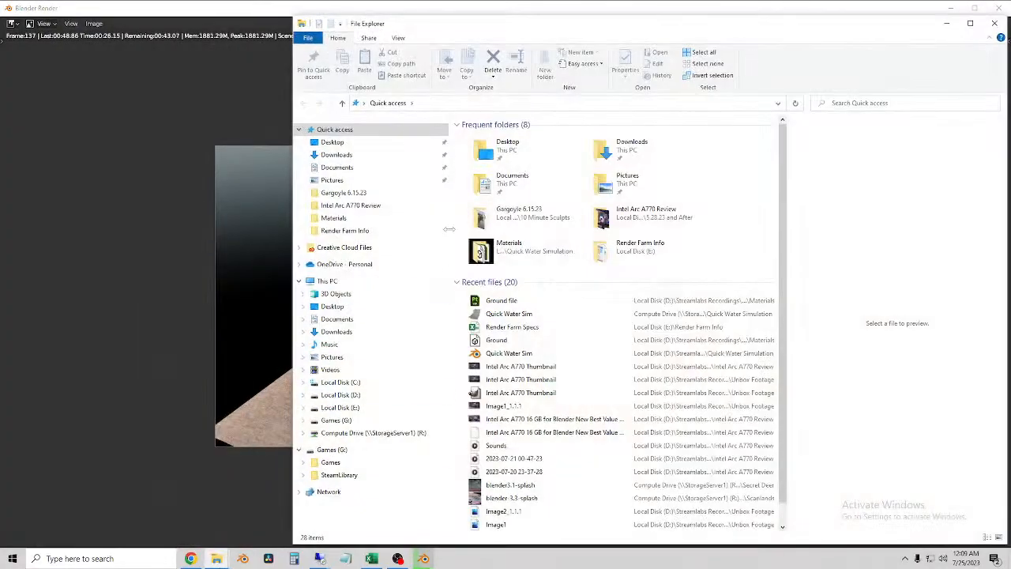
{"action": "left_click", "coordinate": [340, 395]}
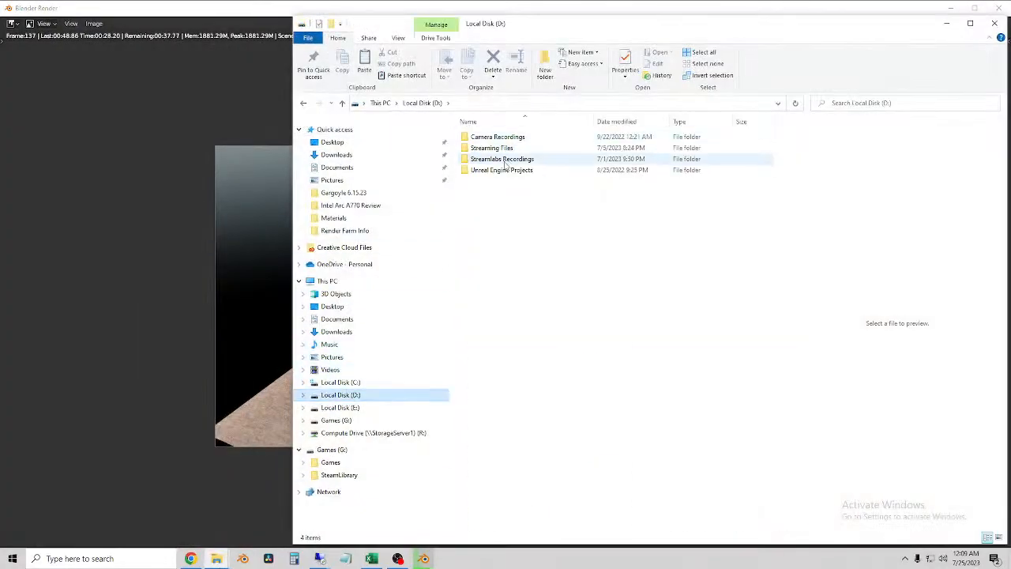
{"action": "double_click", "coordinate": [503, 159]}
{"action": "double_click", "coordinate": [693, 158]}
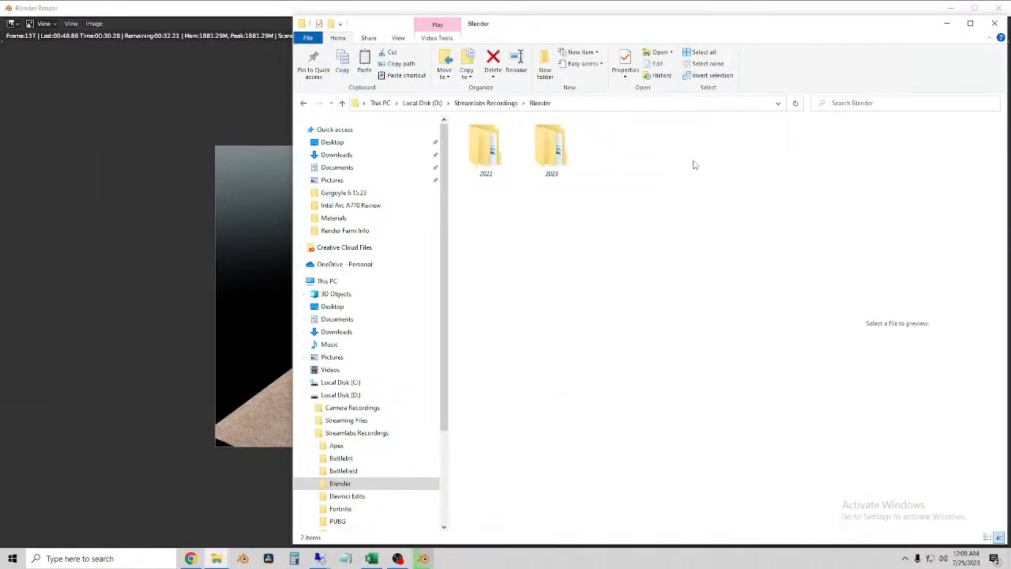
{"action": "double_click", "coordinate": [488, 155]}
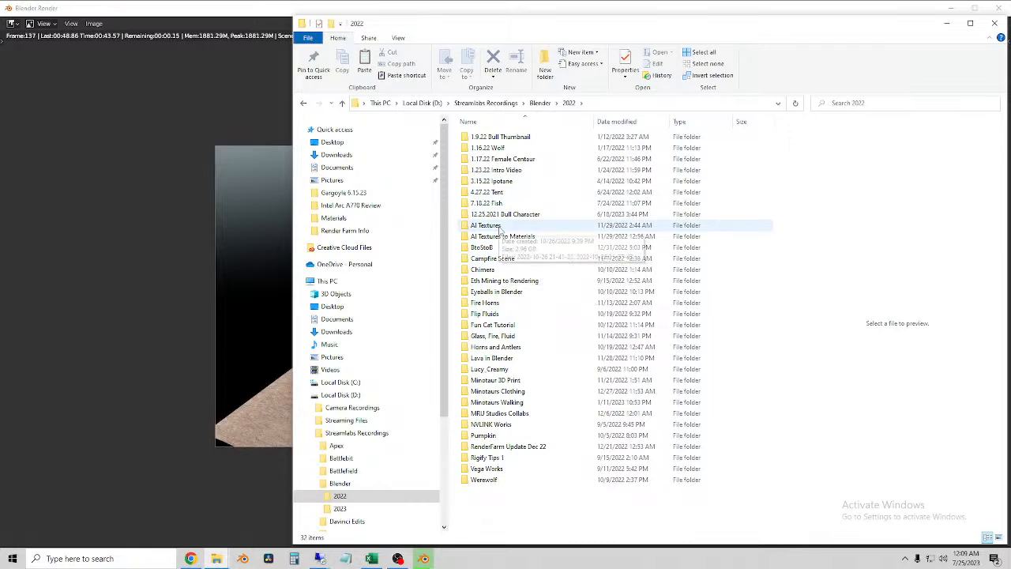
{"action": "double_click", "coordinate": [500, 227]}
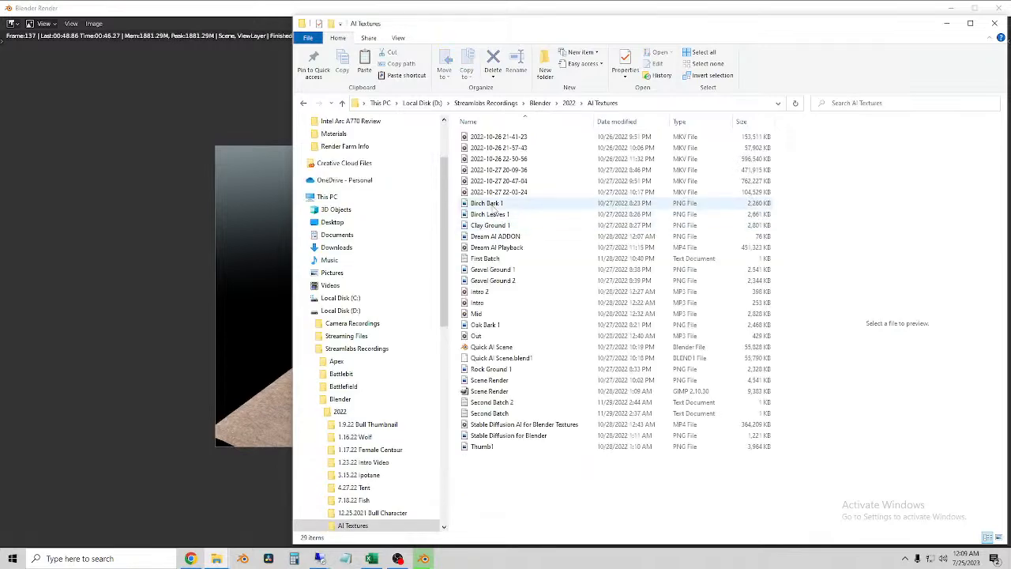
Preview the Gravel Ground 1, Gravel Ground 2, Oak Bark 1, Rock Ground 1, Scene Render and Stable Diffusion for Blender images.
{"action": "left_click", "coordinate": [480, 270]}
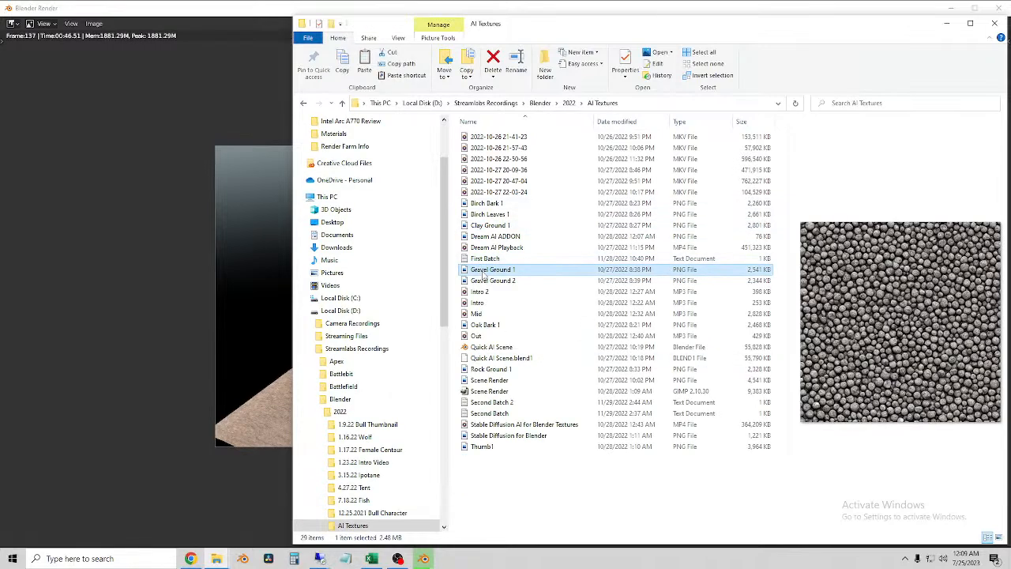
{"action": "left_click", "coordinate": [492, 281]}
{"action": "left_click", "coordinate": [488, 325]}
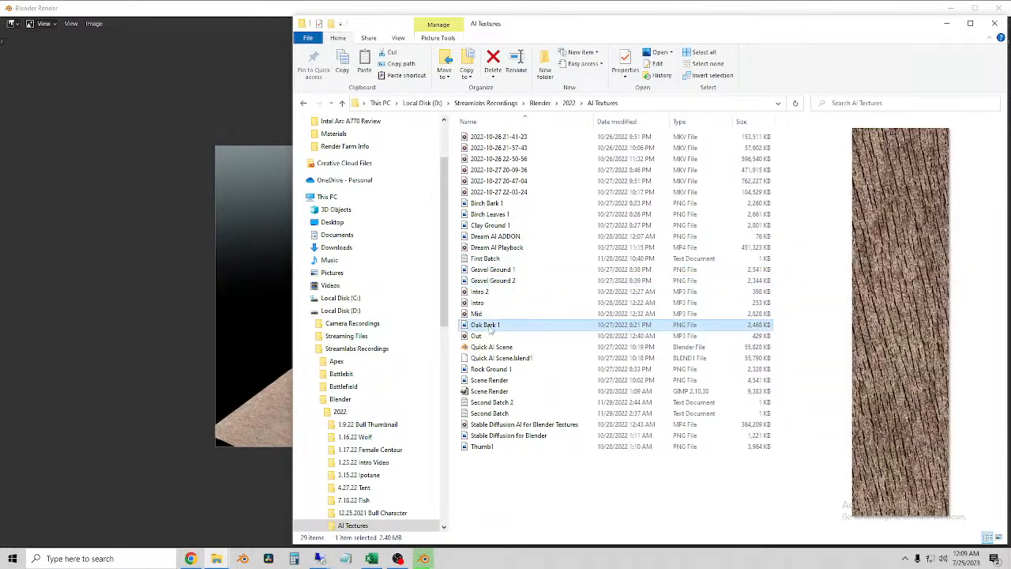
{"action": "left_click", "coordinate": [505, 370]}
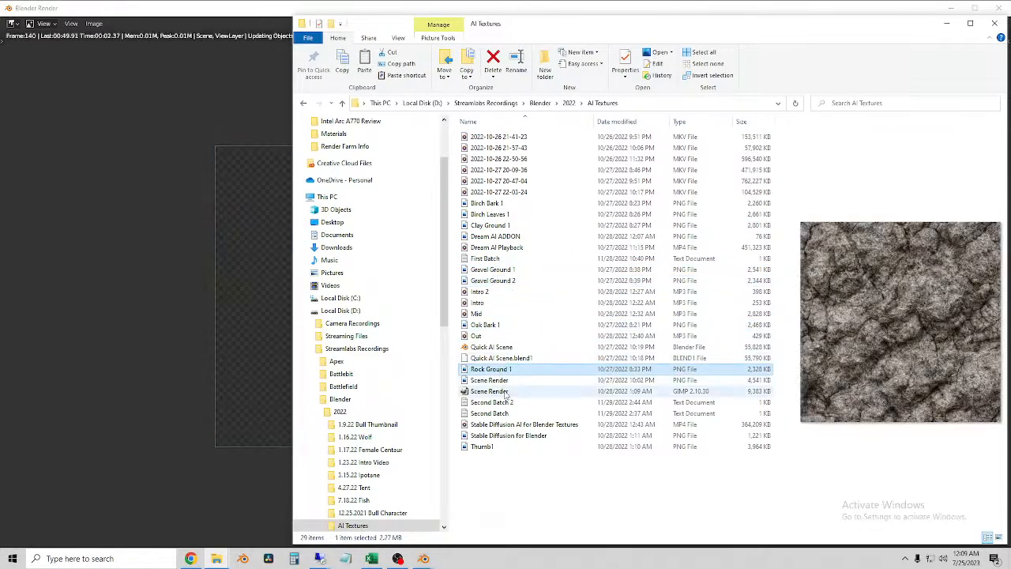
{"action": "left_click", "coordinate": [494, 381]}
{"action": "left_click", "coordinate": [486, 437]}
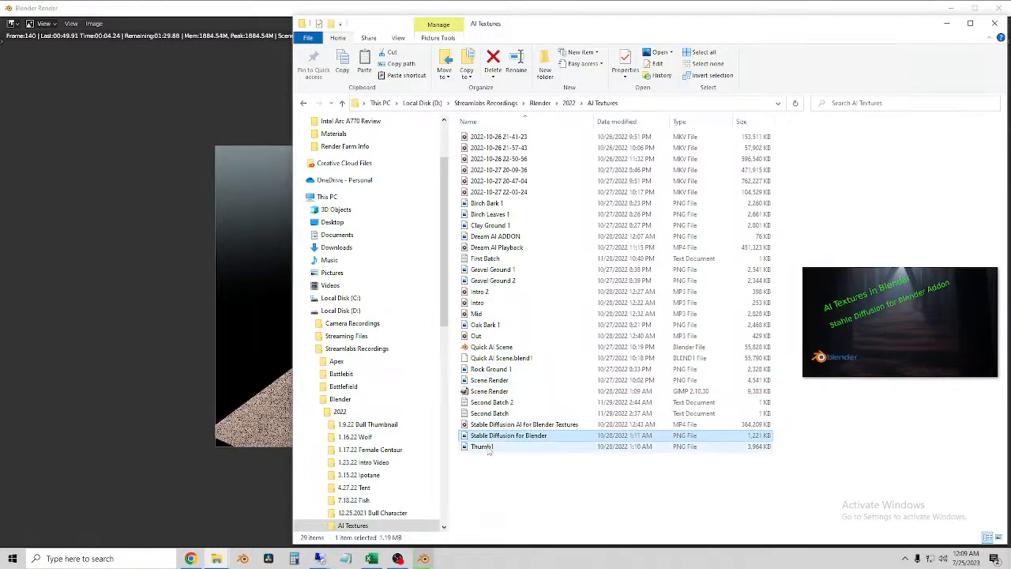
Preview the Thumb1, Rock Ground 1, Oak Bark 1, Gravel Ground, Clay Ground 1, Birch Leaves 1 and Birch Bark 1 images.
{"action": "left_click", "coordinate": [490, 449]}
{"action": "left_click", "coordinate": [493, 370]}
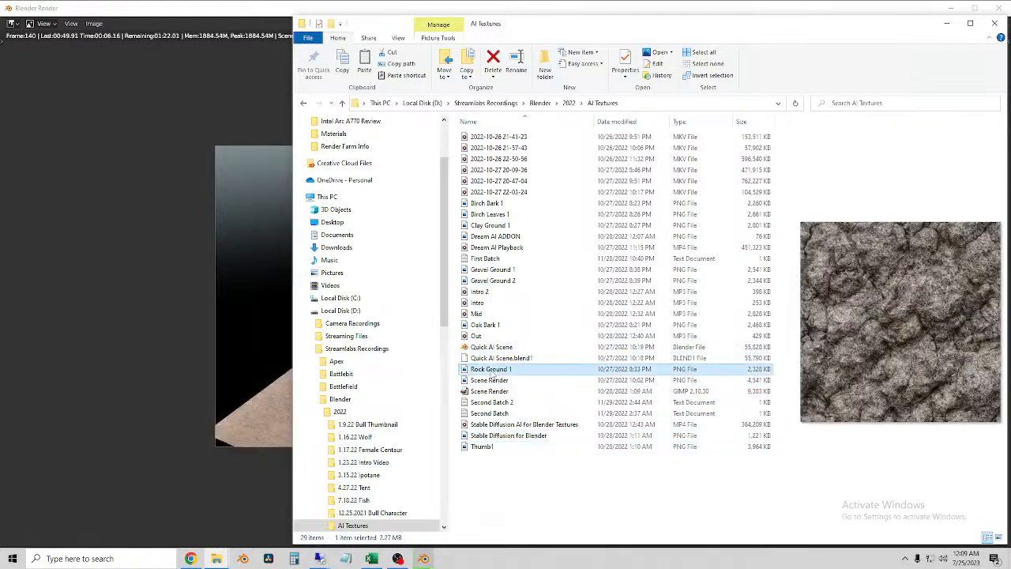
{"action": "left_click", "coordinate": [486, 325]}
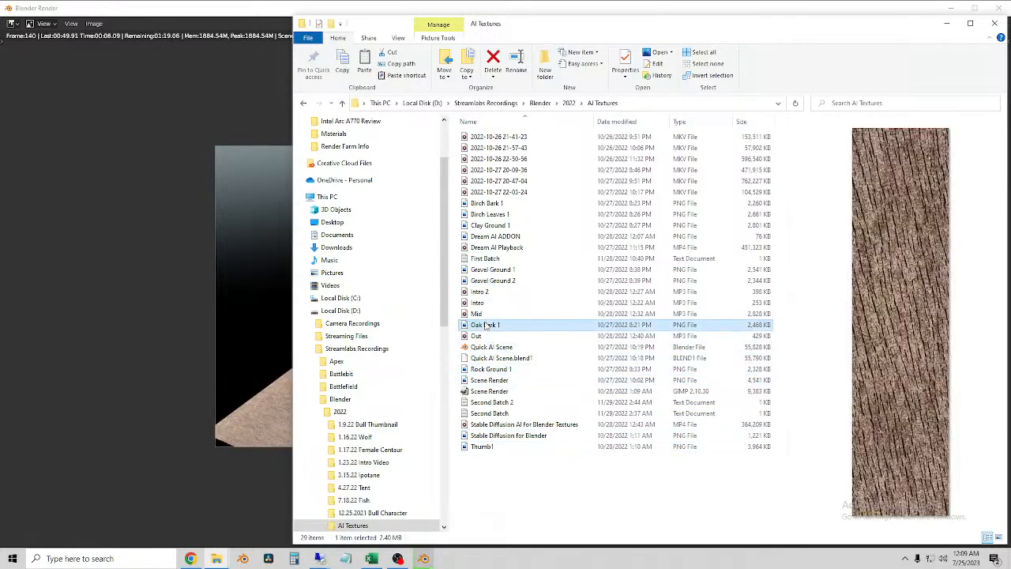
{"action": "left_click", "coordinate": [479, 336]}
{"action": "left_click", "coordinate": [488, 326]}
{"action": "left_click", "coordinate": [495, 282]}
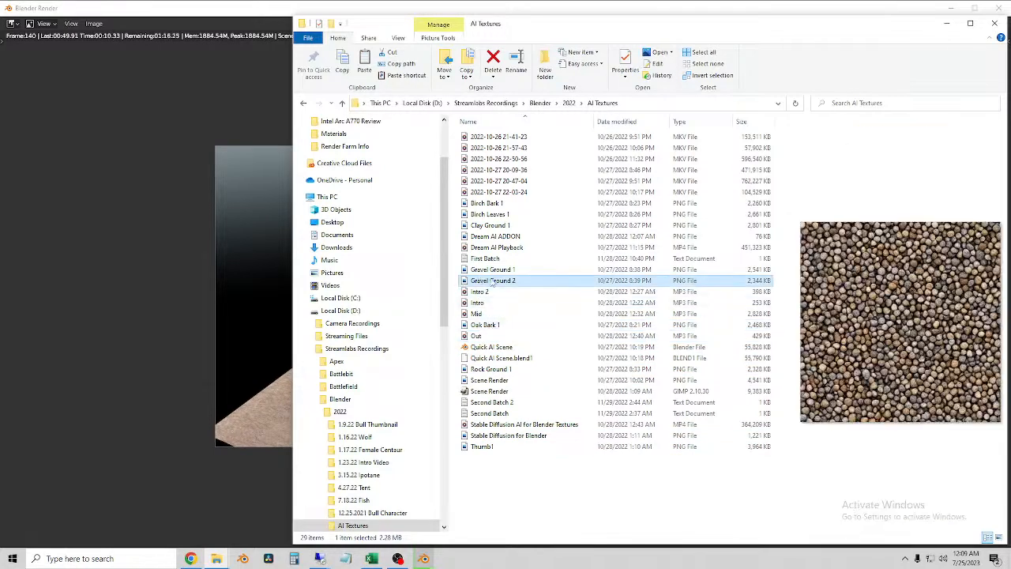
{"action": "left_click", "coordinate": [498, 271]}
{"action": "left_click", "coordinate": [490, 225]}
{"action": "left_click", "coordinate": [489, 214]}
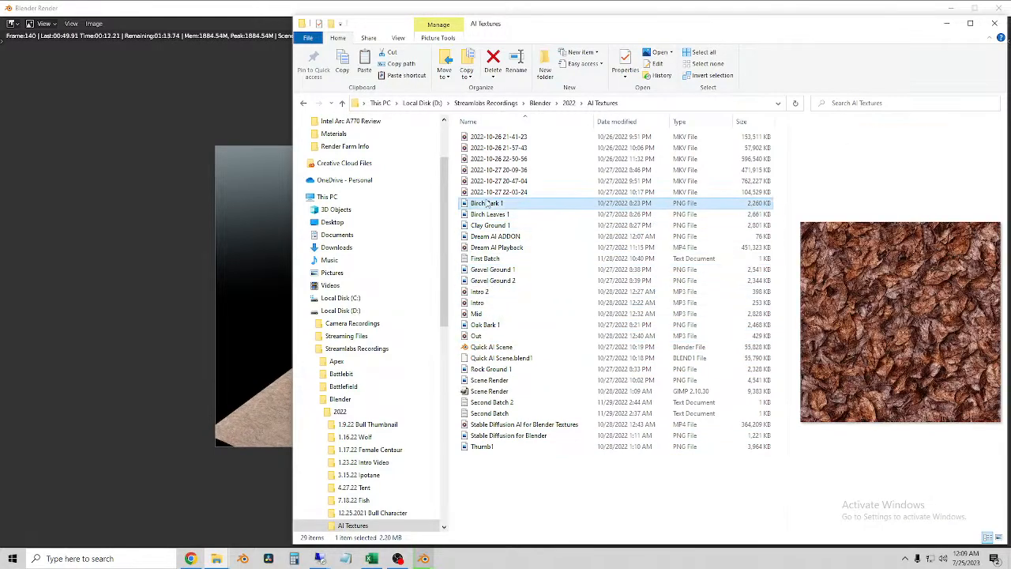
{"action": "left_click", "coordinate": [487, 203]}
{"action": "left_click", "coordinate": [504, 148]}
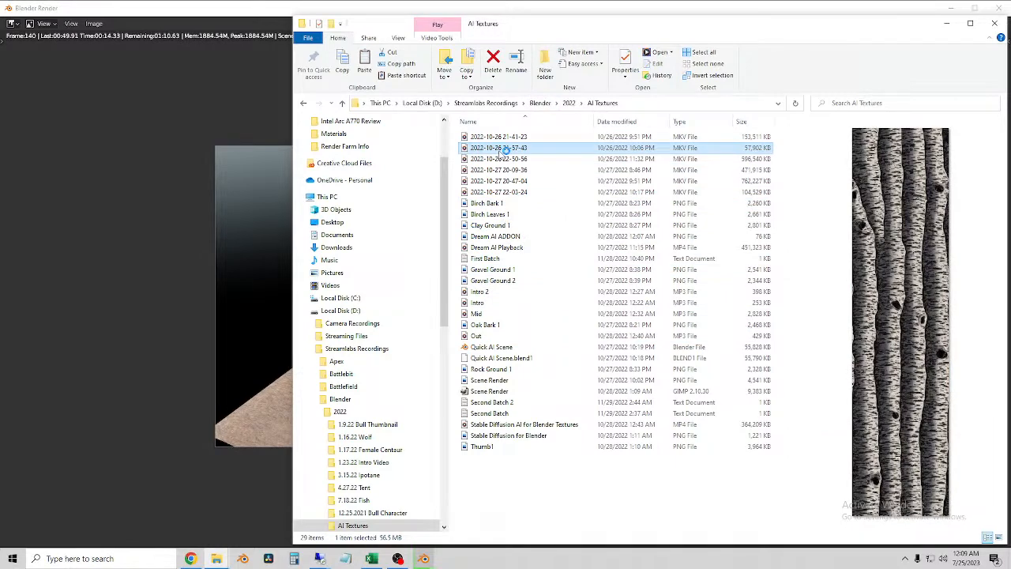
Go to the AI Textures to Materials folder and preview Gray Rock Wall 1K, Substance Sampler_1.9.1, Well and Ground Materials and the Well and Ground file.
{"action": "left_click", "coordinate": [569, 103]}
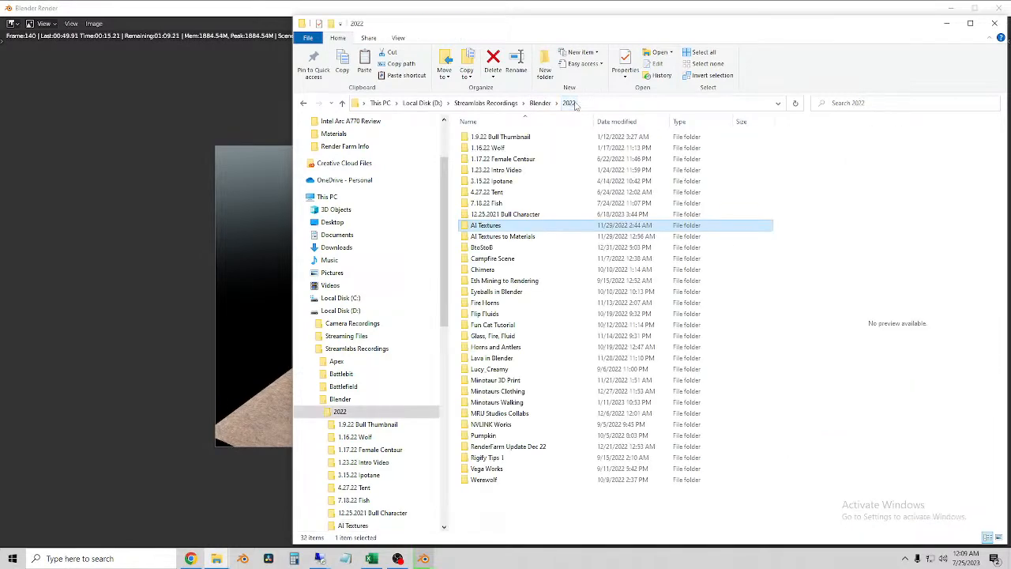
{"action": "double_click", "coordinate": [506, 239]}
{"action": "left_click", "coordinate": [497, 192]}
{"action": "left_click", "coordinate": [494, 203]}
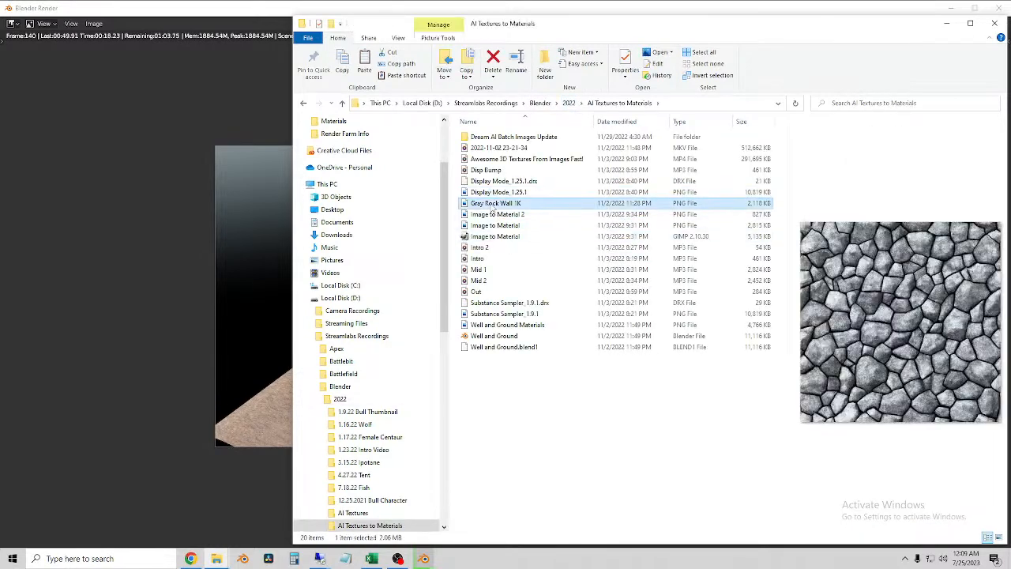
{"action": "left_click", "coordinate": [483, 336]}
{"action": "left_click", "coordinate": [498, 314]}
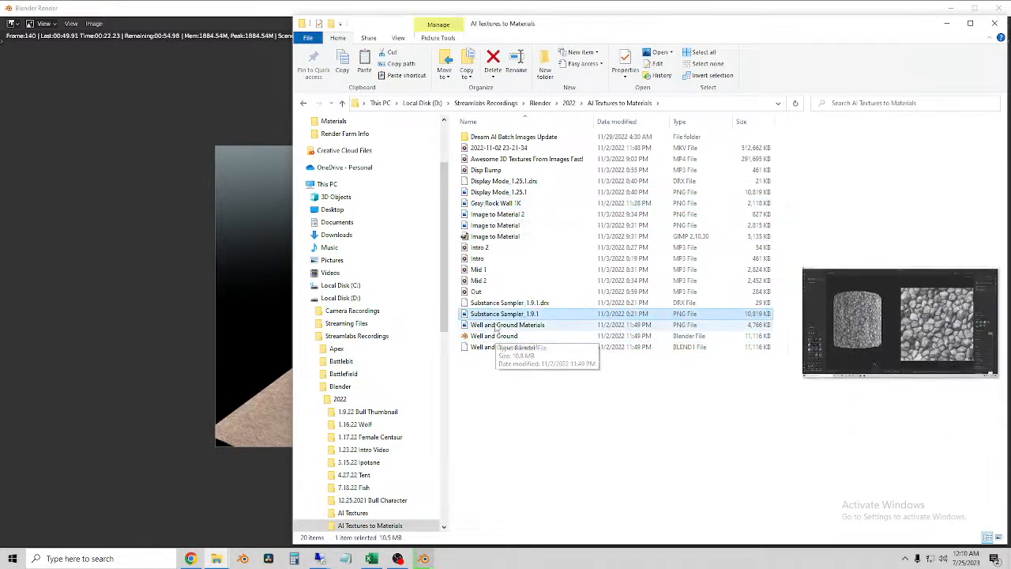
{"action": "left_click", "coordinate": [495, 325]}
{"action": "left_click", "coordinate": [498, 337]}
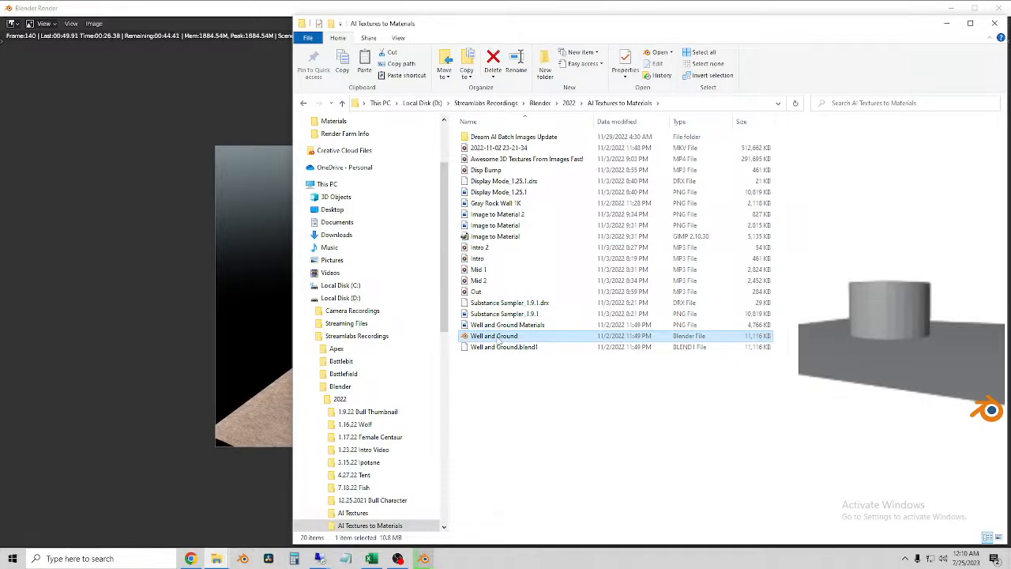
Open the Well and Ground Blender file, show the scene in rendered shading and leave the camera view.
{"action": "double_click", "coordinate": [498, 338]}
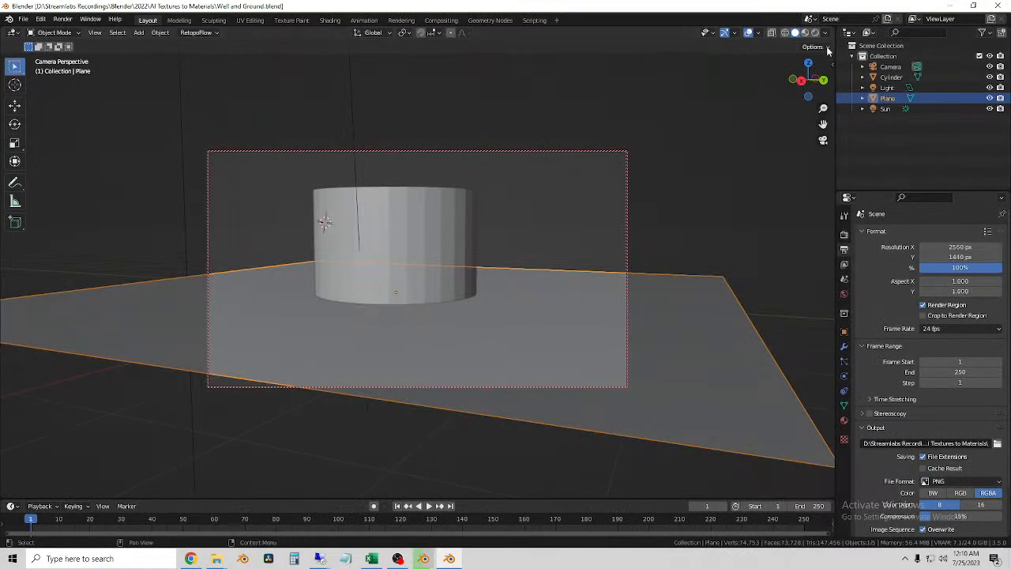
{"action": "left_click", "coordinate": [815, 33]}
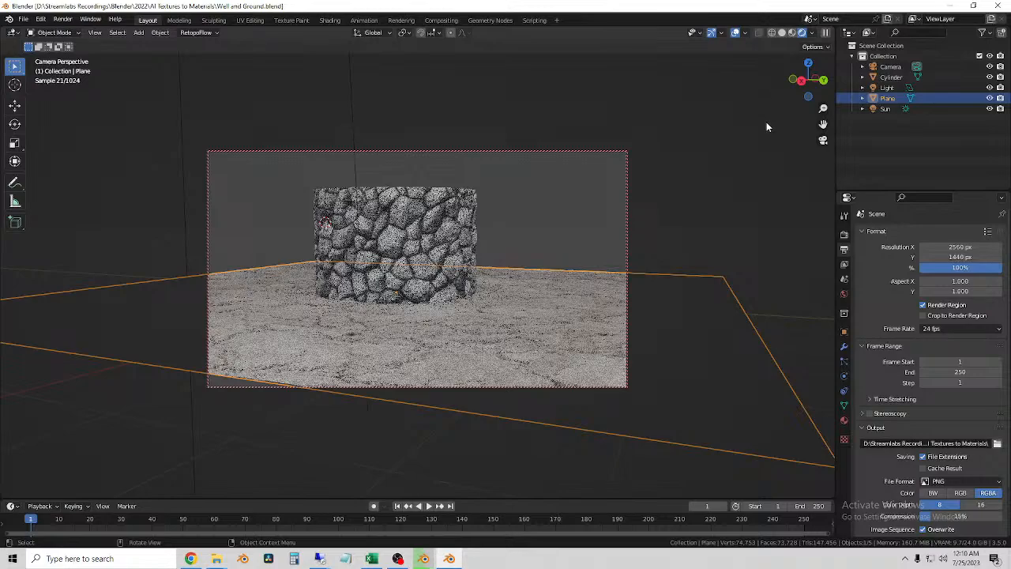
{"action": "left_click", "coordinate": [821, 139]}
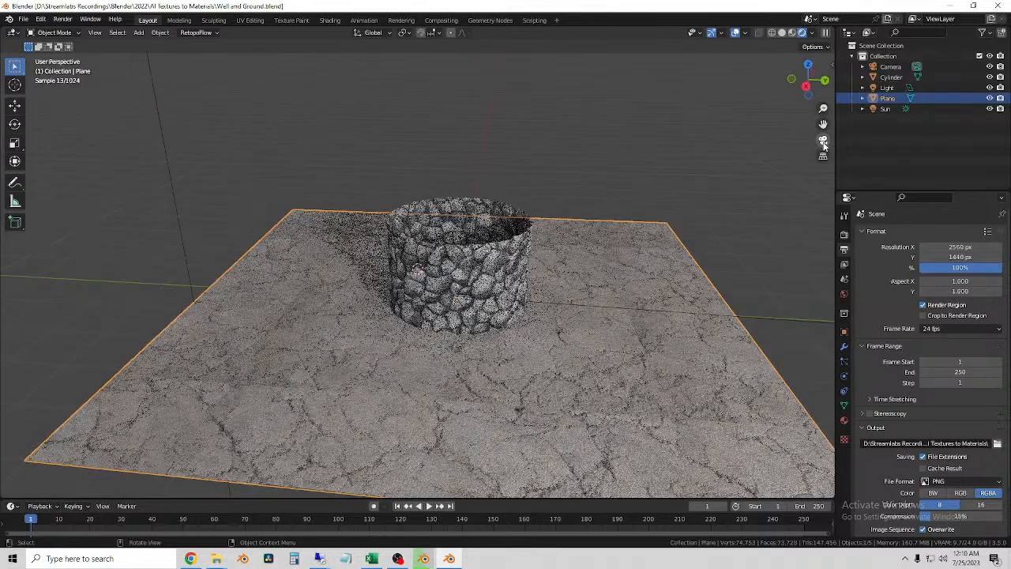
Examine the stone displacement on the well cylinder's outer and inner walls and the cracked ground around it.
{"action": "scroll", "coordinate": [598, 259], "scroll_direction": "up", "scroll_amount": 4}
{"action": "middle_click_drag", "start_coordinate": [598, 260], "coordinate": [466, 208]}
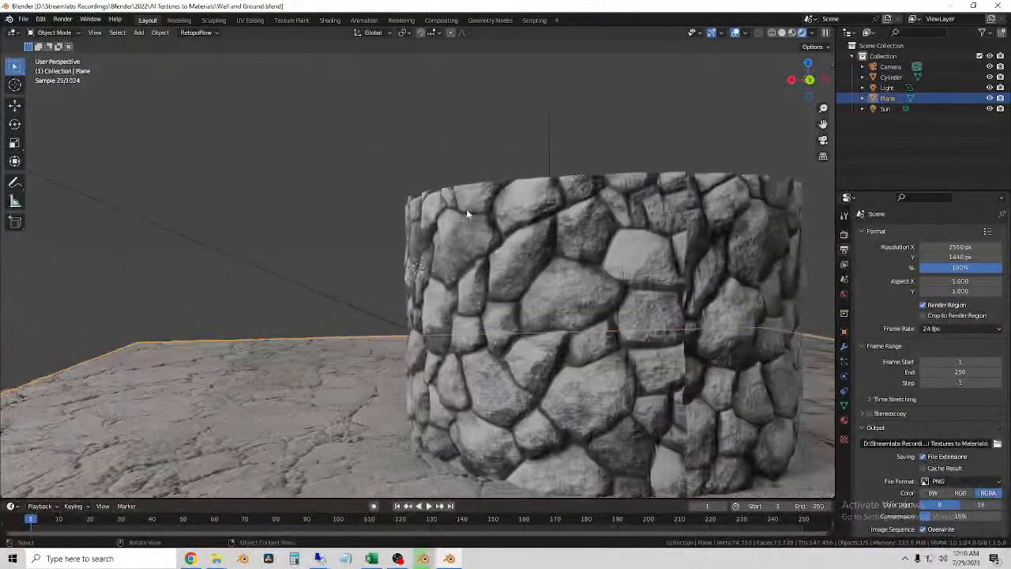
{"action": "scroll", "coordinate": [390, 207], "scroll_direction": "down", "scroll_amount": 2}
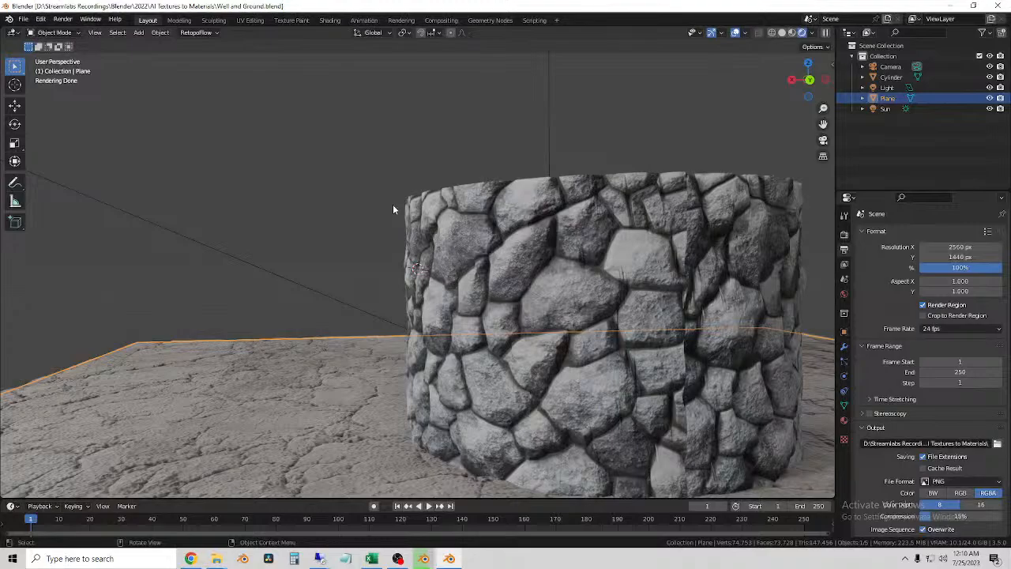
{"action": "scroll", "coordinate": [392, 205], "scroll_direction": "down", "scroll_amount": 2}
{"action": "middle_click_drag", "start_coordinate": [500, 312], "coordinate": [432, 266], "text": "shift"}
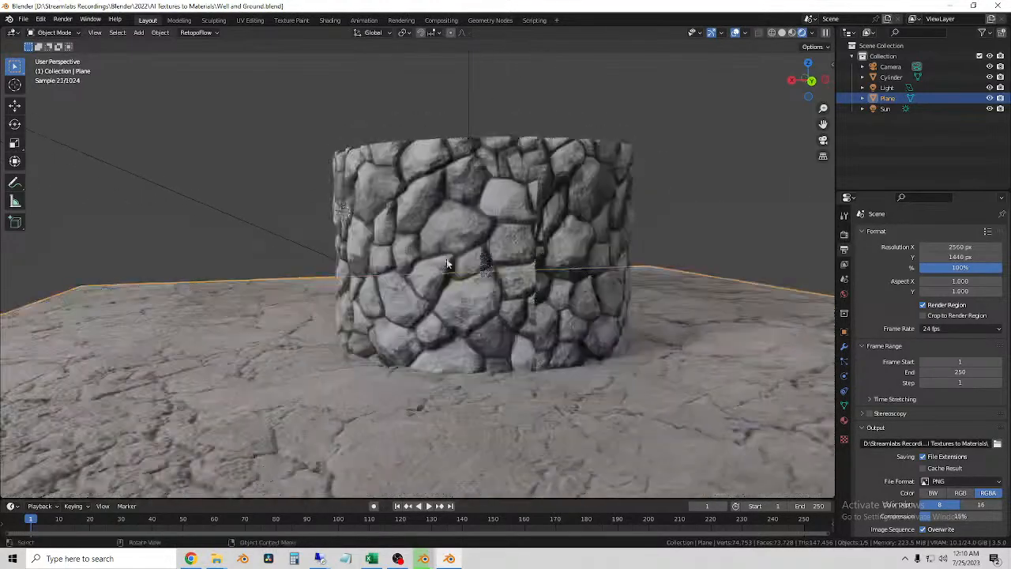
{"action": "left_click", "coordinate": [679, 214]}
{"action": "middle_click_drag", "start_coordinate": [620, 229], "coordinate": [702, 215]}
{"action": "left_click", "coordinate": [491, 215]}
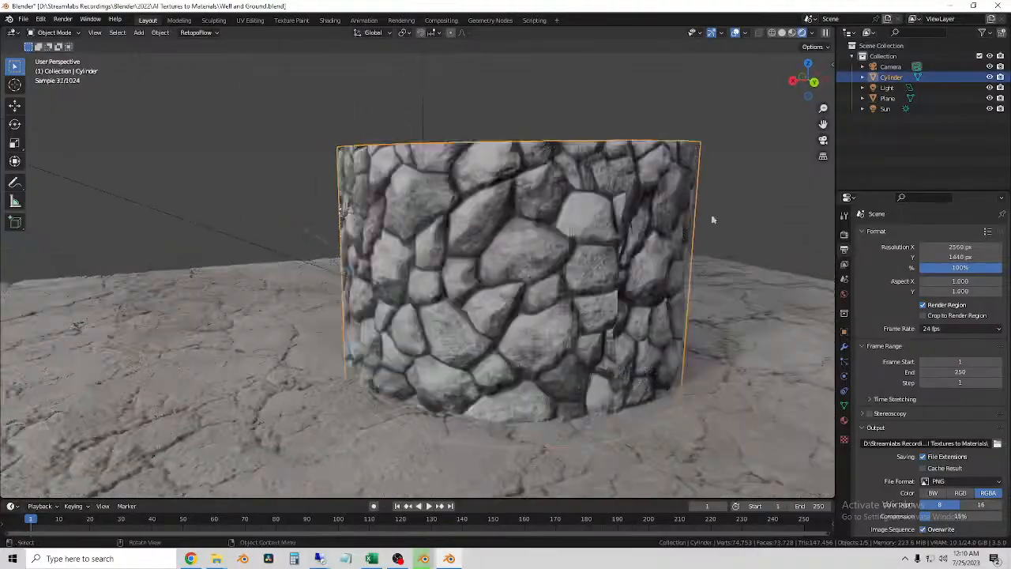
{"action": "left_click", "coordinate": [702, 215]}
{"action": "left_click", "coordinate": [497, 220]}
{"action": "middle_click_drag", "start_coordinate": [498, 220], "coordinate": [310, 234]}
{"action": "scroll", "coordinate": [442, 235], "scroll_direction": "up", "scroll_amount": 2}
{"action": "middle_click_drag", "start_coordinate": [310, 123], "coordinate": [392, 261]}
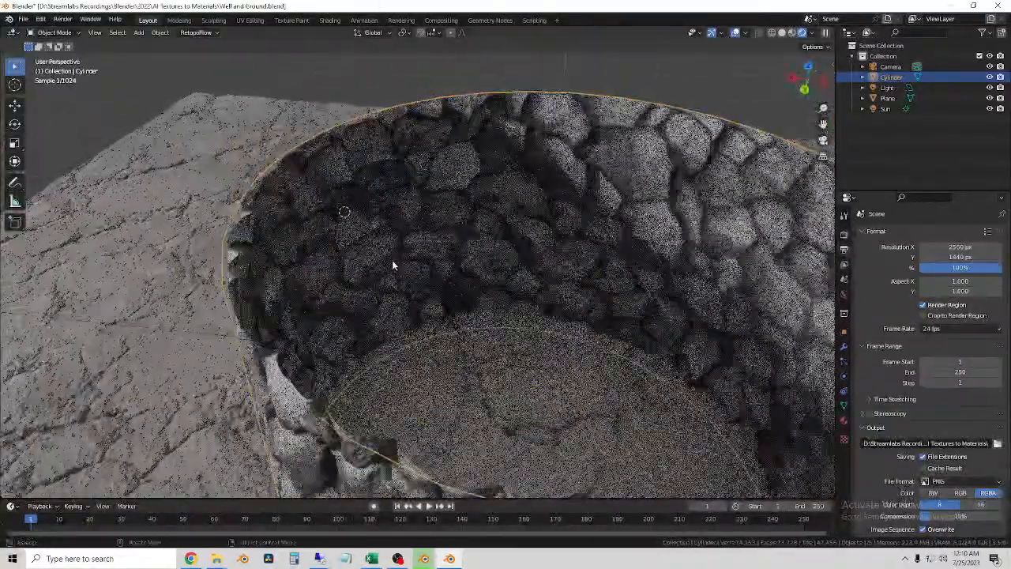
{"action": "scroll", "coordinate": [376, 233], "scroll_direction": "down", "scroll_amount": 5}
{"action": "middle_click_drag", "start_coordinate": [450, 248], "coordinate": [416, 228]}
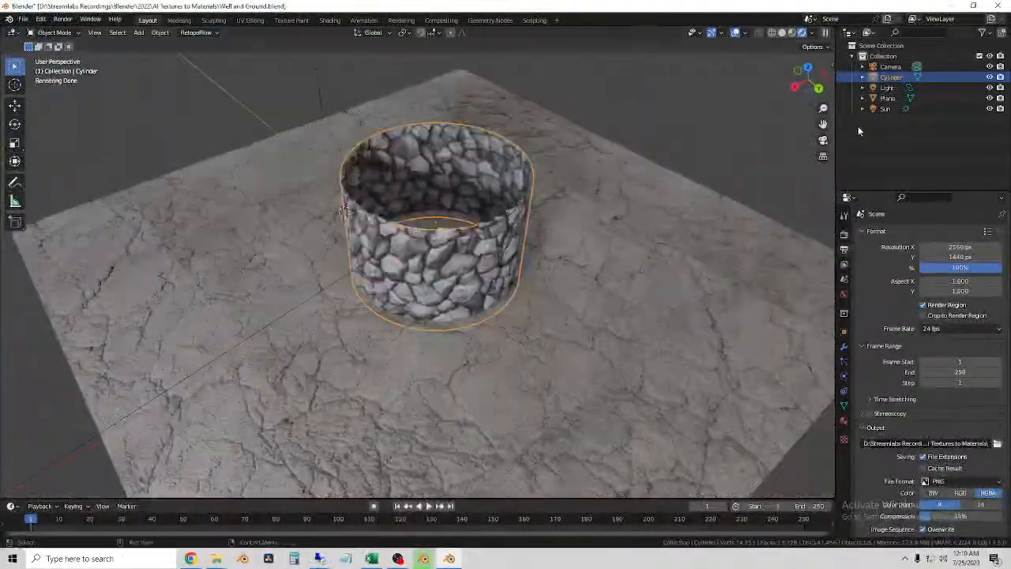
Compare the well cylinder's surface in solid, material preview and rendered shading.
{"action": "left_click", "coordinate": [782, 33]}
{"action": "scroll", "coordinate": [537, 237], "scroll_direction": "up", "scroll_amount": 2}
{"action": "mouse_move", "coordinate": [537, 237]}
{"action": "middle_mouse_down"}
{"action": "mouse_move", "coordinate": [483, 203]}
{"action": "mouse_move", "coordinate": [414, 199]}
{"action": "mouse_move", "coordinate": [618, 208]}
{"action": "mouse_move", "coordinate": [603, 205]}
{"action": "mouse_move", "coordinate": [482, 293]}
{"action": "middle_mouse_up"}
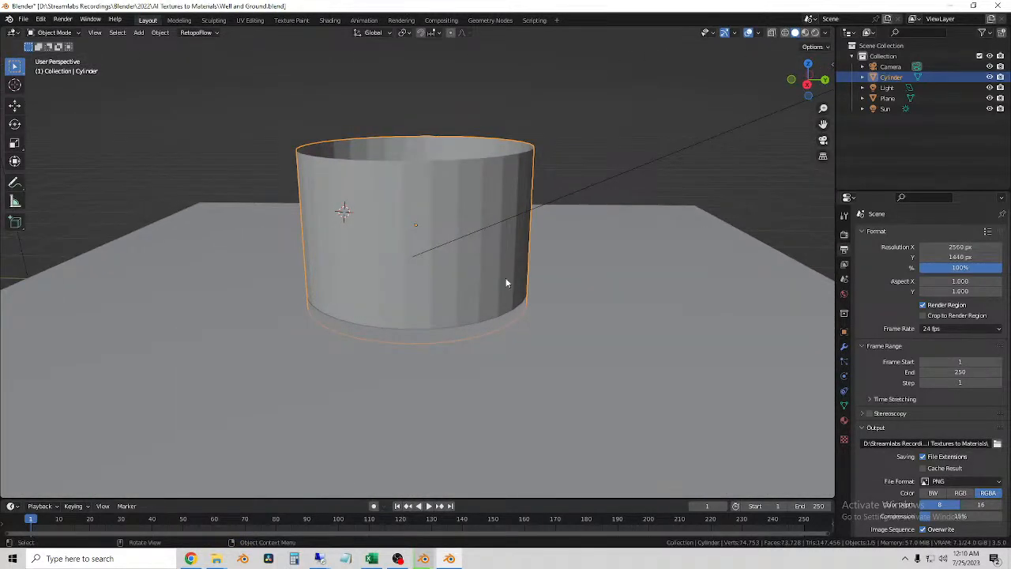
{"action": "scroll", "coordinate": [528, 271], "scroll_direction": "up", "scroll_amount": 2}
{"action": "middle_click_drag", "start_coordinate": [528, 270], "coordinate": [407, 264]}
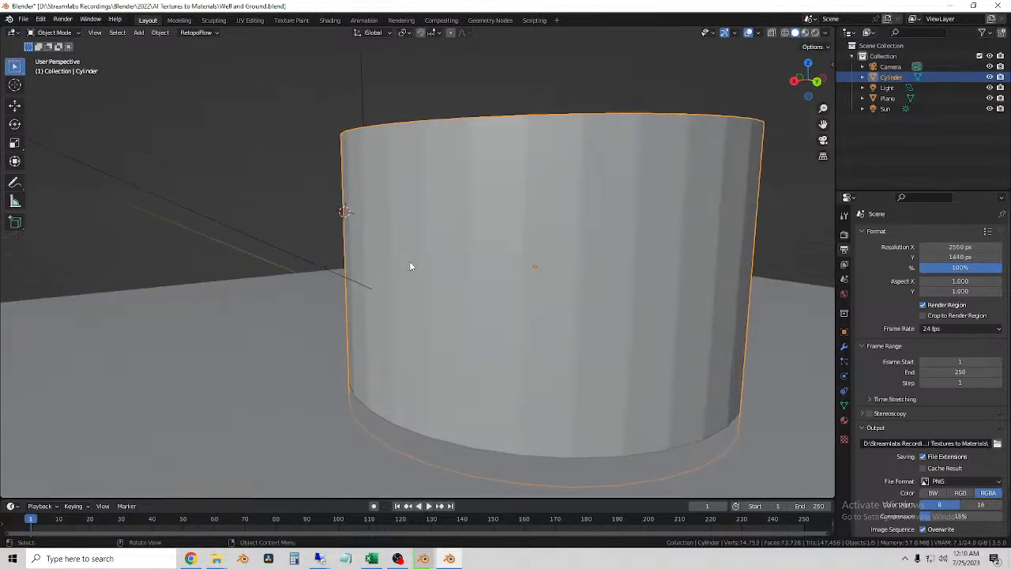
{"action": "left_click", "coordinate": [816, 33]}
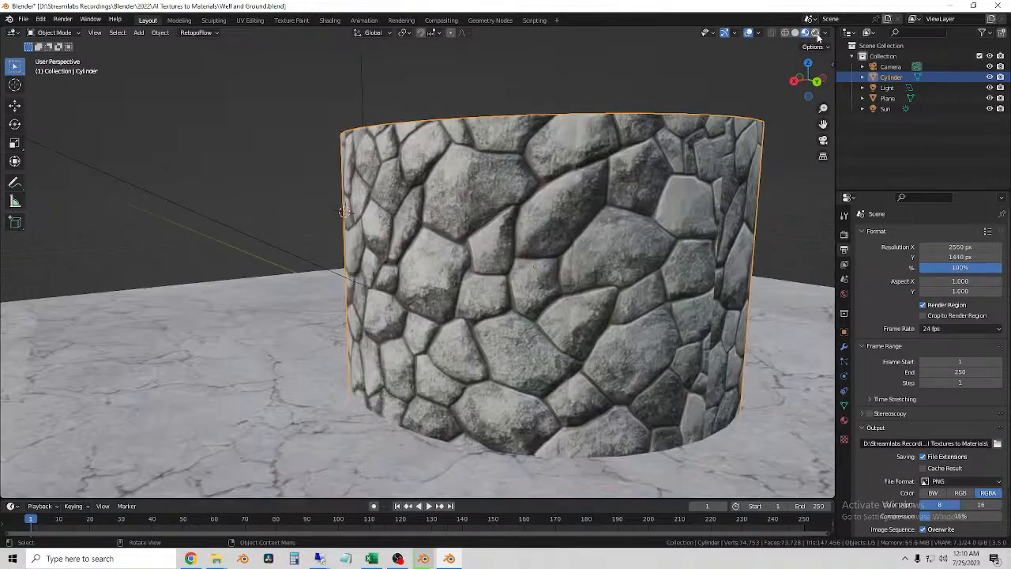
{"action": "left_click", "coordinate": [816, 35]}
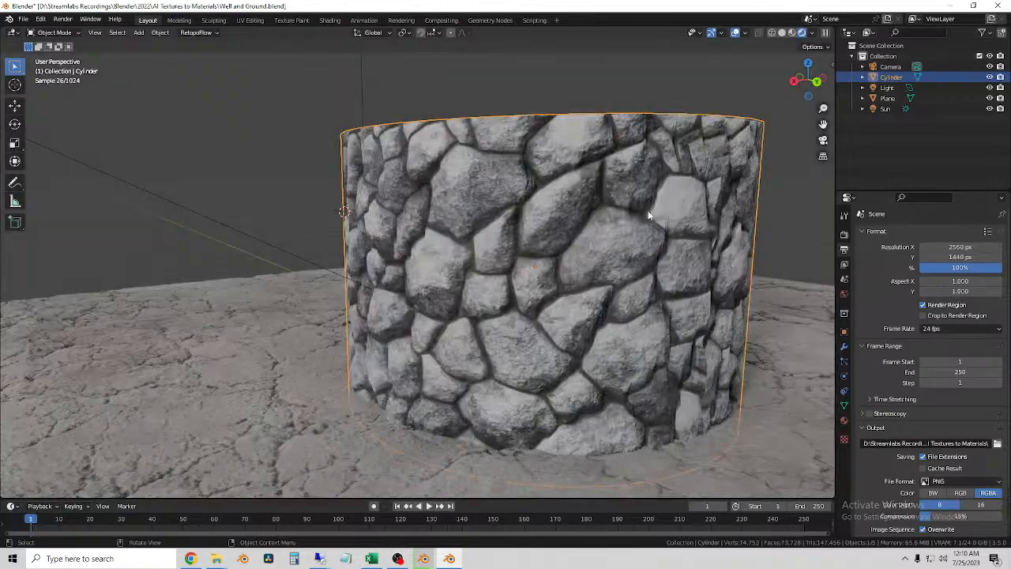
Inspect the stone relief along the well's rim, interior and outer wall, and return to the camera view.
{"action": "middle_click_drag", "start_coordinate": [648, 211], "coordinate": [598, 254]}
{"action": "scroll", "coordinate": [289, 230], "scroll_direction": "down", "scroll_amount": 1}
{"action": "scroll", "coordinate": [289, 236], "scroll_direction": "up", "scroll_amount": 6}
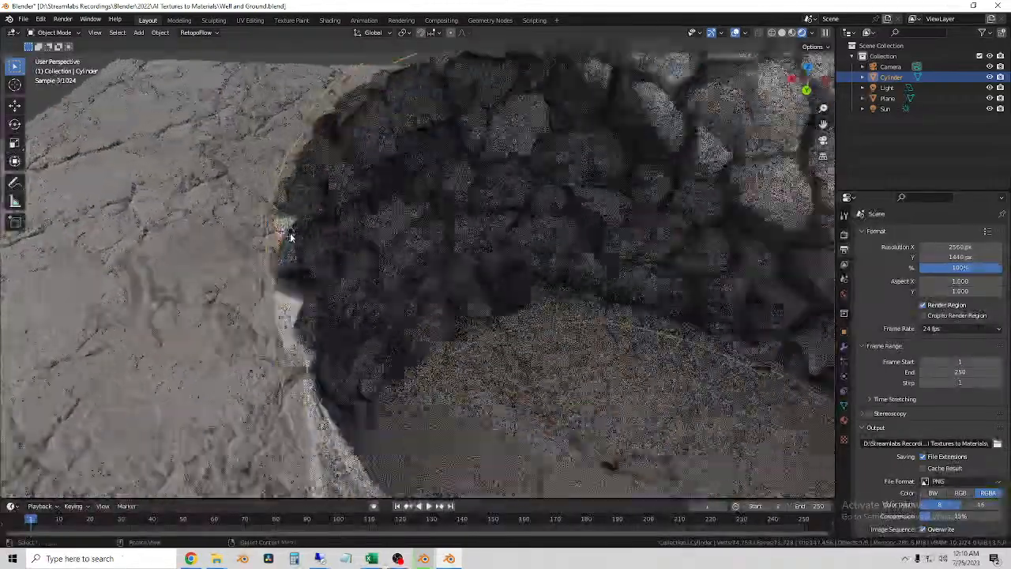
{"action": "middle_click_drag", "start_coordinate": [292, 238], "coordinate": [644, 229]}
{"action": "middle_click_drag", "start_coordinate": [395, 321], "coordinate": [269, 320]}
{"action": "middle_click_drag", "start_coordinate": [575, 223], "coordinate": [583, 254]}
{"action": "scroll", "coordinate": [513, 225], "scroll_direction": "down", "scroll_amount": 7}
{"action": "scroll", "coordinate": [582, 253], "scroll_direction": "up", "scroll_amount": 10}
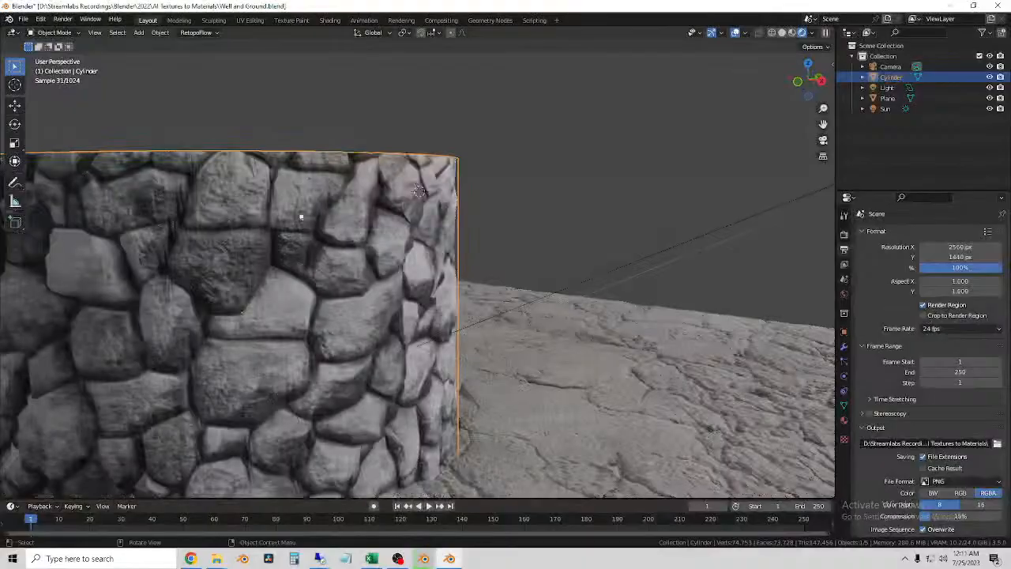
{"action": "middle_click_drag", "start_coordinate": [225, 289], "coordinate": [553, 197]}
{"action": "scroll", "coordinate": [365, 243], "scroll_direction": "down", "scroll_amount": 6}
{"action": "key", "text": "KP_0"}
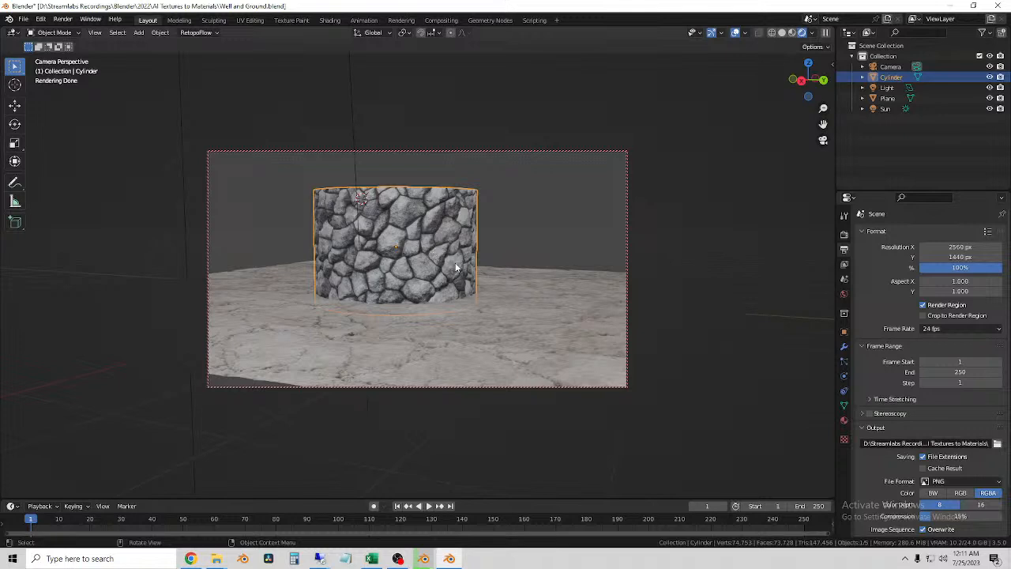
Leave the camera view and examine the cracked ground plane's surface relief, with the plane selected and deselected.
{"action": "left_click", "coordinate": [556, 223]}
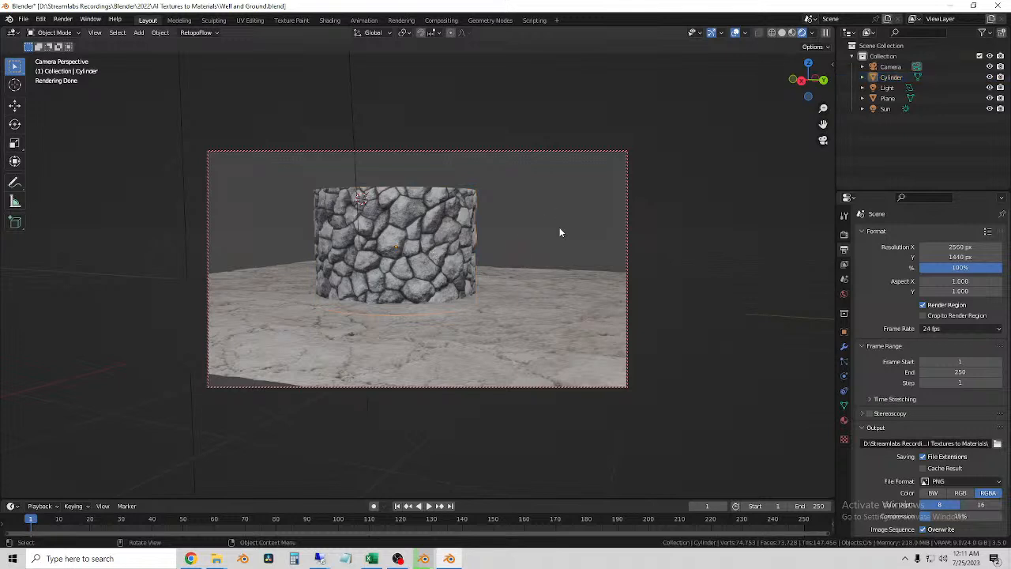
{"action": "left_click", "coordinate": [822, 140]}
{"action": "scroll", "coordinate": [575, 326], "scroll_direction": "up", "scroll_amount": 1}
{"action": "middle_click_drag", "start_coordinate": [575, 326], "coordinate": [495, 255]}
{"action": "left_click", "coordinate": [545, 321]}
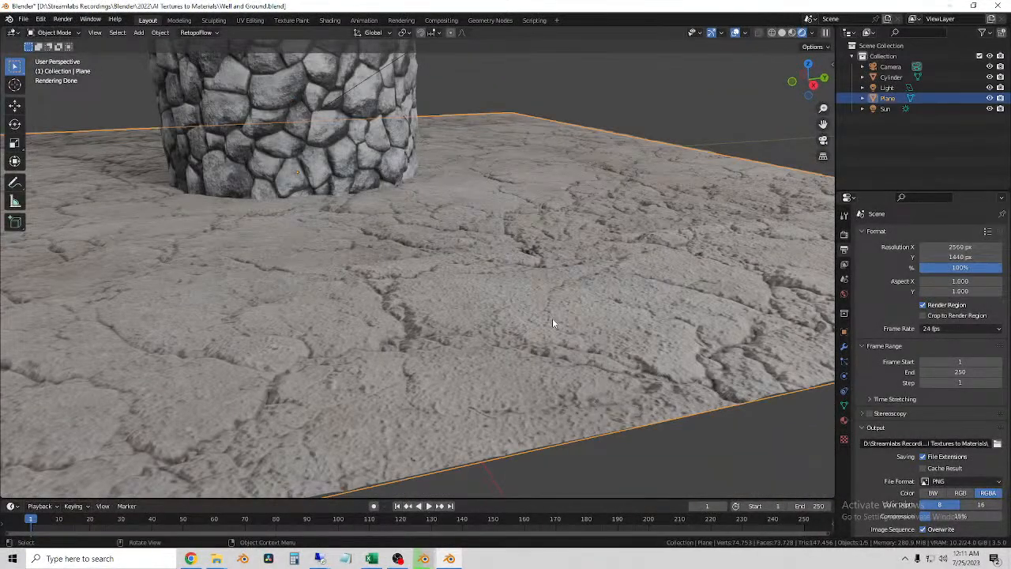
{"action": "left_click", "coordinate": [398, 269]}
{"action": "mouse_move", "coordinate": [534, 284]}
{"action": "middle_mouse_down"}
{"action": "mouse_move", "coordinate": [566, 325]}
{"action": "mouse_move", "coordinate": [530, 276]}
{"action": "middle_mouse_up"}
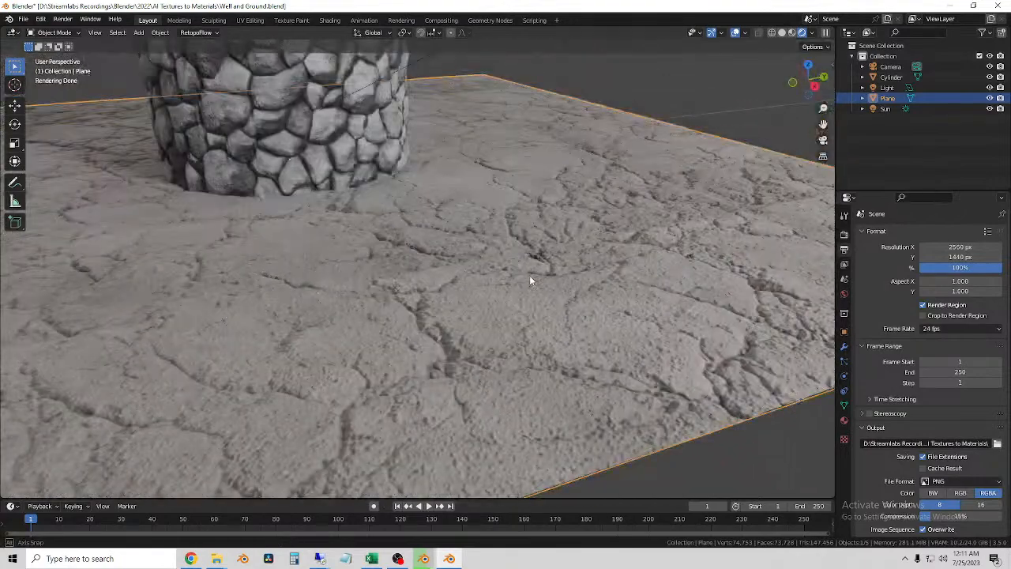
{"action": "left_click", "coordinate": [683, 85]}
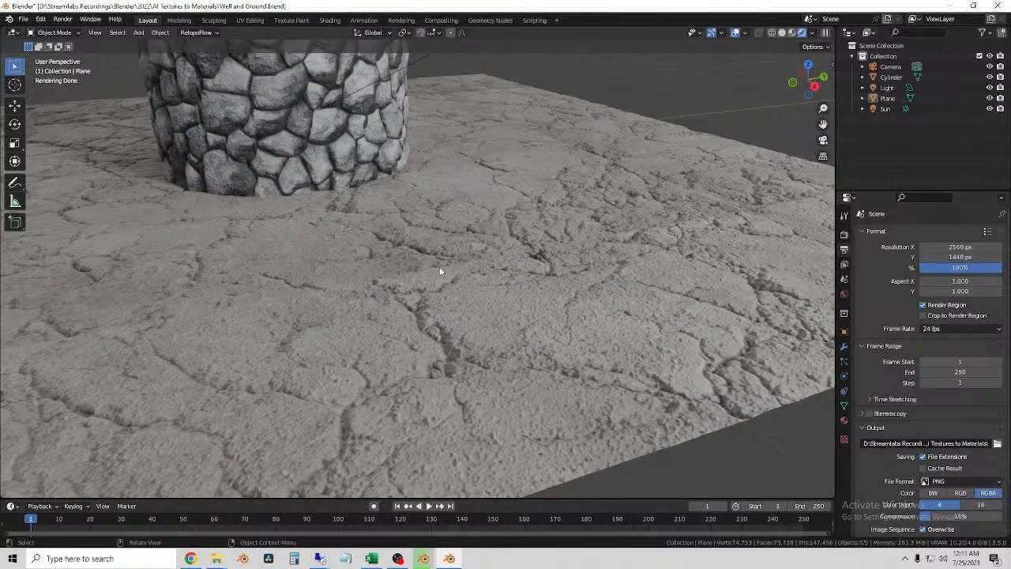
{"action": "scroll", "coordinate": [440, 274], "scroll_direction": "down", "scroll_amount": 1}
{"action": "middle_click_drag", "start_coordinate": [454, 347], "coordinate": [444, 273], "text": "shift"}
{"action": "middle_click_drag", "start_coordinate": [477, 132], "coordinate": [514, 291], "text": "shift"}
{"action": "scroll", "coordinate": [491, 228], "scroll_direction": "down", "scroll_amount": 1}
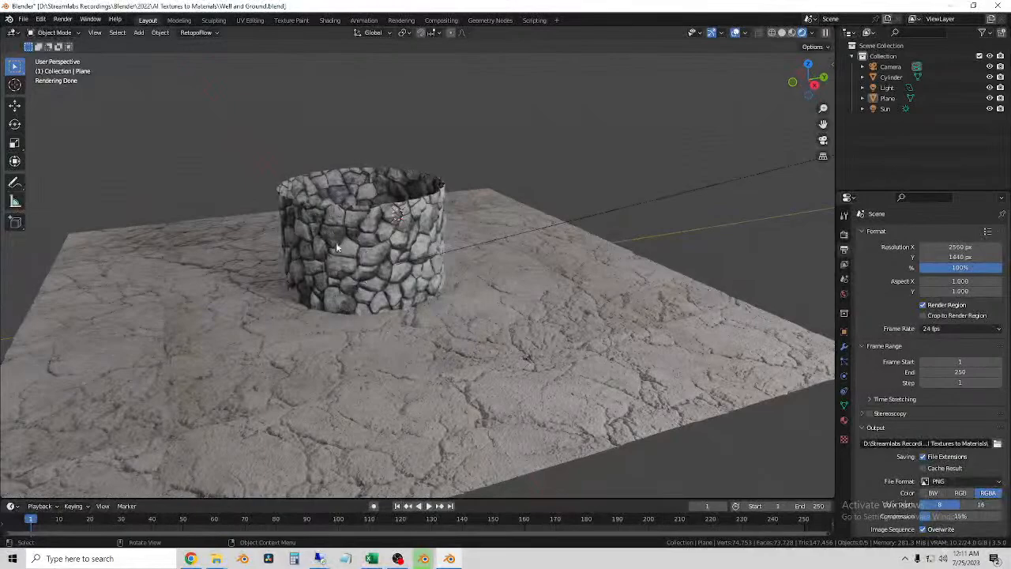
Inspect the selected well cylinder's stones up close and close the Well and Ground file without saving.
{"action": "left_click", "coordinate": [374, 238]}
{"action": "scroll", "coordinate": [376, 238], "scroll_direction": "up", "scroll_amount": 6}
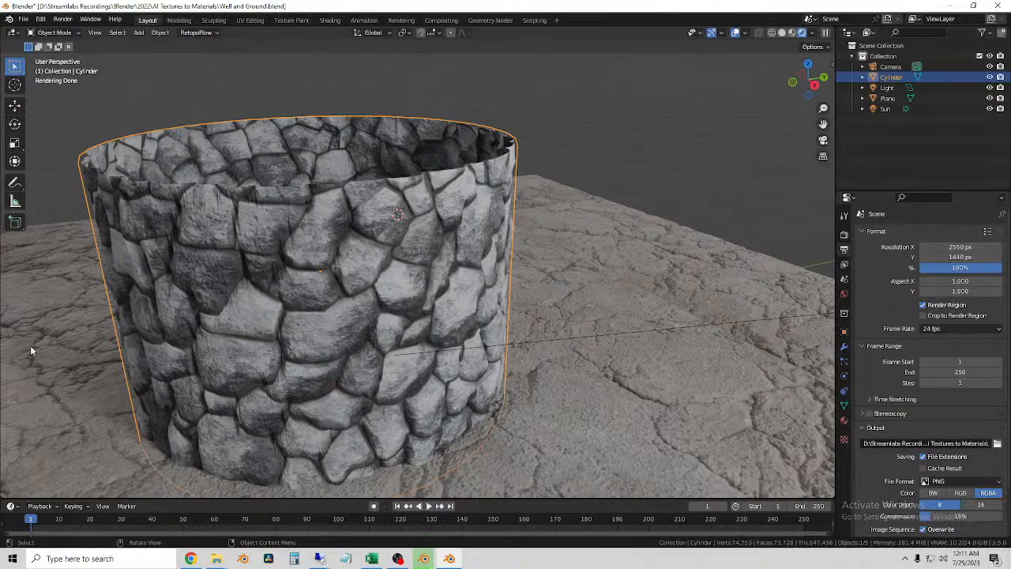
{"action": "scroll", "coordinate": [569, 169], "scroll_direction": "down", "scroll_amount": 3}
{"action": "mouse_move", "coordinate": [495, 250]}
{"action": "middle_mouse_down"}
{"action": "mouse_move", "coordinate": [463, 252]}
{"action": "mouse_move", "coordinate": [506, 237]}
{"action": "middle_mouse_up"}
{"action": "scroll", "coordinate": [462, 249], "scroll_direction": "down", "scroll_amount": 1}
{"action": "left_click", "coordinate": [999, 6]}
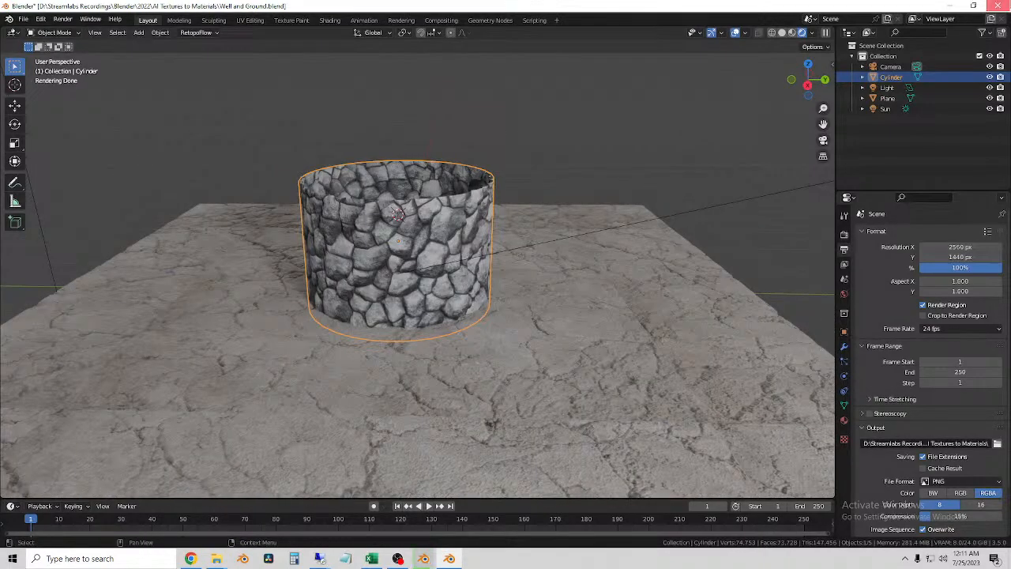
{"action": "left_click", "coordinate": [541, 298]}
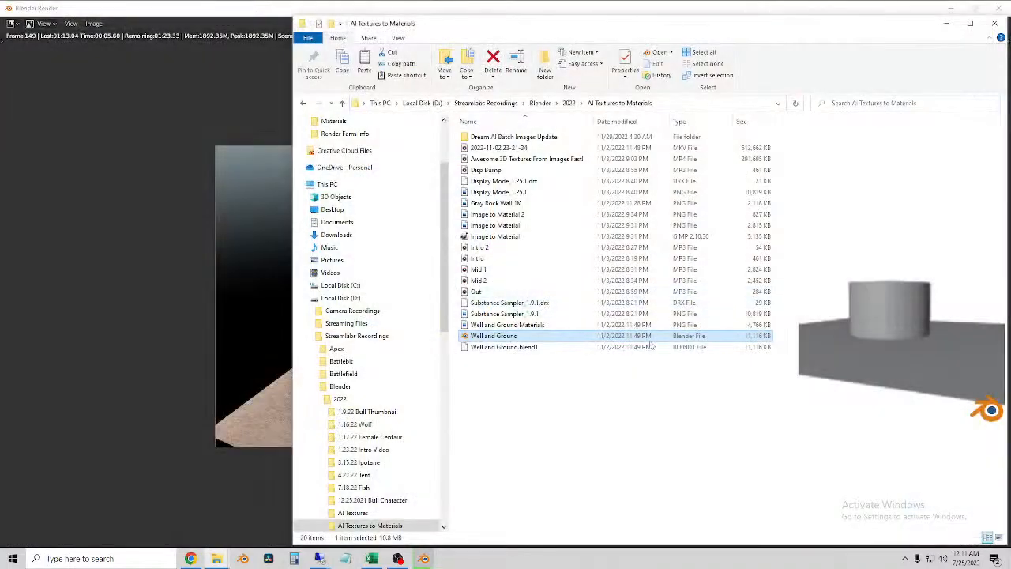
Minimize File Explorer and look closely at the waterfall in the Blender Render window.
{"action": "left_click", "coordinate": [948, 23]}
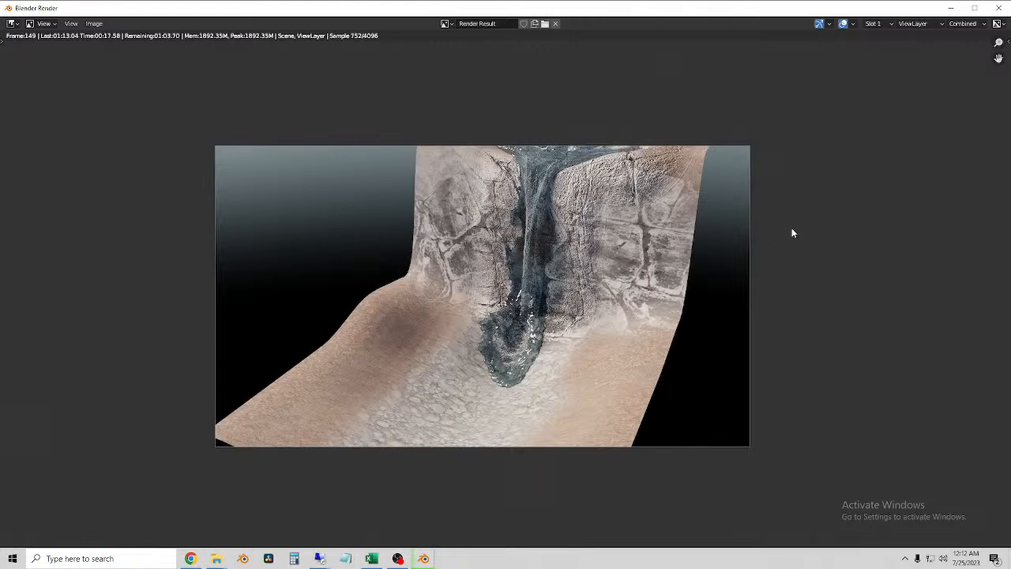
{"action": "scroll", "coordinate": [664, 241], "scroll_direction": "up", "scroll_amount": 3}
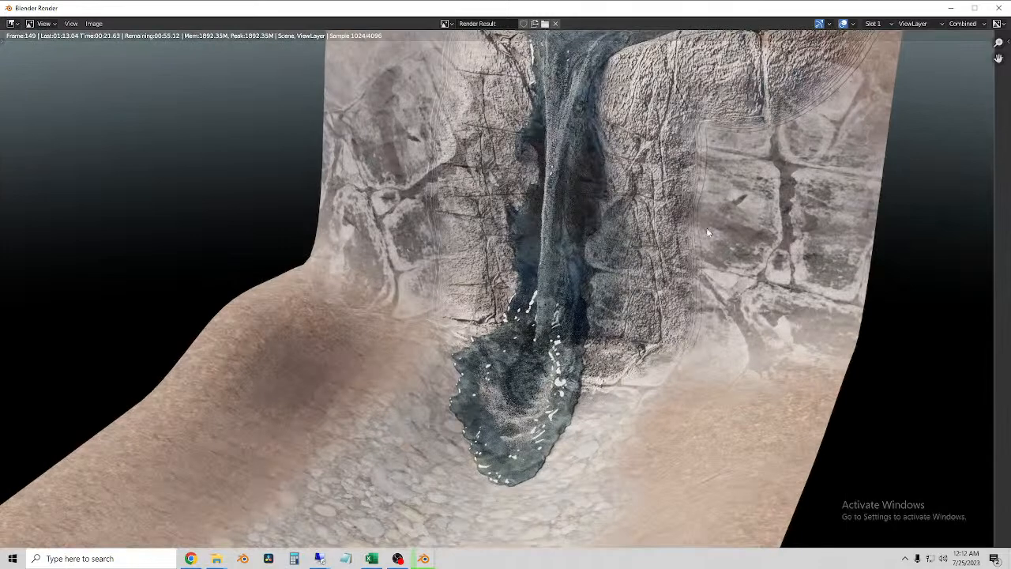
{"action": "scroll", "coordinate": [697, 229], "scroll_direction": "down", "scroll_amount": 2}
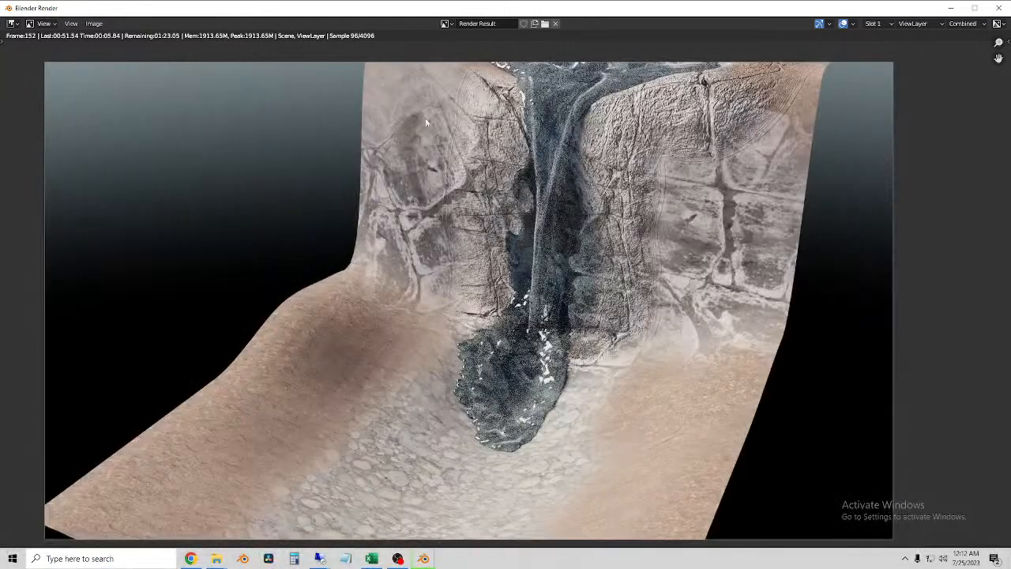
{"action": "scroll", "coordinate": [495, 363], "scroll_direction": "down", "scroll_amount": 1}
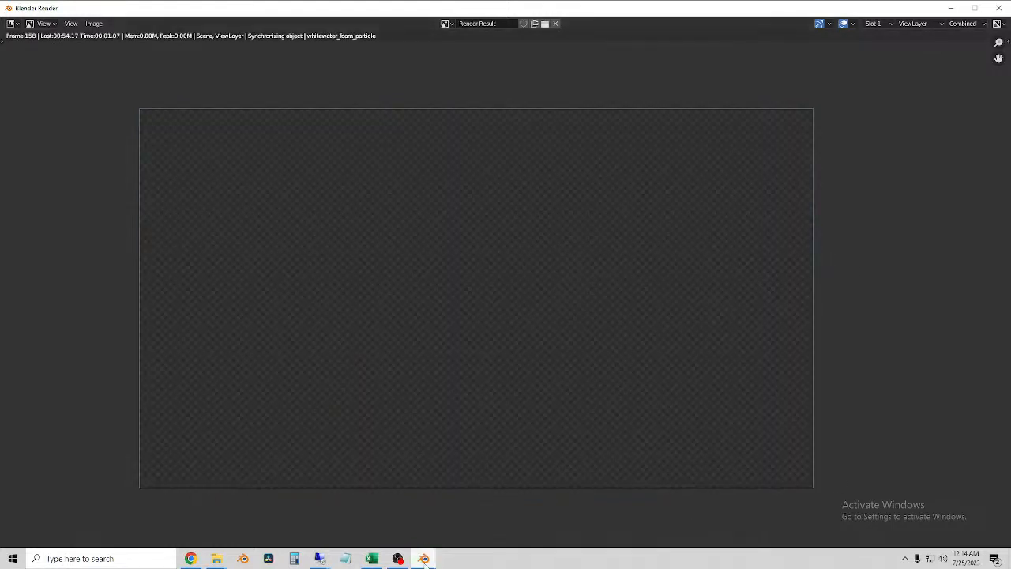
Switch to the render7 remote desktop, launch Blender 3.6 and open the recent file Quick Water Sim.blend.
{"action": "mouse_move", "coordinate": [426, 559]}
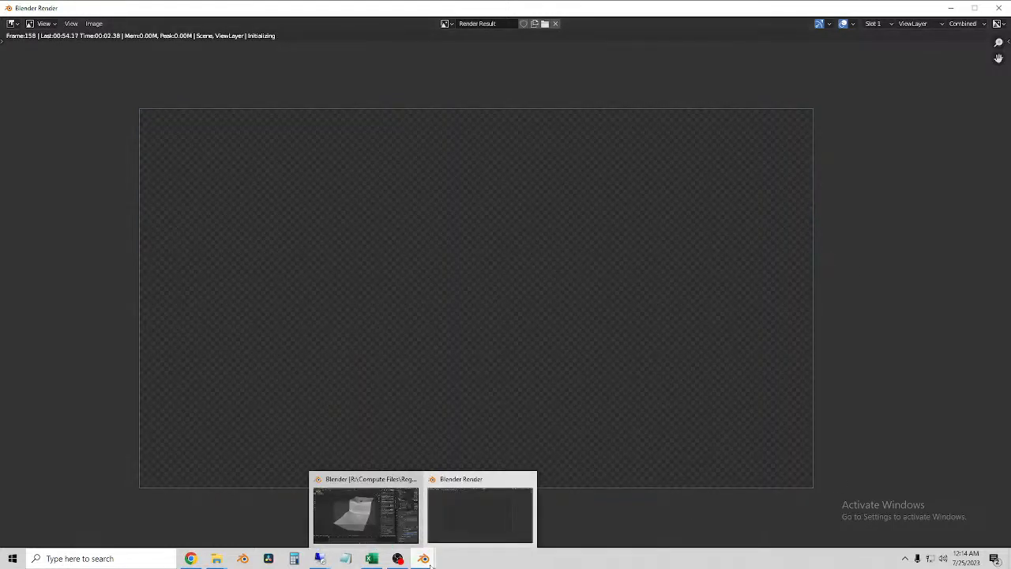
{"action": "mouse_move", "coordinate": [323, 560]}
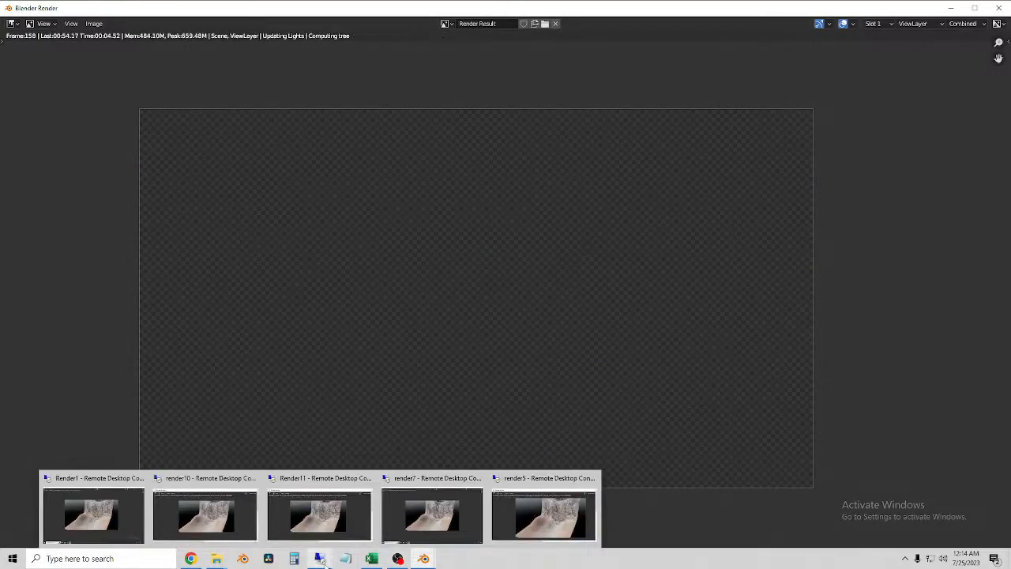
{"action": "left_click", "coordinate": [390, 520]}
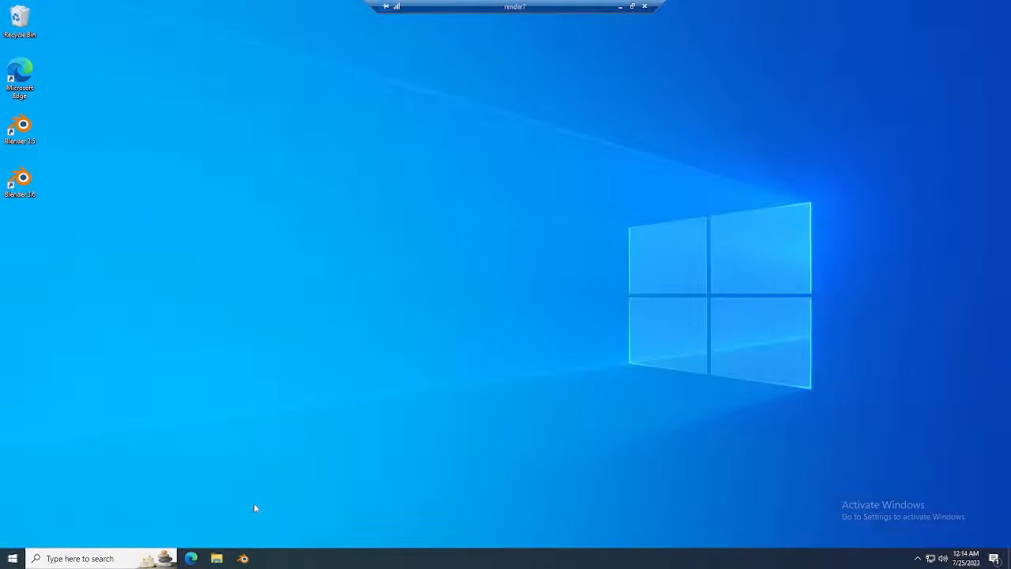
{"action": "double_click", "coordinate": [22, 178]}
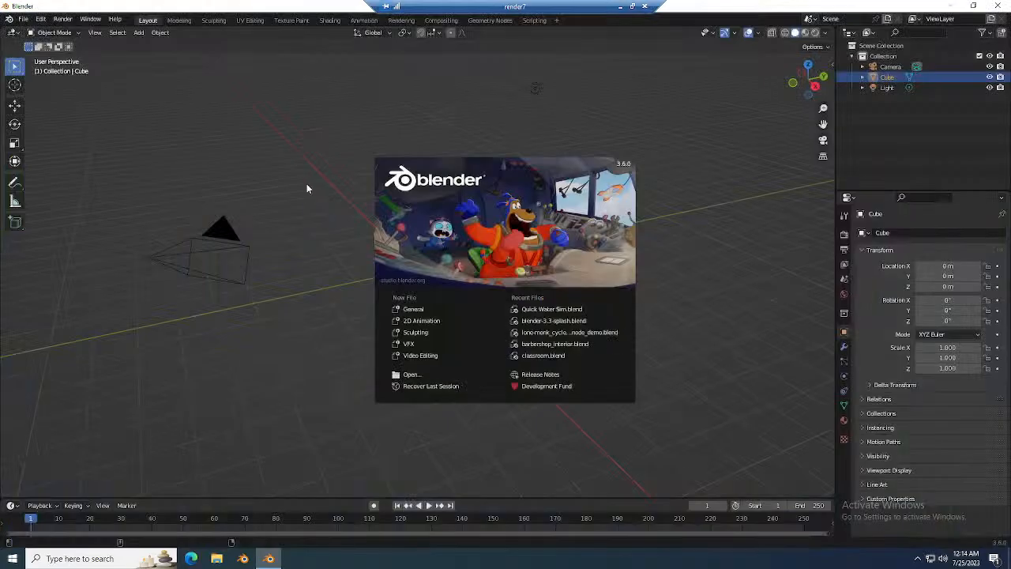
{"action": "left_click", "coordinate": [552, 309]}
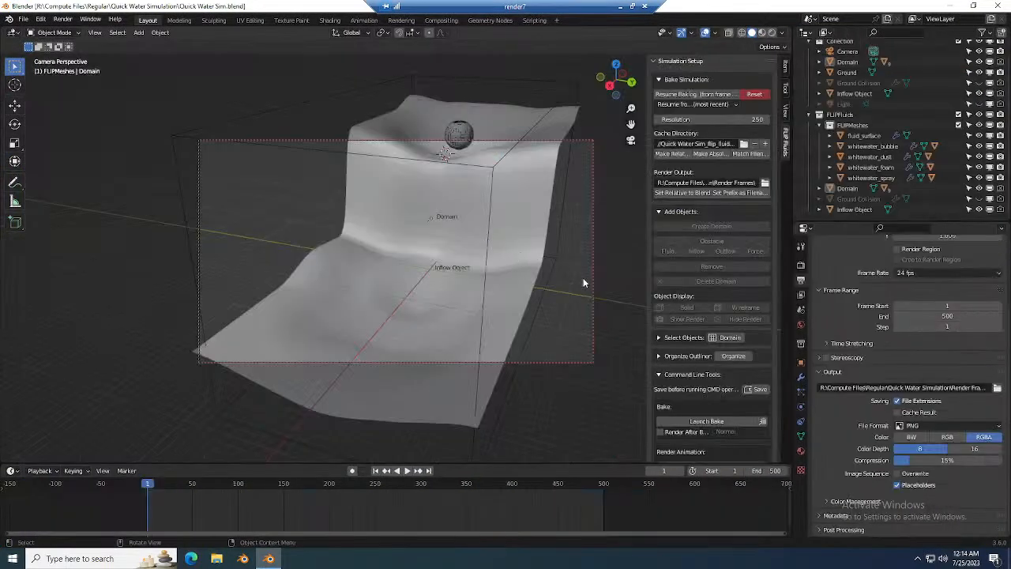
Check the scene's Cycles render settings on render7, including the sampling values and the available render denoisers.
{"action": "left_click", "coordinate": [45, 20]}
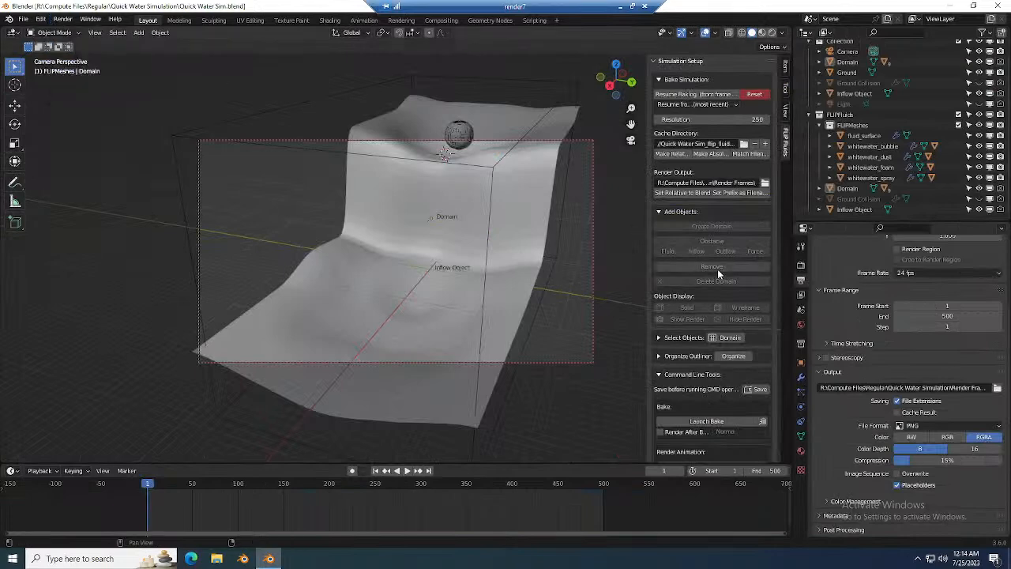
{"action": "left_click", "coordinate": [801, 265]}
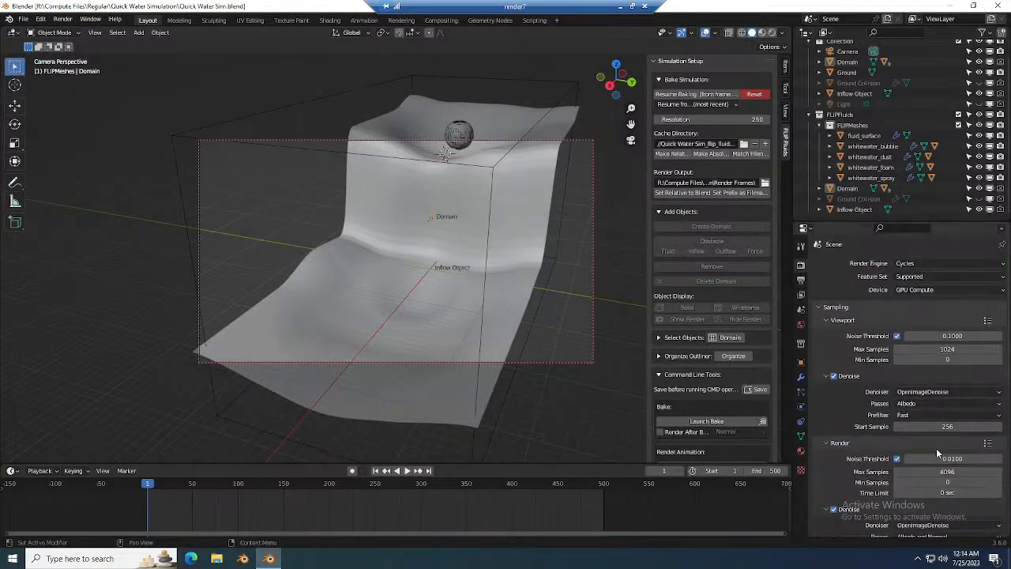
{"action": "scroll", "coordinate": [940, 391], "scroll_direction": "down", "scroll_amount": 3}
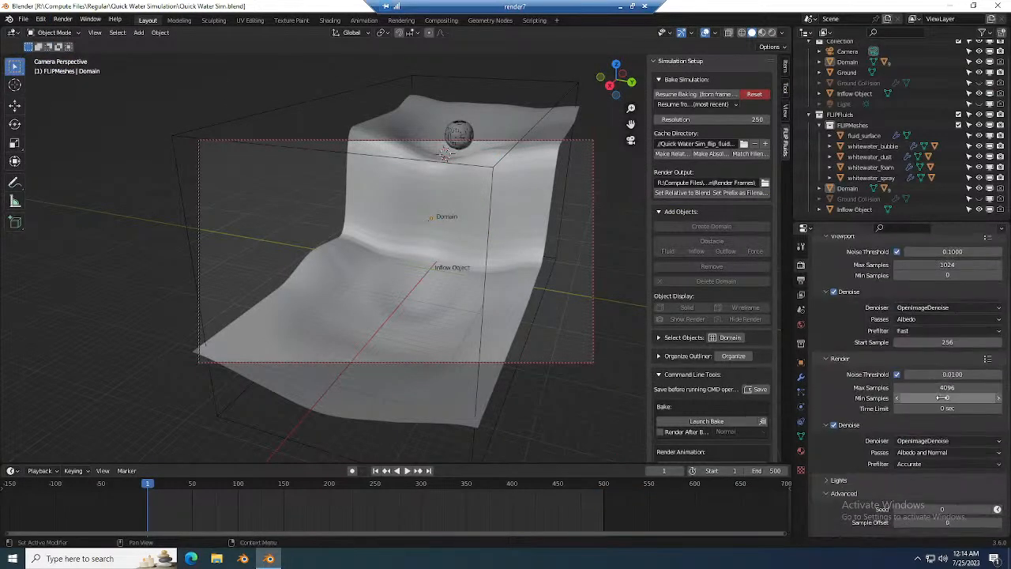
{"action": "left_click", "coordinate": [940, 441]}
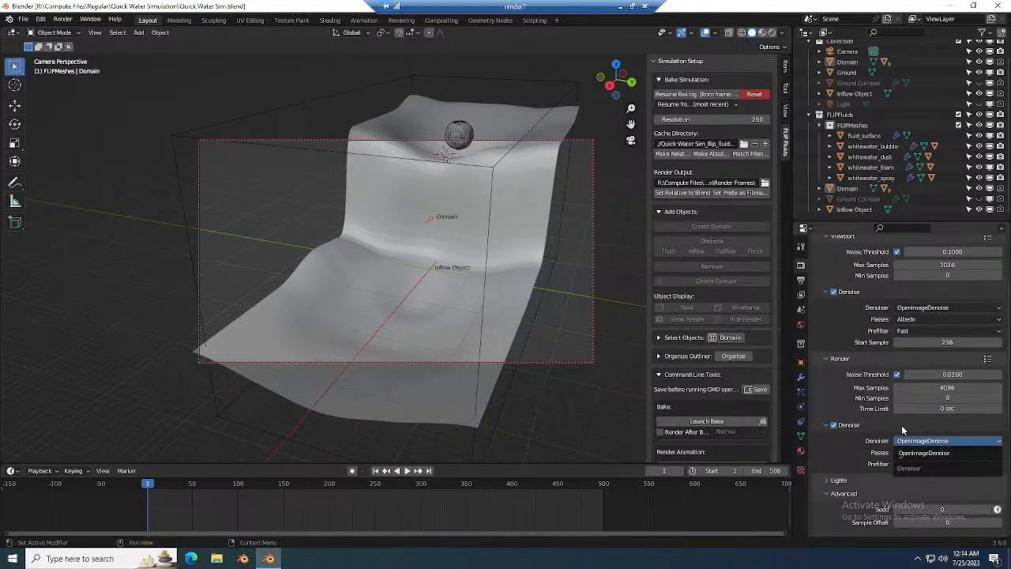
{"action": "scroll", "coordinate": [894, 444], "scroll_direction": "up", "scroll_amount": 3}
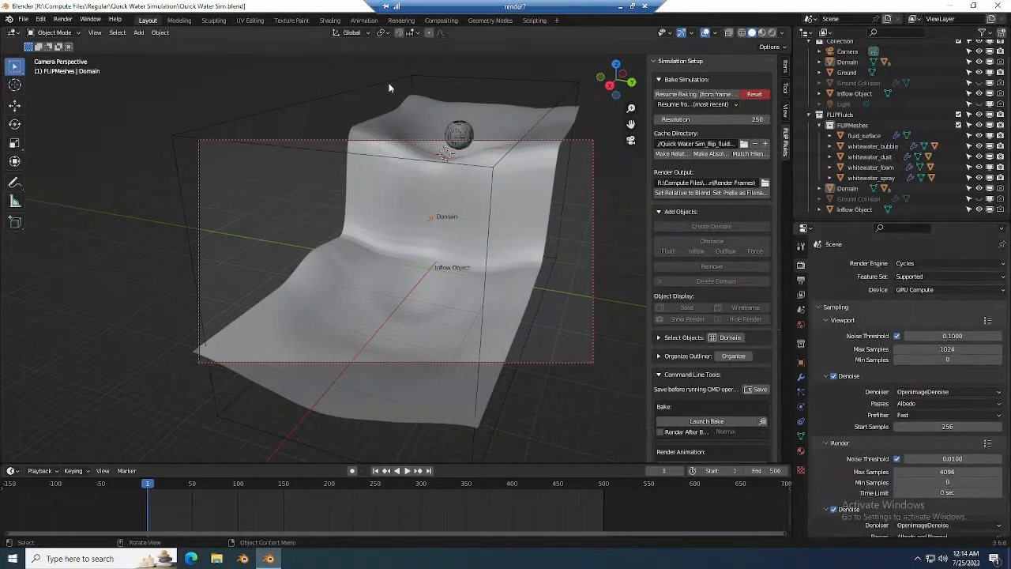
Start rendering the Quick Water Sim animation on render7 and fit the whole frame in the render window.
{"action": "left_click", "coordinate": [63, 19]}
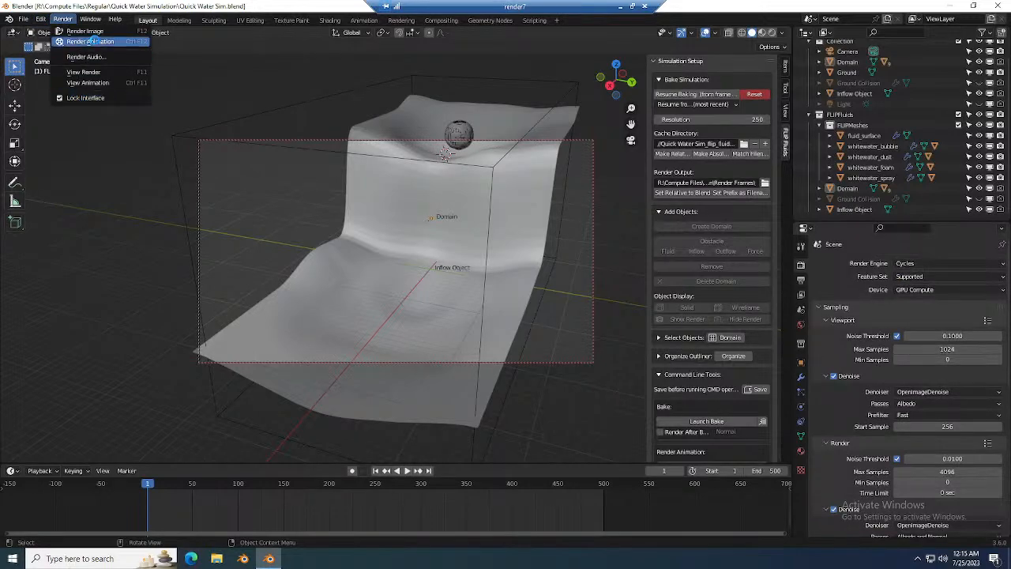
{"action": "left_click", "coordinate": [92, 41]}
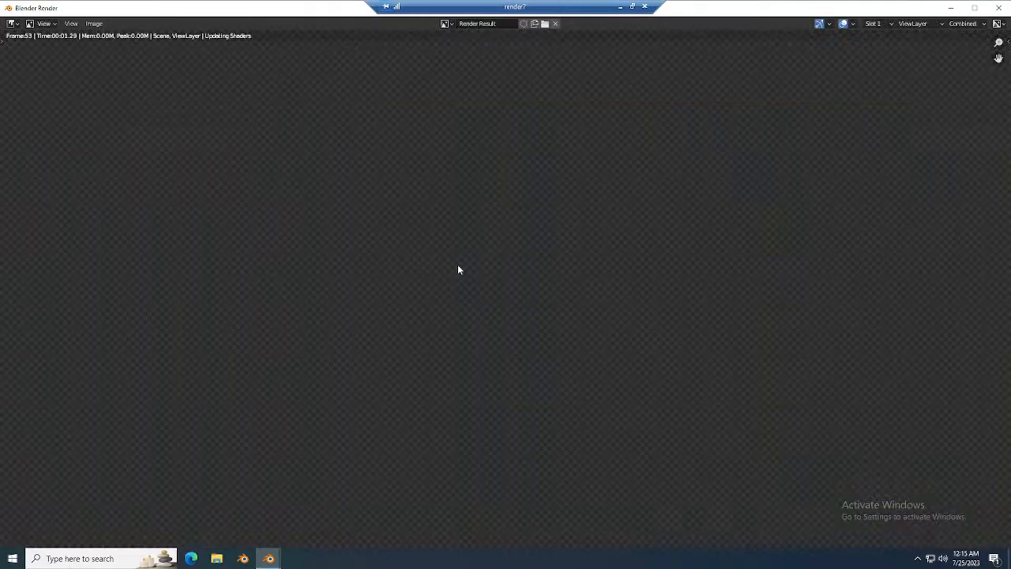
{"action": "scroll", "coordinate": [457, 269], "scroll_direction": "down", "scroll_amount": 2}
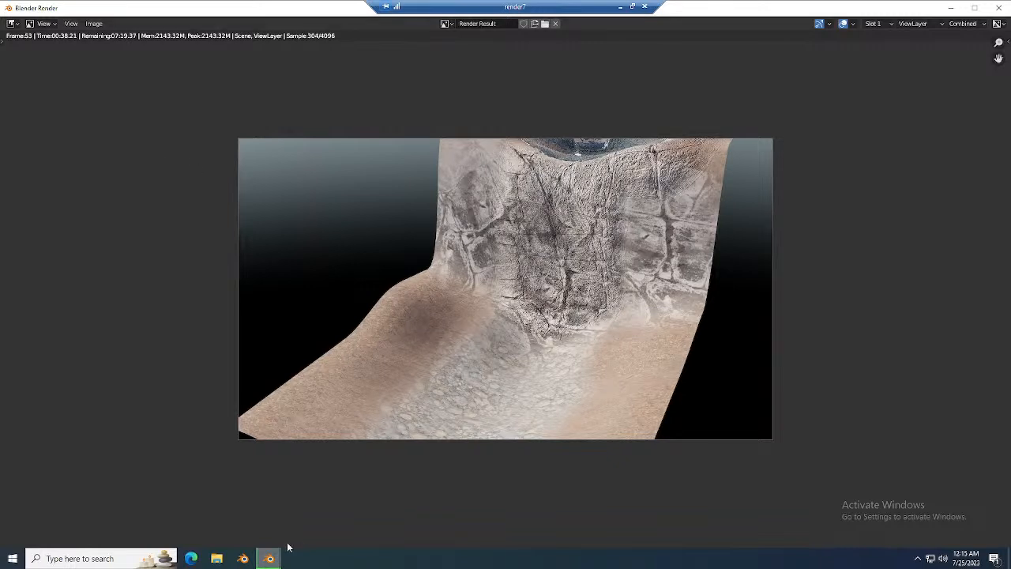
Open Task Manager on render7, move it aside from the render and show the performance graphs for GPU 0.
{"action": "left_click", "coordinate": [12, 558]}
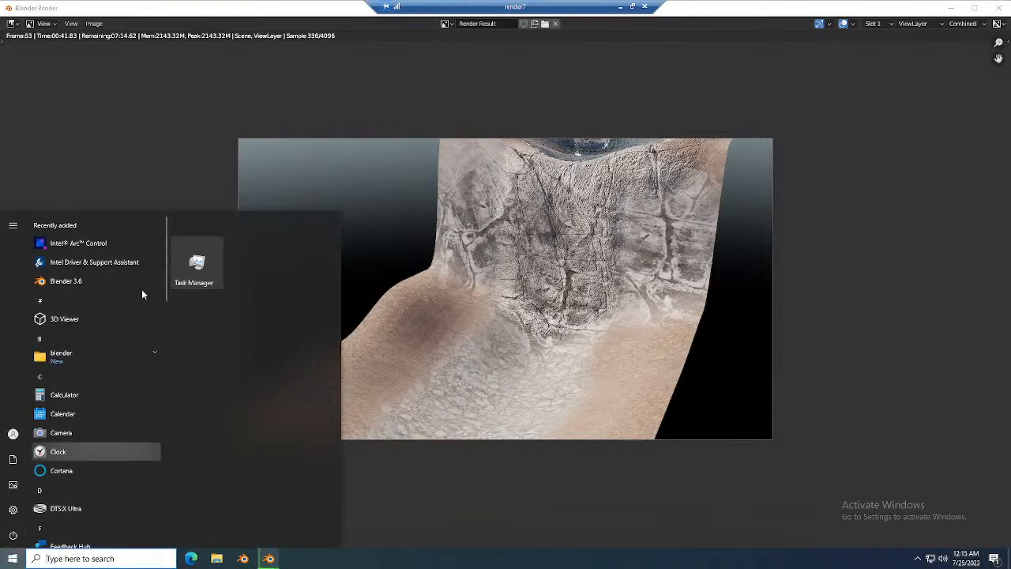
{"action": "left_click", "coordinate": [180, 269]}
{"action": "left_click_drag", "start_coordinate": [441, 111], "coordinate": [621, 134]}
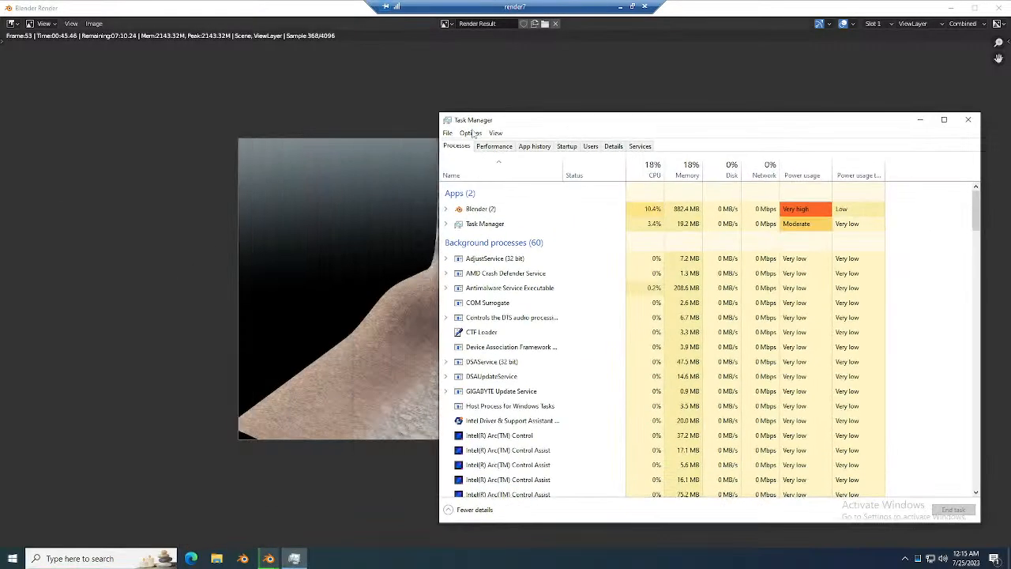
{"action": "left_click", "coordinate": [495, 147]}
{"action": "left_click", "coordinate": [512, 321]}
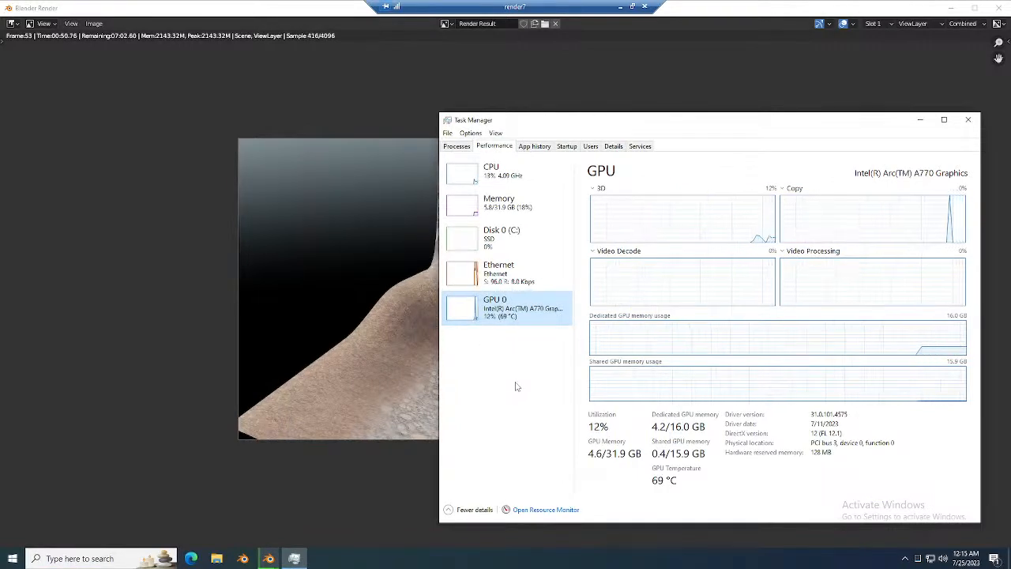
Bring the render window back to the front, recheck the GPU graphs in Task Manager and minimize Task Manager.
{"action": "left_click", "coordinate": [357, 248]}
{"action": "middle_click_drag", "start_coordinate": [369, 246], "coordinate": [227, 226]}
{"action": "scroll", "coordinate": [327, 457], "scroll_direction": "down", "scroll_amount": 1}
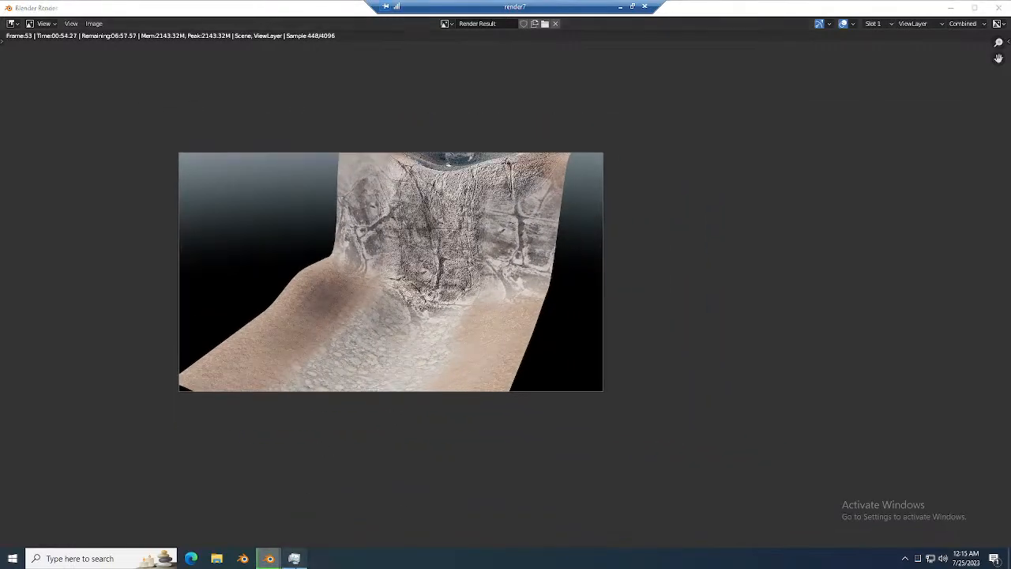
{"action": "left_click", "coordinate": [294, 558]}
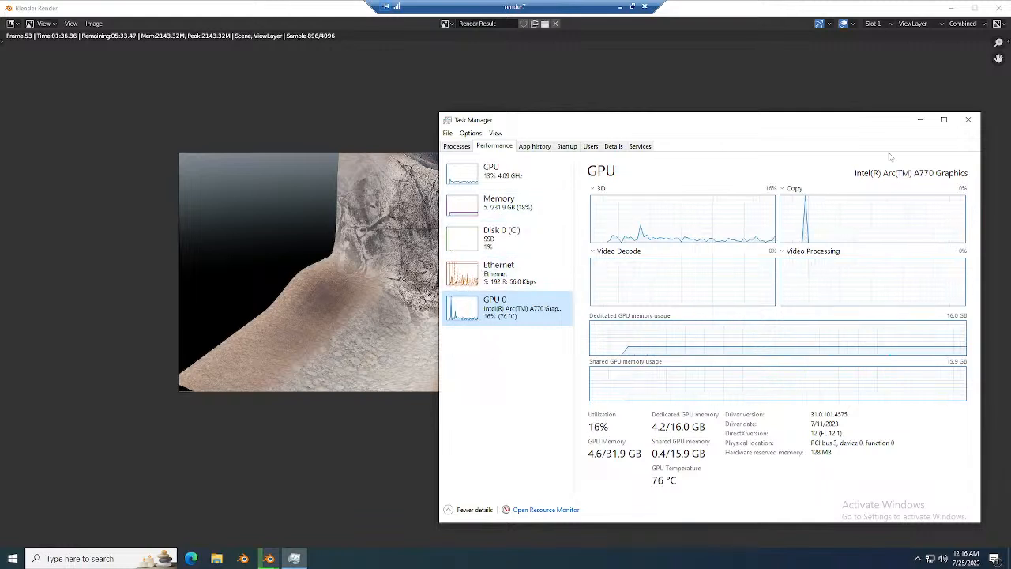
{"action": "left_click", "coordinate": [920, 120]}
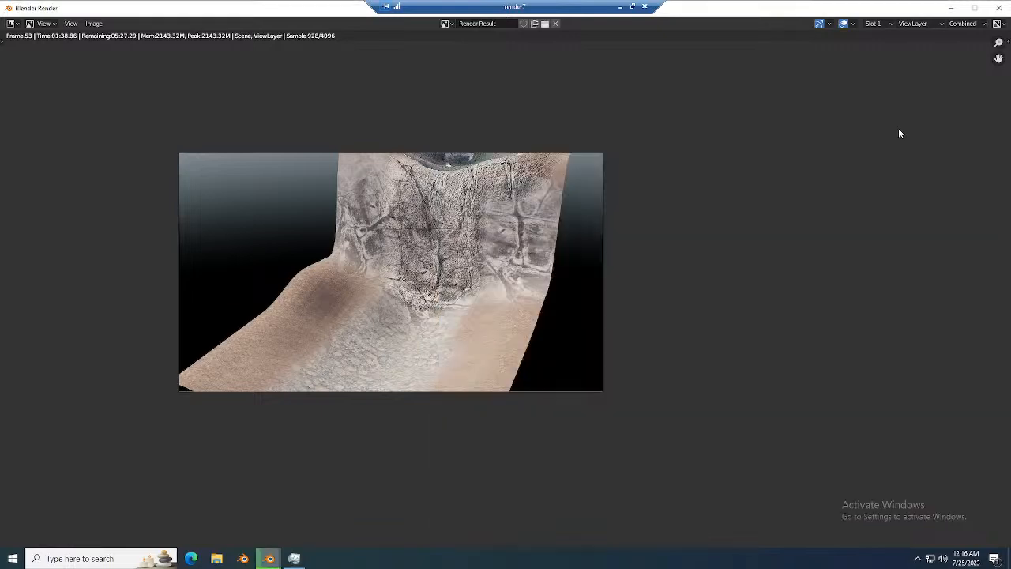
Look closely at the rock wall and pebbled ground in the frame rendering on render7.
{"action": "scroll", "coordinate": [601, 241], "scroll_direction": "up", "scroll_amount": 3}
{"action": "middle_click_drag", "start_coordinate": [436, 268], "coordinate": [506, 309]}
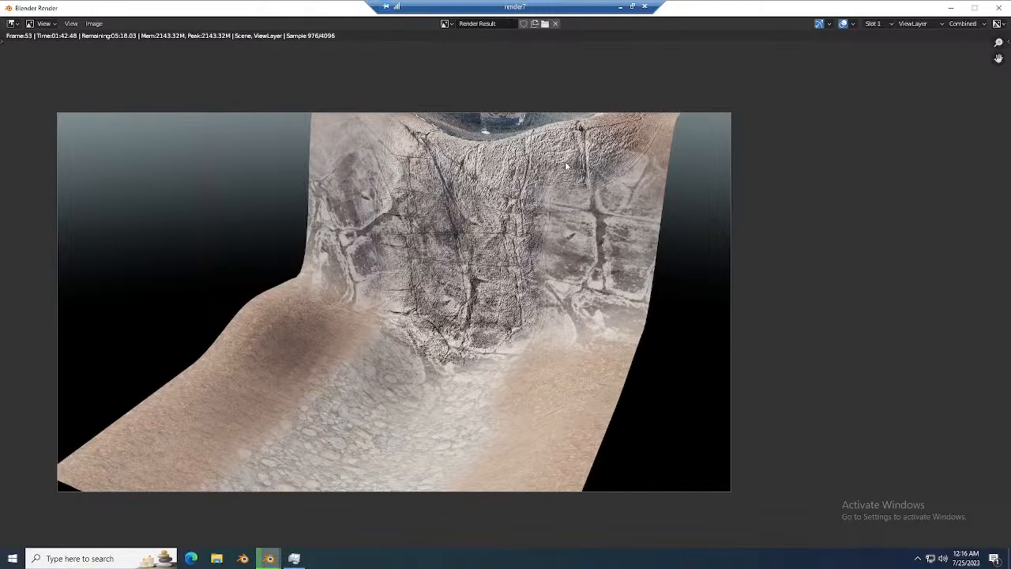
{"action": "scroll", "coordinate": [572, 170], "scroll_direction": "down", "scroll_amount": 1}
{"action": "middle_click_drag", "start_coordinate": [508, 222], "coordinate": [527, 227]}
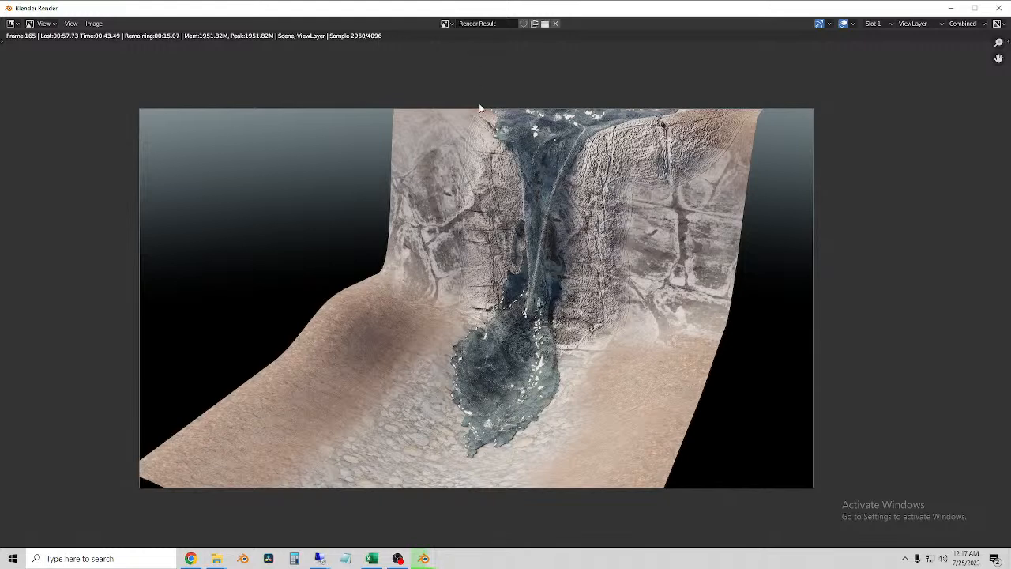
View the workstation's whole waterfall render, check the Output settings in the main Blender window and return to the render window.
{"action": "scroll", "coordinate": [482, 148], "scroll_direction": "down", "scroll_amount": 2}
{"action": "scroll", "coordinate": [471, 234], "scroll_direction": "up", "scroll_amount": 1}
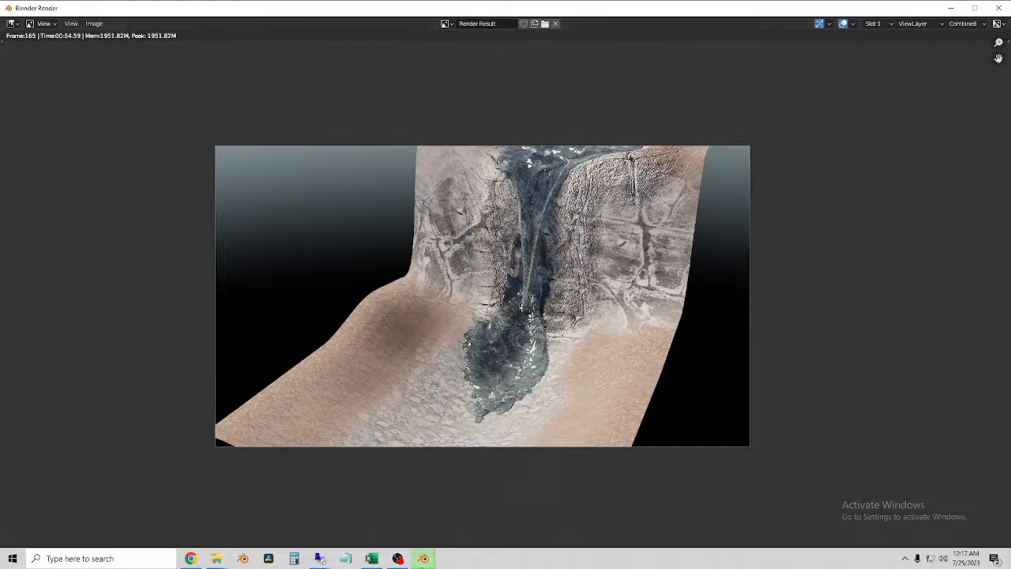
{"action": "left_click", "coordinate": [368, 527]}
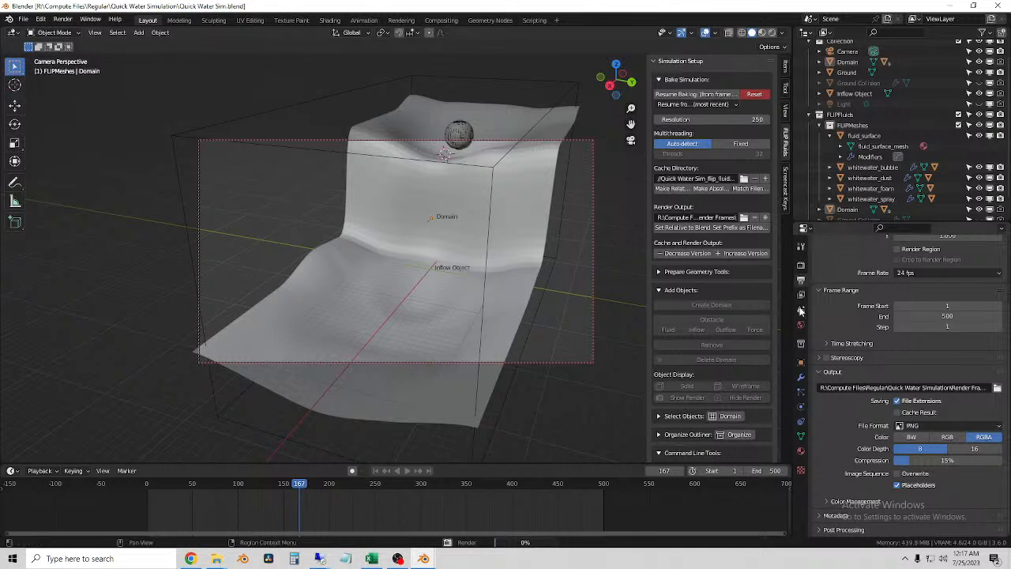
{"action": "mouse_move", "coordinate": [423, 559]}
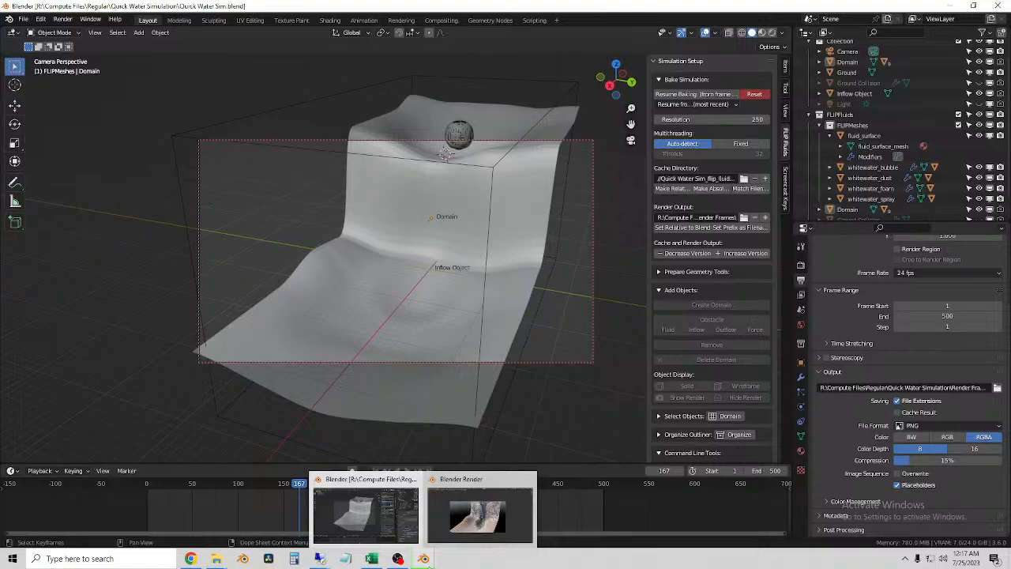
{"action": "left_click", "coordinate": [479, 514]}
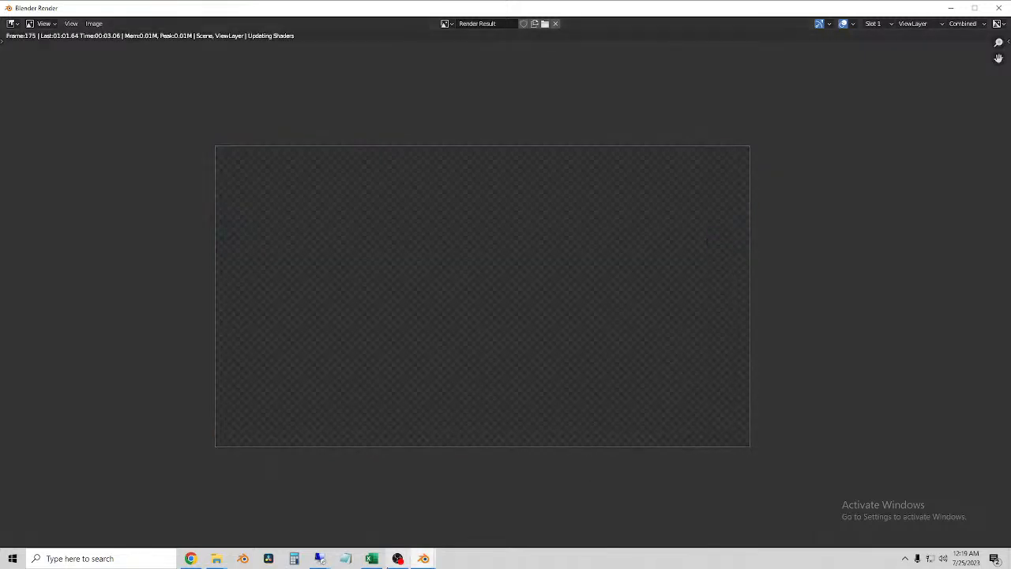
Check the render running on render7, and minimize the workstation's Blender Render window to show the Render Farm Specs spreadsheet.
{"action": "mouse_move", "coordinate": [294, 558]}
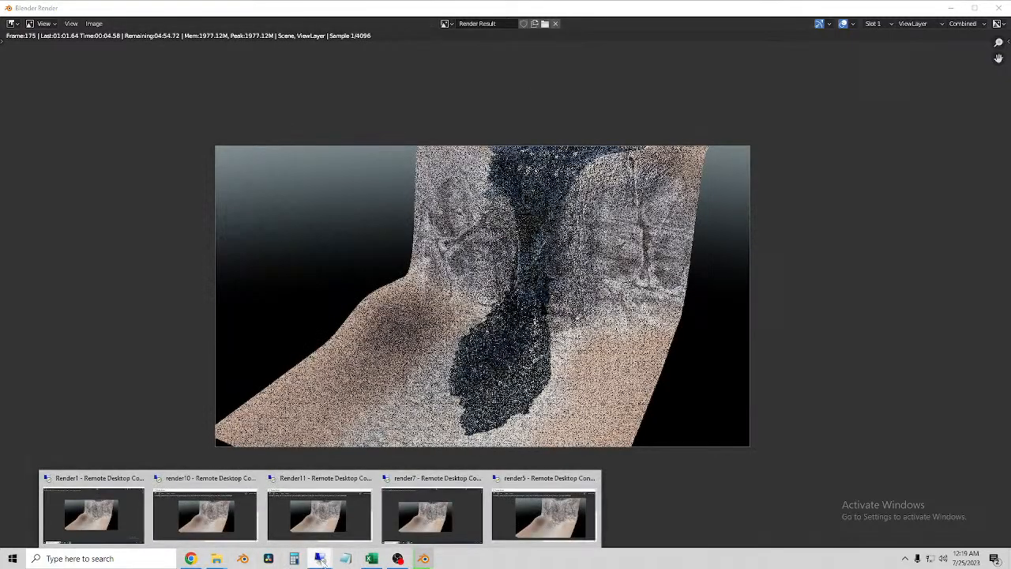
{"action": "left_click", "coordinate": [424, 522]}
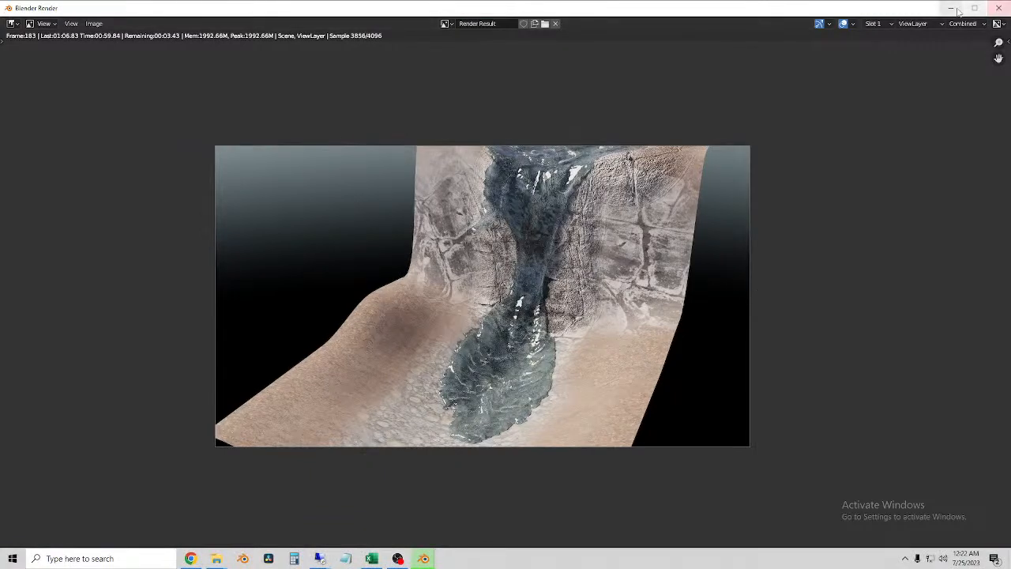
{"action": "left_click", "coordinate": [952, 10]}
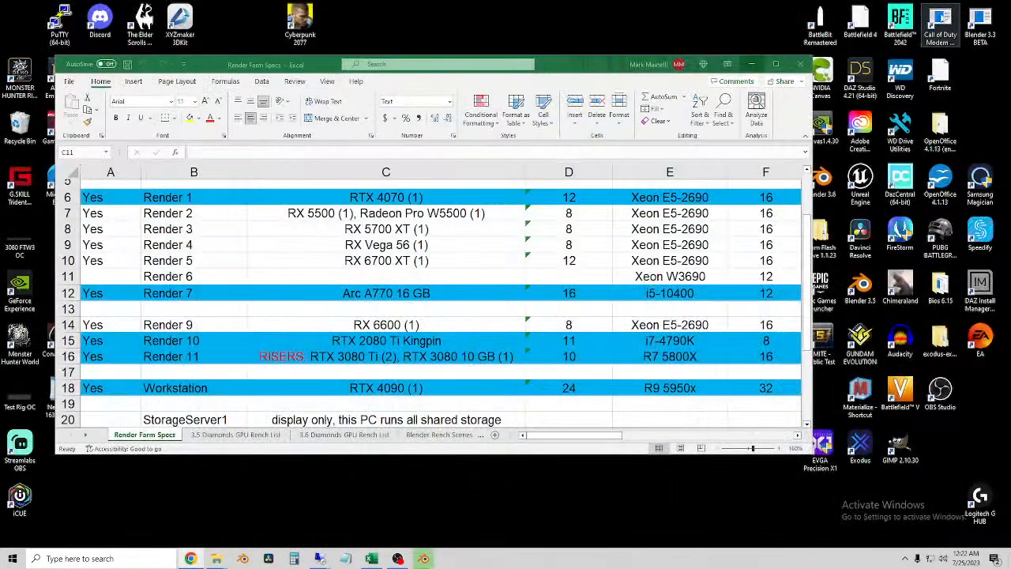
{"action": "left_click", "coordinate": [950, 6]}
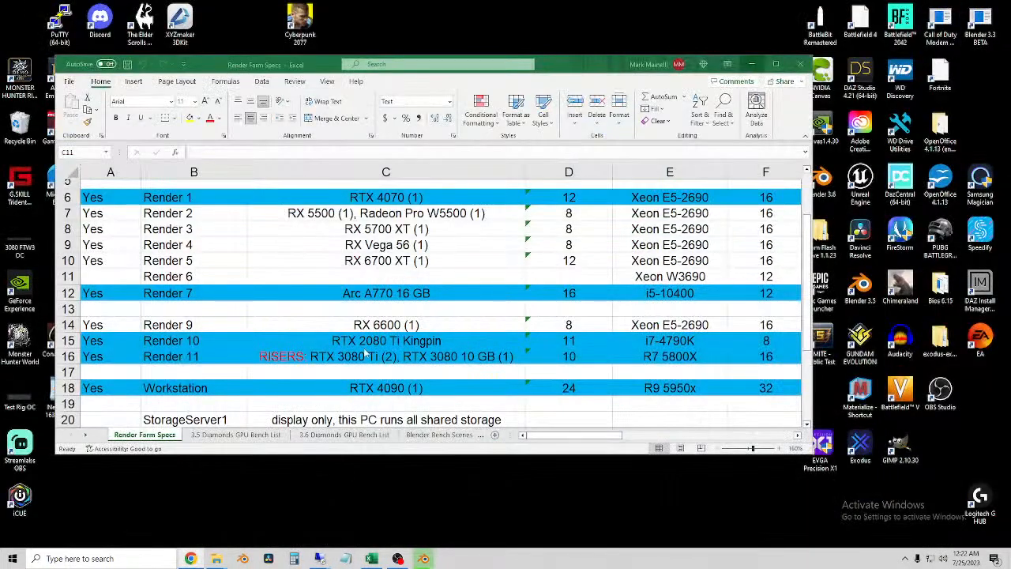